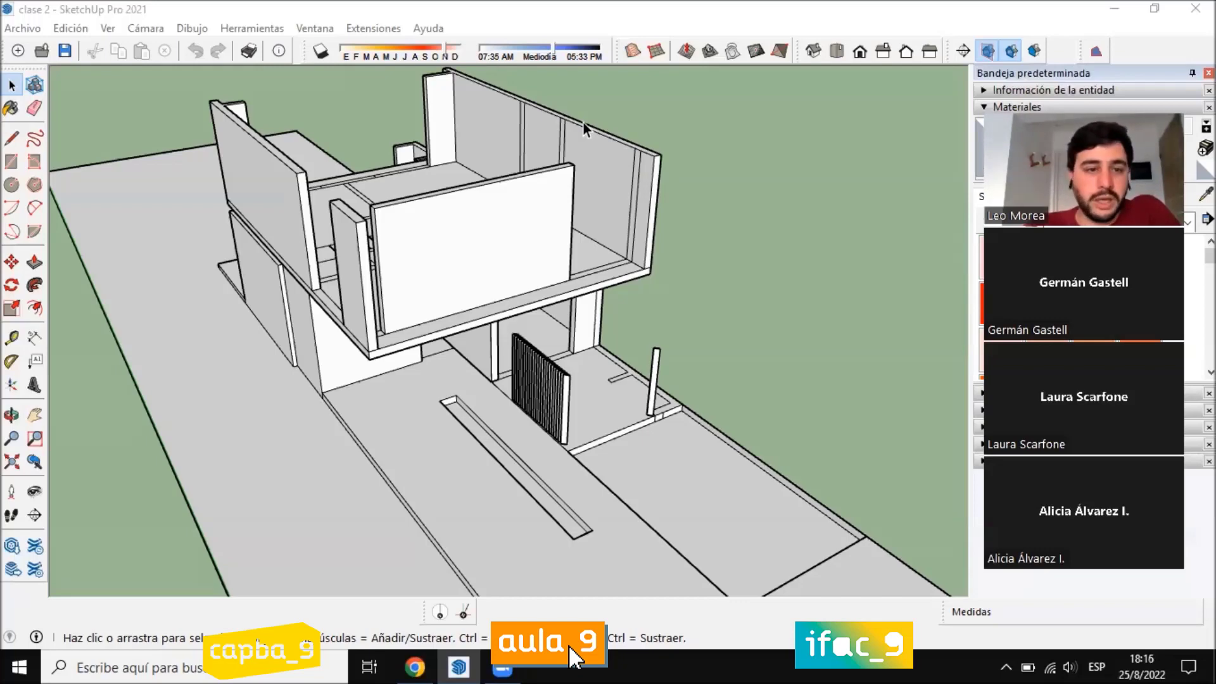
Examine the house model's upper floor, slatted screen and ground-floor wall by selecting them individually
{"action": "left_click", "coordinate": [583, 123]}
{"action": "middle_click_drag", "start_coordinate": [557, 329], "coordinate": [541, 366]}
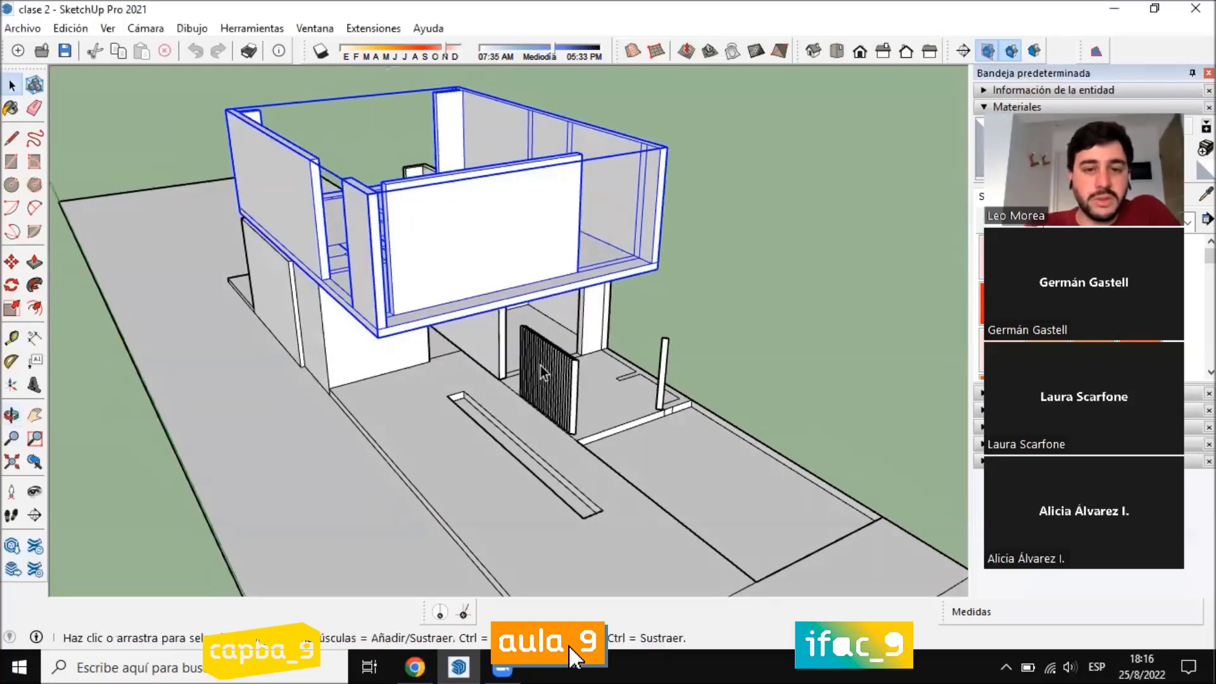
{"action": "left_click", "coordinate": [540, 366]}
{"action": "scroll", "coordinate": [431, 378], "scroll_direction": "up", "scroll_amount": 2}
{"action": "middle_click_drag", "start_coordinate": [431, 378], "coordinate": [283, 381]}
{"action": "left_click", "coordinate": [283, 382]}
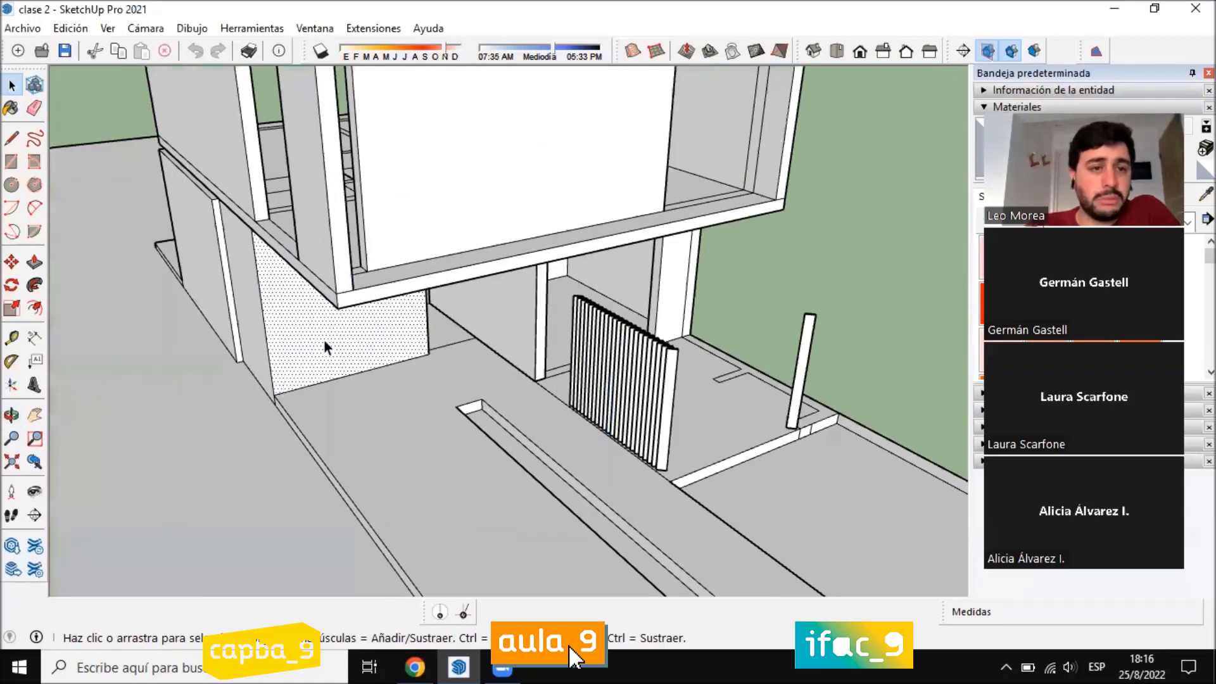
{"action": "scroll", "coordinate": [324, 340], "scroll_direction": "down", "scroll_amount": 3}
{"action": "middle_click_drag", "start_coordinate": [325, 340], "coordinate": [380, 374]}
Delete the whole upper-floor volume of the house and undo the deletion
{"action": "left_click", "coordinate": [434, 108]}
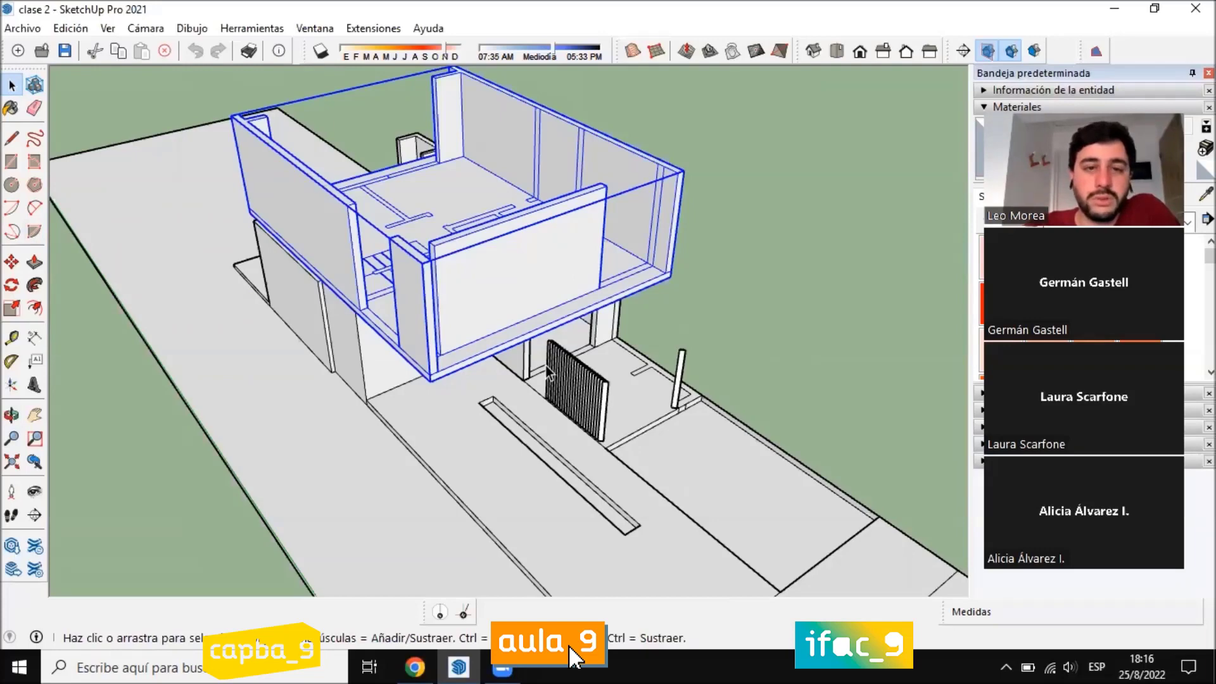
{"action": "key", "text": "Delete"}
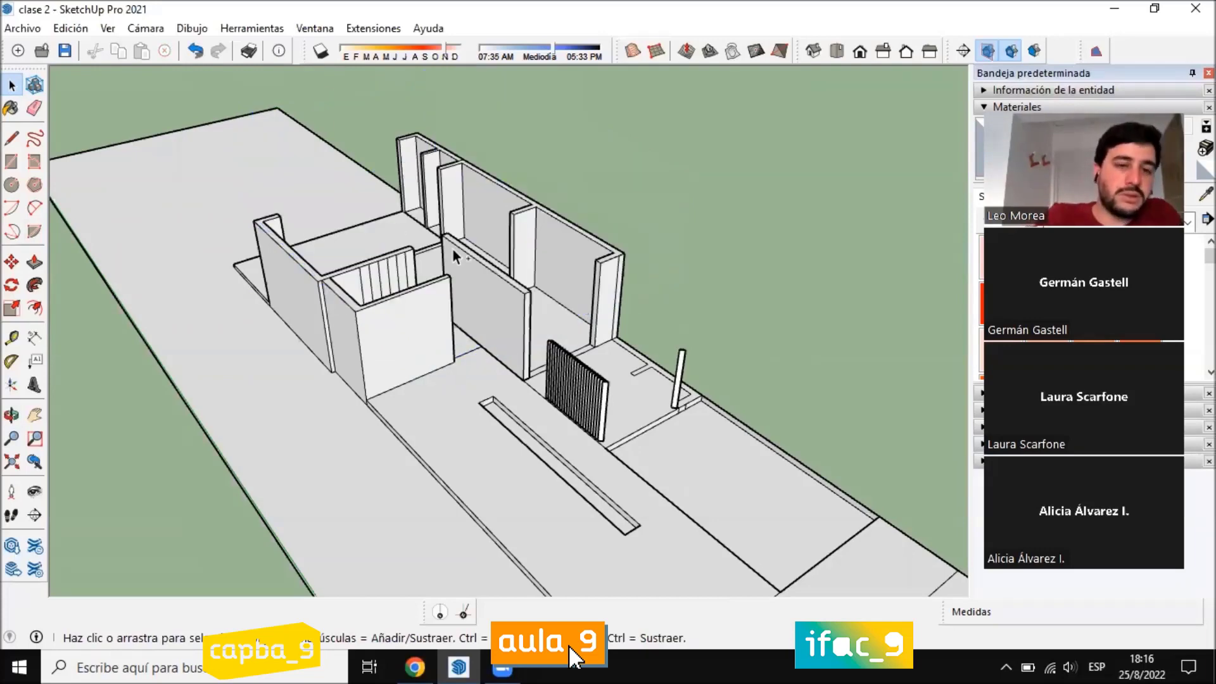
{"action": "key", "text": "ctrl+z"}
Delete the outer and inner faces of the ground-floor side wall under the upper floor, and undo both deletions
{"action": "scroll", "coordinate": [285, 316], "scroll_direction": "up", "scroll_amount": 5}
{"action": "scroll", "coordinate": [284, 317], "scroll_direction": "up", "scroll_amount": 3}
{"action": "middle_click_drag", "start_coordinate": [285, 317], "coordinate": [785, 255]}
{"action": "scroll", "coordinate": [564, 260], "scroll_direction": "down", "scroll_amount": 2}
{"action": "middle_click_drag", "start_coordinate": [222, 275], "coordinate": [556, 291]}
{"action": "scroll", "coordinate": [504, 333], "scroll_direction": "up", "scroll_amount": 5}
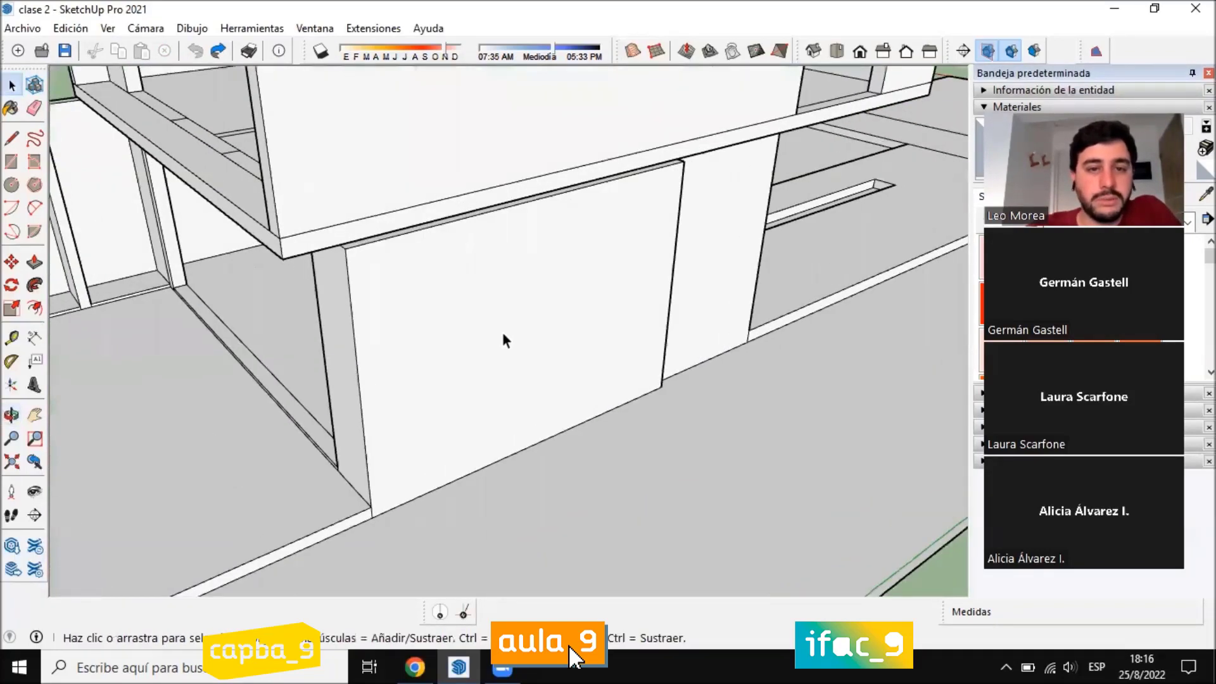
{"action": "left_click", "coordinate": [503, 332]}
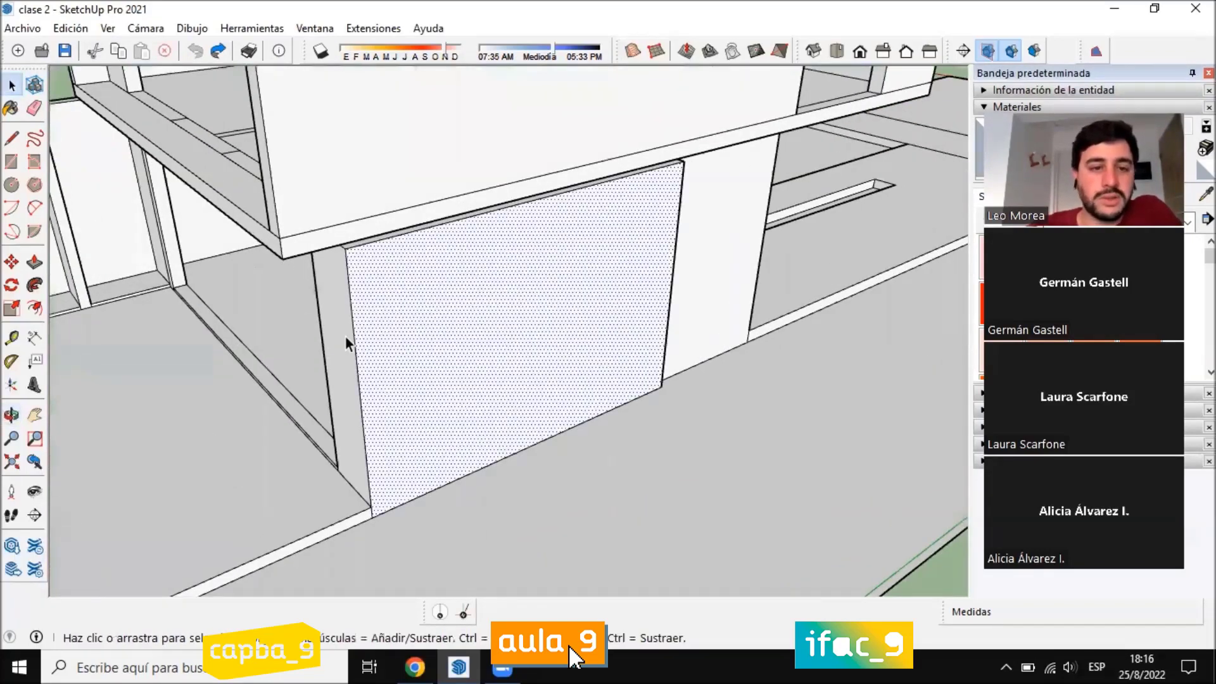
{"action": "key", "text": "Delete"}
{"action": "middle_click_drag", "start_coordinate": [529, 370], "coordinate": [377, 362]}
{"action": "left_click", "coordinate": [355, 321]}
{"action": "key", "text": "Delete"}
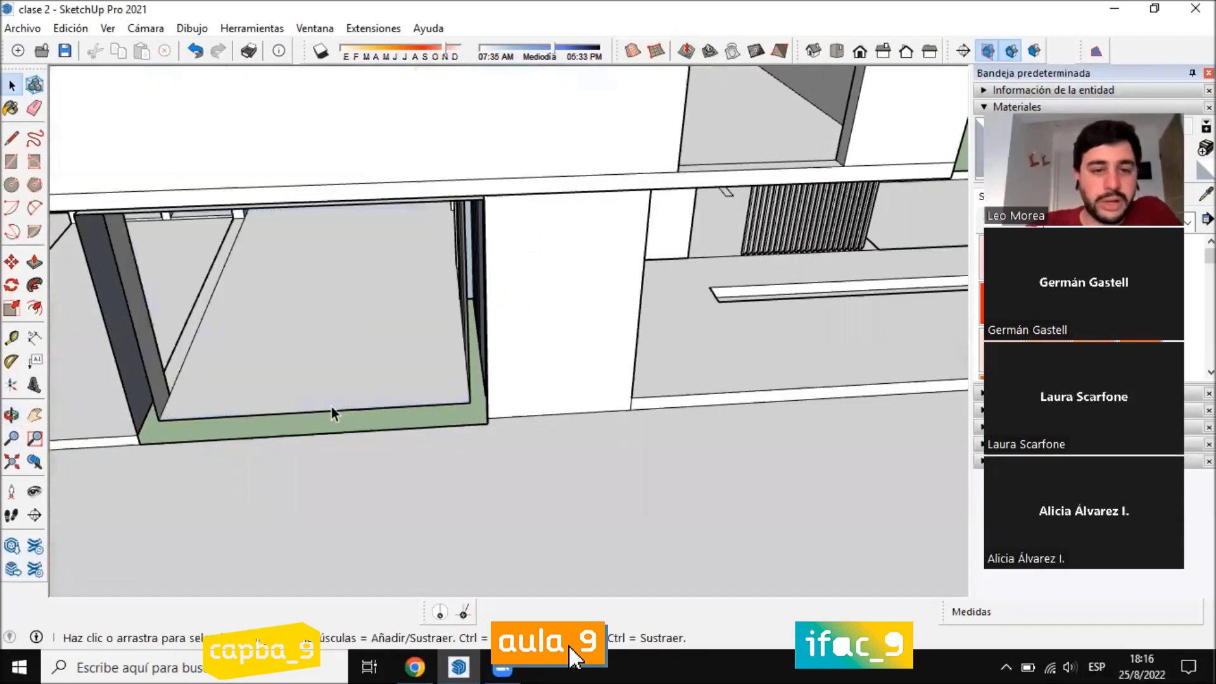
{"action": "middle_click_drag", "start_coordinate": [334, 412], "coordinate": [615, 405]}
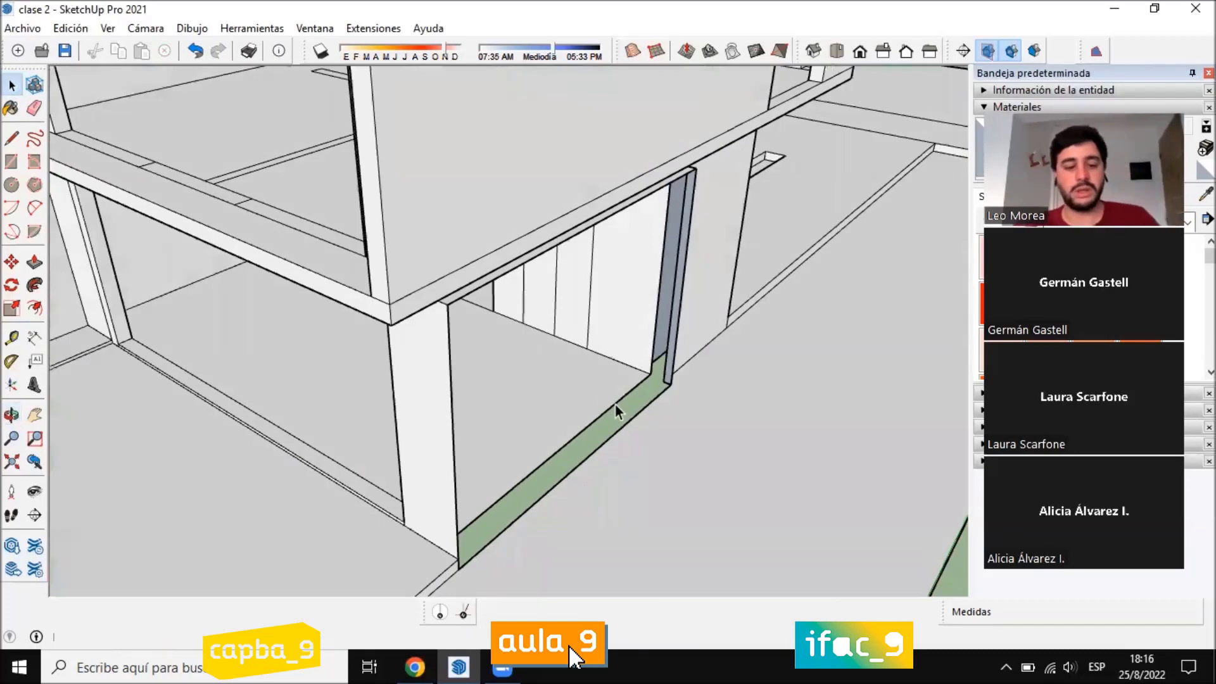
{"action": "key", "text": "ctrl+z"}
{"action": "key", "text": "ctrl+z"}
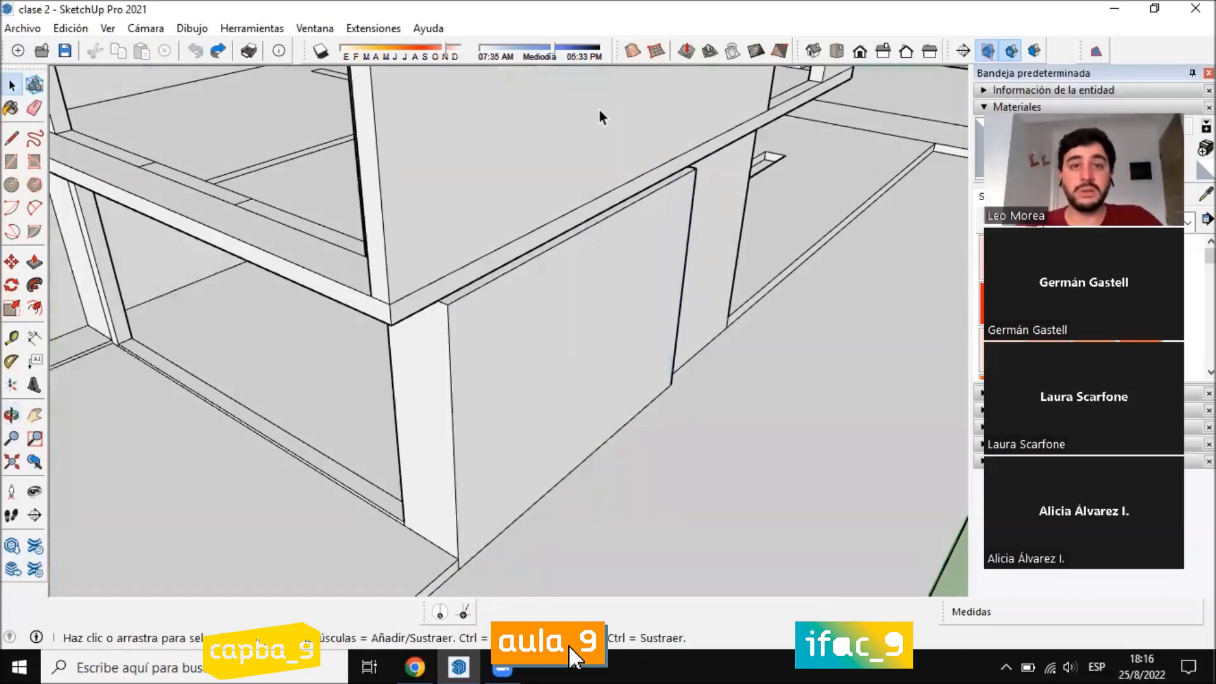
Erase a swath of geometry across the house with the Eraser and undo the erasure
{"action": "mouse_move", "coordinate": [598, 108]}
{"action": "middle_mouse_down"}
{"action": "mouse_move", "coordinate": [488, 421]}
{"action": "mouse_move", "coordinate": [443, 405]}
{"action": "middle_mouse_up"}
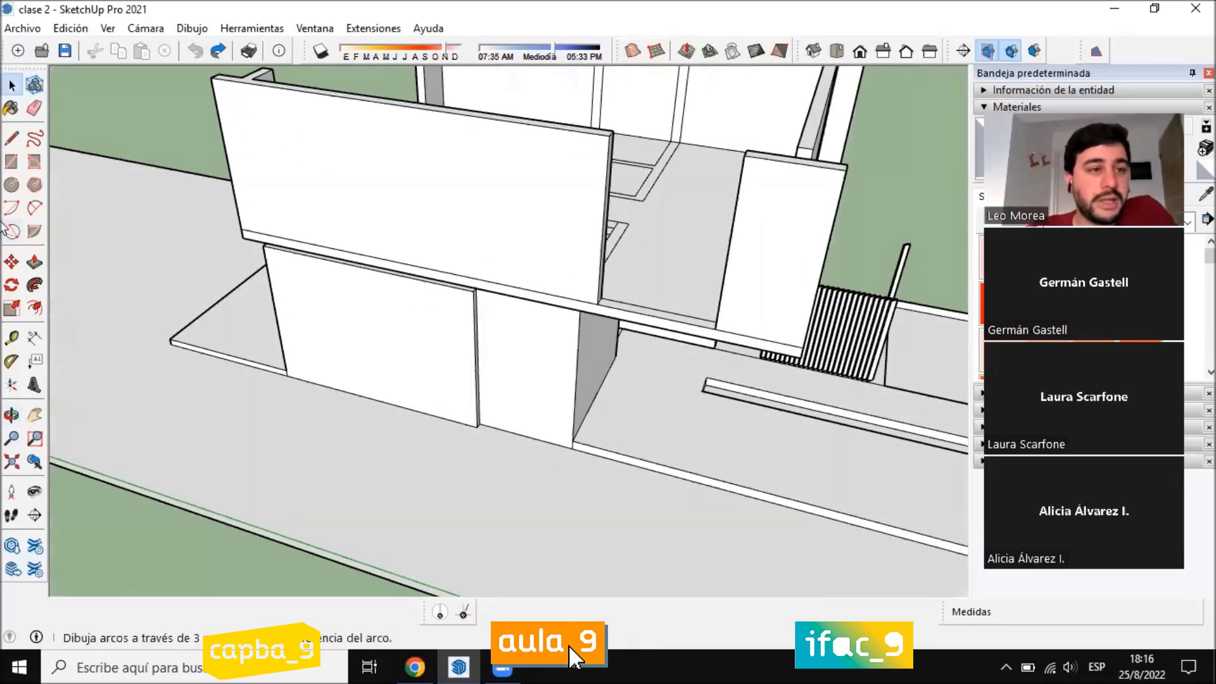
{"action": "left_click", "coordinate": [35, 108]}
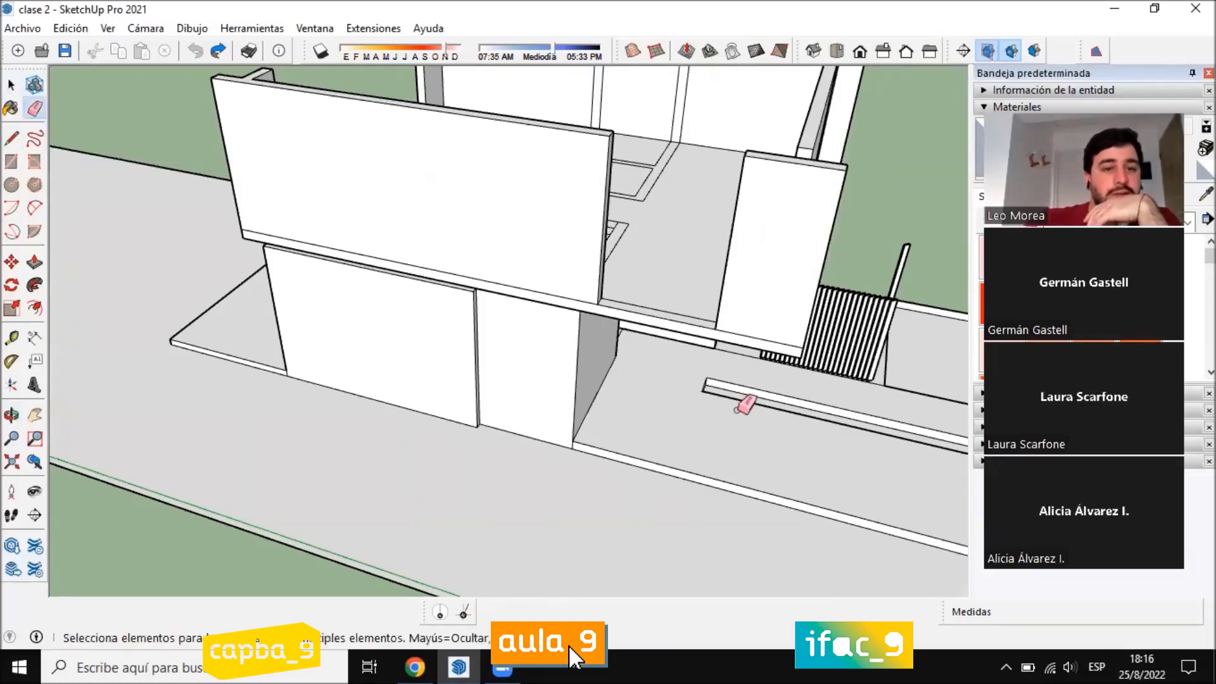
{"action": "middle_click_drag", "start_coordinate": [744, 404], "coordinate": [491, 427]}
{"action": "mouse_move", "coordinate": [746, 189]}
{"action": "left_mouse_down"}
{"action": "mouse_move", "coordinate": [712, 215]}
{"action": "mouse_move", "coordinate": [758, 379]}
{"action": "mouse_move", "coordinate": [856, 480]}
{"action": "mouse_move", "coordinate": [613, 470]}
{"action": "mouse_move", "coordinate": [579, 525]}
{"action": "mouse_move", "coordinate": [497, 364]}
{"action": "mouse_move", "coordinate": [573, 444]}
{"action": "mouse_move", "coordinate": [431, 331]}
{"action": "mouse_move", "coordinate": [423, 366]}
{"action": "mouse_move", "coordinate": [520, 253]}
{"action": "mouse_move", "coordinate": [601, 193]}
{"action": "mouse_move", "coordinate": [557, 181]}
{"action": "mouse_move", "coordinate": [711, 401]}
{"action": "mouse_move", "coordinate": [775, 394]}
{"action": "mouse_move", "coordinate": [728, 446]}
{"action": "mouse_move", "coordinate": [693, 375]}
{"action": "left_mouse_up"}
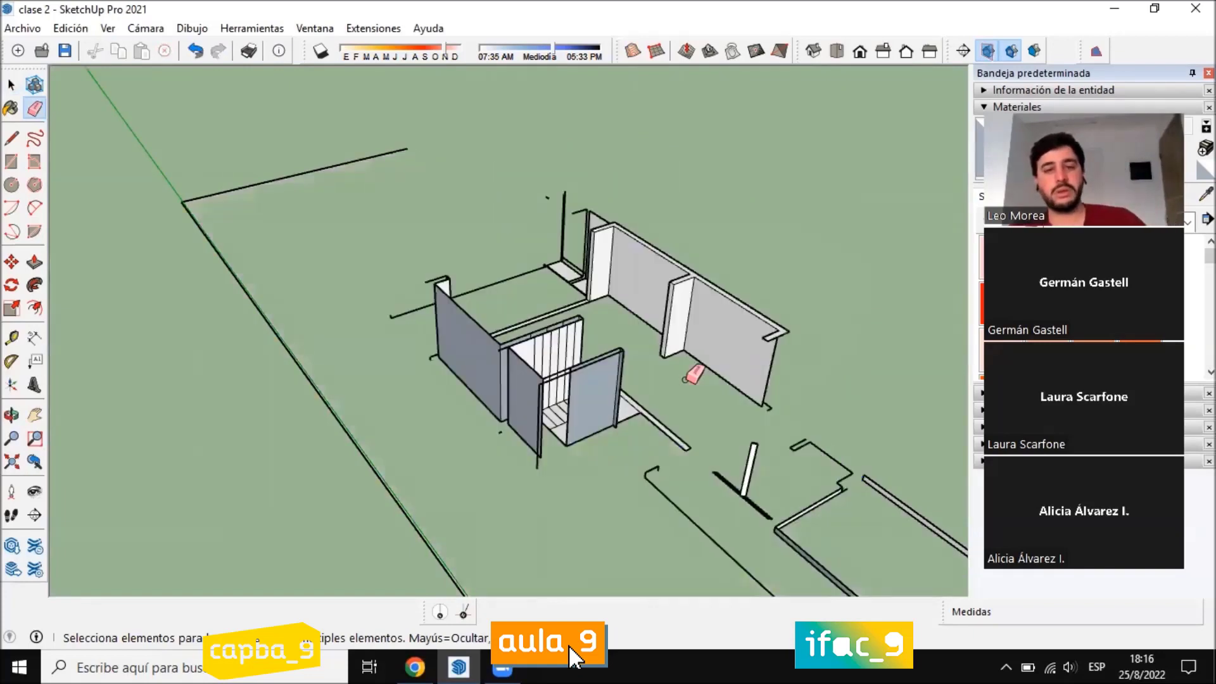
{"action": "key", "text": "ctrl+z"}
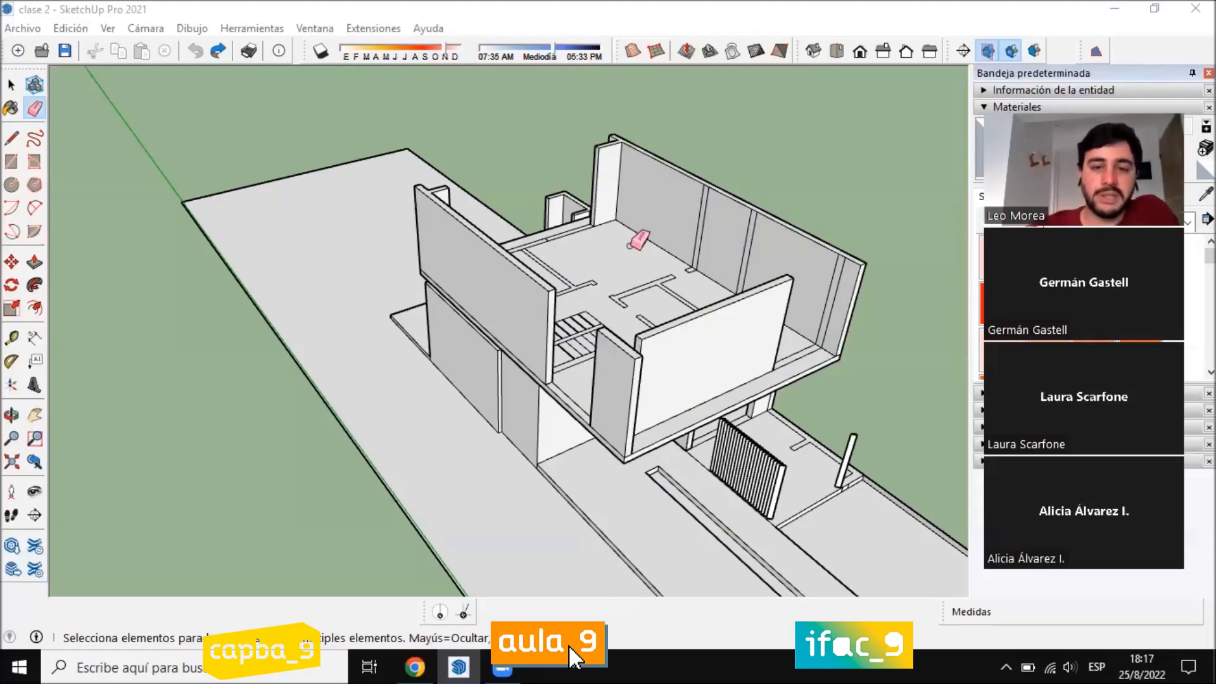
Examine the house model and the flat square face lying beyond the column along the red axis
{"action": "left_click", "coordinate": [11, 84]}
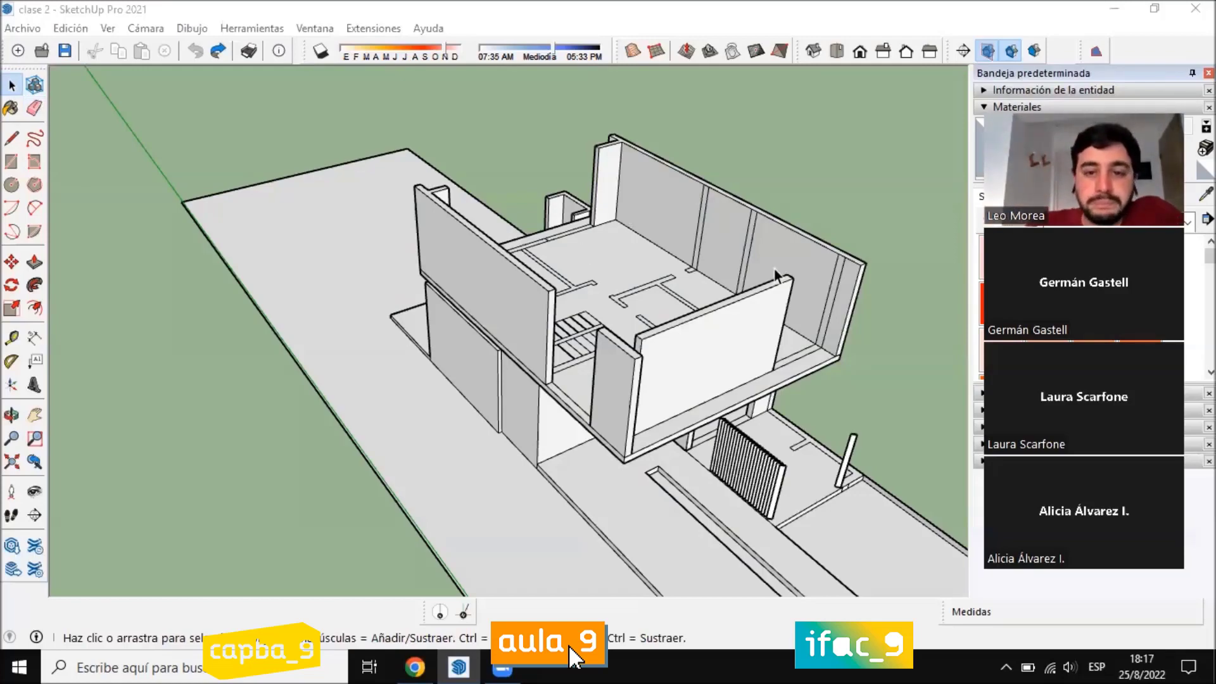
{"action": "middle_click_drag", "start_coordinate": [561, 307], "coordinate": [516, 345]}
{"action": "scroll", "coordinate": [538, 177], "scroll_direction": "up", "scroll_amount": 2}
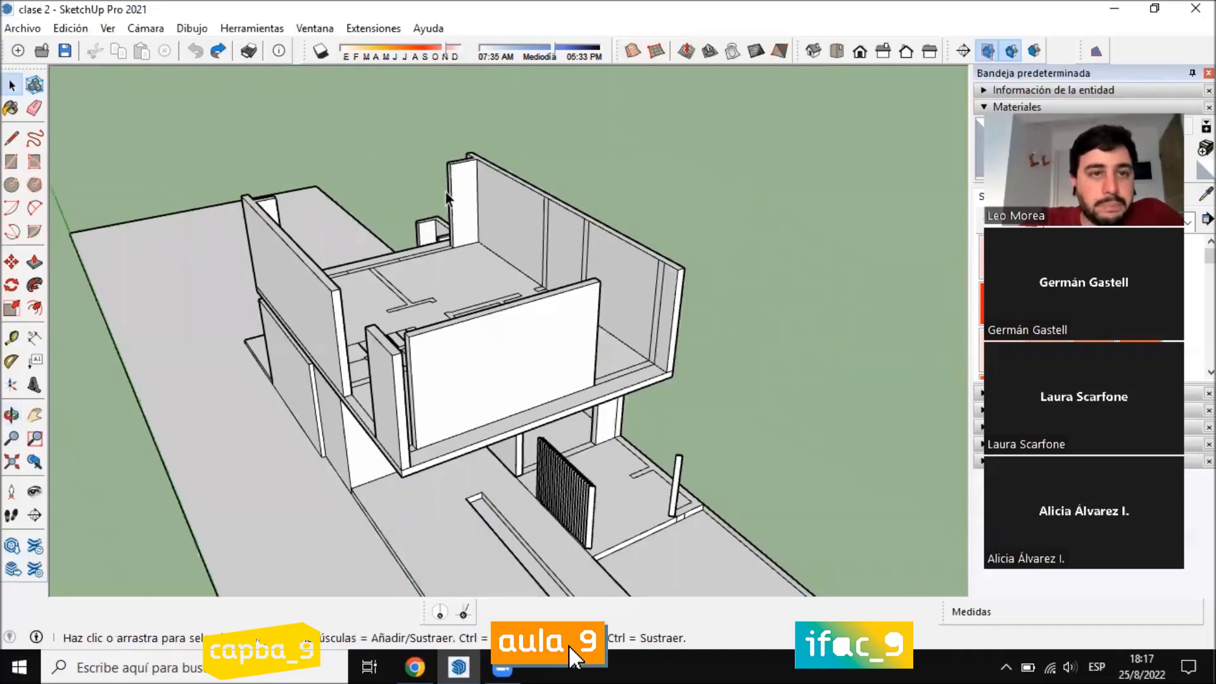
{"action": "middle_click_drag", "start_coordinate": [446, 197], "coordinate": [525, 367]}
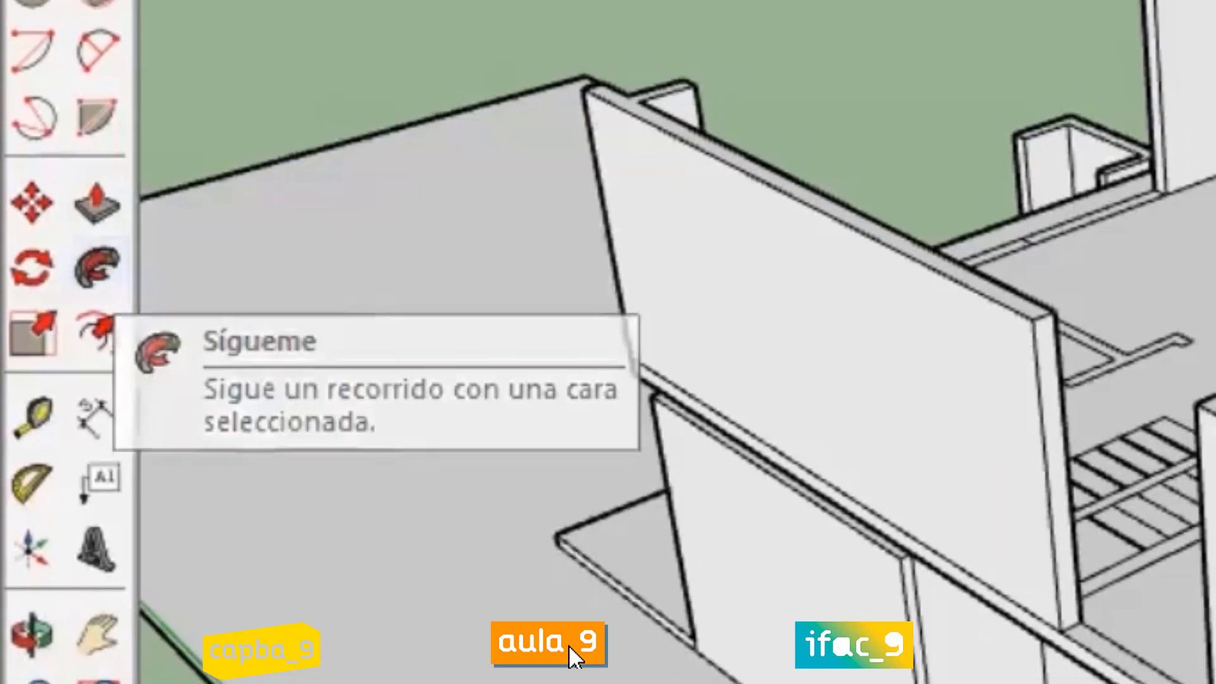
{"action": "scroll", "coordinate": [773, 336], "scroll_direction": "down", "scroll_amount": 5}
{"action": "mouse_move", "coordinate": [494, 304]}
{"action": "middle_mouse_down"}
{"action": "mouse_move", "coordinate": [472, 355]}
{"action": "mouse_move", "coordinate": [216, 349]}
{"action": "mouse_move", "coordinate": [605, 380]}
{"action": "middle_mouse_up"}
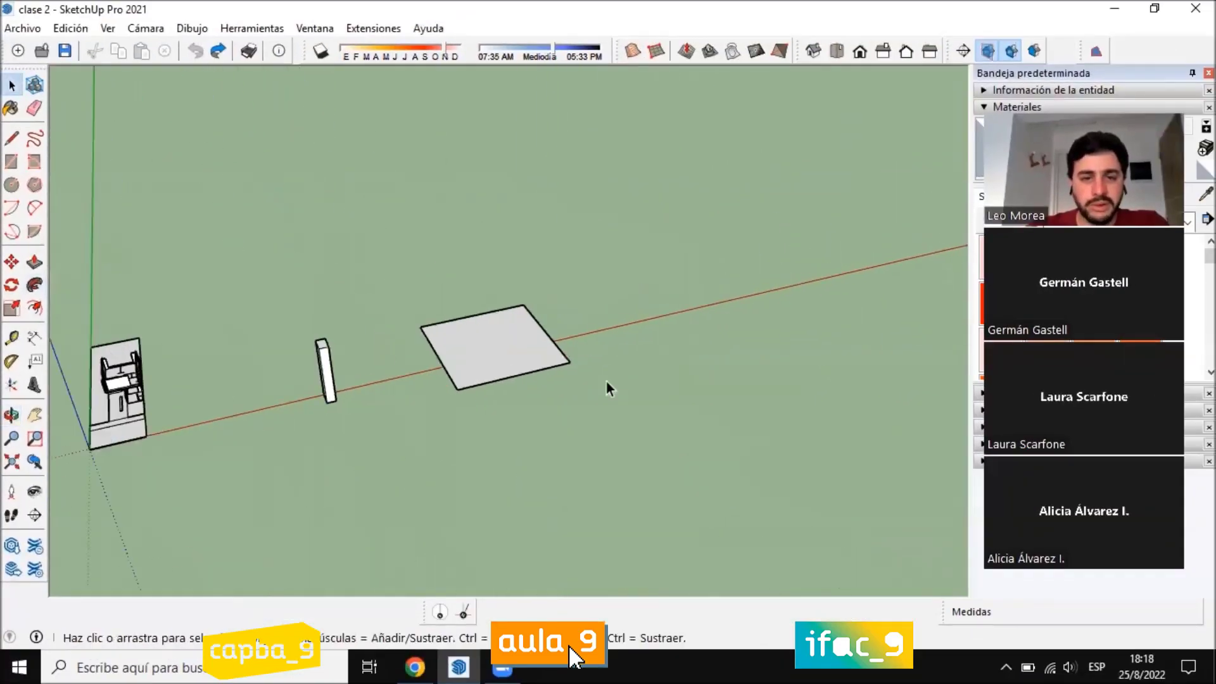
{"action": "scroll", "coordinate": [488, 356], "scroll_direction": "up", "scroll_amount": 5}
{"action": "left_click", "coordinate": [450, 342]}
{"action": "scroll", "coordinate": [594, 347], "scroll_direction": "down", "scroll_amount": 2}
{"action": "middle_click_drag", "start_coordinate": [553, 304], "coordinate": [451, 316]}
{"action": "scroll", "coordinate": [570, 329], "scroll_direction": "up", "scroll_amount": 3}
{"action": "middle_click_drag", "start_coordinate": [569, 329], "coordinate": [687, 326]}
{"action": "left_click", "coordinate": [69, 258]}
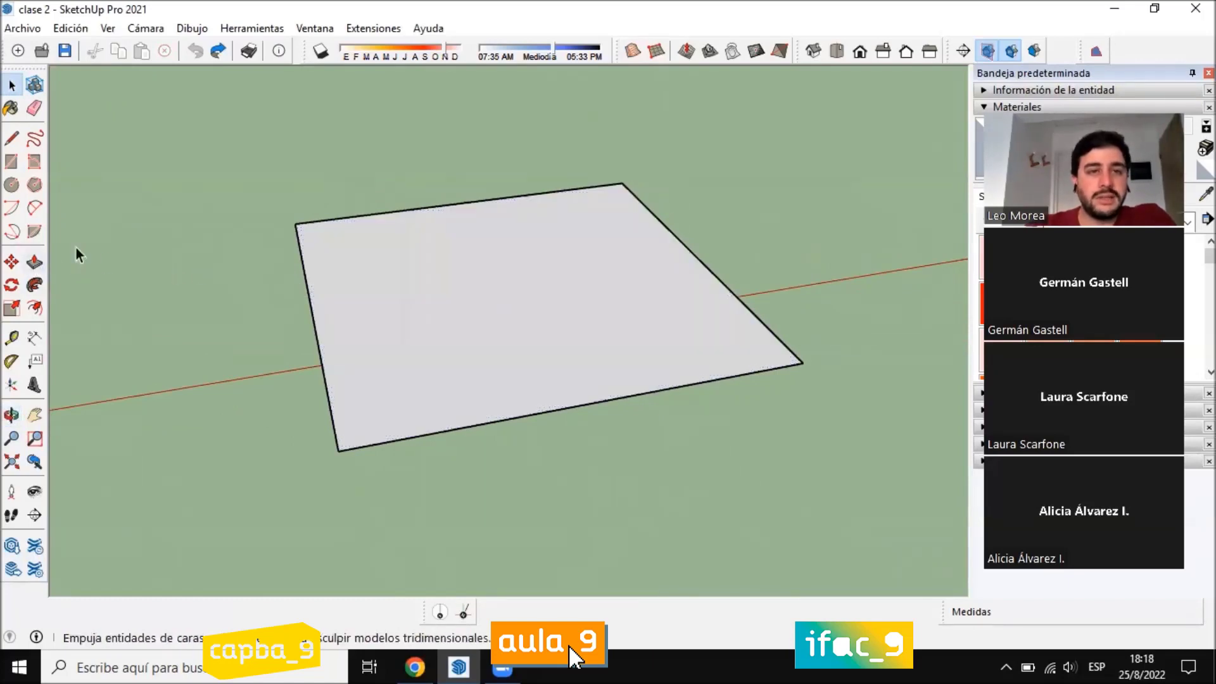
Try extruding the flat square upward with Push/Pull, first about 11 m and again about 0.8 m, cancelling each attempt
{"action": "left_click", "coordinate": [34, 261]}
{"action": "scroll", "coordinate": [518, 312], "scroll_direction": "down", "scroll_amount": 2}
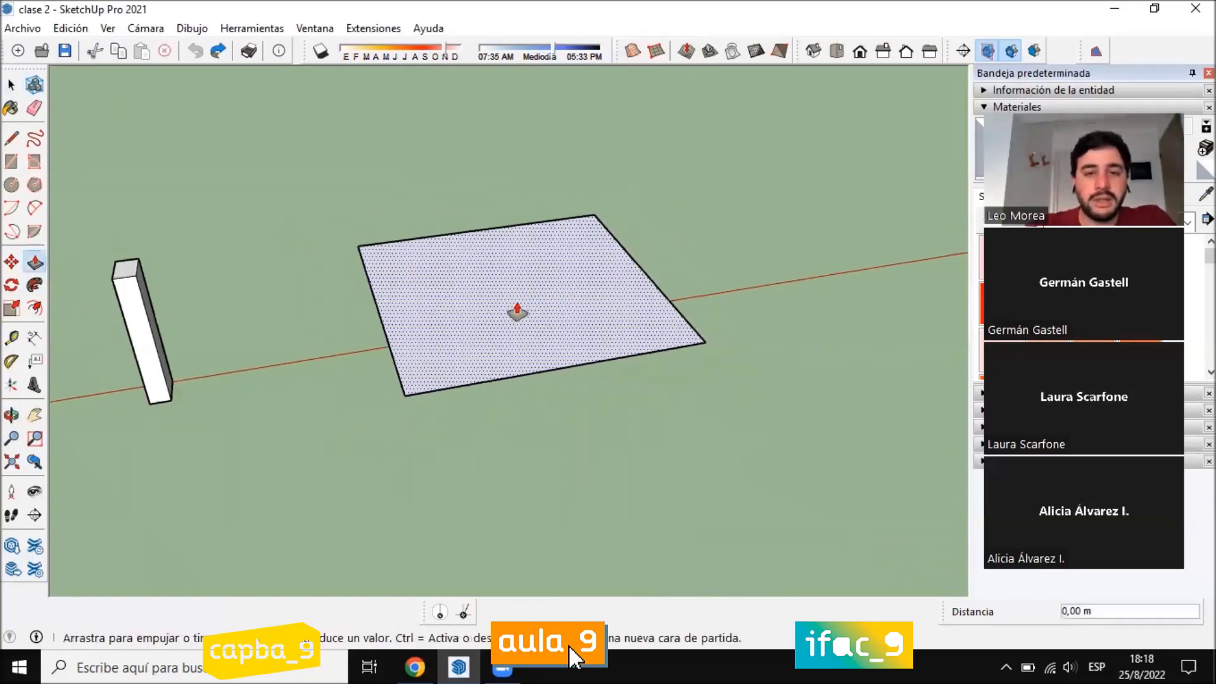
{"action": "left_click", "coordinate": [517, 311]}
{"action": "left_click", "coordinate": [542, 504]}
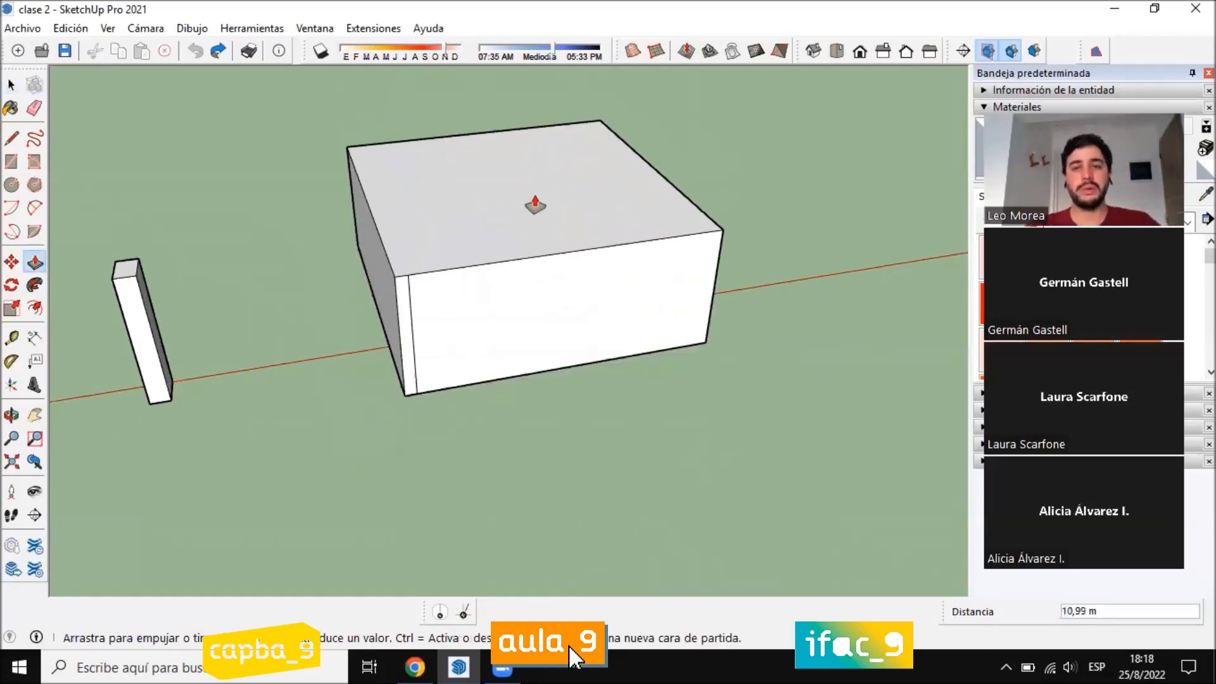
{"action": "middle_click_drag", "start_coordinate": [209, 253], "coordinate": [380, 378]}
{"action": "key", "text": "Escape"}
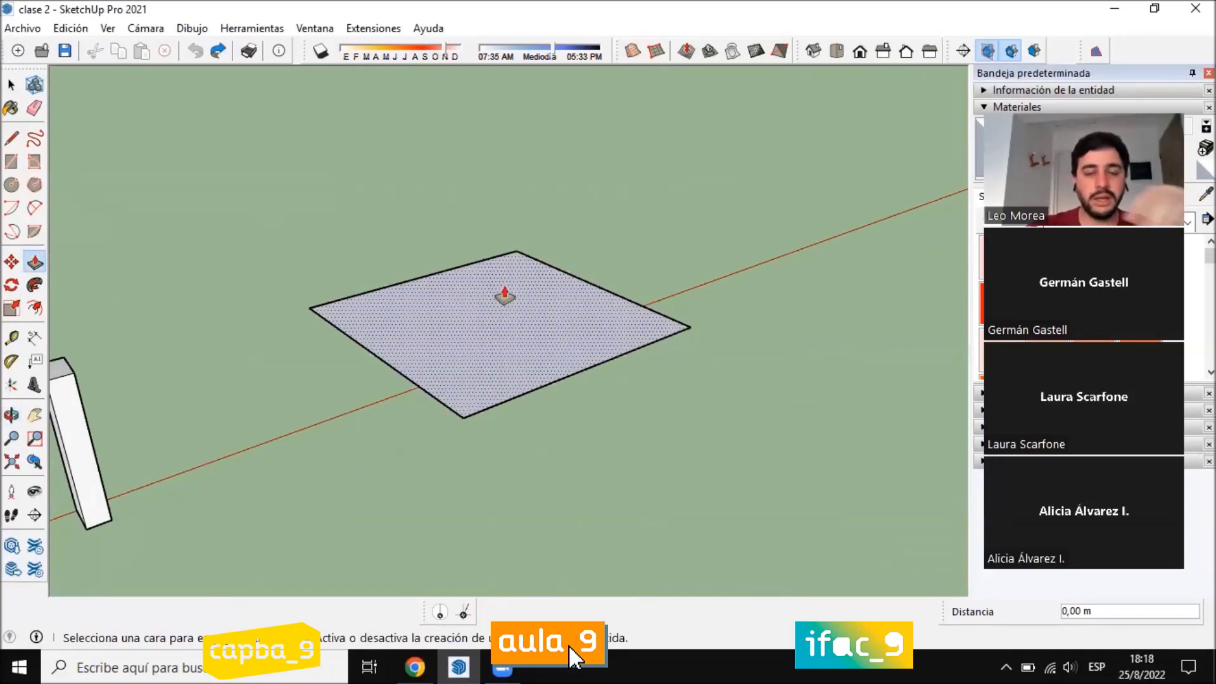
{"action": "left_click", "coordinate": [512, 342]}
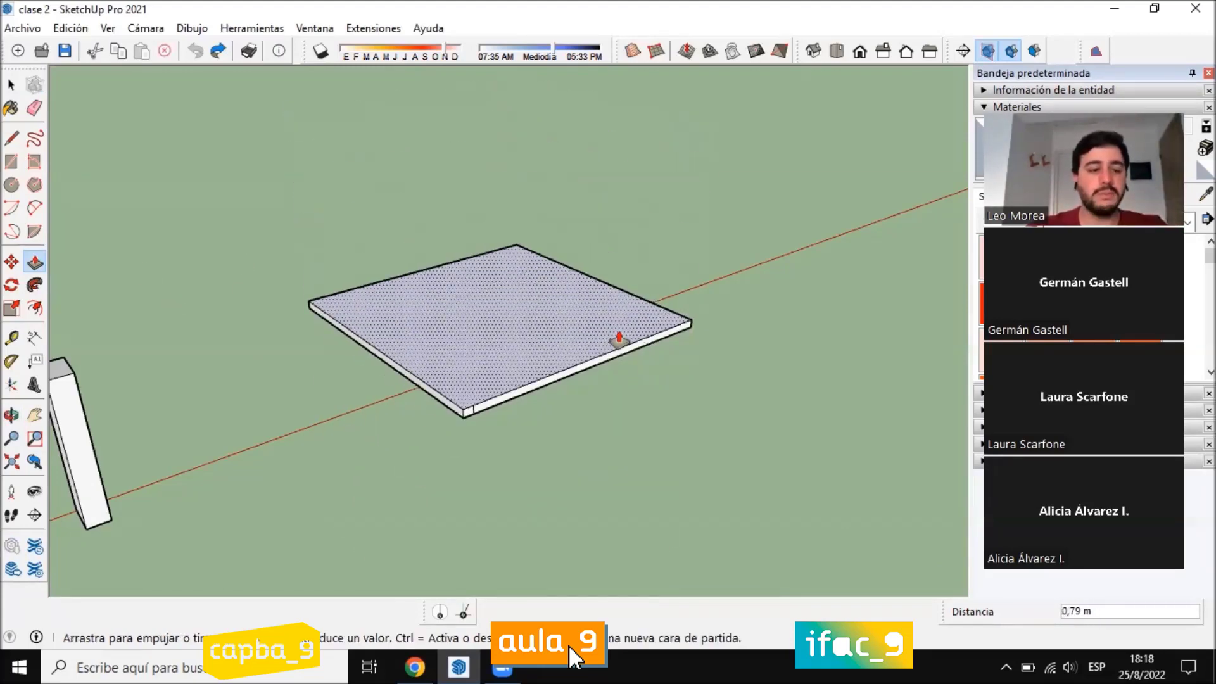
{"action": "key", "text": "Escape"}
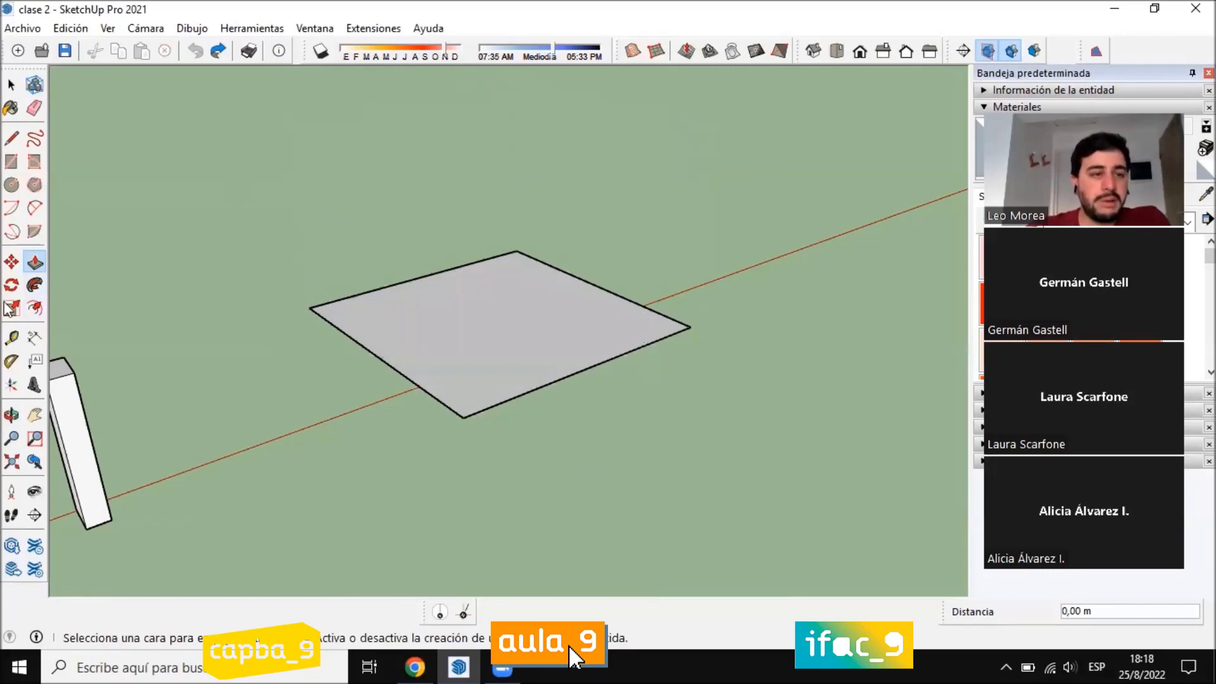
{"action": "left_click", "coordinate": [35, 285]}
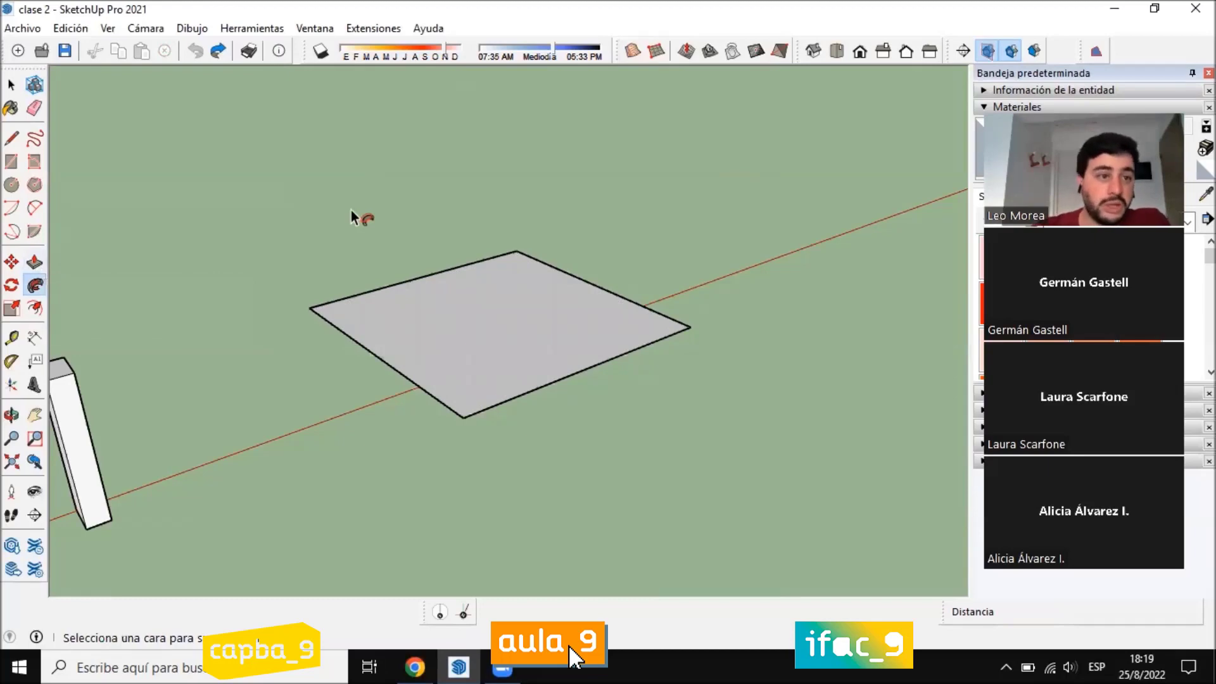
{"action": "left_click", "coordinate": [11, 85]}
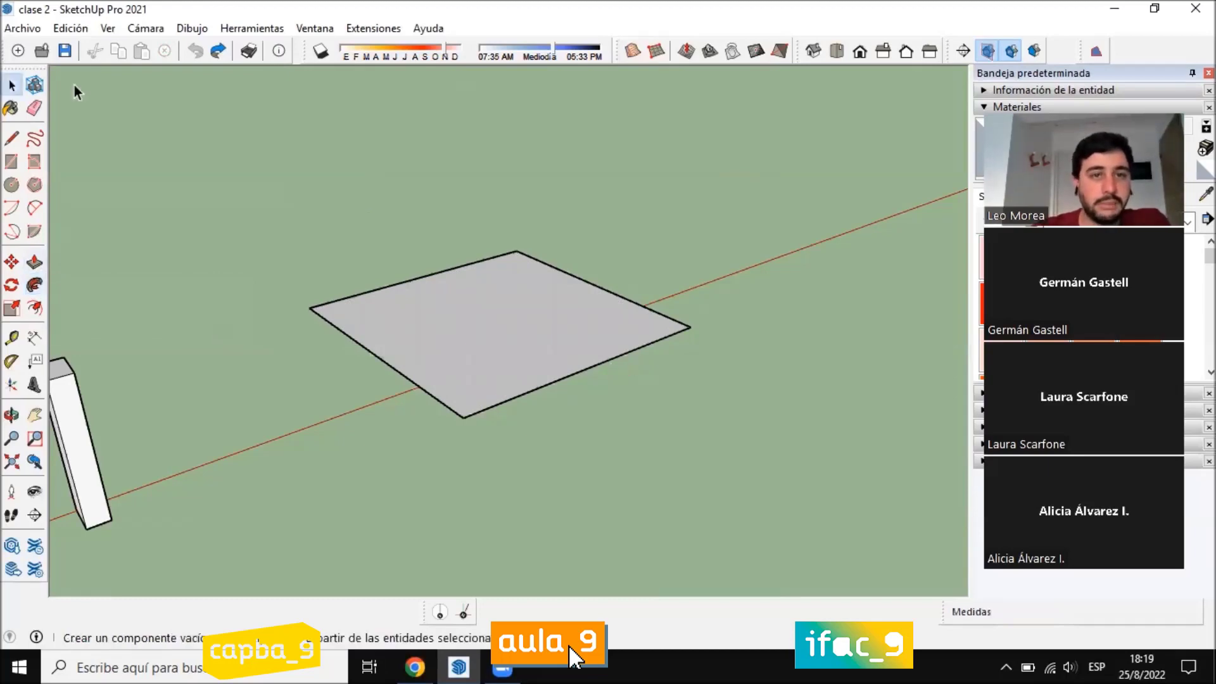
{"action": "middle_click_drag", "start_coordinate": [683, 258], "coordinate": [427, 311]}
{"action": "scroll", "coordinate": [437, 342], "scroll_direction": "down", "scroll_amount": 3}
{"action": "middle_click_drag", "start_coordinate": [444, 373], "coordinate": [106, 382]}
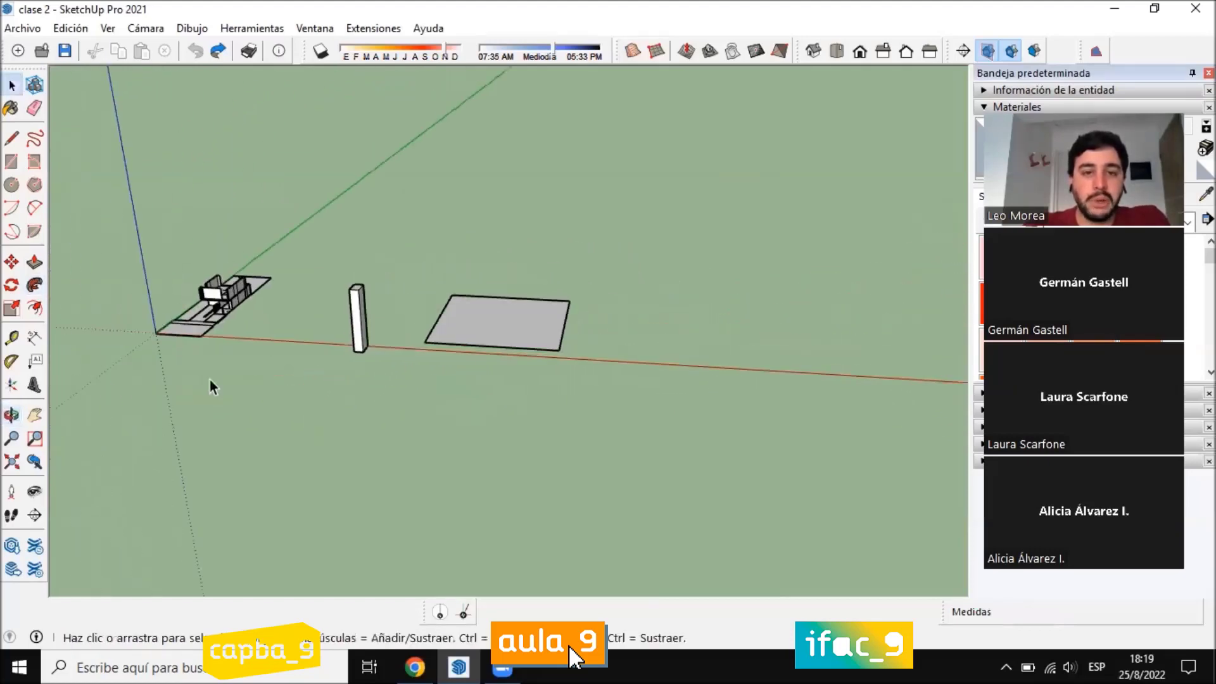
{"action": "middle_click_drag", "start_coordinate": [701, 316], "coordinate": [426, 300]}
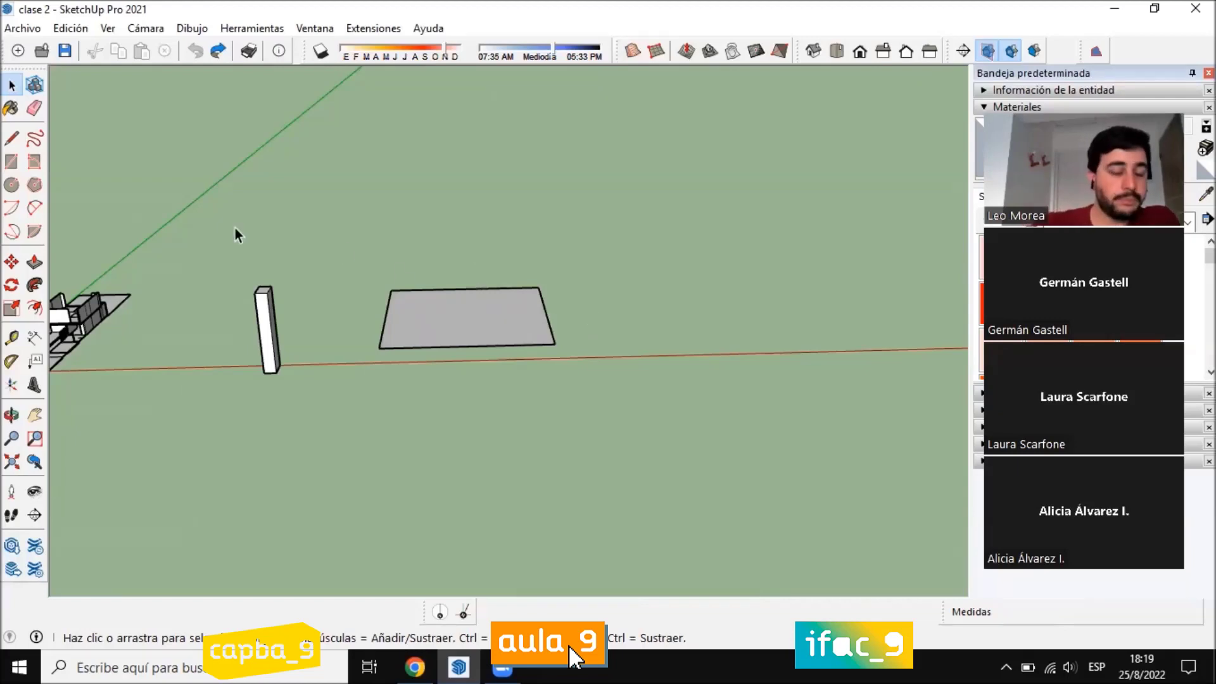
{"action": "middle_click_drag", "start_coordinate": [412, 323], "coordinate": [443, 324]}
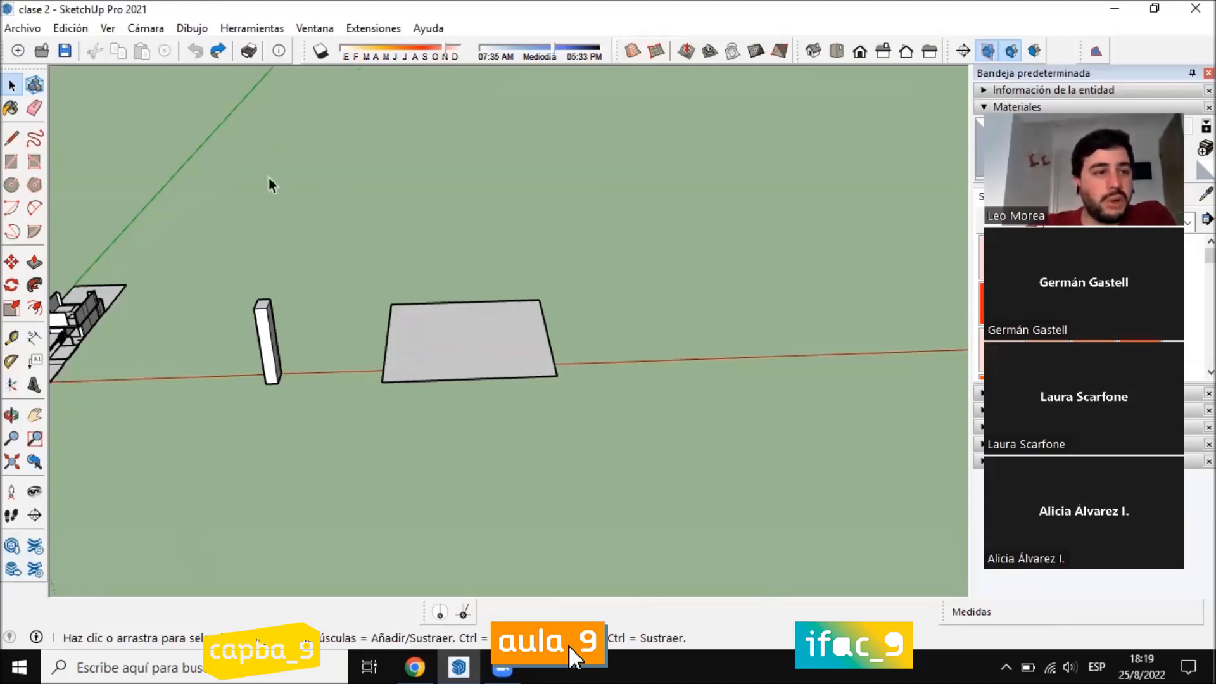
Draw a vertical two-point arc from the midpoint of the square's edge facing away from the column, with its chord along the red axis
{"action": "middle_click_drag", "start_coordinate": [526, 327], "coordinate": [520, 349]}
{"action": "scroll", "coordinate": [526, 336], "scroll_direction": "up", "scroll_amount": 2}
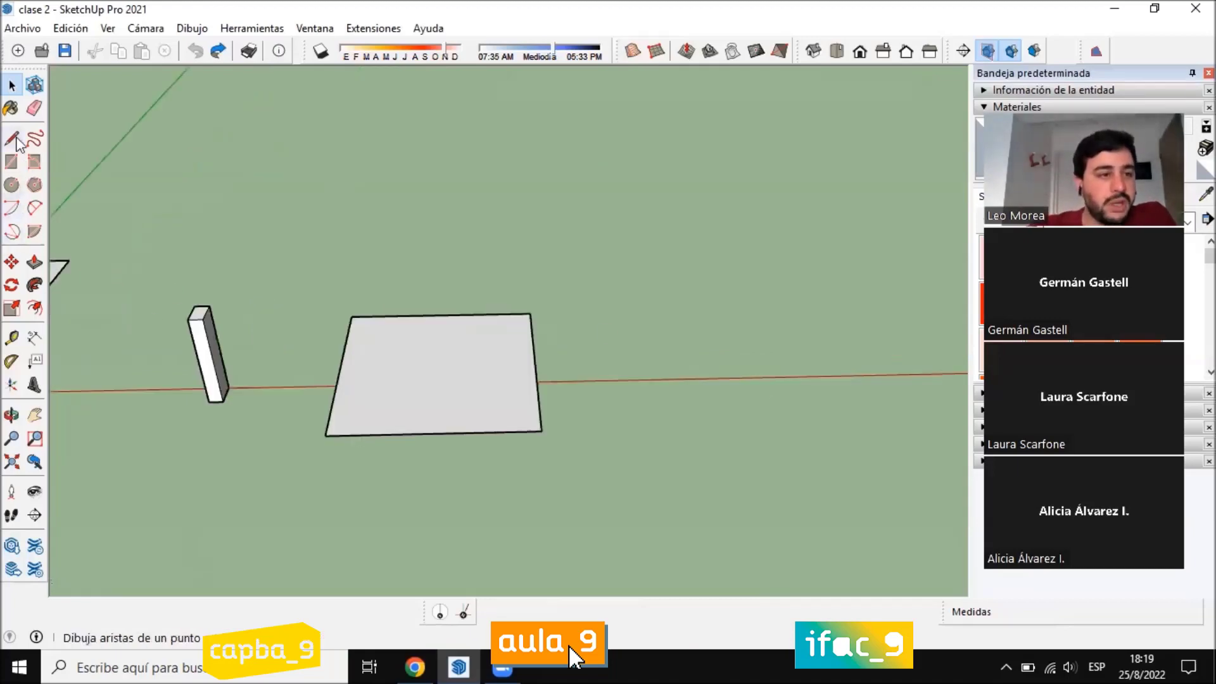
{"action": "left_click", "coordinate": [35, 209]}
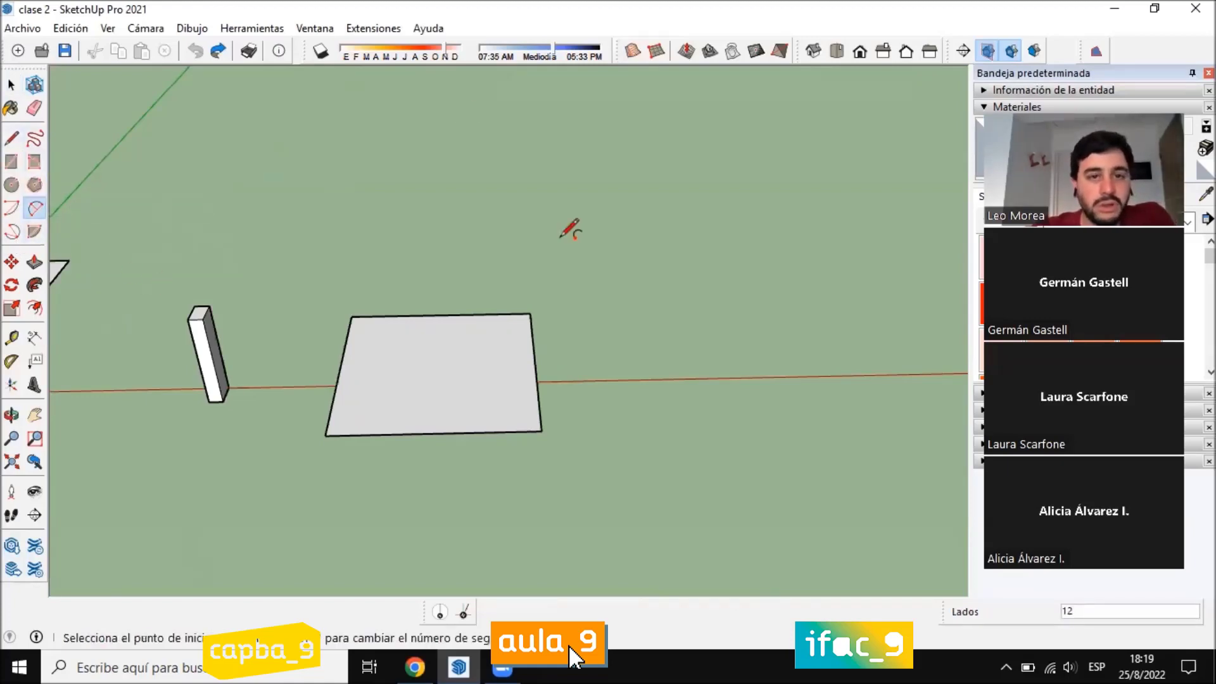
{"action": "middle_click_drag", "start_coordinate": [561, 236], "coordinate": [478, 339]}
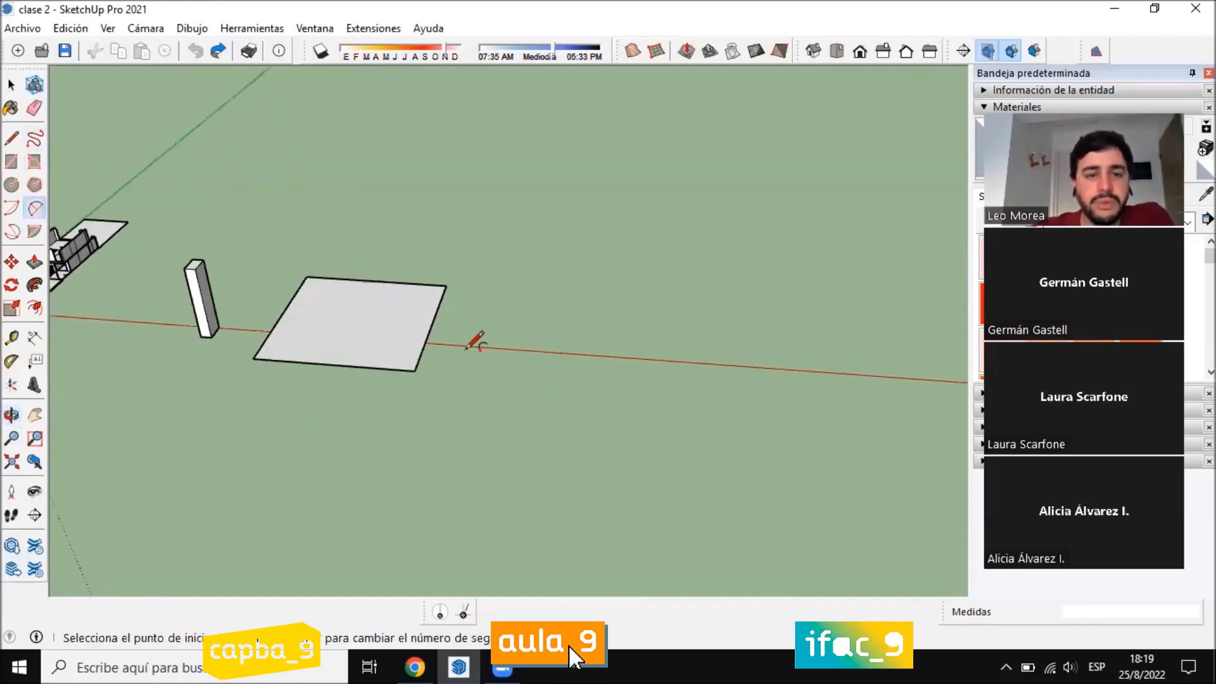
{"action": "left_click", "coordinate": [431, 325]}
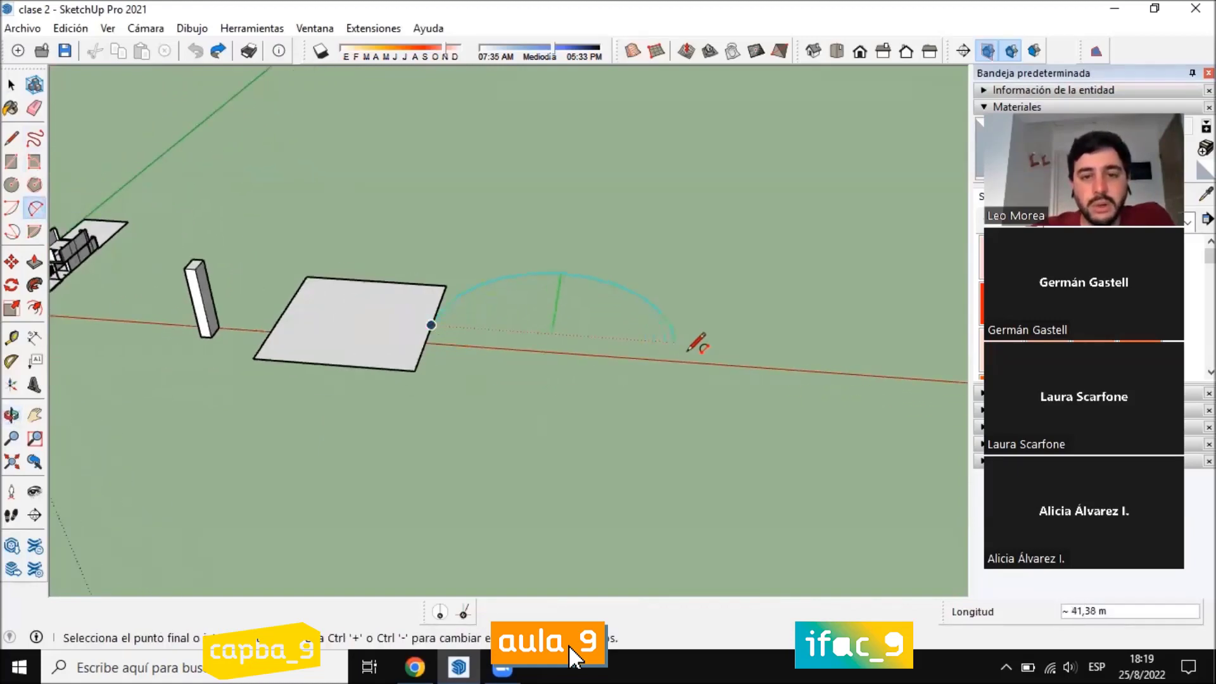
{"action": "left_click", "coordinate": [762, 353]}
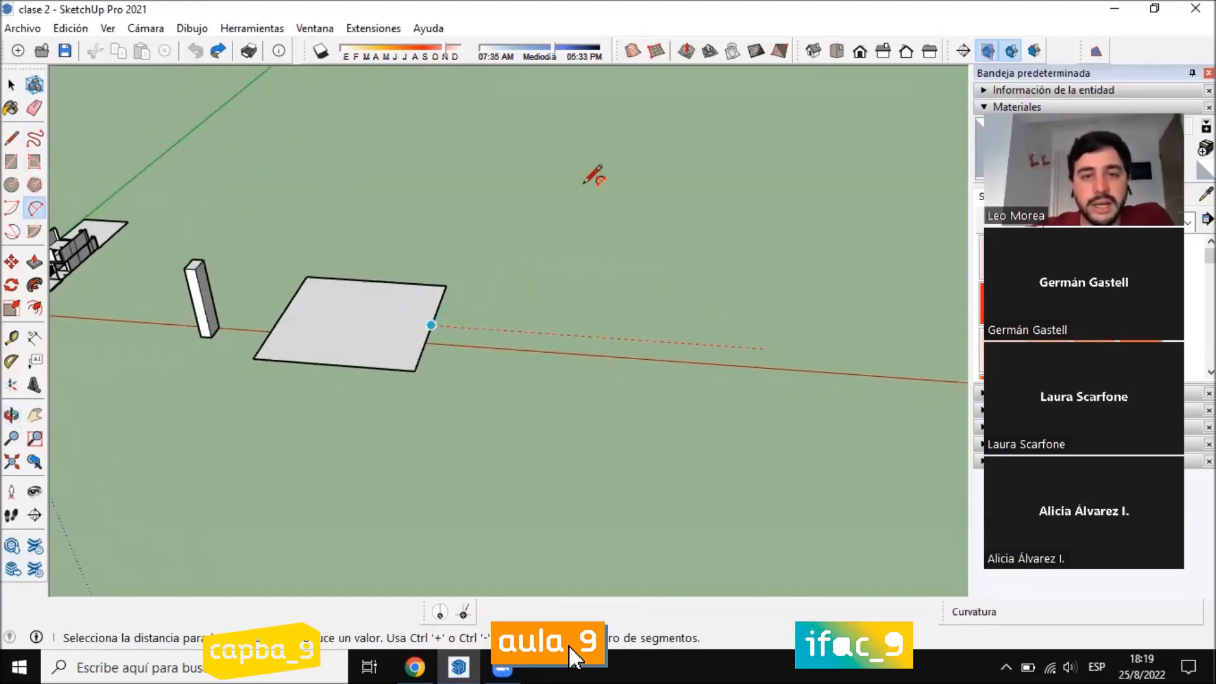
{"action": "left_click", "coordinate": [665, 181]}
{"action": "middle_click_drag", "start_coordinate": [665, 182], "coordinate": [712, 279]}
{"action": "left_click", "coordinate": [12, 85]}
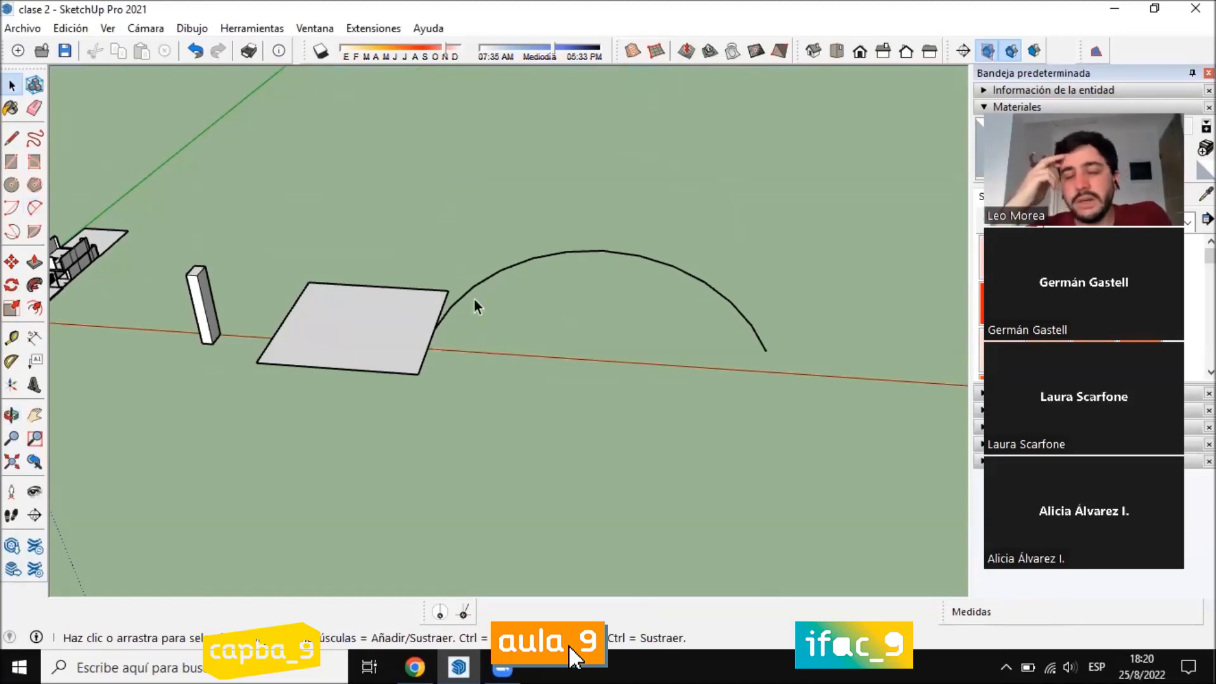
{"action": "middle_click_drag", "start_coordinate": [474, 299], "coordinate": [576, 179]}
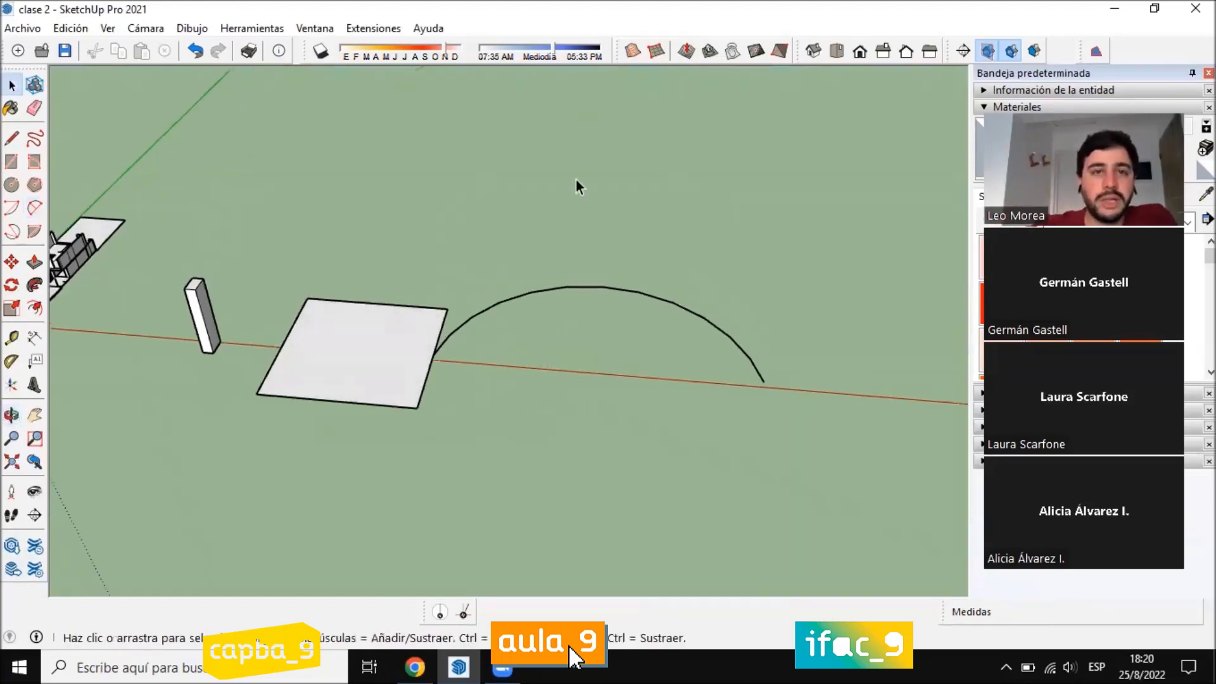
Examine the flat square face and the arc rising from its edge from several angles
{"action": "middle_click_drag", "start_coordinate": [629, 250], "coordinate": [942, 386]}
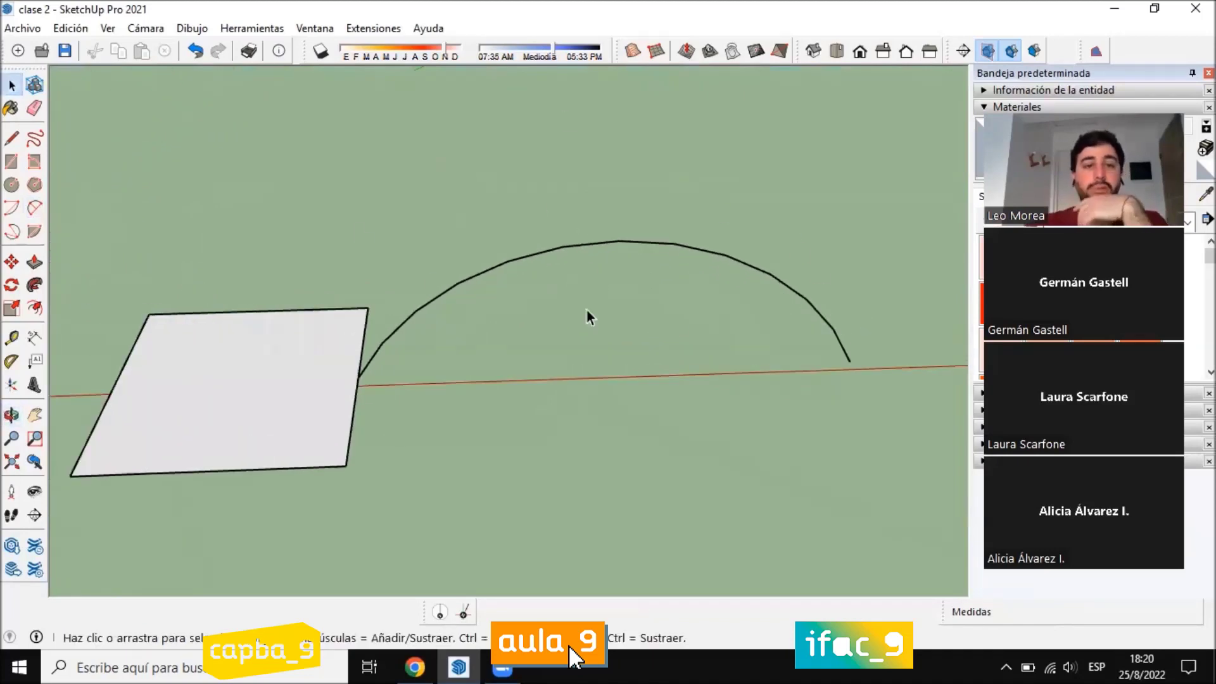
{"action": "middle_click_drag", "start_coordinate": [586, 314], "coordinate": [851, 376]}
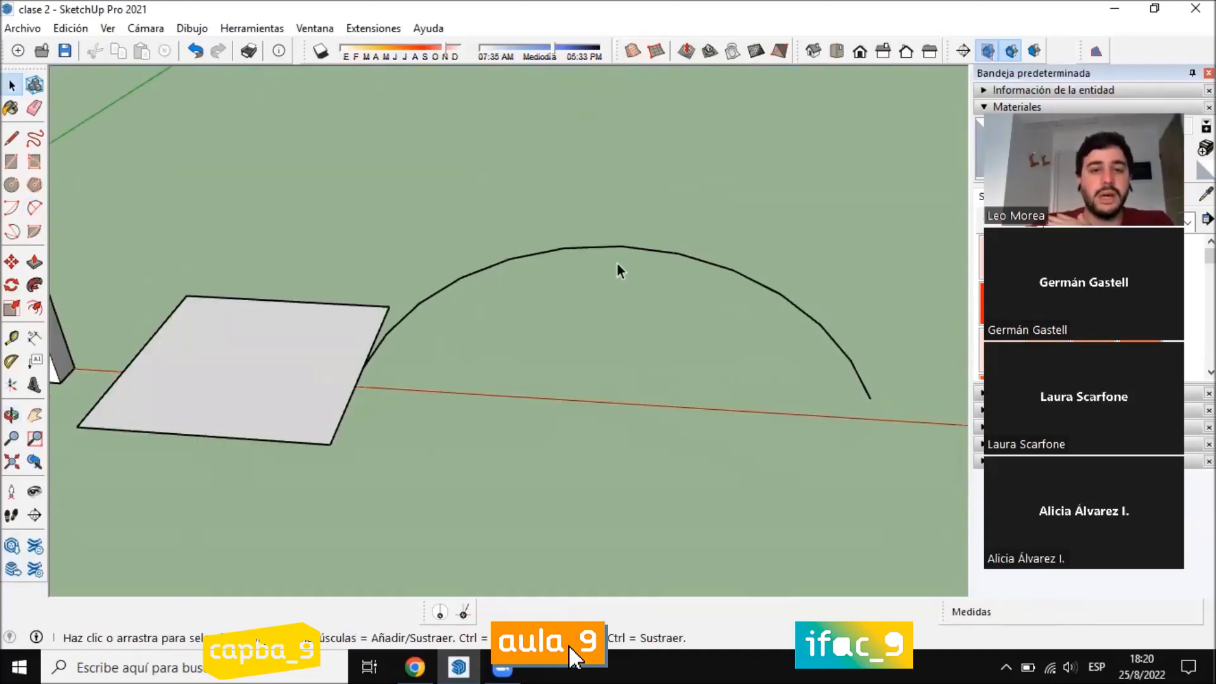
{"action": "middle_click_drag", "start_coordinate": [647, 218], "coordinate": [374, 402]}
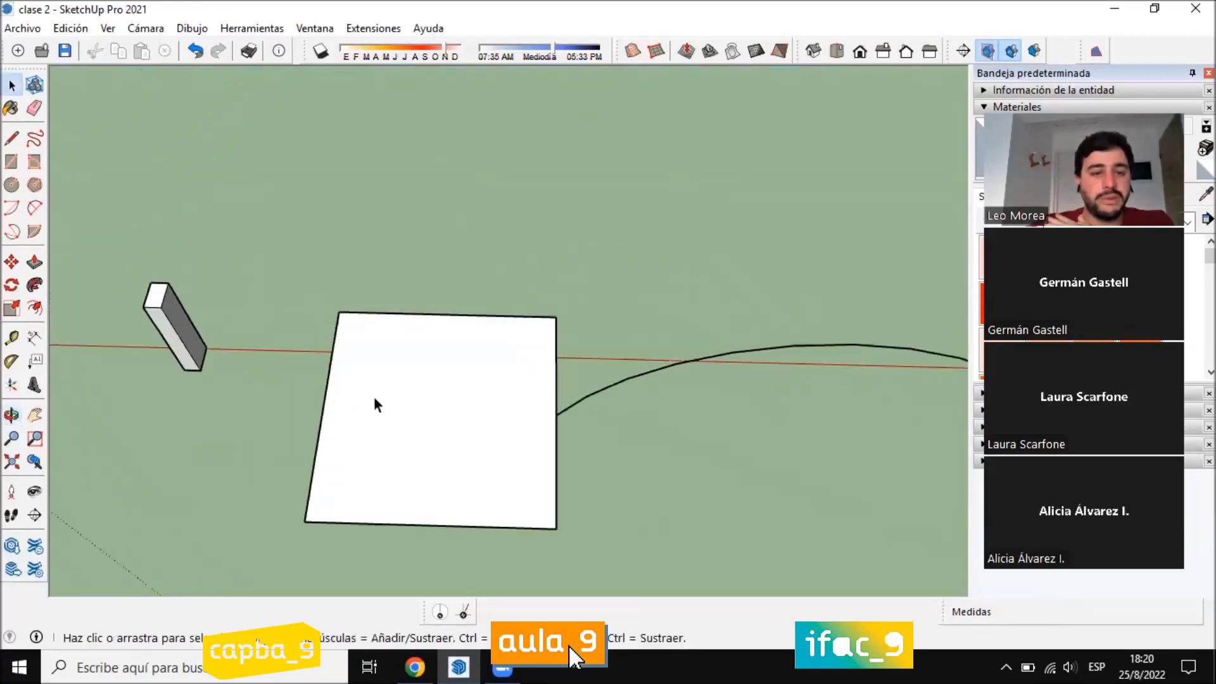
{"action": "middle_click_drag", "start_coordinate": [382, 323], "coordinate": [443, 329]}
{"action": "left_click", "coordinate": [608, 508]}
{"action": "middle_click_drag", "start_coordinate": [608, 507], "coordinate": [601, 263]}
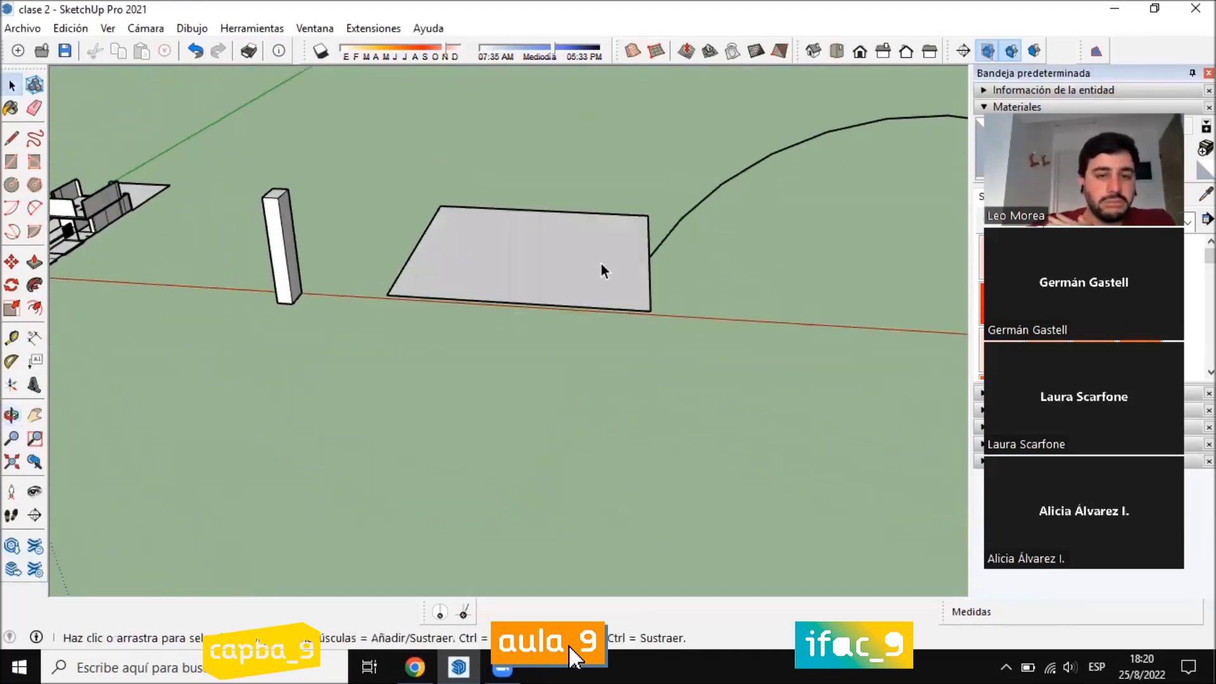
{"action": "middle_click_drag", "start_coordinate": [625, 199], "coordinate": [604, 349]}
{"action": "scroll", "coordinate": [604, 348], "scroll_direction": "up", "scroll_amount": 1}
{"action": "scroll", "coordinate": [604, 343], "scroll_direction": "up", "scroll_amount": 1}
{"action": "scroll", "coordinate": [344, 317], "scroll_direction": "down", "scroll_amount": 3}
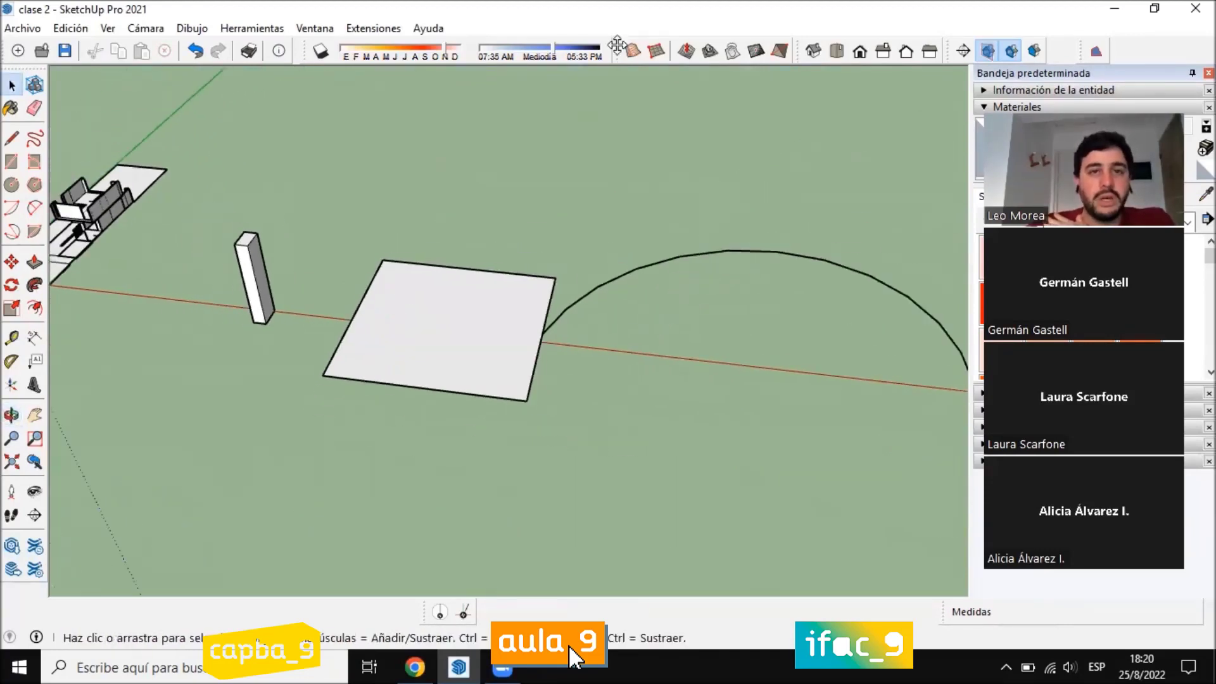
{"action": "middle_click_drag", "start_coordinate": [638, 307], "coordinate": [594, 181]}
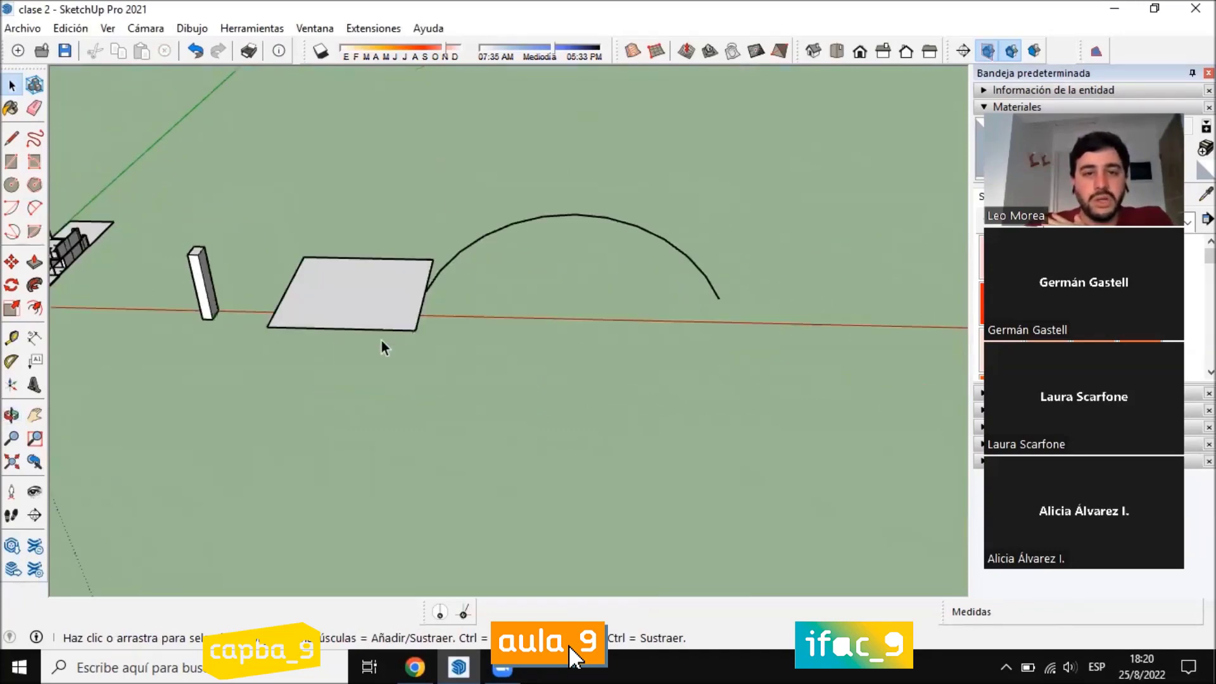
{"action": "middle_click_drag", "start_coordinate": [425, 243], "coordinate": [525, 173]}
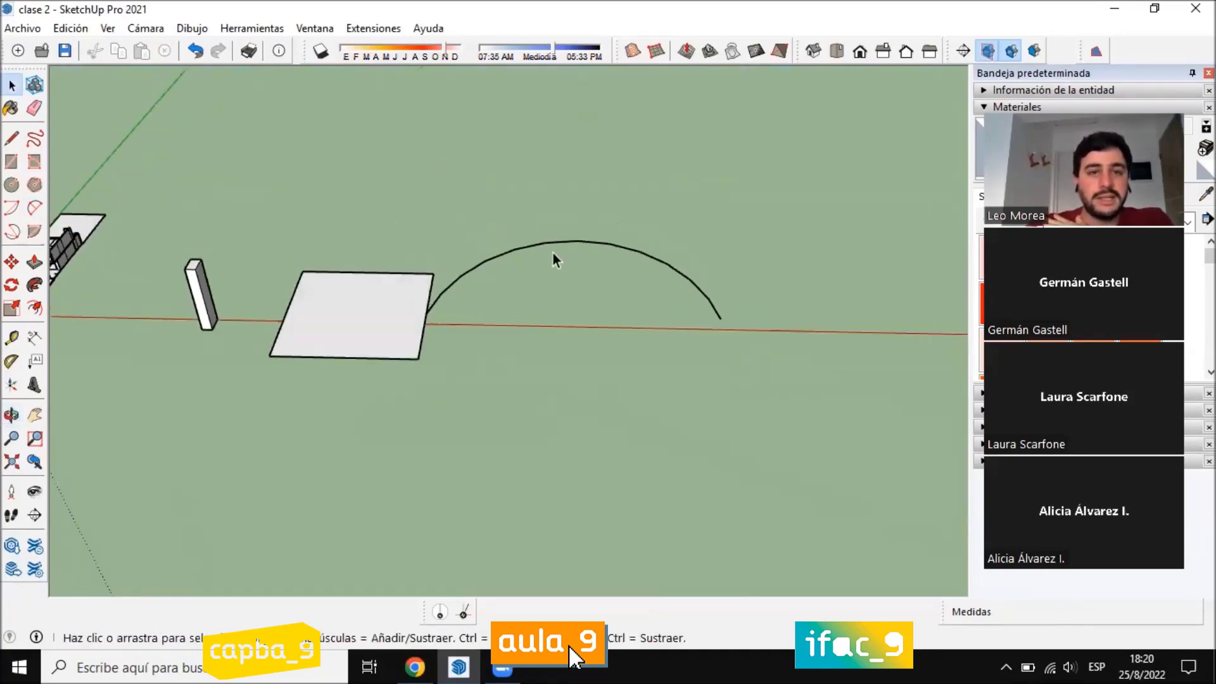
{"action": "scroll", "coordinate": [556, 269], "scroll_direction": "up", "scroll_amount": 1}
{"action": "middle_click_drag", "start_coordinate": [420, 290], "coordinate": [357, 324]}
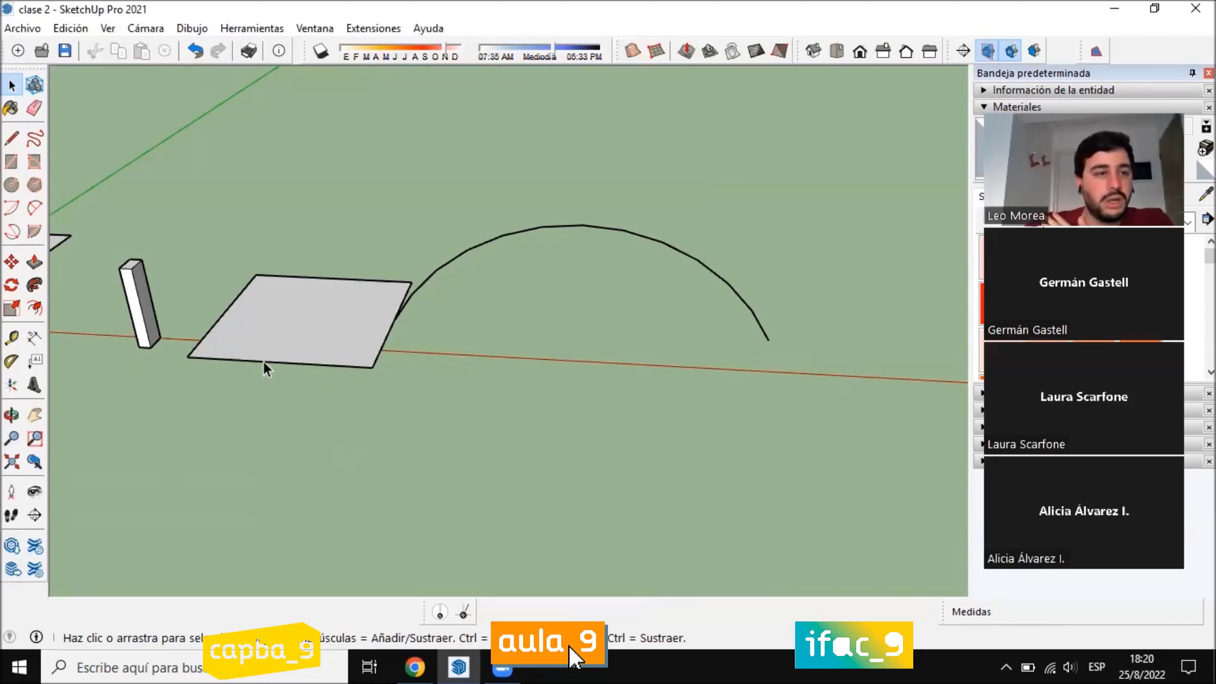
Sweep the flat square face along the full length of the arc with Follow Me
{"action": "left_click", "coordinate": [34, 286]}
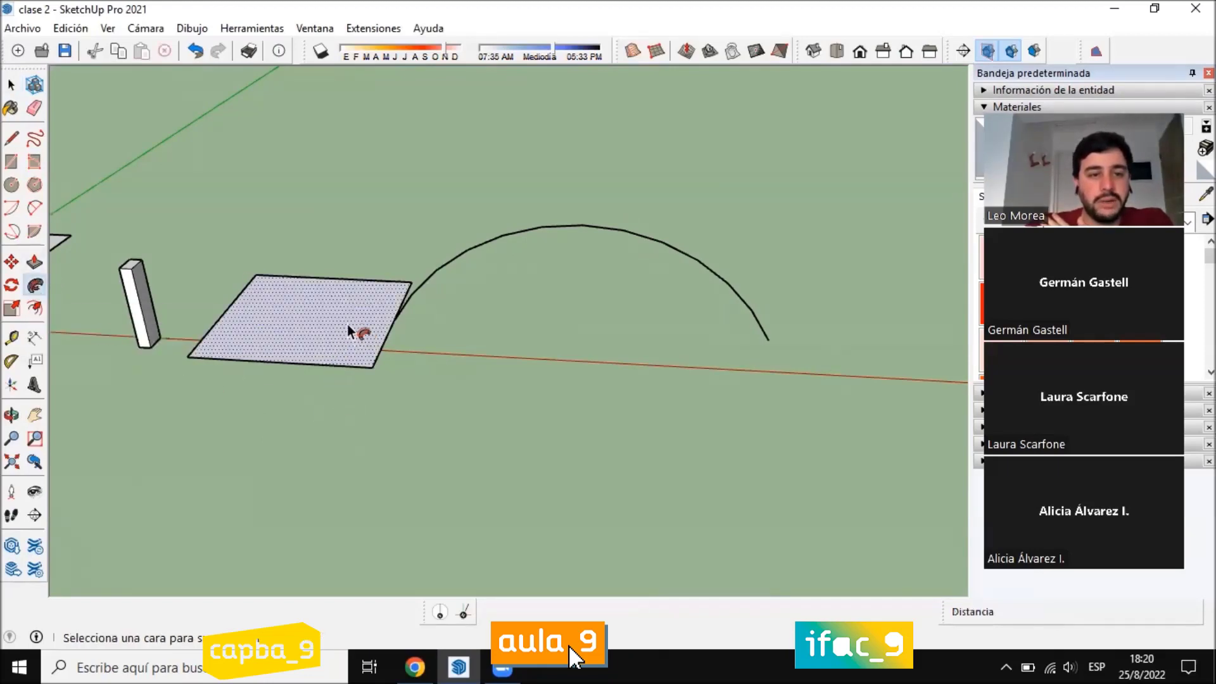
{"action": "left_click", "coordinate": [343, 321]}
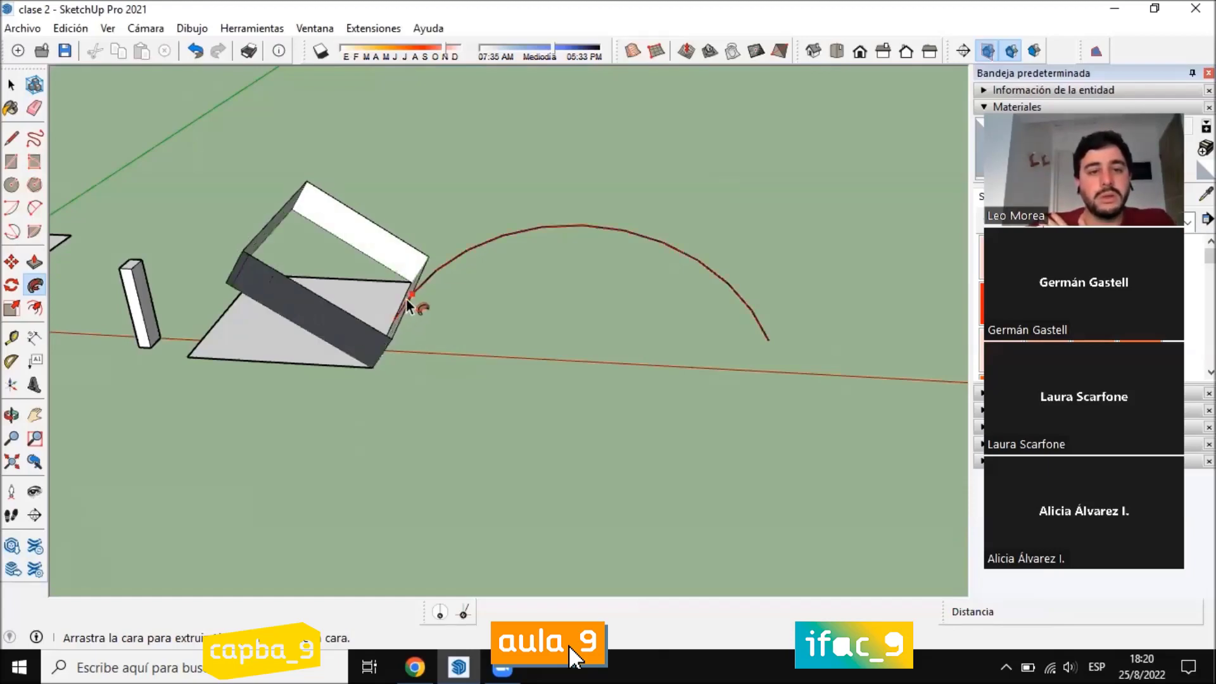
{"action": "mouse_move", "coordinate": [407, 304]}
{"action": "middle_mouse_down"}
{"action": "mouse_move", "coordinate": [393, 238]}
{"action": "mouse_move", "coordinate": [403, 304]}
{"action": "middle_mouse_up"}
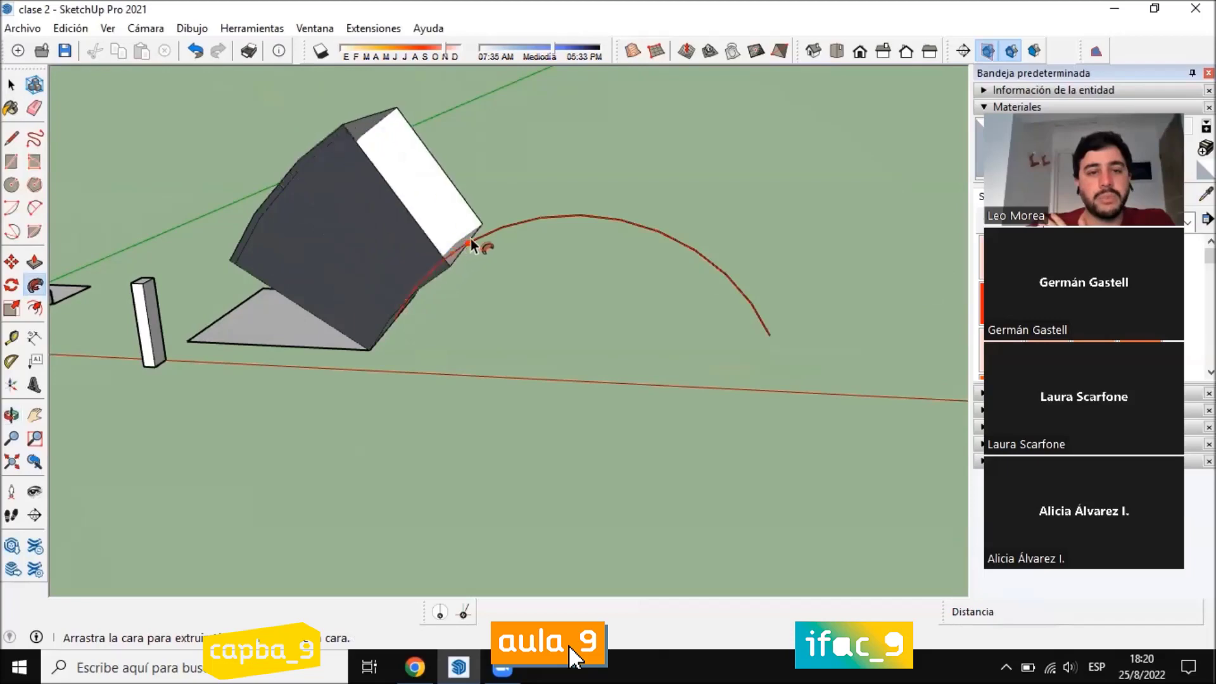
{"action": "middle_click_drag", "start_coordinate": [483, 247], "coordinate": [447, 285]}
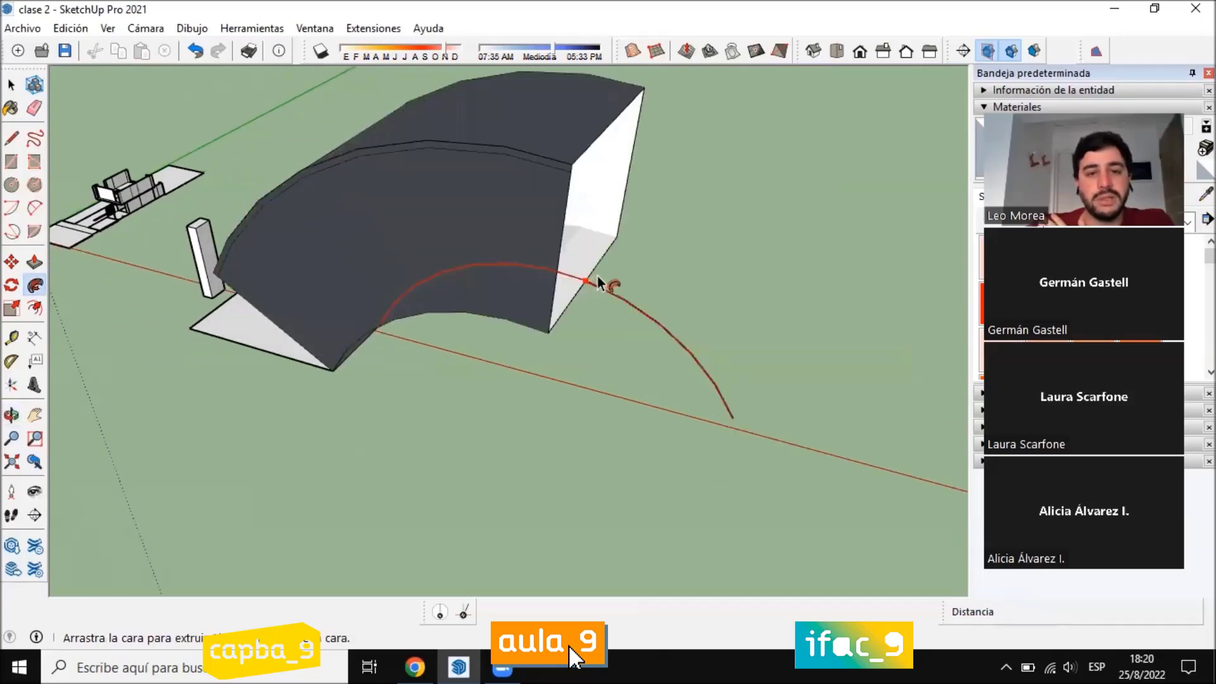
{"action": "middle_click_drag", "start_coordinate": [664, 345], "coordinate": [577, 226]}
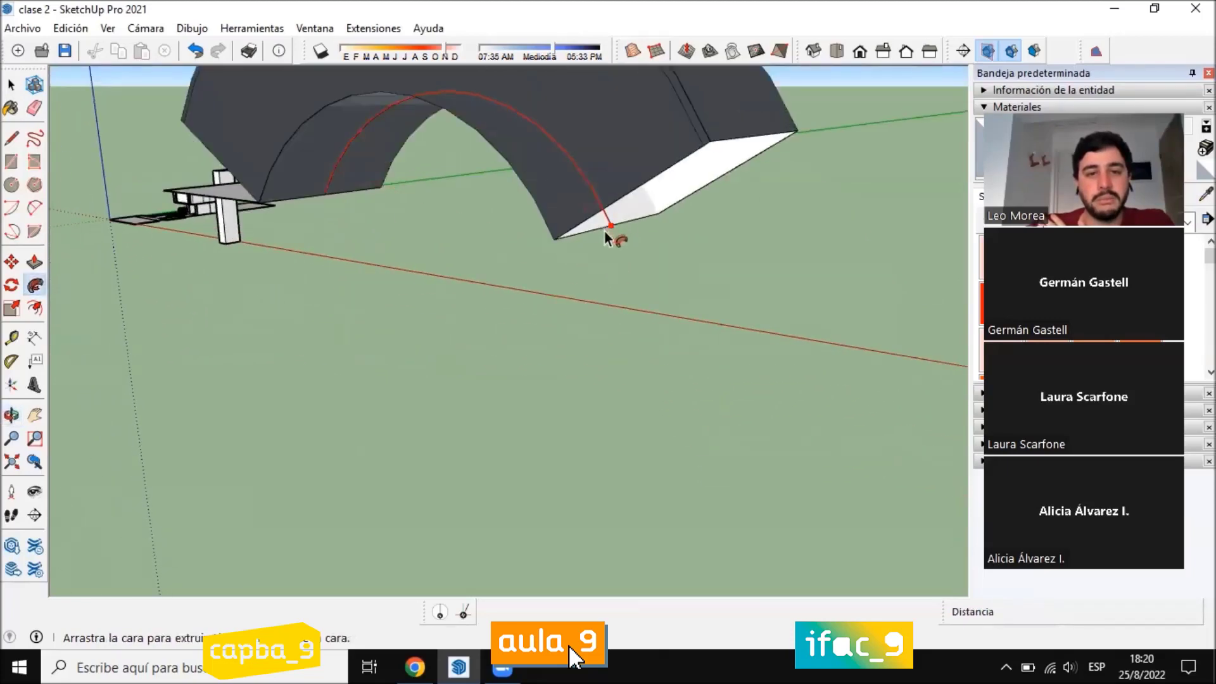
{"action": "middle_click_drag", "start_coordinate": [521, 157], "coordinate": [494, 190]}
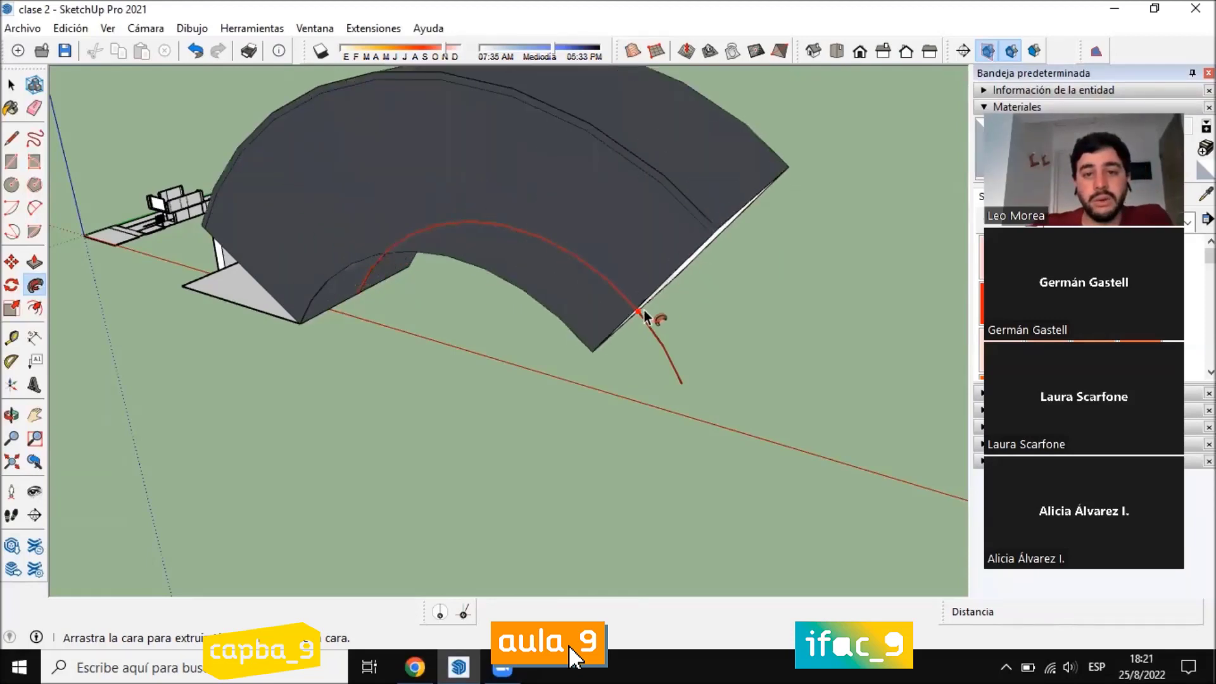
{"action": "middle_click_drag", "start_coordinate": [684, 389], "coordinate": [451, 158]}
{"action": "left_click", "coordinate": [773, 175]}
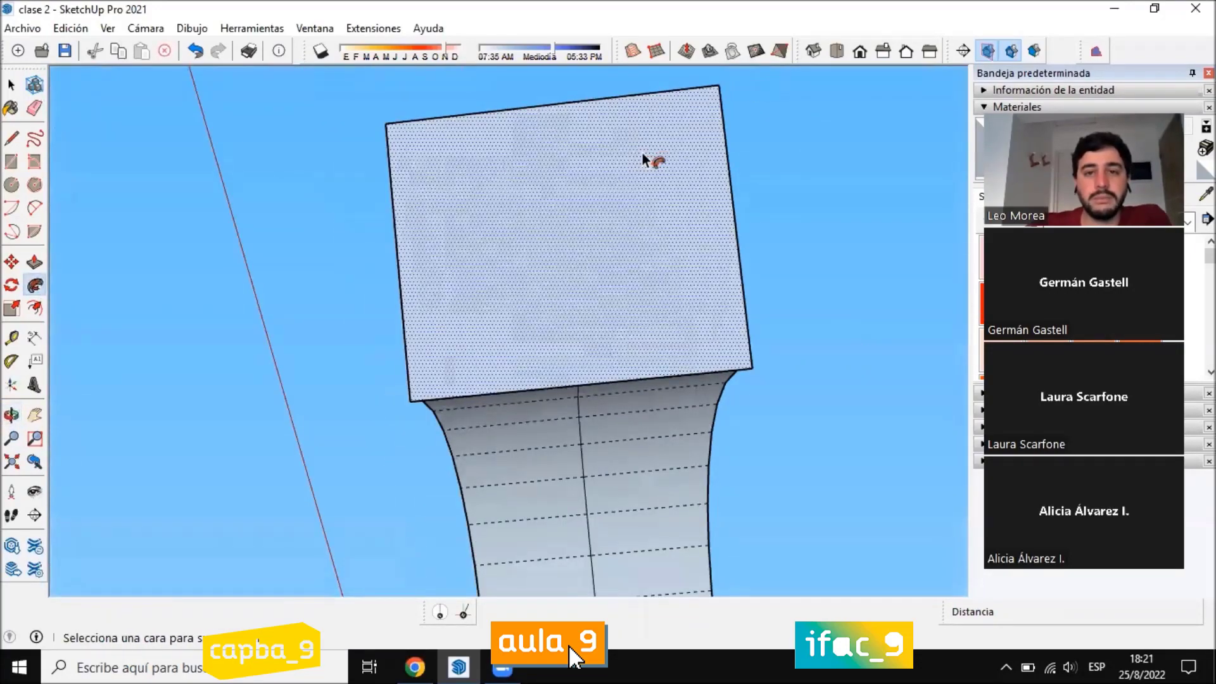
Examine the swept arch solid from below, both ends and the side
{"action": "middle_click_drag", "start_coordinate": [651, 158], "coordinate": [308, 456]}
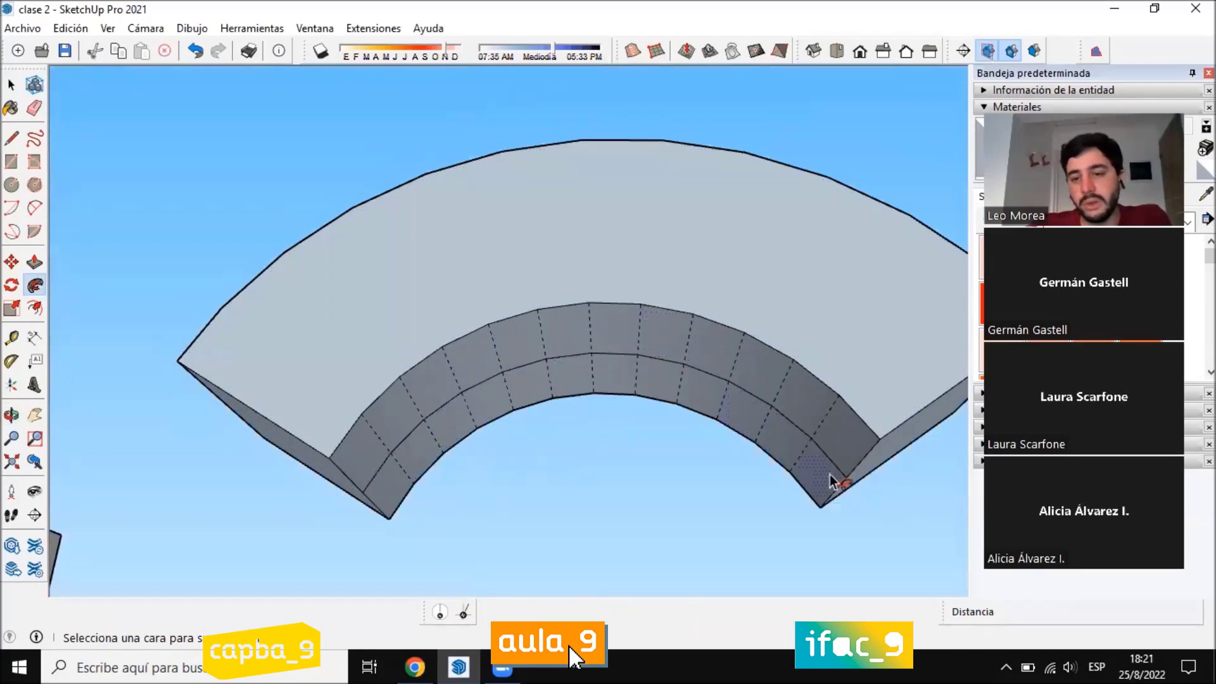
{"action": "middle_click_drag", "start_coordinate": [665, 312], "coordinate": [627, 108]}
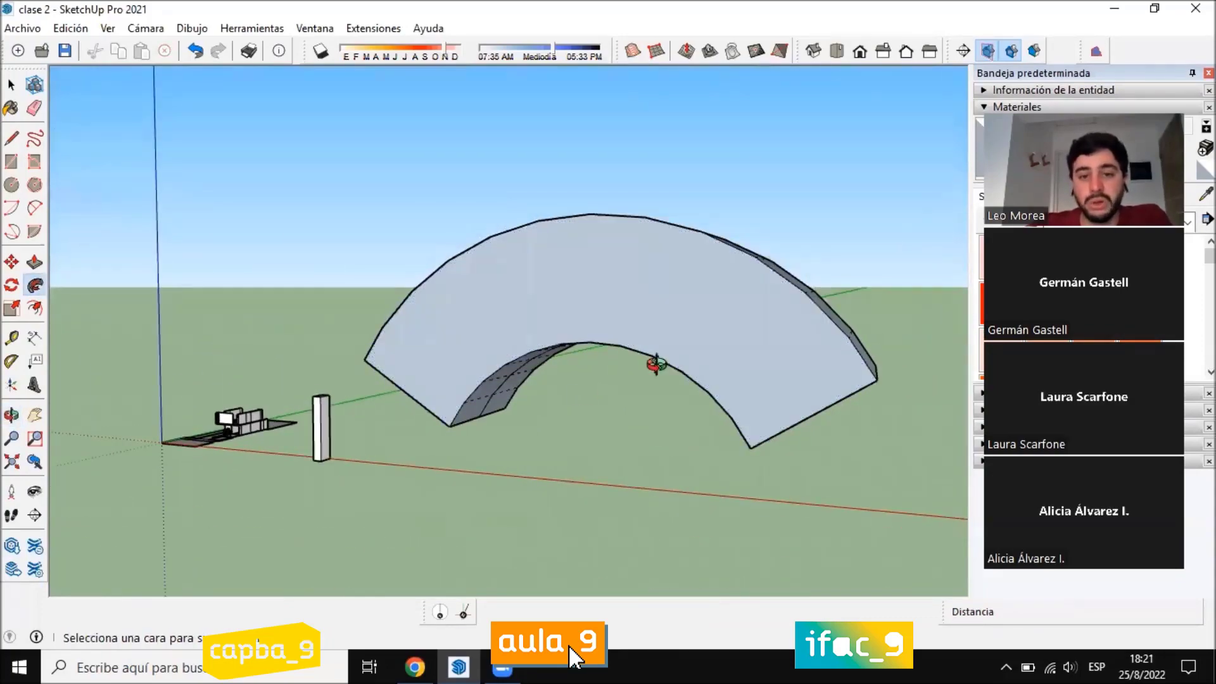
{"action": "scroll", "coordinate": [576, 396], "scroll_direction": "up", "scroll_amount": 3}
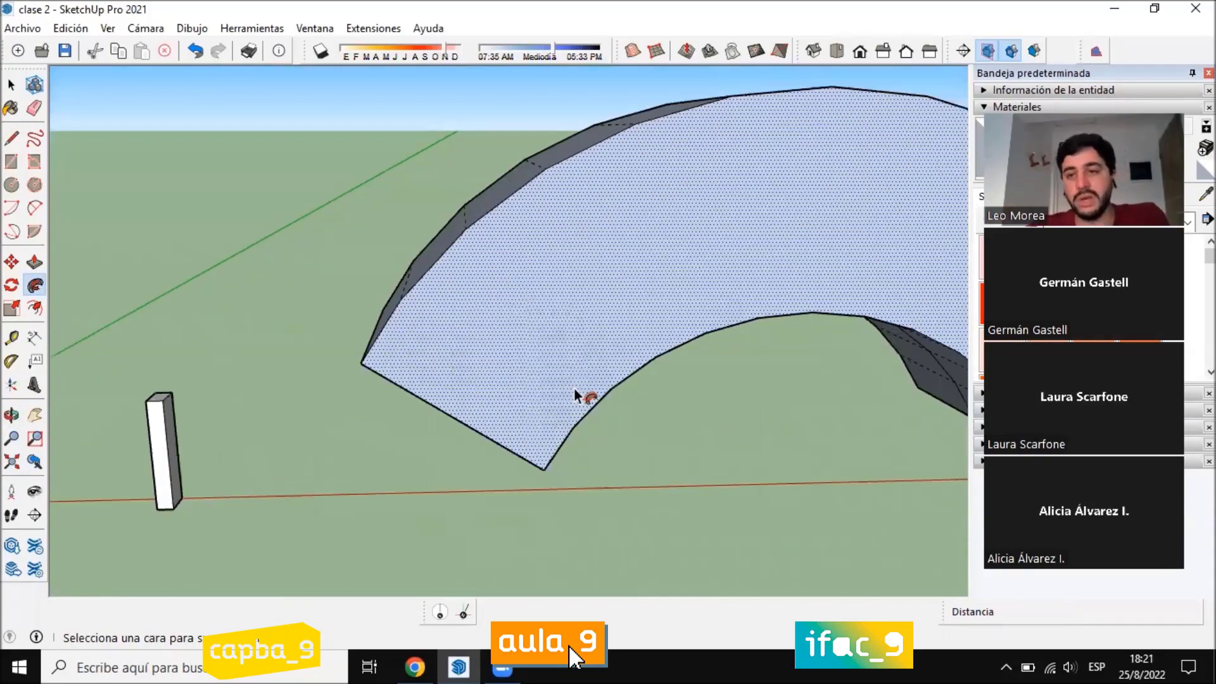
{"action": "scroll", "coordinate": [570, 396], "scroll_direction": "down", "scroll_amount": 3}
{"action": "scroll", "coordinate": [564, 395], "scroll_direction": "up", "scroll_amount": 3}
{"action": "scroll", "coordinate": [380, 439], "scroll_direction": "down", "scroll_amount": 3}
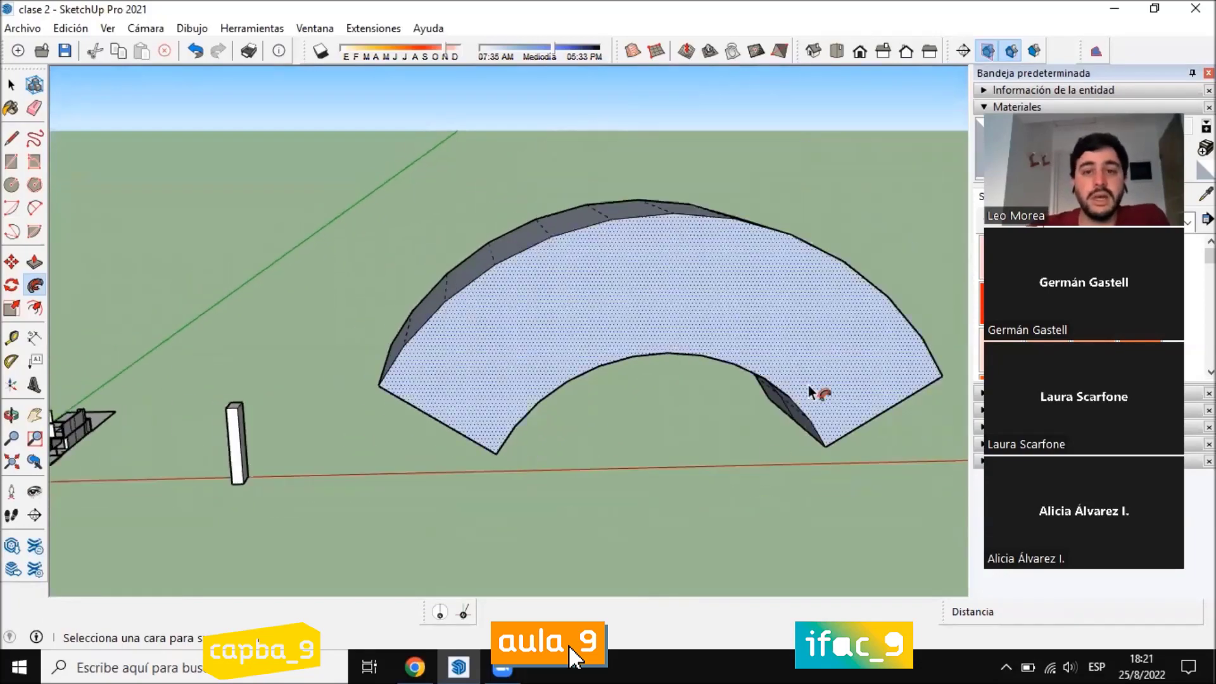
{"action": "middle_click_drag", "start_coordinate": [615, 335], "coordinate": [525, 426]}
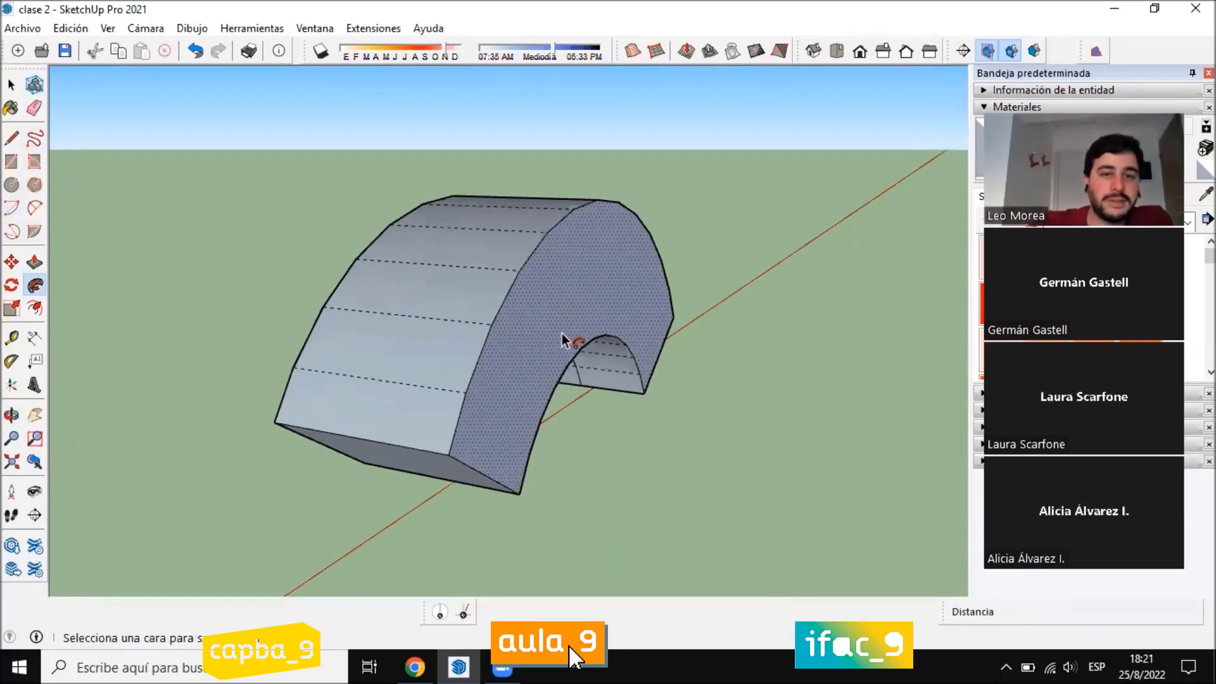
{"action": "middle_click_drag", "start_coordinate": [566, 339], "coordinate": [236, 396]}
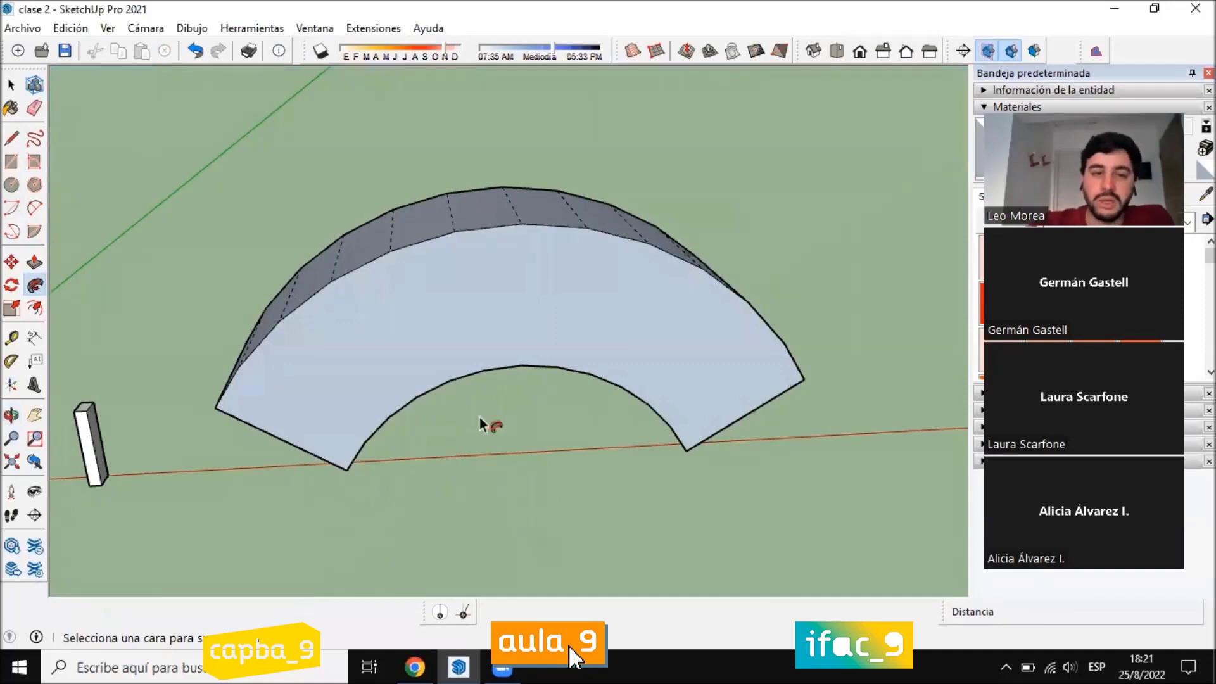
{"action": "middle_click_drag", "start_coordinate": [480, 417], "coordinate": [651, 380]}
{"action": "middle_click_drag", "start_coordinate": [548, 353], "coordinate": [239, 320]}
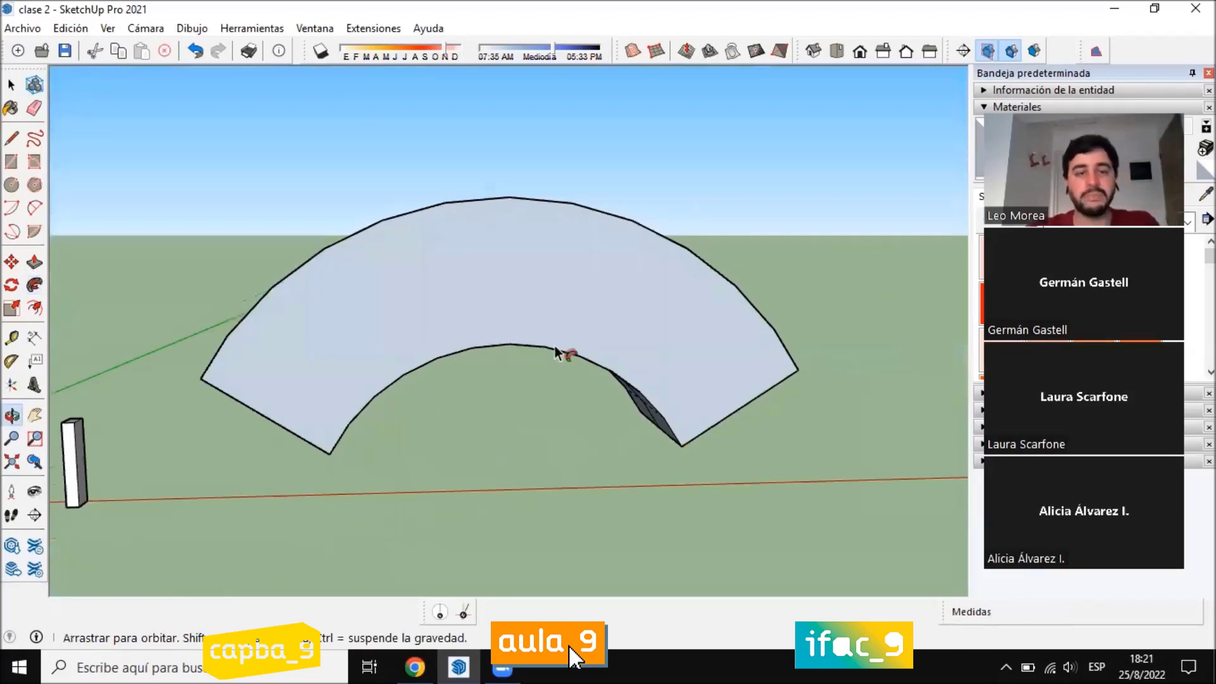
{"action": "middle_click_drag", "start_coordinate": [555, 348], "coordinate": [584, 348]}
Undo the Follow Me sweep of the square face
{"action": "key", "text": "ctrl+z"}
{"action": "middle_click_drag", "start_coordinate": [496, 346], "coordinate": [499, 401]}
{"action": "scroll", "coordinate": [499, 401], "scroll_direction": "up", "scroll_amount": 2}
{"action": "scroll", "coordinate": [506, 409], "scroll_direction": "up", "scroll_amount": 2}
{"action": "scroll", "coordinate": [722, 388], "scroll_direction": "down", "scroll_amount": 3}
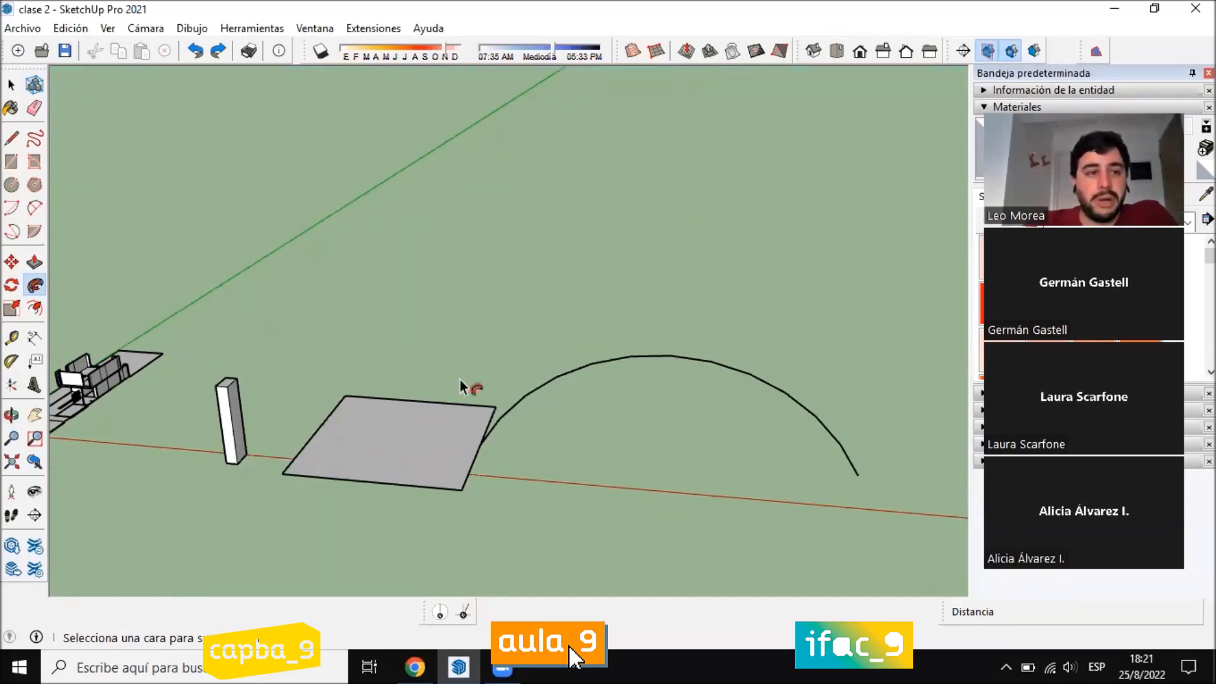
{"action": "left_click", "coordinate": [35, 286]}
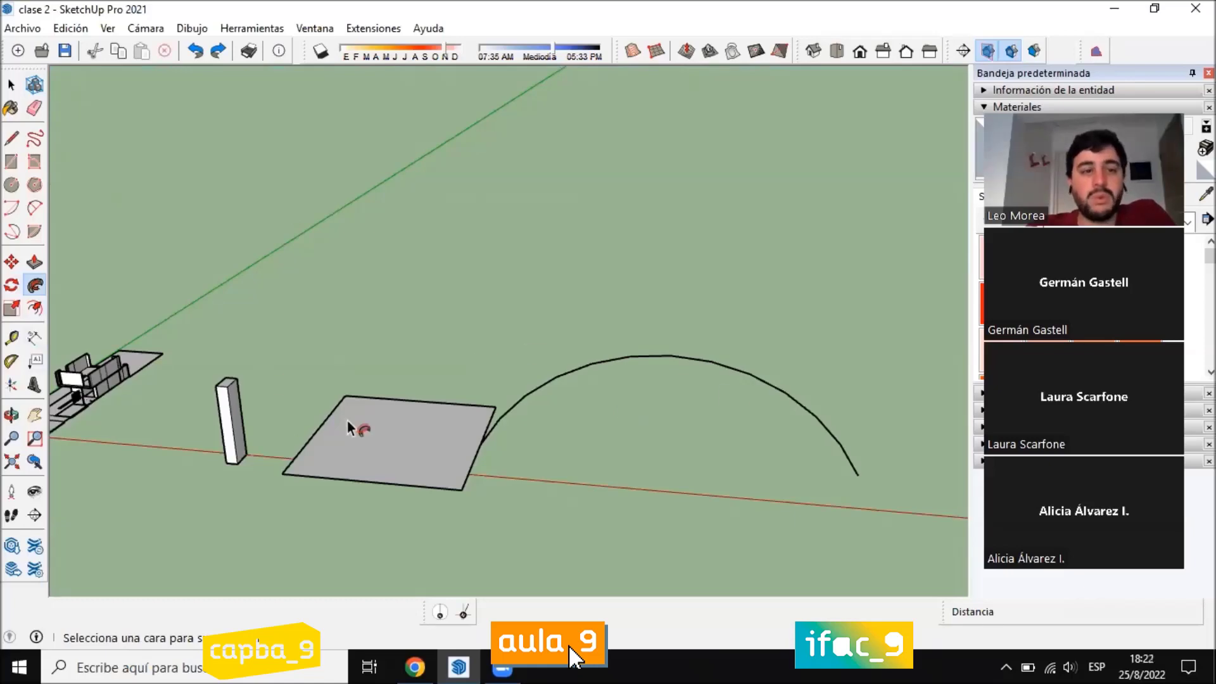
{"action": "scroll", "coordinate": [802, 367], "scroll_direction": "down", "scroll_amount": 3}
{"action": "middle_click_drag", "start_coordinate": [320, 310], "coordinate": [342, 358]}
{"action": "scroll", "coordinate": [345, 361], "scroll_direction": "up", "scroll_amount": 8}
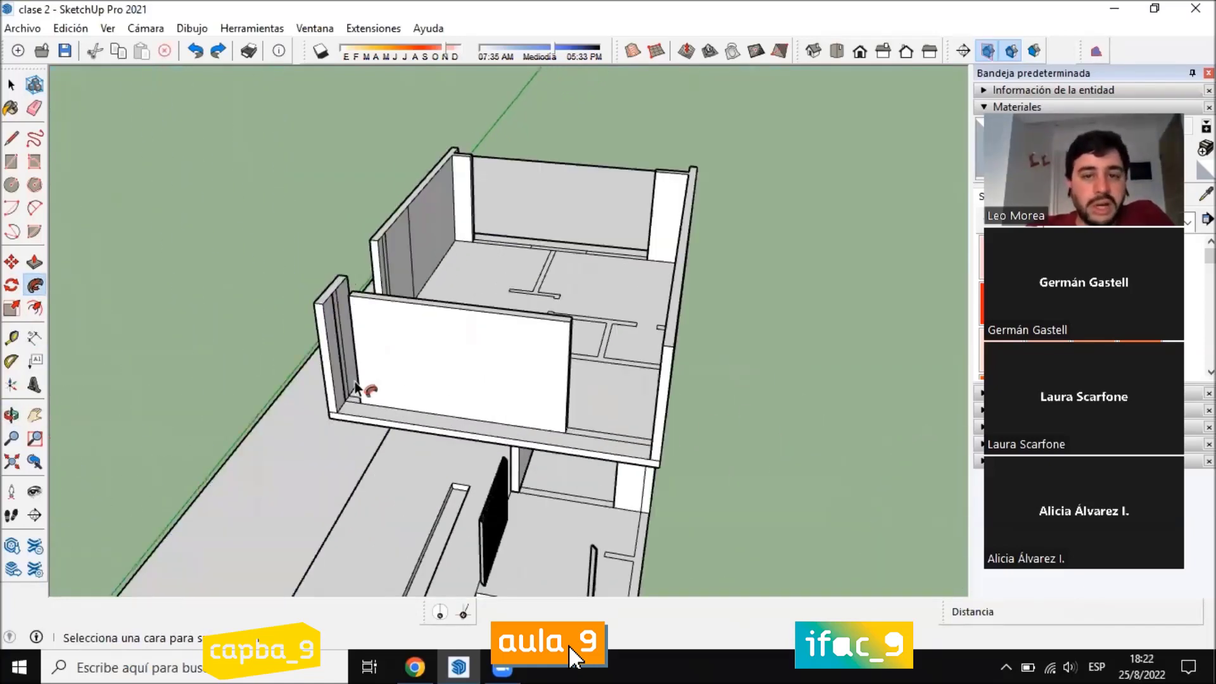
{"action": "scroll", "coordinate": [285, 276], "scroll_direction": "down", "scroll_amount": 8}
{"action": "scroll", "coordinate": [551, 339], "scroll_direction": "up", "scroll_amount": 1}
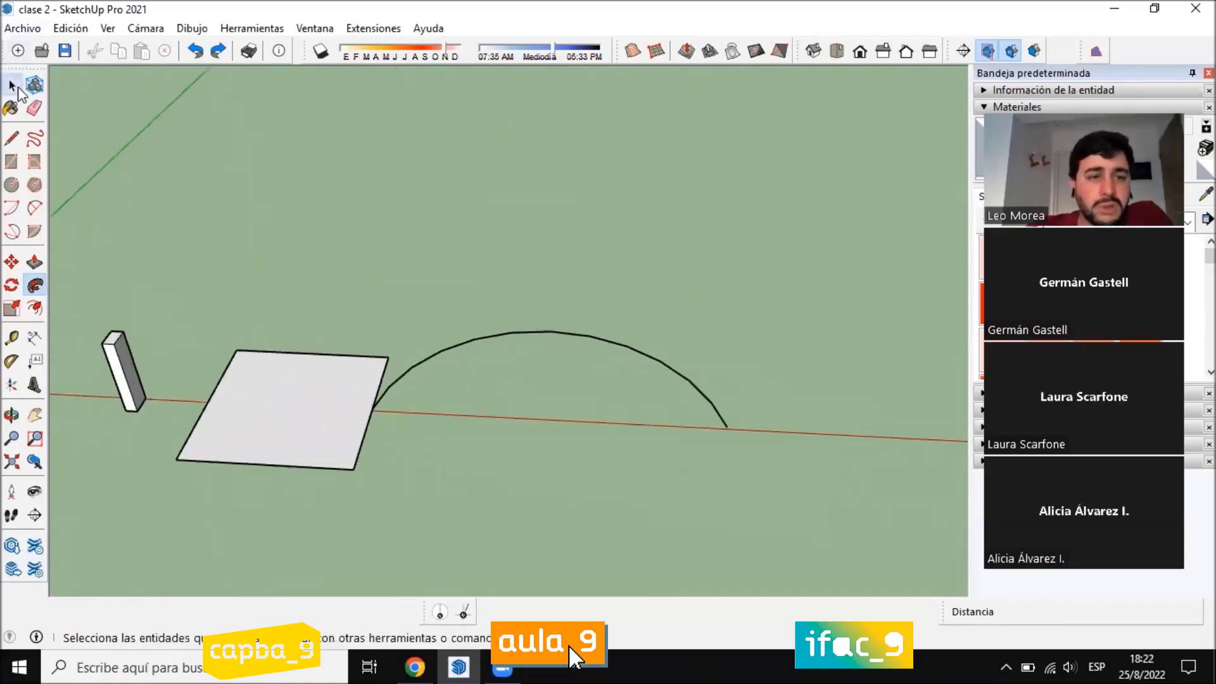
Delete the arc beside the flat square
{"action": "left_click", "coordinate": [12, 86]}
{"action": "left_click", "coordinate": [508, 333]}
{"action": "key", "text": "Delete"}
Offset the outline of the flat square inward by 1 m
{"action": "middle_click_drag", "start_coordinate": [511, 339], "coordinate": [294, 450]}
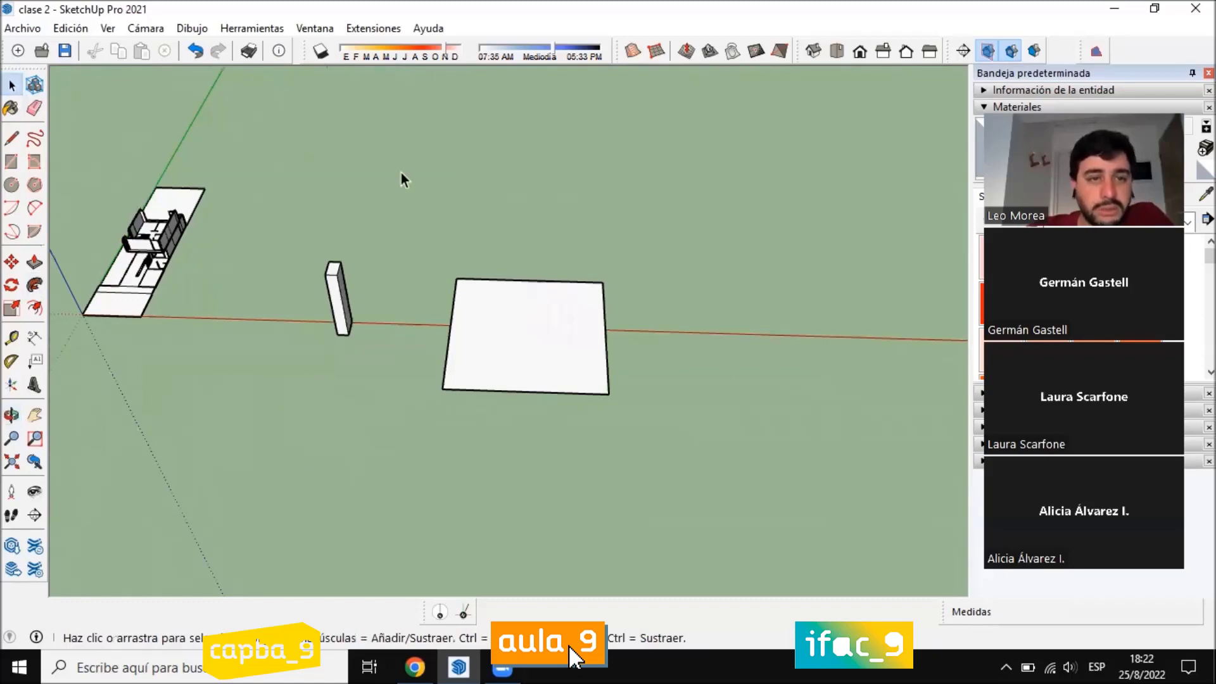
{"action": "scroll", "coordinate": [474, 379], "scroll_direction": "up", "scroll_amount": 3}
{"action": "scroll", "coordinate": [550, 200], "scroll_direction": "up", "scroll_amount": 2}
{"action": "scroll", "coordinate": [418, 380], "scroll_direction": "down", "scroll_amount": 2}
{"action": "scroll", "coordinate": [634, 405], "scroll_direction": "up", "scroll_amount": 2}
{"action": "mouse_move", "coordinate": [620, 437]}
{"action": "middle_mouse_down"}
{"action": "mouse_move", "coordinate": [635, 405]}
{"action": "mouse_move", "coordinate": [629, 343]}
{"action": "middle_mouse_up"}
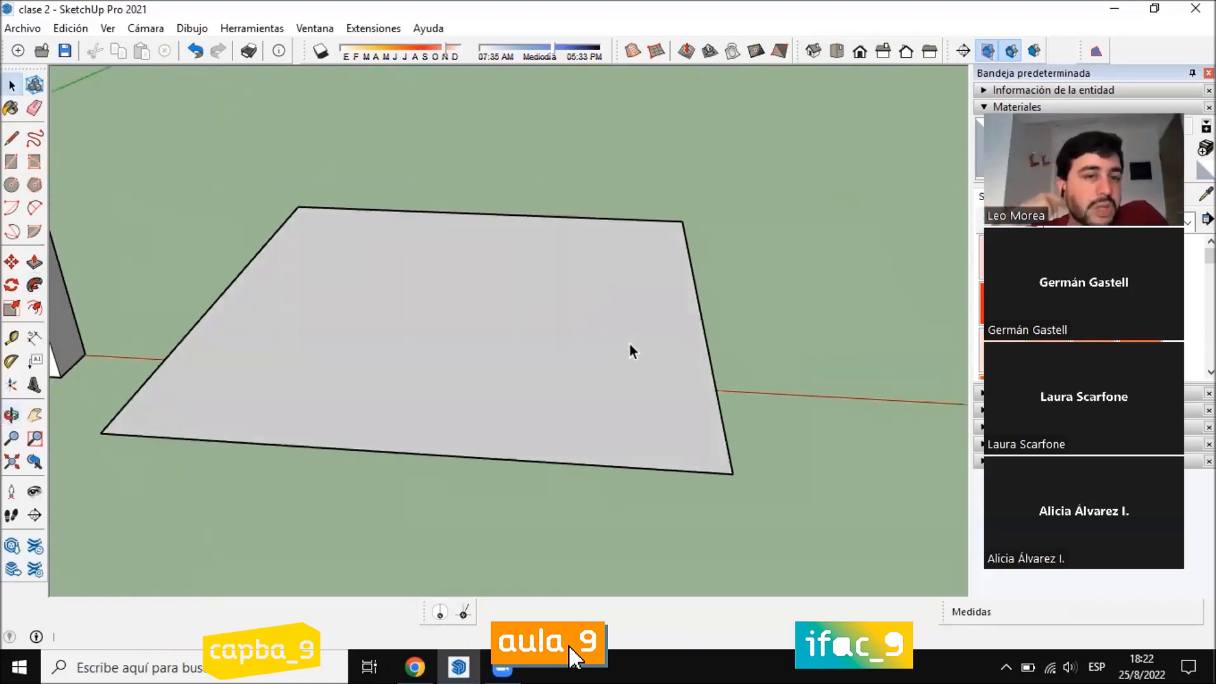
{"action": "left_click", "coordinate": [34, 307]}
{"action": "middle_click_drag", "start_coordinate": [474, 290], "coordinate": [488, 230]}
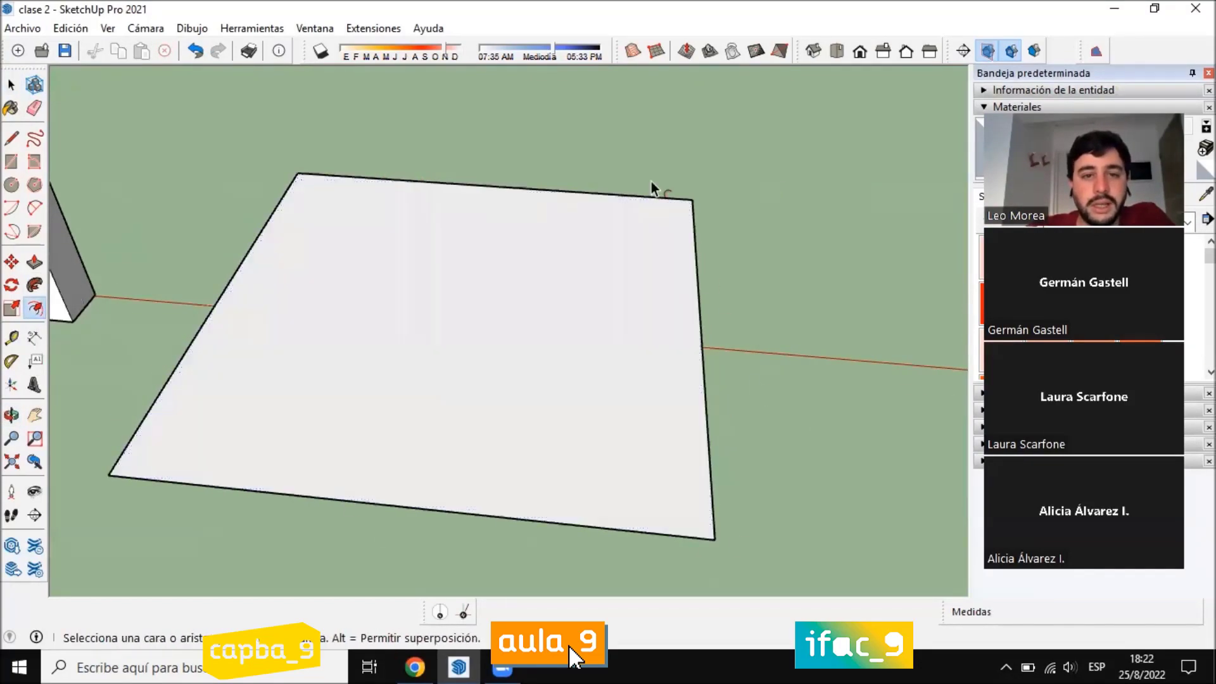
{"action": "left_click", "coordinate": [501, 198]}
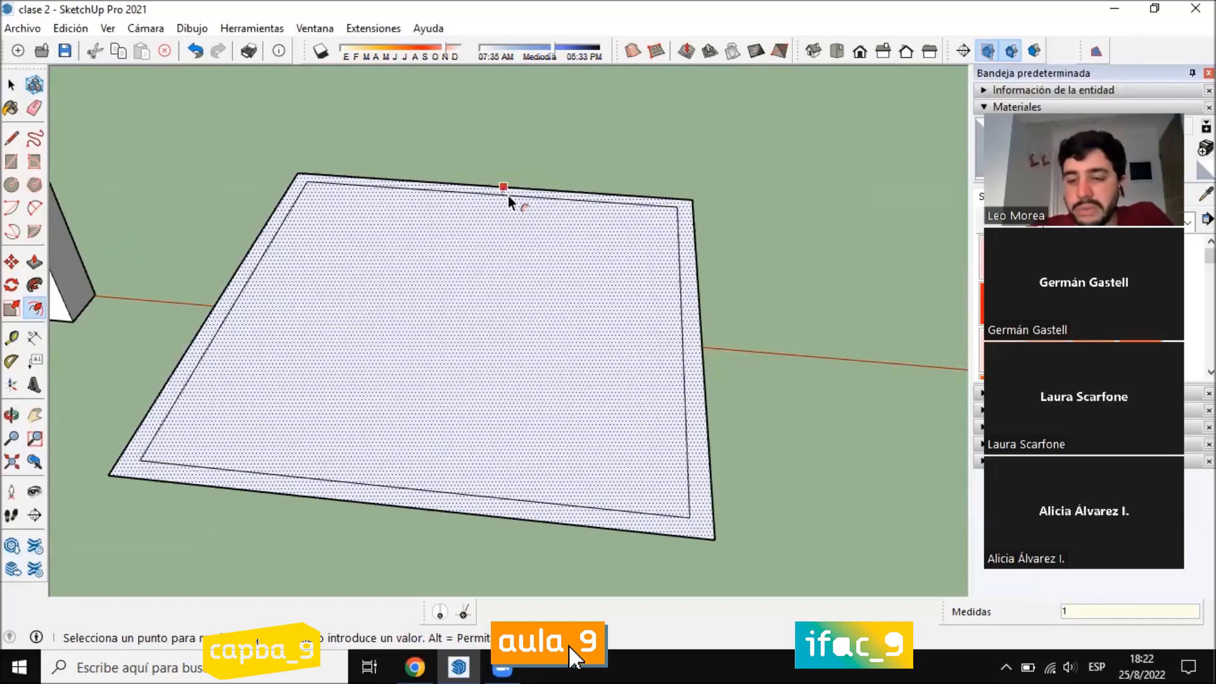
{"action": "type", "text": "1"}
{"action": "key", "text": "Return"}
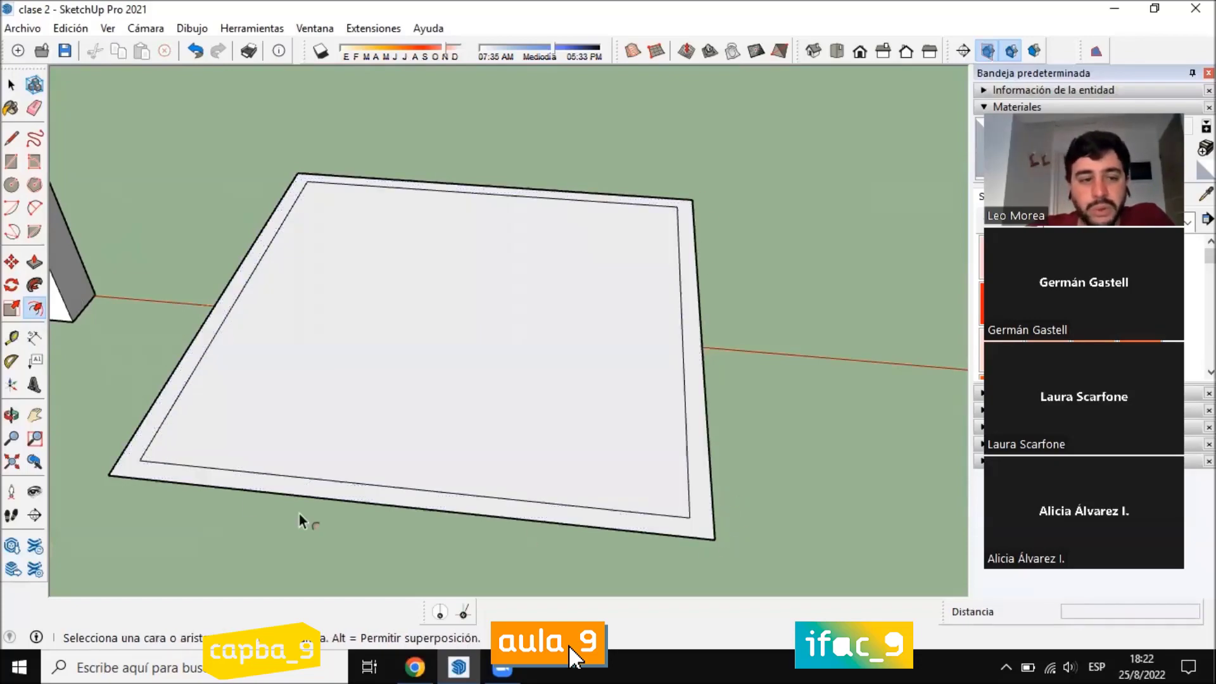
Raise the border face around the square by 1 m with Push/Pull
{"action": "middle_click_drag", "start_coordinate": [388, 279], "coordinate": [570, 423]}
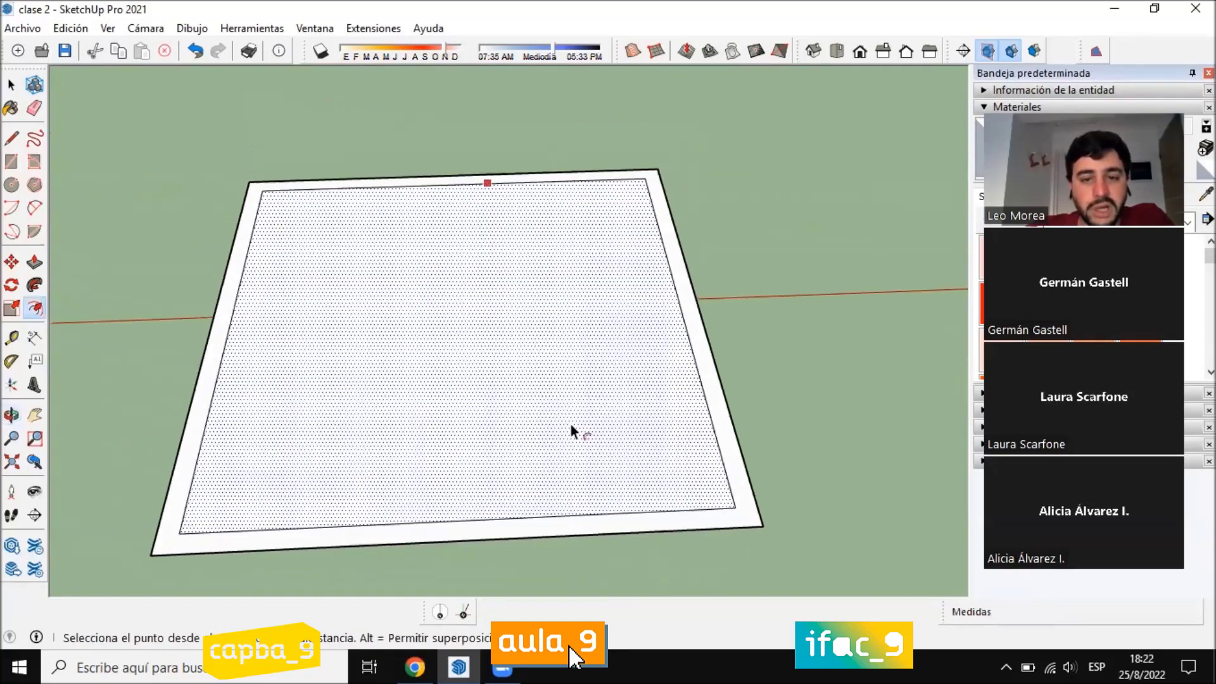
{"action": "left_click", "coordinate": [618, 292]}
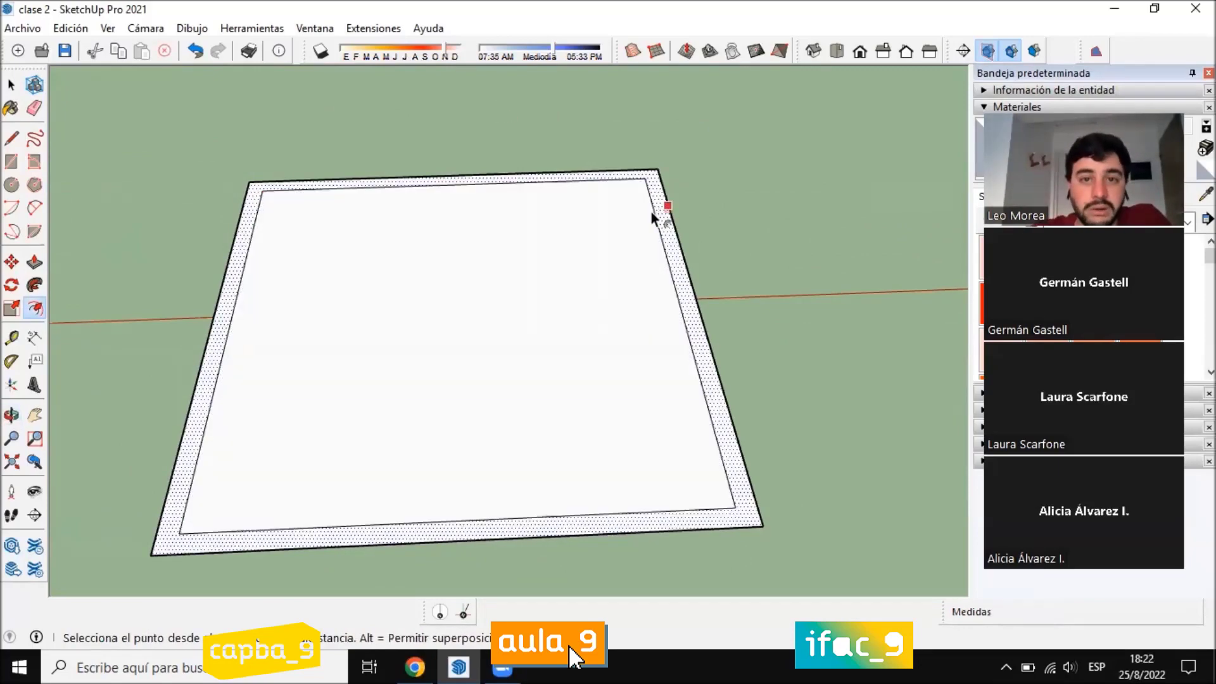
{"action": "middle_click_drag", "start_coordinate": [651, 209], "coordinate": [624, 276]}
{"action": "left_click", "coordinate": [34, 262]}
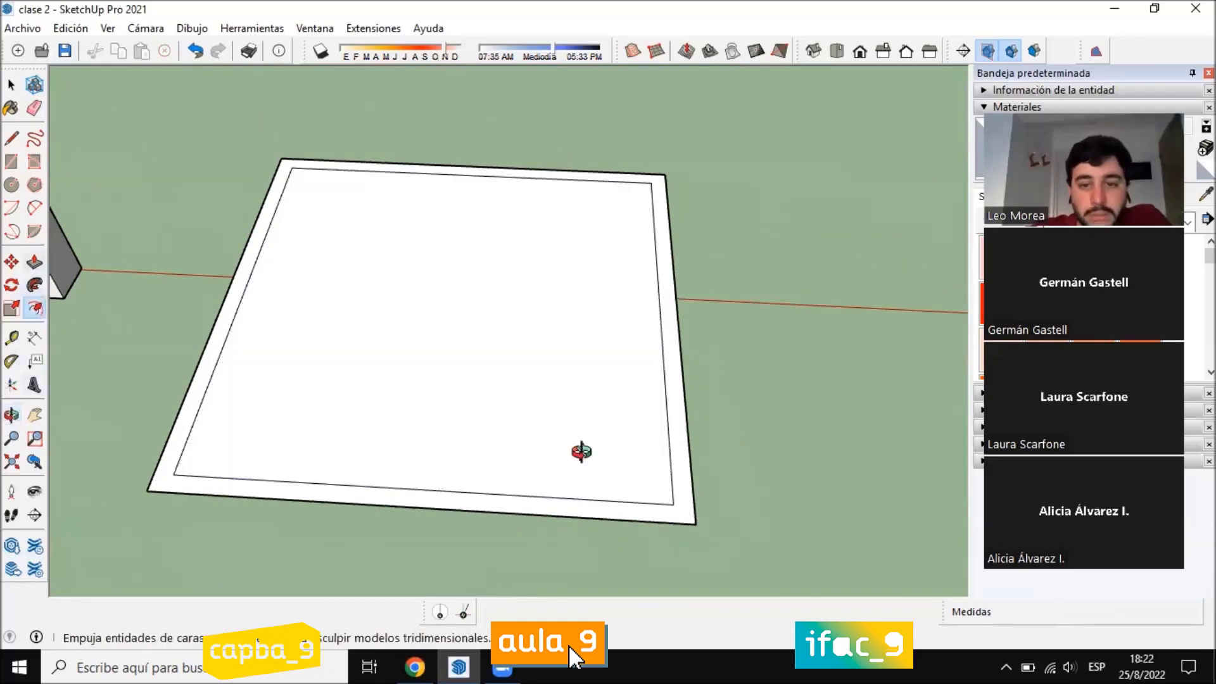
{"action": "left_click", "coordinate": [678, 450]}
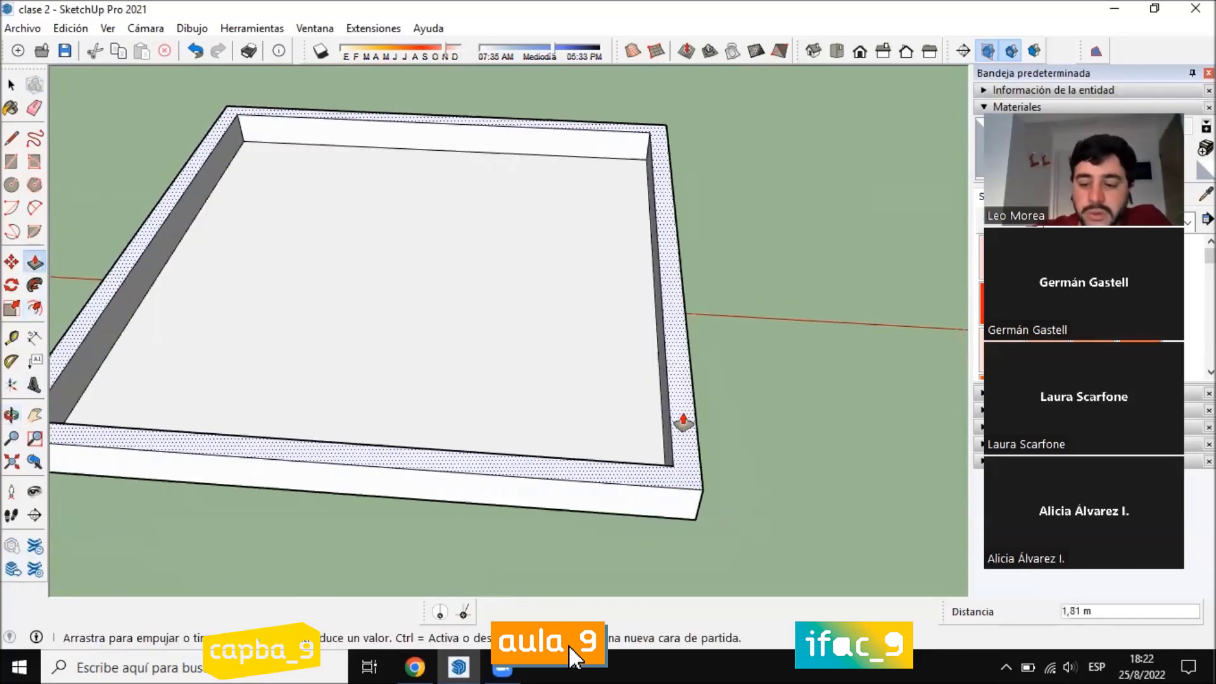
{"action": "type", "text": "1"}
{"action": "key", "text": "Return"}
Examine the raised border around the square from several sides and its corners up close
{"action": "middle_click_drag", "start_coordinate": [678, 421], "coordinate": [264, 358]}
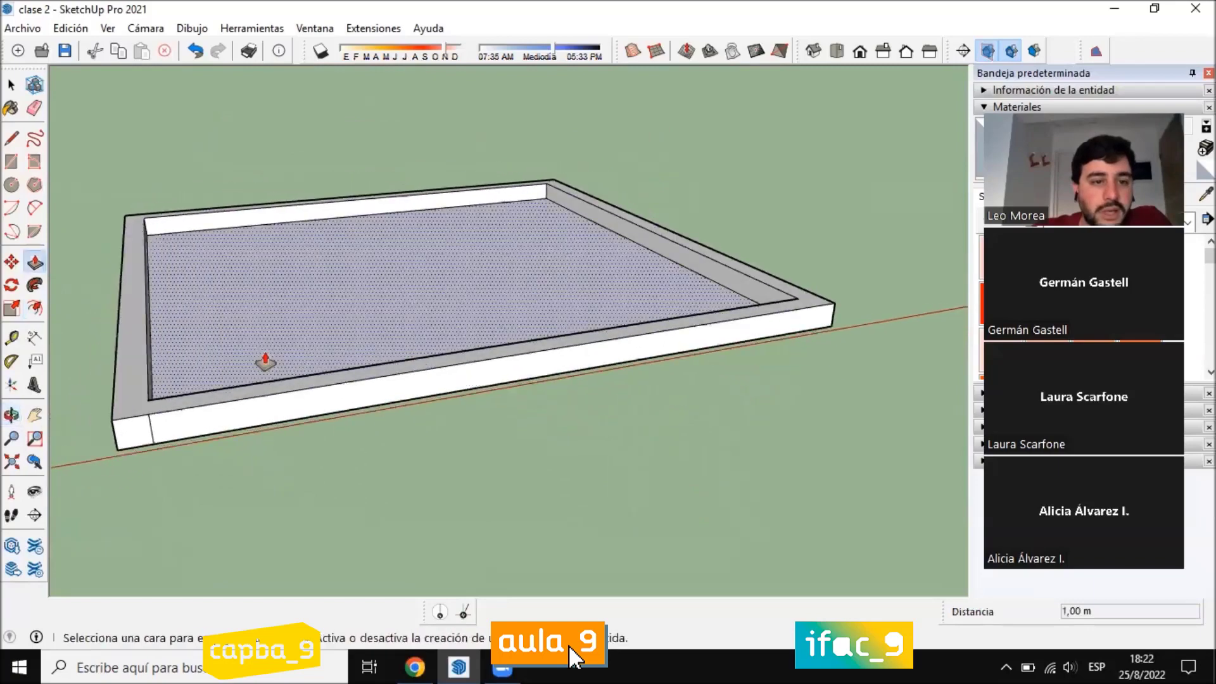
{"action": "middle_click_drag", "start_coordinate": [682, 321], "coordinate": [321, 299]}
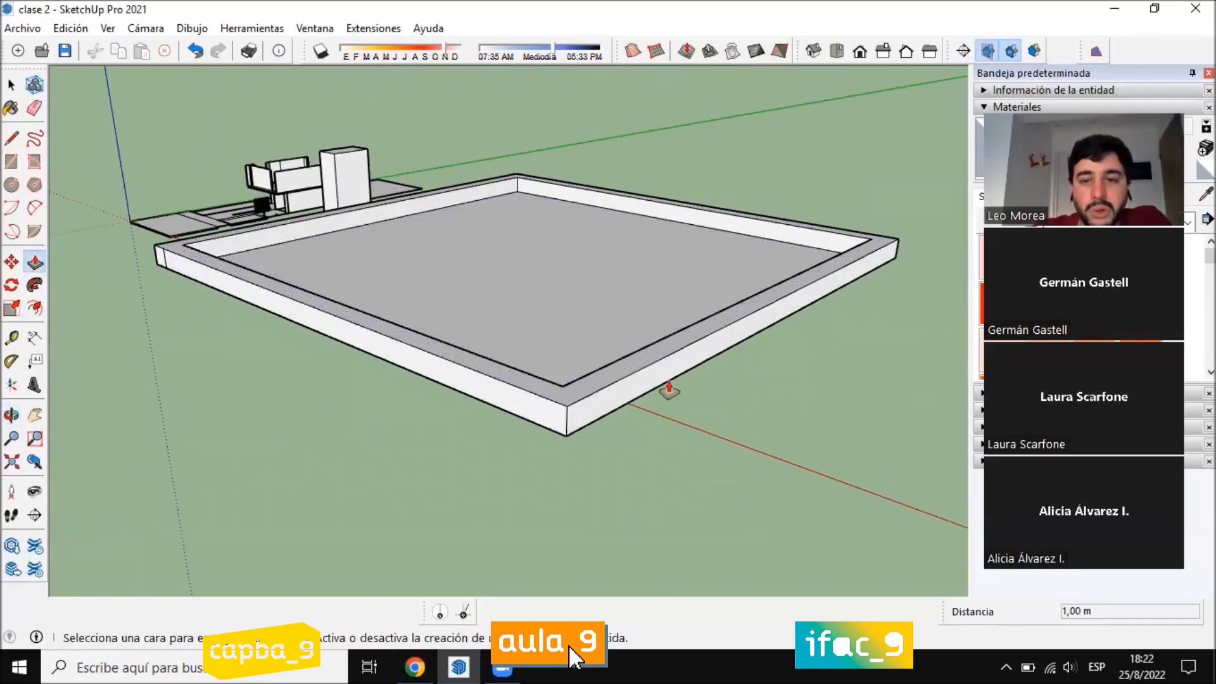
{"action": "middle_click_drag", "start_coordinate": [407, 250], "coordinate": [673, 348]}
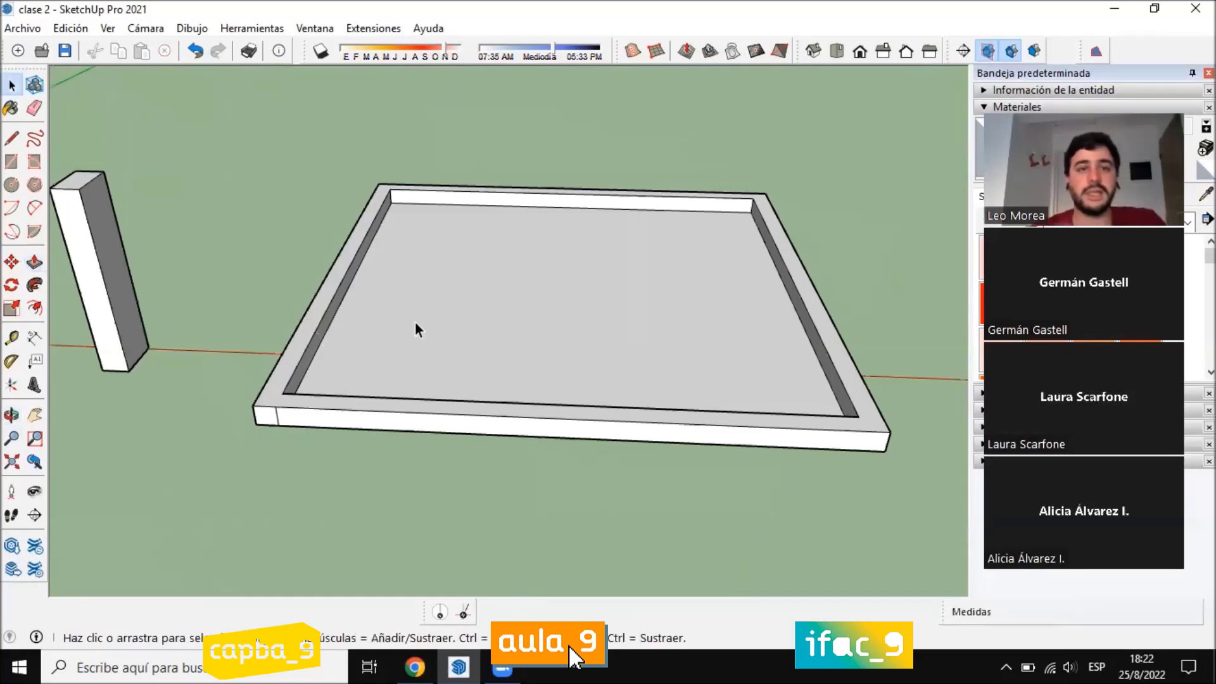
{"action": "middle_click_drag", "start_coordinate": [415, 328], "coordinate": [678, 364]}
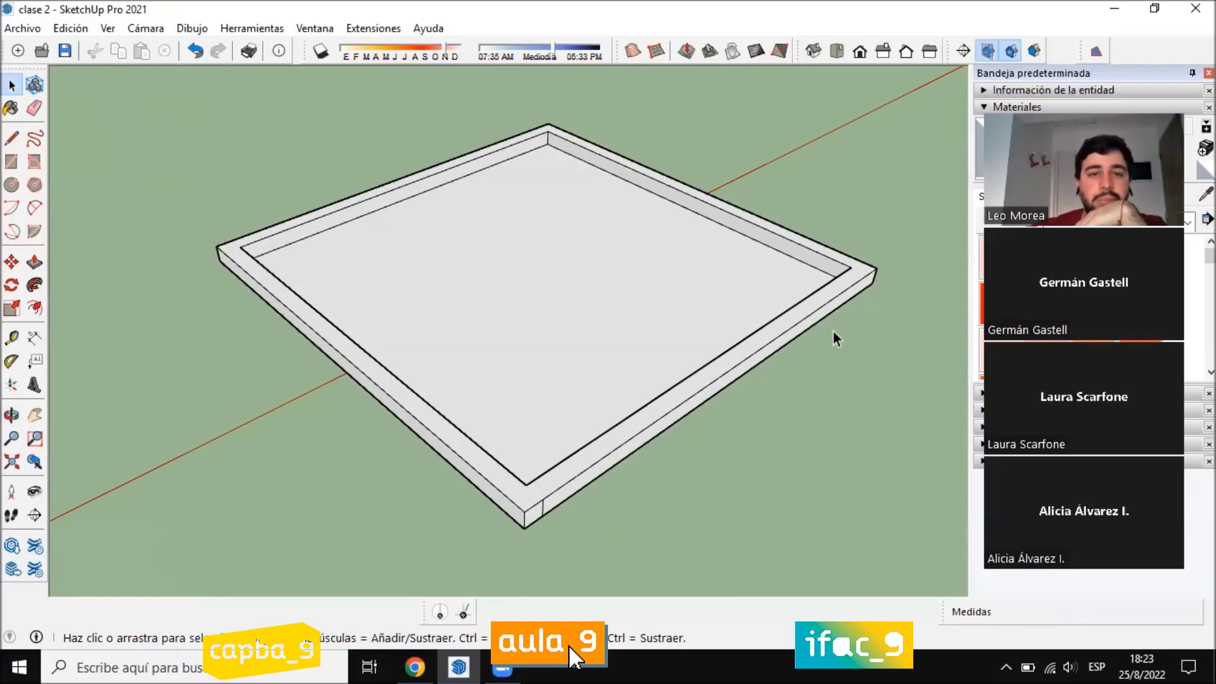
{"action": "middle_click_drag", "start_coordinate": [624, 377], "coordinate": [564, 268]}
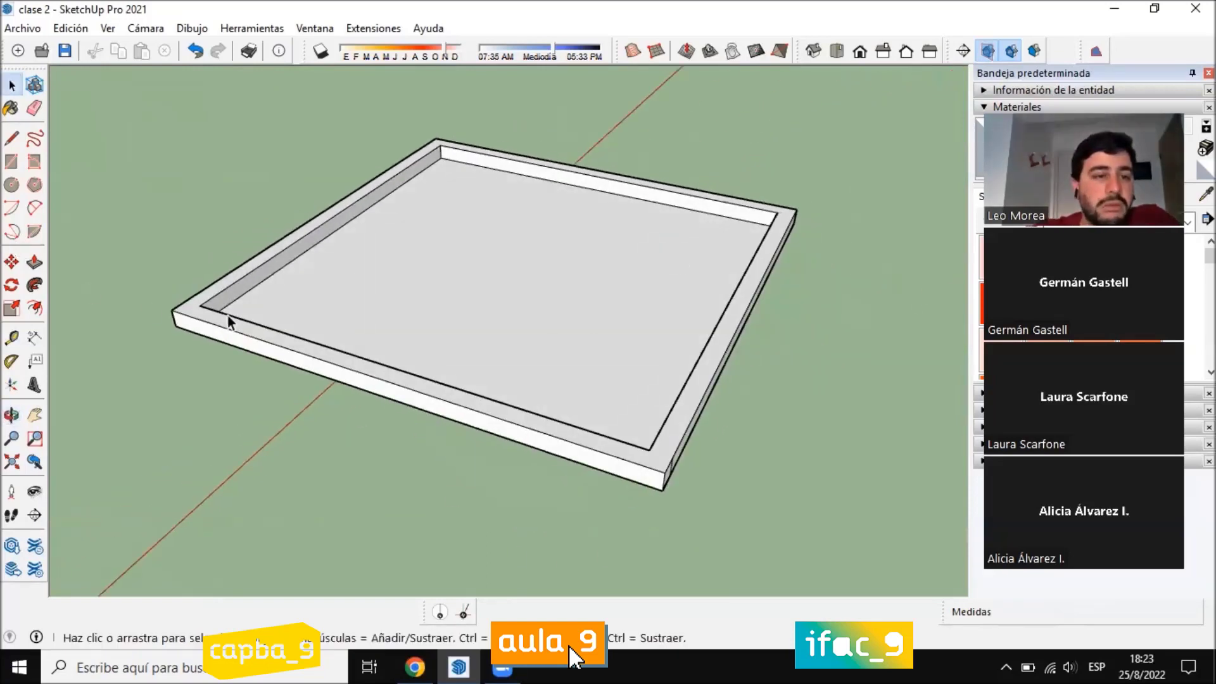
{"action": "scroll", "coordinate": [228, 317], "scroll_direction": "up", "scroll_amount": 5}
{"action": "scroll", "coordinate": [538, 353], "scroll_direction": "down", "scroll_amount": 5}
{"action": "scroll", "coordinate": [715, 335], "scroll_direction": "up", "scroll_amount": 2}
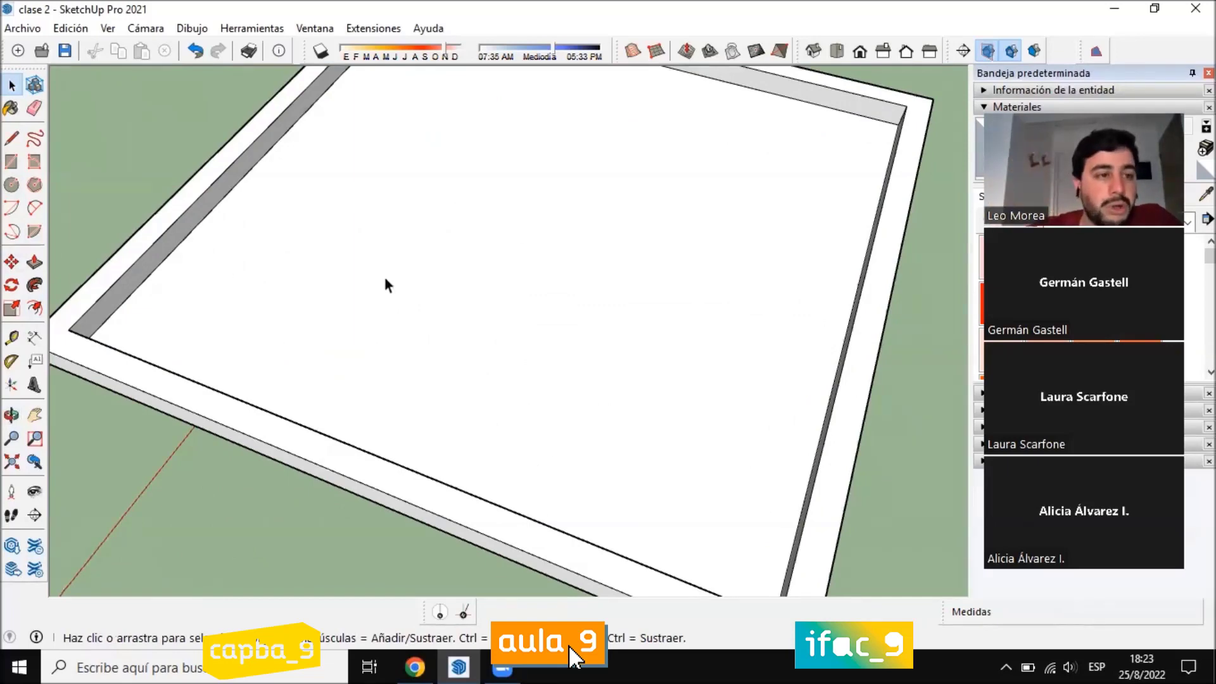
Try to draw a 100-sided circle on the raised border's top face near its outer corner, and undo it
{"action": "scroll", "coordinate": [220, 345], "scroll_direction": "up", "scroll_amount": 4}
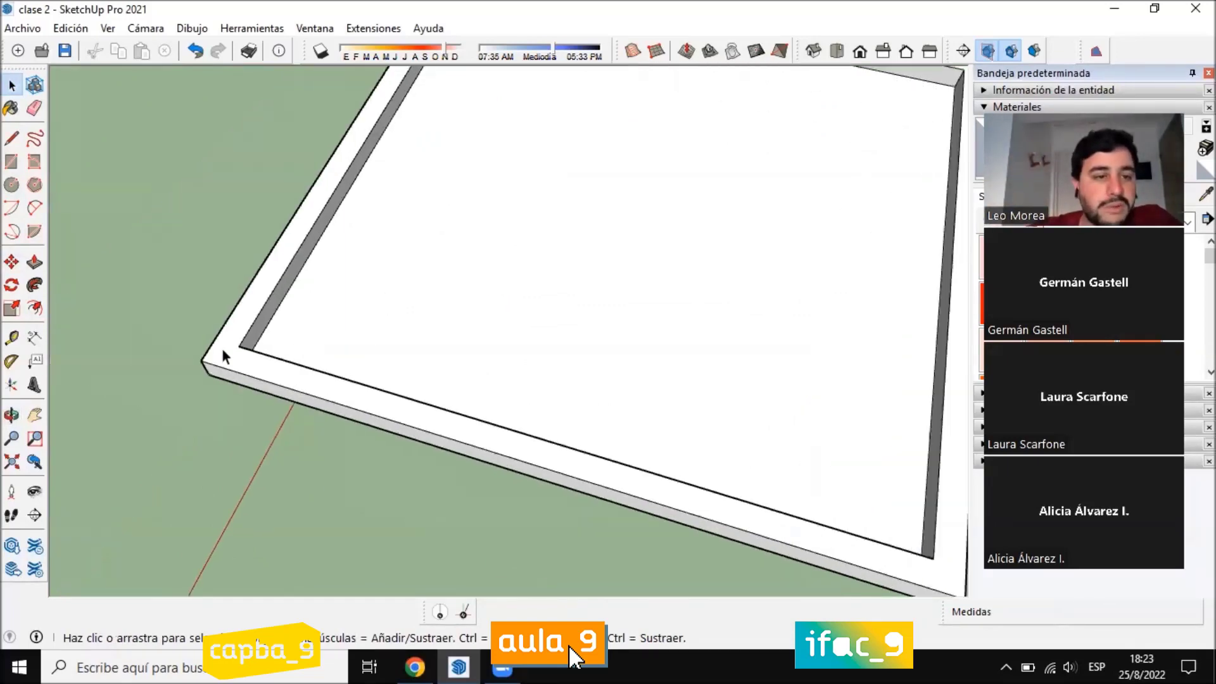
{"action": "left_click", "coordinate": [12, 185]}
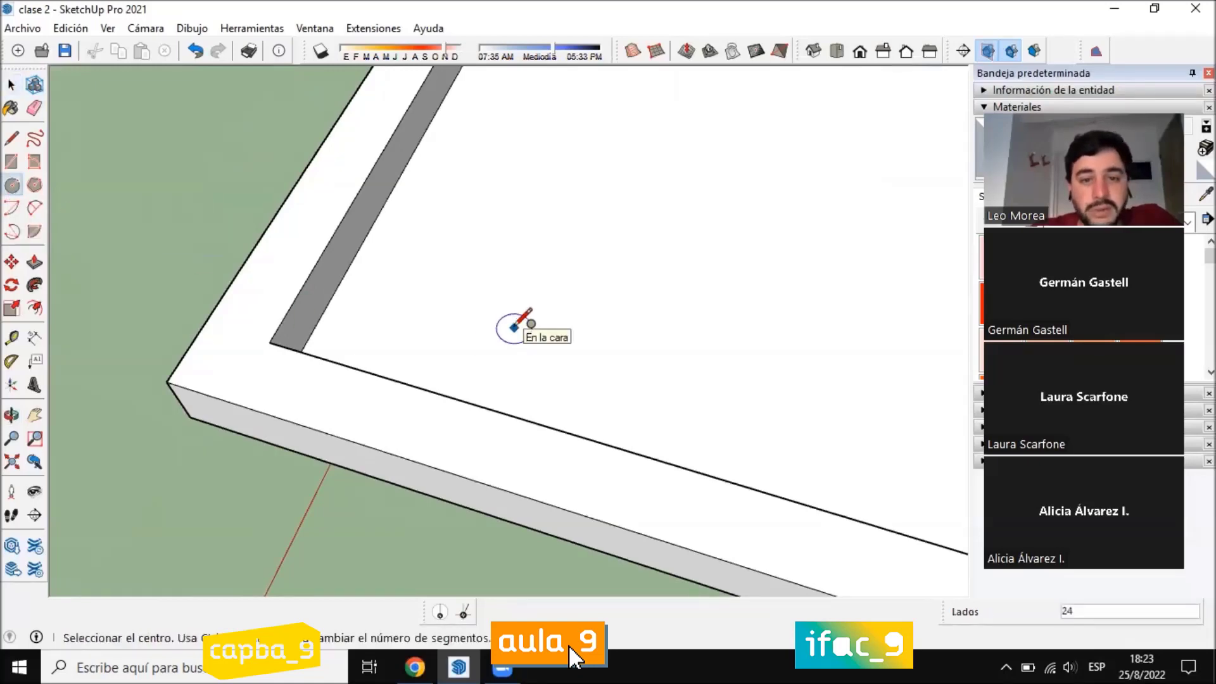
{"action": "scroll", "coordinate": [340, 326], "scroll_direction": "down", "scroll_amount": 5}
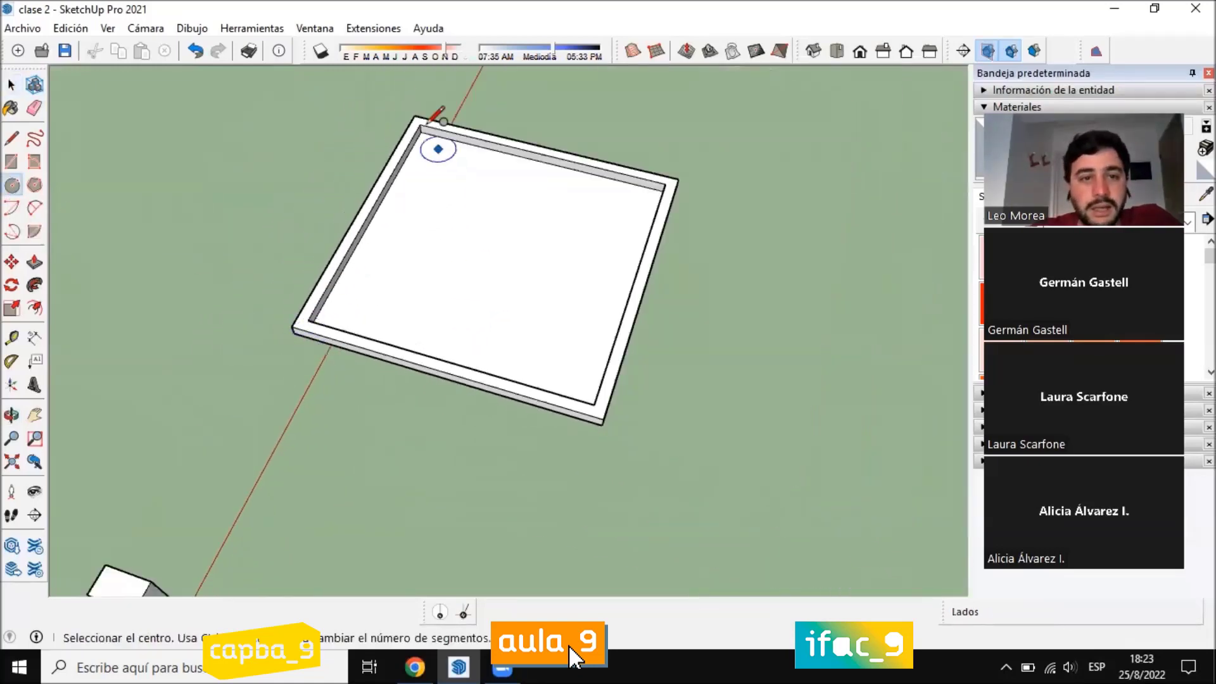
{"action": "scroll", "coordinate": [306, 331], "scroll_direction": "up", "scroll_amount": 5}
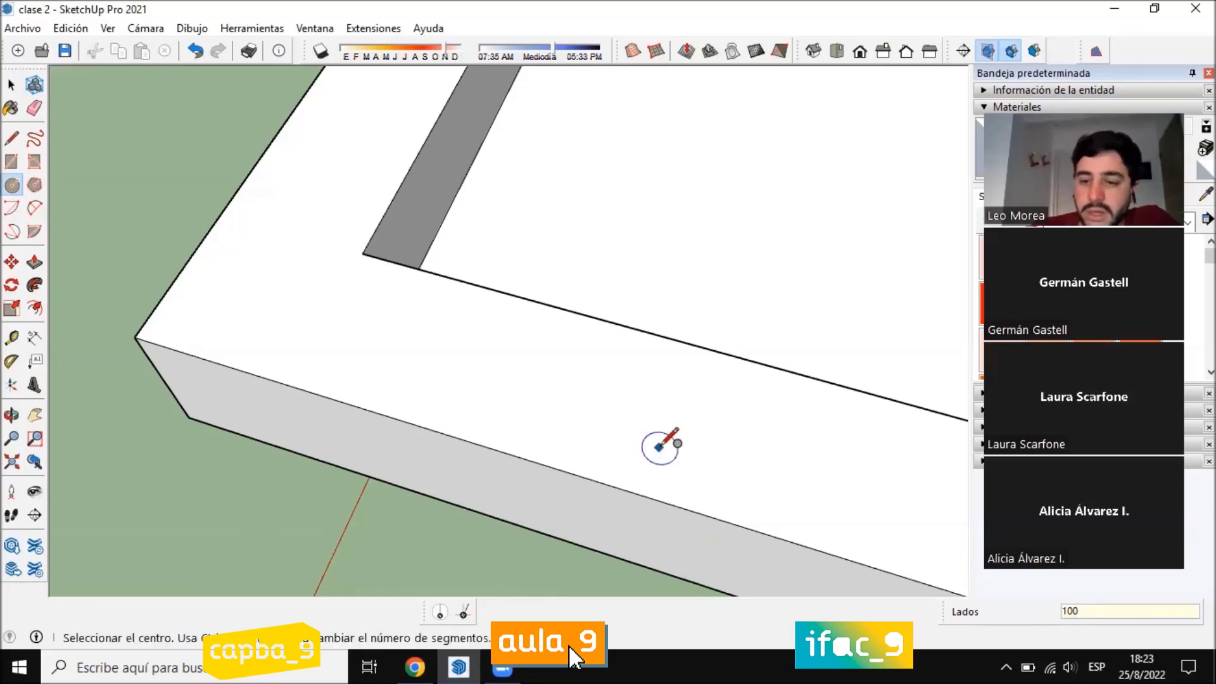
{"action": "left_click", "coordinate": [255, 300]}
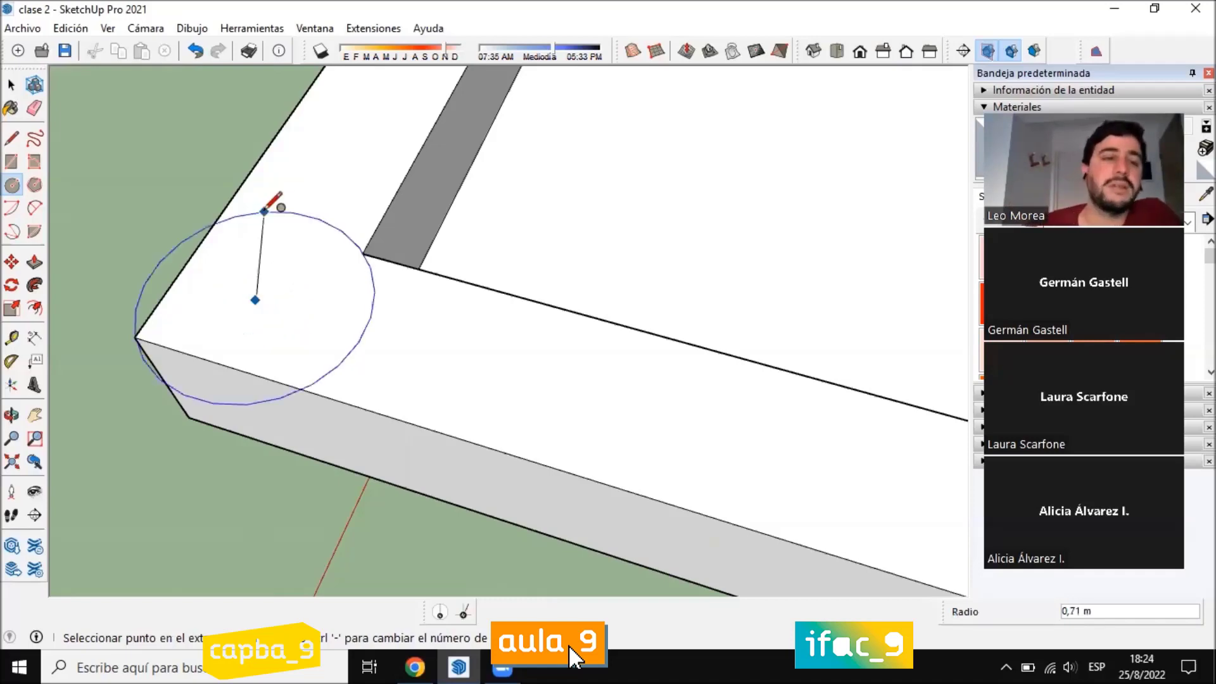
{"action": "left_click", "coordinate": [292, 266]}
{"action": "scroll", "coordinate": [214, 325], "scroll_direction": "up", "scroll_amount": 5}
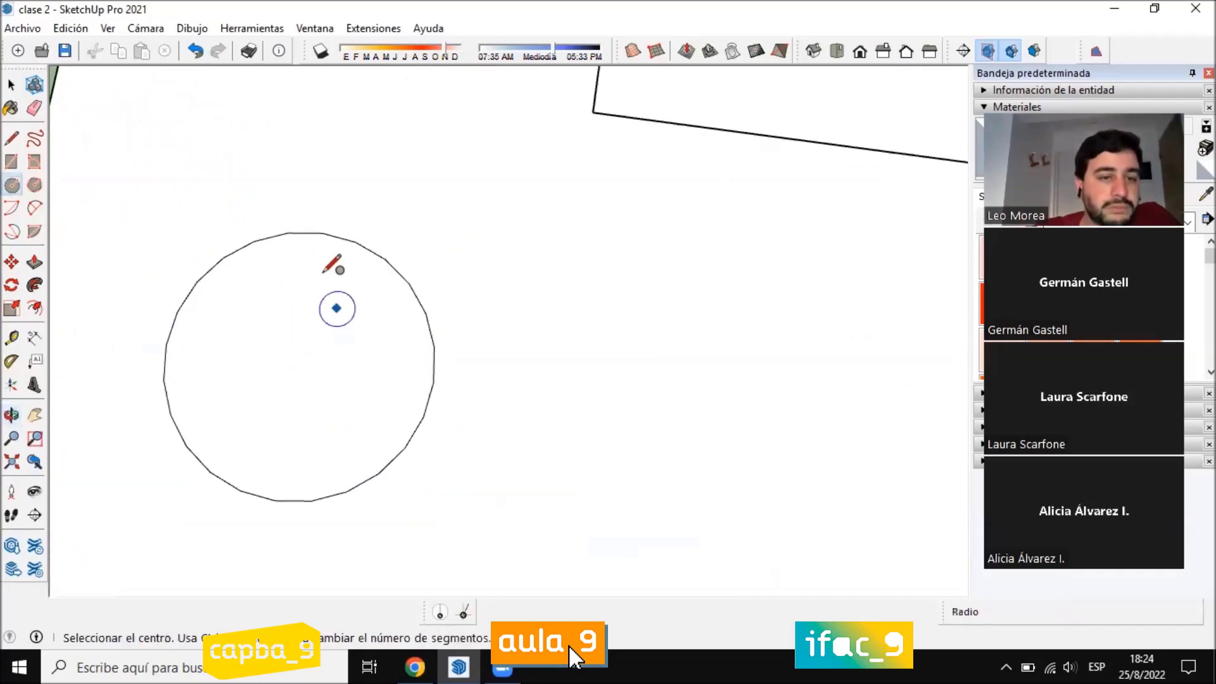
{"action": "scroll", "coordinate": [334, 262], "scroll_direction": "down", "scroll_amount": 3}
{"action": "key", "text": "ctrl+z"}
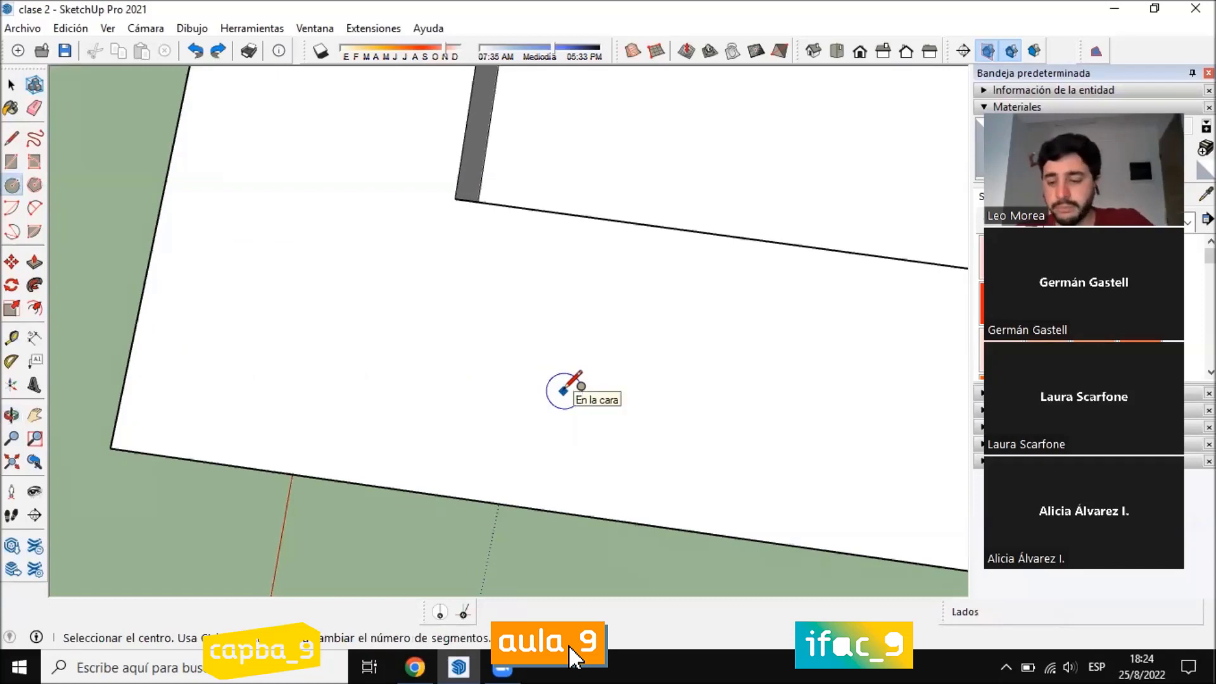
Draw a circle of about 0.36 m radius on the raised border's top face near its outer corner
{"action": "left_click", "coordinate": [12, 184]}
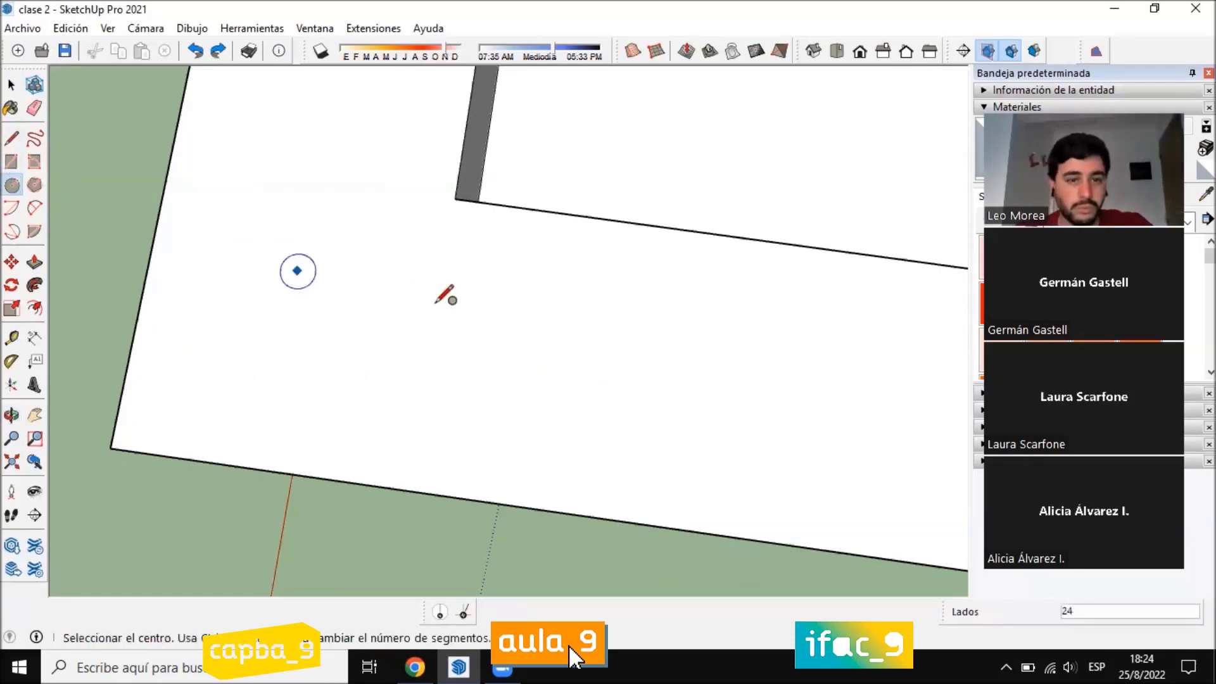
{"action": "left_click", "coordinate": [283, 341]}
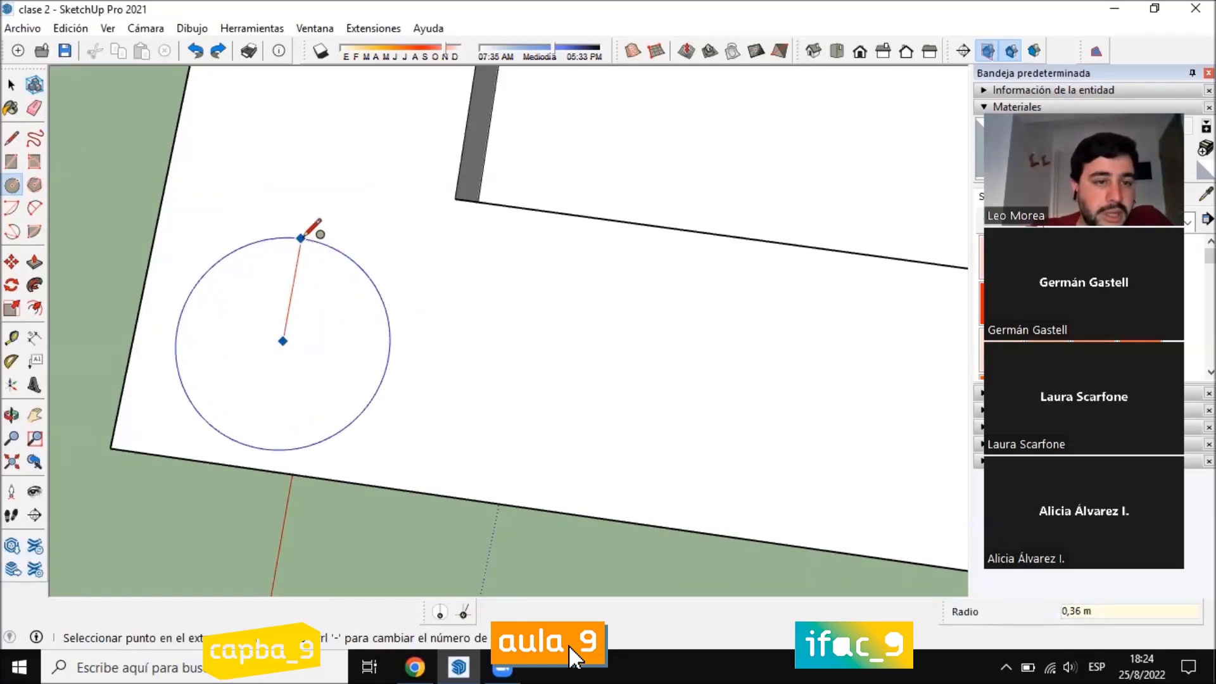
{"action": "left_click", "coordinate": [305, 238]}
{"action": "middle_click_drag", "start_coordinate": [304, 239], "coordinate": [358, 342]}
{"action": "scroll", "coordinate": [393, 217], "scroll_direction": "up", "scroll_amount": 1}
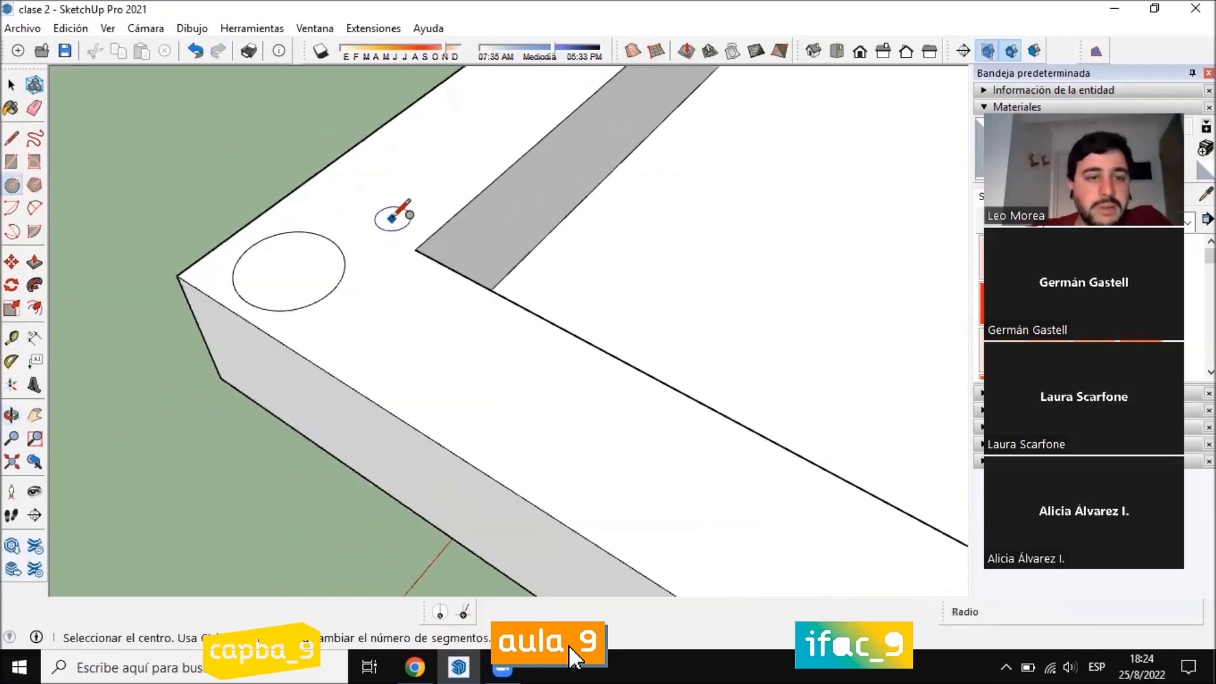
Offset the circle on the border's corner inward to form a narrow ring
{"action": "scroll", "coordinate": [174, 426], "scroll_direction": "down", "scroll_amount": 5}
{"action": "scroll", "coordinate": [197, 394], "scroll_direction": "up", "scroll_amount": 2}
{"action": "scroll", "coordinate": [208, 400], "scroll_direction": "up", "scroll_amount": 7}
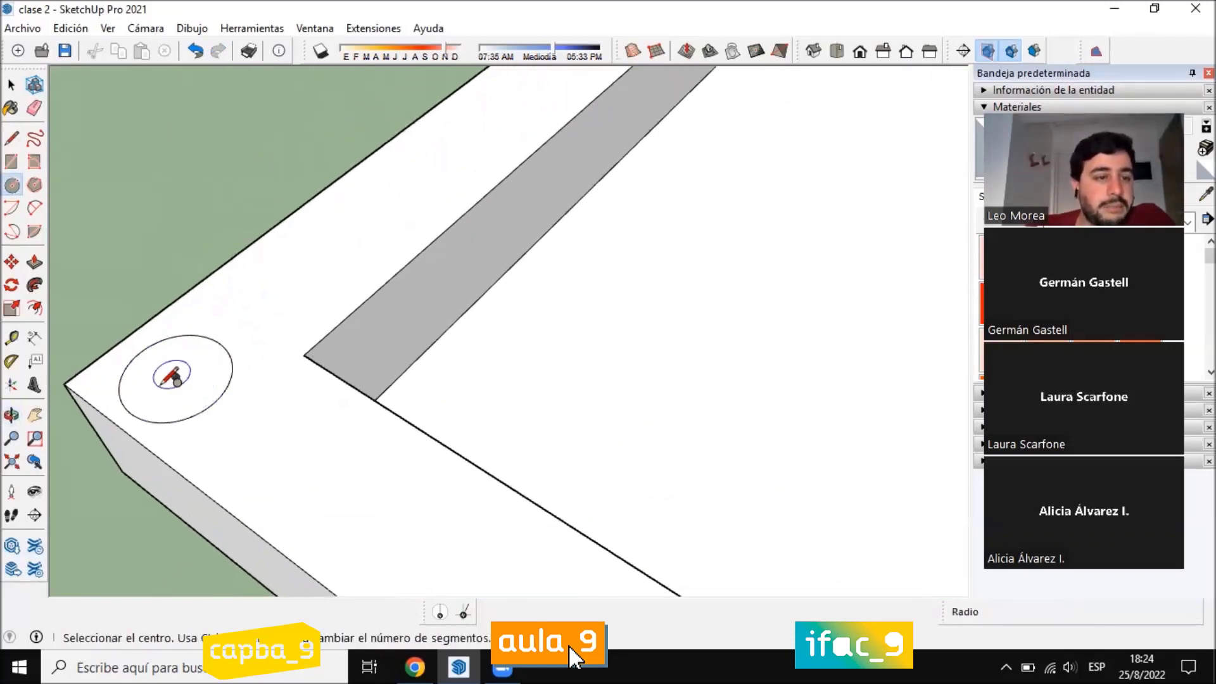
{"action": "scroll", "coordinate": [449, 370], "scroll_direction": "down", "scroll_amount": 2}
{"action": "scroll", "coordinate": [190, 338], "scroll_direction": "up", "scroll_amount": 3}
{"action": "scroll", "coordinate": [569, 366], "scroll_direction": "down", "scroll_amount": 3}
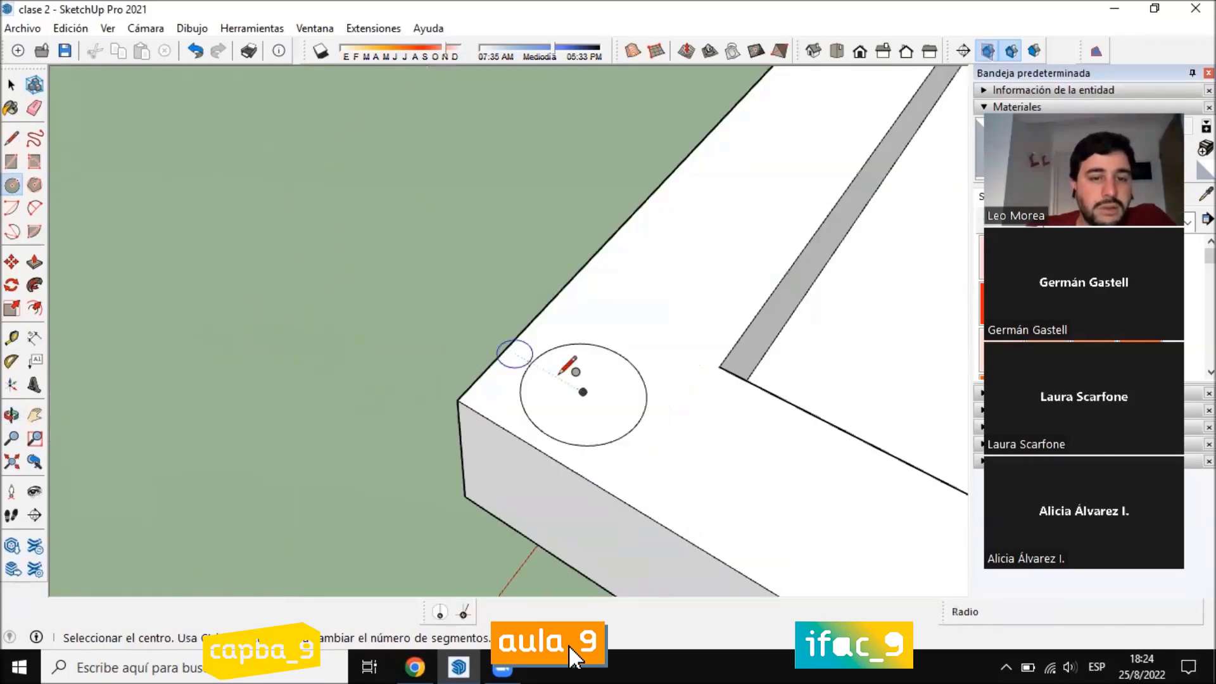
{"action": "scroll", "coordinate": [697, 399], "scroll_direction": "up", "scroll_amount": 1}
{"action": "scroll", "coordinate": [713, 353], "scroll_direction": "up", "scroll_amount": 1}
{"action": "left_click", "coordinate": [33, 309]}
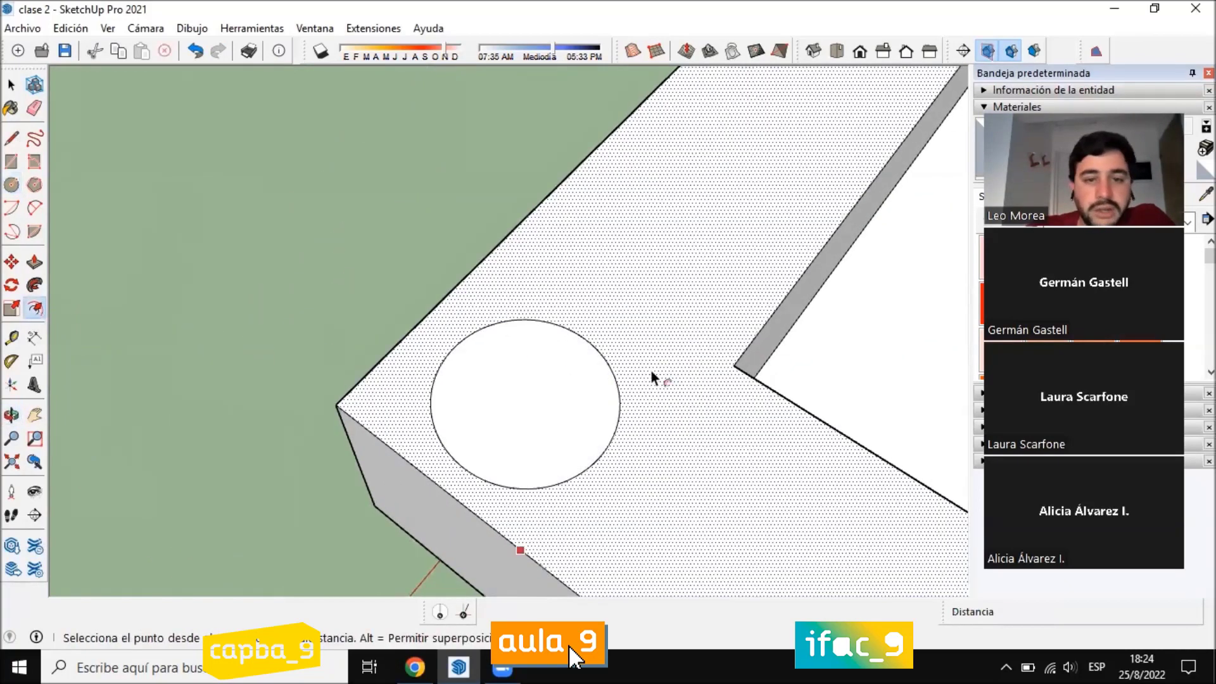
{"action": "left_click", "coordinate": [590, 346]}
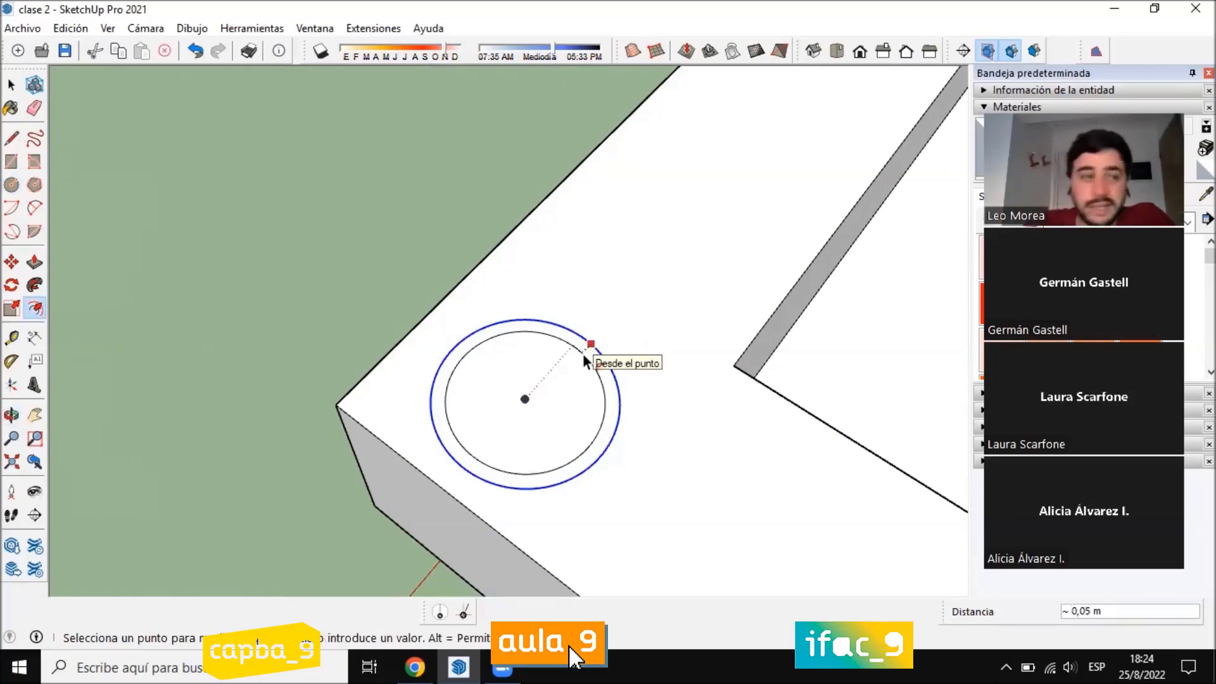
{"action": "left_click", "coordinate": [34, 309]}
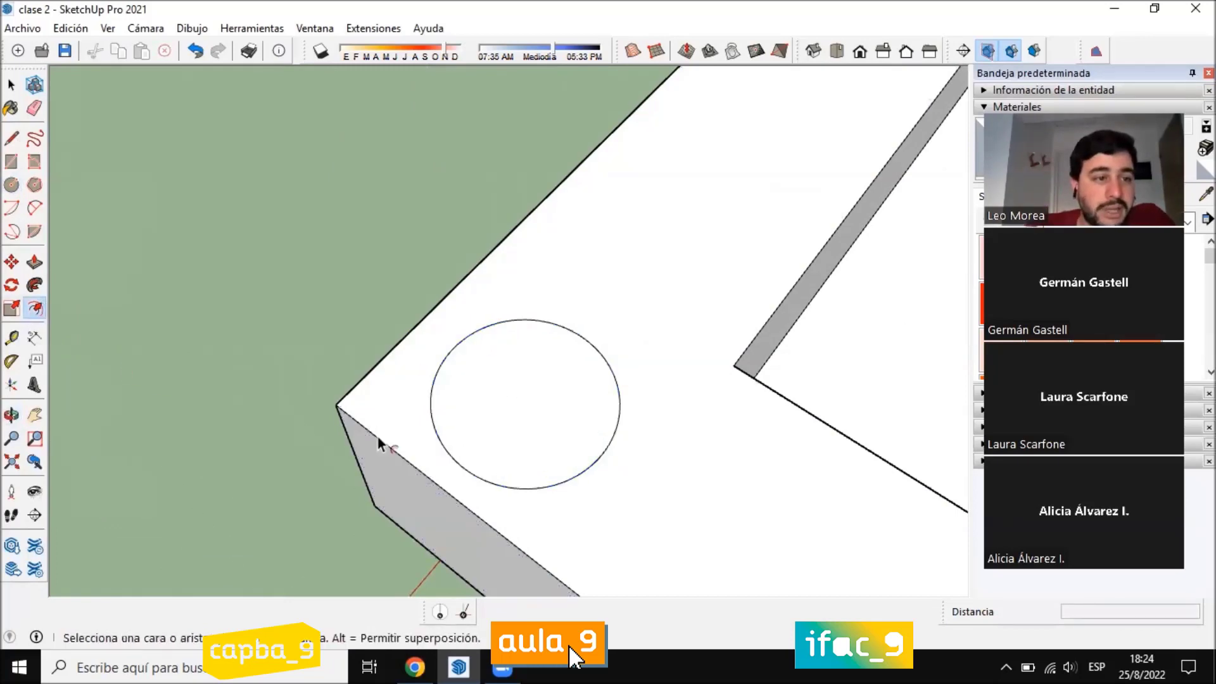
{"action": "left_click", "coordinate": [570, 337]}
{"action": "left_click", "coordinate": [520, 337]}
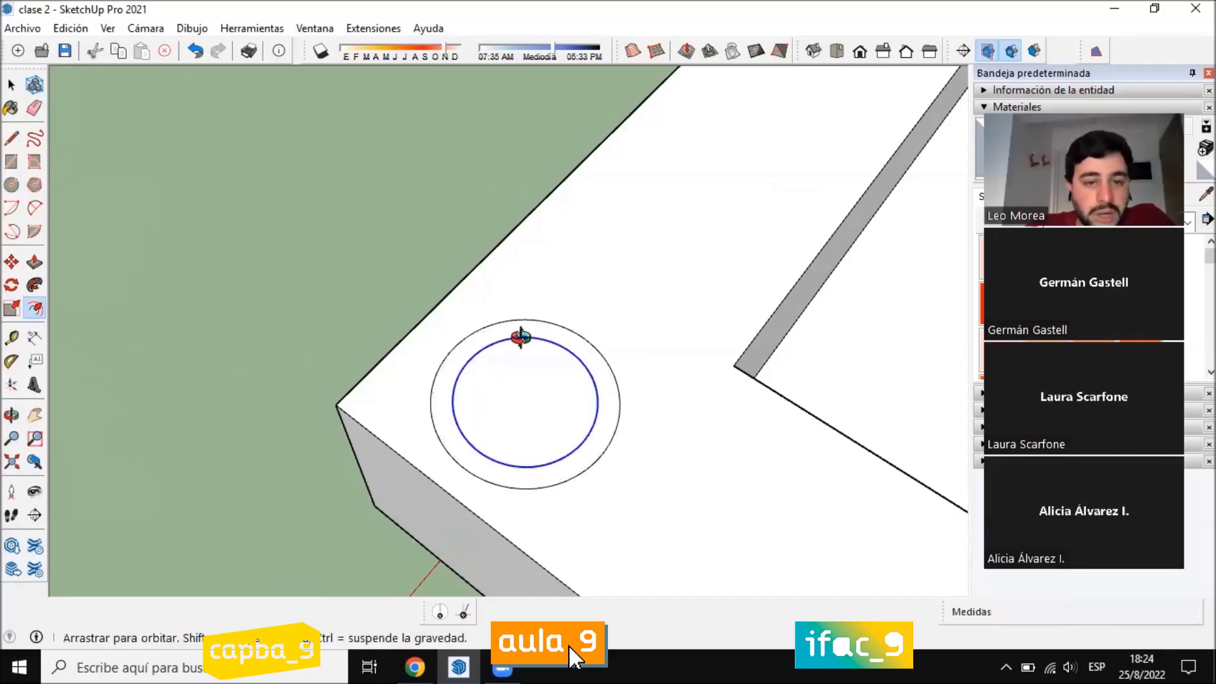
{"action": "middle_click_drag", "start_coordinate": [520, 337], "coordinate": [578, 440]}
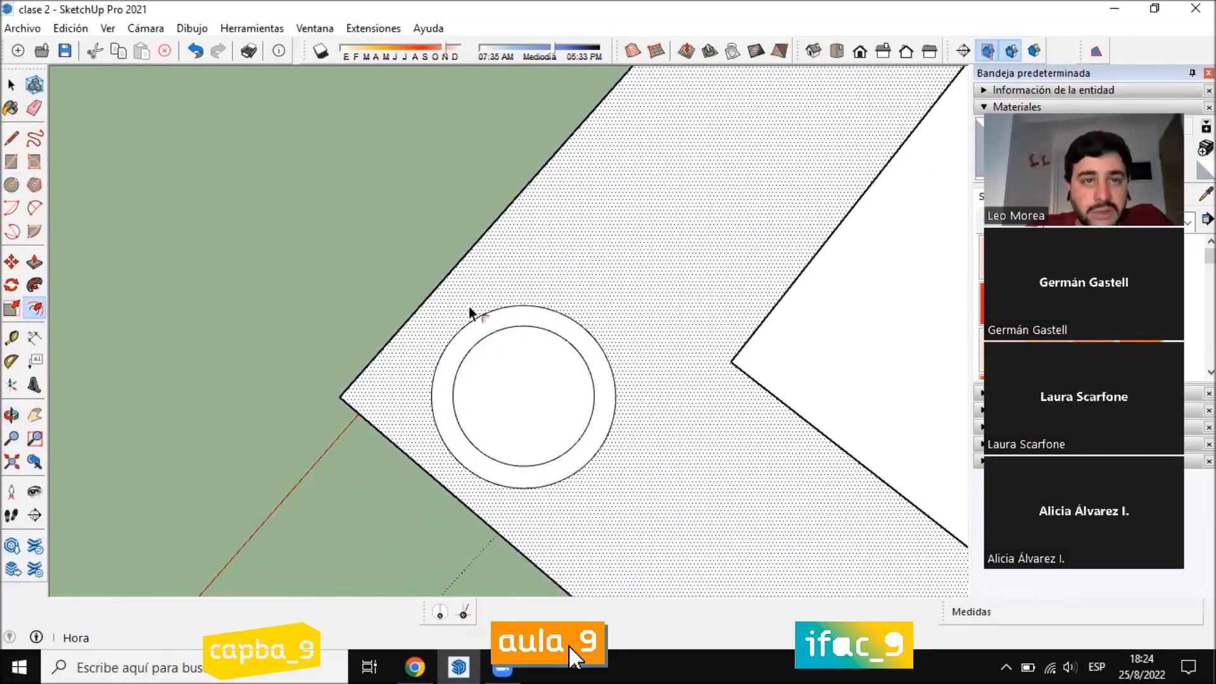
Draw a vertical line upward from a point on the ring's inner circle
{"action": "scroll", "coordinate": [534, 378], "scroll_direction": "up", "scroll_amount": 2}
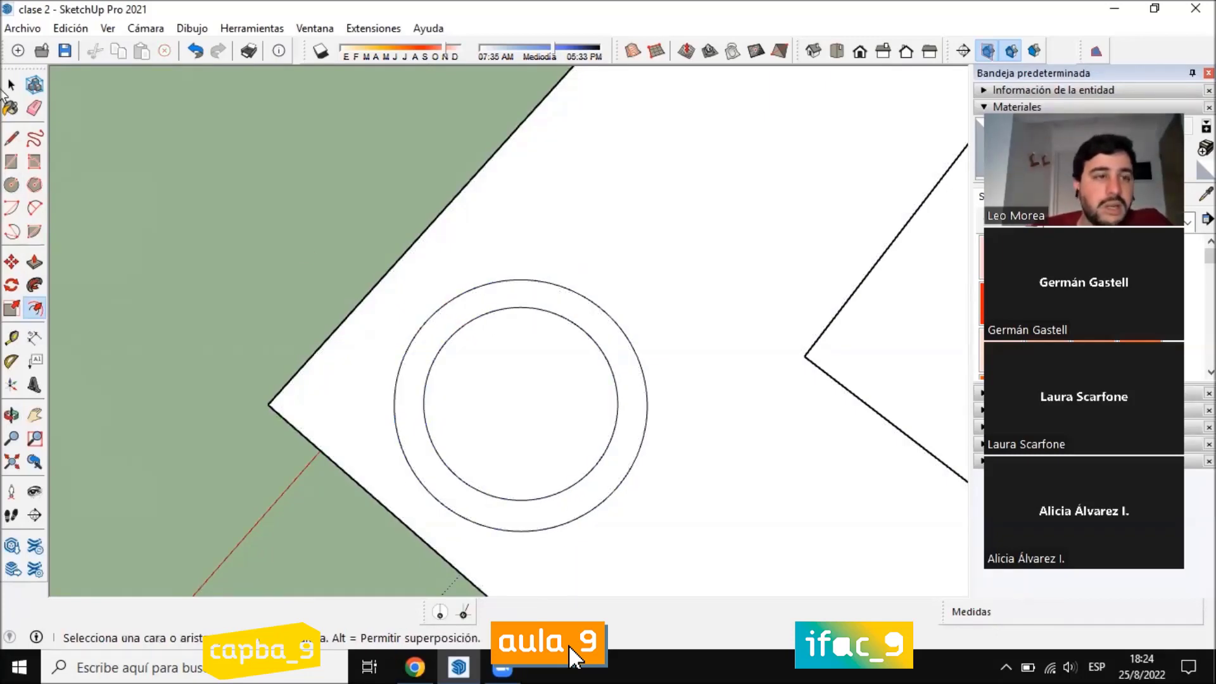
{"action": "left_click", "coordinate": [10, 142]}
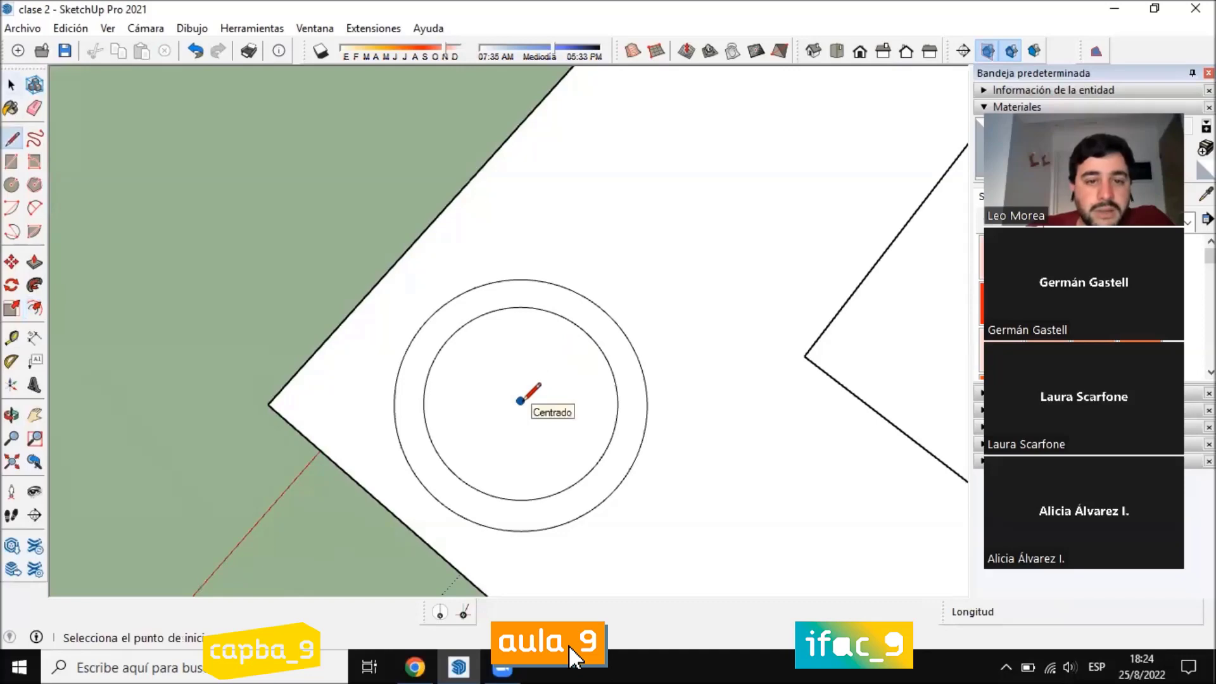
{"action": "left_click", "coordinate": [592, 467]}
{"action": "scroll", "coordinate": [502, 344], "scroll_direction": "down", "scroll_amount": 1}
{"action": "scroll", "coordinate": [502, 344], "scroll_direction": "down", "scroll_amount": 3}
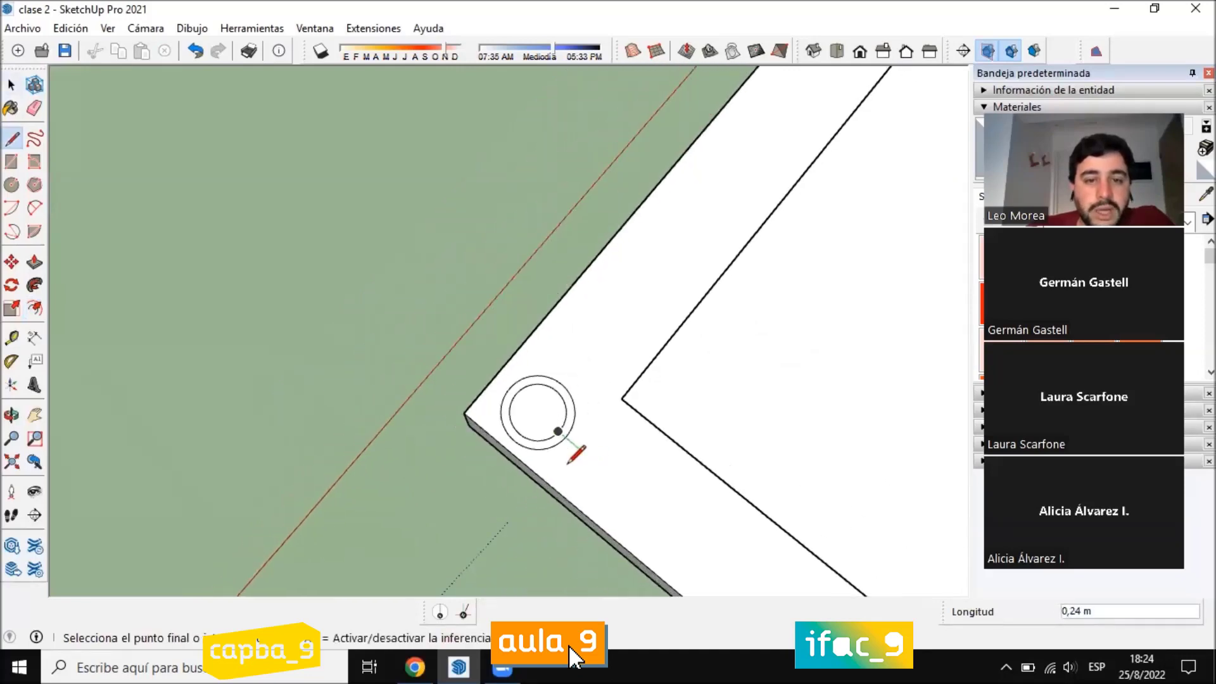
{"action": "middle_click_drag", "start_coordinate": [569, 458], "coordinate": [551, 377]}
{"action": "scroll", "coordinate": [345, 382], "scroll_direction": "down", "scroll_amount": 5}
{"action": "middle_click_drag", "start_coordinate": [344, 383], "coordinate": [386, 327]}
{"action": "scroll", "coordinate": [386, 328], "scroll_direction": "up", "scroll_amount": 1}
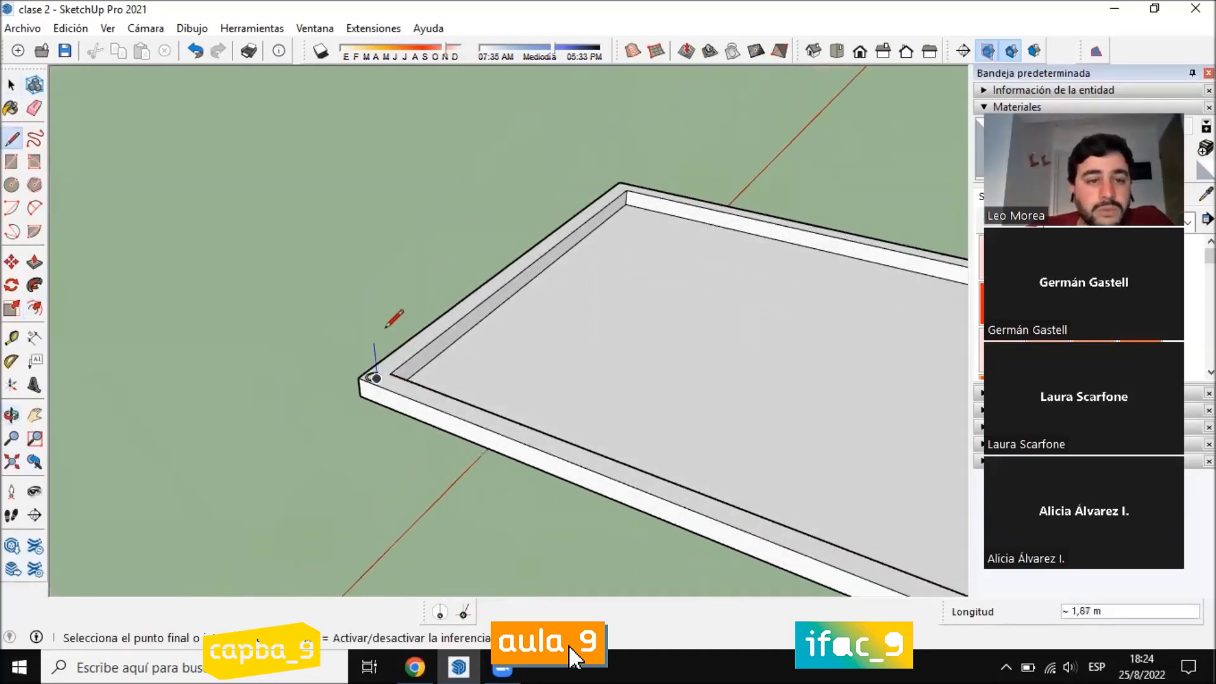
{"action": "left_click", "coordinate": [375, 272]}
Continue the path about 26 m along the green axis, across along the red axis, and down to the border's far corner
{"action": "scroll", "coordinate": [380, 271], "scroll_direction": "down", "scroll_amount": 3}
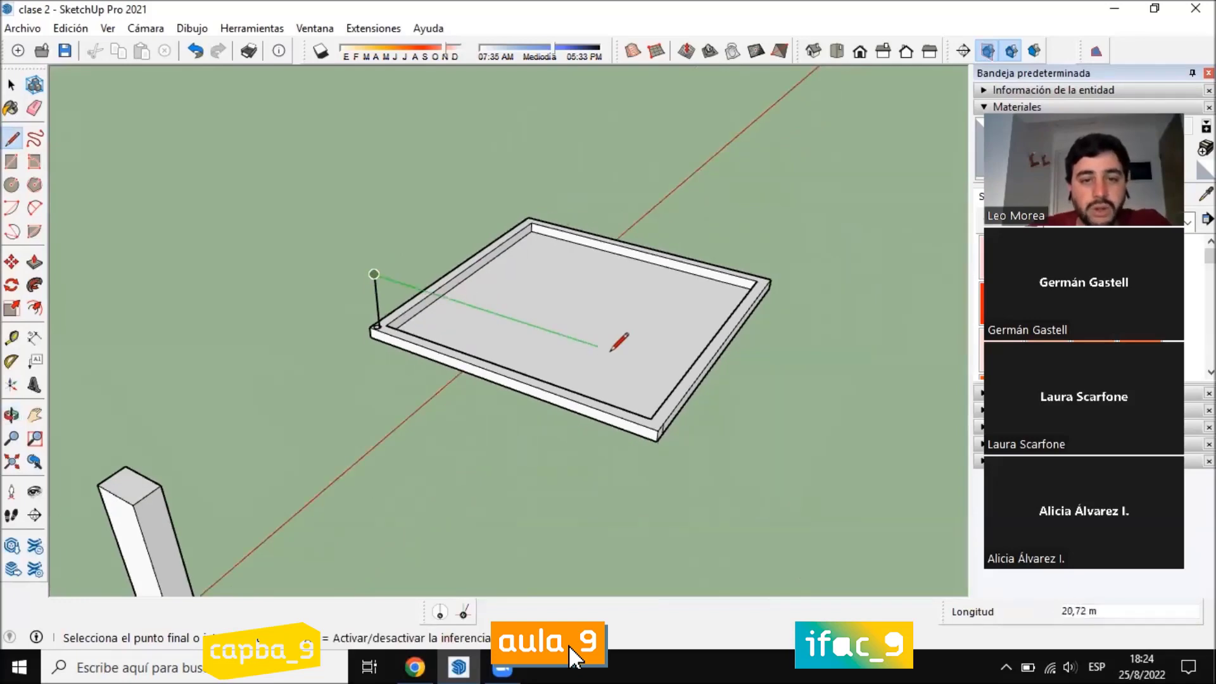
{"action": "key", "text": "shift"}
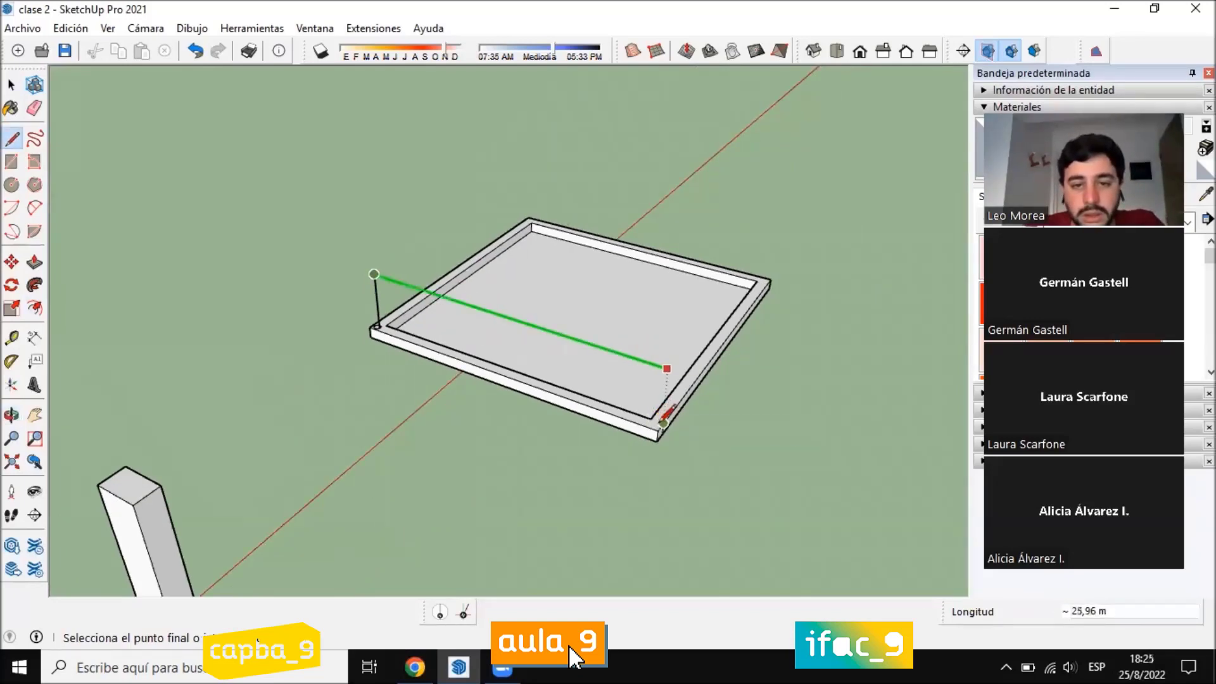
{"action": "left_click", "coordinate": [657, 413]}
{"action": "middle_click_drag", "start_coordinate": [662, 413], "coordinate": [646, 362]}
{"action": "scroll", "coordinate": [817, 345], "scroll_direction": "up", "scroll_amount": 4}
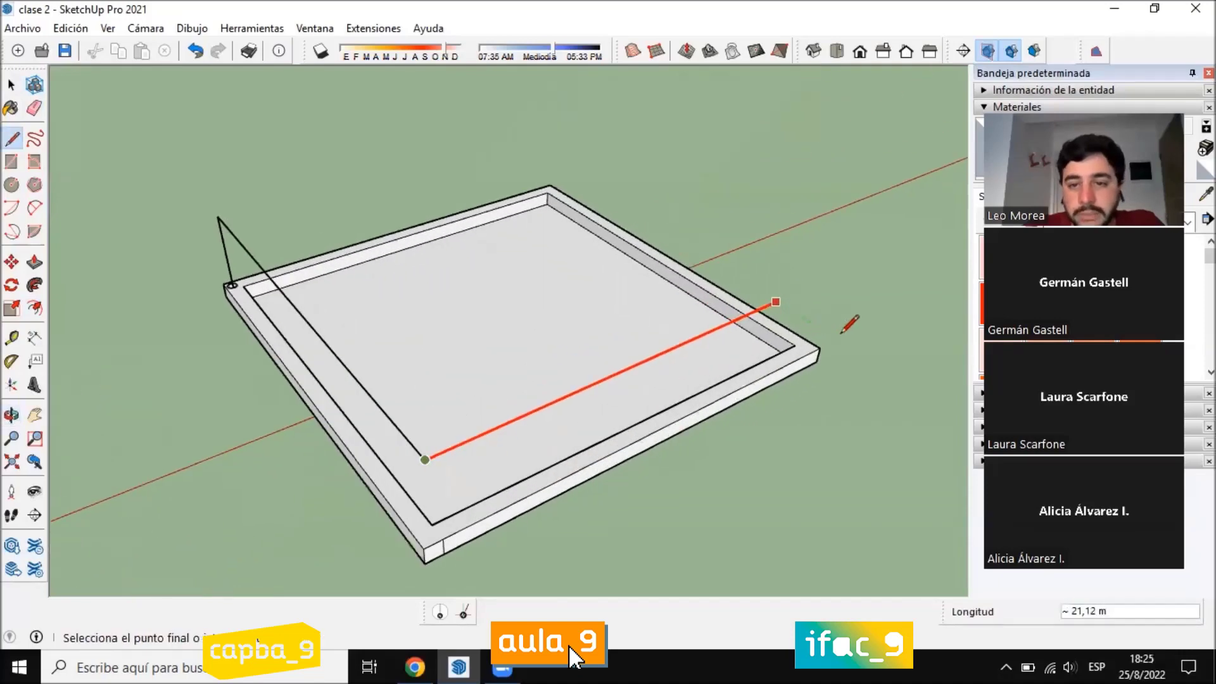
{"action": "left_click", "coordinate": [838, 261]}
{"action": "left_click", "coordinate": [815, 350]}
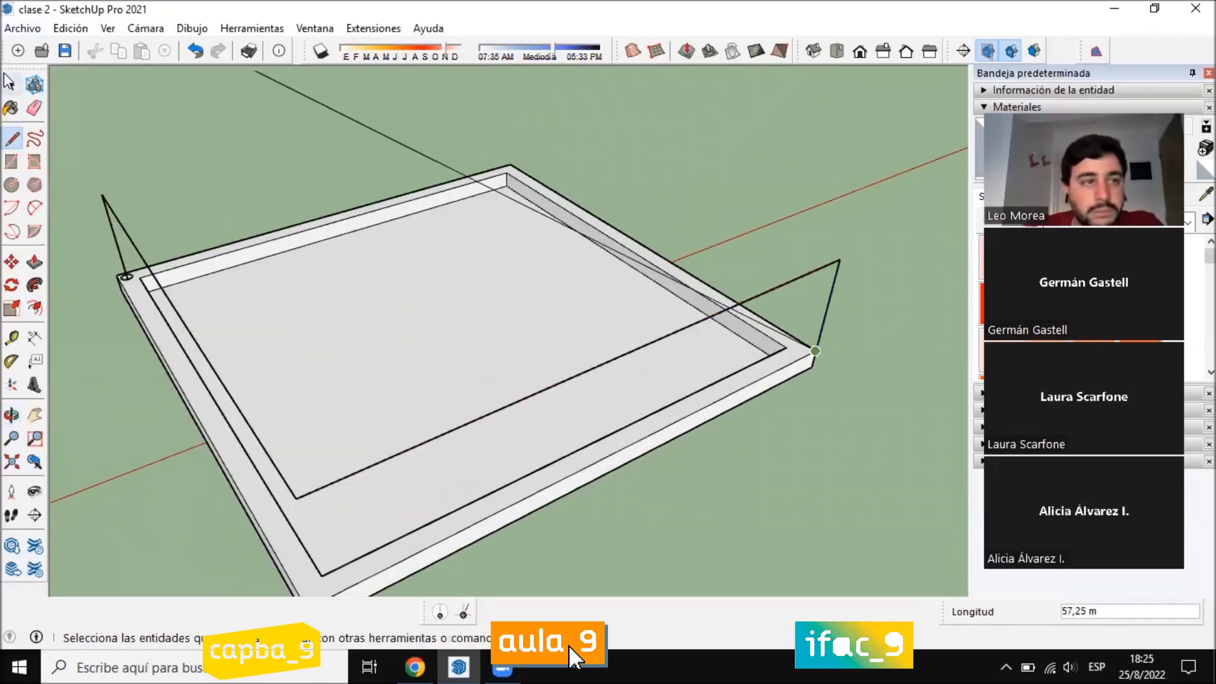
Draw a vertical line from near the path's far end down to the border's top face and erase the outer end segments
{"action": "middle_click_drag", "start_coordinate": [844, 268], "coordinate": [837, 357]}
{"action": "scroll", "coordinate": [837, 357], "scroll_direction": "up", "scroll_amount": 2}
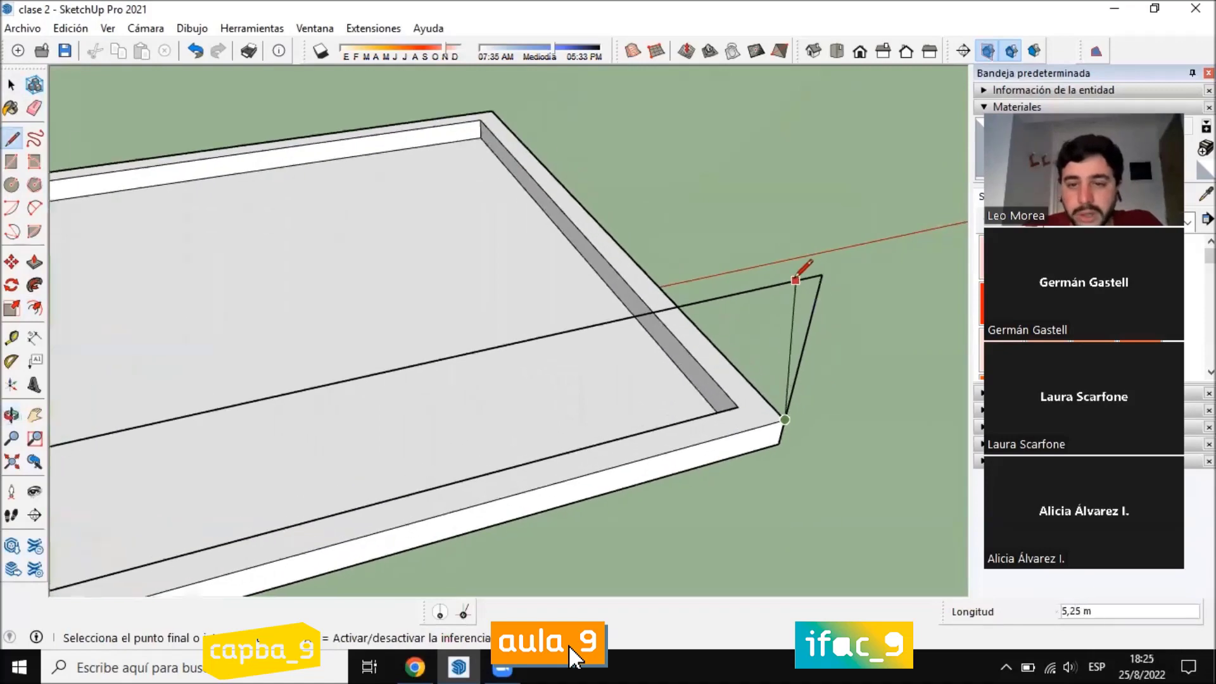
{"action": "key", "text": "Escape"}
{"action": "left_click", "coordinate": [794, 280]}
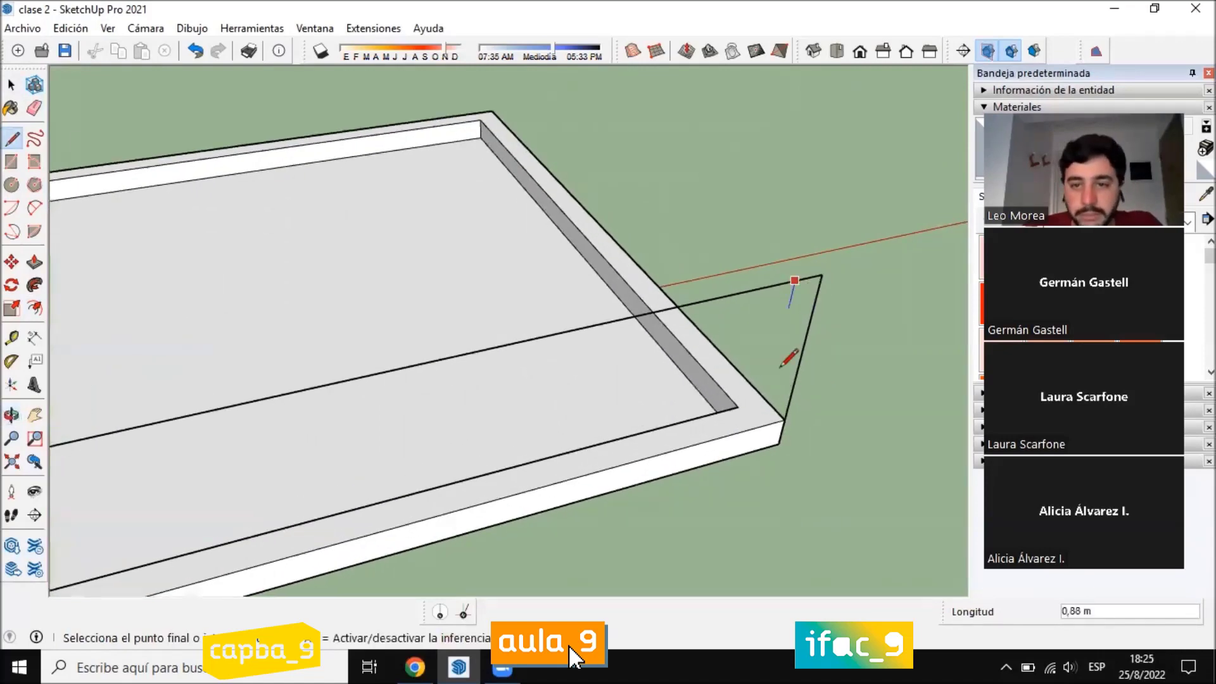
{"action": "left_click", "coordinate": [763, 424]}
{"action": "key", "text": "e"}
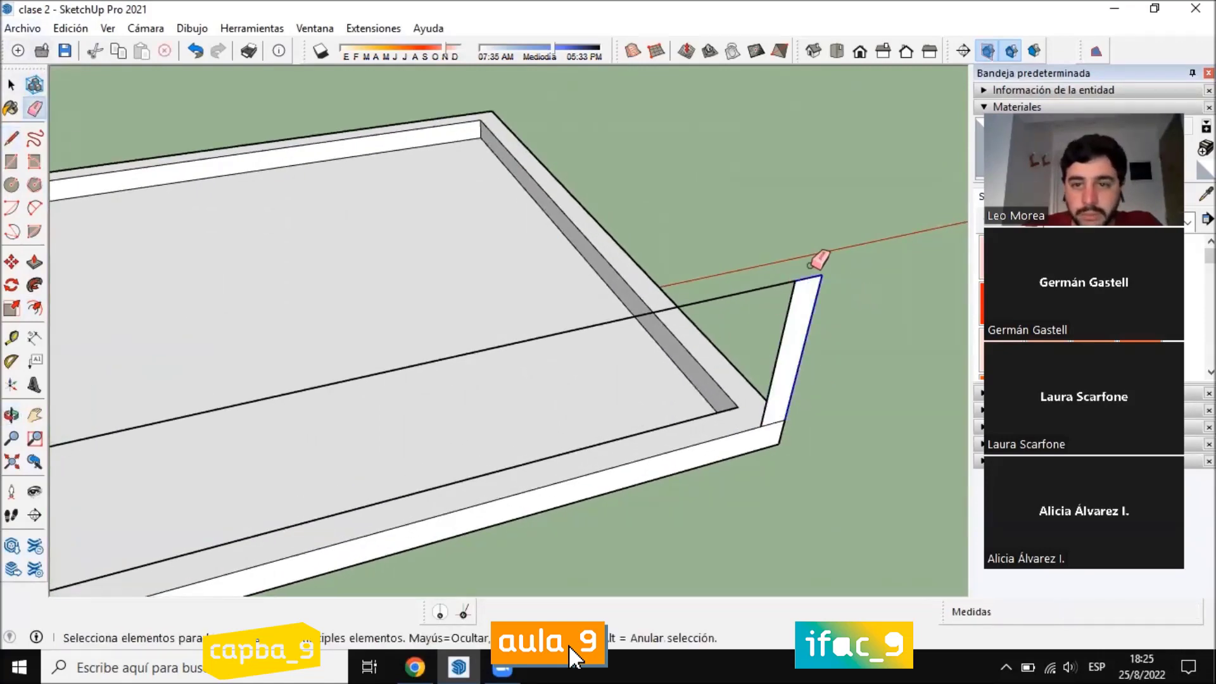
{"action": "scroll", "coordinate": [823, 285], "scroll_direction": "down", "scroll_amount": 3}
{"action": "mouse_move", "coordinate": [828, 306]}
{"action": "middle_mouse_down"}
{"action": "mouse_move", "coordinate": [874, 372]}
{"action": "mouse_move", "coordinate": [246, 250]}
{"action": "middle_mouse_up"}
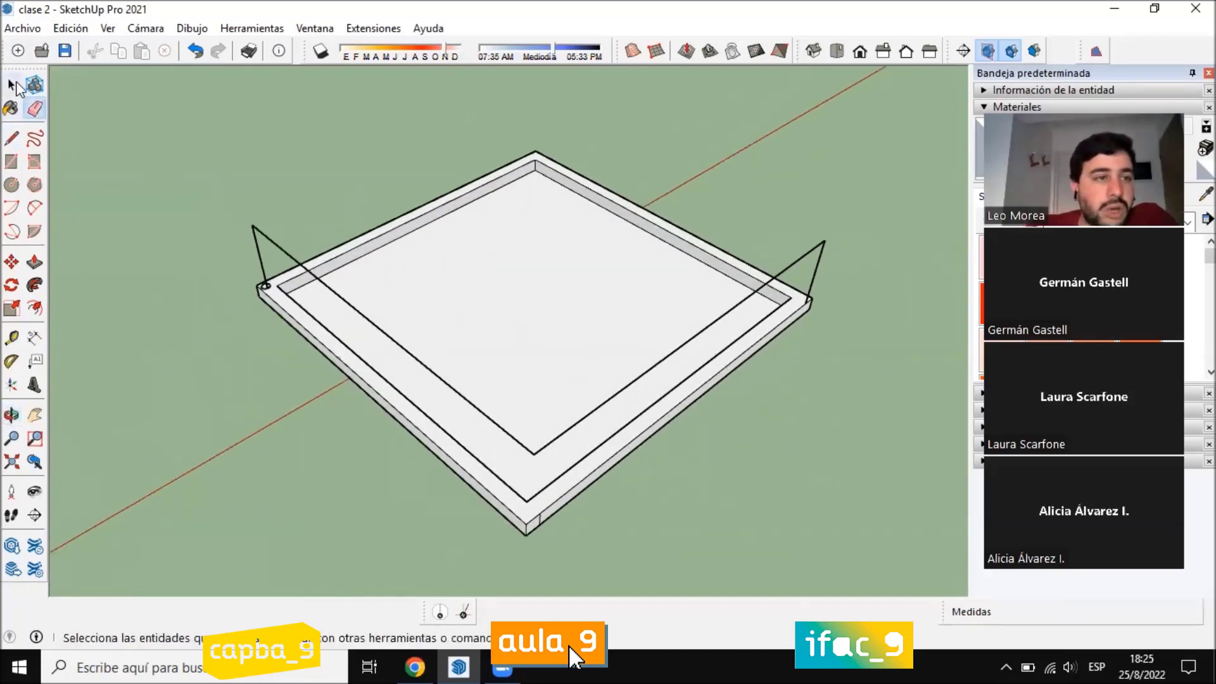
Examine the ring profile and the line path running above the border from one corner to the other
{"action": "left_click", "coordinate": [11, 84]}
{"action": "scroll", "coordinate": [842, 222], "scroll_direction": "up", "scroll_amount": 1}
{"action": "middle_click_drag", "start_coordinate": [812, 255], "coordinate": [318, 335]}
{"action": "scroll", "coordinate": [318, 335], "scroll_direction": "down", "scroll_amount": 2}
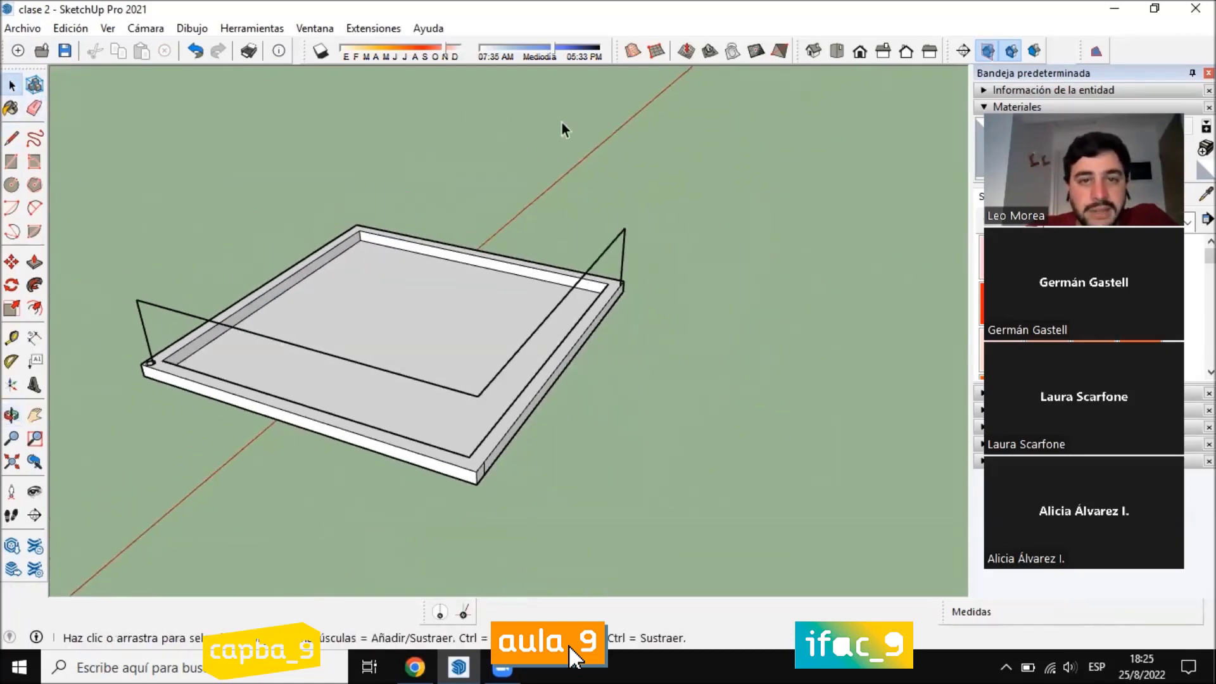
{"action": "scroll", "coordinate": [479, 295], "scroll_direction": "down", "scroll_amount": 5}
{"action": "middle_click_drag", "start_coordinate": [478, 295], "coordinate": [425, 348]}
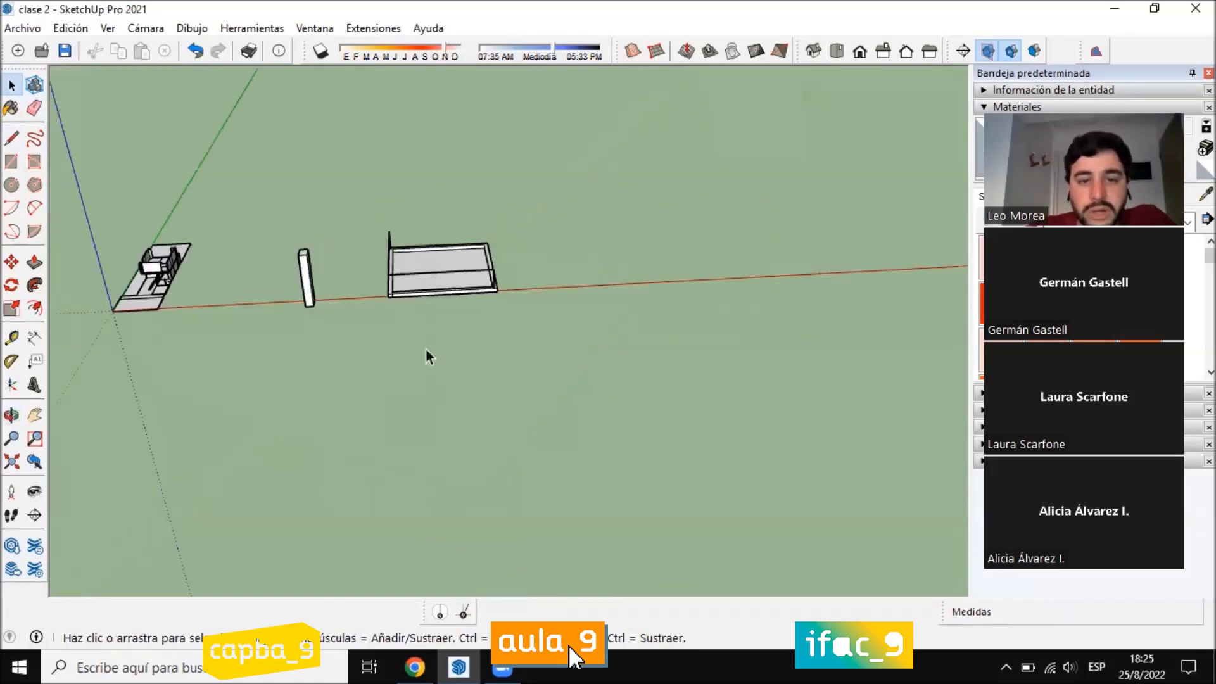
{"action": "scroll", "coordinate": [354, 214], "scroll_direction": "up", "scroll_amount": 3}
{"action": "scroll", "coordinate": [487, 417], "scroll_direction": "down", "scroll_amount": 3}
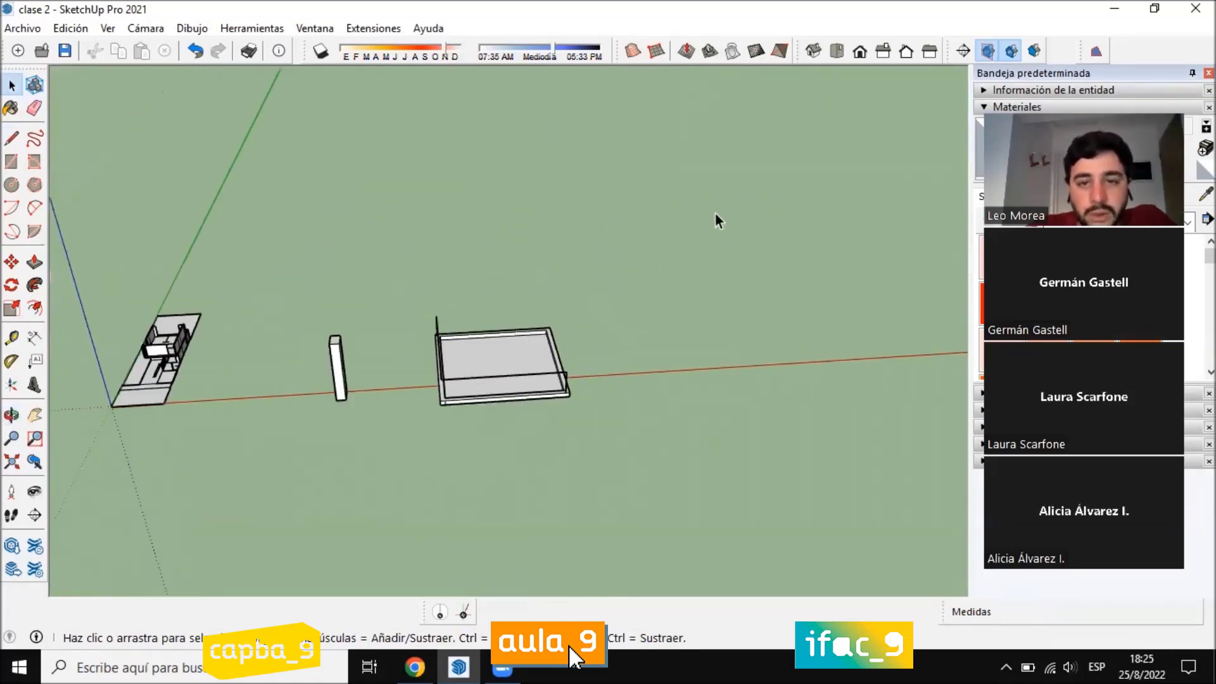
{"action": "middle_click_drag", "start_coordinate": [575, 373], "coordinate": [877, 385]}
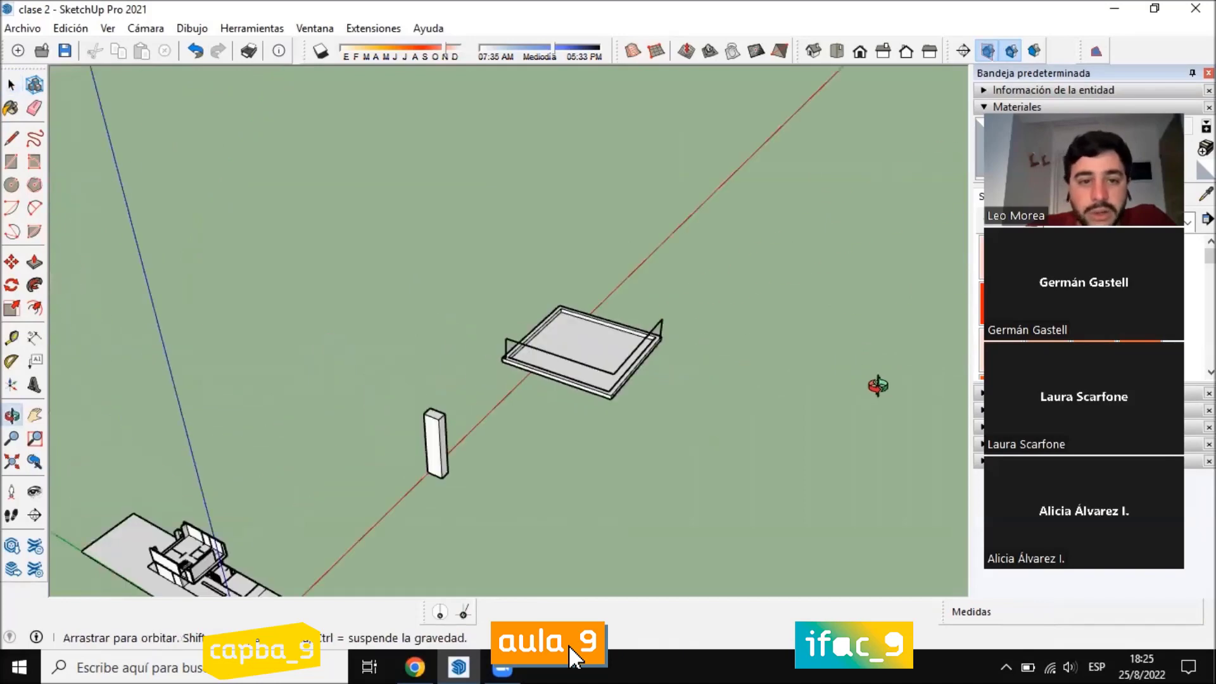
{"action": "scroll", "coordinate": [503, 357], "scroll_direction": "up", "scroll_amount": 10}
{"action": "middle_click_drag", "start_coordinate": [703, 434], "coordinate": [708, 456]}
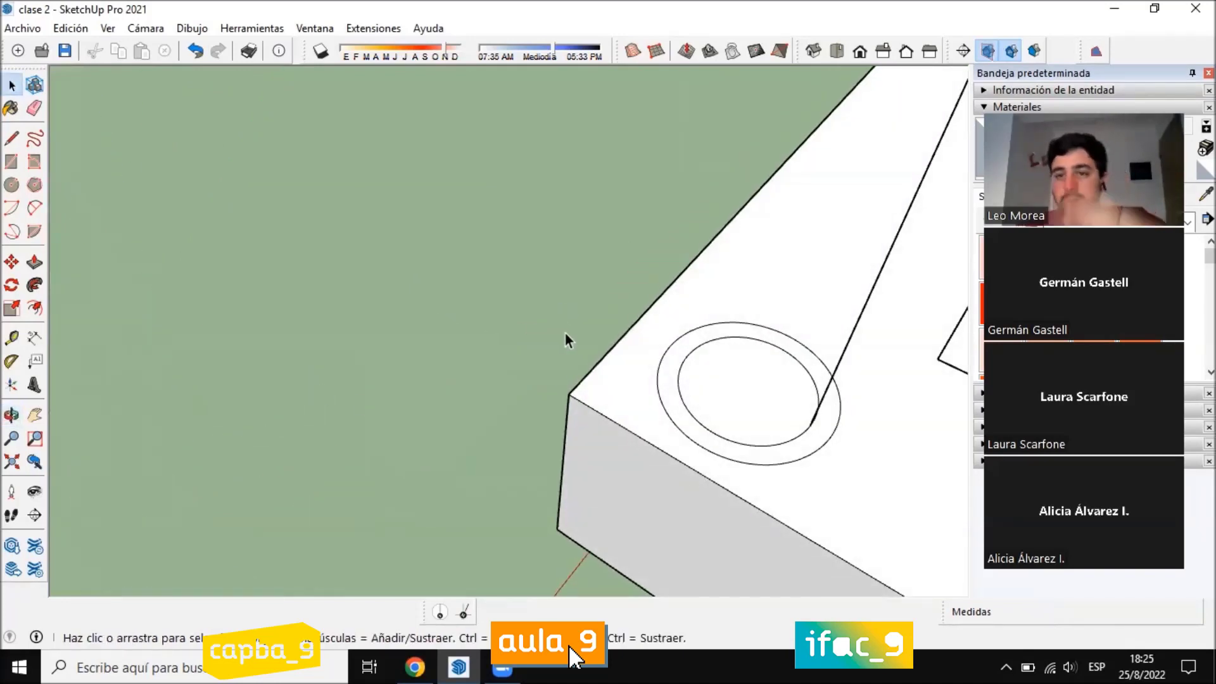
{"action": "scroll", "coordinate": [392, 259], "scroll_direction": "down", "scroll_amount": 5}
{"action": "scroll", "coordinate": [348, 313], "scroll_direction": "down", "scroll_amount": 2}
{"action": "middle_click_drag", "start_coordinate": [350, 320], "coordinate": [363, 308]}
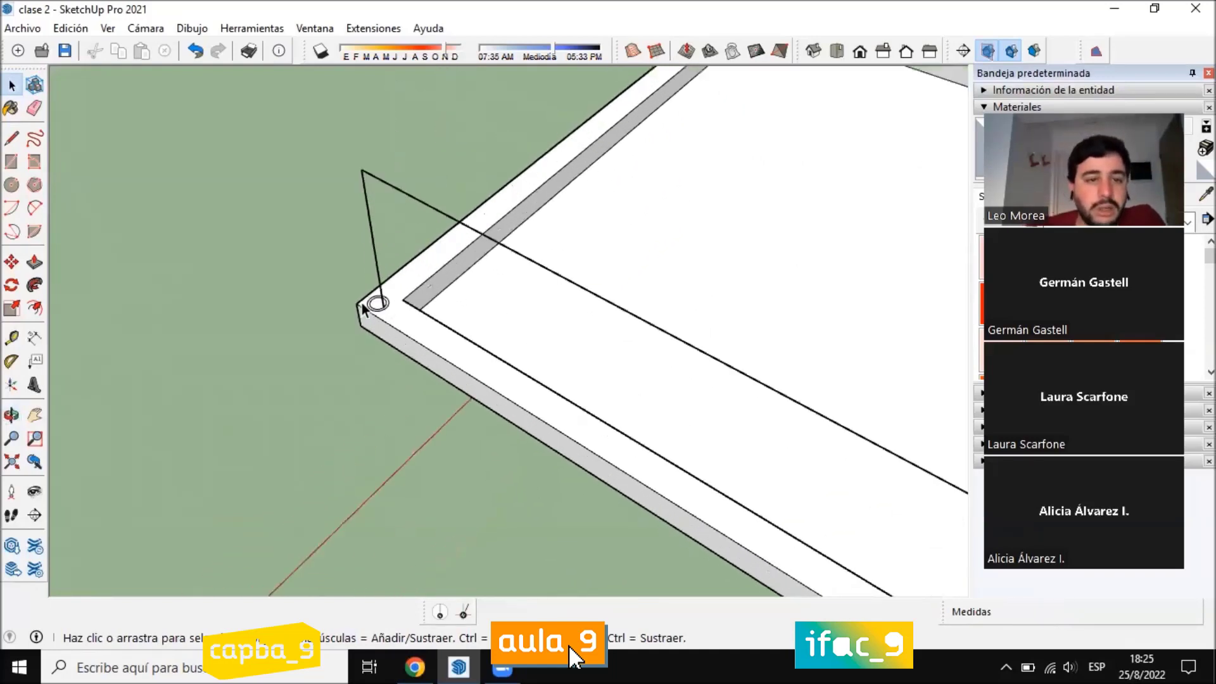
{"action": "scroll", "coordinate": [354, 184], "scroll_direction": "down", "scroll_amount": 2}
{"action": "middle_click_drag", "start_coordinate": [708, 352], "coordinate": [817, 249]}
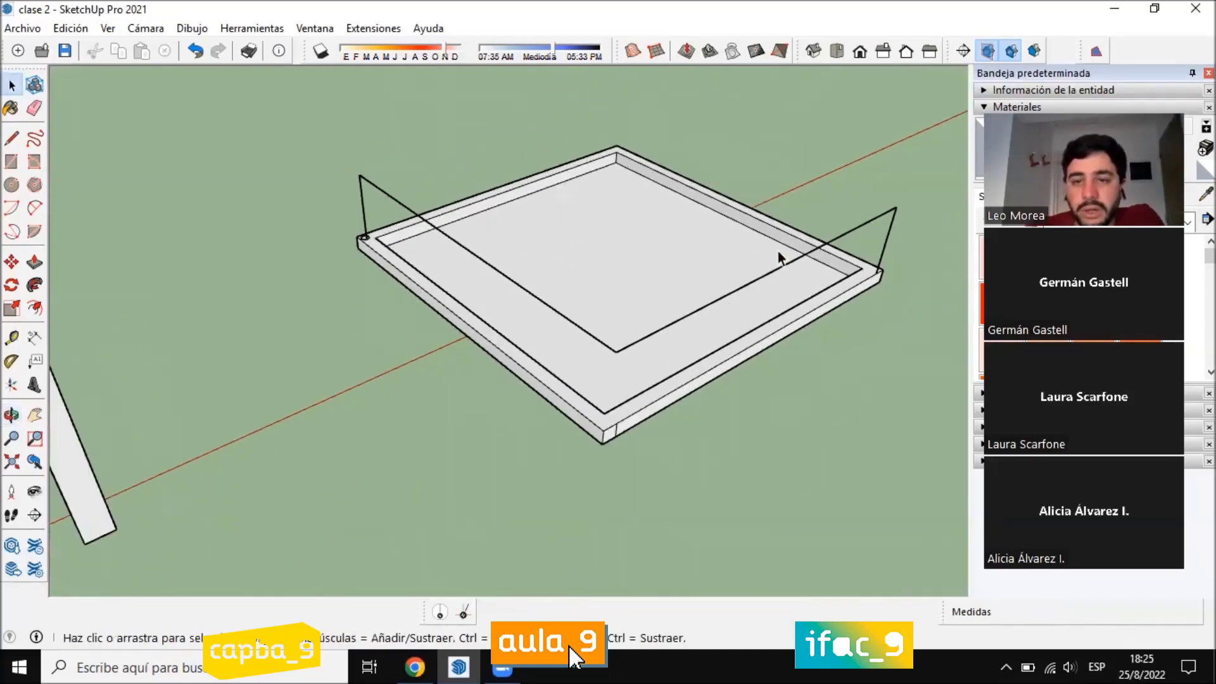
Sweep the ring profile with Follow Me along the entire line path, down to the border's far corner
{"action": "scroll", "coordinate": [355, 261], "scroll_direction": "up", "scroll_amount": 8}
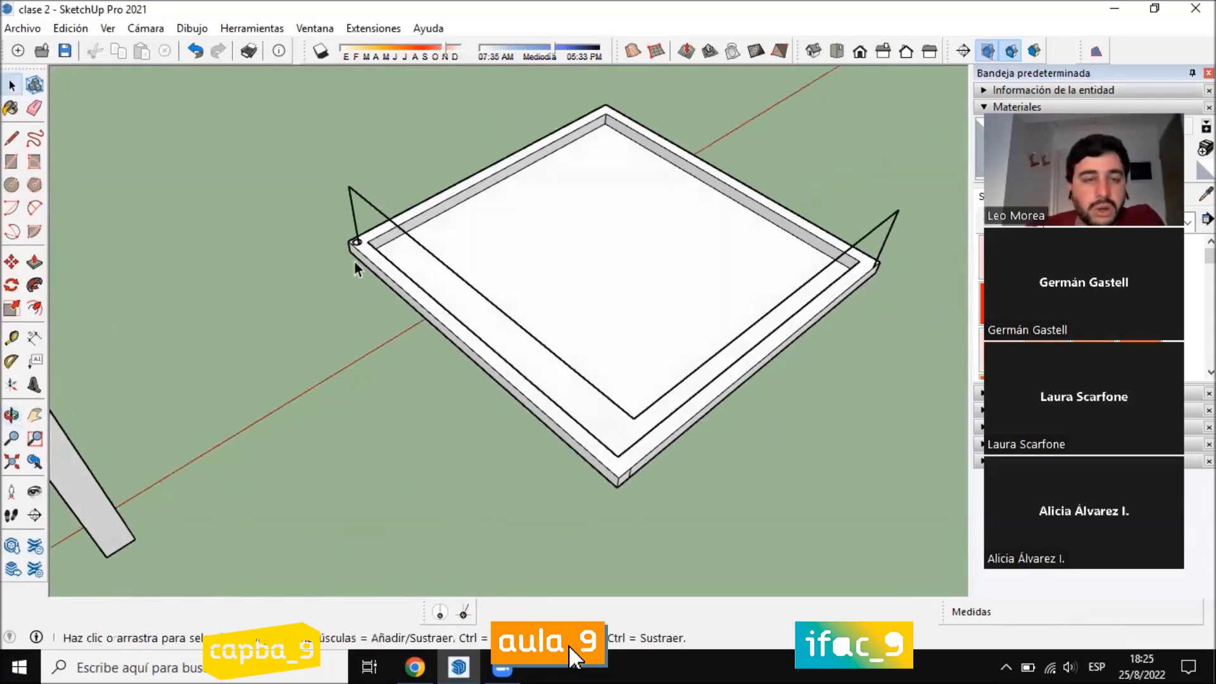
{"action": "scroll", "coordinate": [438, 309], "scroll_direction": "down", "scroll_amount": 2}
{"action": "scroll", "coordinate": [486, 344], "scroll_direction": "up", "scroll_amount": 3}
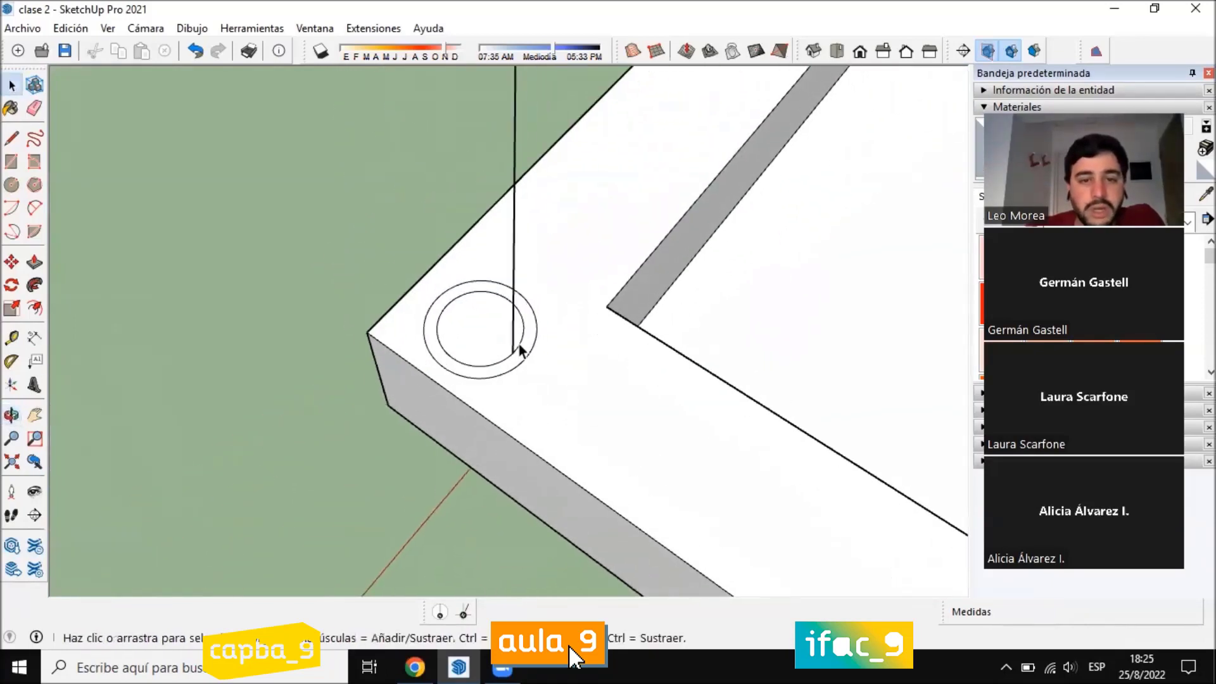
{"action": "left_click", "coordinate": [35, 287]}
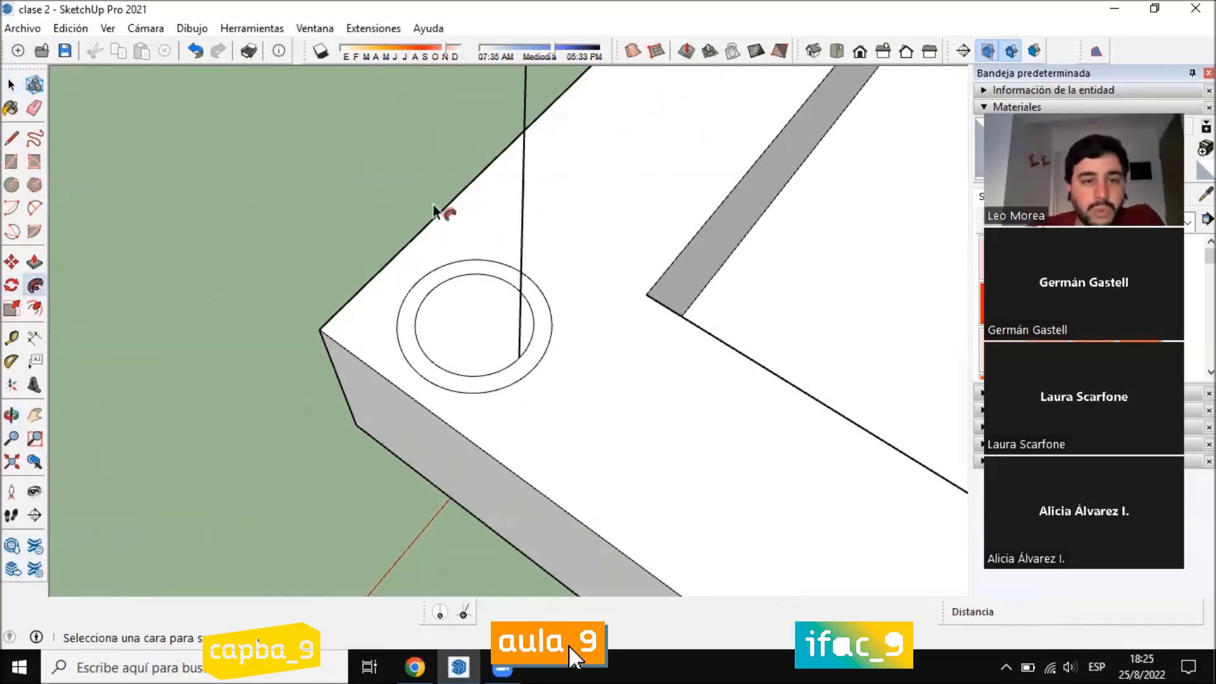
{"action": "left_click", "coordinate": [536, 354]}
{"action": "scroll", "coordinate": [521, 322], "scroll_direction": "down", "scroll_amount": 8}
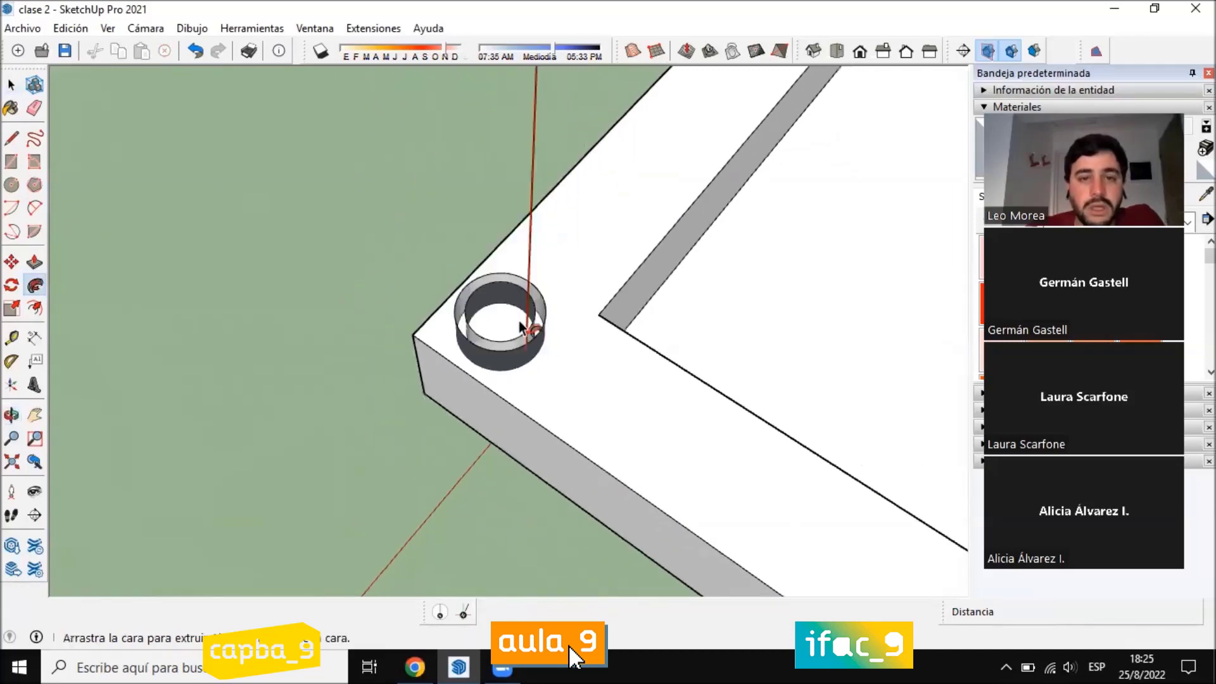
{"action": "middle_click_drag", "start_coordinate": [506, 287], "coordinate": [514, 218]}
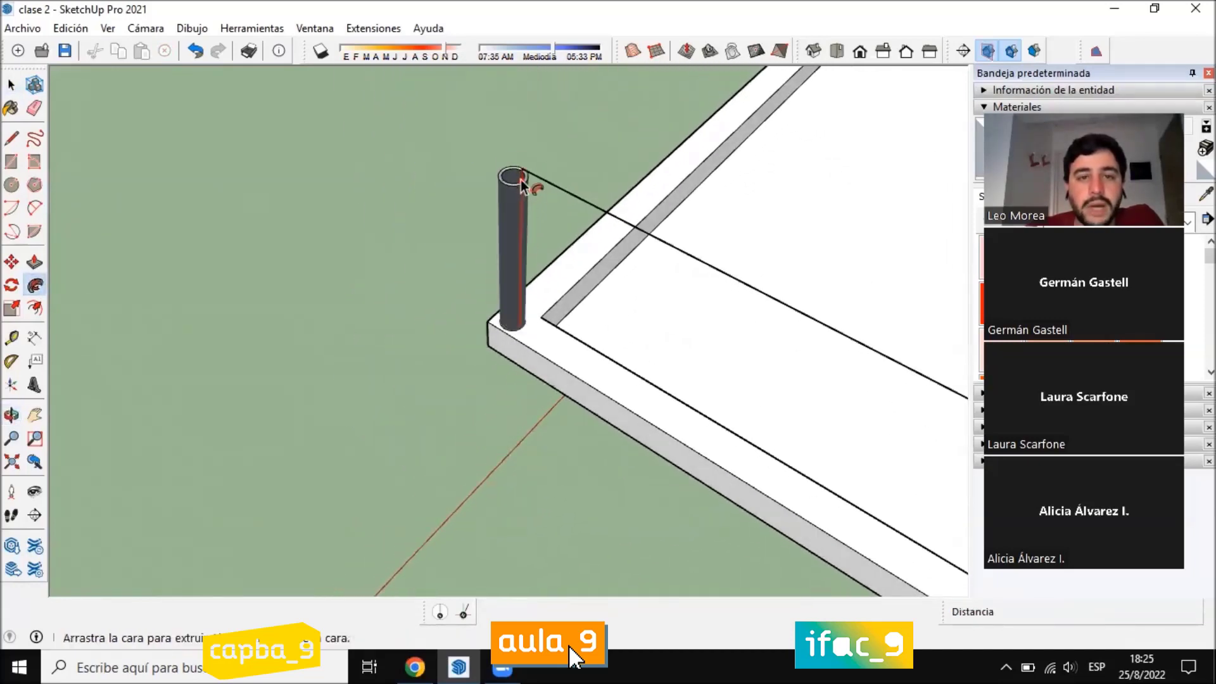
{"action": "middle_click_drag", "start_coordinate": [661, 262], "coordinate": [592, 242]}
{"action": "scroll", "coordinate": [592, 242], "scroll_direction": "down", "scroll_amount": 5}
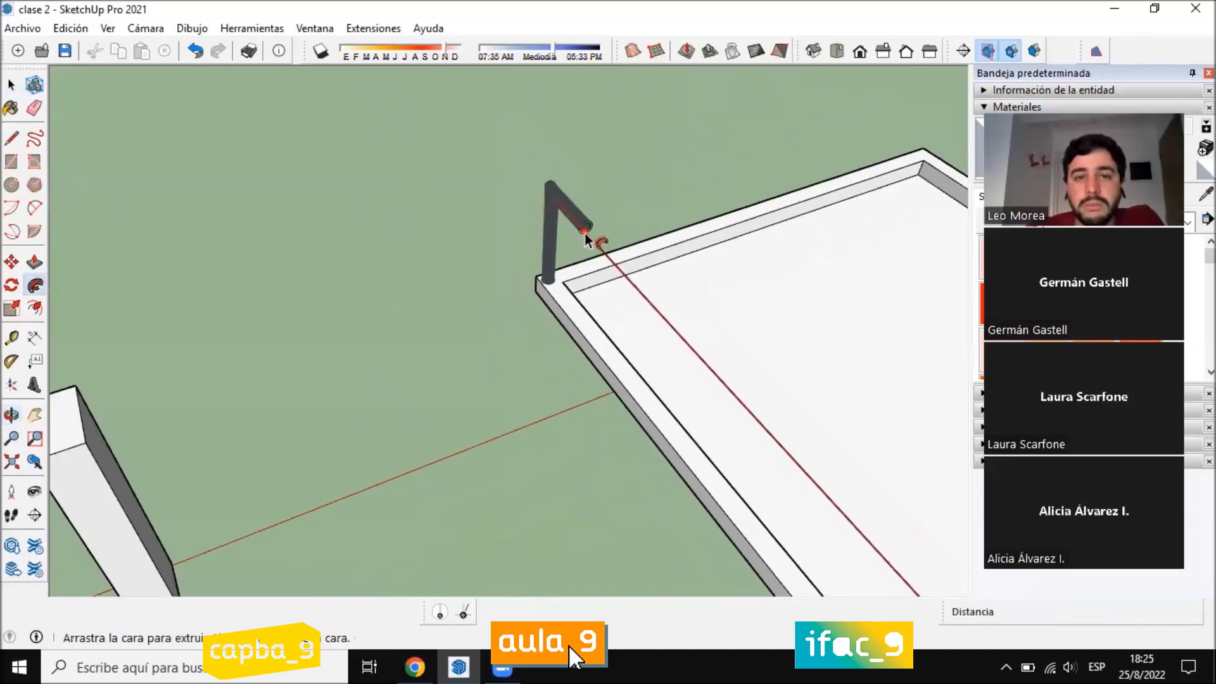
{"action": "scroll", "coordinate": [672, 320], "scroll_direction": "down", "scroll_amount": 3}
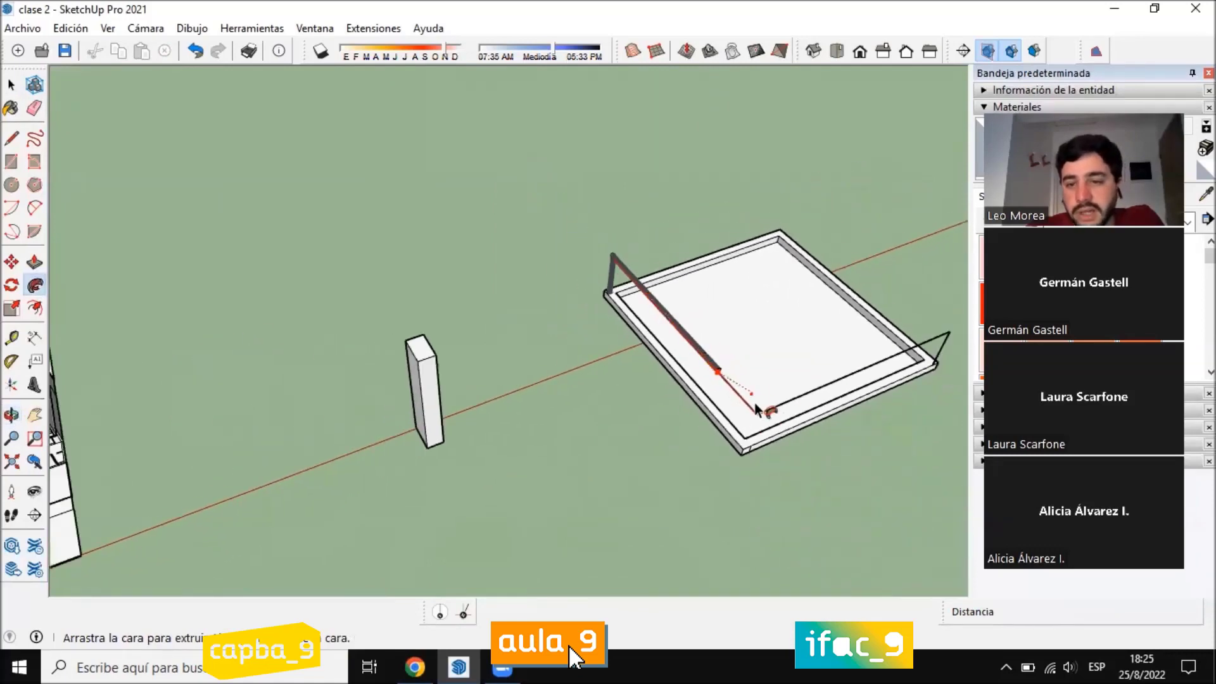
{"action": "scroll", "coordinate": [951, 335], "scroll_direction": "up", "scroll_amount": 8}
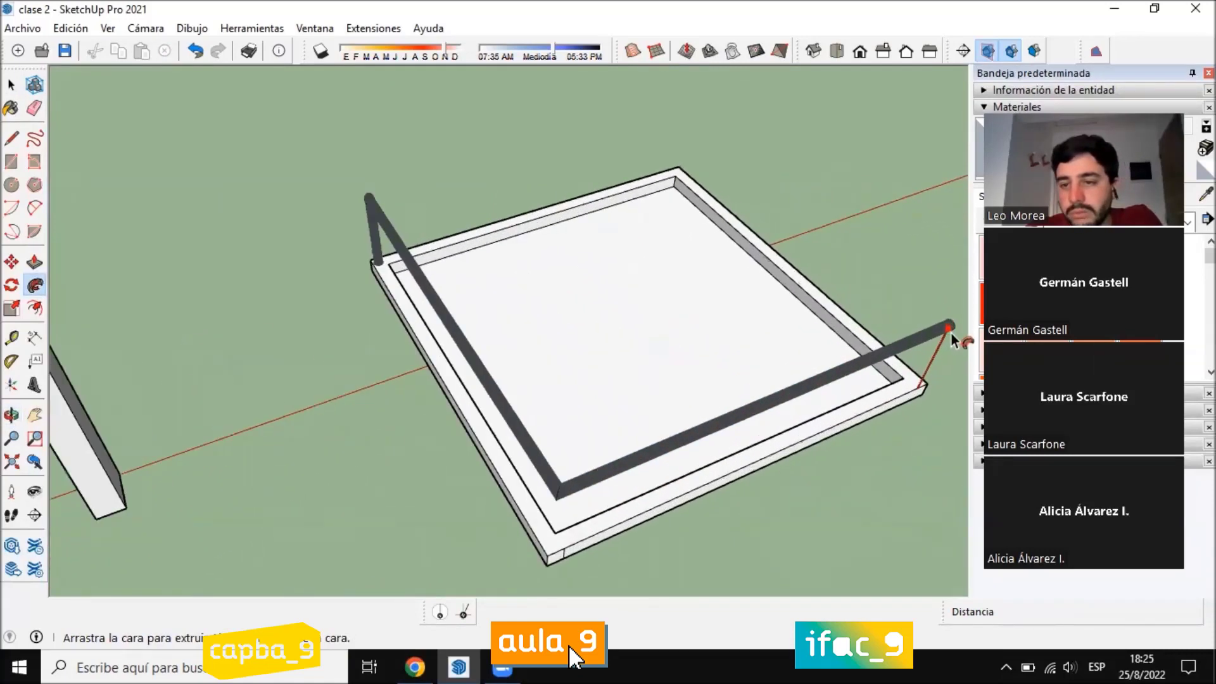
{"action": "middle_click_drag", "start_coordinate": [938, 342], "coordinate": [588, 209]}
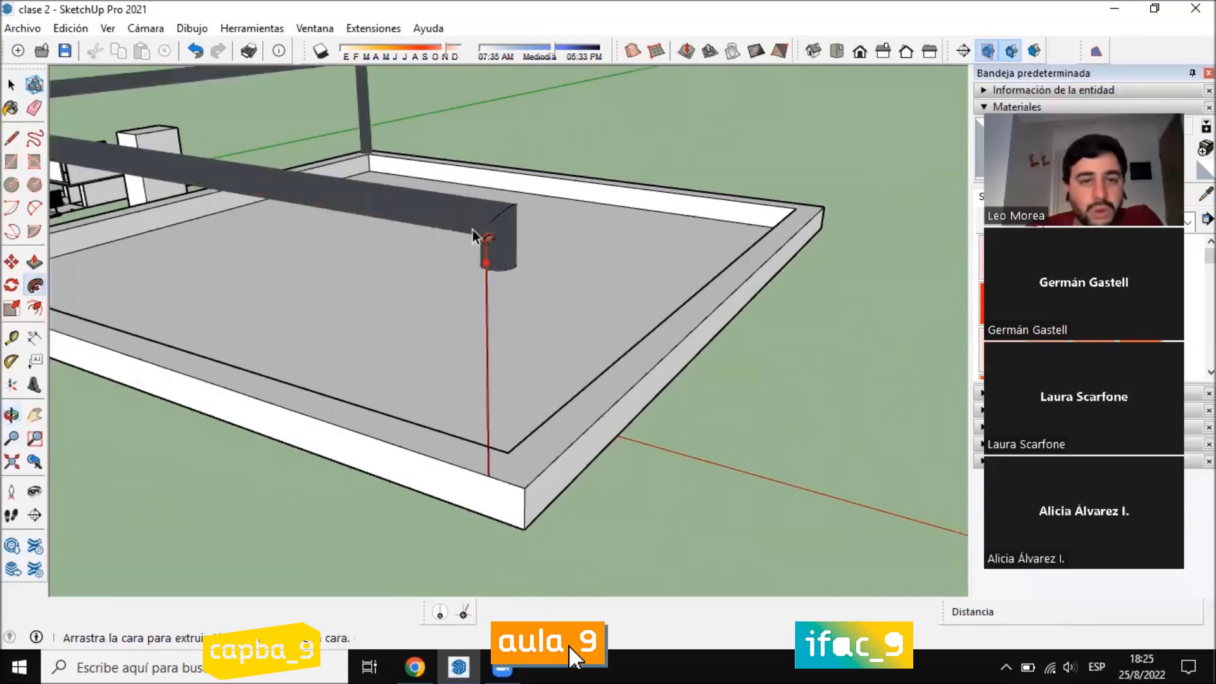
{"action": "left_click", "coordinate": [480, 473]}
Turn off the display of hidden geometry in the model
{"action": "middle_click_drag", "start_coordinate": [385, 315], "coordinate": [738, 336]}
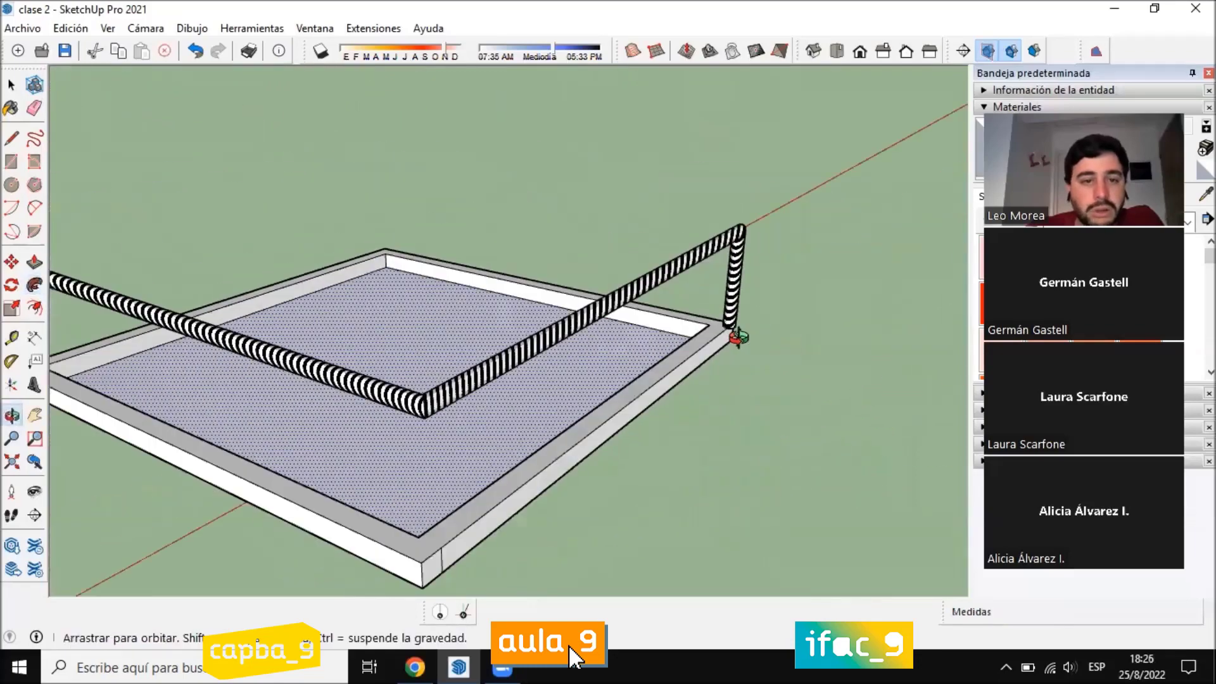
{"action": "scroll", "coordinate": [473, 447], "scroll_direction": "up", "scroll_amount": 10}
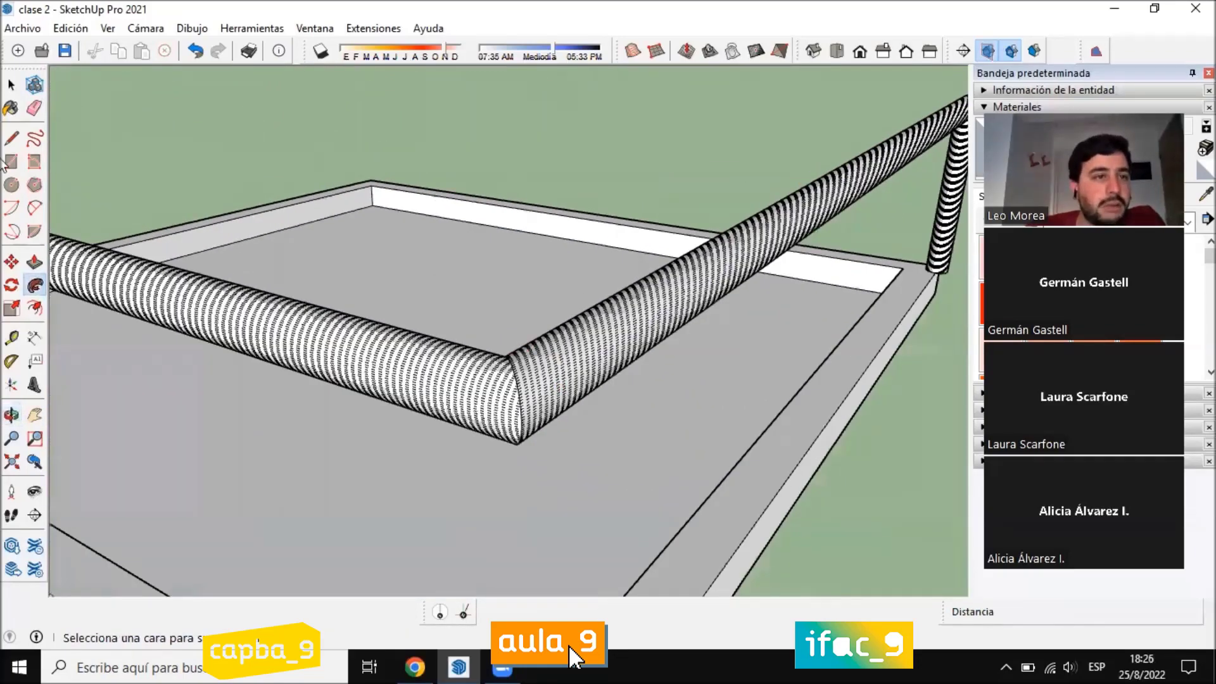
{"action": "left_click", "coordinate": [108, 28]}
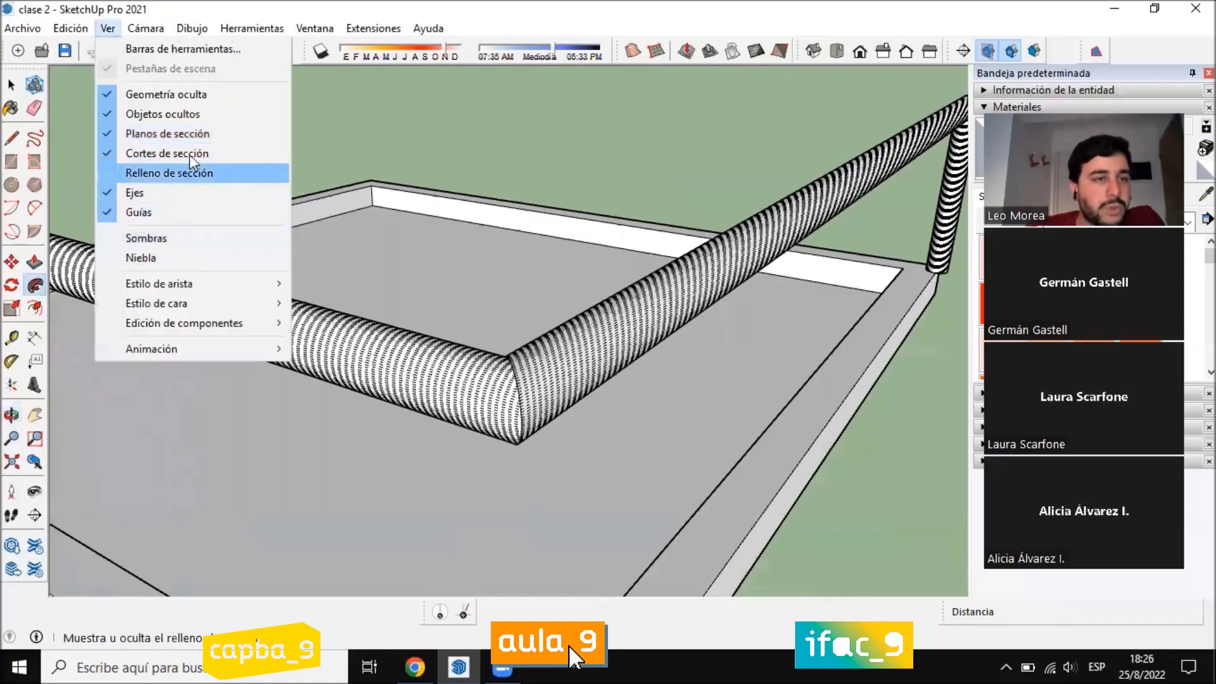
{"action": "left_click", "coordinate": [211, 93]}
Examine the swept tubular railing, its mitred corners and its vertical supports from several angles
{"action": "scroll", "coordinate": [588, 387], "scroll_direction": "down", "scroll_amount": 10}
{"action": "middle_click_drag", "start_coordinate": [589, 387], "coordinate": [617, 358]}
{"action": "left_click", "coordinate": [12, 85]}
{"action": "scroll", "coordinate": [193, 321], "scroll_direction": "up", "scroll_amount": 4}
{"action": "scroll", "coordinate": [155, 431], "scroll_direction": "down", "scroll_amount": 3}
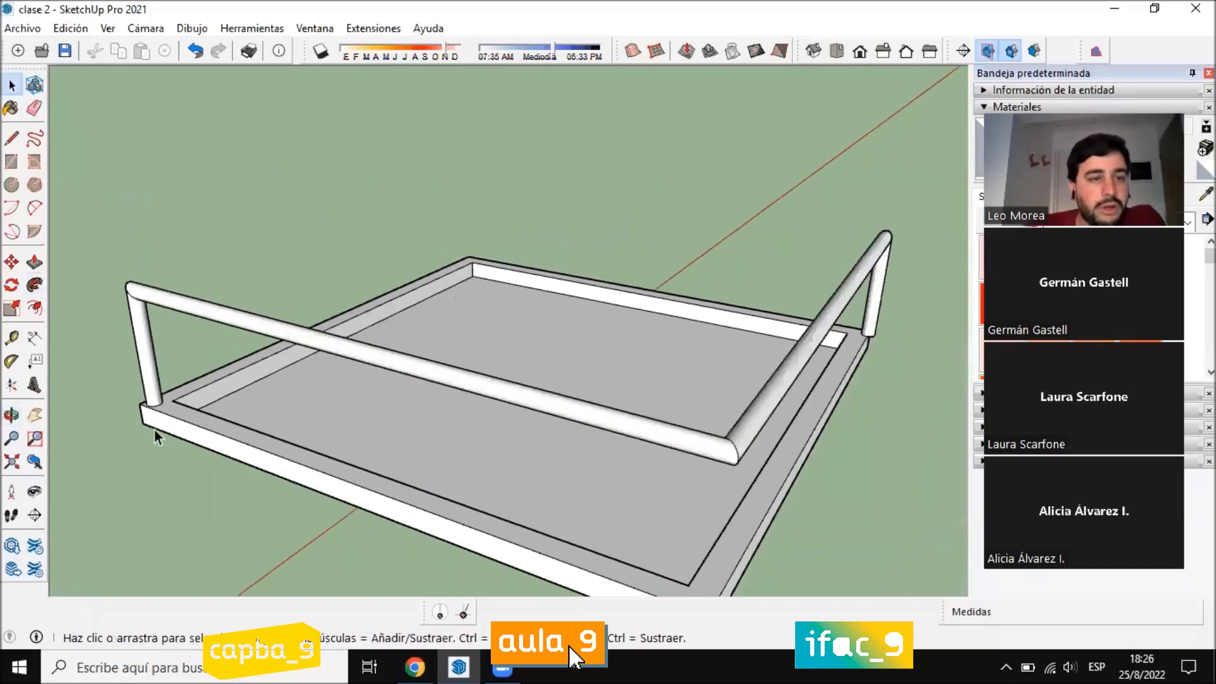
{"action": "middle_click_drag", "start_coordinate": [646, 426], "coordinate": [536, 297]}
{"action": "scroll", "coordinate": [621, 224], "scroll_direction": "up", "scroll_amount": 3}
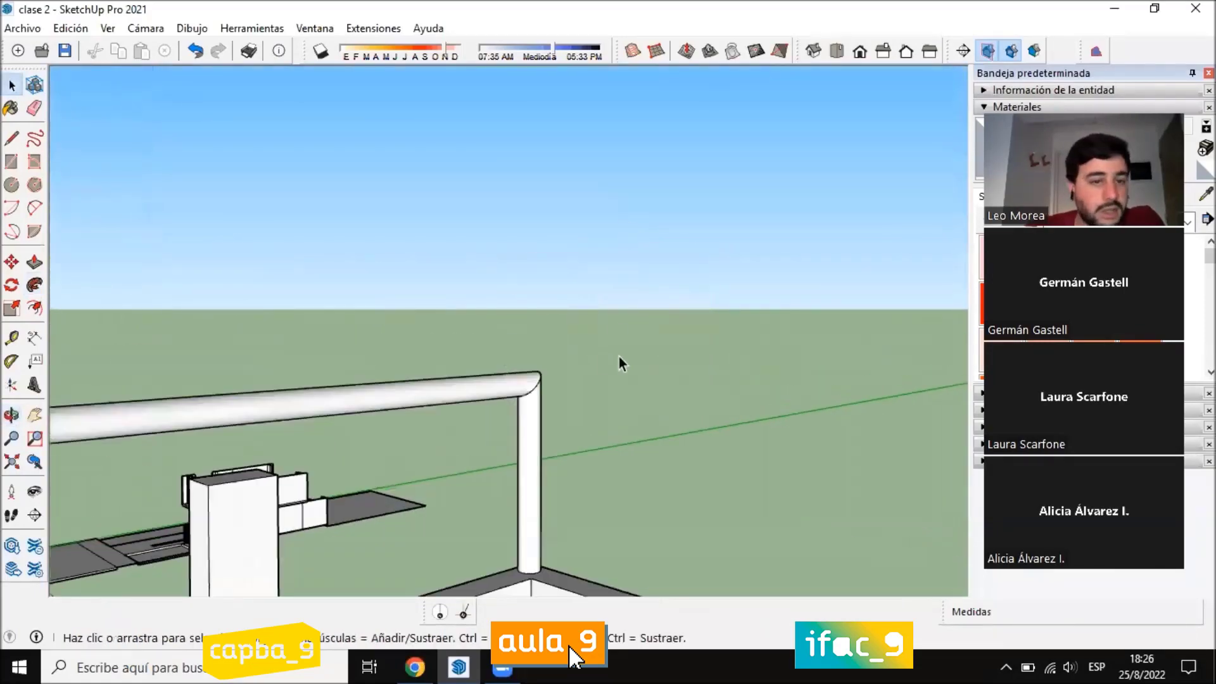
{"action": "scroll", "coordinate": [618, 356], "scroll_direction": "down", "scroll_amount": 3}
{"action": "scroll", "coordinate": [329, 446], "scroll_direction": "up", "scroll_amount": 4}
{"action": "scroll", "coordinate": [388, 396], "scroll_direction": "down", "scroll_amount": 2}
{"action": "middle_click_drag", "start_coordinate": [389, 398], "coordinate": [969, 387]}
{"action": "scroll", "coordinate": [673, 344], "scroll_direction": "down", "scroll_amount": 2}
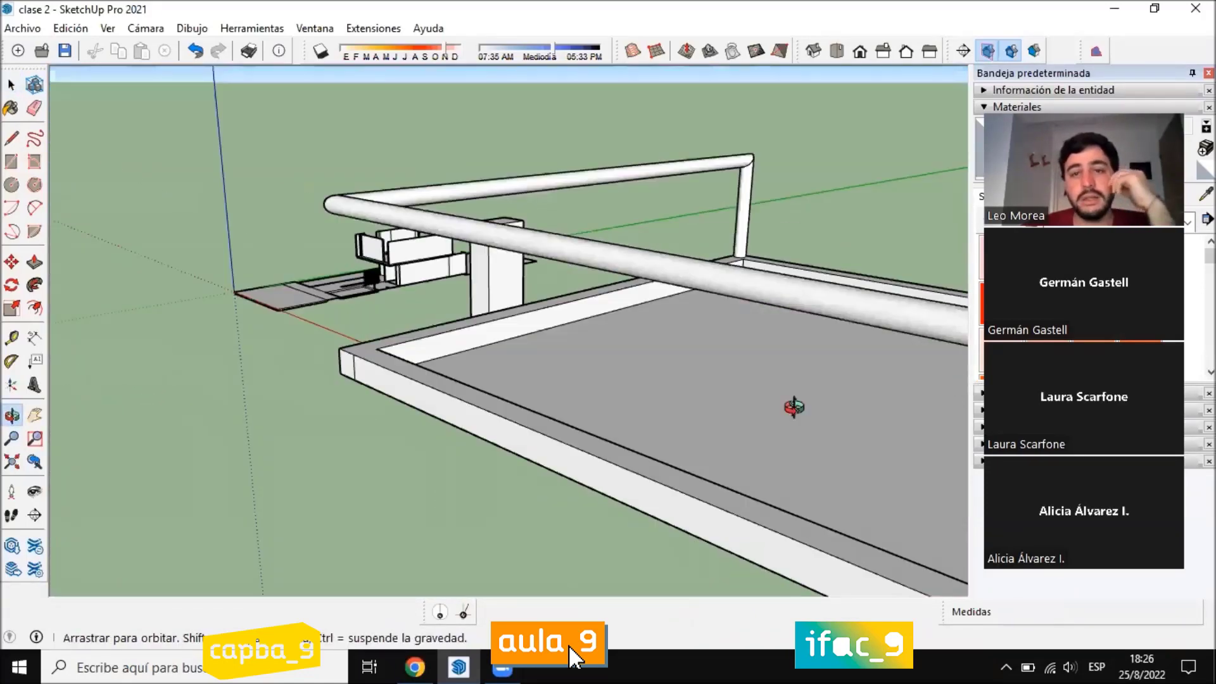
{"action": "middle_click_drag", "start_coordinate": [794, 406], "coordinate": [393, 225]}
{"action": "scroll", "coordinate": [392, 225], "scroll_direction": "down", "scroll_amount": 3}
{"action": "scroll", "coordinate": [845, 333], "scroll_direction": "up", "scroll_amount": 2}
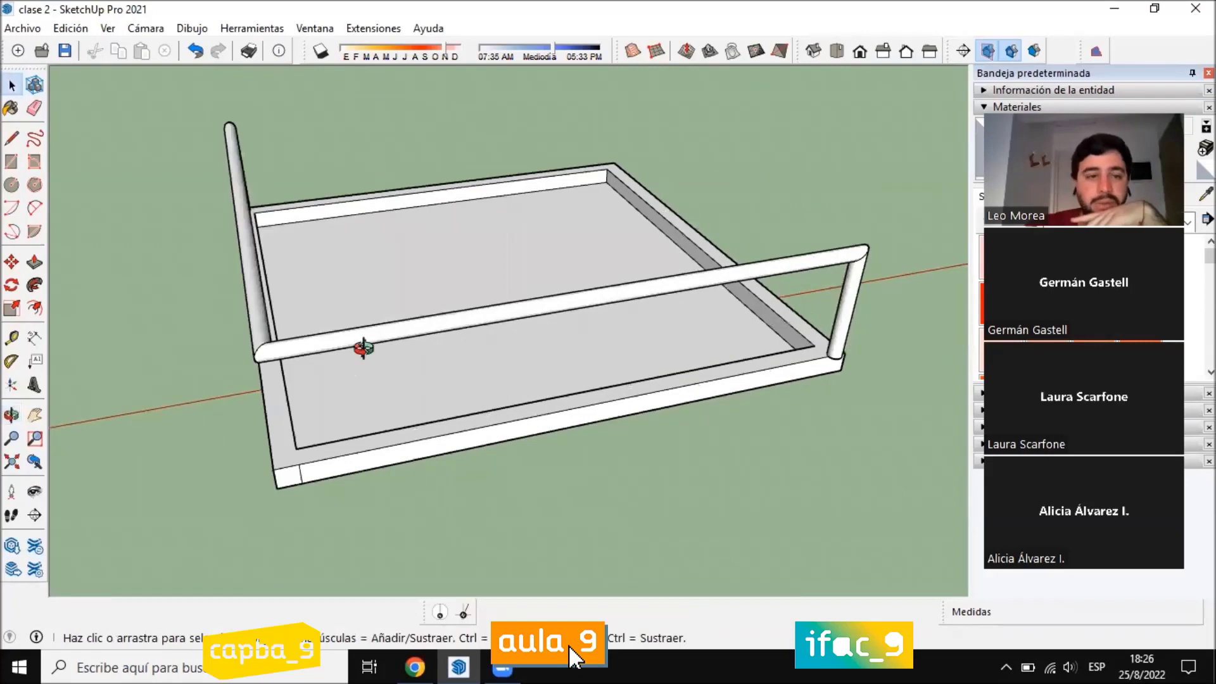
{"action": "middle_click_drag", "start_coordinate": [363, 348], "coordinate": [434, 364]}
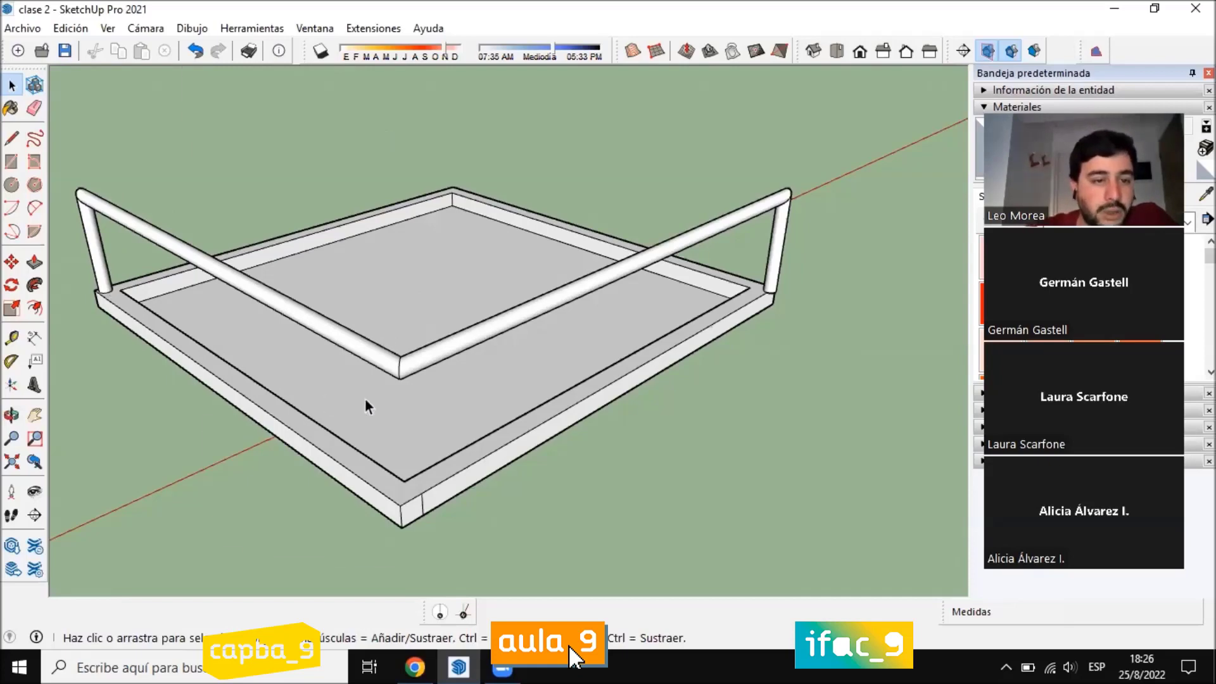
Undo the Follow Me sweep and delete the outer segments left at the line path's far end
{"action": "middle_click_drag", "start_coordinate": [326, 400], "coordinate": [286, 359]}
{"action": "key", "text": "ctrl+z"}
{"action": "middle_click_drag", "start_coordinate": [632, 401], "coordinate": [298, 263]}
{"action": "middle_click_drag", "start_coordinate": [754, 292], "coordinate": [592, 147]}
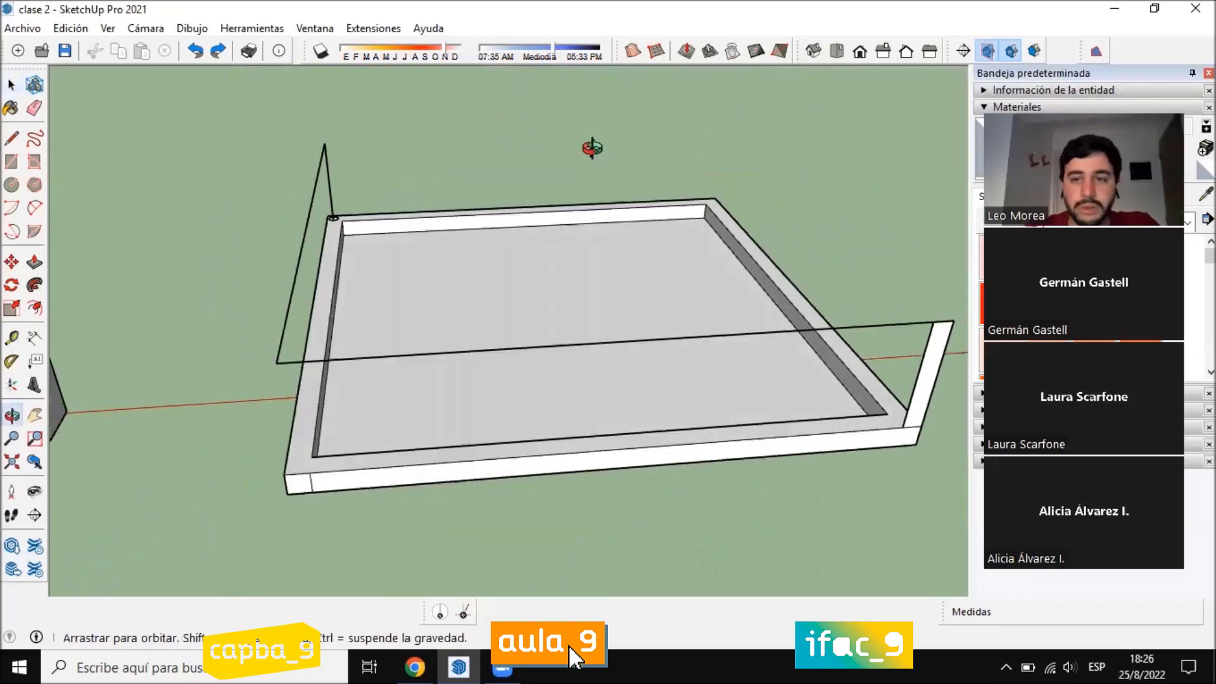
{"action": "scroll", "coordinate": [954, 318], "scroll_direction": "up", "scroll_amount": 2}
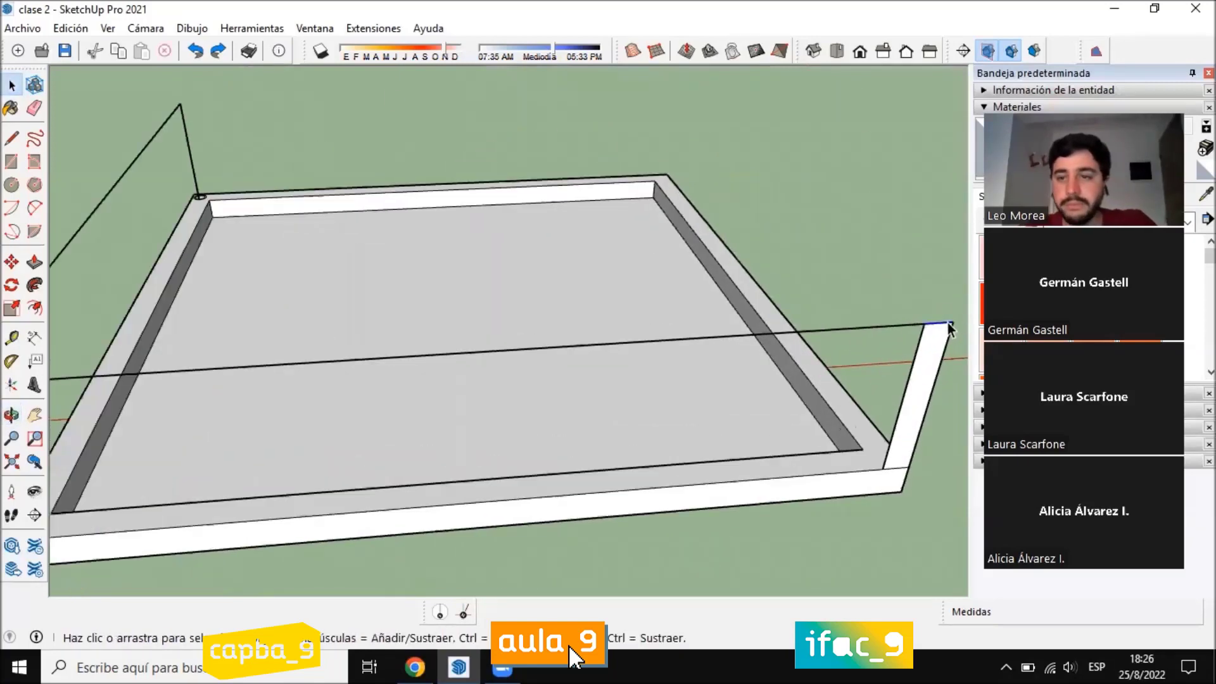
{"action": "scroll", "coordinate": [414, 342], "scroll_direction": "down", "scroll_amount": 5}
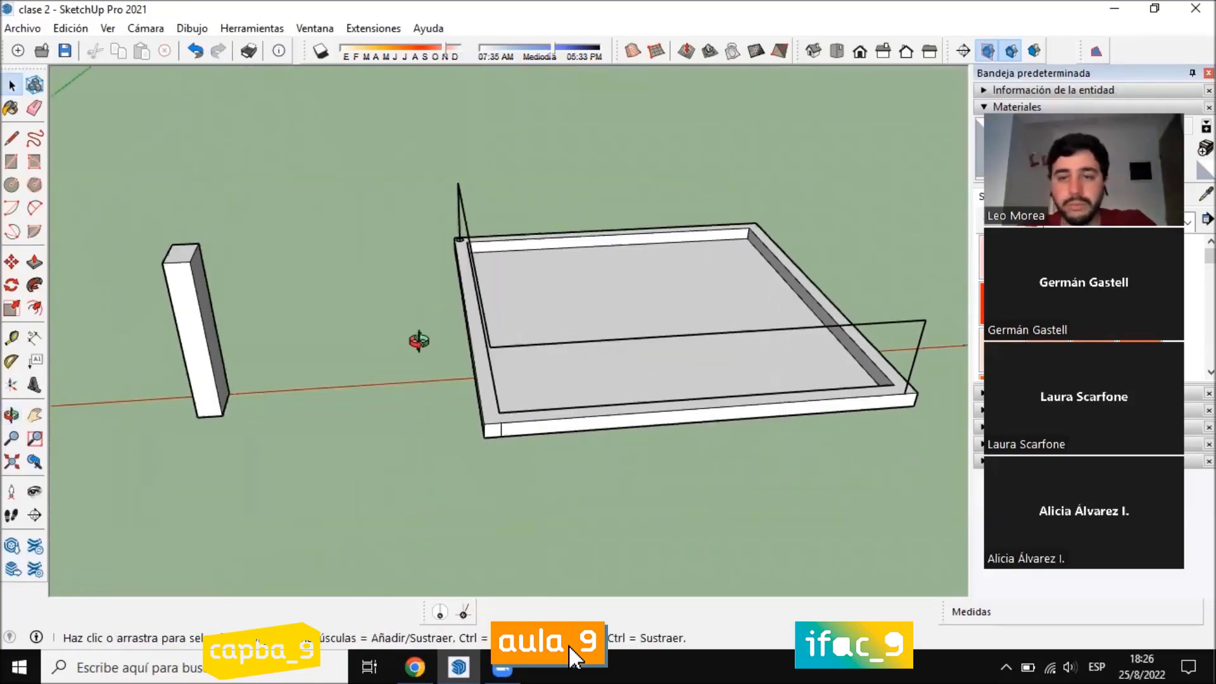
Delete the ring's outer circle and offset the remaining circle inward about 0.06 m to form a new ring
{"action": "scroll", "coordinate": [420, 233], "scroll_direction": "up", "scroll_amount": 6}
{"action": "scroll", "coordinate": [556, 481], "scroll_direction": "up", "scroll_amount": 6}
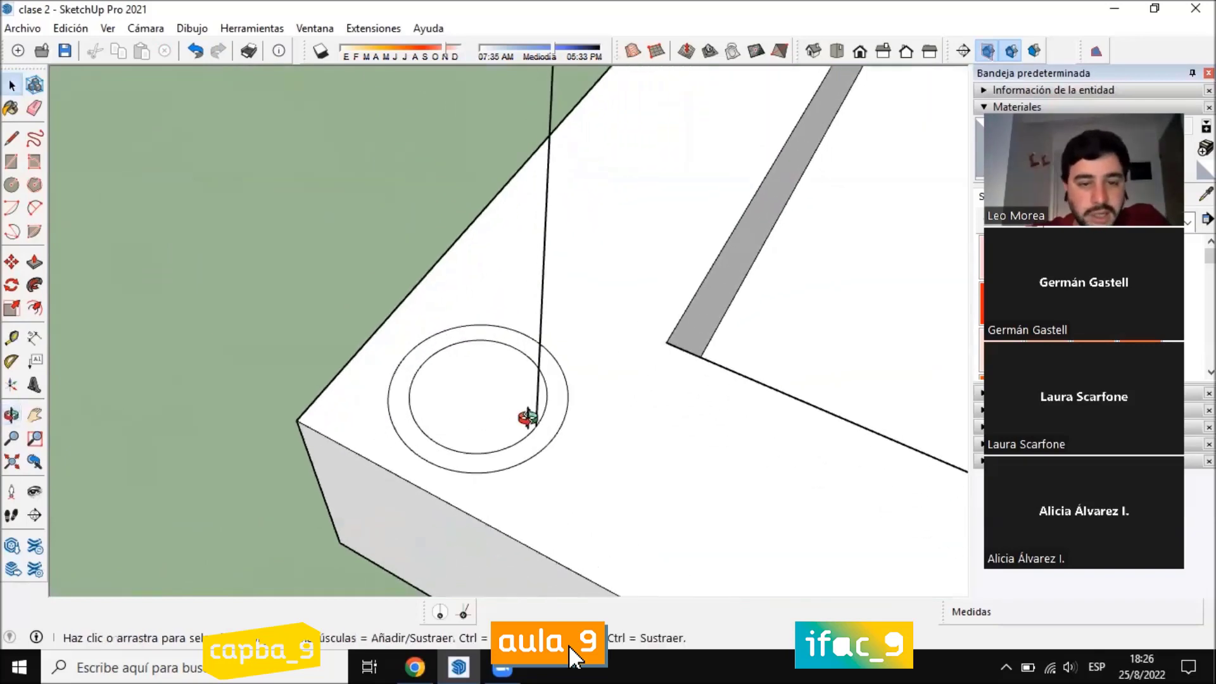
{"action": "left_click", "coordinate": [556, 444]}
{"action": "key", "text": "Delete"}
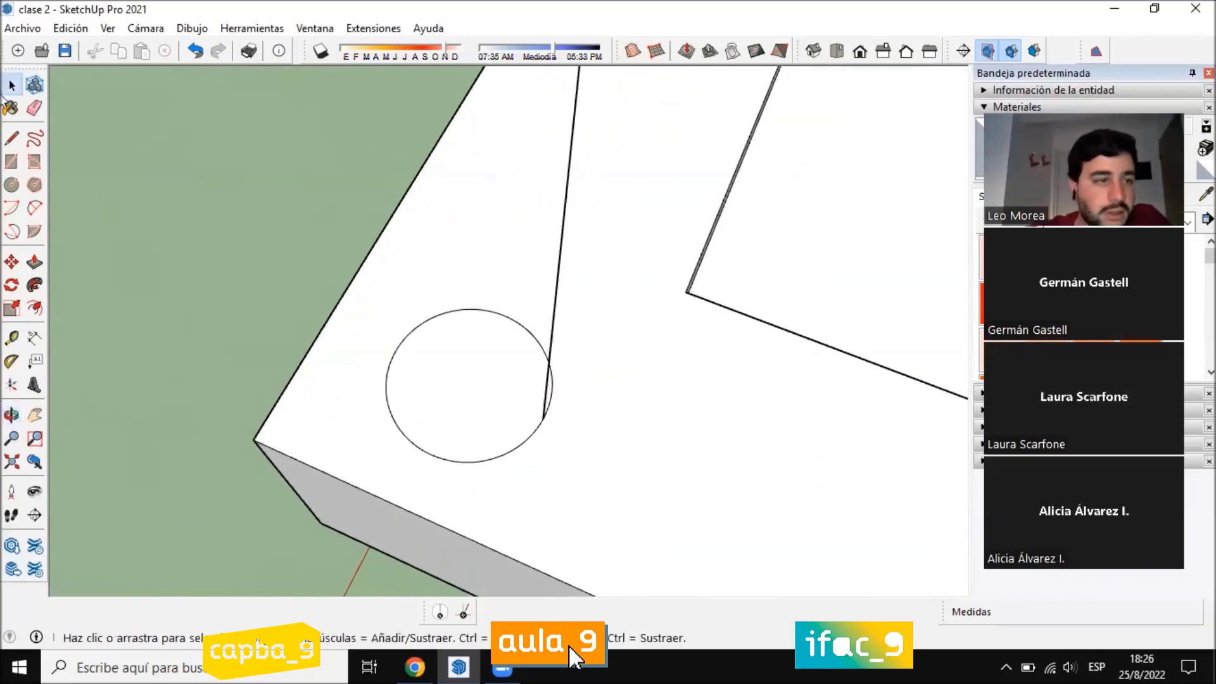
{"action": "left_click", "coordinate": [34, 308]}
{"action": "left_click", "coordinate": [507, 327]}
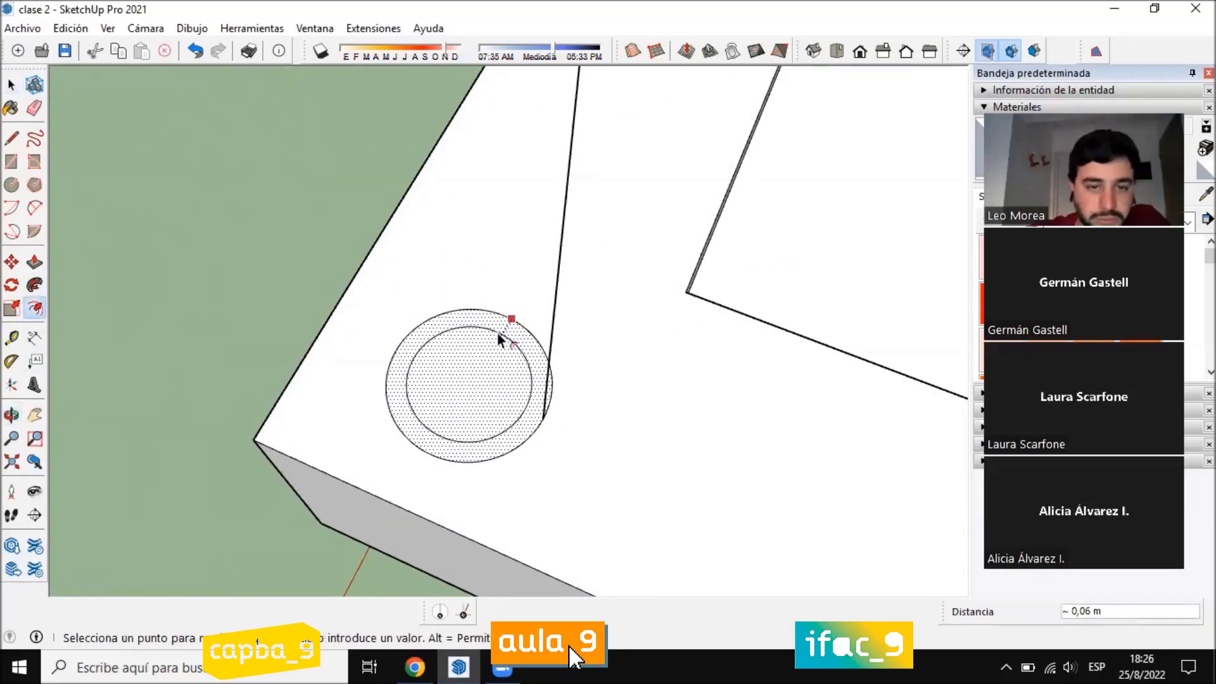
{"action": "left_click", "coordinate": [498, 335]}
Sweep the new ring with Follow Me up the vertical line and partway along the path's second horizontal segment
{"action": "left_click", "coordinate": [34, 285]}
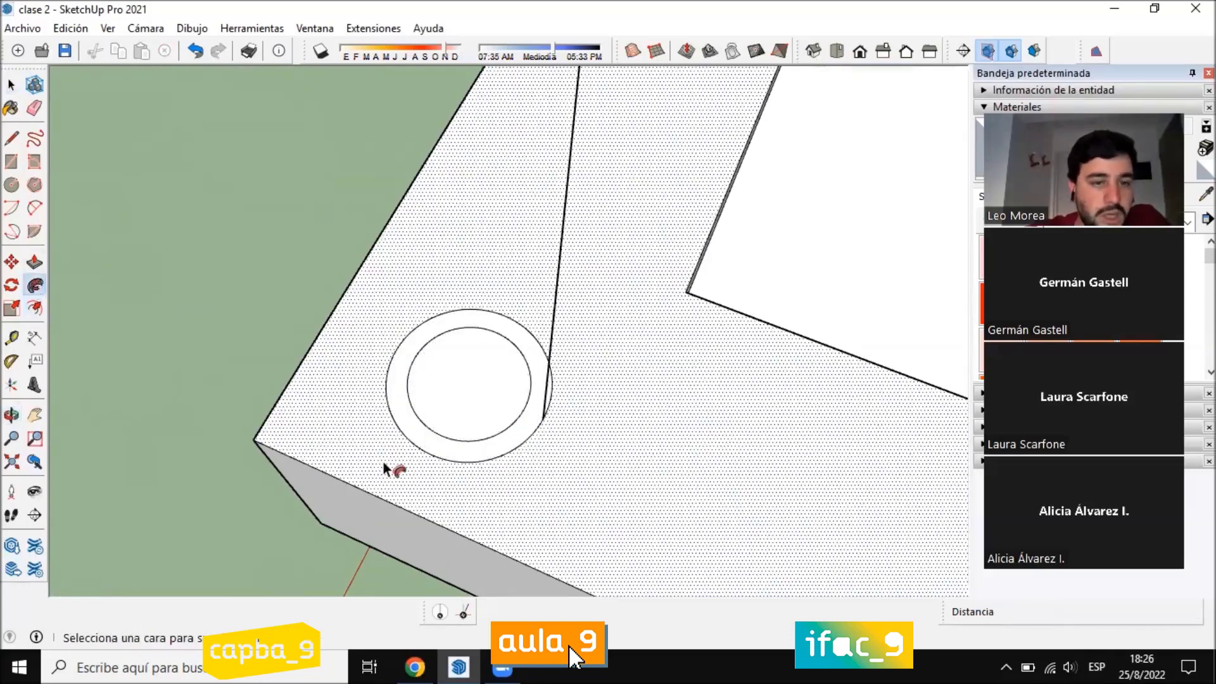
{"action": "left_click", "coordinate": [528, 418]}
{"action": "scroll", "coordinate": [516, 414], "scroll_direction": "down", "scroll_amount": 3}
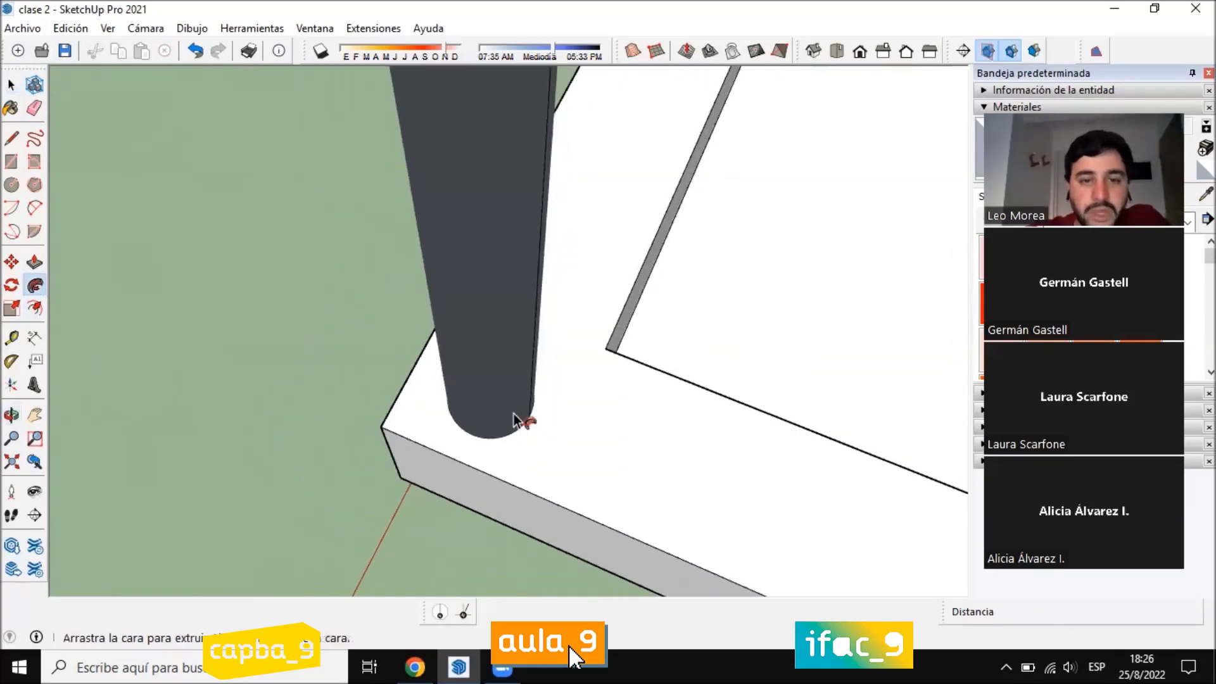
{"action": "scroll", "coordinate": [514, 419], "scroll_direction": "down", "scroll_amount": 4}
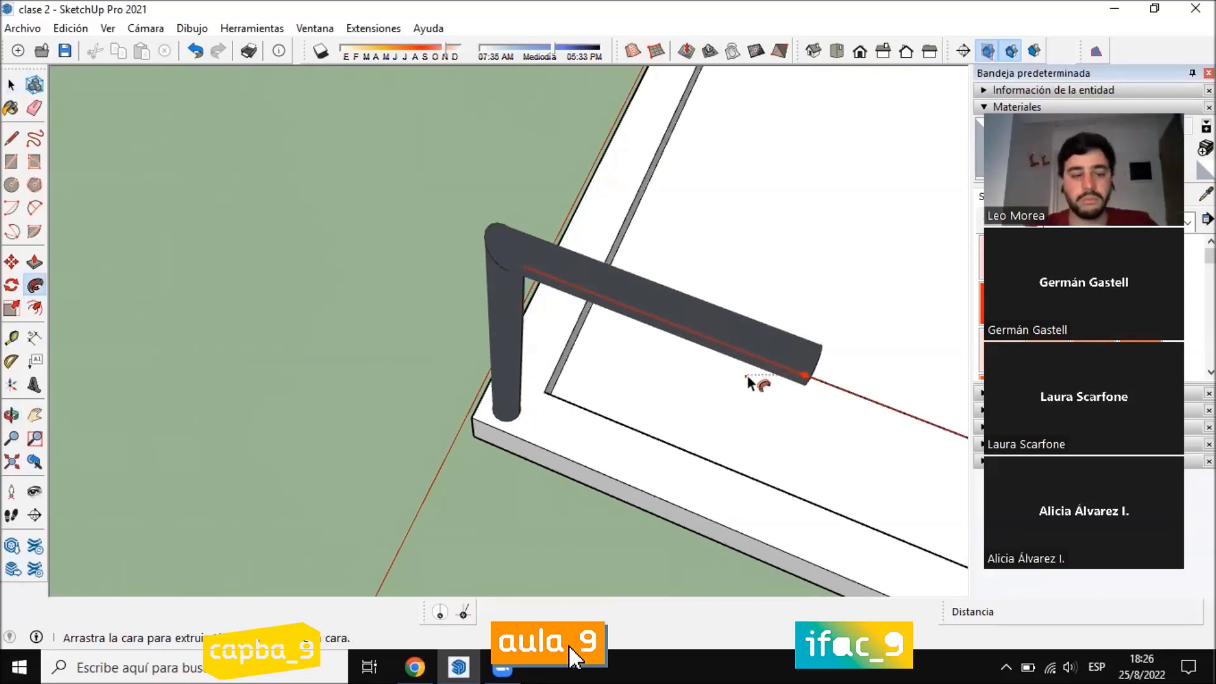
{"action": "middle_click_drag", "start_coordinate": [747, 376], "coordinate": [152, 158]}
{"action": "scroll", "coordinate": [496, 264], "scroll_direction": "down", "scroll_amount": 2}
{"action": "scroll", "coordinate": [354, 273], "scroll_direction": "down", "scroll_amount": 1}
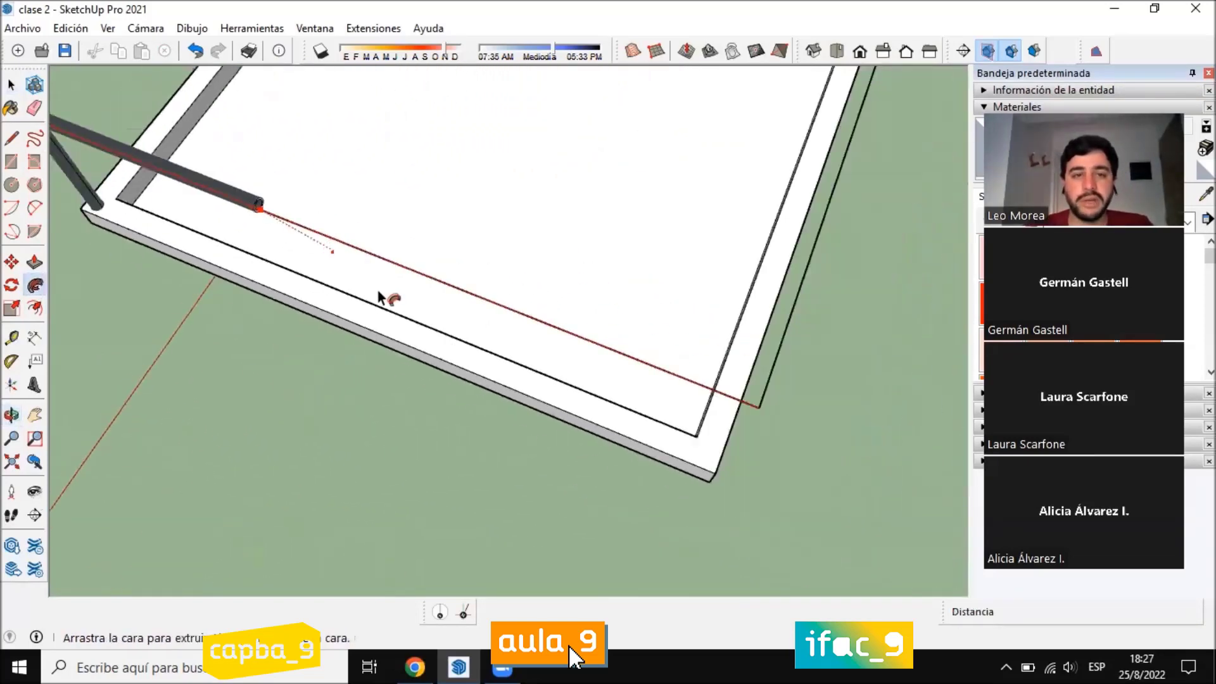
{"action": "mouse_move", "coordinate": [379, 297]}
{"action": "middle_mouse_down"}
{"action": "mouse_move", "coordinate": [515, 318]}
{"action": "mouse_move", "coordinate": [678, 271]}
{"action": "mouse_move", "coordinate": [680, 202]}
{"action": "middle_mouse_up"}
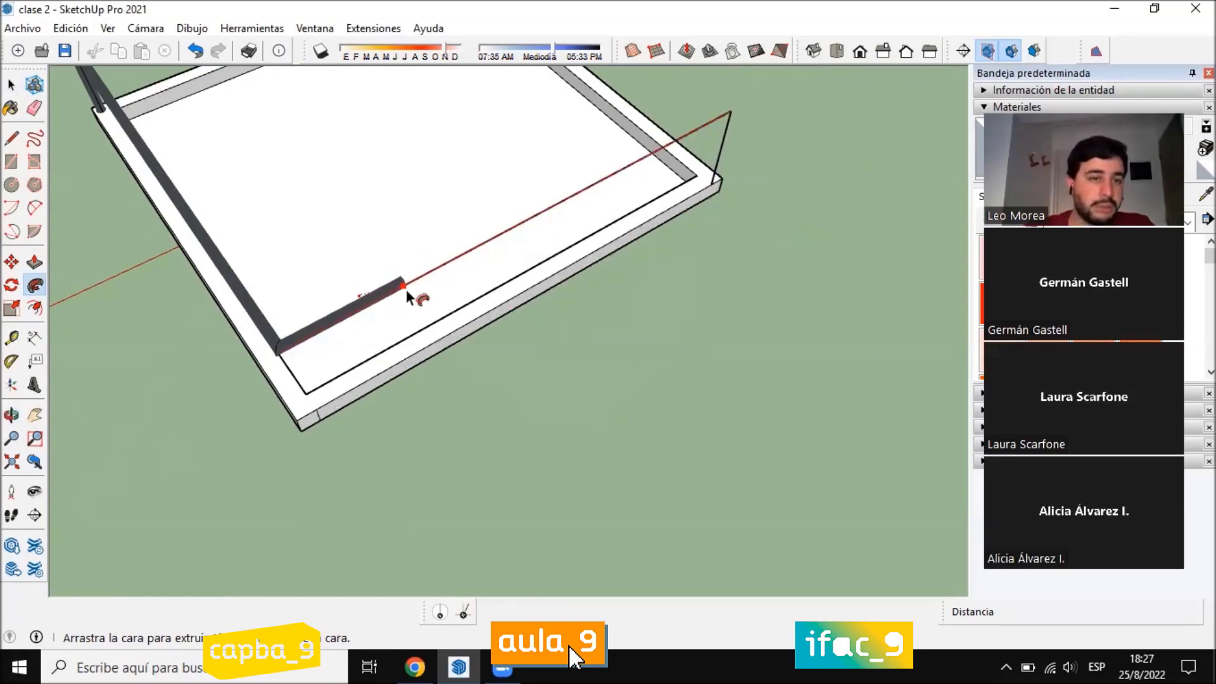
{"action": "left_click", "coordinate": [479, 246]}
Examine the partially swept tube, its open end and the base of its vertical support from several angles
{"action": "mouse_move", "coordinate": [500, 274]}
{"action": "middle_mouse_down"}
{"action": "mouse_move", "coordinate": [689, 274]}
{"action": "mouse_move", "coordinate": [442, 294]}
{"action": "mouse_move", "coordinate": [435, 285]}
{"action": "mouse_move", "coordinate": [573, 257]}
{"action": "mouse_move", "coordinate": [531, 269]}
{"action": "mouse_move", "coordinate": [563, 304]}
{"action": "middle_mouse_up"}
{"action": "scroll", "coordinate": [572, 258], "scroll_direction": "up", "scroll_amount": 5}
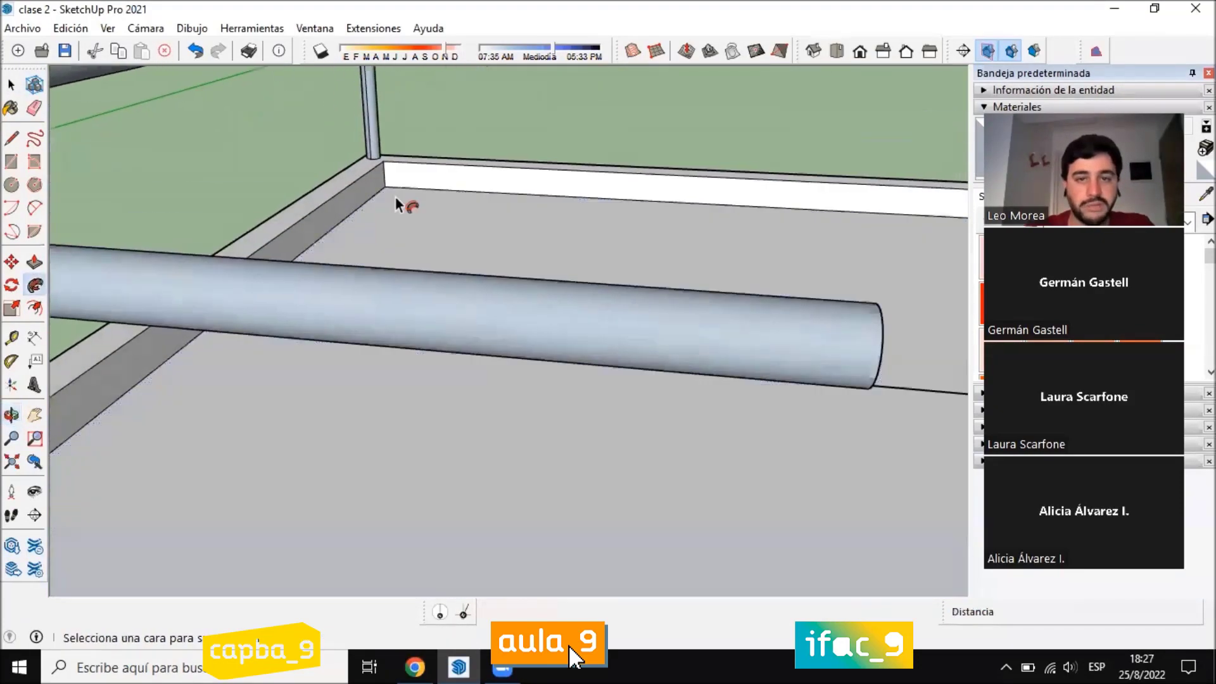
{"action": "scroll", "coordinate": [395, 198], "scroll_direction": "down", "scroll_amount": 10}
{"action": "mouse_move", "coordinate": [502, 199]}
{"action": "middle_mouse_down"}
{"action": "mouse_move", "coordinate": [727, 279]}
{"action": "mouse_move", "coordinate": [605, 73]}
{"action": "middle_mouse_up"}
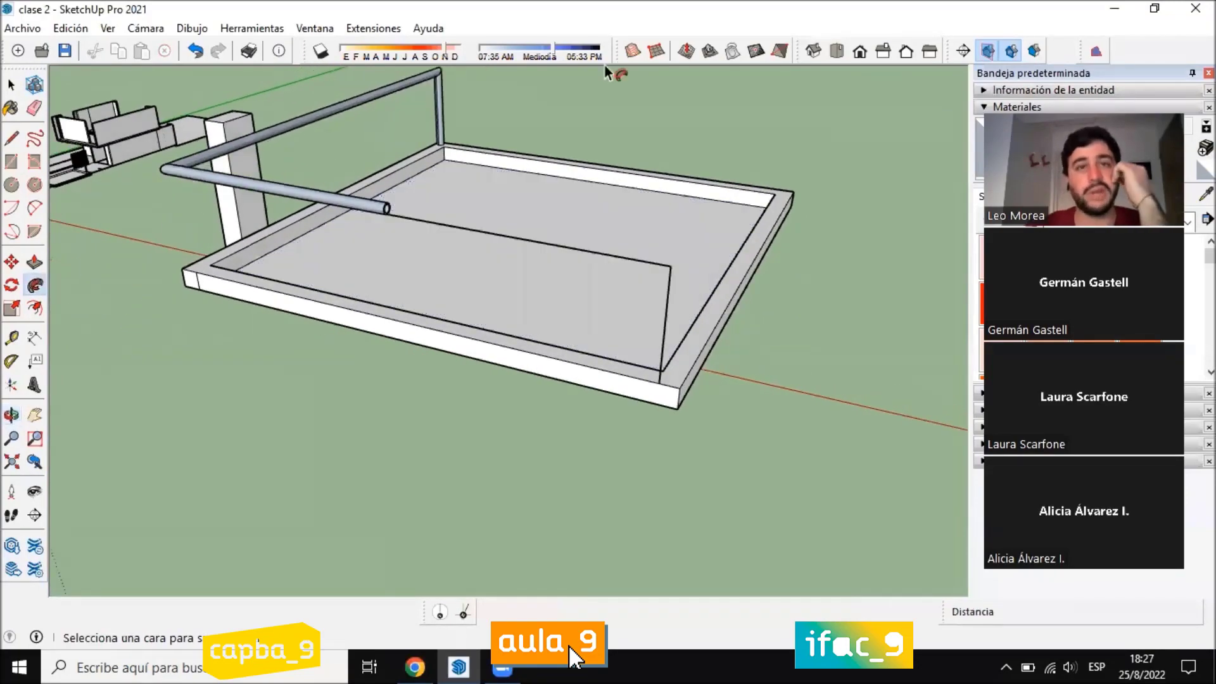
{"action": "middle_click_drag", "start_coordinate": [459, 315], "coordinate": [643, 328]}
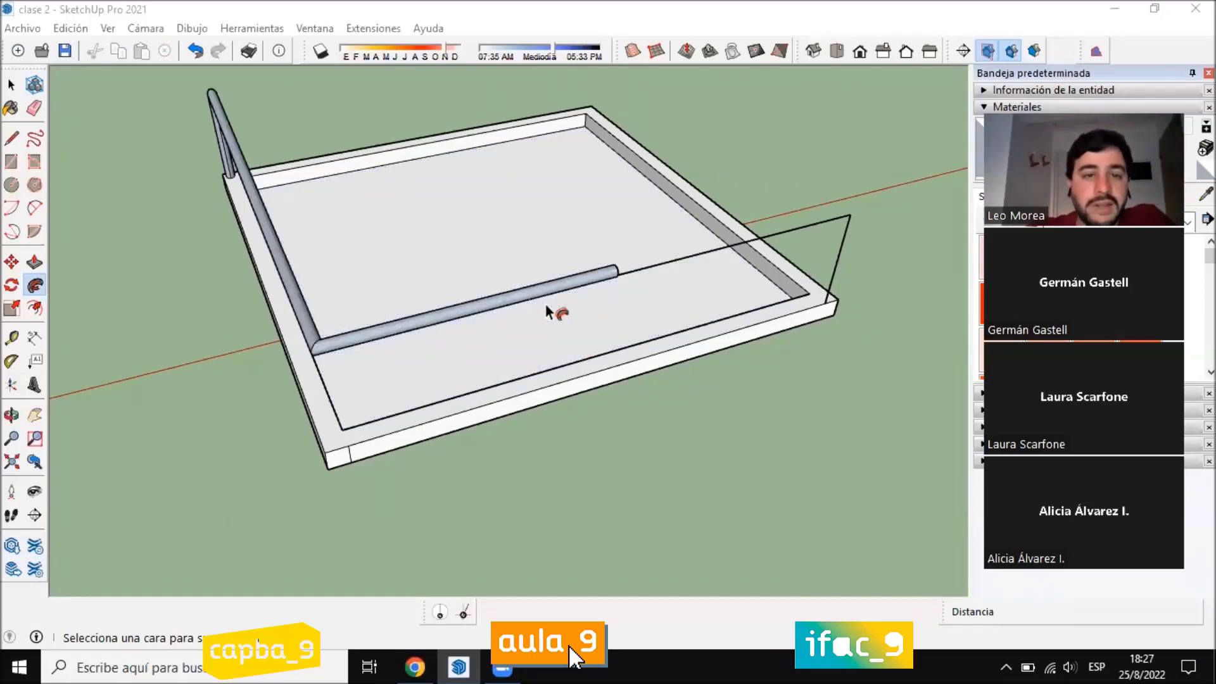
{"action": "scroll", "coordinate": [545, 304], "scroll_direction": "down", "scroll_amount": 3}
{"action": "middle_click_drag", "start_coordinate": [457, 348], "coordinate": [543, 355]}
{"action": "scroll", "coordinate": [373, 247], "scroll_direction": "up", "scroll_amount": 7}
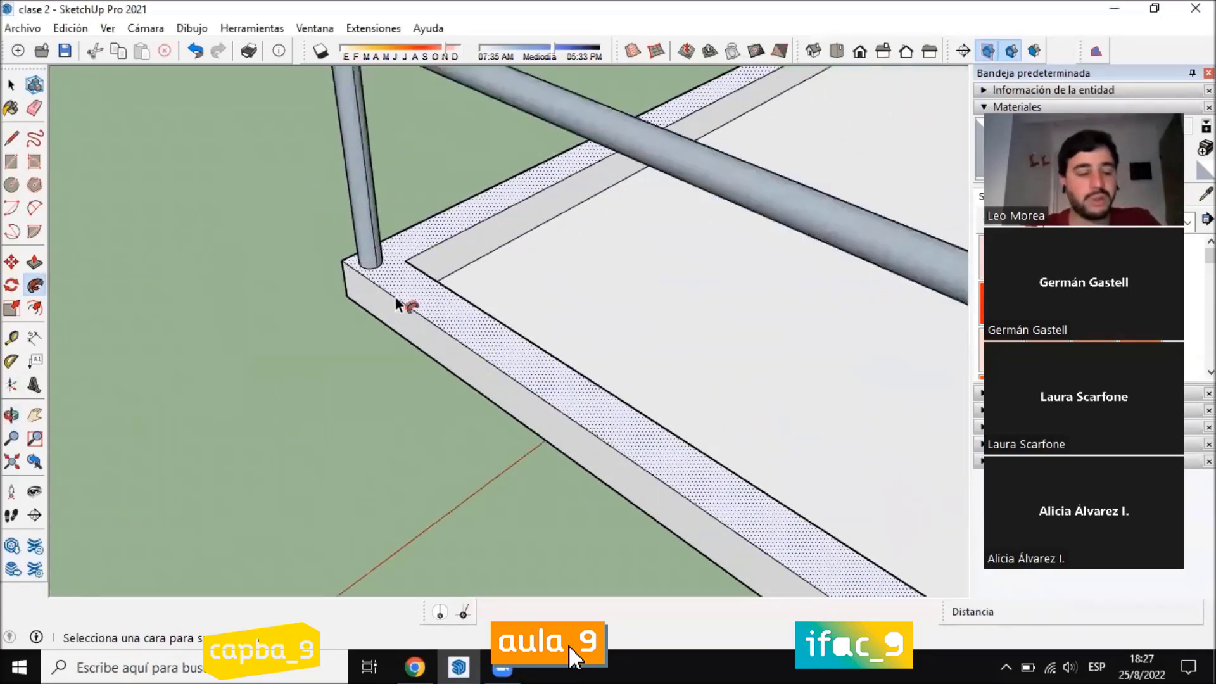
Undo the partial sweep, copy the vertical path line to a spot just outside the ring, and erase the original line
{"action": "key", "text": "ctrl+z"}
{"action": "scroll", "coordinate": [522, 378], "scroll_direction": "up", "scroll_amount": 5}
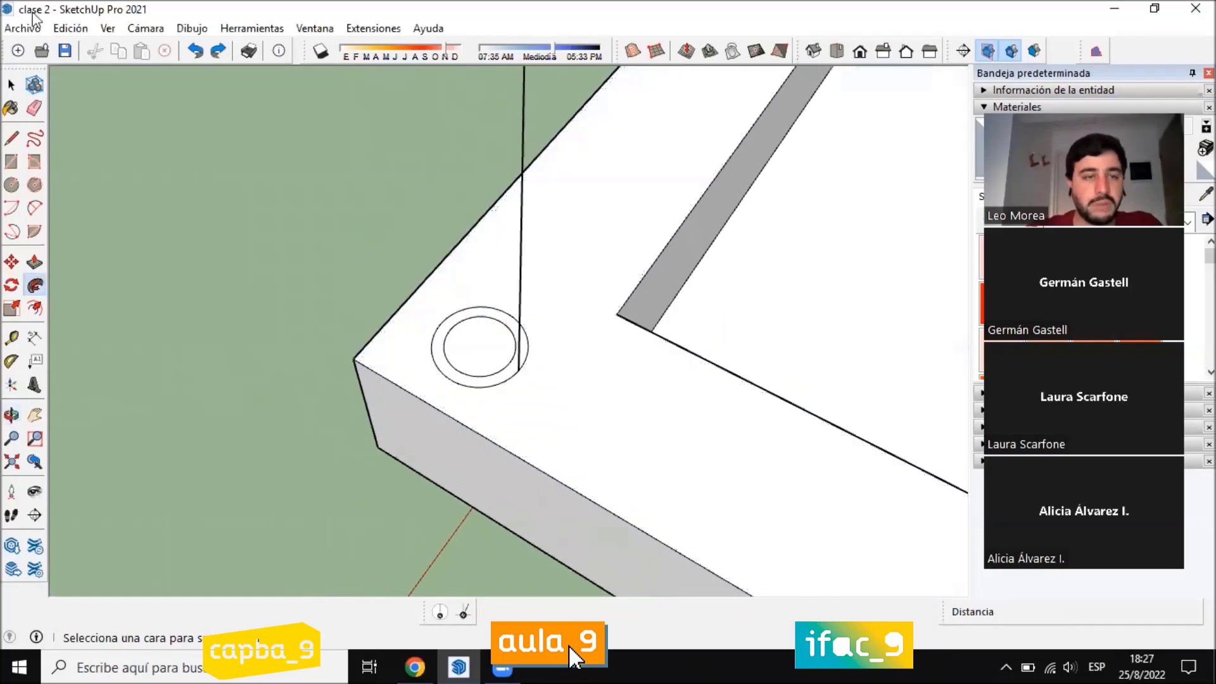
{"action": "left_click", "coordinate": [11, 84]}
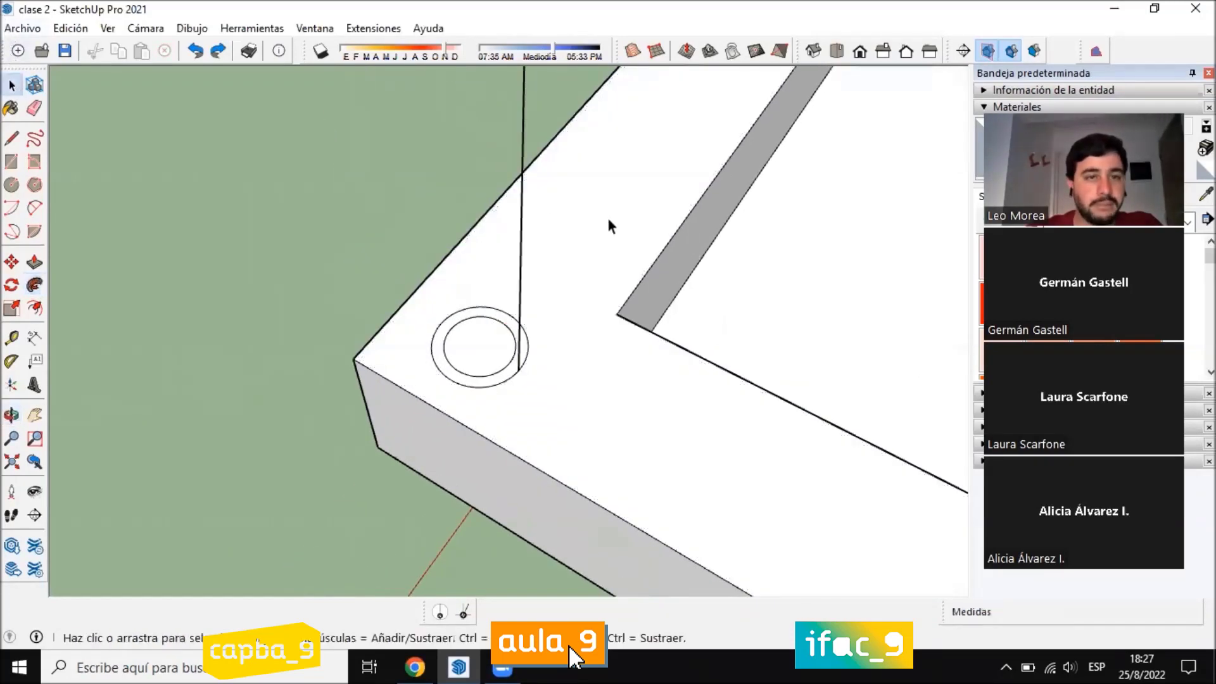
{"action": "left_click", "coordinate": [521, 209]}
{"action": "key", "text": "m"}
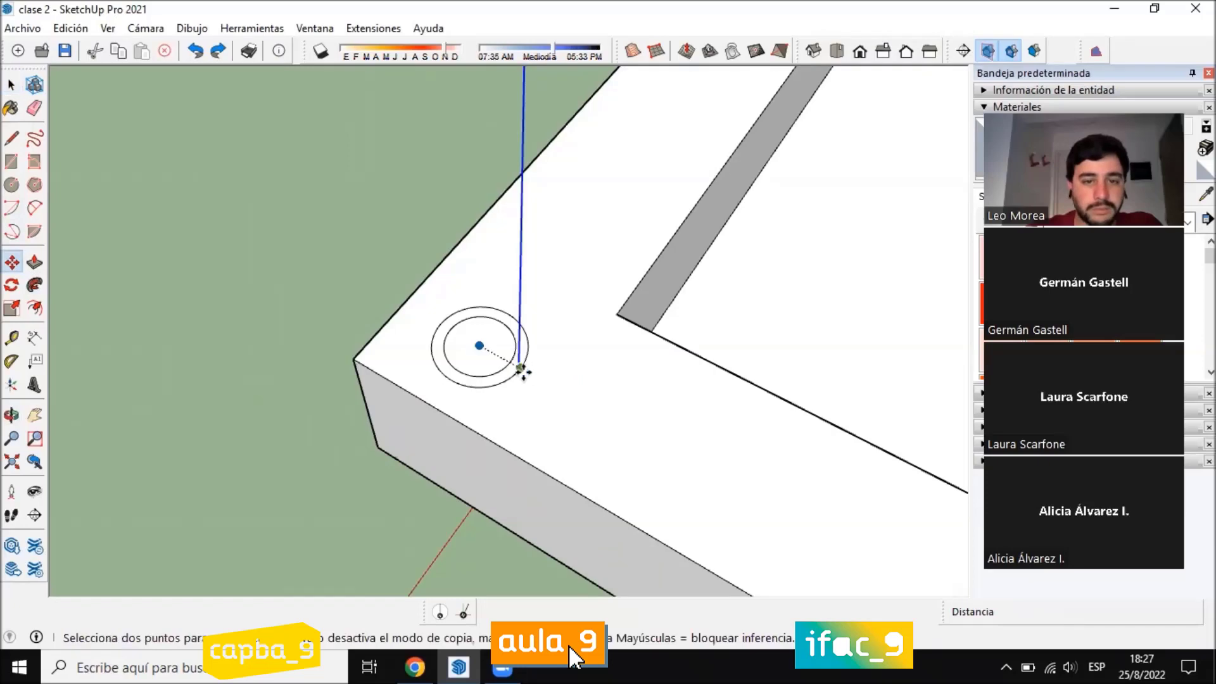
{"action": "left_click", "coordinate": [521, 369]}
{"action": "key", "text": "ctrl"}
{"action": "left_click", "coordinate": [577, 407]}
{"action": "key", "text": "e"}
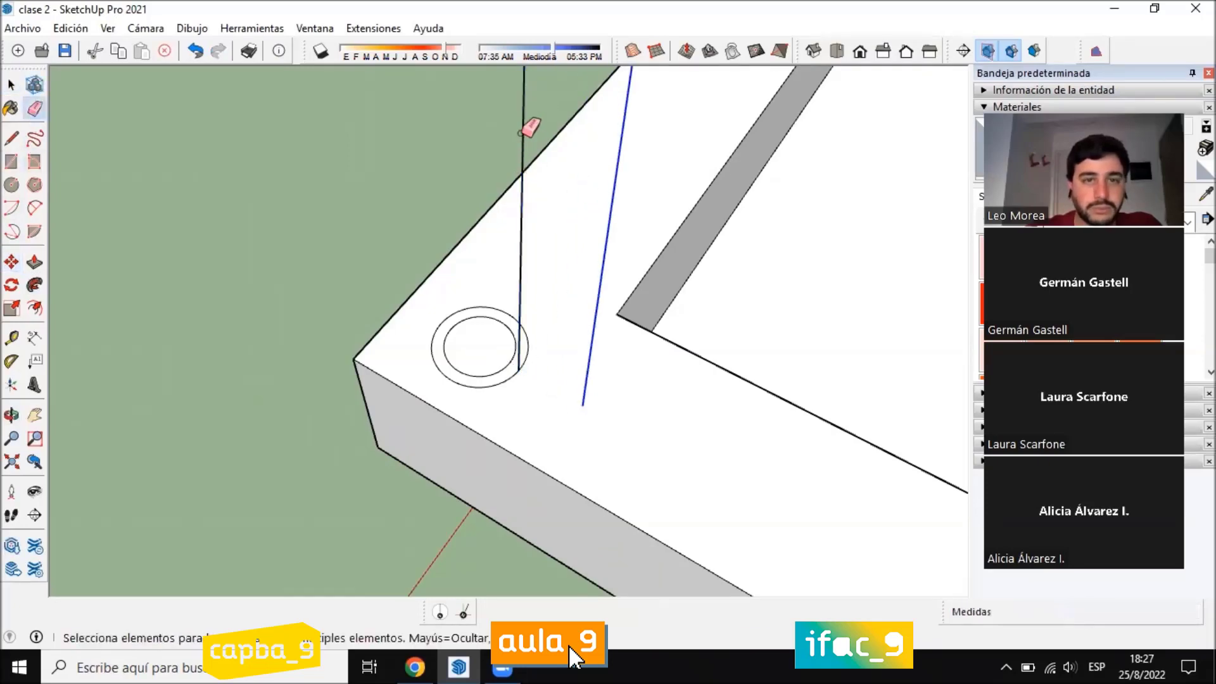
{"action": "left_click", "coordinate": [522, 132]}
{"action": "key", "text": "space"}
Try sweeping the ring with Follow Me along the path detached from it, and undo the sweep and the line's relocation
{"action": "left_click", "coordinate": [35, 285]}
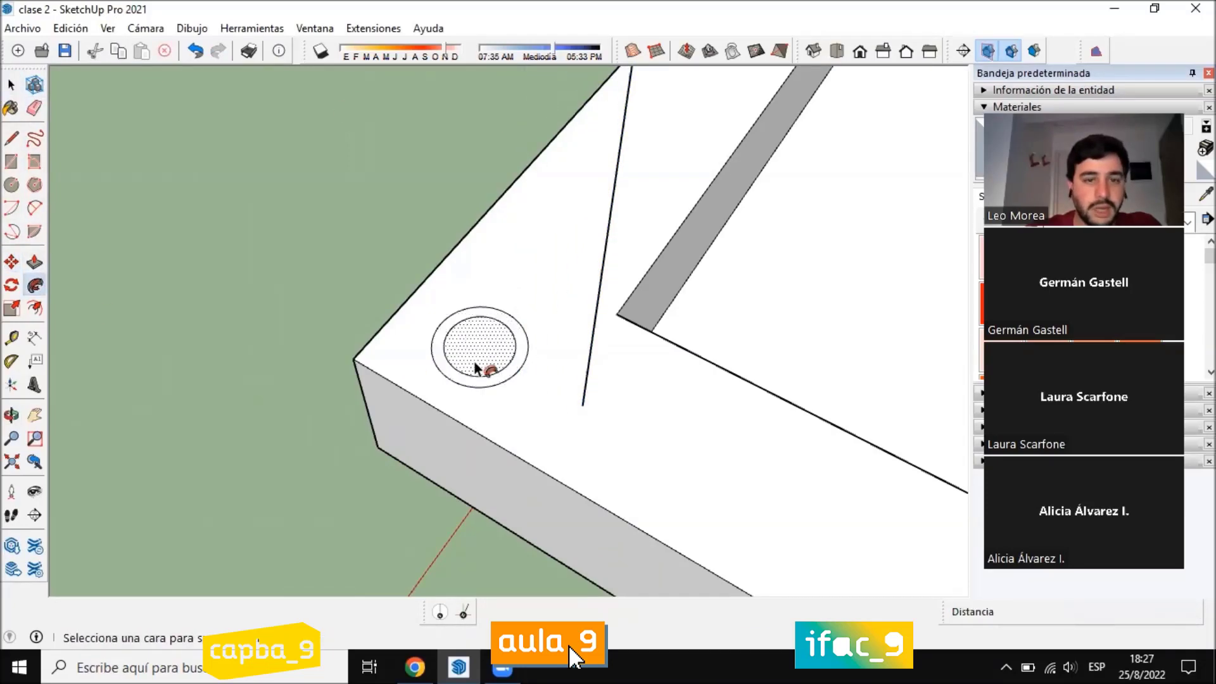
{"action": "left_click", "coordinate": [518, 348]}
{"action": "scroll", "coordinate": [483, 288], "scroll_direction": "down", "scroll_amount": 3}
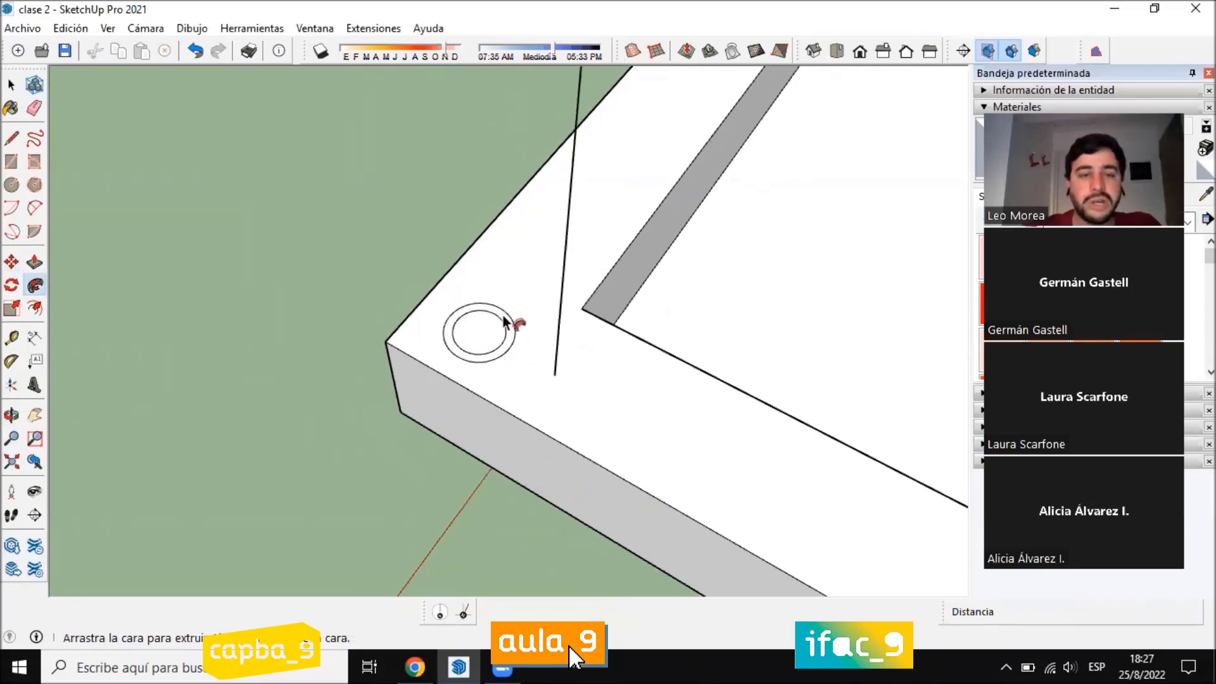
{"action": "scroll", "coordinate": [517, 336], "scroll_direction": "up", "scroll_amount": 2}
{"action": "scroll", "coordinate": [521, 231], "scroll_direction": "down", "scroll_amount": 2}
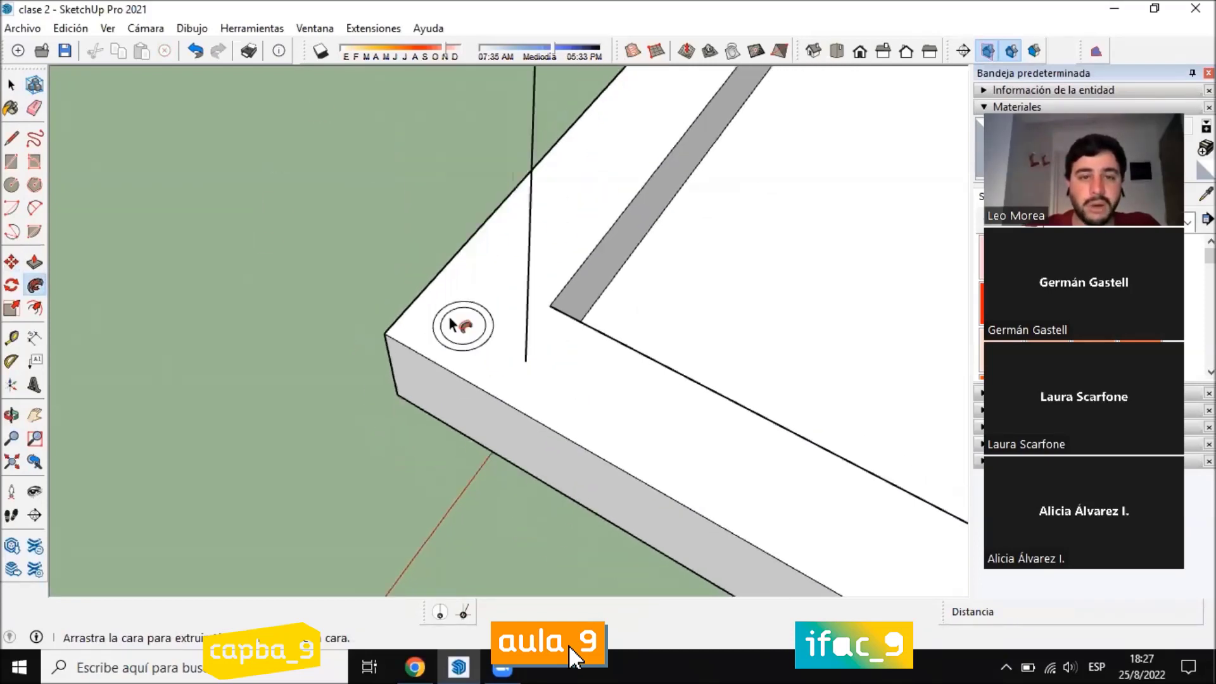
{"action": "scroll", "coordinate": [538, 222], "scroll_direction": "up", "scroll_amount": 1}
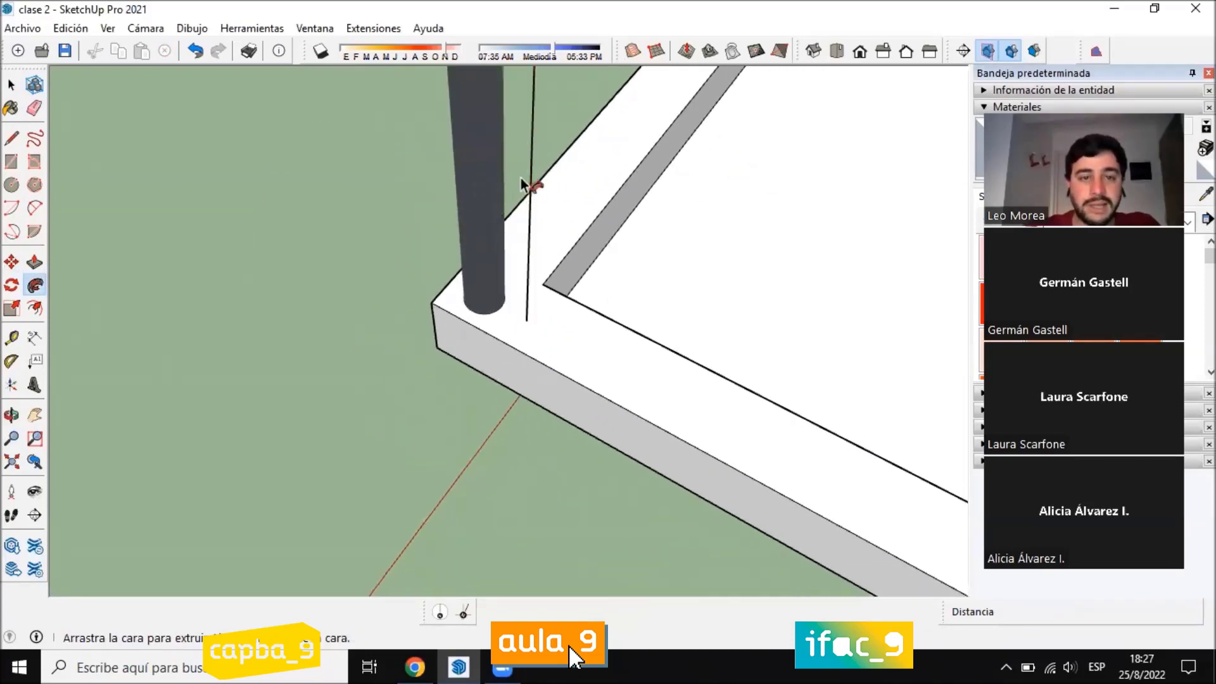
{"action": "middle_click_drag", "start_coordinate": [521, 178], "coordinate": [515, 362], "text": "shift"}
{"action": "scroll", "coordinate": [517, 326], "scroll_direction": "down", "scroll_amount": 2}
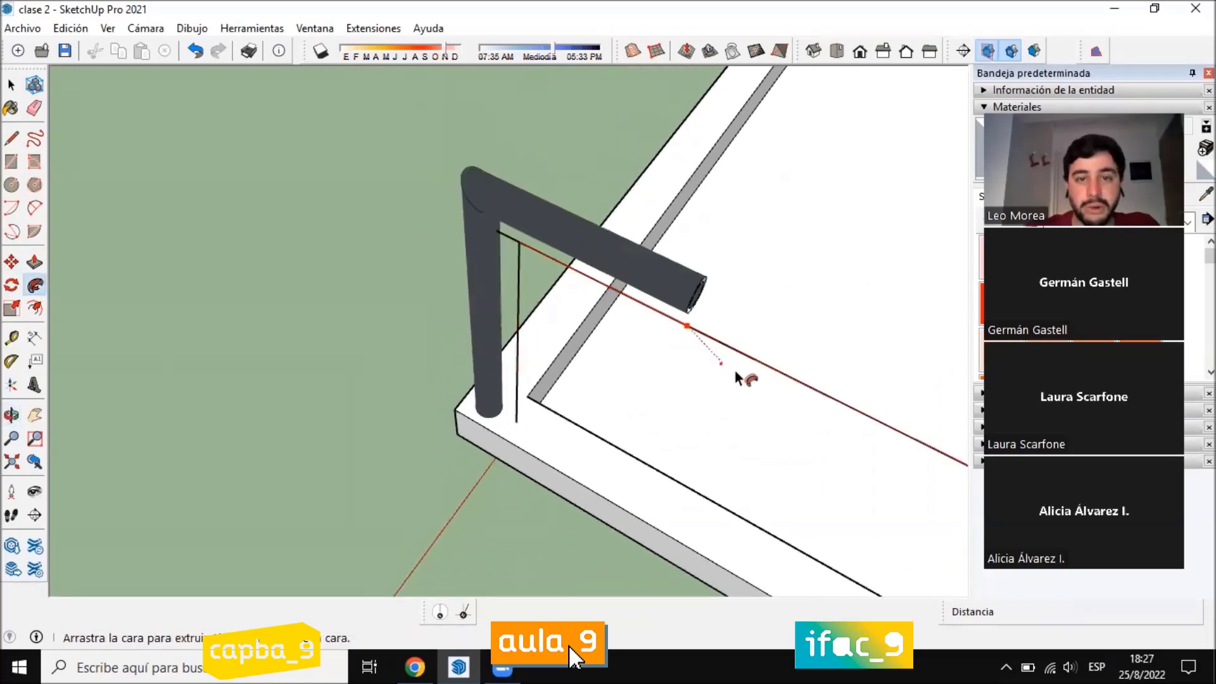
{"action": "middle_click_drag", "start_coordinate": [738, 374], "coordinate": [734, 275]}
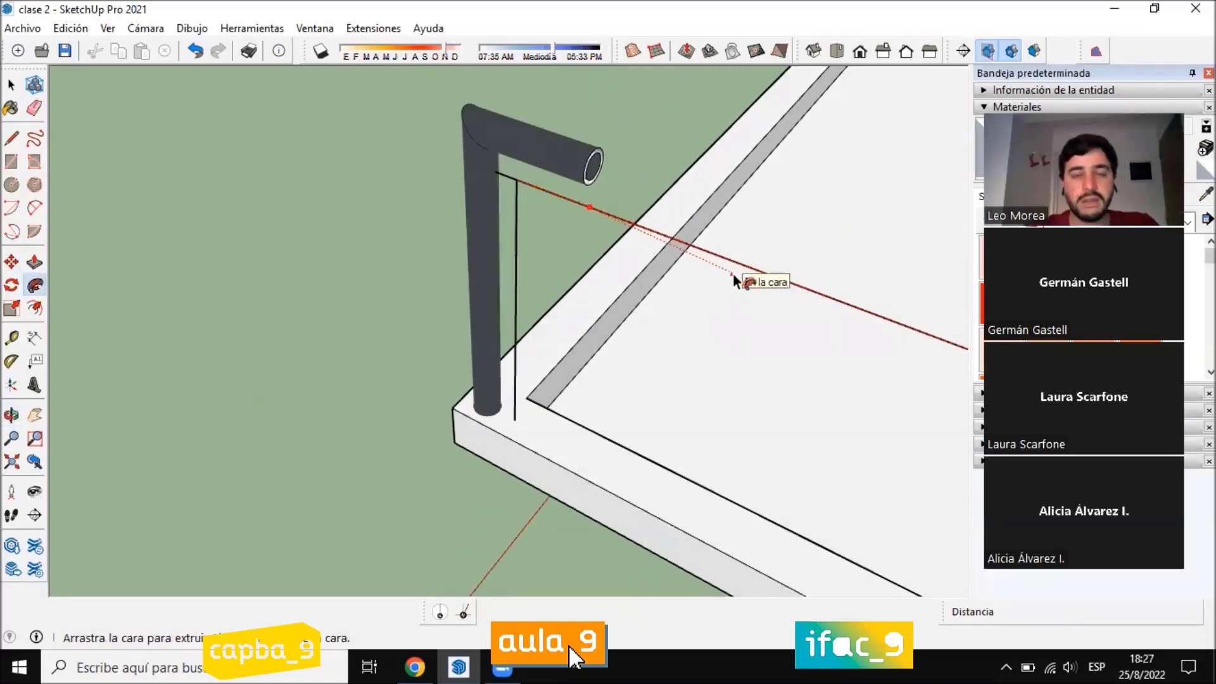
{"action": "key", "text": "ctrl+z"}
{"action": "key", "text": "ctrl+z"}
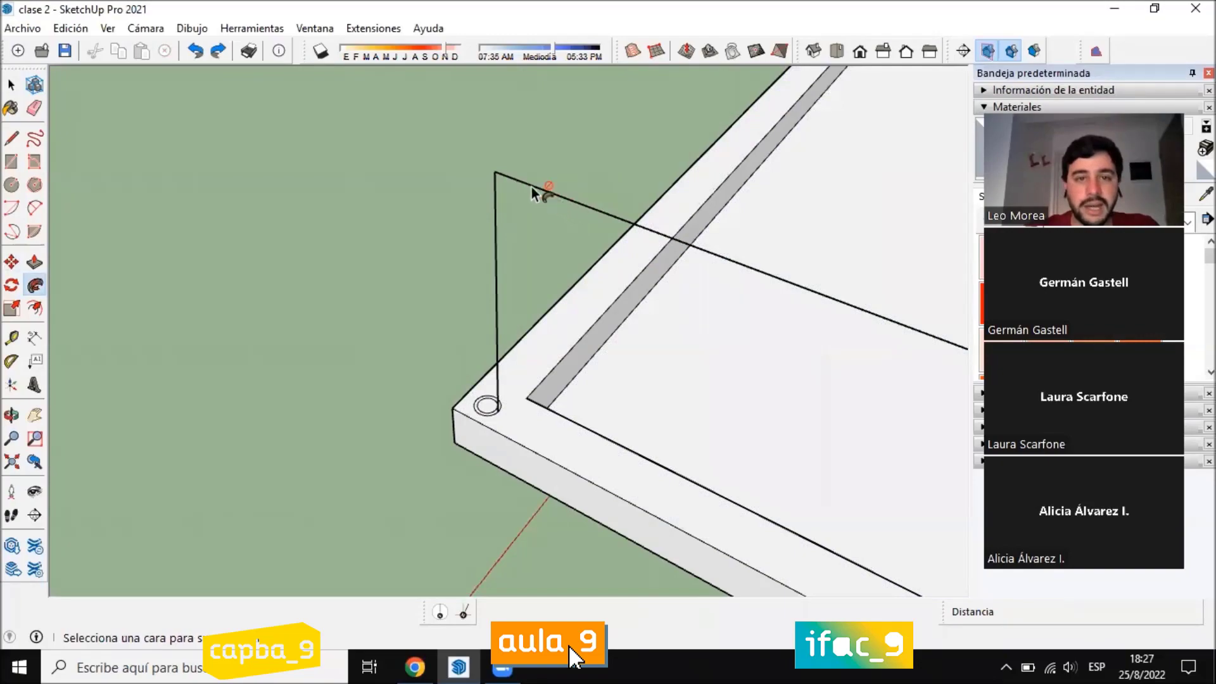
Sweep the ring with Follow Me along the entire line path, down to the base of the far vertical line
{"action": "scroll", "coordinate": [496, 360], "scroll_direction": "up", "scroll_amount": 4}
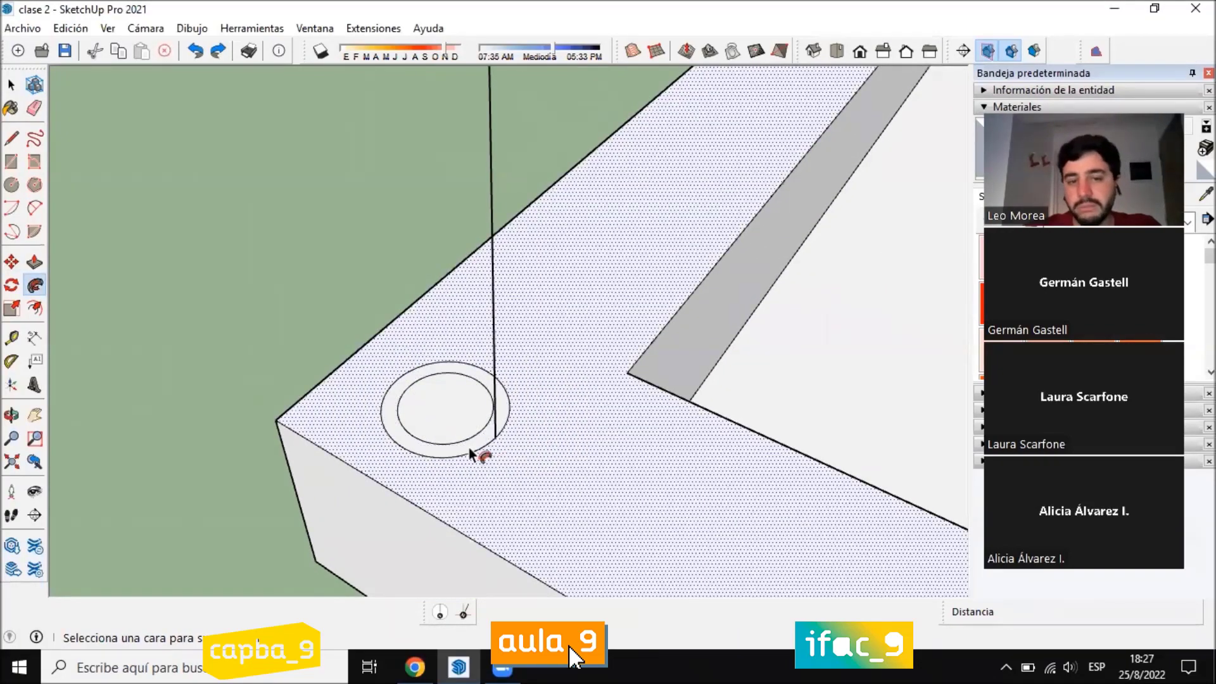
{"action": "scroll", "coordinate": [469, 448], "scroll_direction": "up", "scroll_amount": 2}
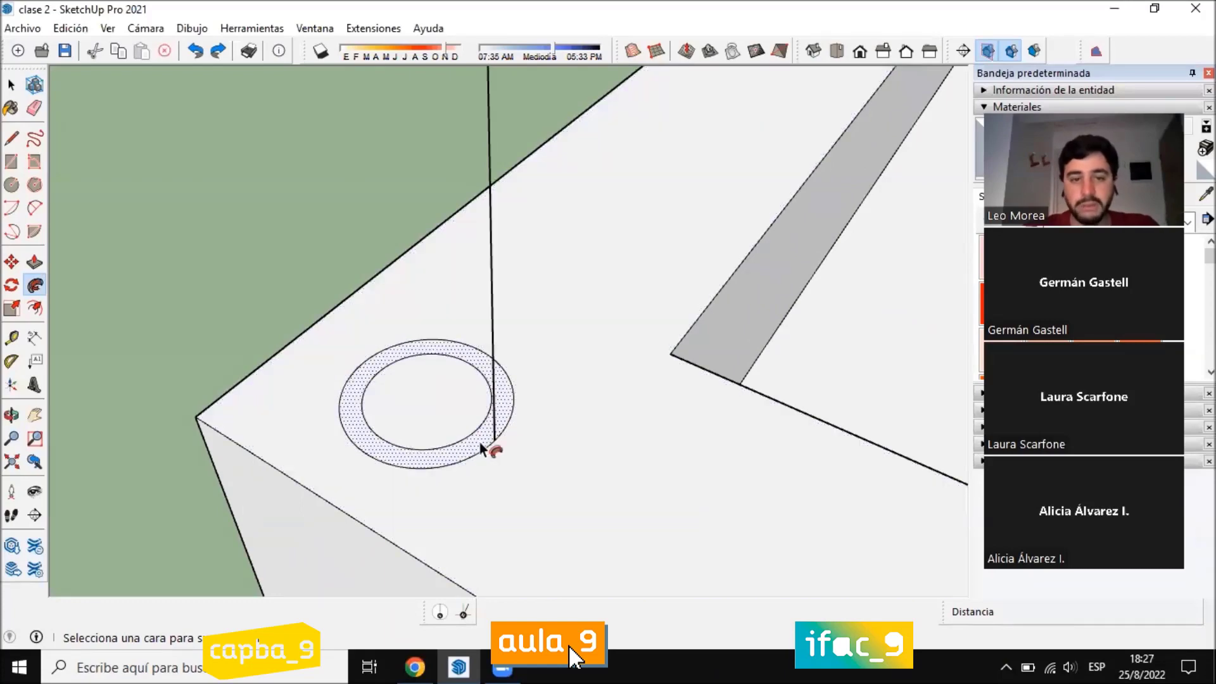
{"action": "left_click", "coordinate": [480, 444]}
{"action": "scroll", "coordinate": [502, 412], "scroll_direction": "down", "scroll_amount": 8}
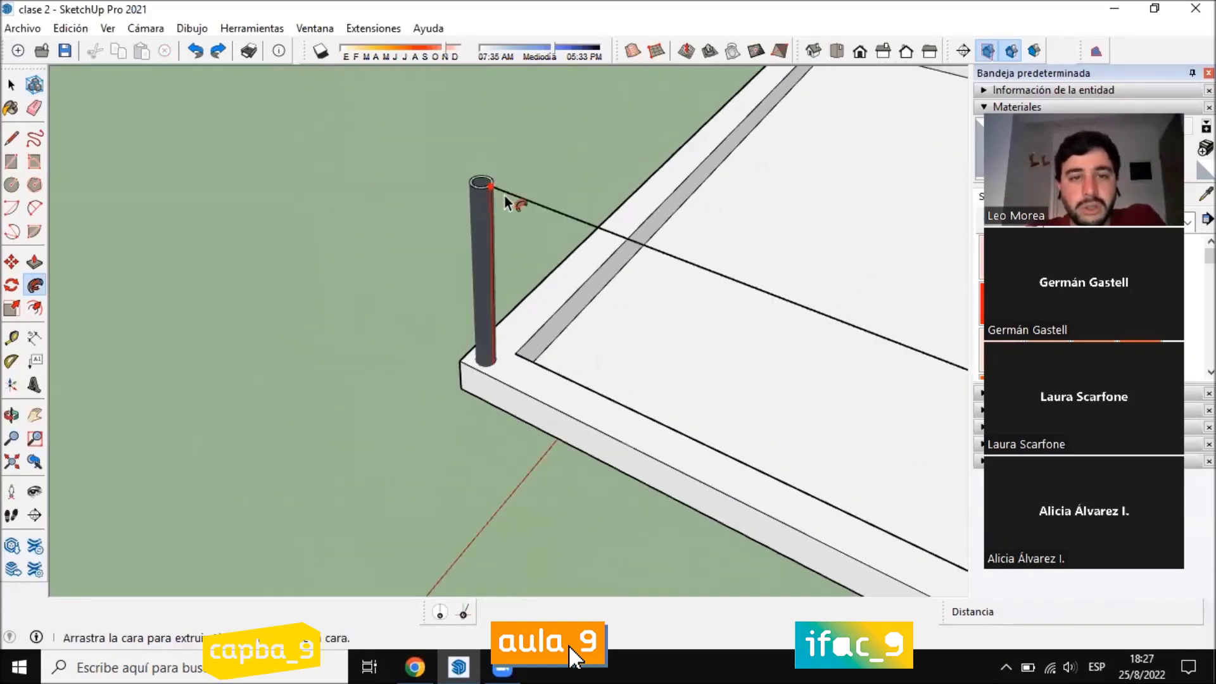
{"action": "scroll", "coordinate": [493, 222], "scroll_direction": "down", "scroll_amount": 5}
{"action": "middle_click_drag", "start_coordinate": [493, 222], "coordinate": [651, 211]}
{"action": "scroll", "coordinate": [687, 211], "scroll_direction": "up", "scroll_amount": 6}
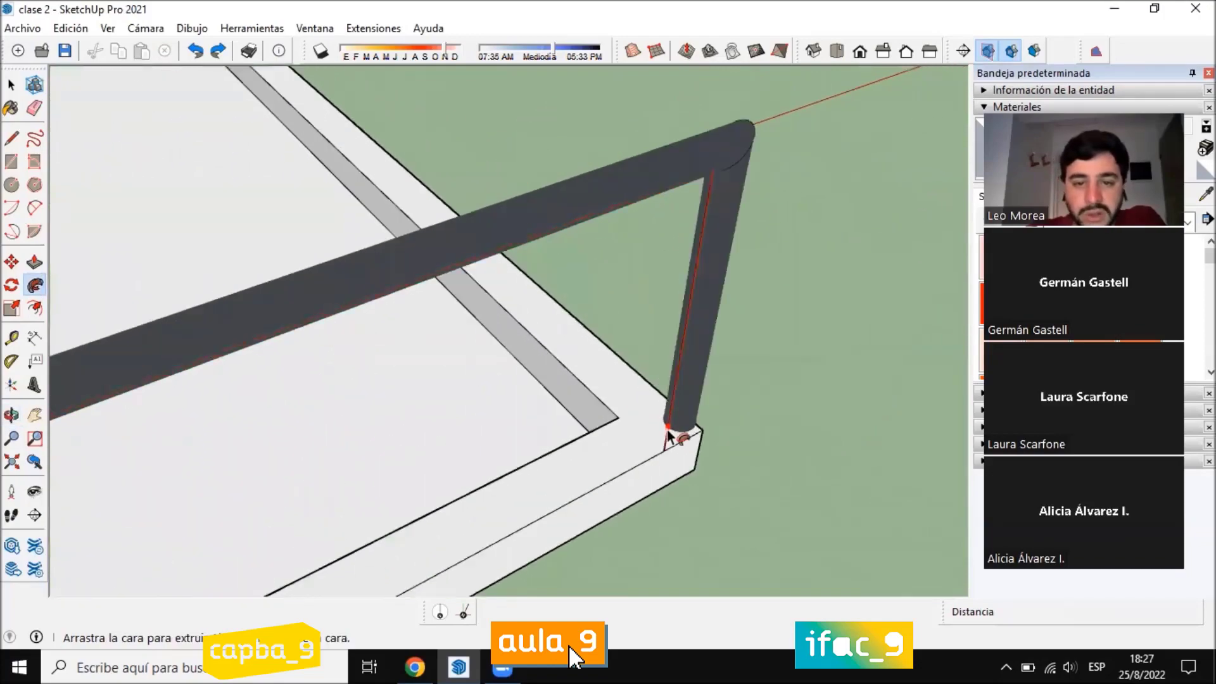
{"action": "left_click", "coordinate": [681, 437]}
Examine where the railing's vertical support meets the raised border at the corner
{"action": "scroll", "coordinate": [768, 352], "scroll_direction": "down", "scroll_amount": 8}
{"action": "middle_click_drag", "start_coordinate": [768, 352], "coordinate": [320, 418]}
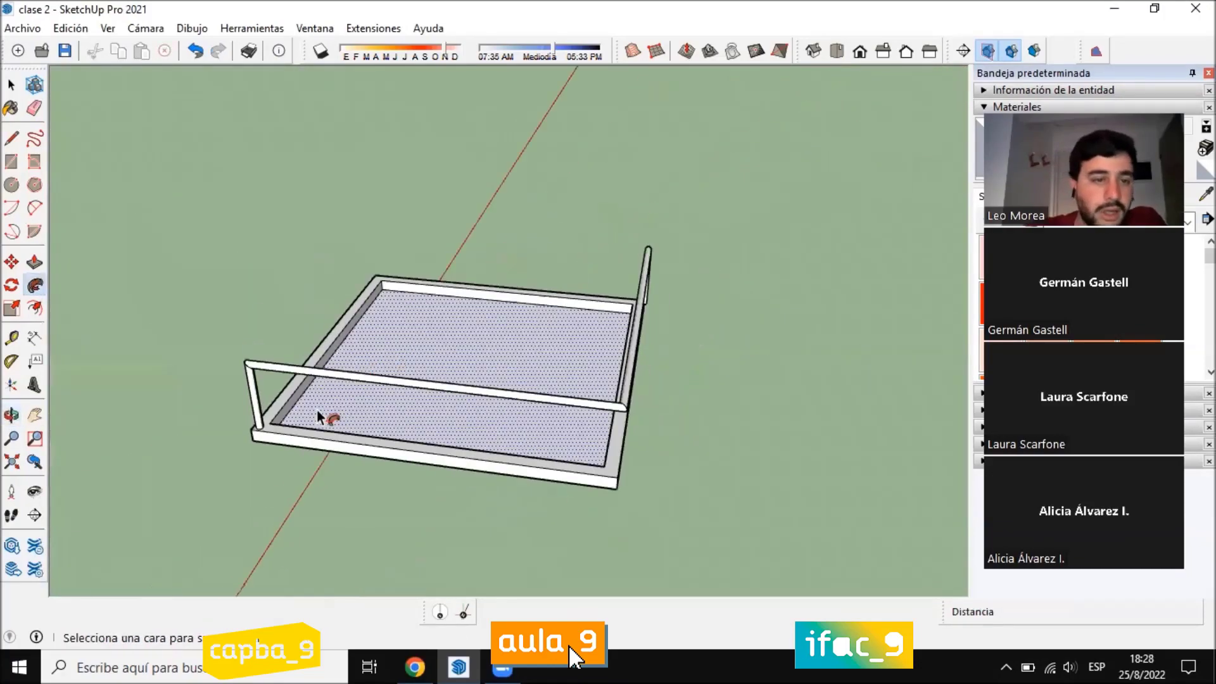
{"action": "scroll", "coordinate": [320, 418], "scroll_direction": "up", "scroll_amount": 10}
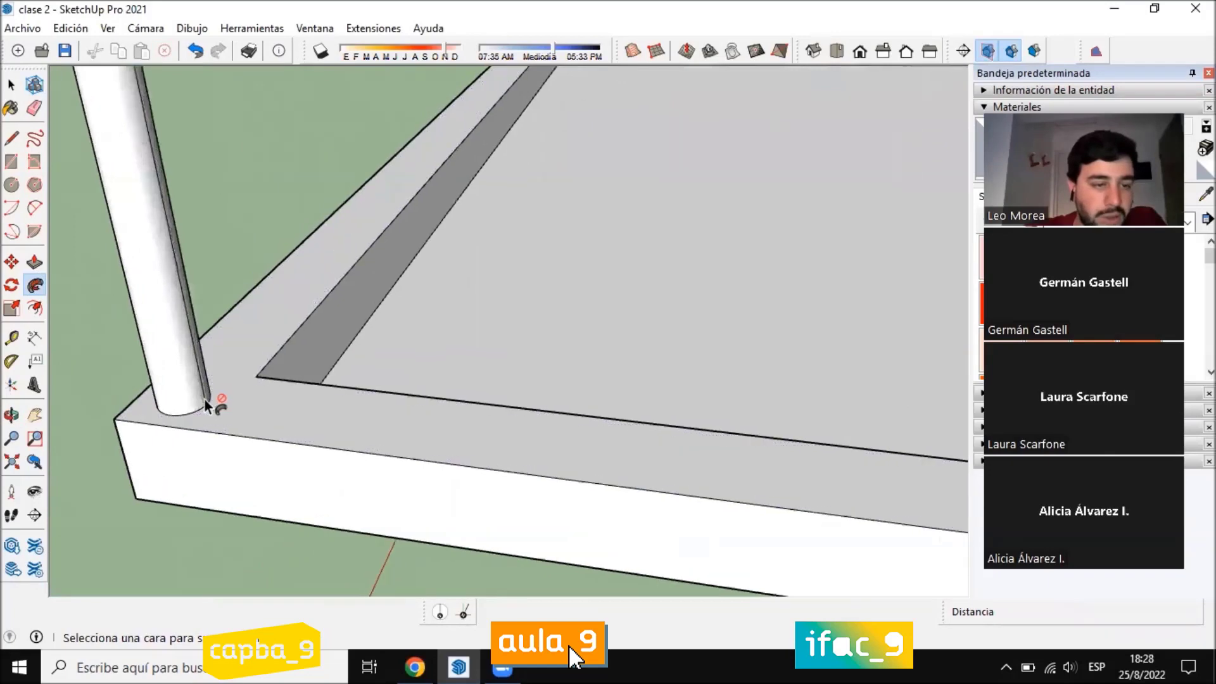
{"action": "scroll", "coordinate": [204, 400], "scroll_direction": "up", "scroll_amount": 6}
{"action": "middle_click_drag", "start_coordinate": [184, 402], "coordinate": [234, 389]}
{"action": "scroll", "coordinate": [247, 396], "scroll_direction": "down", "scroll_amount": 3}
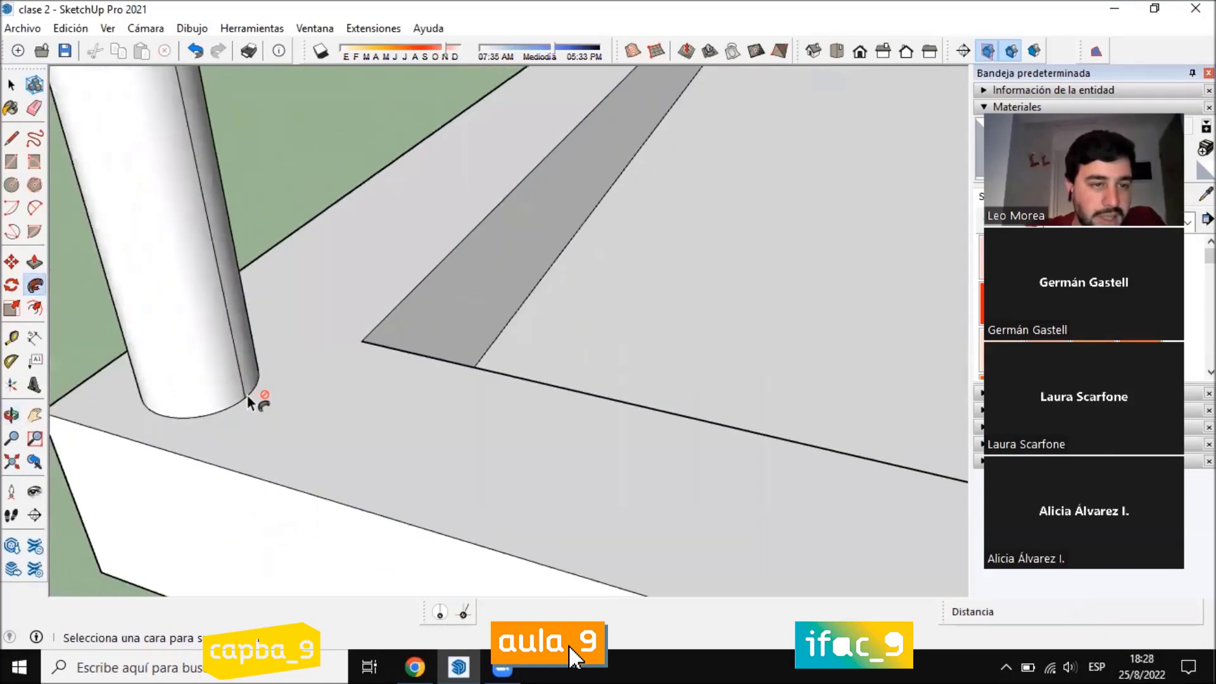
{"action": "scroll", "coordinate": [248, 400], "scroll_direction": "down", "scroll_amount": 4}
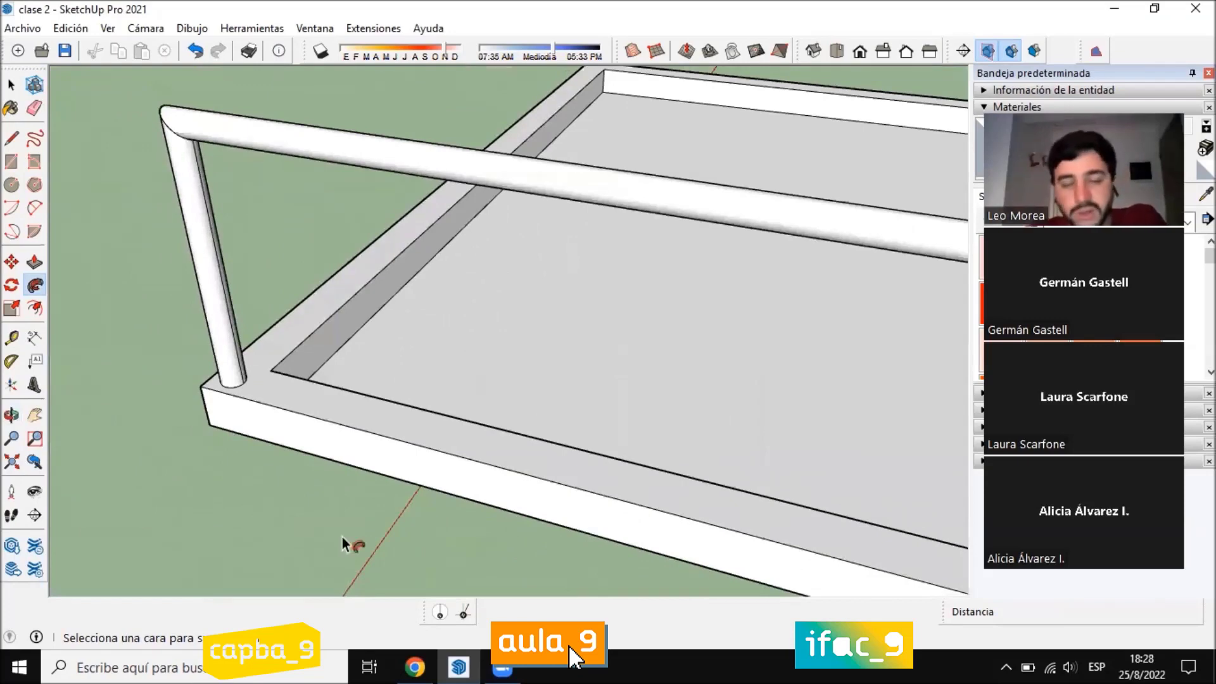
Inspect the complete tubular railing, its mitred corner and both end supports from around the slab
{"action": "scroll", "coordinate": [578, 339], "scroll_direction": "down", "scroll_amount": 4}
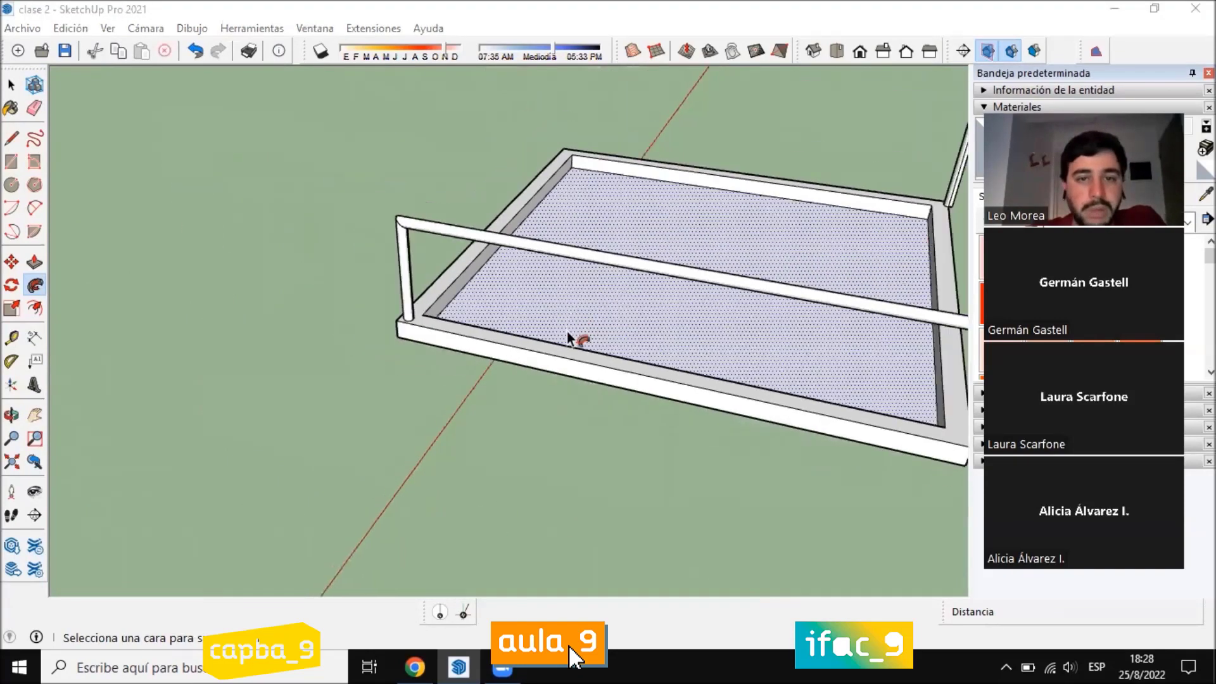
{"action": "middle_click_drag", "start_coordinate": [578, 340], "coordinate": [577, 86]}
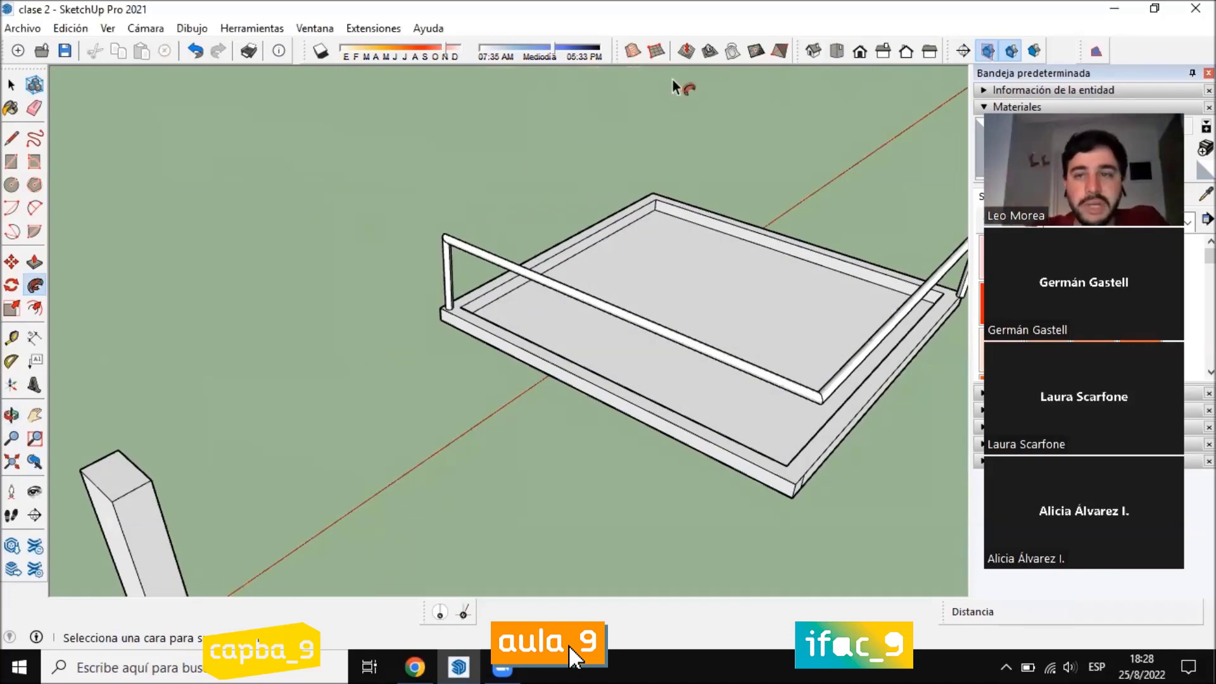
{"action": "middle_click_drag", "start_coordinate": [672, 79], "coordinate": [856, 359]}
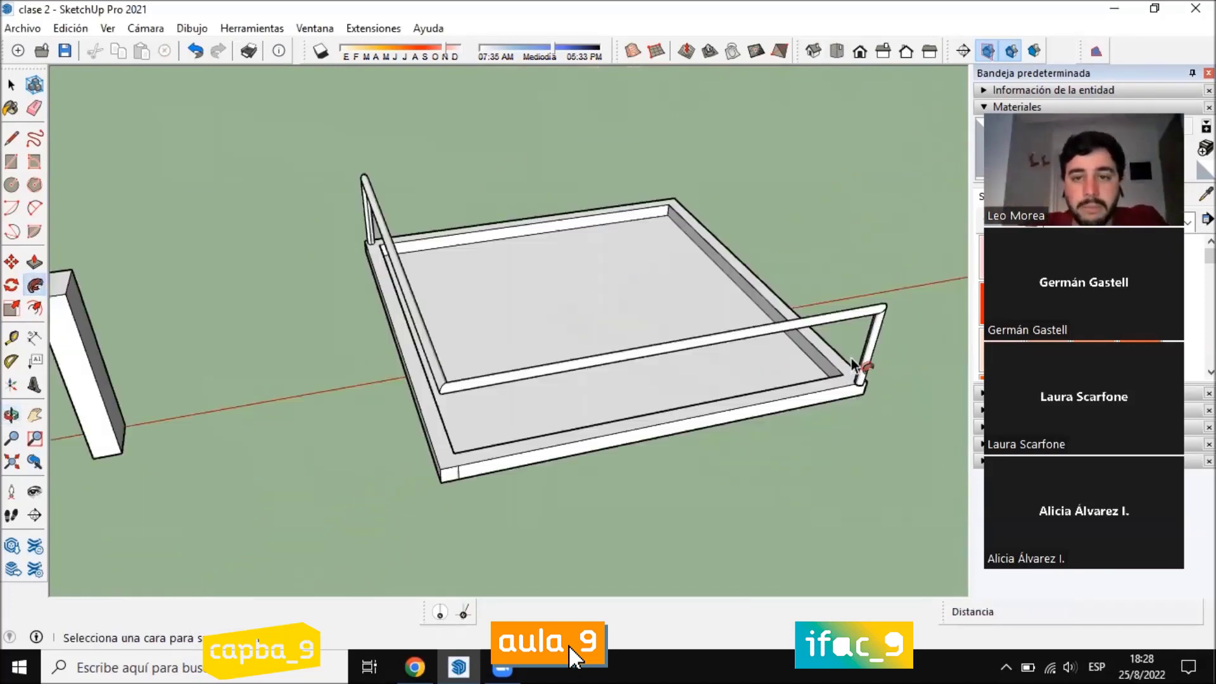
{"action": "scroll", "coordinate": [859, 357], "scroll_direction": "up", "scroll_amount": 2}
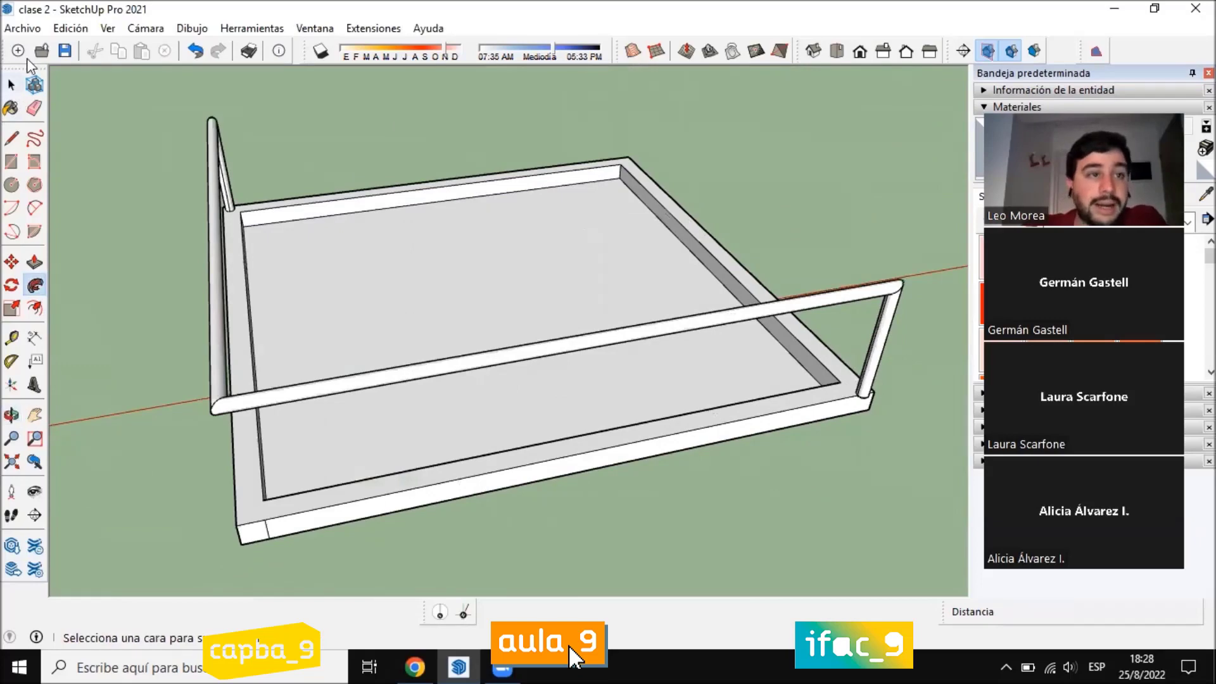
{"action": "key", "text": "space"}
{"action": "scroll", "coordinate": [603, 348], "scroll_direction": "down", "scroll_amount": 3}
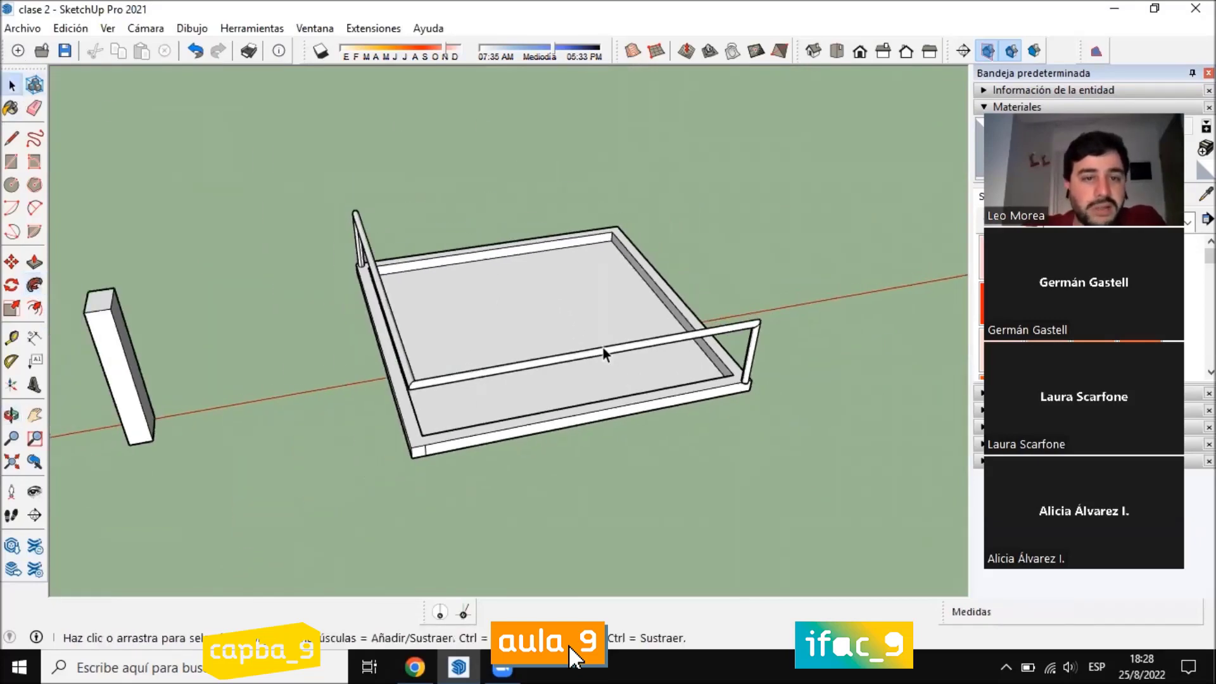
{"action": "middle_click_drag", "start_coordinate": [727, 268], "coordinate": [235, 245]}
{"action": "scroll", "coordinate": [284, 275], "scroll_direction": "up", "scroll_amount": 3}
{"action": "scroll", "coordinate": [242, 208], "scroll_direction": "down", "scroll_amount": 1}
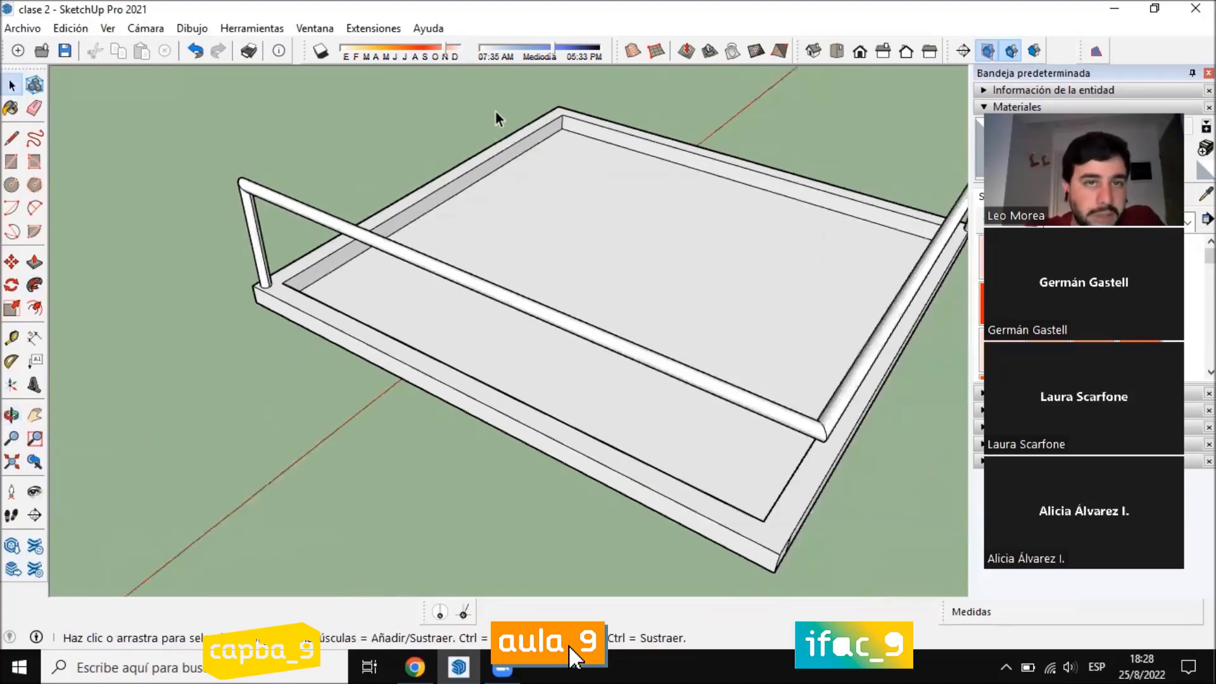
{"action": "middle_click_drag", "start_coordinate": [446, 220], "coordinate": [665, 387]}
{"action": "scroll", "coordinate": [665, 388], "scroll_direction": "up", "scroll_amount": 1}
{"action": "scroll", "coordinate": [513, 363], "scroll_direction": "up", "scroll_amount": 2}
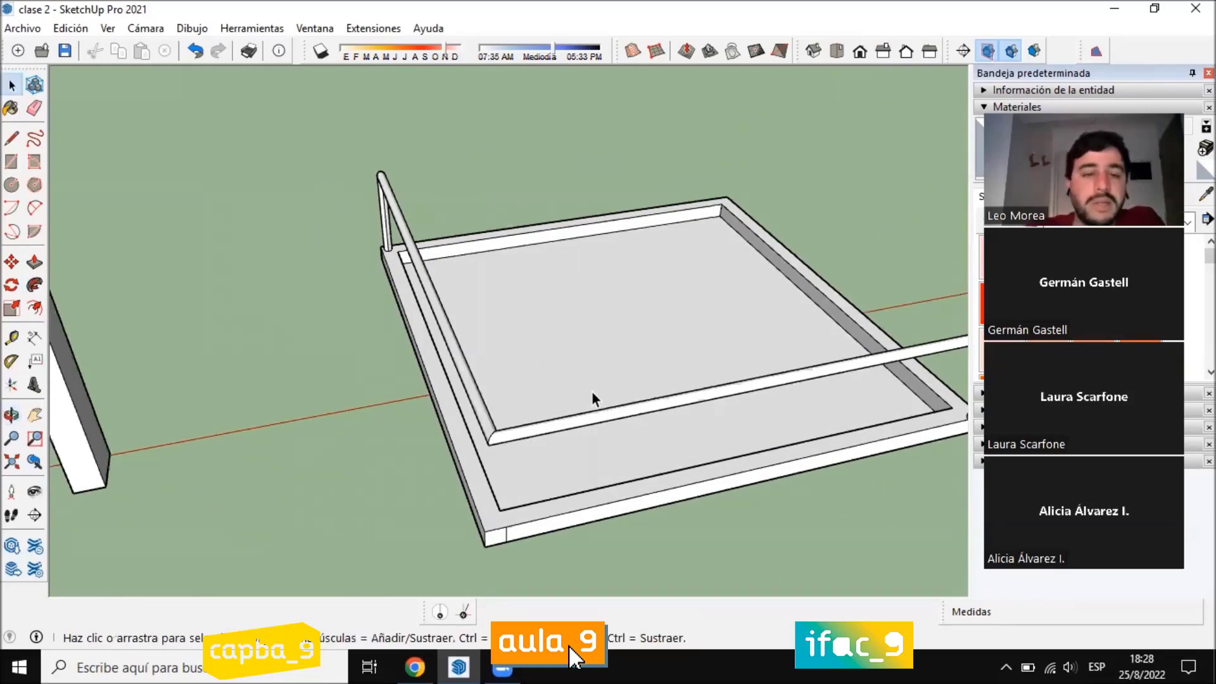
Draw a narrow vertical rectangle about 0.64 m high with lines, perpendicular to the raised border's inner face at its base
{"action": "middle_click_drag", "start_coordinate": [500, 310], "coordinate": [570, 406]}
{"action": "middle_click_drag", "start_coordinate": [559, 295], "coordinate": [355, 415]}
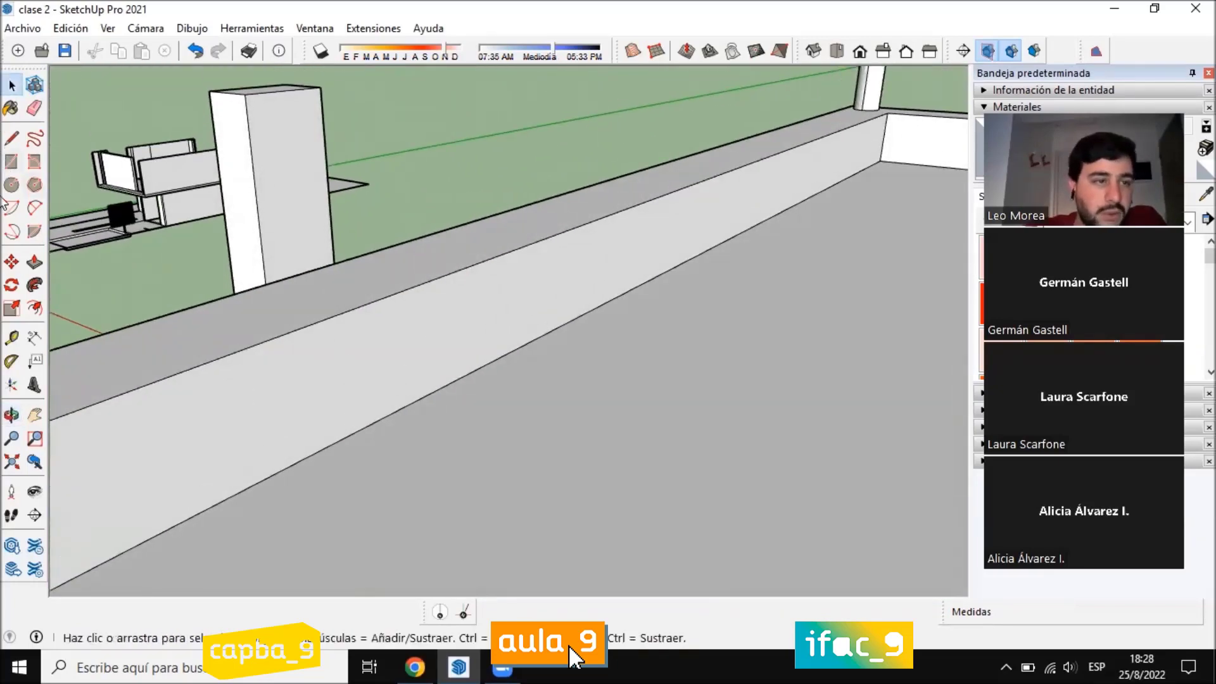
{"action": "left_click", "coordinate": [11, 138]}
{"action": "left_click", "coordinate": [418, 399]}
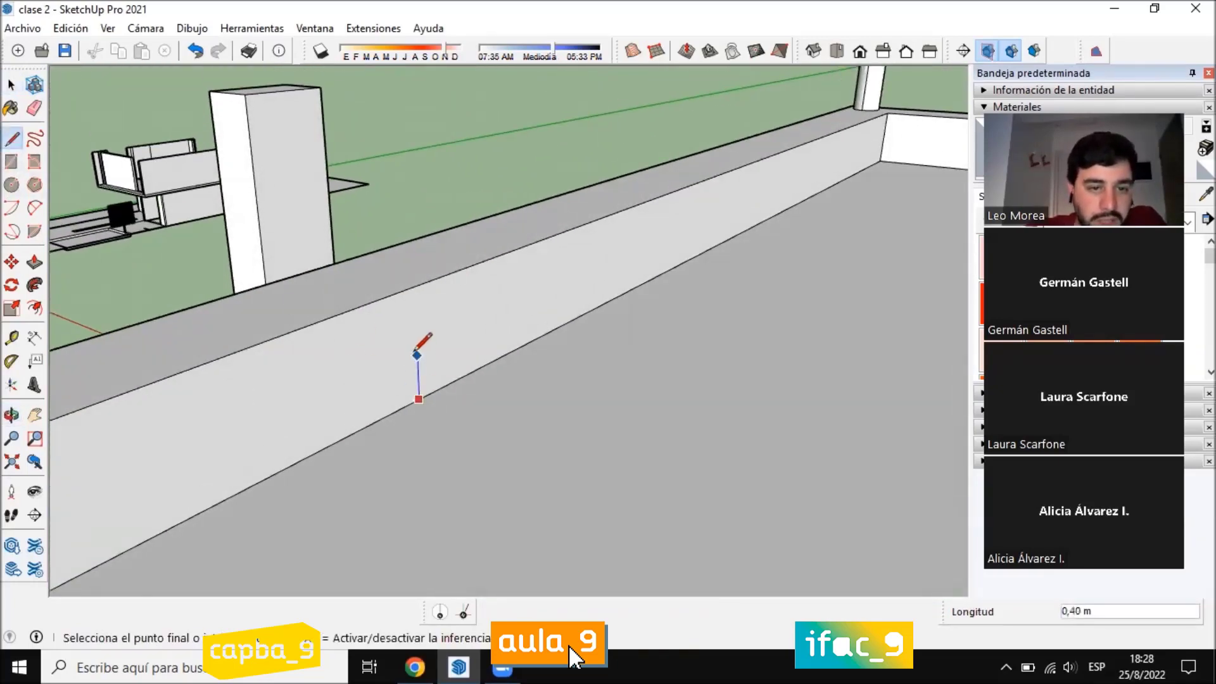
{"action": "left_click", "coordinate": [416, 327]}
{"action": "scroll", "coordinate": [416, 328], "scroll_direction": "up", "scroll_amount": 2}
{"action": "left_click", "coordinate": [440, 334]}
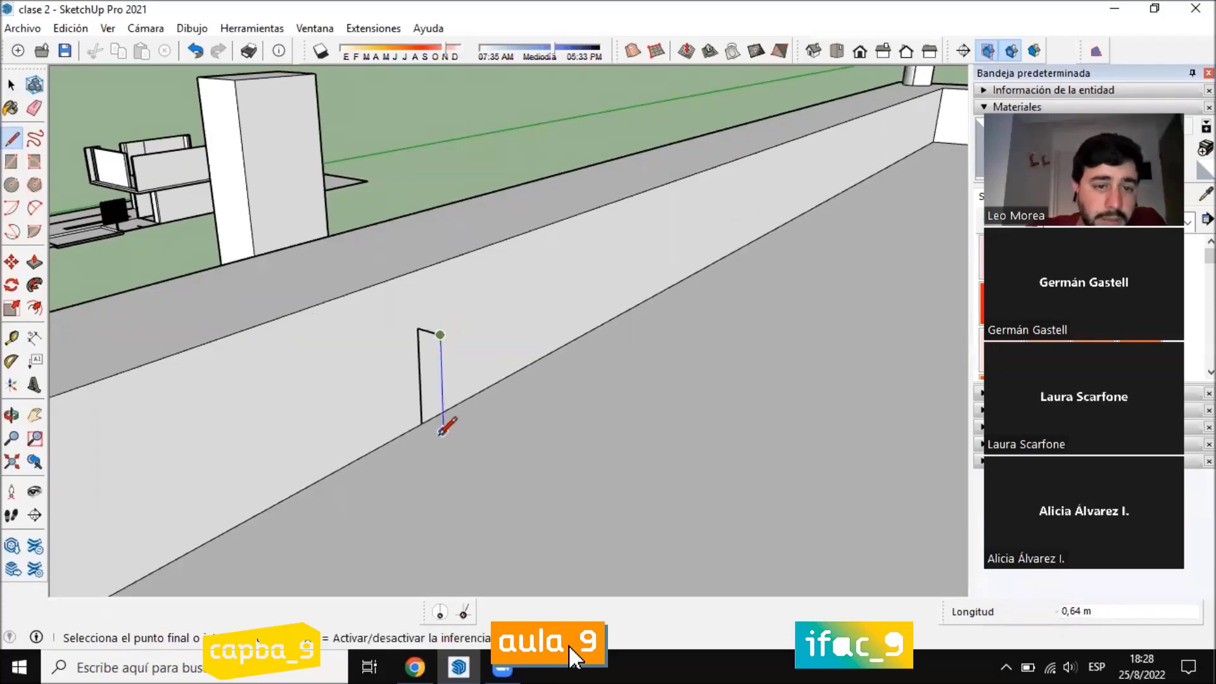
{"action": "left_click", "coordinate": [442, 431]}
{"action": "left_click", "coordinate": [421, 423]}
{"action": "left_click", "coordinate": [11, 85]}
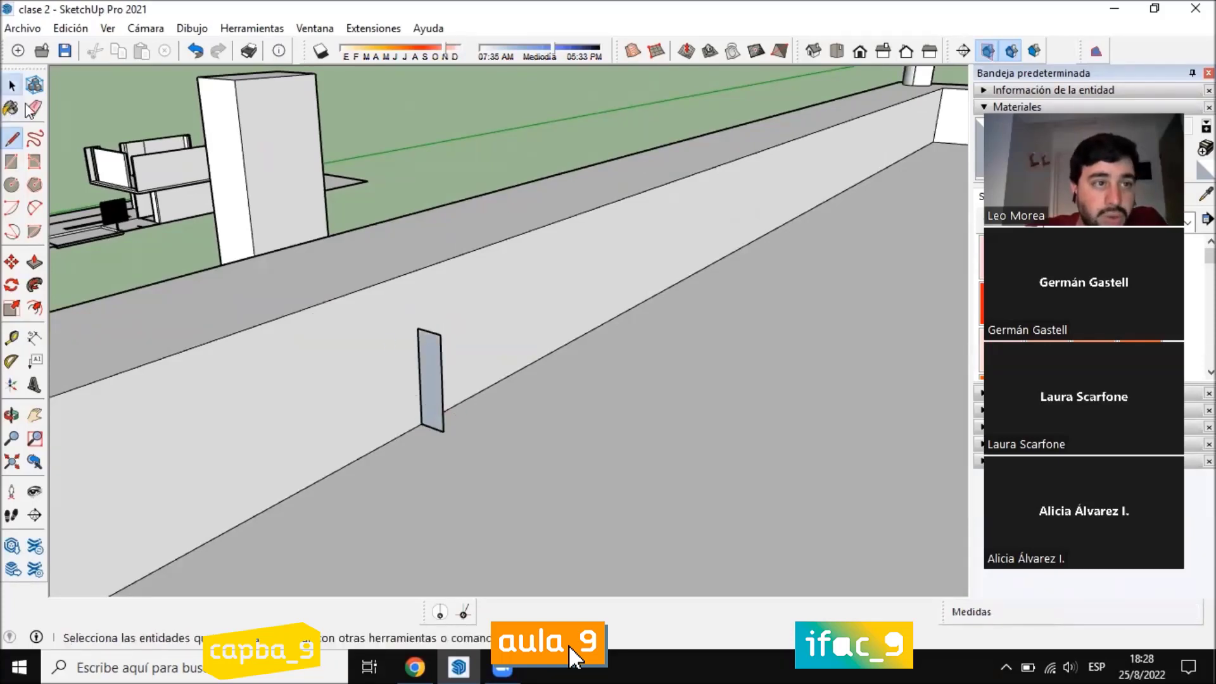
Round the rectangle's upper outer corner with an arc of about 0.09 m radius and erase the leftover corner edges
{"action": "scroll", "coordinate": [397, 411], "scroll_direction": "down", "scroll_amount": 2}
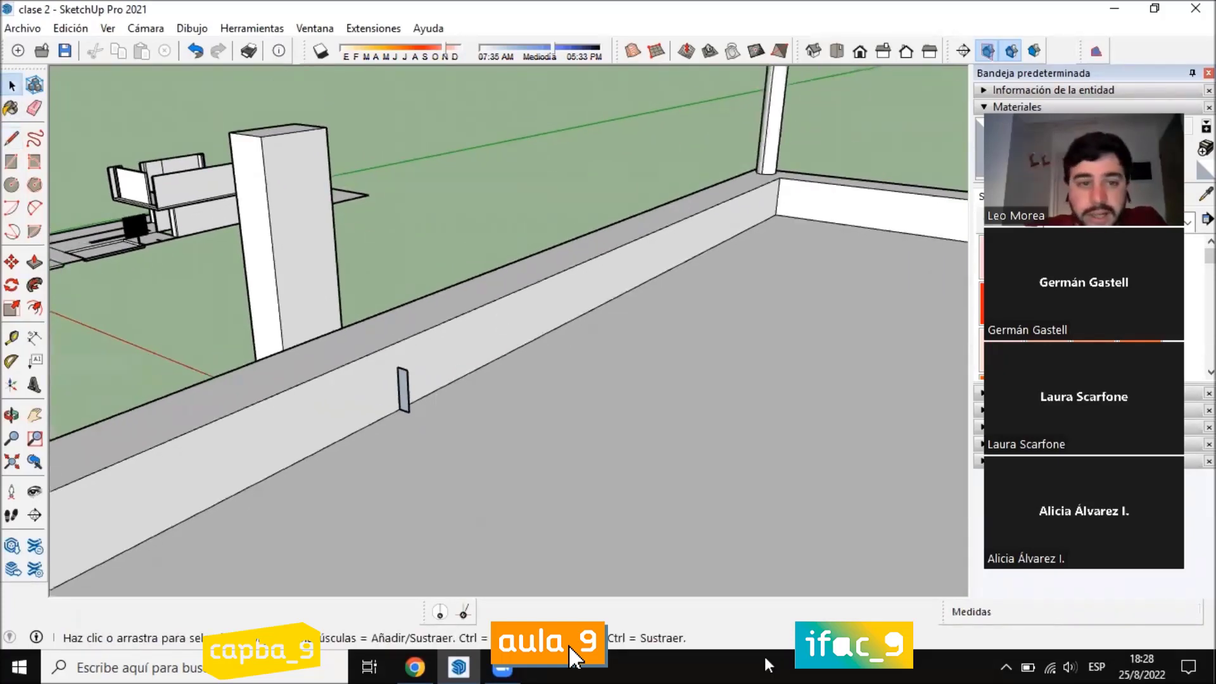
{"action": "scroll", "coordinate": [385, 375], "scroll_direction": "up", "scroll_amount": 1}
{"action": "scroll", "coordinate": [420, 375], "scroll_direction": "up", "scroll_amount": 4}
{"action": "middle_click_drag", "start_coordinate": [420, 374], "coordinate": [453, 345]}
{"action": "scroll", "coordinate": [453, 398], "scroll_direction": "up", "scroll_amount": 2}
{"action": "scroll", "coordinate": [453, 386], "scroll_direction": "down", "scroll_amount": 2}
{"action": "middle_click_drag", "start_coordinate": [453, 386], "coordinate": [432, 394]}
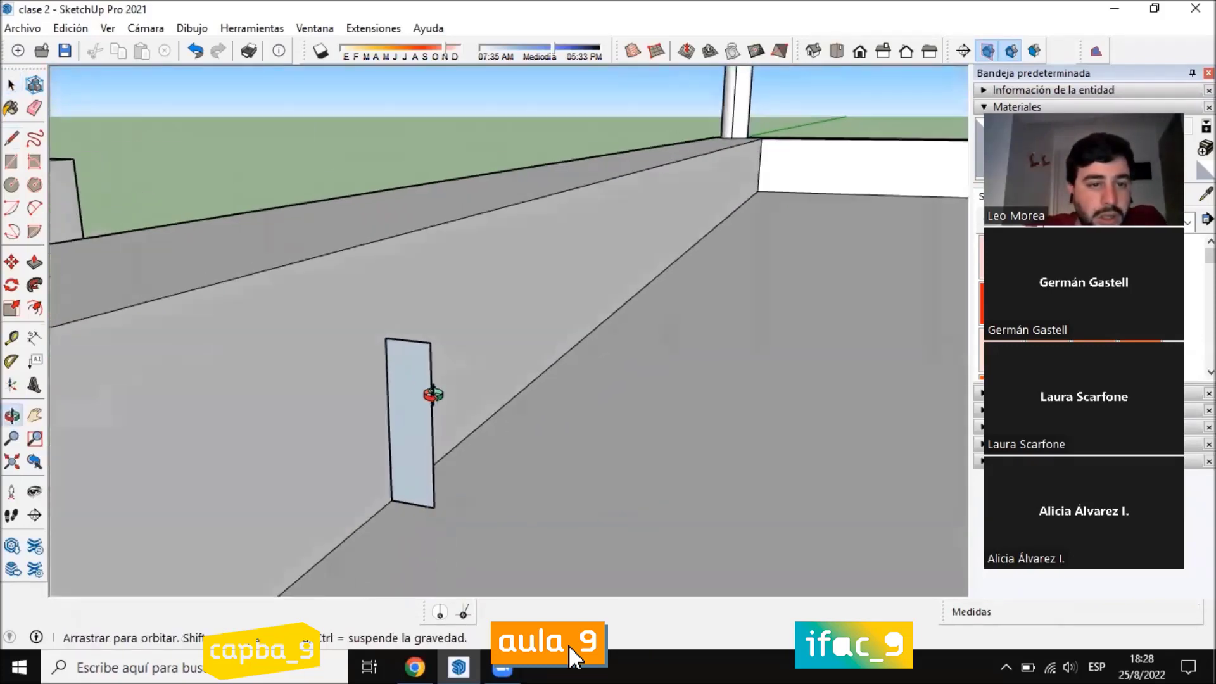
{"action": "scroll", "coordinate": [414, 408], "scroll_direction": "up", "scroll_amount": 2}
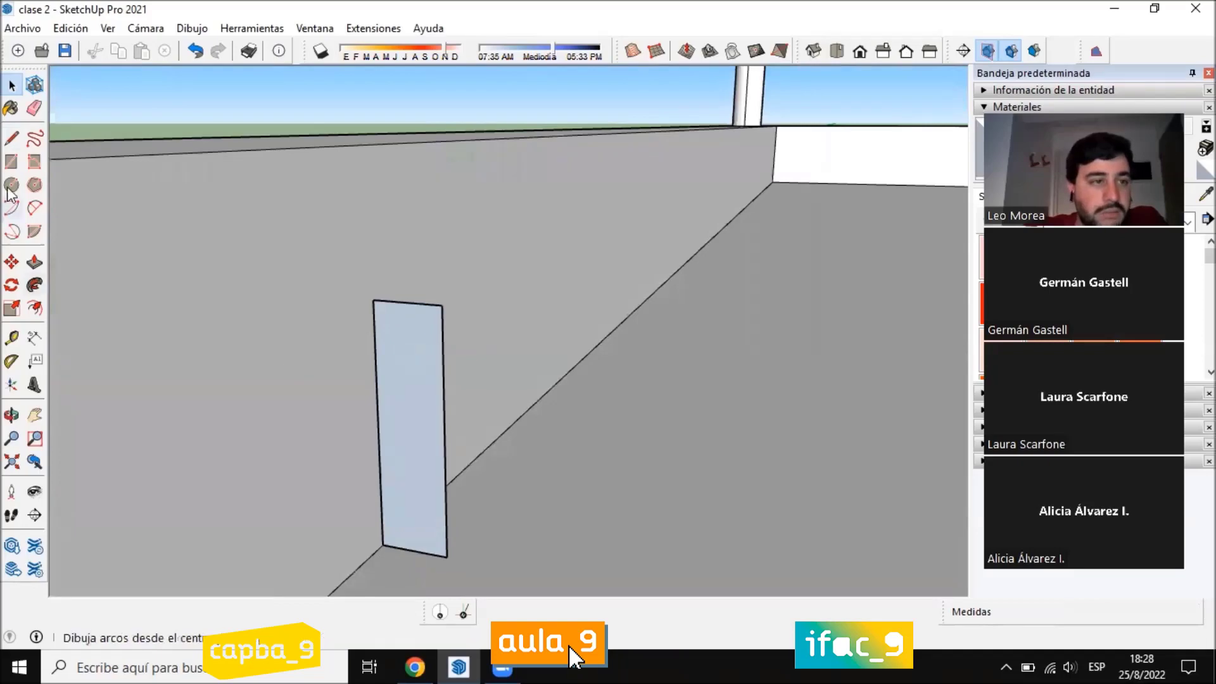
{"action": "left_click", "coordinate": [34, 208]}
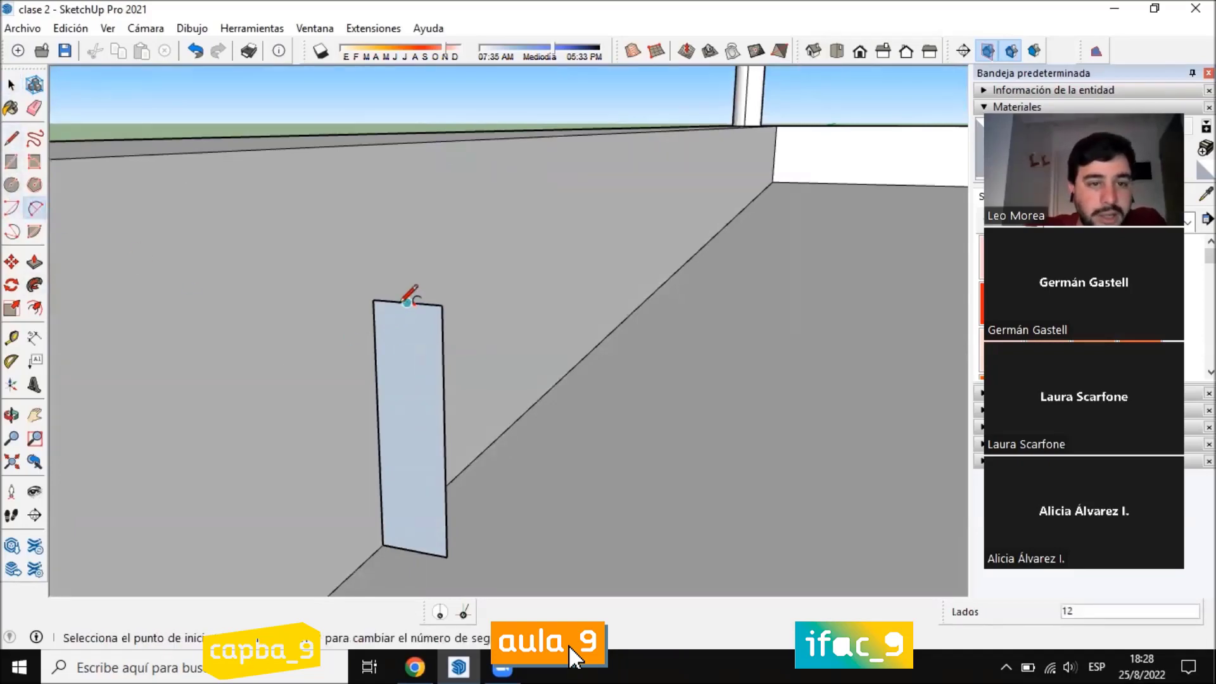
{"action": "left_click", "coordinate": [407, 302]}
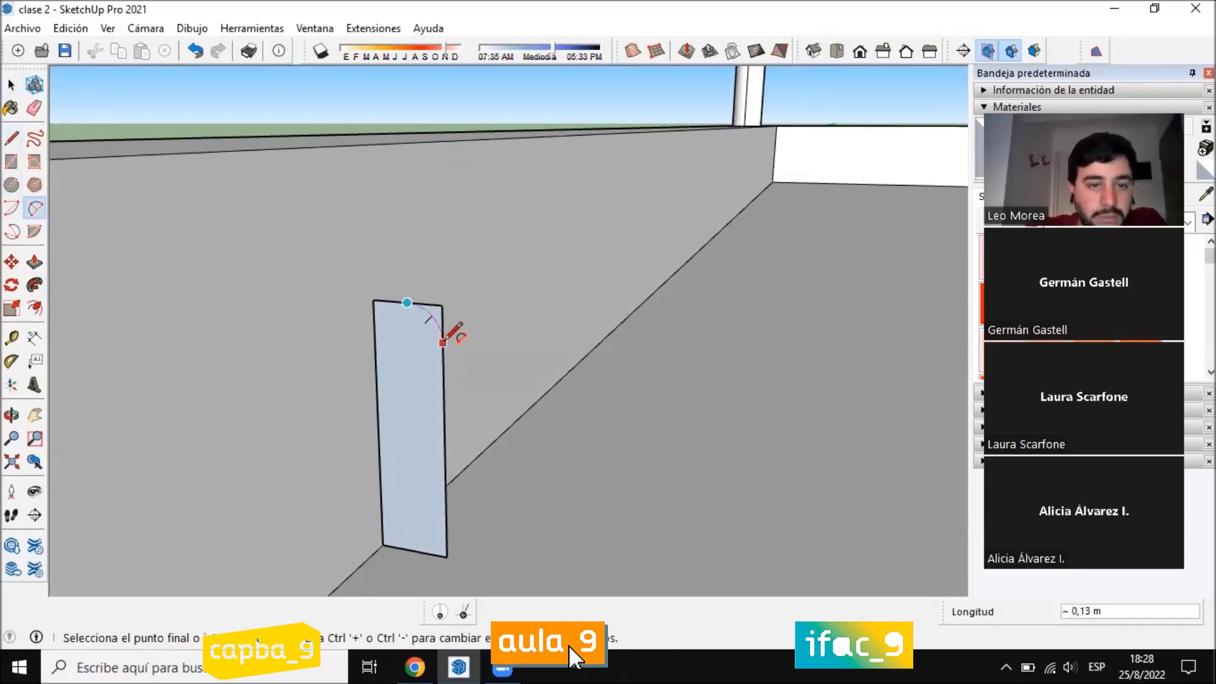
{"action": "left_click", "coordinate": [442, 341]}
{"action": "scroll", "coordinate": [442, 342], "scroll_direction": "up", "scroll_amount": 1}
{"action": "left_click", "coordinate": [437, 314]}
{"action": "left_click", "coordinate": [35, 108]}
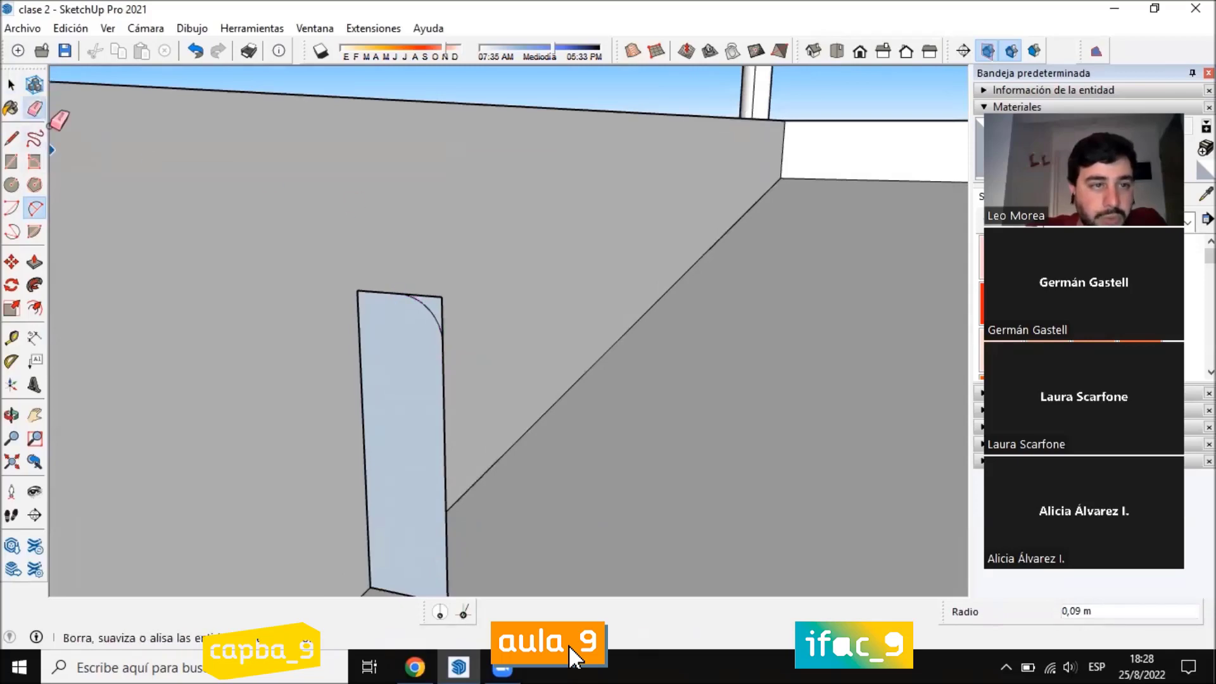
{"action": "left_click_drag", "start_coordinate": [430, 295], "coordinate": [450, 324]}
Cut a small rectangular notch about 0.04 m deep into the lower half of the profile's outer edge
{"action": "mouse_move", "coordinate": [452, 324]}
{"action": "middle_mouse_down"}
{"action": "mouse_move", "coordinate": [491, 335]}
{"action": "mouse_move", "coordinate": [437, 357]}
{"action": "middle_mouse_up"}
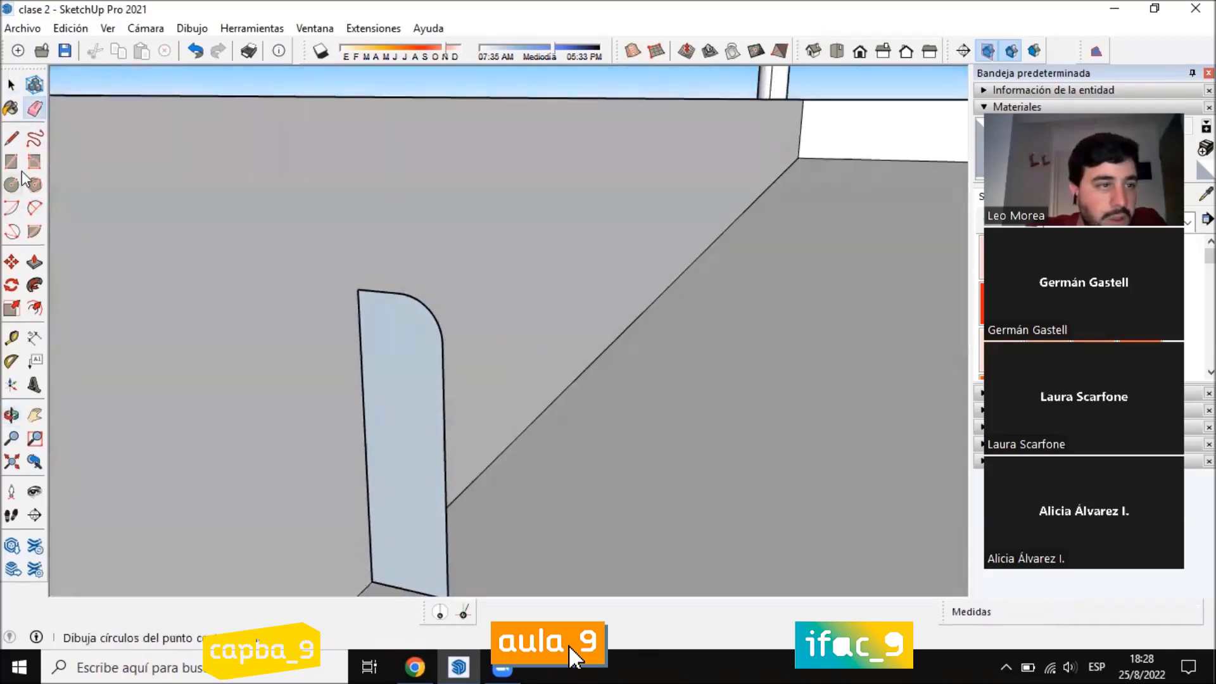
{"action": "left_click", "coordinate": [12, 137]}
{"action": "middle_click_drag", "start_coordinate": [525, 557], "coordinate": [476, 488]}
{"action": "left_click", "coordinate": [434, 441]}
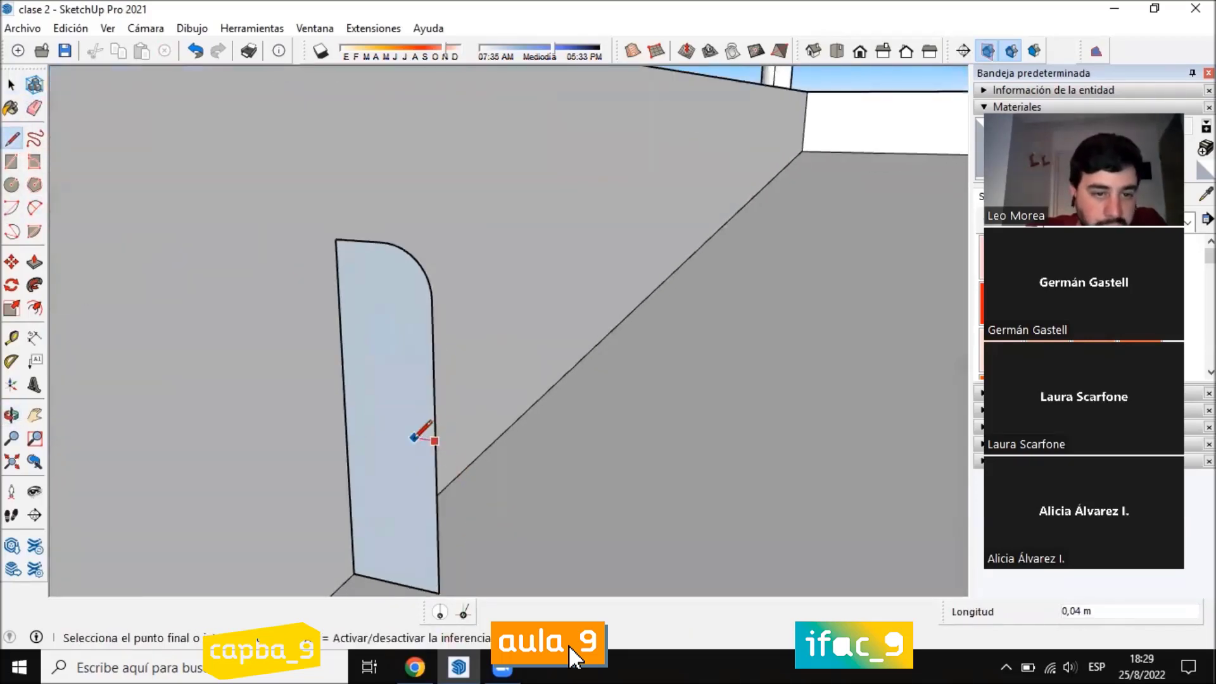
{"action": "left_click", "coordinate": [415, 479]}
{"action": "left_click", "coordinate": [435, 483]}
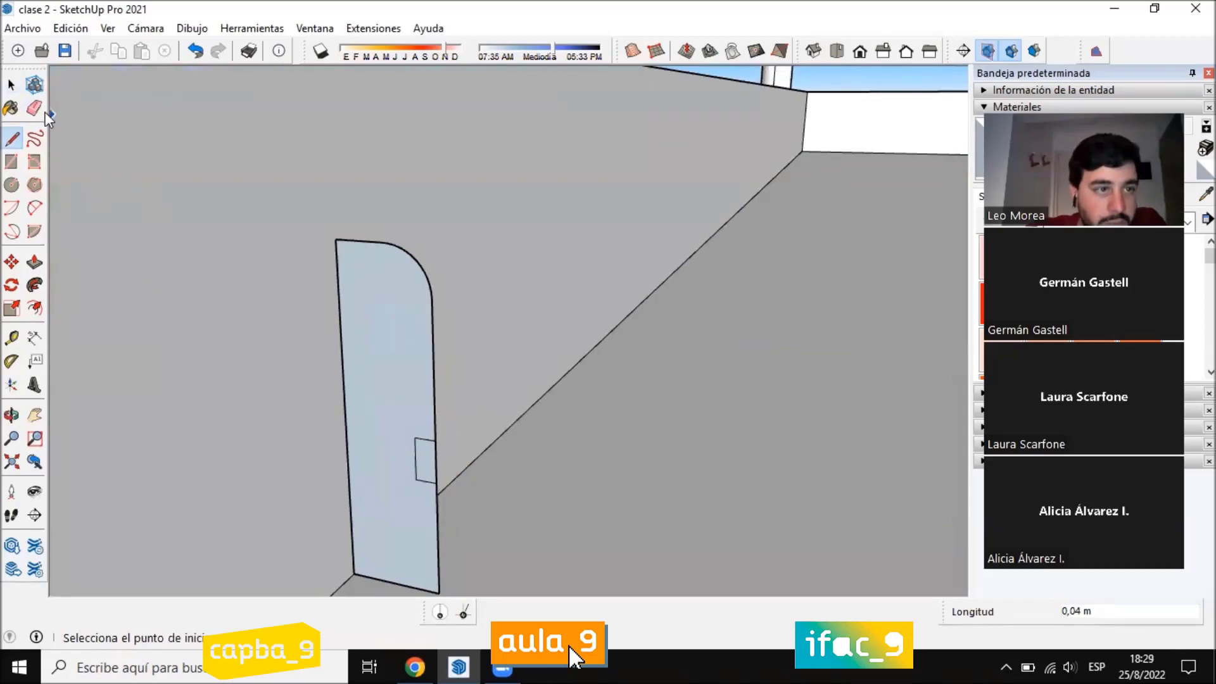
{"action": "left_click", "coordinate": [34, 108]}
{"action": "left_click", "coordinate": [435, 461]}
{"action": "scroll", "coordinate": [470, 331], "scroll_direction": "down", "scroll_amount": 3}
{"action": "middle_click_drag", "start_coordinate": [469, 333], "coordinate": [441, 390]}
{"action": "scroll", "coordinate": [440, 393], "scroll_direction": "up", "scroll_amount": 2}
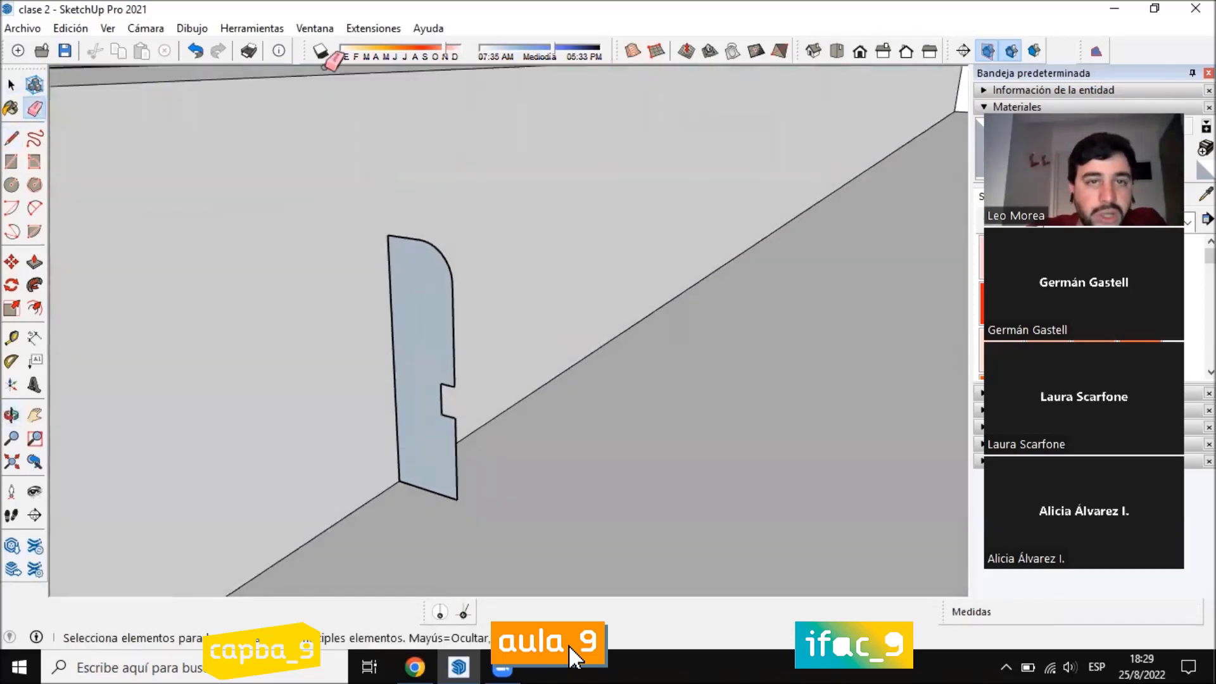
{"action": "left_click", "coordinate": [11, 79]}
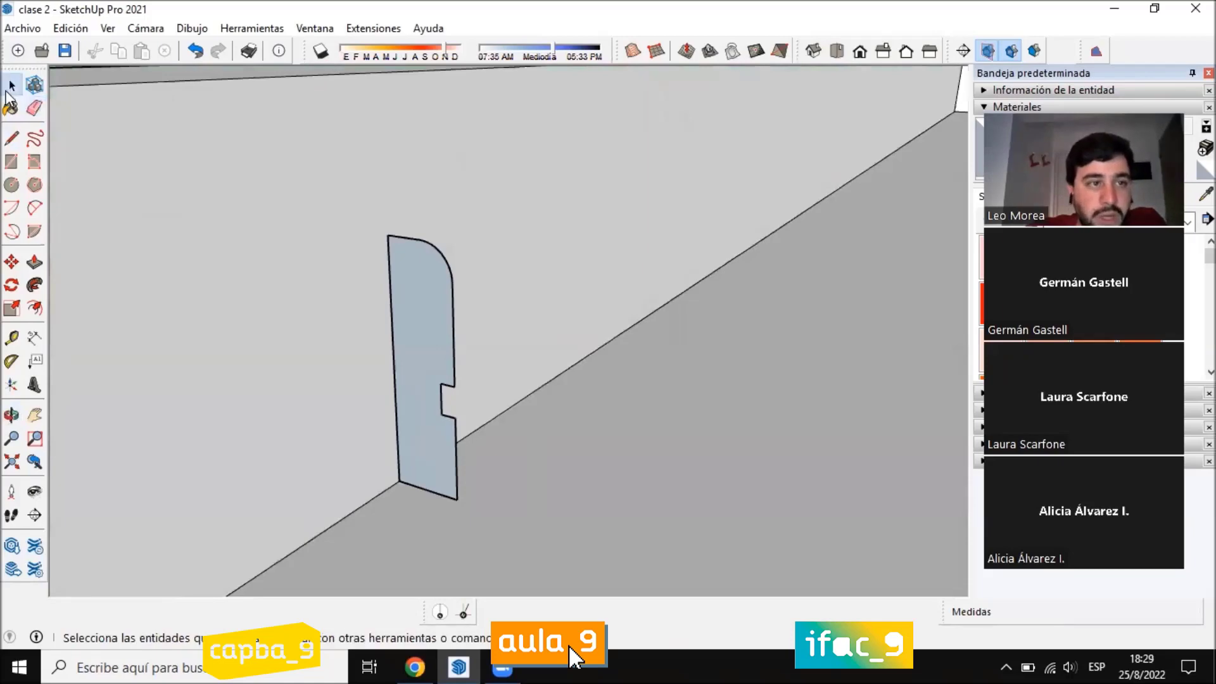
Examine the raised border's inner base perimeter and where the profile stands along it
{"action": "scroll", "coordinate": [275, 383], "scroll_direction": "down", "scroll_amount": 6}
{"action": "scroll", "coordinate": [270, 387], "scroll_direction": "down", "scroll_amount": 3}
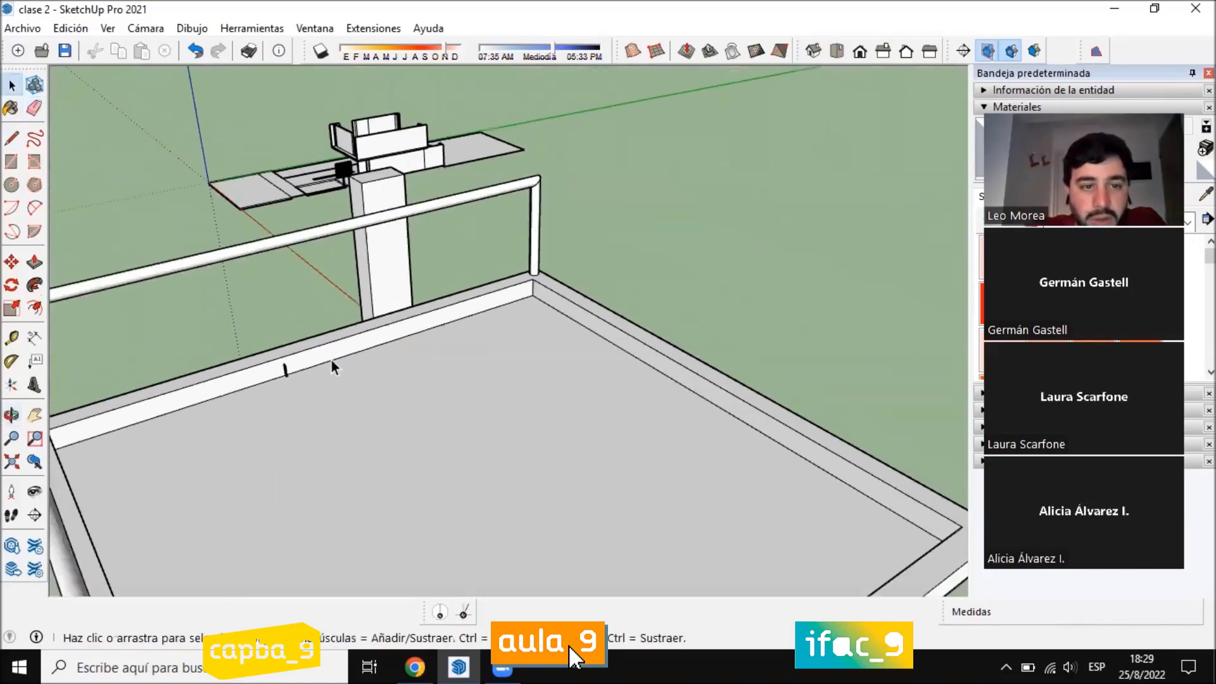
{"action": "middle_click_drag", "start_coordinate": [526, 306], "coordinate": [1013, 494]}
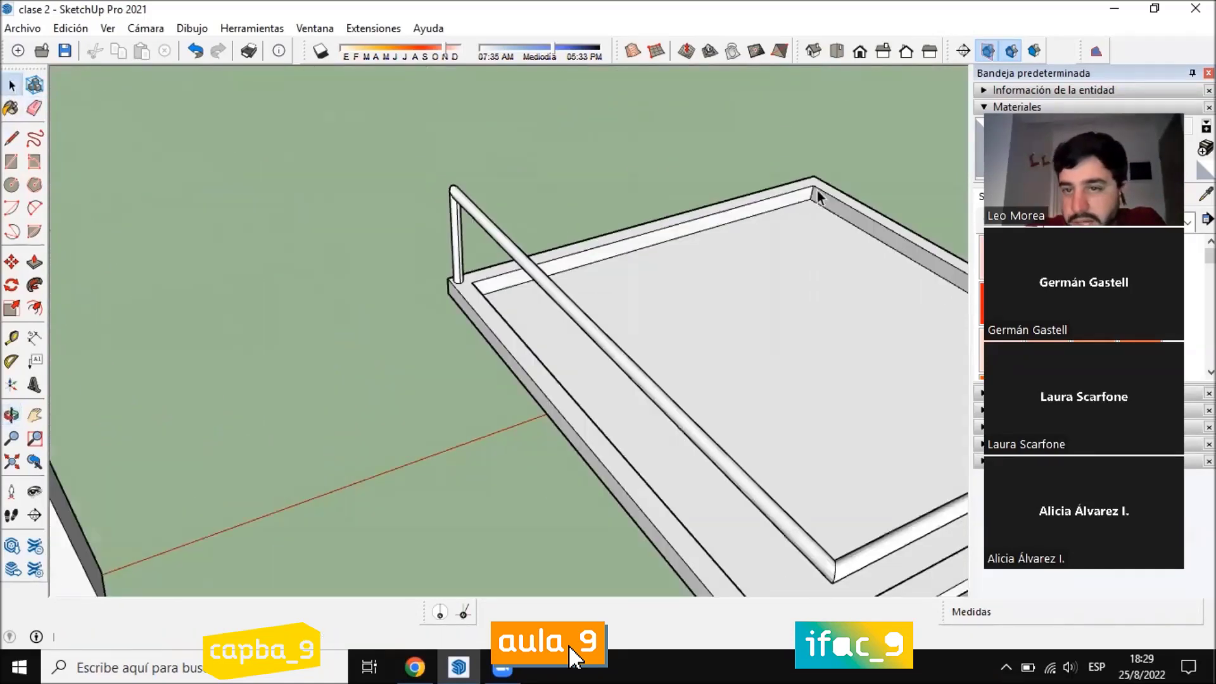
{"action": "scroll", "coordinate": [529, 248], "scroll_direction": "down", "scroll_amount": 5}
{"action": "middle_click_drag", "start_coordinate": [355, 218], "coordinate": [405, 271]}
{"action": "scroll", "coordinate": [448, 276], "scroll_direction": "up", "scroll_amount": 6}
{"action": "scroll", "coordinate": [419, 280], "scroll_direction": "up", "scroll_amount": 4}
{"action": "middle_click_drag", "start_coordinate": [303, 273], "coordinate": [305, 367]}
{"action": "scroll", "coordinate": [306, 367], "scroll_direction": "up", "scroll_amount": 3}
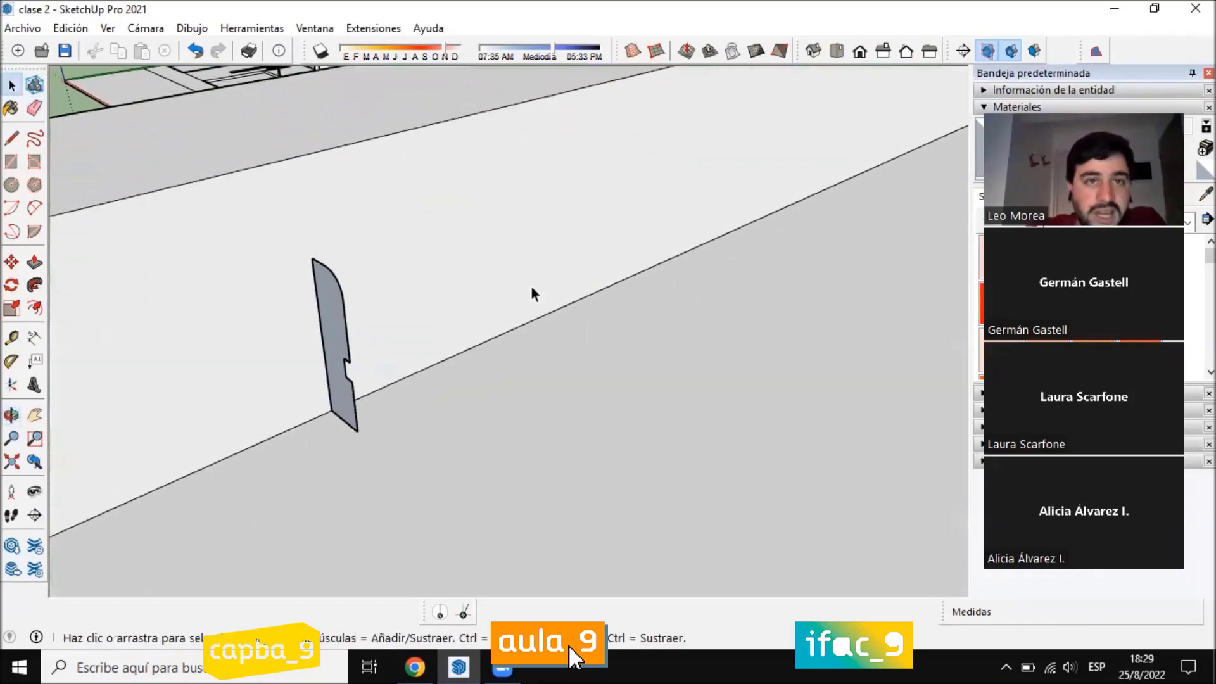
Sweep the notched profile with Follow Me around the slab's entire inner perimeter, back to its starting point
{"action": "left_click", "coordinate": [35, 285]}
{"action": "left_click", "coordinate": [337, 337]}
{"action": "scroll", "coordinate": [237, 361], "scroll_direction": "down", "scroll_amount": 3}
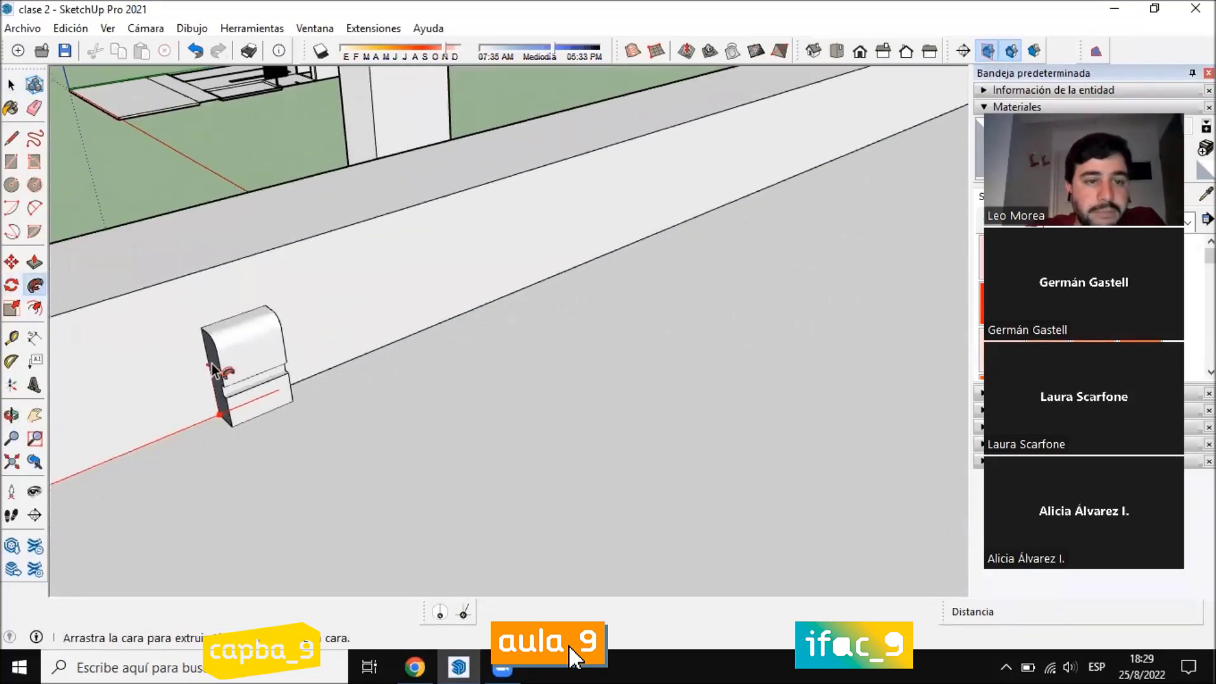
{"action": "scroll", "coordinate": [458, 269], "scroll_direction": "down", "scroll_amount": 5}
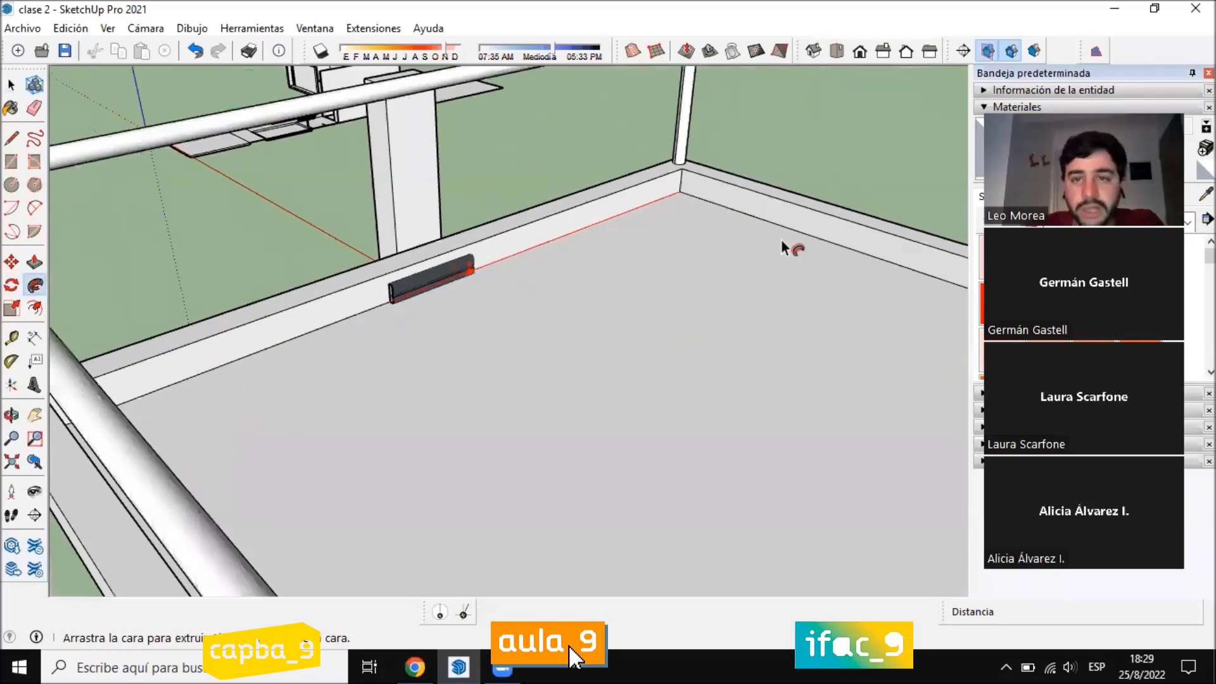
{"action": "middle_click_drag", "start_coordinate": [781, 239], "coordinate": [452, 259], "text": "shift"}
{"action": "middle_click_drag", "start_coordinate": [678, 389], "coordinate": [722, 241]}
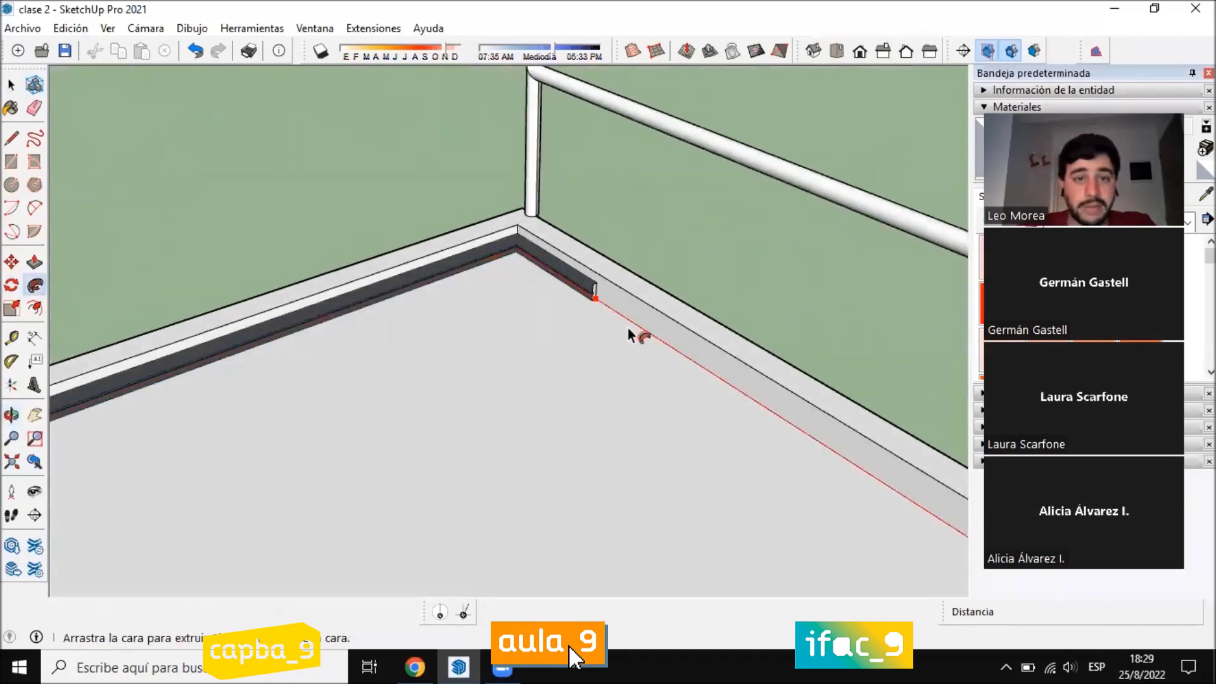
{"action": "middle_click_drag", "start_coordinate": [694, 494], "coordinate": [741, 373]}
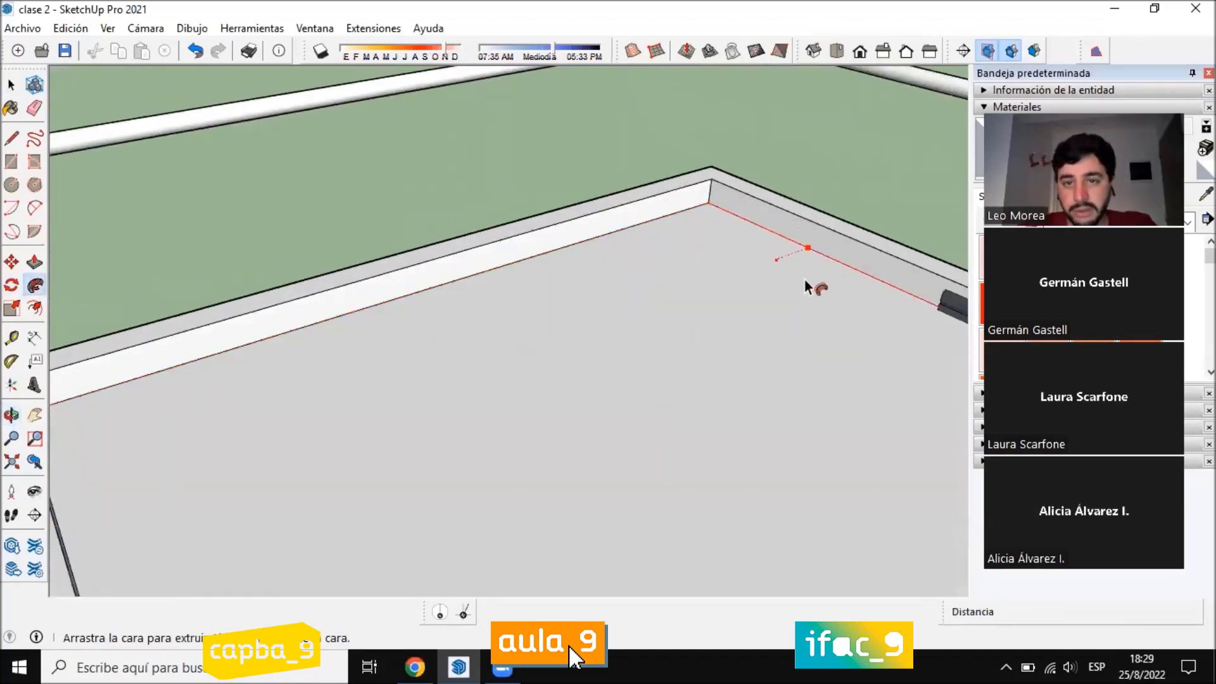
{"action": "scroll", "coordinate": [815, 259], "scroll_direction": "up", "scroll_amount": 1}
{"action": "middle_click_drag", "start_coordinate": [815, 260], "coordinate": [586, 200], "text": "shift"}
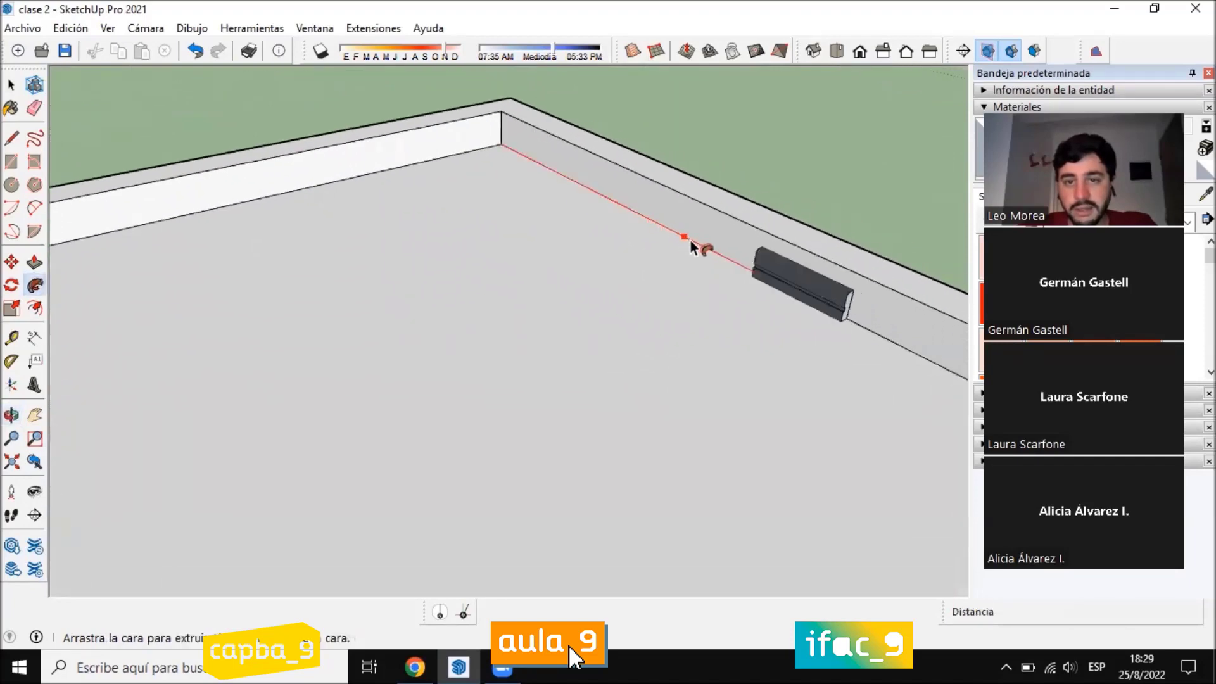
{"action": "left_click", "coordinate": [745, 287]}
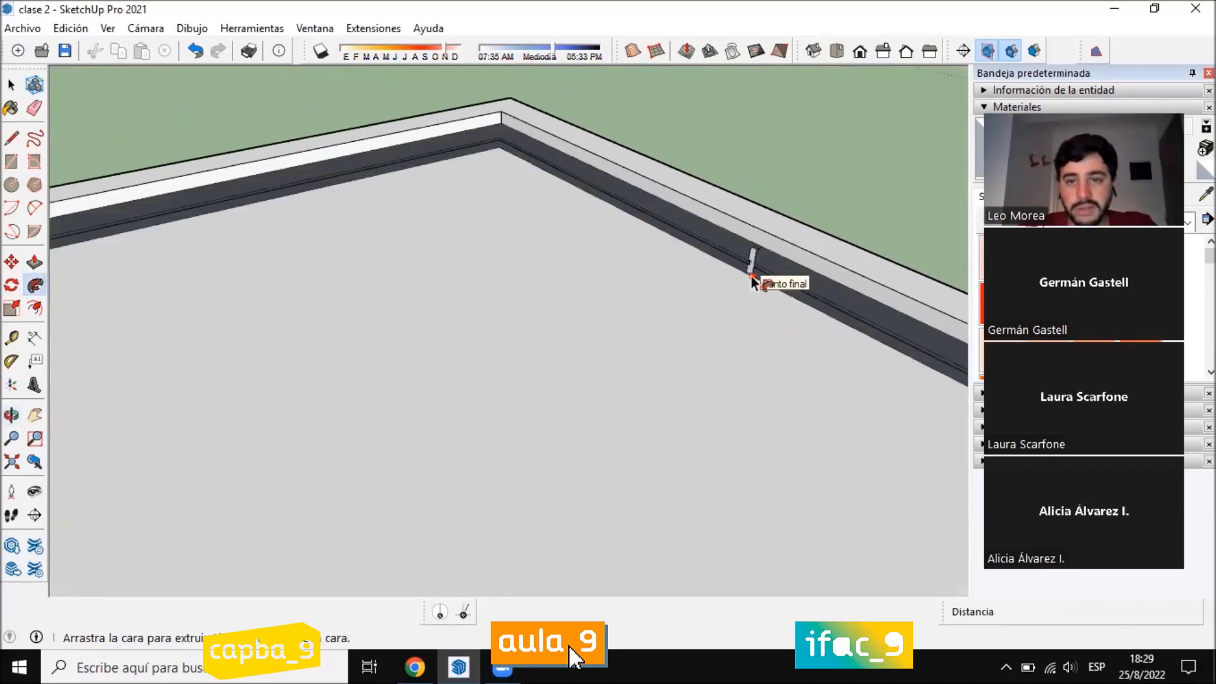
{"action": "left_click", "coordinate": [750, 290]}
Inspect the swept moulding along the inner sides of the raised border
{"action": "scroll", "coordinate": [592, 142], "scroll_direction": "up", "scroll_amount": 7}
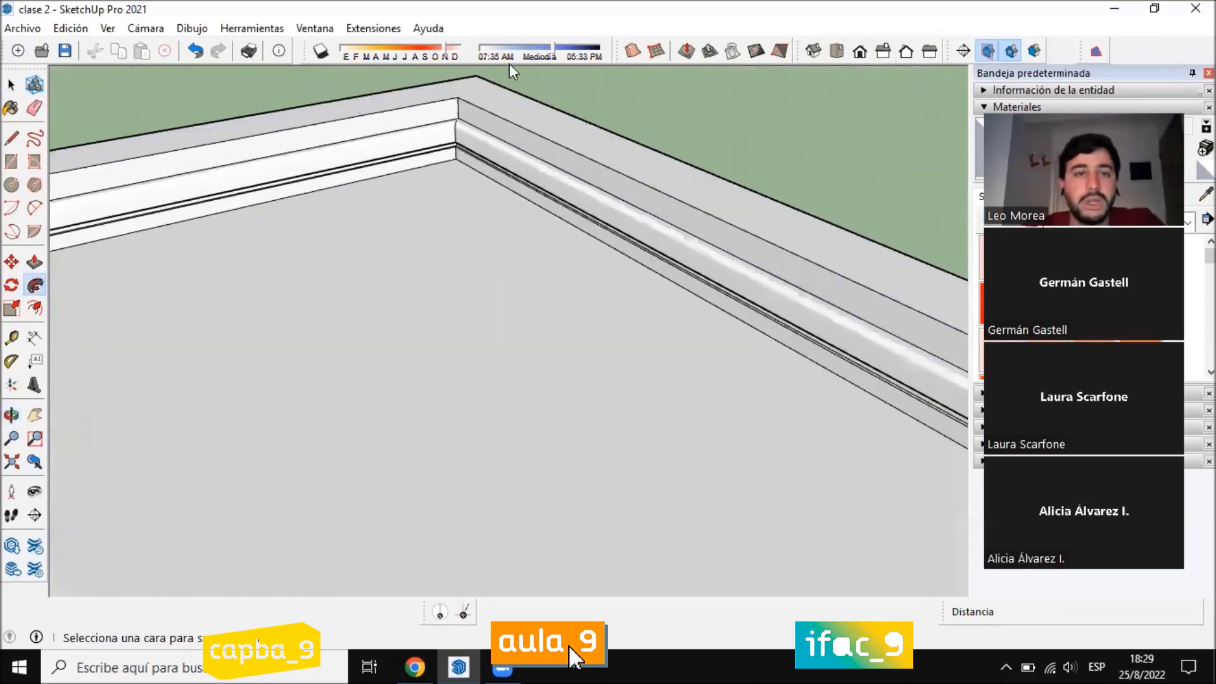
{"action": "scroll", "coordinate": [447, 158], "scroll_direction": "down", "scroll_amount": 3}
{"action": "middle_click_drag", "start_coordinate": [310, 305], "coordinate": [298, 217]}
{"action": "scroll", "coordinate": [269, 266], "scroll_direction": "down", "scroll_amount": 2}
{"action": "middle_click_drag", "start_coordinate": [468, 355], "coordinate": [633, 455]}
{"action": "scroll", "coordinate": [475, 356], "scroll_direction": "down", "scroll_amount": 5}
{"action": "scroll", "coordinate": [570, 262], "scroll_direction": "up", "scroll_amount": 7}
{"action": "middle_click_drag", "start_coordinate": [501, 218], "coordinate": [502, 113]}
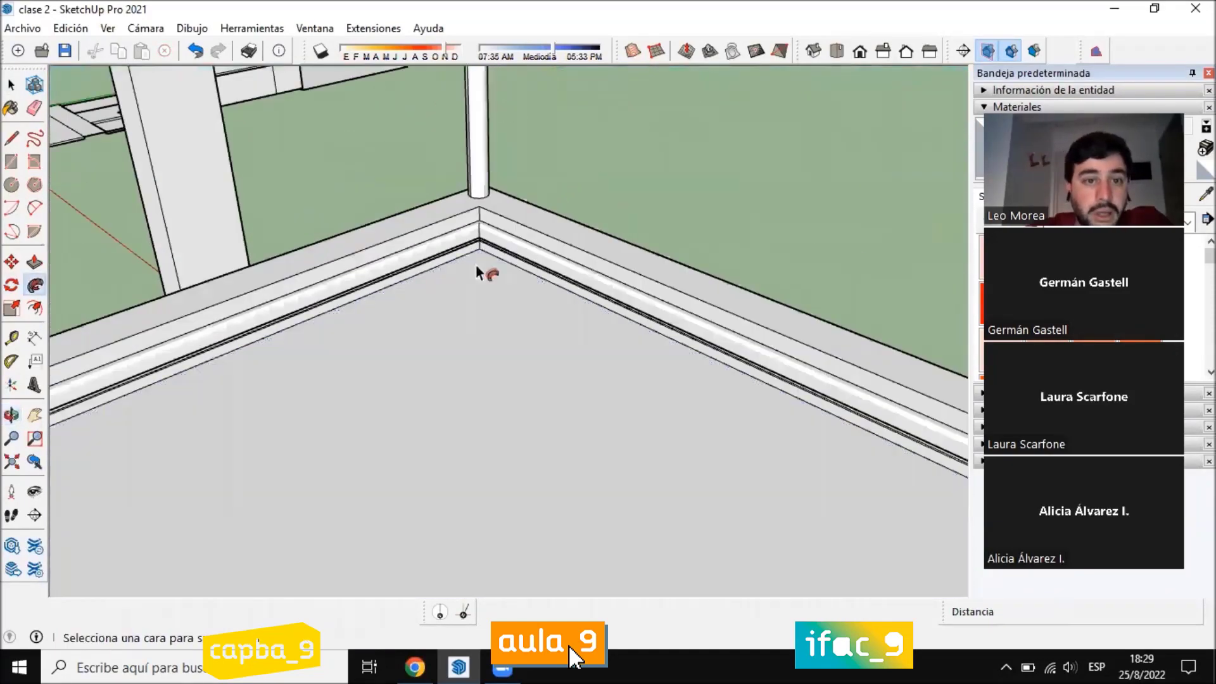
Examine the moulding's mitred joint at the corner below the railing support and compare it with another inner corner
{"action": "middle_click_drag", "start_coordinate": [476, 264], "coordinate": [407, 434]}
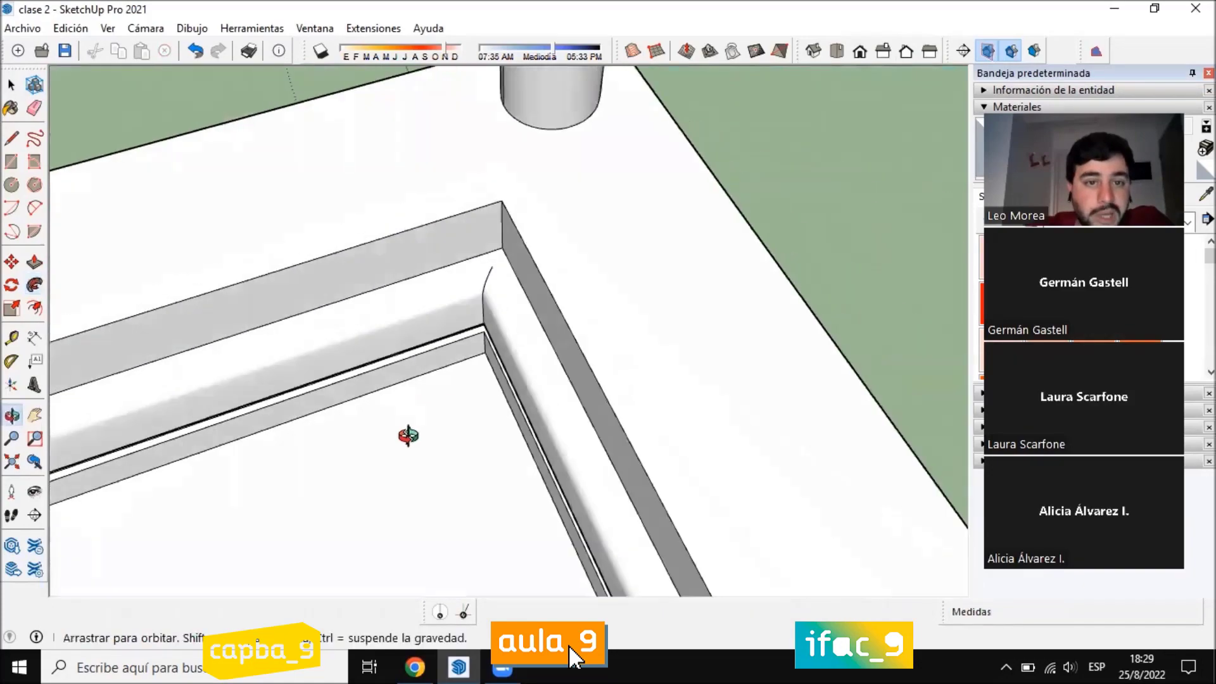
{"action": "middle_click_drag", "start_coordinate": [323, 401], "coordinate": [537, 219]}
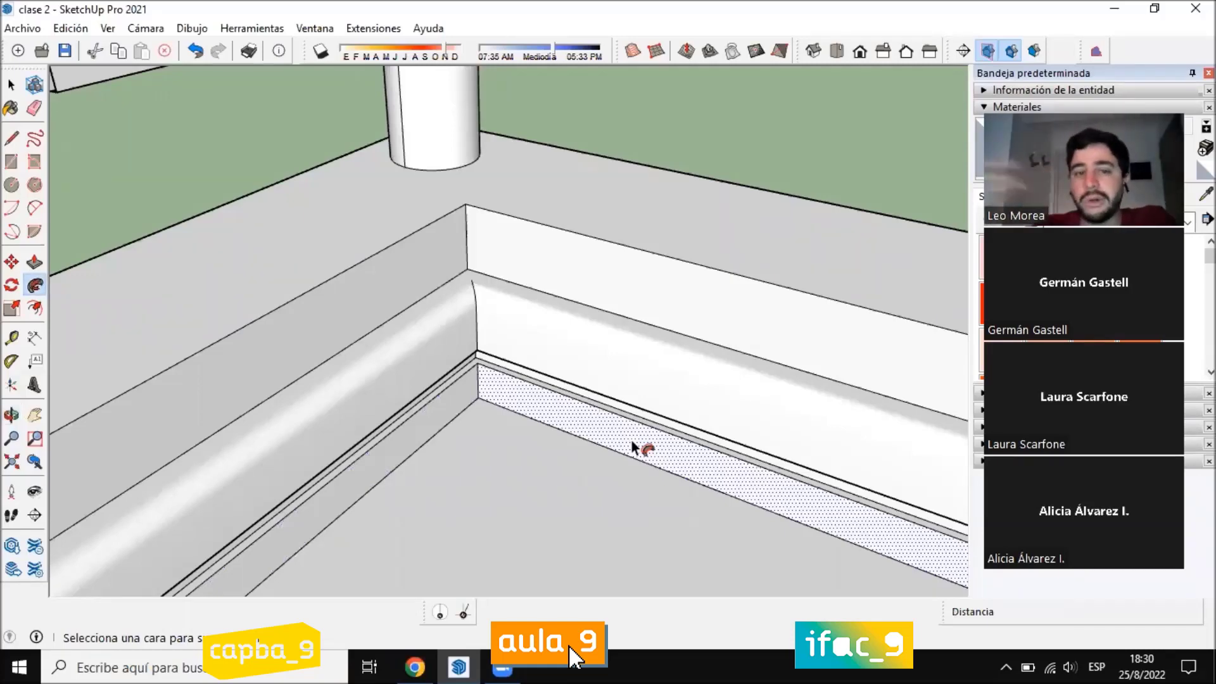
{"action": "key", "text": "space"}
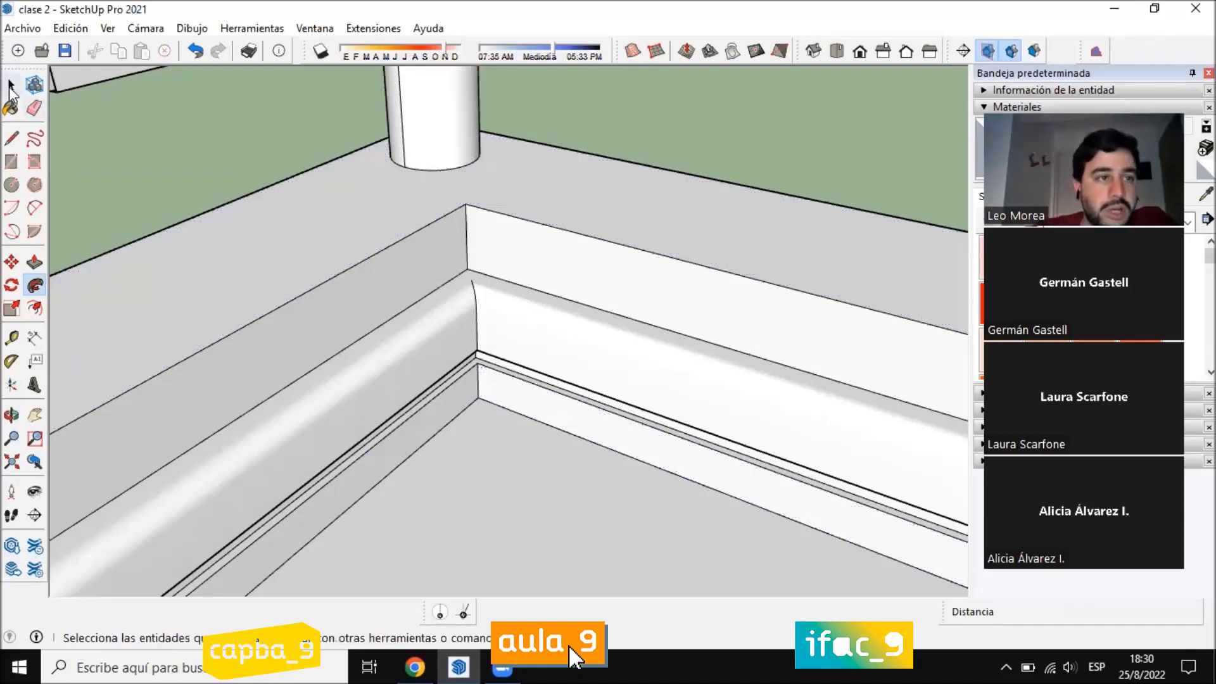
{"action": "middle_click_drag", "start_coordinate": [574, 305], "coordinate": [196, 253]}
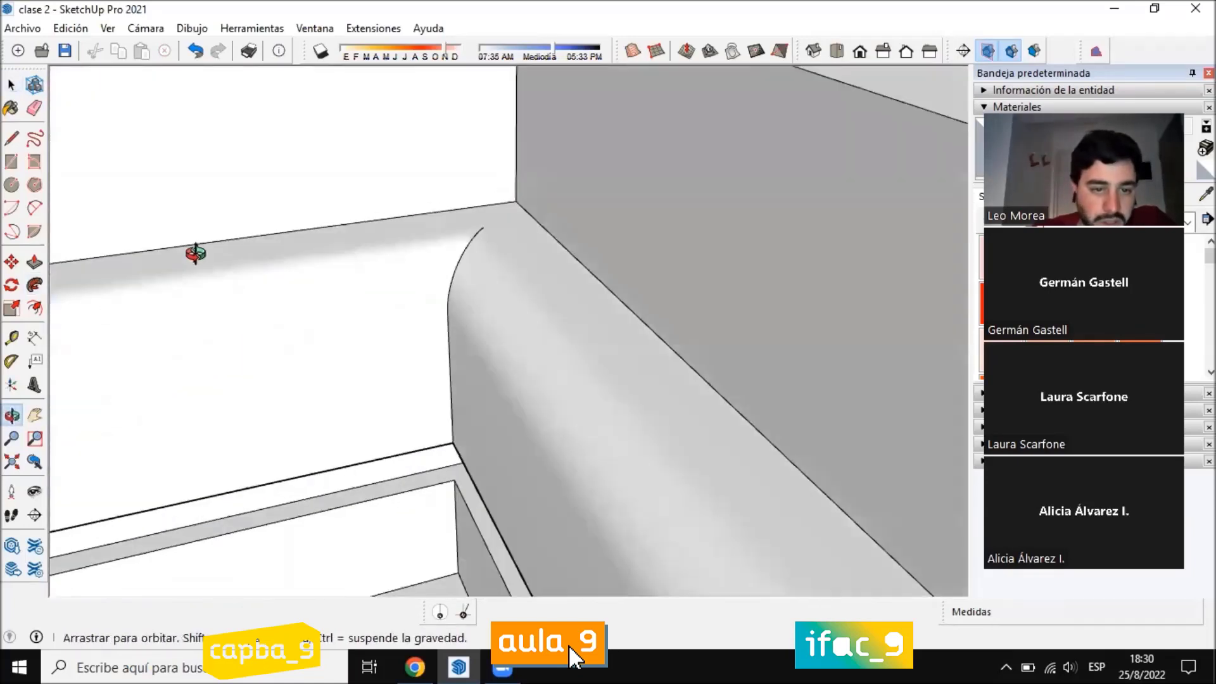
{"action": "key", "text": "space"}
{"action": "middle_click_drag", "start_coordinate": [433, 237], "coordinate": [438, 306]}
{"action": "scroll", "coordinate": [438, 306], "scroll_direction": "up", "scroll_amount": 3}
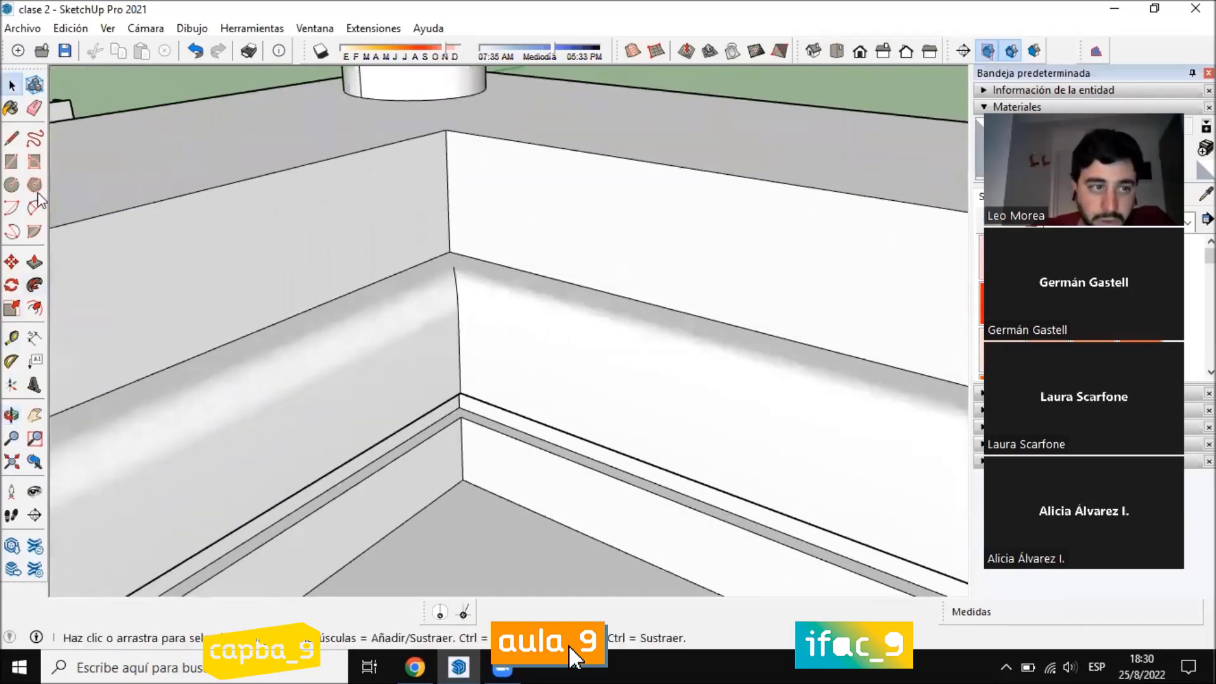
{"action": "scroll", "coordinate": [453, 383], "scroll_direction": "down", "scroll_amount": 3}
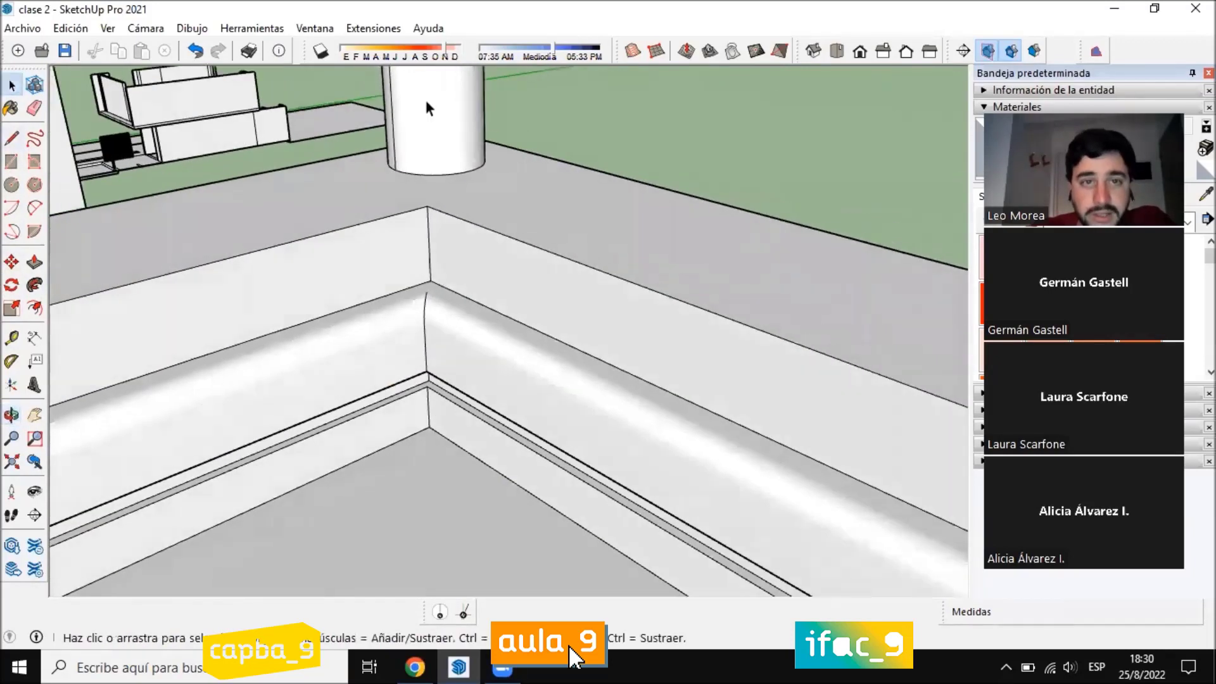
{"action": "scroll", "coordinate": [494, 291], "scroll_direction": "up", "scroll_amount": 2}
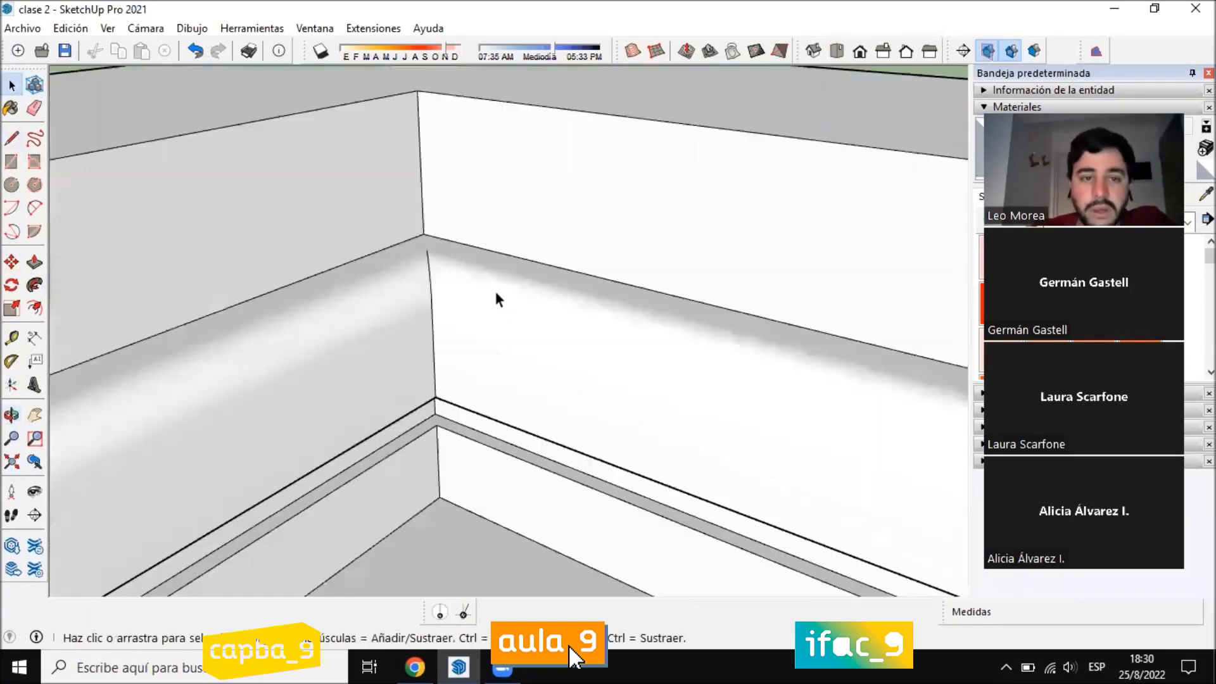
{"action": "scroll", "coordinate": [483, 252], "scroll_direction": "down", "scroll_amount": 2}
{"action": "middle_click_drag", "start_coordinate": [484, 252], "coordinate": [813, 321]}
{"action": "scroll", "coordinate": [812, 321], "scroll_direction": "down", "scroll_amount": 4}
{"action": "scroll", "coordinate": [420, 216], "scroll_direction": "up", "scroll_amount": 8}
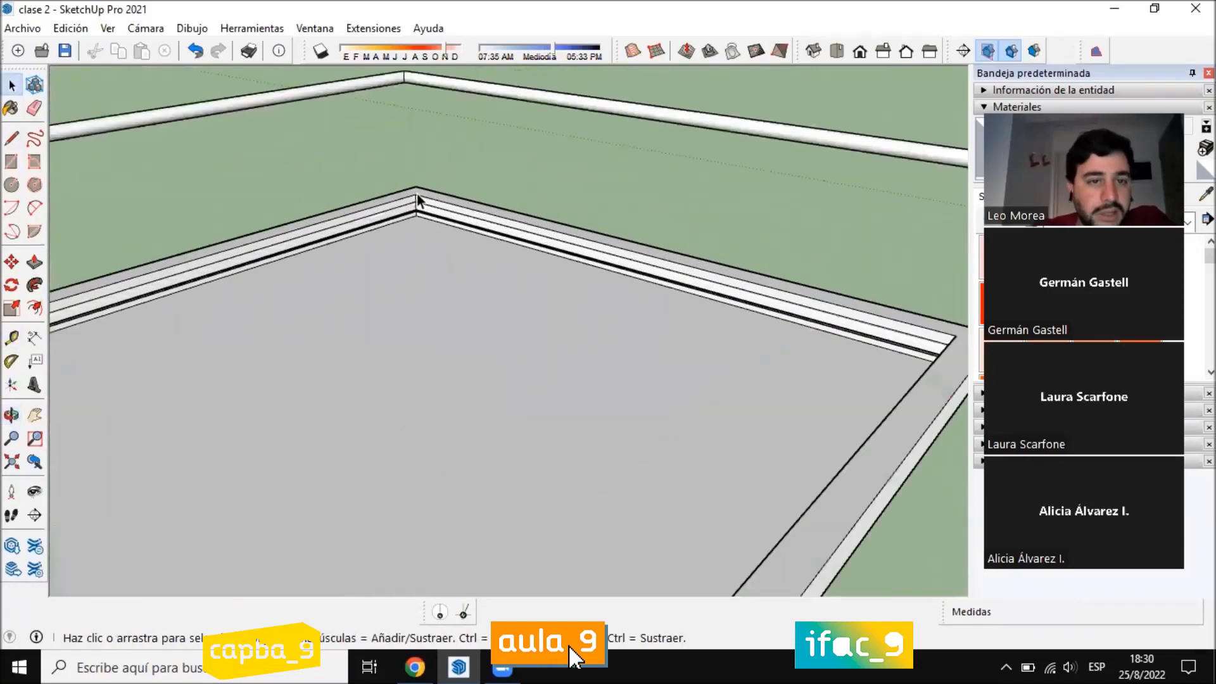
{"action": "middle_click_drag", "start_coordinate": [470, 252], "coordinate": [550, 256]}
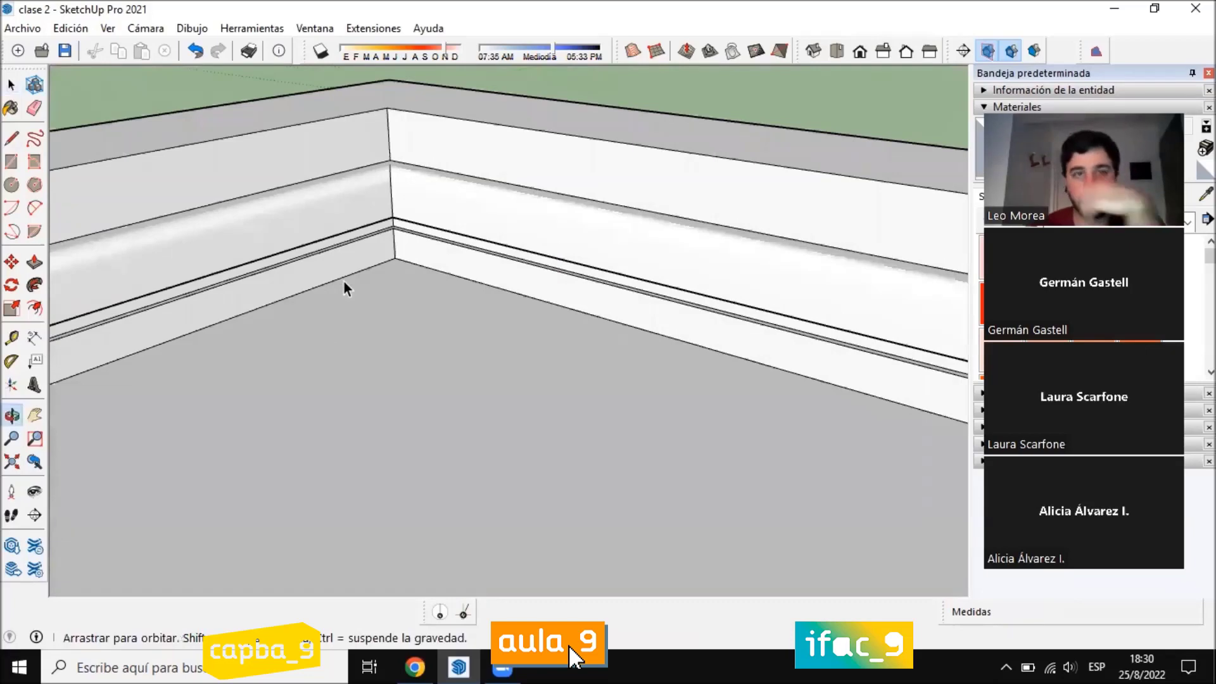
Examine the moulding's joints at the inner corners of the slab border and around the railing supports
{"action": "scroll", "coordinate": [344, 283], "scroll_direction": "down", "scroll_amount": 2}
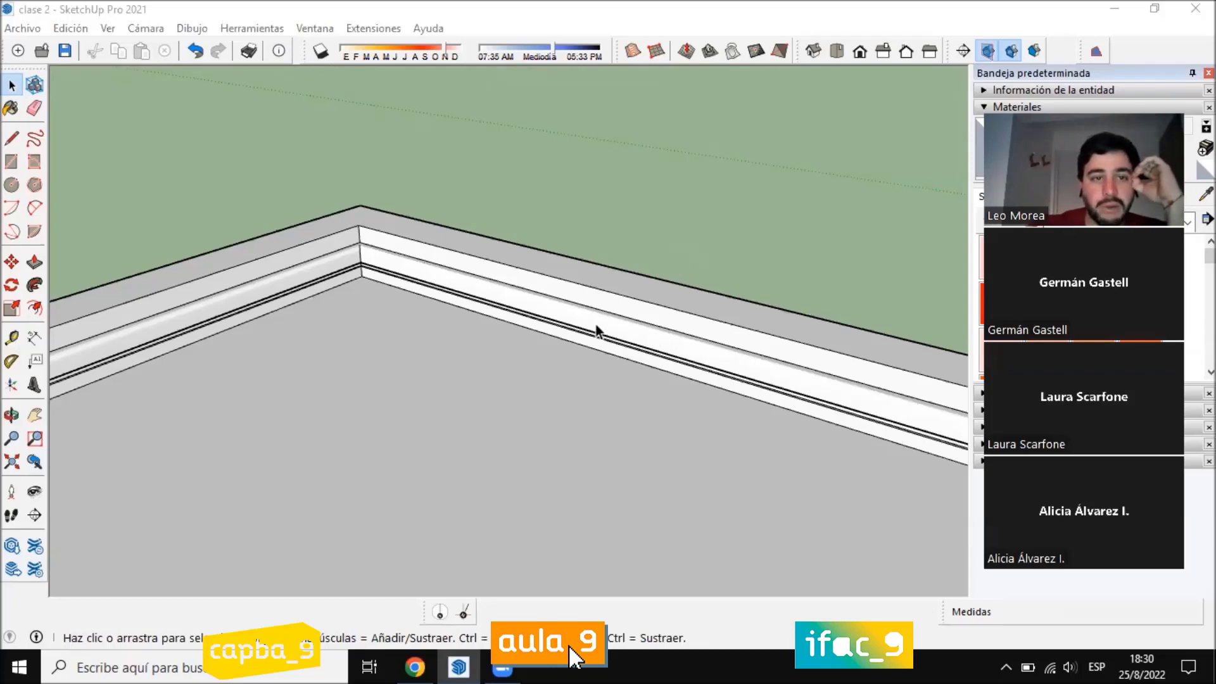
{"action": "scroll", "coordinate": [597, 331], "scroll_direction": "down", "scroll_amount": 5}
{"action": "middle_click_drag", "start_coordinate": [507, 347], "coordinate": [828, 407]}
{"action": "scroll", "coordinate": [716, 286], "scroll_direction": "up", "scroll_amount": 6}
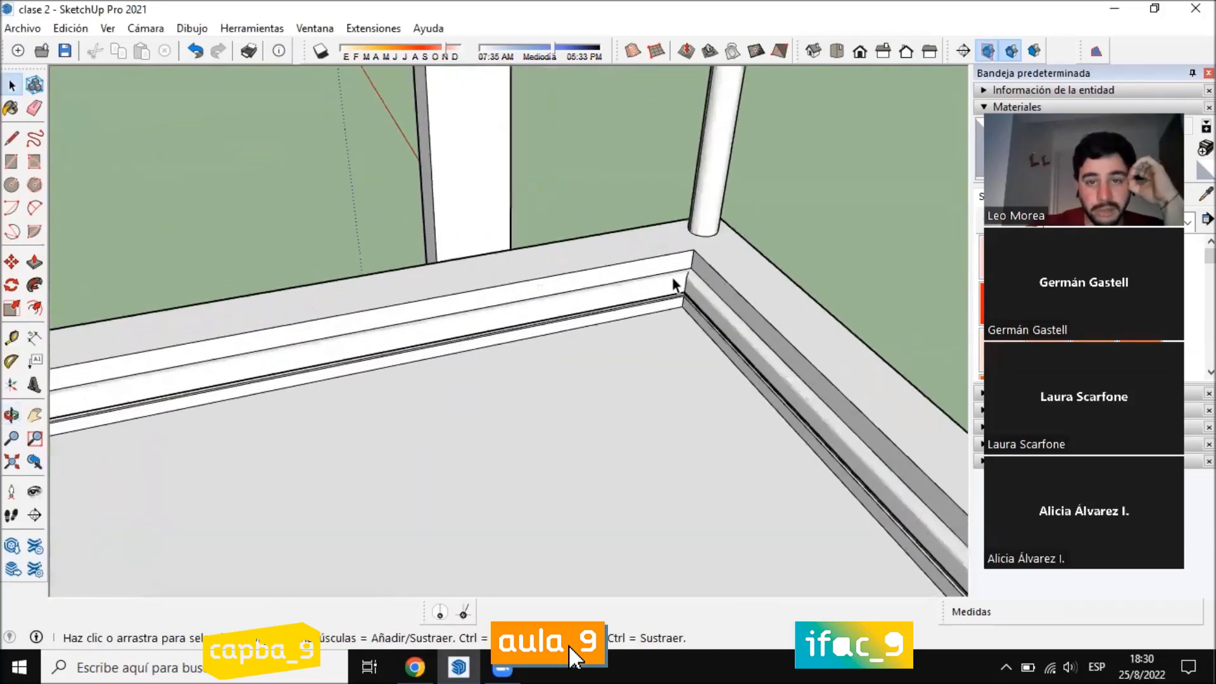
{"action": "scroll", "coordinate": [676, 283], "scroll_direction": "up", "scroll_amount": 2}
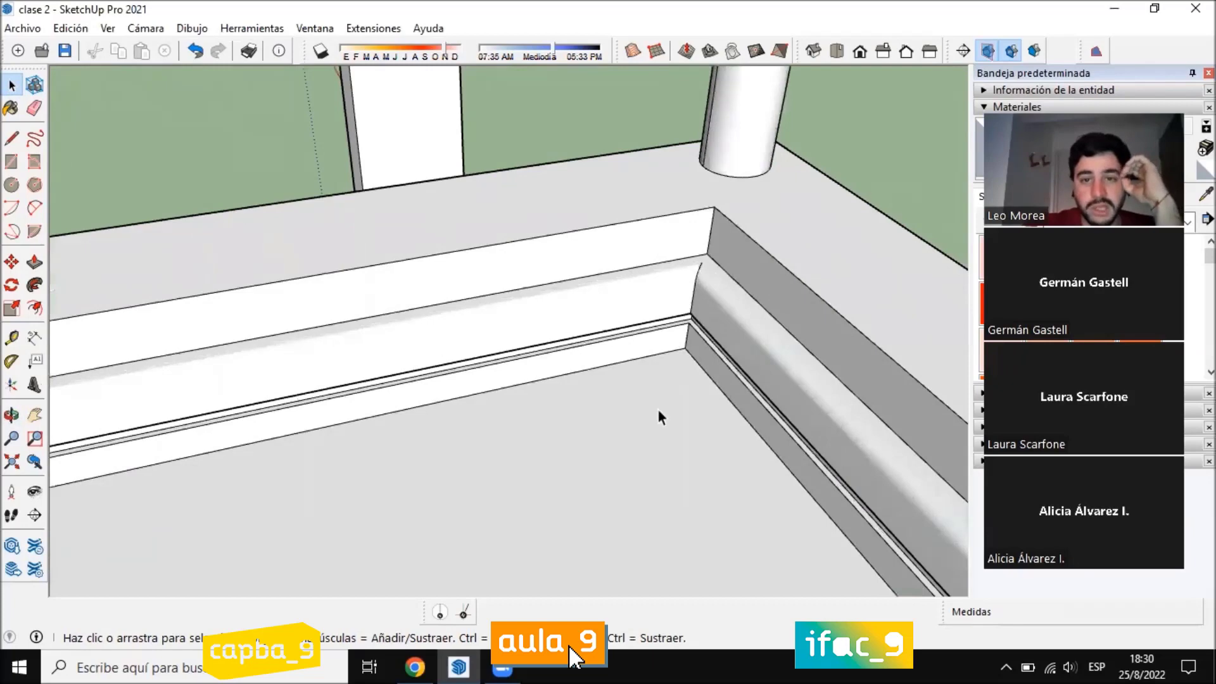
{"action": "mouse_move", "coordinate": [659, 416]}
{"action": "middle_mouse_down"}
{"action": "mouse_move", "coordinate": [601, 468]}
{"action": "mouse_move", "coordinate": [621, 299]}
{"action": "middle_mouse_up"}
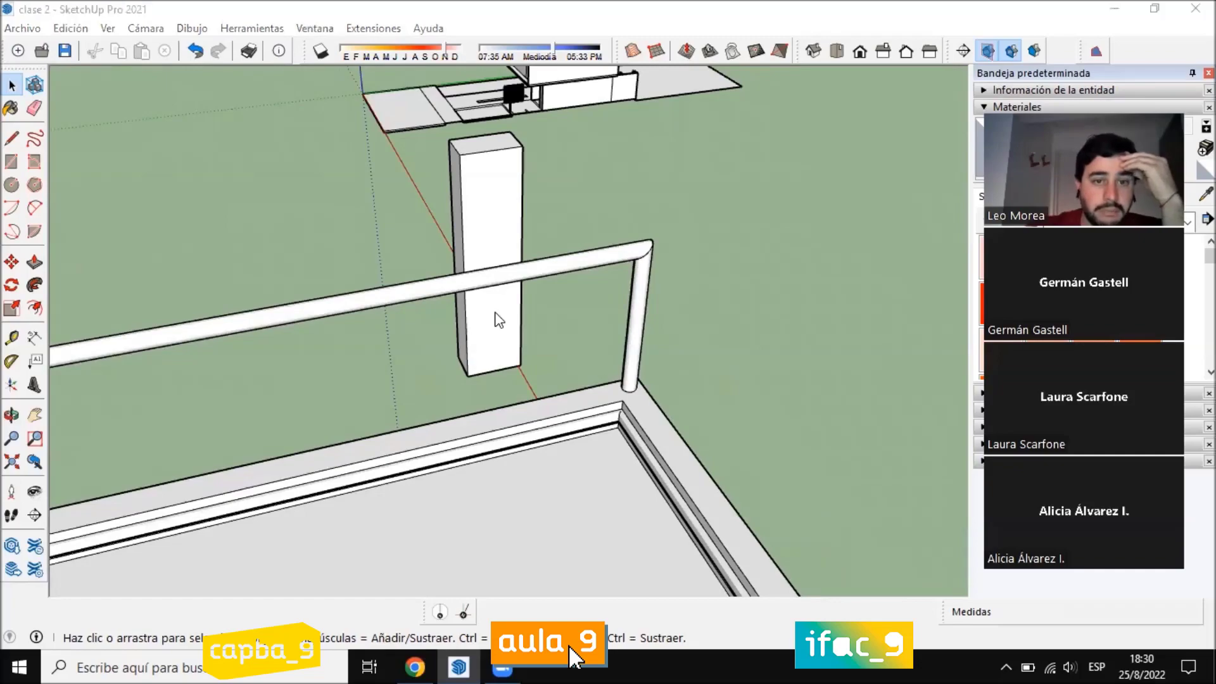
{"action": "scroll", "coordinate": [503, 342], "scroll_direction": "down", "scroll_amount": 6}
{"action": "scroll", "coordinate": [570, 535], "scroll_direction": "up", "scroll_amount": 8}
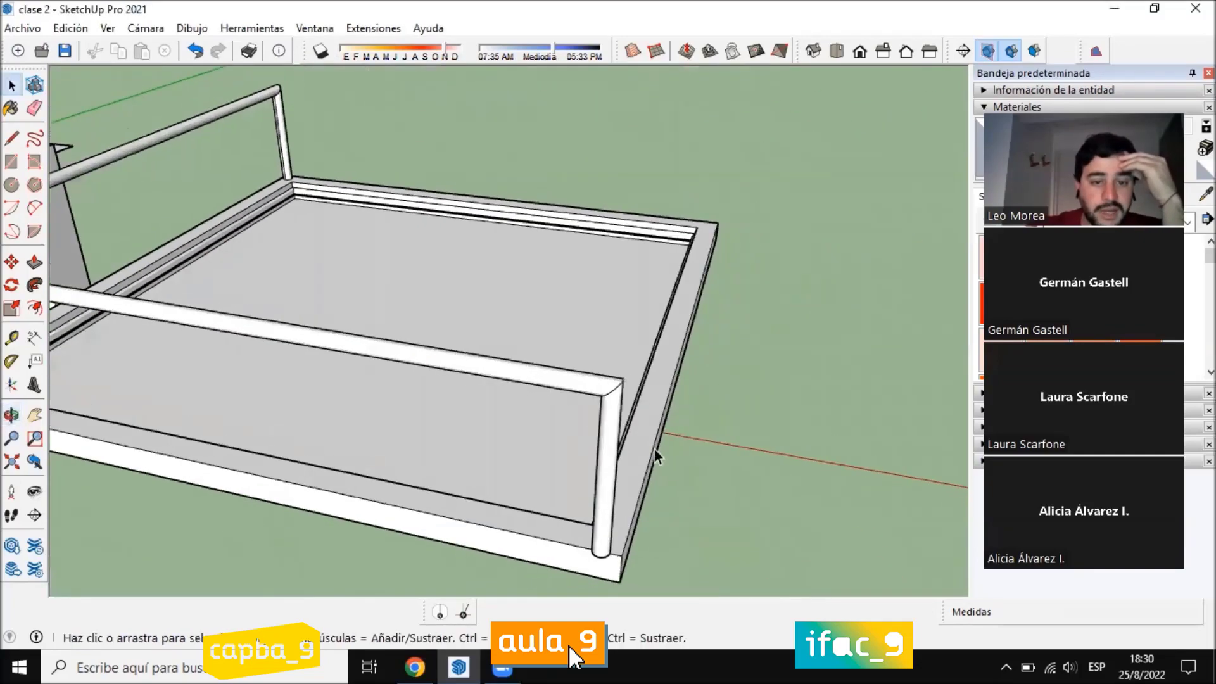
{"action": "scroll", "coordinate": [655, 455], "scroll_direction": "down", "scroll_amount": 4}
{"action": "mouse_move", "coordinate": [420, 370]}
{"action": "middle_mouse_down"}
{"action": "mouse_move", "coordinate": [554, 401]}
{"action": "mouse_move", "coordinate": [551, 184]}
{"action": "middle_mouse_up"}
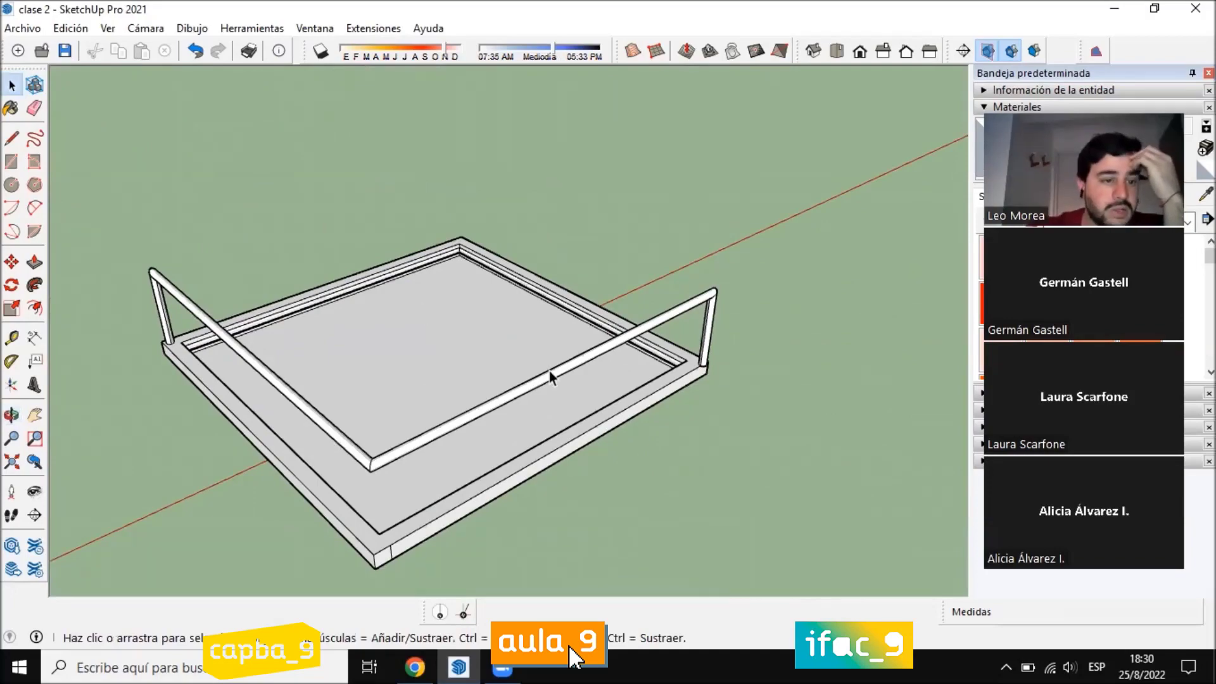
Examine the house's upper floor, its staircase and partition outlines, and the open ground floor below
{"action": "scroll", "coordinate": [550, 376], "scroll_direction": "down", "scroll_amount": 5}
{"action": "scroll", "coordinate": [443, 348], "scroll_direction": "up", "scroll_amount": 6}
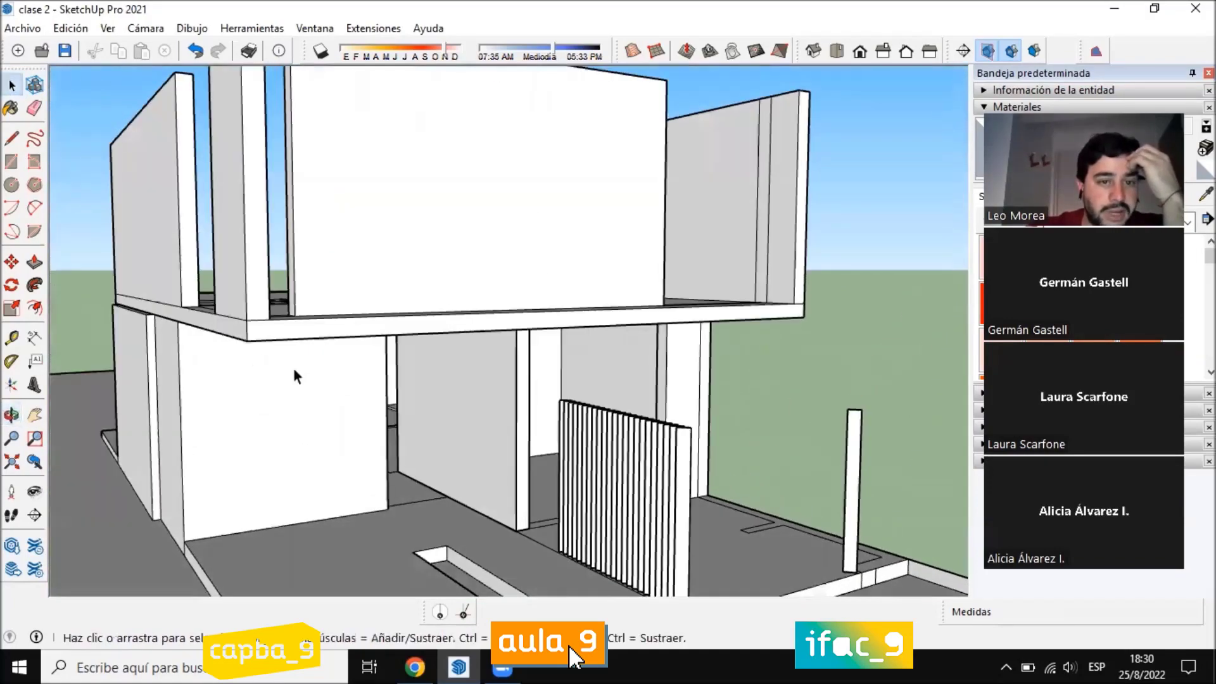
{"action": "mouse_move", "coordinate": [435, 304]}
{"action": "middle_mouse_down"}
{"action": "mouse_move", "coordinate": [257, 335]}
{"action": "mouse_move", "coordinate": [488, 482]}
{"action": "mouse_move", "coordinate": [549, 287]}
{"action": "middle_mouse_up"}
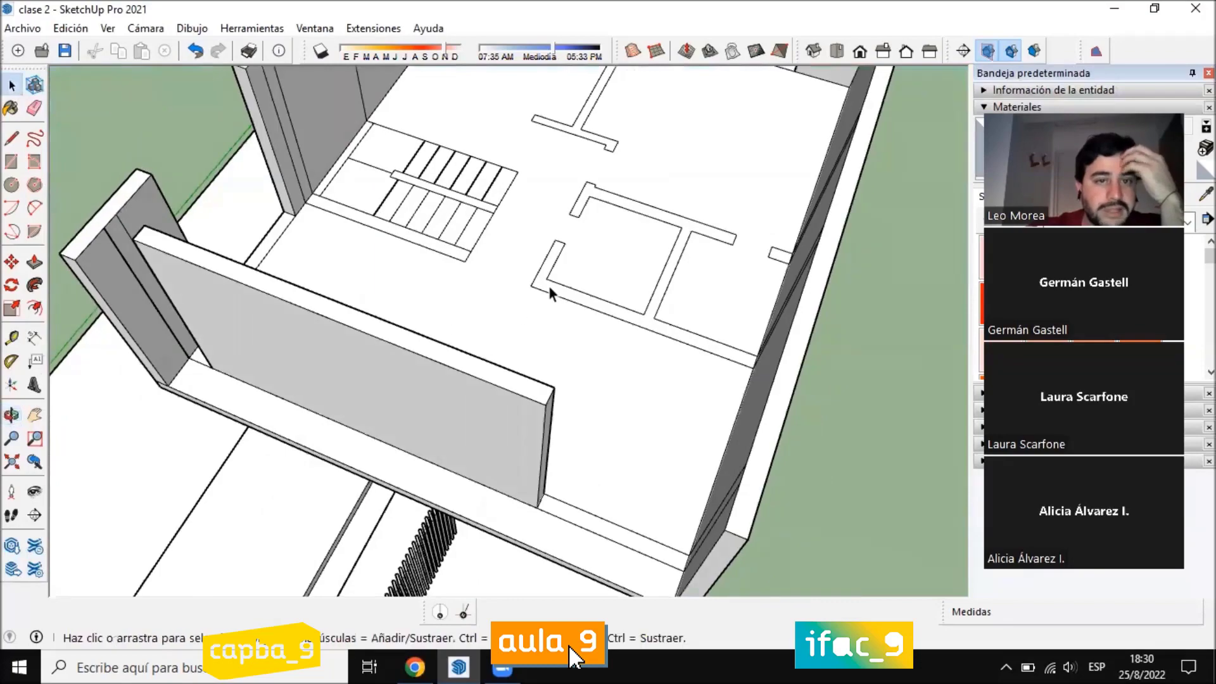
{"action": "scroll", "coordinate": [500, 154], "scroll_direction": "up", "scroll_amount": 3}
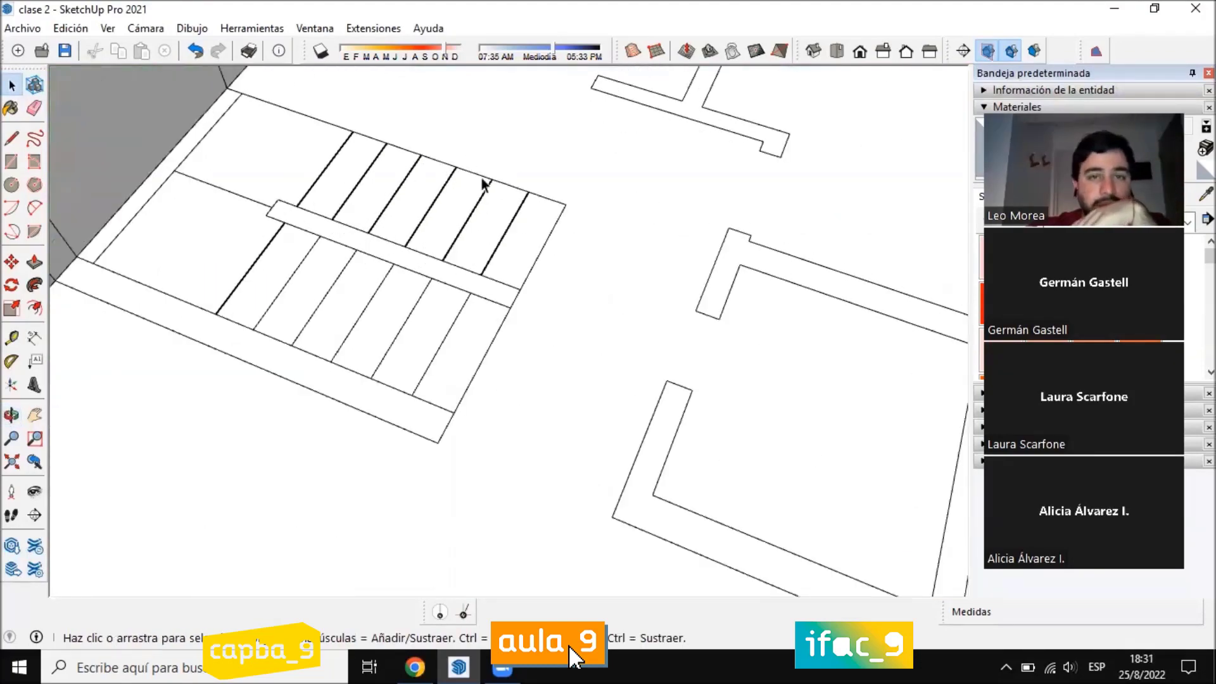
{"action": "scroll", "coordinate": [509, 238], "scroll_direction": "down", "scroll_amount": 5}
{"action": "mouse_move", "coordinate": [561, 222]}
{"action": "middle_mouse_down"}
{"action": "mouse_move", "coordinate": [724, 127]}
{"action": "mouse_move", "coordinate": [777, 266]}
{"action": "mouse_move", "coordinate": [872, 265]}
{"action": "middle_mouse_up"}
{"action": "scroll", "coordinate": [675, 232], "scroll_direction": "up", "scroll_amount": 5}
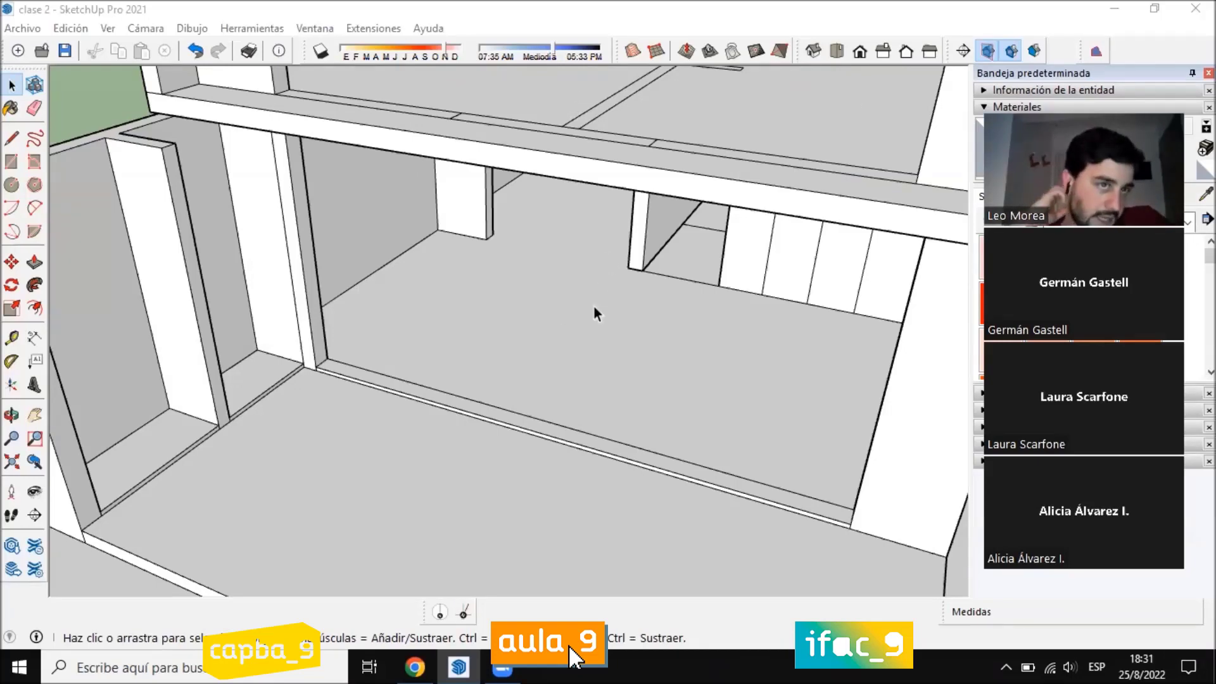
Re-examine the slab with its railing and look closely at the moulding in the far inner corner
{"action": "scroll", "coordinate": [424, 389], "scroll_direction": "down", "scroll_amount": 10}
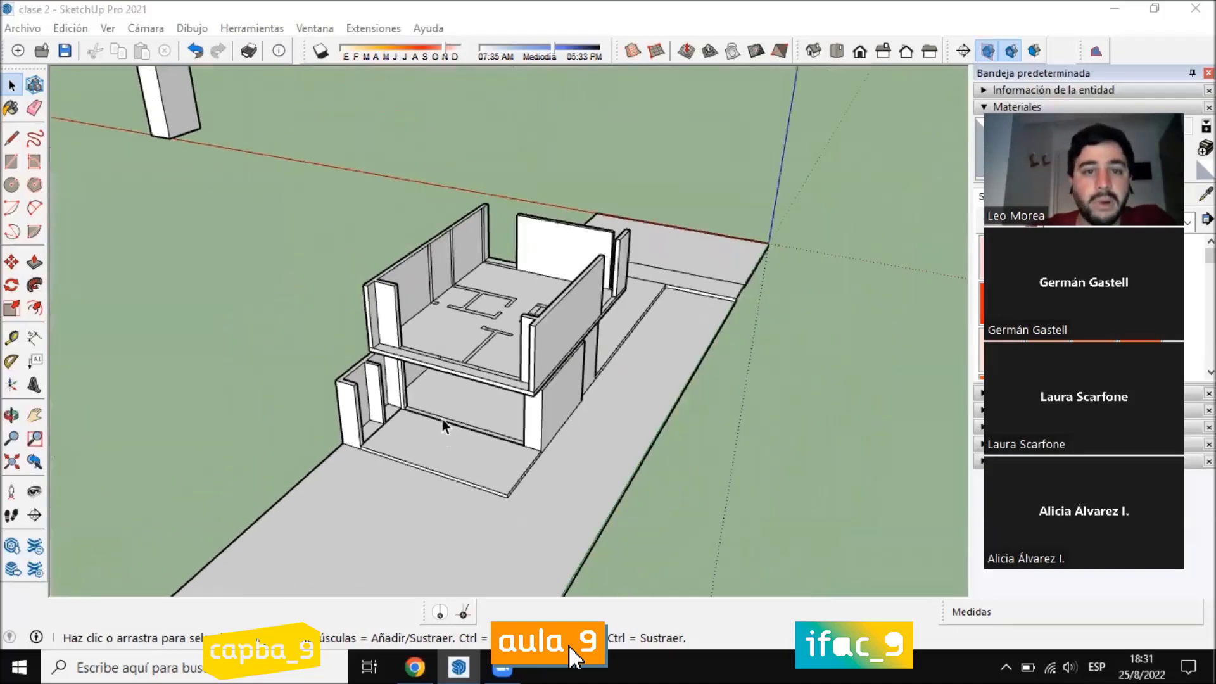
{"action": "scroll", "coordinate": [445, 425], "scroll_direction": "down", "scroll_amount": 3}
{"action": "middle_click_drag", "start_coordinate": [421, 271], "coordinate": [371, 378]}
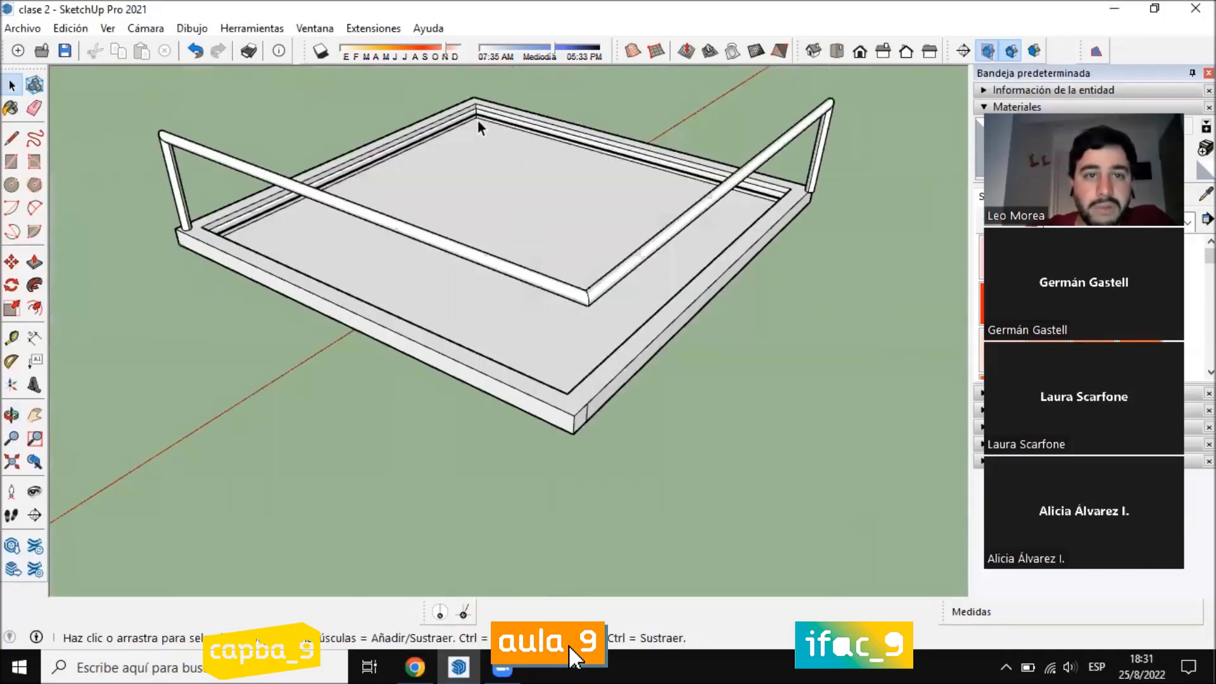
{"action": "scroll", "coordinate": [474, 108], "scroll_direction": "up", "scroll_amount": 5}
{"action": "scroll", "coordinate": [506, 139], "scroll_direction": "up", "scroll_amount": 3}
{"action": "middle_click_drag", "start_coordinate": [532, 179], "coordinate": [473, 285]}
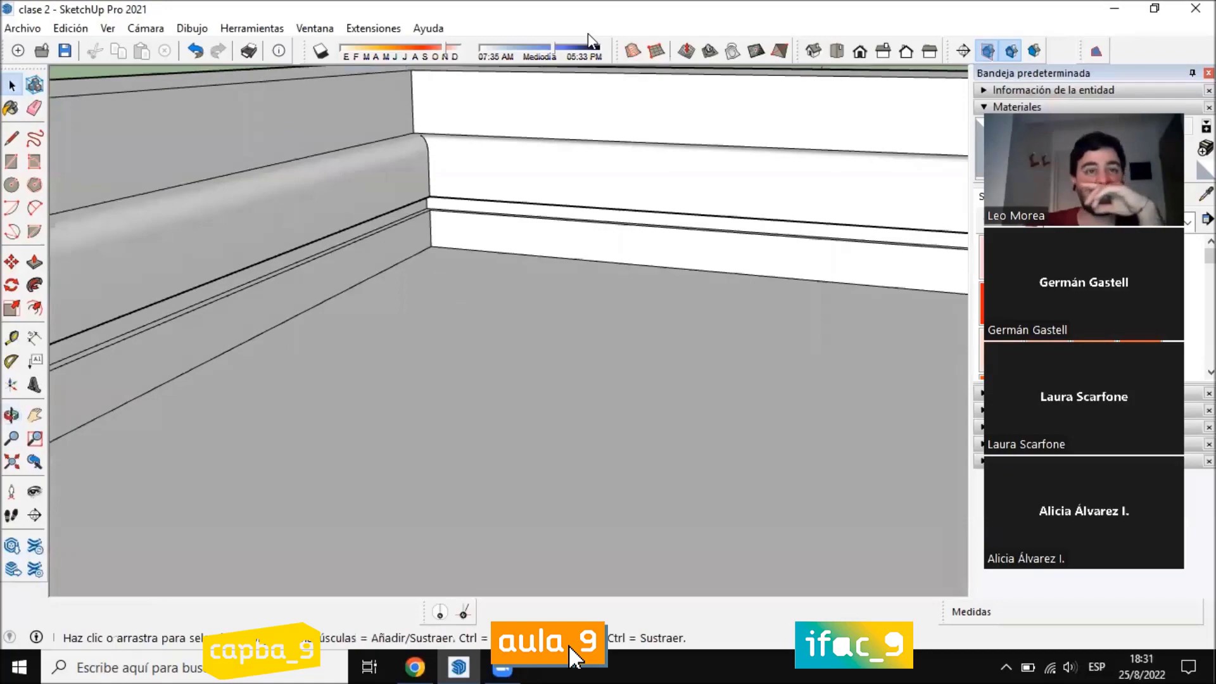
{"action": "scroll", "coordinate": [590, 294], "scroll_direction": "down", "scroll_amount": 10}
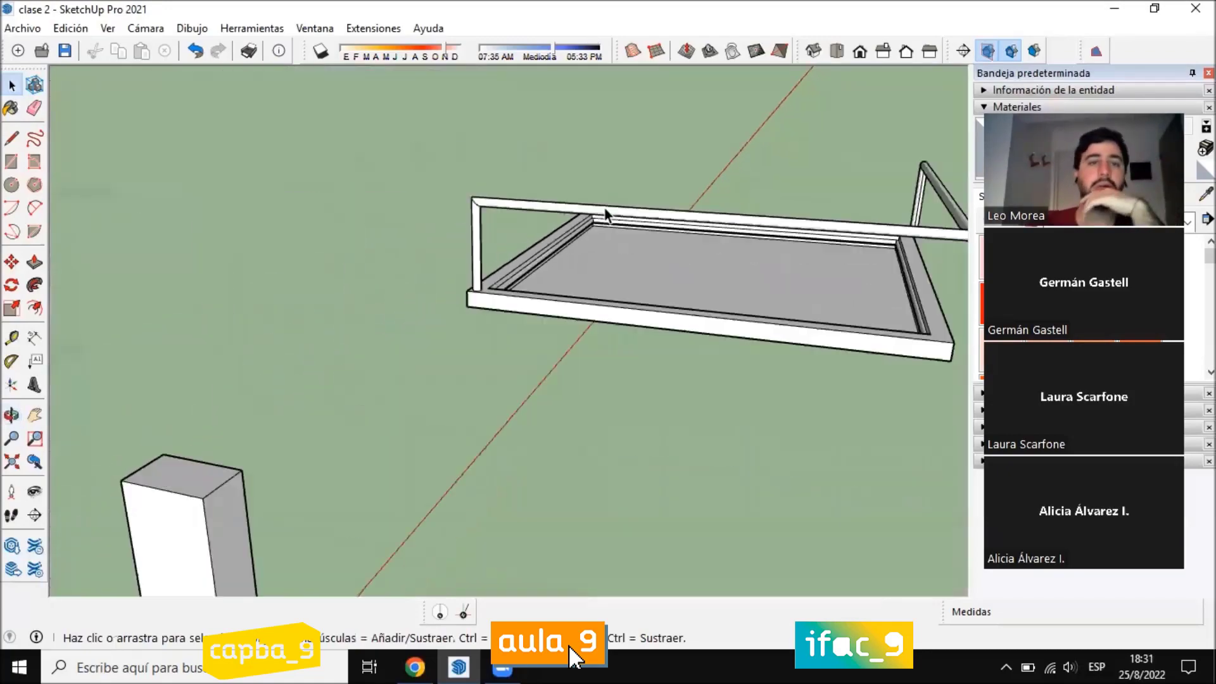
Examine the two-storey house from the side and the front, including the open ground-floor façade
{"action": "scroll", "coordinate": [589, 342], "scroll_direction": "down", "scroll_amount": 3}
{"action": "scroll", "coordinate": [291, 458], "scroll_direction": "up", "scroll_amount": 10}
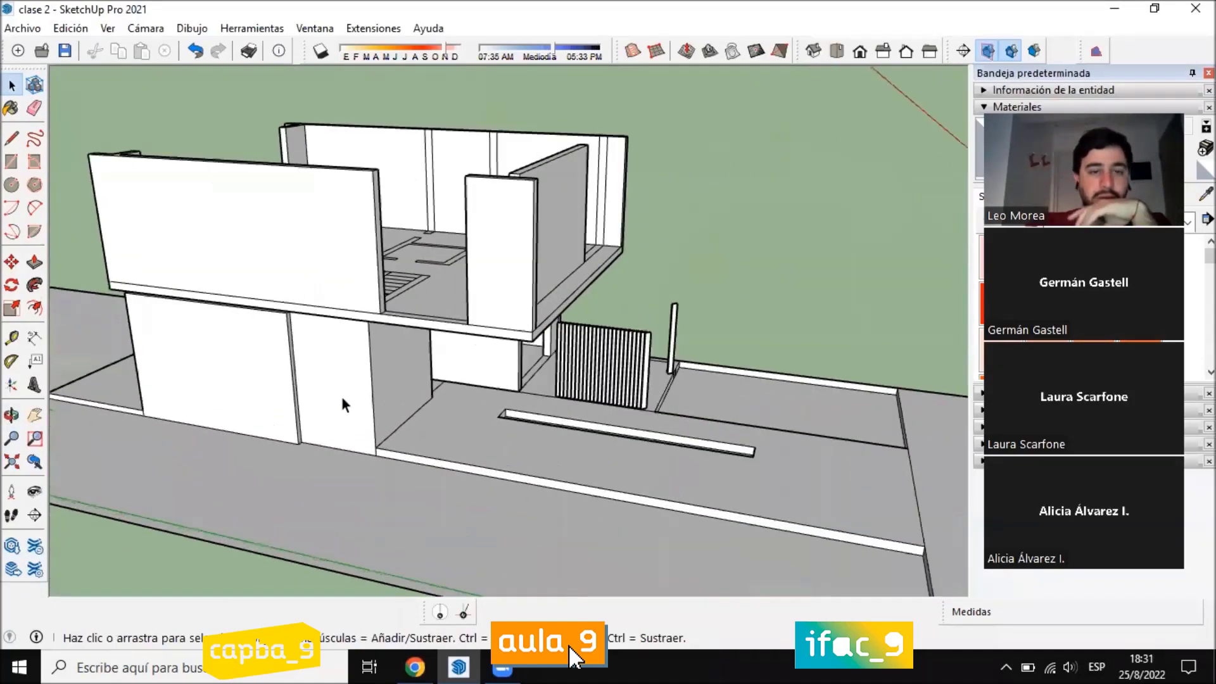
{"action": "middle_click_drag", "start_coordinate": [340, 393], "coordinate": [717, 376]}
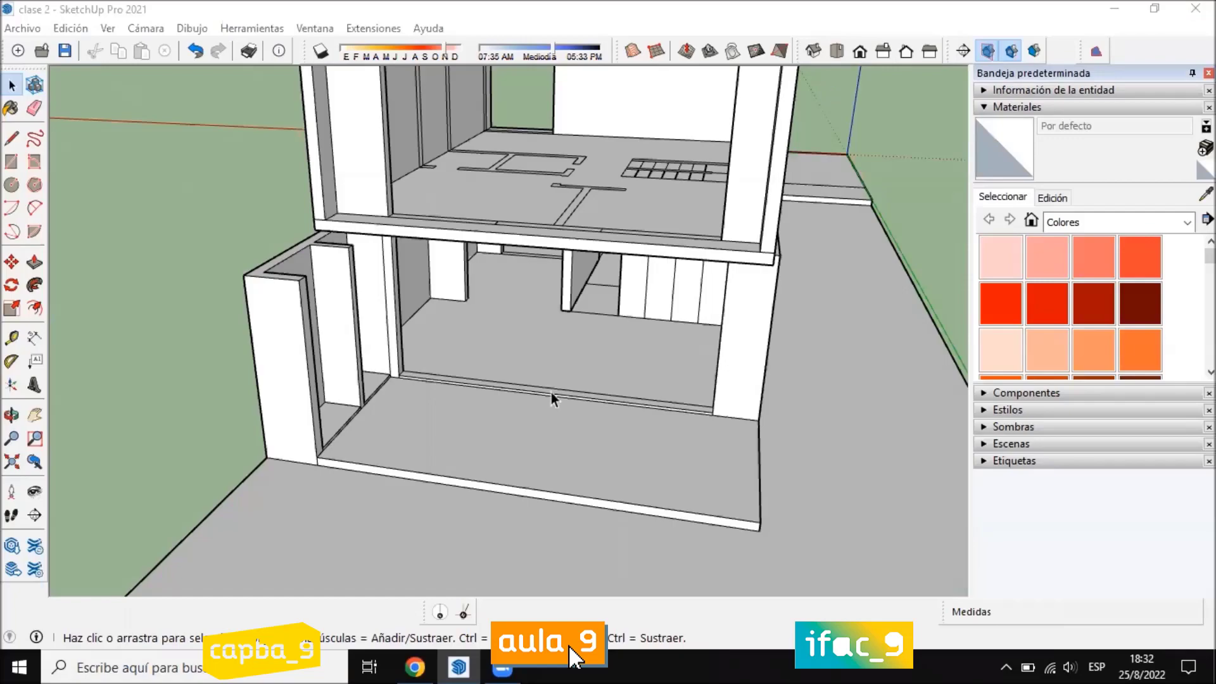
{"action": "middle_click_drag", "start_coordinate": [378, 414], "coordinate": [377, 414]}
{"action": "middle_click_drag", "start_coordinate": [640, 394], "coordinate": [625, 327]}
{"action": "scroll", "coordinate": [538, 368], "scroll_direction": "up", "scroll_amount": 3}
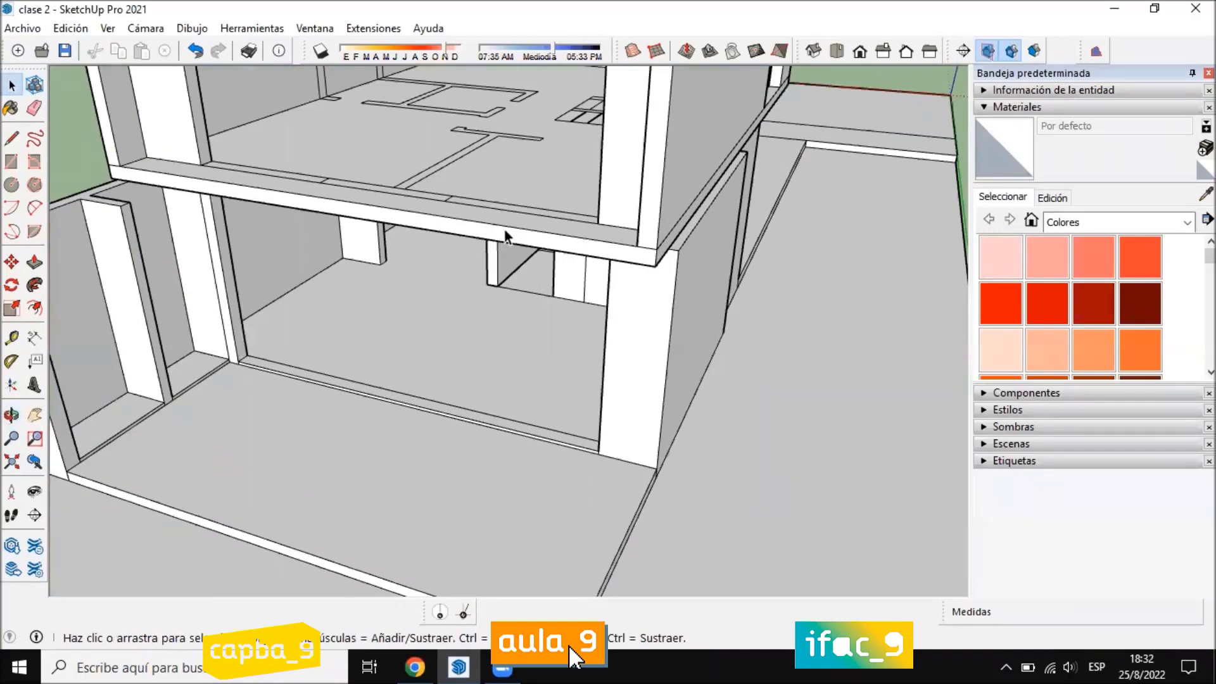
{"action": "middle_click_drag", "start_coordinate": [506, 237], "coordinate": [619, 350]}
{"action": "scroll", "coordinate": [599, 326], "scroll_direction": "up", "scroll_amount": 5}
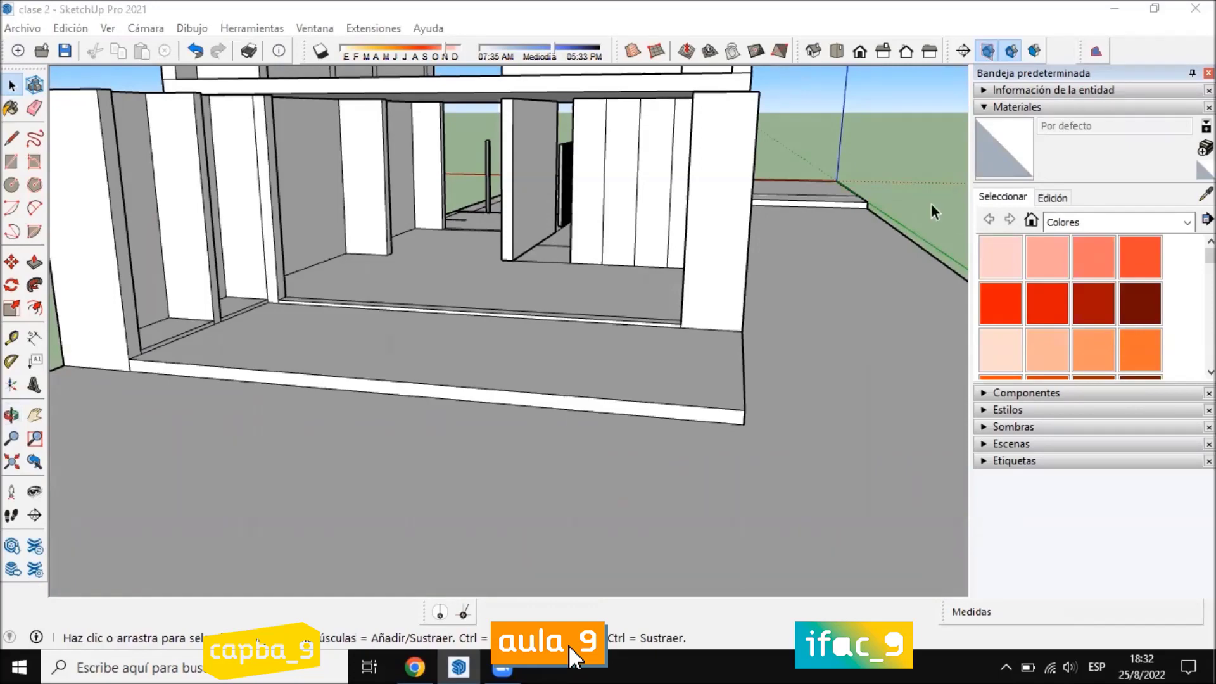
{"action": "middle_click_drag", "start_coordinate": [931, 204], "coordinate": [267, 382]}
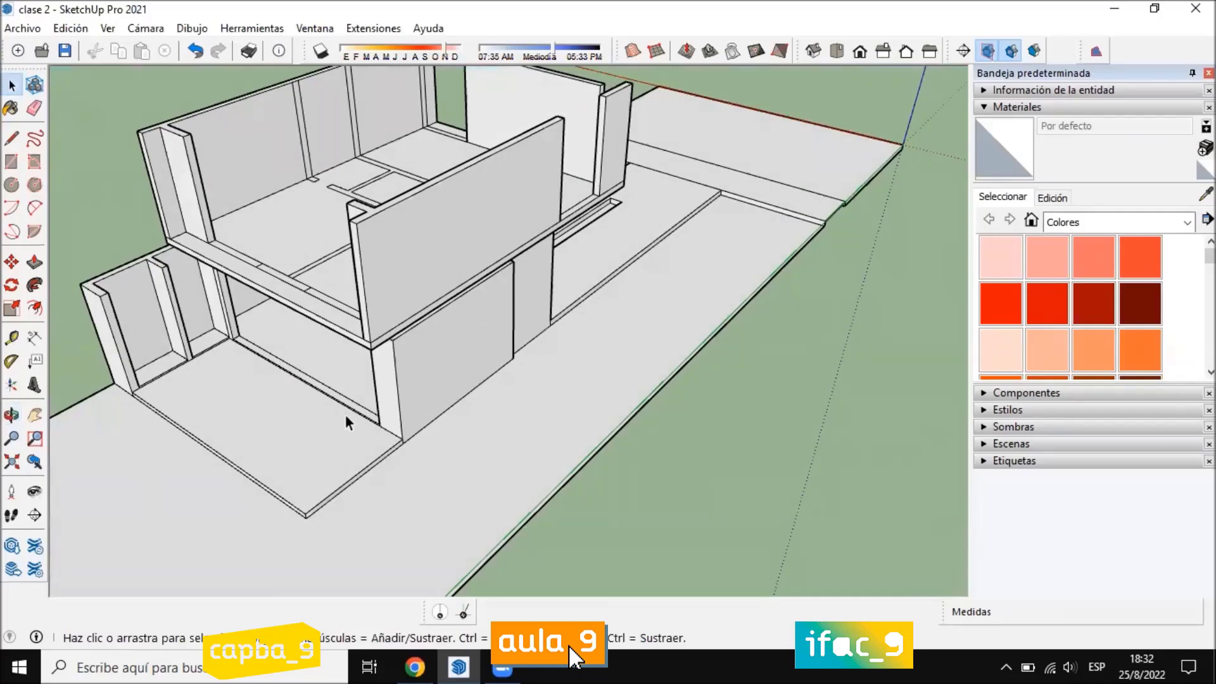
{"action": "middle_click_drag", "start_coordinate": [345, 414], "coordinate": [397, 397]}
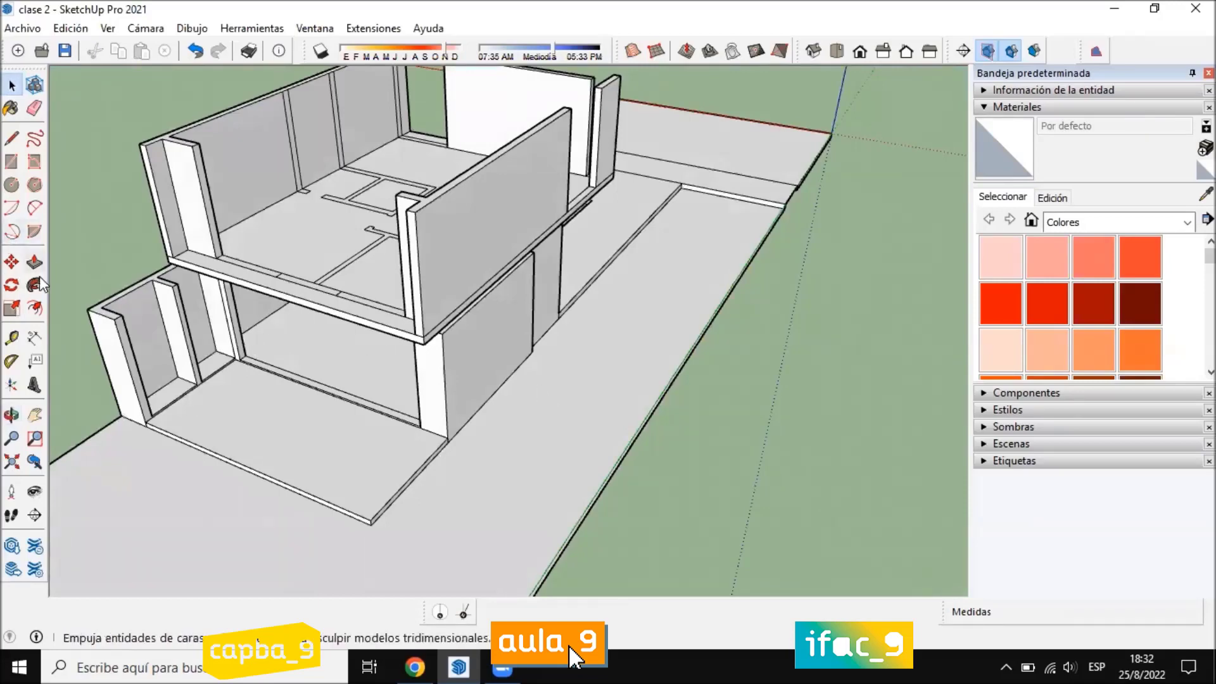
Inspect the ground-floor front opening and the walls beneath the overhanging upper-floor slab
{"action": "scroll", "coordinate": [306, 278], "scroll_direction": "up", "scroll_amount": 3}
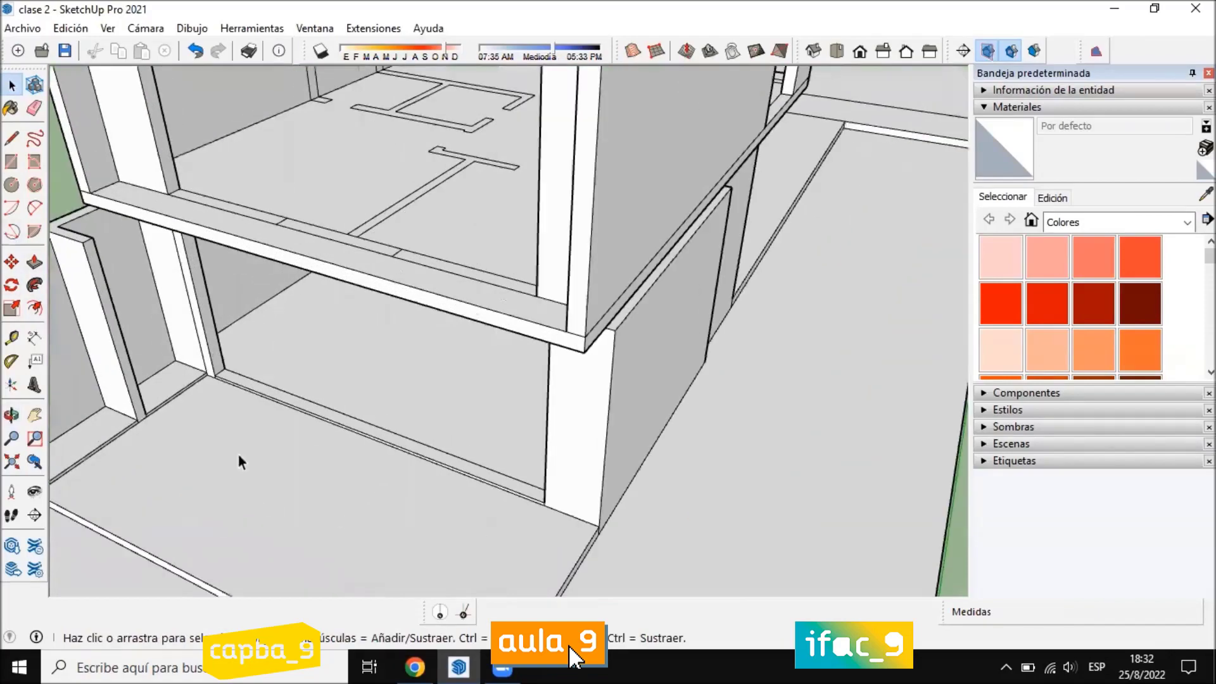
{"action": "scroll", "coordinate": [282, 295], "scroll_direction": "down", "scroll_amount": 3}
{"action": "middle_click_drag", "start_coordinate": [312, 371], "coordinate": [496, 332]}
{"action": "scroll", "coordinate": [497, 332], "scroll_direction": "up", "scroll_amount": 2}
{"action": "scroll", "coordinate": [412, 332], "scroll_direction": "up", "scroll_amount": 2}
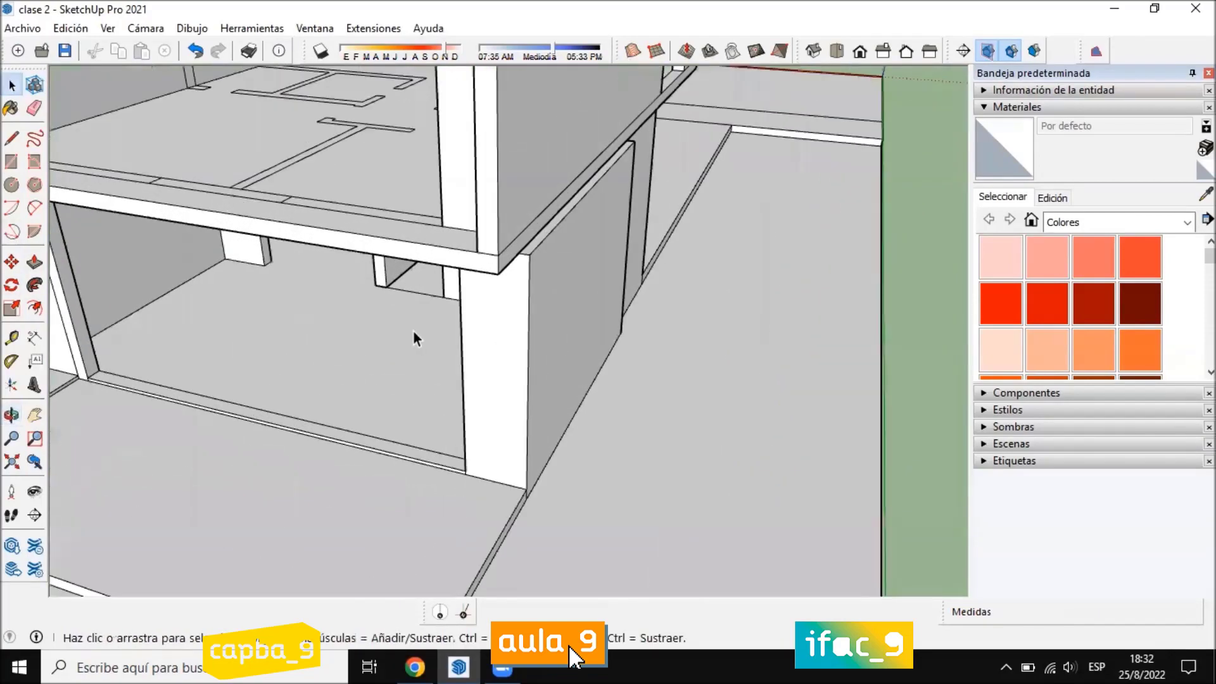
{"action": "scroll", "coordinate": [413, 331], "scroll_direction": "down", "scroll_amount": 3}
{"action": "middle_click_drag", "start_coordinate": [413, 332], "coordinate": [439, 264]}
{"action": "scroll", "coordinate": [405, 262], "scroll_direction": "up", "scroll_amount": 3}
{"action": "scroll", "coordinate": [349, 378], "scroll_direction": "down", "scroll_amount": 3}
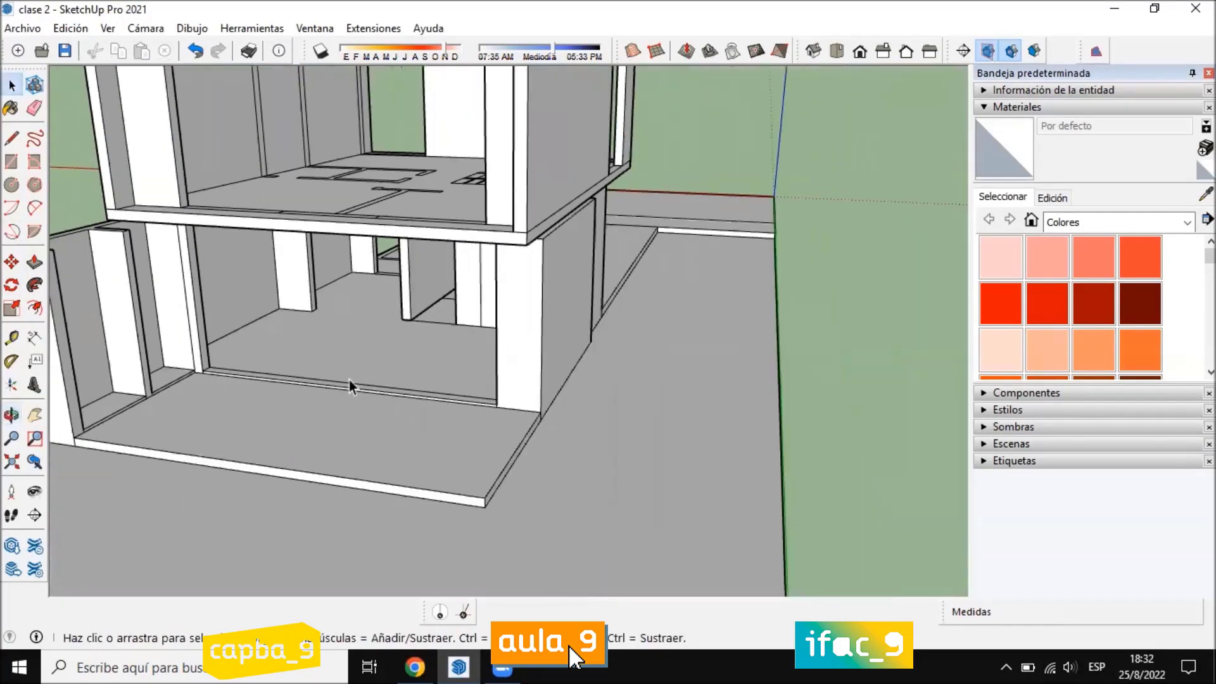
{"action": "scroll", "coordinate": [485, 349], "scroll_direction": "up", "scroll_amount": 2}
{"action": "middle_click_drag", "start_coordinate": [348, 379], "coordinate": [244, 317]}
{"action": "scroll", "coordinate": [359, 372], "scroll_direction": "down", "scroll_amount": 3}
{"action": "scroll", "coordinate": [422, 358], "scroll_direction": "up", "scroll_amount": 2}
{"action": "scroll", "coordinate": [387, 332], "scroll_direction": "down", "scroll_amount": 2}
{"action": "scroll", "coordinate": [244, 317], "scroll_direction": "up", "scroll_amount": 2}
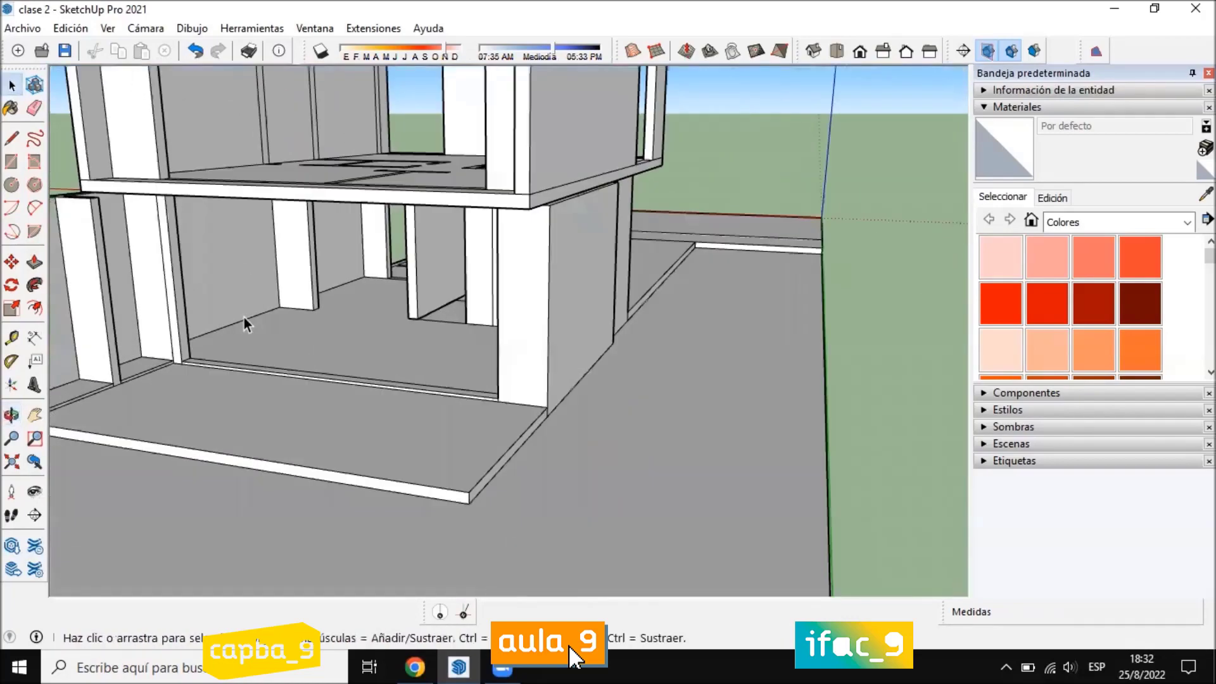
Move the whole upper floor about 10.8 m along the red axis, clear of the ground floor, and deselect it
{"action": "scroll", "coordinate": [244, 317], "scroll_direction": "down", "scroll_amount": 2}
{"action": "middle_click_drag", "start_coordinate": [244, 234], "coordinate": [244, 287]}
{"action": "left_click", "coordinate": [244, 287]}
{"action": "left_click", "coordinate": [12, 261]}
{"action": "scroll", "coordinate": [336, 297], "scroll_direction": "down", "scroll_amount": 2}
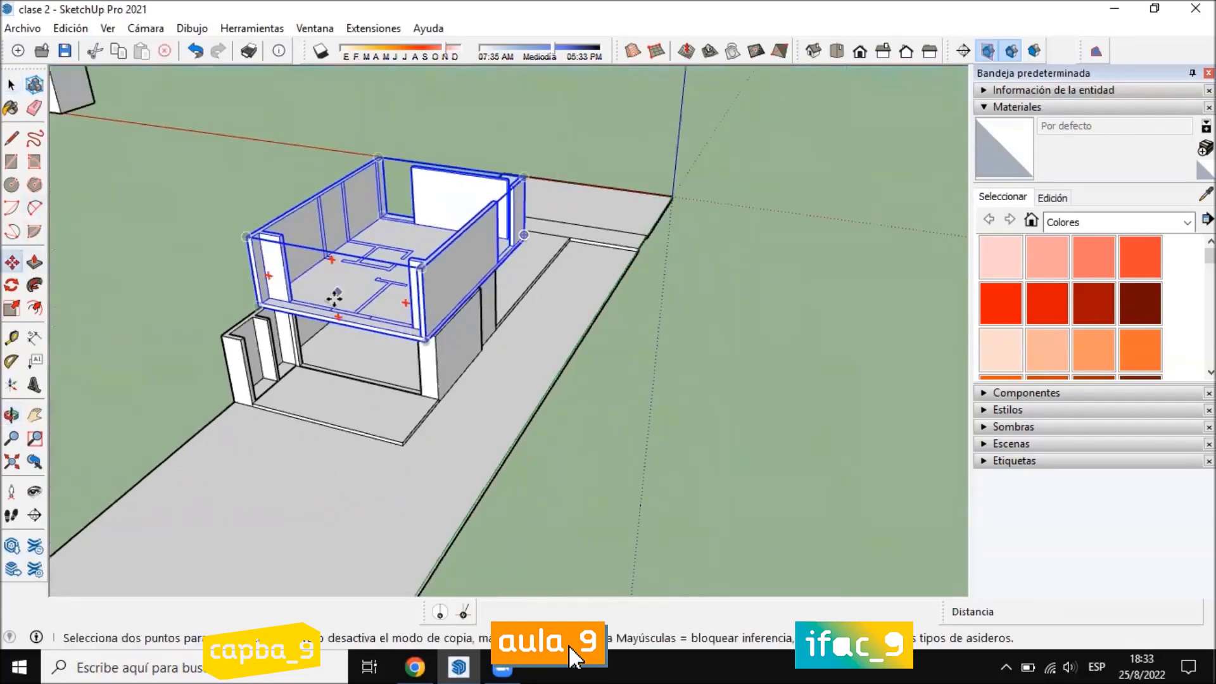
{"action": "left_click", "coordinate": [336, 298]}
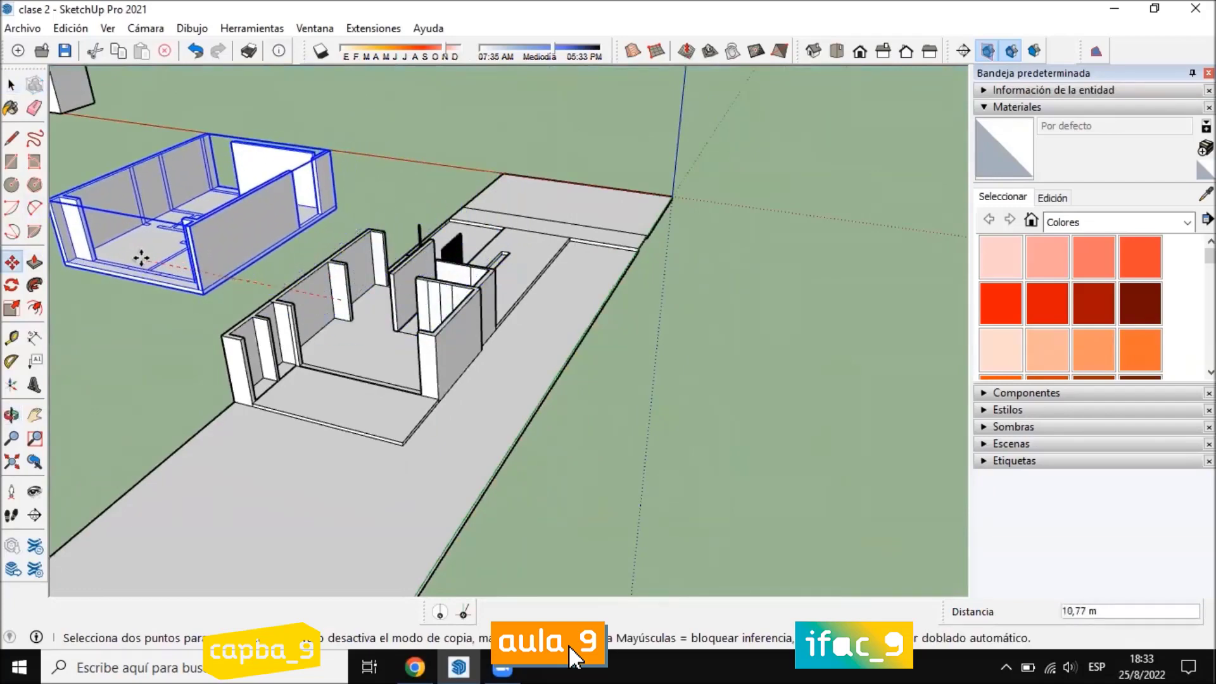
{"action": "left_click", "coordinate": [141, 261]}
{"action": "left_click", "coordinate": [11, 84]}
{"action": "left_click", "coordinate": [425, 139]}
Select the upper floor and the ground floor in turn to check that they are separate groups, and clear the selection
{"action": "scroll", "coordinate": [425, 139], "scroll_direction": "down", "scroll_amount": 2}
{"action": "middle_click_drag", "start_coordinate": [354, 159], "coordinate": [310, 204]}
{"action": "scroll", "coordinate": [309, 204], "scroll_direction": "up", "scroll_amount": 2}
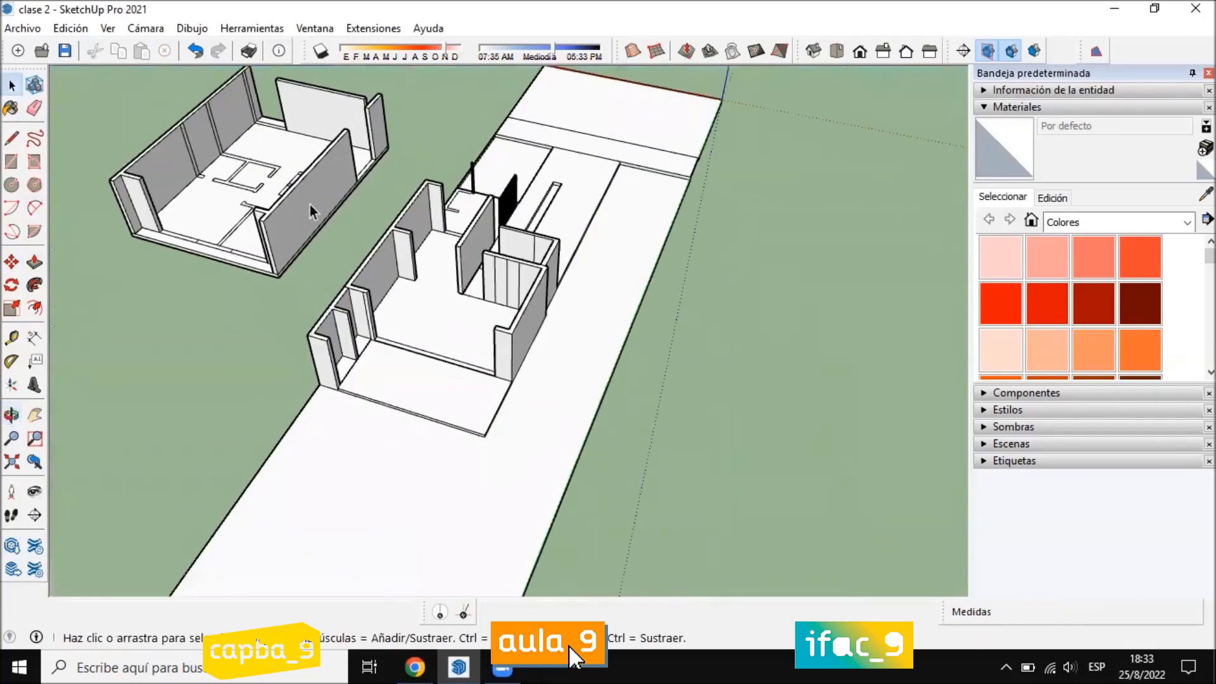
{"action": "left_click", "coordinate": [310, 203]}
{"action": "left_click", "coordinate": [412, 295]}
{"action": "left_click", "coordinate": [329, 222]}
{"action": "left_click", "coordinate": [405, 292]}
{"action": "left_click", "coordinate": [283, 224]}
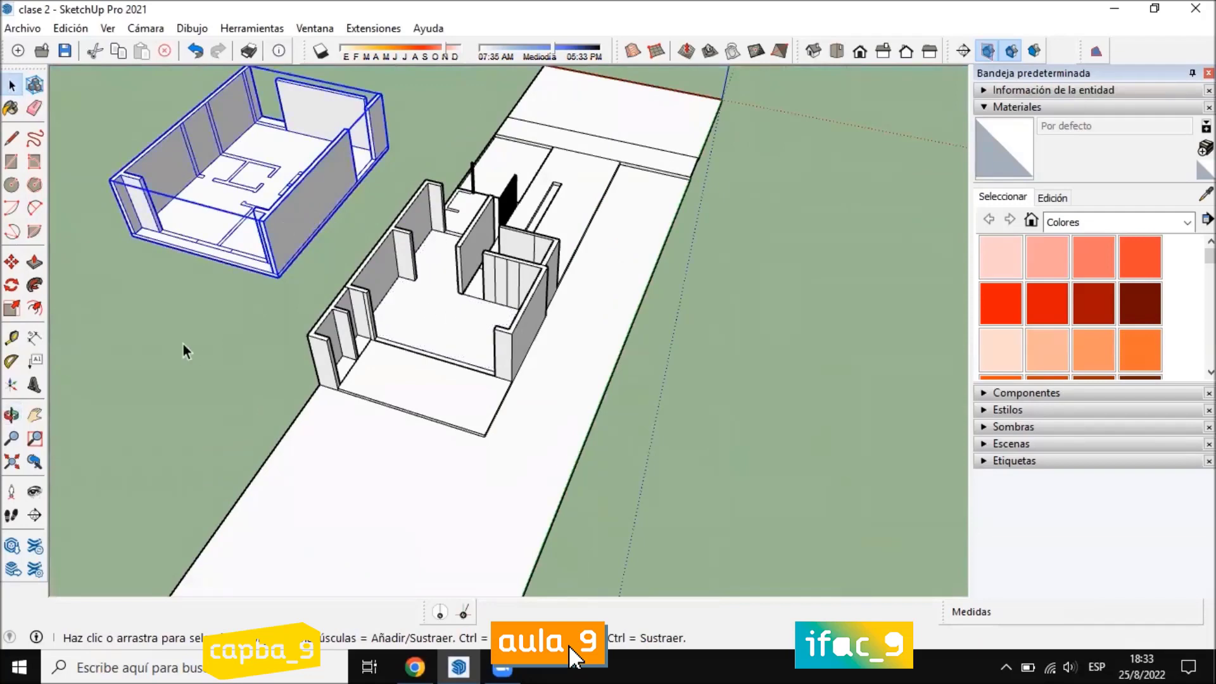
{"action": "left_click", "coordinate": [183, 343]}
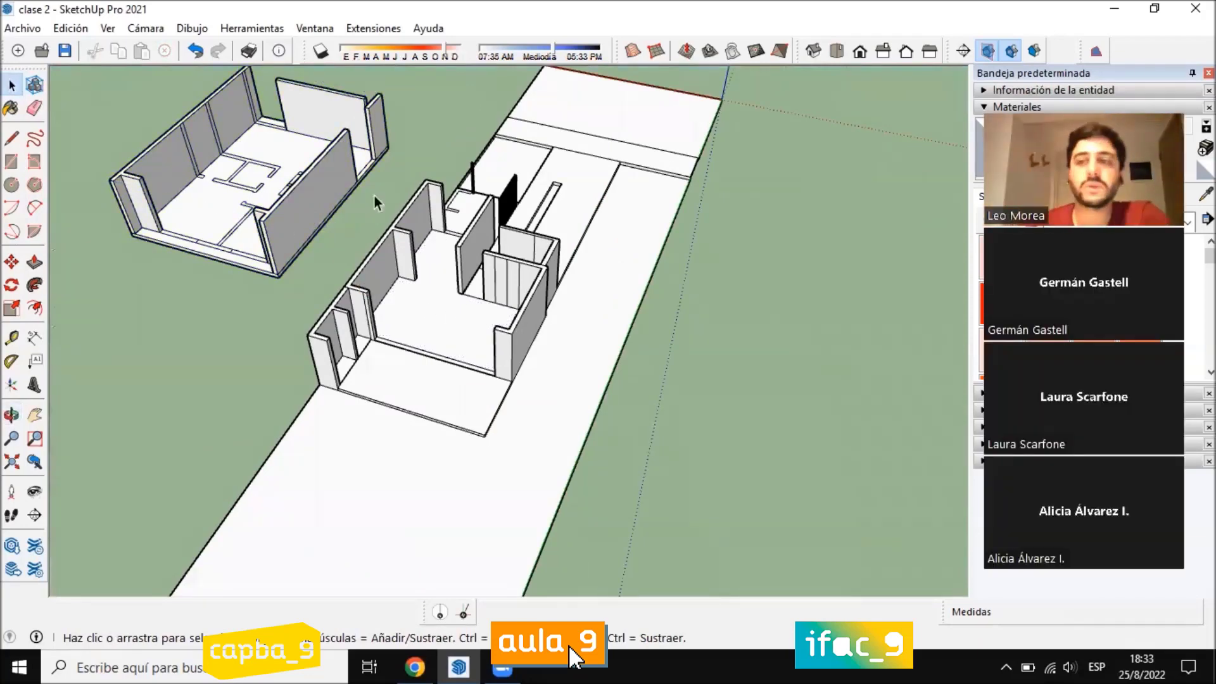
Draw a 2,5 m vertical edge up the end of the wall bounding the ground-floor front opening, starting from its inner base corner
{"action": "scroll", "coordinate": [374, 196], "scroll_direction": "up", "scroll_amount": 3}
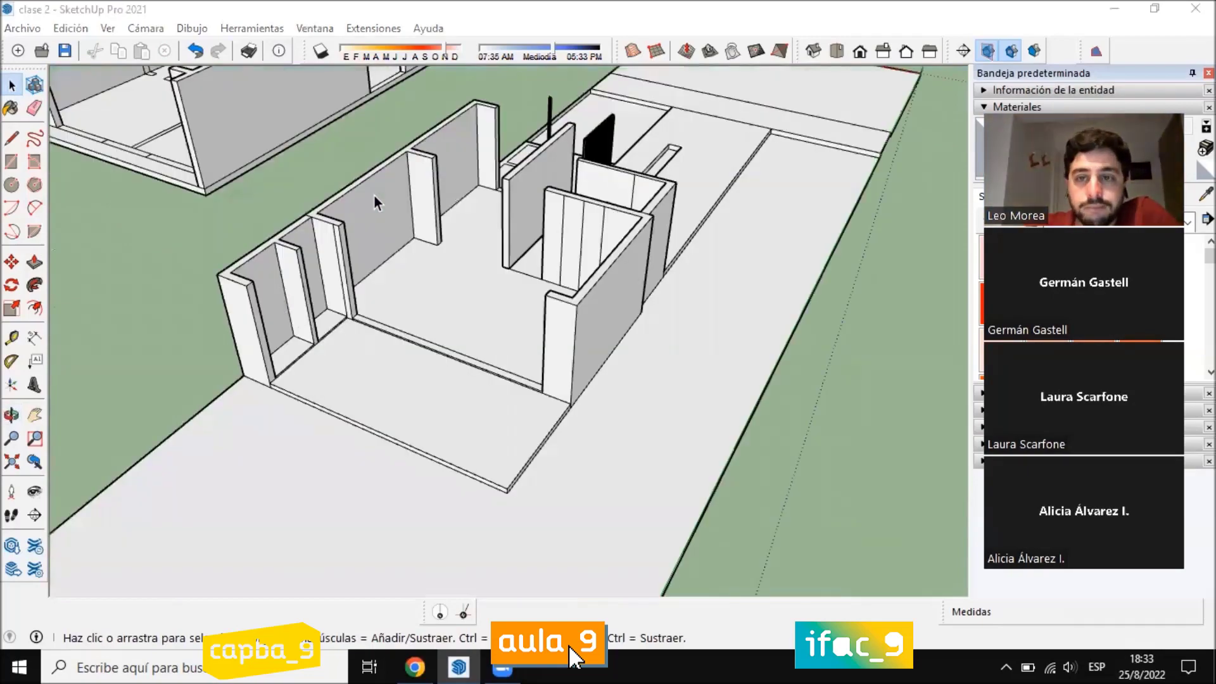
{"action": "middle_click_drag", "start_coordinate": [557, 285], "coordinate": [385, 291]}
{"action": "scroll", "coordinate": [412, 246], "scroll_direction": "up", "scroll_amount": 3}
{"action": "scroll", "coordinate": [385, 291], "scroll_direction": "up", "scroll_amount": 2}
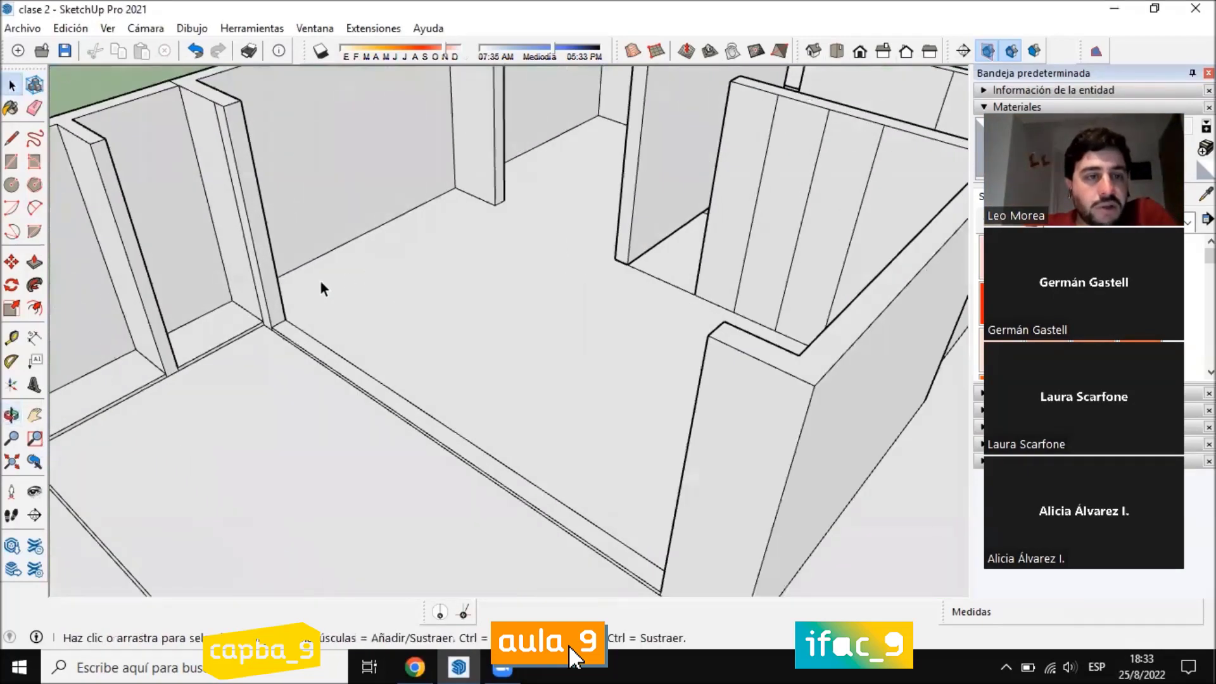
{"action": "middle_click_drag", "start_coordinate": [612, 515], "coordinate": [702, 480]}
{"action": "scroll", "coordinate": [702, 480], "scroll_direction": "down", "scroll_amount": 2}
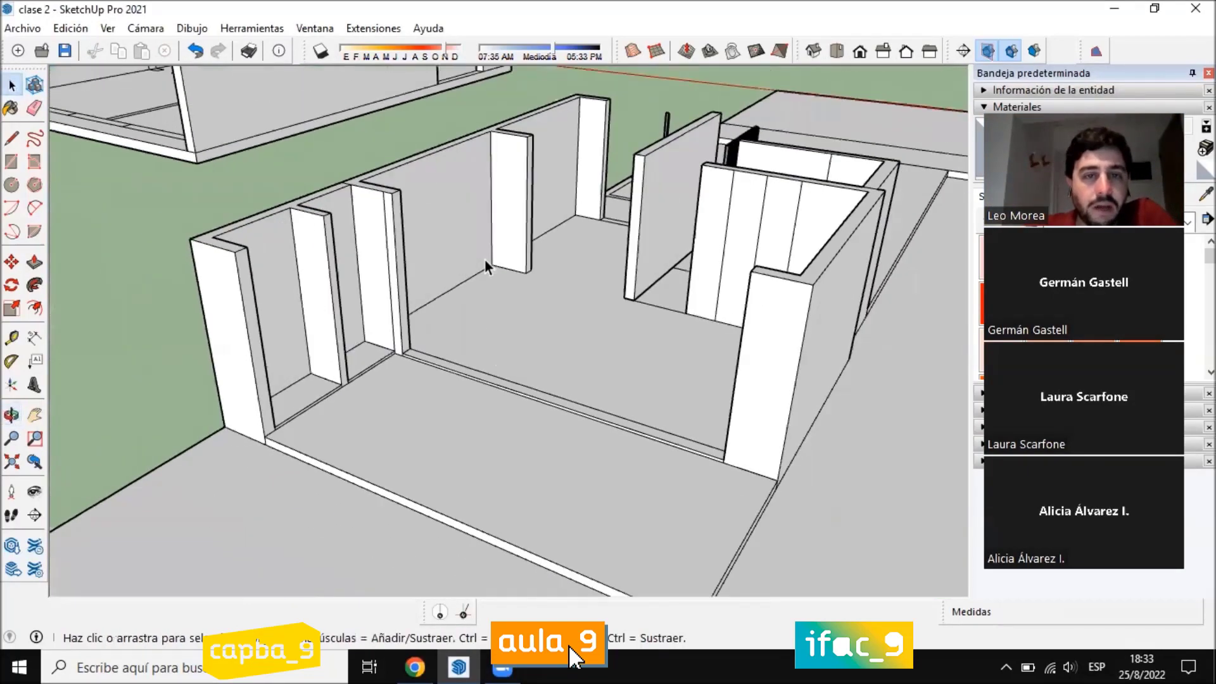
{"action": "scroll", "coordinate": [485, 259], "scroll_direction": "up", "scroll_amount": 2}
{"action": "scroll", "coordinate": [381, 372], "scroll_direction": "down", "scroll_amount": 1}
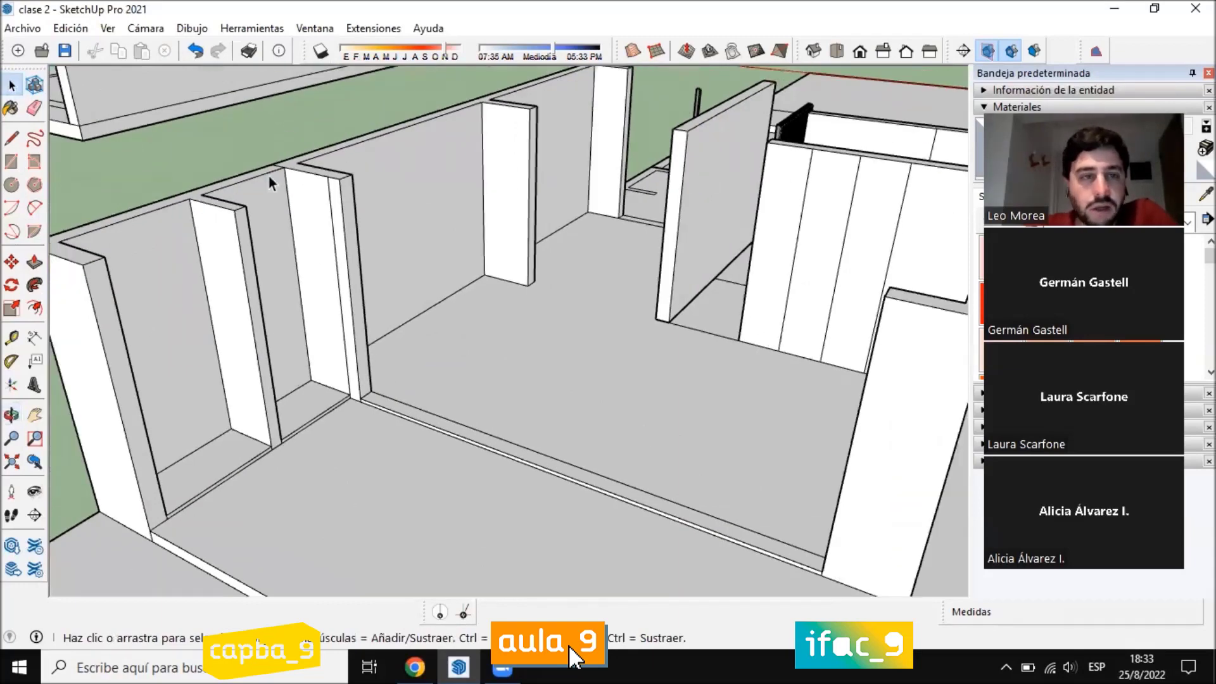
{"action": "key", "text": "l"}
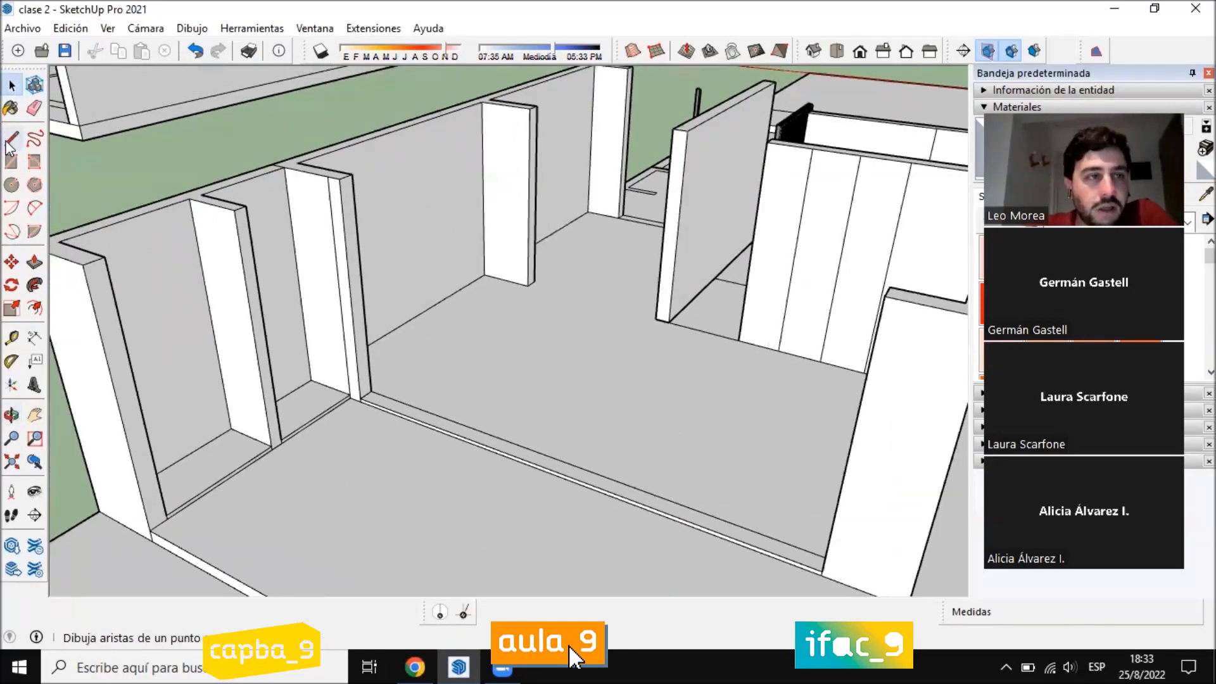
{"action": "scroll", "coordinate": [352, 408], "scroll_direction": "up", "scroll_amount": 2}
{"action": "left_click", "coordinate": [359, 409]}
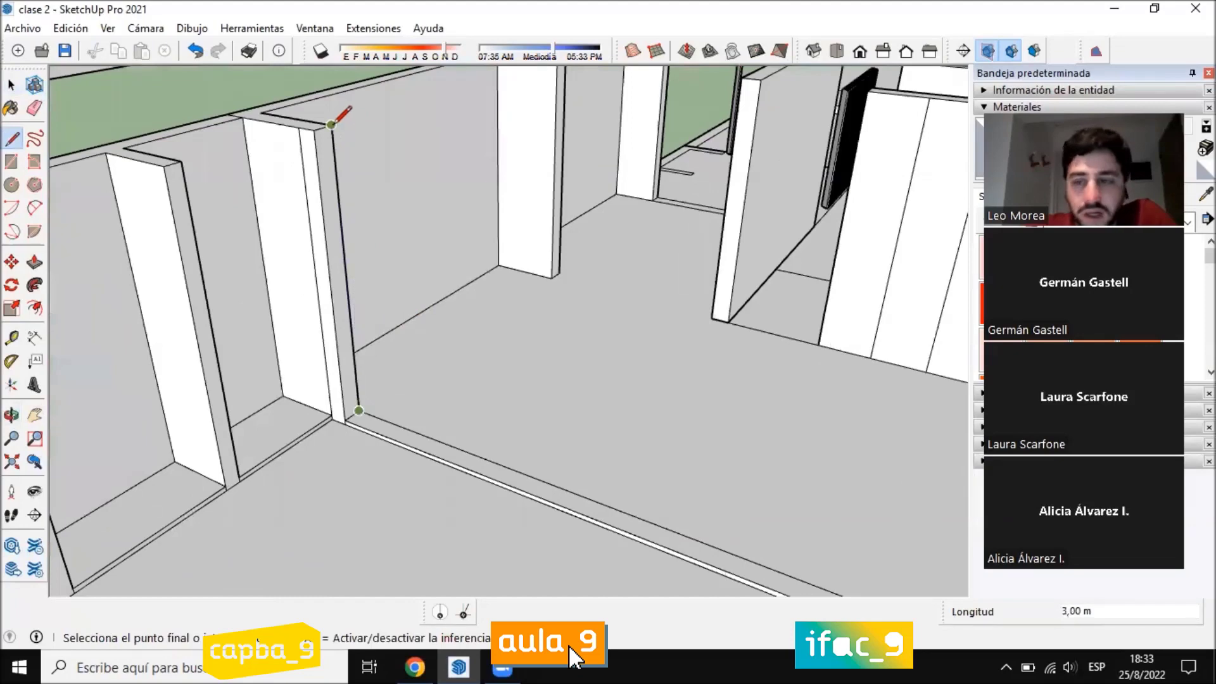
{"action": "type", "text": "2"}
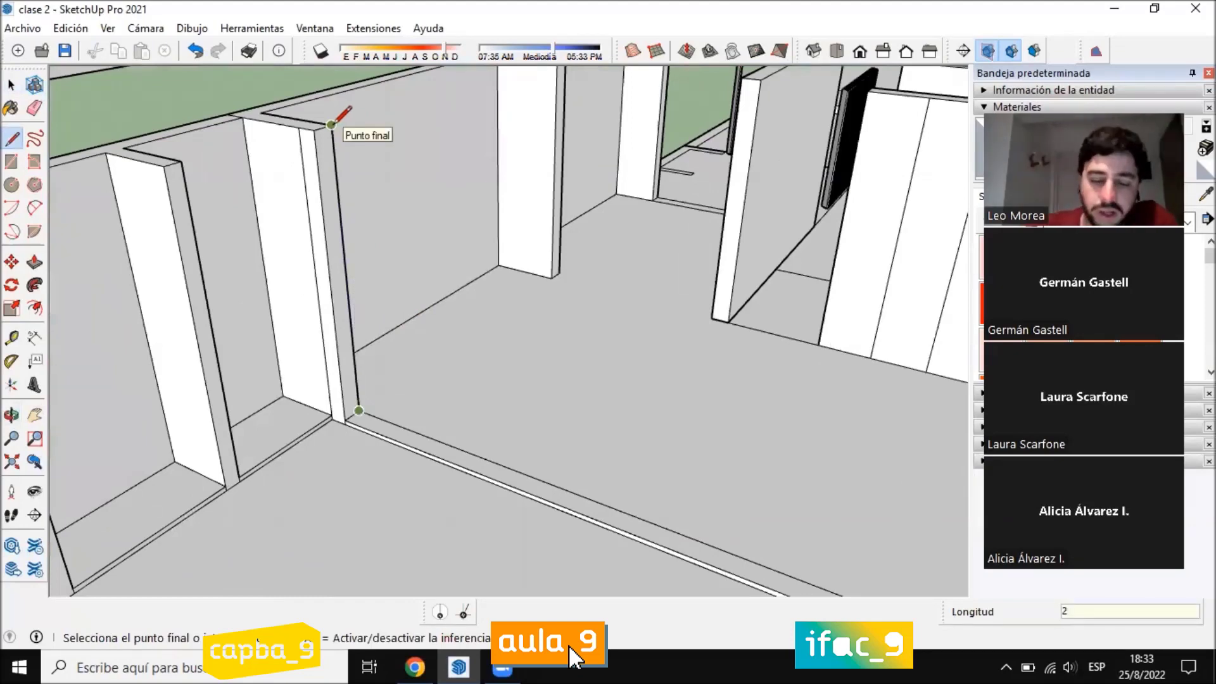
{"action": "type", "text": ",5"}
{"action": "key", "text": "Return"}
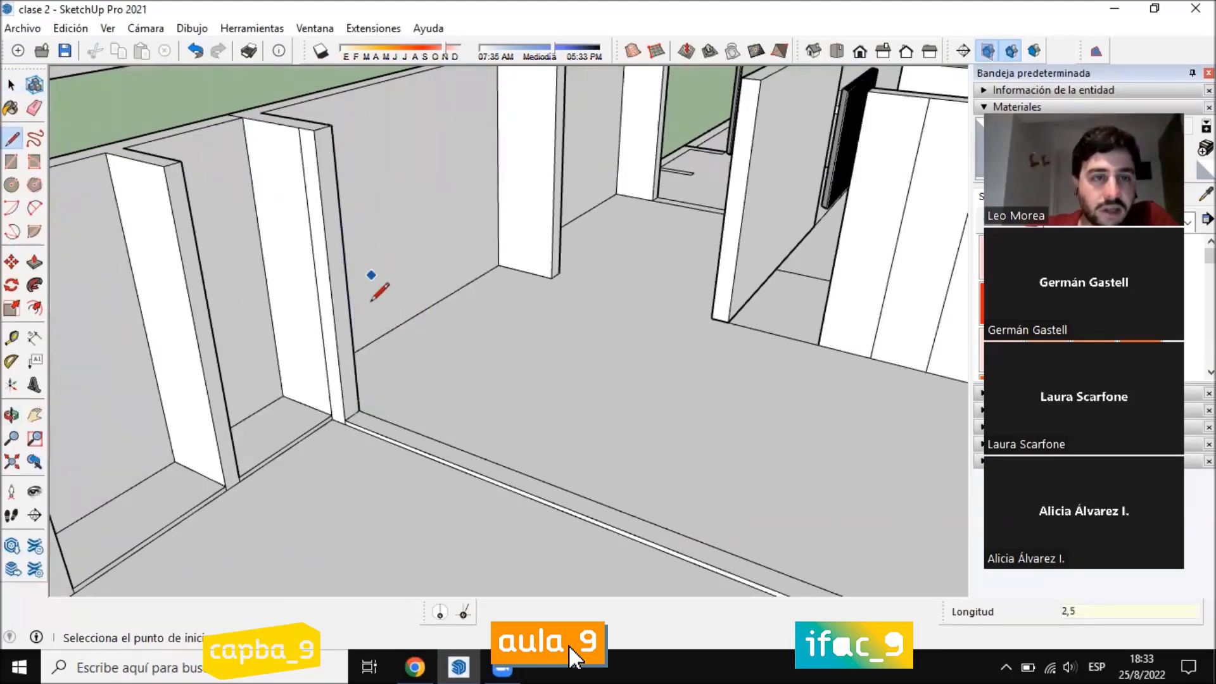
Divide the wall's end face with a short horizontal edge at the 2,5 m height
{"action": "left_click", "coordinate": [359, 410]}
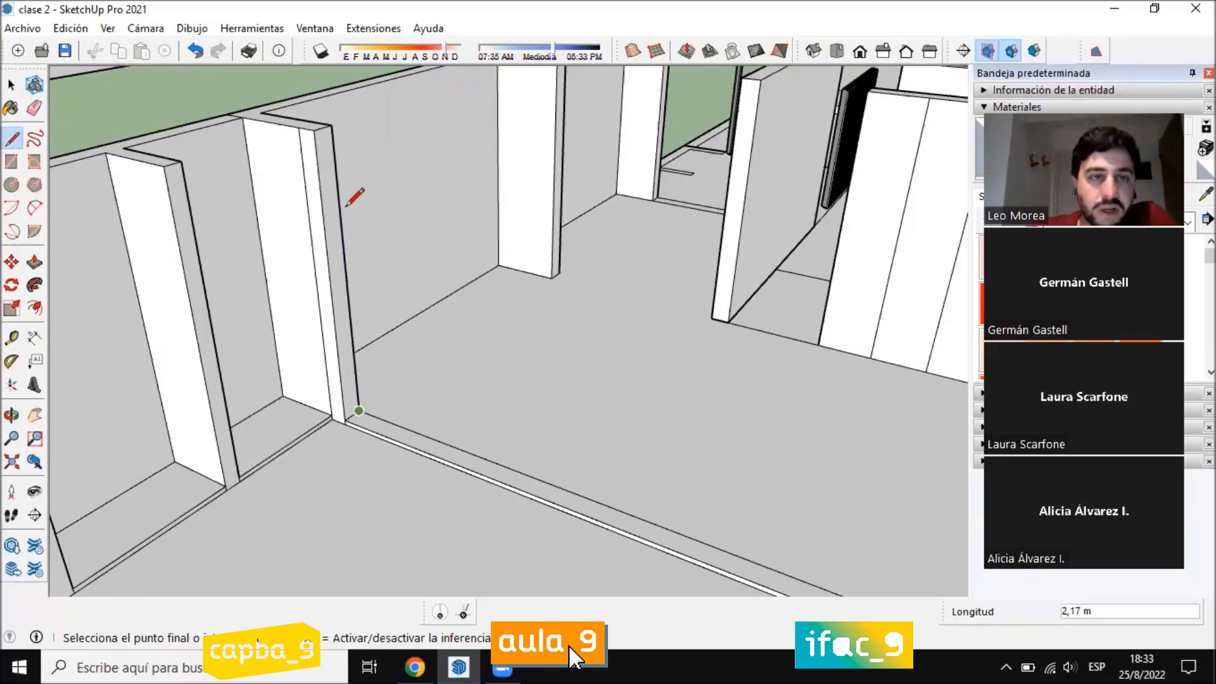
{"action": "left_click", "coordinate": [321, 185]}
{"action": "left_click", "coordinate": [319, 186]}
{"action": "scroll", "coordinate": [324, 171], "scroll_direction": "up", "scroll_amount": 2}
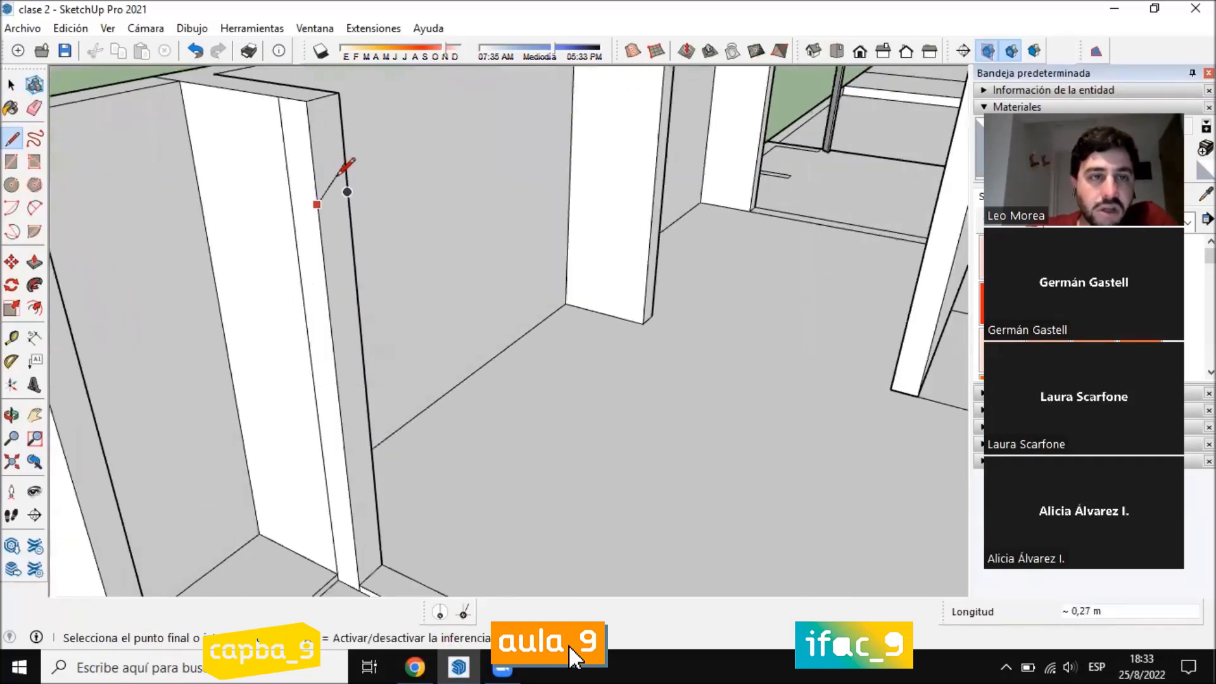
{"action": "left_click", "coordinate": [347, 192]}
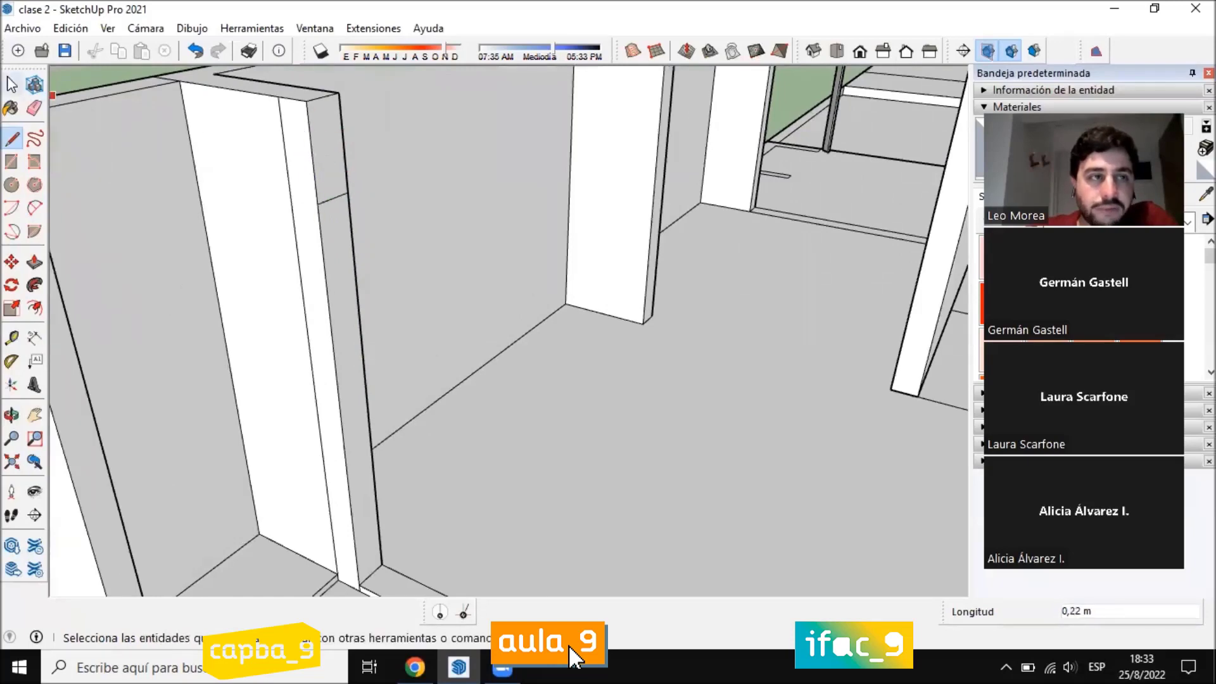
Push/Pull the upper part of the divided wall end 6 m across the opening to the opposite wall, forming a lintel
{"action": "key", "text": "space"}
{"action": "left_click", "coordinate": [335, 230]}
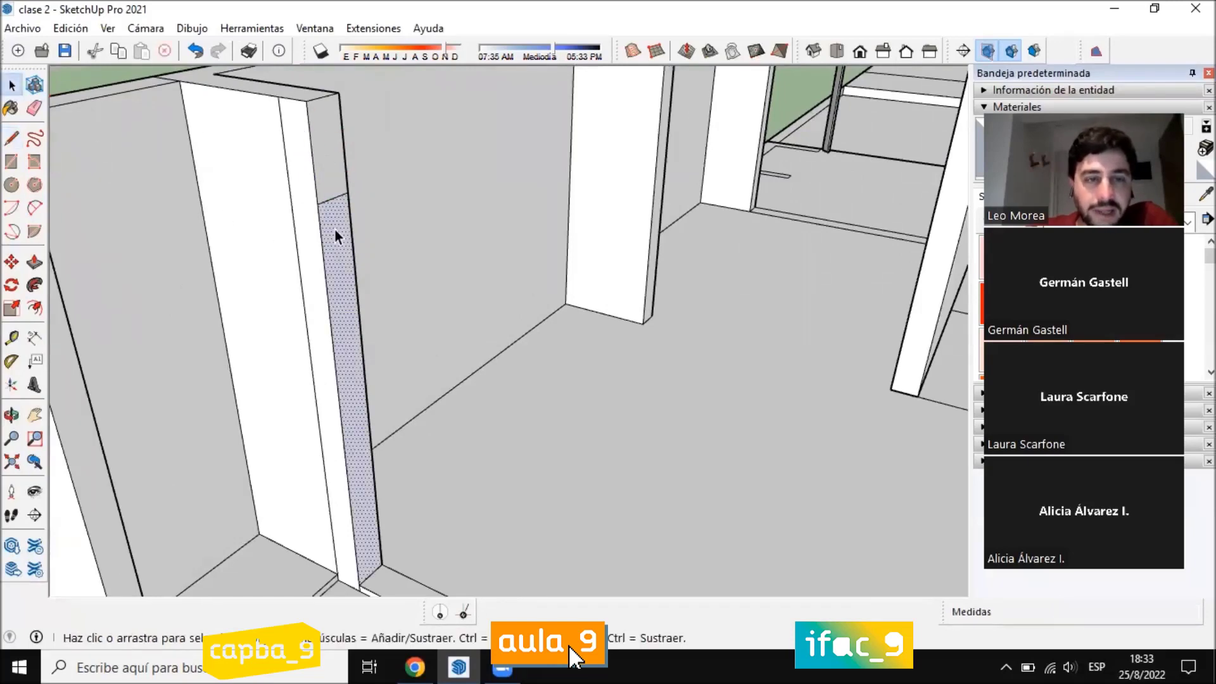
{"action": "left_click", "coordinate": [319, 106]}
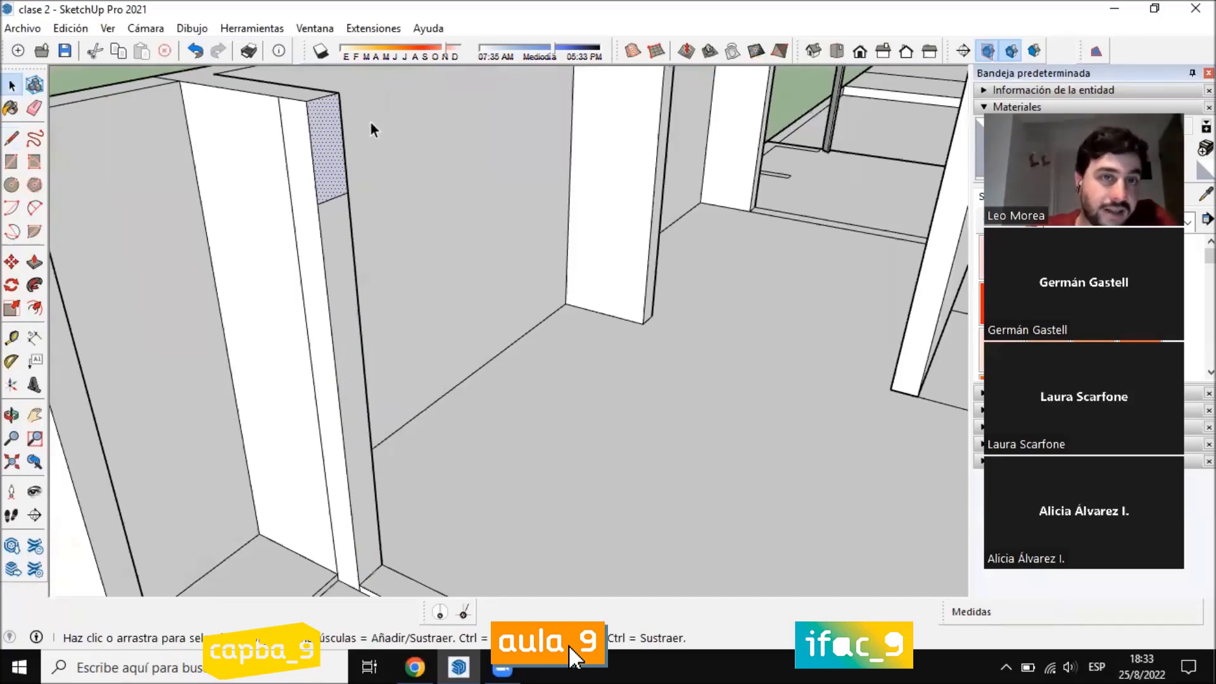
{"action": "left_click", "coordinate": [34, 262]}
{"action": "scroll", "coordinate": [326, 162], "scroll_direction": "down", "scroll_amount": 3}
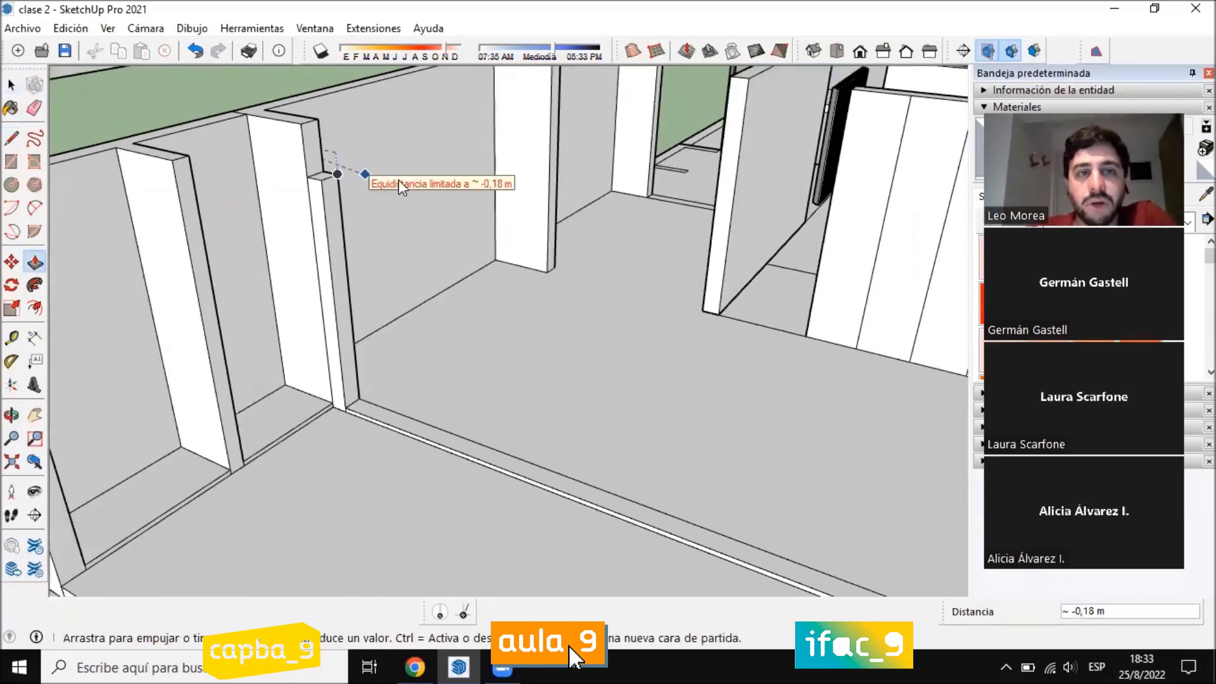
{"action": "scroll", "coordinate": [372, 121], "scroll_direction": "down", "scroll_amount": 3}
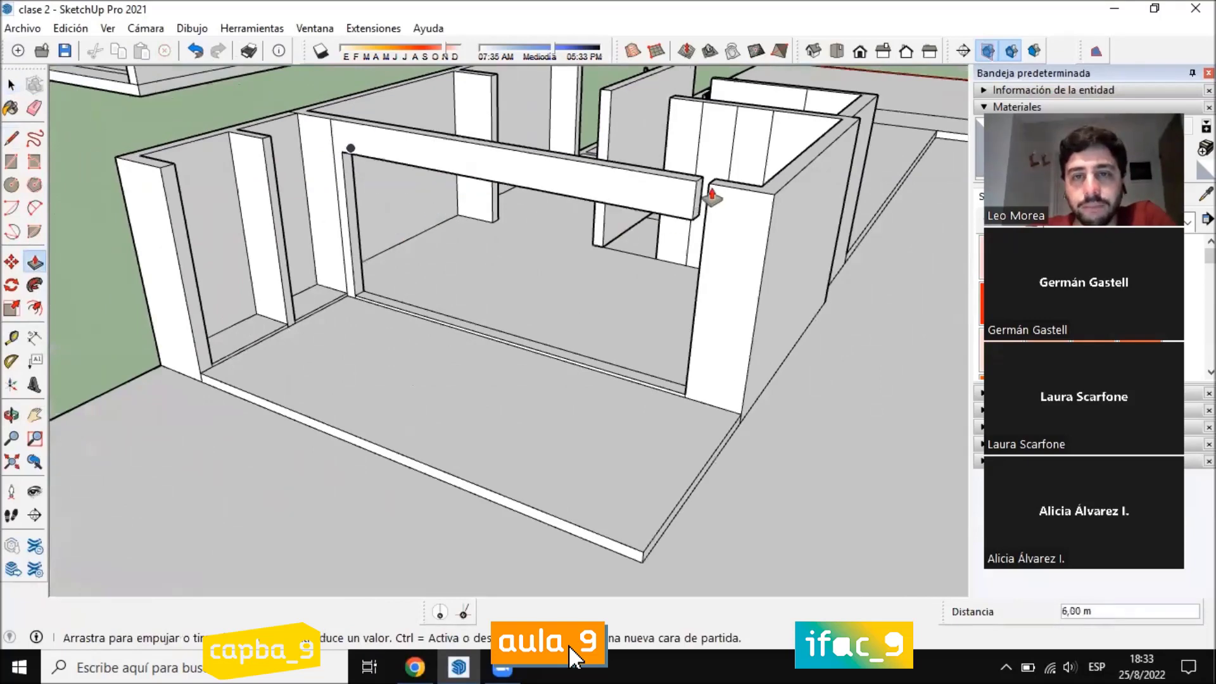
{"action": "left_click", "coordinate": [717, 186]}
Erase the seam edge on the front face where the new lintel meets the far wall
{"action": "middle_click_drag", "start_coordinate": [720, 186], "coordinate": [817, 163]}
{"action": "scroll", "coordinate": [817, 162], "scroll_direction": "up", "scroll_amount": 2}
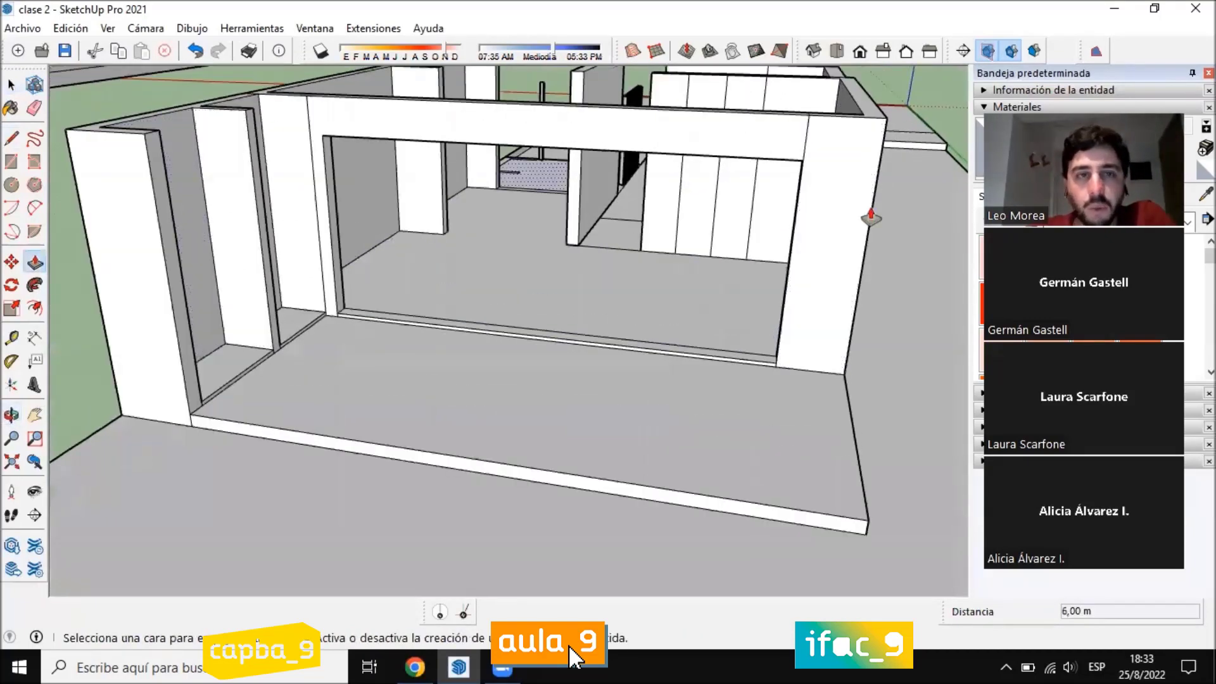
{"action": "key", "text": "e"}
{"action": "left_click", "coordinate": [806, 139]}
{"action": "middle_click_drag", "start_coordinate": [808, 138], "coordinate": [823, 98]}
{"action": "scroll", "coordinate": [342, 113], "scroll_direction": "up", "scroll_amount": 3}
{"action": "scroll", "coordinate": [635, 208], "scroll_direction": "down", "scroll_amount": 4}
{"action": "scroll", "coordinate": [434, 325], "scroll_direction": "down", "scroll_amount": 5}
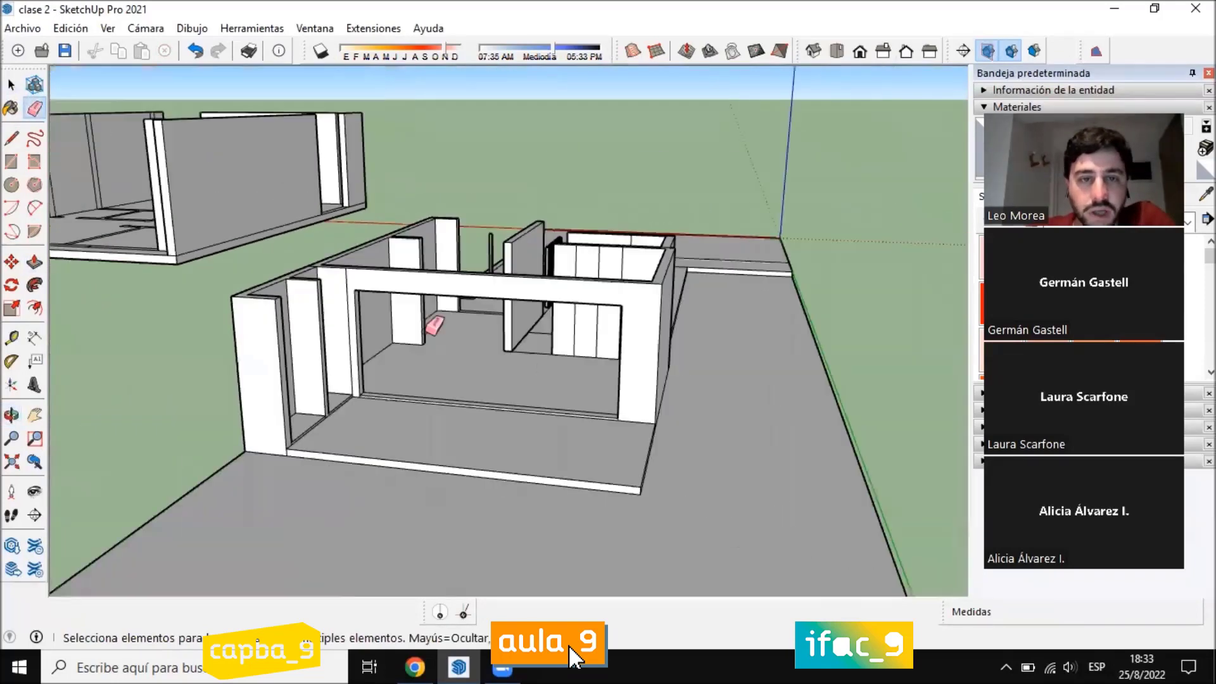
Examine the lintel and the framed front opening from several angles
{"action": "scroll", "coordinate": [405, 320], "scroll_direction": "up", "scroll_amount": 5}
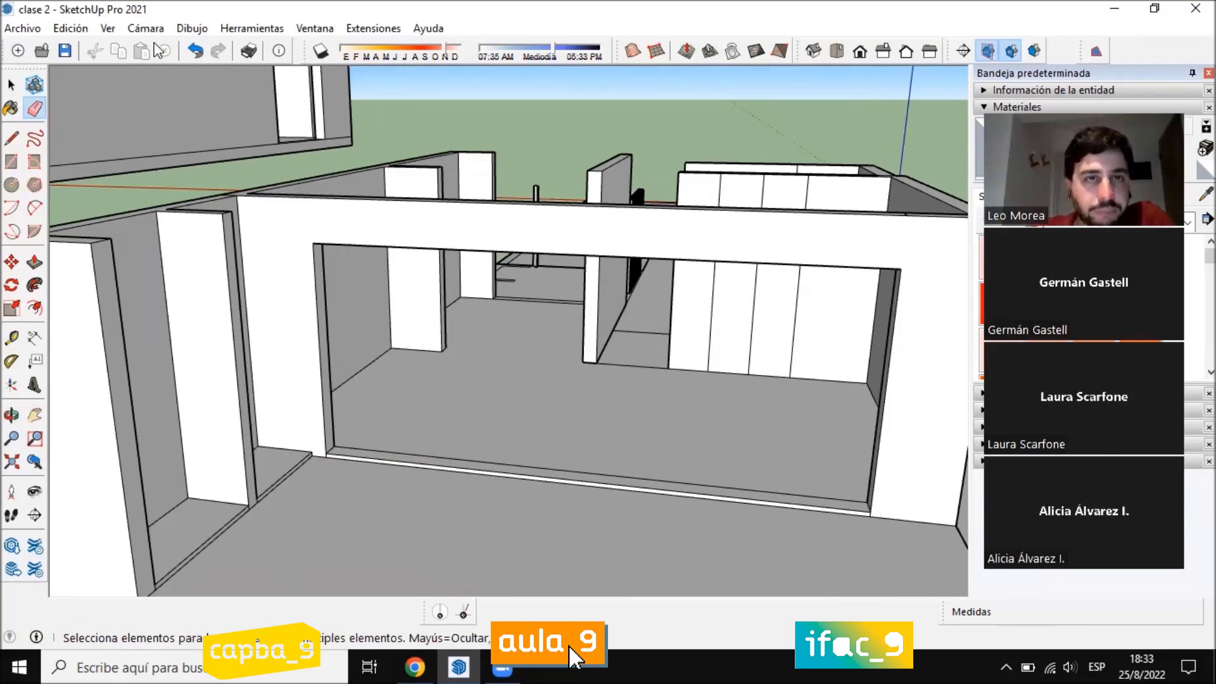
{"action": "left_click", "coordinate": [9, 82]}
{"action": "scroll", "coordinate": [650, 323], "scroll_direction": "down", "scroll_amount": 3}
{"action": "mouse_move", "coordinate": [651, 329]}
{"action": "middle_mouse_down"}
{"action": "mouse_move", "coordinate": [651, 363]}
{"action": "mouse_move", "coordinate": [671, 371]}
{"action": "middle_mouse_up"}
{"action": "scroll", "coordinate": [715, 377], "scroll_direction": "up", "scroll_amount": 3}
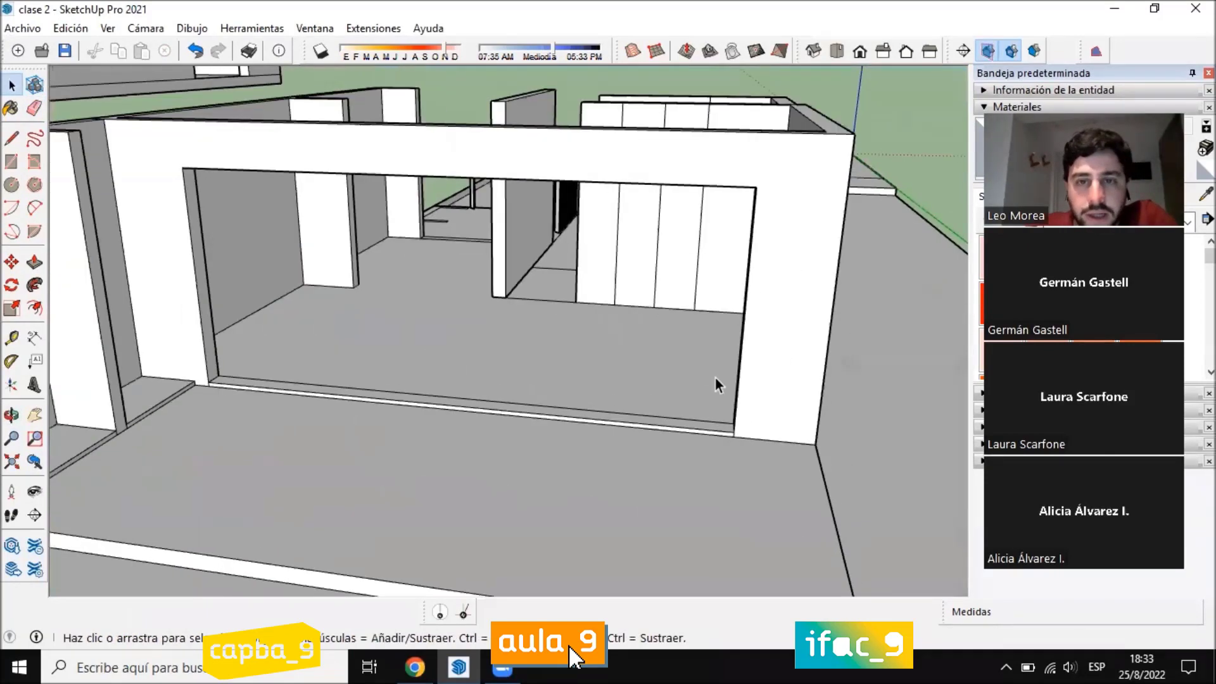
{"action": "middle_click_drag", "start_coordinate": [362, 255], "coordinate": [332, 373]}
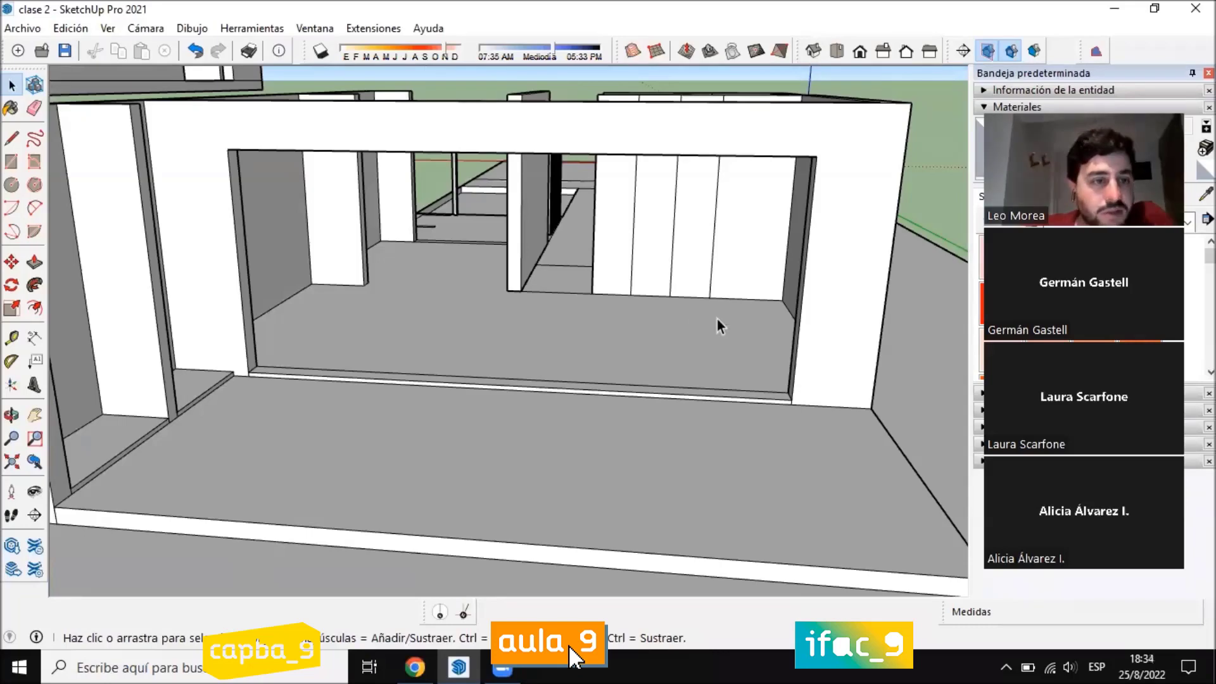
{"action": "middle_click_drag", "start_coordinate": [717, 319], "coordinate": [333, 324]}
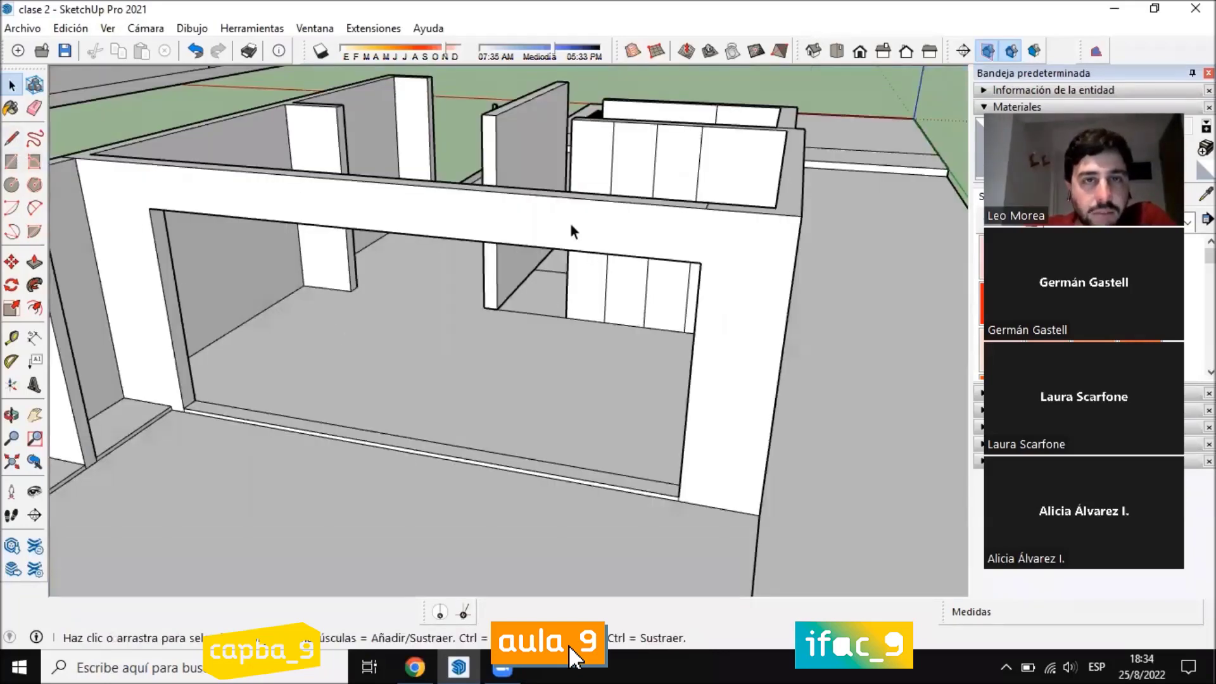
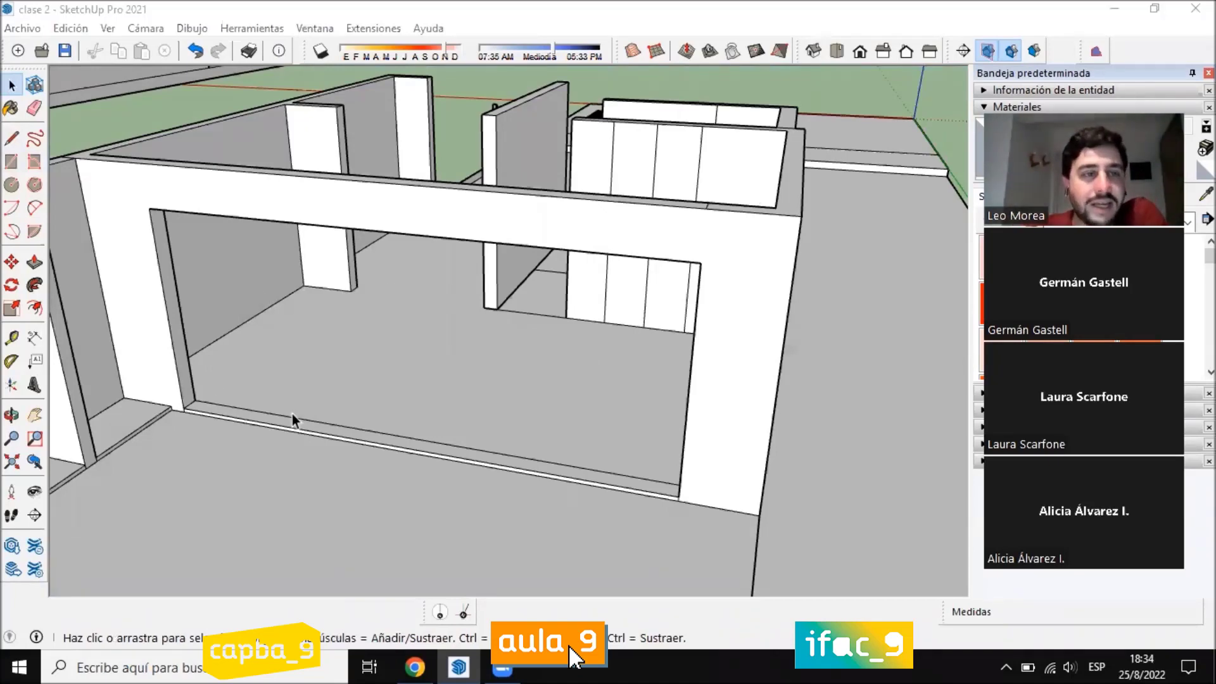
Draw an edge along the inner base of the front opening, between its two bottom corners, to fill the opening with a face
{"action": "left_click", "coordinate": [11, 138]}
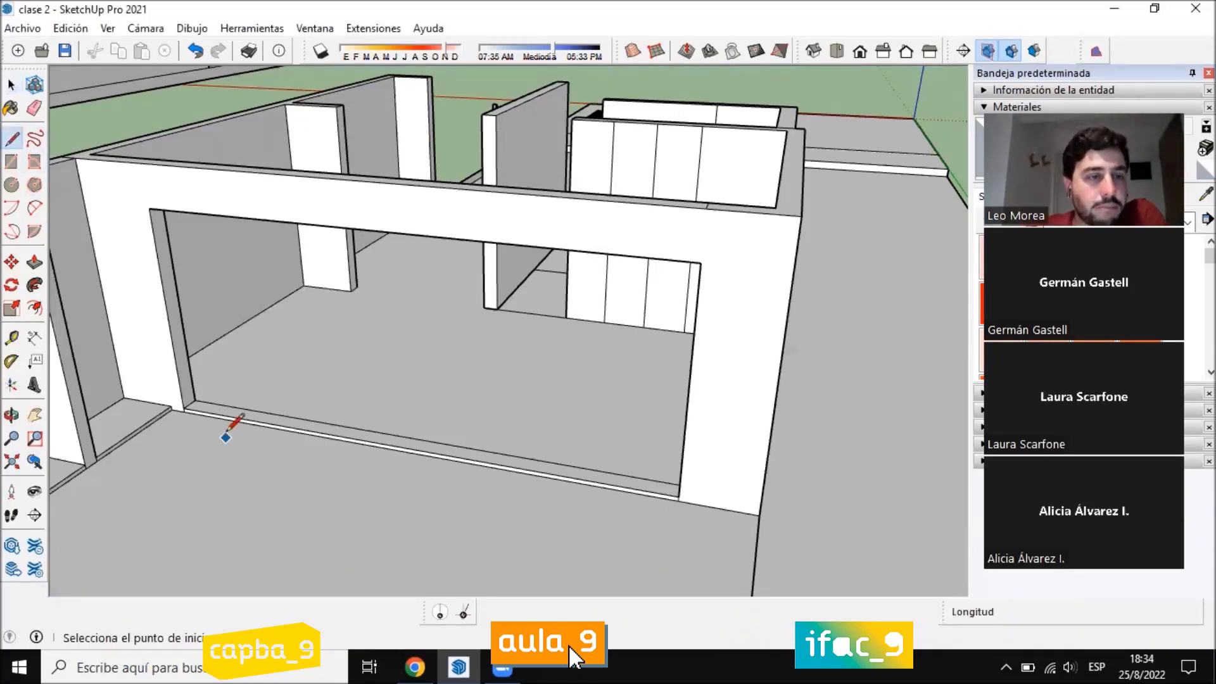
{"action": "left_click", "coordinate": [195, 400]}
{"action": "mouse_move", "coordinate": [621, 462]}
{"action": "middle_mouse_down"}
{"action": "mouse_move", "coordinate": [711, 502]}
{"action": "mouse_move", "coordinate": [768, 466]}
{"action": "mouse_move", "coordinate": [312, 190]}
{"action": "middle_mouse_up"}
{"action": "left_click", "coordinate": [760, 475]}
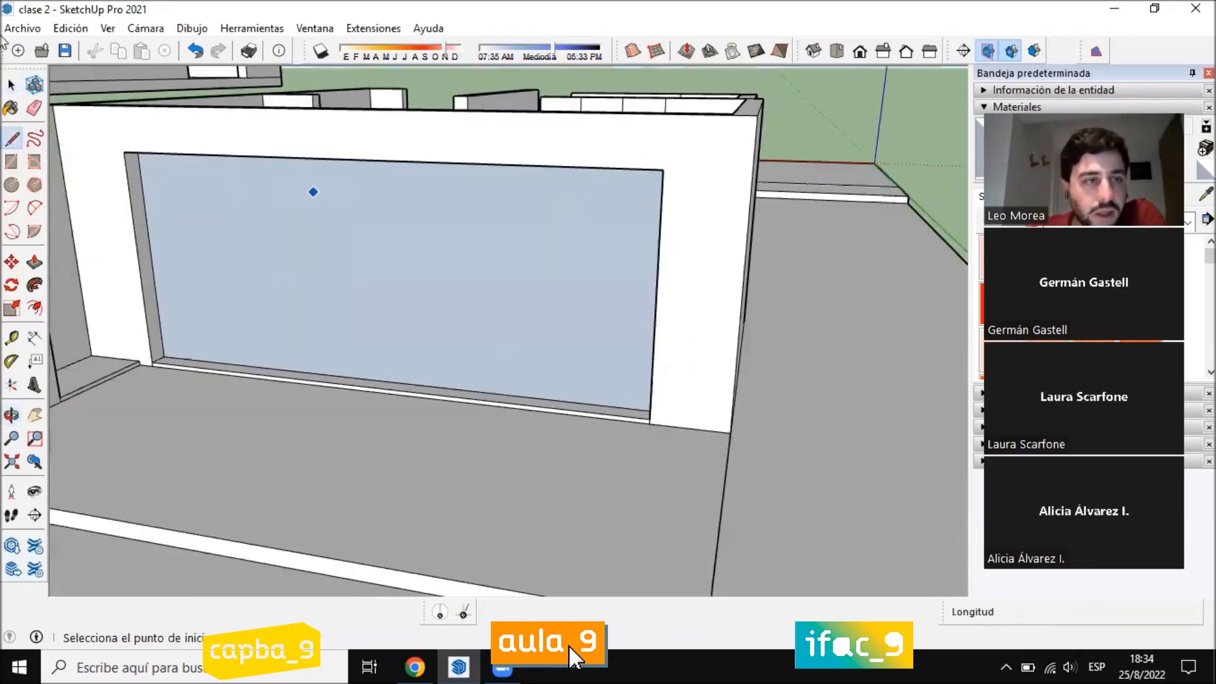
Select the face filling the front opening and inspect it from inside and outside the room
{"action": "key", "text": "space"}
{"action": "left_click", "coordinate": [334, 276]}
{"action": "middle_click_drag", "start_coordinate": [705, 222], "coordinate": [293, 342]}
{"action": "scroll", "coordinate": [292, 335], "scroll_direction": "up", "scroll_amount": 3}
{"action": "scroll", "coordinate": [456, 366], "scroll_direction": "down", "scroll_amount": 2}
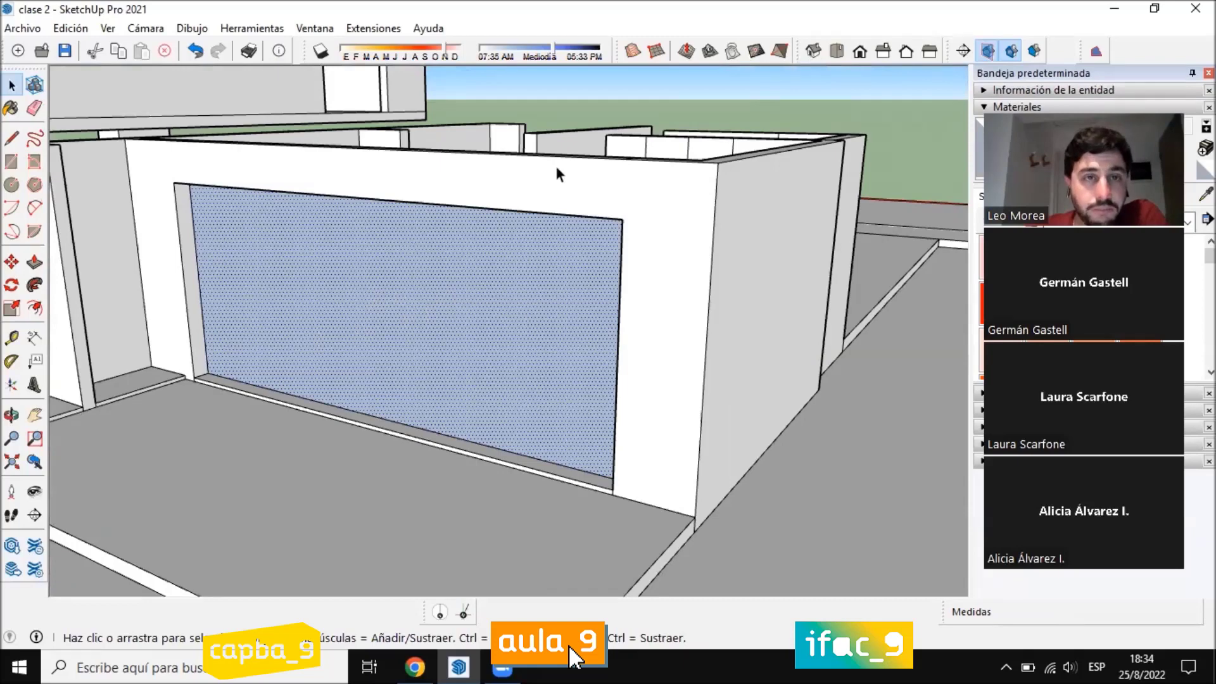
{"action": "right_click", "coordinate": [412, 280]}
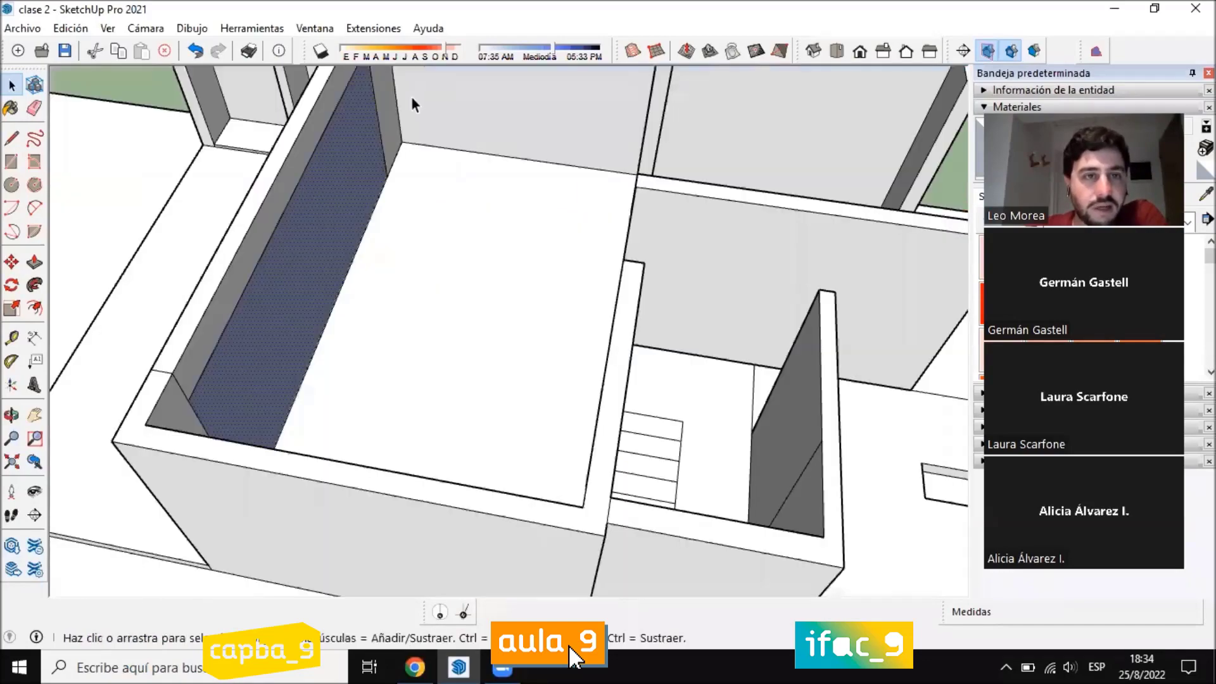
{"action": "middle_click_drag", "start_coordinate": [294, 390], "coordinate": [309, 364]}
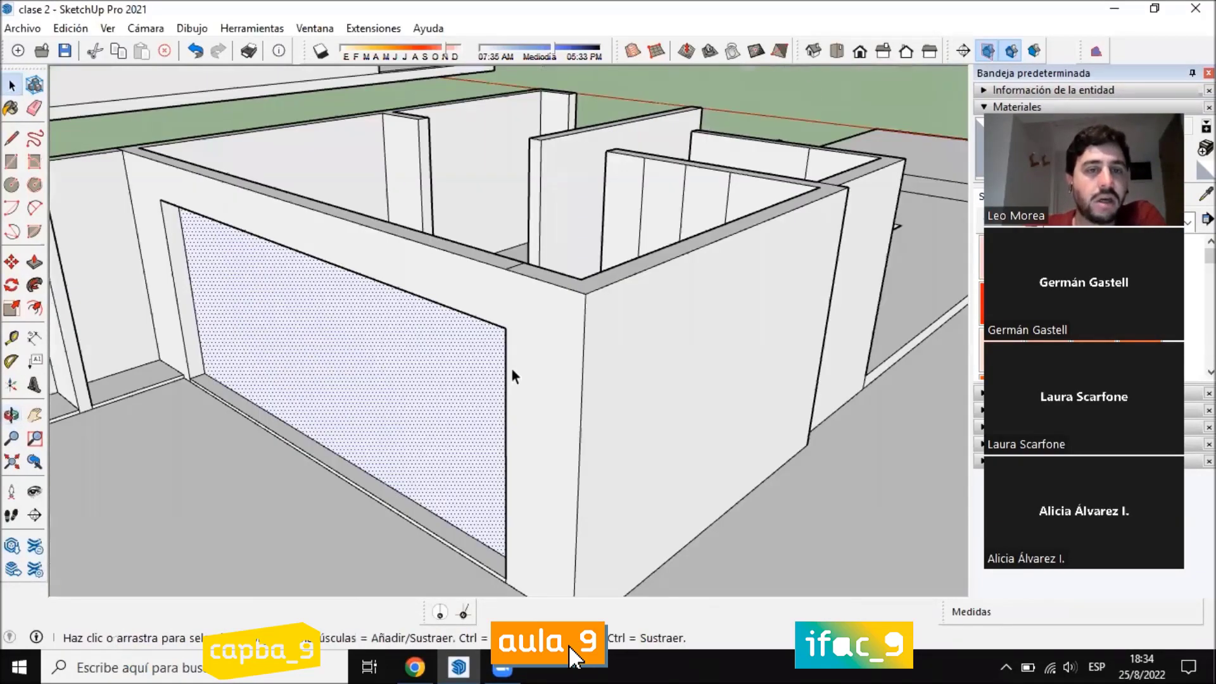
{"action": "scroll", "coordinate": [348, 254], "scroll_direction": "up", "scroll_amount": 3}
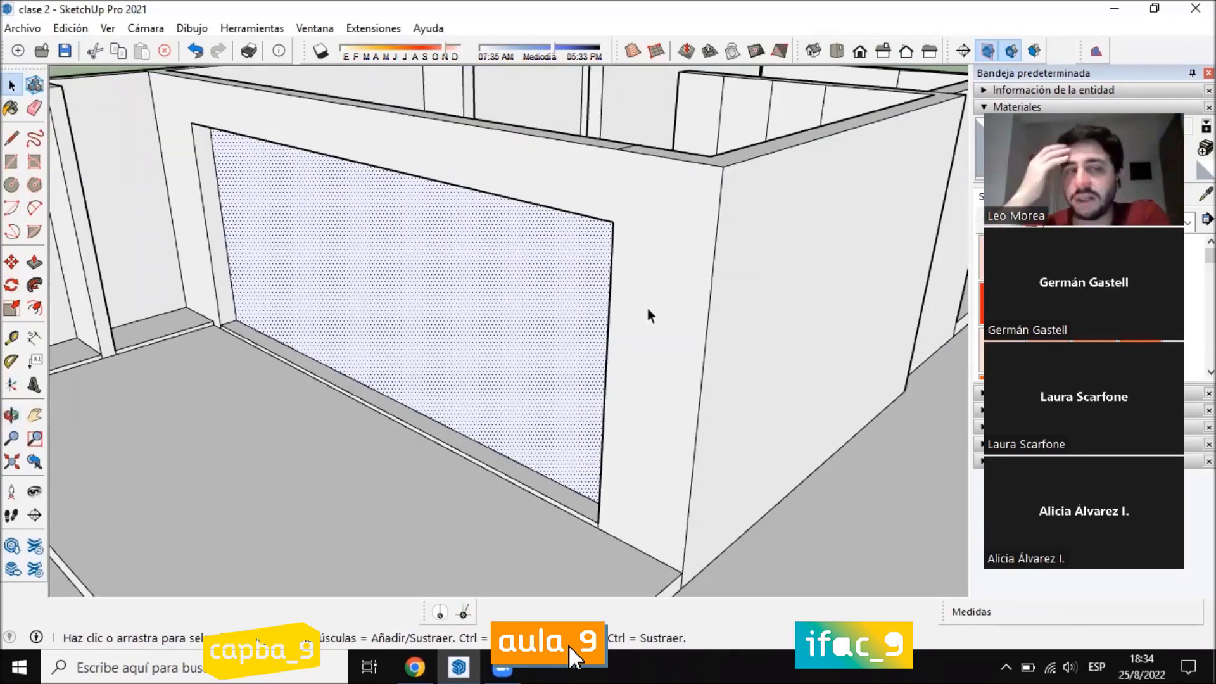
{"action": "middle_click_drag", "start_coordinate": [426, 247], "coordinate": [447, 203]}
{"action": "scroll", "coordinate": [447, 203], "scroll_direction": "down", "scroll_amount": 2}
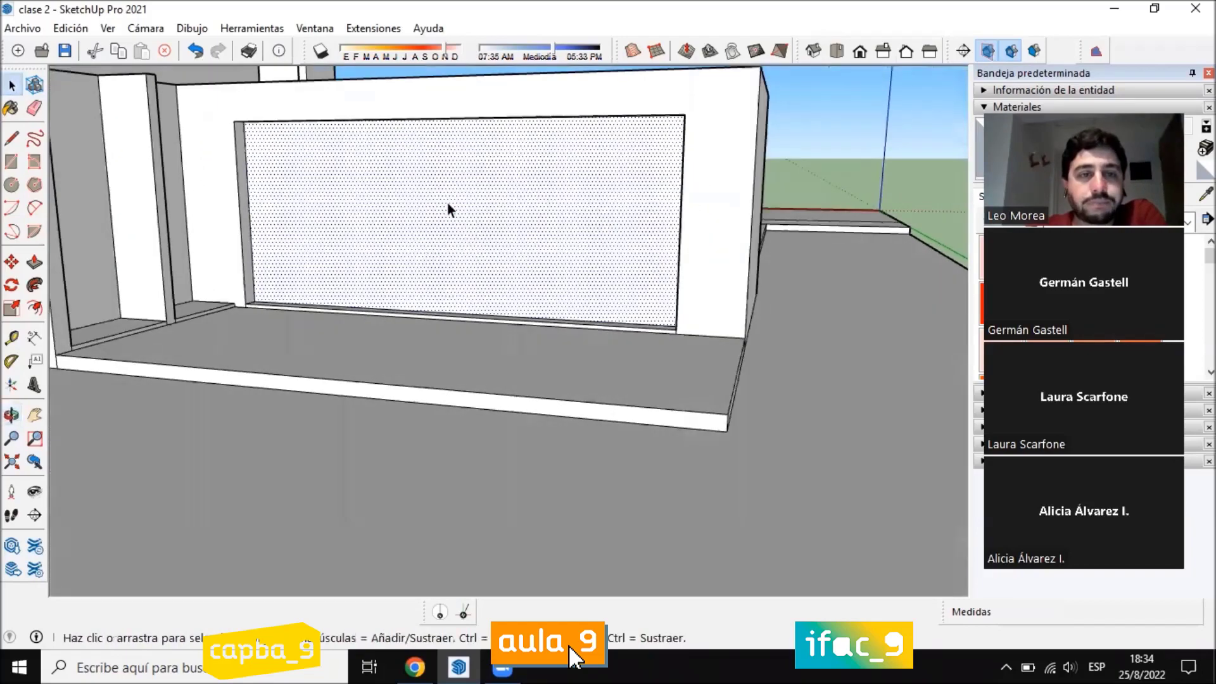
{"action": "scroll", "coordinate": [398, 147], "scroll_direction": "up", "scroll_amount": 2}
{"action": "middle_click_drag", "start_coordinate": [586, 290], "coordinate": [606, 295]}
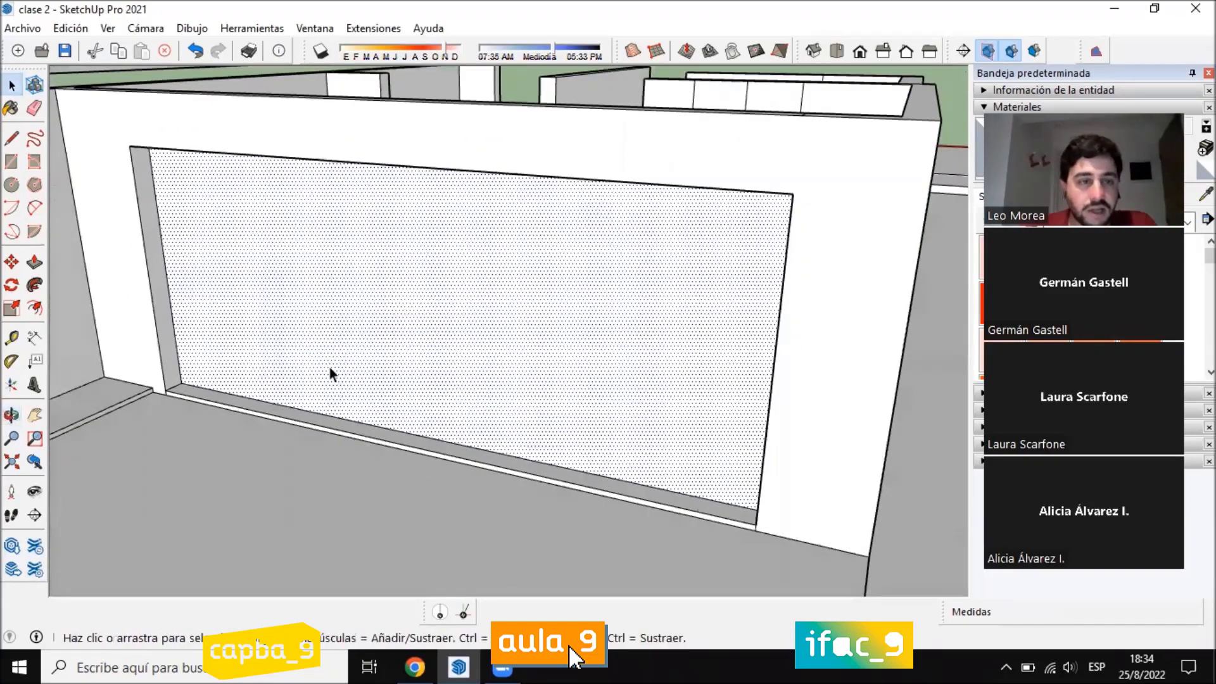
Add the face's bottom edge to the selection and make both into a group
{"action": "left_click", "coordinate": [383, 427]}
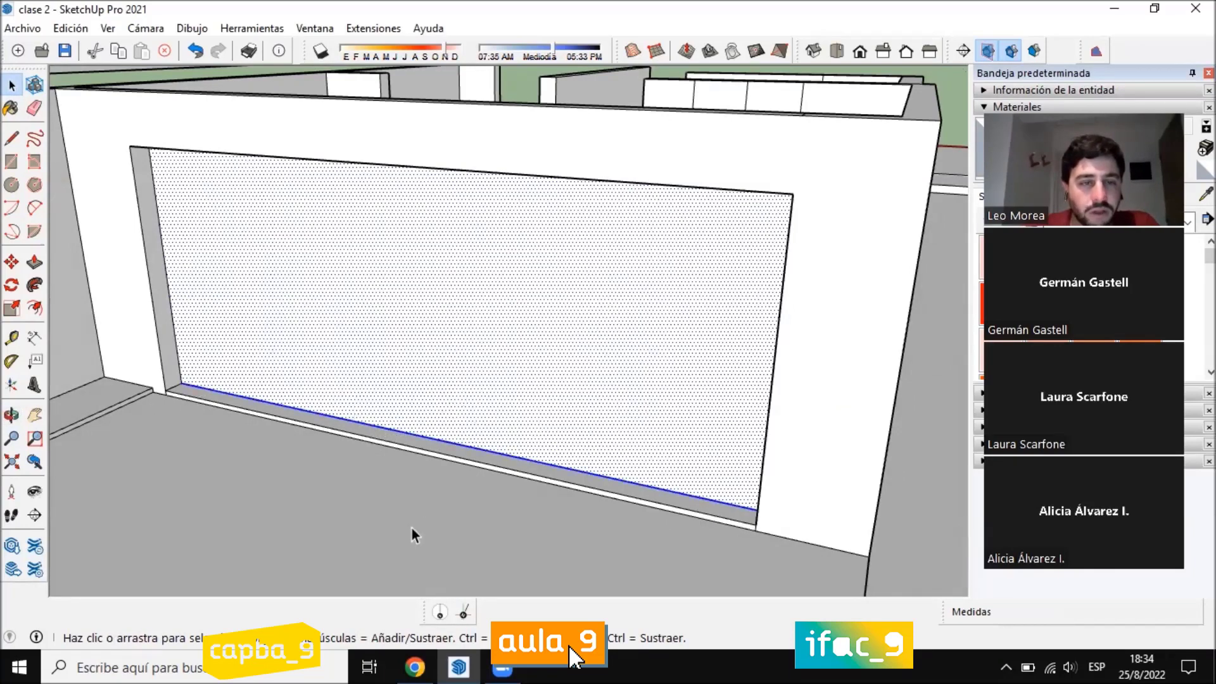
{"action": "right_click", "coordinate": [441, 289]}
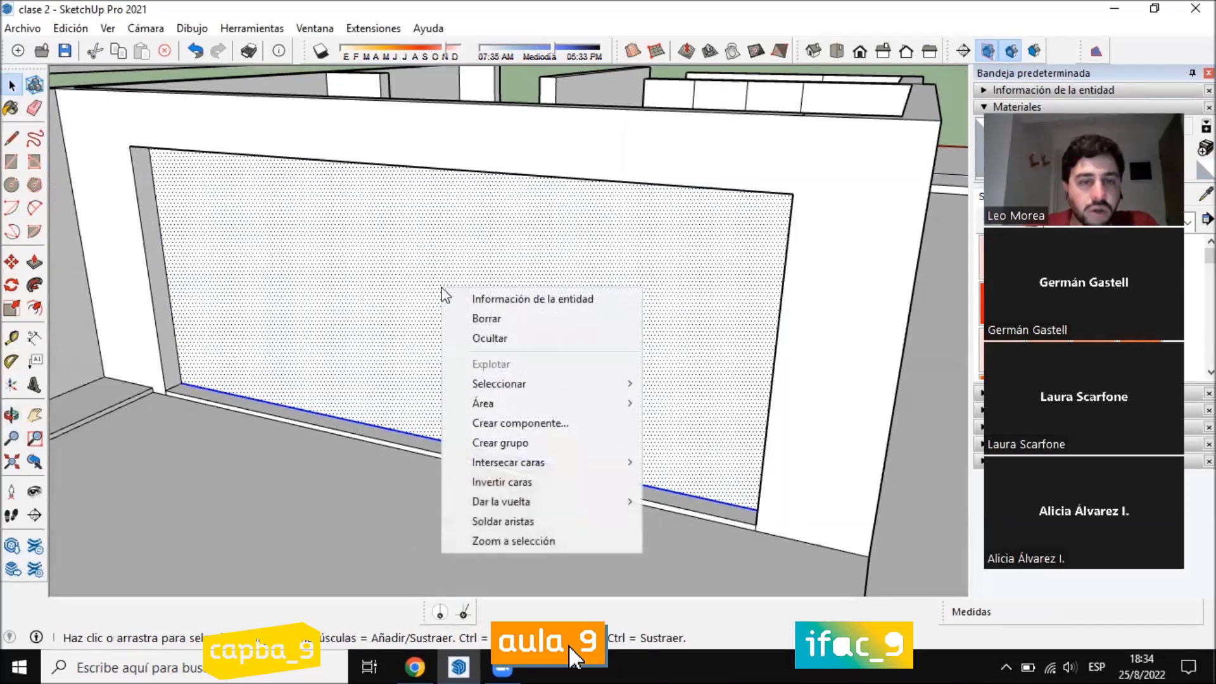
{"action": "left_click", "coordinate": [500, 443]}
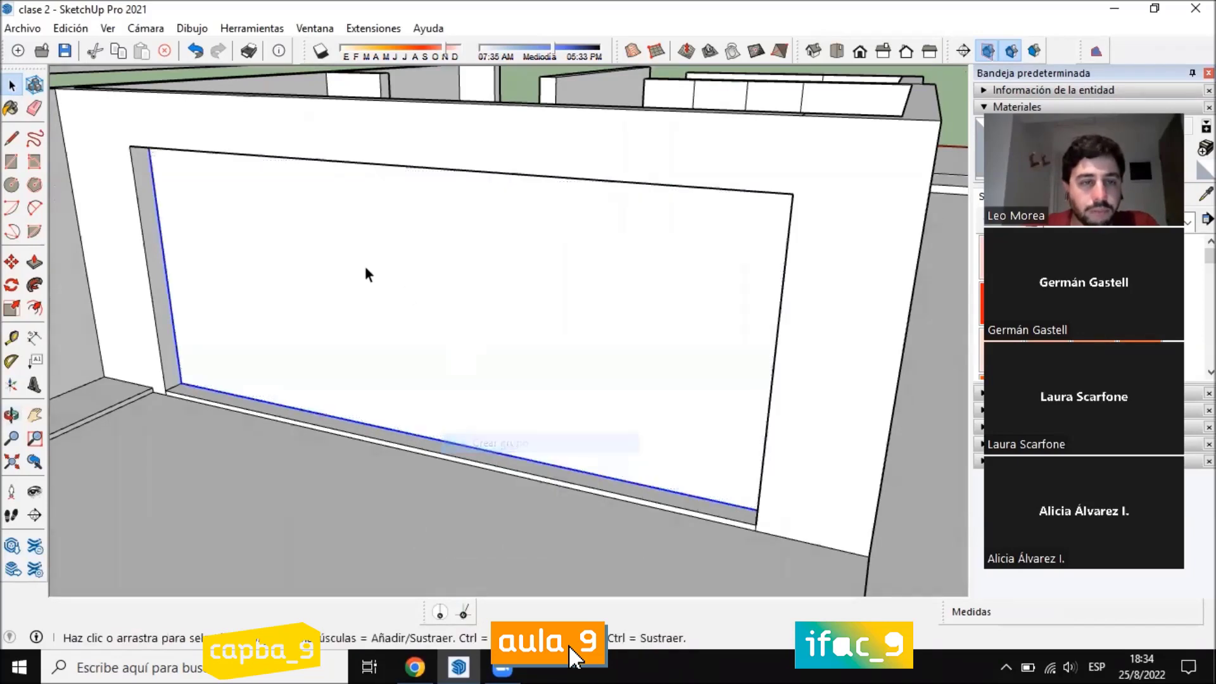
{"action": "scroll", "coordinate": [365, 265], "scroll_direction": "down", "scroll_amount": 2}
{"action": "scroll", "coordinate": [419, 316], "scroll_direction": "up", "scroll_amount": 3}
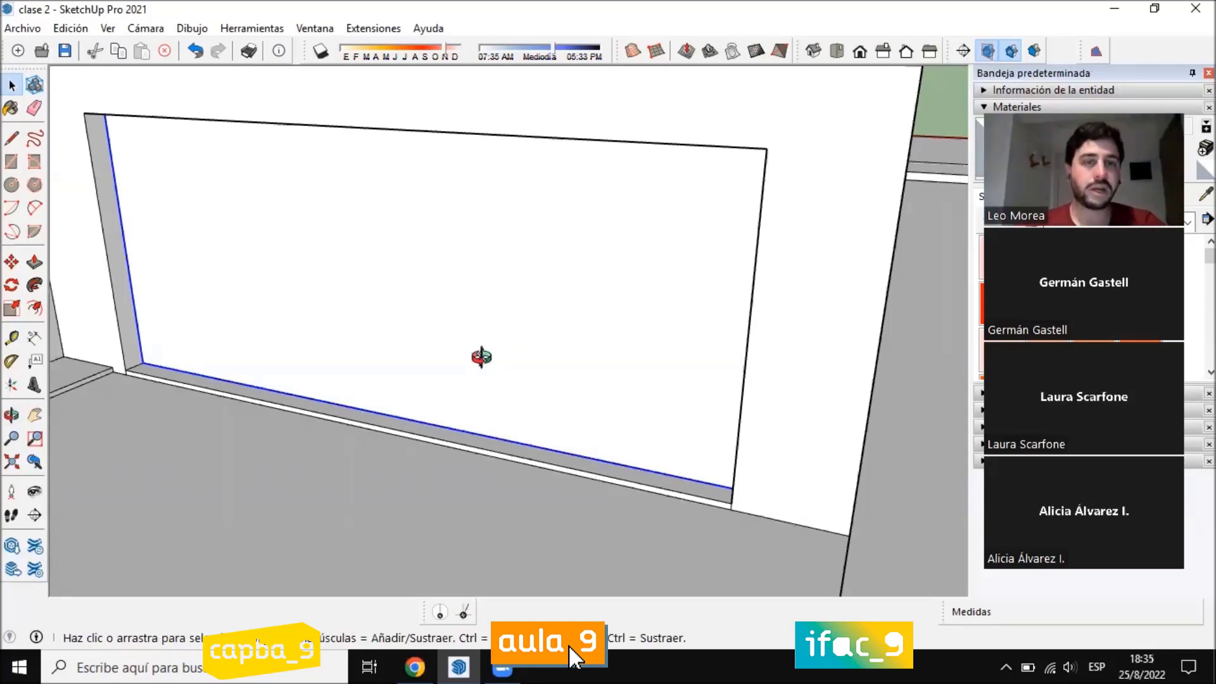
{"action": "middle_click_drag", "start_coordinate": [481, 358], "coordinate": [380, 329]}
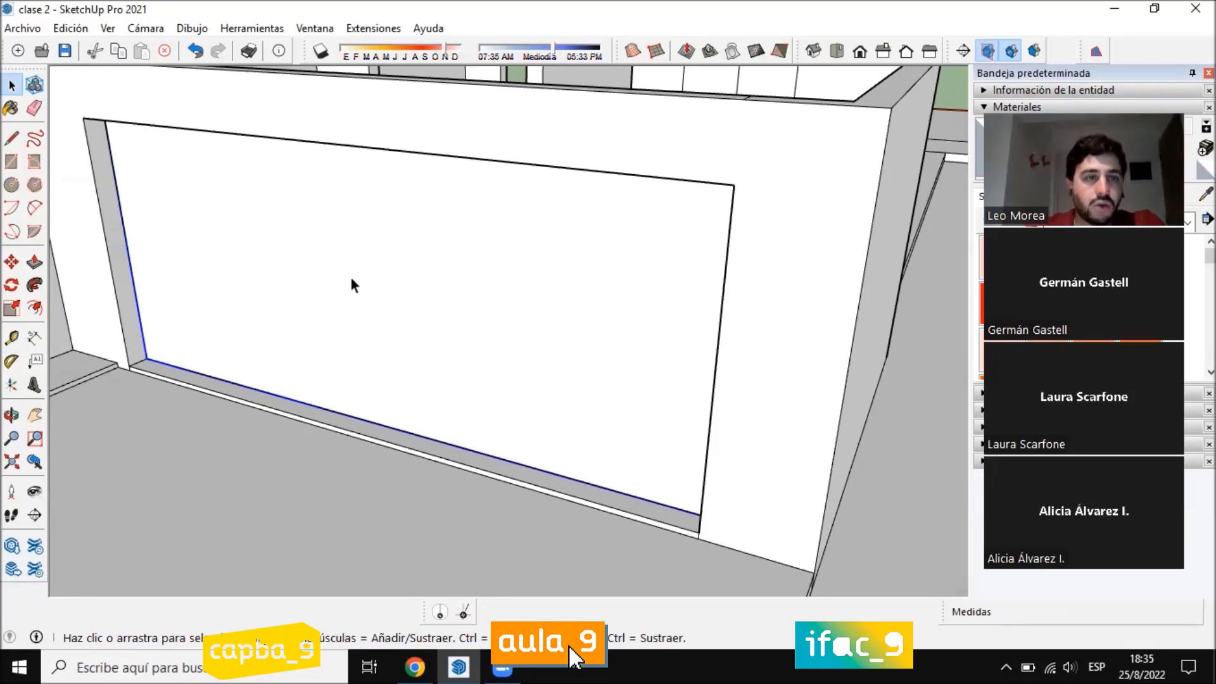
Open the window group in the front opening for editing and select its face
{"action": "double_click", "coordinate": [381, 247]}
{"action": "scroll", "coordinate": [457, 305], "scroll_direction": "down", "scroll_amount": 4}
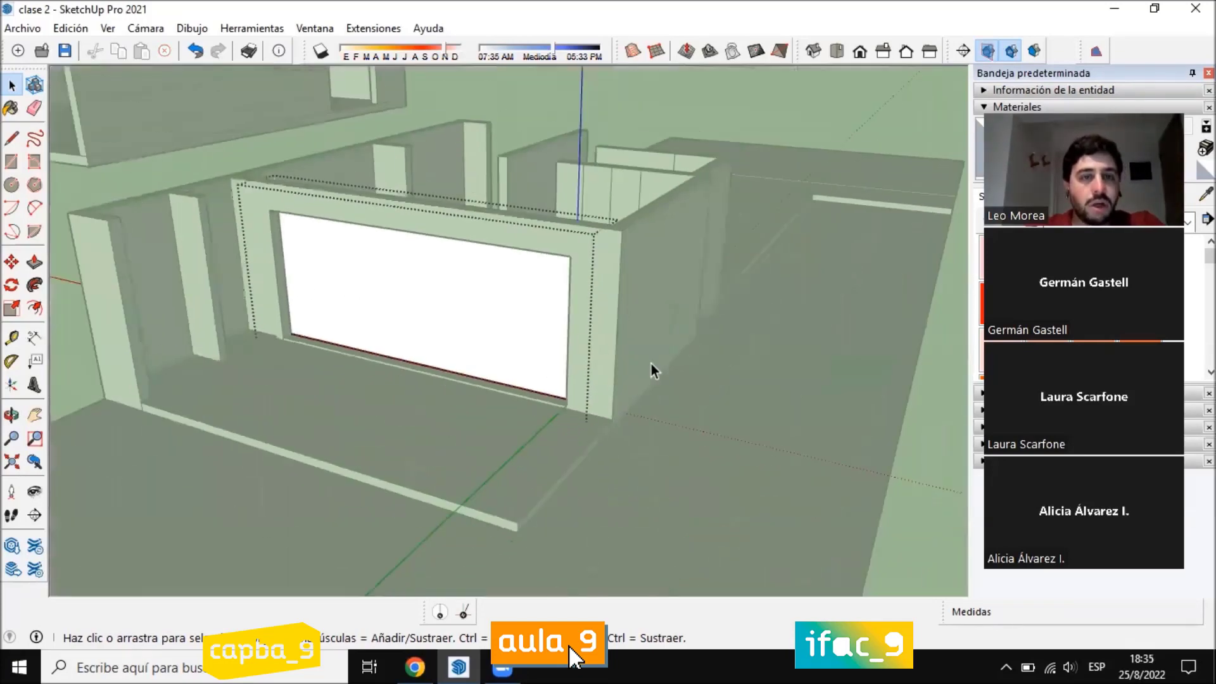
{"action": "scroll", "coordinate": [282, 282], "scroll_direction": "up", "scroll_amount": 2}
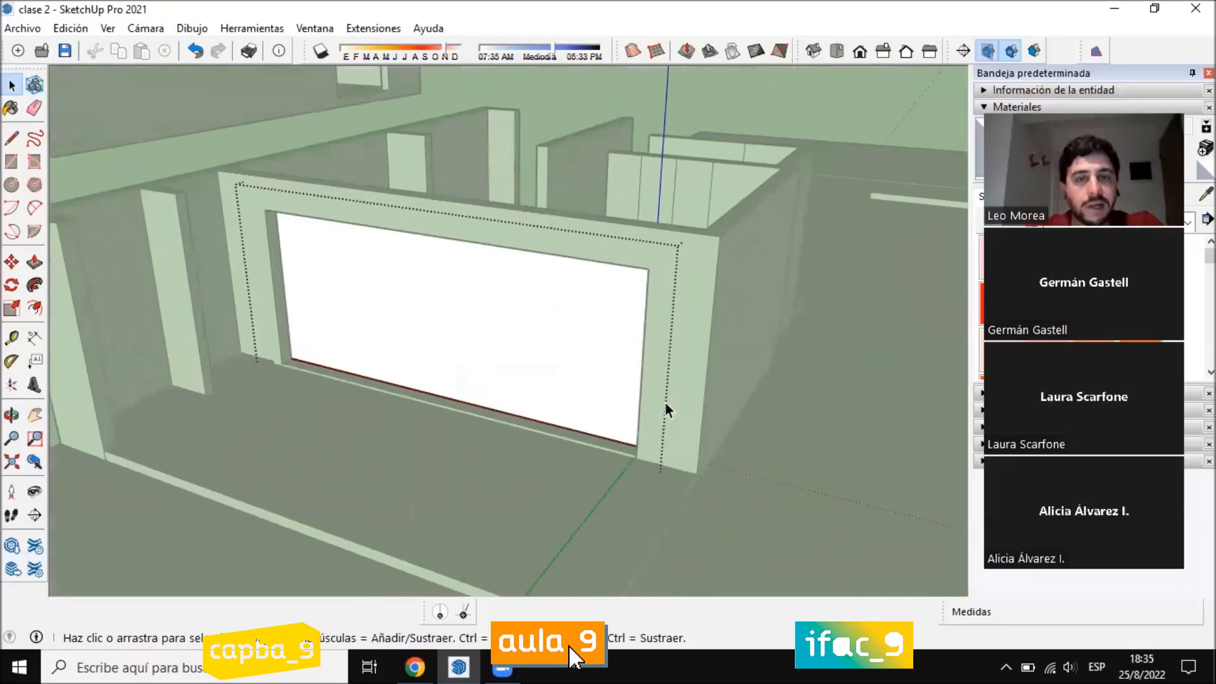
{"action": "middle_click_drag", "start_coordinate": [375, 306], "coordinate": [713, 267]}
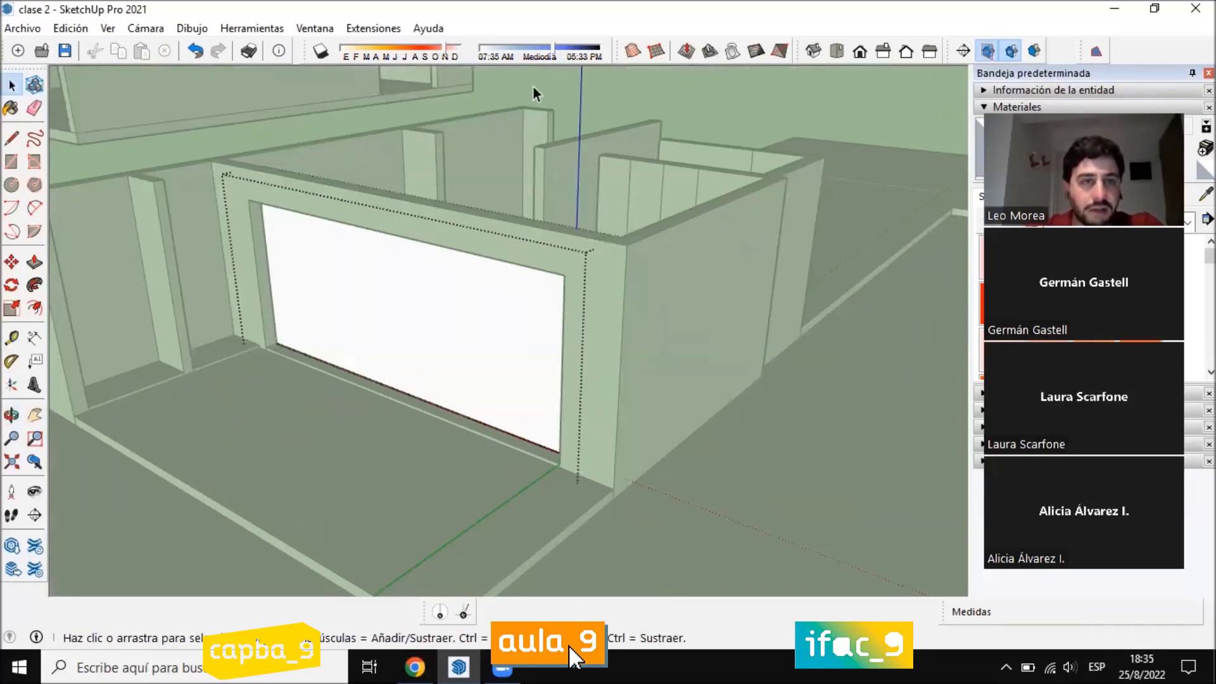
{"action": "left_click", "coordinate": [452, 366]}
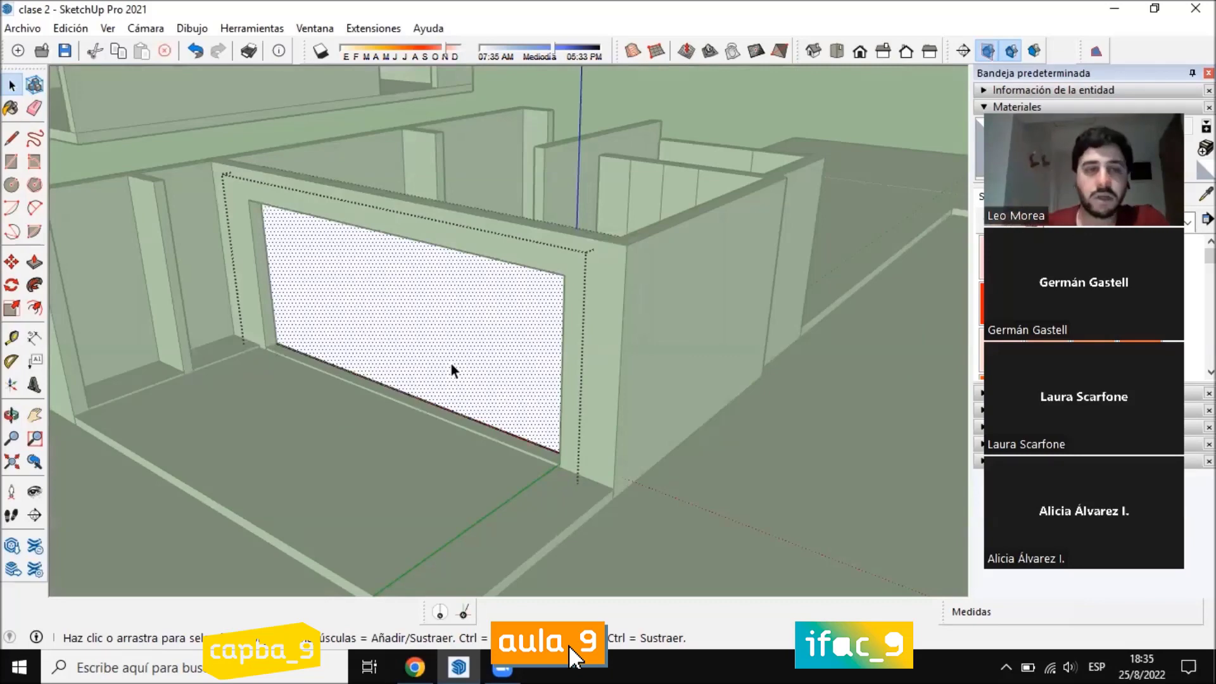
Offset the window face's outline inward by 0,05 m to mark out the frame
{"action": "middle_click_drag", "start_coordinate": [260, 239], "coordinate": [690, 226]}
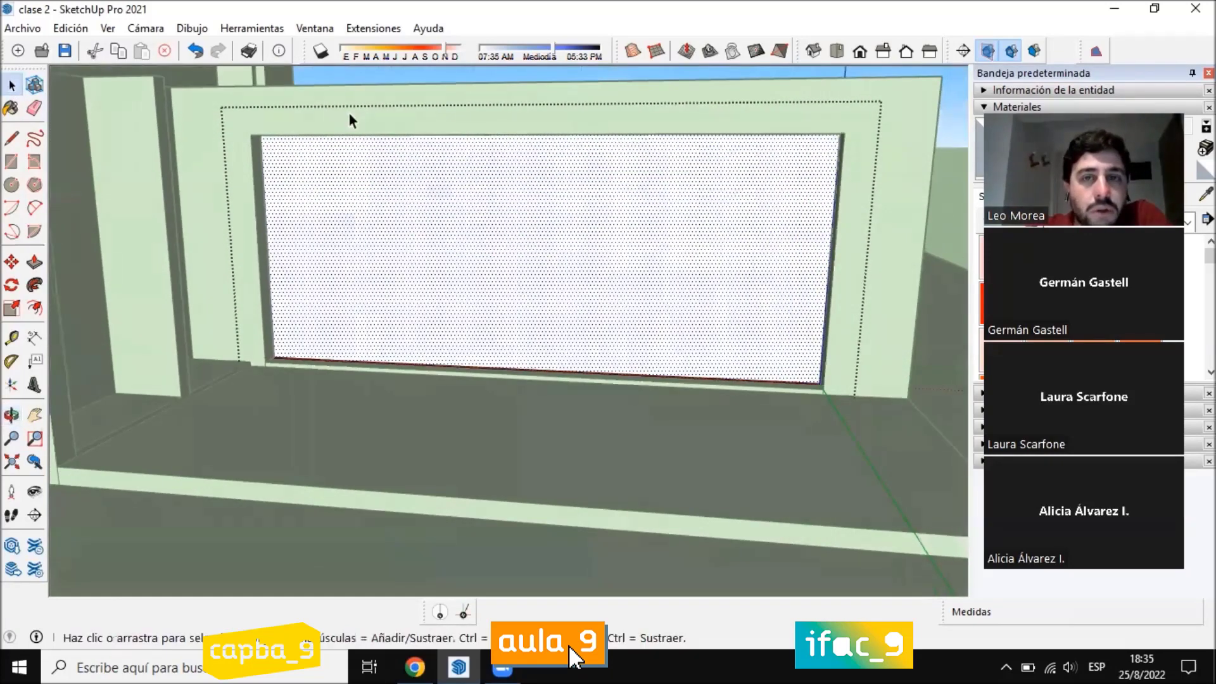
{"action": "scroll", "coordinate": [492, 177], "scroll_direction": "up", "scroll_amount": 3}
{"action": "scroll", "coordinate": [531, 191], "scroll_direction": "up", "scroll_amount": 2}
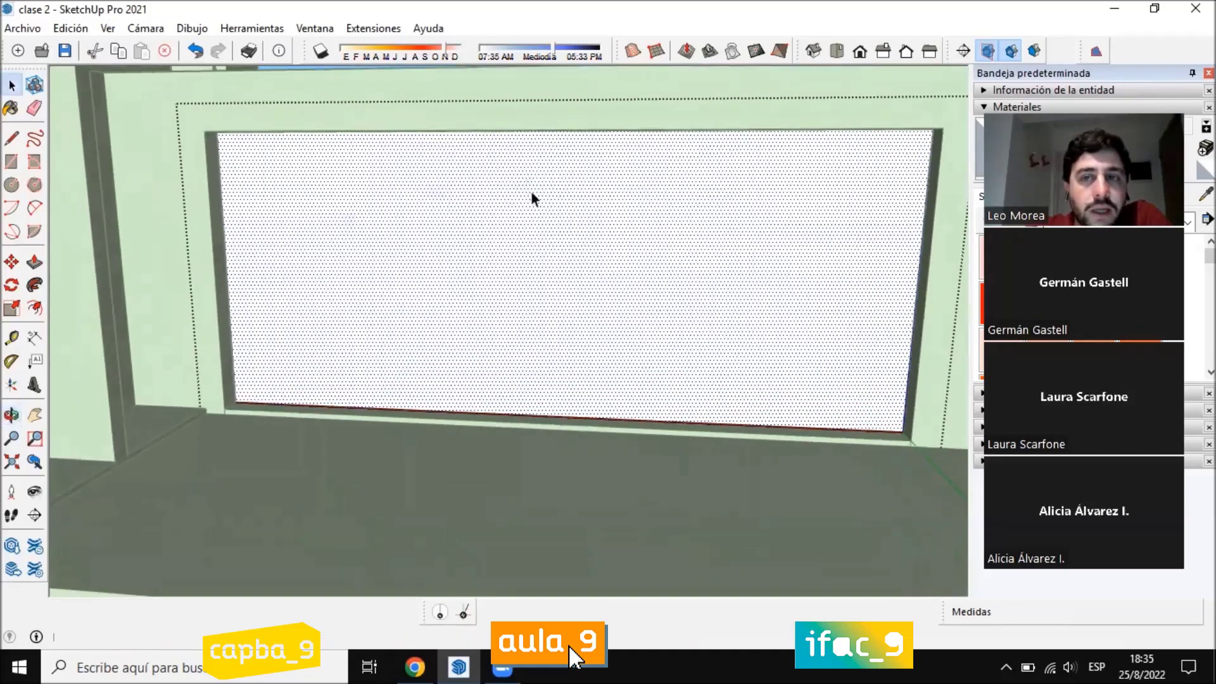
{"action": "left_click", "coordinate": [35, 308]}
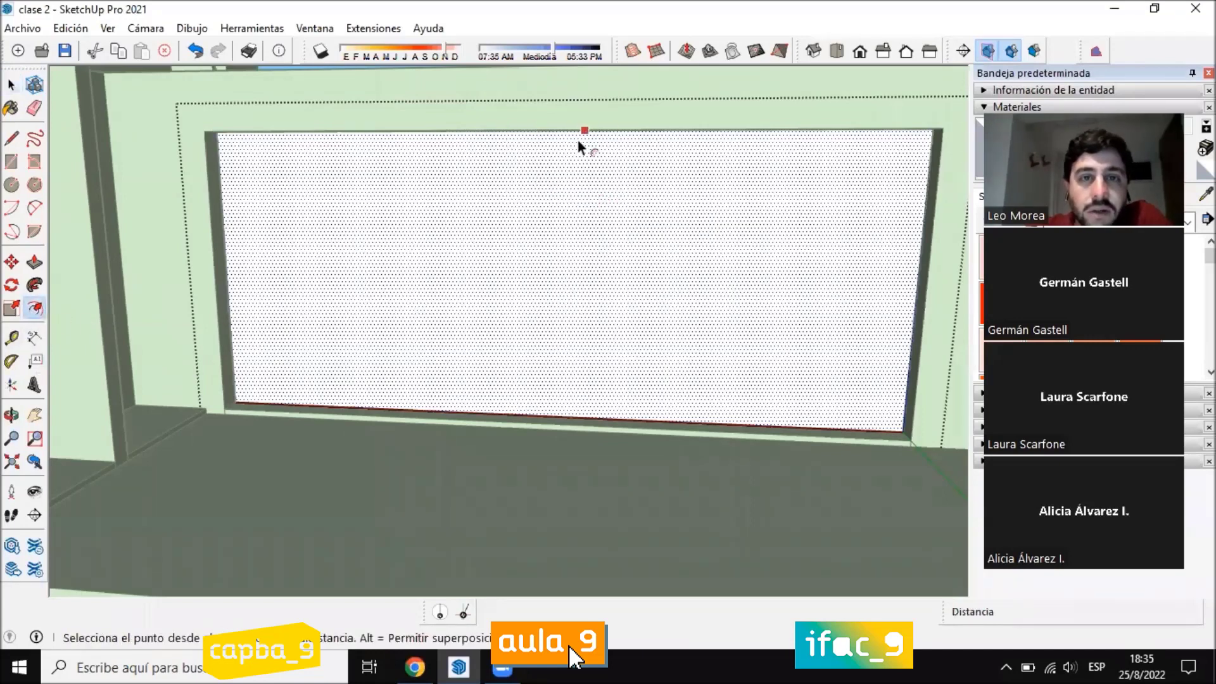
{"action": "left_click", "coordinate": [230, 272]}
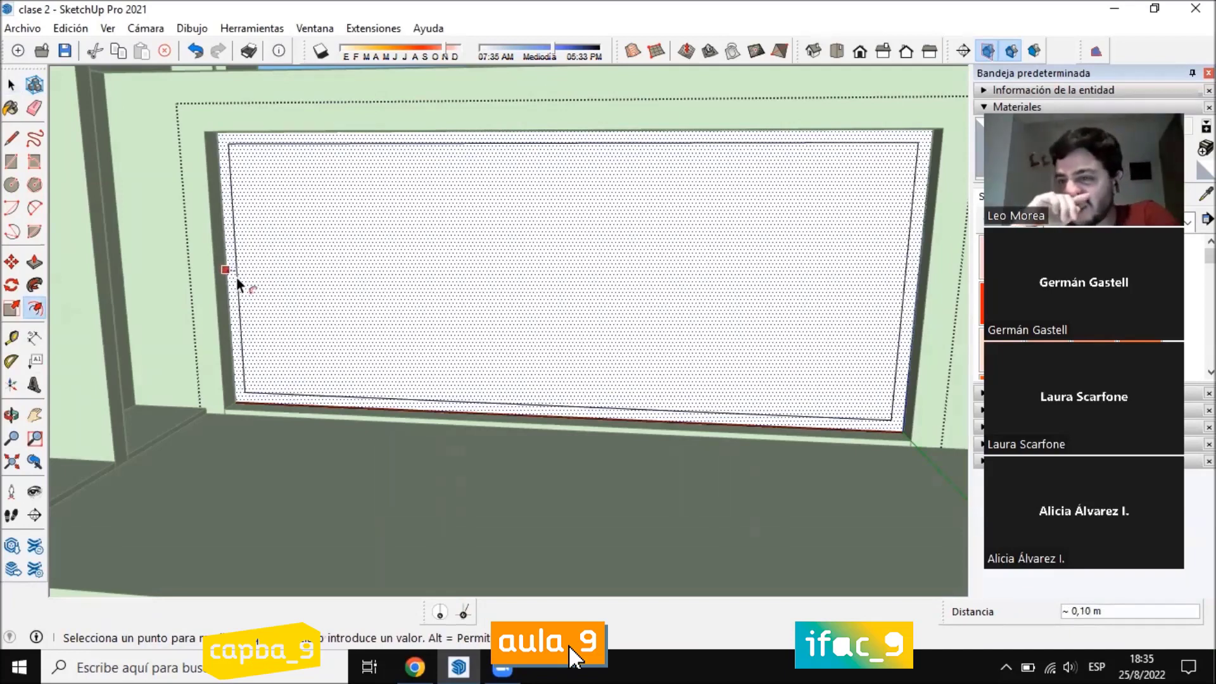
{"action": "type", "text": "0"}
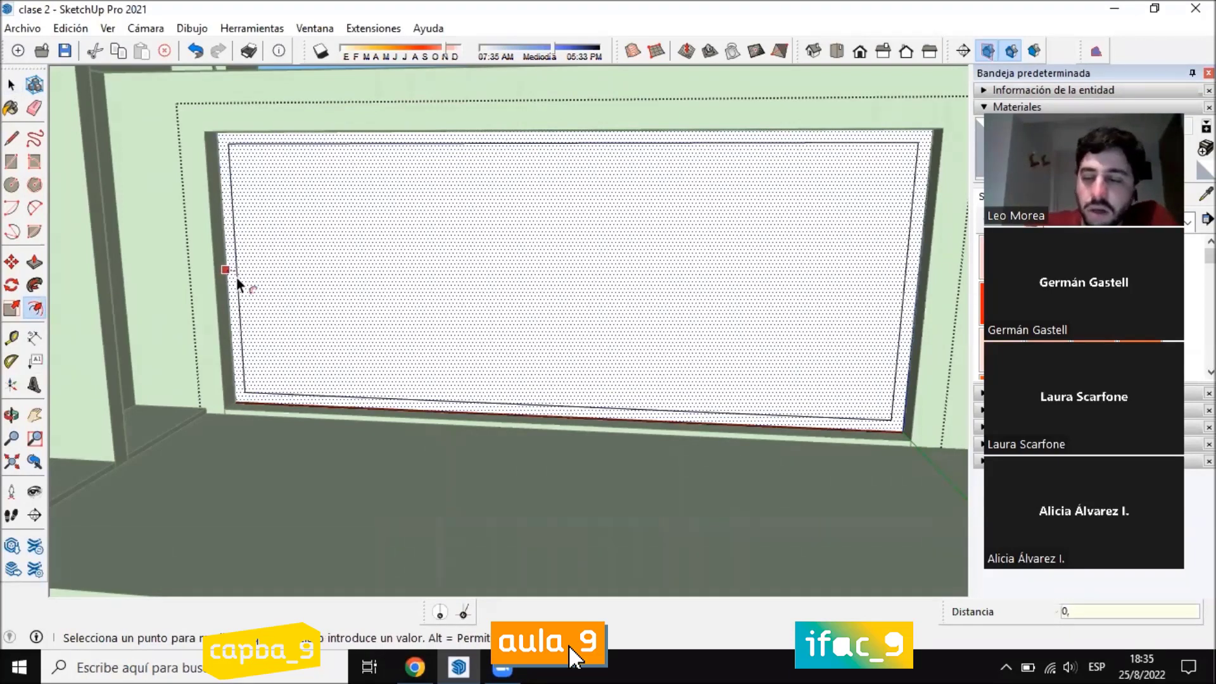
{"action": "type", "text": ",05"}
{"action": "key", "text": "Return"}
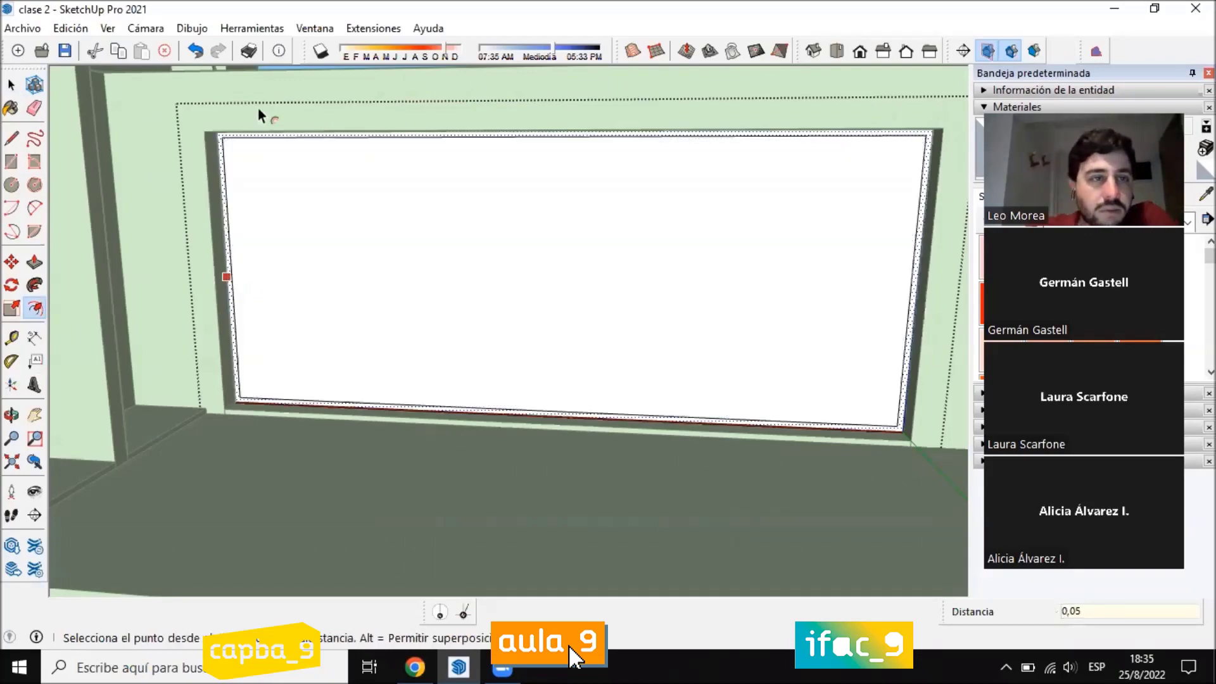
{"action": "scroll", "coordinate": [216, 118], "scroll_direction": "up", "scroll_amount": 3}
{"action": "scroll", "coordinate": [212, 124], "scroll_direction": "up", "scroll_amount": 3}
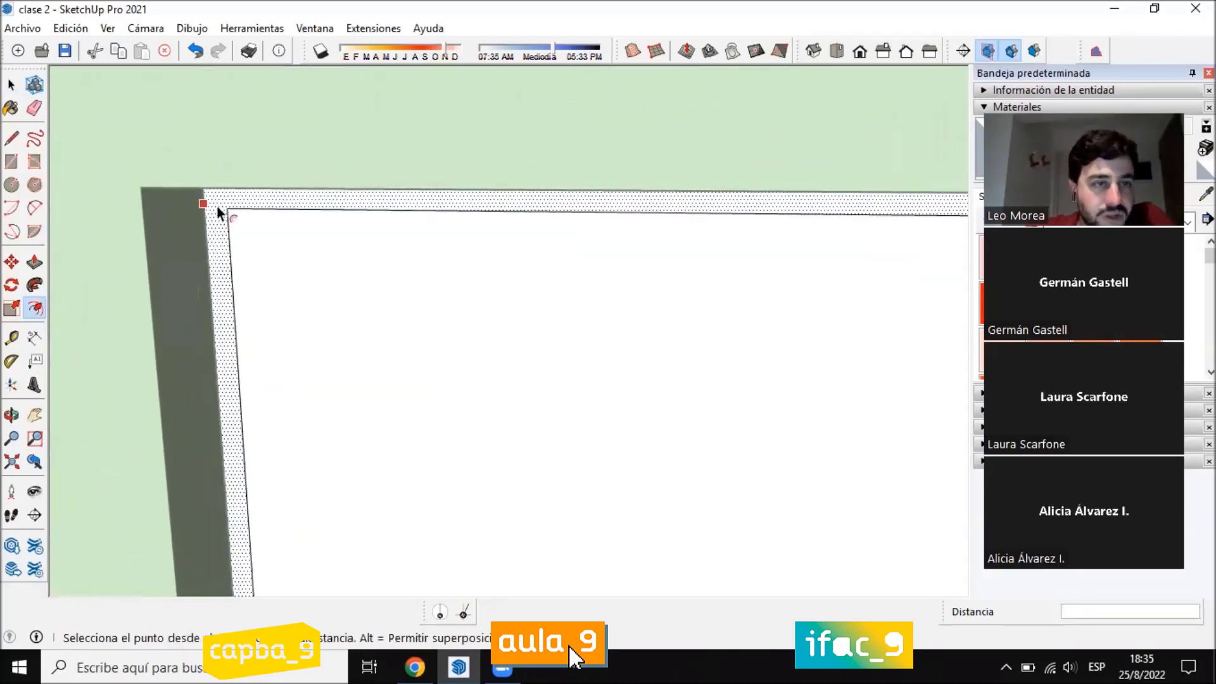
{"action": "scroll", "coordinate": [239, 269], "scroll_direction": "down", "scroll_amount": 8}
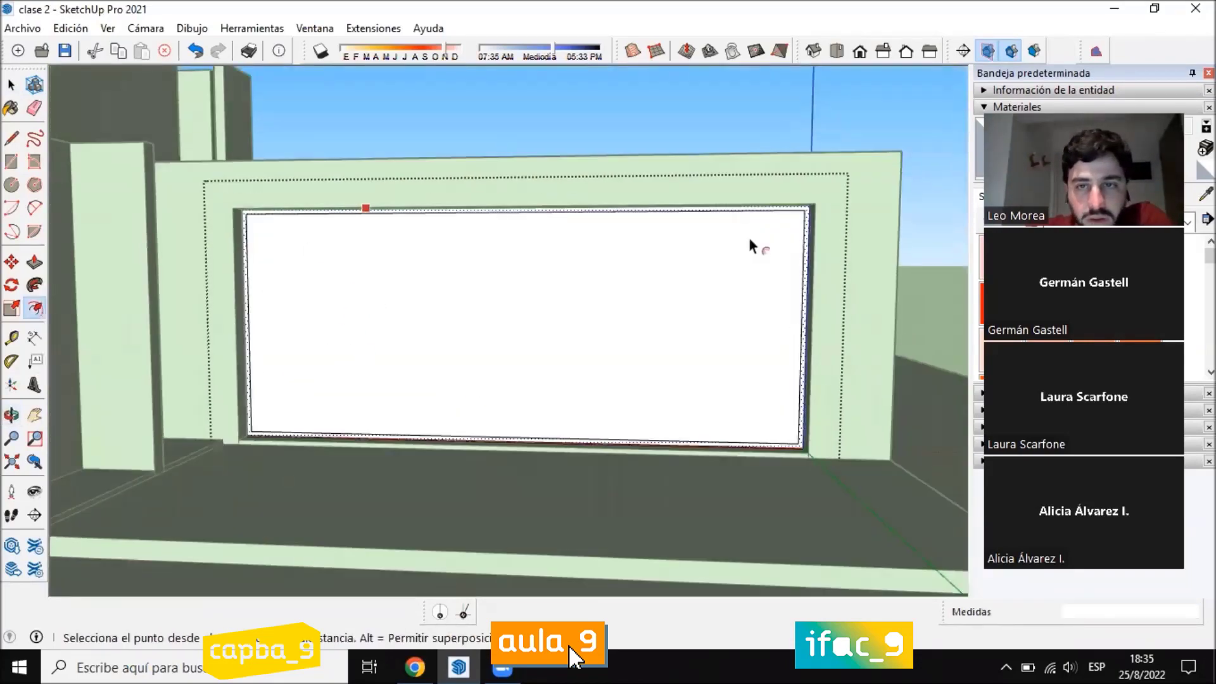
Select the left vertical edge of the window frame's inner outline
{"action": "left_click", "coordinate": [12, 84]}
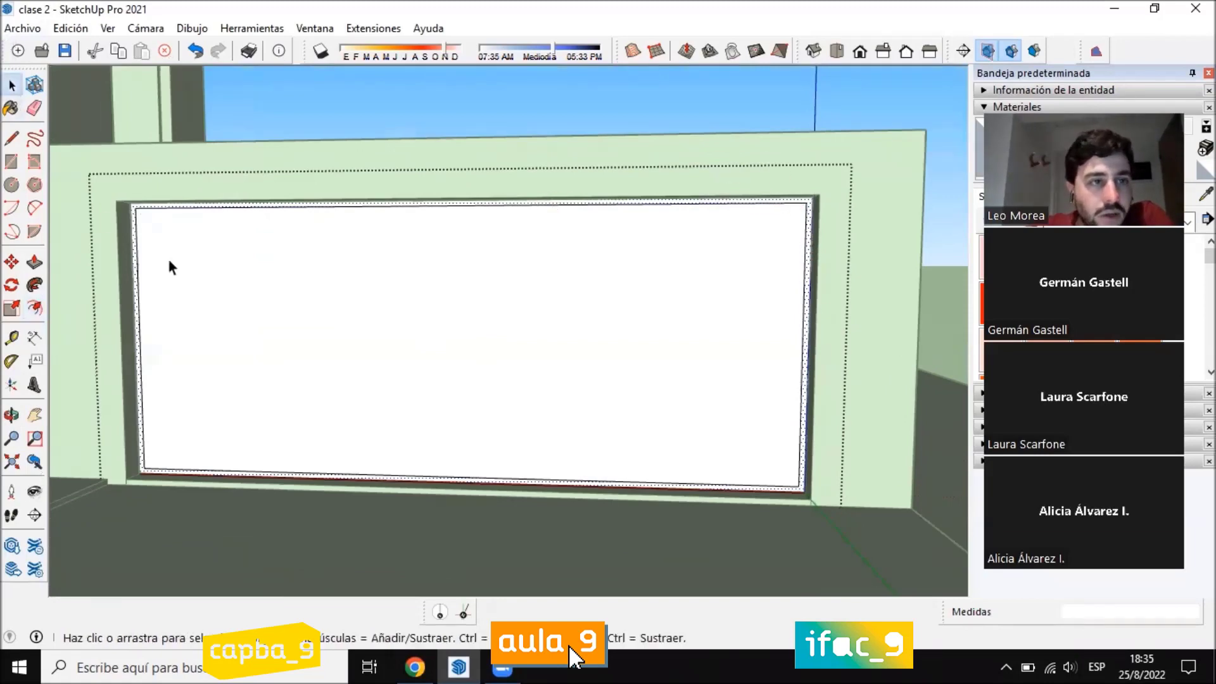
{"action": "left_click", "coordinate": [140, 274]}
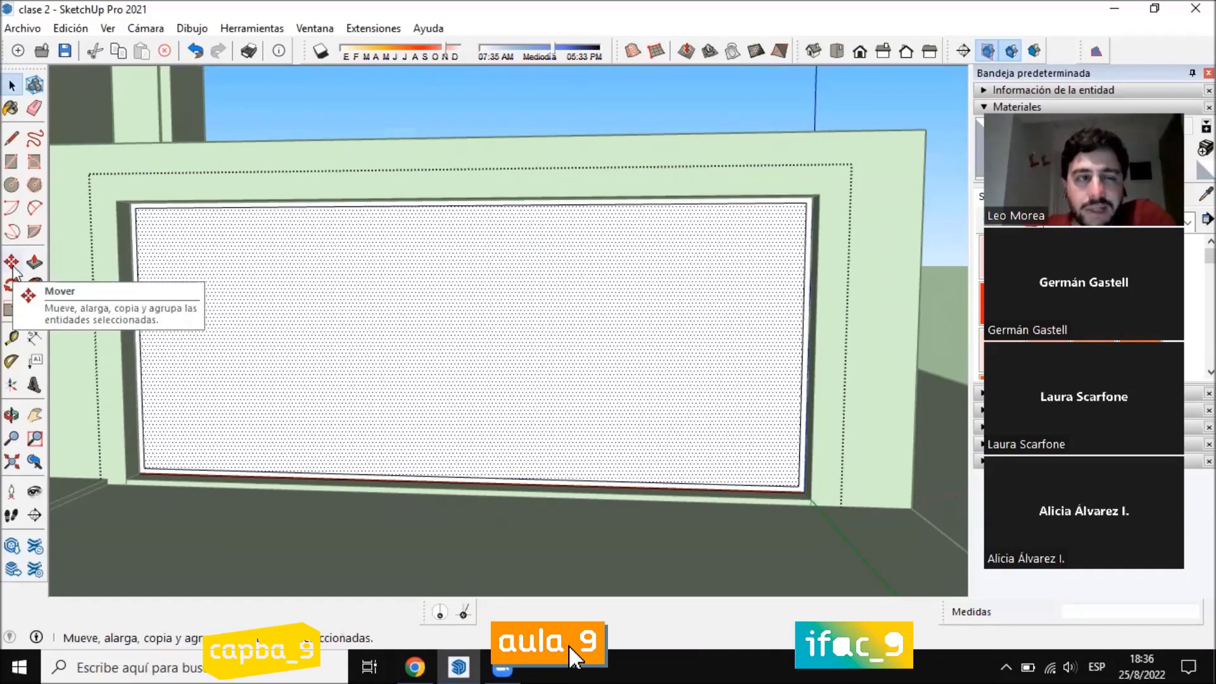
{"action": "middle_click_drag", "start_coordinate": [406, 302], "coordinate": [373, 247]}
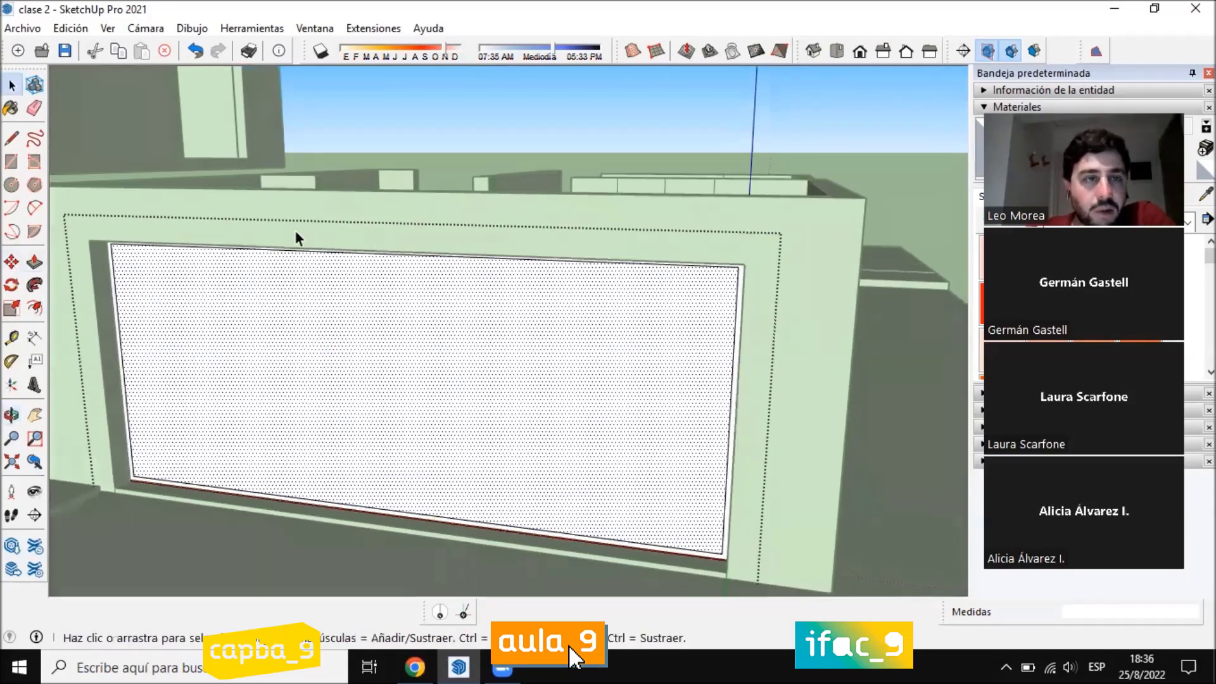
{"action": "scroll", "coordinate": [182, 255], "scroll_direction": "up", "scroll_amount": 6}
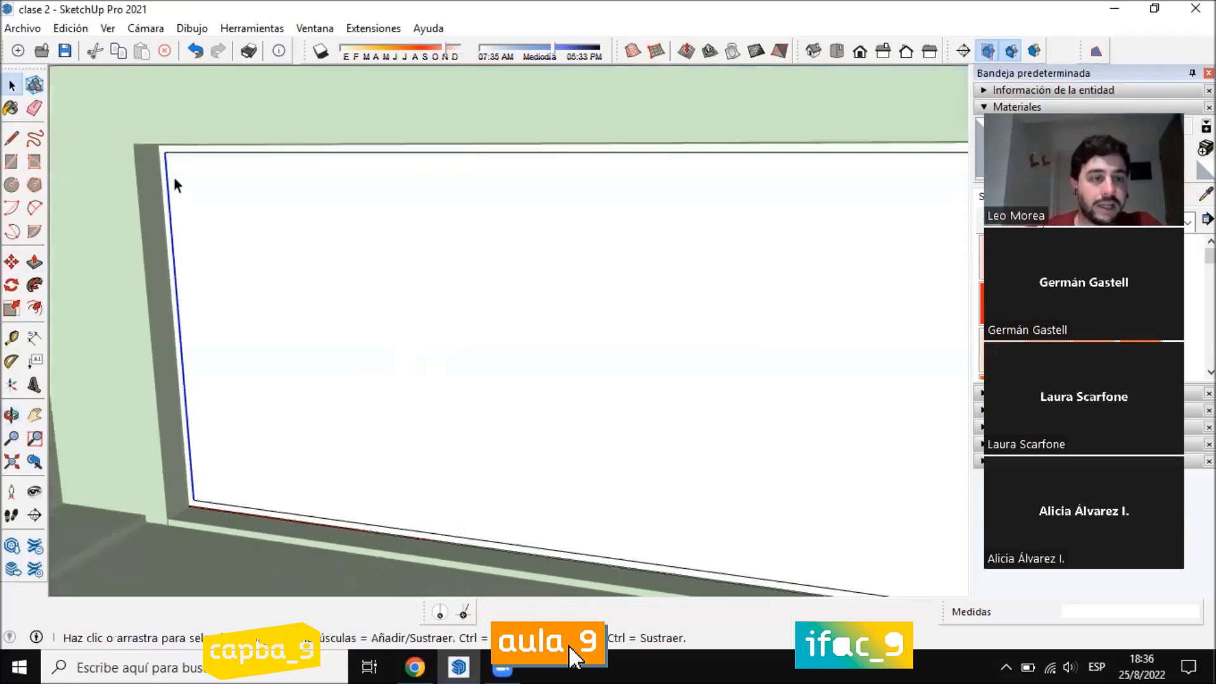
{"action": "scroll", "coordinate": [164, 168], "scroll_direction": "up", "scroll_amount": 3}
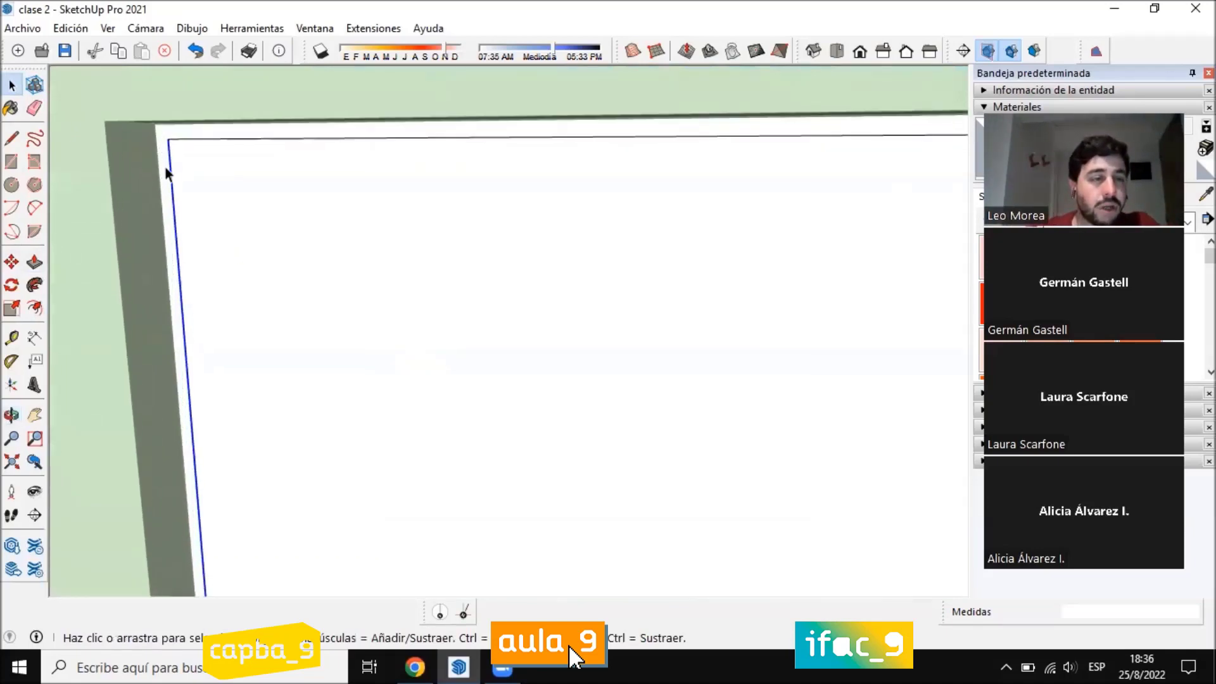
{"action": "scroll", "coordinate": [159, 160], "scroll_direction": "down", "scroll_amount": 5}
{"action": "scroll", "coordinate": [176, 282], "scroll_direction": "up", "scroll_amount": 2}
{"action": "scroll", "coordinate": [176, 282], "scroll_direction": "up", "scroll_amount": 1}
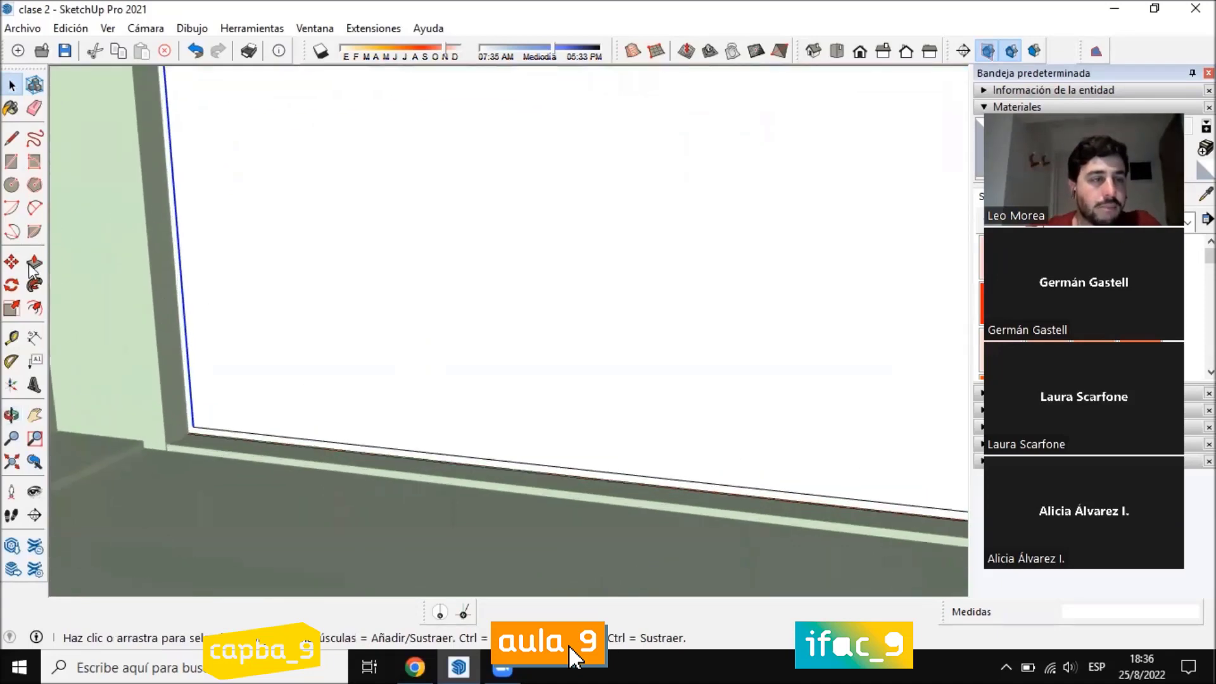
Copy the selected vertical edge with Move from its lower endpoint to the opposite lower corner of the frame's inner outline
{"action": "left_click", "coordinate": [12, 264]}
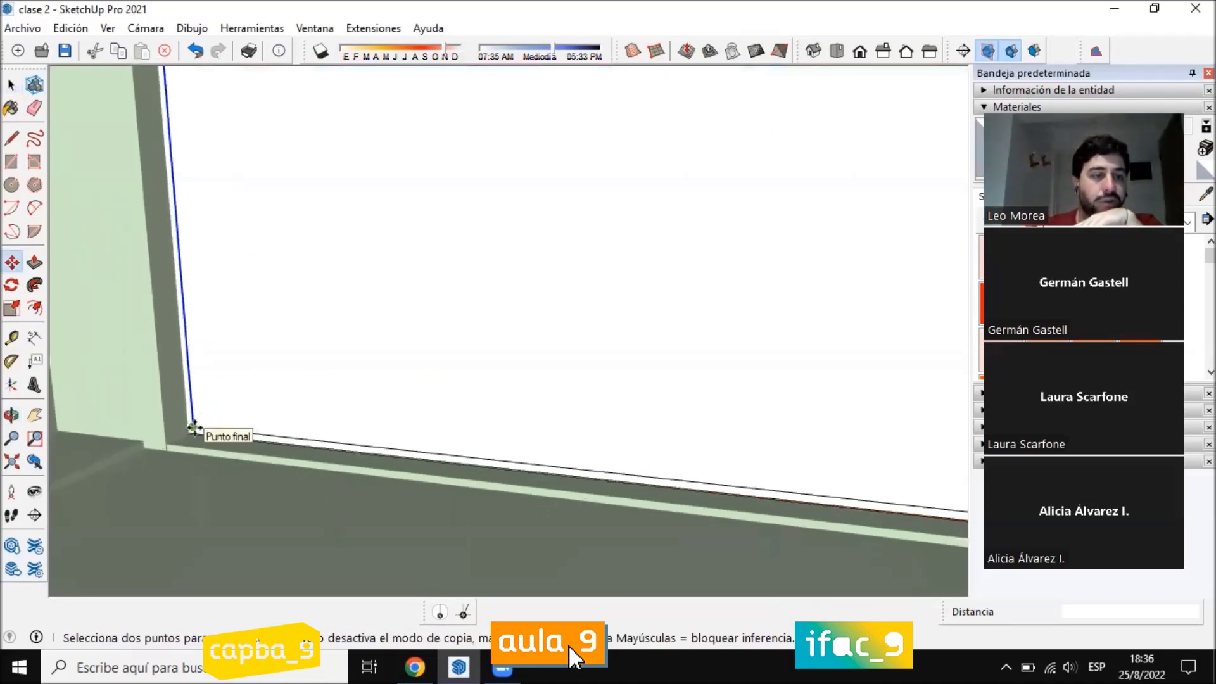
{"action": "left_click", "coordinate": [194, 428]}
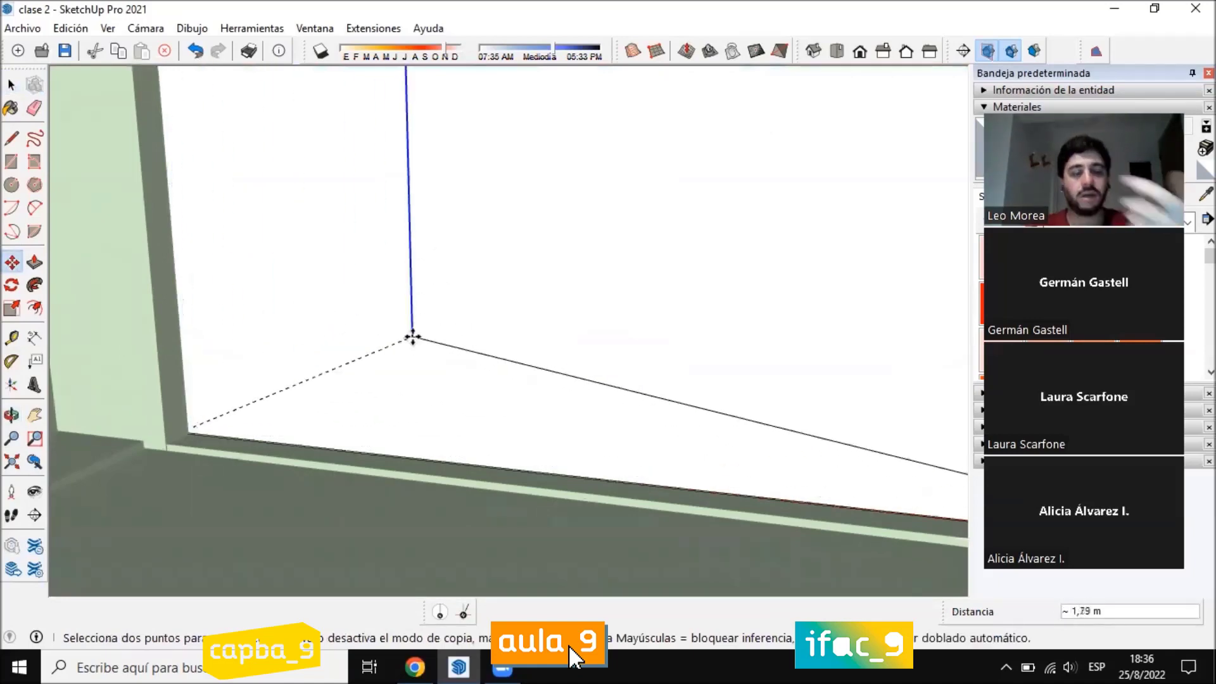
{"action": "key", "text": "ctrl"}
{"action": "scroll", "coordinate": [405, 342], "scroll_direction": "down", "scroll_amount": 2}
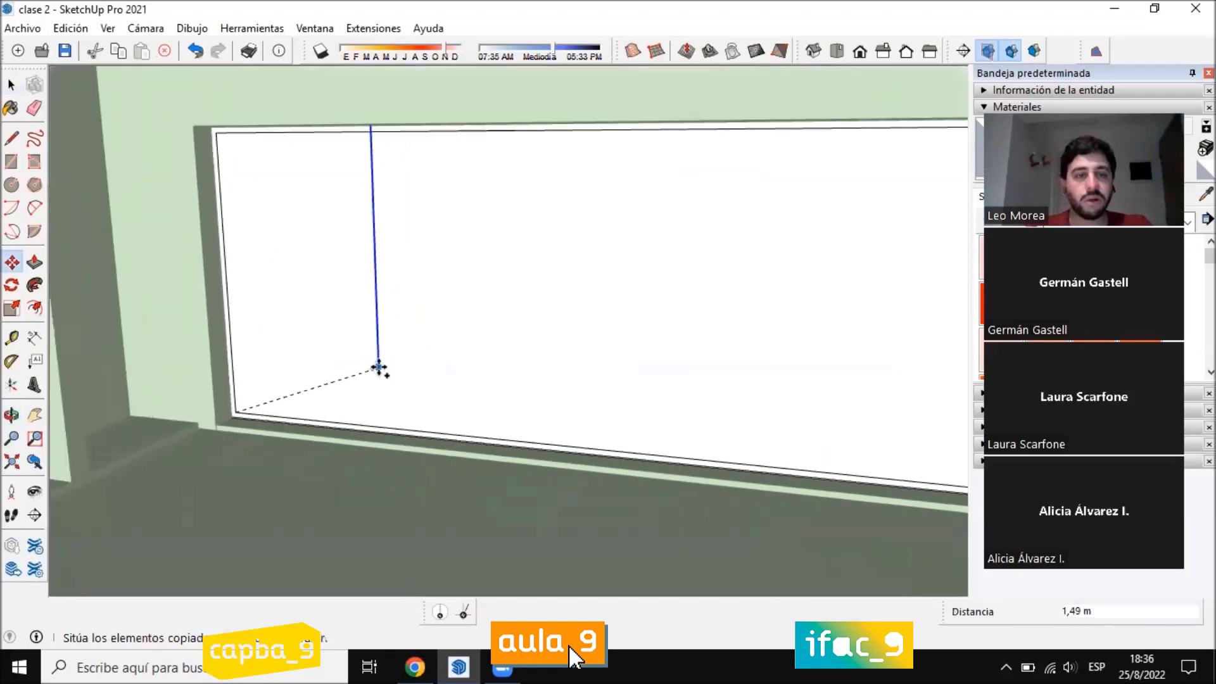
{"action": "scroll", "coordinate": [262, 386], "scroll_direction": "up", "scroll_amount": 2}
{"action": "scroll", "coordinate": [262, 386], "scroll_direction": "up", "scroll_amount": 1}
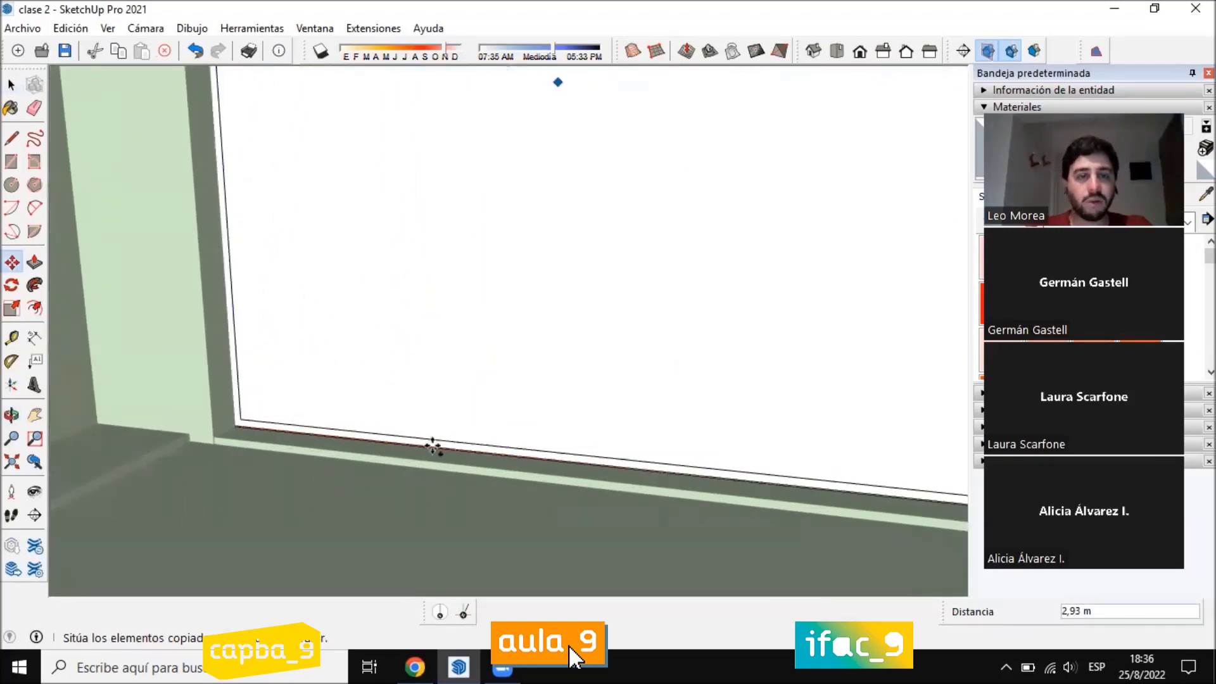
{"action": "scroll", "coordinate": [434, 447], "scroll_direction": "down", "scroll_amount": 2}
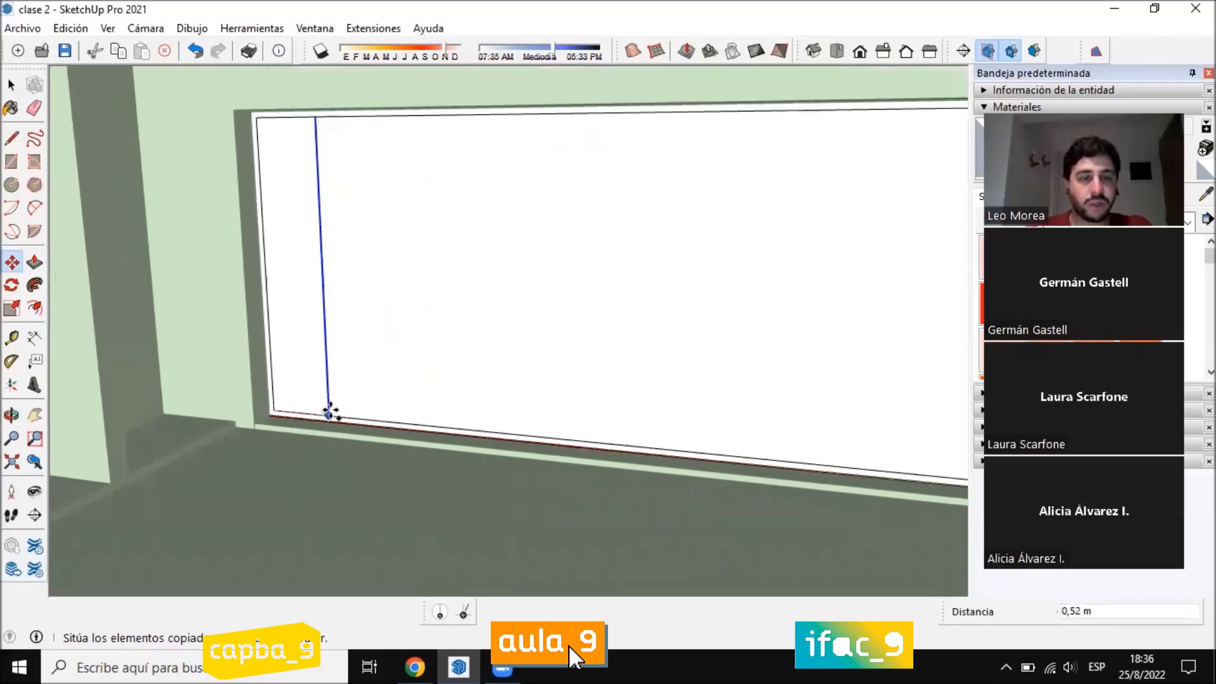
{"action": "scroll", "coordinate": [380, 410], "scroll_direction": "up", "scroll_amount": 2}
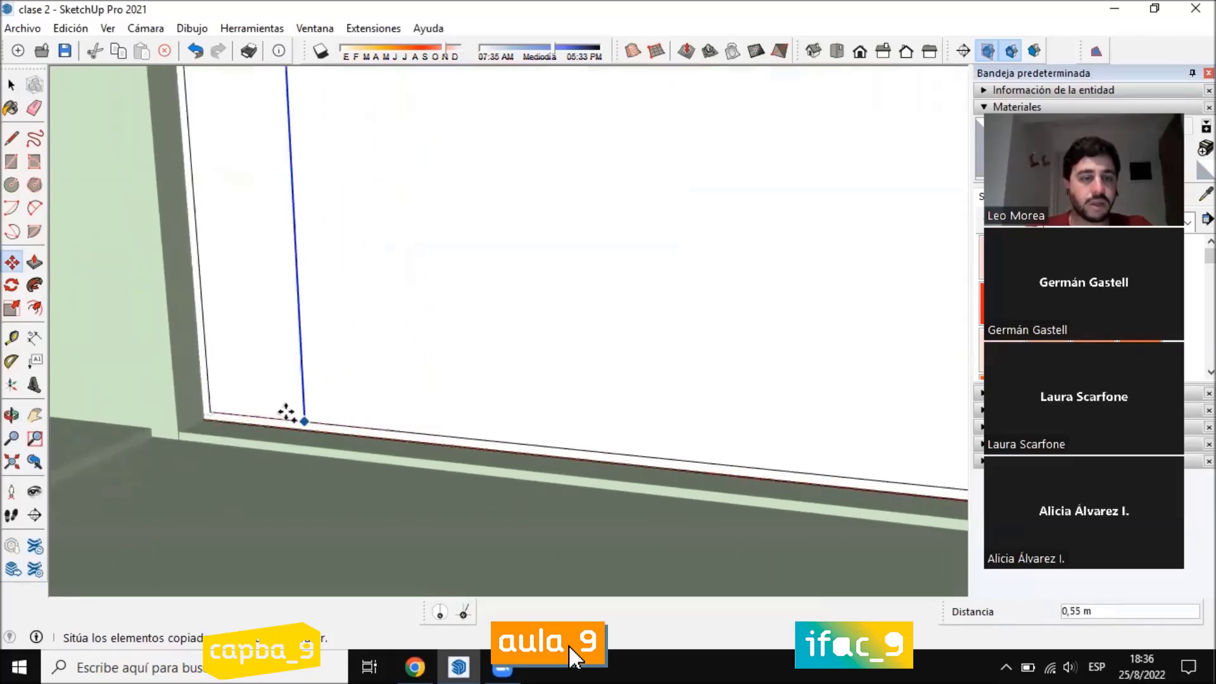
{"action": "left_click", "coordinate": [204, 411]}
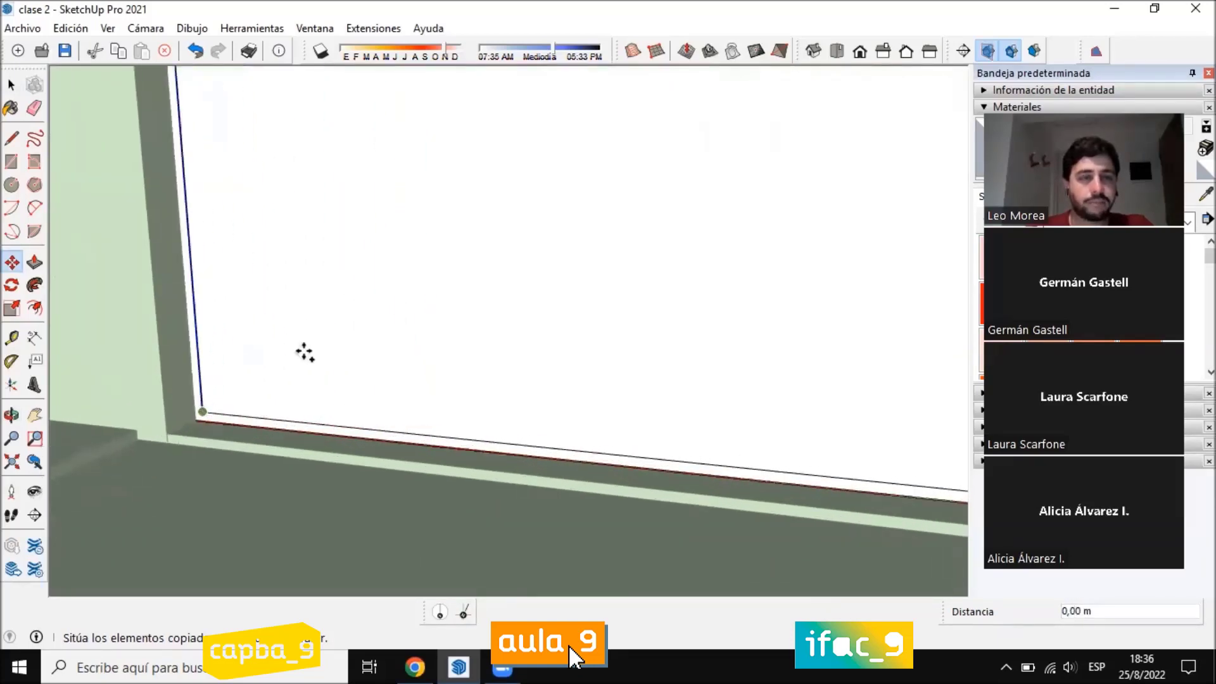
{"action": "scroll", "coordinate": [444, 437], "scroll_direction": "down", "scroll_amount": 4}
{"action": "middle_click_drag", "start_coordinate": [482, 415], "coordinate": [523, 412]}
{"action": "scroll", "coordinate": [690, 430], "scroll_direction": "up", "scroll_amount": 2}
{"action": "scroll", "coordinate": [598, 432], "scroll_direction": "down", "scroll_amount": 2}
{"action": "middle_click_drag", "start_coordinate": [599, 432], "coordinate": [696, 429]}
{"action": "scroll", "coordinate": [834, 420], "scroll_direction": "up", "scroll_amount": 6}
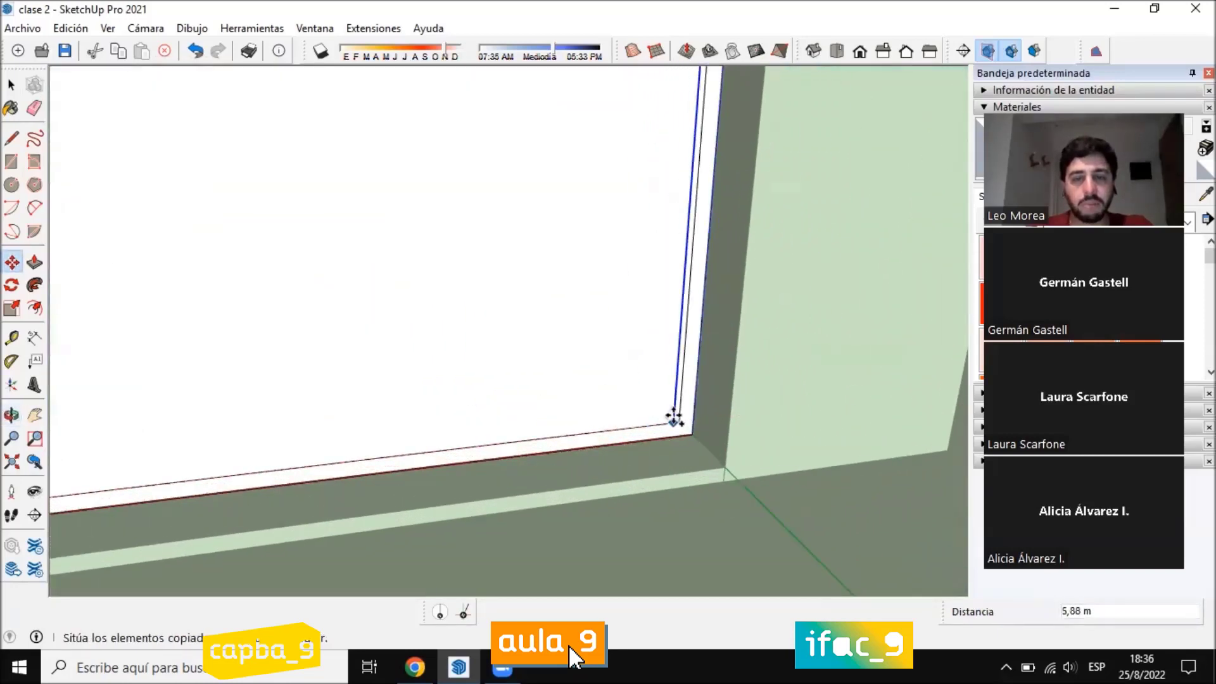
{"action": "scroll", "coordinate": [638, 197], "scroll_direction": "down", "scroll_amount": 3}
{"action": "middle_click_drag", "start_coordinate": [602, 342], "coordinate": [475, 355]}
{"action": "scroll", "coordinate": [470, 332], "scroll_direction": "down", "scroll_amount": 3}
{"action": "scroll", "coordinate": [278, 304], "scroll_direction": "up", "scroll_amount": 4}
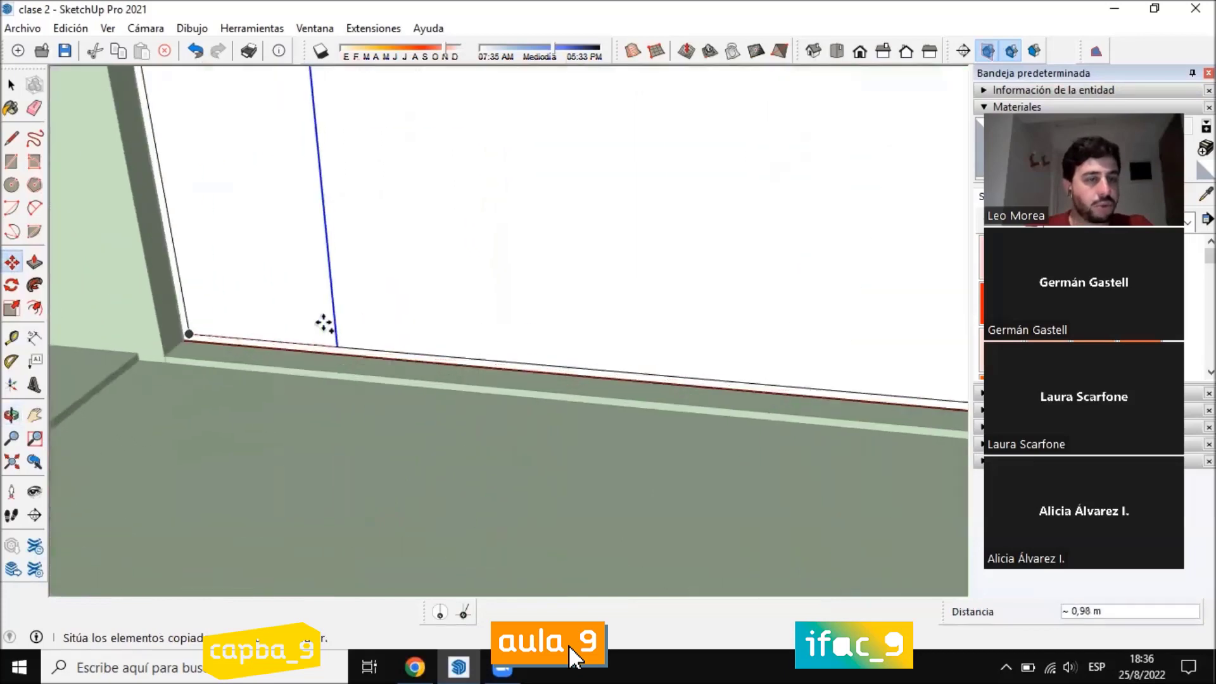
{"action": "scroll", "coordinate": [327, 314], "scroll_direction": "down", "scroll_amount": 2}
{"action": "scroll", "coordinate": [328, 315], "scroll_direction": "down", "scroll_amount": 2}
{"action": "scroll", "coordinate": [578, 285], "scroll_direction": "up", "scroll_amount": 2}
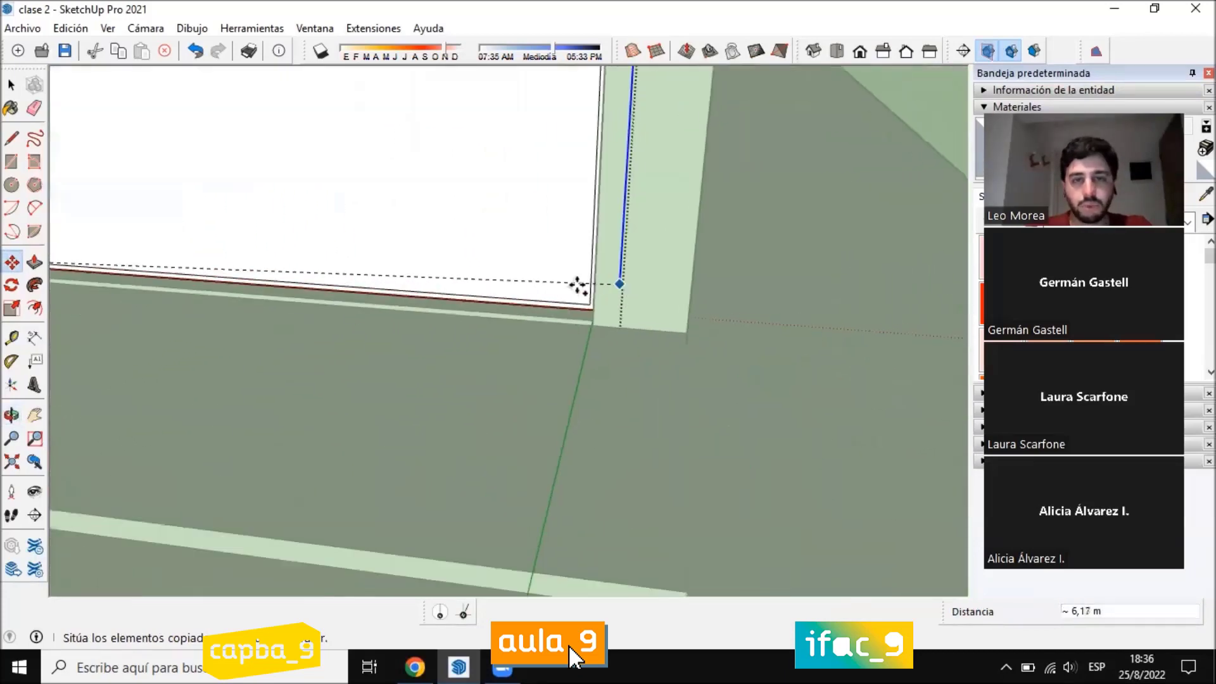
{"action": "middle_click_drag", "start_coordinate": [578, 285], "coordinate": [646, 282]}
{"action": "scroll", "coordinate": [653, 294], "scroll_direction": "up", "scroll_amount": 2}
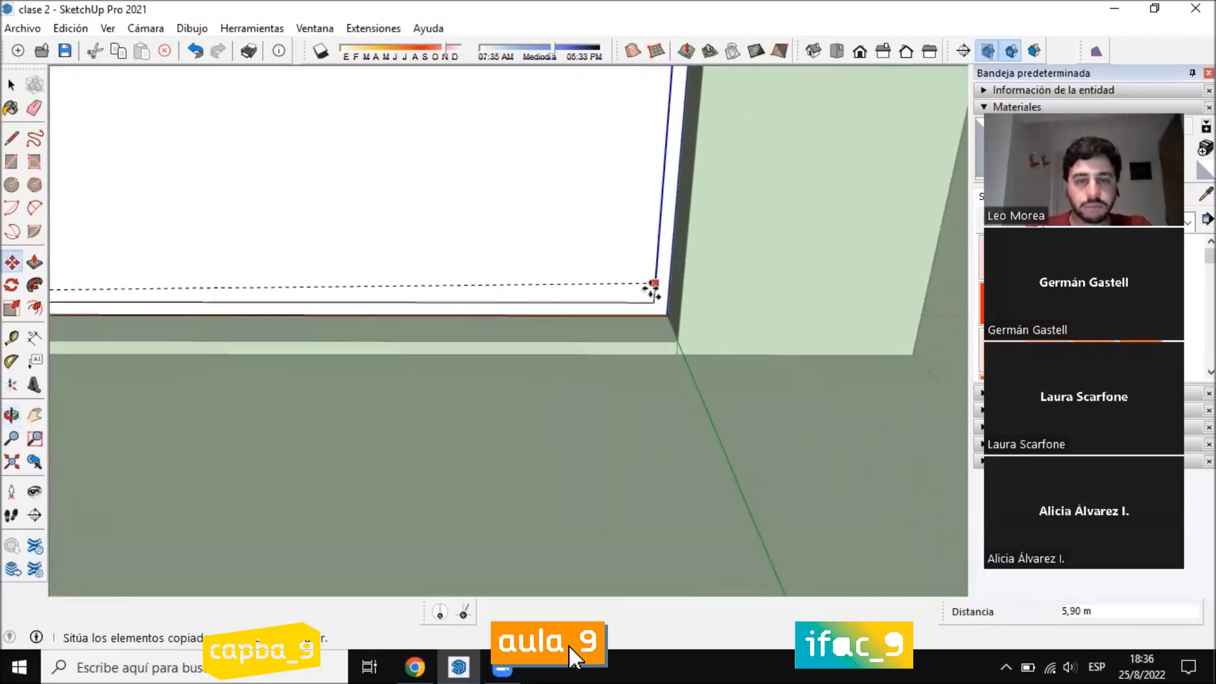
{"action": "left_click", "coordinate": [652, 305]}
{"action": "scroll", "coordinate": [696, 384], "scroll_direction": "down", "scroll_amount": 2}
{"action": "scroll", "coordinate": [697, 384], "scroll_direction": "down", "scroll_amount": 3}
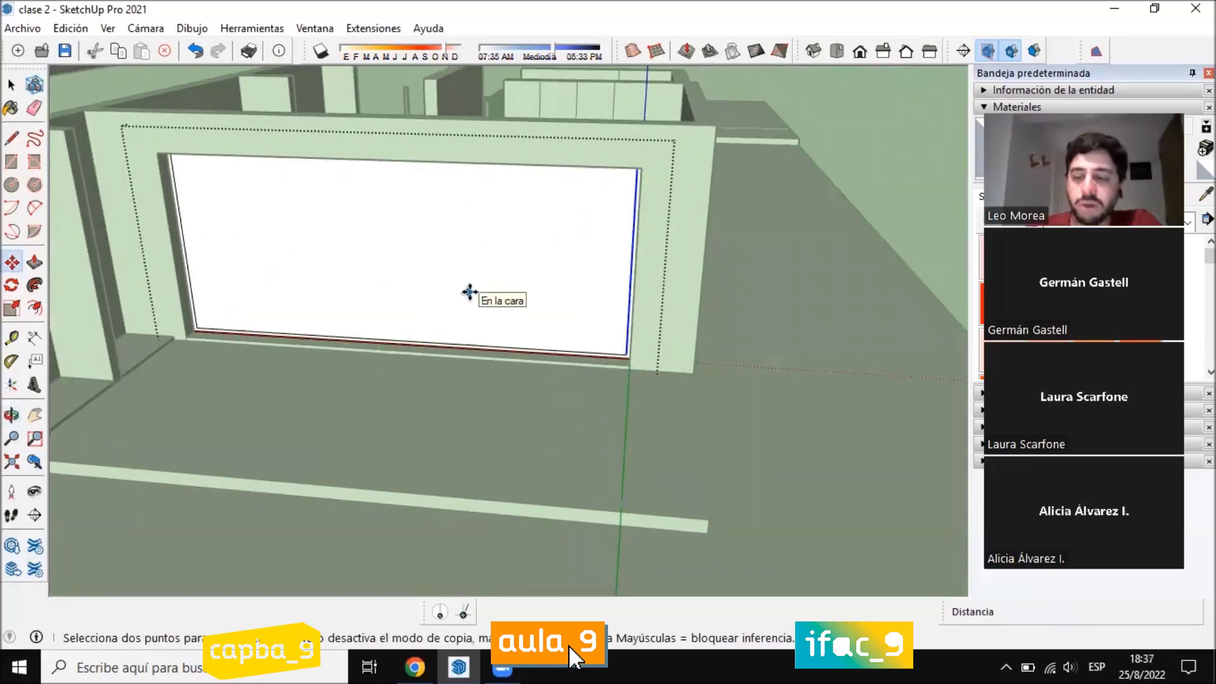
Divide the copied span into five equal panels with /5 and measure the first panel's width by drawing a line along its base
{"action": "type", "text": "/5"}
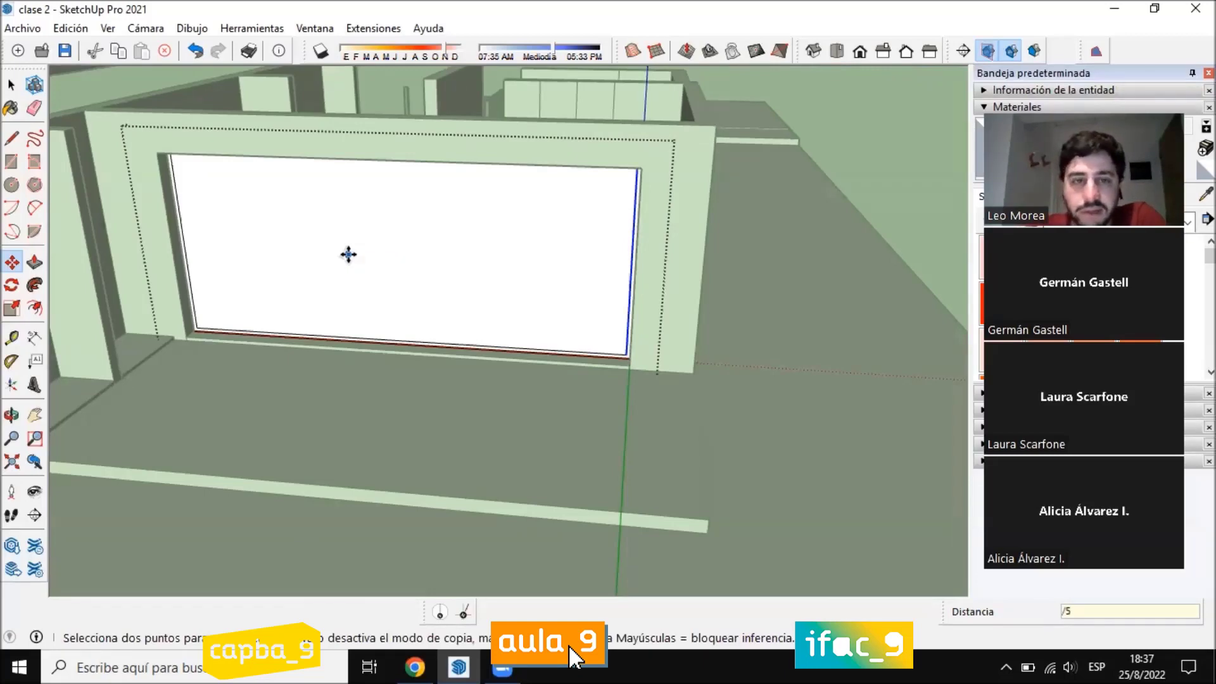
{"action": "key", "text": "Return"}
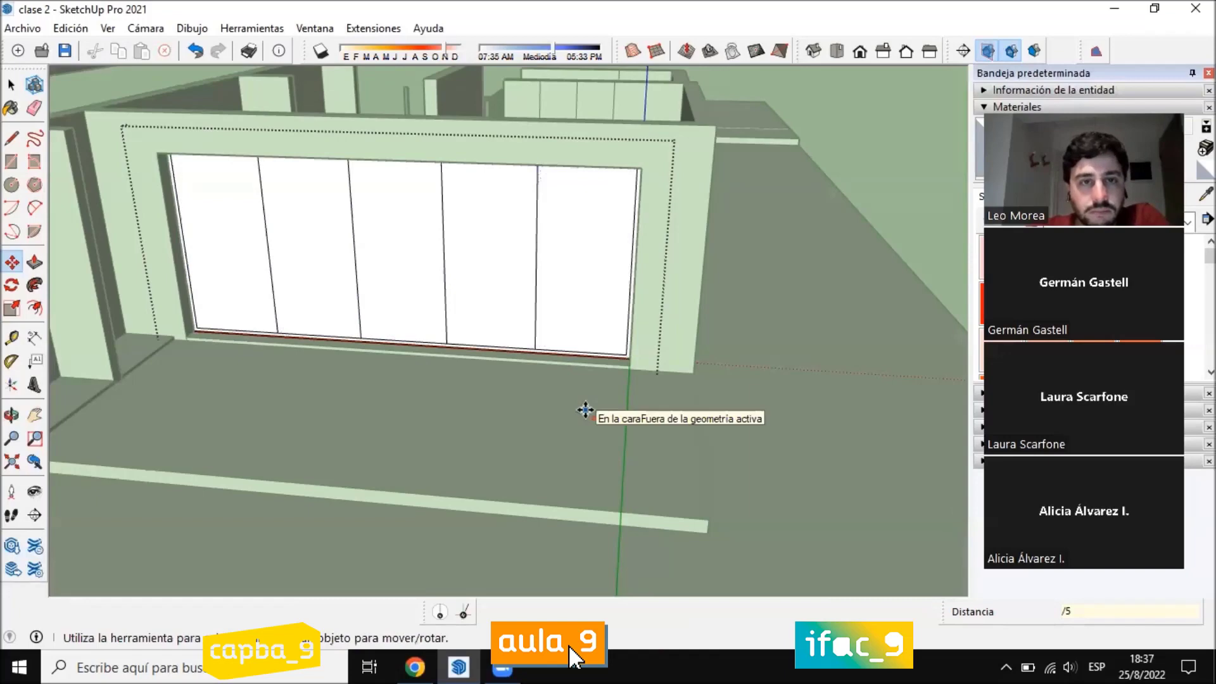
{"action": "left_click", "coordinate": [12, 139]}
{"action": "scroll", "coordinate": [193, 335], "scroll_direction": "up", "scroll_amount": 5}
{"action": "left_click", "coordinate": [191, 353]}
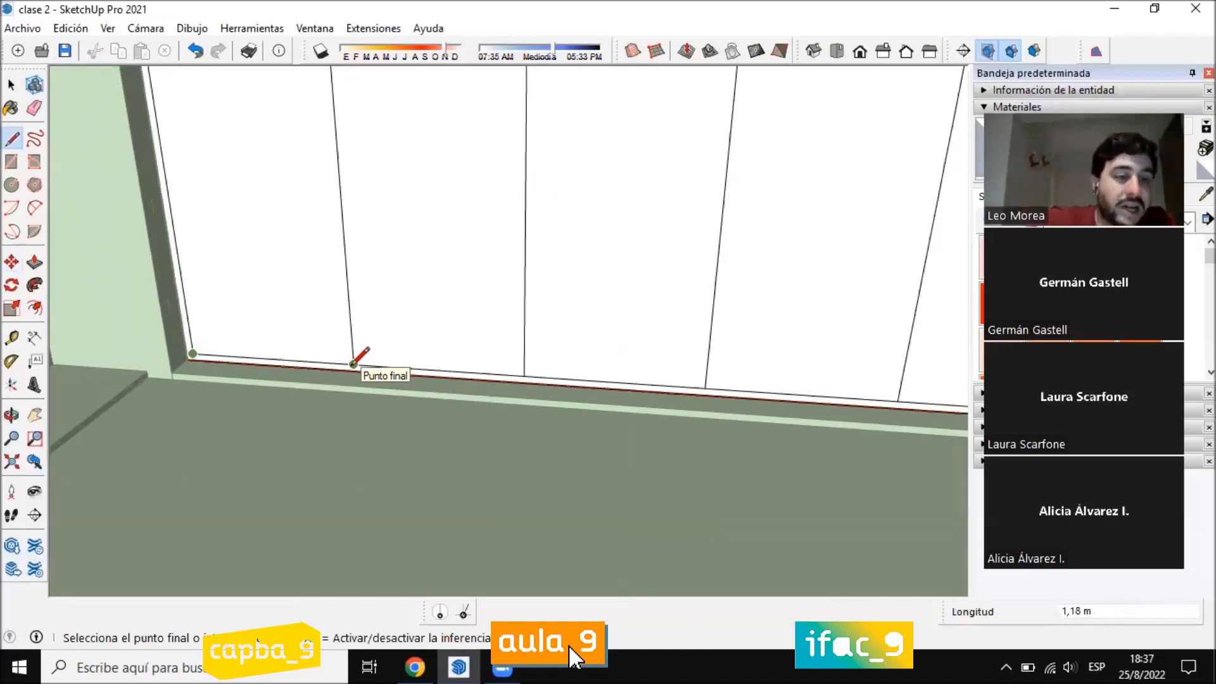
{"action": "left_click", "coordinate": [353, 363]}
{"action": "scroll", "coordinate": [353, 366], "scroll_direction": "down", "scroll_amount": 5}
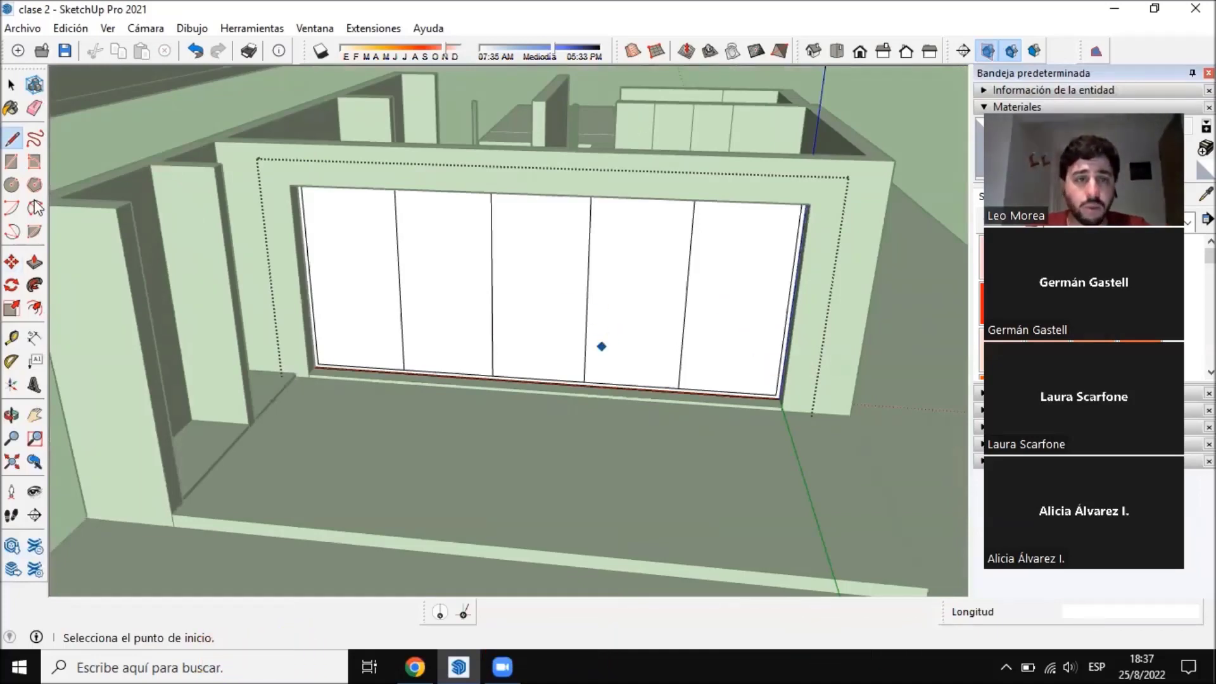
Undo the panel-width line, the five-panel division and the copied vertical edge
{"action": "key", "text": "ctrl+z"}
{"action": "key", "text": "space"}
{"action": "scroll", "coordinate": [275, 204], "scroll_direction": "up", "scroll_amount": 3}
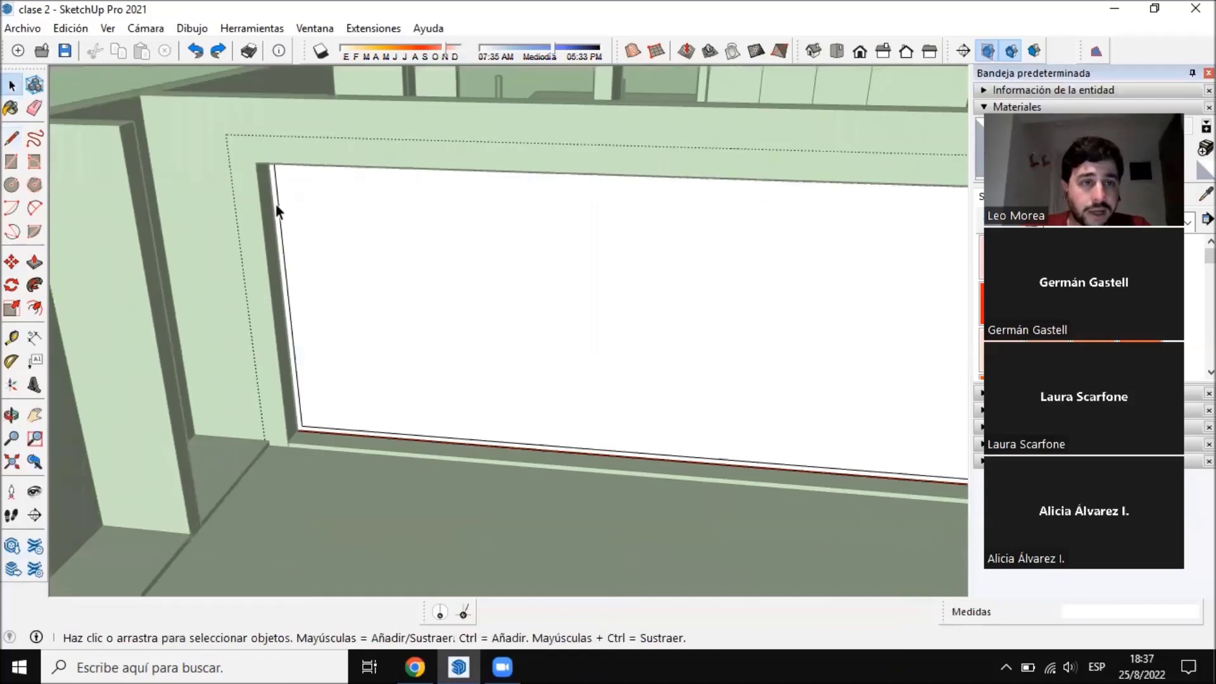
Copy the left vertical edge of the frame's inner outline with Move along the red axis onto the outline's opposite vertical edge
{"action": "mouse_move", "coordinate": [275, 203]}
{"action": "middle_mouse_down"}
{"action": "mouse_move", "coordinate": [303, 238]}
{"action": "mouse_move", "coordinate": [281, 101]}
{"action": "middle_mouse_up"}
{"action": "left_click", "coordinate": [283, 249]}
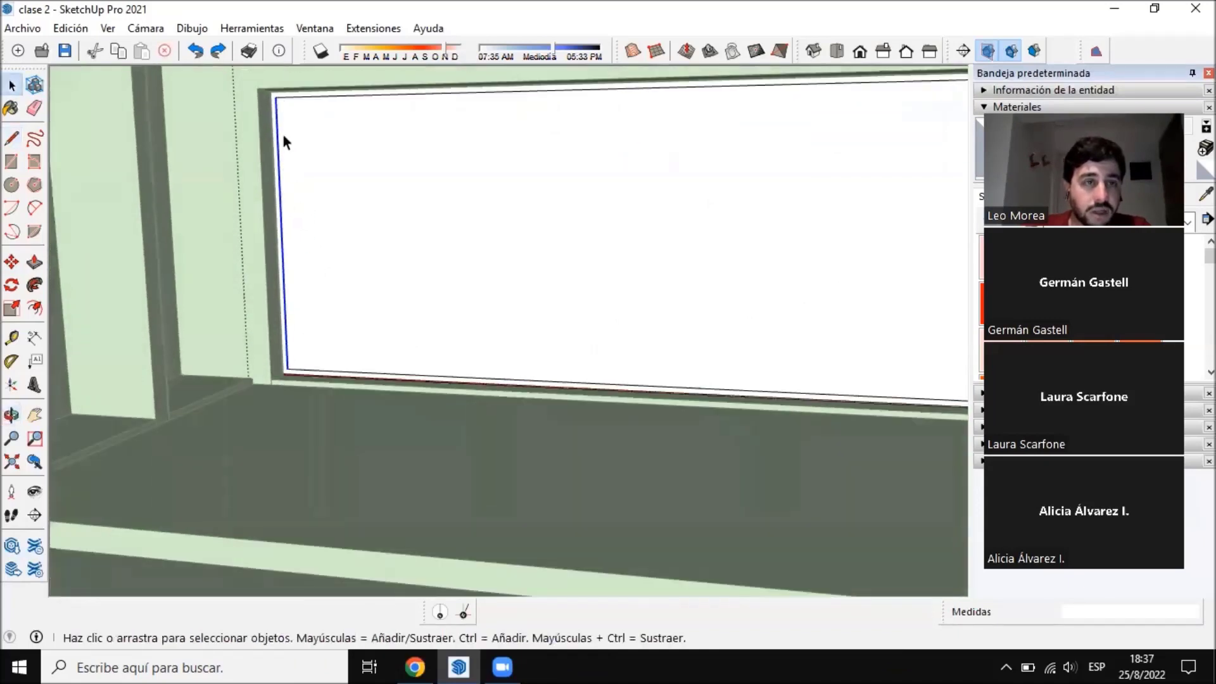
{"action": "left_click", "coordinate": [12, 262]}
{"action": "scroll", "coordinate": [312, 415], "scroll_direction": "up", "scroll_amount": 3}
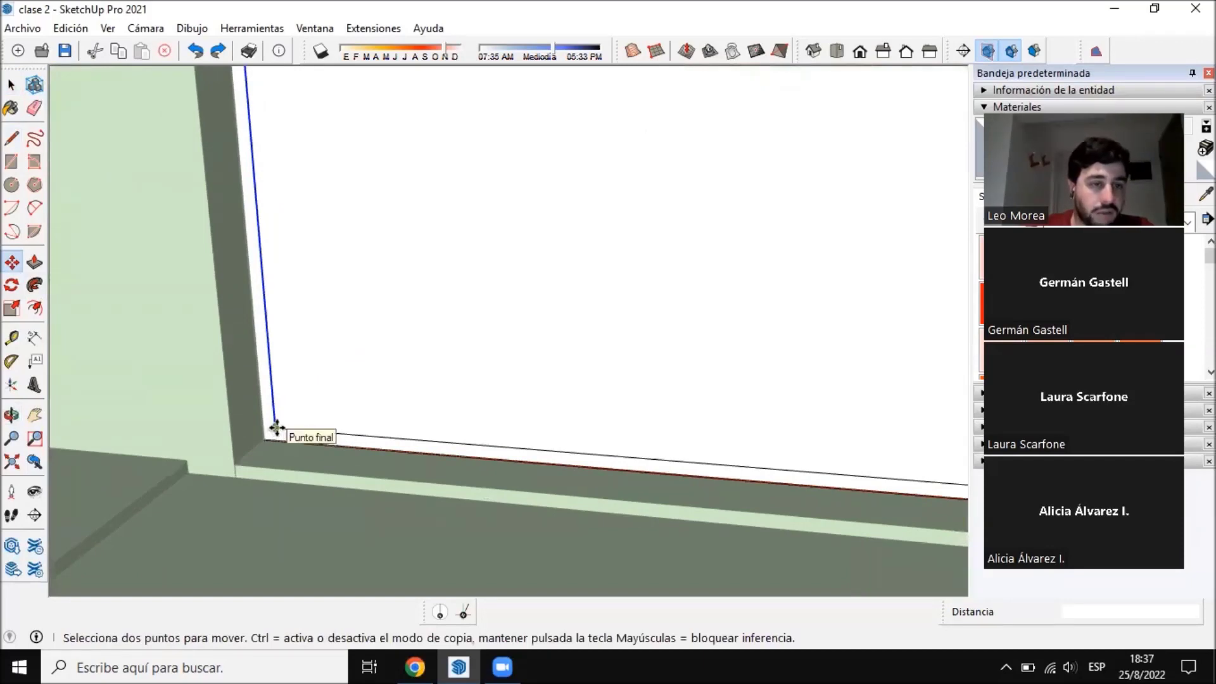
{"action": "scroll", "coordinate": [310, 403], "scroll_direction": "down", "scroll_amount": 1}
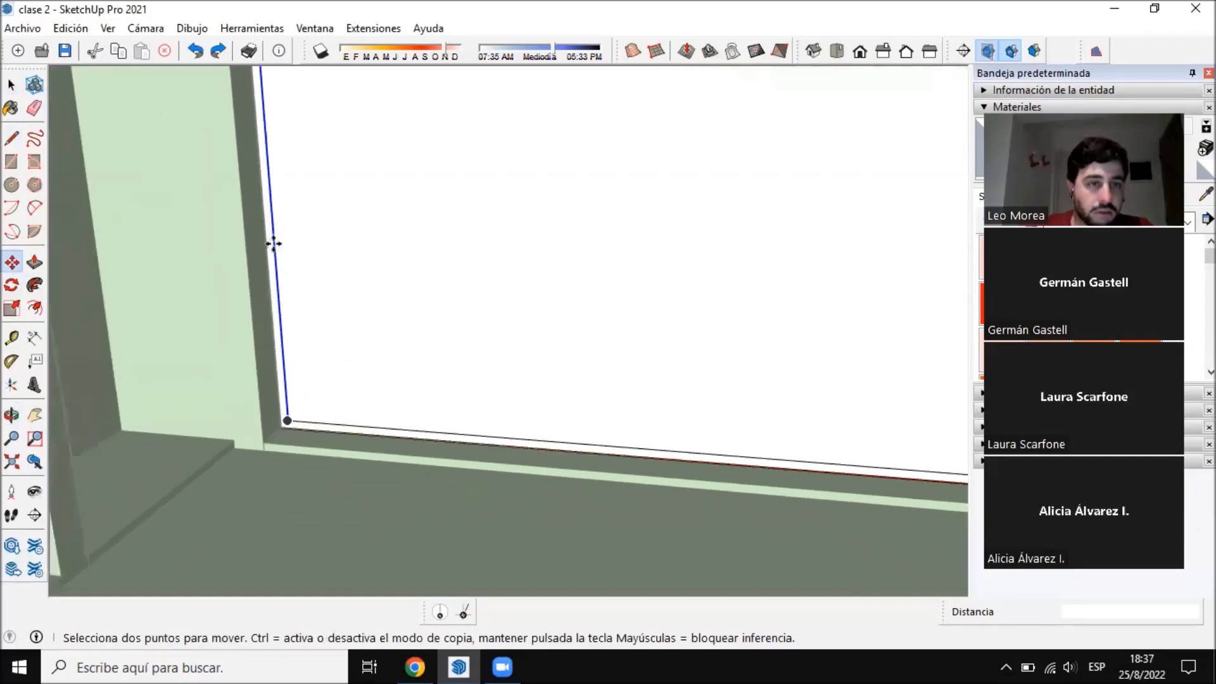
{"action": "left_click", "coordinate": [271, 242]}
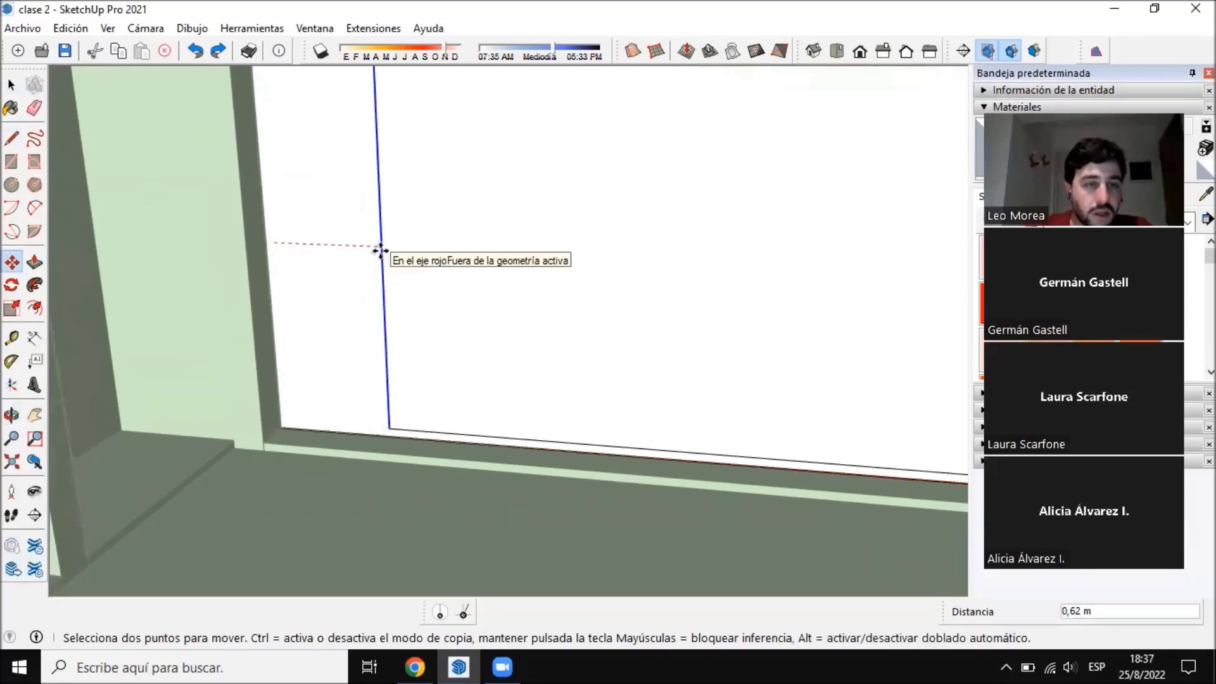
{"action": "key", "text": "ctrl"}
{"action": "scroll", "coordinate": [382, 245], "scroll_direction": "down", "scroll_amount": 1}
{"action": "scroll", "coordinate": [386, 246], "scroll_direction": "down", "scroll_amount": 3}
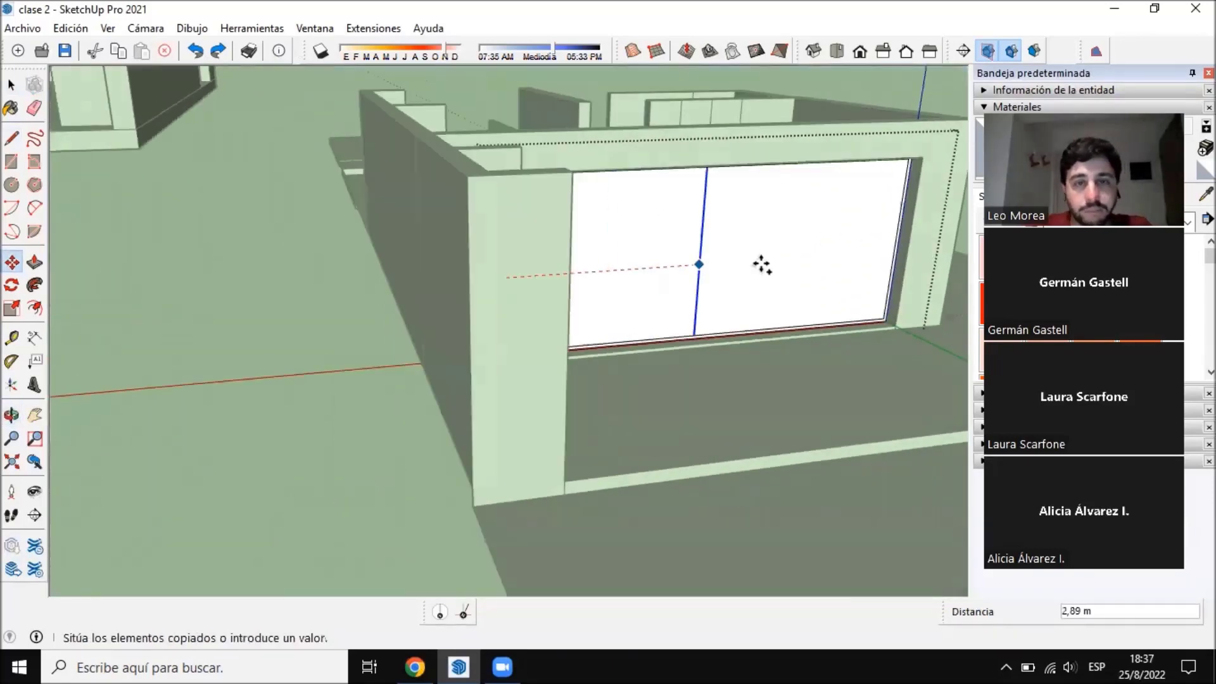
{"action": "scroll", "coordinate": [886, 259], "scroll_direction": "up", "scroll_amount": 4}
{"action": "scroll", "coordinate": [874, 250], "scroll_direction": "up", "scroll_amount": 1}
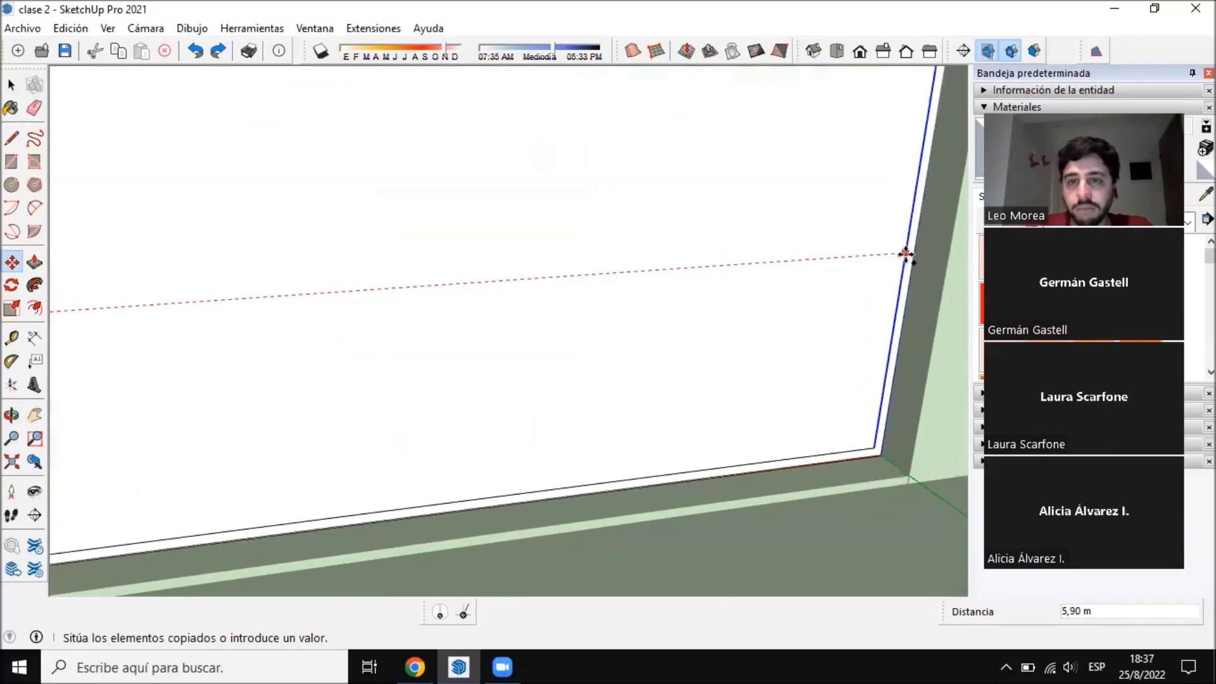
{"action": "left_click", "coordinate": [905, 253]}
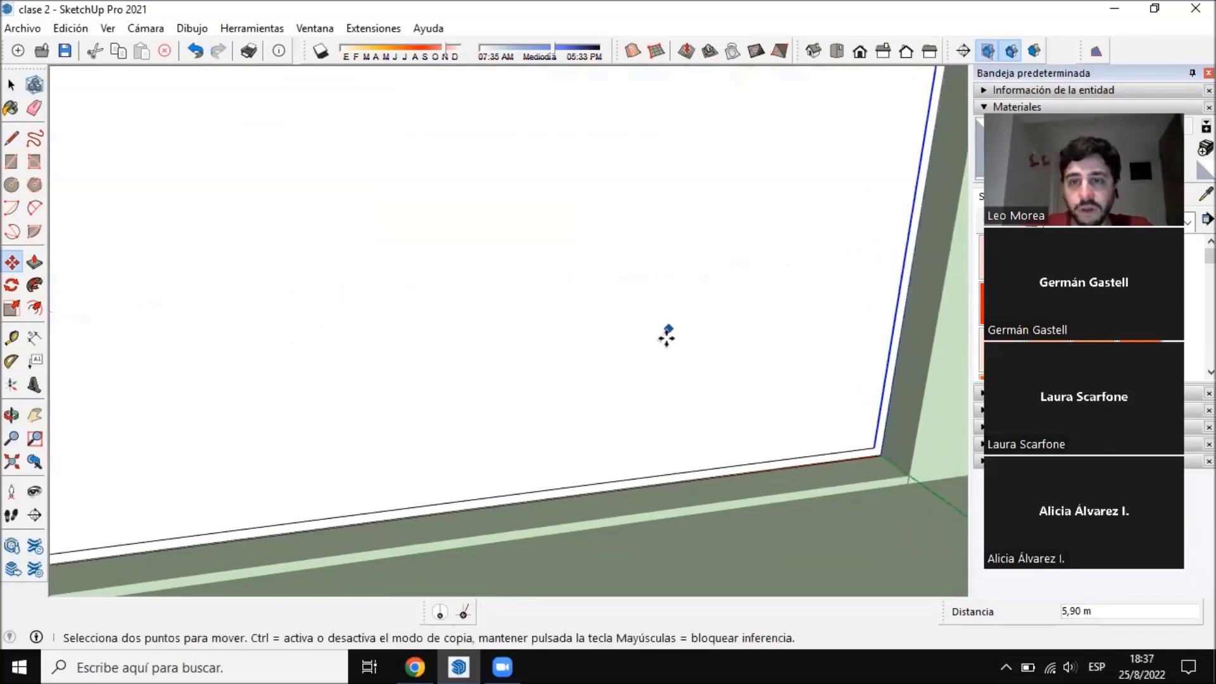
Divide the copied span into equal panels, trying /5, /8 and /2 and settling on five panels with /5
{"action": "middle_click_drag", "start_coordinate": [664, 334], "coordinate": [154, 259]}
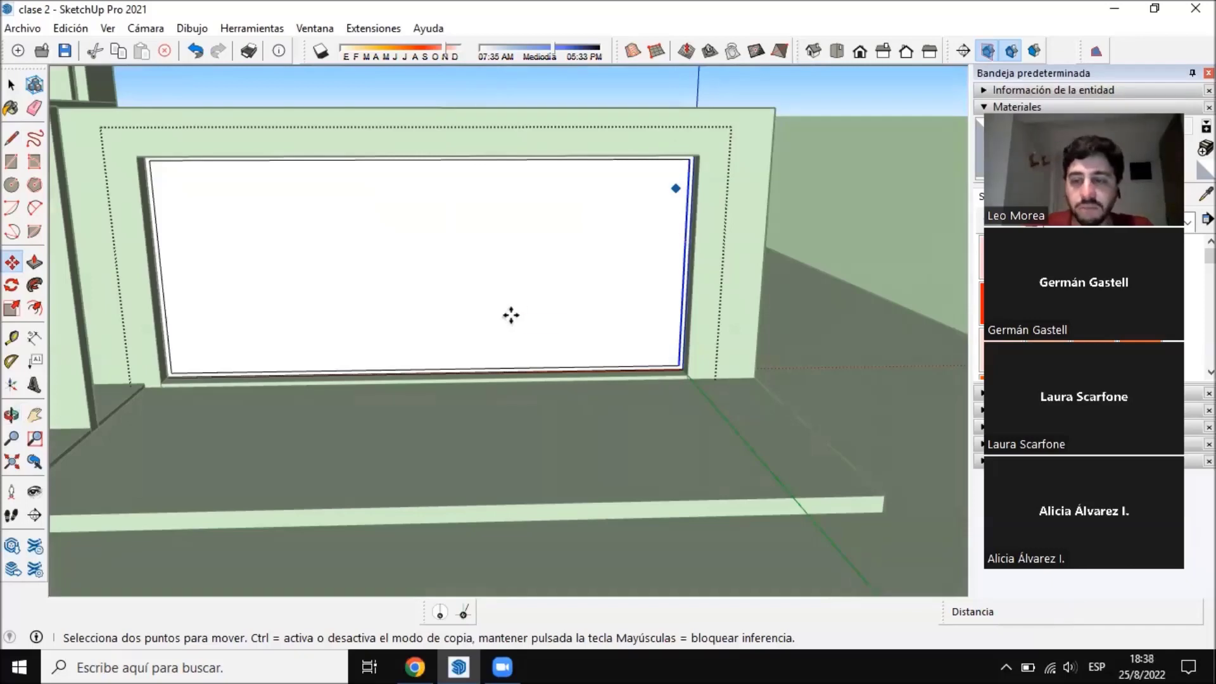
{"action": "type", "text": "/5"}
{"action": "key", "text": "Return"}
{"action": "type", "text": "/8"}
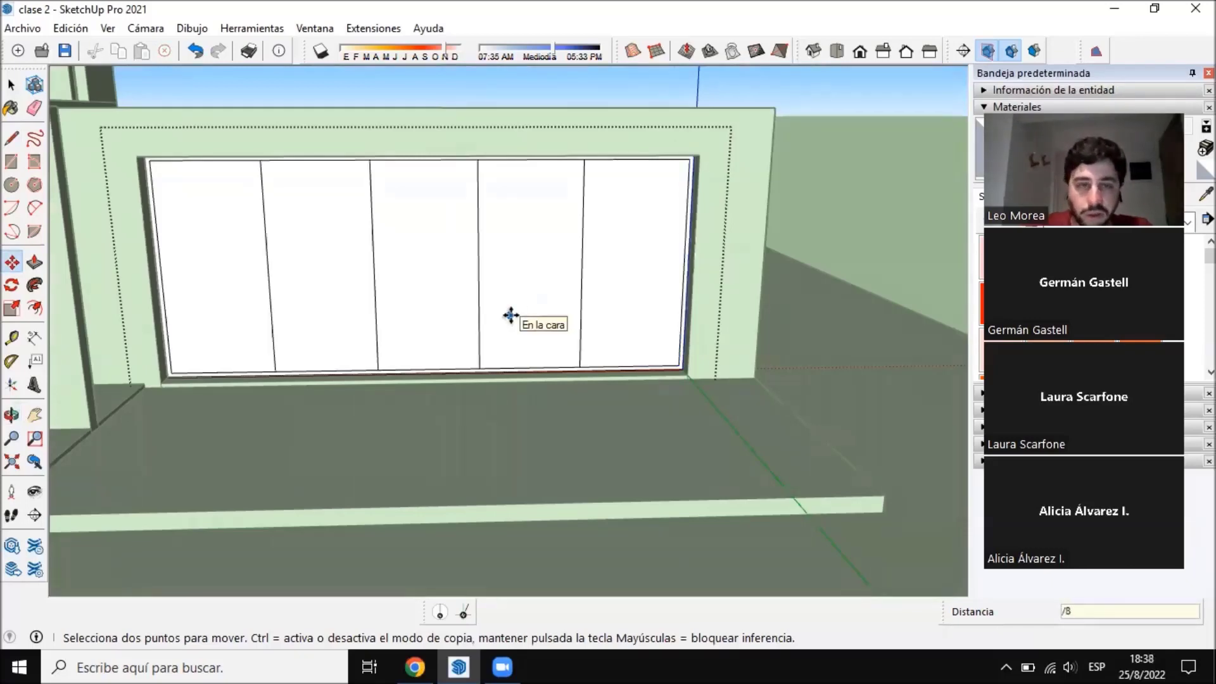
{"action": "key", "text": "Return"}
{"action": "type", "text": "/2"}
{"action": "key", "text": "Return"}
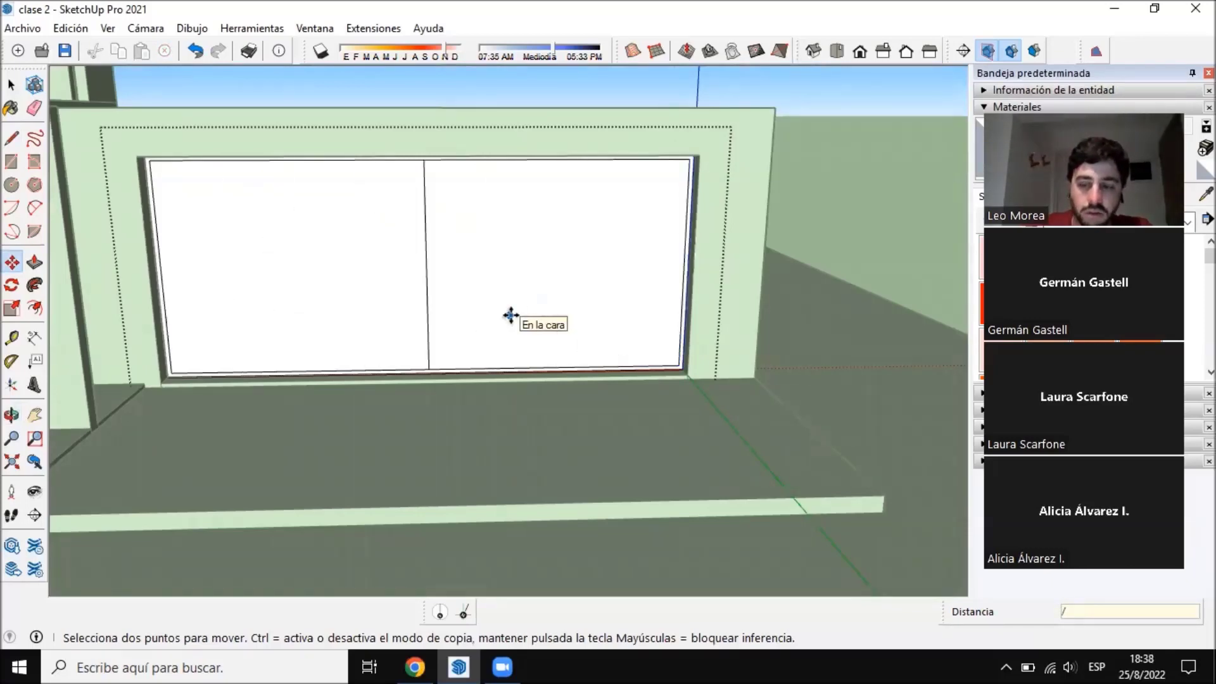
{"action": "type", "text": "/5"}
{"action": "key", "text": "Return"}
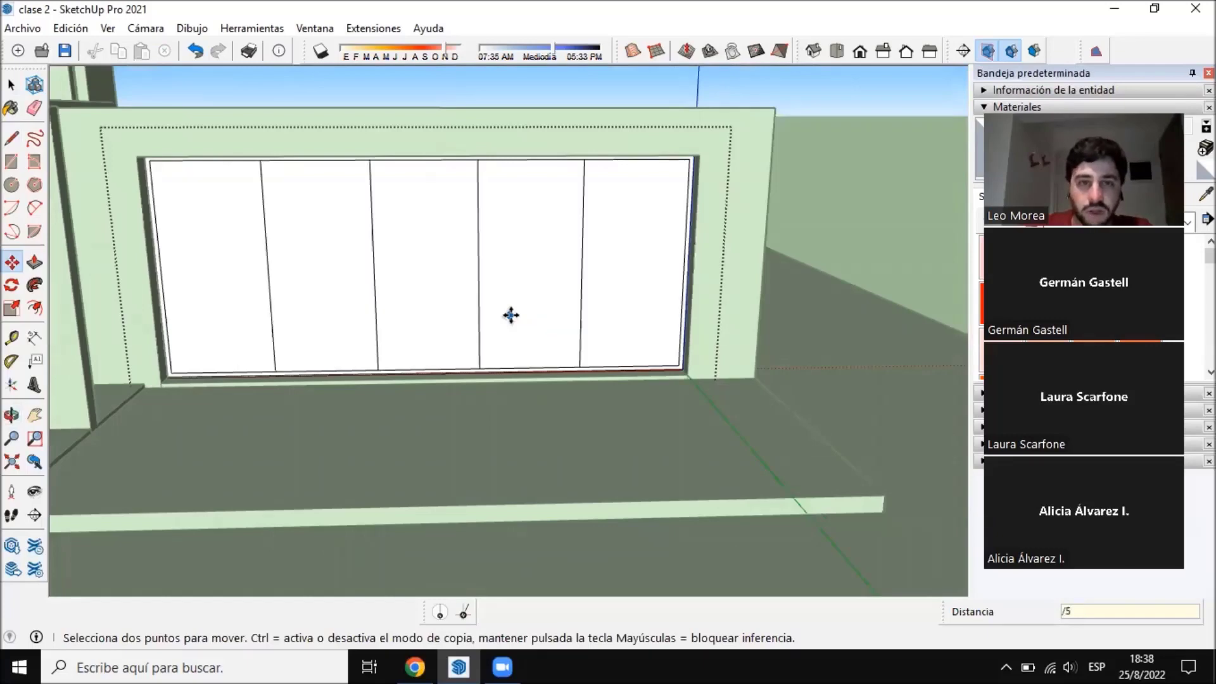
Offset the outline of the first panel inward by 0,1 m
{"action": "left_click", "coordinate": [11, 85]}
{"action": "middle_click_drag", "start_coordinate": [185, 169], "coordinate": [244, 196], "text": "shift"}
{"action": "scroll", "coordinate": [244, 201], "scroll_direction": "up", "scroll_amount": 3}
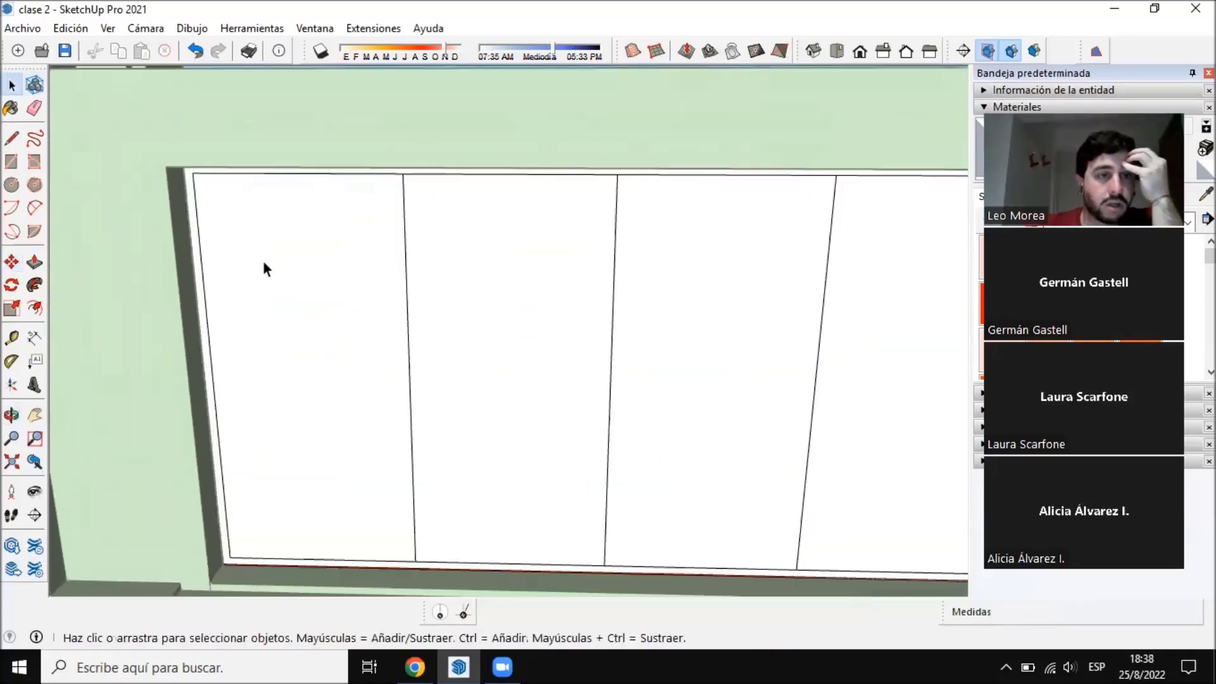
{"action": "scroll", "coordinate": [264, 266], "scroll_direction": "down", "scroll_amount": 1}
{"action": "middle_click_drag", "start_coordinate": [264, 266], "coordinate": [293, 223]}
{"action": "scroll", "coordinate": [293, 222], "scroll_direction": "up", "scroll_amount": 1}
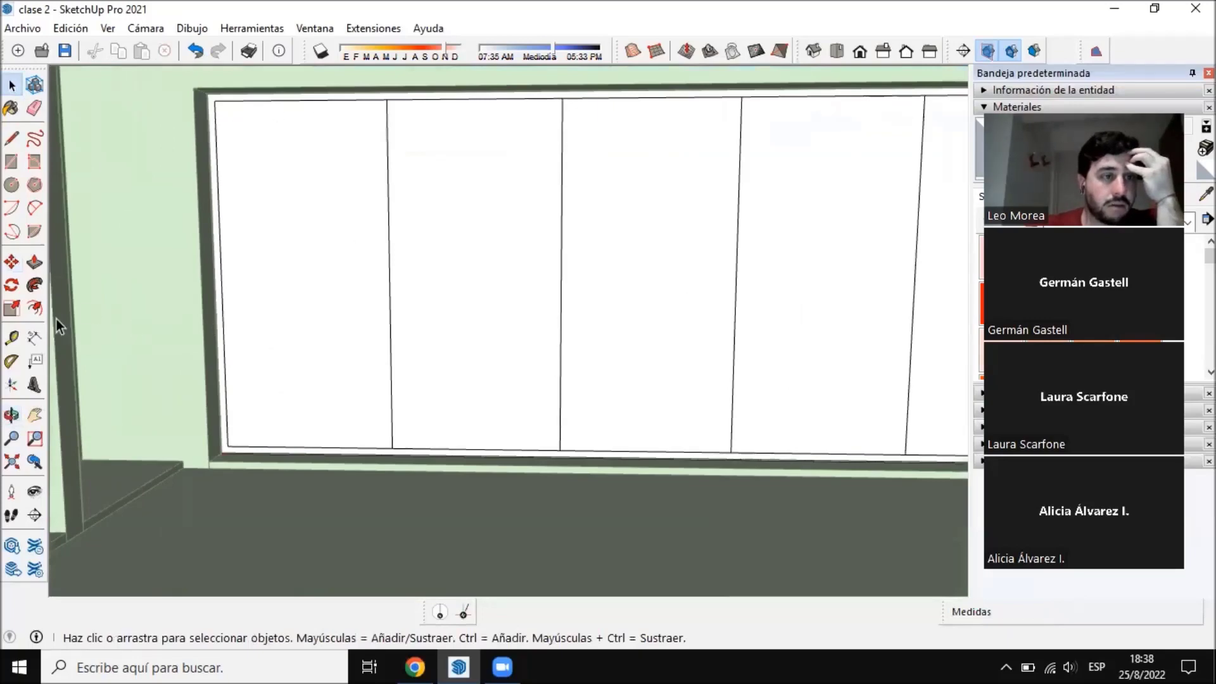
{"action": "left_click", "coordinate": [35, 307]}
{"action": "scroll", "coordinate": [329, 100], "scroll_direction": "up", "scroll_amount": 1}
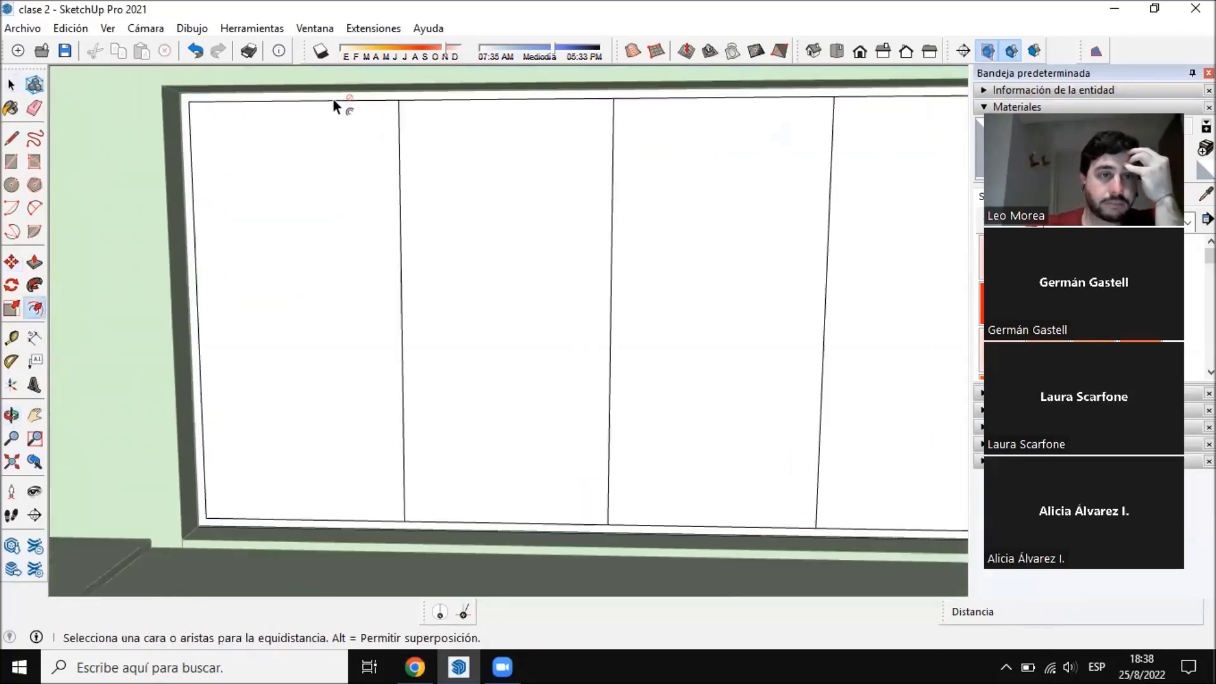
{"action": "left_click", "coordinate": [325, 100]}
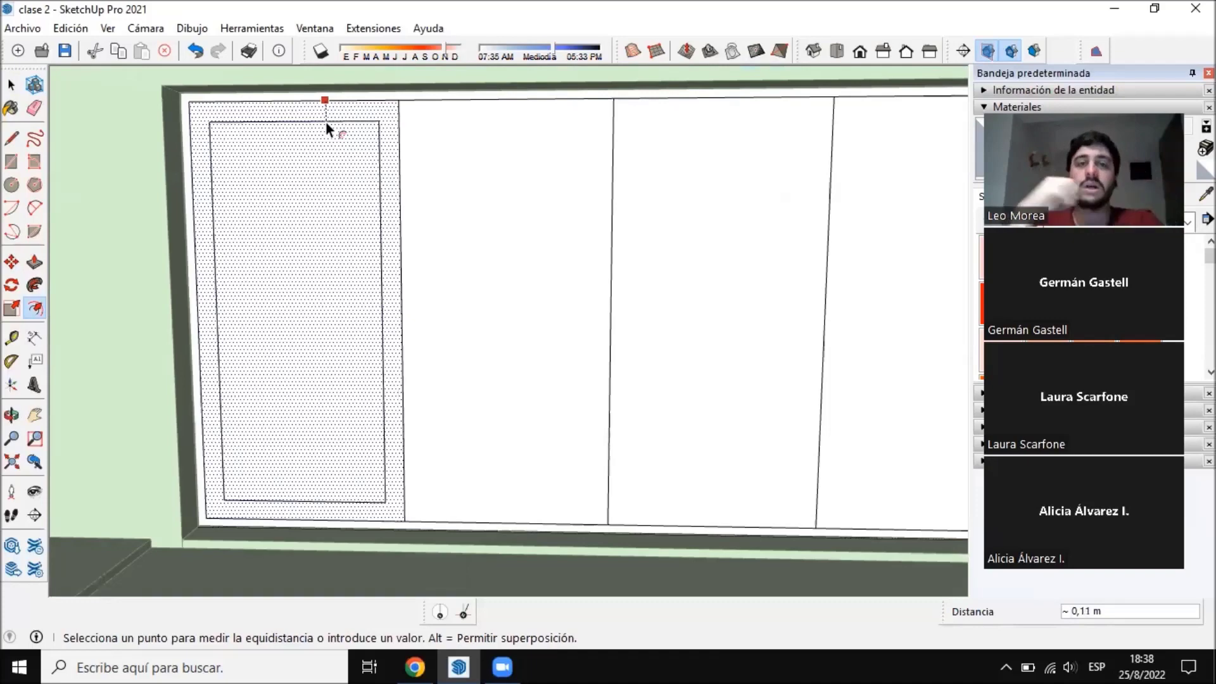
{"action": "type", "text": "0,"}
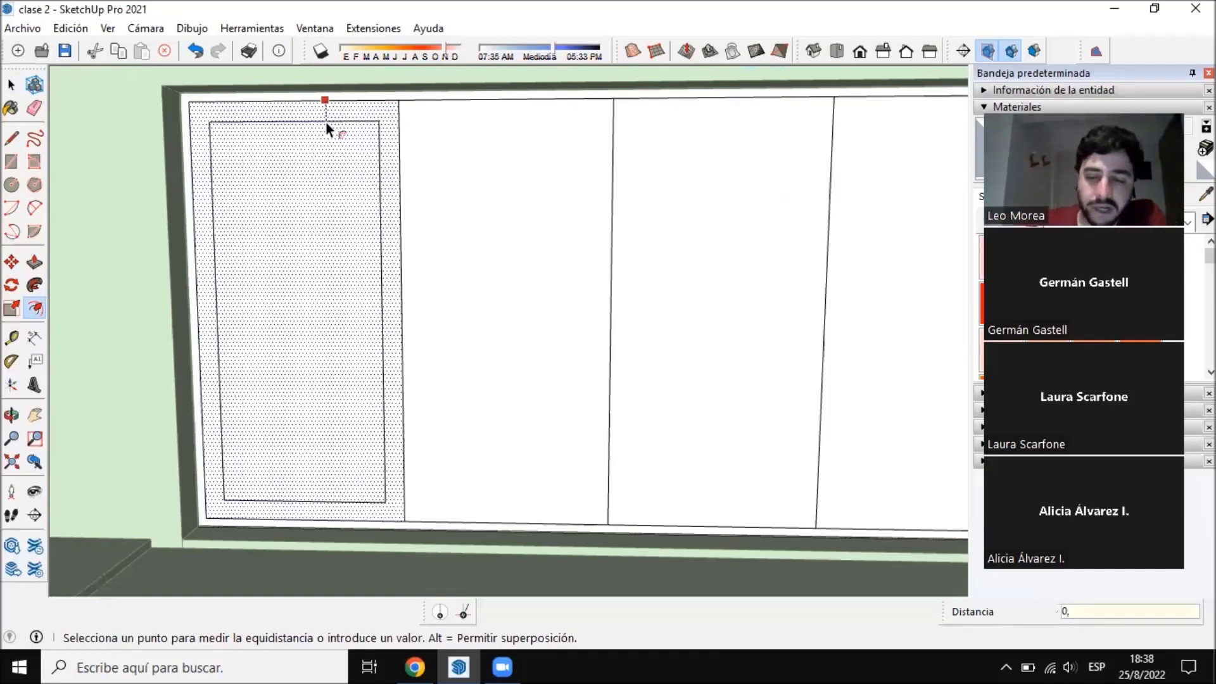
{"action": "type", "text": "1"}
{"action": "key", "text": "Return"}
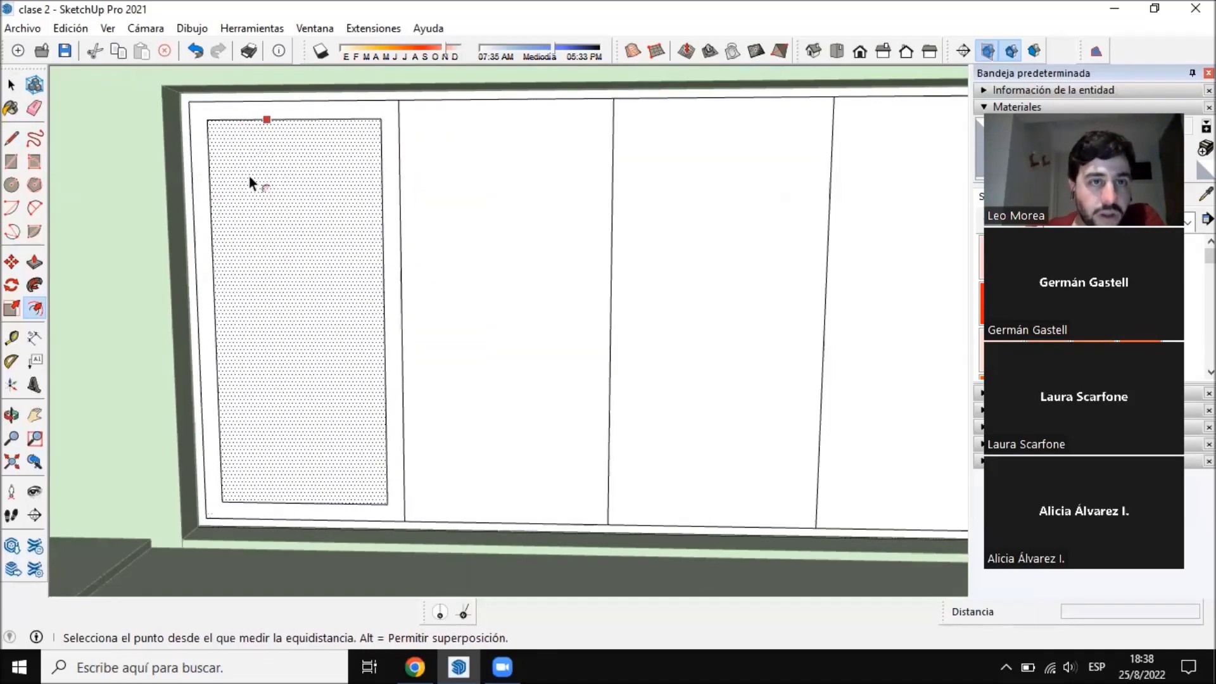
Copy the first panel's inner face with Move into the second panel, using the panels' lower-left corners as reference points
{"action": "scroll", "coordinate": [248, 176], "scroll_direction": "down", "scroll_amount": 5}
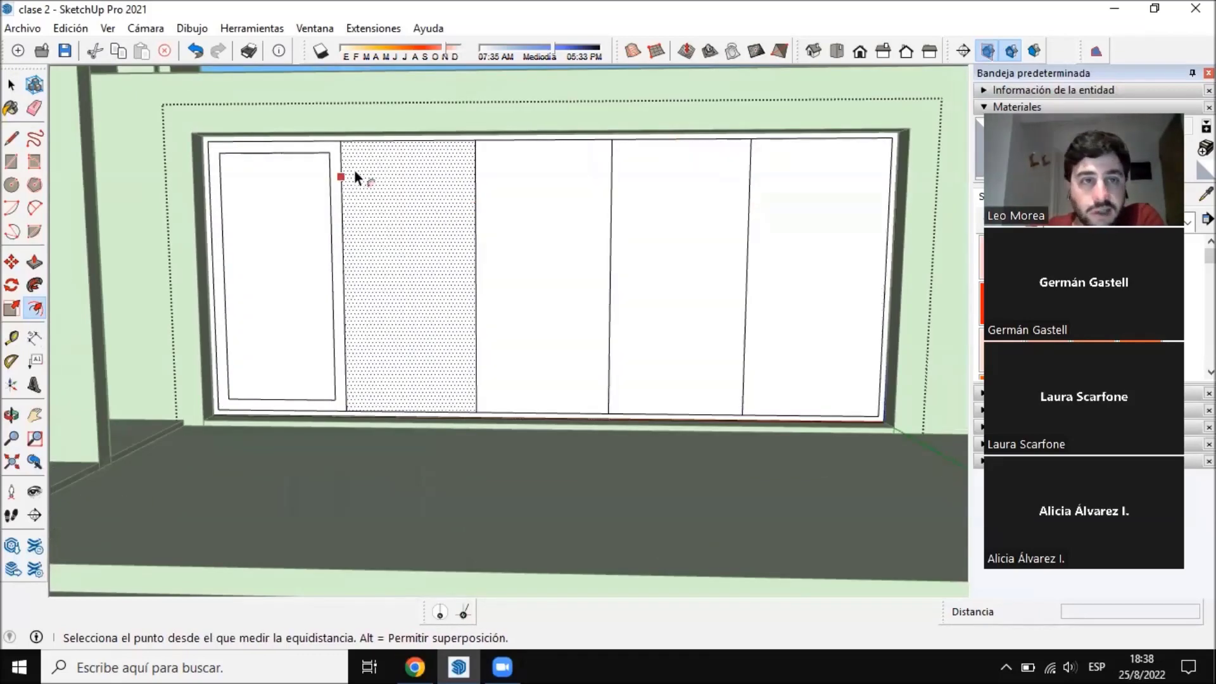
{"action": "left_click", "coordinate": [10, 84]}
{"action": "scroll", "coordinate": [267, 158], "scroll_direction": "up", "scroll_amount": 3}
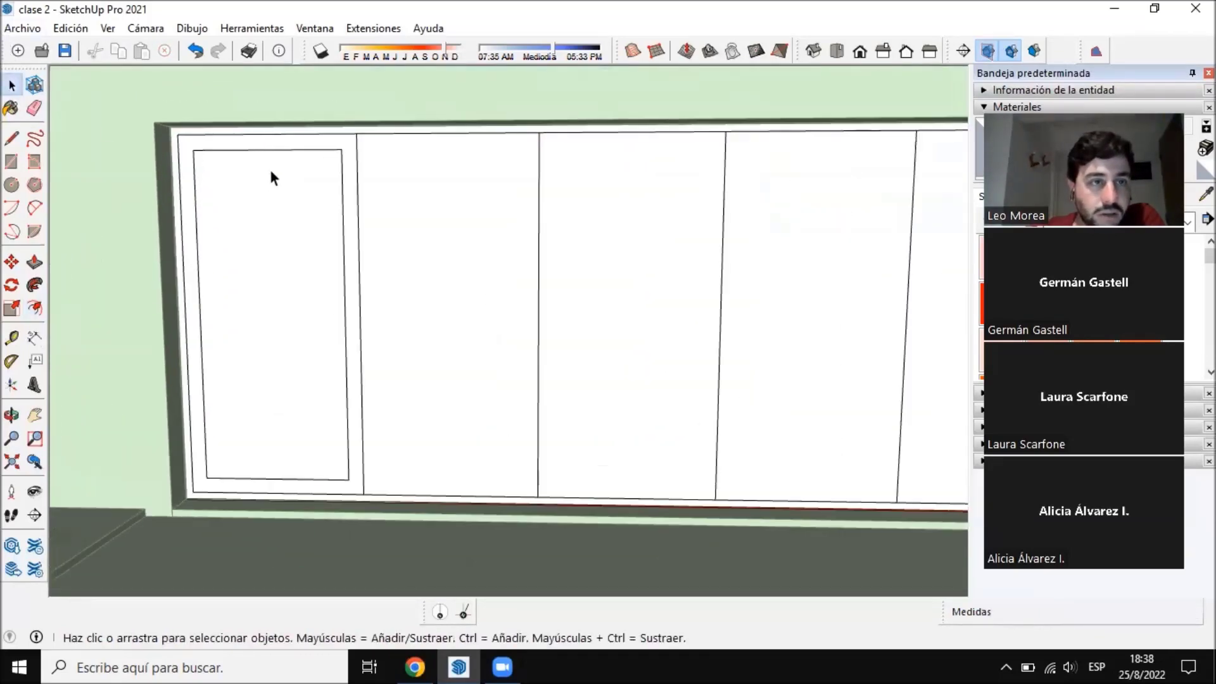
{"action": "left_click", "coordinate": [271, 172]}
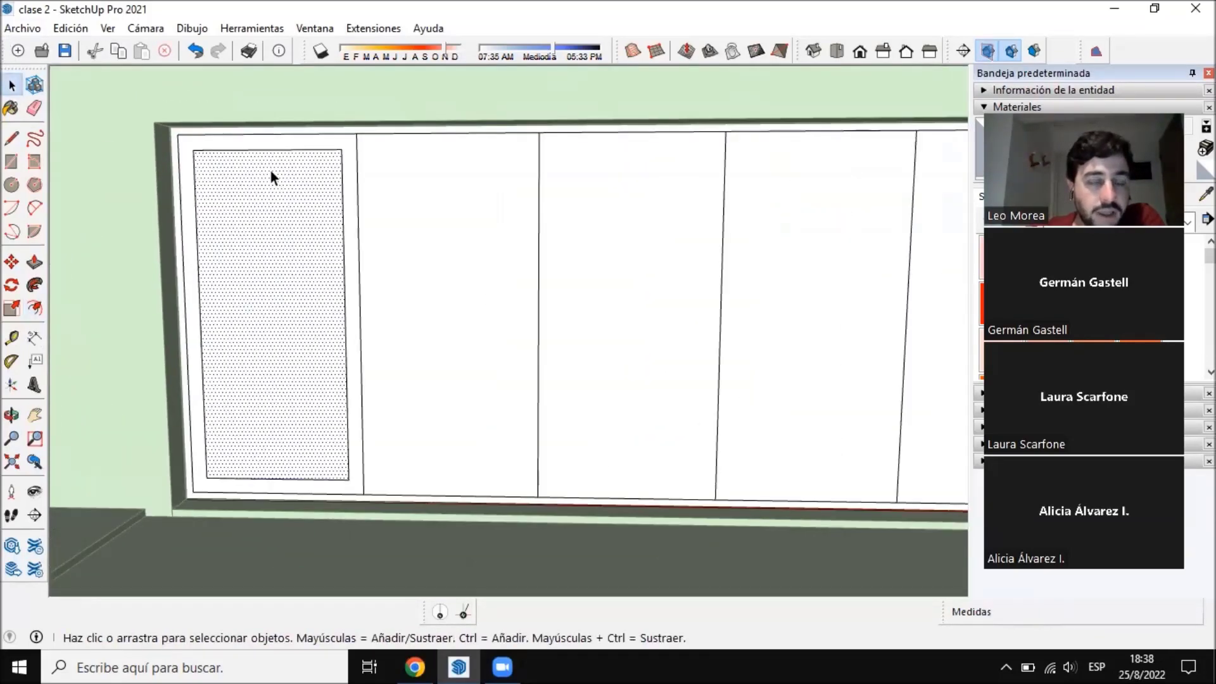
{"action": "left_click", "coordinate": [12, 261]}
{"action": "scroll", "coordinate": [235, 482], "scroll_direction": "up", "scroll_amount": 2}
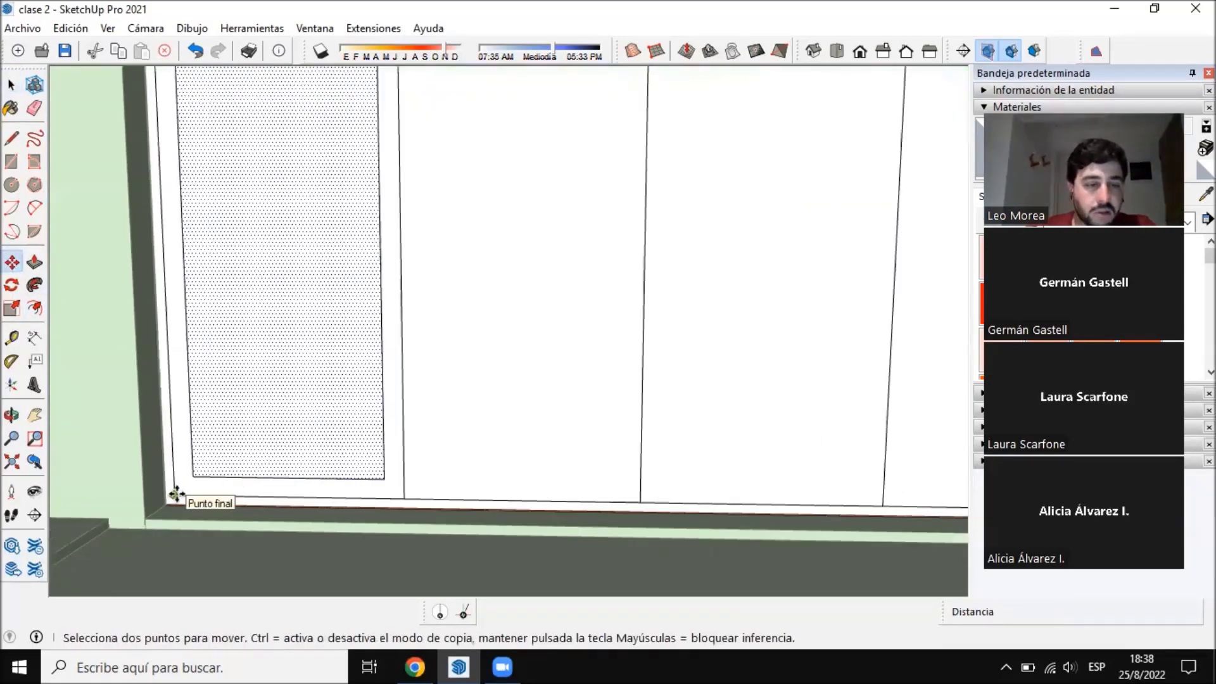
{"action": "left_click", "coordinate": [176, 493]}
{"action": "key", "text": "ctrl"}
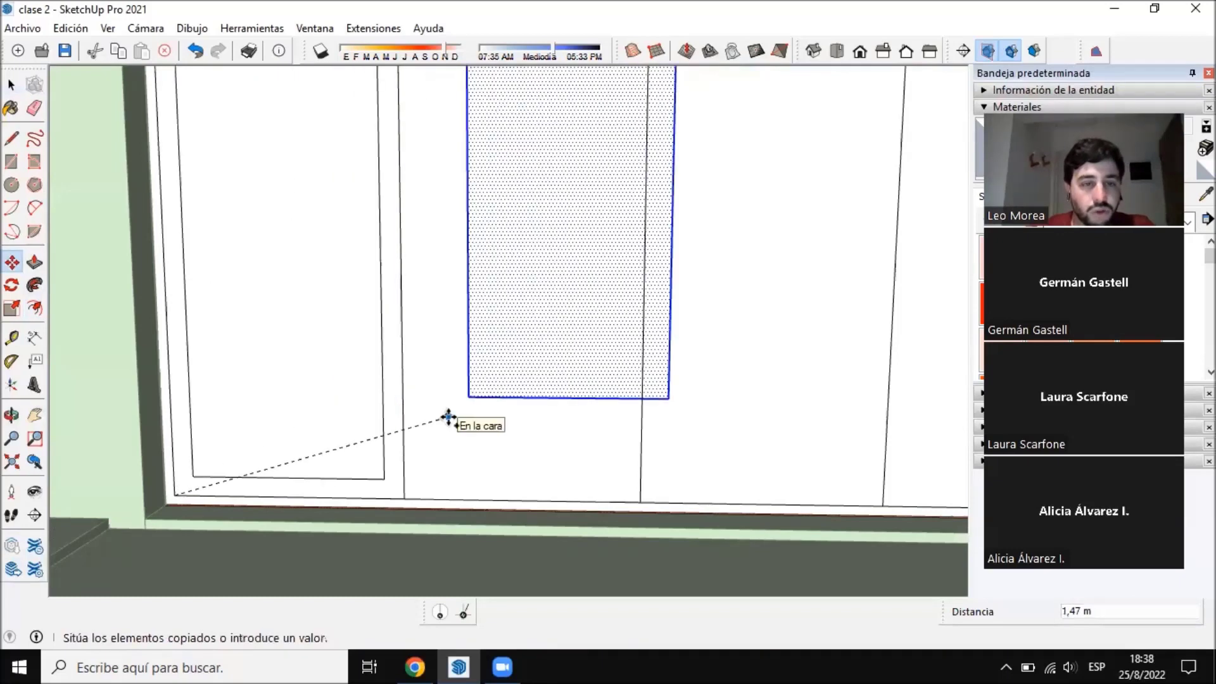
{"action": "left_click", "coordinate": [402, 492]}
Copy the inner face one panel at a time into the third, fourth and fifth panels from corner to corner
{"action": "left_click", "coordinate": [404, 493]}
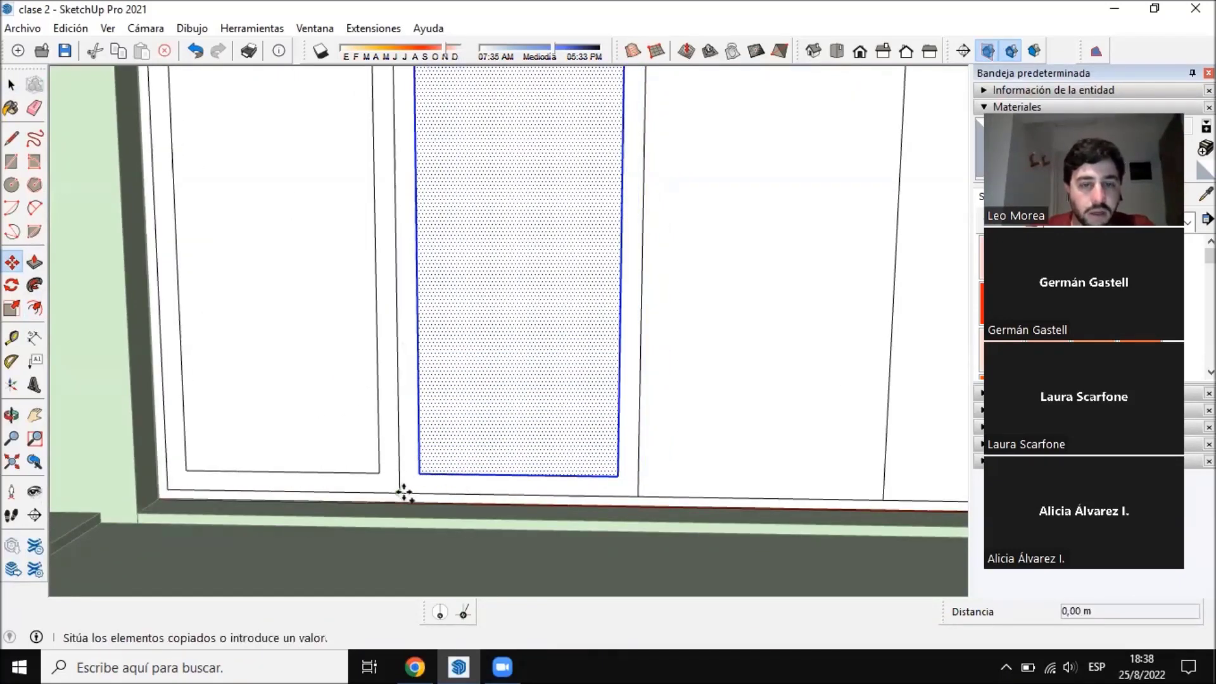
{"action": "left_click", "coordinate": [640, 495]}
{"action": "left_click", "coordinate": [437, 429]}
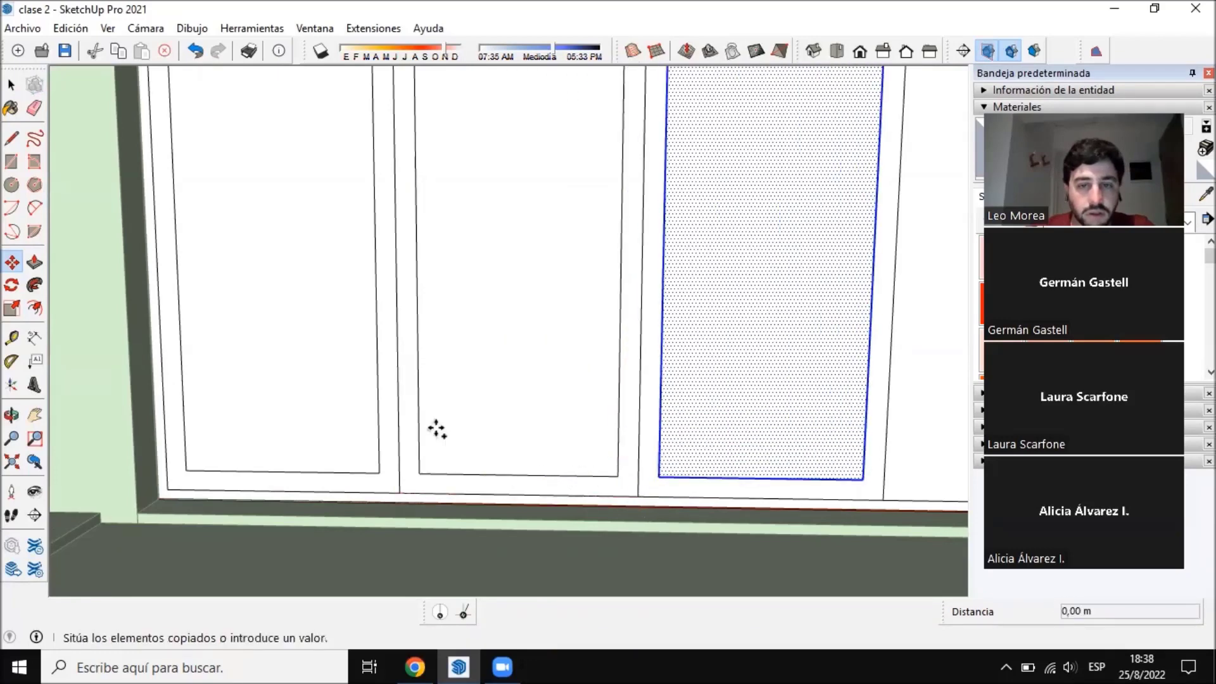
{"action": "scroll", "coordinate": [436, 429], "scroll_direction": "down", "scroll_amount": 2}
{"action": "left_click", "coordinate": [673, 470]}
{"action": "scroll", "coordinate": [646, 427], "scroll_direction": "down", "scroll_amount": 3}
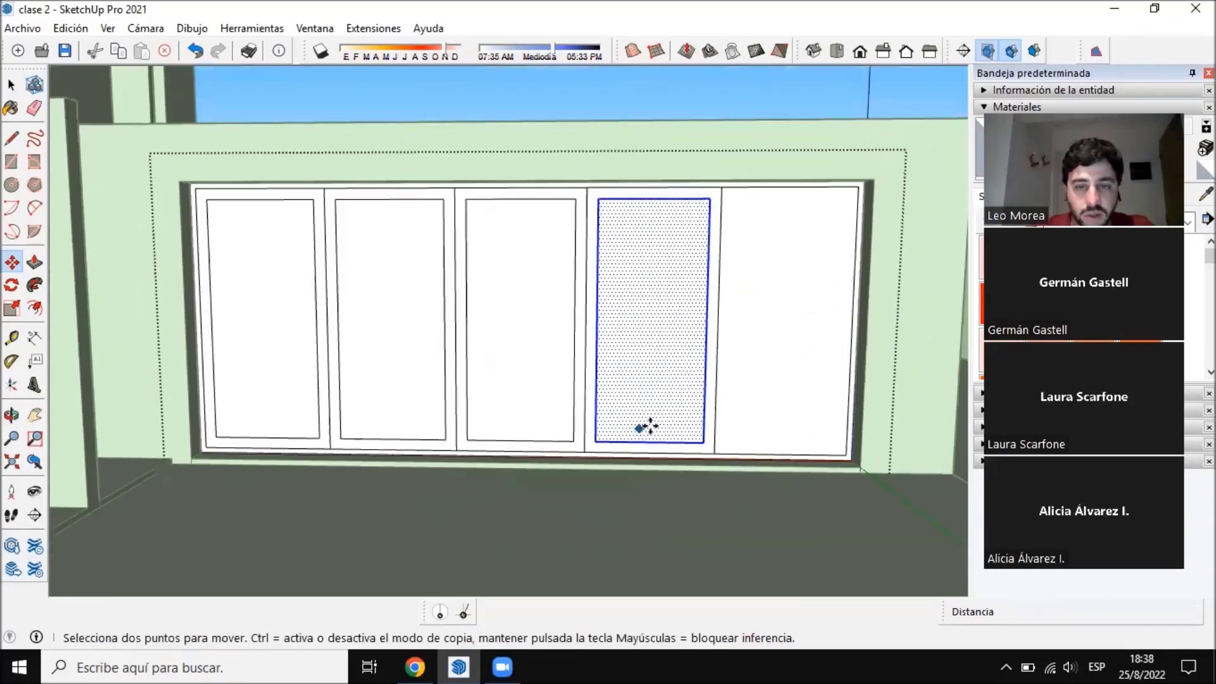
{"action": "scroll", "coordinate": [646, 427], "scroll_direction": "up", "scroll_amount": 3}
{"action": "left_click", "coordinate": [554, 450]}
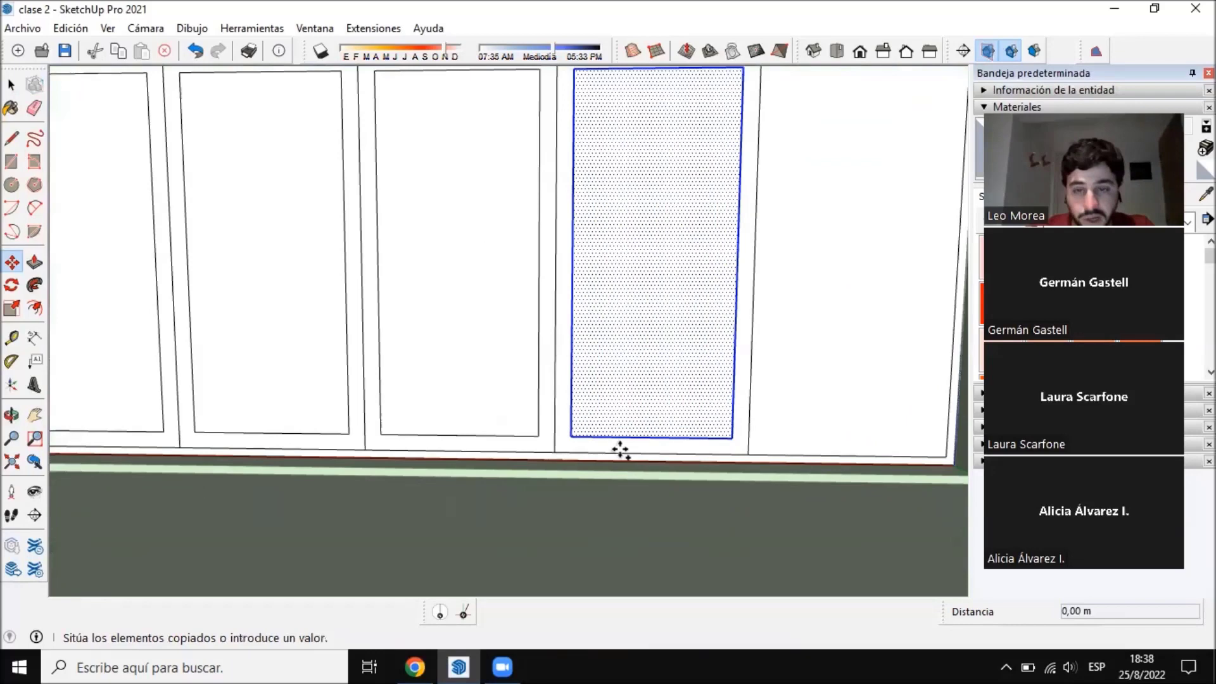
{"action": "left_click", "coordinate": [749, 453]}
Undo the four individual copies of the inner face in the second to fifth panels
{"action": "scroll", "coordinate": [749, 454], "scroll_direction": "down", "scroll_amount": 2}
{"action": "middle_click_drag", "start_coordinate": [748, 454], "coordinate": [694, 399]}
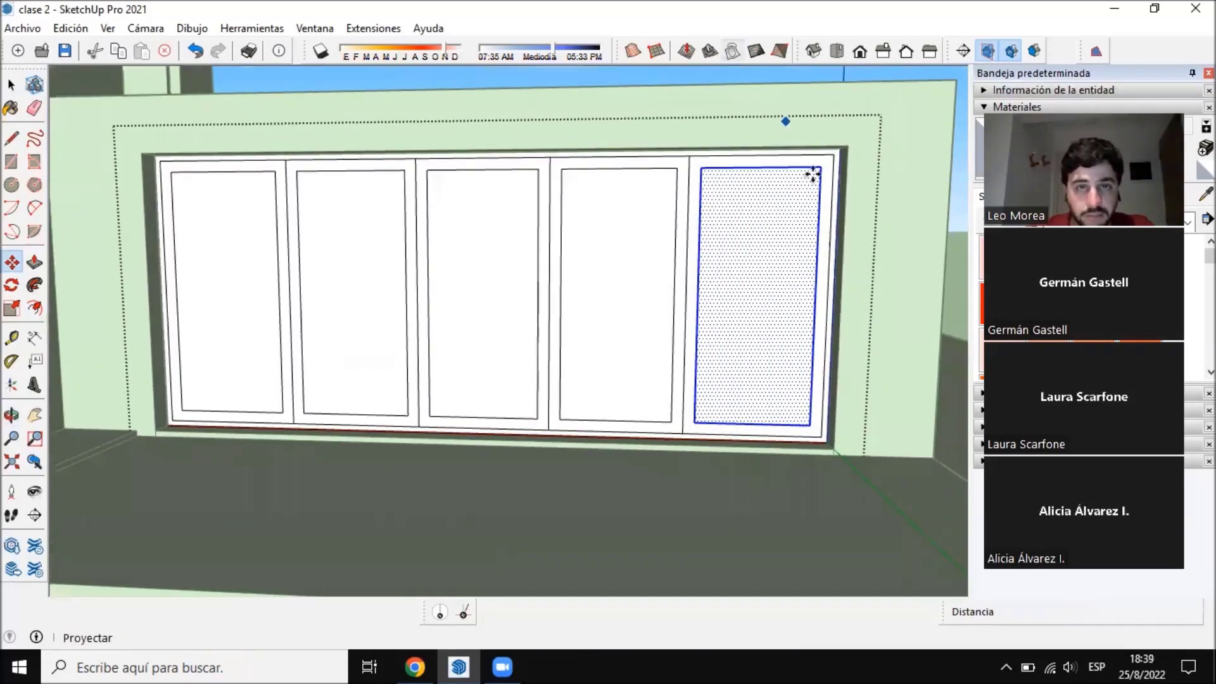
{"action": "key", "text": "ctrl+z"}
{"action": "key", "text": "ctrl+z"}
{"action": "key", "text": "ctrl+z"}
{"action": "key", "text": "ctrl+z"}
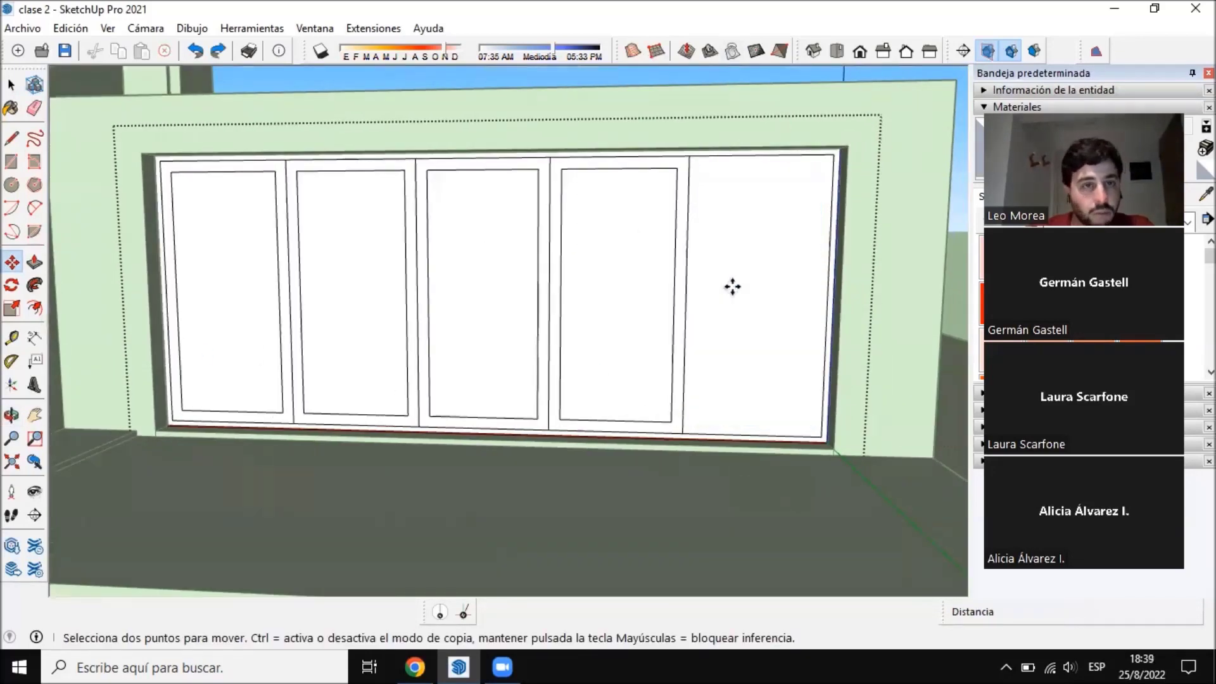
Select the first panel's inner face and copy it with Move from the panel's lower-left corner to the second panel's matching corner
{"action": "left_click", "coordinate": [12, 84]}
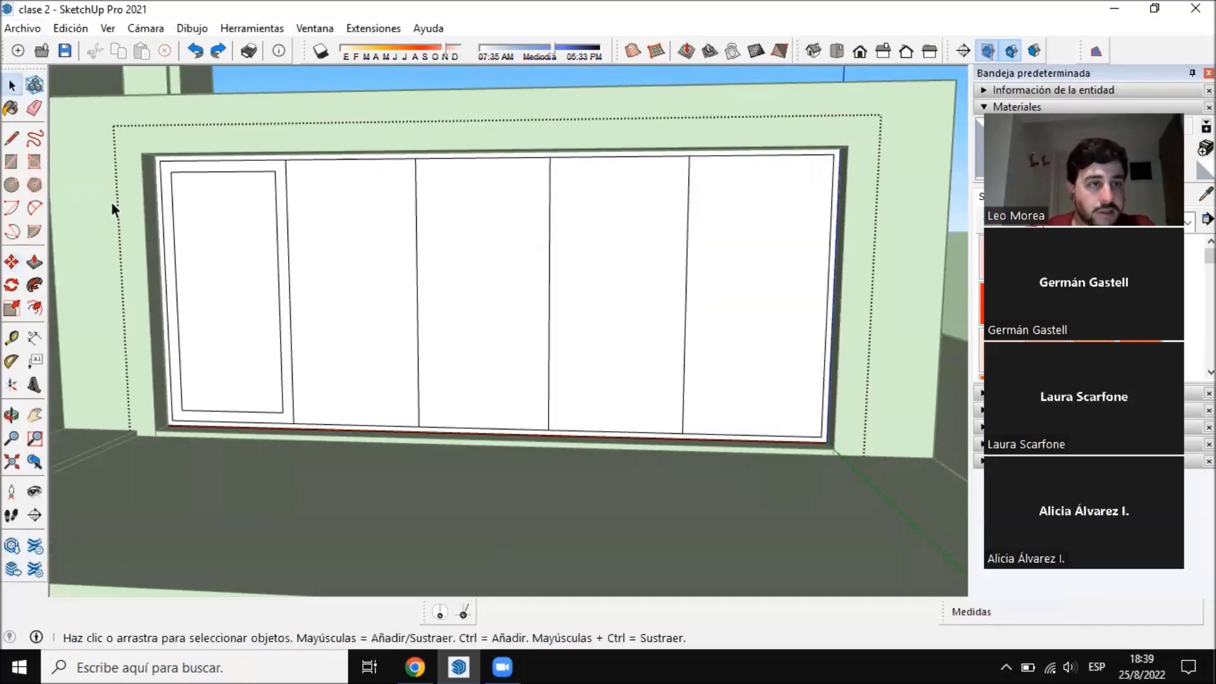
{"action": "left_click", "coordinate": [204, 242]}
{"action": "scroll", "coordinate": [203, 268], "scroll_direction": "up", "scroll_amount": 2}
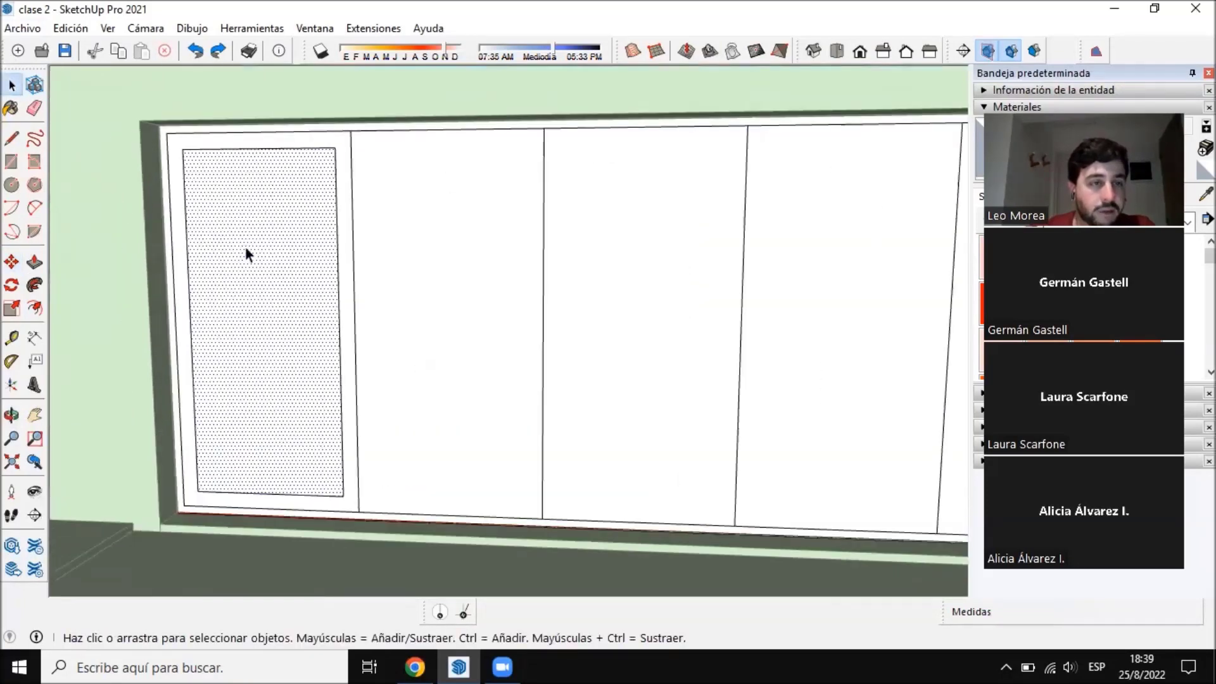
{"action": "left_click", "coordinate": [11, 261]}
{"action": "scroll", "coordinate": [190, 506], "scroll_direction": "up", "scroll_amount": 2}
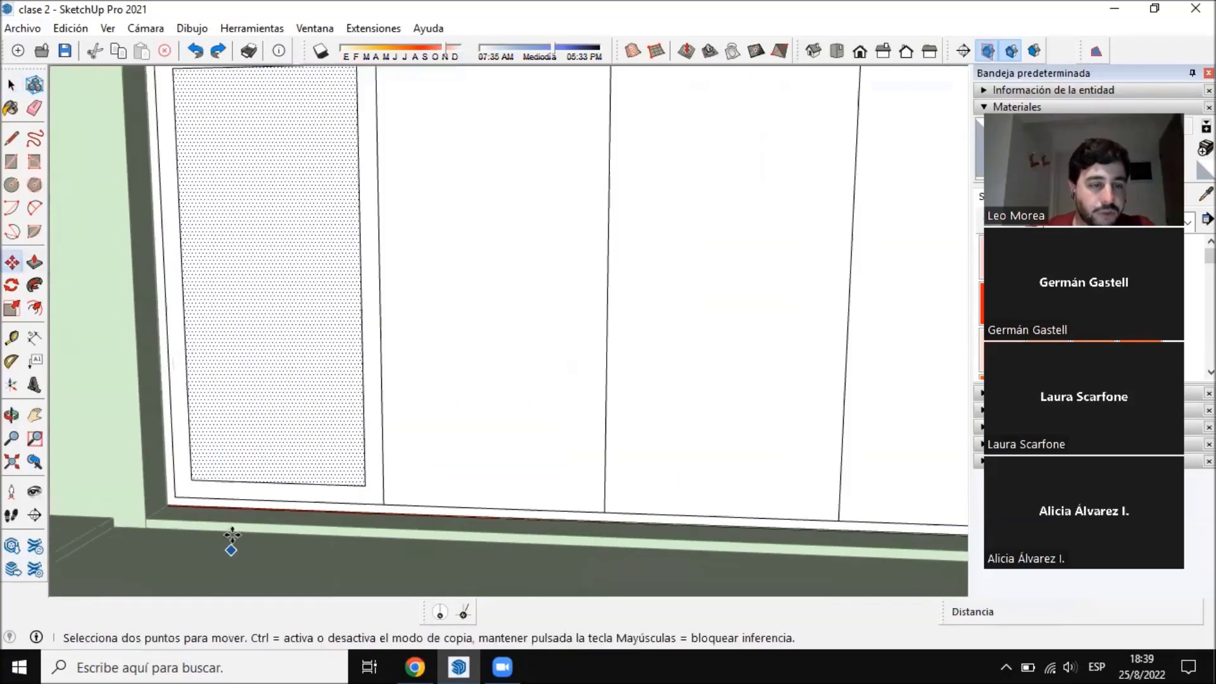
{"action": "left_click", "coordinate": [169, 488], "text": "ctrl"}
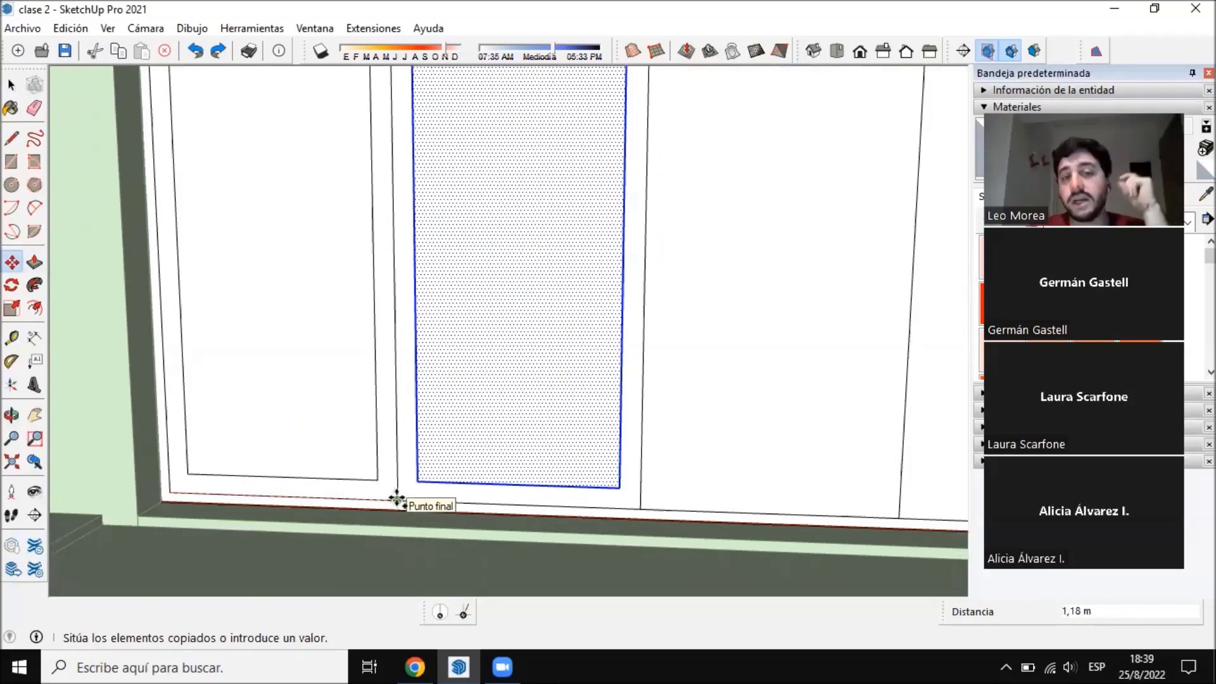
{"action": "left_click", "coordinate": [397, 499]}
Multiply the inner-face copy with *4 to fill the remaining window panels
{"action": "scroll", "coordinate": [380, 443], "scroll_direction": "down", "scroll_amount": 5}
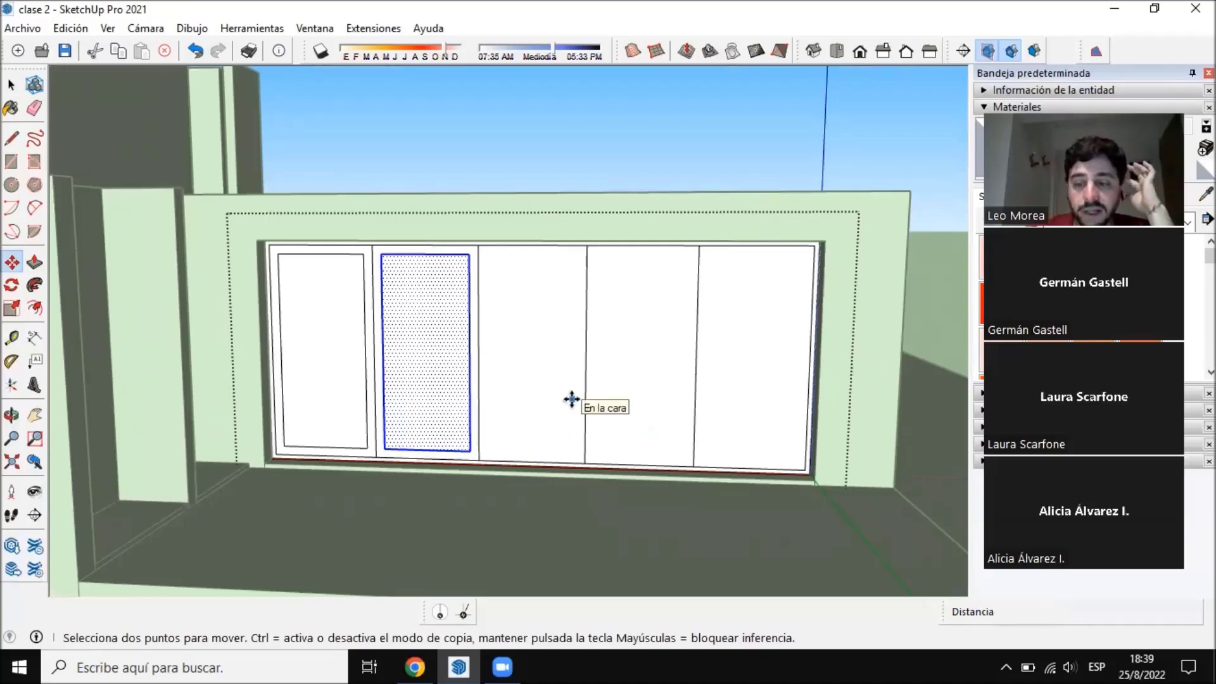
{"action": "type", "text": "*4"}
{"action": "key", "text": "Return"}
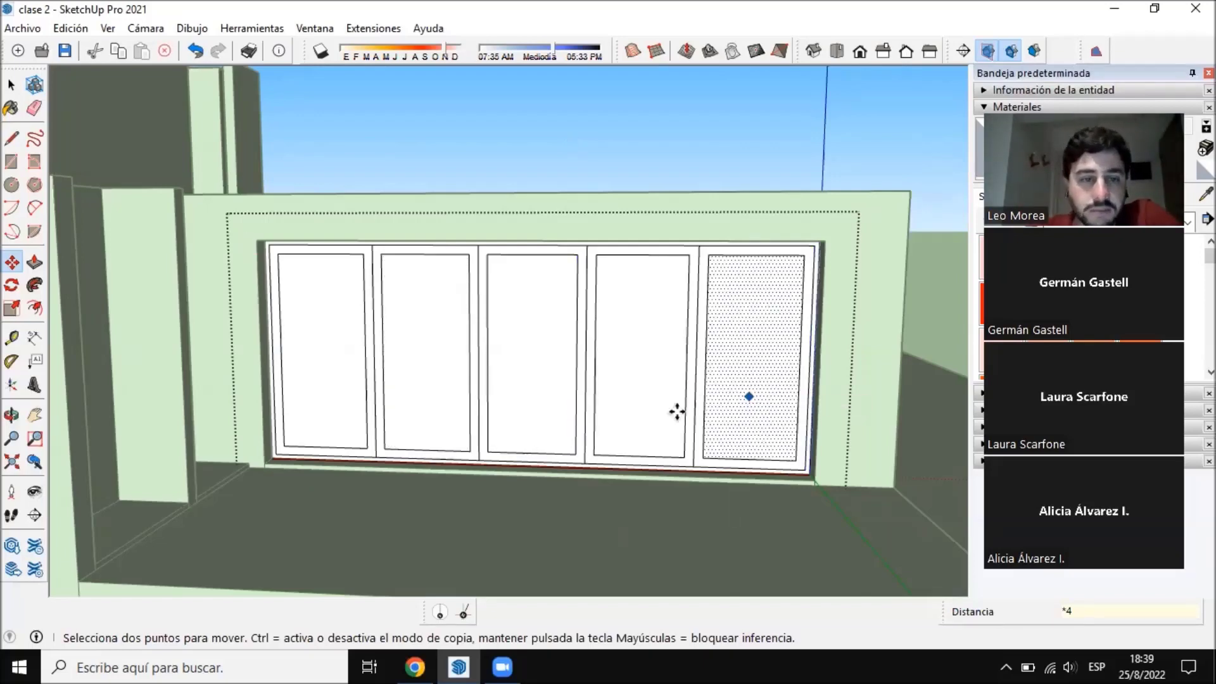
{"action": "middle_click_drag", "start_coordinate": [676, 409], "coordinate": [353, 434]}
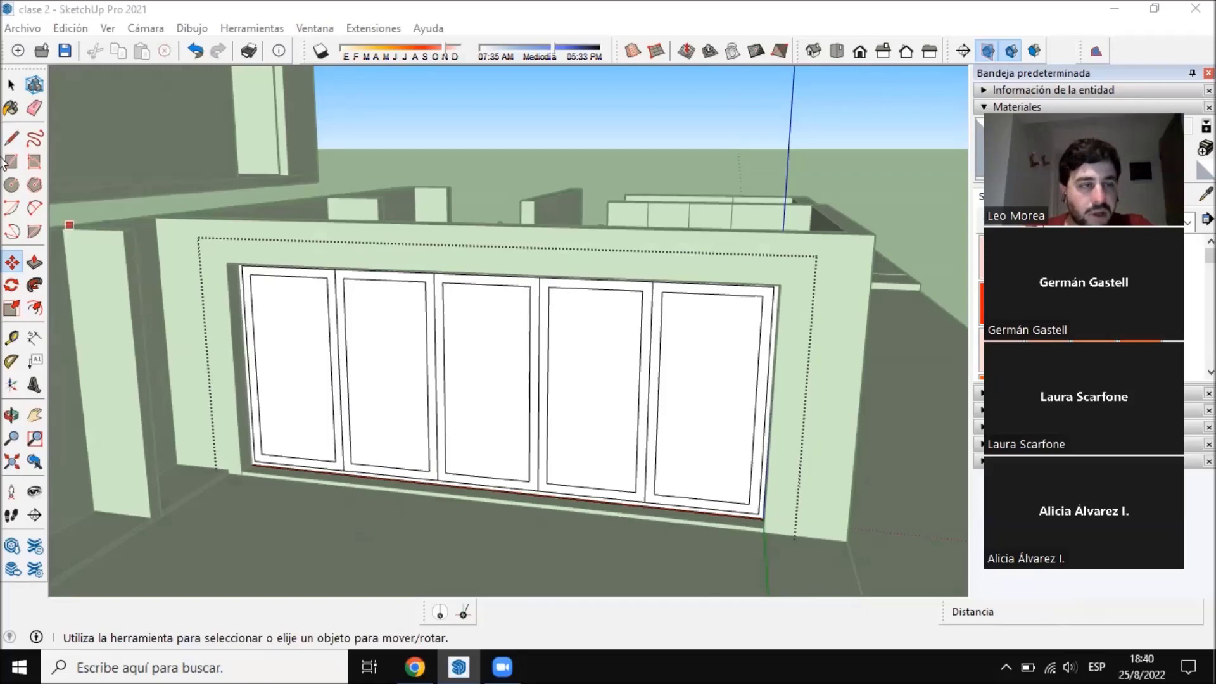
Close the window group and examine the five-panel layout in the front opening from several angles
{"action": "left_click", "coordinate": [11, 85]}
{"action": "middle_click_drag", "start_coordinate": [275, 328], "coordinate": [578, 333]}
{"action": "left_click", "coordinate": [830, 177]}
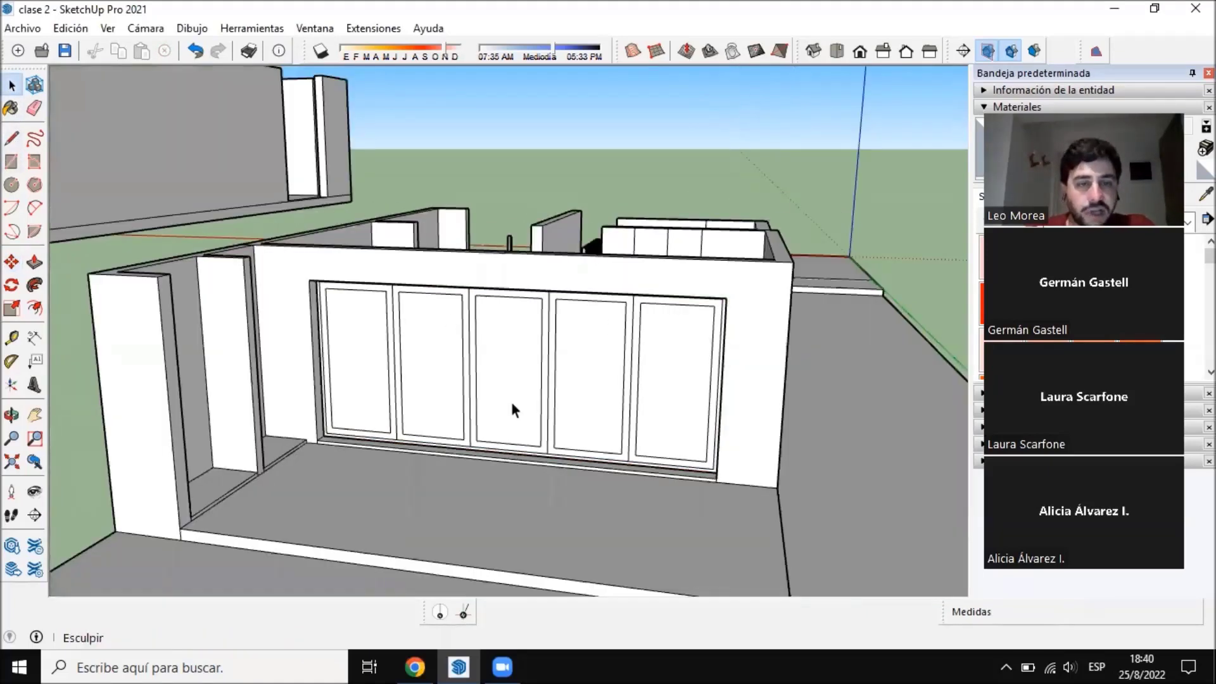
{"action": "middle_click_drag", "start_coordinate": [447, 315], "coordinate": [495, 183]}
{"action": "middle_click_drag", "start_coordinate": [234, 355], "coordinate": [291, 360]}
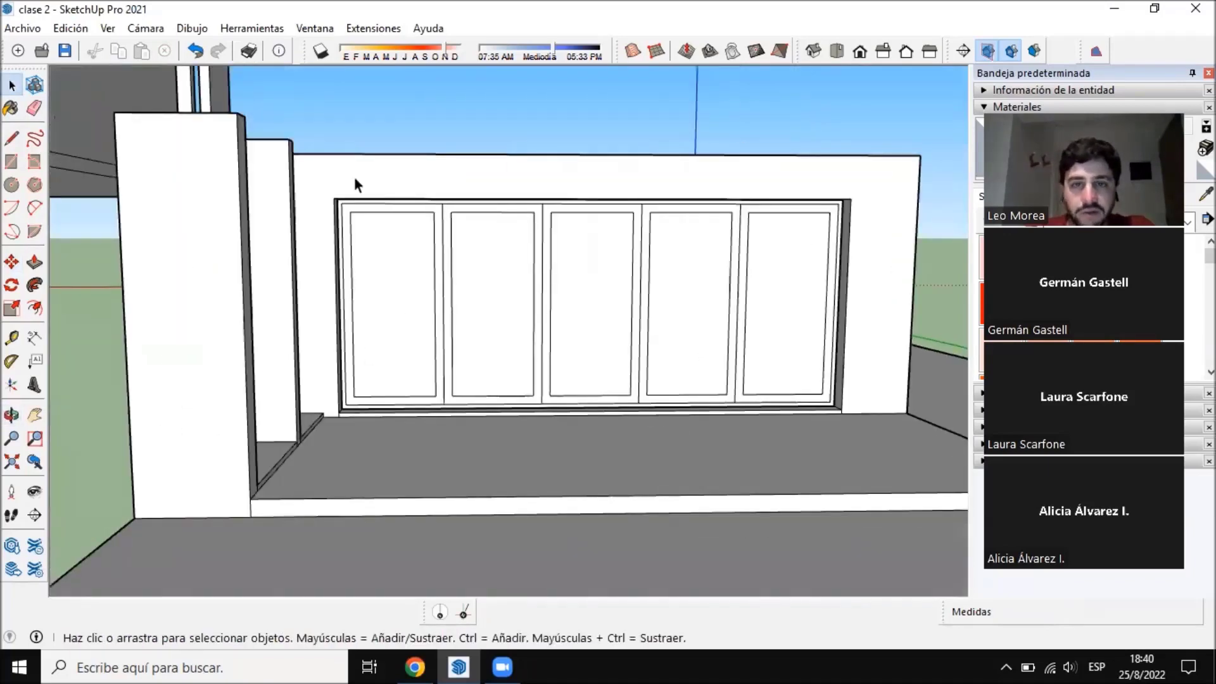
{"action": "middle_click_drag", "start_coordinate": [354, 177], "coordinate": [529, 337]}
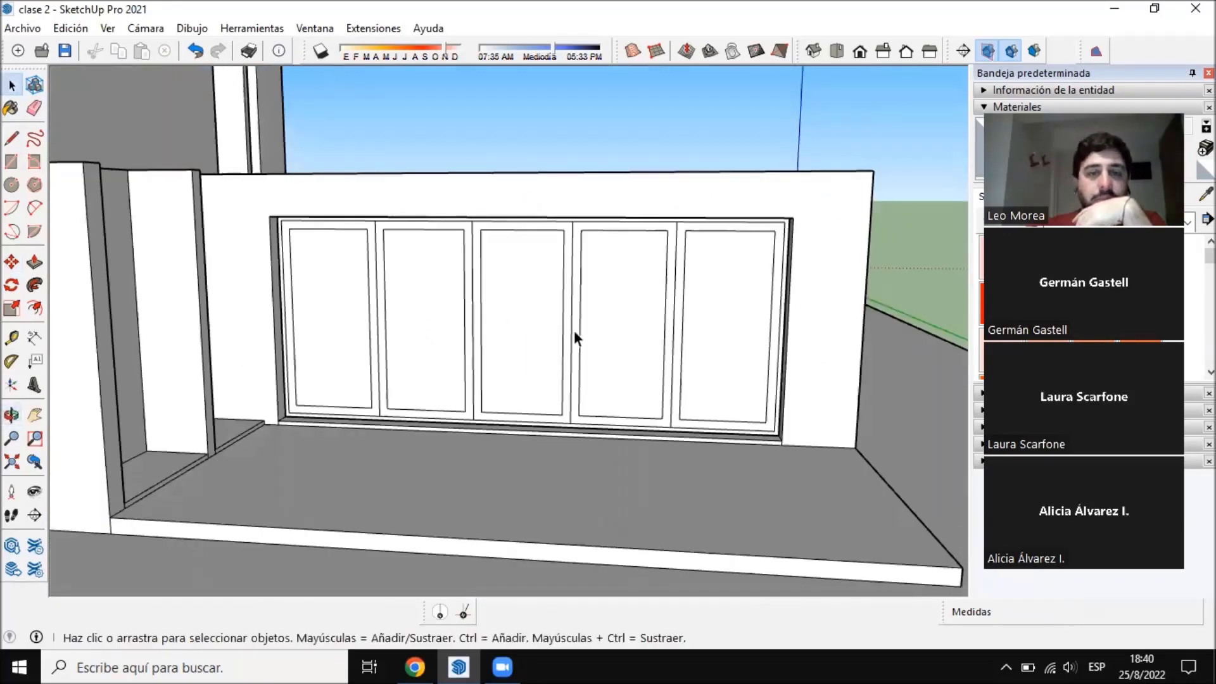
Open the window group for editing and extrude its outer frame 0.10 m with Push/Pull
{"action": "double_click", "coordinate": [553, 305]}
{"action": "middle_click_drag", "start_coordinate": [757, 357], "coordinate": [687, 375]}
{"action": "scroll", "coordinate": [607, 231], "scroll_direction": "up", "scroll_amount": 3}
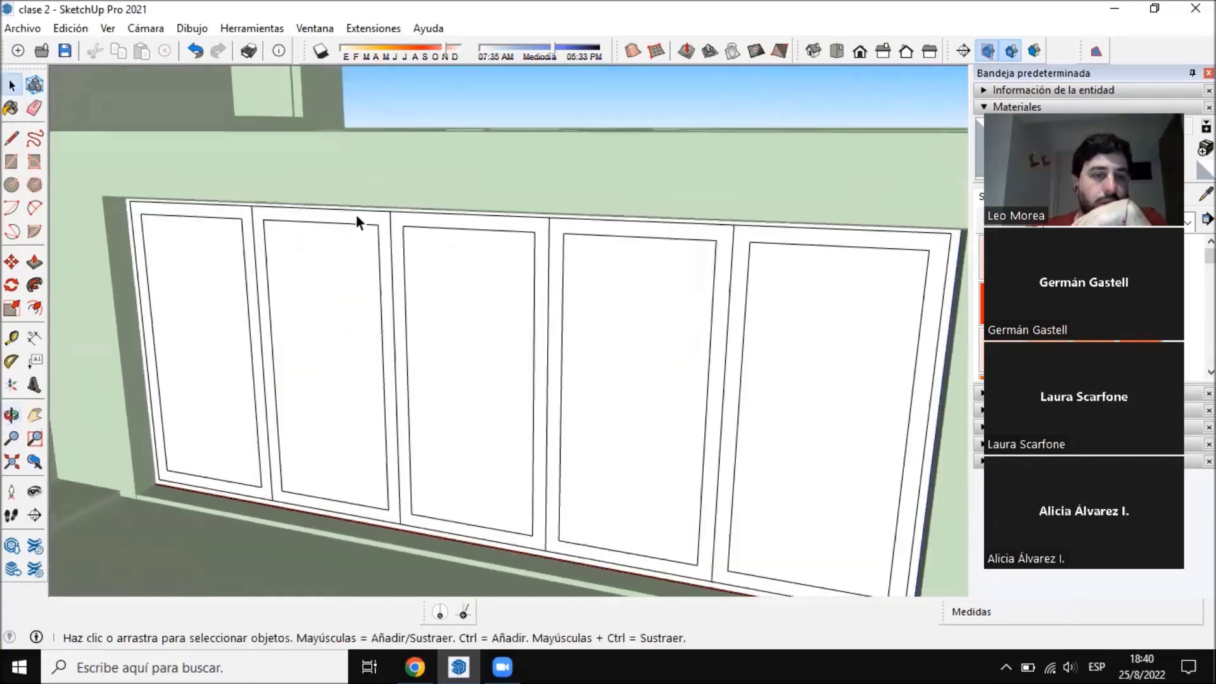
{"action": "middle_click_drag", "start_coordinate": [451, 343], "coordinate": [451, 343]}
{"action": "middle_click_drag", "start_coordinate": [482, 276], "coordinate": [518, 63]}
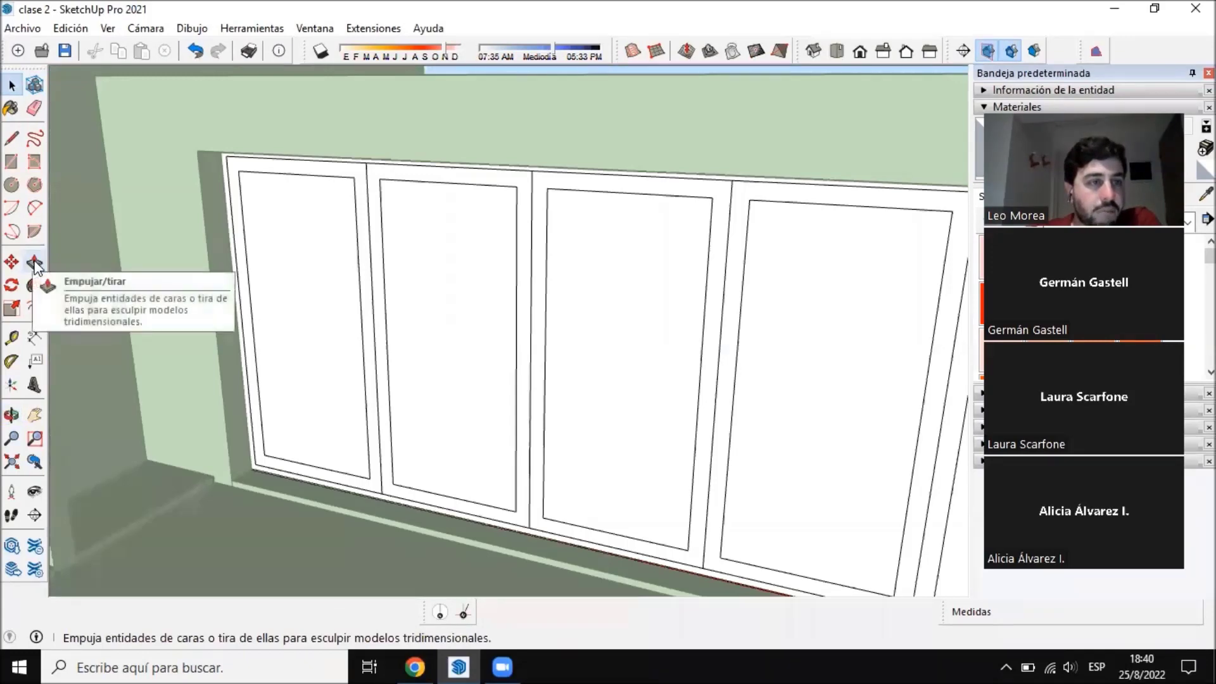
{"action": "left_click", "coordinate": [34, 261]}
{"action": "scroll", "coordinate": [456, 264], "scroll_direction": "down", "scroll_amount": 2}
{"action": "middle_click_drag", "start_coordinate": [453, 241], "coordinate": [475, 260]}
{"action": "scroll", "coordinate": [333, 171], "scroll_direction": "up", "scroll_amount": 5}
{"action": "middle_click_drag", "start_coordinate": [331, 184], "coordinate": [361, 32]}
{"action": "left_click", "coordinate": [431, 177]}
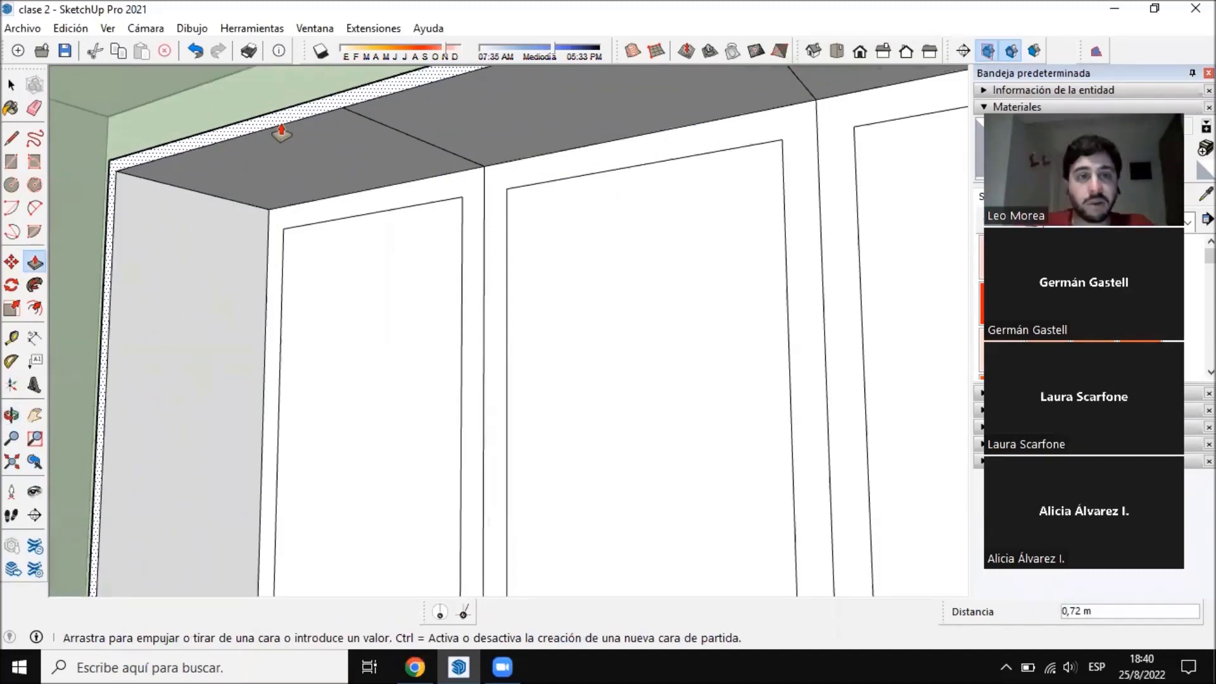
{"action": "middle_click_drag", "start_coordinate": [440, 236], "coordinate": [132, 198]}
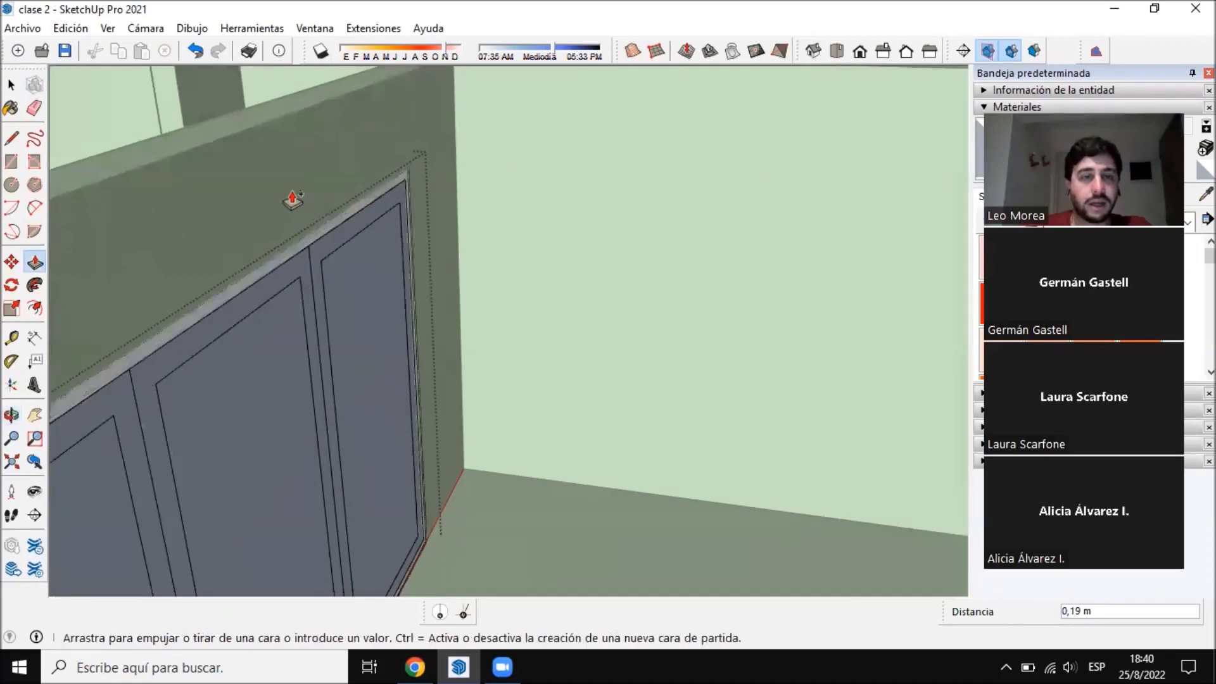
{"action": "middle_click_drag", "start_coordinate": [207, 201], "coordinate": [291, 266]}
{"action": "middle_click_drag", "start_coordinate": [412, 257], "coordinate": [494, 222]}
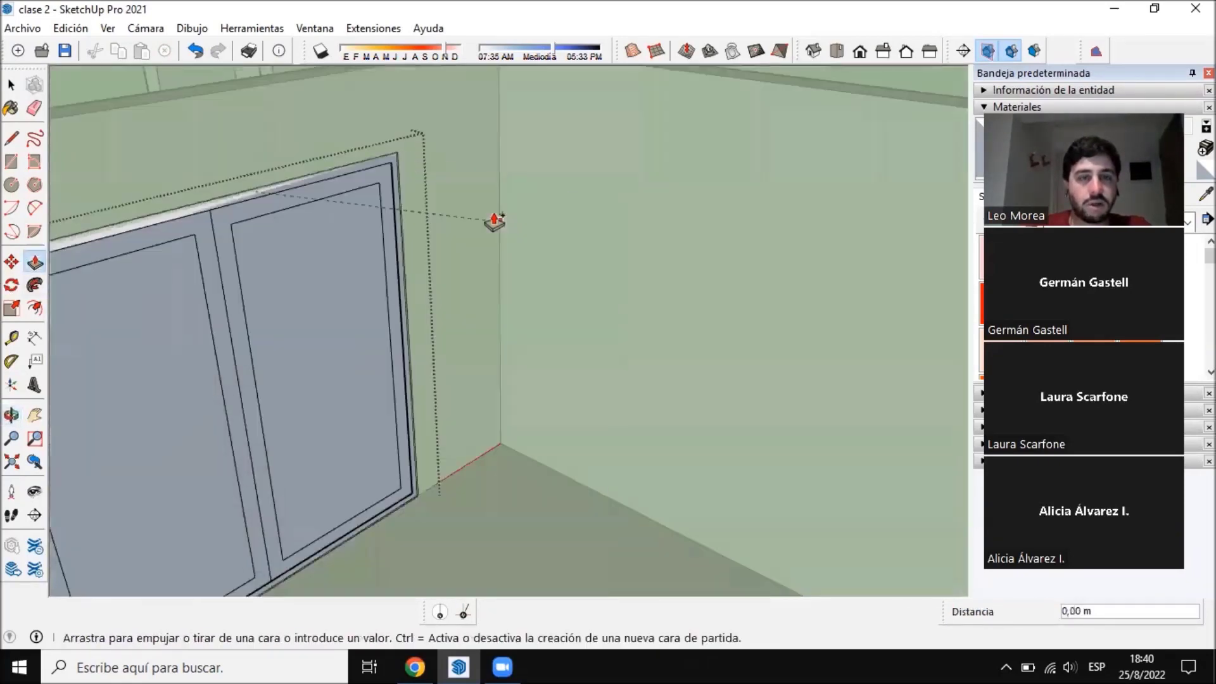
{"action": "middle_click_drag", "start_coordinate": [347, 148], "coordinate": [666, 63]}
{"action": "type", "text": "10"}
{"action": "key", "text": "Return"}
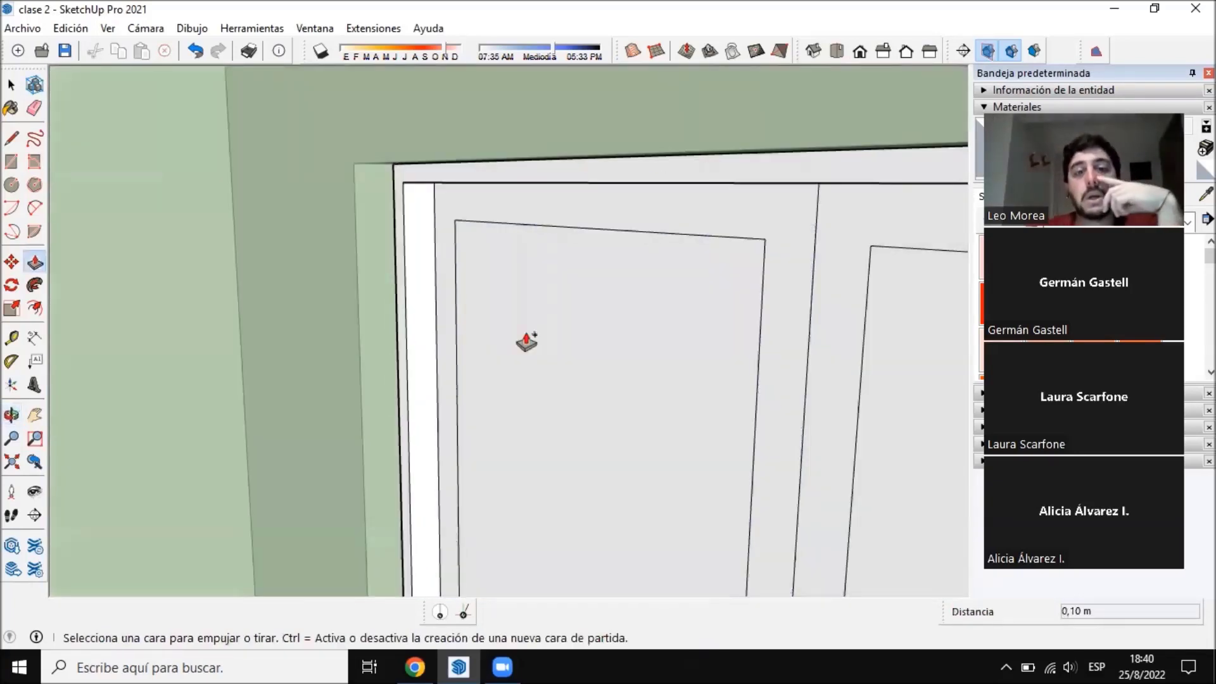
Extrude the first panel's frame 0.05 m with Push/Pull
{"action": "middle_click_drag", "start_coordinate": [526, 342], "coordinate": [553, 196]}
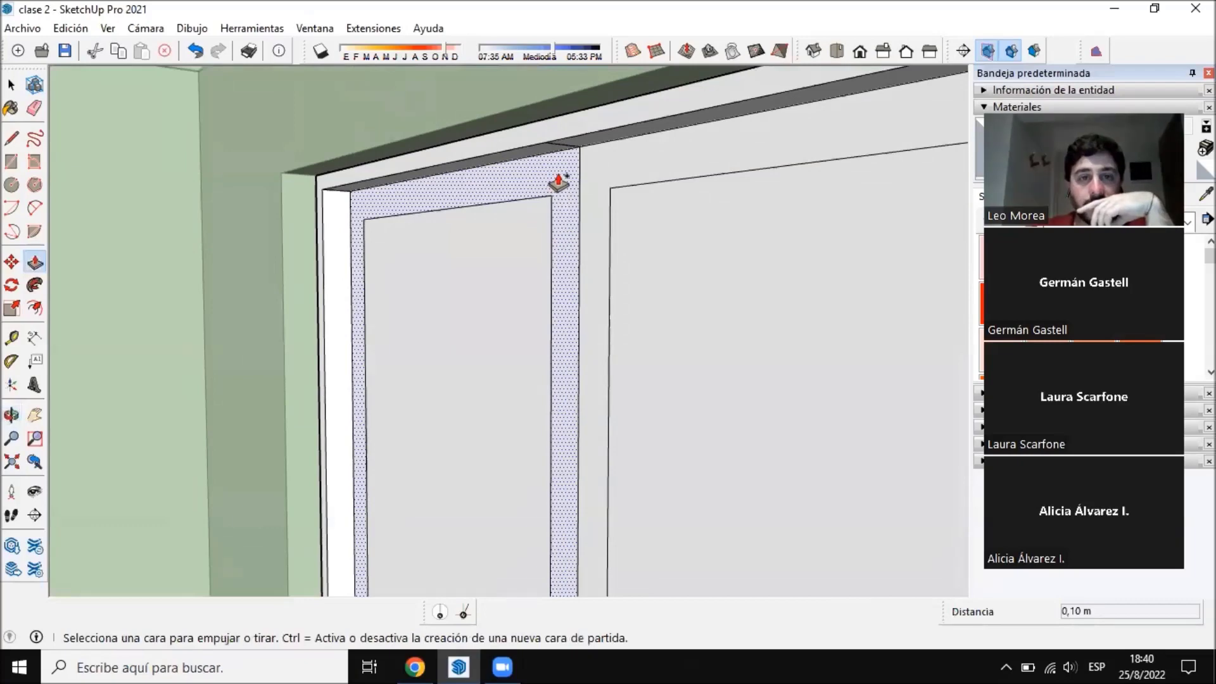
{"action": "left_click", "coordinate": [559, 182]}
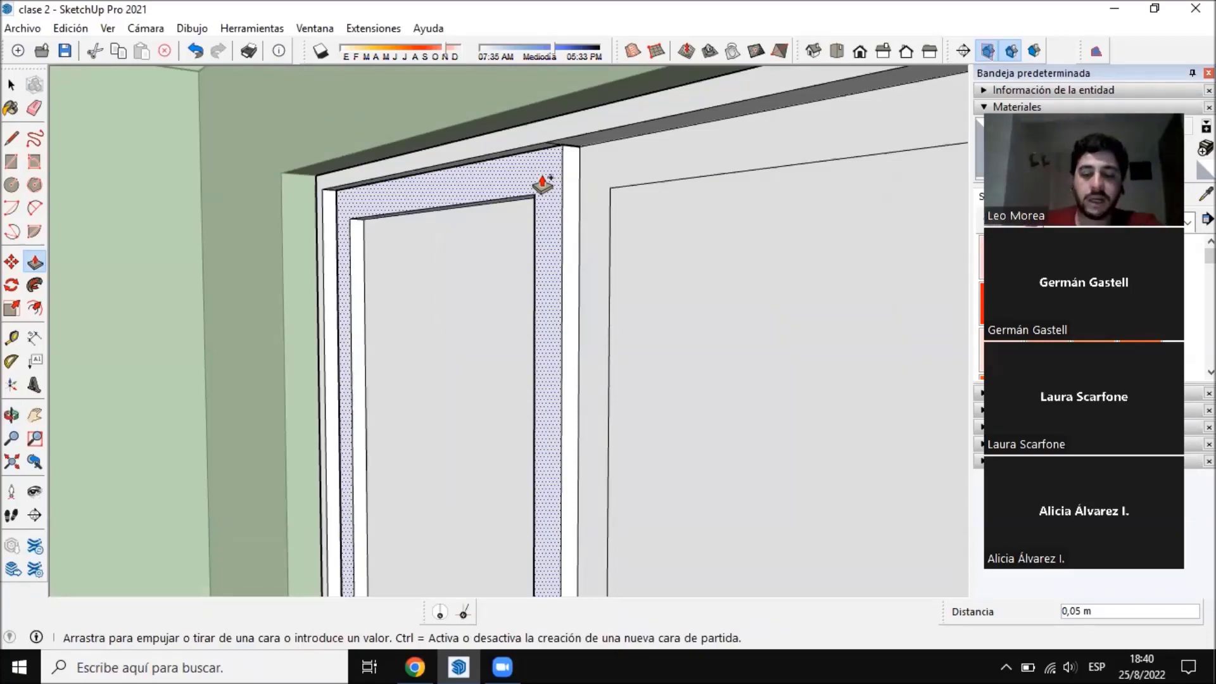
{"action": "type", "text": "0"}
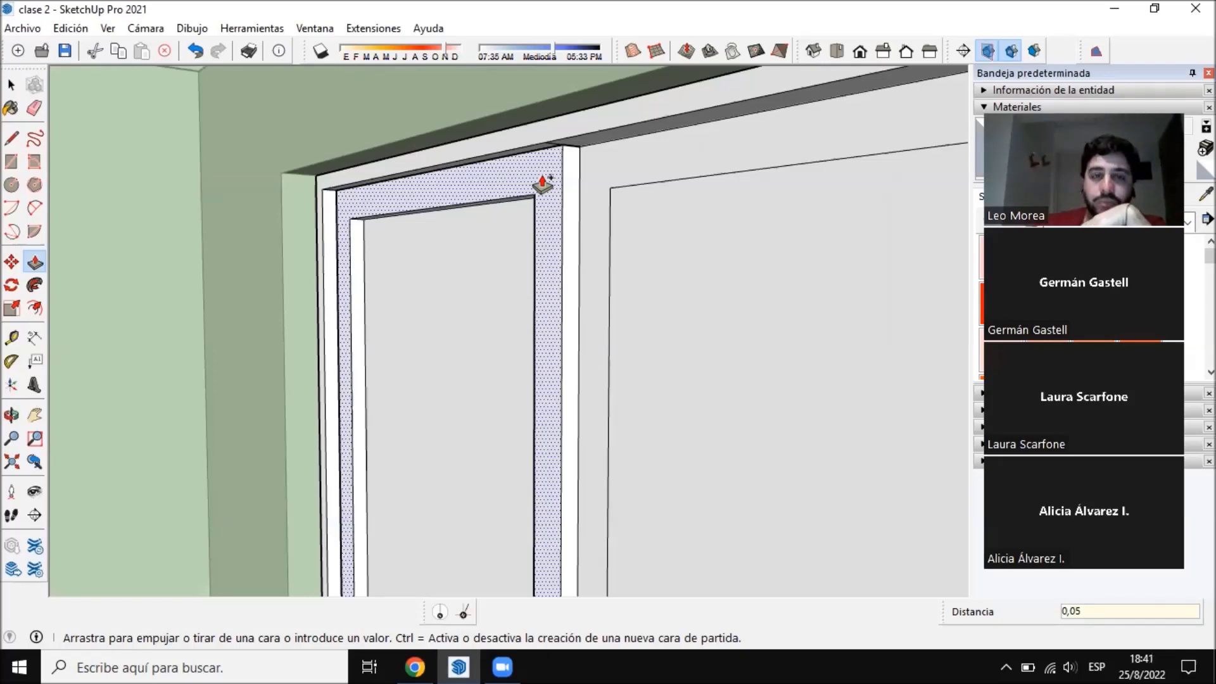
{"action": "type", "text": ",05"}
{"action": "key", "text": "Return"}
Try to extrude the second panel's frame 0.05 m to match the first panel
{"action": "middle_click_drag", "start_coordinate": [542, 185], "coordinate": [403, 185]}
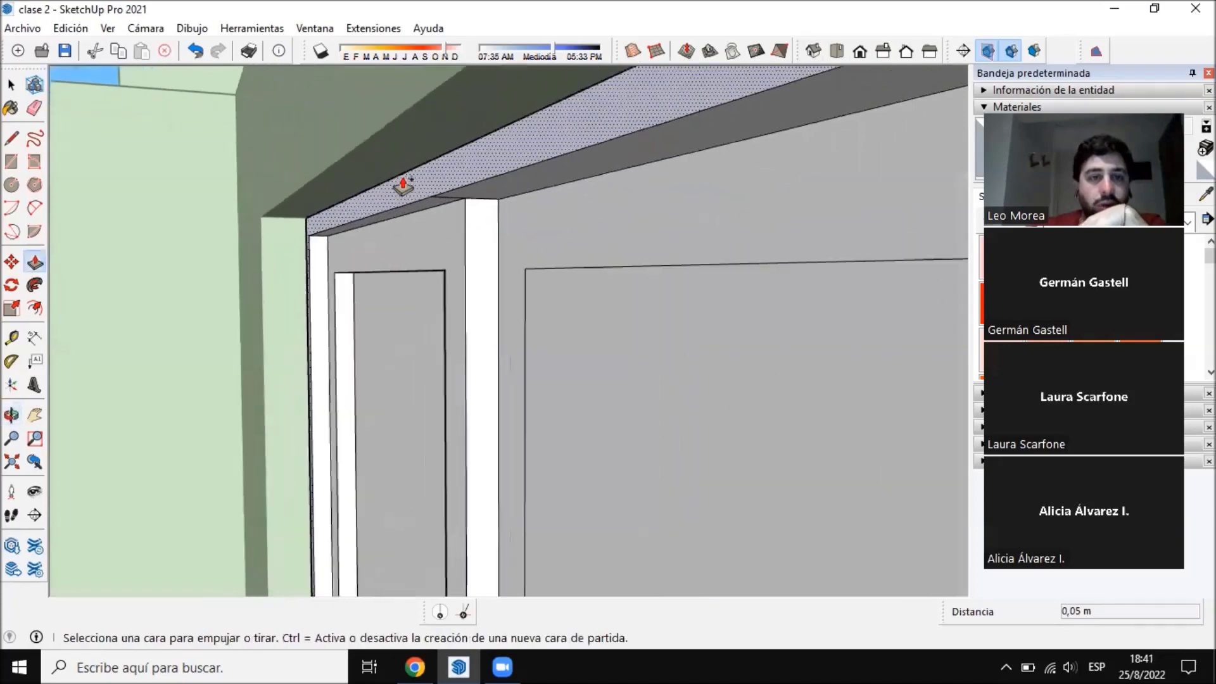
{"action": "scroll", "coordinate": [403, 184], "scroll_direction": "up", "scroll_amount": 2}
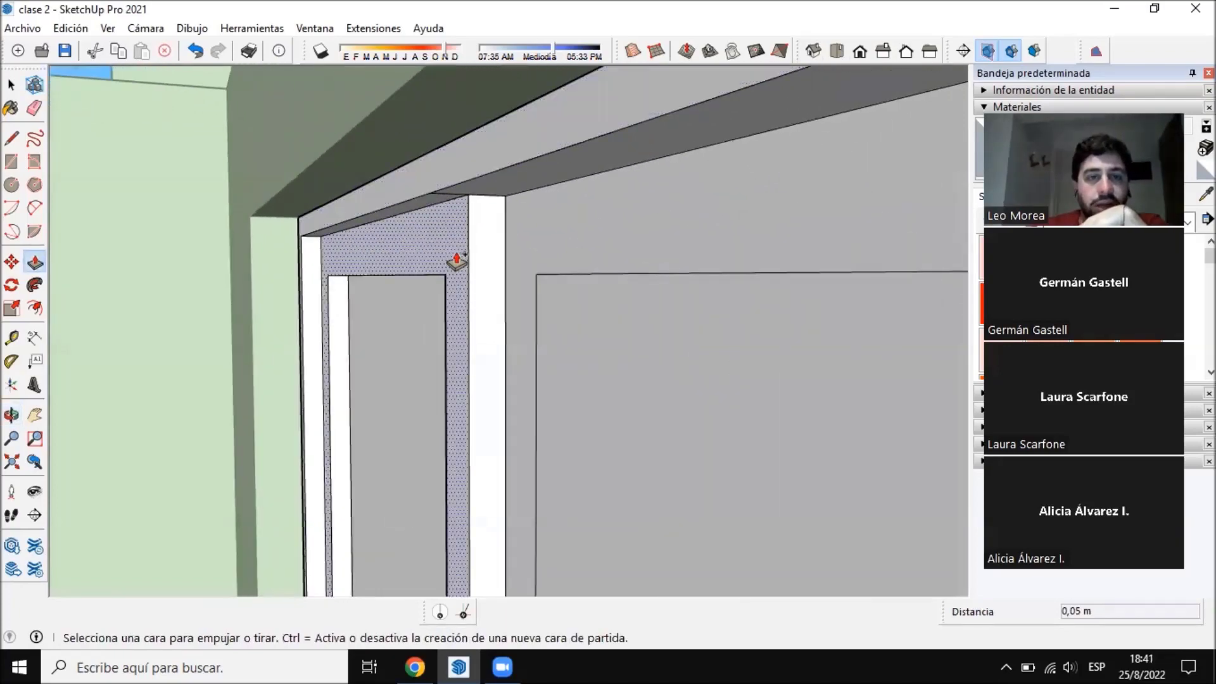
{"action": "middle_click_drag", "start_coordinate": [507, 253], "coordinate": [552, 283]}
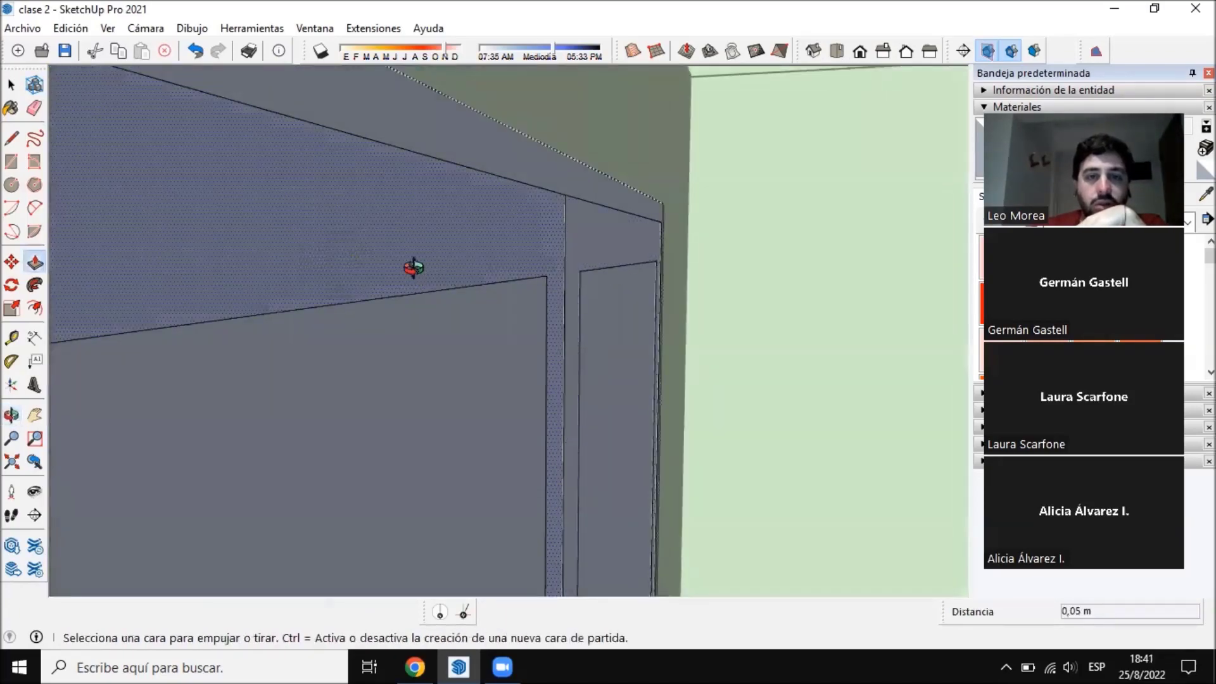
{"action": "middle_click_drag", "start_coordinate": [412, 267], "coordinate": [651, 281]}
{"action": "middle_click_drag", "start_coordinate": [168, 242], "coordinate": [338, 245]}
{"action": "scroll", "coordinate": [435, 331], "scroll_direction": "down", "scroll_amount": 5}
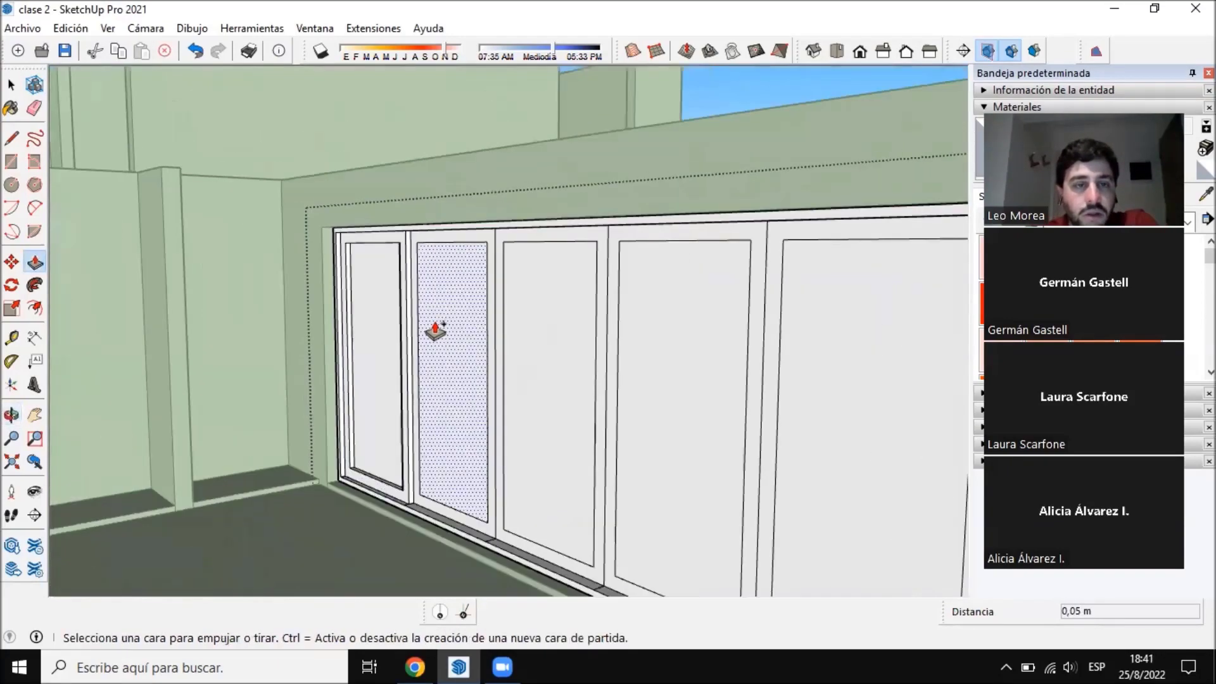
{"action": "middle_click_drag", "start_coordinate": [435, 331], "coordinate": [478, 306]}
{"action": "scroll", "coordinate": [492, 222], "scroll_direction": "up", "scroll_amount": 5}
{"action": "scroll", "coordinate": [492, 222], "scroll_direction": "up", "scroll_amount": 5}
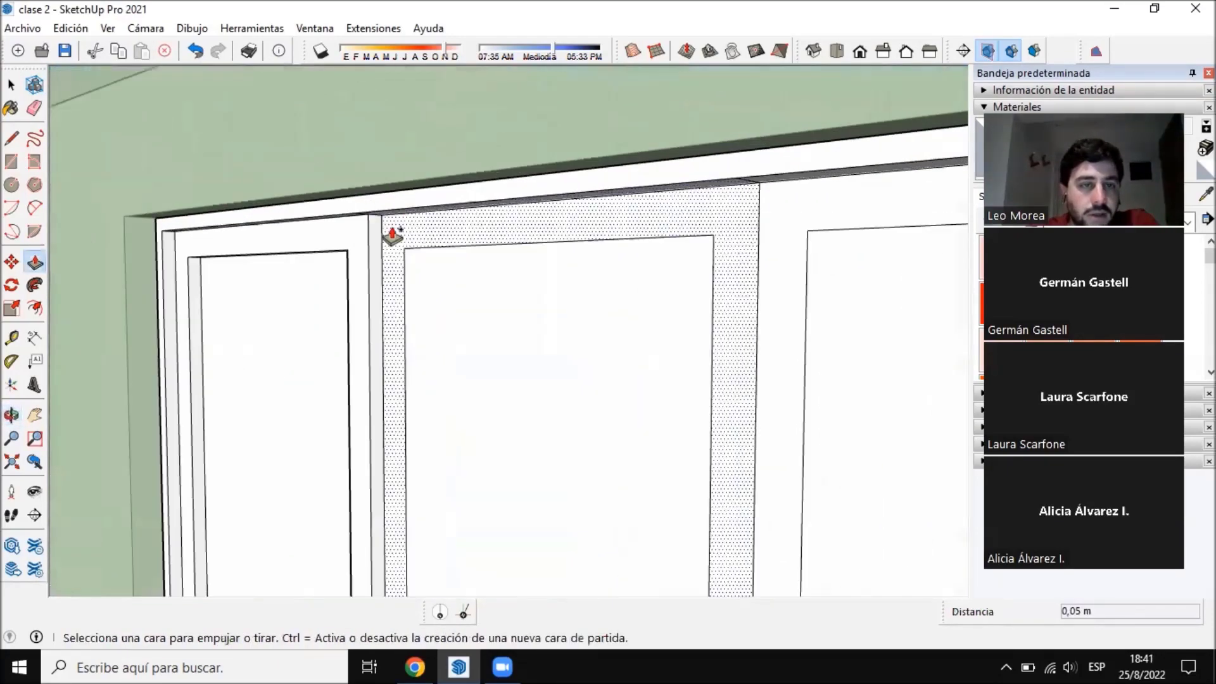
{"action": "left_click", "coordinate": [380, 243]}
{"action": "middle_click_drag", "start_coordinate": [347, 262], "coordinate": [804, 276]}
{"action": "left_click", "coordinate": [804, 266]}
{"action": "scroll", "coordinate": [497, 231], "scroll_direction": "down", "scroll_amount": 3}
{"action": "scroll", "coordinate": [431, 236], "scroll_direction": "down", "scroll_amount": 2}
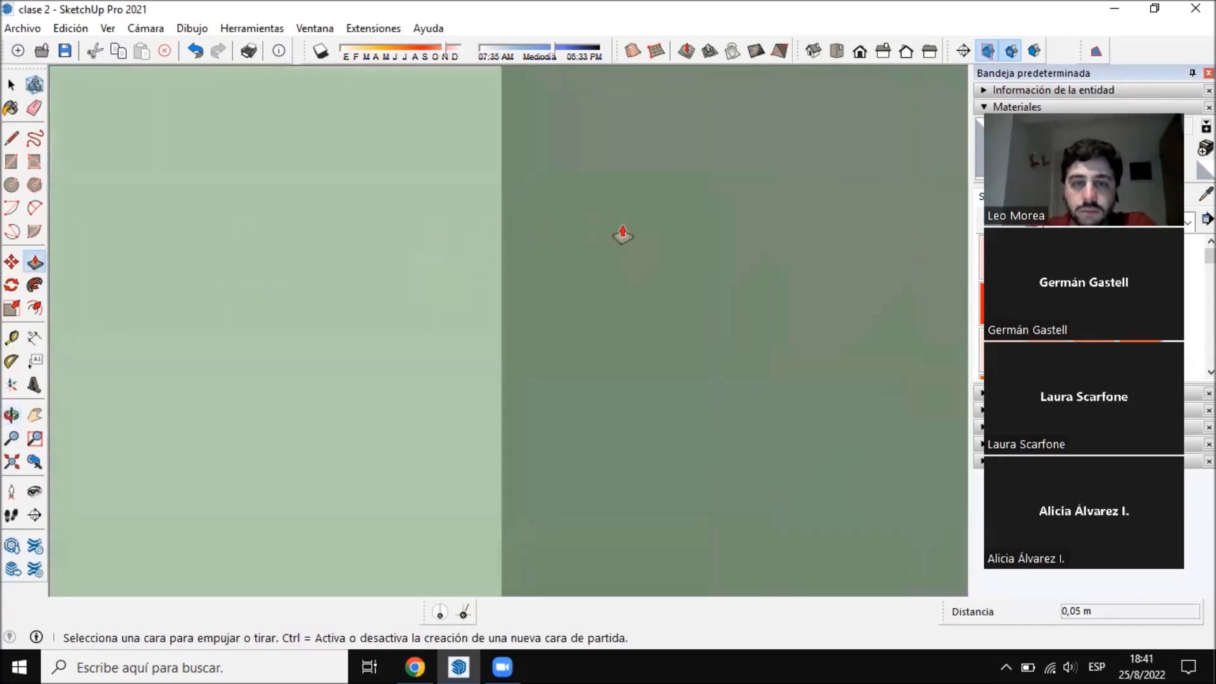
{"action": "middle_click_drag", "start_coordinate": [733, 270], "coordinate": [526, 277]}
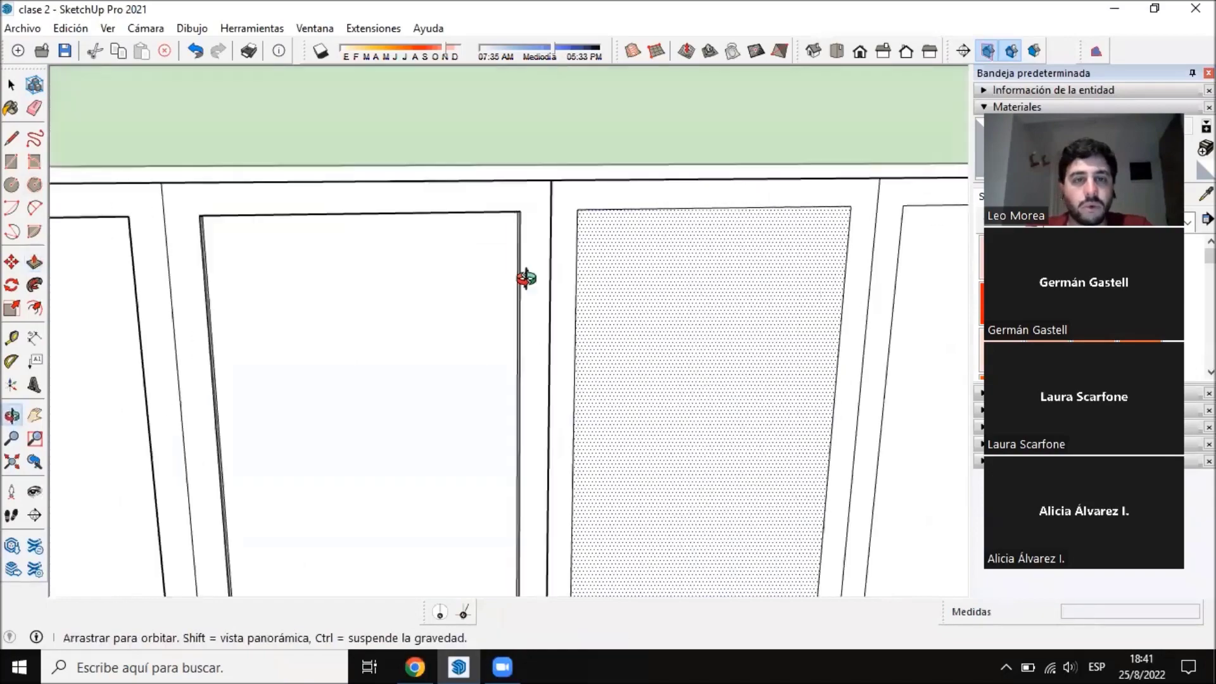
{"action": "scroll", "coordinate": [503, 136], "scroll_direction": "down", "scroll_amount": 5}
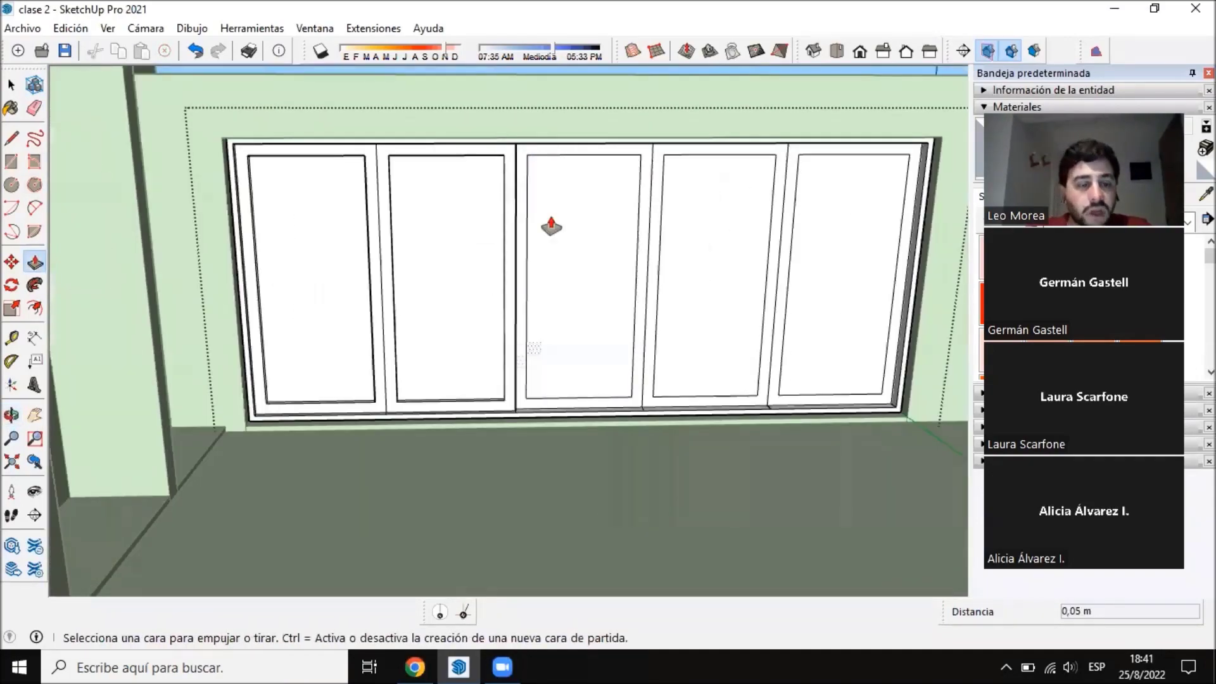
{"action": "key", "text": "ctrl+z"}
Delete the faces and dividing edges of the second to fifth panels, keeping the extruded first panel
{"action": "left_click", "coordinate": [11, 85]}
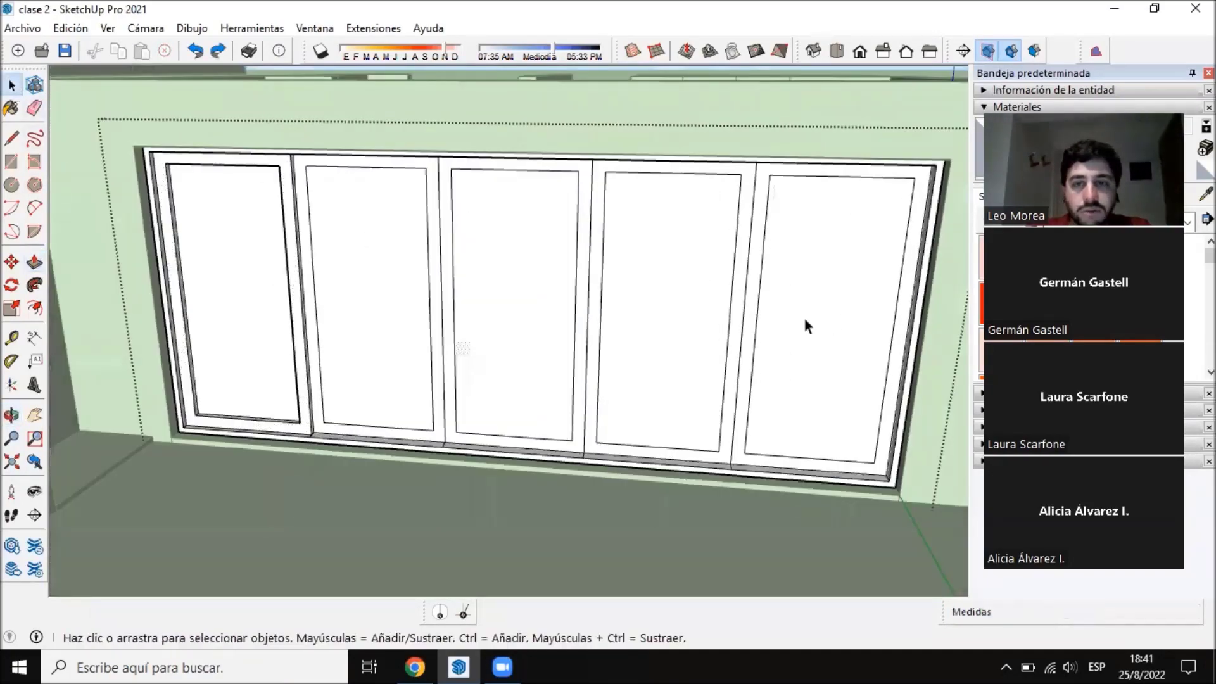
{"action": "left_click_drag", "start_coordinate": [804, 320], "coordinate": [426, 275]}
{"action": "key", "text": "Delete"}
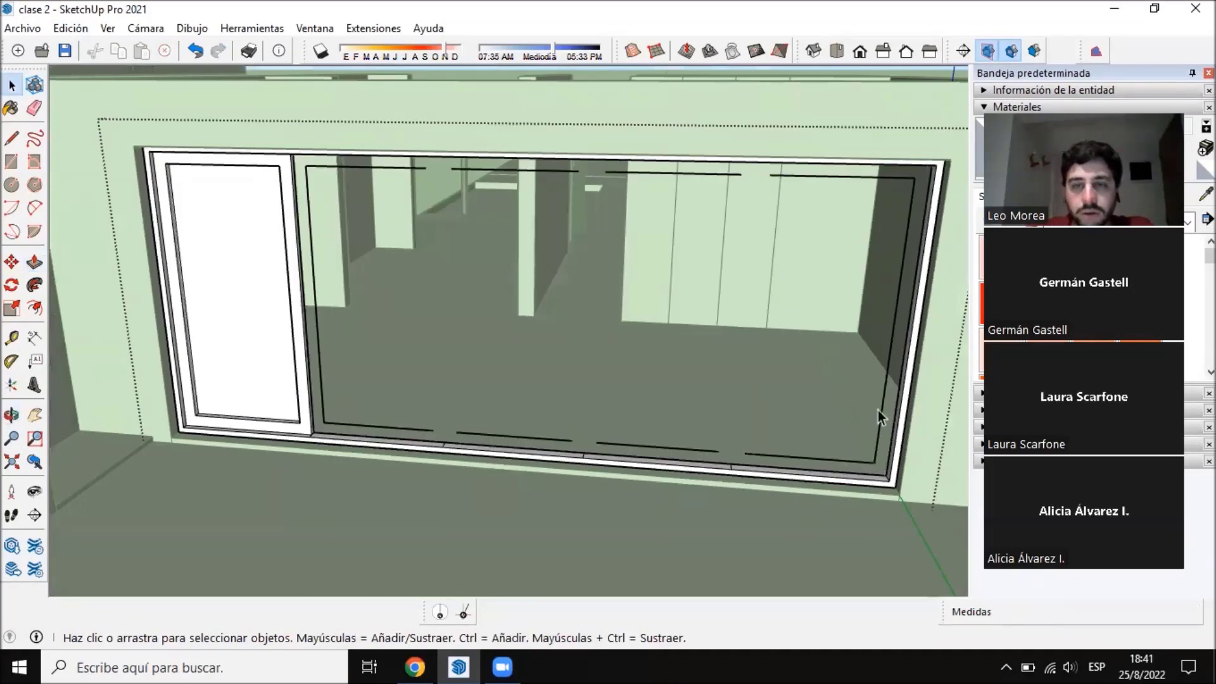
Delete the leftover inner outline edges of the second to fifth panels inside the outer frame
{"action": "middle_click_drag", "start_coordinate": [878, 409], "coordinate": [880, 364]}
{"action": "left_click_drag", "start_coordinate": [899, 408], "coordinate": [524, 115]}
{"action": "key", "text": "Delete"}
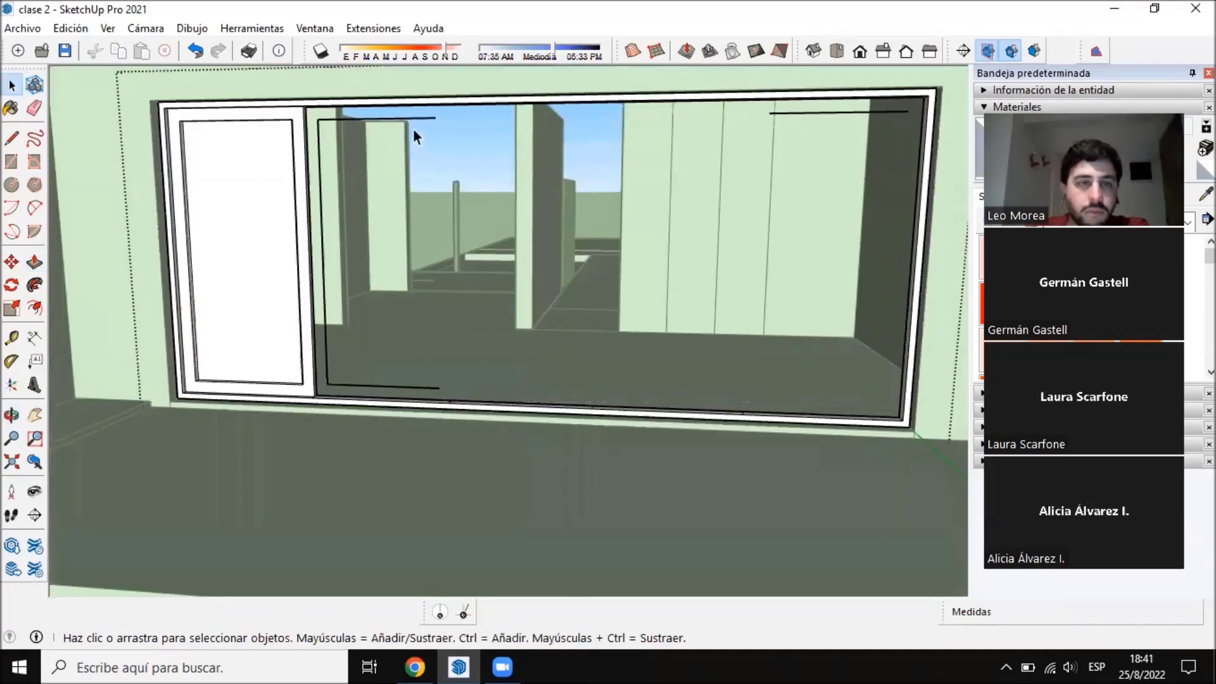
{"action": "left_click_drag", "start_coordinate": [335, 112], "coordinate": [311, 188]}
{"action": "key", "text": "Delete"}
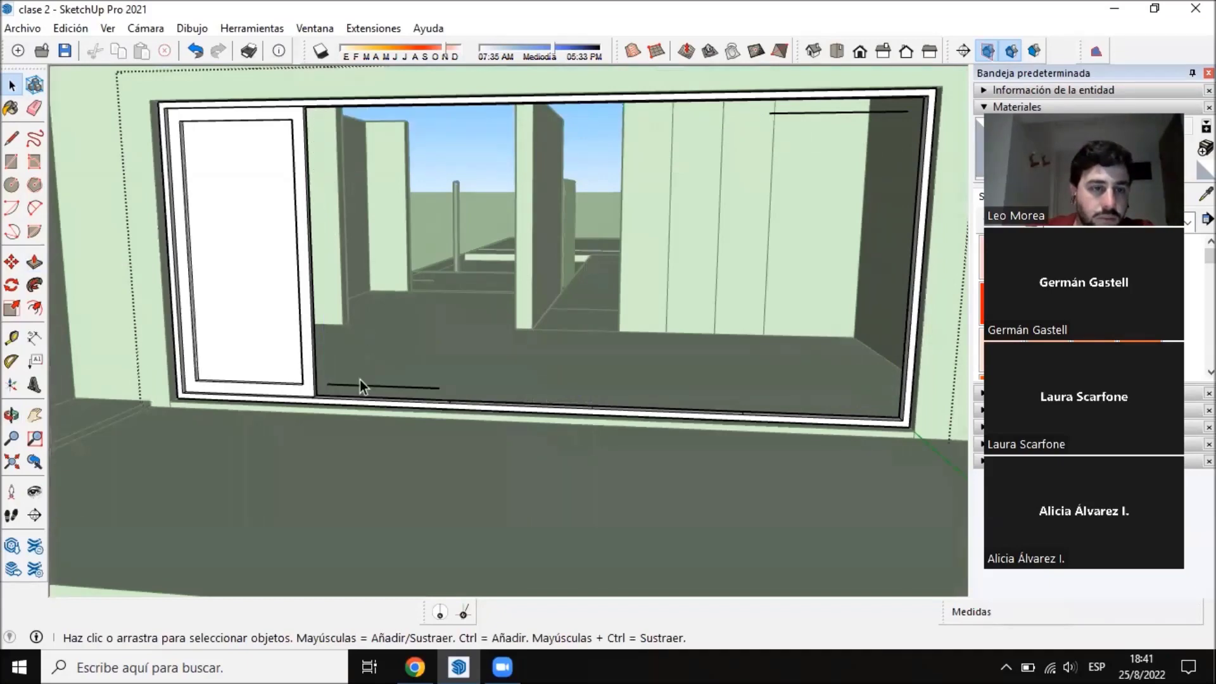
{"action": "left_click", "coordinate": [351, 385]}
{"action": "key", "text": "Delete"}
{"action": "left_click", "coordinate": [792, 113]}
{"action": "key", "text": "Delete"}
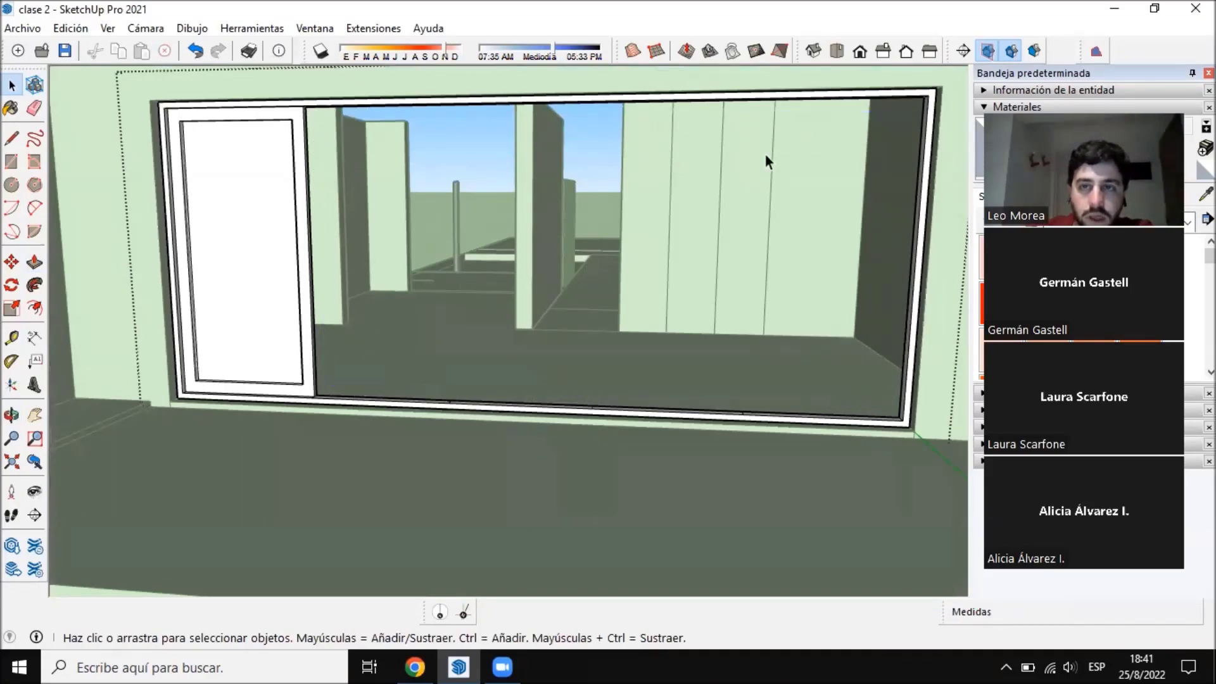
Try selecting the extruded first panel with a crossing window and inspect which faces and edges it includes
{"action": "middle_click_drag", "start_coordinate": [765, 153], "coordinate": [409, 147]}
{"action": "scroll", "coordinate": [387, 124], "scroll_direction": "up", "scroll_amount": 2}
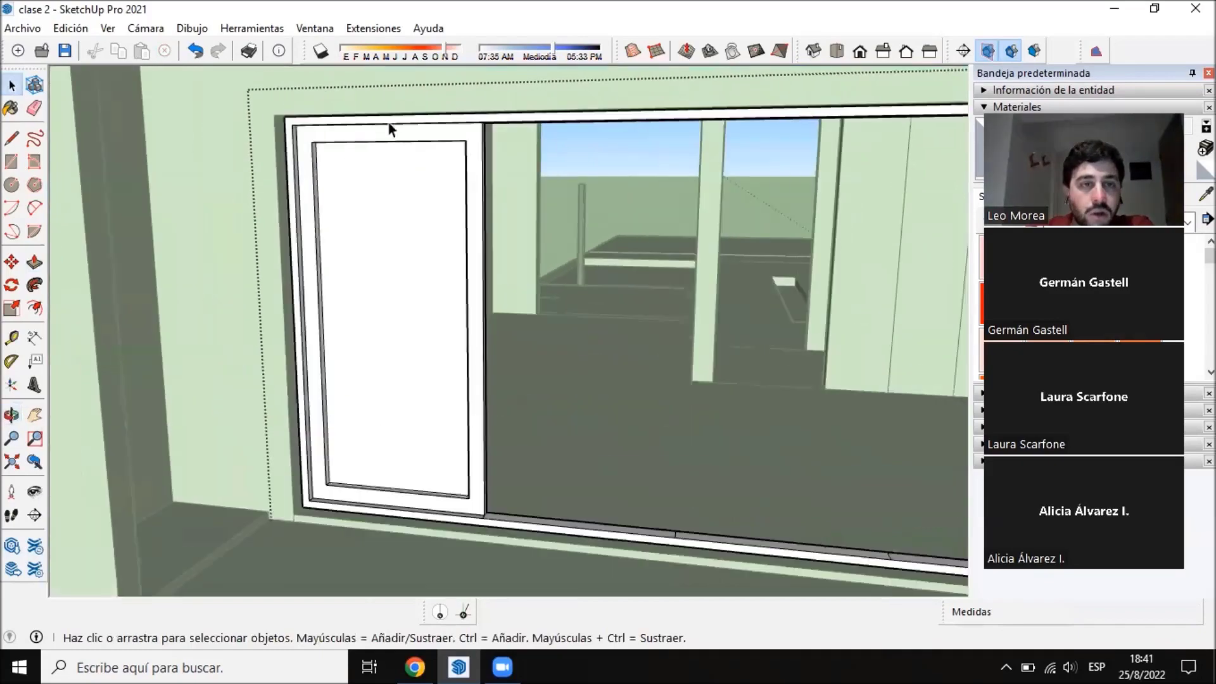
{"action": "middle_click_drag", "start_coordinate": [477, 341], "coordinate": [609, 390]}
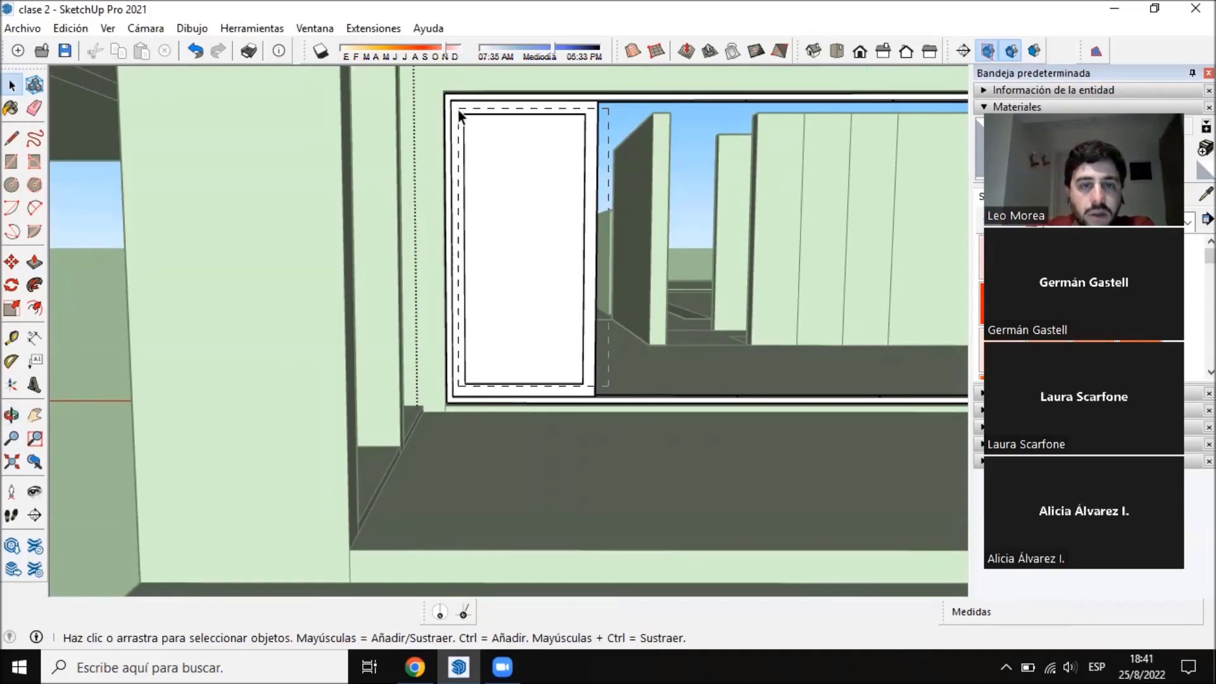
{"action": "left_click_drag", "start_coordinate": [458, 108], "coordinate": [500, 135]}
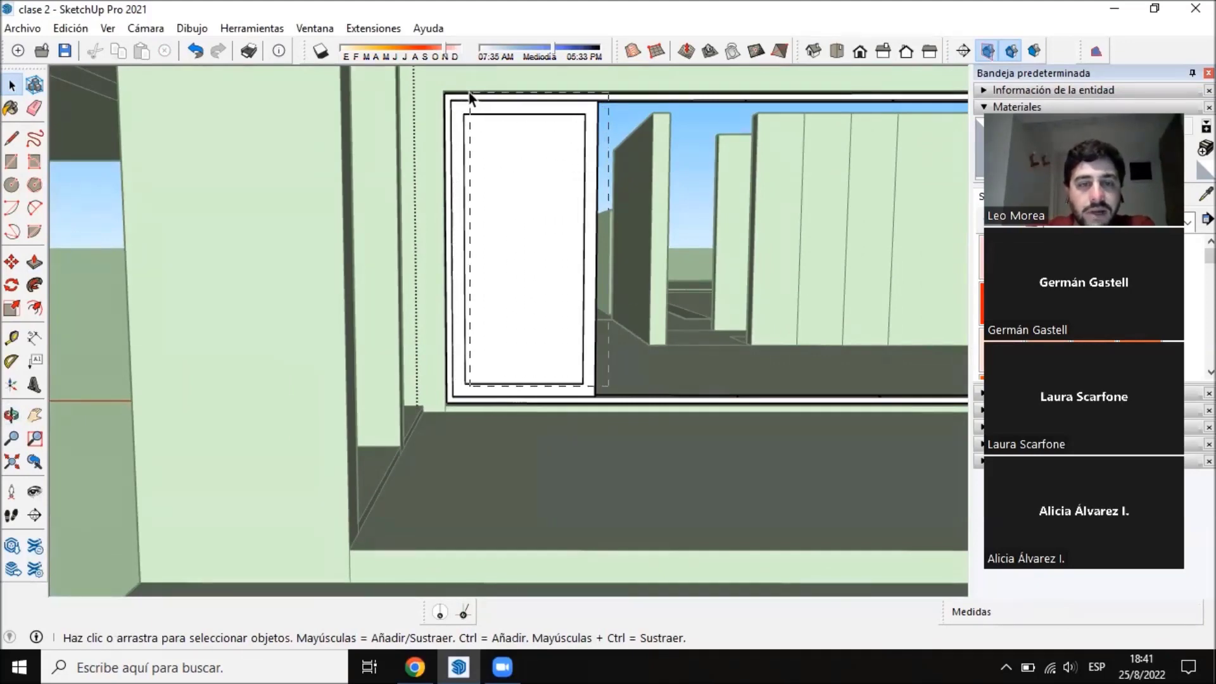
{"action": "left_click_drag", "start_coordinate": [469, 93], "coordinate": [457, 111]}
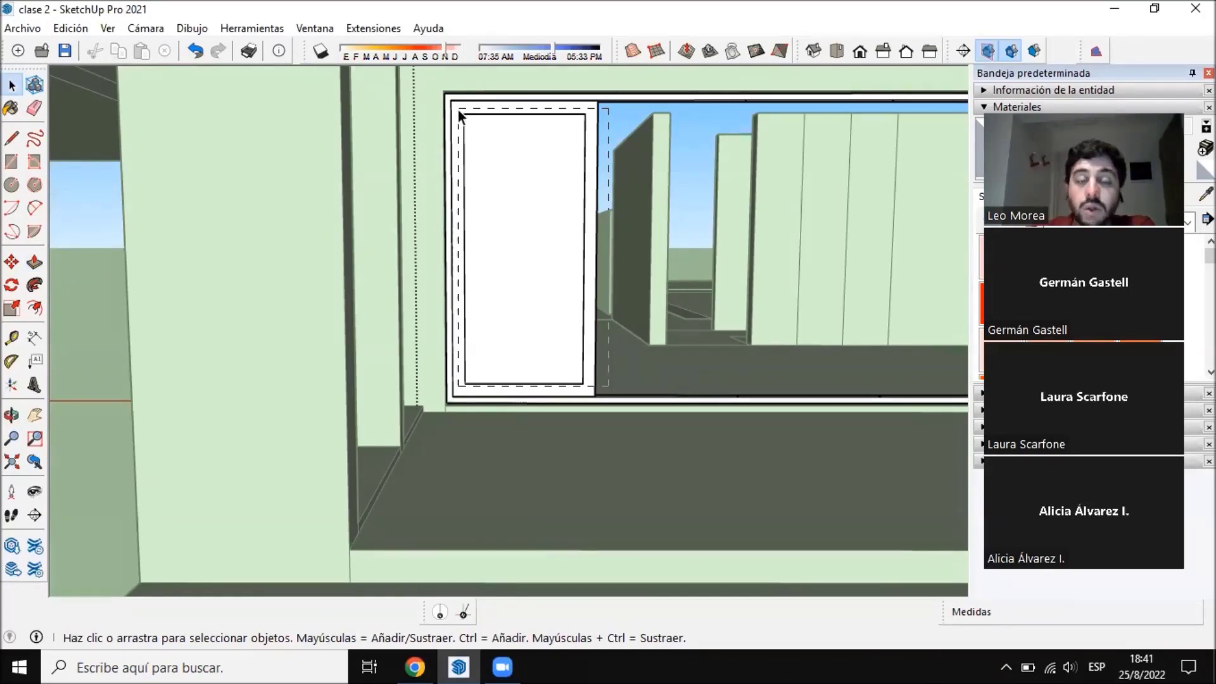
{"action": "left_click_drag", "start_coordinate": [458, 109], "coordinate": [458, 109]}
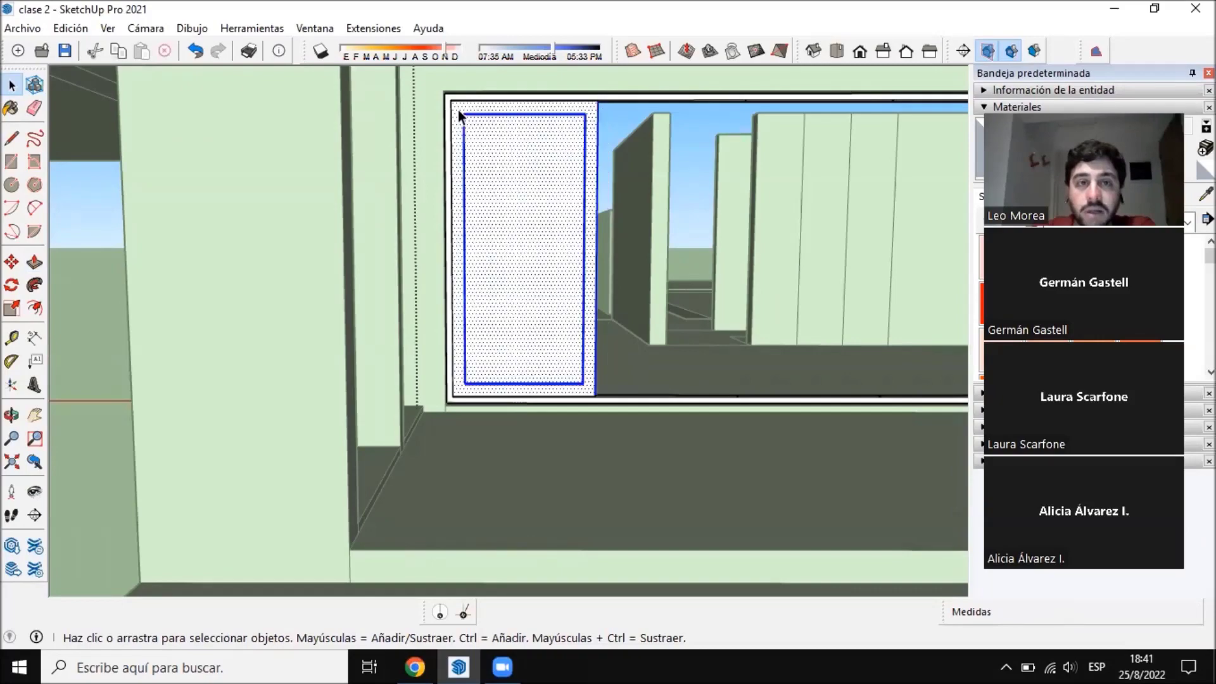
{"action": "middle_click_drag", "start_coordinate": [621, 240], "coordinate": [532, 237]}
{"action": "scroll", "coordinate": [461, 166], "scroll_direction": "up", "scroll_amount": 4}
{"action": "middle_click_drag", "start_coordinate": [301, 142], "coordinate": [626, 185]}
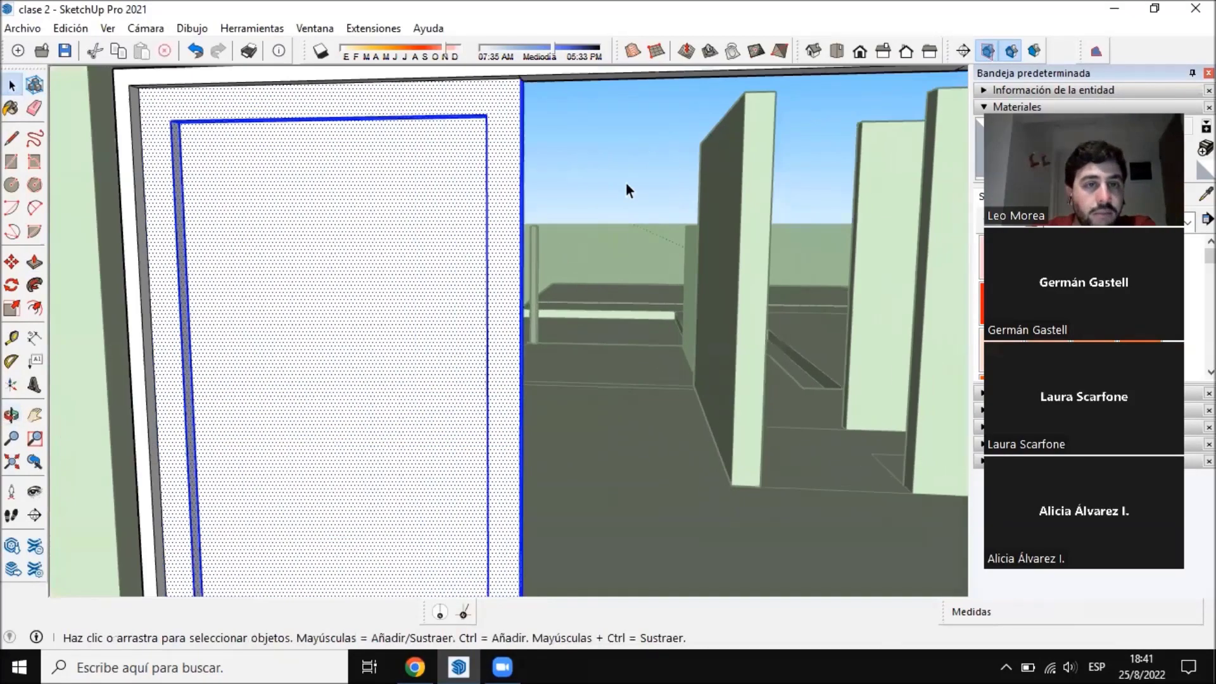
{"action": "scroll", "coordinate": [498, 104], "scroll_direction": "down", "scroll_amount": 2}
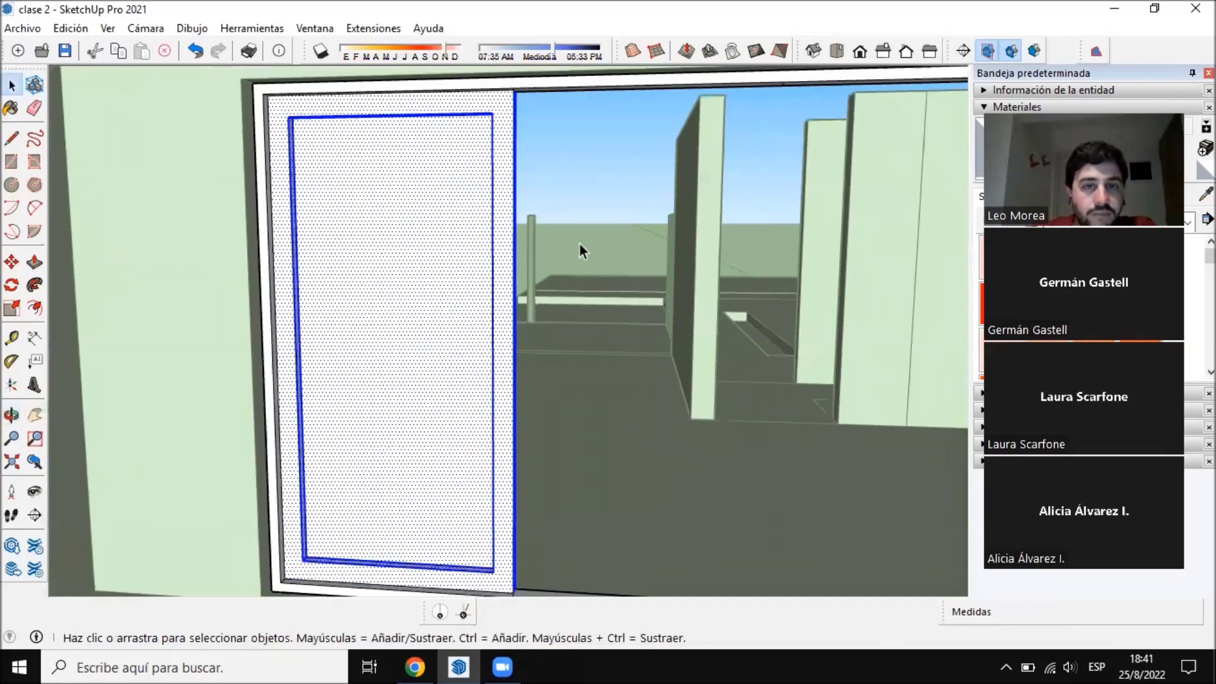
Clear the selection and reselect the extruded first panel with its faces, inner outline and depth edges
{"action": "left_click", "coordinate": [580, 244]}
{"action": "mouse_move", "coordinate": [537, 278]}
{"action": "middle_mouse_down"}
{"action": "mouse_move", "coordinate": [547, 225]}
{"action": "mouse_move", "coordinate": [529, 259]}
{"action": "middle_mouse_up"}
{"action": "left_click", "coordinate": [547, 225]}
{"action": "scroll", "coordinate": [547, 226], "scroll_direction": "down", "scroll_amount": 1}
{"action": "key", "text": "Delete"}
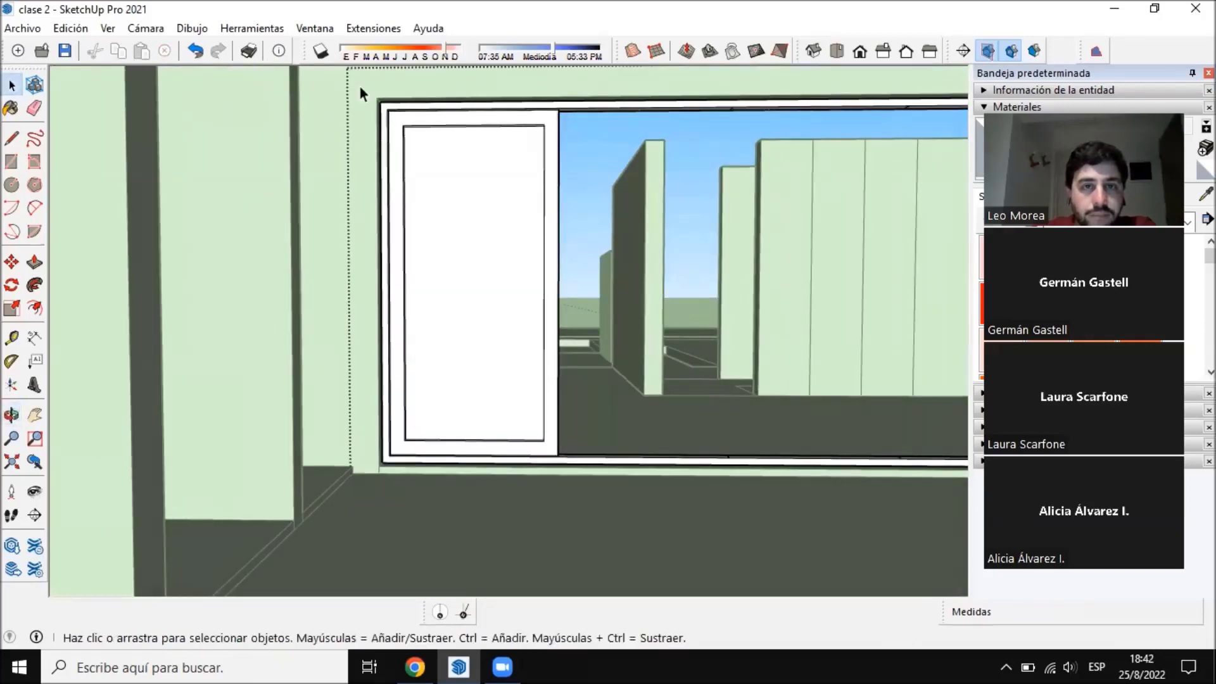
{"action": "mouse_move", "coordinate": [394, 128]}
{"action": "left_mouse_down"}
{"action": "mouse_move", "coordinate": [518, 254]}
{"action": "mouse_move", "coordinate": [585, 424]}
{"action": "mouse_move", "coordinate": [576, 472]}
{"action": "mouse_move", "coordinate": [602, 469]}
{"action": "mouse_move", "coordinate": [576, 473]}
{"action": "left_mouse_up"}
{"action": "scroll", "coordinate": [385, 98], "scroll_direction": "up", "scroll_amount": 8}
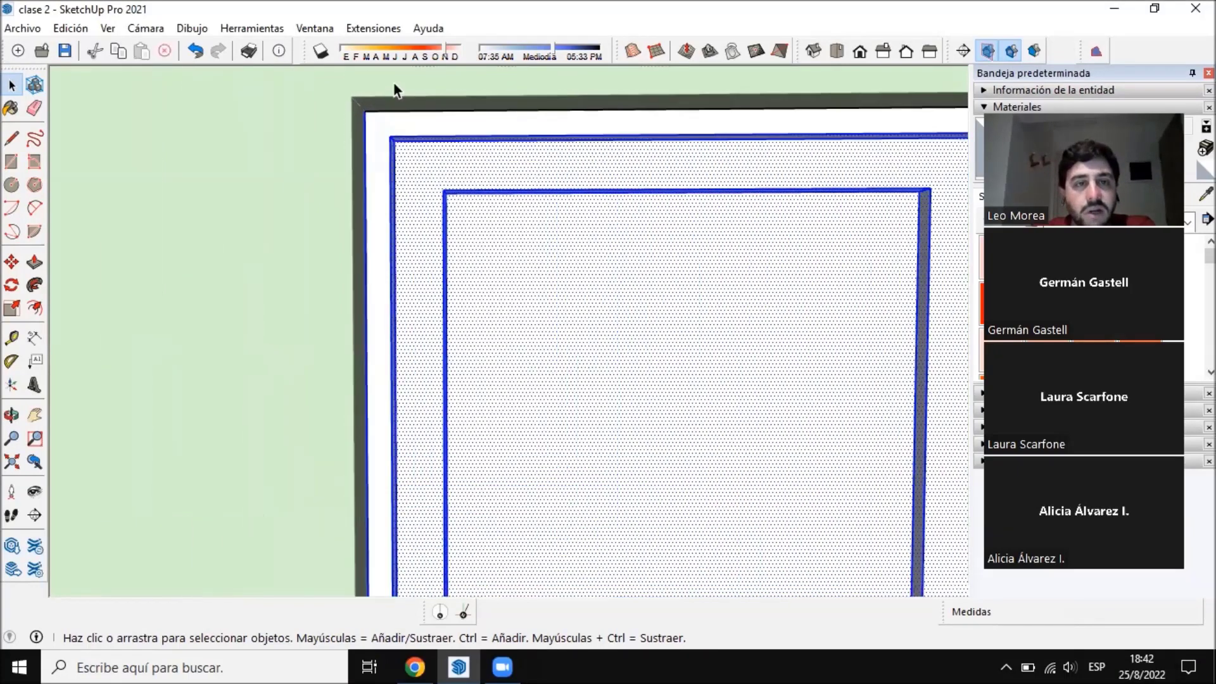
Clear the current selection and select all the connected geometry of the door leaf inside the white opening frame
{"action": "middle_click_drag", "start_coordinate": [572, 233], "coordinate": [468, 235]}
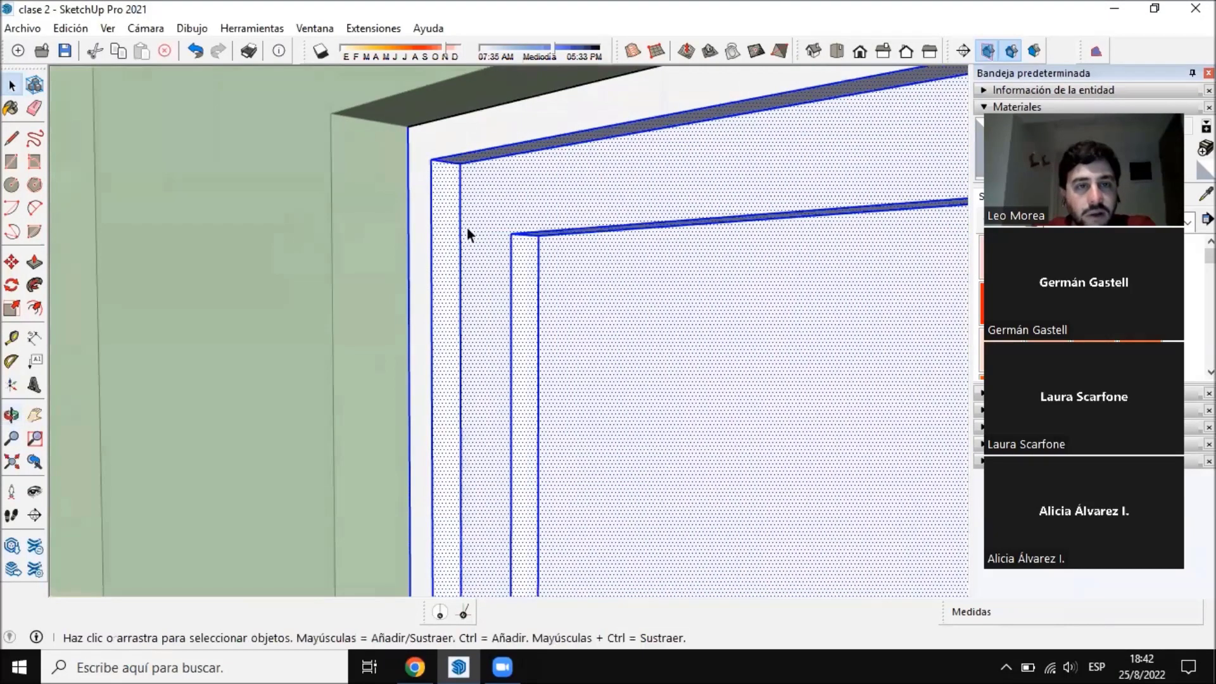
{"action": "scroll", "coordinate": [425, 167], "scroll_direction": "down", "scroll_amount": 8}
{"action": "middle_click_drag", "start_coordinate": [425, 167], "coordinate": [716, 241]}
{"action": "left_click", "coordinate": [819, 376]}
{"action": "mouse_move", "coordinate": [734, 449]}
{"action": "middle_mouse_down"}
{"action": "mouse_move", "coordinate": [817, 455]}
{"action": "mouse_move", "coordinate": [890, 377]}
{"action": "mouse_move", "coordinate": [662, 458]}
{"action": "middle_mouse_up"}
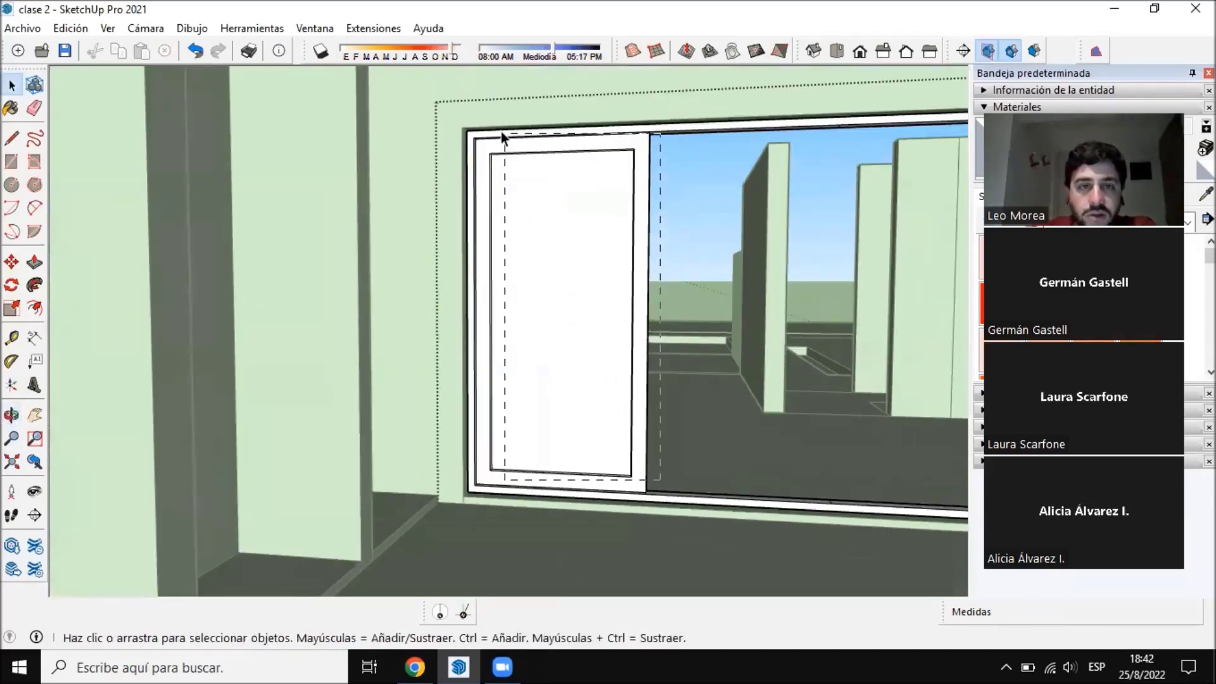
{"action": "left_click_drag", "start_coordinate": [501, 132], "coordinate": [483, 145]}
{"action": "scroll", "coordinate": [499, 495], "scroll_direction": "up", "scroll_amount": 5}
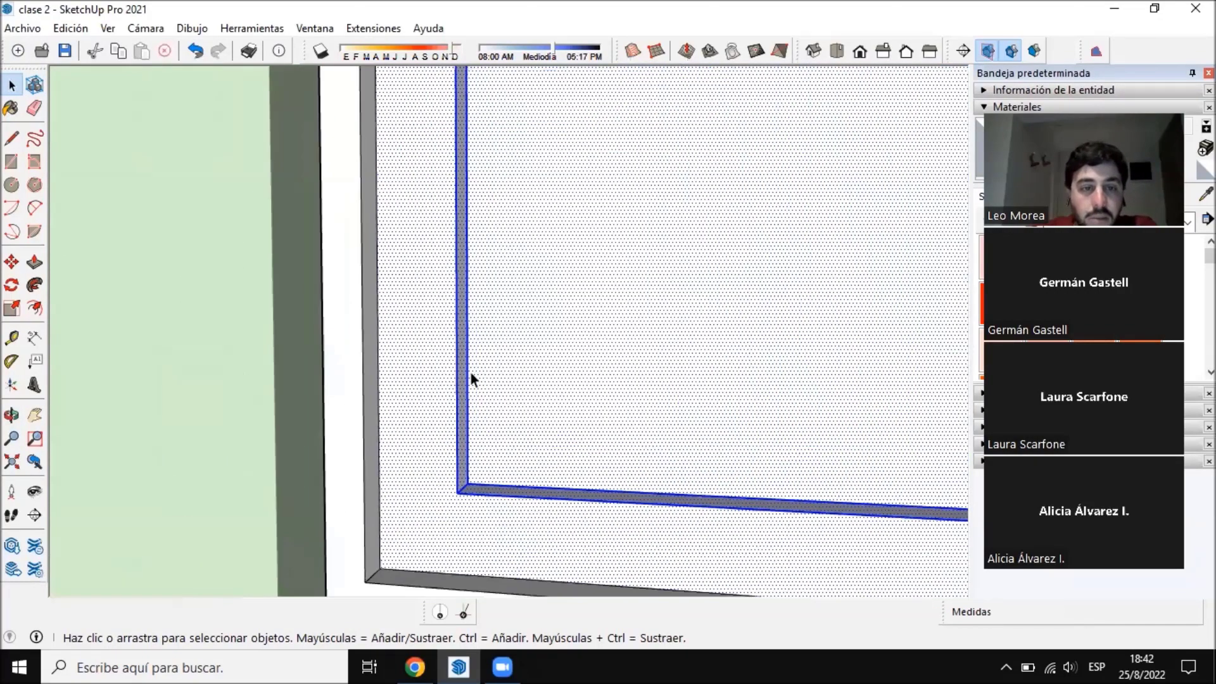
{"action": "scroll", "coordinate": [470, 371], "scroll_direction": "down", "scroll_amount": 1}
{"action": "middle_click_drag", "start_coordinate": [469, 371], "coordinate": [483, 328]}
{"action": "scroll", "coordinate": [449, 349], "scroll_direction": "up", "scroll_amount": 3}
{"action": "scroll", "coordinate": [423, 440], "scroll_direction": "down", "scroll_amount": 5}
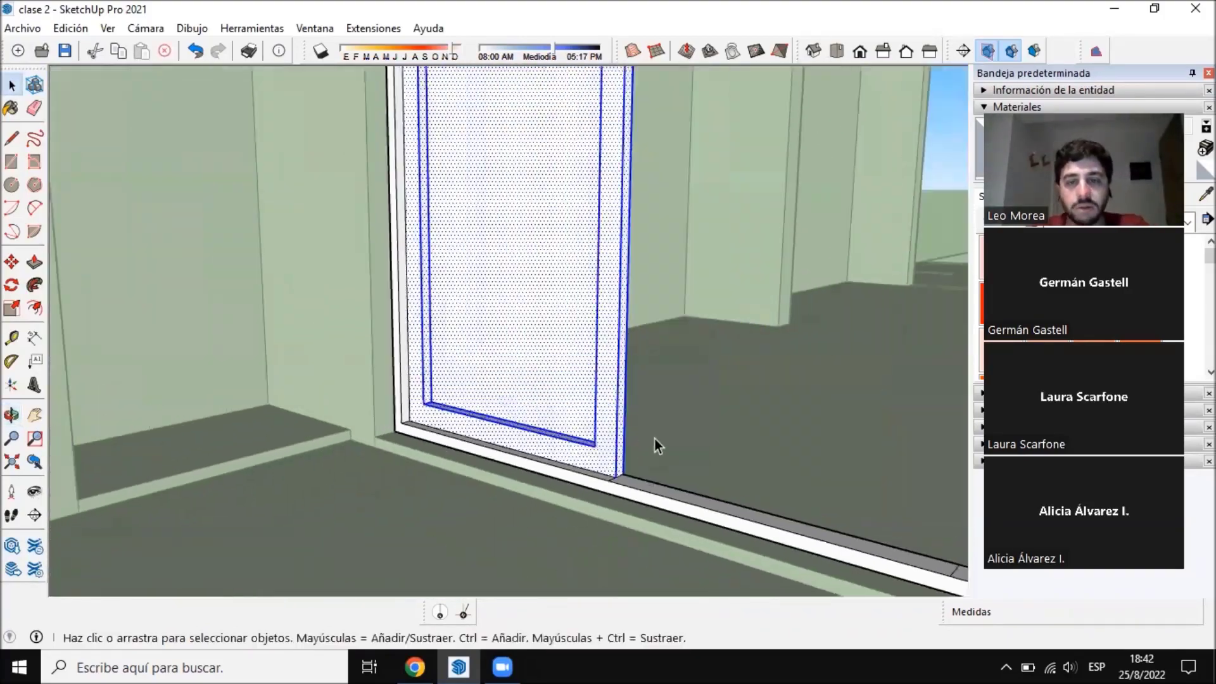
Examine the selected door leaf from several angles against the surrounding frame to check what the selection includes
{"action": "middle_click_drag", "start_coordinate": [655, 439], "coordinate": [527, 498]}
{"action": "scroll", "coordinate": [450, 476], "scroll_direction": "up", "scroll_amount": 2}
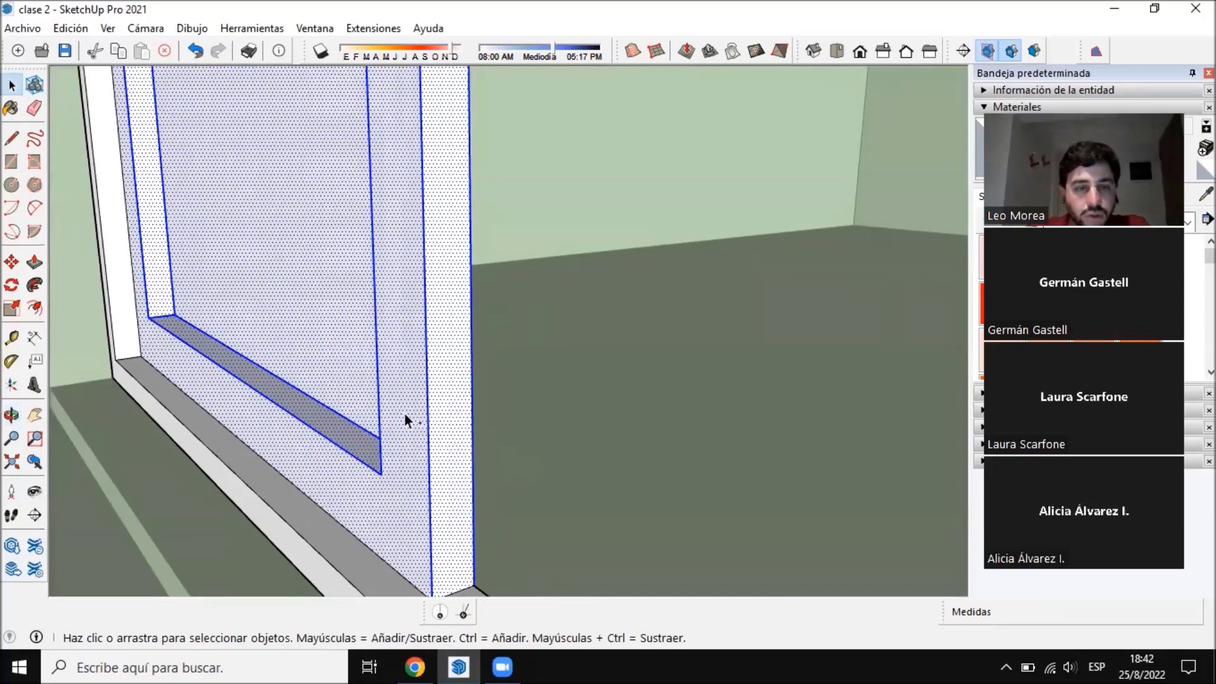
{"action": "scroll", "coordinate": [168, 325], "scroll_direction": "up", "scroll_amount": 3}
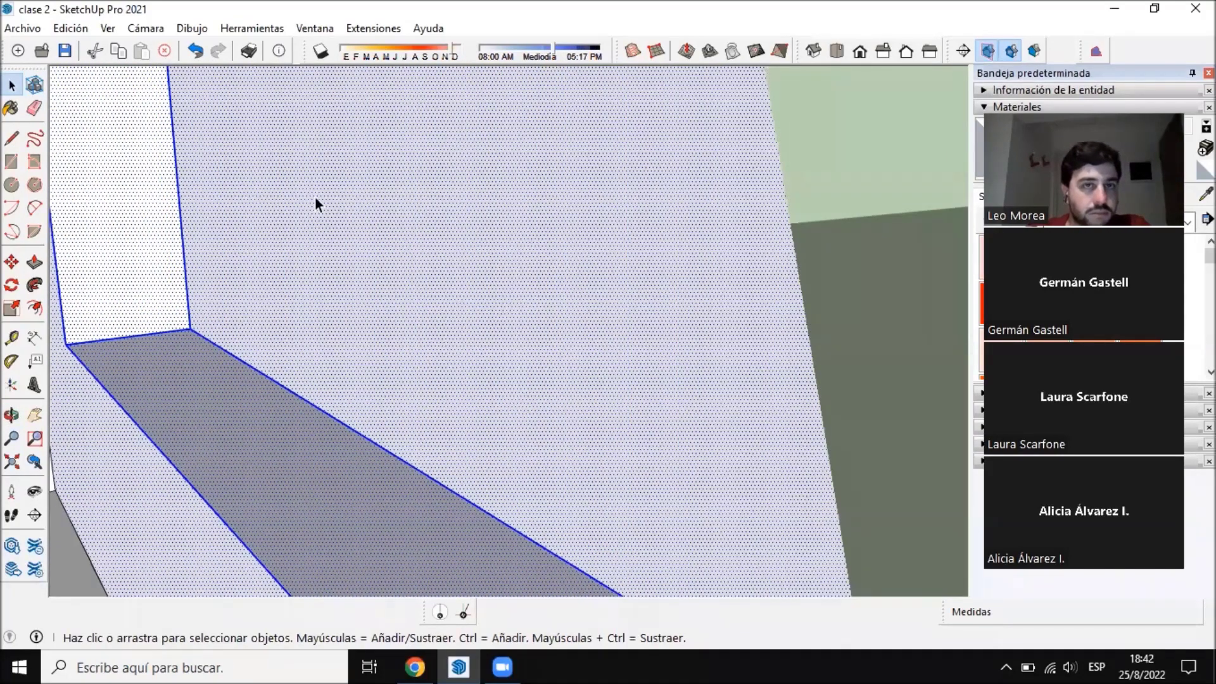
{"action": "middle_click_drag", "start_coordinate": [423, 362], "coordinate": [360, 426]}
{"action": "scroll", "coordinate": [359, 426], "scroll_direction": "down", "scroll_amount": 6}
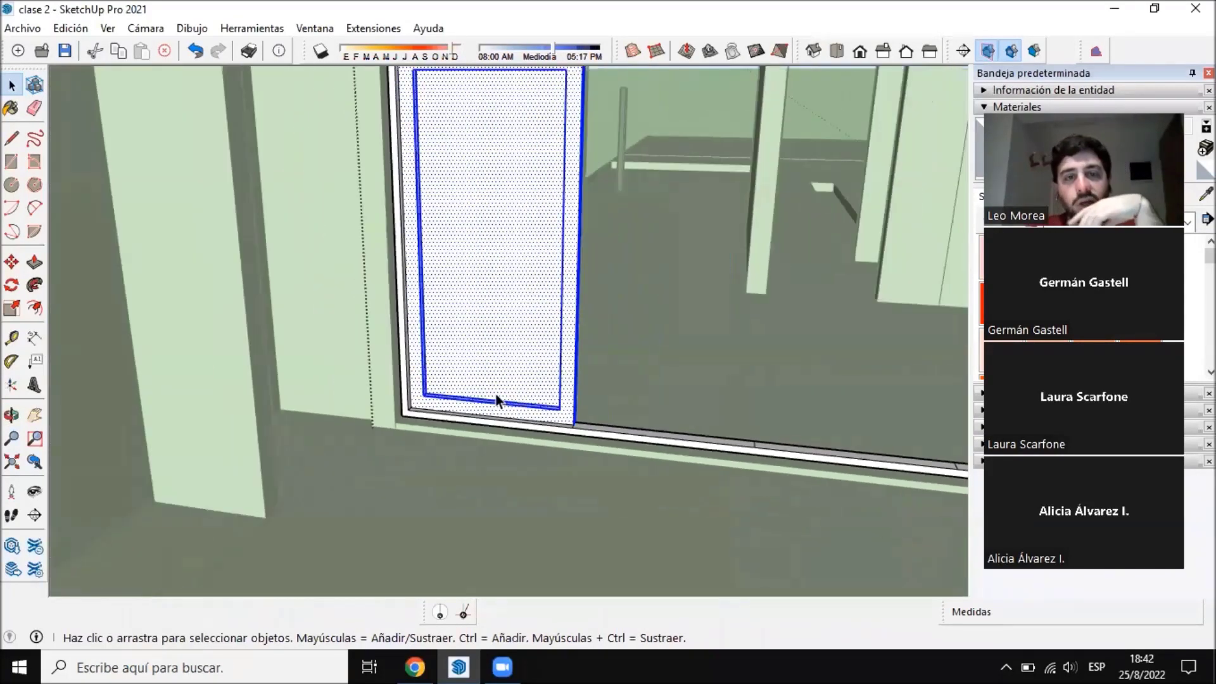
{"action": "middle_click_drag", "start_coordinate": [498, 399], "coordinate": [497, 341], "text": "shift"}
{"action": "scroll", "coordinate": [533, 404], "scroll_direction": "down", "scroll_amount": 3}
{"action": "scroll", "coordinate": [507, 152], "scroll_direction": "up", "scroll_amount": 4}
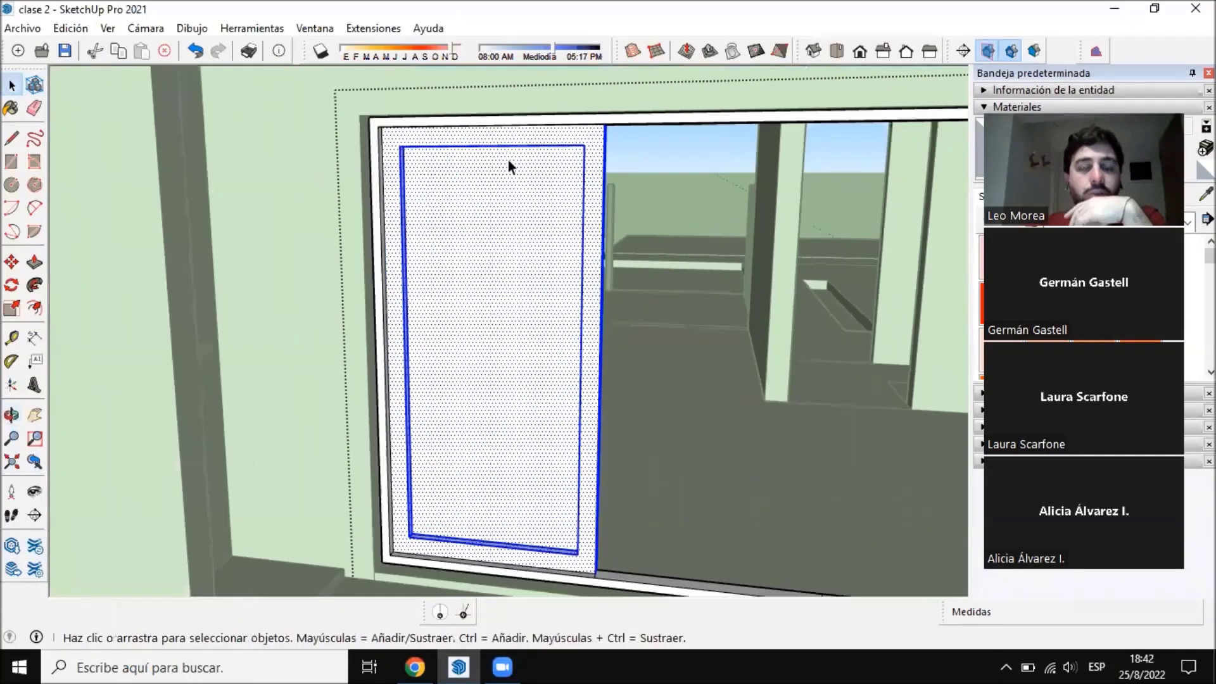
{"action": "middle_click_drag", "start_coordinate": [527, 269], "coordinate": [563, 128]}
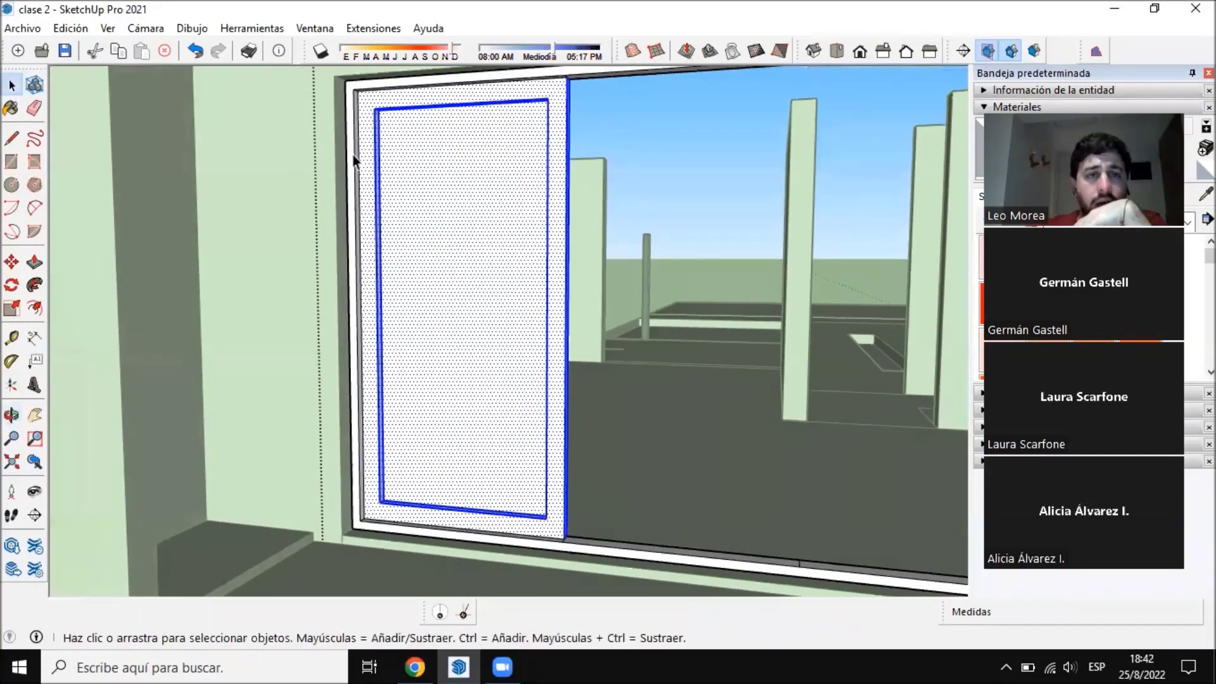
{"action": "middle_click_drag", "start_coordinate": [353, 156], "coordinate": [452, 116]}
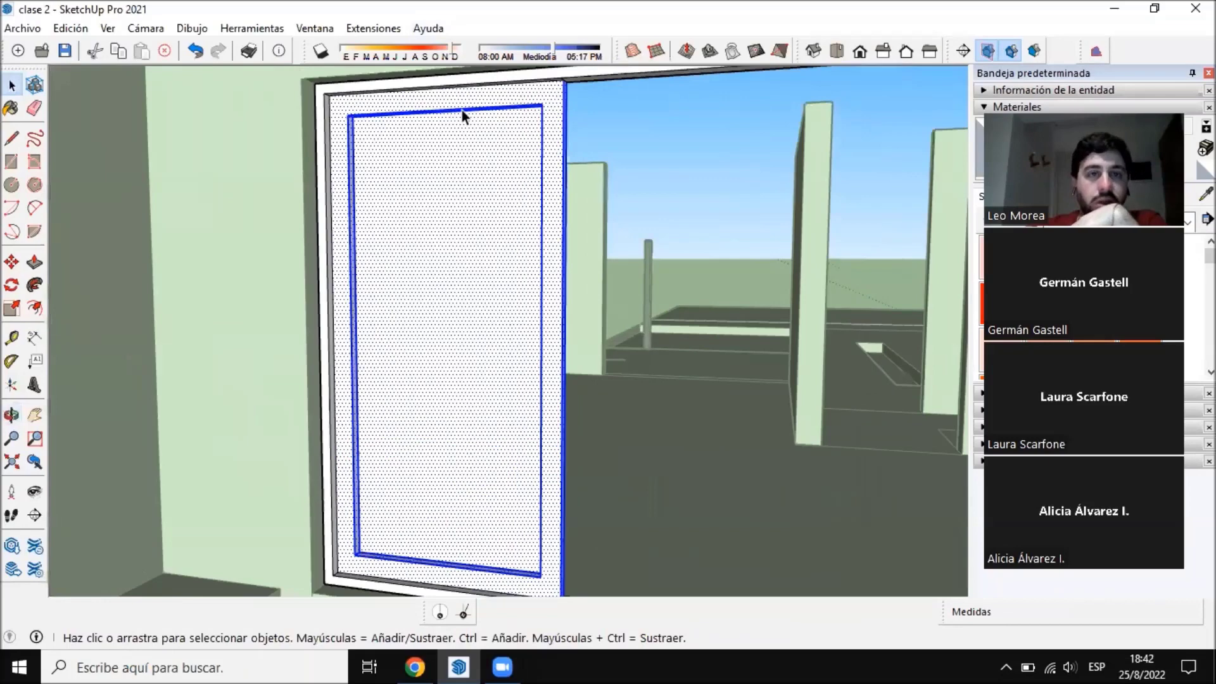
Make a group from the selected door leaf geometry
{"action": "right_click", "coordinate": [461, 110]}
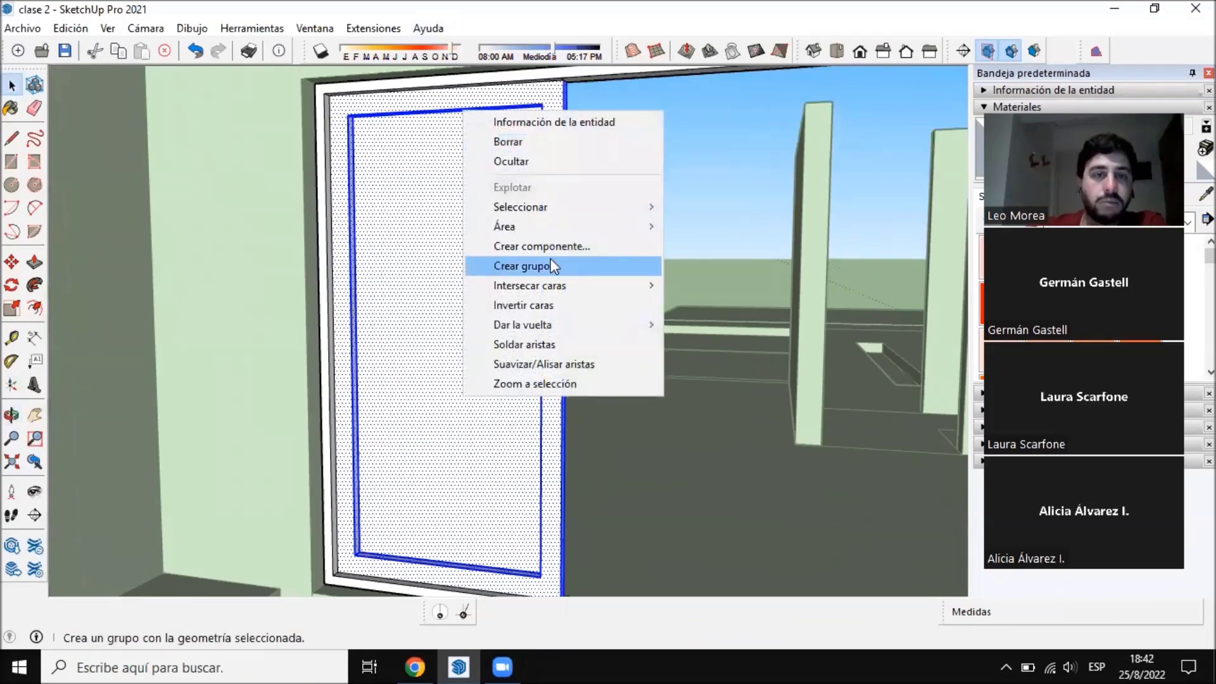
{"action": "left_click", "coordinate": [550, 264]}
{"action": "scroll", "coordinate": [519, 184], "scroll_direction": "down", "scroll_amount": 3}
{"action": "scroll", "coordinate": [551, 163], "scroll_direction": "up", "scroll_amount": 5}
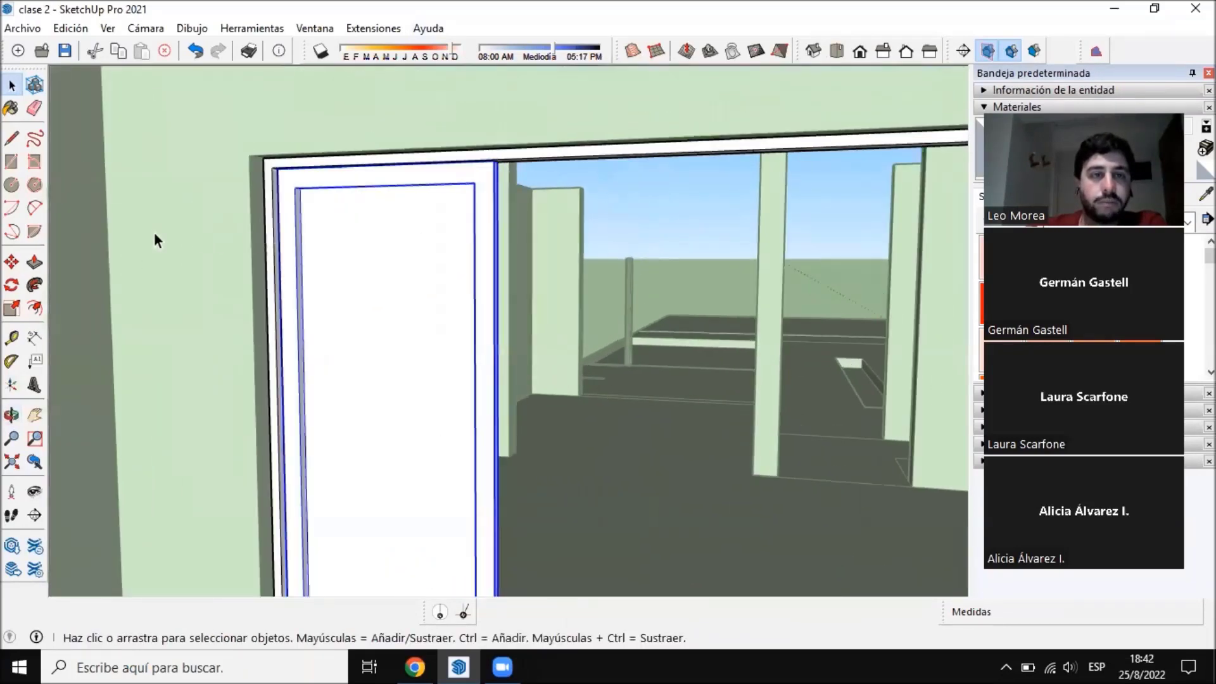
Open the new door leaf group inside the framed opening for editing
{"action": "scroll", "coordinate": [356, 218], "scroll_direction": "down", "scroll_amount": 3}
{"action": "left_click", "coordinate": [432, 211]}
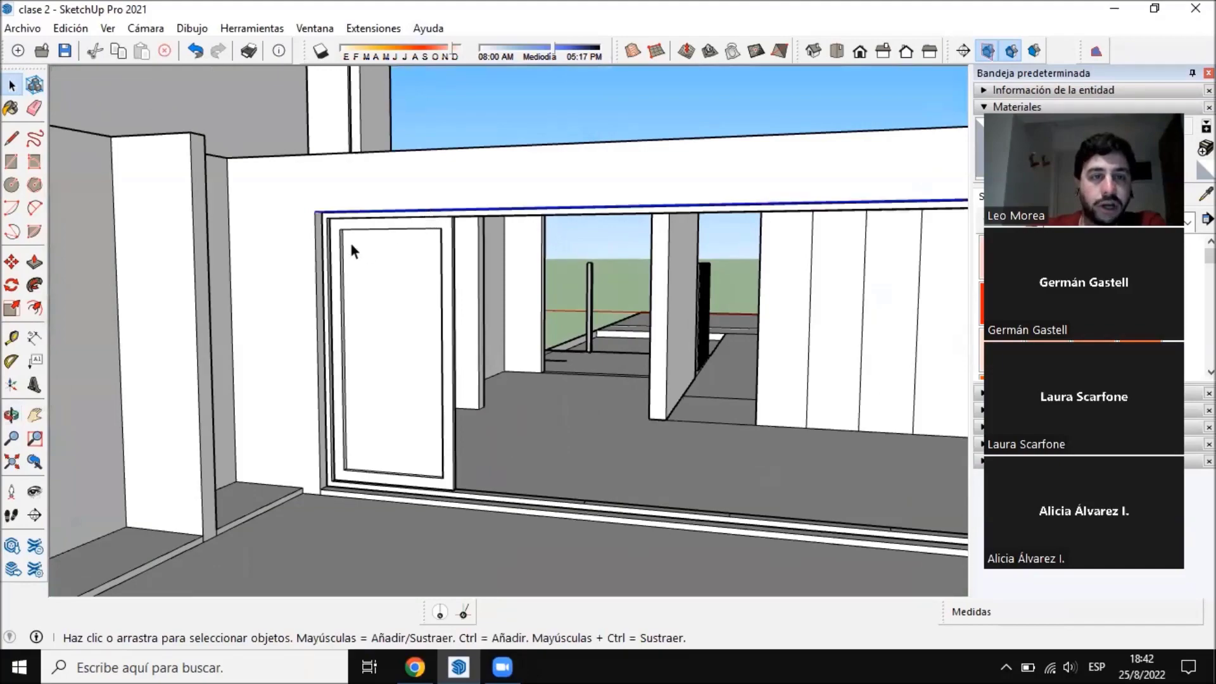
{"action": "scroll", "coordinate": [350, 242], "scroll_direction": "down", "scroll_amount": 3}
{"action": "scroll", "coordinate": [373, 403], "scroll_direction": "up", "scroll_amount": 2}
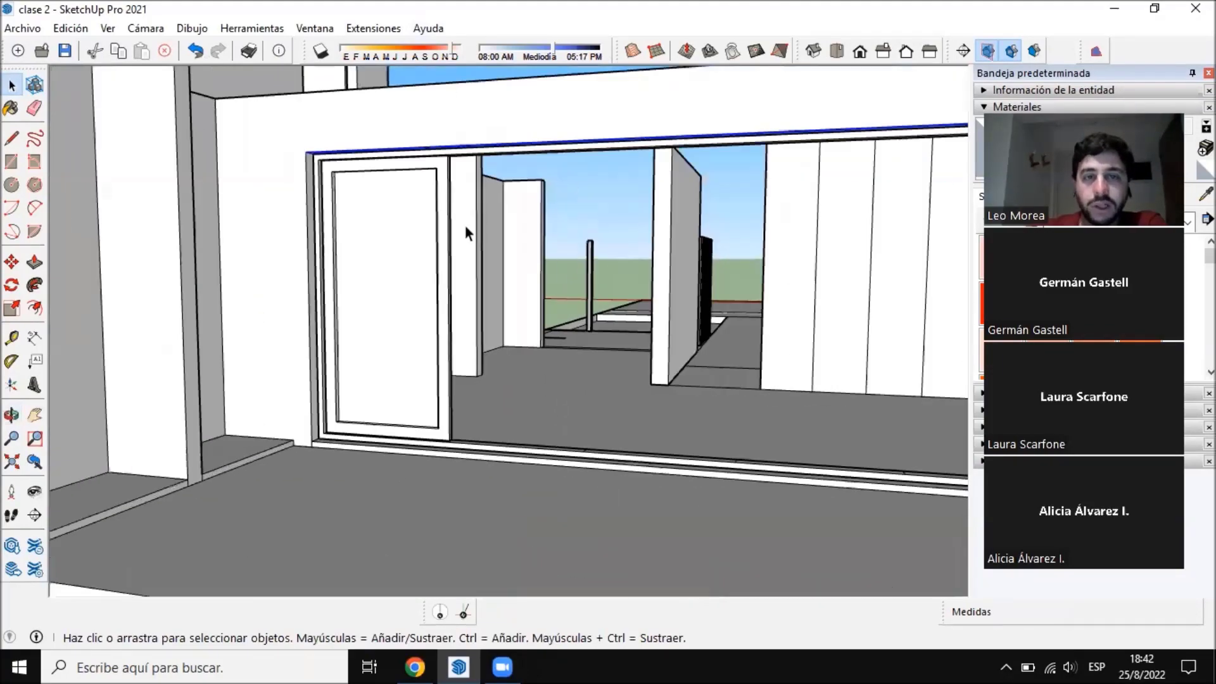
{"action": "scroll", "coordinate": [467, 234], "scroll_direction": "down", "scroll_amount": 3}
{"action": "scroll", "coordinate": [306, 199], "scroll_direction": "up", "scroll_amount": 3}
{"action": "scroll", "coordinate": [603, 208], "scroll_direction": "down", "scroll_amount": 3}
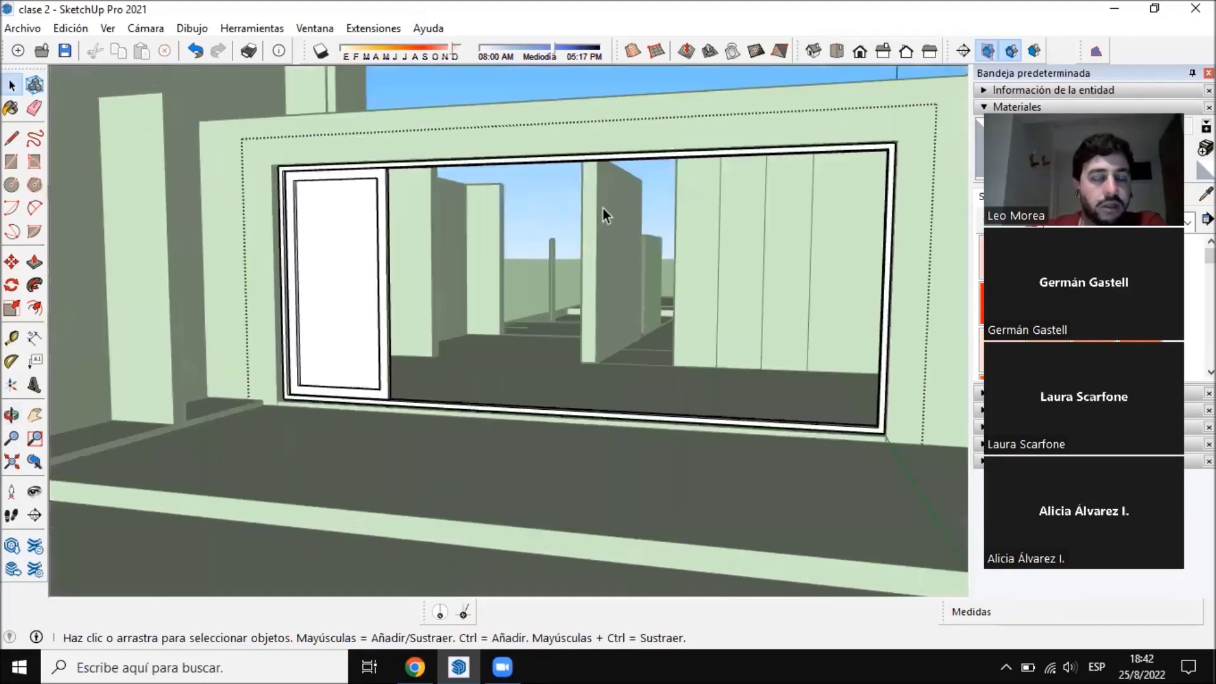
{"action": "scroll", "coordinate": [454, 176], "scroll_direction": "up", "scroll_amount": 3}
{"action": "left_click", "coordinate": [419, 184]}
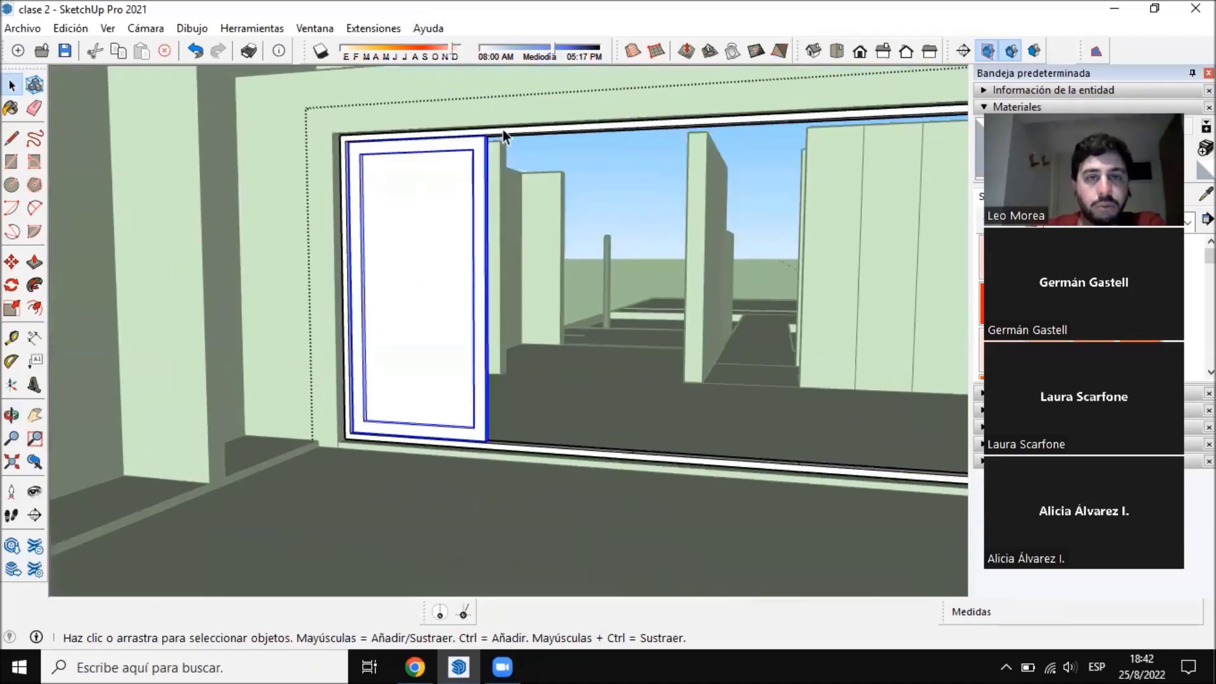
{"action": "double_click", "coordinate": [419, 182]}
Examine the door leaf's border and recessed inner panel within the opening while its group is open
{"action": "scroll", "coordinate": [392, 181], "scroll_direction": "up", "scroll_amount": 3}
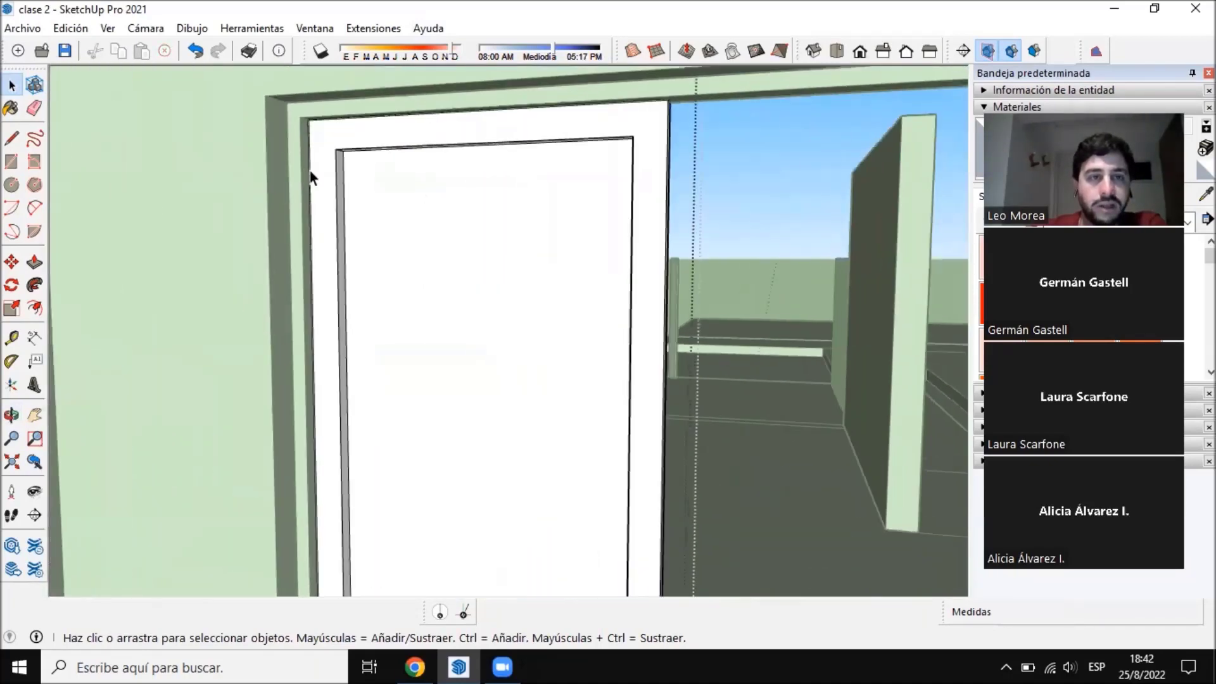
{"action": "scroll", "coordinate": [456, 190], "scroll_direction": "down", "scroll_amount": 5}
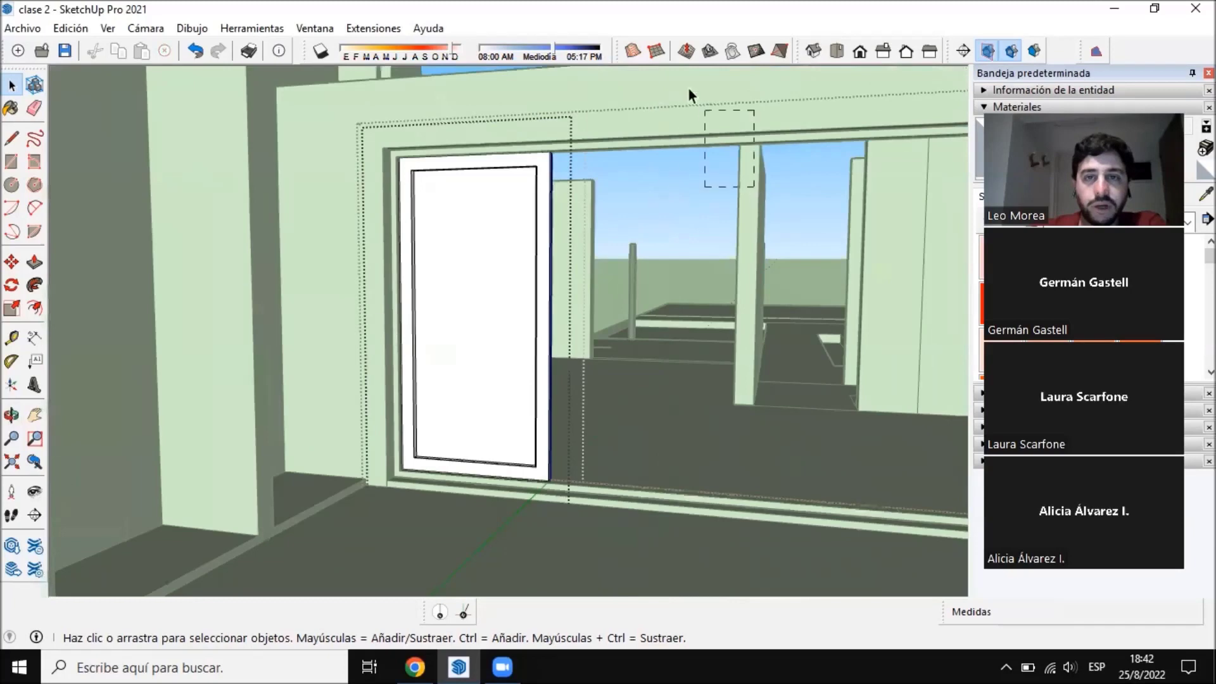
{"action": "scroll", "coordinate": [481, 310], "scroll_direction": "down", "scroll_amount": 3}
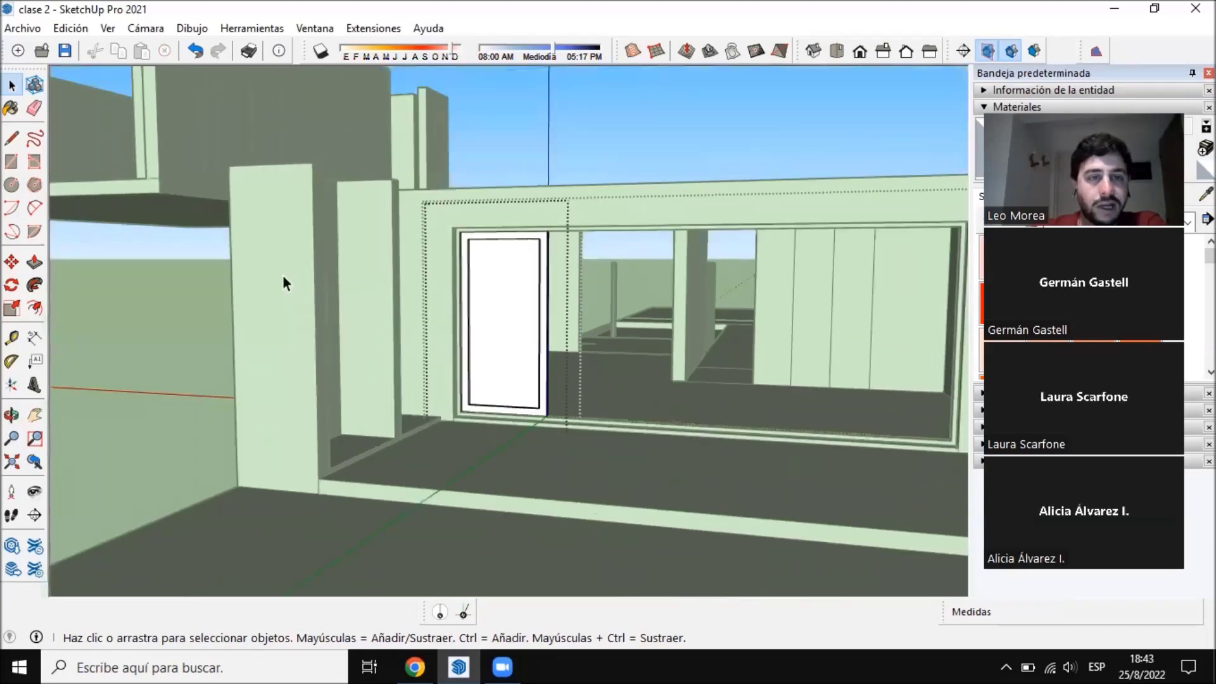
{"action": "scroll", "coordinate": [569, 231], "scroll_direction": "up", "scroll_amount": 6}
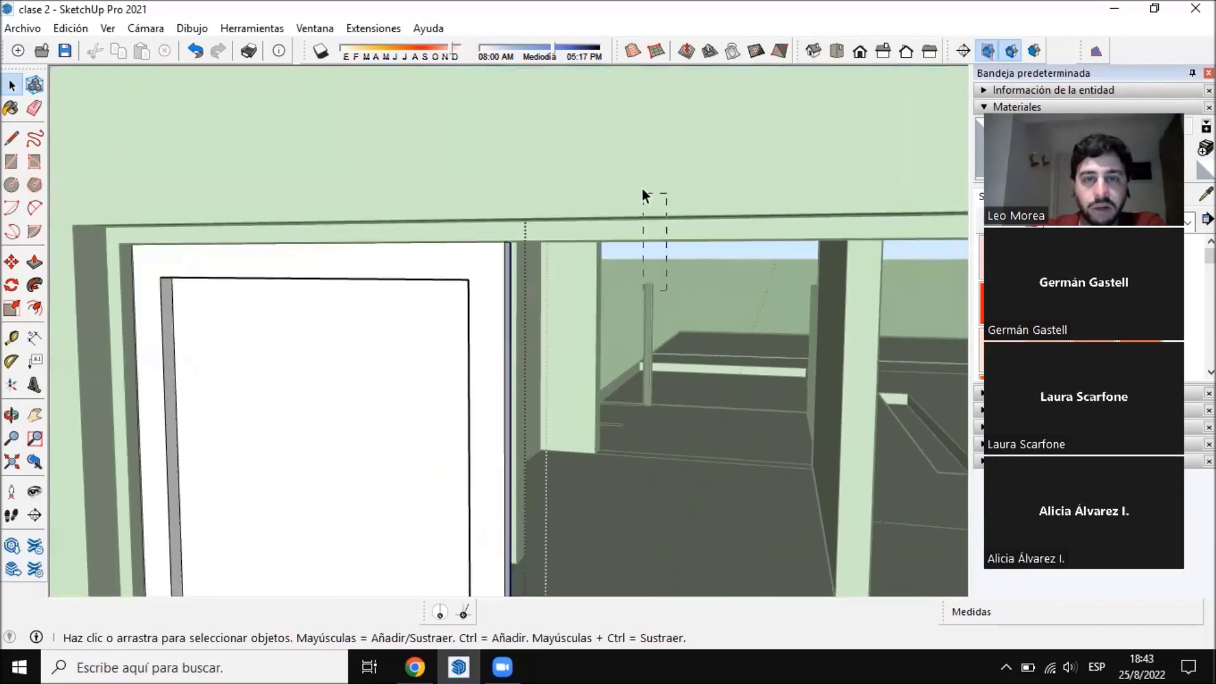
{"action": "scroll", "coordinate": [568, 131], "scroll_direction": "down", "scroll_amount": 3}
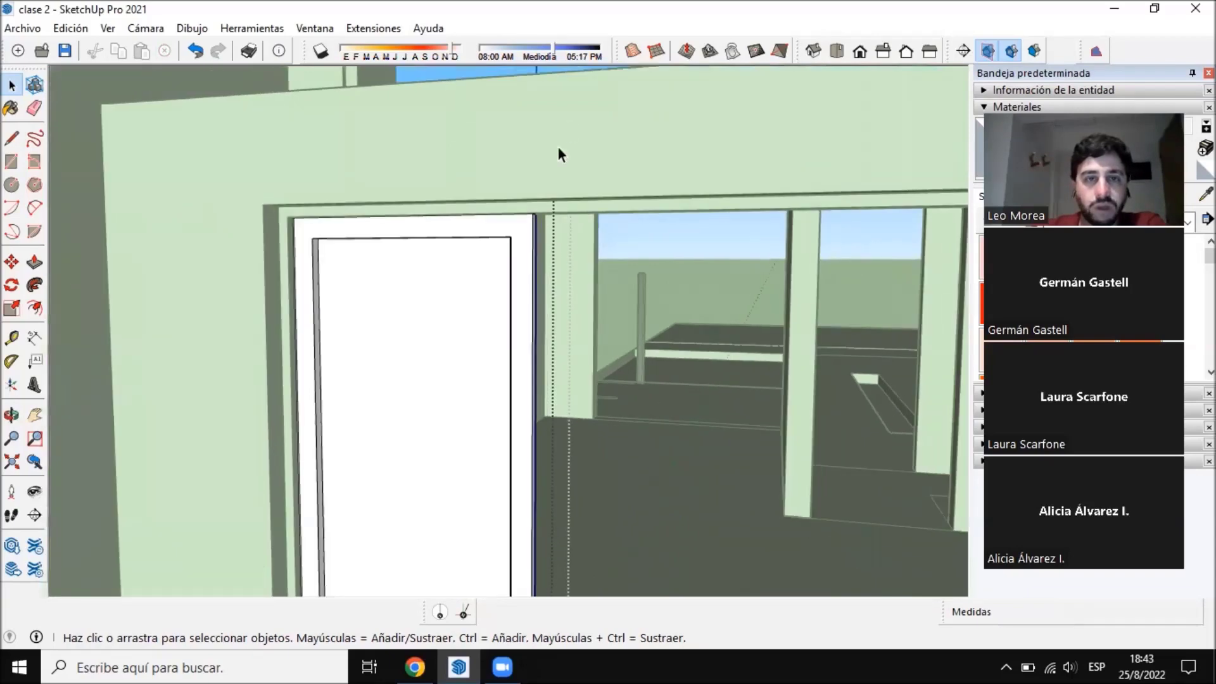
{"action": "scroll", "coordinate": [510, 245], "scroll_direction": "up", "scroll_amount": 5}
{"action": "middle_click_drag", "start_coordinate": [531, 434], "coordinate": [499, 366]}
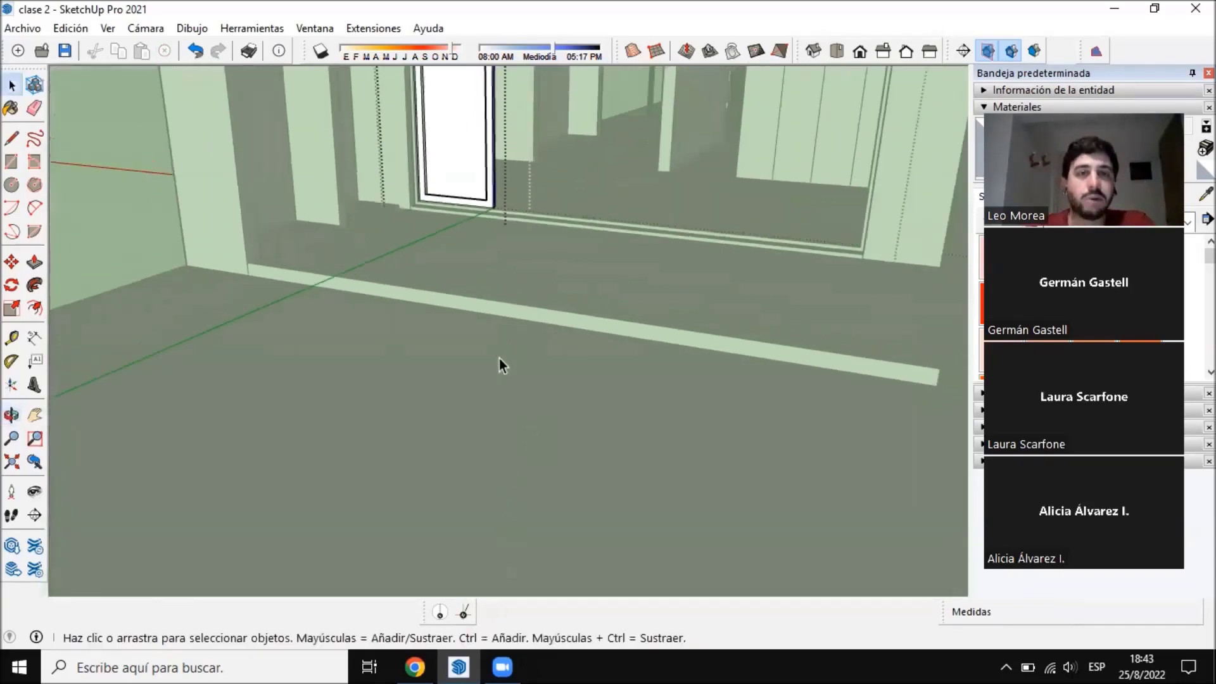
{"action": "middle_click_drag", "start_coordinate": [478, 257], "coordinate": [492, 444], "text": "shift"}
{"action": "scroll", "coordinate": [500, 220], "scroll_direction": "up", "scroll_amount": 5}
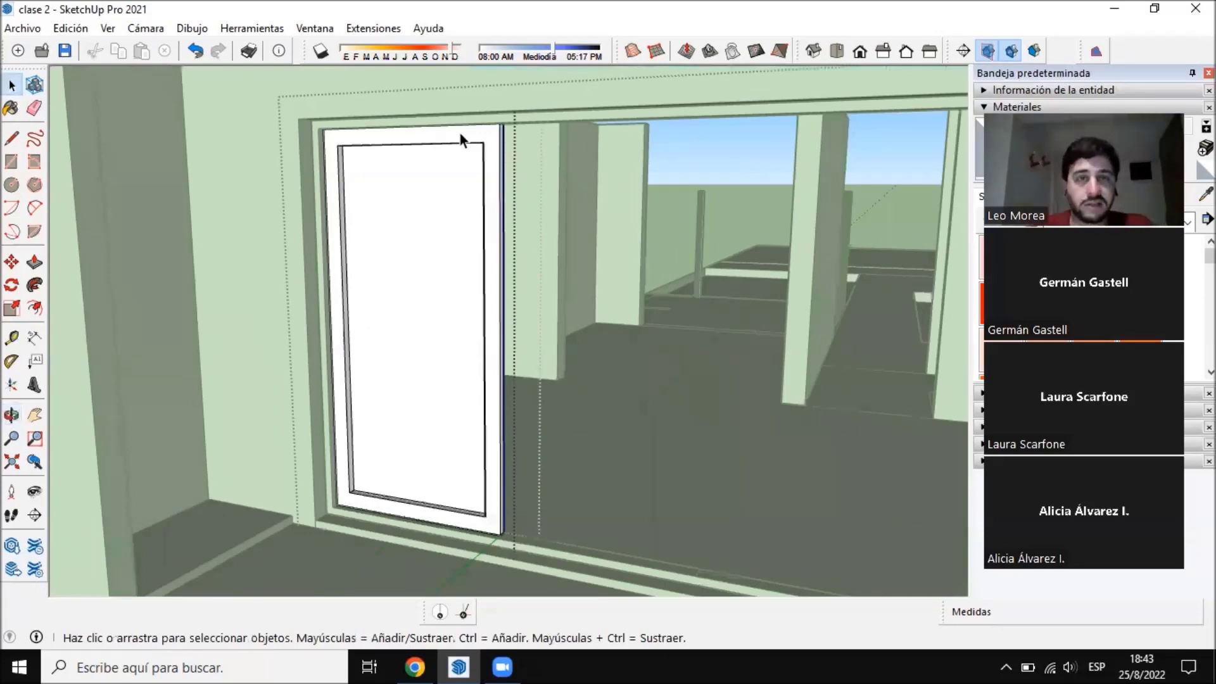
{"action": "scroll", "coordinate": [460, 133], "scroll_direction": "up", "scroll_amount": 3}
{"action": "scroll", "coordinate": [458, 222], "scroll_direction": "down", "scroll_amount": 3}
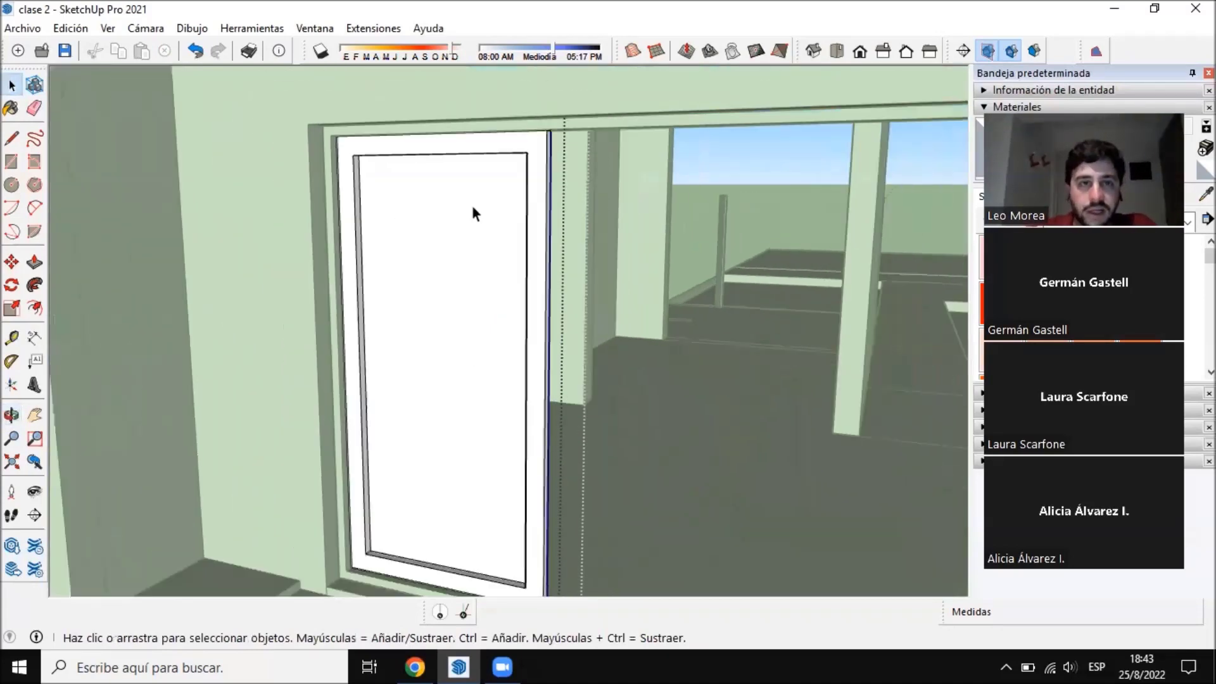
{"action": "scroll", "coordinate": [428, 217], "scroll_direction": "down", "scroll_amount": 2}
{"action": "scroll", "coordinate": [346, 155], "scroll_direction": "up", "scroll_amount": 6}
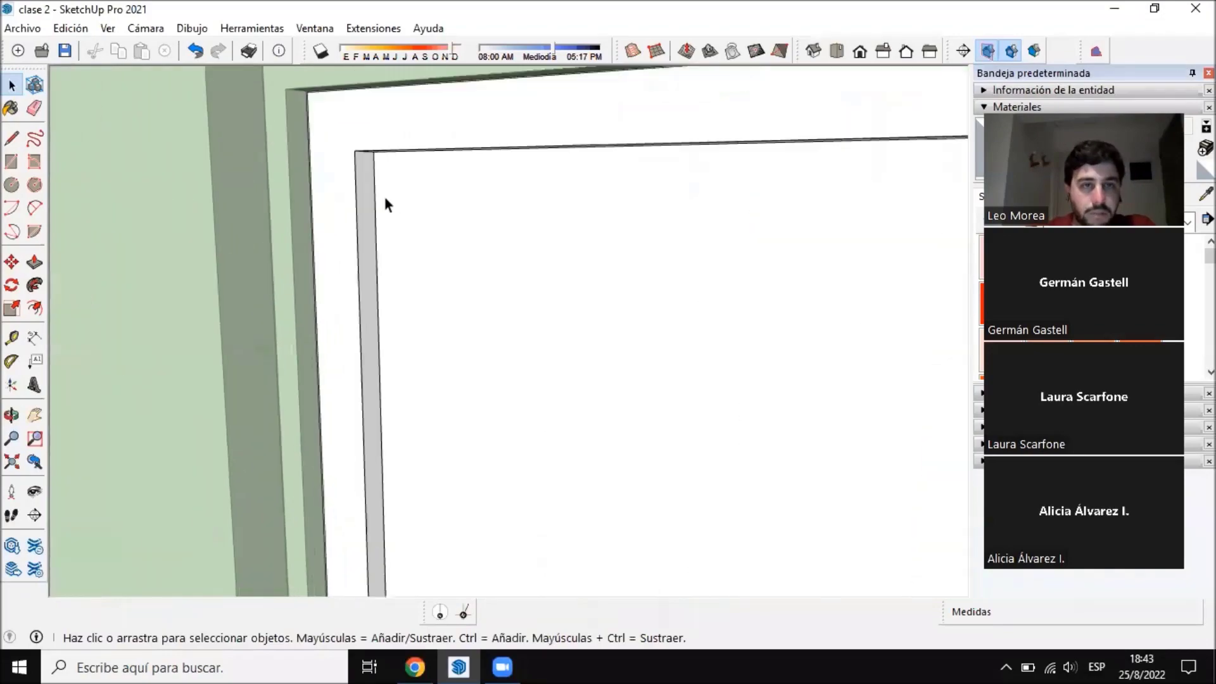
Push/Pull the recessed inner panel face of the door leaf by about 0,01 m
{"action": "left_click", "coordinate": [34, 262]}
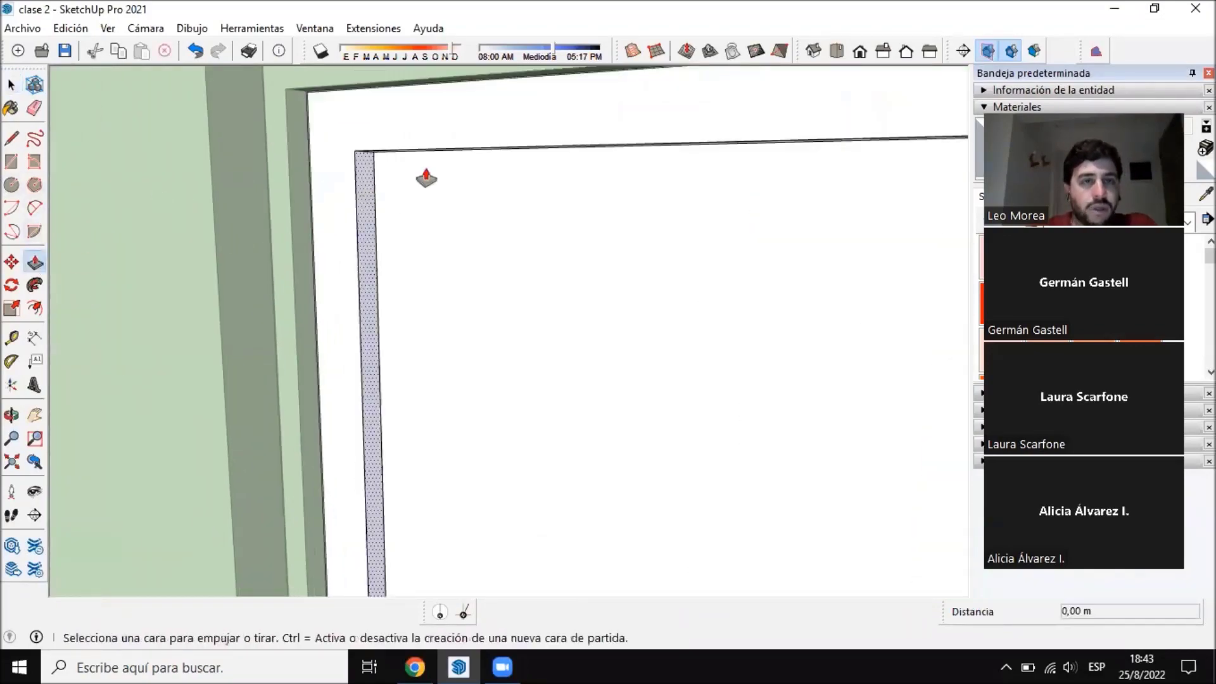
{"action": "mouse_move", "coordinate": [434, 209]}
{"action": "middle_mouse_down"}
{"action": "mouse_move", "coordinate": [136, 198]}
{"action": "mouse_move", "coordinate": [418, 196]}
{"action": "mouse_move", "coordinate": [443, 228]}
{"action": "middle_mouse_up"}
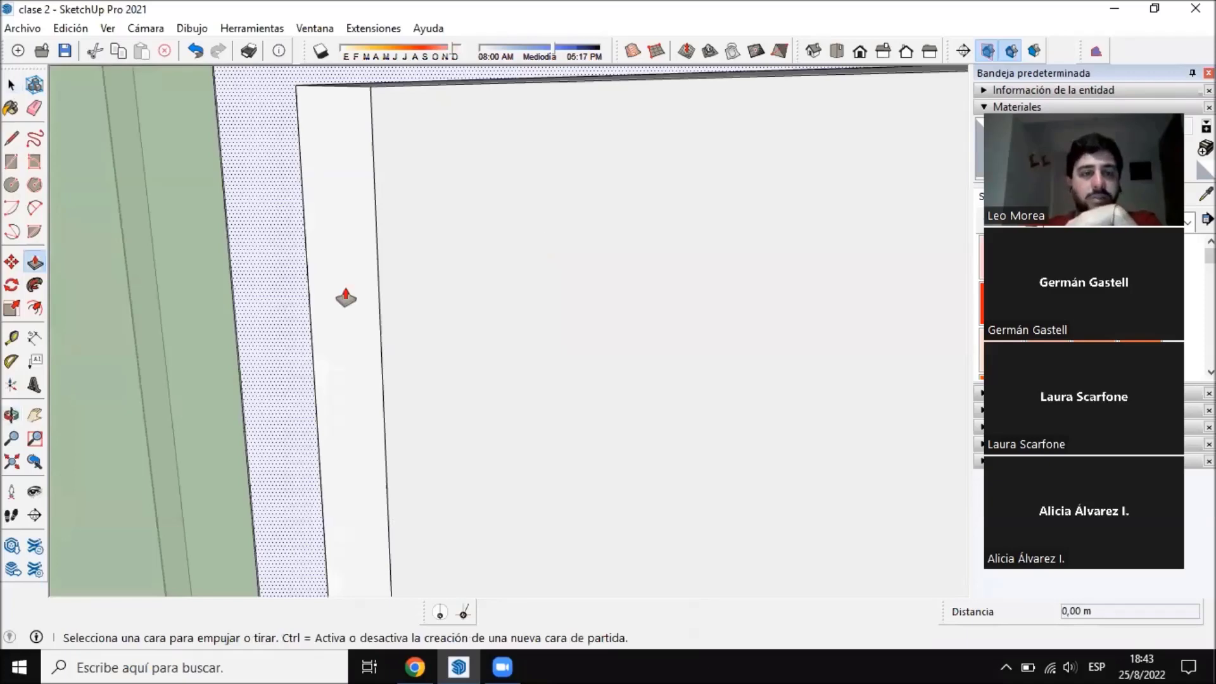
{"action": "scroll", "coordinate": [402, 168], "scroll_direction": "down", "scroll_amount": 8}
{"action": "middle_click_drag", "start_coordinate": [445, 317], "coordinate": [506, 328]}
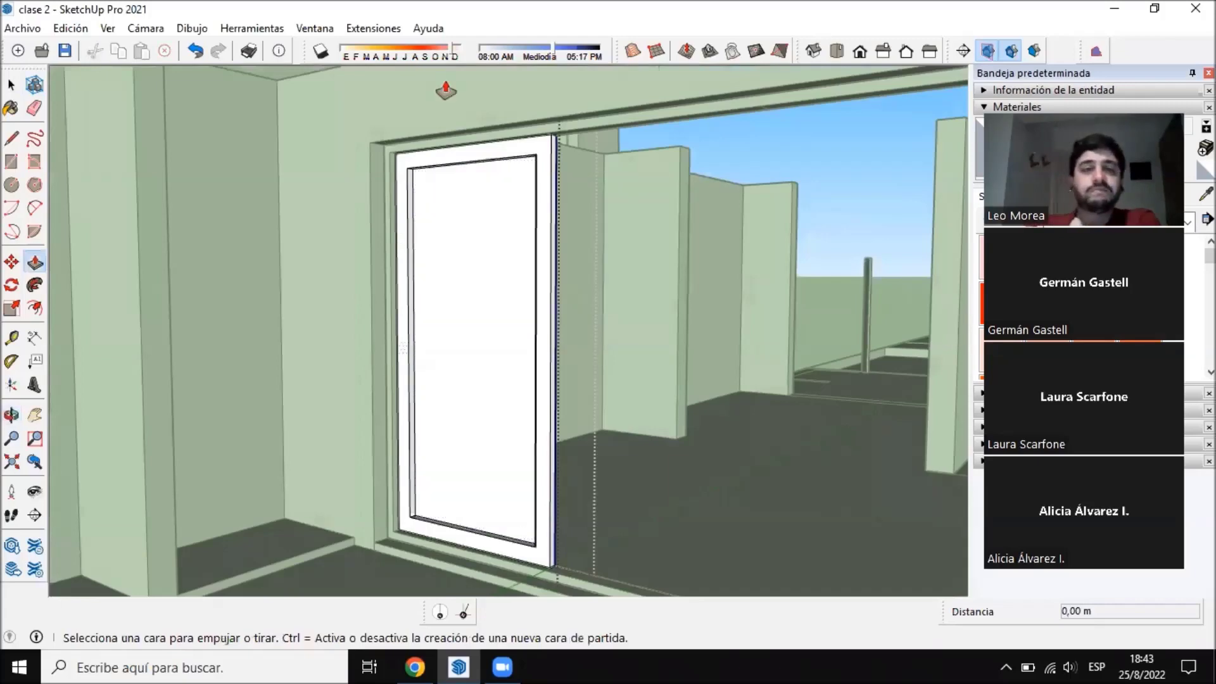
{"action": "scroll", "coordinate": [402, 326], "scroll_direction": "up", "scroll_amount": 6}
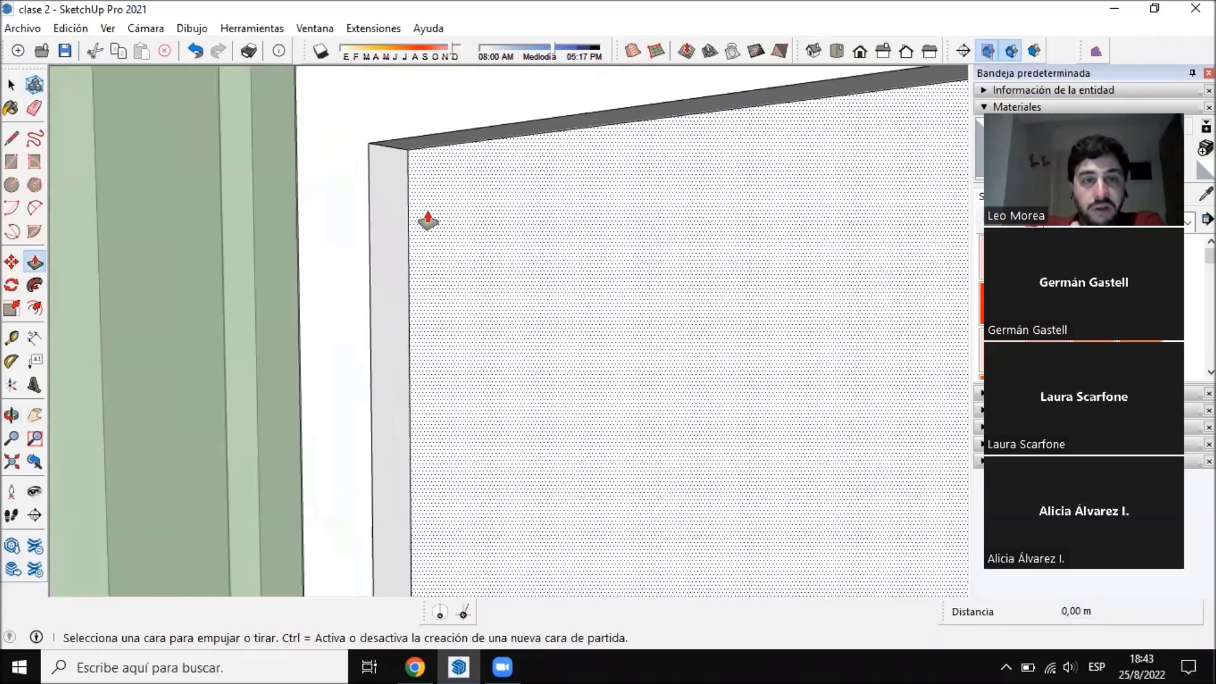
{"action": "scroll", "coordinate": [549, 239], "scroll_direction": "down", "scroll_amount": 1}
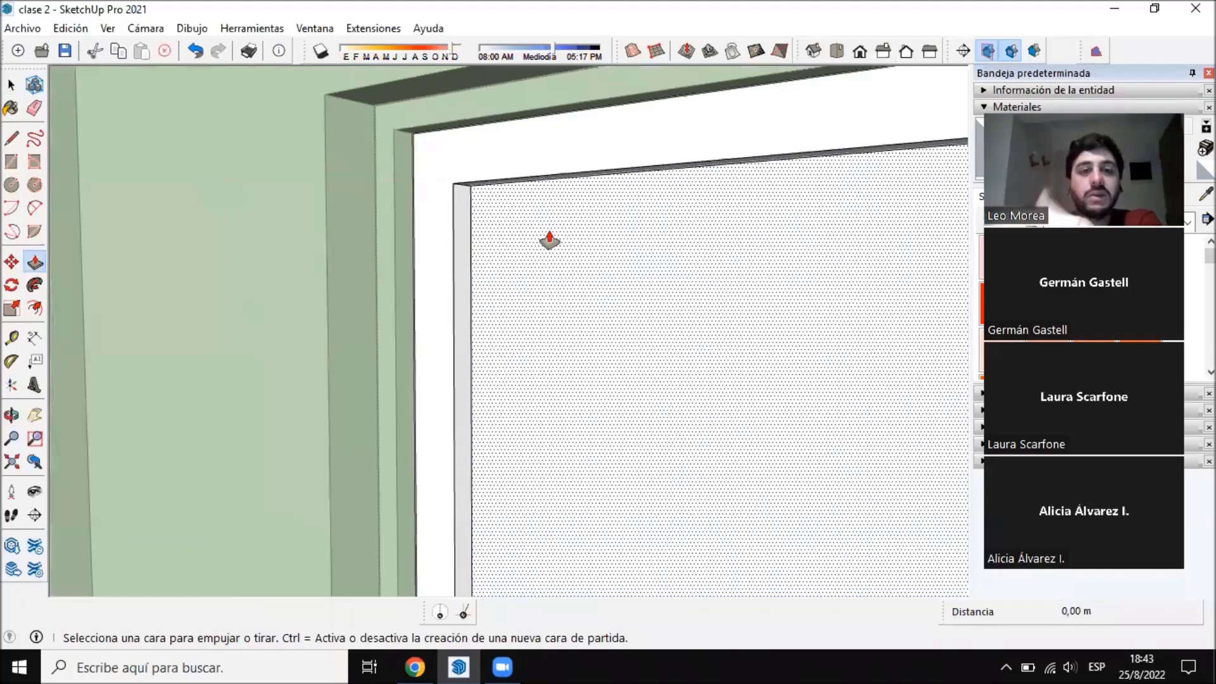
{"action": "scroll", "coordinate": [549, 240], "scroll_direction": "down", "scroll_amount": 1}
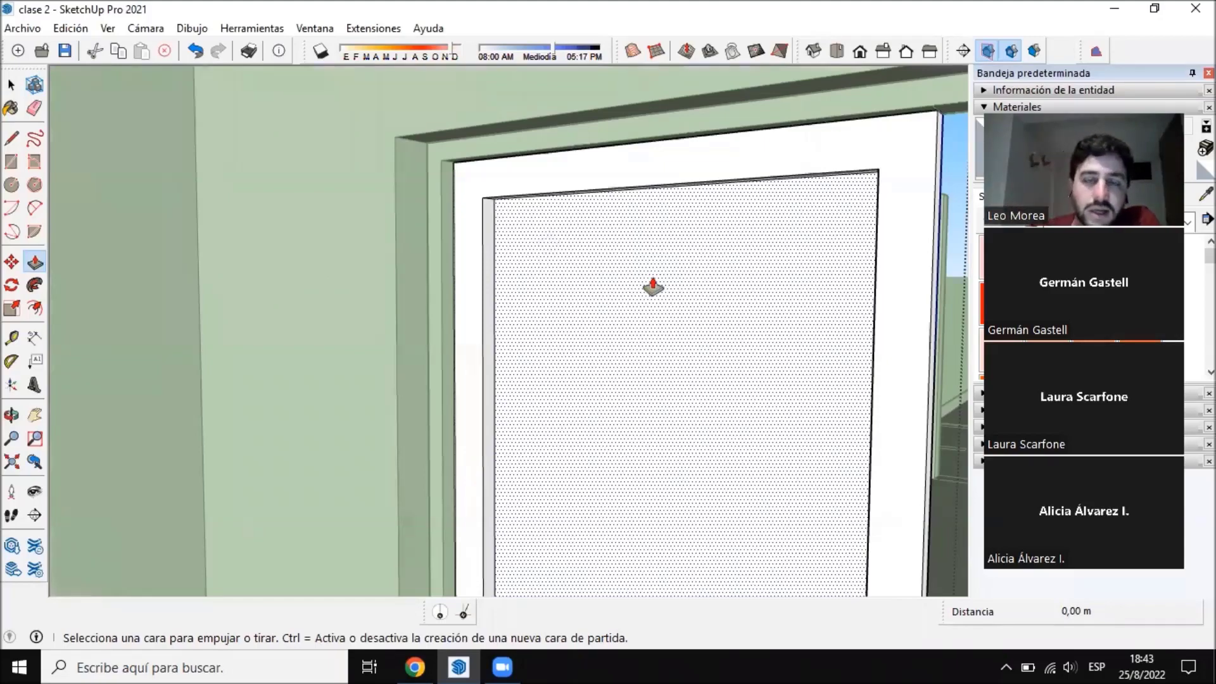
{"action": "middle_click_drag", "start_coordinate": [588, 263], "coordinate": [603, 290]}
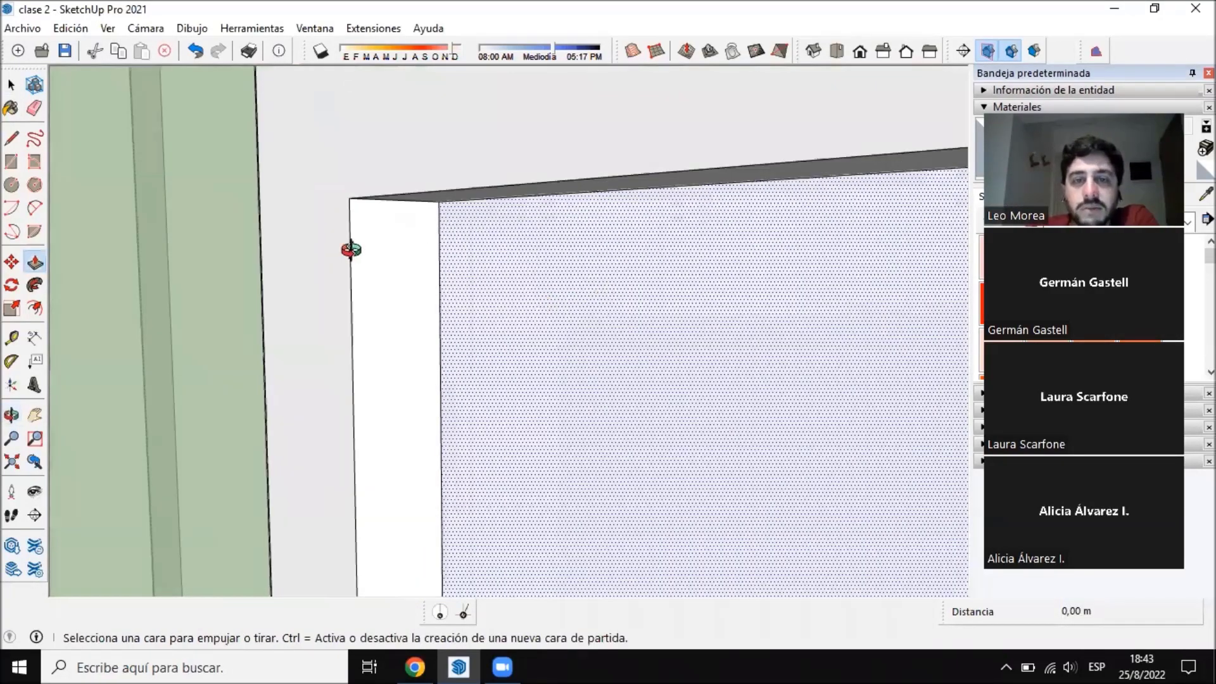
{"action": "middle_click_drag", "start_coordinate": [347, 247], "coordinate": [638, 320]}
{"action": "left_click", "coordinate": [631, 252]}
{"action": "left_click", "coordinate": [631, 252]}
{"action": "left_click", "coordinate": [635, 301]}
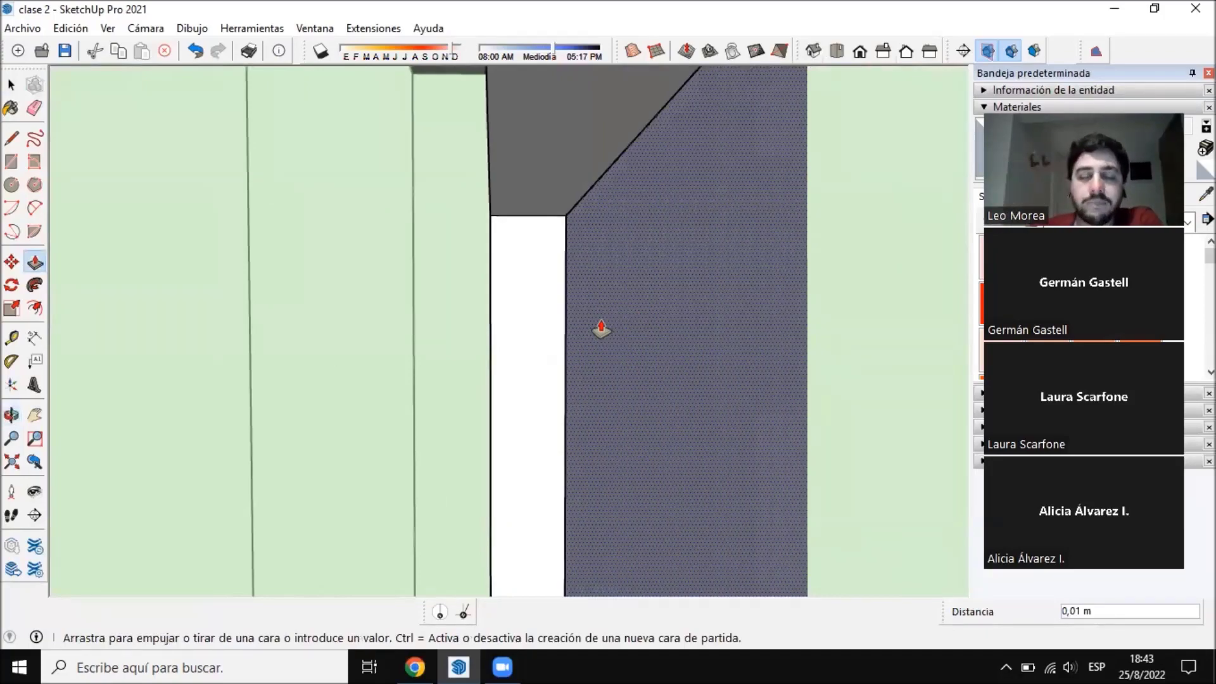
{"action": "left_click", "coordinate": [601, 328]}
{"action": "middle_click_drag", "start_coordinate": [600, 331], "coordinate": [529, 277]}
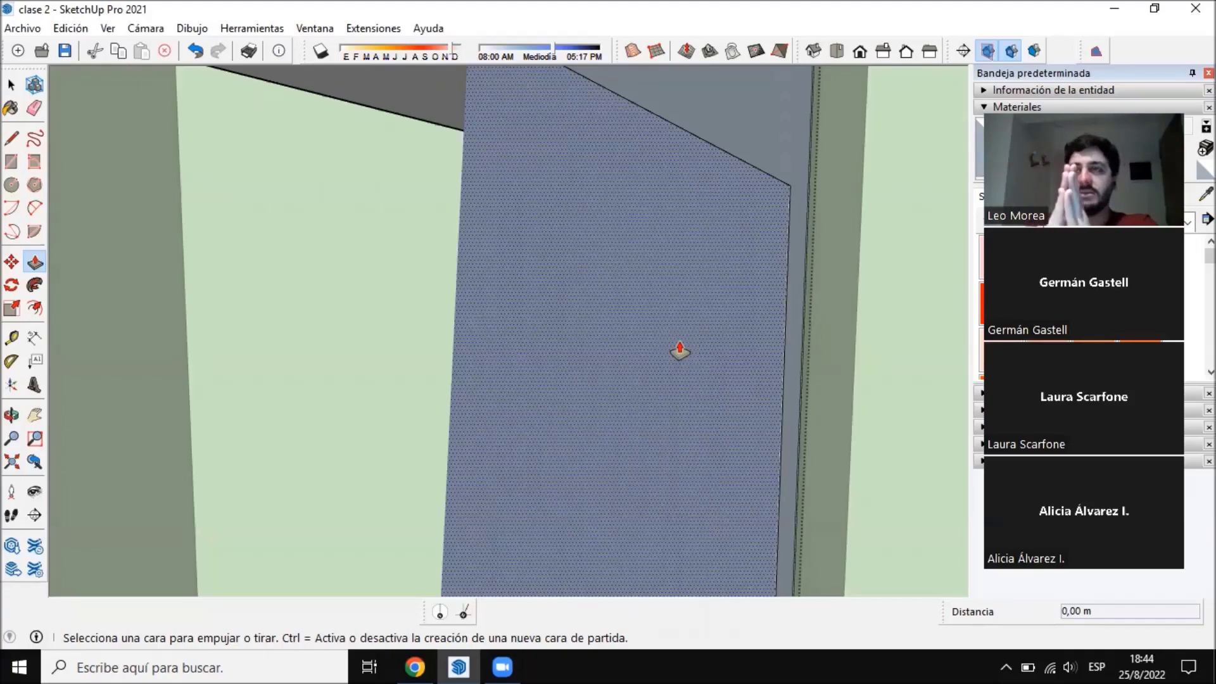
{"action": "middle_click_drag", "start_coordinate": [656, 247], "coordinate": [938, 294]}
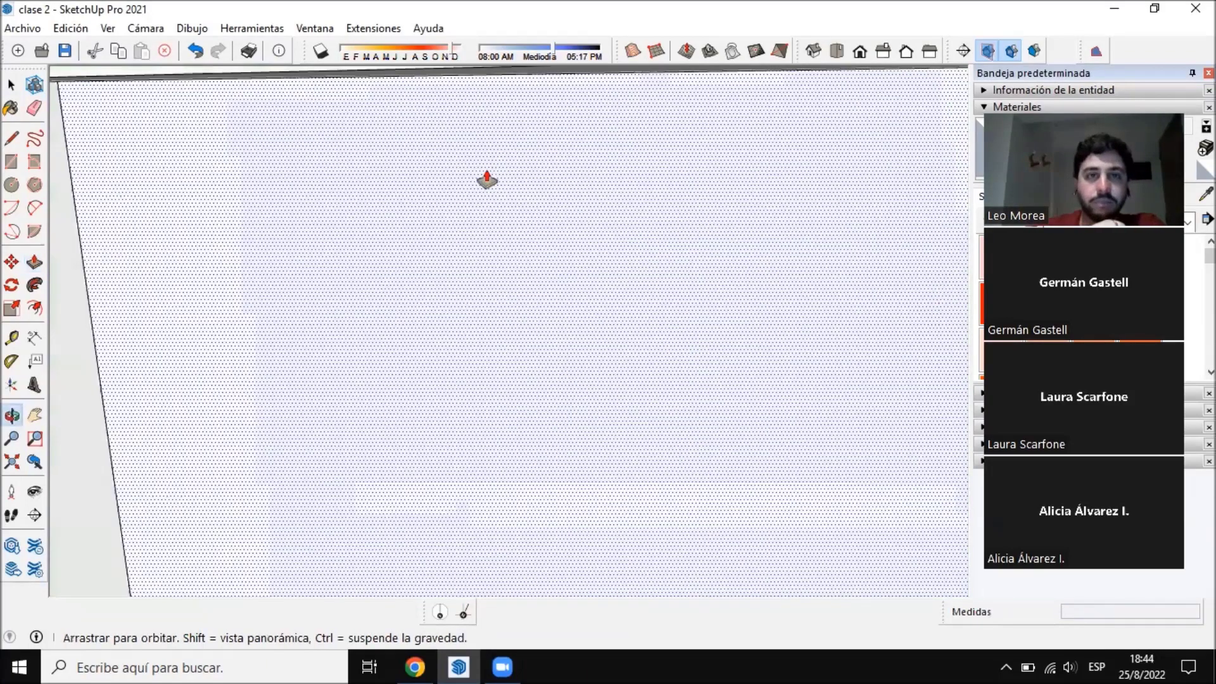
Examine the door leaf's recessed inner panel and surrounding frame from both sides of the opening
{"action": "middle_click_drag", "start_coordinate": [534, 162], "coordinate": [488, 241]}
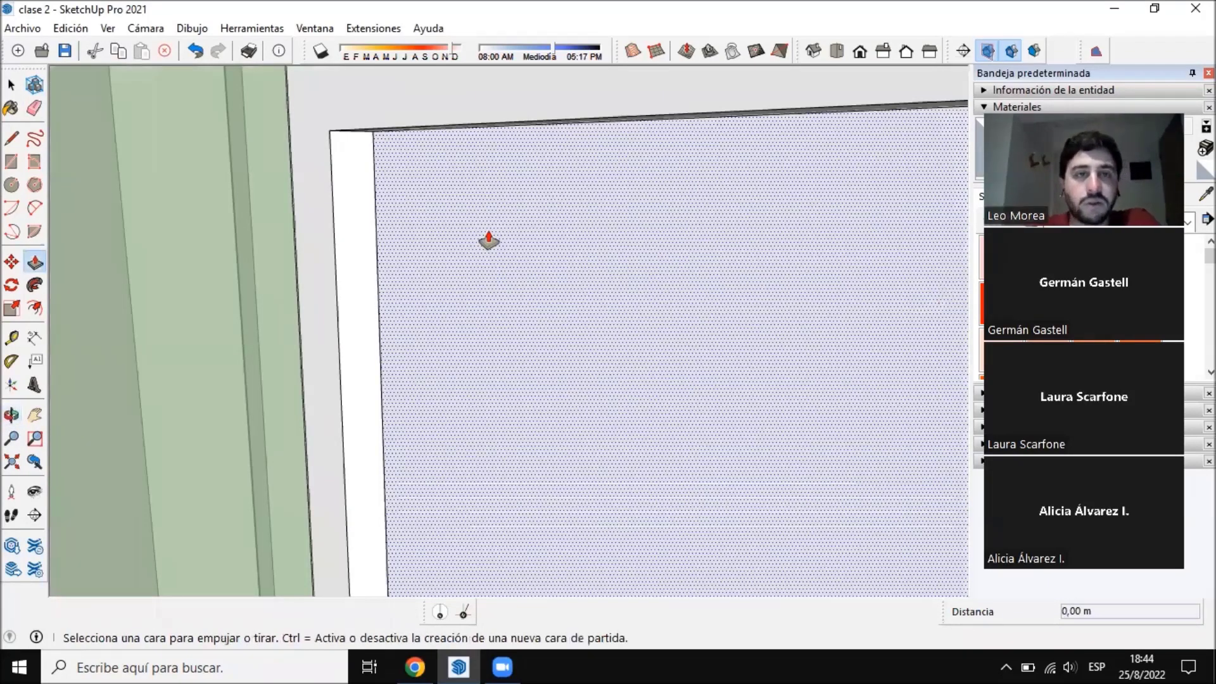
{"action": "scroll", "coordinate": [380, 190], "scroll_direction": "down", "scroll_amount": 4}
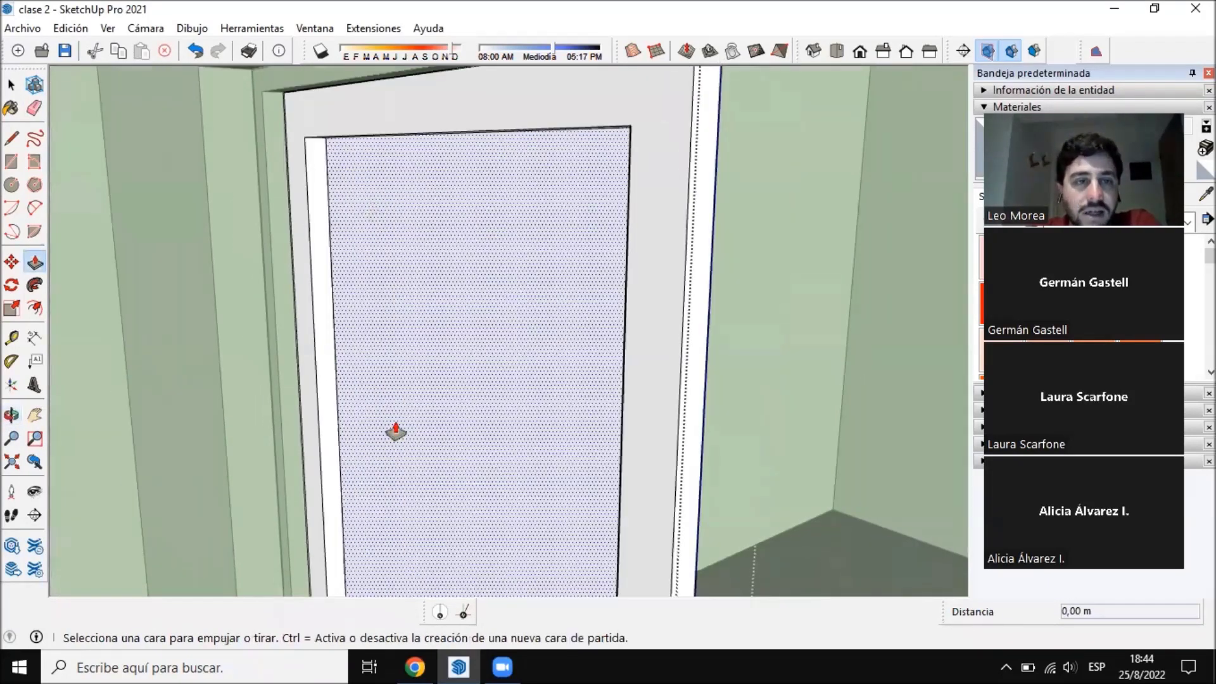
{"action": "scroll", "coordinate": [354, 193], "scroll_direction": "up", "scroll_amount": 3}
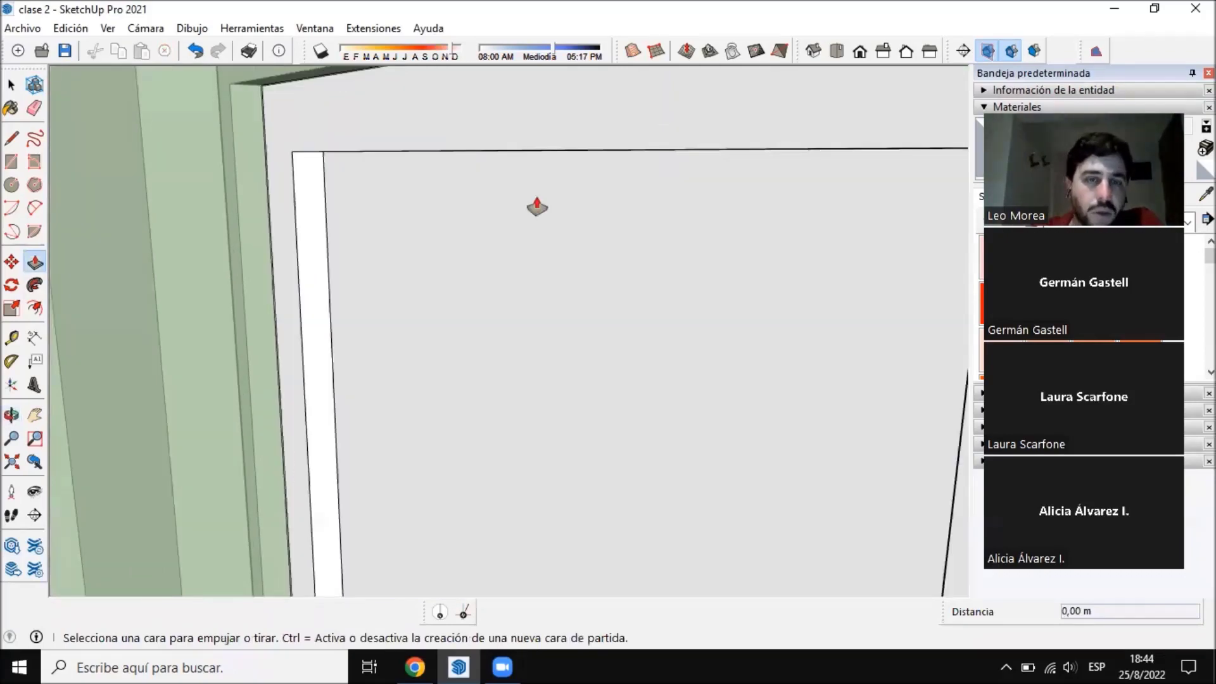
{"action": "scroll", "coordinate": [531, 241], "scroll_direction": "down", "scroll_amount": 2}
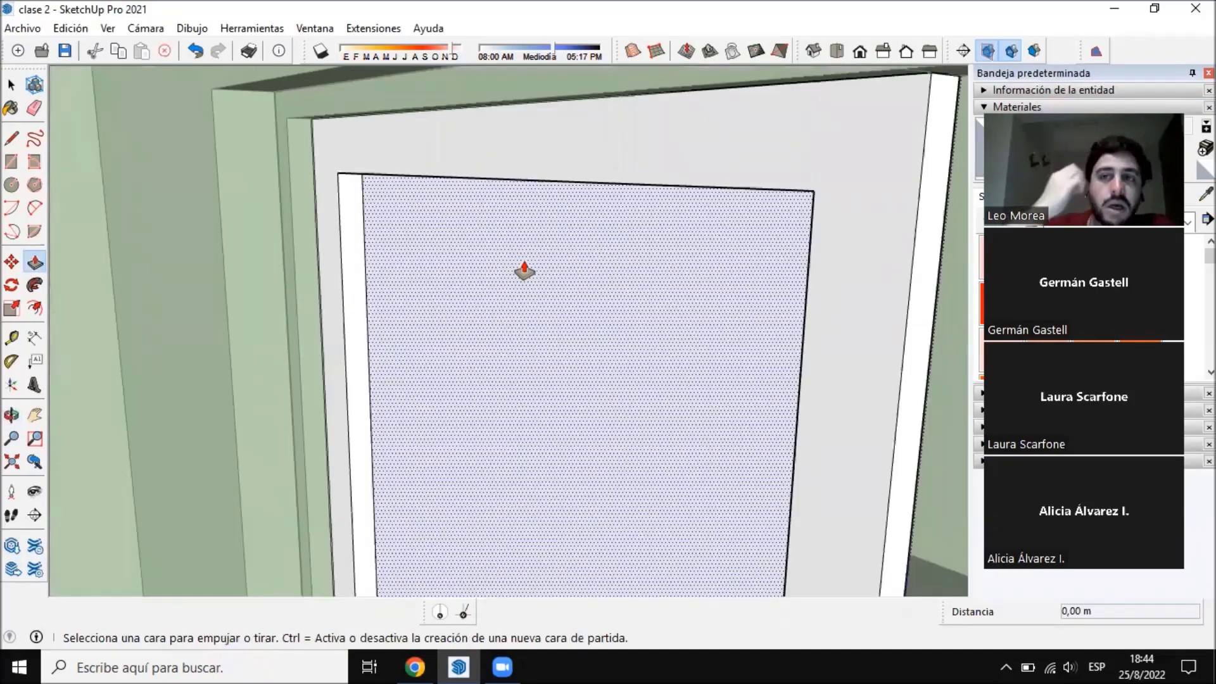
{"action": "scroll", "coordinate": [350, 282], "scroll_direction": "up", "scroll_amount": 4}
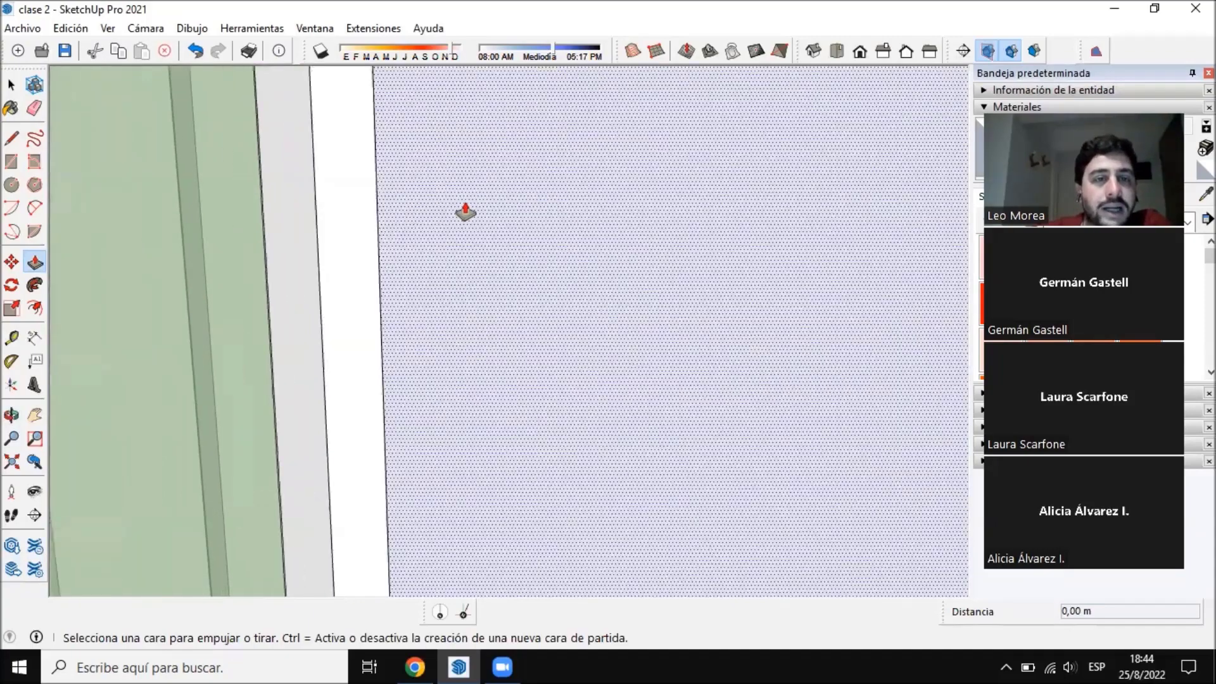
{"action": "key", "text": "o"}
{"action": "left_click_drag", "start_coordinate": [231, 196], "coordinate": [273, 186]}
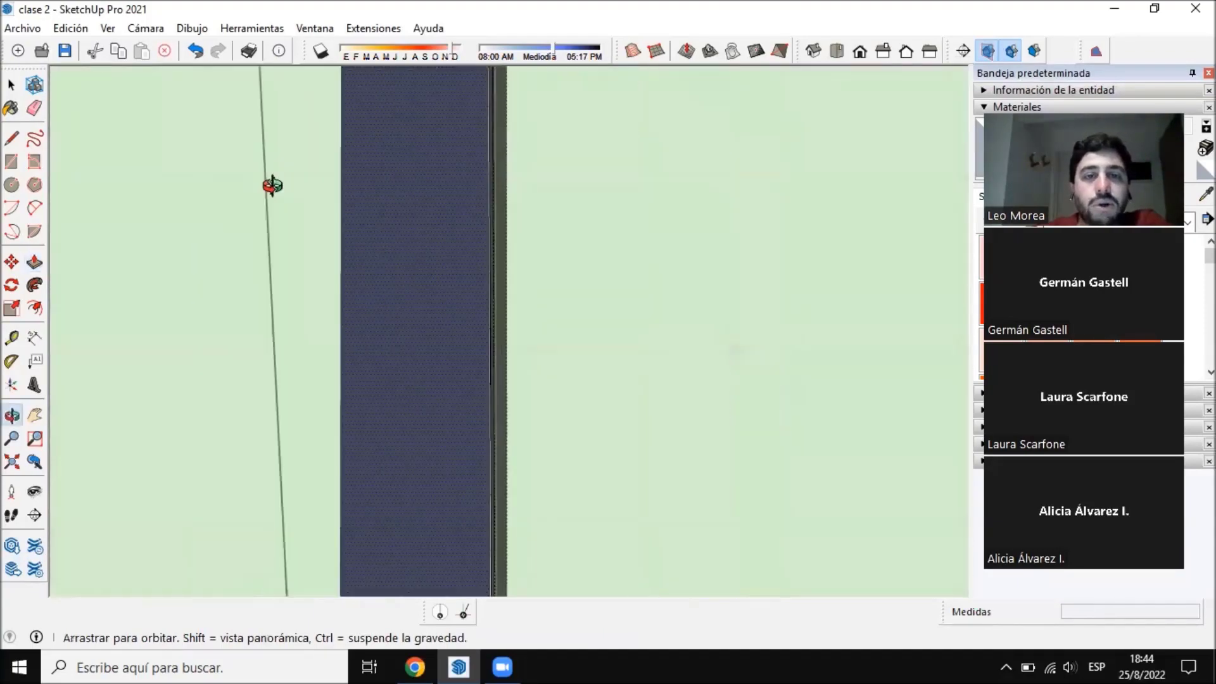
{"action": "middle_click_drag", "start_coordinate": [273, 186], "coordinate": [391, 114]}
{"action": "scroll", "coordinate": [388, 126], "scroll_direction": "down", "scroll_amount": 5}
{"action": "scroll", "coordinate": [346, 464], "scroll_direction": "up", "scroll_amount": 2}
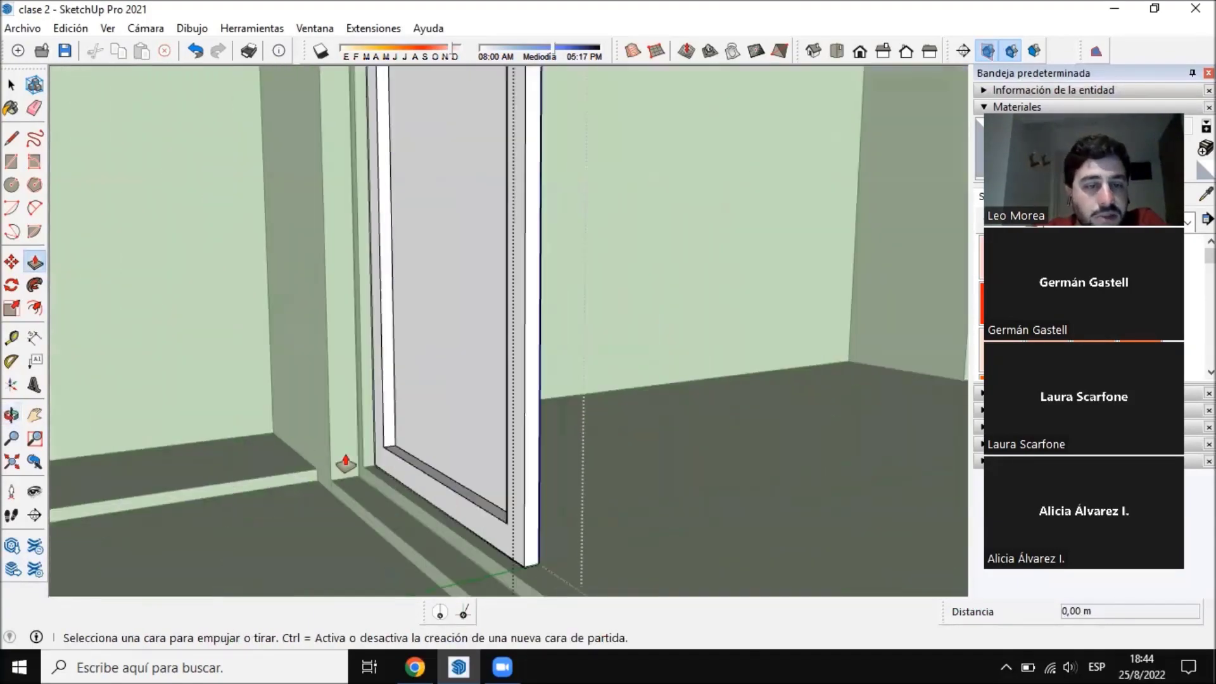
Push/Pull the door leaf's inner panel face by 0,01 m
{"action": "scroll", "coordinate": [364, 387], "scroll_direction": "up", "scroll_amount": 4}
{"action": "left_click", "coordinate": [547, 358]}
{"action": "left_click", "coordinate": [560, 359]}
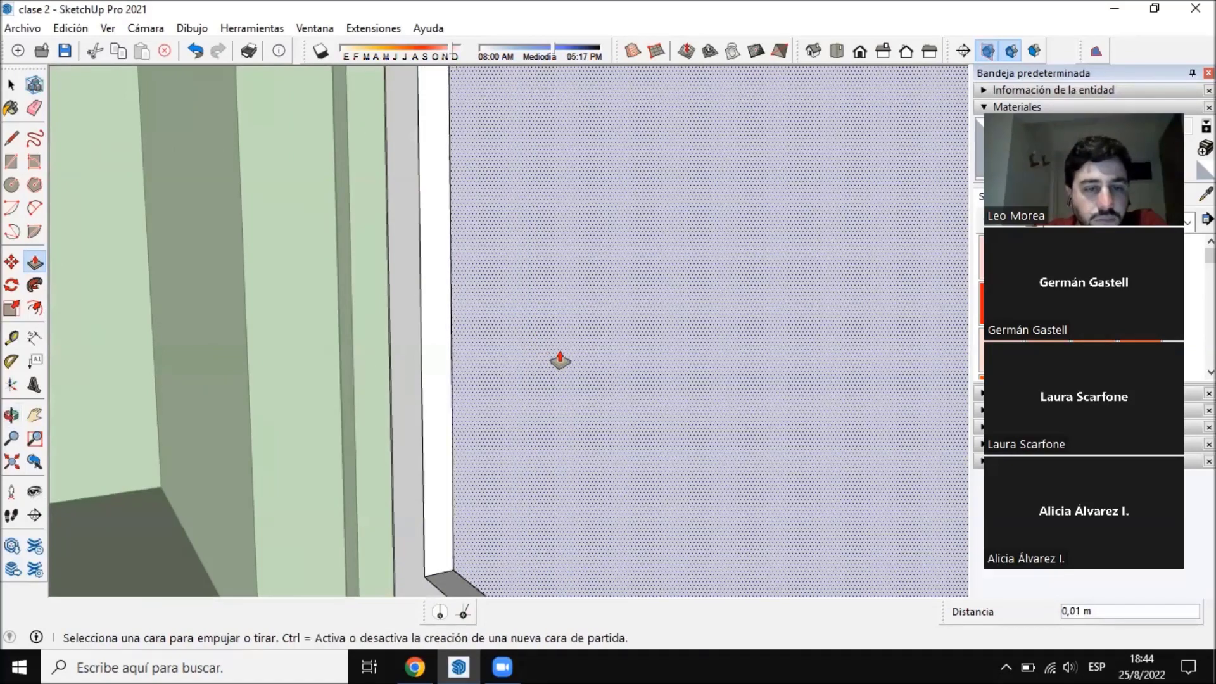
Examine the inner panel's recess at the lower corner of the door leaf frame from the other side
{"action": "middle_click_drag", "start_coordinate": [560, 360], "coordinate": [250, 401]}
{"action": "scroll", "coordinate": [599, 538], "scroll_direction": "up", "scroll_amount": 4}
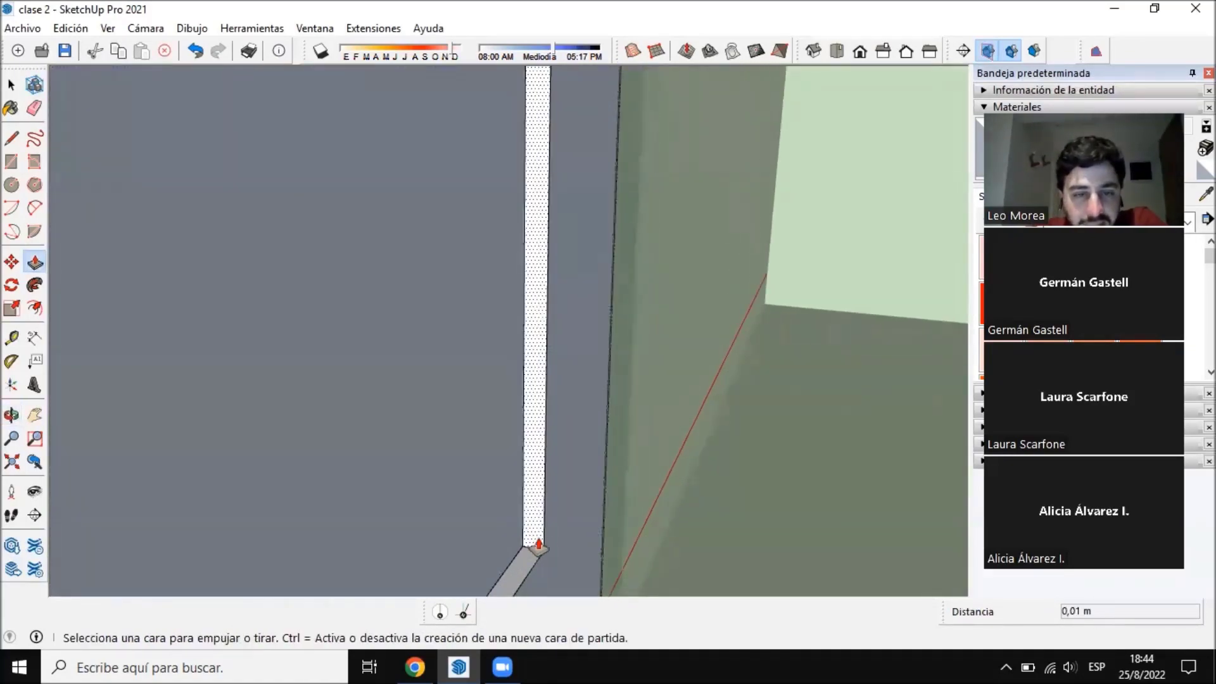
{"action": "middle_click_drag", "start_coordinate": [538, 544], "coordinate": [507, 490]}
{"action": "scroll", "coordinate": [507, 469], "scroll_direction": "down", "scroll_amount": 3}
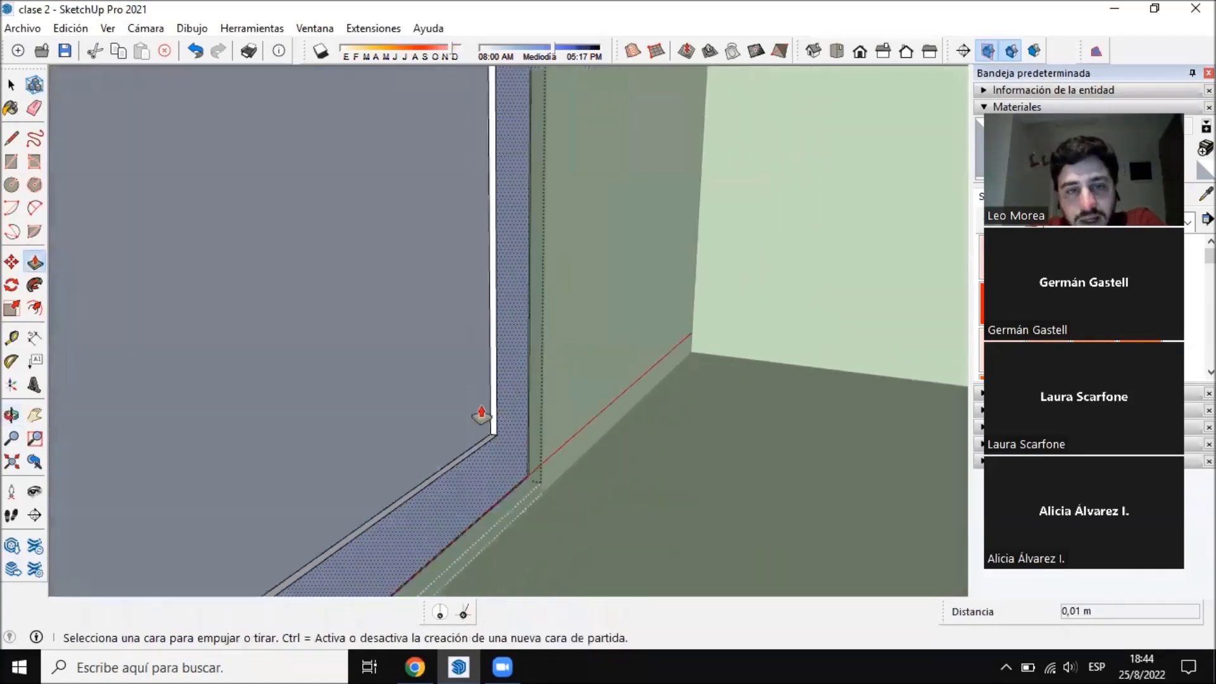
{"action": "scroll", "coordinate": [424, 347], "scroll_direction": "down", "scroll_amount": 3}
{"action": "scroll", "coordinate": [454, 494], "scroll_direction": "up", "scroll_amount": 4}
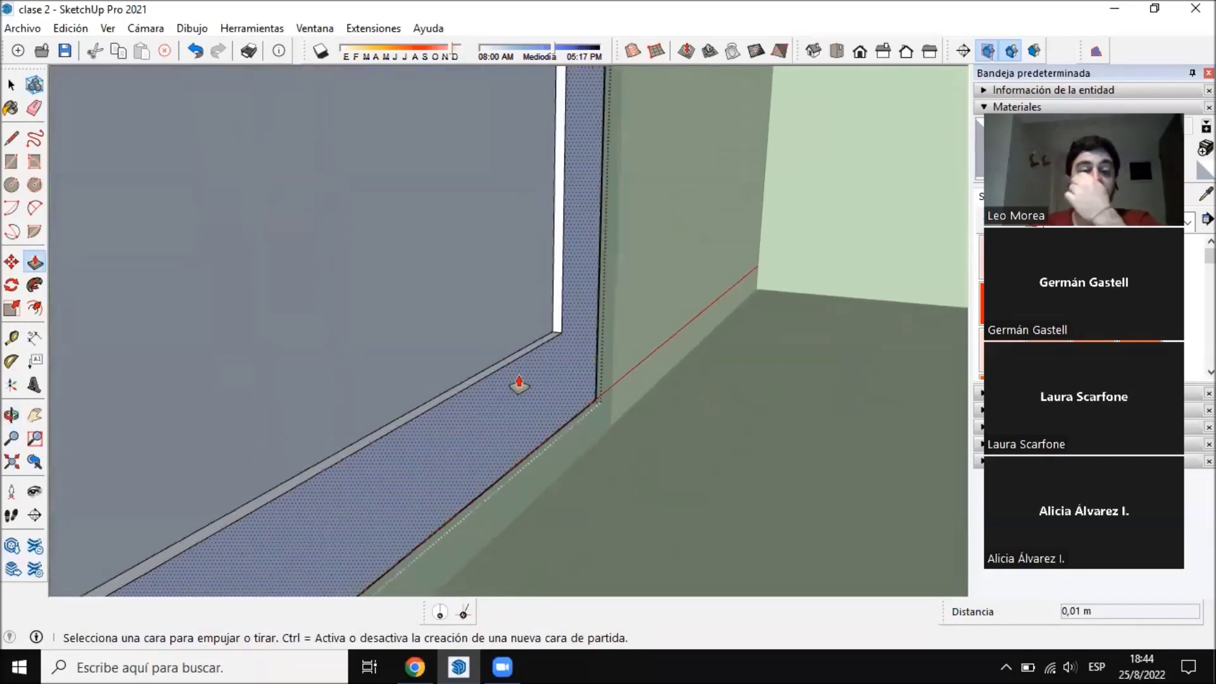
{"action": "middle_click_drag", "start_coordinate": [518, 384], "coordinate": [610, 329]}
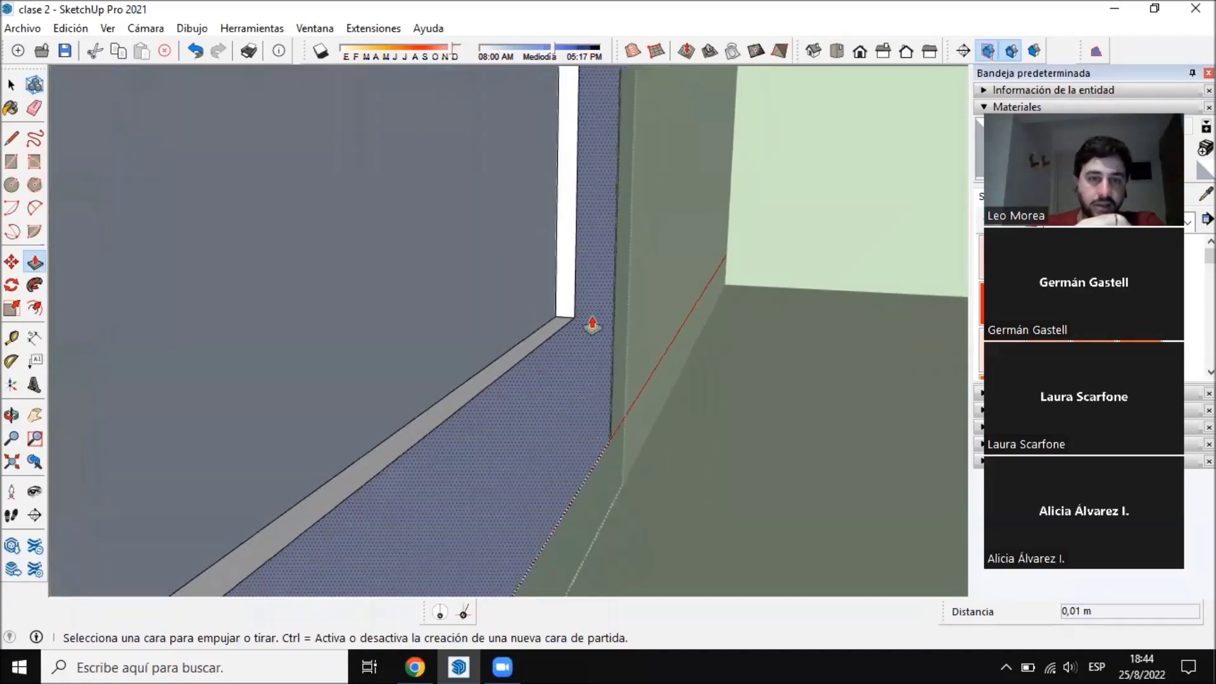
{"action": "mouse_move", "coordinate": [568, 336]}
{"action": "middle_mouse_down"}
{"action": "mouse_move", "coordinate": [619, 331]}
{"action": "mouse_move", "coordinate": [575, 362]}
{"action": "mouse_move", "coordinate": [622, 382]}
{"action": "mouse_move", "coordinate": [559, 331]}
{"action": "middle_mouse_up"}
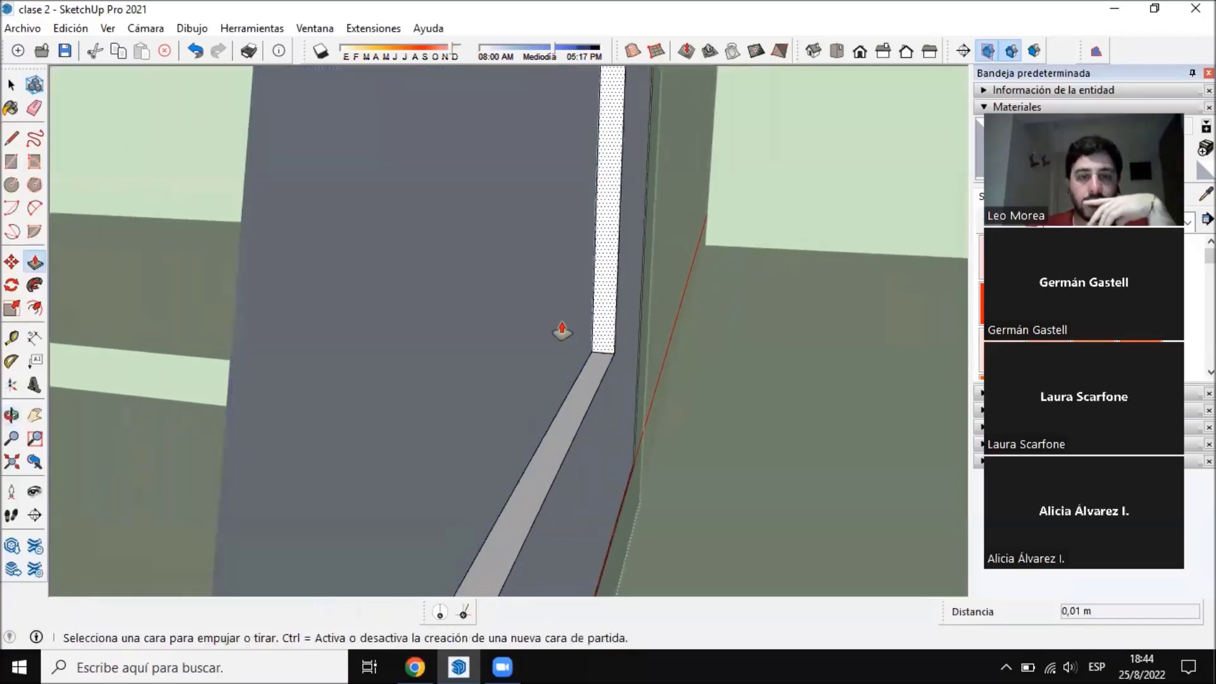
{"action": "middle_click_drag", "start_coordinate": [603, 367], "coordinate": [613, 38]}
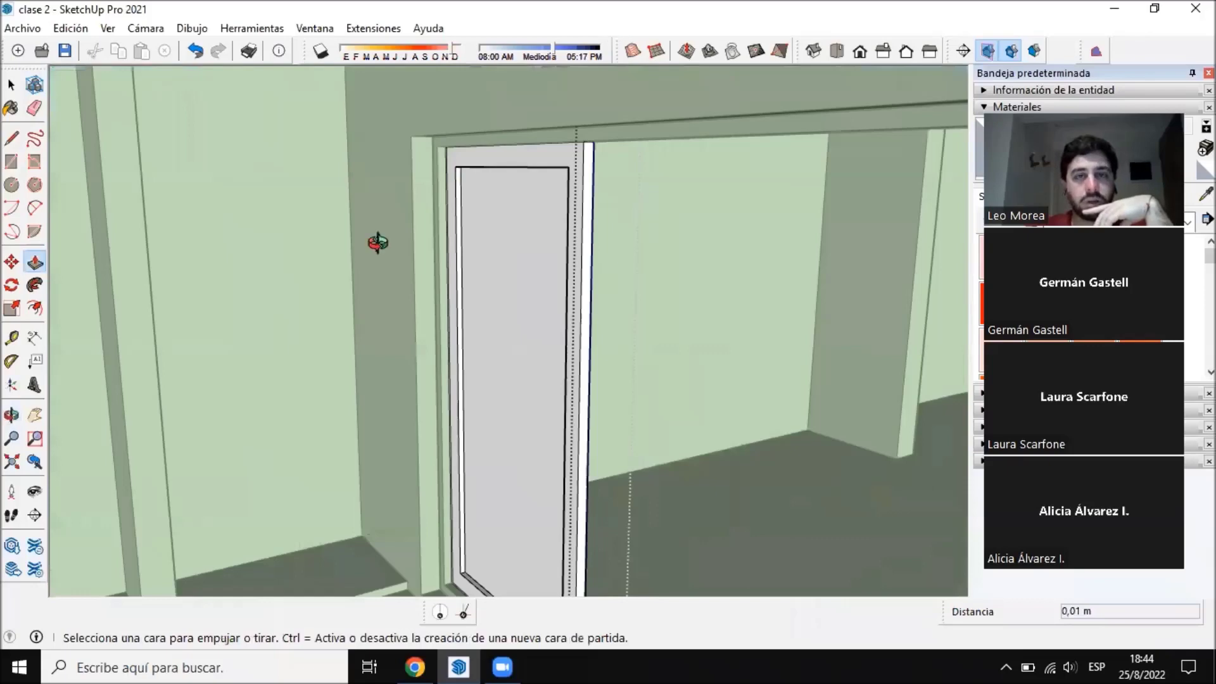
Close the door leaf group and select the whole leaf within the opening
{"action": "key", "text": "space"}
{"action": "scroll", "coordinate": [407, 271], "scroll_direction": "down", "scroll_amount": 5}
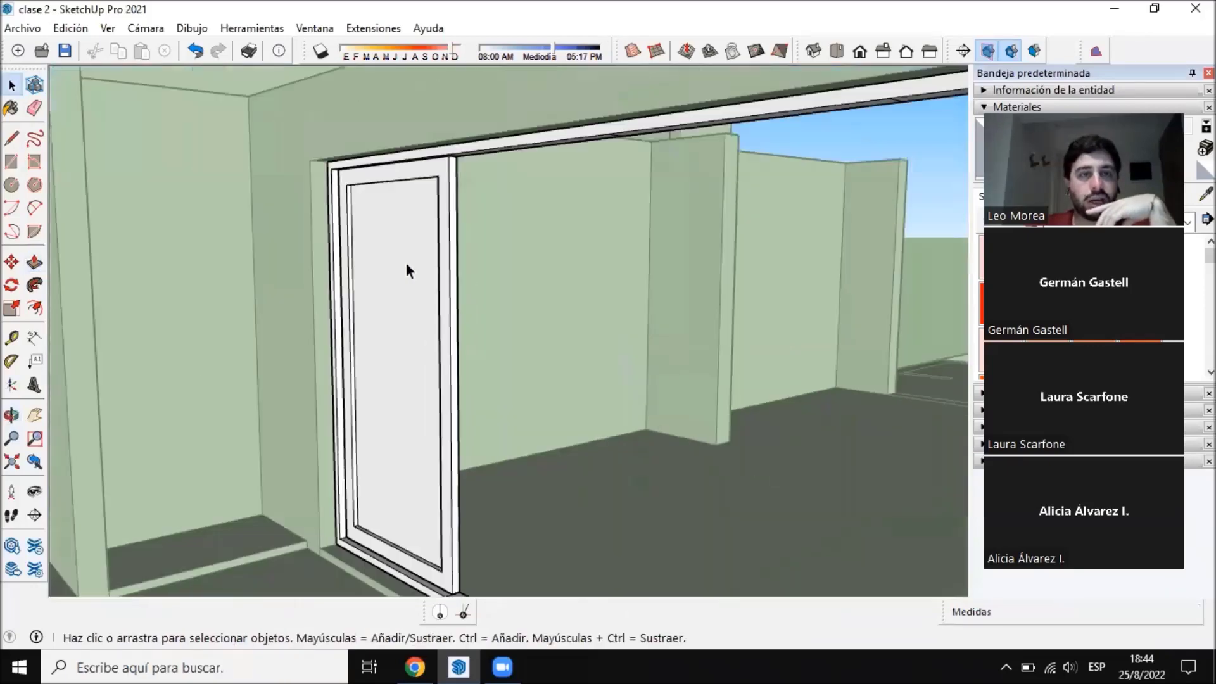
{"action": "left_click", "coordinate": [466, 356]}
{"action": "scroll", "coordinate": [534, 354], "scroll_direction": "up", "scroll_amount": 6}
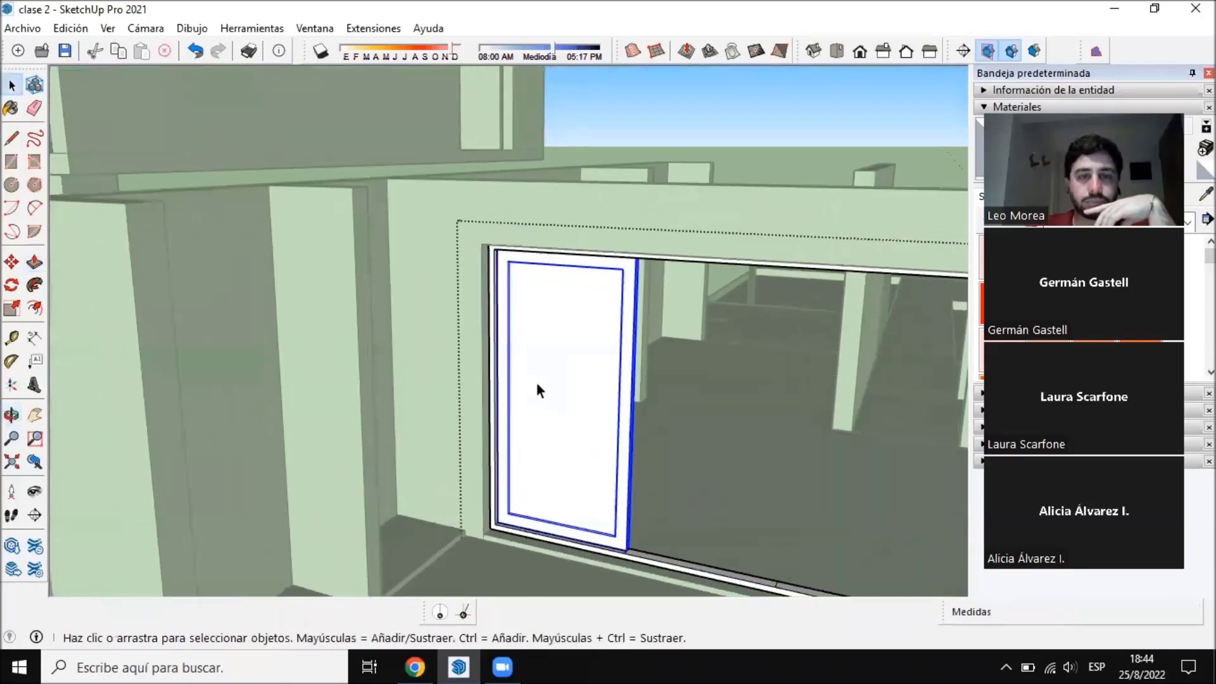
{"action": "scroll", "coordinate": [480, 232], "scroll_direction": "down", "scroll_amount": 4}
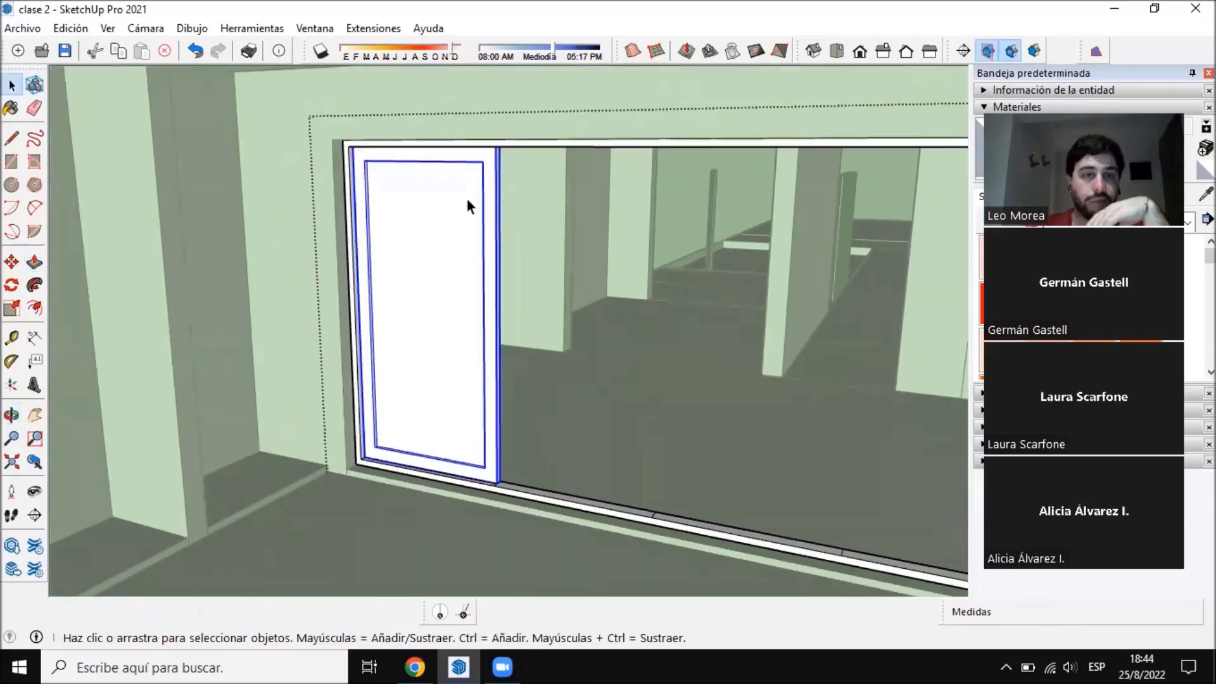
Copy the door leaf 1,18 m along the opening from its lower corner, placing it edge to edge with the original
{"action": "left_click", "coordinate": [12, 261]}
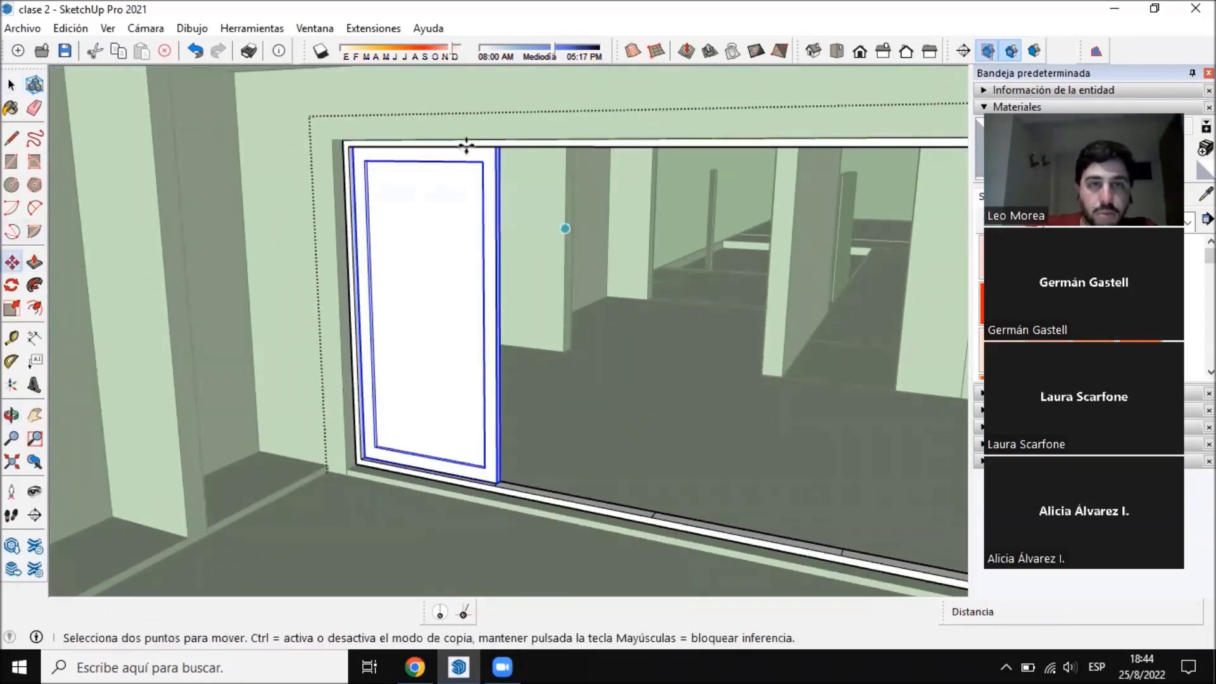
{"action": "scroll", "coordinate": [464, 532], "scroll_direction": "up", "scroll_amount": 8}
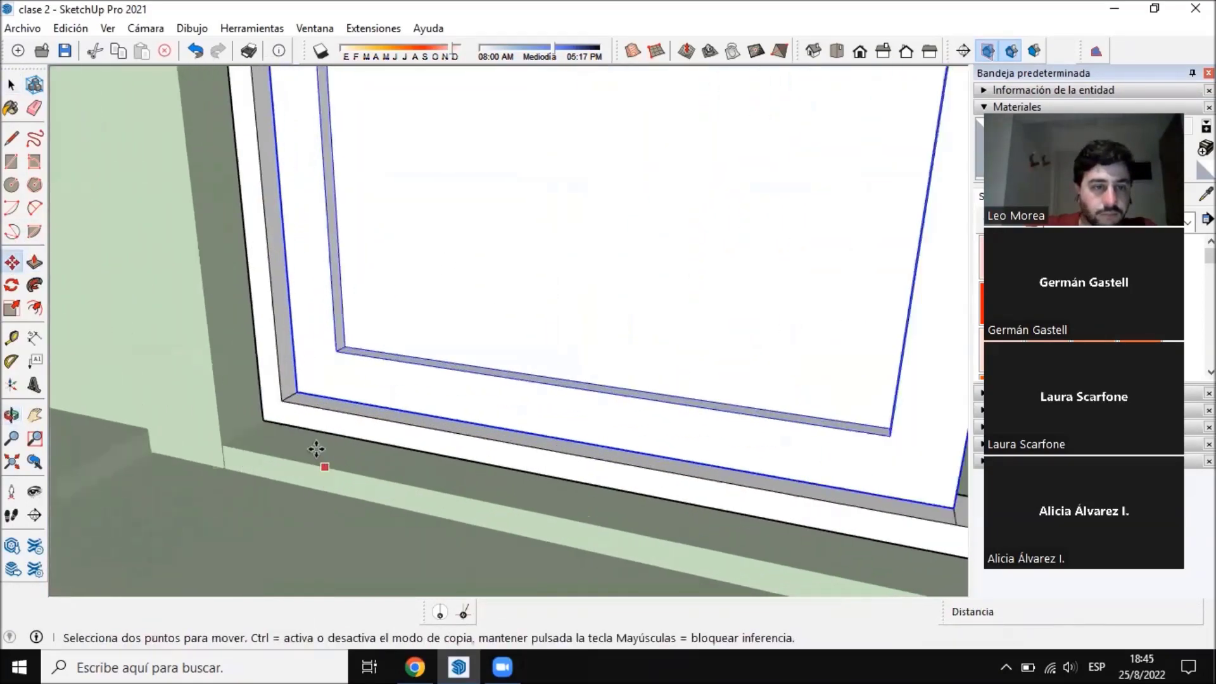
{"action": "left_click", "coordinate": [295, 383]}
{"action": "key", "text": "ctrl"}
{"action": "scroll", "coordinate": [260, 336], "scroll_direction": "down", "scroll_amount": 2}
{"action": "scroll", "coordinate": [535, 326], "scroll_direction": "down", "scroll_amount": 2}
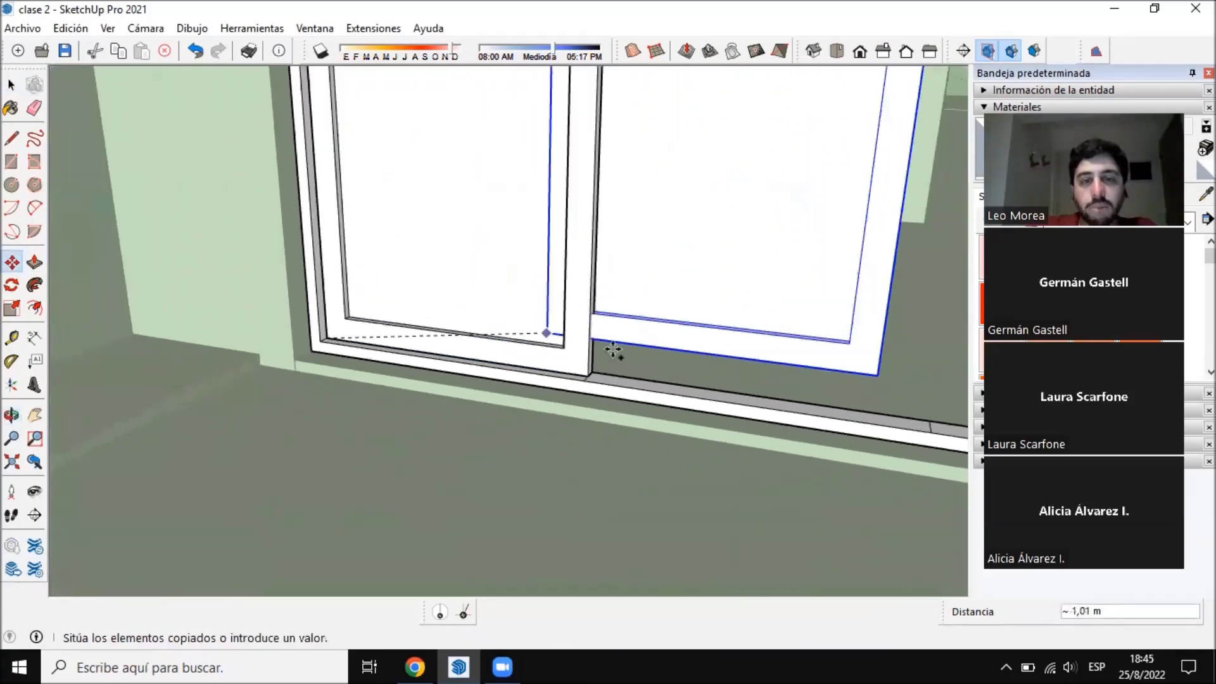
{"action": "scroll", "coordinate": [643, 380], "scroll_direction": "up", "scroll_amount": 2}
{"action": "scroll", "coordinate": [645, 388], "scroll_direction": "down", "scroll_amount": 2}
{"action": "left_click", "coordinate": [557, 381]}
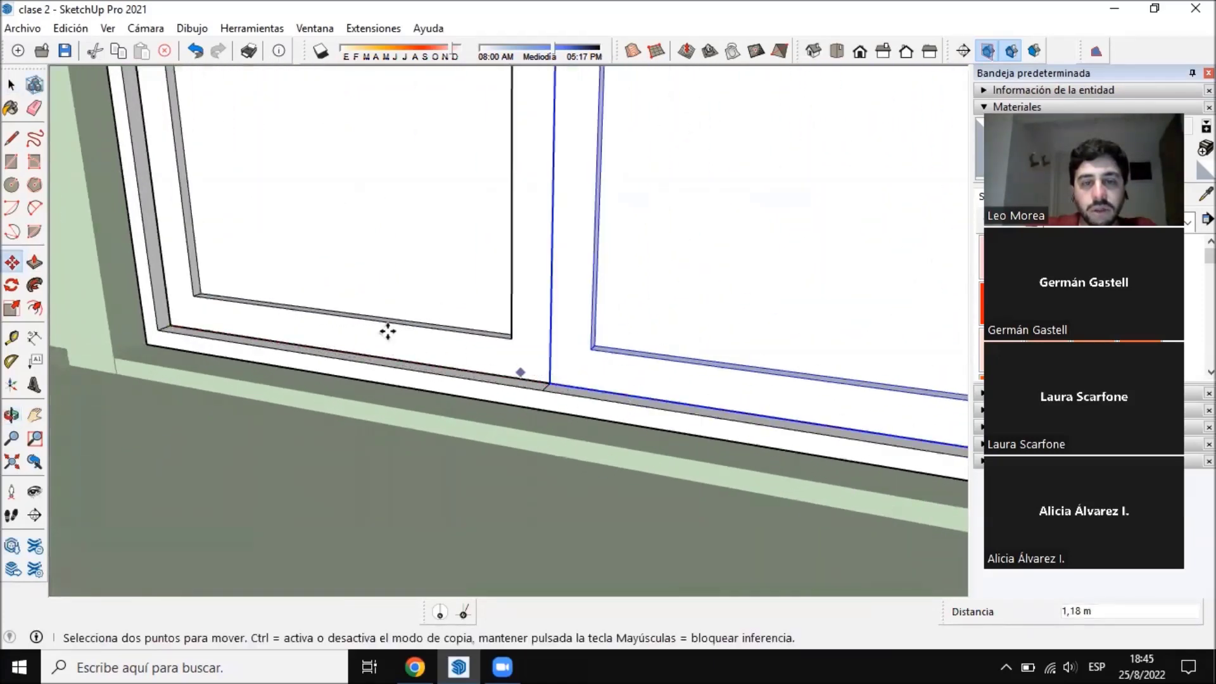
Copy the second door leaf along the opening to place a third leaf edge to edge beside it
{"action": "scroll", "coordinate": [489, 362], "scroll_direction": "up", "scroll_amount": 3}
{"action": "left_click", "coordinate": [471, 367]}
{"action": "scroll", "coordinate": [823, 380], "scroll_direction": "down", "scroll_amount": 2}
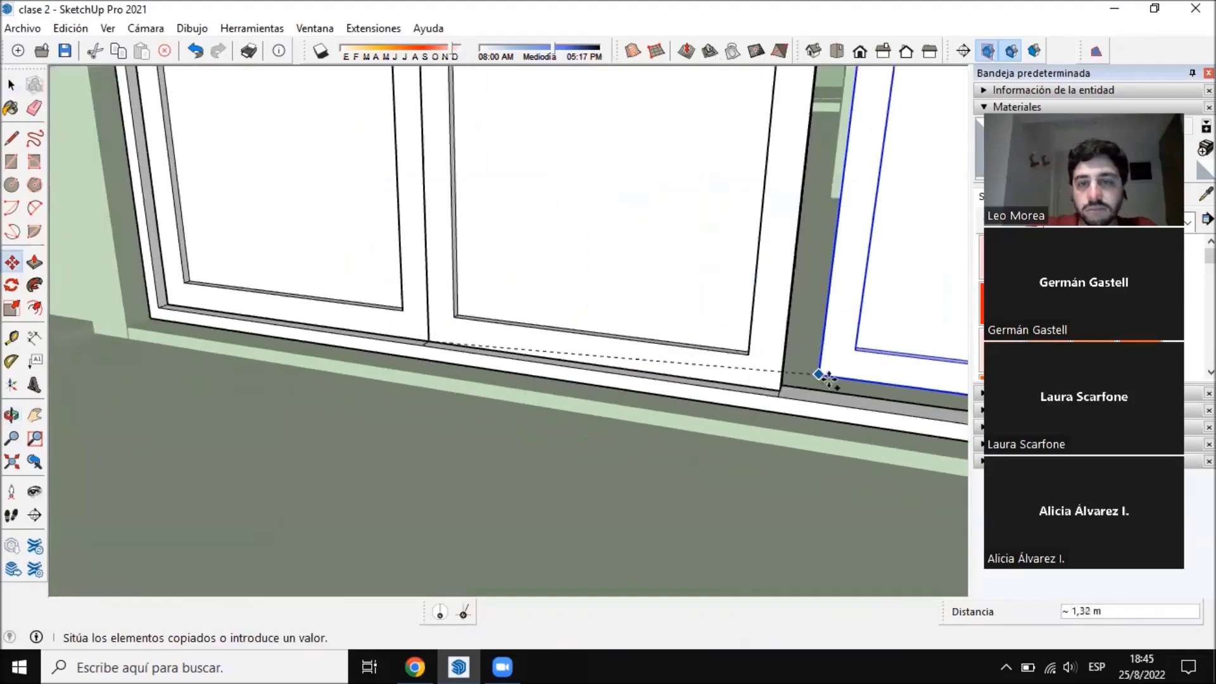
{"action": "left_click", "coordinate": [780, 394]}
Copy the third door leaf 1,18 m along the opening to place a fourth leaf beside it
{"action": "scroll", "coordinate": [412, 401], "scroll_direction": "down", "scroll_amount": 3}
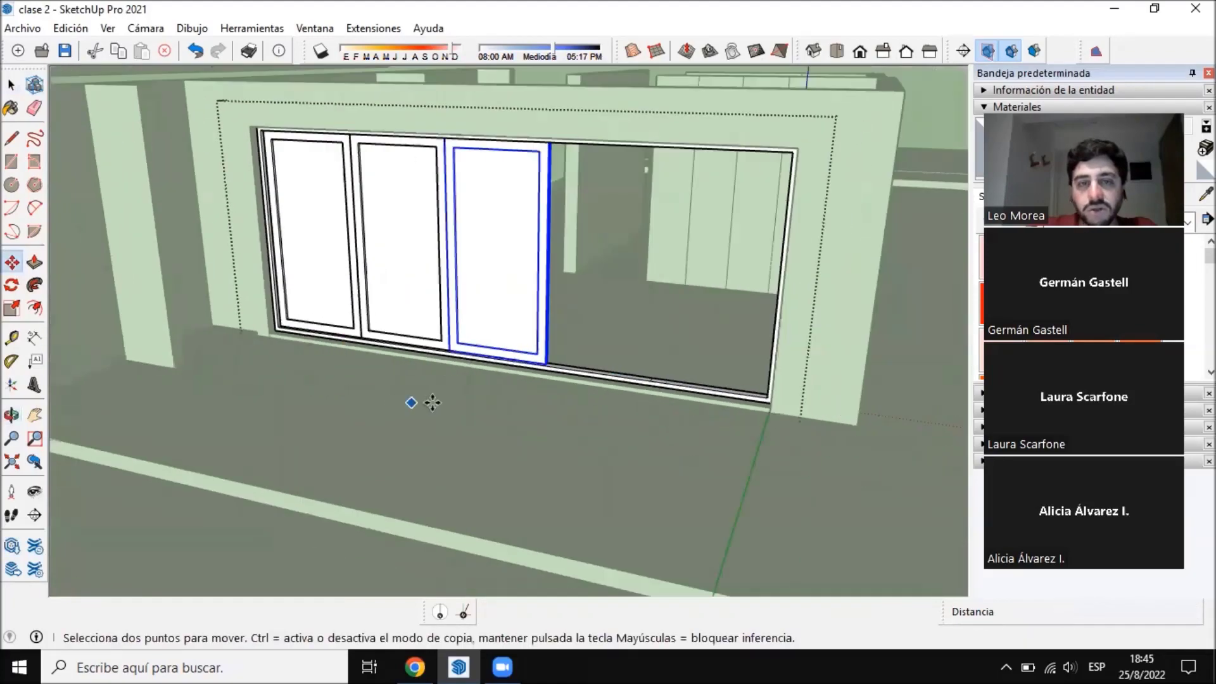
{"action": "scroll", "coordinate": [596, 422], "scroll_direction": "up", "scroll_amount": 2}
{"action": "scroll", "coordinate": [597, 422], "scroll_direction": "up", "scroll_amount": 3}
{"action": "left_click", "coordinate": [443, 353]}
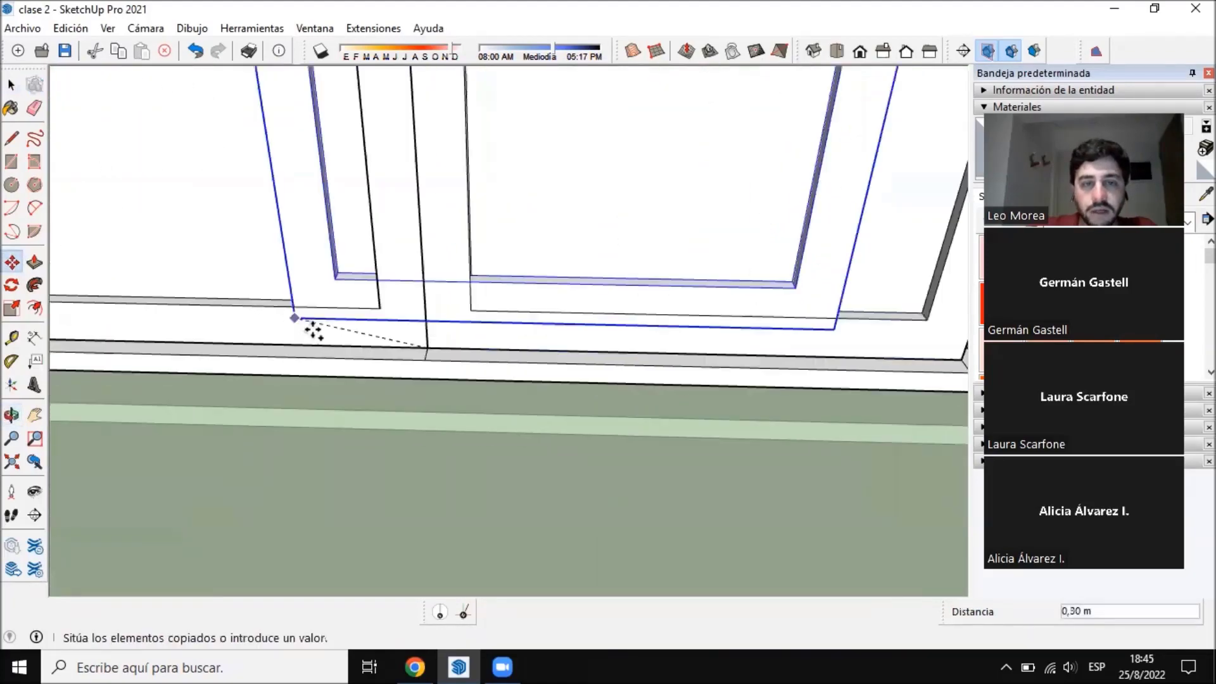
{"action": "scroll", "coordinate": [638, 361], "scroll_direction": "down", "scroll_amount": 3}
{"action": "left_click", "coordinate": [630, 356]}
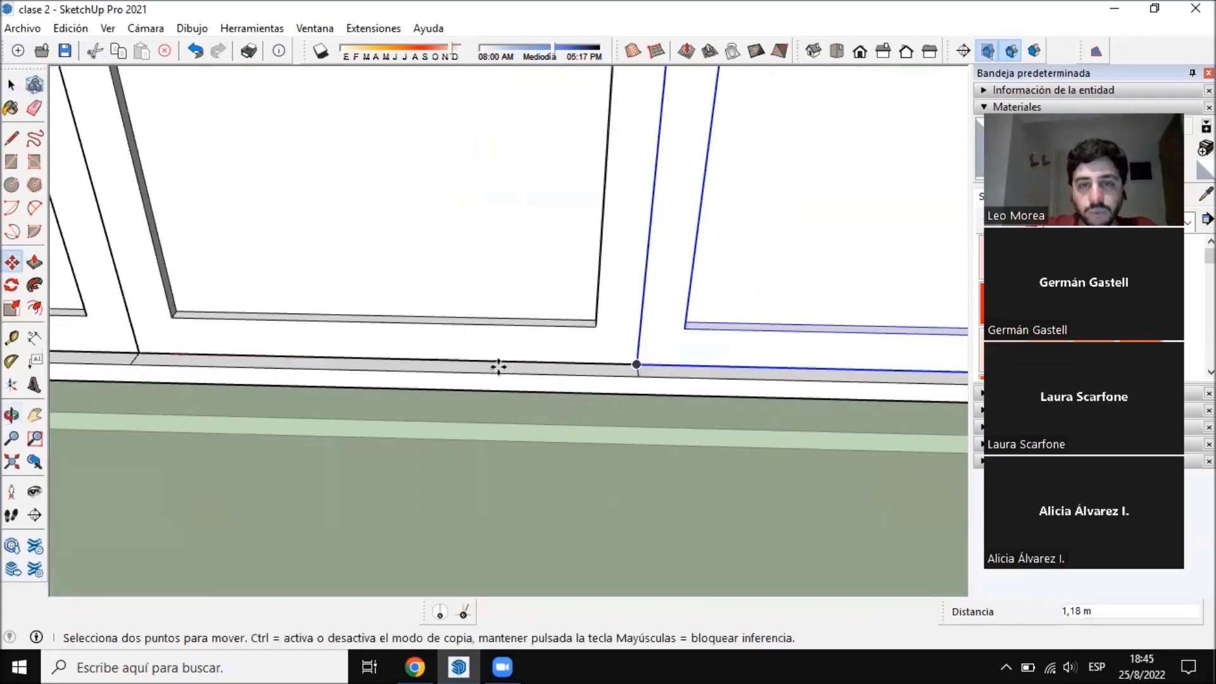
Copy the fourth door leaf into the remaining gap at the end of the opening as the fifth leaf
{"action": "scroll", "coordinate": [721, 367], "scroll_direction": "up", "scroll_amount": 2}
{"action": "scroll", "coordinate": [624, 371], "scroll_direction": "up", "scroll_amount": 3}
{"action": "left_click", "coordinate": [381, 382]}
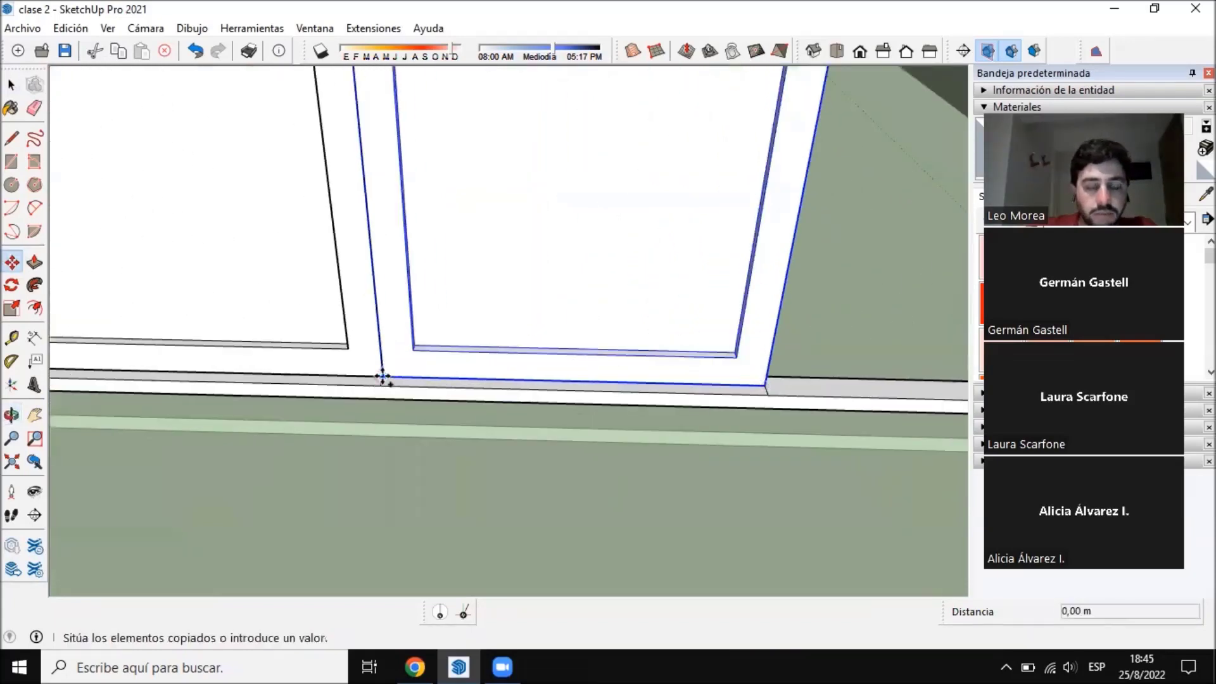
{"action": "scroll", "coordinate": [659, 366], "scroll_direction": "up", "scroll_amount": 2}
{"action": "left_click", "coordinate": [670, 396]}
{"action": "scroll", "coordinate": [532, 371], "scroll_direction": "down", "scroll_amount": 4}
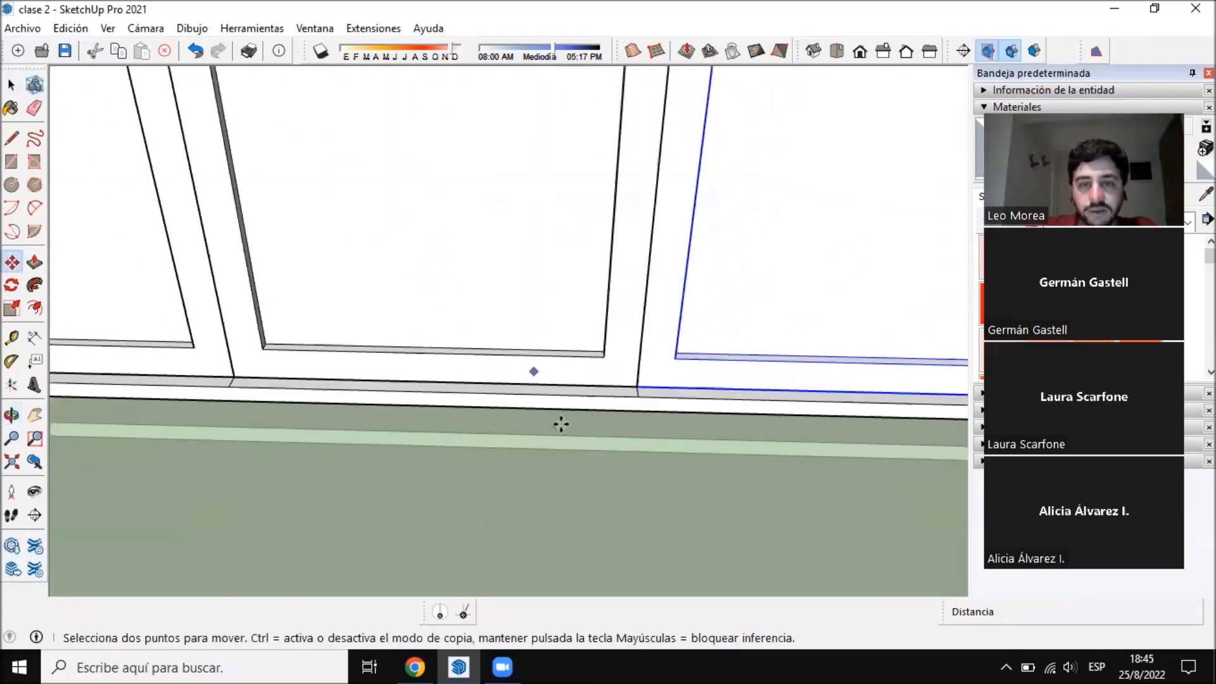
Examine the row of five door leaves in the opening, picking individual leaves to check how they are arranged
{"action": "left_click", "coordinate": [12, 85]}
{"action": "scroll", "coordinate": [506, 298], "scroll_direction": "down", "scroll_amount": 2}
{"action": "middle_click_drag", "start_coordinate": [500, 288], "coordinate": [625, 239]}
{"action": "scroll", "coordinate": [544, 270], "scroll_direction": "up", "scroll_amount": 2}
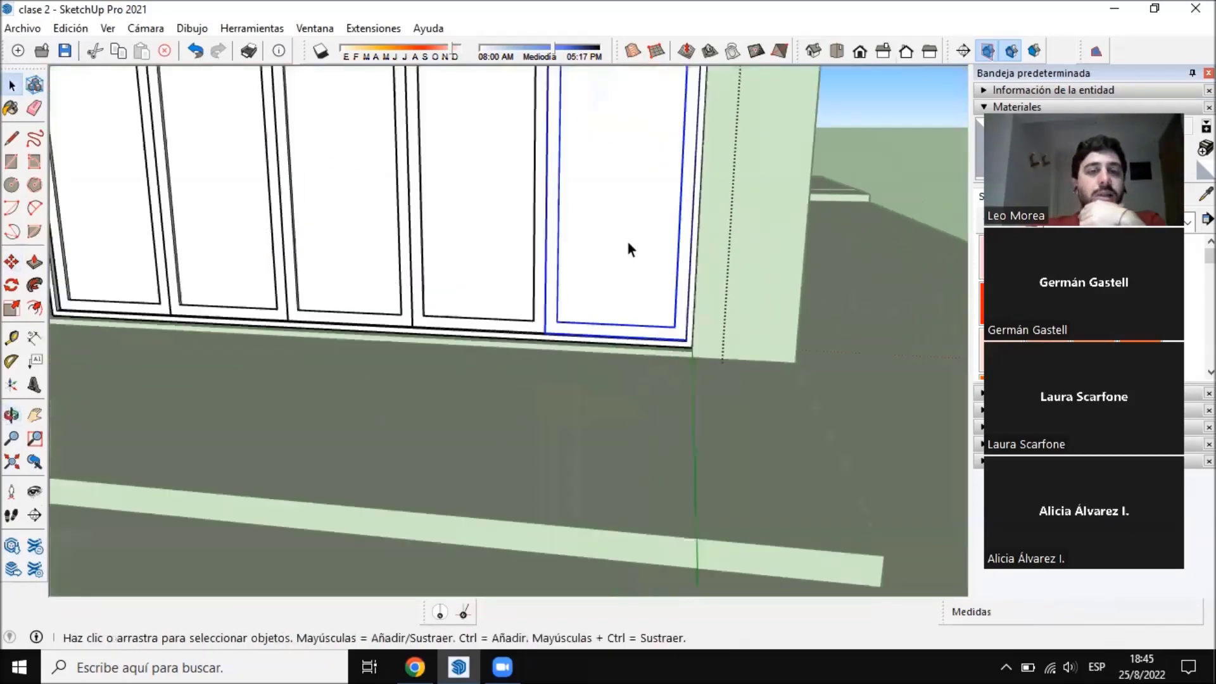
{"action": "left_click", "coordinate": [516, 232]}
{"action": "left_click", "coordinate": [332, 235]}
{"action": "left_click", "coordinate": [192, 230]}
{"action": "left_click", "coordinate": [128, 229]}
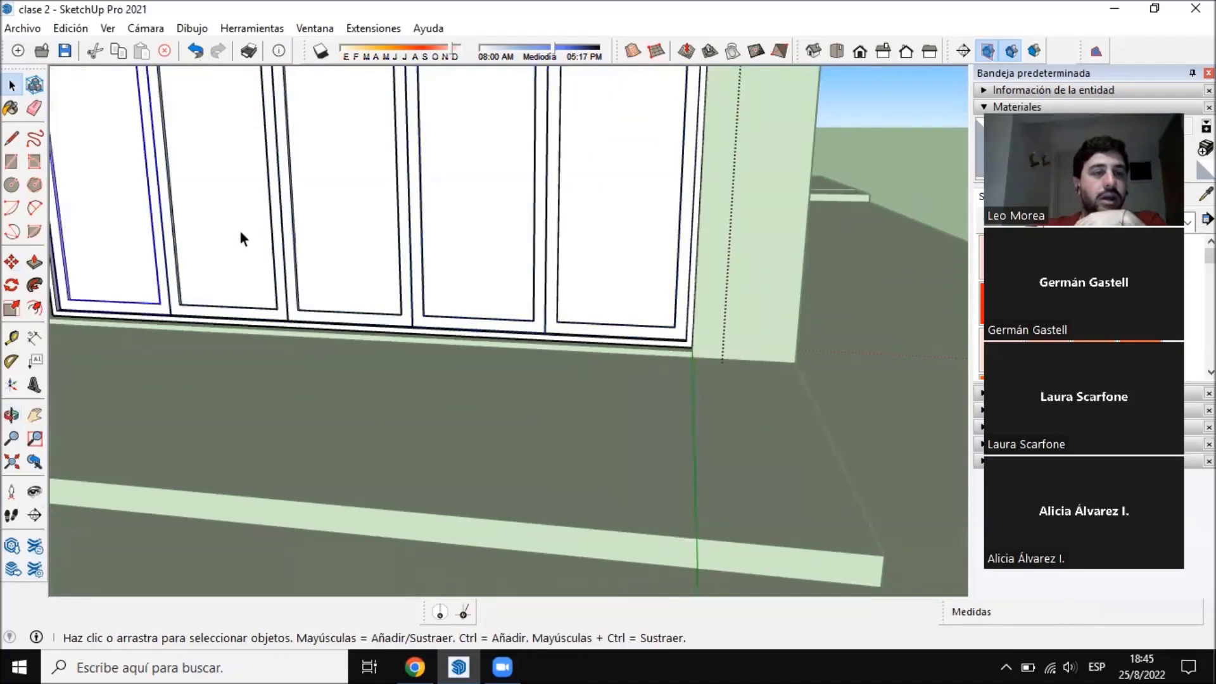
{"action": "left_click", "coordinate": [238, 231]}
{"action": "left_click", "coordinate": [345, 245]}
{"action": "left_click", "coordinate": [590, 253]}
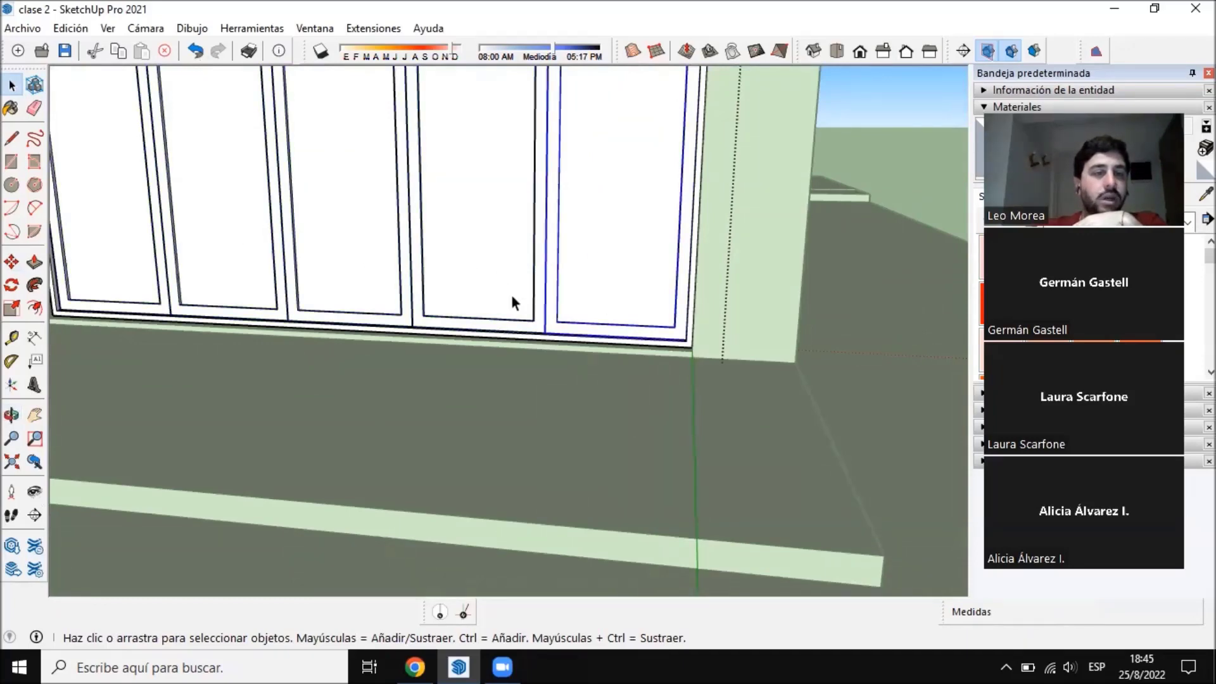
{"action": "scroll", "coordinate": [618, 401], "scroll_direction": "down", "scroll_amount": 2}
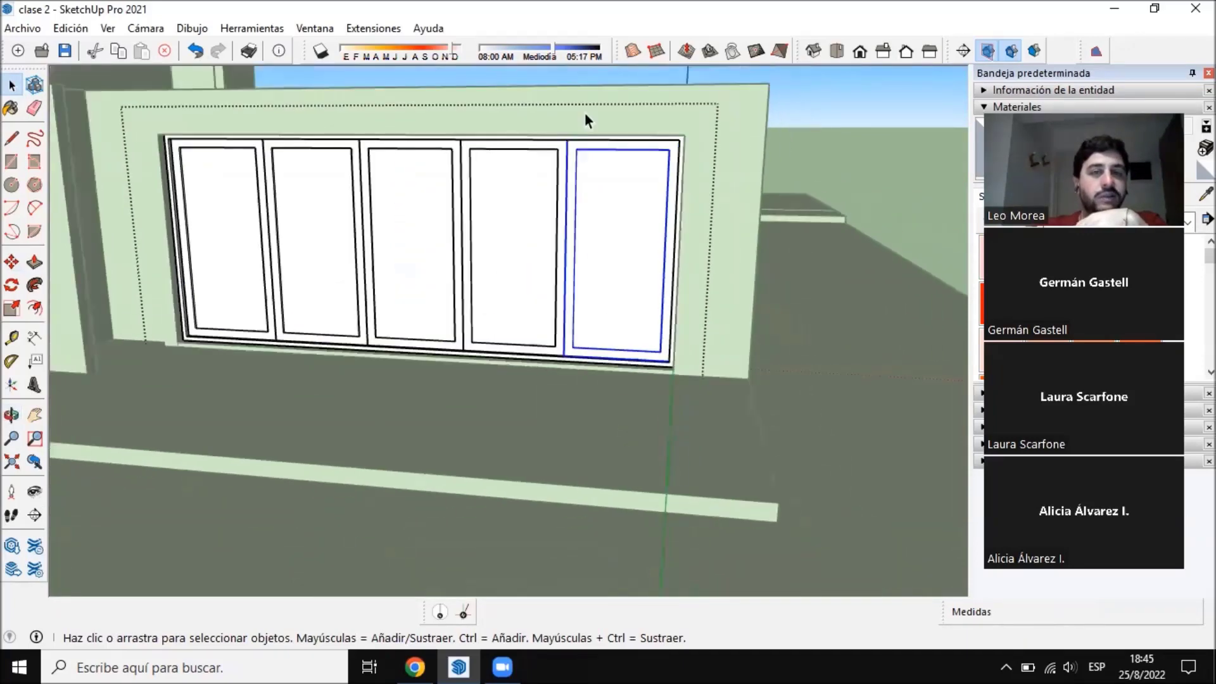
{"action": "middle_click_drag", "start_coordinate": [411, 275], "coordinate": [492, 343], "text": "shift"}
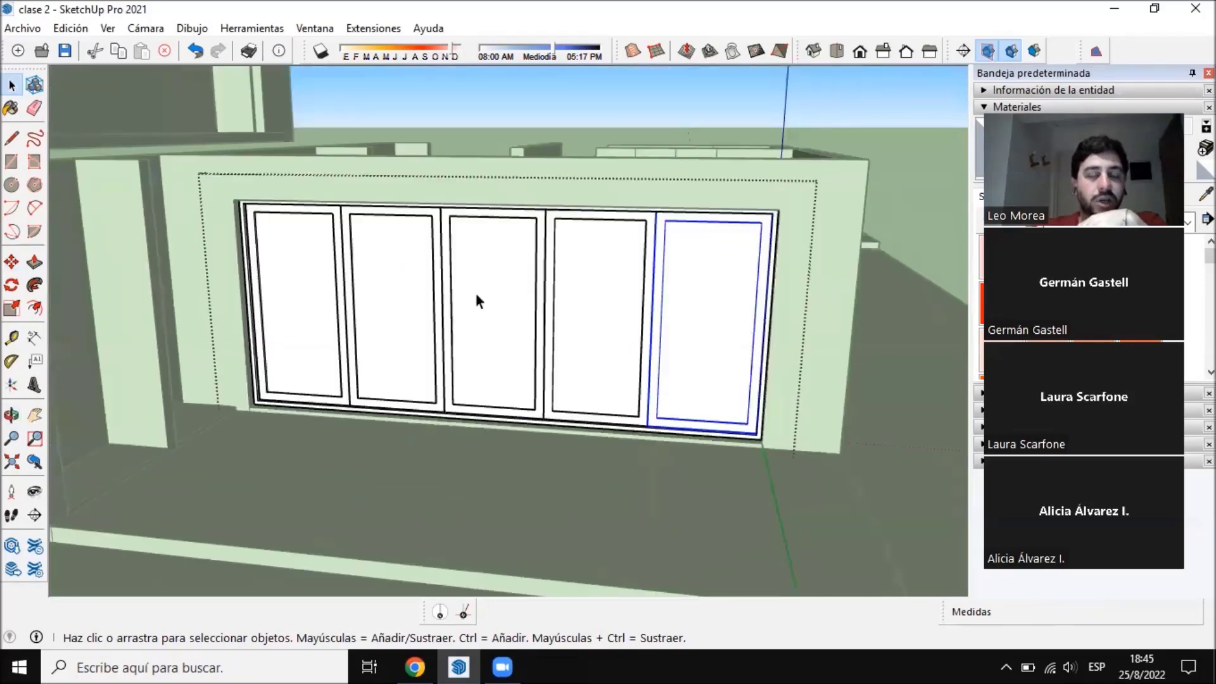
{"action": "left_click", "coordinate": [292, 266], "text": "shift"}
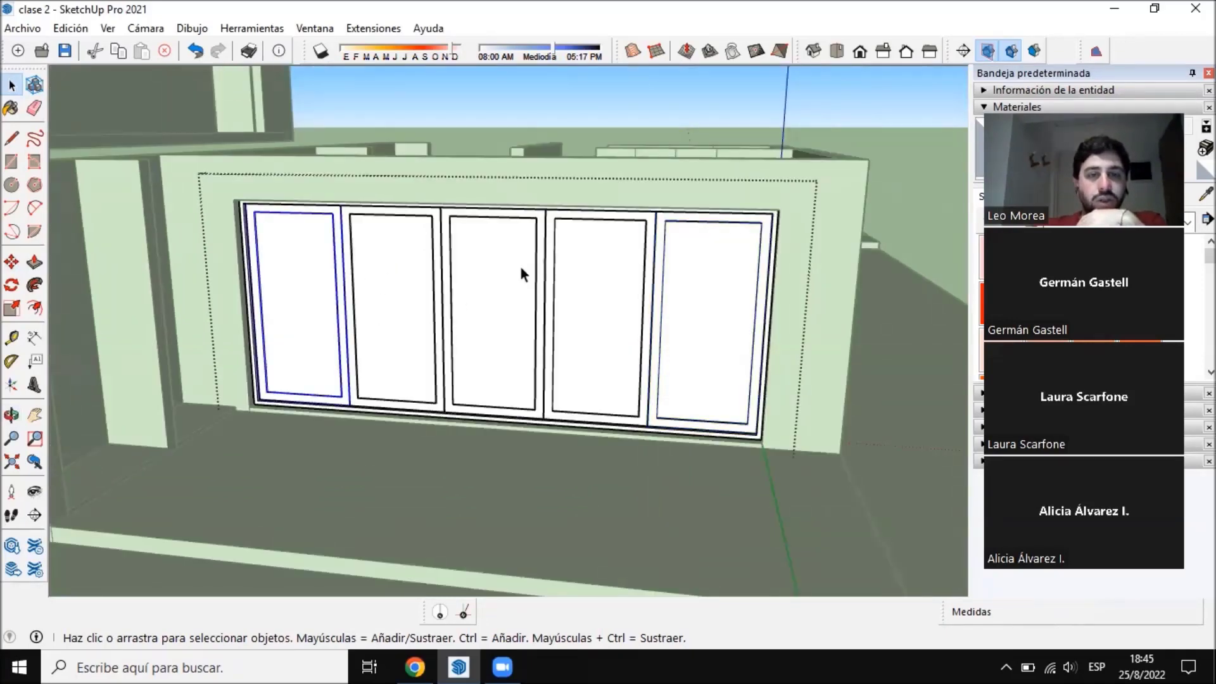
Delete the third, fourth and fifth door leaves, keeping the original leaf and its first copy
{"action": "left_click", "coordinate": [718, 323]}
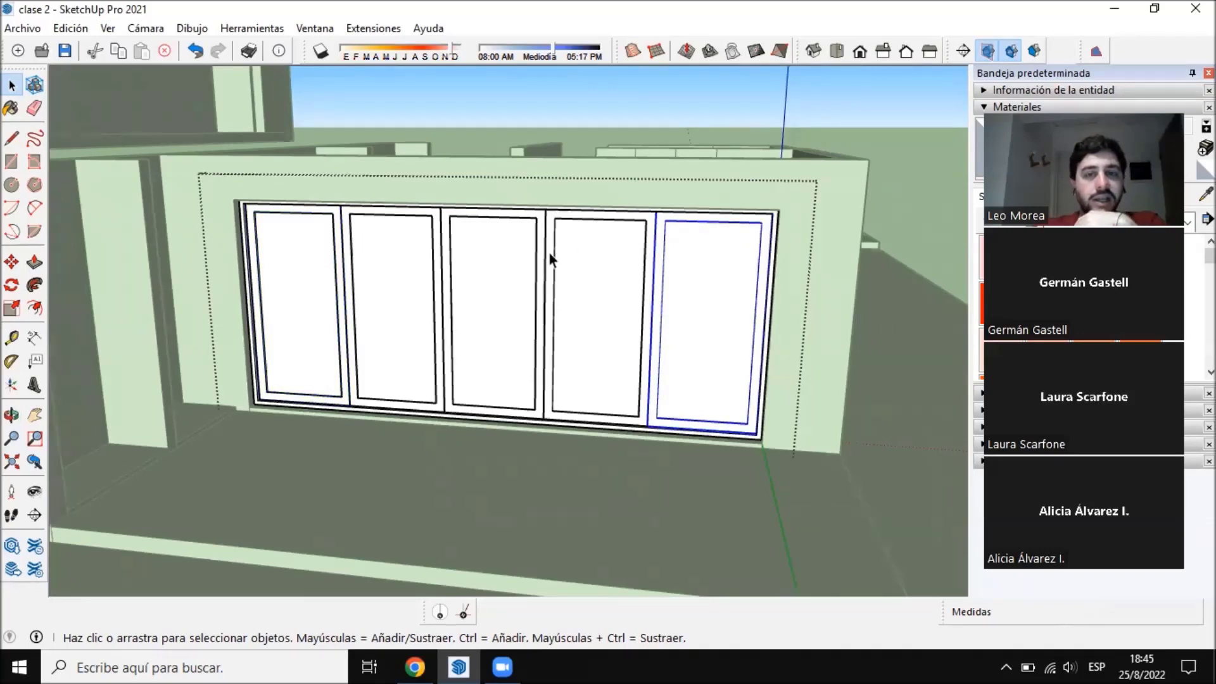
{"action": "key", "text": "Delete"}
{"action": "left_click", "coordinate": [579, 253]}
{"action": "key", "text": "Delete"}
{"action": "left_click", "coordinate": [455, 285]}
{"action": "key", "text": "Delete"}
Delete the second door leaf and turn the remaining leaf into a component named "hoja"
{"action": "left_click", "coordinate": [387, 288]}
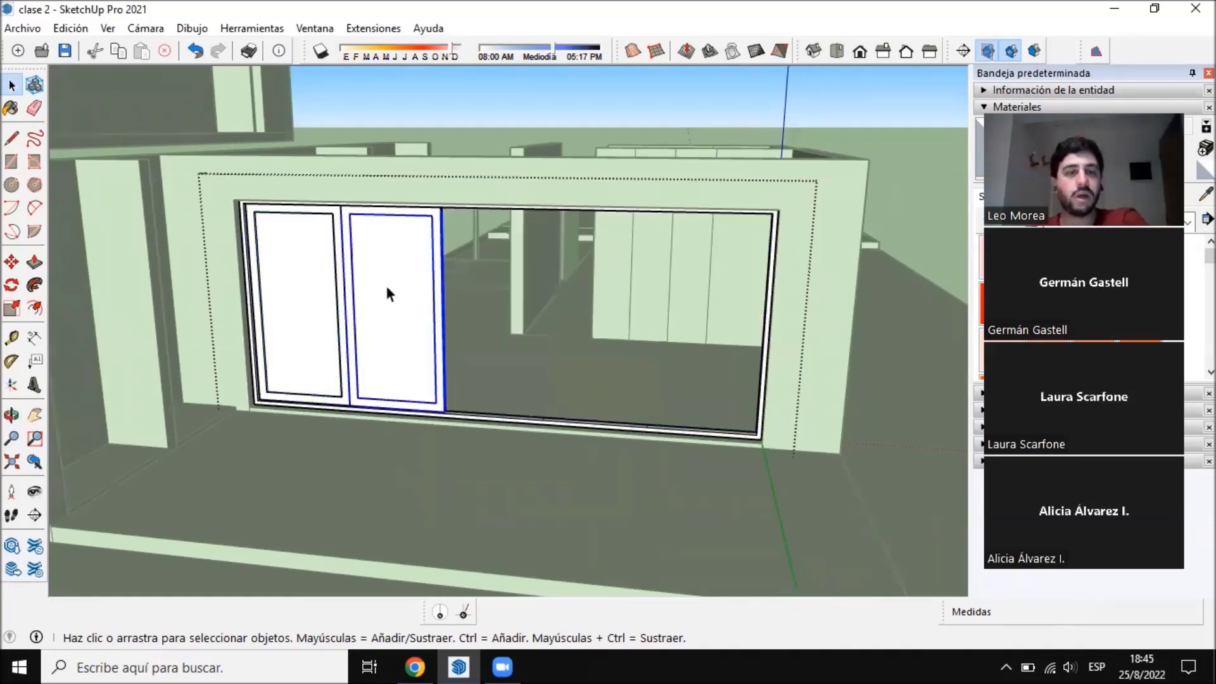
{"action": "key", "text": "Delete"}
{"action": "left_click", "coordinate": [310, 275]}
{"action": "scroll", "coordinate": [317, 265], "scroll_direction": "up", "scroll_amount": 3}
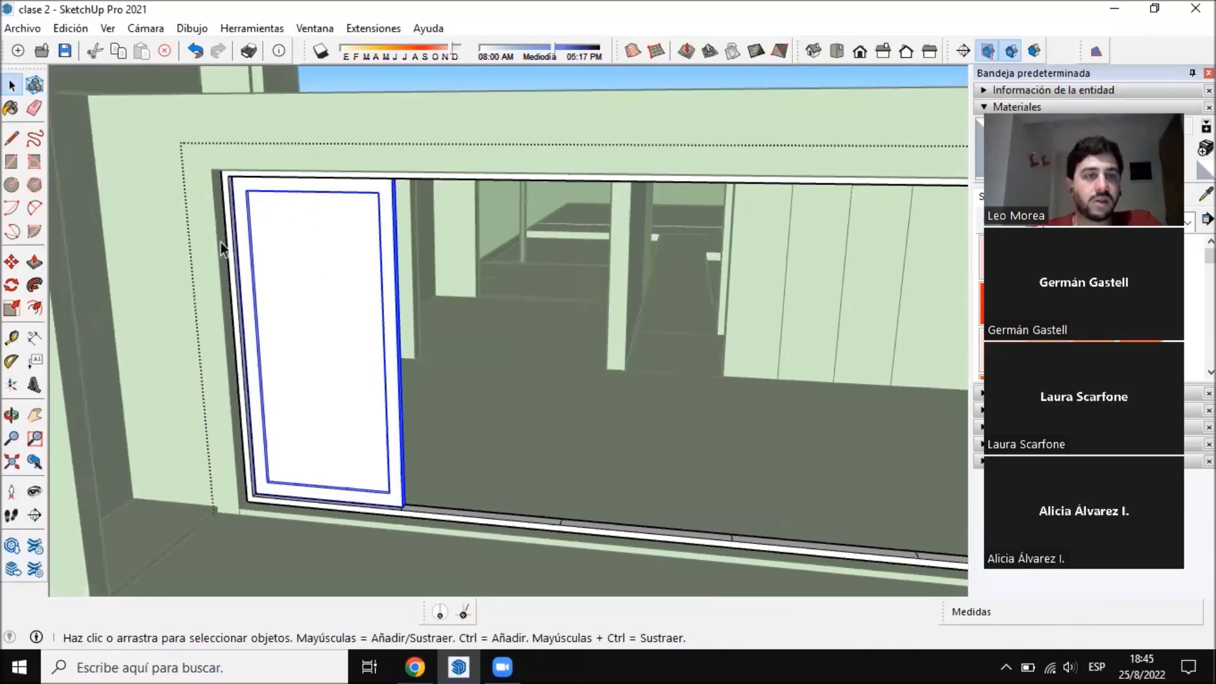
{"action": "right_click", "coordinate": [306, 242]}
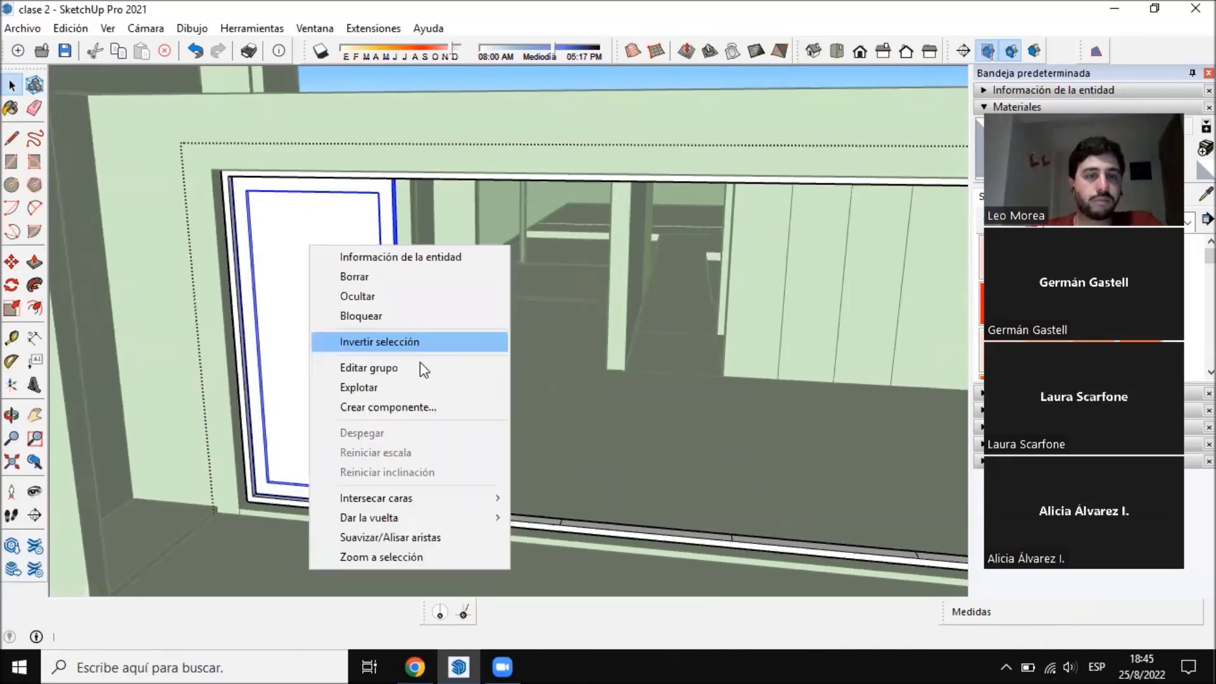
{"action": "left_click", "coordinate": [404, 407]}
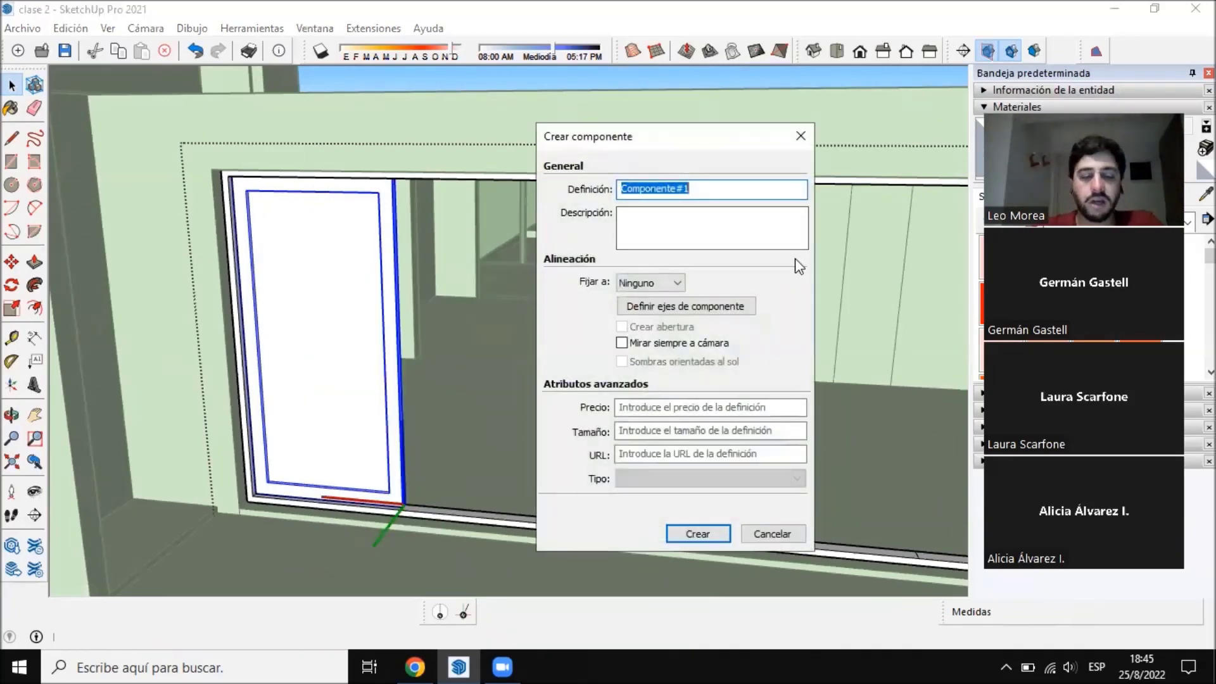
{"action": "type", "text": "hoja"}
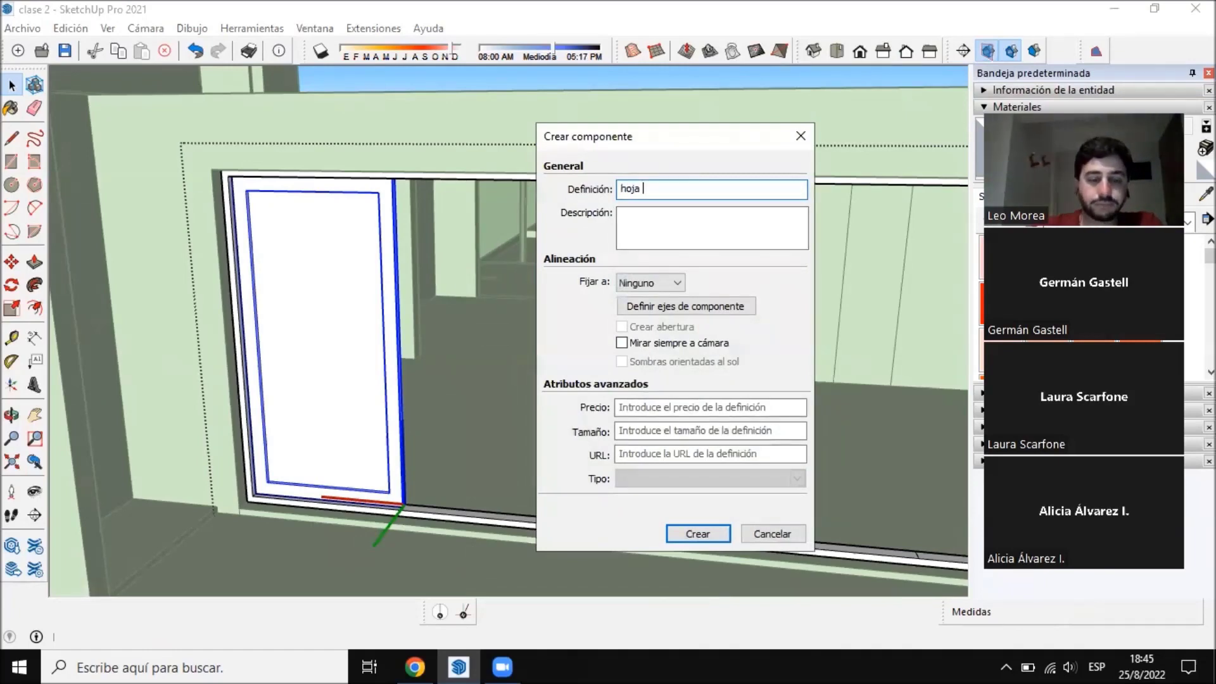
{"action": "key", "text": "Return"}
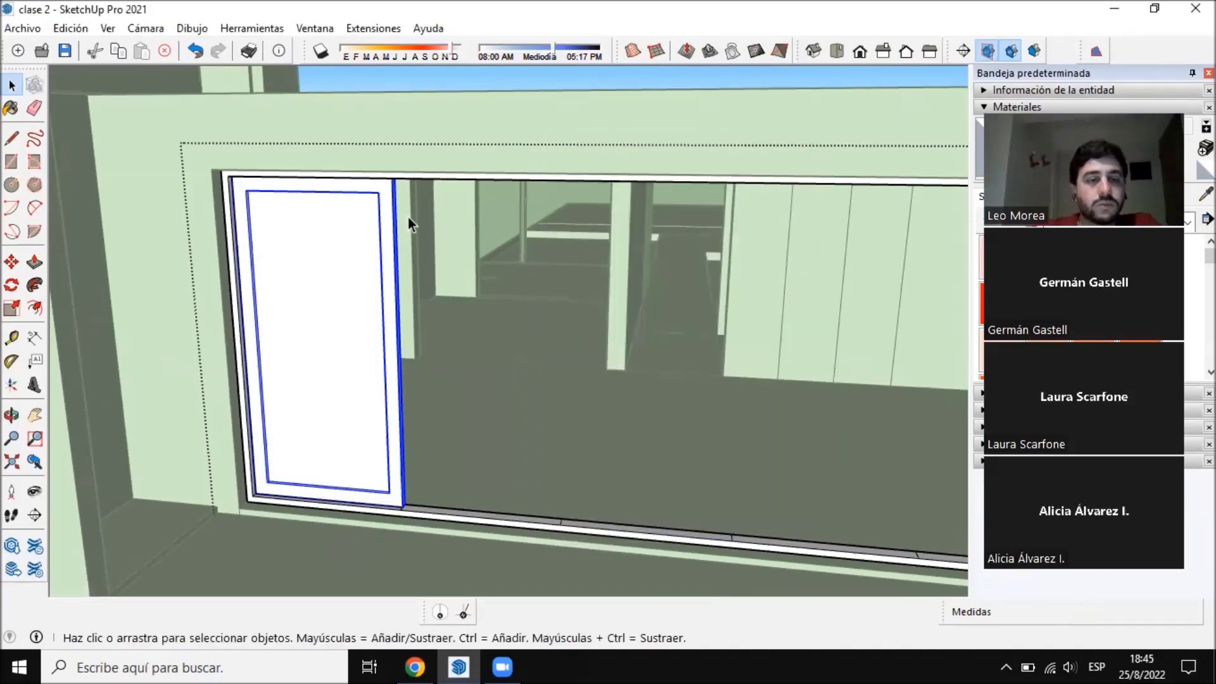
Copy the hoja component edge to edge along the opening and repeat the copy with 4x to make five leaves
{"action": "middle_click_drag", "start_coordinate": [407, 222], "coordinate": [358, 370]}
{"action": "scroll", "coordinate": [241, 364], "scroll_direction": "up", "scroll_amount": 5}
{"action": "key", "text": "m"}
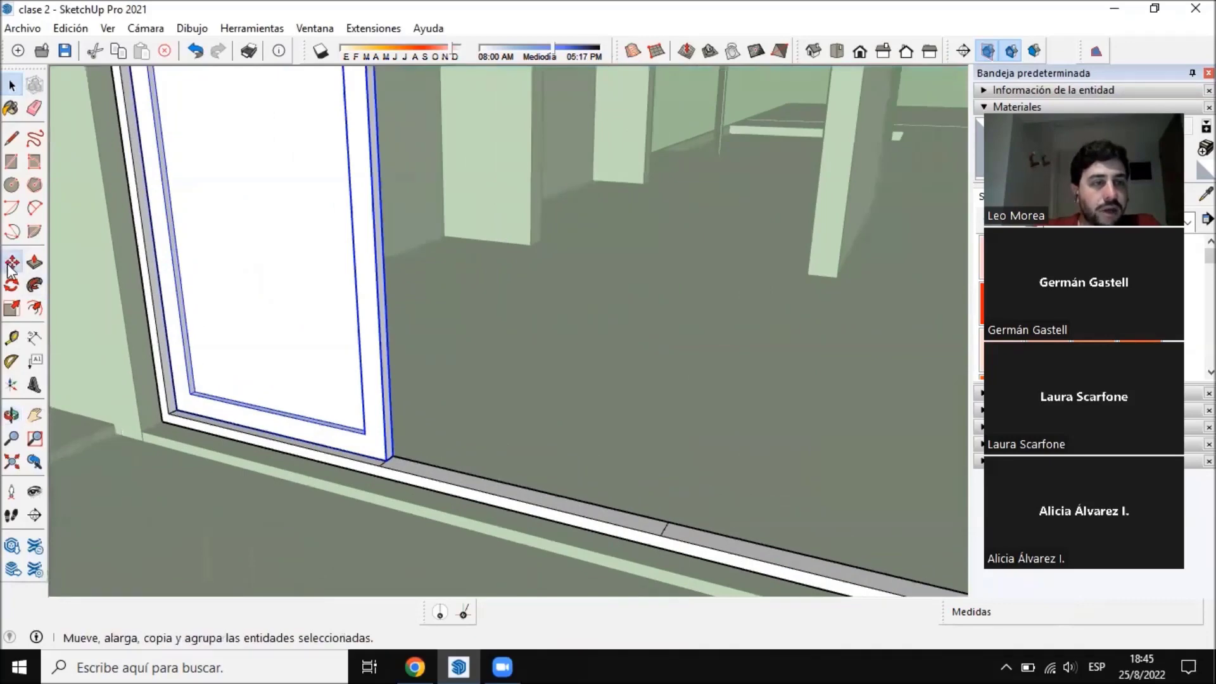
{"action": "scroll", "coordinate": [216, 413], "scroll_direction": "up", "scroll_amount": 3}
{"action": "left_click", "coordinate": [164, 400]}
{"action": "key", "text": "ctrl"}
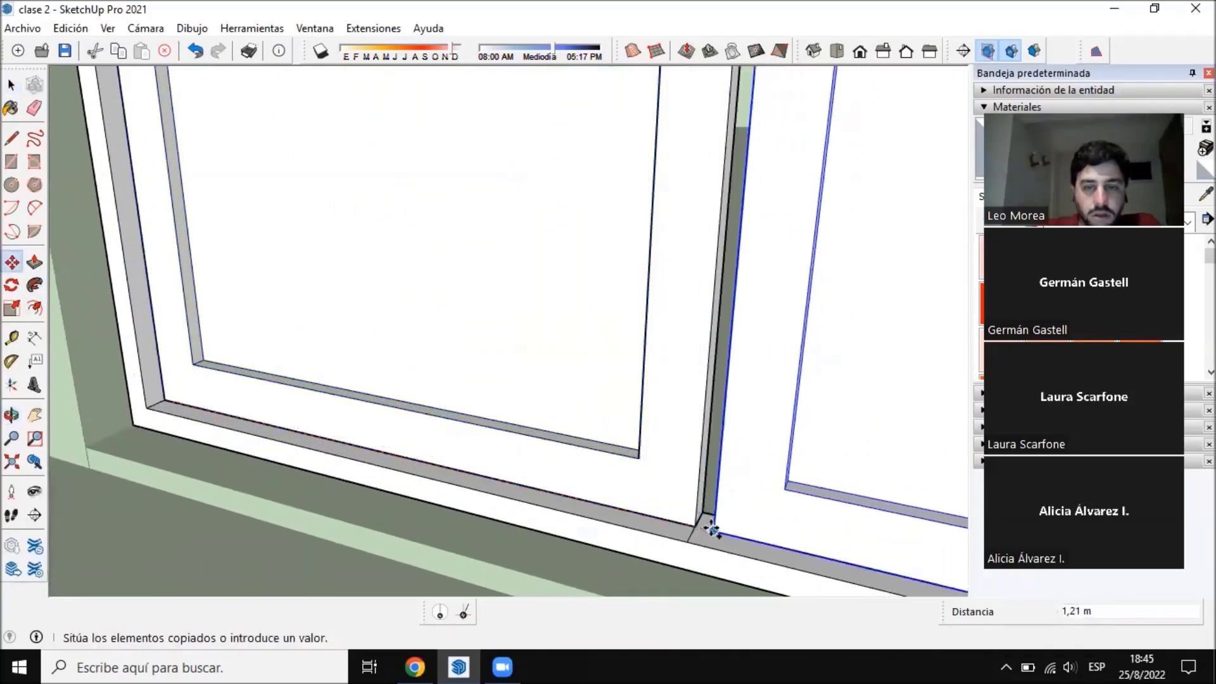
{"action": "left_click", "coordinate": [694, 527]}
{"action": "scroll", "coordinate": [354, 392], "scroll_direction": "down", "scroll_amount": 8}
{"action": "middle_click_drag", "start_coordinate": [494, 402], "coordinate": [741, 401]}
{"action": "type", "text": "4x"}
{"action": "key", "text": "Return"}
{"action": "scroll", "coordinate": [613, 320], "scroll_direction": "down", "scroll_amount": 4}
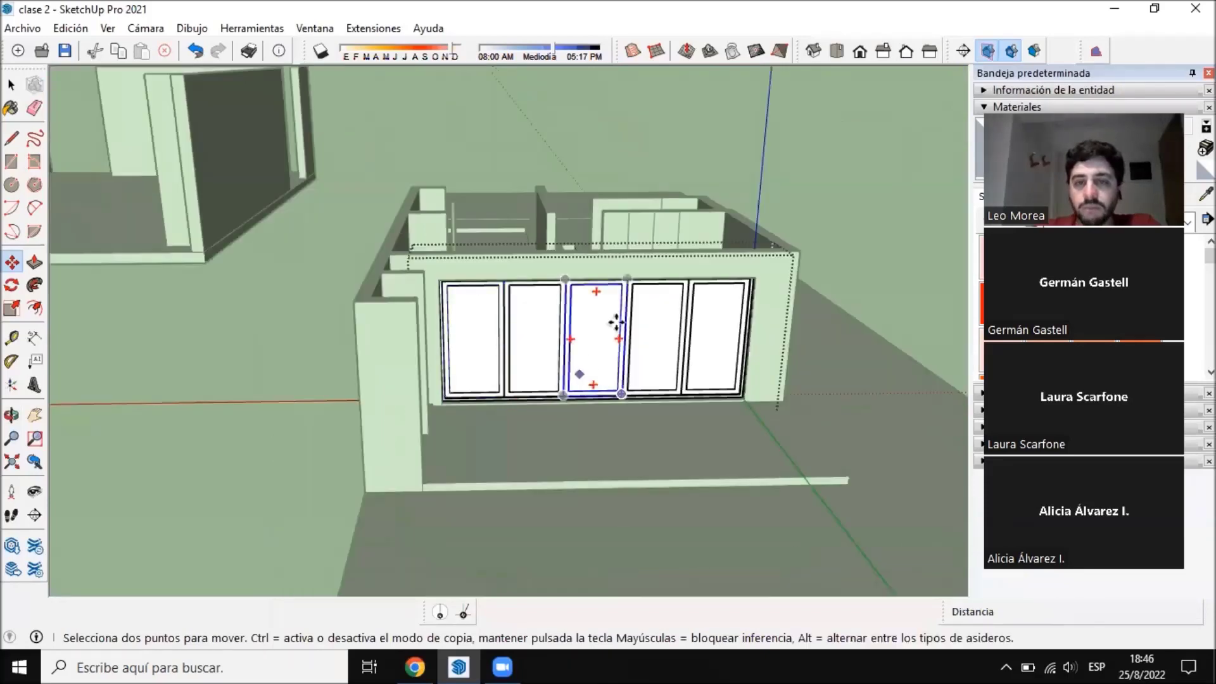
Open the first leaf component in the row for editing and inspect the upper corner of its frame
{"action": "scroll", "coordinate": [730, 348], "scroll_direction": "up", "scroll_amount": 4}
{"action": "key", "text": "q"}
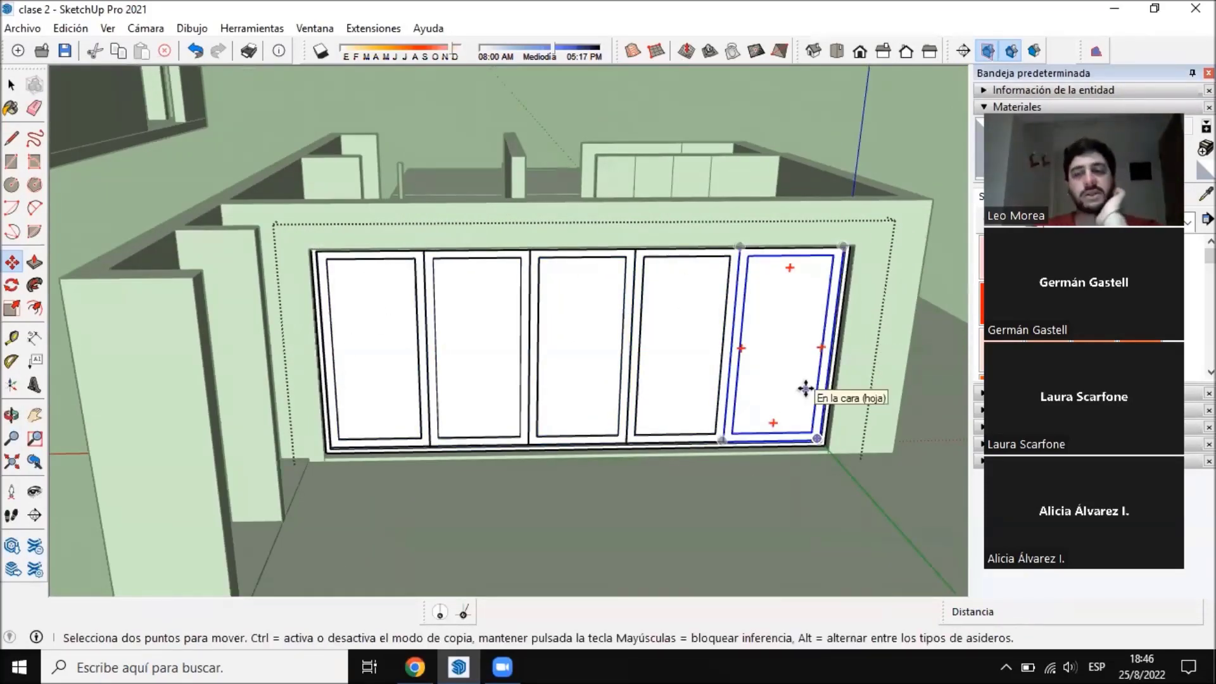
{"action": "left_click", "coordinate": [10, 85]}
{"action": "middle_click_drag", "start_coordinate": [646, 411], "coordinate": [674, 237]}
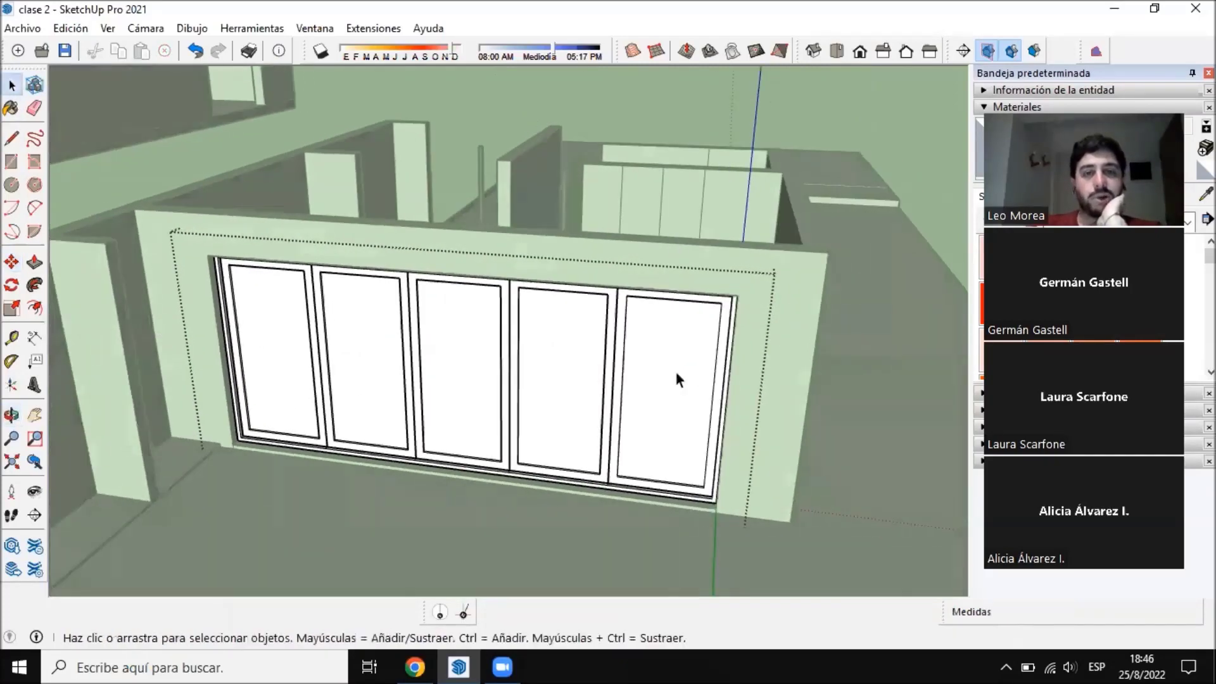
{"action": "middle_click_drag", "start_coordinate": [746, 418], "coordinate": [116, 237]}
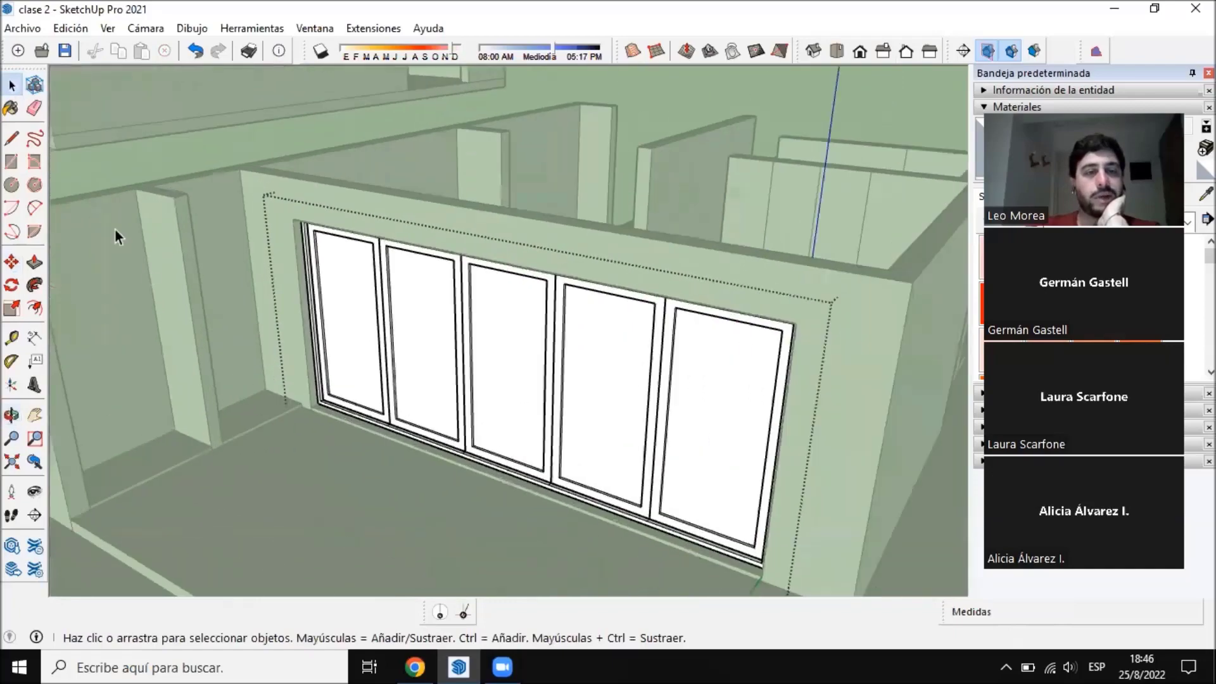
{"action": "scroll", "coordinate": [189, 247], "scroll_direction": "up", "scroll_amount": 3}
{"action": "scroll", "coordinate": [439, 253], "scroll_direction": "up", "scroll_amount": 3}
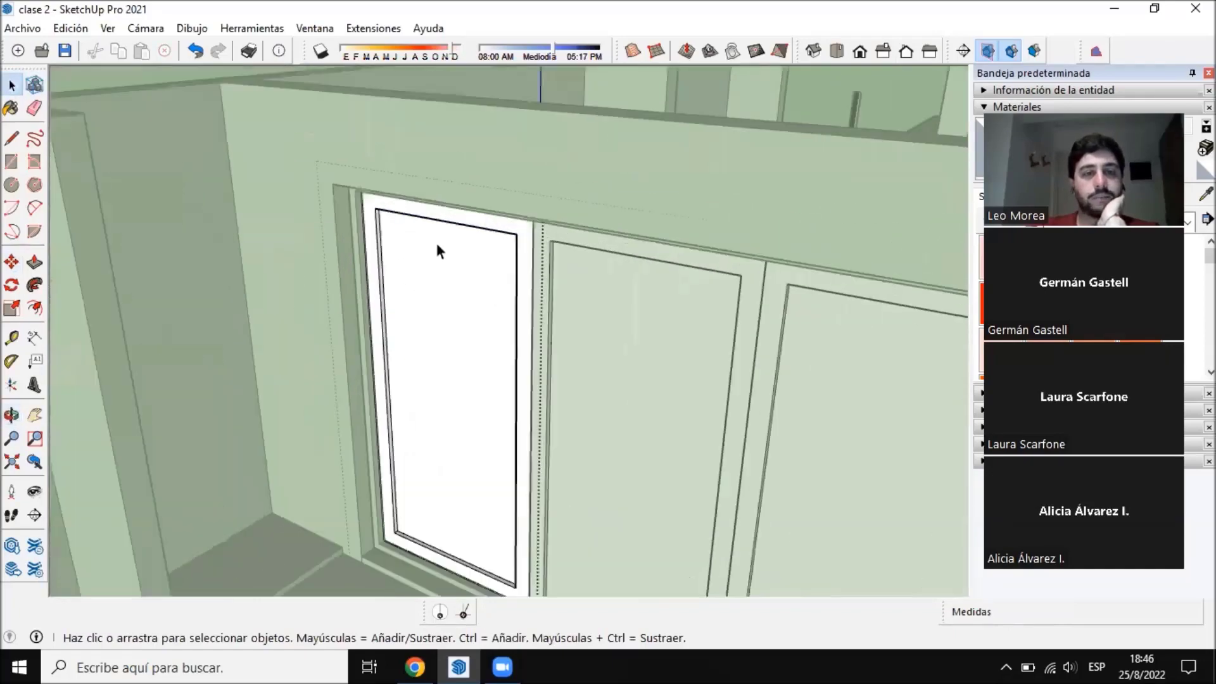
{"action": "scroll", "coordinate": [439, 251], "scroll_direction": "up", "scroll_amount": 3}
{"action": "scroll", "coordinate": [382, 198], "scroll_direction": "up", "scroll_amount": 3}
{"action": "middle_click_drag", "start_coordinate": [382, 198], "coordinate": [457, 232]}
{"action": "scroll", "coordinate": [385, 223], "scroll_direction": "down", "scroll_amount": 4}
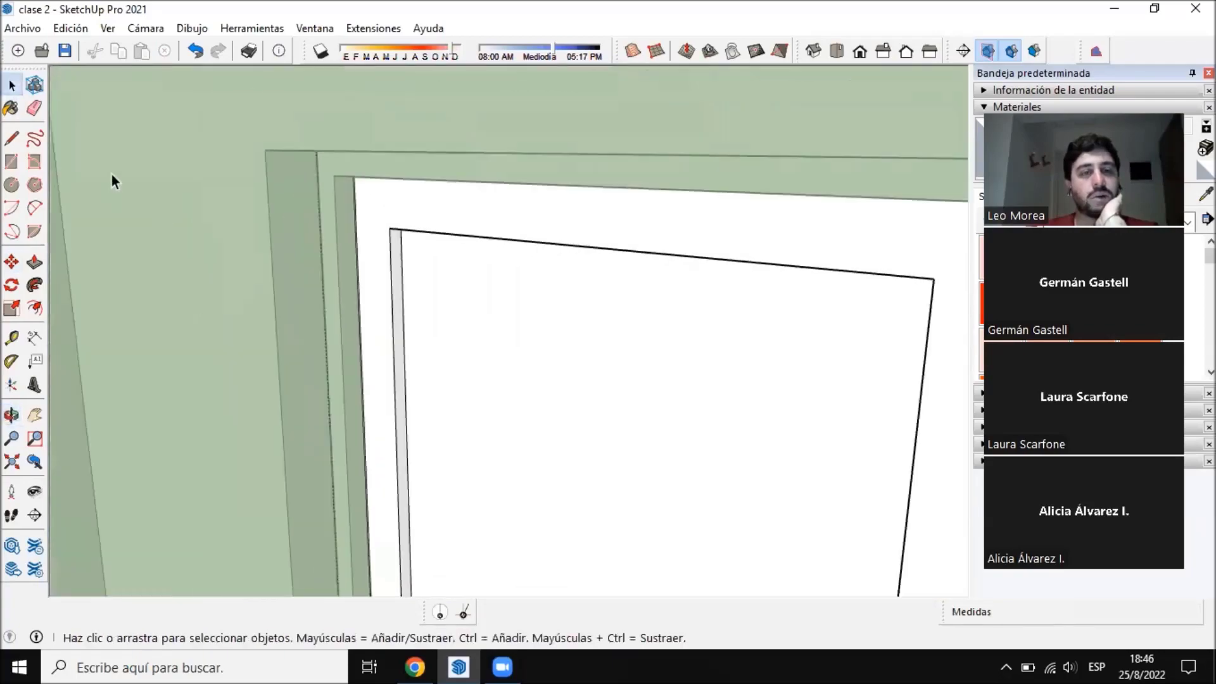
{"action": "scroll", "coordinate": [285, 290], "scroll_direction": "down", "scroll_amount": 3}
{"action": "scroll", "coordinate": [214, 250], "scroll_direction": "up", "scroll_amount": 2}
Try pulling the leaf's frame face outward with Push/Pull, push it back in, and leave the component
{"action": "left_click", "coordinate": [35, 262]}
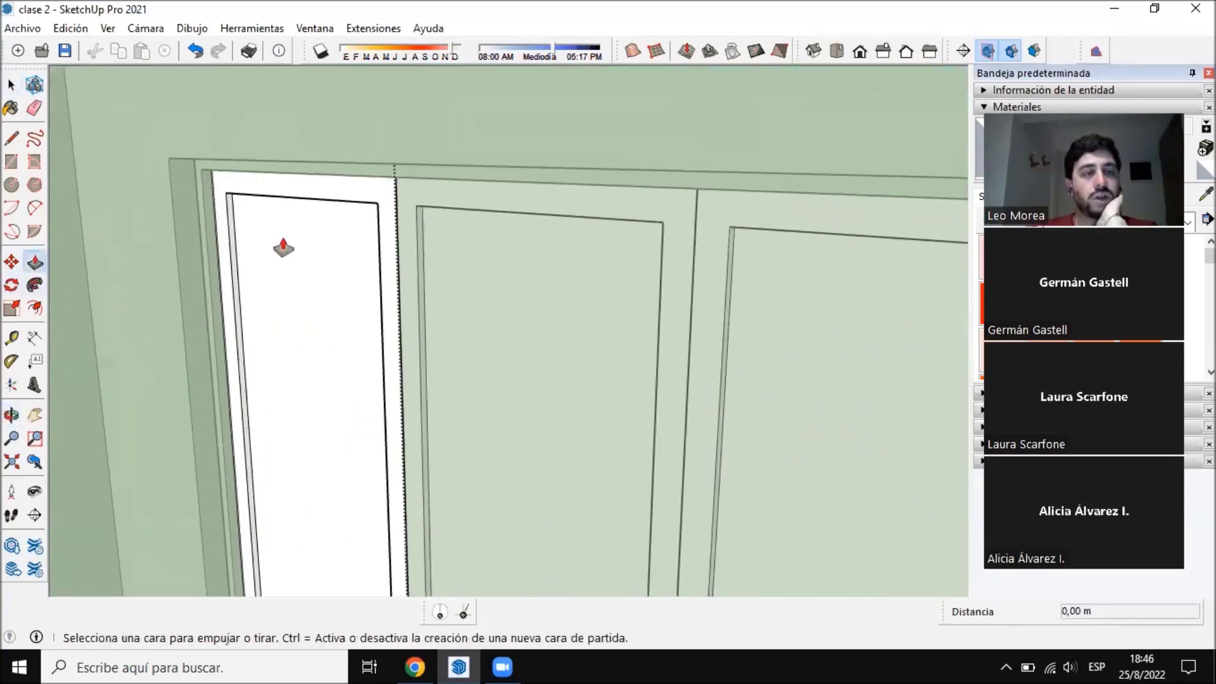
{"action": "left_click", "coordinate": [346, 209]}
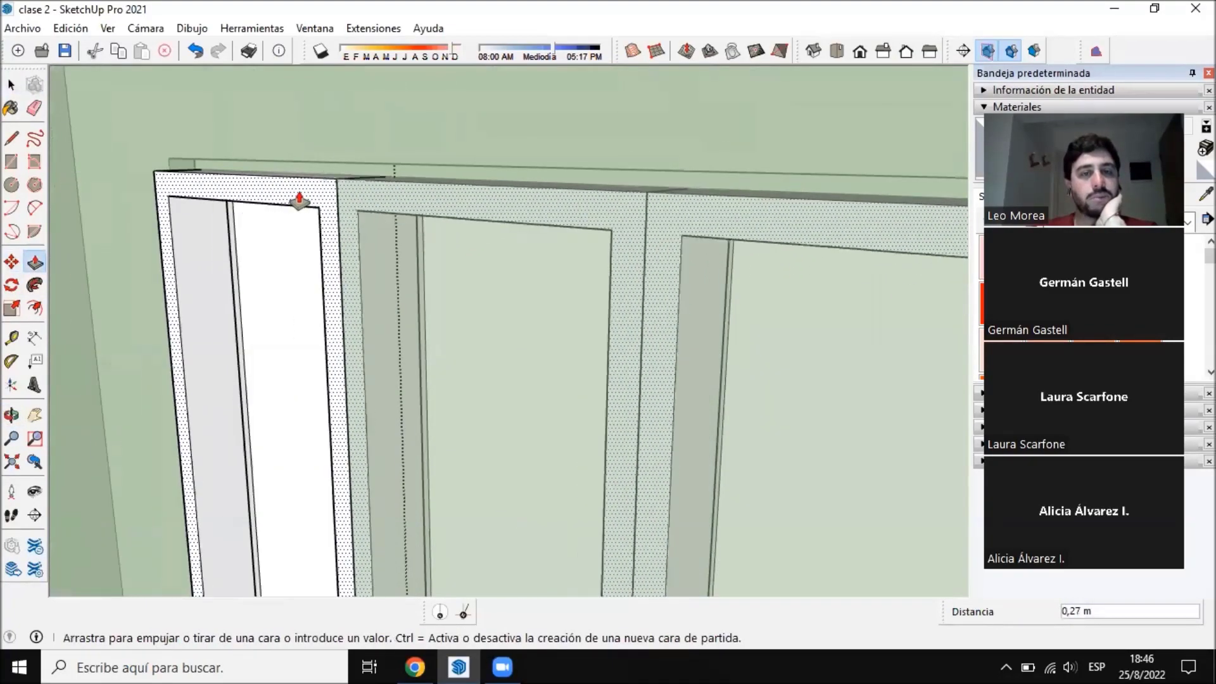
{"action": "scroll", "coordinate": [299, 200], "scroll_direction": "down", "scroll_amount": 5}
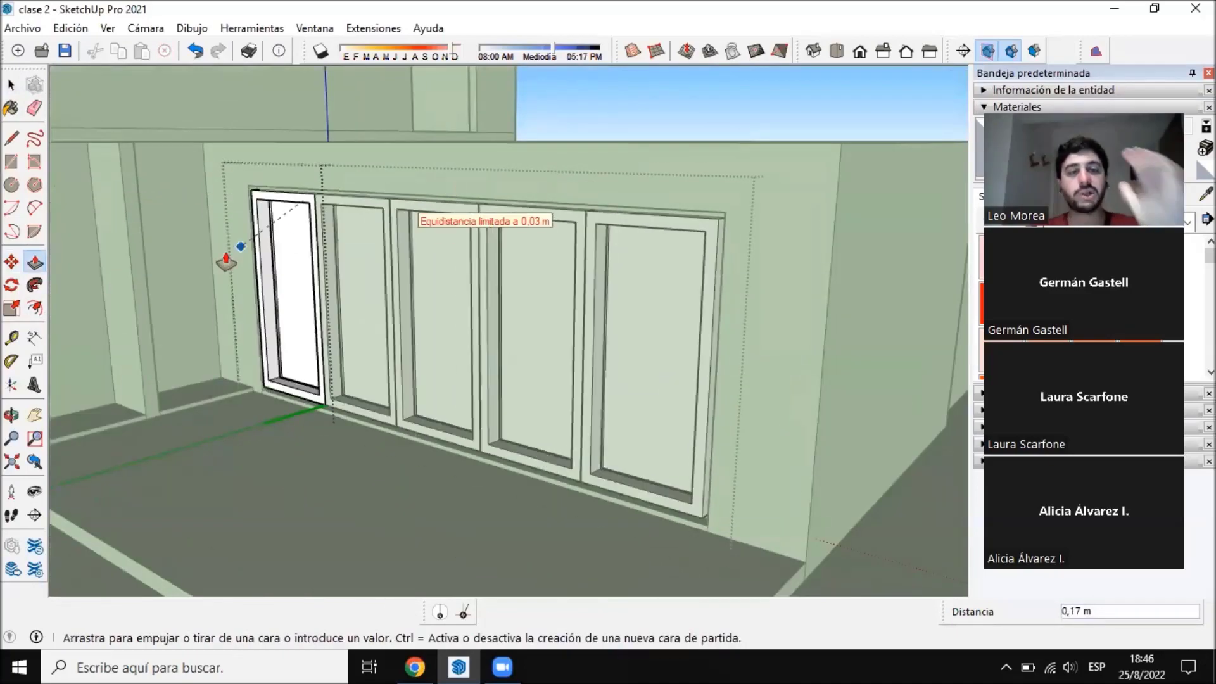
{"action": "left_click", "coordinate": [283, 244]}
{"action": "scroll", "coordinate": [320, 202], "scroll_direction": "up", "scroll_amount": 2}
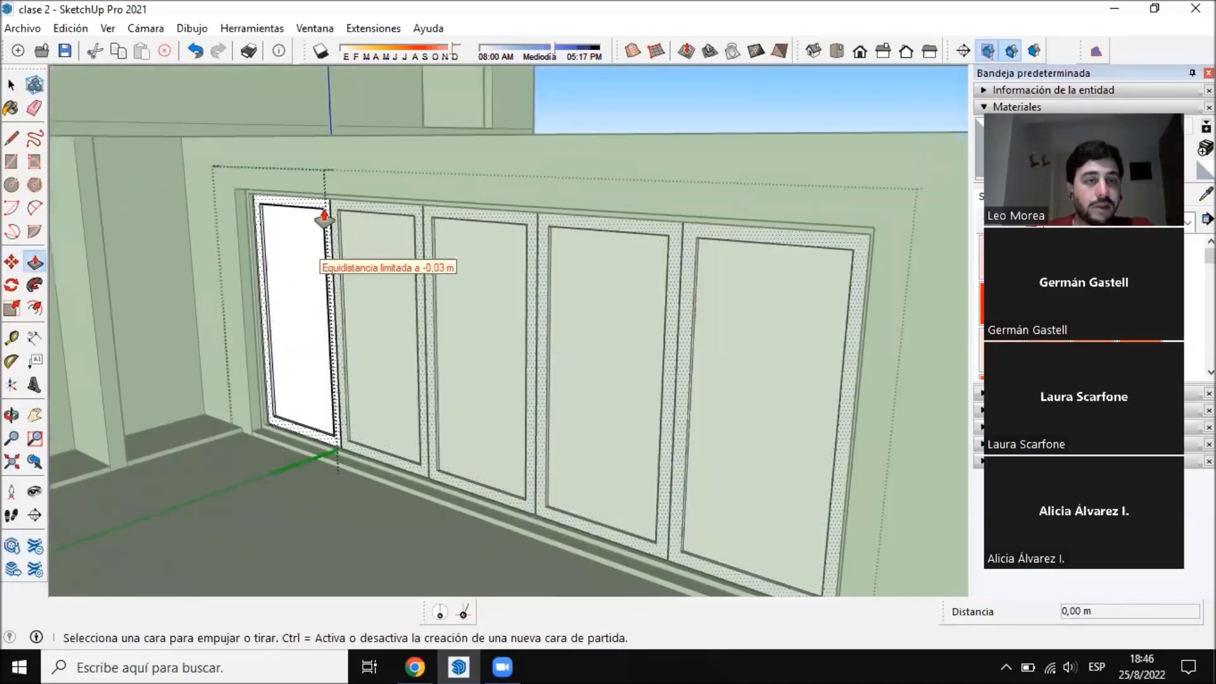
{"action": "scroll", "coordinate": [335, 190], "scroll_direction": "up", "scroll_amount": 3}
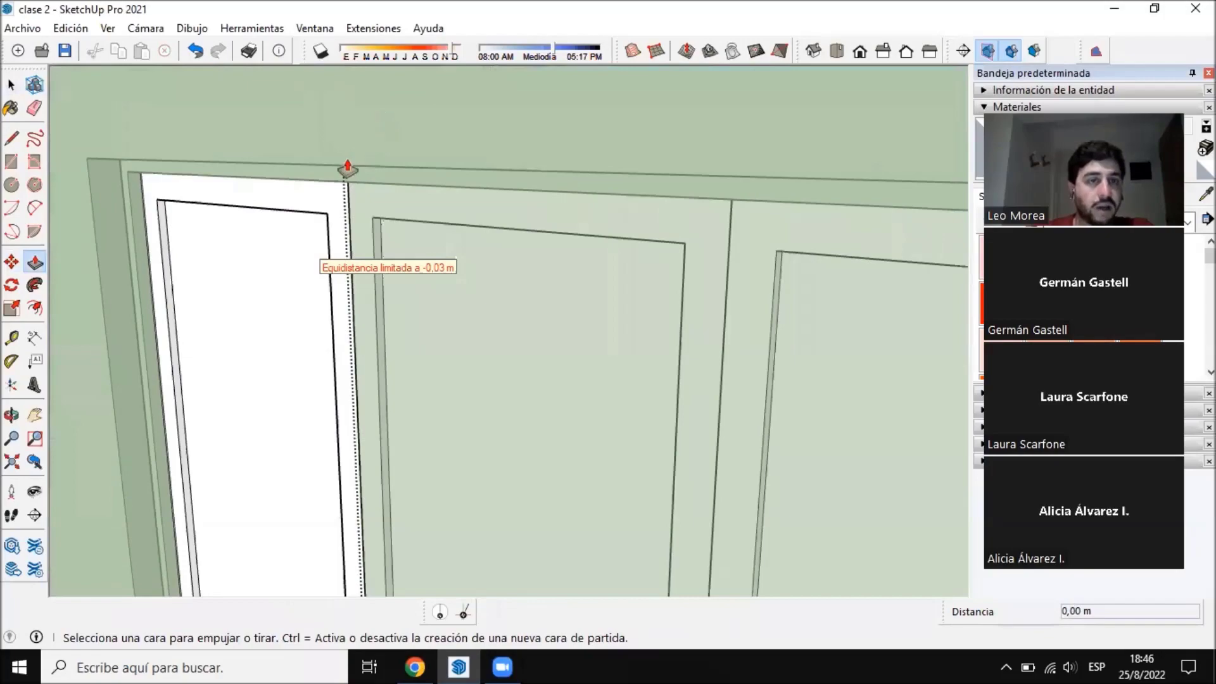
{"action": "middle_click_drag", "start_coordinate": [347, 167], "coordinate": [361, 211]}
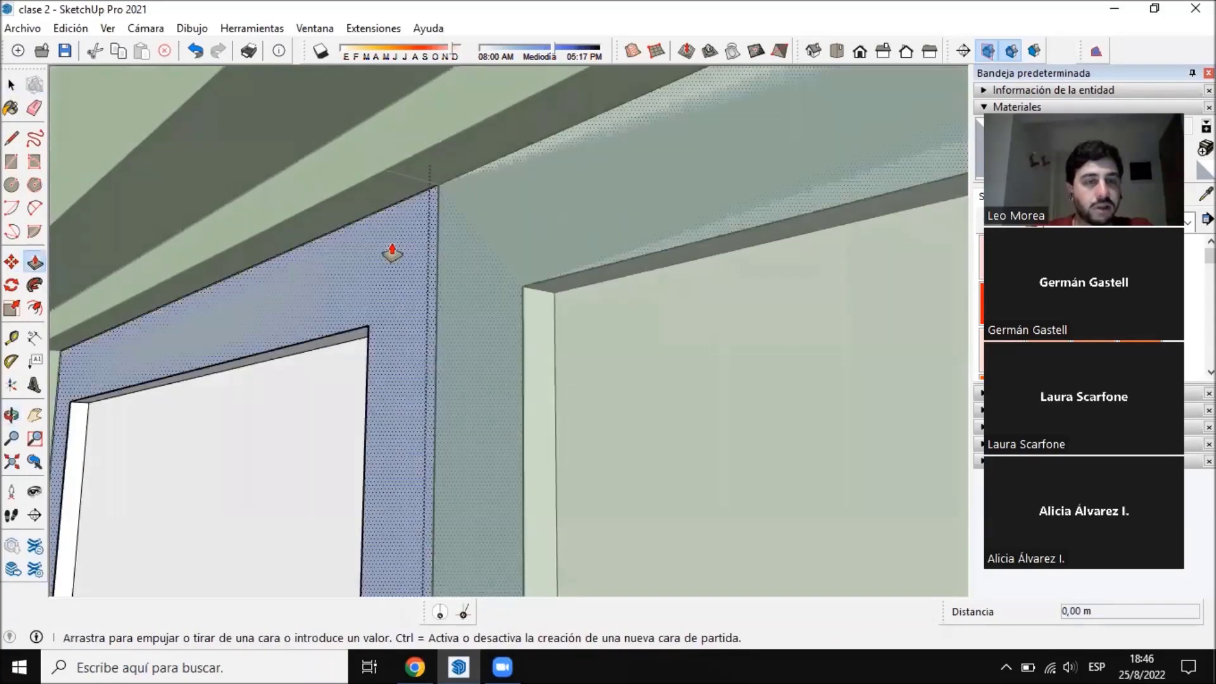
{"action": "left_click", "coordinate": [385, 250]}
{"action": "left_click", "coordinate": [11, 86]}
{"action": "left_click", "coordinate": [190, 181]}
Examine the row of five leaves from outside, checking the door frames and their fit in the wall opening
{"action": "middle_click_drag", "start_coordinate": [372, 276], "coordinate": [453, 326]}
{"action": "scroll", "coordinate": [568, 313], "scroll_direction": "down", "scroll_amount": 8}
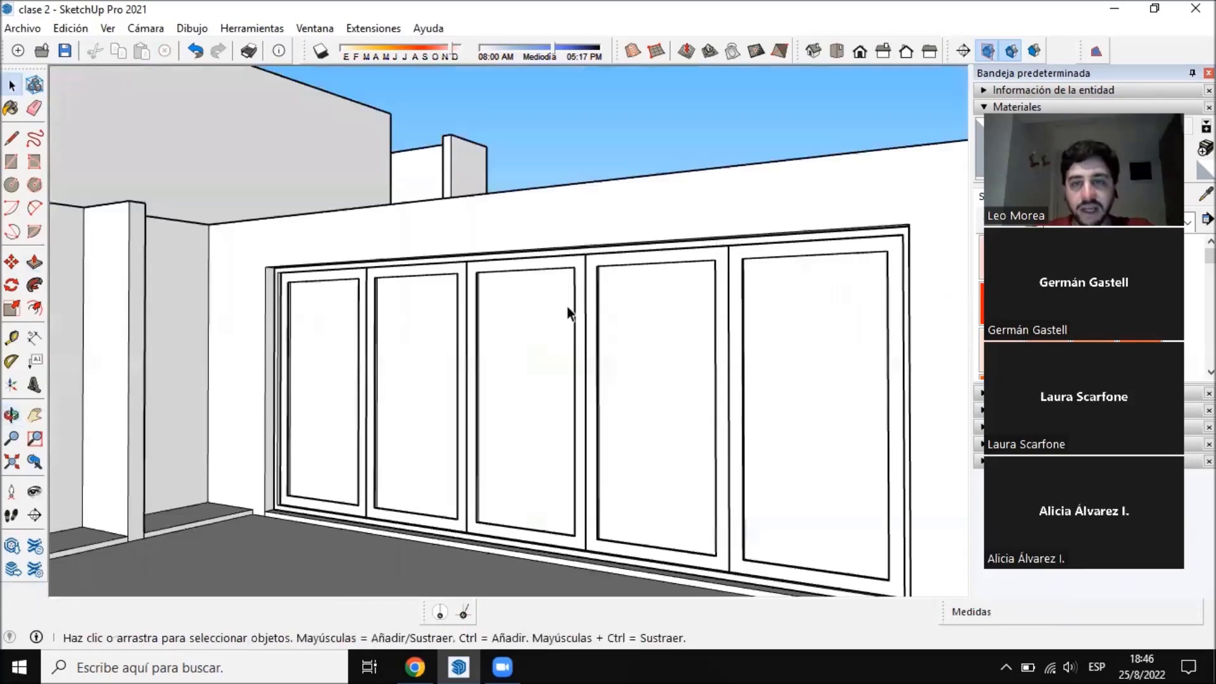
{"action": "scroll", "coordinate": [570, 372], "scroll_direction": "down", "scroll_amount": 3}
{"action": "middle_click_drag", "start_coordinate": [570, 372], "coordinate": [681, 497]}
{"action": "scroll", "coordinate": [460, 427], "scroll_direction": "up", "scroll_amount": 6}
{"action": "scroll", "coordinate": [461, 427], "scroll_direction": "down", "scroll_amount": 3}
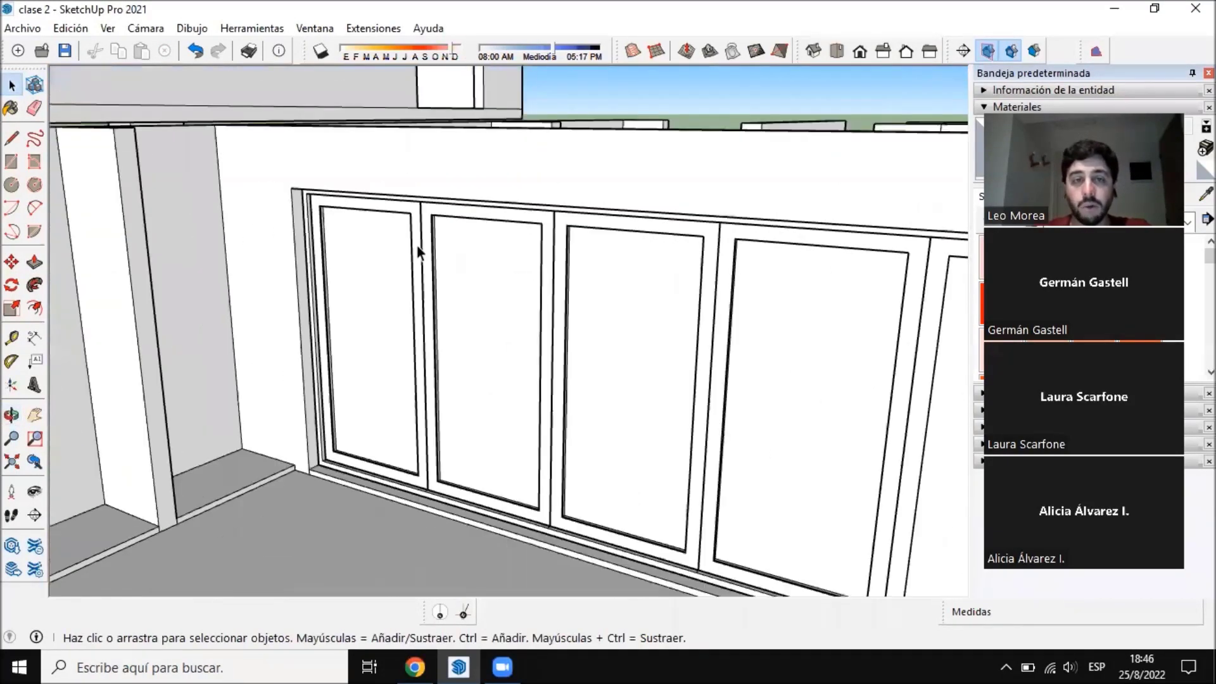
{"action": "scroll", "coordinate": [358, 189], "scroll_direction": "down", "scroll_amount": 3}
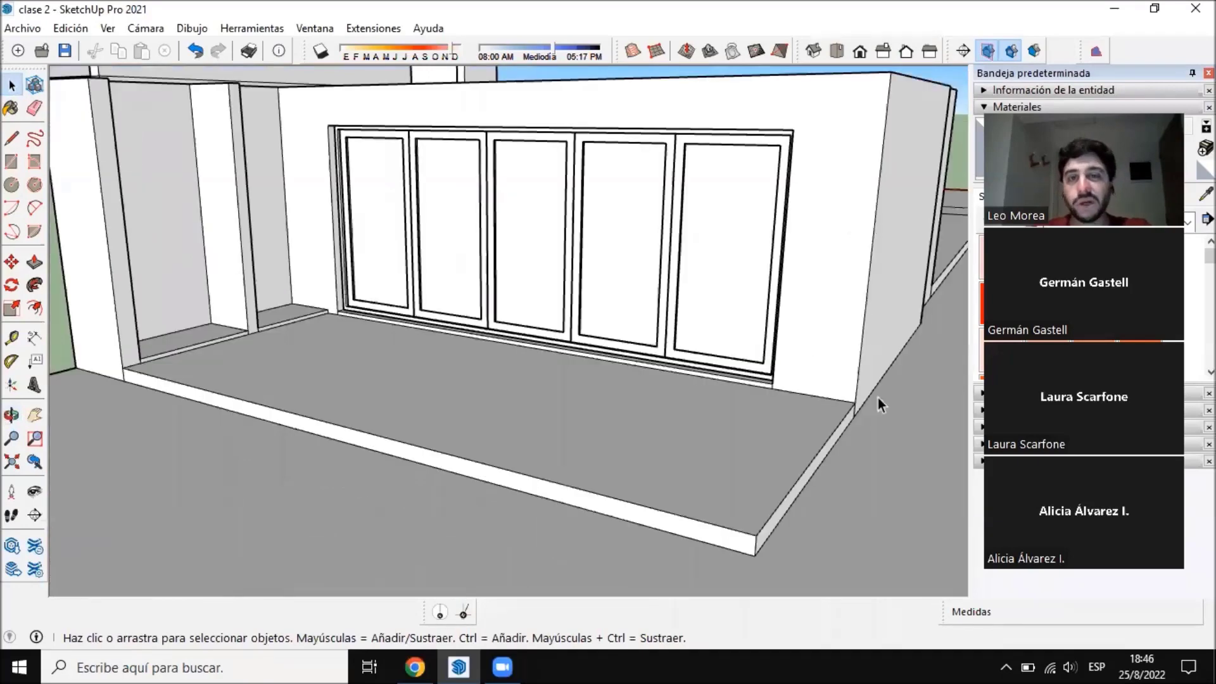
{"action": "scroll", "coordinate": [409, 164], "scroll_direction": "up", "scroll_amount": 3}
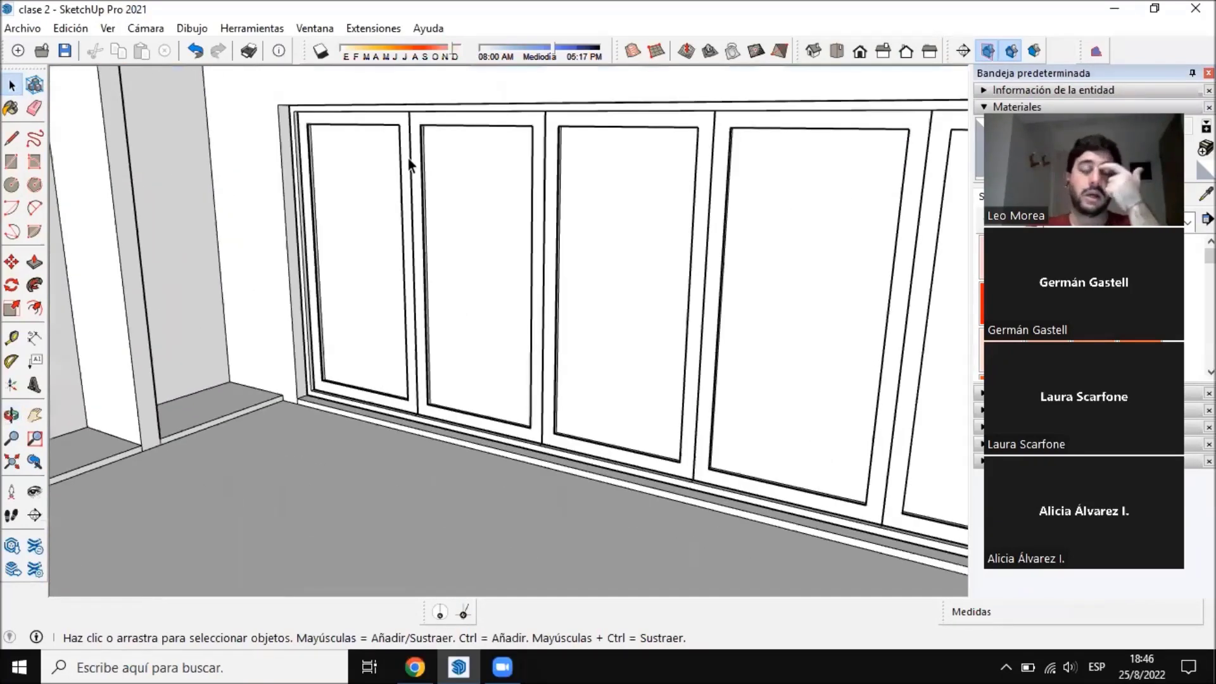
{"action": "scroll", "coordinate": [409, 164], "scroll_direction": "down", "scroll_amount": 2}
{"action": "middle_click_drag", "start_coordinate": [410, 163], "coordinate": [787, 399]}
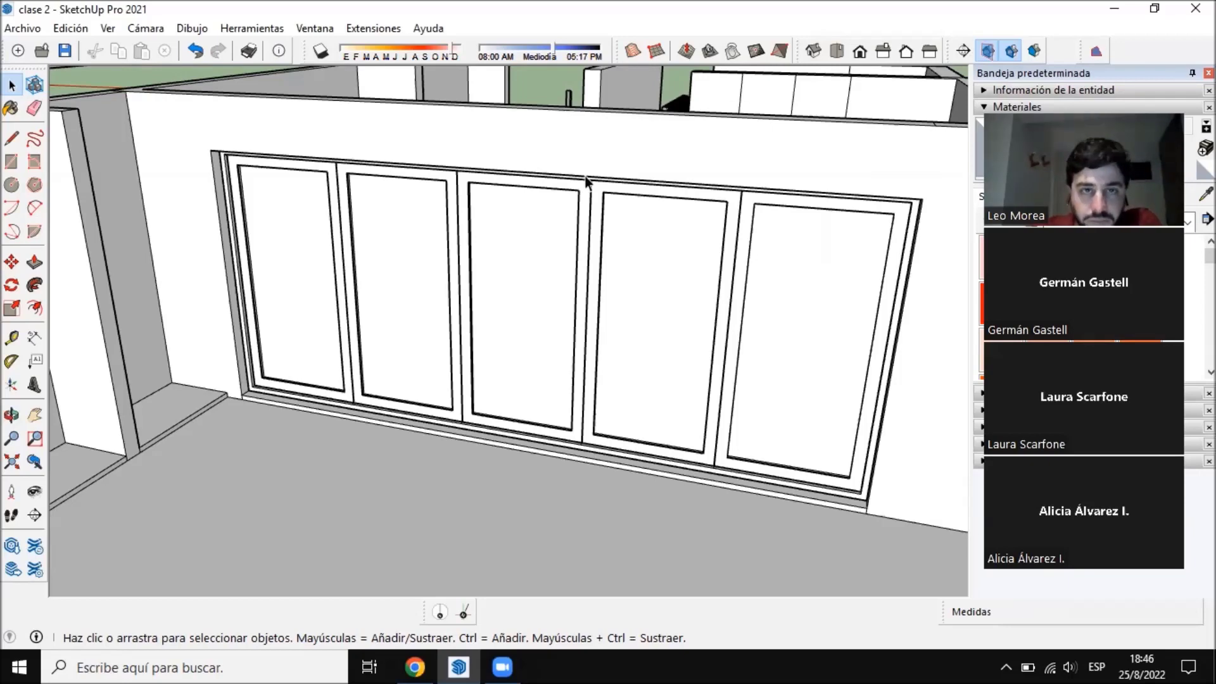
{"action": "middle_click_drag", "start_coordinate": [644, 373], "coordinate": [687, 281]}
{"action": "middle_click_drag", "start_coordinate": [426, 166], "coordinate": [613, 312]}
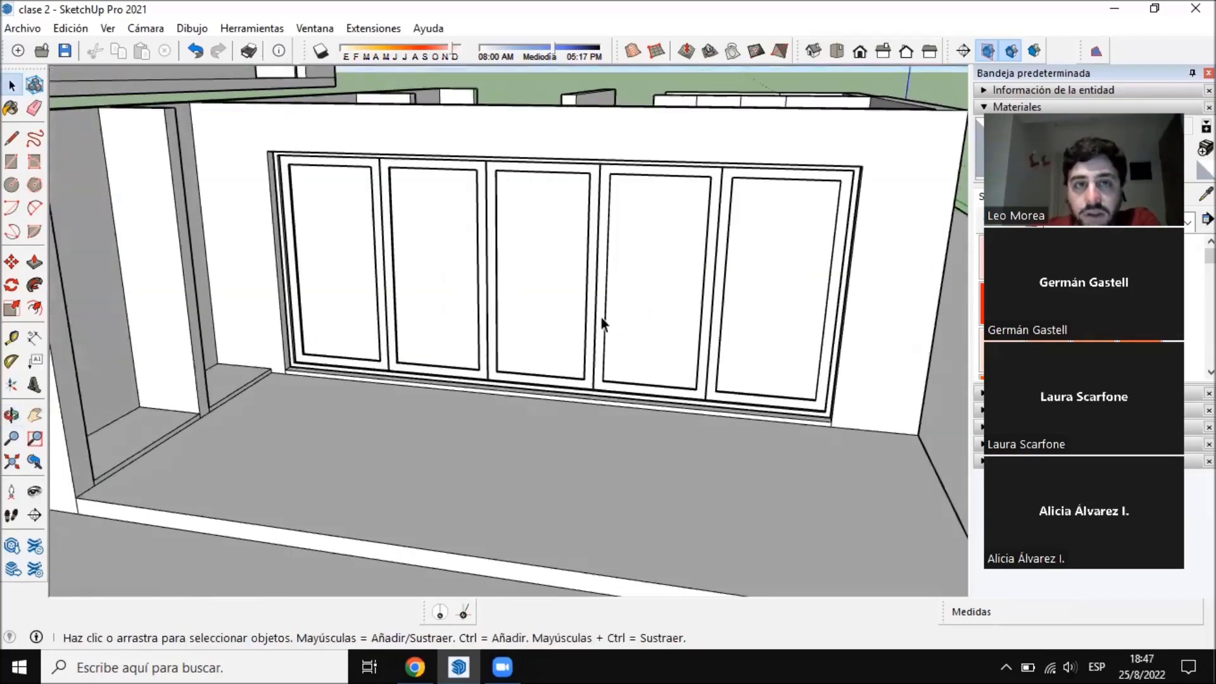
Inspect the door from inside the house, and its lower frame corner and sill from outside
{"action": "scroll", "coordinate": [578, 399], "scroll_direction": "up", "scroll_amount": 6}
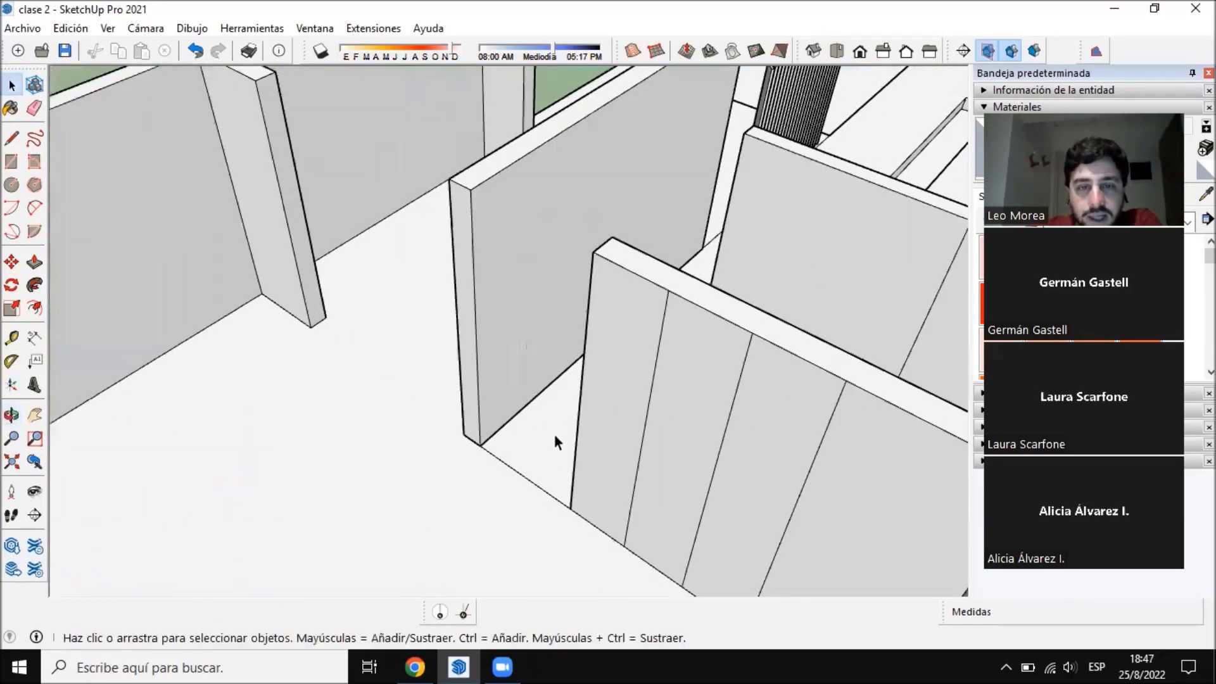
{"action": "middle_click_drag", "start_coordinate": [553, 431], "coordinate": [527, 382]}
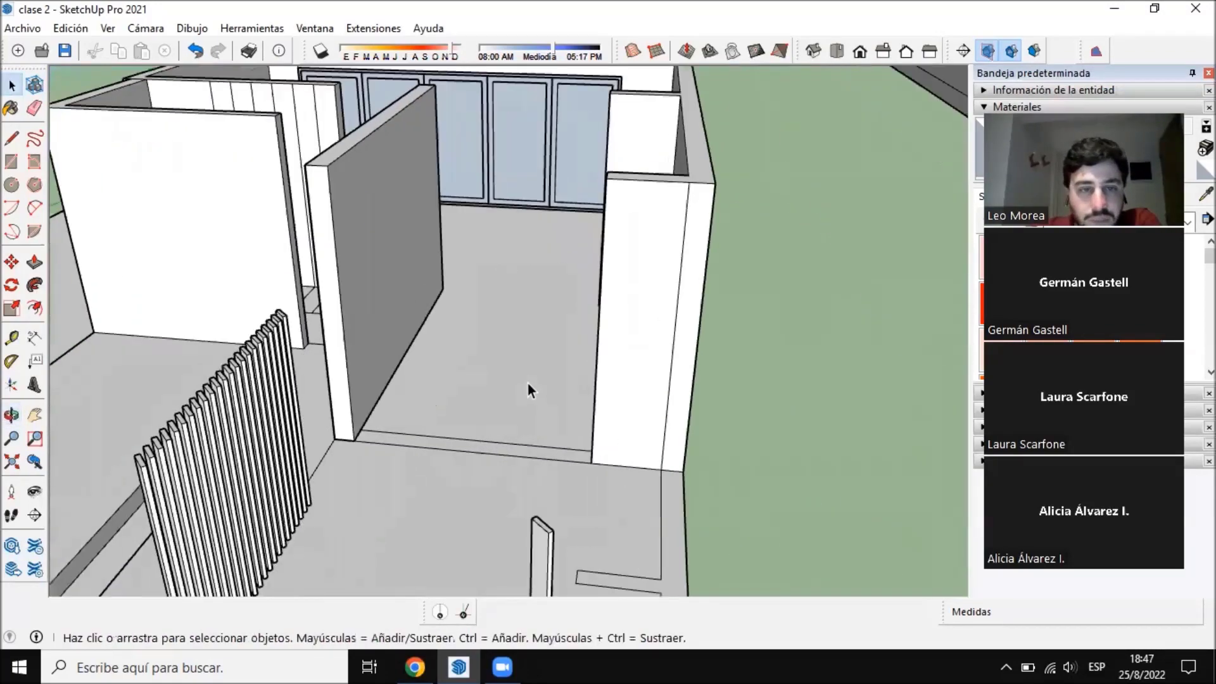
{"action": "scroll", "coordinate": [652, 439], "scroll_direction": "down", "scroll_amount": 5}
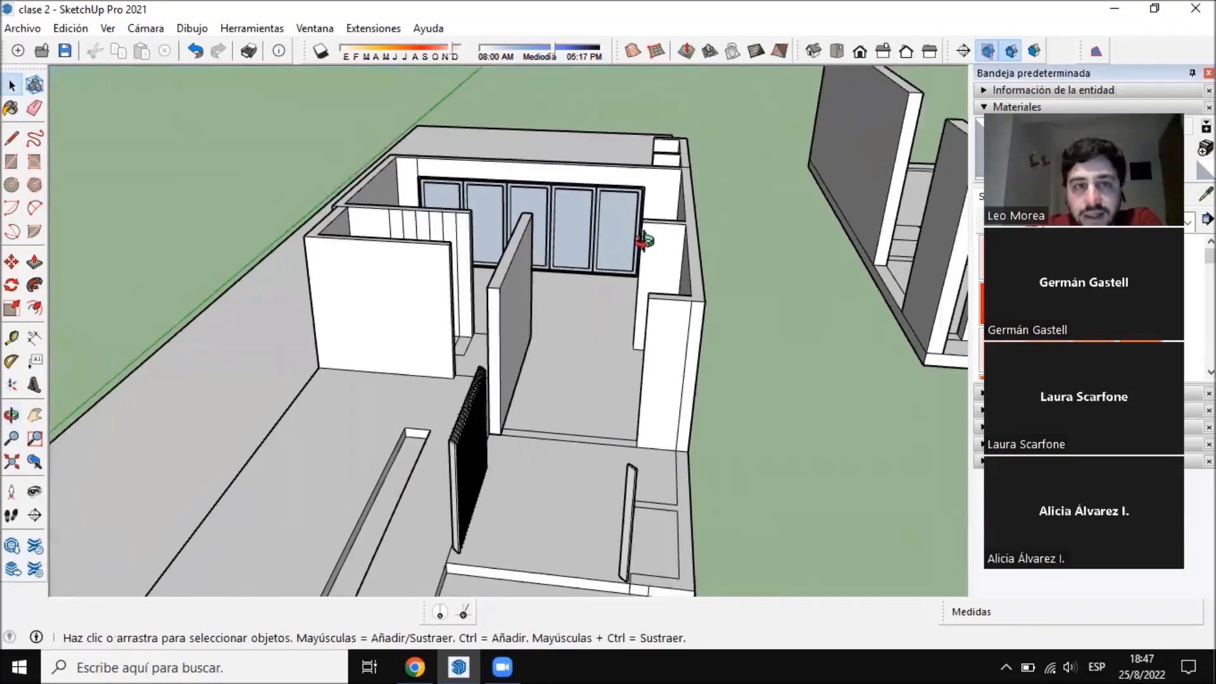
{"action": "middle_click_drag", "start_coordinate": [643, 241], "coordinate": [393, 329]}
{"action": "scroll", "coordinate": [502, 346], "scroll_direction": "up", "scroll_amount": 5}
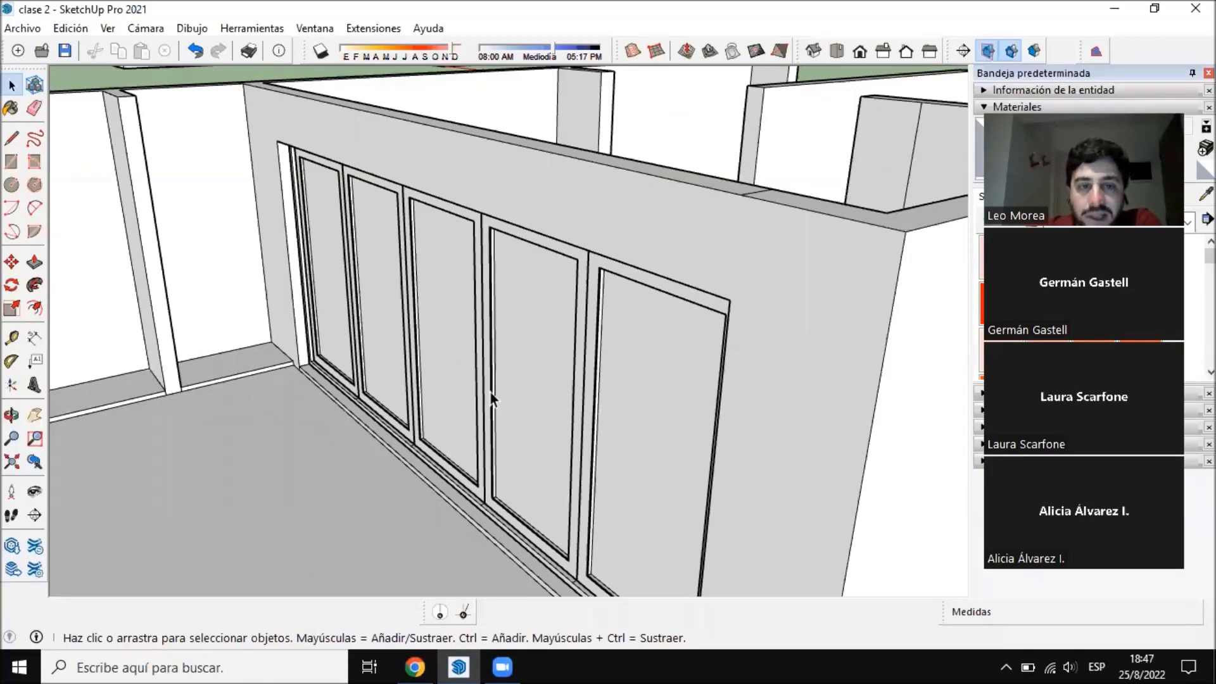
{"action": "middle_click_drag", "start_coordinate": [446, 412], "coordinate": [522, 463]}
{"action": "scroll", "coordinate": [401, 405], "scroll_direction": "up", "scroll_amount": 6}
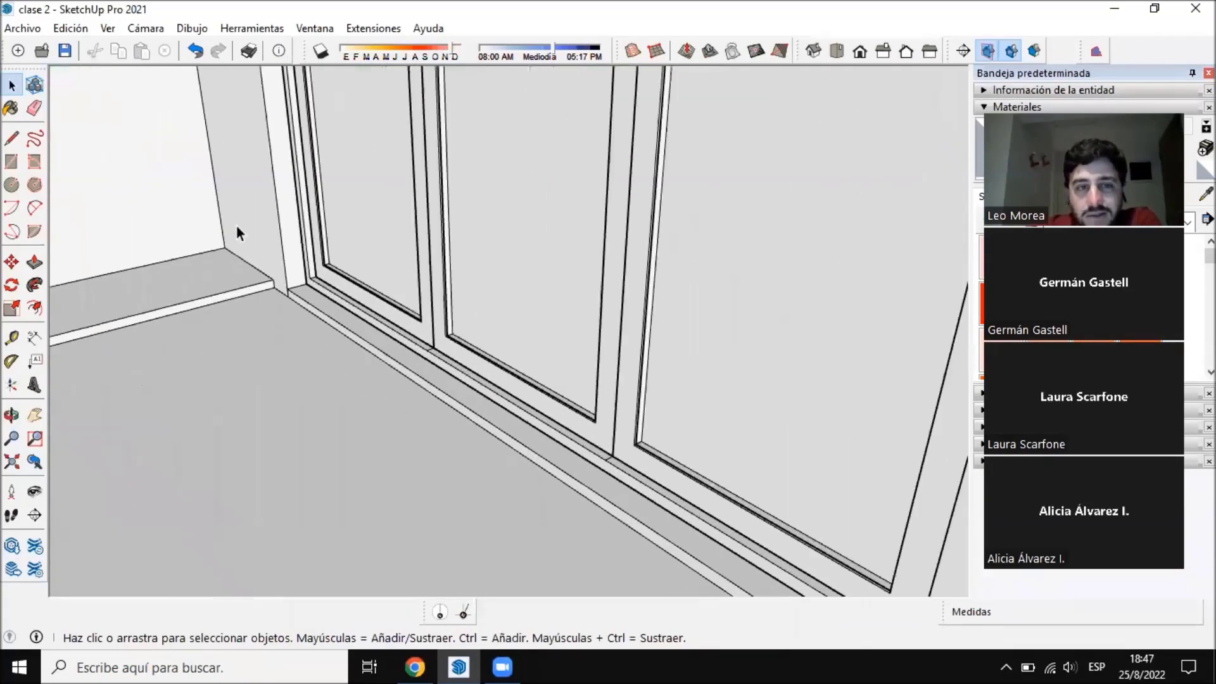
{"action": "scroll", "coordinate": [463, 360], "scroll_direction": "up", "scroll_amount": 2}
{"action": "middle_click_drag", "start_coordinate": [466, 334], "coordinate": [497, 352]}
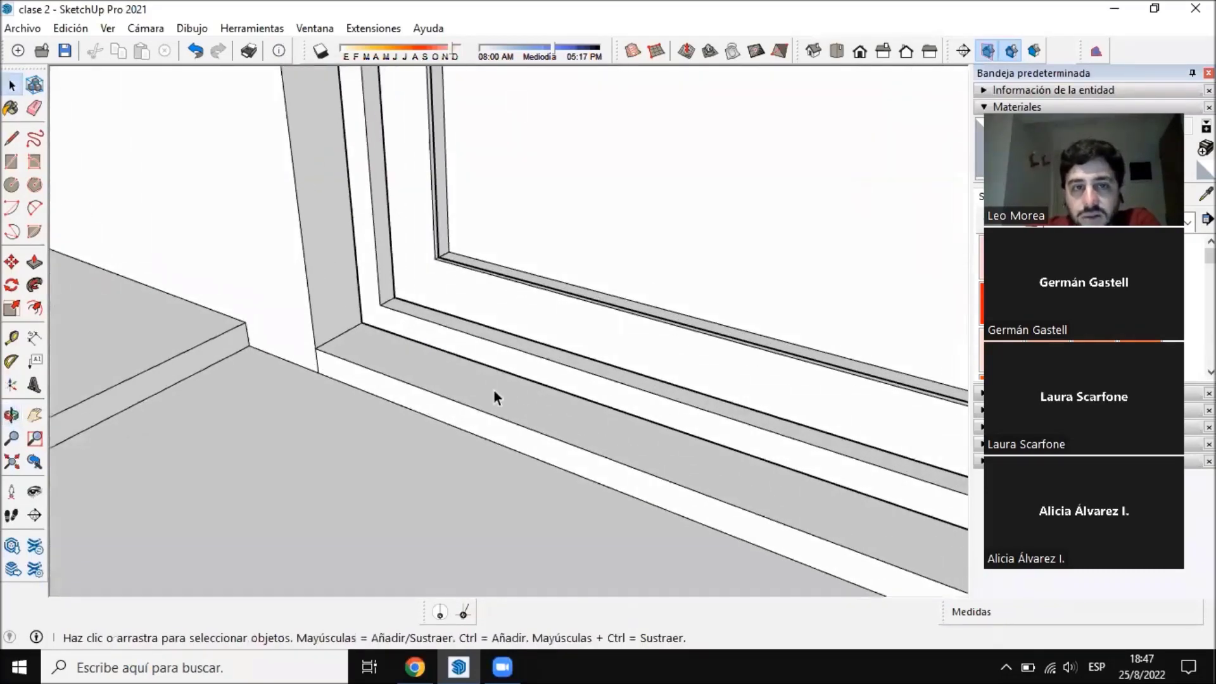
{"action": "middle_click_drag", "start_coordinate": [494, 391], "coordinate": [528, 335]}
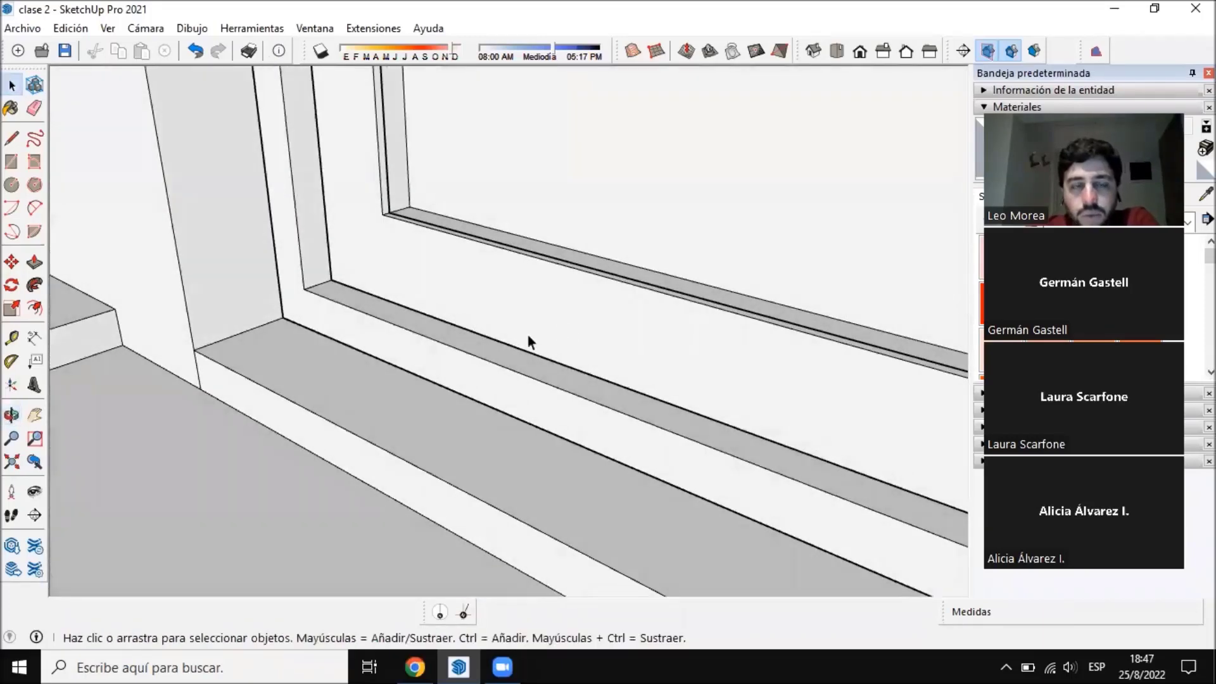
{"action": "scroll", "coordinate": [528, 336], "scroll_direction": "down", "scroll_amount": 1}
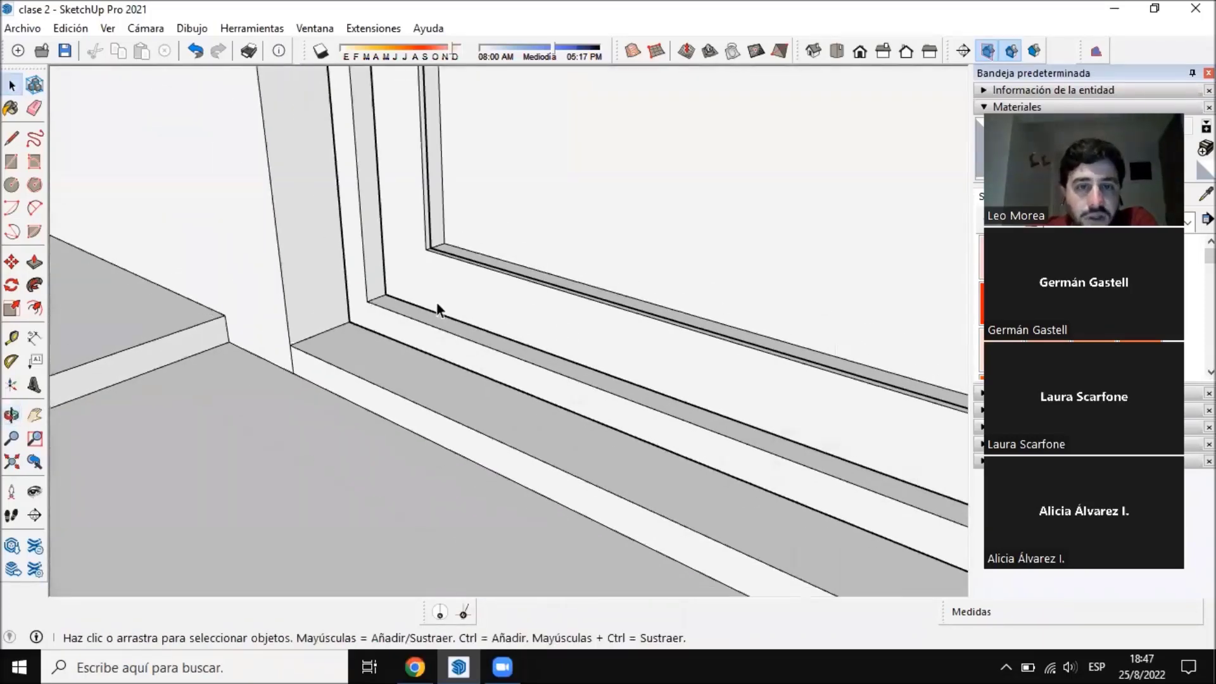
{"action": "scroll", "coordinate": [400, 286], "scroll_direction": "up", "scroll_amount": 3}
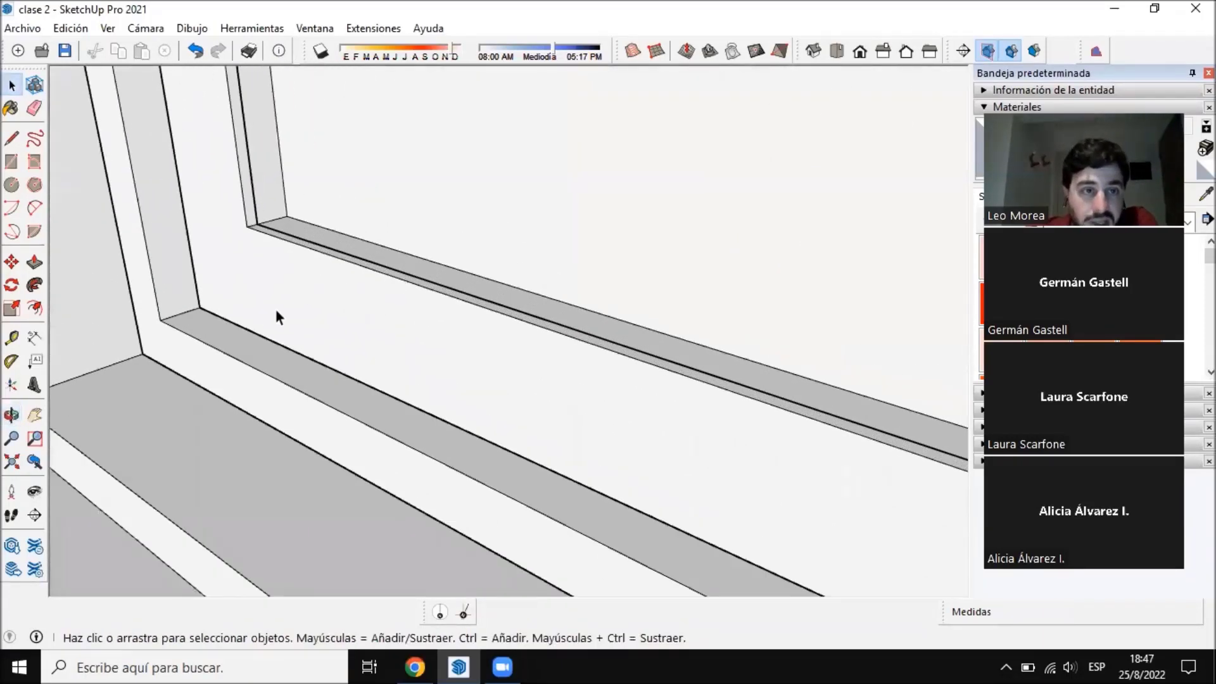
Open the door group for editing, inspect the lower corner of its frame, and leave the group
{"action": "double_click", "coordinate": [303, 372]}
{"action": "scroll", "coordinate": [303, 379], "scroll_direction": "down", "scroll_amount": 2}
{"action": "scroll", "coordinate": [303, 380], "scroll_direction": "up", "scroll_amount": 2}
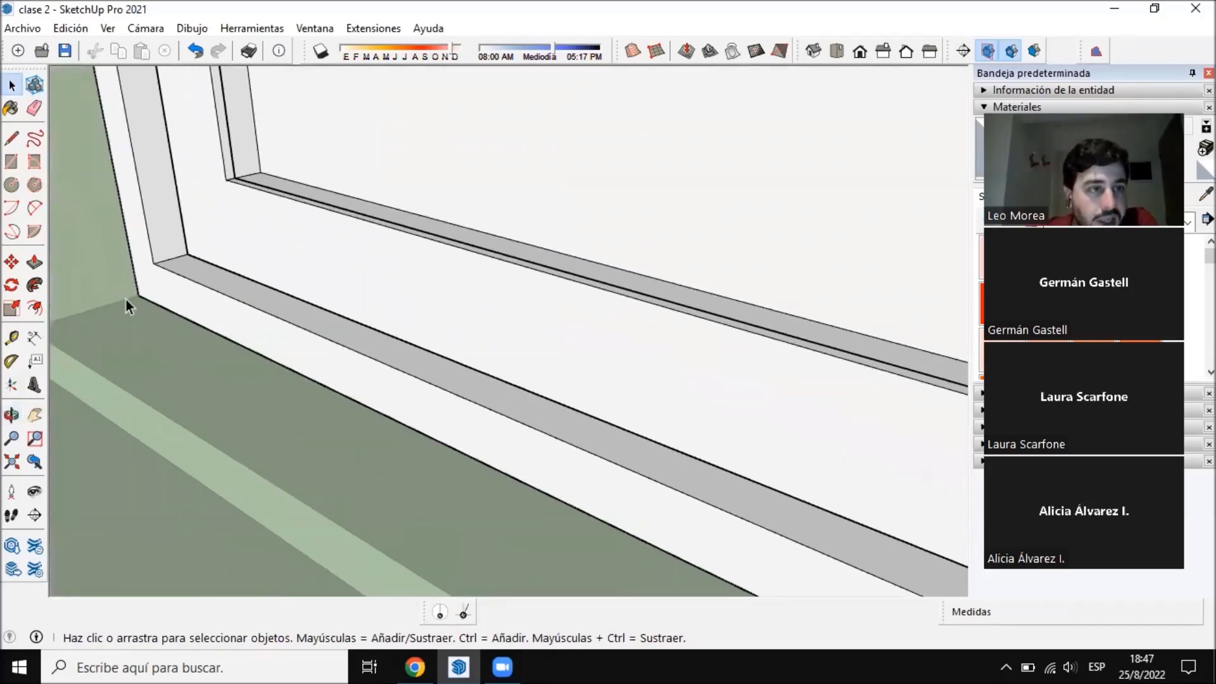
{"action": "scroll", "coordinate": [166, 265], "scroll_direction": "up", "scroll_amount": 1}
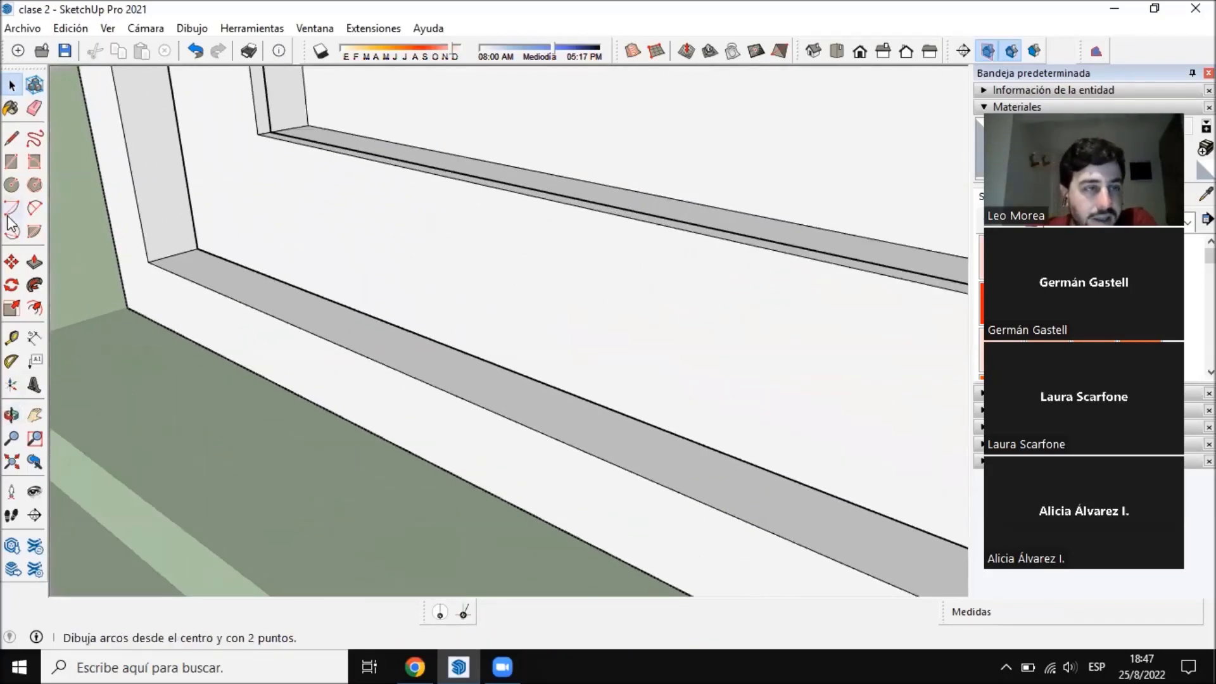
{"action": "left_click", "coordinate": [12, 138]}
{"action": "scroll", "coordinate": [144, 246], "scroll_direction": "up", "scroll_amount": 1}
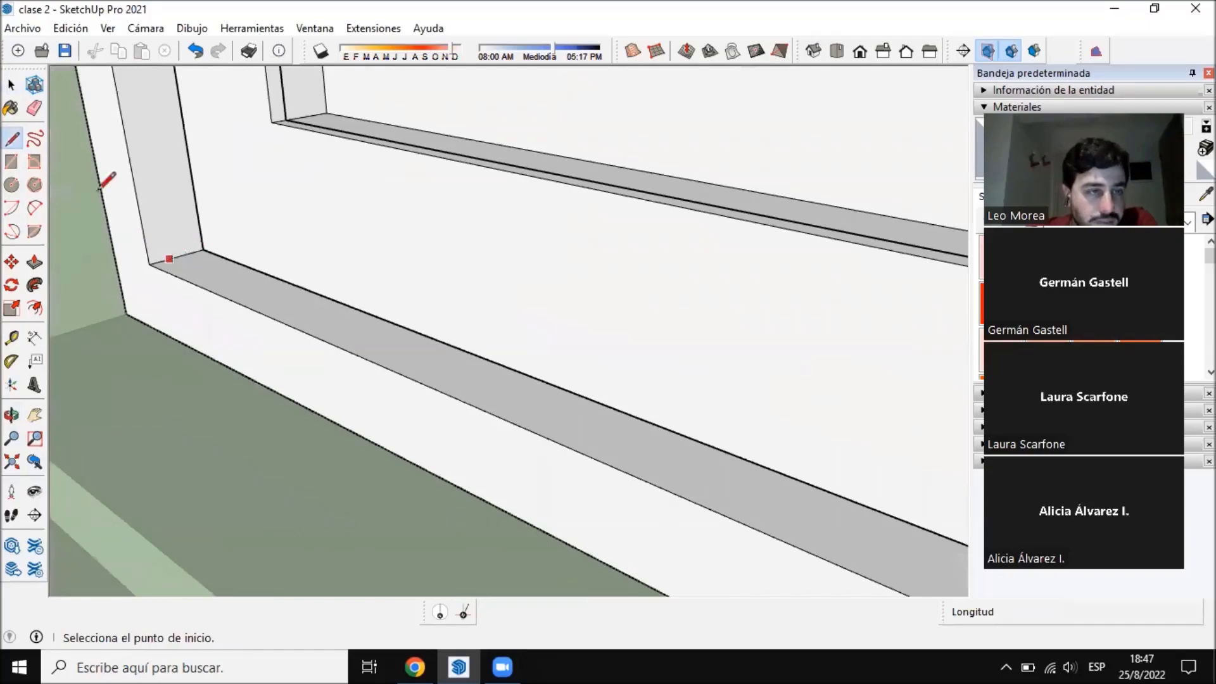
{"action": "left_click", "coordinate": [11, 85]}
{"action": "scroll", "coordinate": [394, 377], "scroll_direction": "down", "scroll_amount": 1}
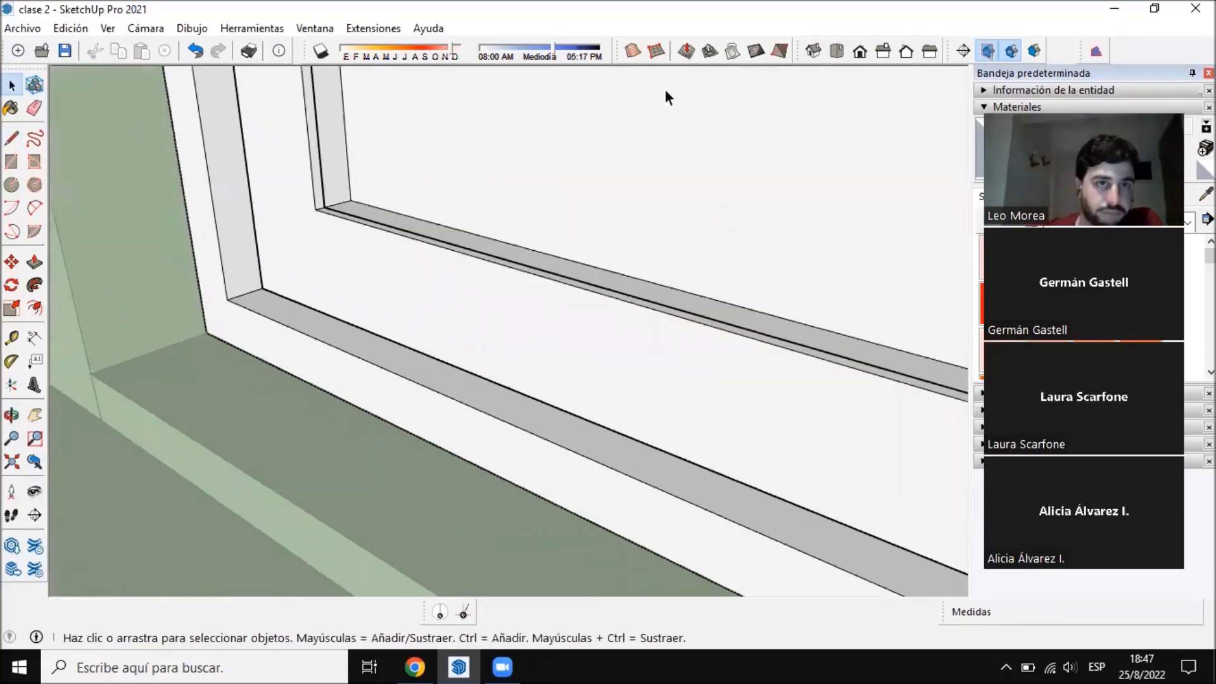
{"action": "scroll", "coordinate": [306, 287], "scroll_direction": "down", "scroll_amount": 4}
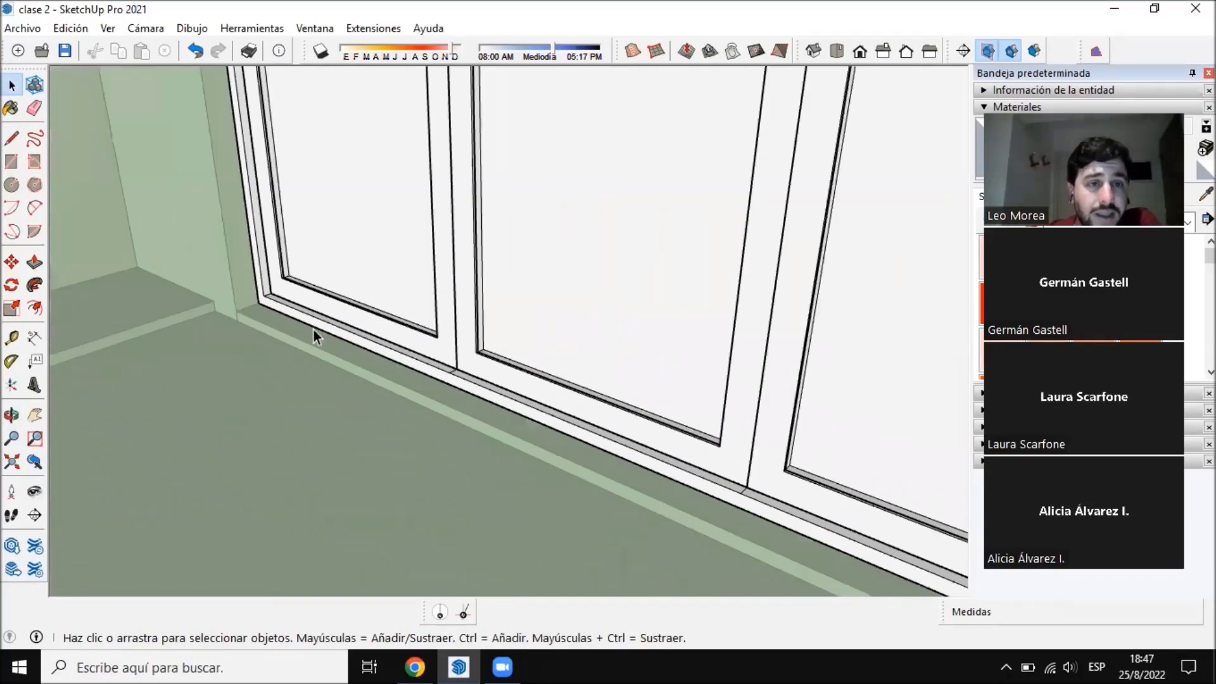
{"action": "left_click", "coordinate": [371, 395]}
Examine the full row of door leaves from the terrace, including the sill and the surrounding wall opening
{"action": "scroll", "coordinate": [370, 389], "scroll_direction": "down", "scroll_amount": 6}
{"action": "scroll", "coordinate": [467, 336], "scroll_direction": "up", "scroll_amount": 8}
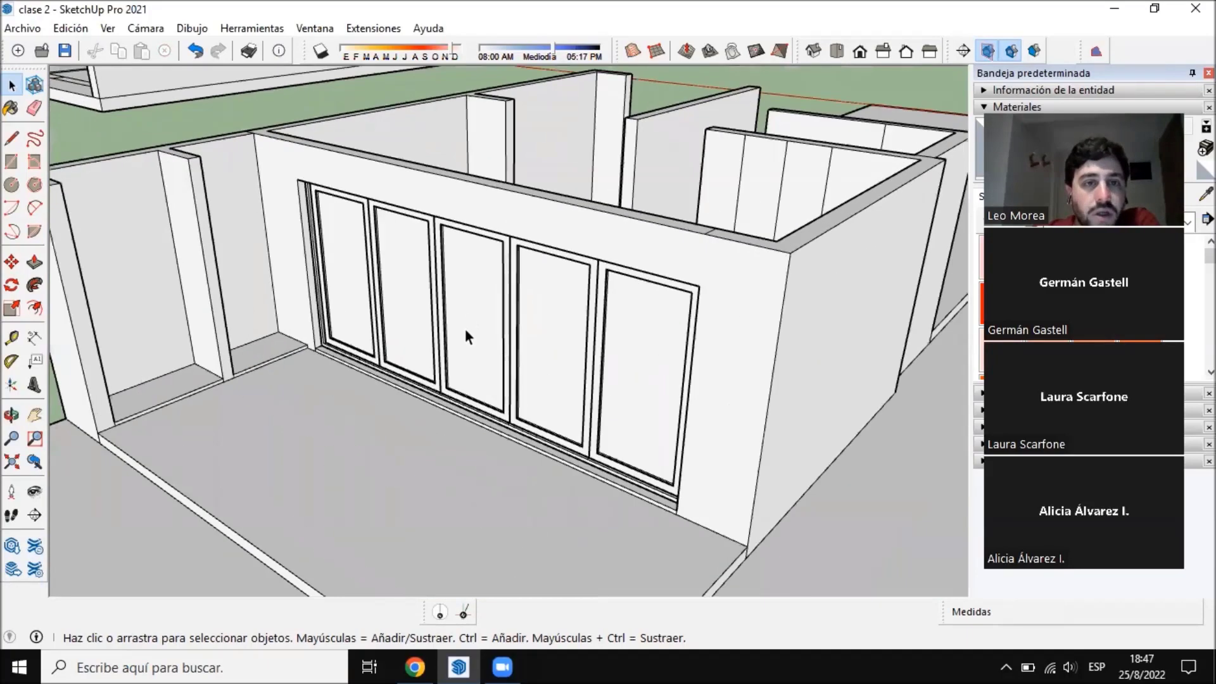
{"action": "scroll", "coordinate": [597, 357], "scroll_direction": "up", "scroll_amount": 2}
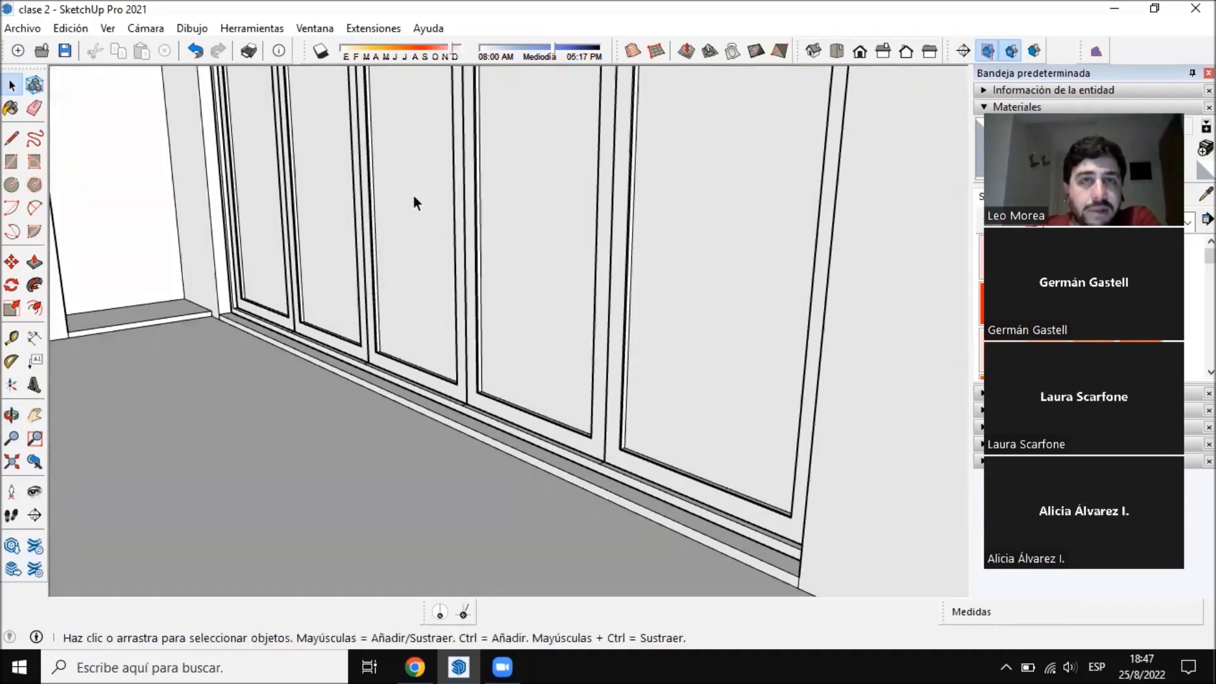
{"action": "scroll", "coordinate": [413, 196], "scroll_direction": "down", "scroll_amount": 5}
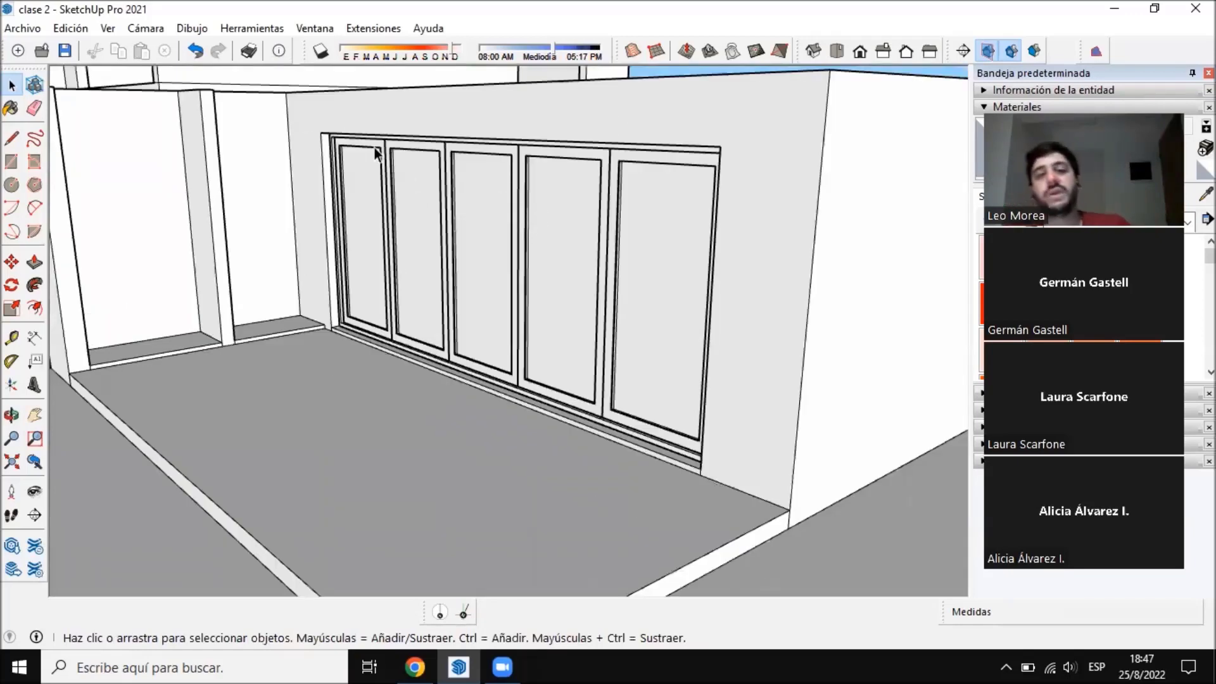
{"action": "middle_click_drag", "start_coordinate": [464, 283], "coordinate": [499, 266]}
{"action": "scroll", "coordinate": [670, 236], "scroll_direction": "up", "scroll_amount": 3}
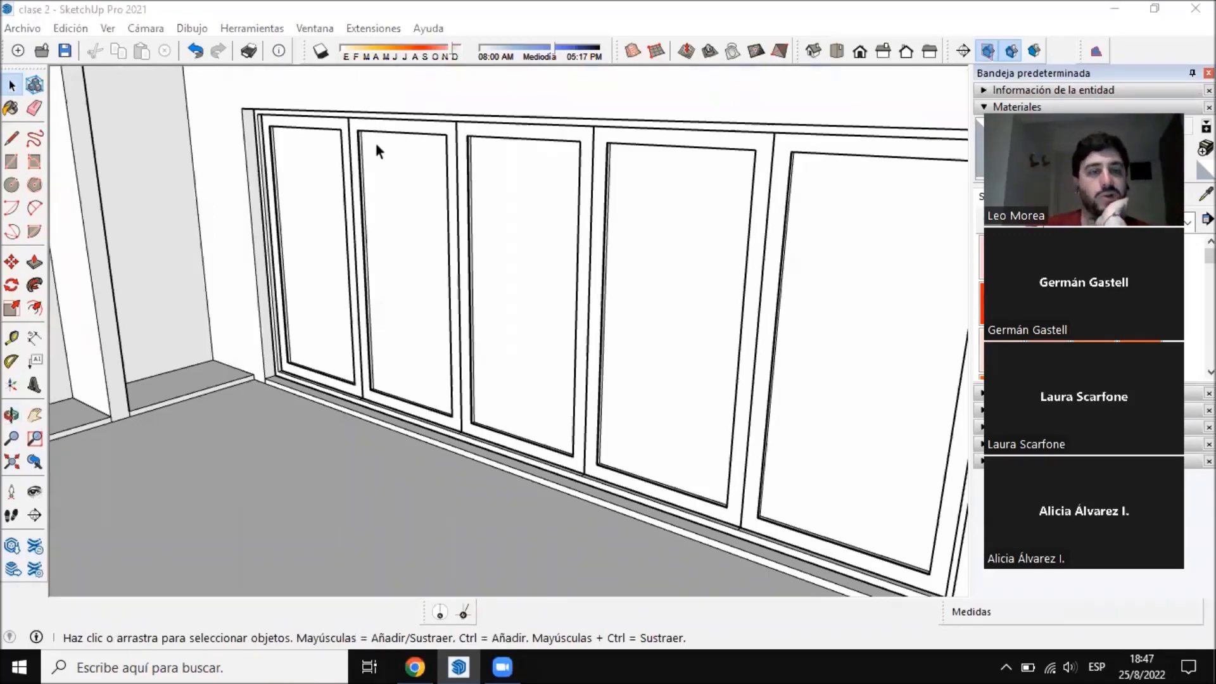
{"action": "scroll", "coordinate": [549, 348], "scroll_direction": "down", "scroll_amount": 5}
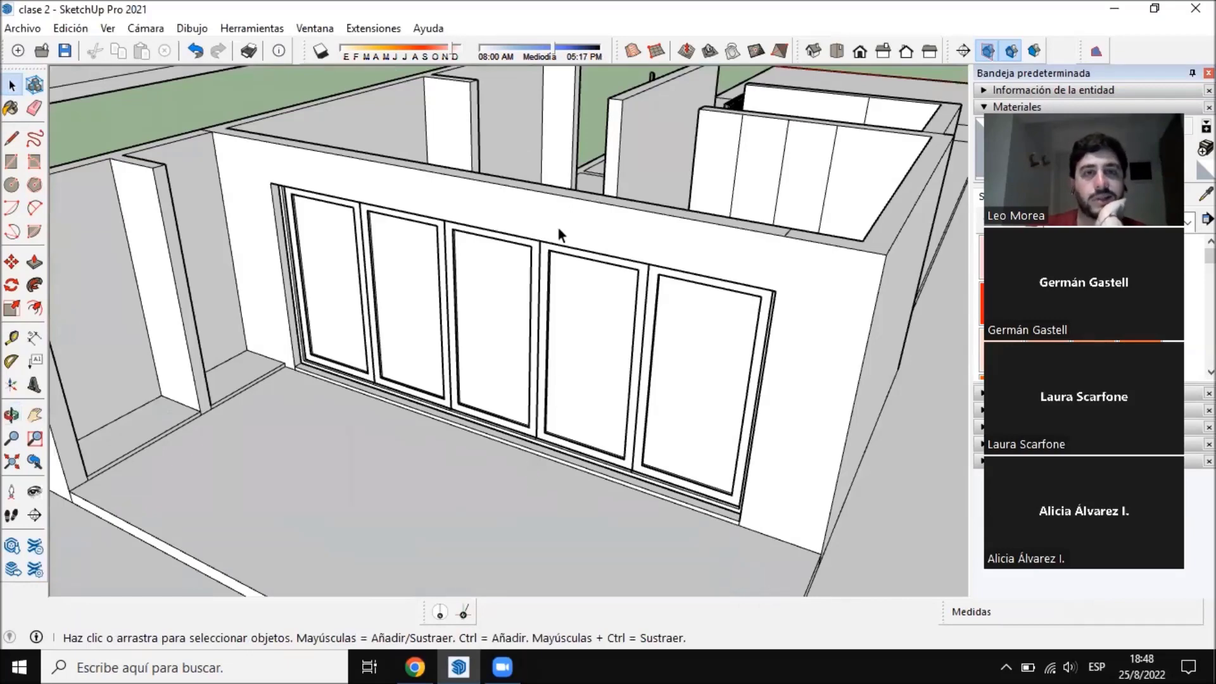
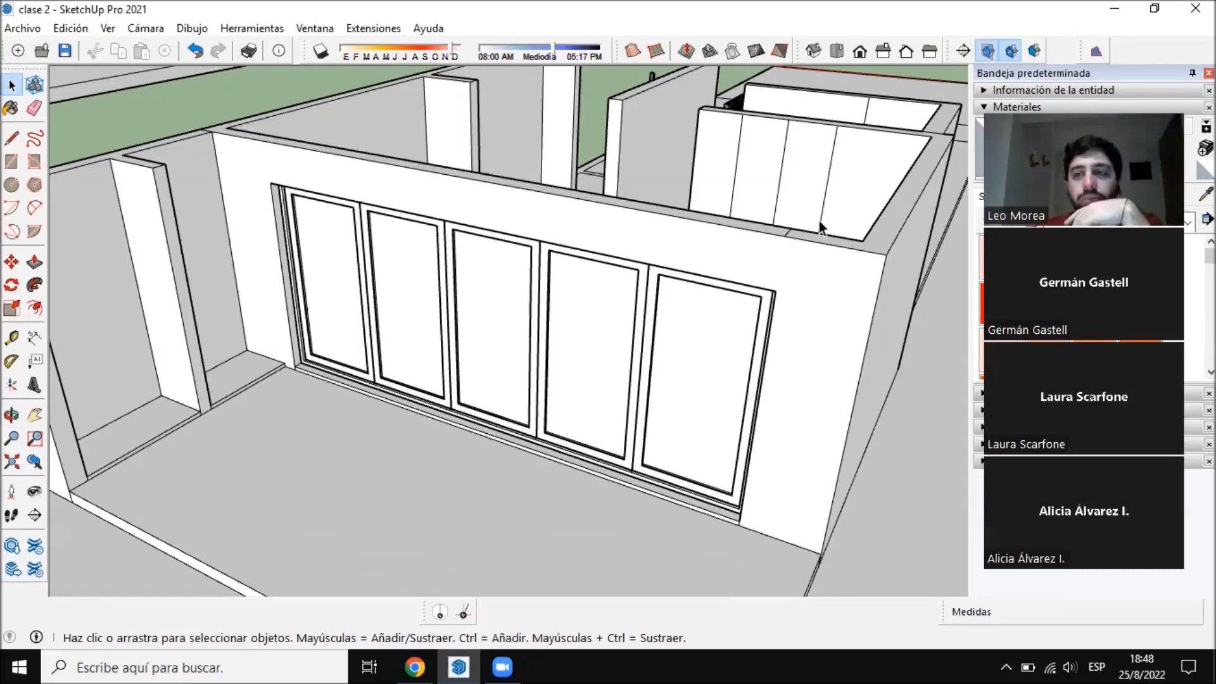
Move the video-call window clear of the tray, collapse the materials and show the components stored in the model
{"action": "left_click", "coordinate": [1129, 111]}
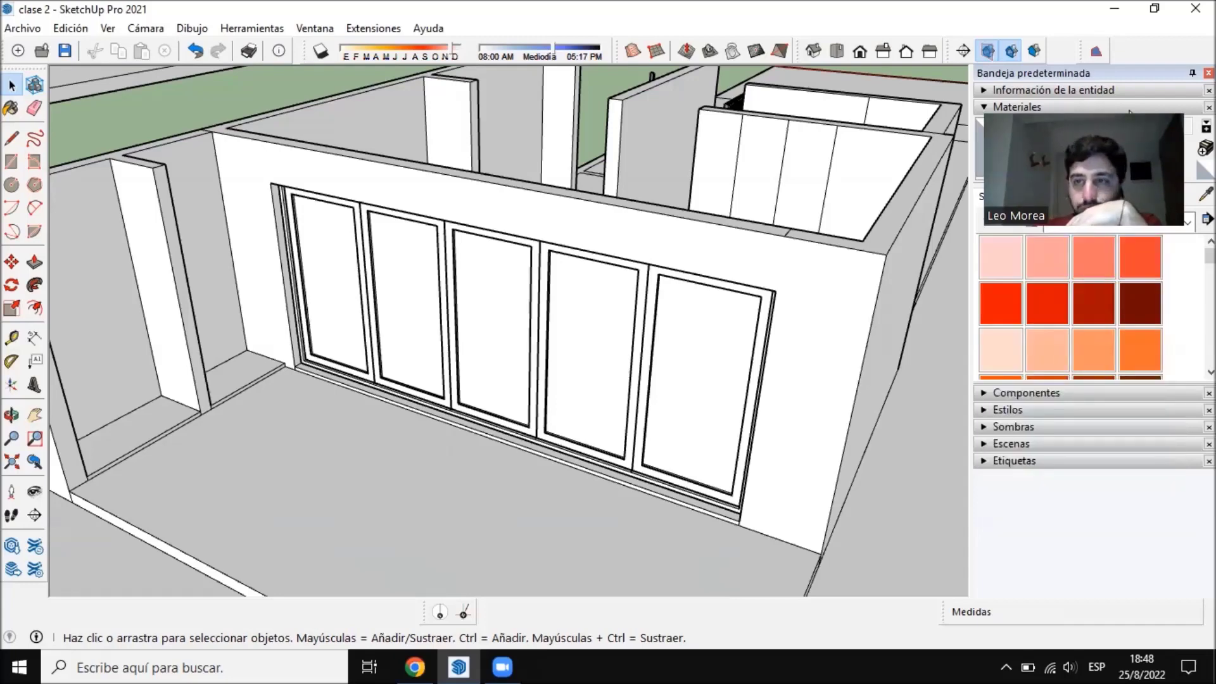
{"action": "left_click_drag", "start_coordinate": [1129, 111], "coordinate": [1138, 483]}
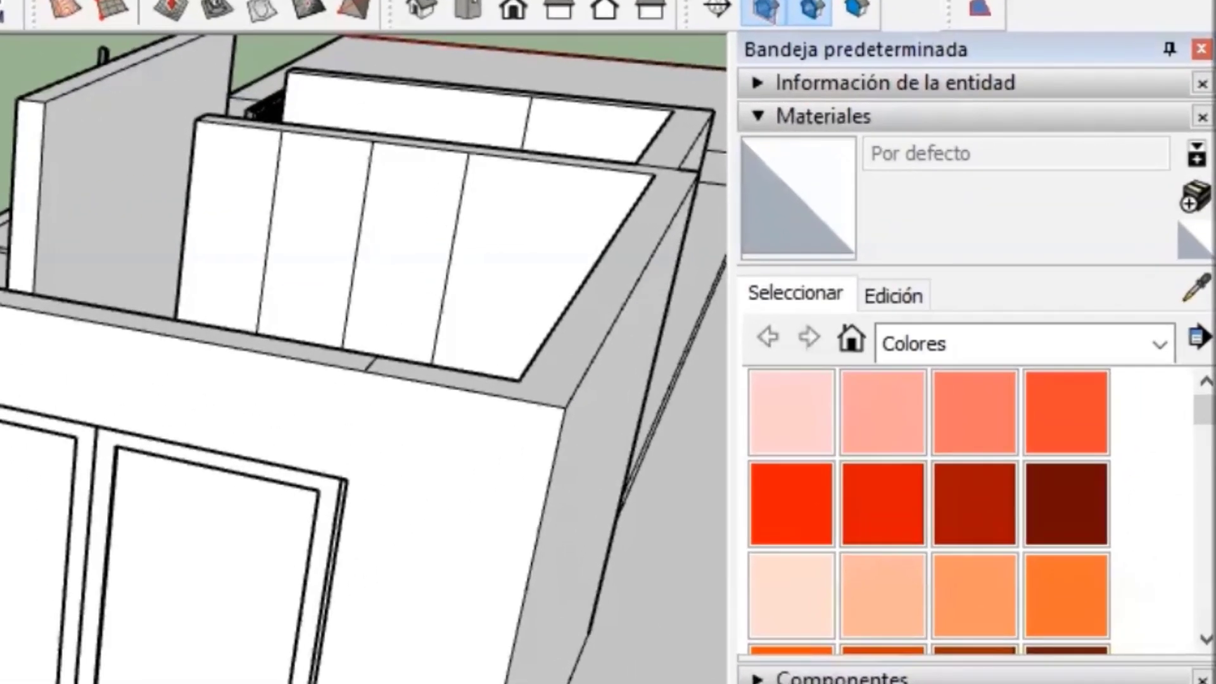
{"action": "left_click", "coordinate": [774, 120]}
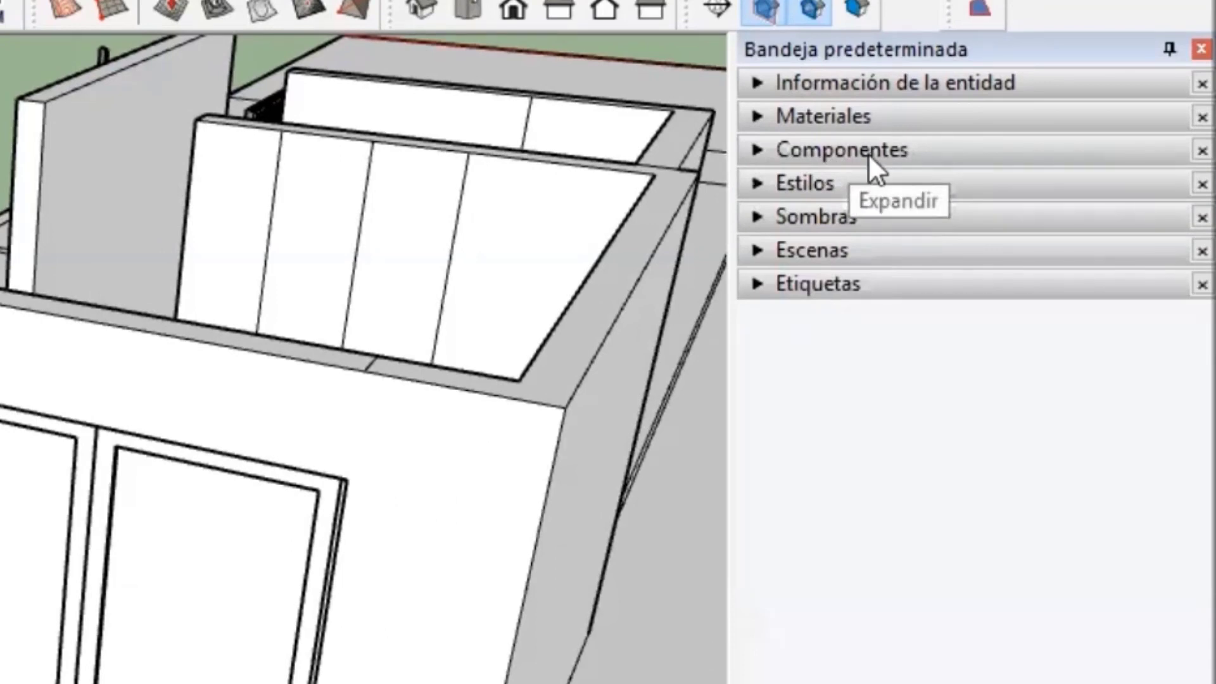
{"action": "left_click", "coordinate": [761, 145]}
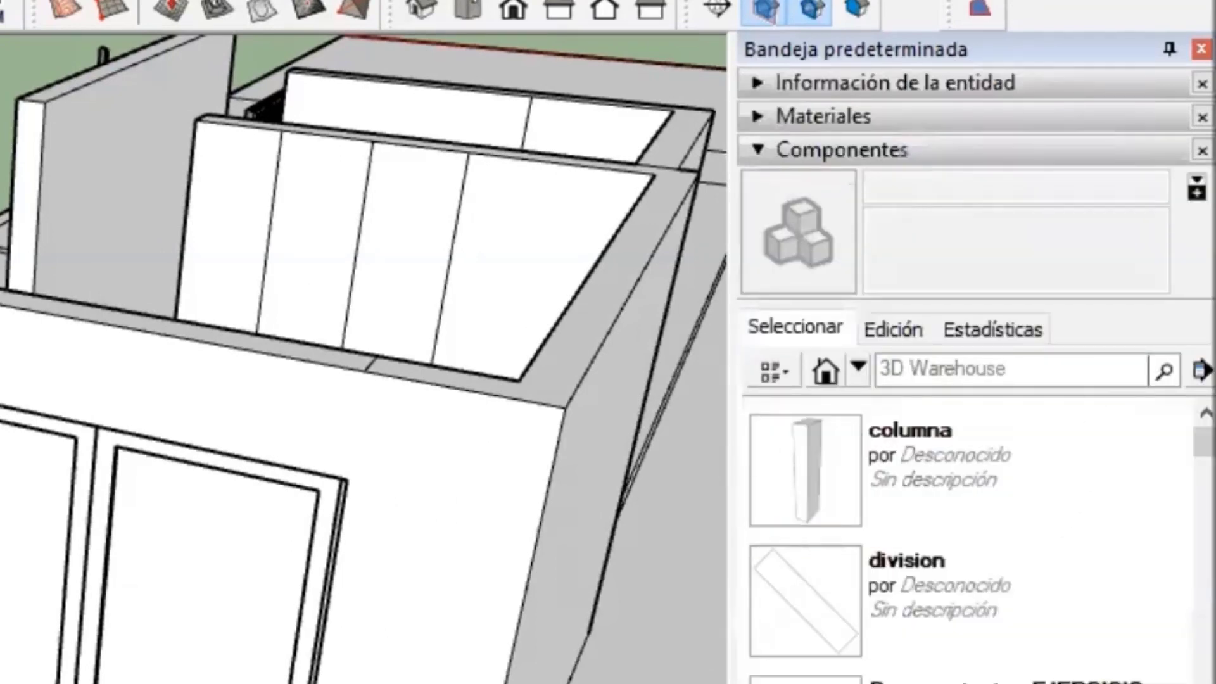
Browse the model's component library from beginning to end and locate the hoja component
{"action": "scroll", "coordinate": [1029, 443], "scroll_direction": "down", "scroll_amount": 8}
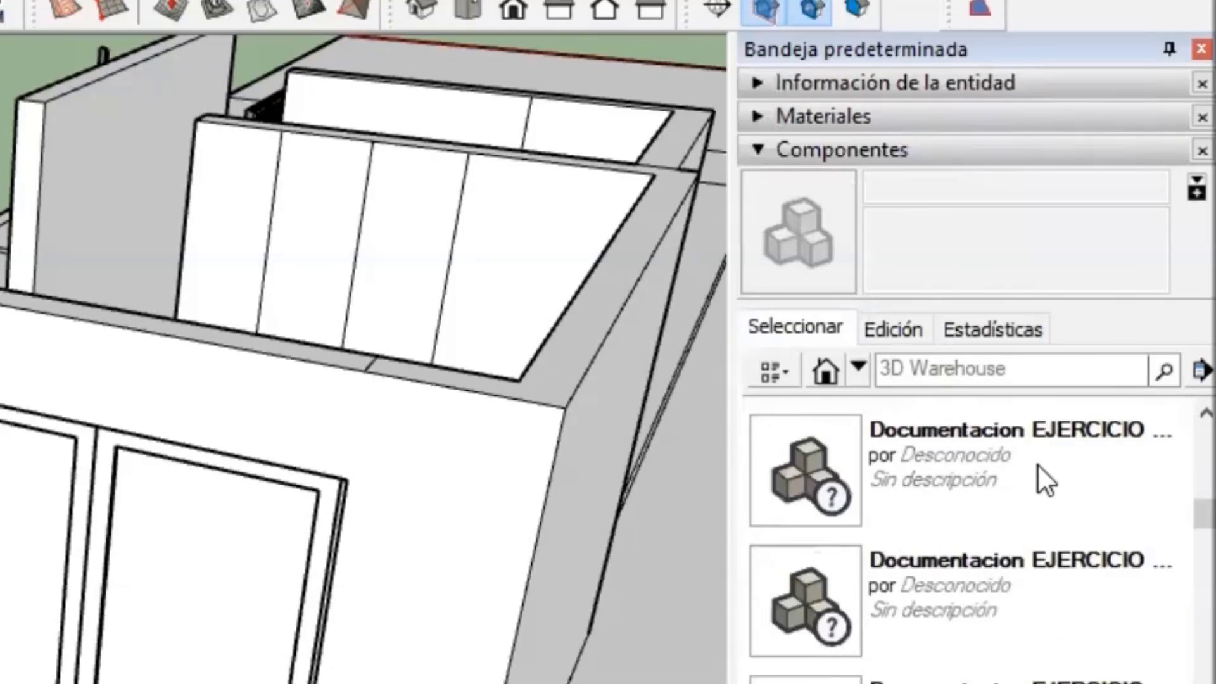
{"action": "scroll", "coordinate": [1038, 575], "scroll_direction": "up", "scroll_amount": 5}
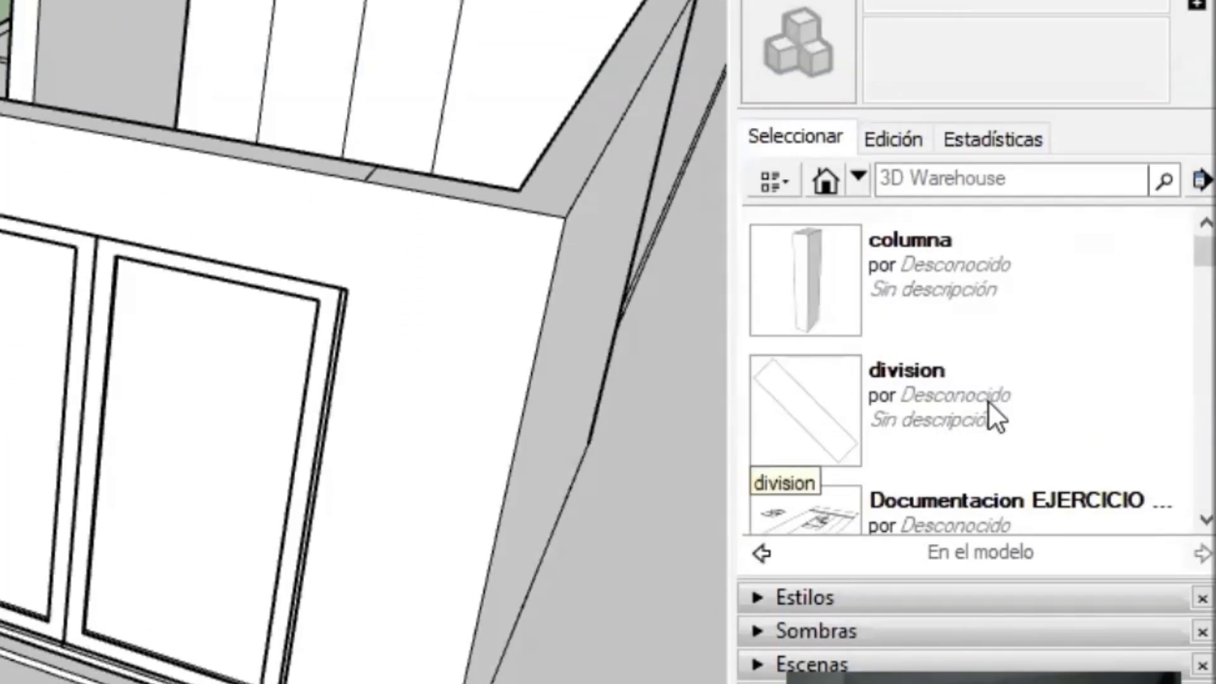
{"action": "scroll", "coordinate": [989, 387], "scroll_direction": "down", "scroll_amount": 5}
{"action": "scroll", "coordinate": [989, 378], "scroll_direction": "down", "scroll_amount": 3}
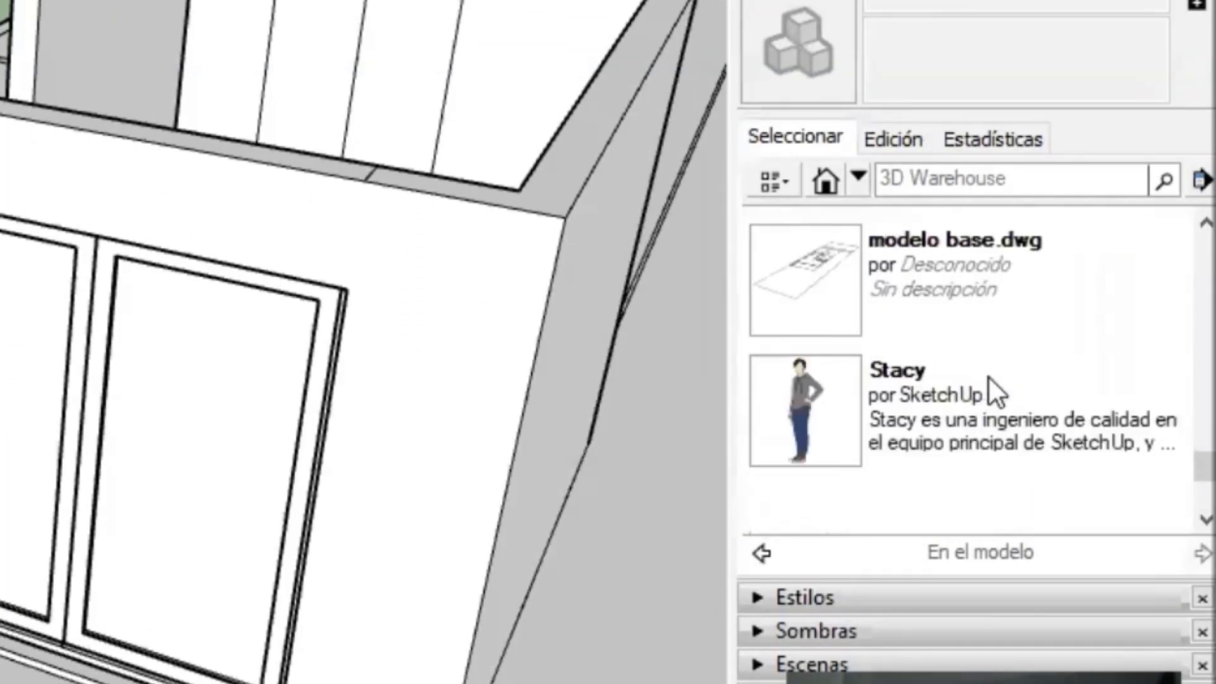
{"action": "scroll", "coordinate": [989, 413], "scroll_direction": "up", "scroll_amount": 6}
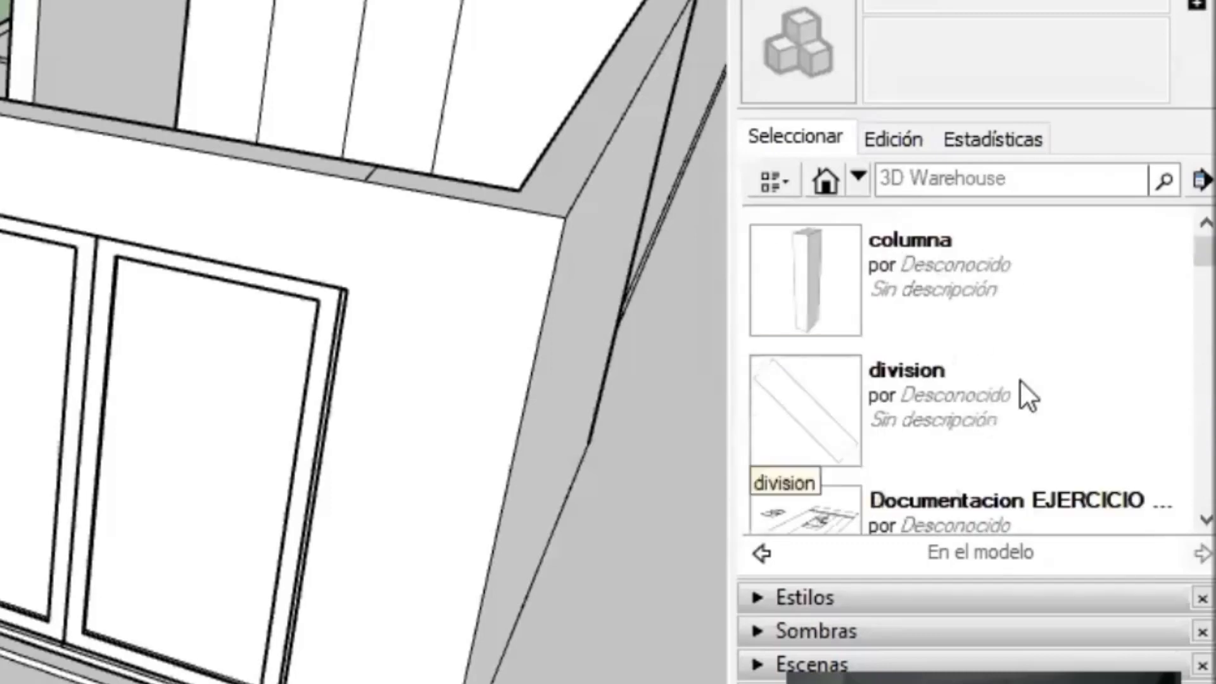
{"action": "scroll", "coordinate": [586, 281], "scroll_direction": "down", "scroll_amount": 5}
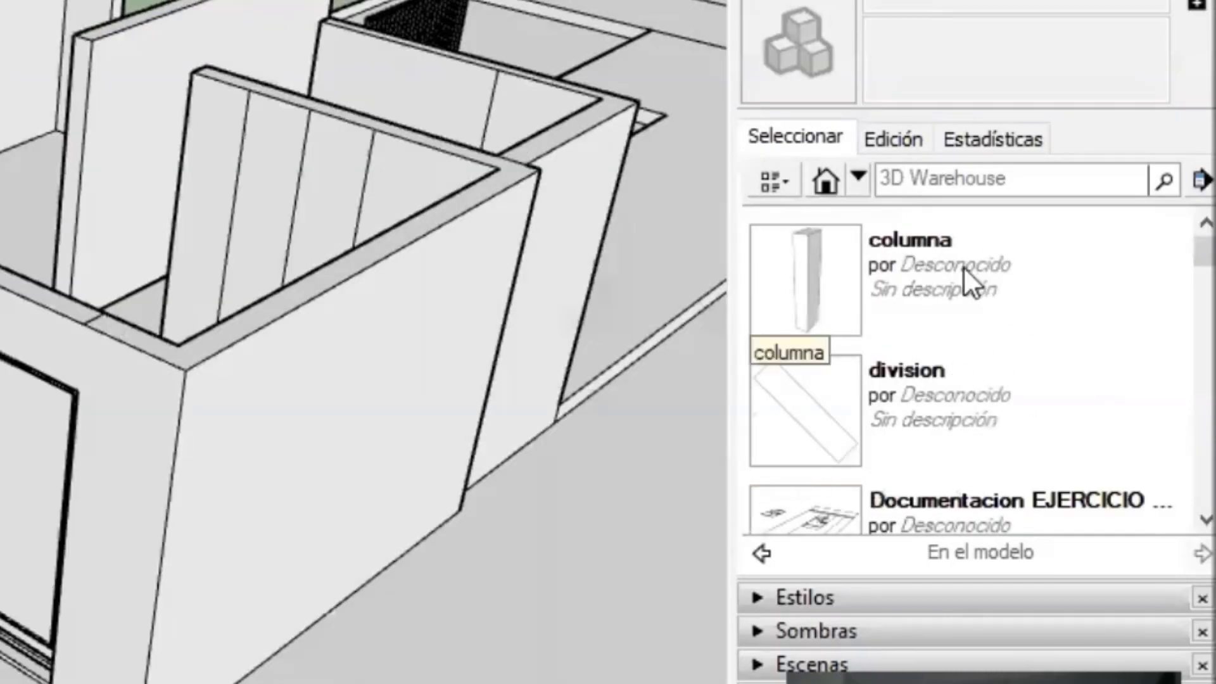
{"action": "scroll", "coordinate": [950, 373], "scroll_direction": "down", "scroll_amount": 5}
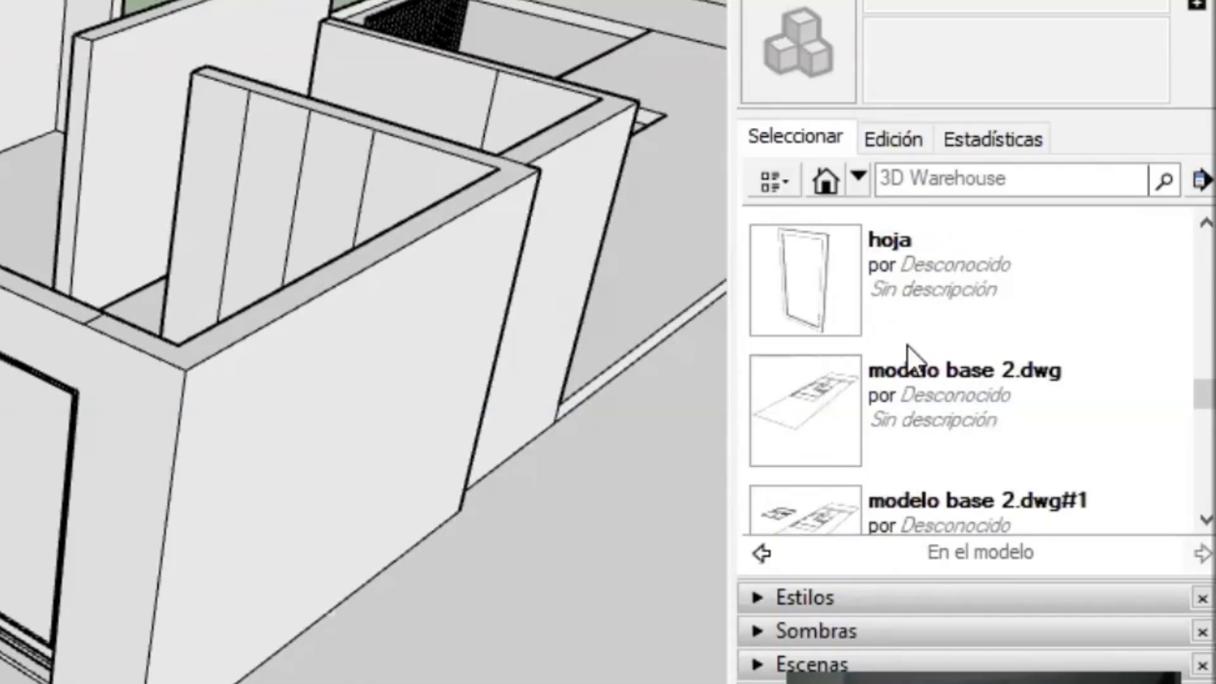
{"action": "scroll", "coordinate": [978, 336], "scroll_direction": "down", "scroll_amount": 2}
{"action": "scroll", "coordinate": [993, 404], "scroll_direction": "up", "scroll_amount": 7}
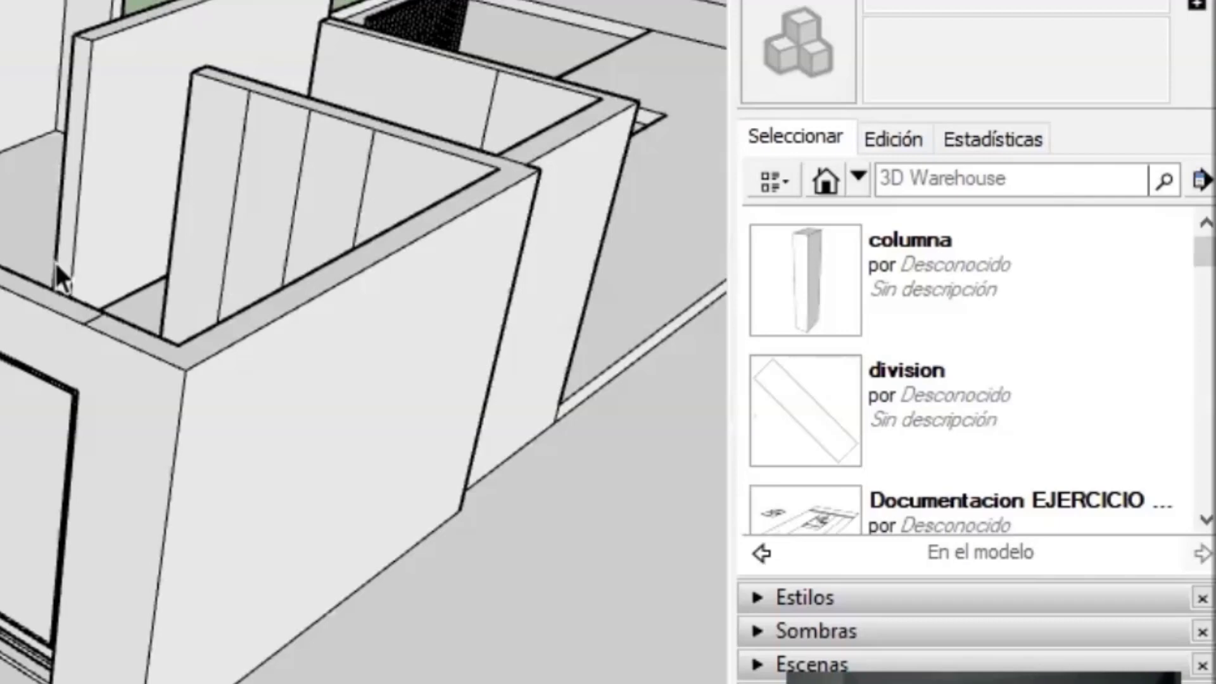
Insert a copy of the hoja component on the floor at the open end of the room opposite the sliding door
{"action": "scroll", "coordinate": [70, 405], "scroll_direction": "up", "scroll_amount": 5}
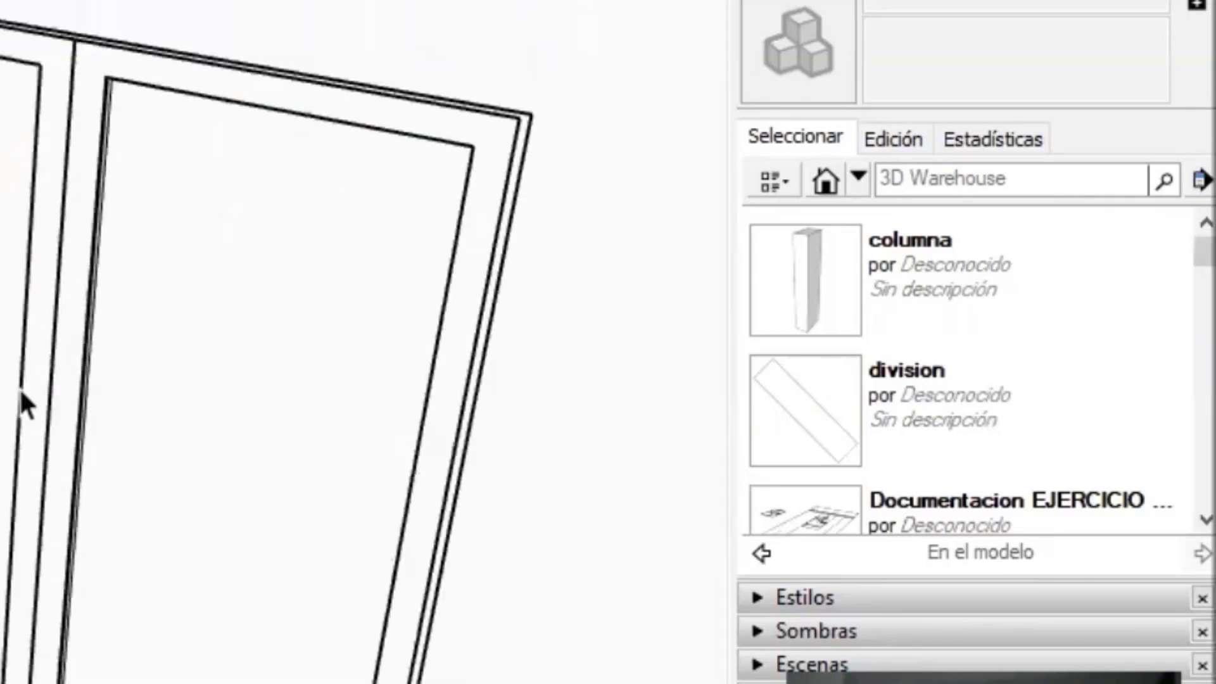
{"action": "scroll", "coordinate": [74, 649], "scroll_direction": "down", "scroll_amount": 5}
{"action": "mouse_move", "coordinate": [168, 502]}
{"action": "middle_mouse_down"}
{"action": "mouse_move", "coordinate": [643, 309]}
{"action": "mouse_move", "coordinate": [436, 349]}
{"action": "mouse_move", "coordinate": [659, 409]}
{"action": "middle_mouse_up"}
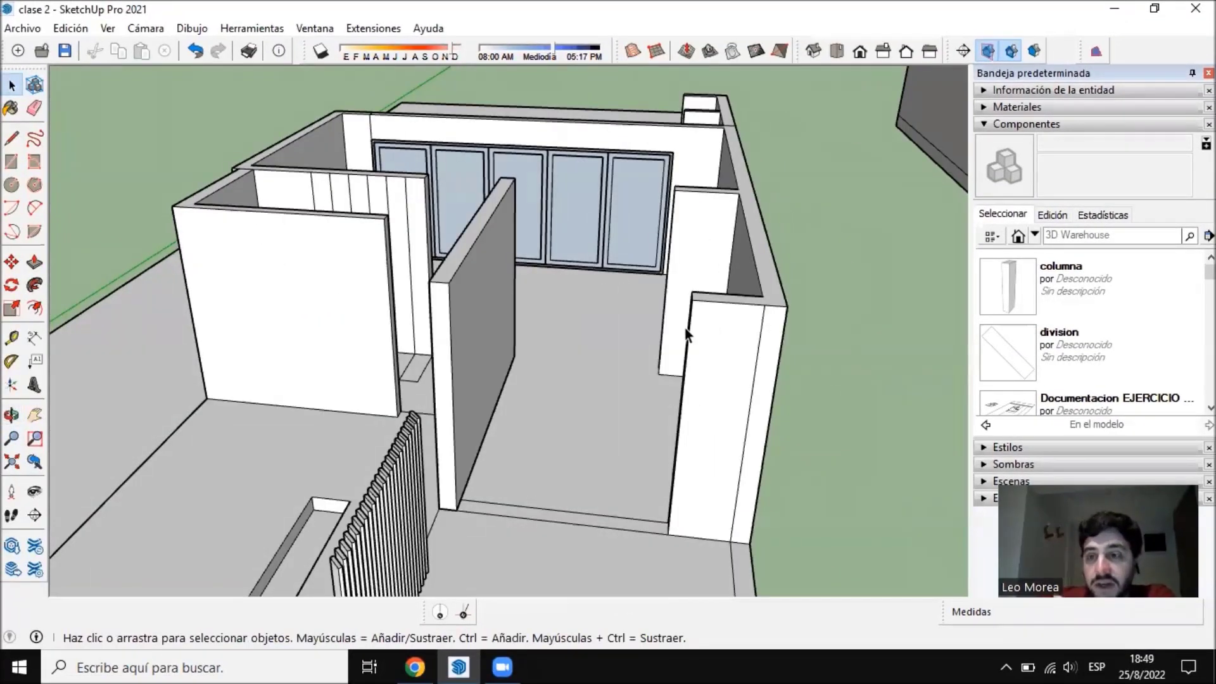
{"action": "scroll", "coordinate": [1137, 321], "scroll_direction": "down", "scroll_amount": 4}
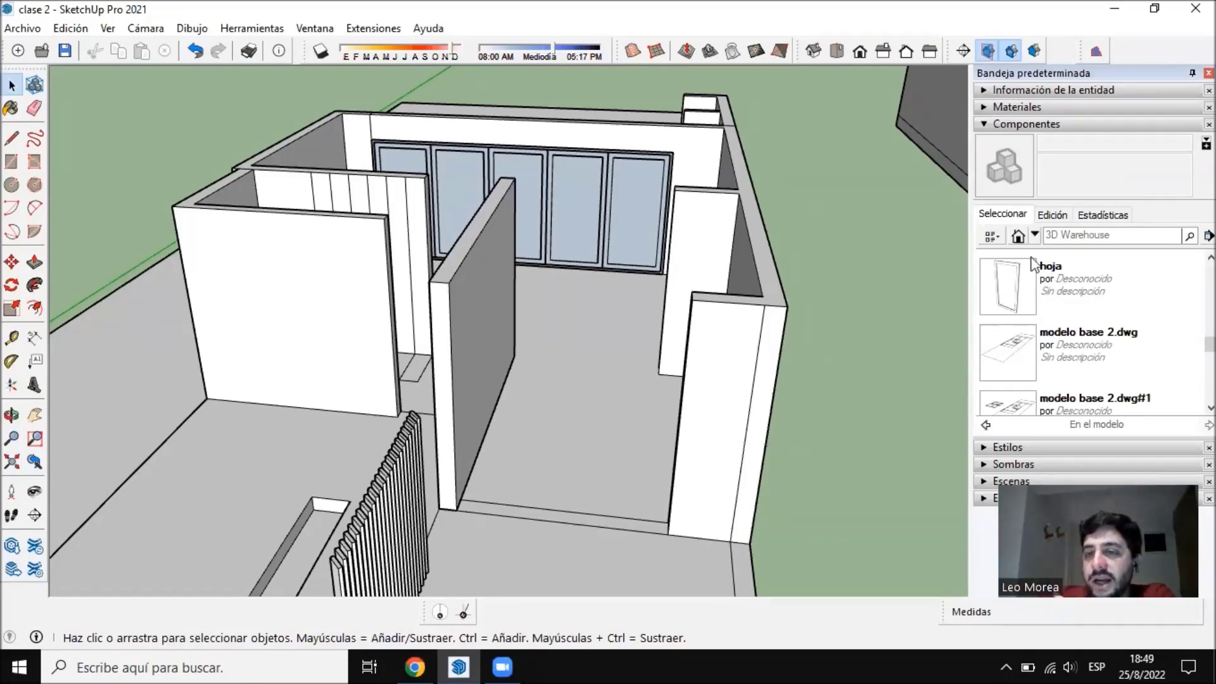
{"action": "left_click", "coordinate": [1031, 264]}
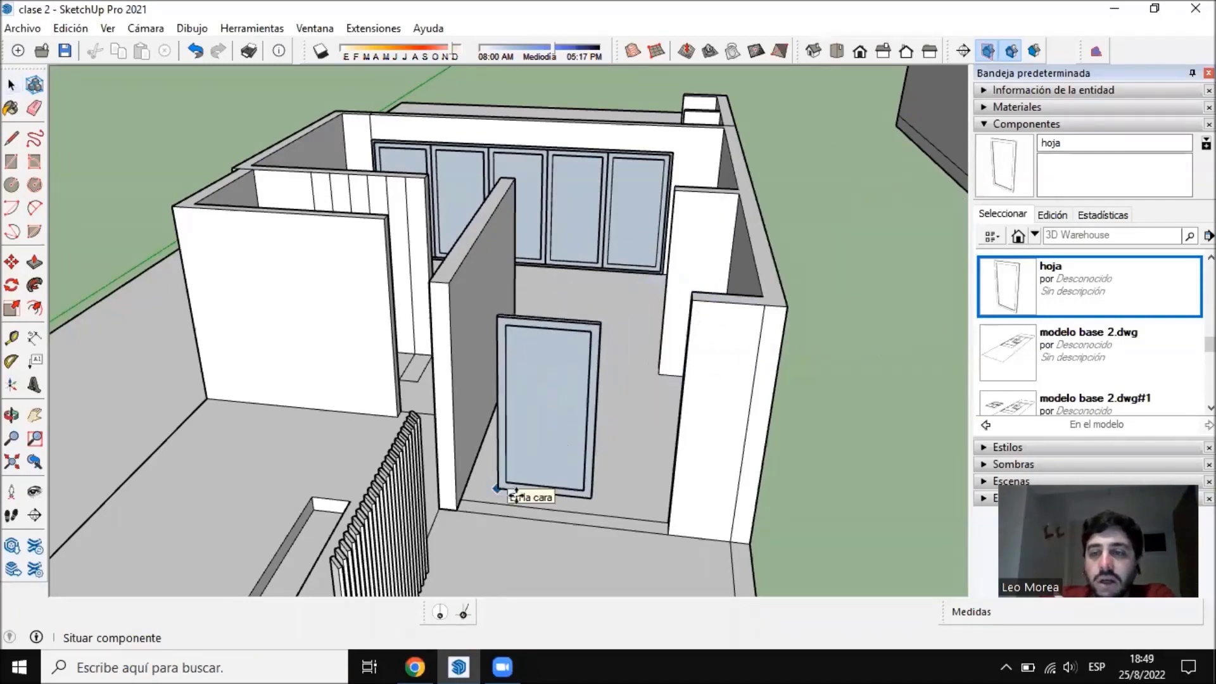
{"action": "scroll", "coordinate": [562, 365], "scroll_direction": "up", "scroll_amount": 6}
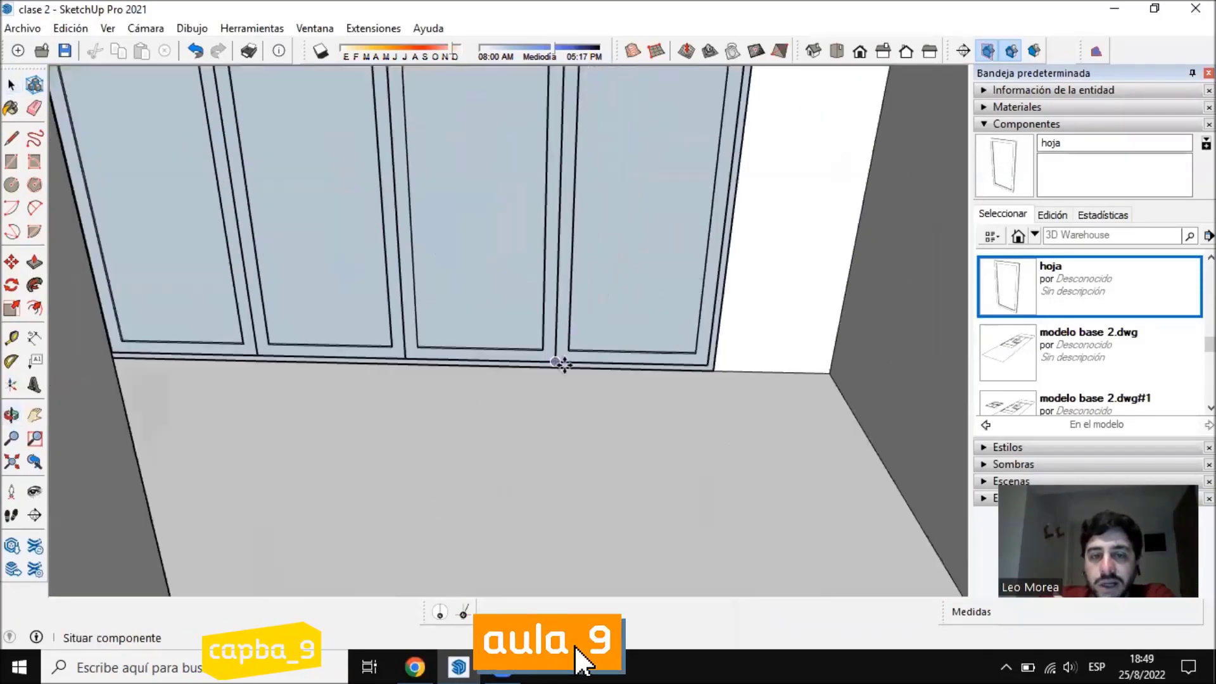
{"action": "scroll", "coordinate": [549, 241], "scroll_direction": "down", "scroll_amount": 6}
{"action": "scroll", "coordinate": [570, 384], "scroll_direction": "up", "scroll_amount": 4}
{"action": "left_click", "coordinate": [580, 383]}
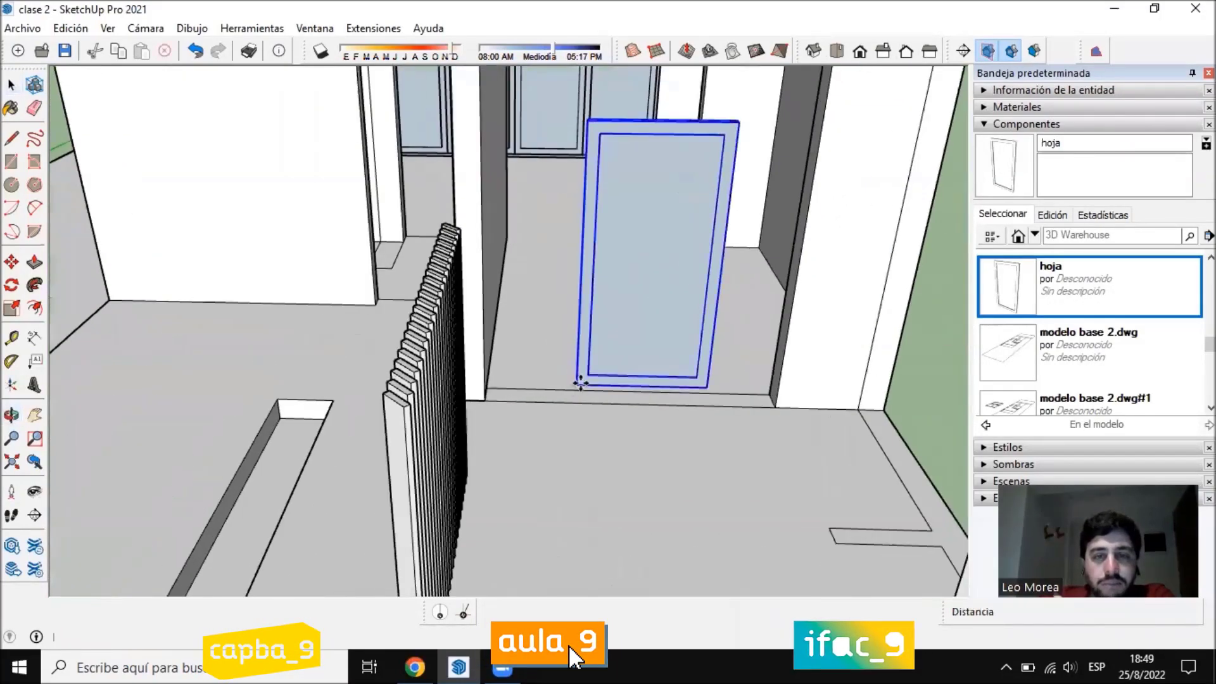
Insert another hoja copy on the floor in front of the one just placed, beside the slatted screen
{"action": "middle_click_drag", "start_coordinate": [799, 298], "coordinate": [737, 325]}
{"action": "left_click", "coordinate": [1030, 294]}
{"action": "left_click", "coordinate": [499, 503]}
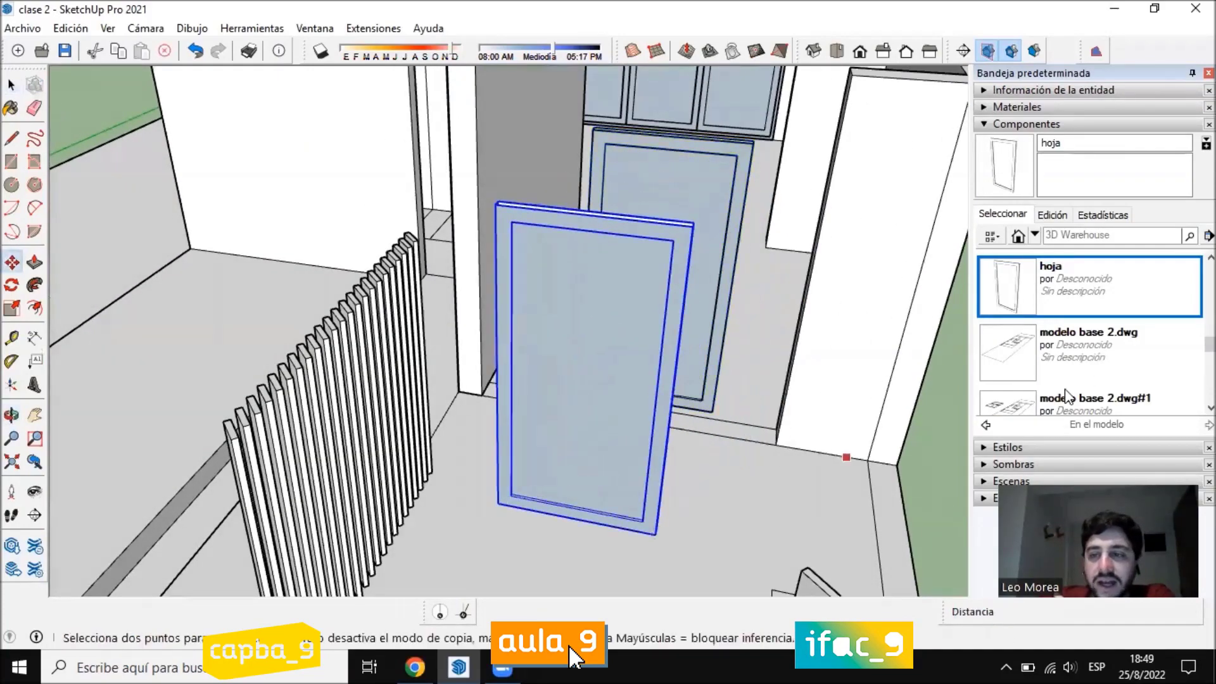
Insert two copies of the columna component side by side on the empty ground beside the lot
{"action": "scroll", "coordinate": [1067, 397], "scroll_direction": "up", "scroll_amount": 5}
{"action": "left_click", "coordinate": [1070, 281]}
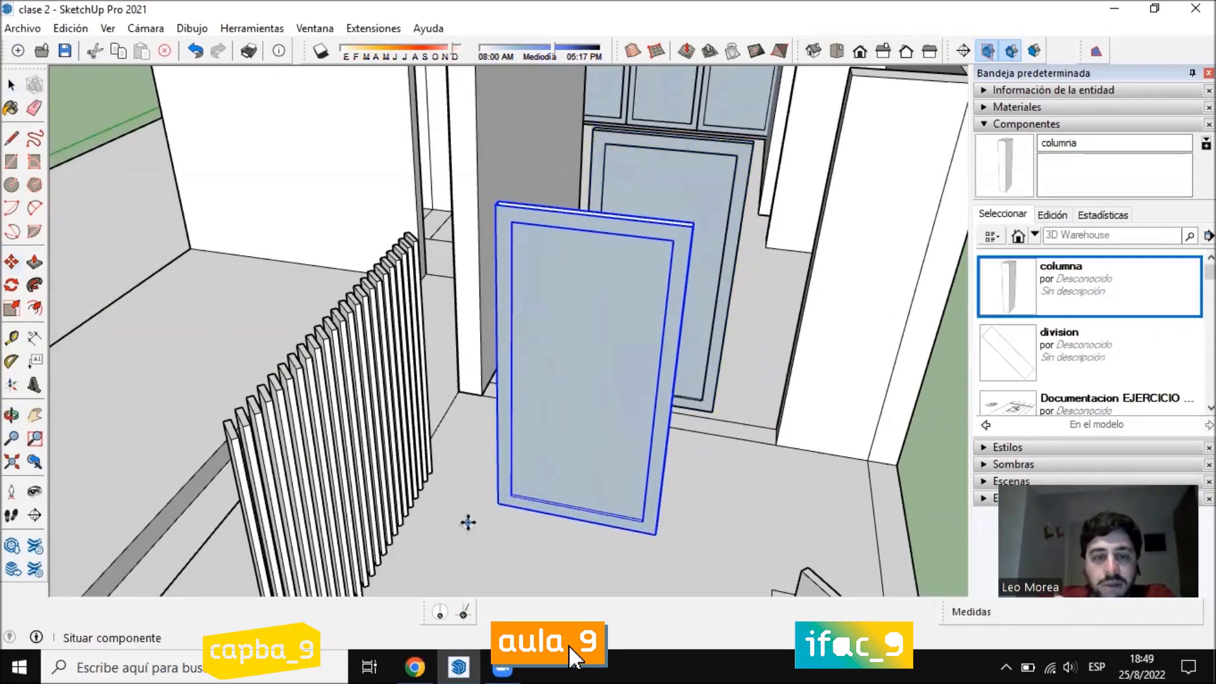
{"action": "scroll", "coordinate": [468, 521], "scroll_direction": "down", "scroll_amount": 10}
{"action": "left_click", "coordinate": [242, 444]}
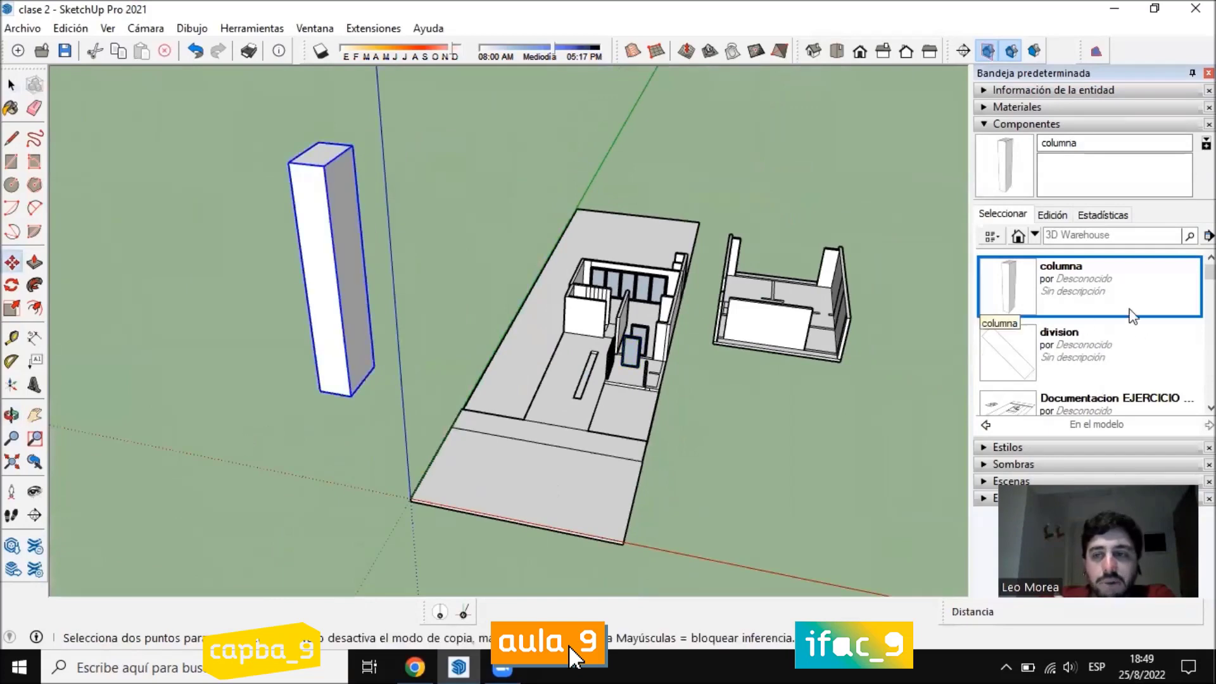
{"action": "left_click", "coordinate": [1132, 316]}
{"action": "left_click", "coordinate": [146, 462]}
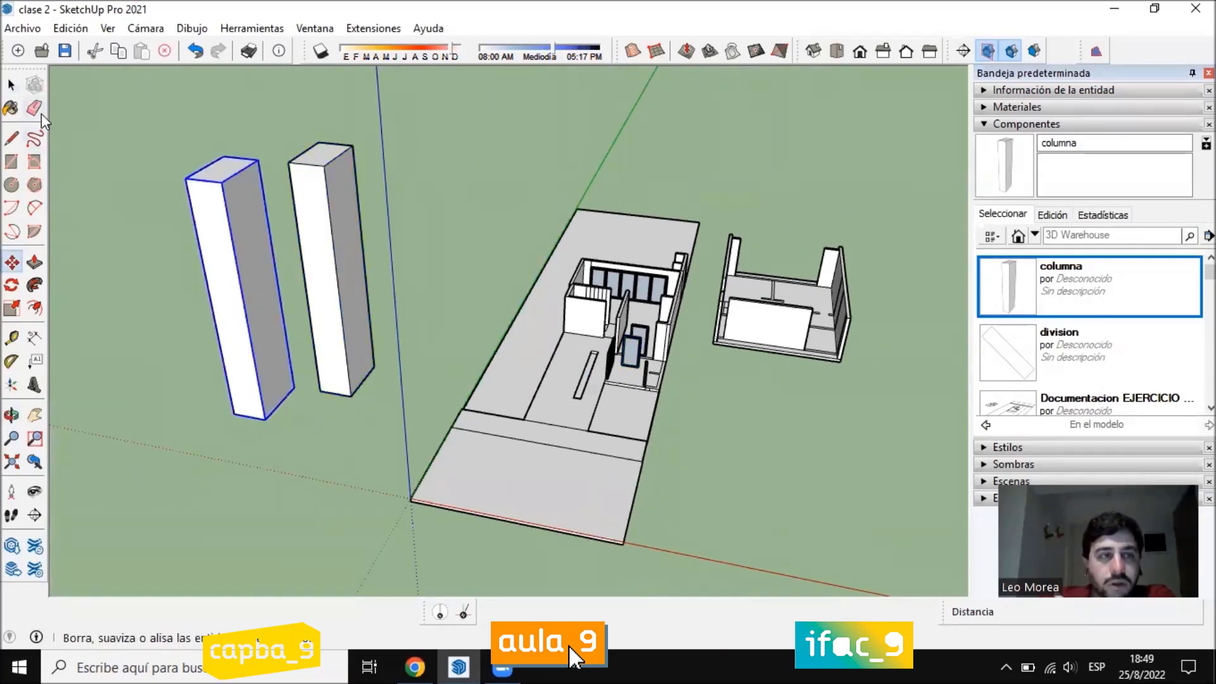
Erase both columna copies beside the lot and delete the hoja copy nearest the slatted screen
{"action": "left_click", "coordinate": [39, 113]}
{"action": "left_click_drag", "start_coordinate": [345, 209], "coordinate": [151, 215]}
{"action": "left_click", "coordinate": [12, 84]}
{"action": "scroll", "coordinate": [659, 333], "scroll_direction": "up", "scroll_amount": 3}
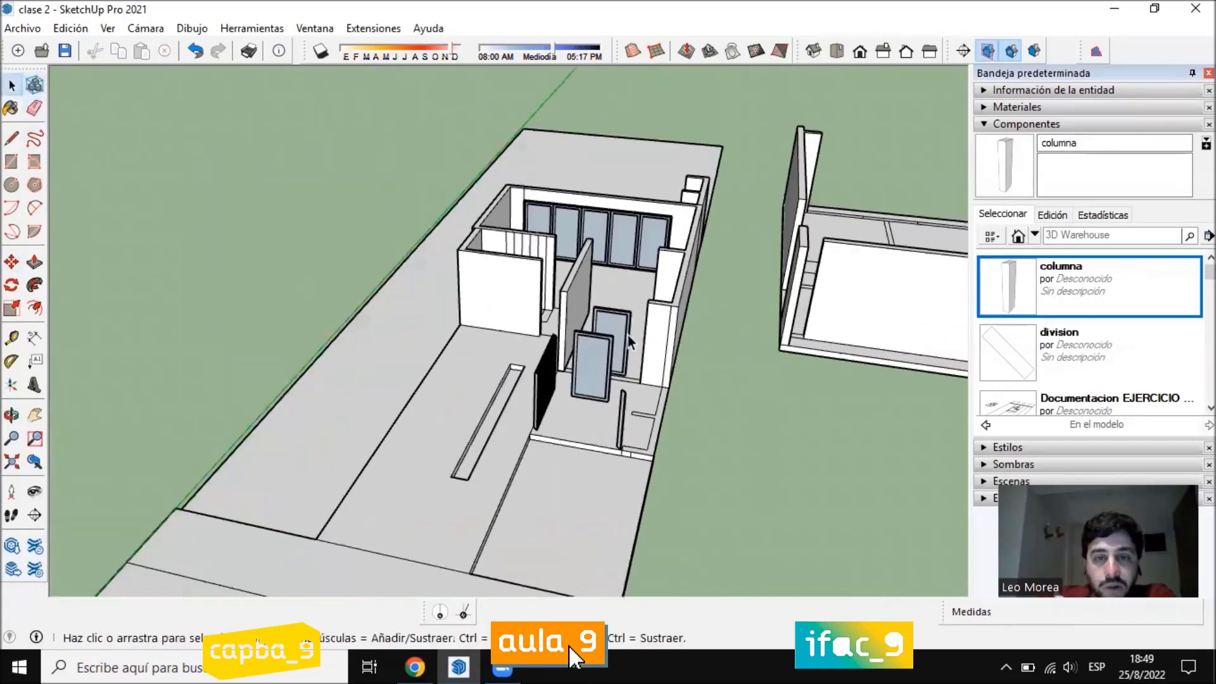
{"action": "scroll", "coordinate": [609, 347], "scroll_direction": "up", "scroll_amount": 4}
{"action": "left_click", "coordinate": [544, 356]}
{"action": "key", "text": "Delete"}
{"action": "scroll", "coordinate": [620, 336], "scroll_direction": "down", "scroll_amount": 2}
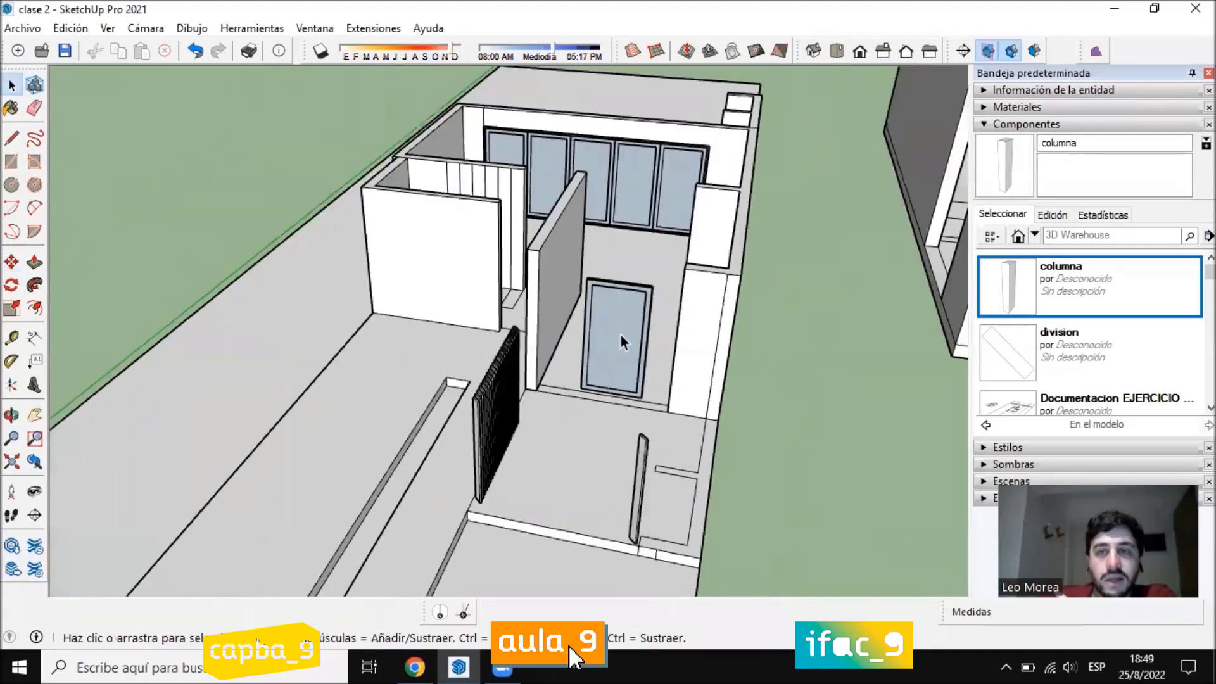
{"action": "middle_click_drag", "start_coordinate": [620, 342], "coordinate": [624, 250]}
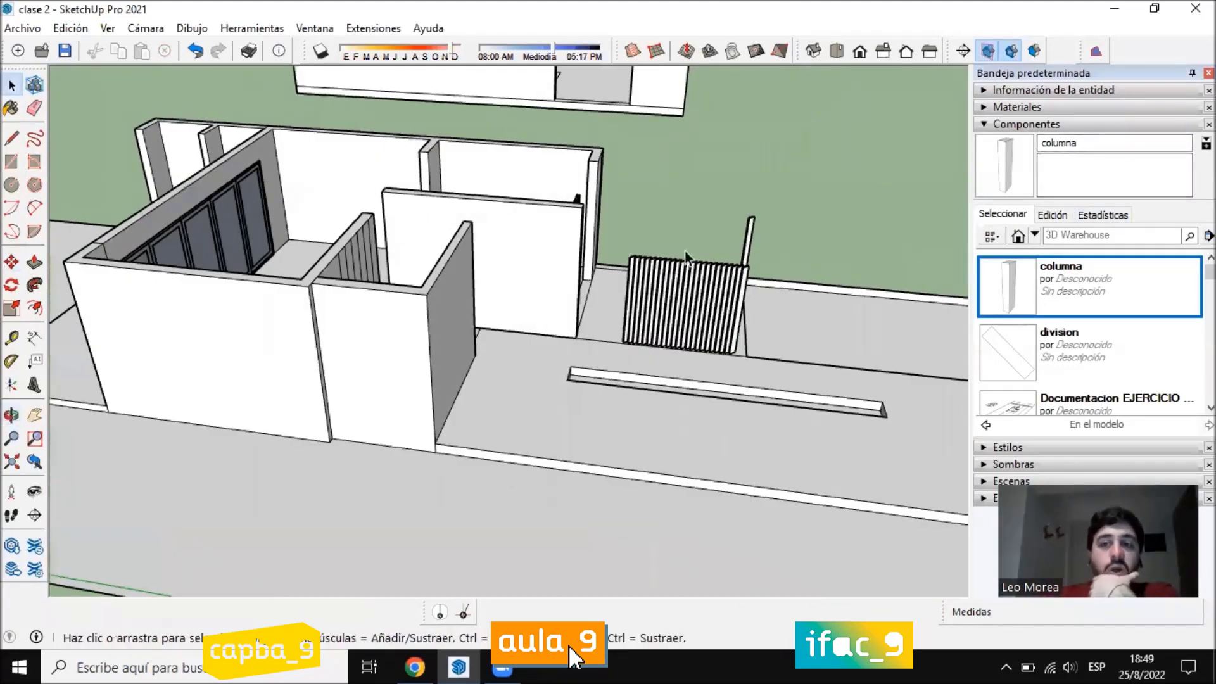
{"action": "middle_click_drag", "start_coordinate": [326, 299], "coordinate": [886, 304]}
{"action": "scroll", "coordinate": [234, 387], "scroll_direction": "up", "scroll_amount": 2}
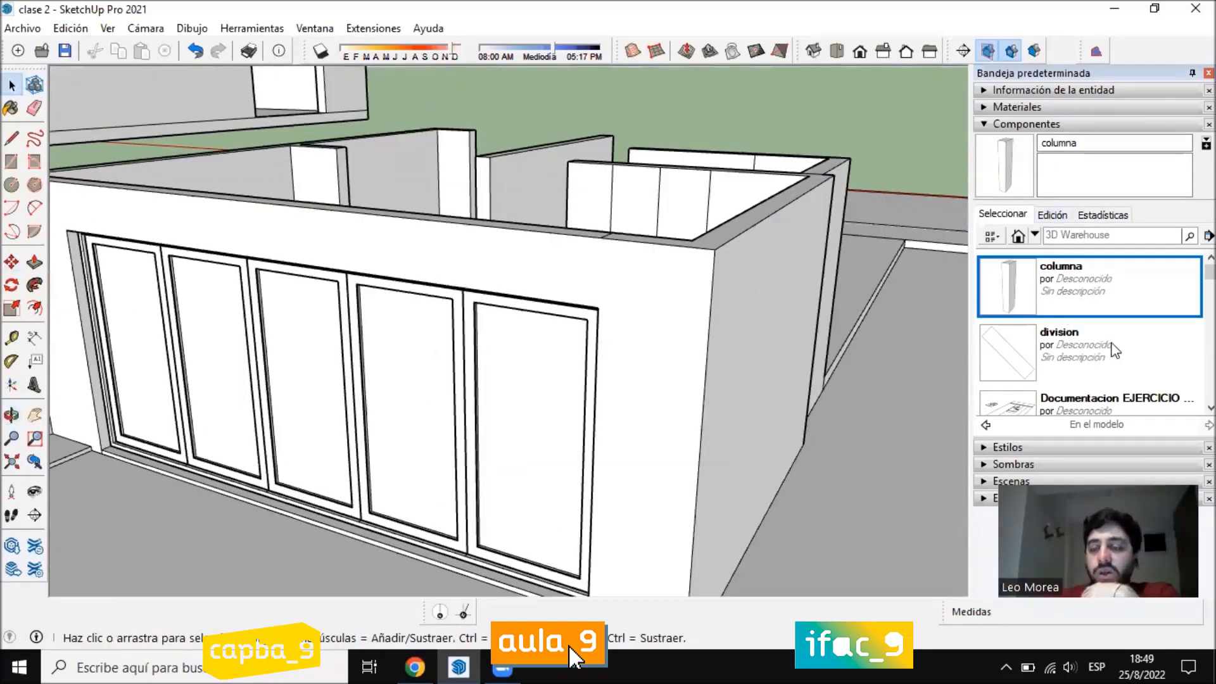
{"action": "scroll", "coordinate": [1115, 350], "scroll_direction": "down", "scroll_amount": 5}
{"action": "scroll", "coordinate": [1111, 348], "scroll_direction": "up", "scroll_amount": 5}
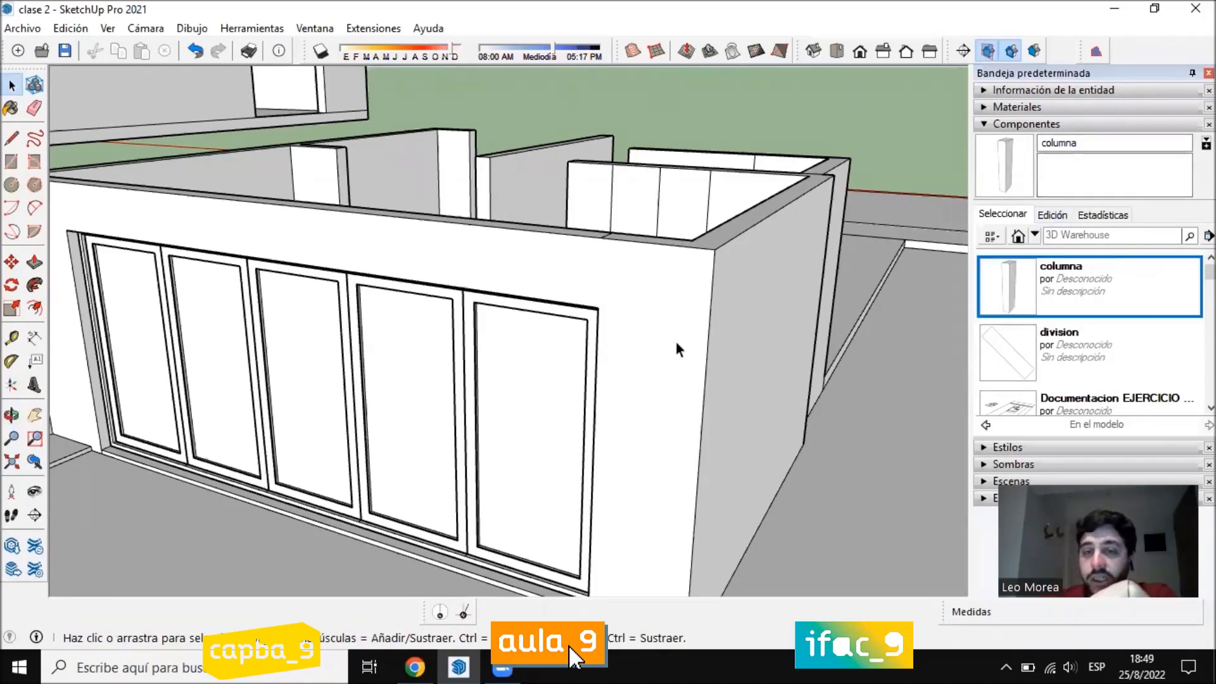
{"action": "middle_click_drag", "start_coordinate": [678, 348], "coordinate": [639, 202]}
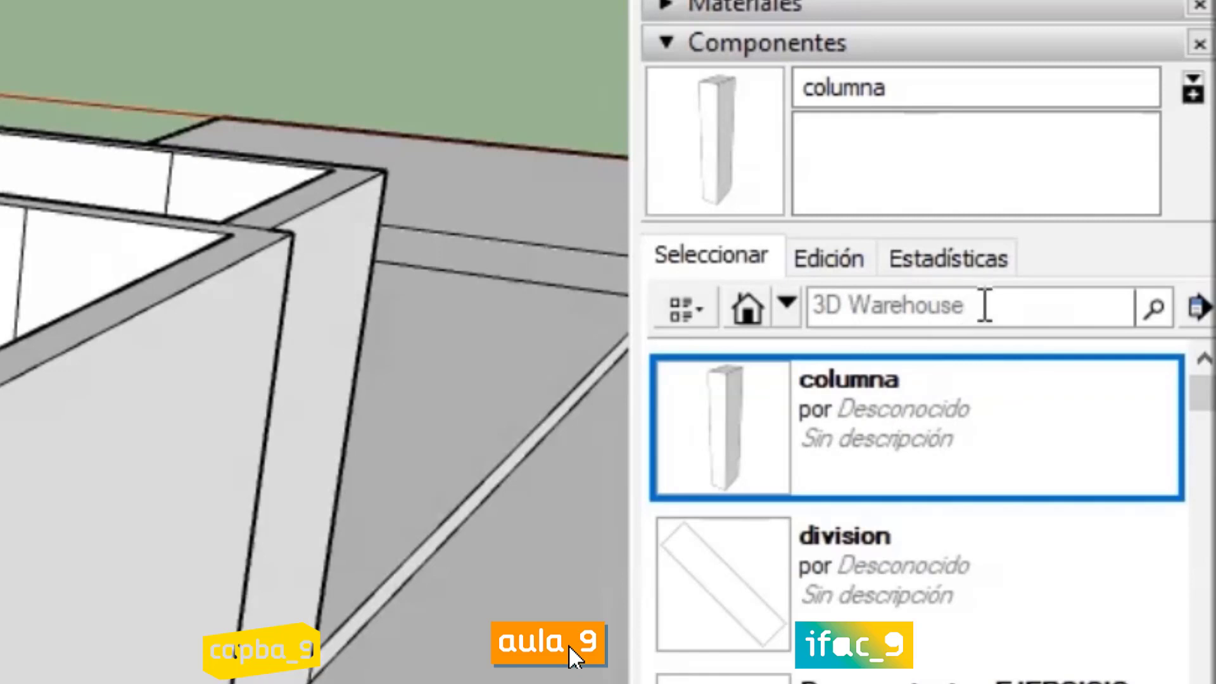
Search 3D Warehouse for "ventana" from the components library
{"action": "left_click", "coordinate": [984, 305]}
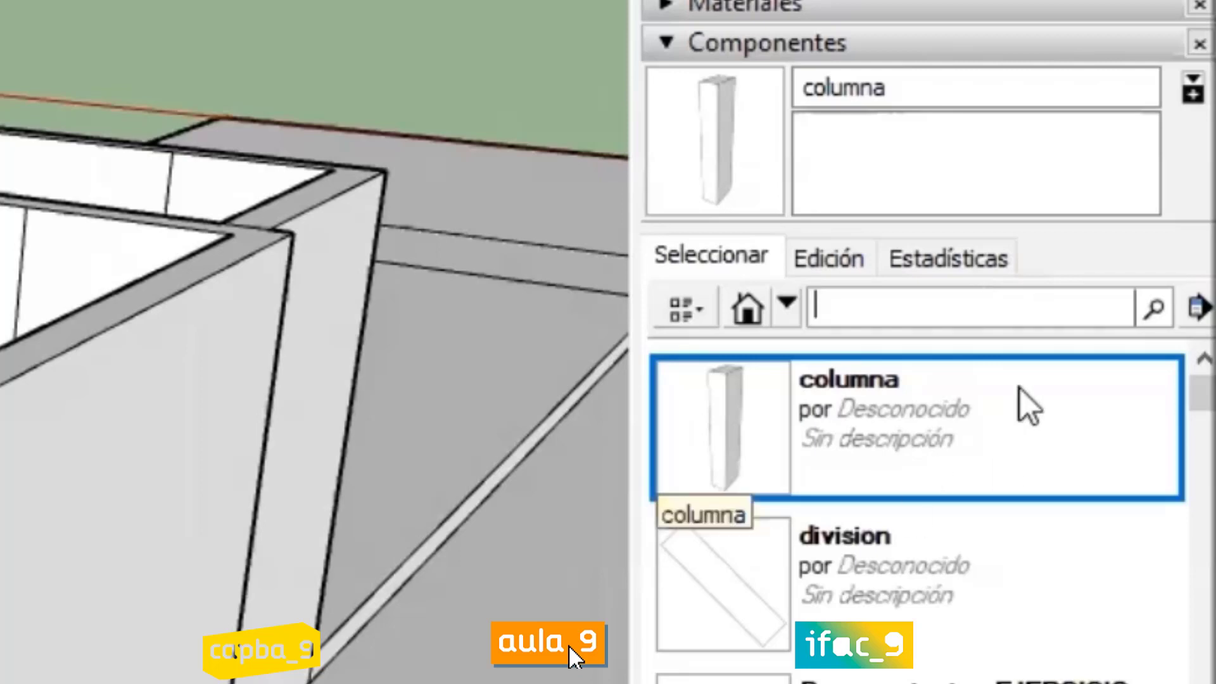
{"action": "left_click", "coordinate": [845, 182]}
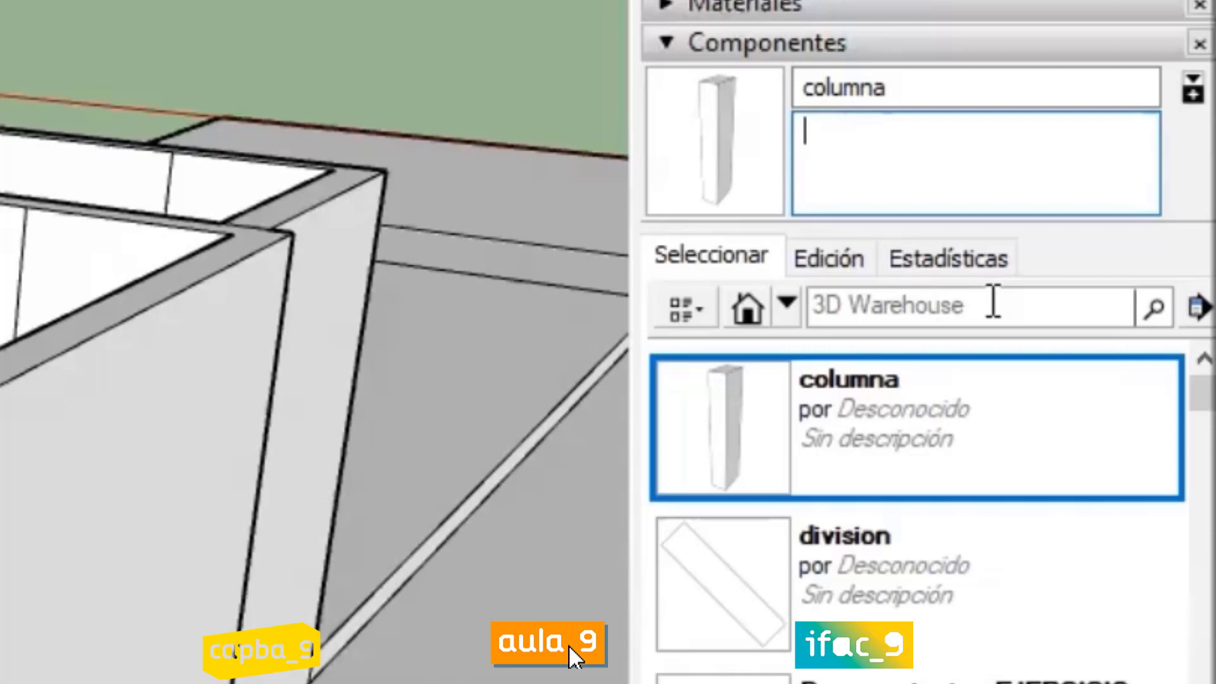
{"action": "left_click", "coordinate": [990, 304]}
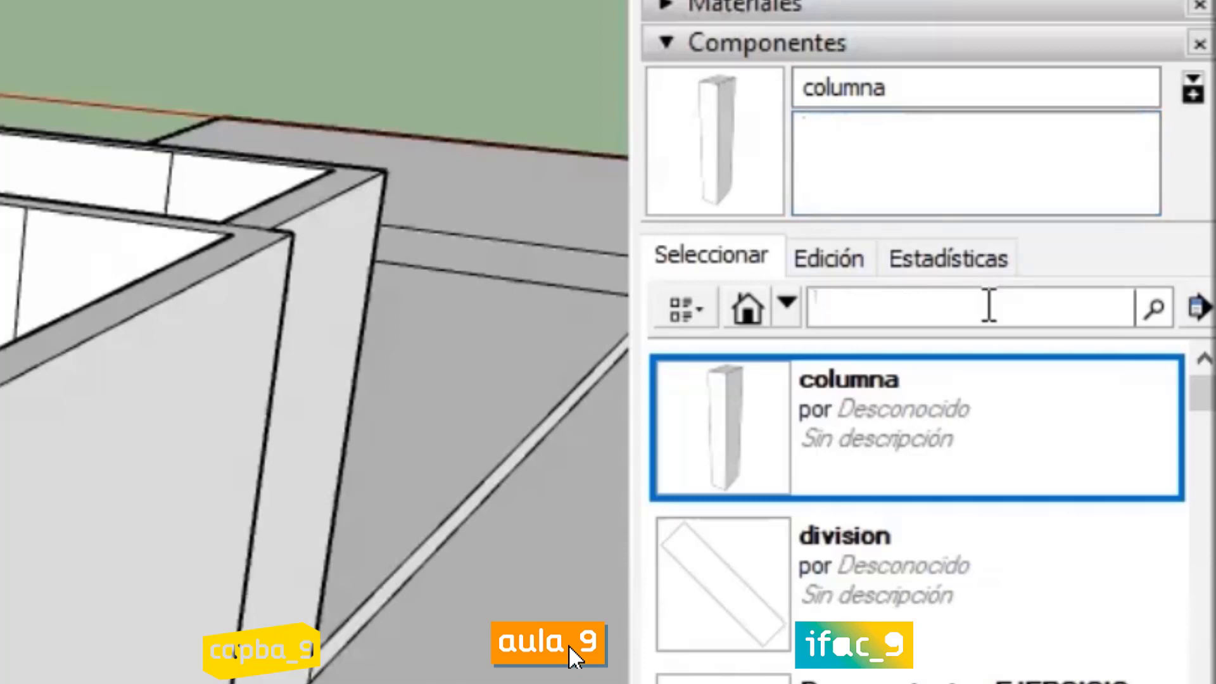
{"action": "type", "text": "ventana"}
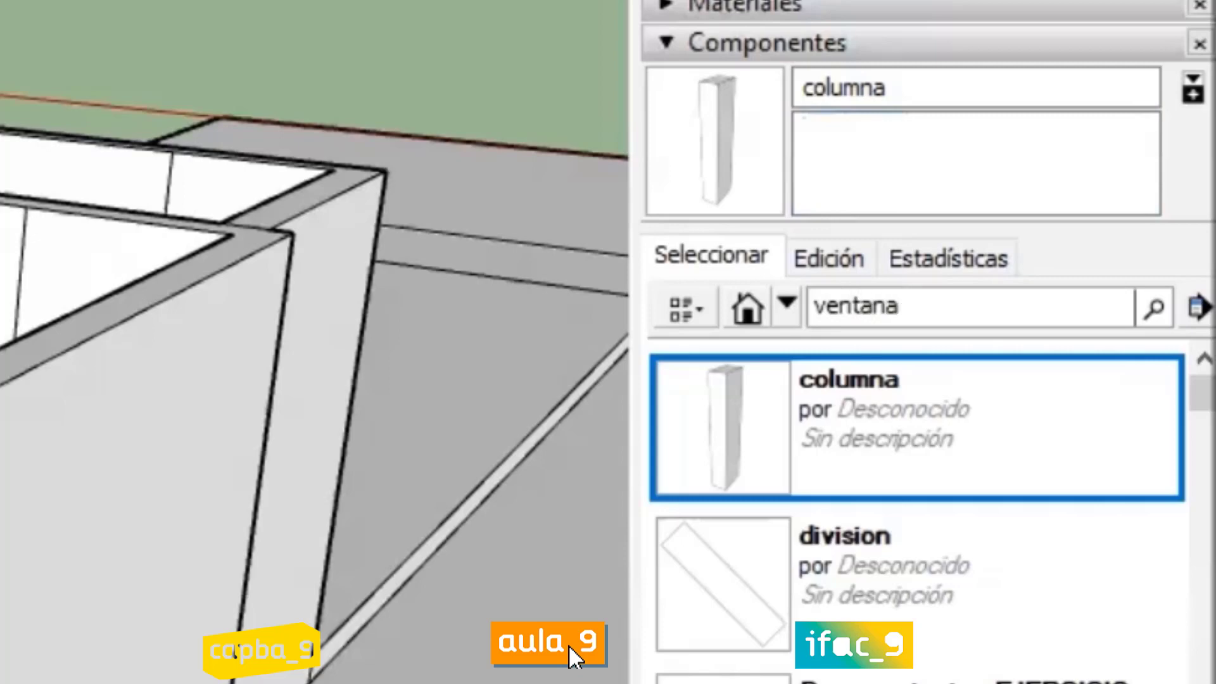
{"action": "key", "text": "Return"}
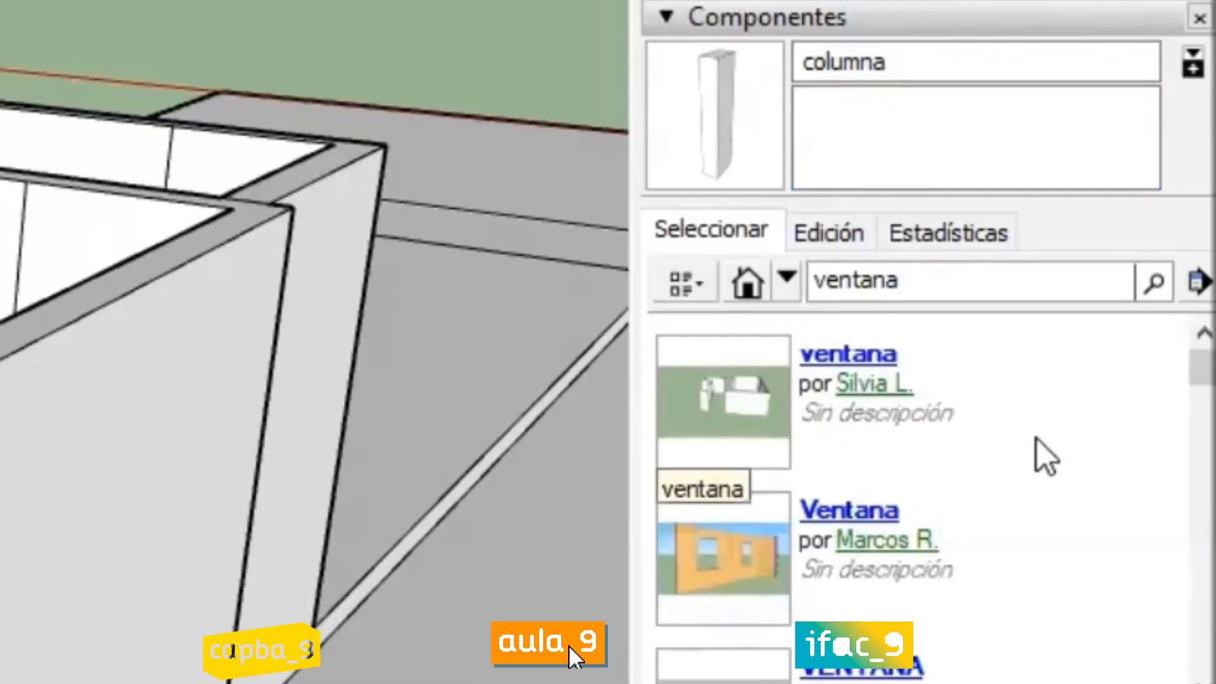
Browse the window results and open the Ventanas collection that shows a dark-framed two-pane window
{"action": "scroll", "coordinate": [1039, 507], "scroll_direction": "down", "scroll_amount": 2}
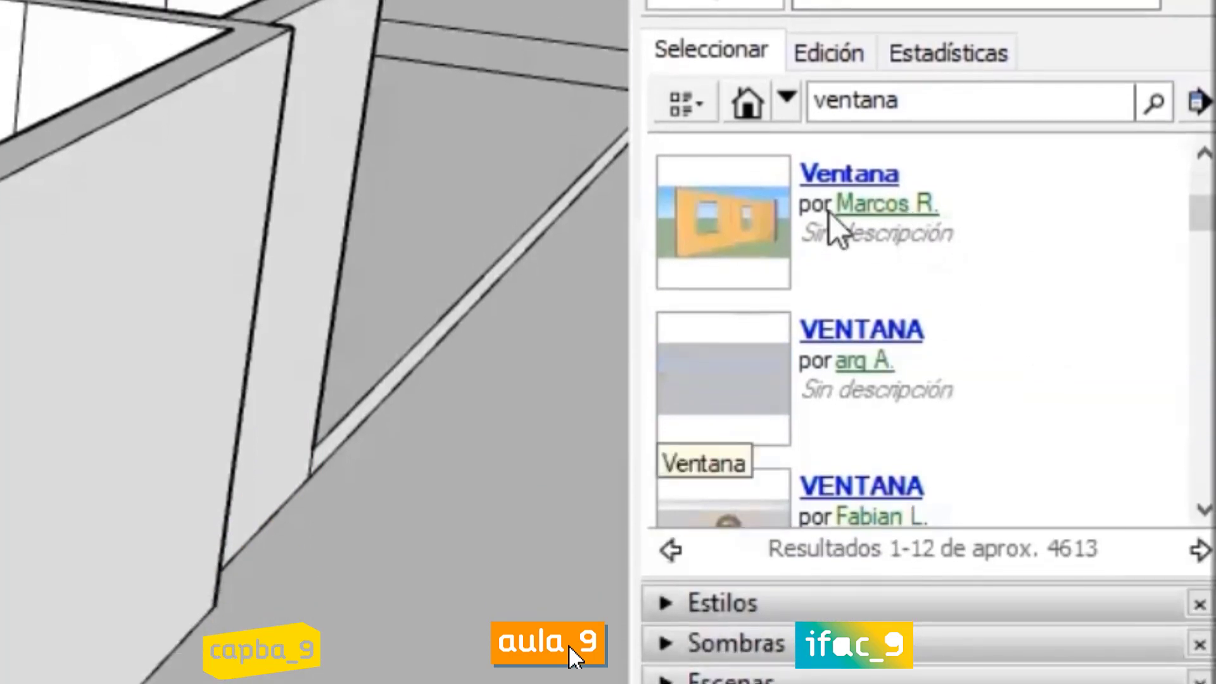
{"action": "scroll", "coordinate": [944, 429], "scroll_direction": "down", "scroll_amount": 4}
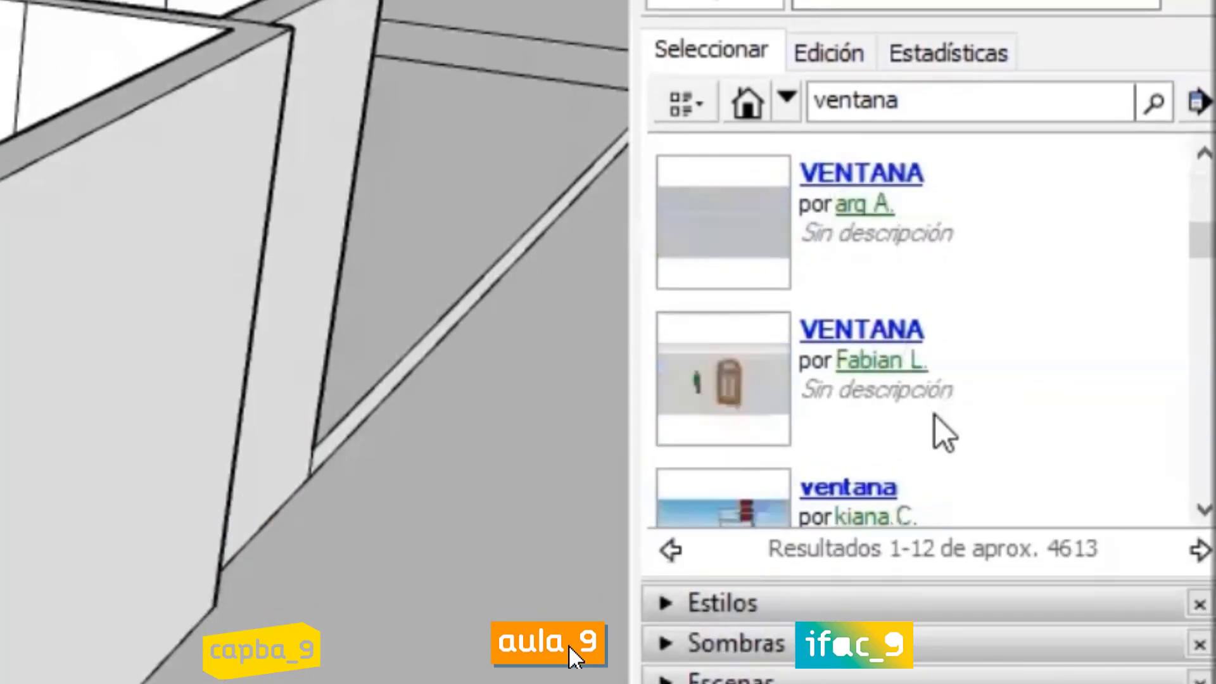
{"action": "scroll", "coordinate": [977, 364], "scroll_direction": "down", "scroll_amount": 5}
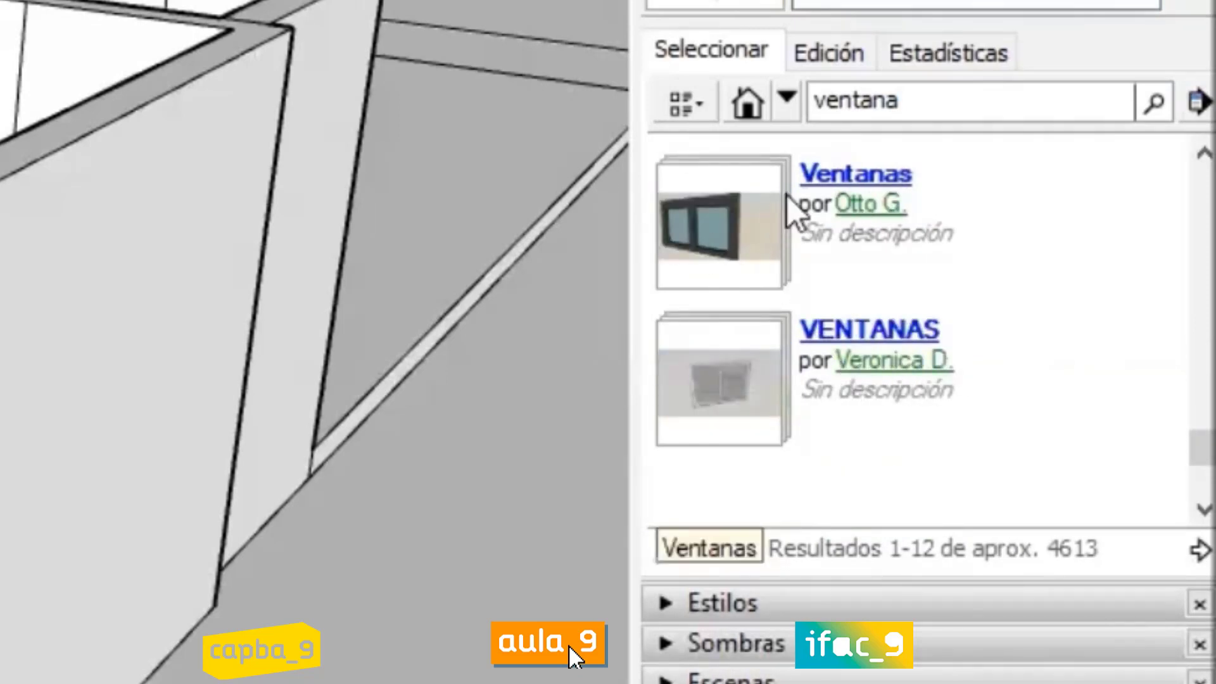
{"action": "left_click", "coordinate": [752, 236]}
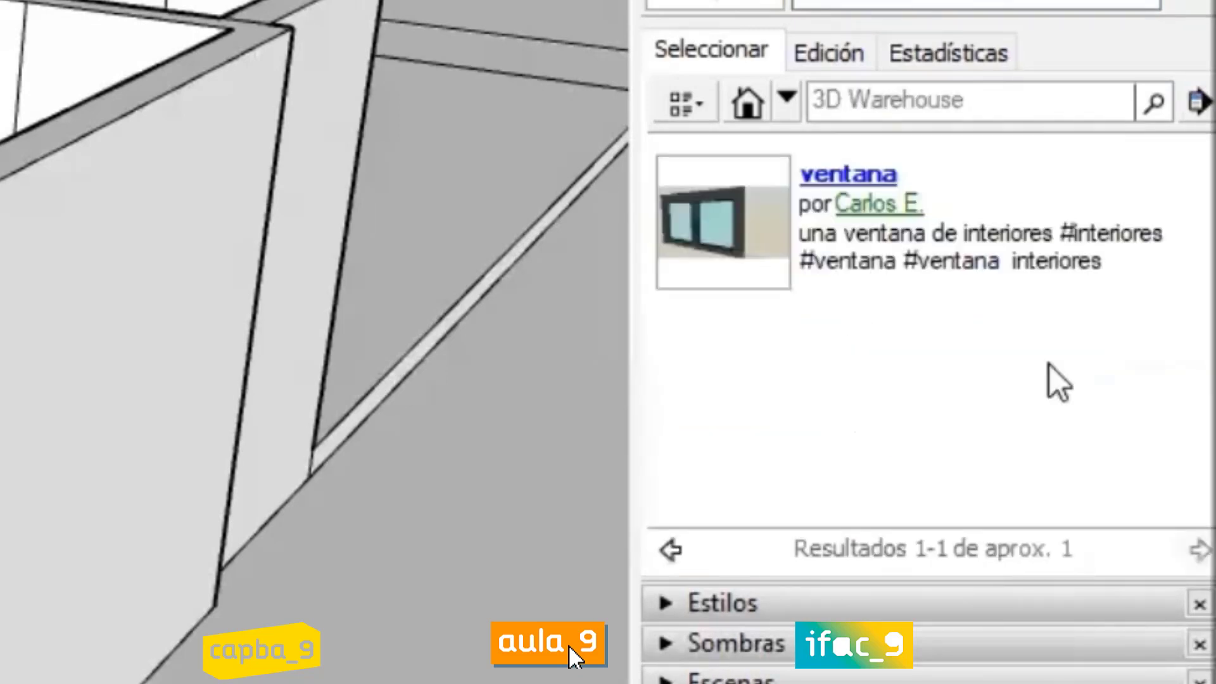
Try to insert the dark-framed interior window model named ventana from the collection into the house model
{"action": "left_click", "coordinate": [738, 228]}
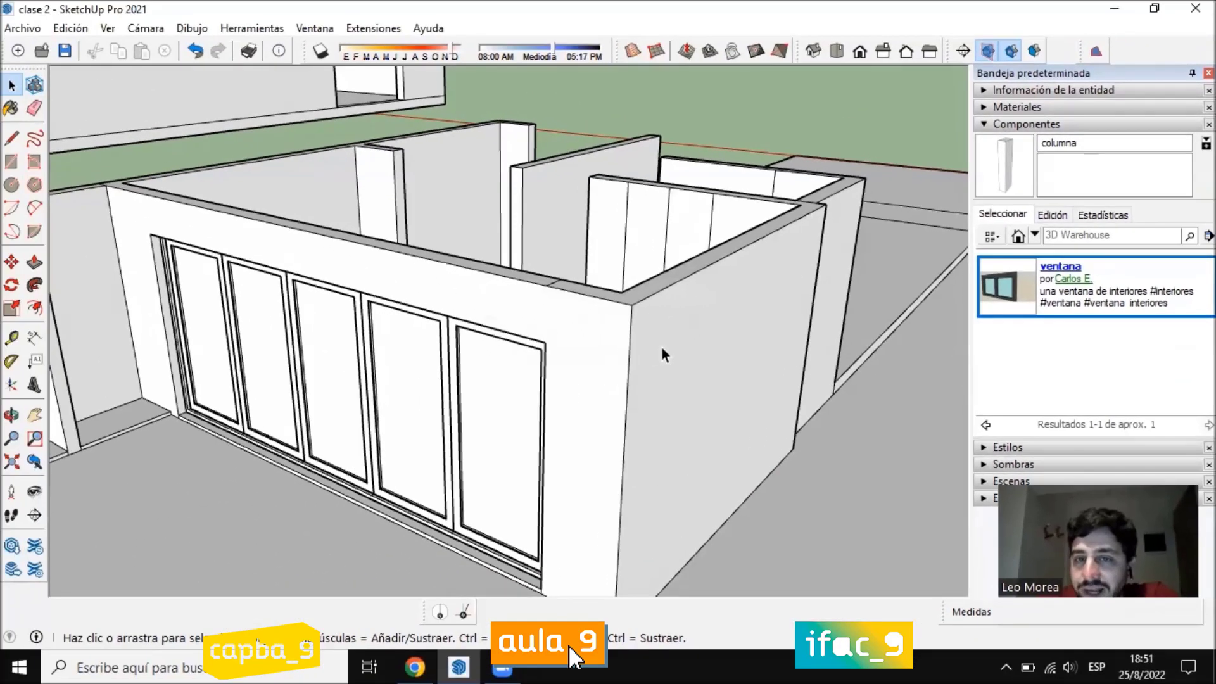
{"action": "scroll", "coordinate": [616, 309], "scroll_direction": "down", "scroll_amount": 3}
{"action": "scroll", "coordinate": [639, 336], "scroll_direction": "down", "scroll_amount": 3}
{"action": "middle_click_drag", "start_coordinate": [752, 364], "coordinate": [272, 347]}
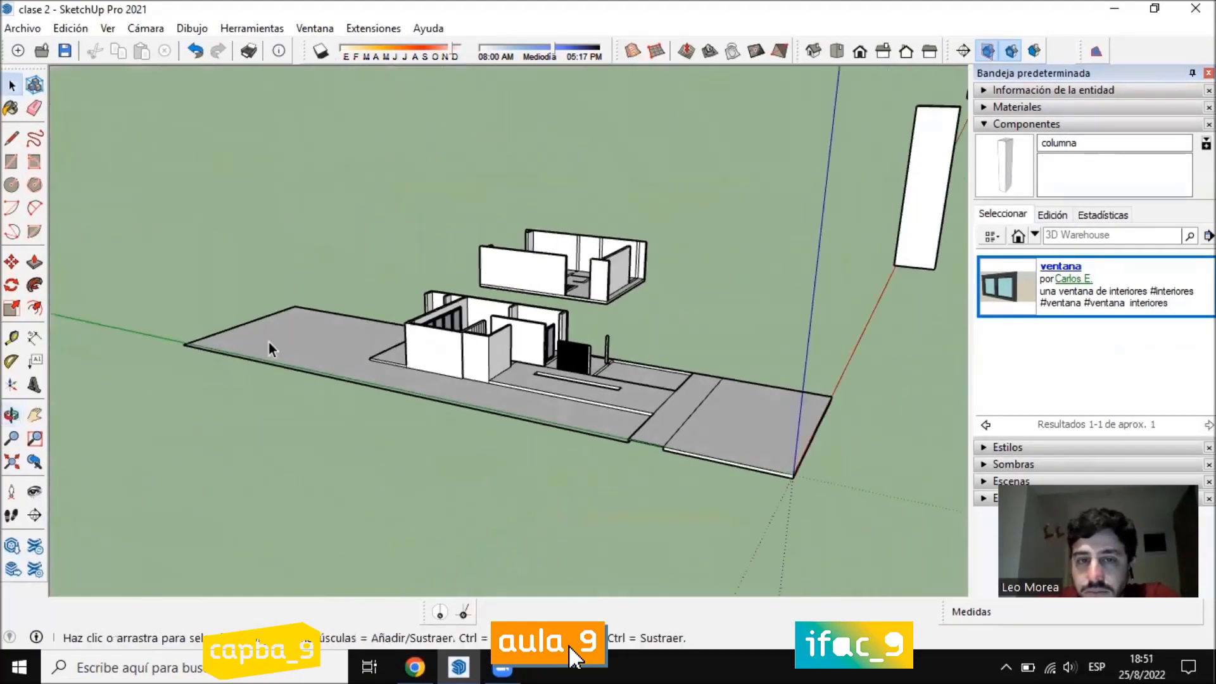
{"action": "middle_click_drag", "start_coordinate": [563, 370], "coordinate": [391, 382]}
{"action": "scroll", "coordinate": [506, 373], "scroll_direction": "up", "scroll_amount": 4}
{"action": "scroll", "coordinate": [582, 402], "scroll_direction": "down", "scroll_amount": 10}
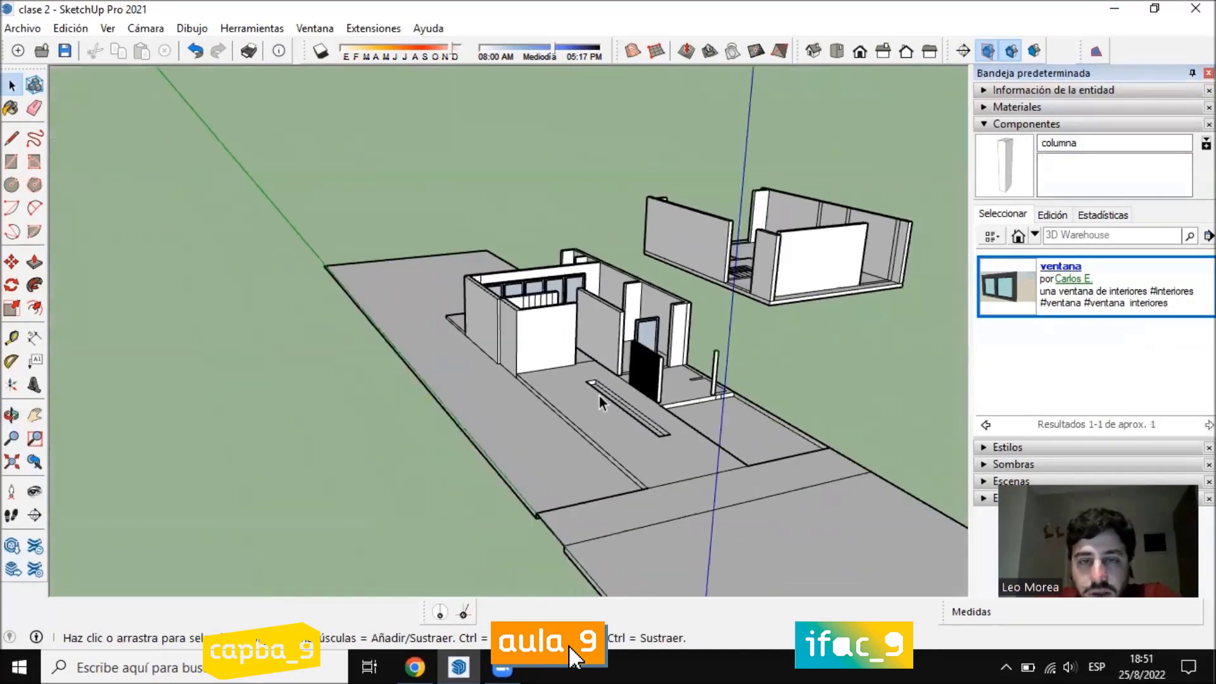
{"action": "scroll", "coordinate": [583, 402], "scroll_direction": "up", "scroll_amount": 10}
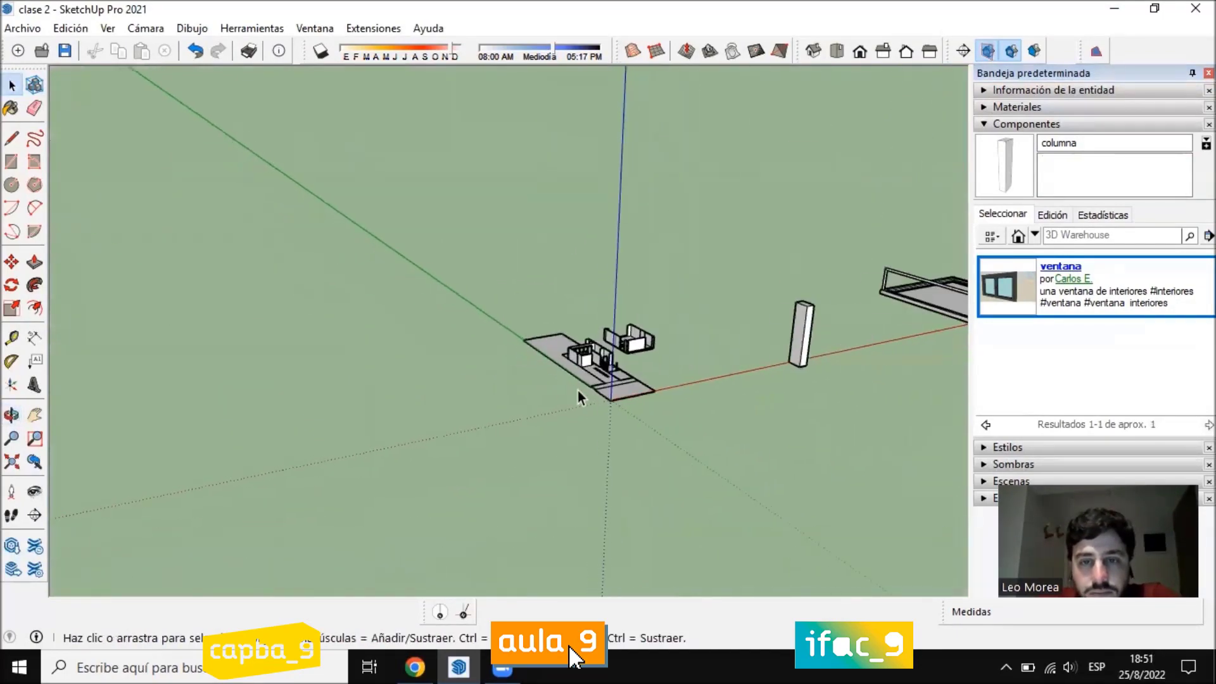
{"action": "middle_click_drag", "start_coordinate": [511, 370], "coordinate": [608, 443]}
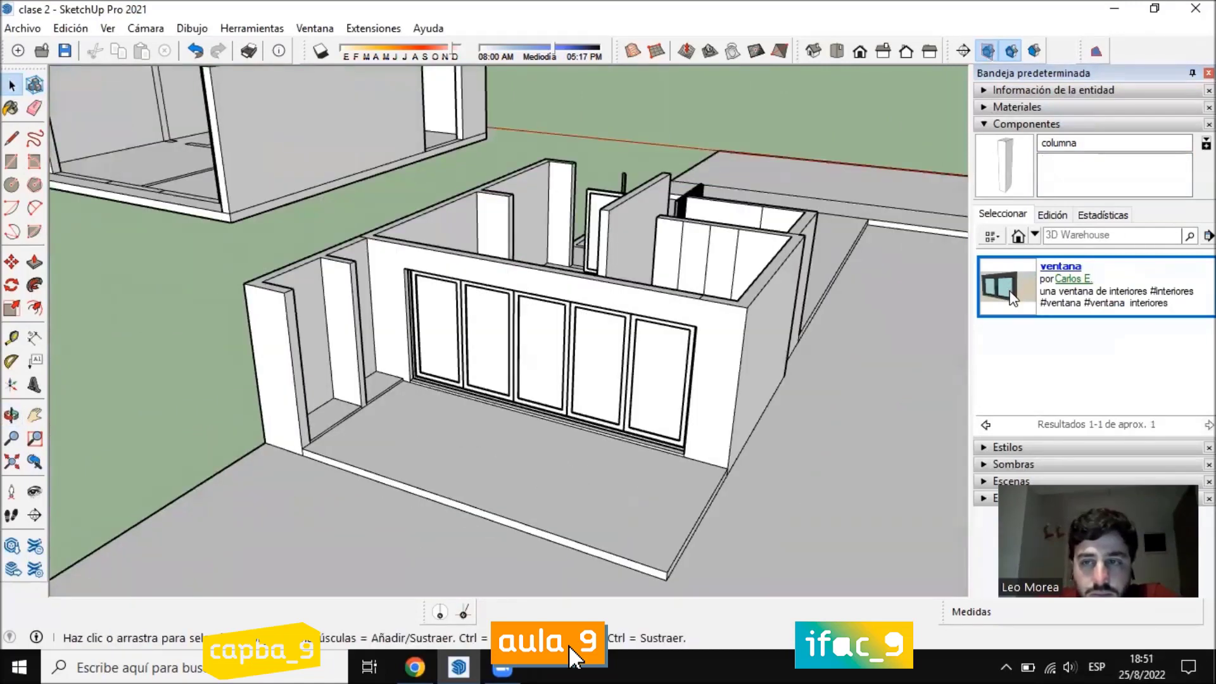
{"action": "left_click", "coordinate": [1012, 290]}
{"action": "scroll", "coordinate": [587, 307], "scroll_direction": "down", "scroll_amount": 3}
{"action": "scroll", "coordinate": [383, 335], "scroll_direction": "down", "scroll_amount": 3}
{"action": "scroll", "coordinate": [606, 359], "scroll_direction": "down", "scroll_amount": 10}
{"action": "middle_click_drag", "start_coordinate": [607, 371], "coordinate": [458, 397]}
{"action": "scroll", "coordinate": [535, 360], "scroll_direction": "up", "scroll_amount": 4}
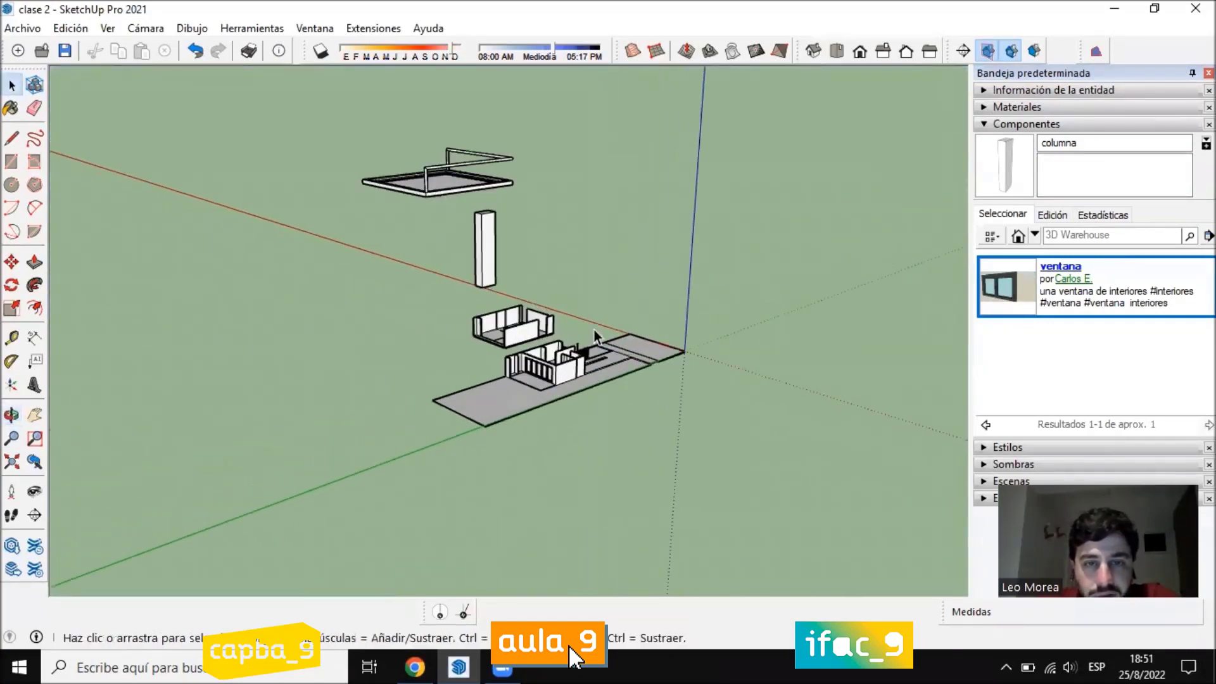
{"action": "scroll", "coordinate": [595, 336], "scroll_direction": "up", "scroll_amount": 3}
Search 3D Warehouse for "ventana" again and open the VENTANAS collection that shows a grey window
{"action": "left_click", "coordinate": [1081, 236]}
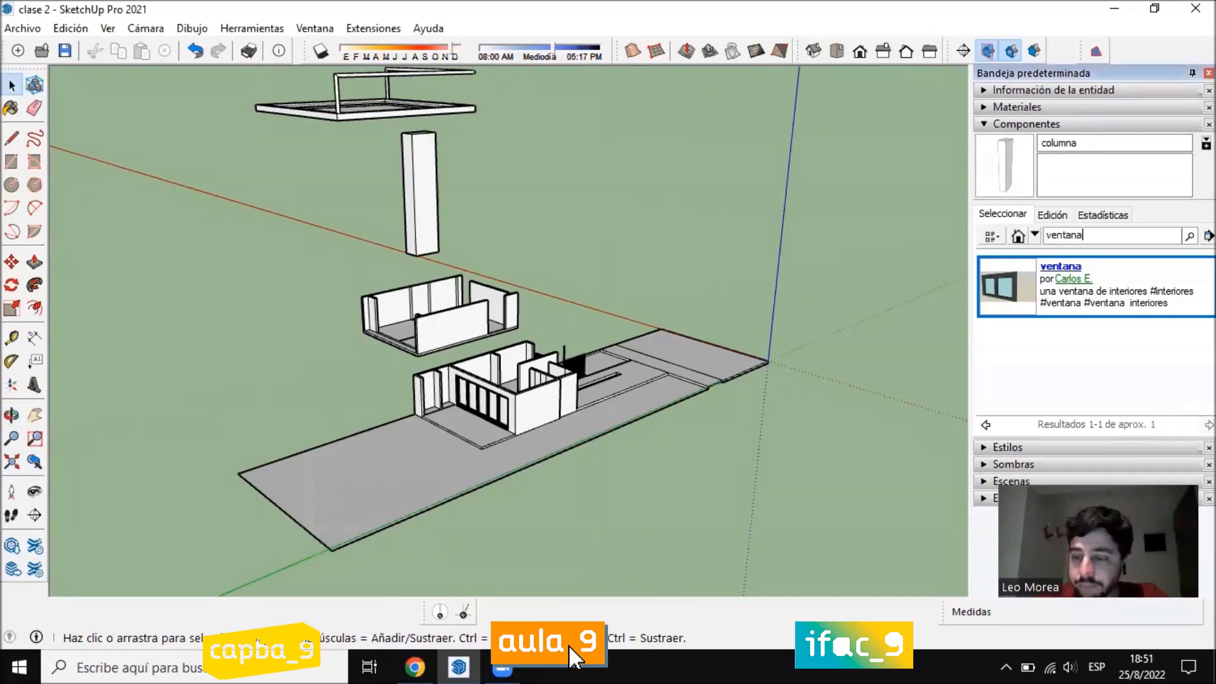
{"action": "key", "text": "Return"}
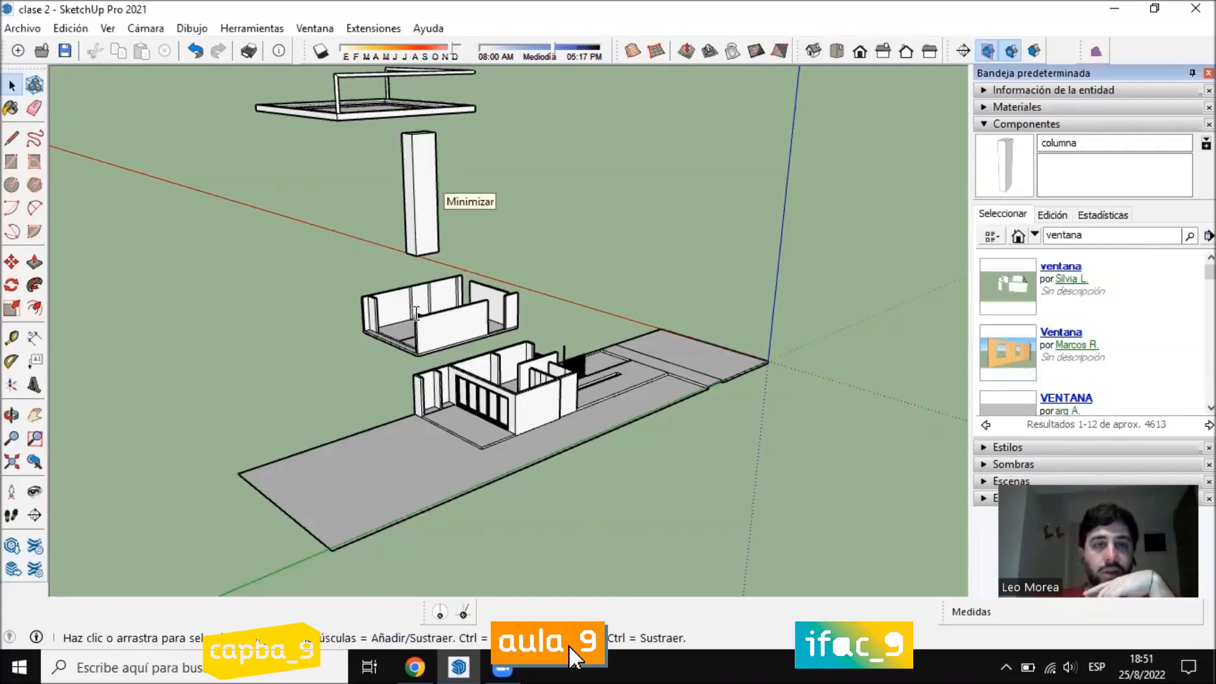
{"action": "scroll", "coordinate": [542, 426], "scroll_direction": "up", "scroll_amount": 5}
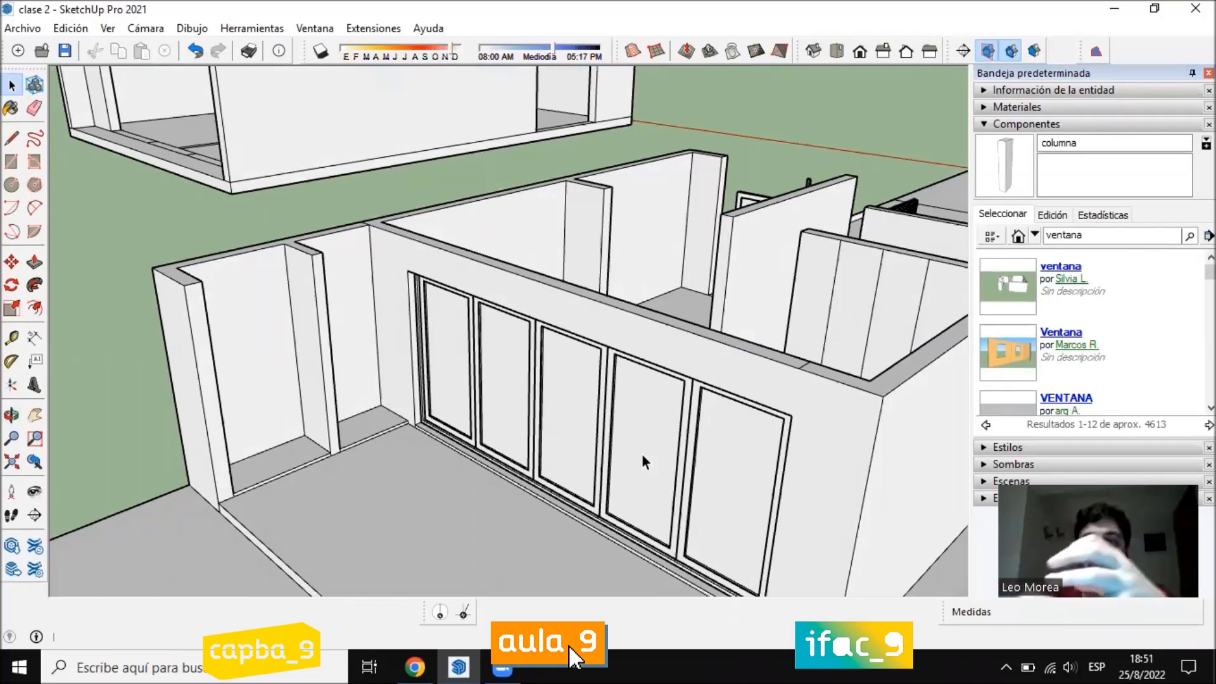
{"action": "scroll", "coordinate": [1076, 342], "scroll_direction": "down", "scroll_amount": 3}
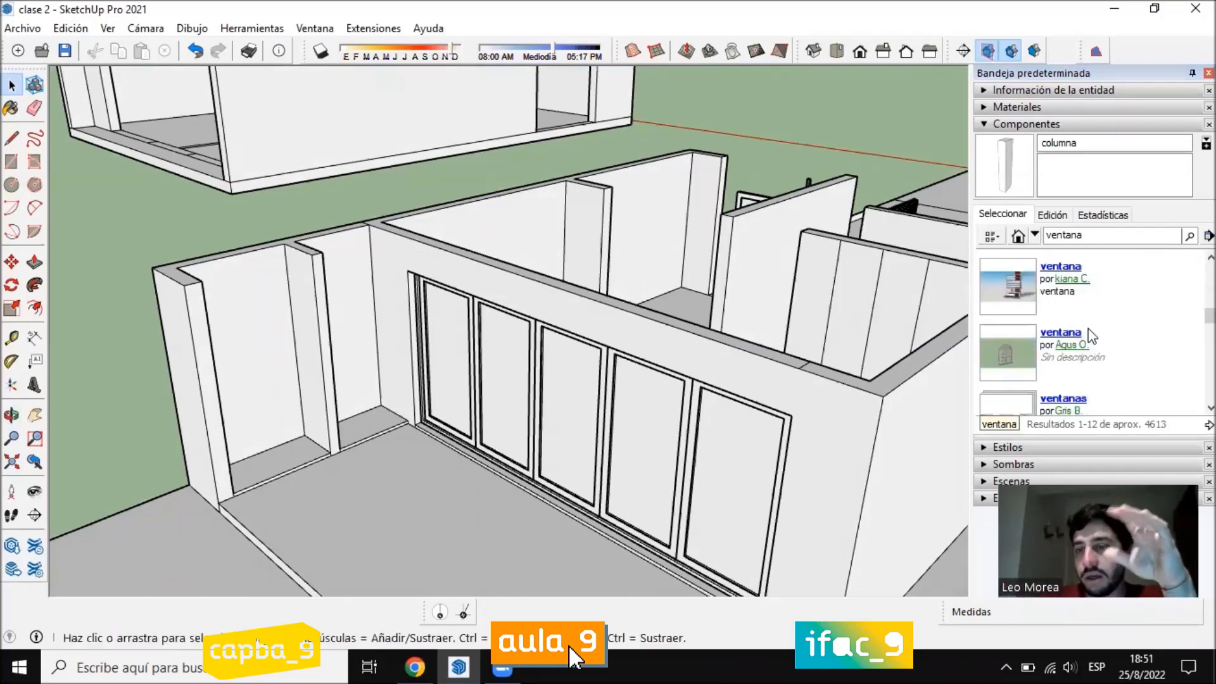
{"action": "scroll", "coordinate": [1103, 345], "scroll_direction": "down", "scroll_amount": 3}
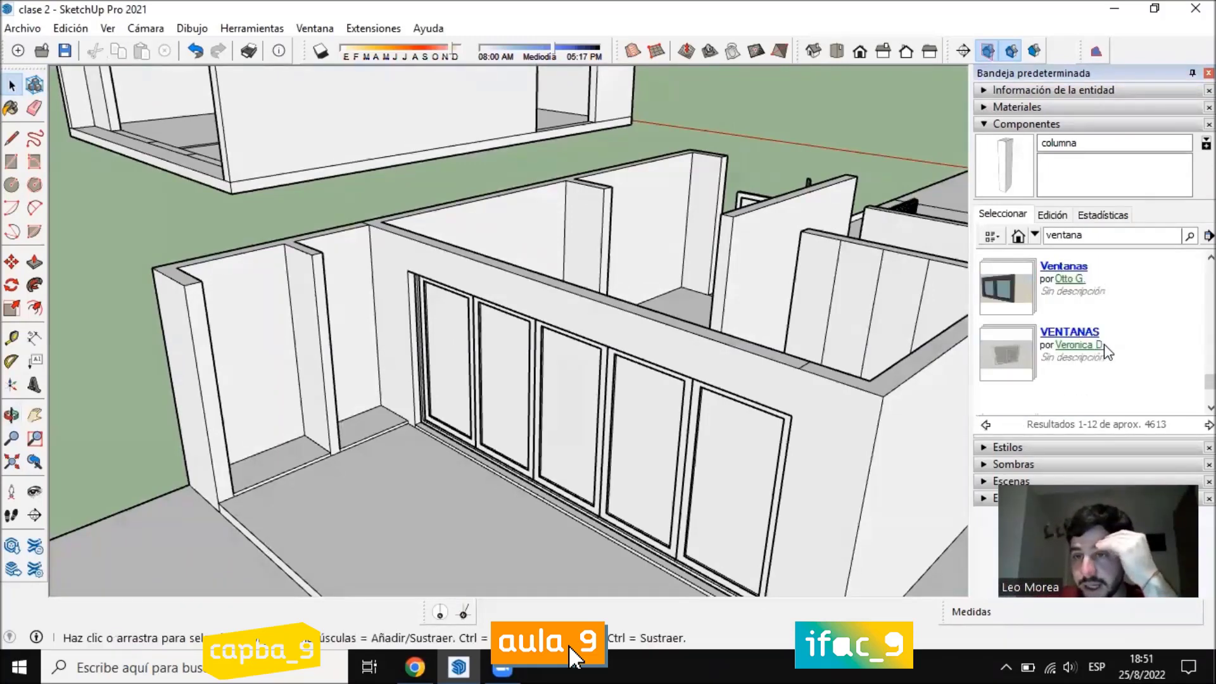
{"action": "left_click", "coordinate": [1024, 364]}
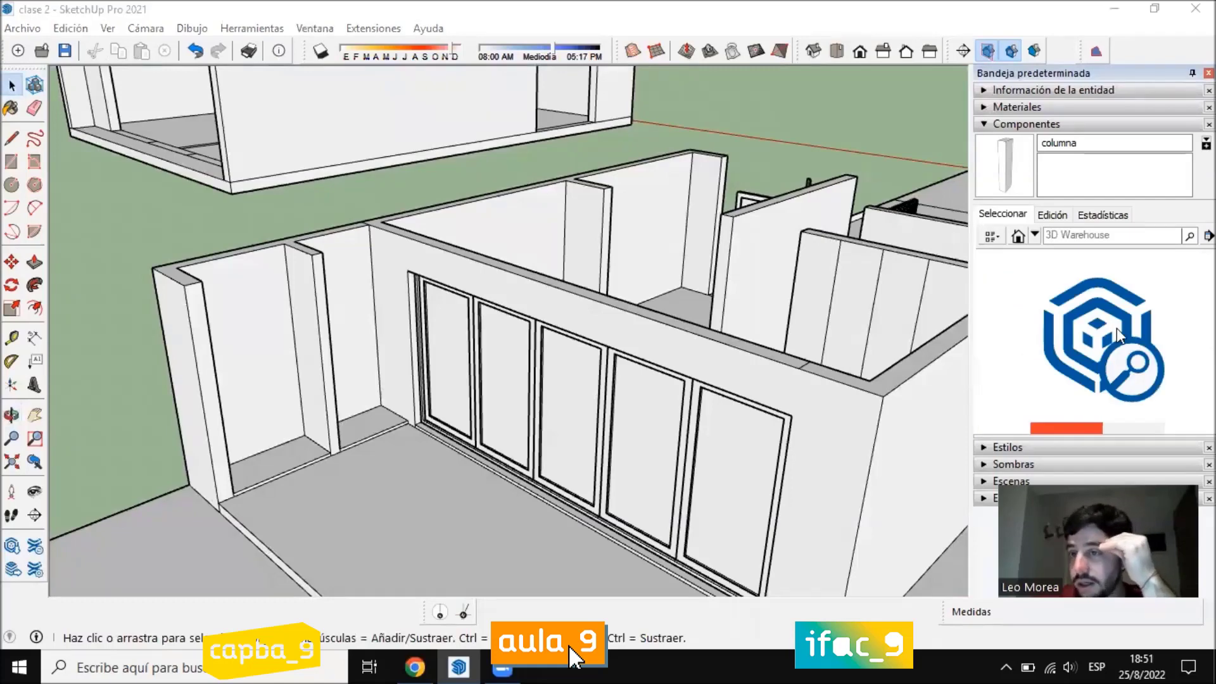
Try to insert the Janela Duas Folhas Com Vidro Temperado window from the collection and stop its download
{"action": "scroll", "coordinate": [1143, 342], "scroll_direction": "down", "scroll_amount": 1}
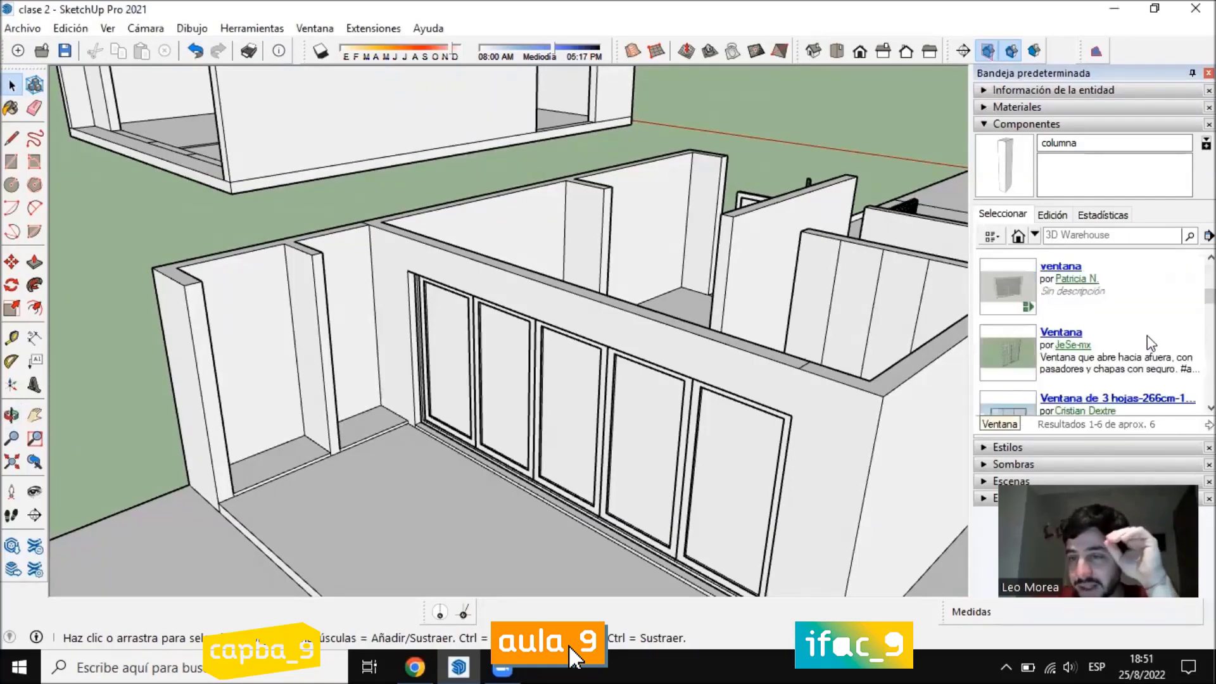
{"action": "scroll", "coordinate": [1146, 333], "scroll_direction": "up", "scroll_amount": 1}
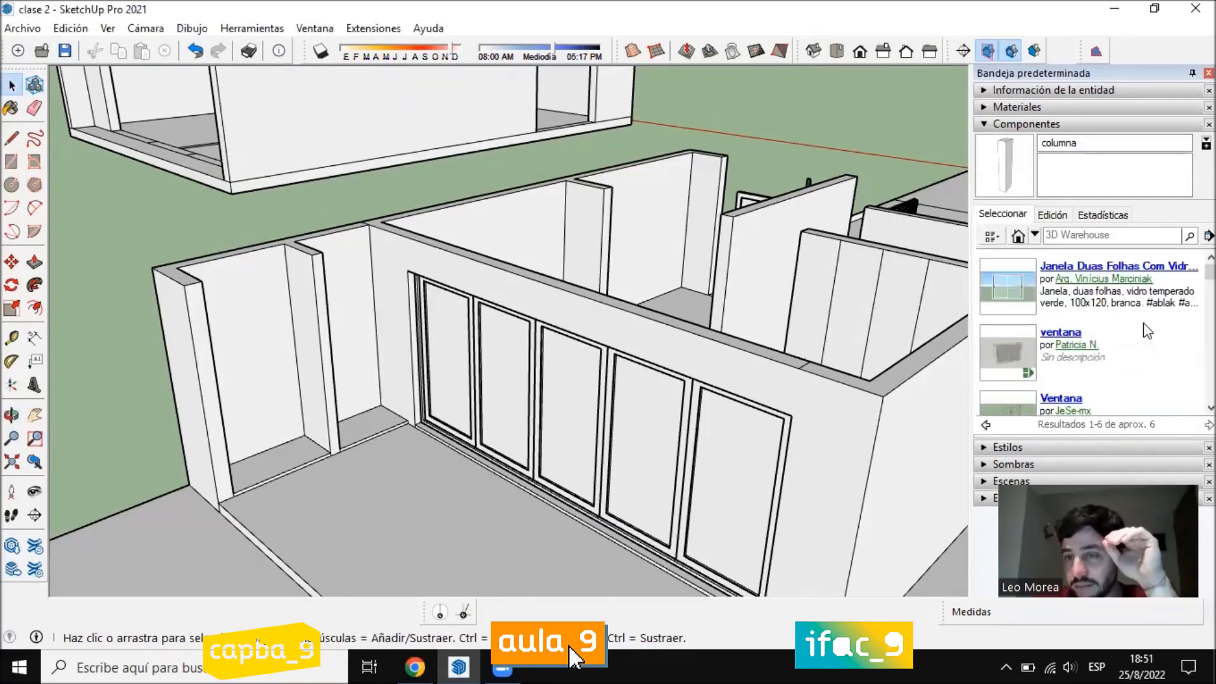
{"action": "left_click", "coordinate": [1027, 282]}
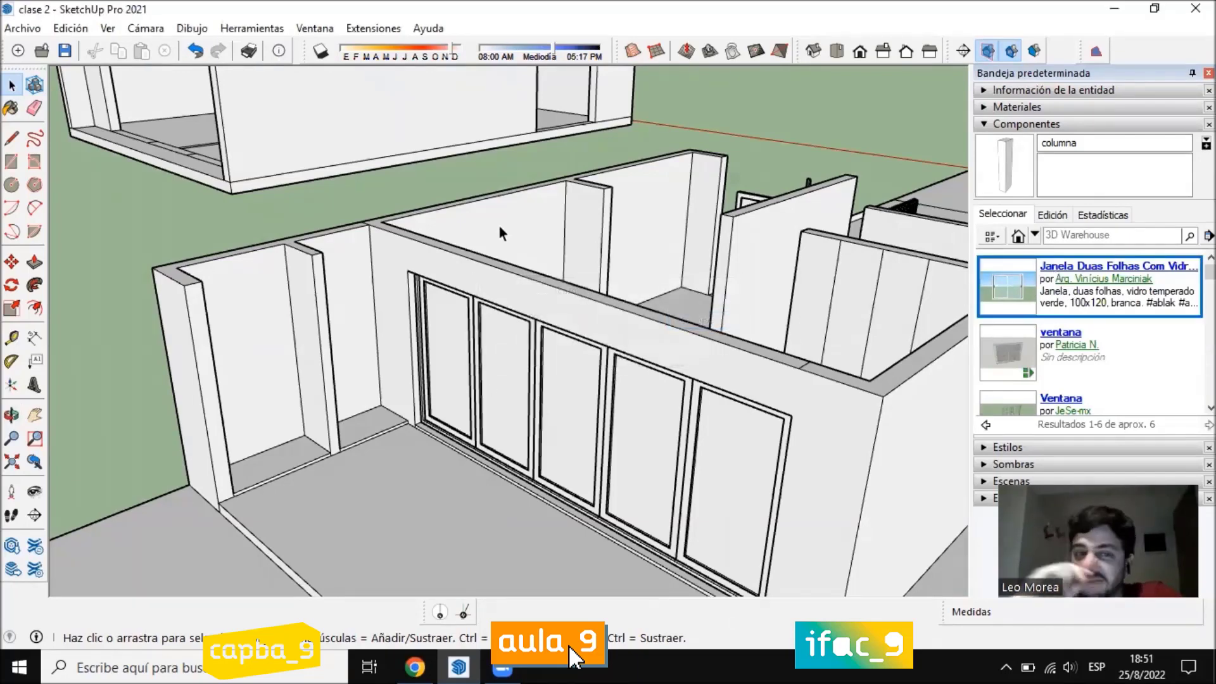
{"action": "scroll", "coordinate": [501, 235], "scroll_direction": "down", "scroll_amount": 10}
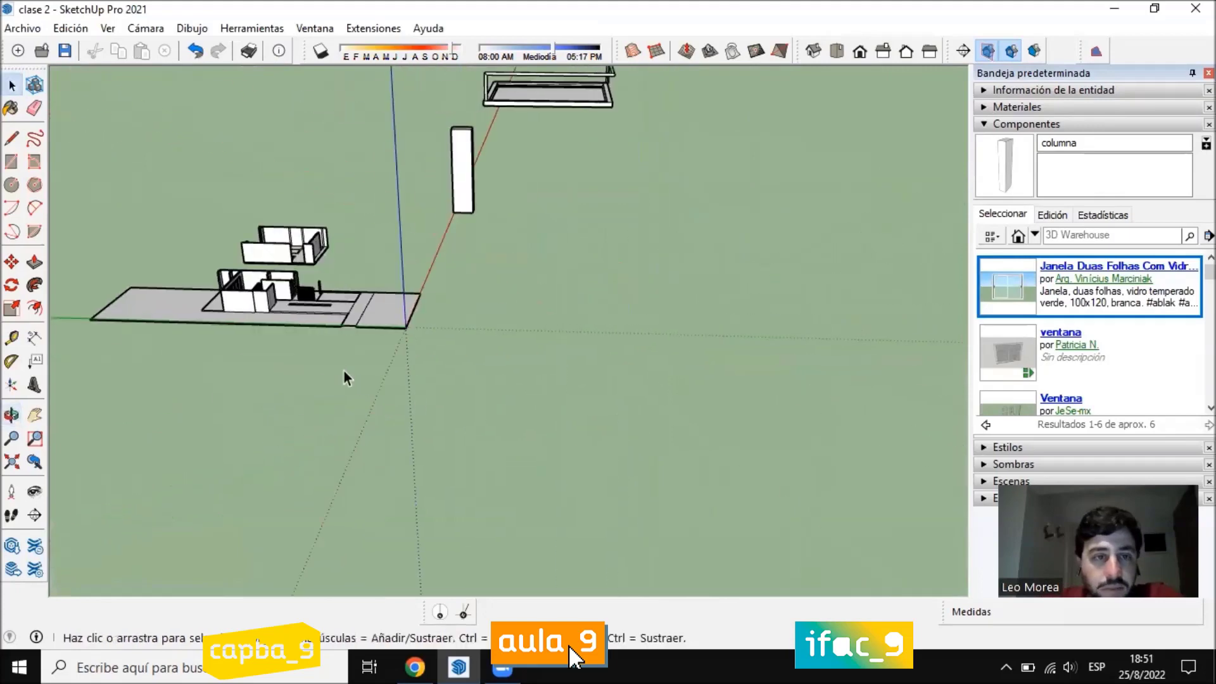
{"action": "scroll", "coordinate": [240, 222], "scroll_direction": "up", "scroll_amount": 8}
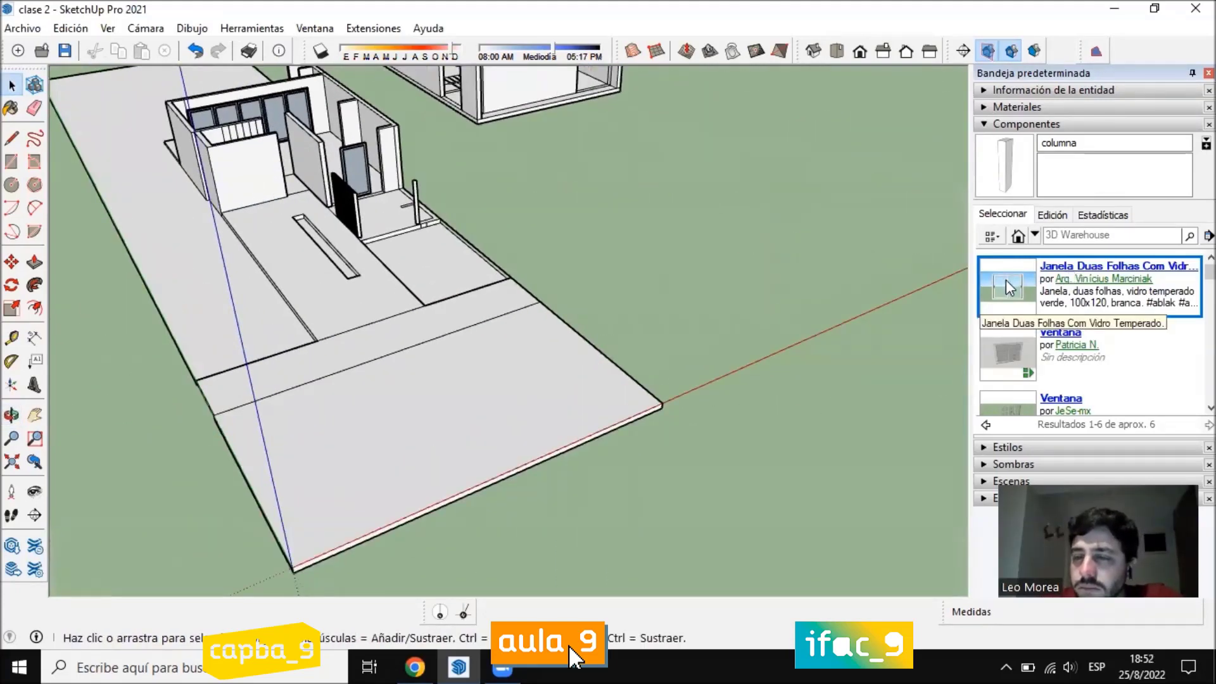
{"action": "middle_click_drag", "start_coordinate": [434, 365], "coordinate": [405, 364], "text": "shift"}
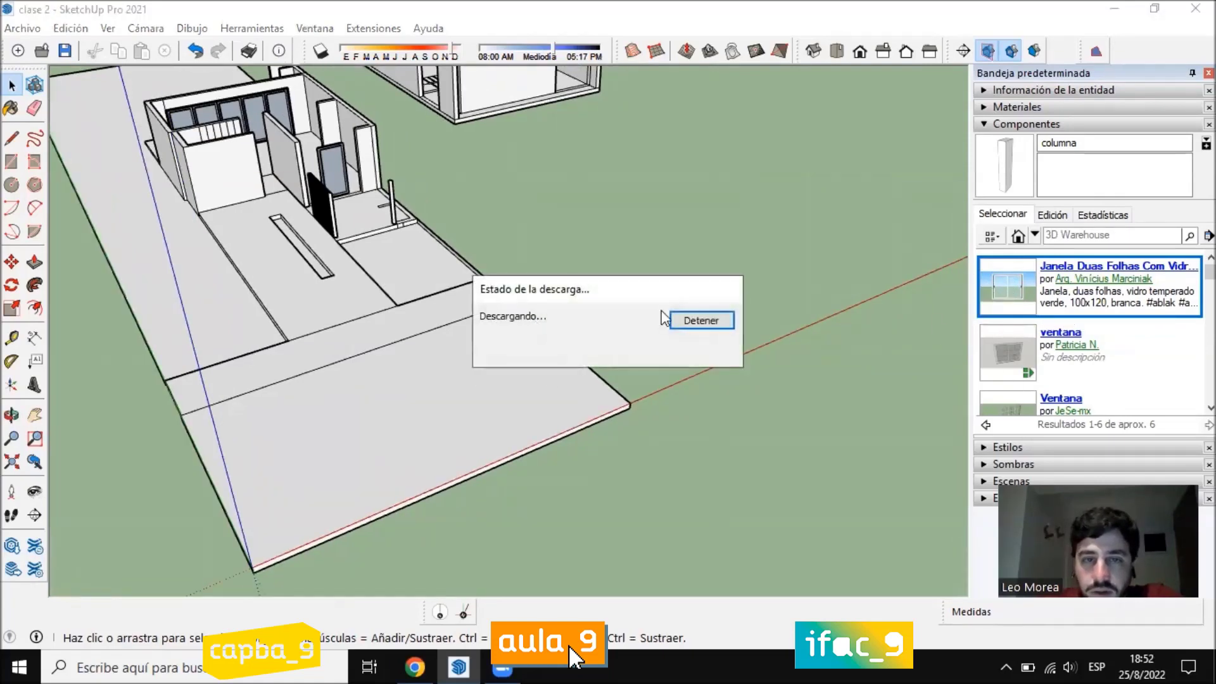
{"action": "left_click", "coordinate": [672, 318]}
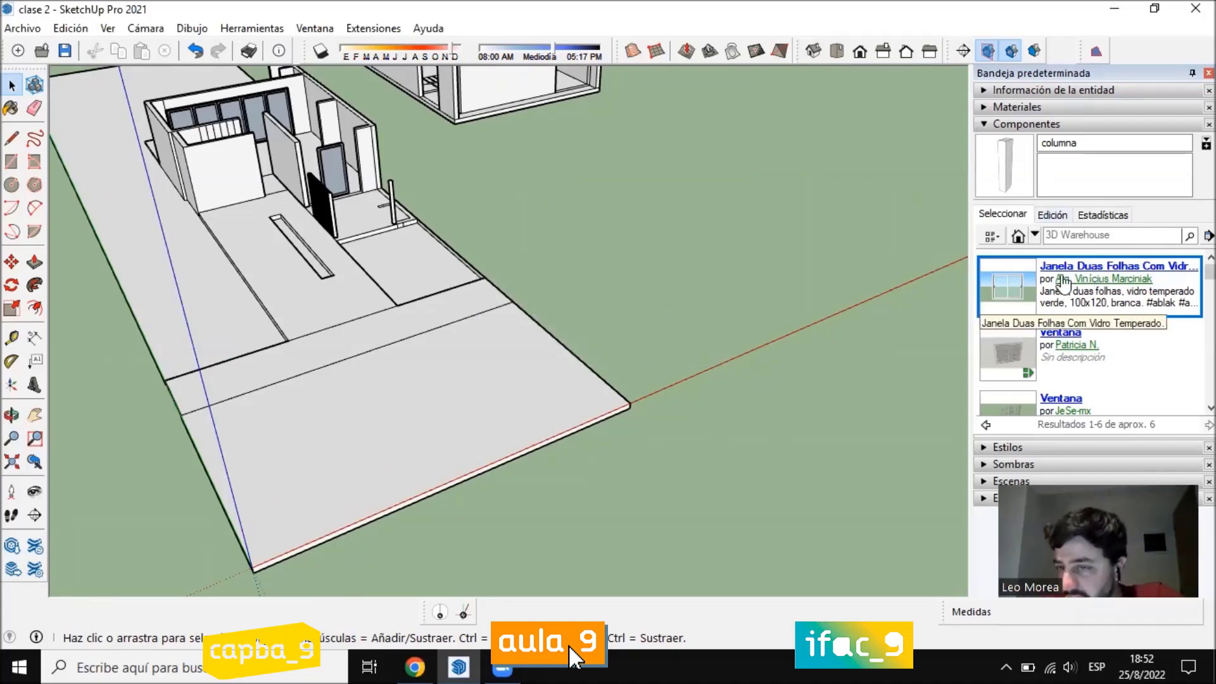
Switch to Chrome, search Google for "3d warehouse" and open the SketchUp 3D Warehouse site from the results
{"action": "scroll", "coordinate": [484, 412], "scroll_direction": "up", "scroll_amount": 2}
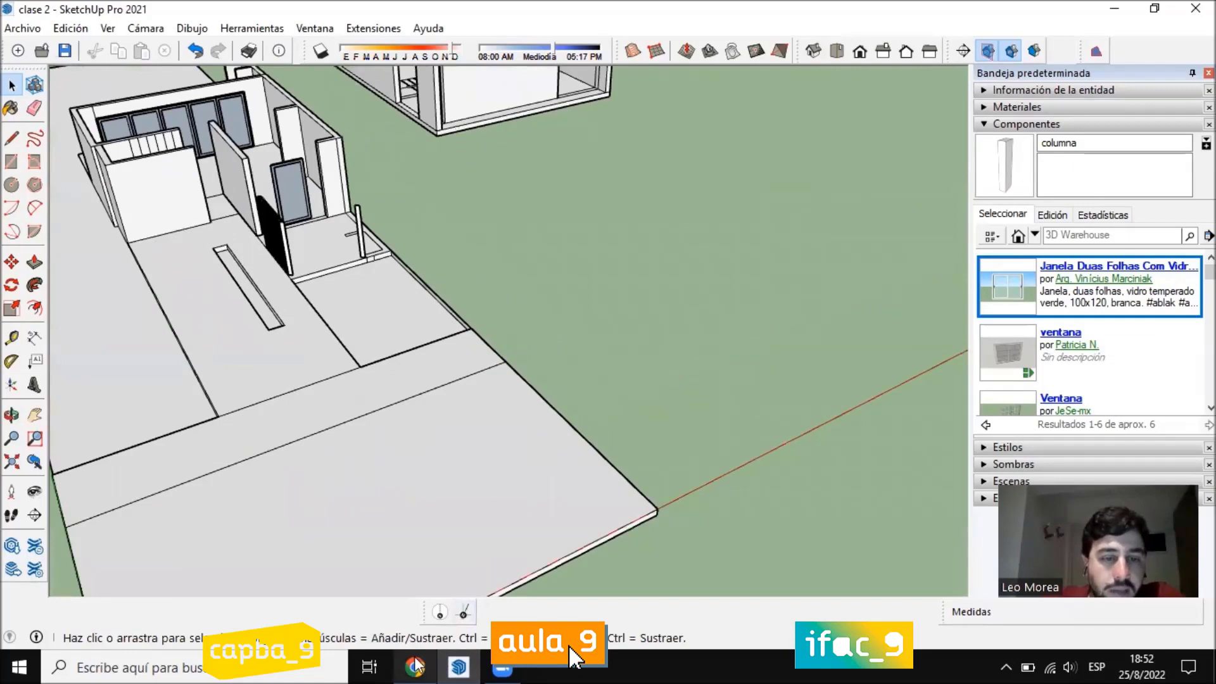
{"action": "left_click", "coordinate": [409, 592]}
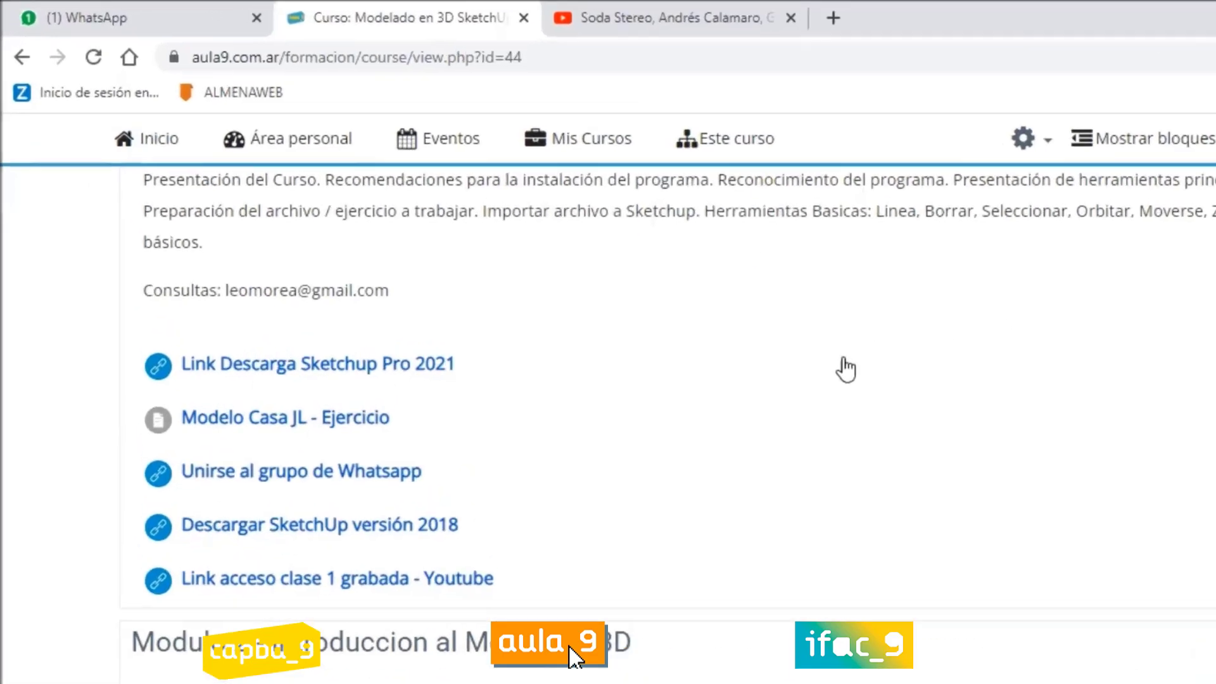
{"action": "scroll", "coordinate": [845, 369], "scroll_direction": "down", "scroll_amount": 5}
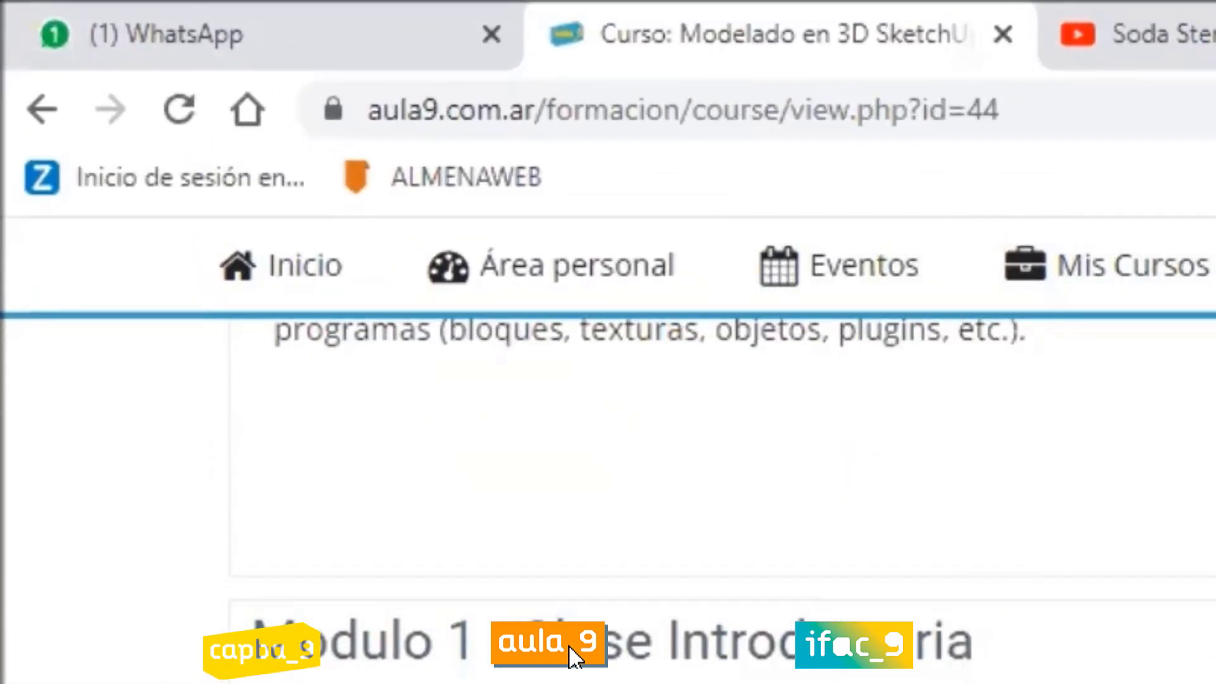
{"action": "key", "text": "ctrl+l"}
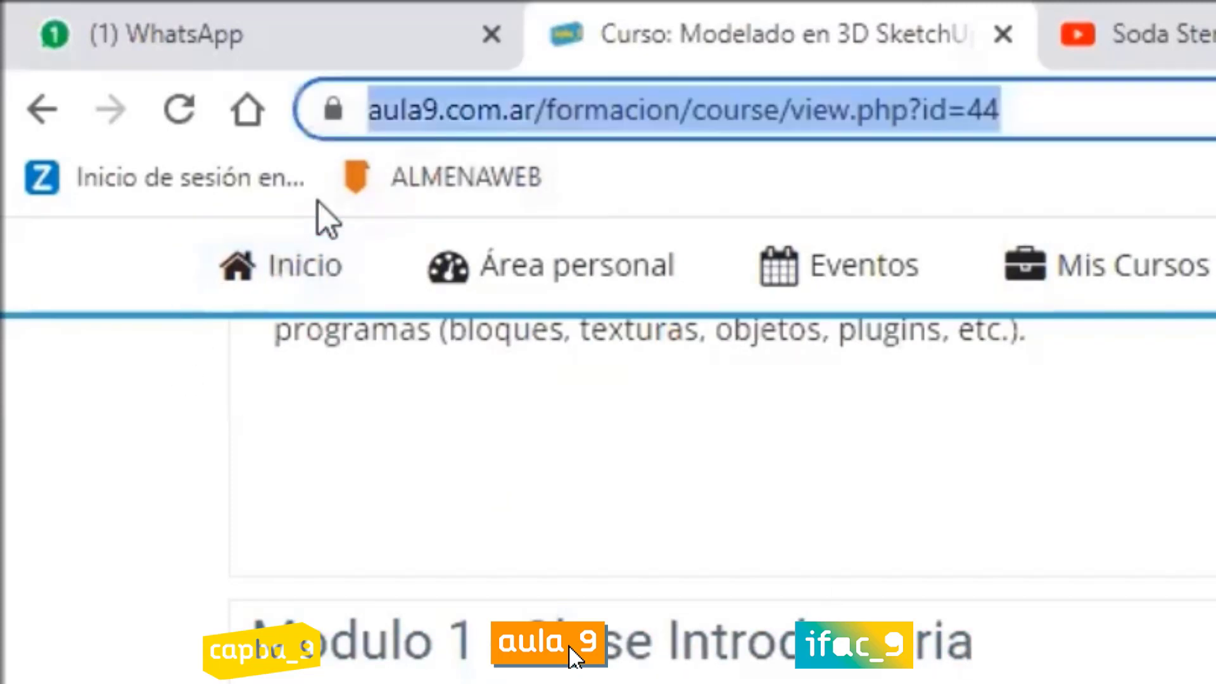
{"action": "type", "text": "3d w"}
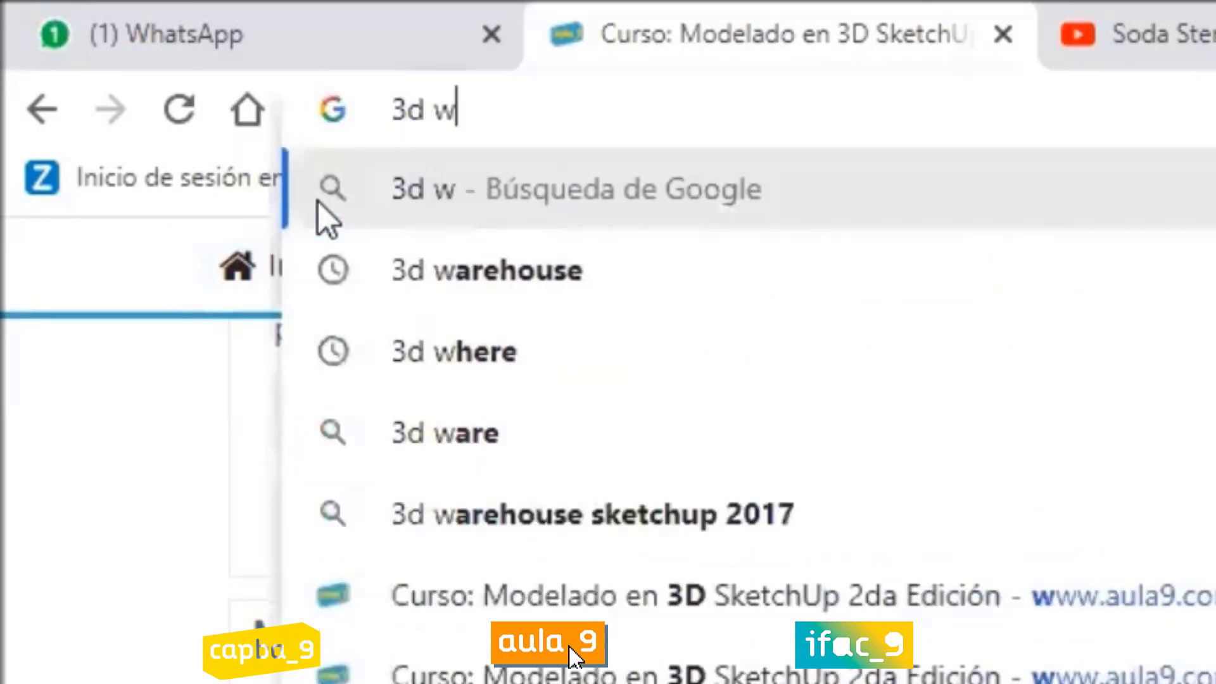
{"action": "key", "text": "Down"}
{"action": "key", "text": "Return"}
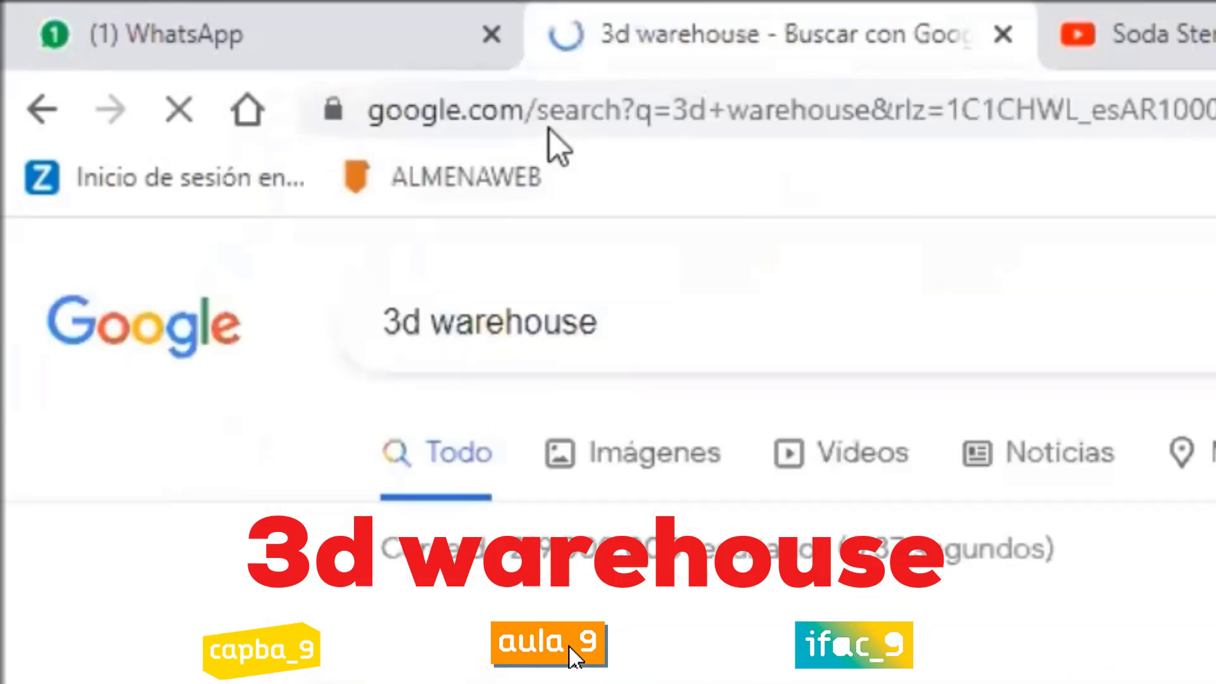
{"action": "scroll", "coordinate": [764, 646], "scroll_direction": "down", "scroll_amount": 5}
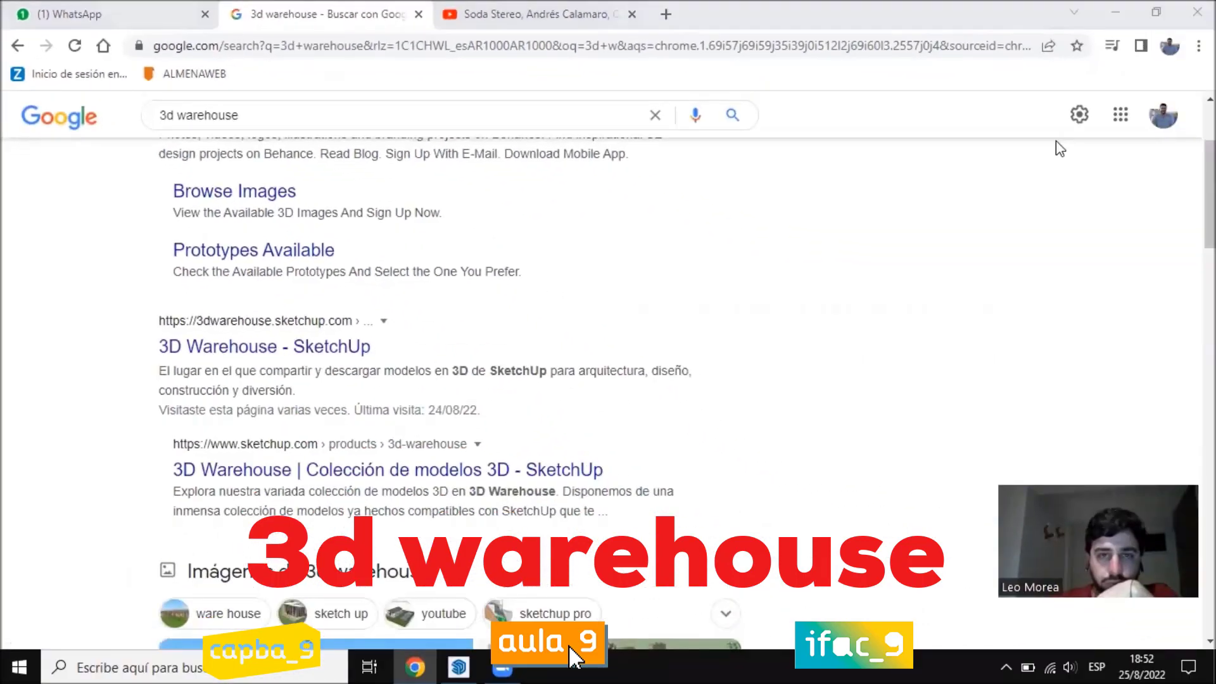
{"action": "left_click", "coordinate": [239, 346]}
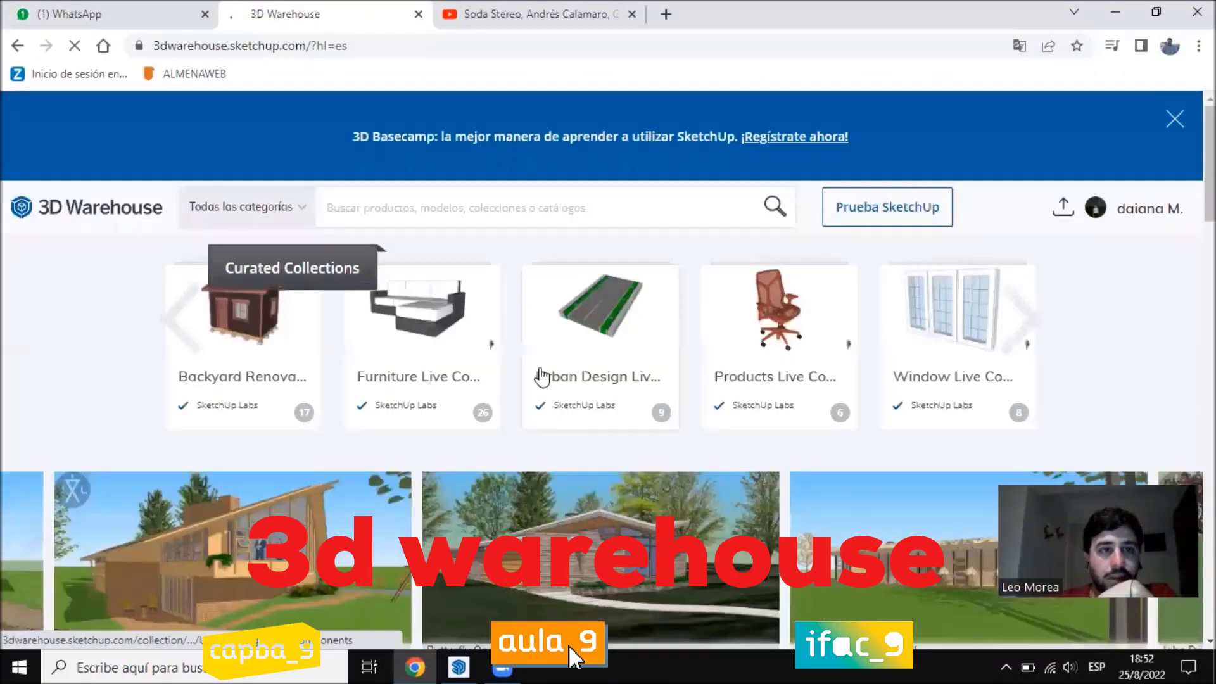
Search the 3D Warehouse site for "ventana"
{"action": "left_click", "coordinate": [460, 666]}
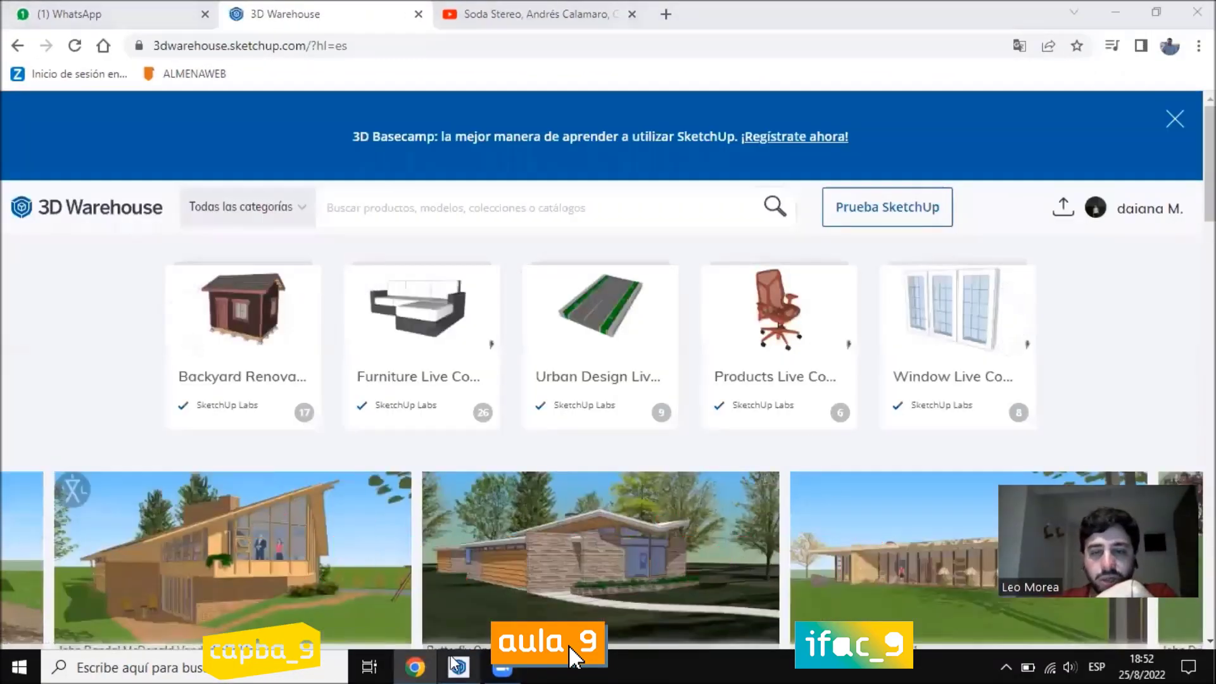
{"action": "left_click", "coordinate": [415, 667]}
{"action": "type", "text": "ve"}
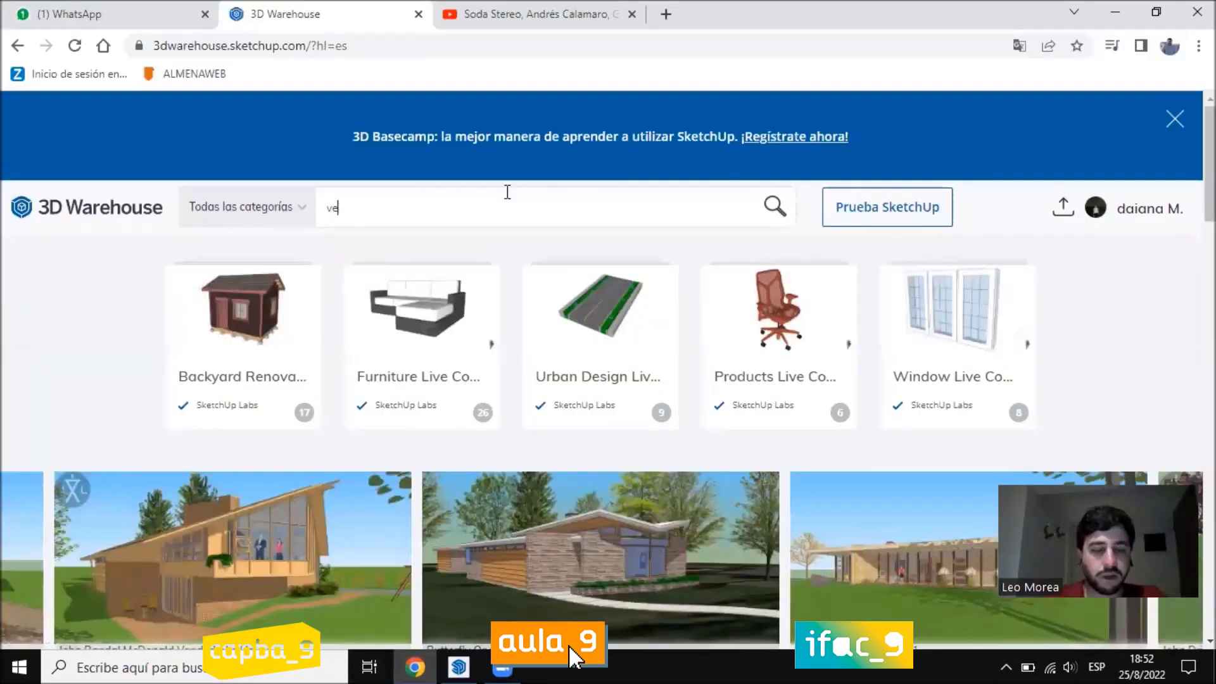
{"action": "type", "text": "ntana"}
{"action": "key", "text": "Return"}
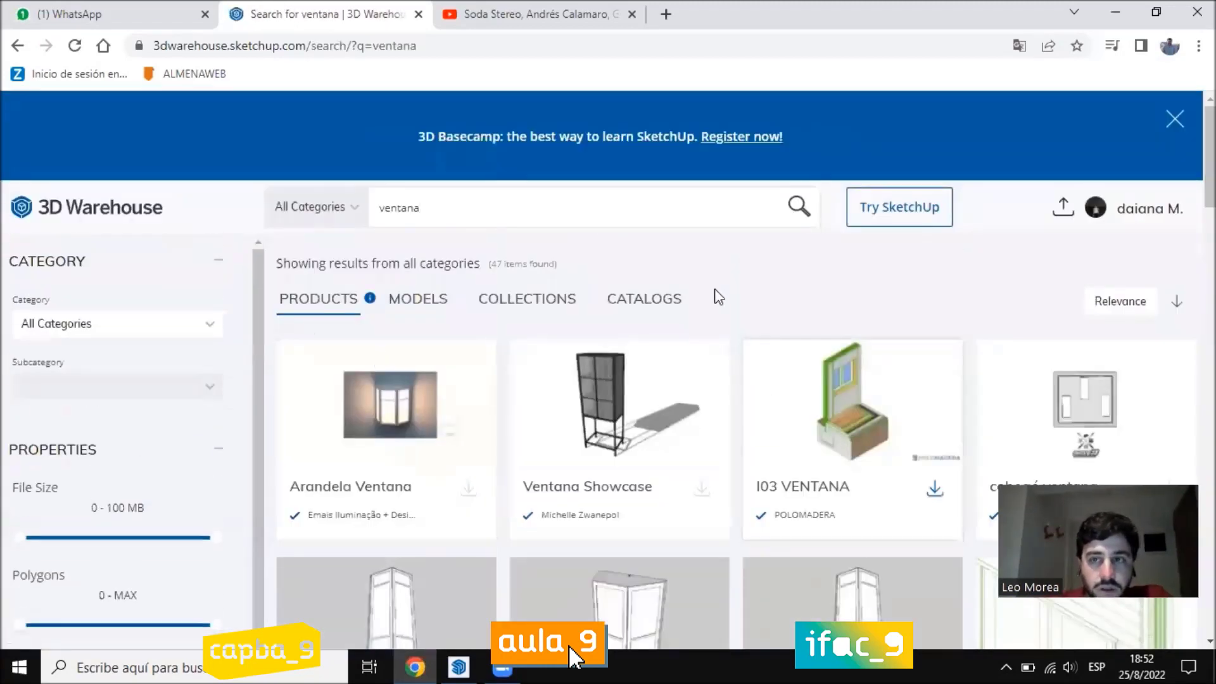
Look through the product results, switch to the matching models and sort them by popularity
{"action": "scroll", "coordinate": [717, 297], "scroll_direction": "down", "scroll_amount": 3}
{"action": "scroll", "coordinate": [523, 353], "scroll_direction": "up", "scroll_amount": 1}
{"action": "scroll", "coordinate": [633, 368], "scroll_direction": "down", "scroll_amount": 2}
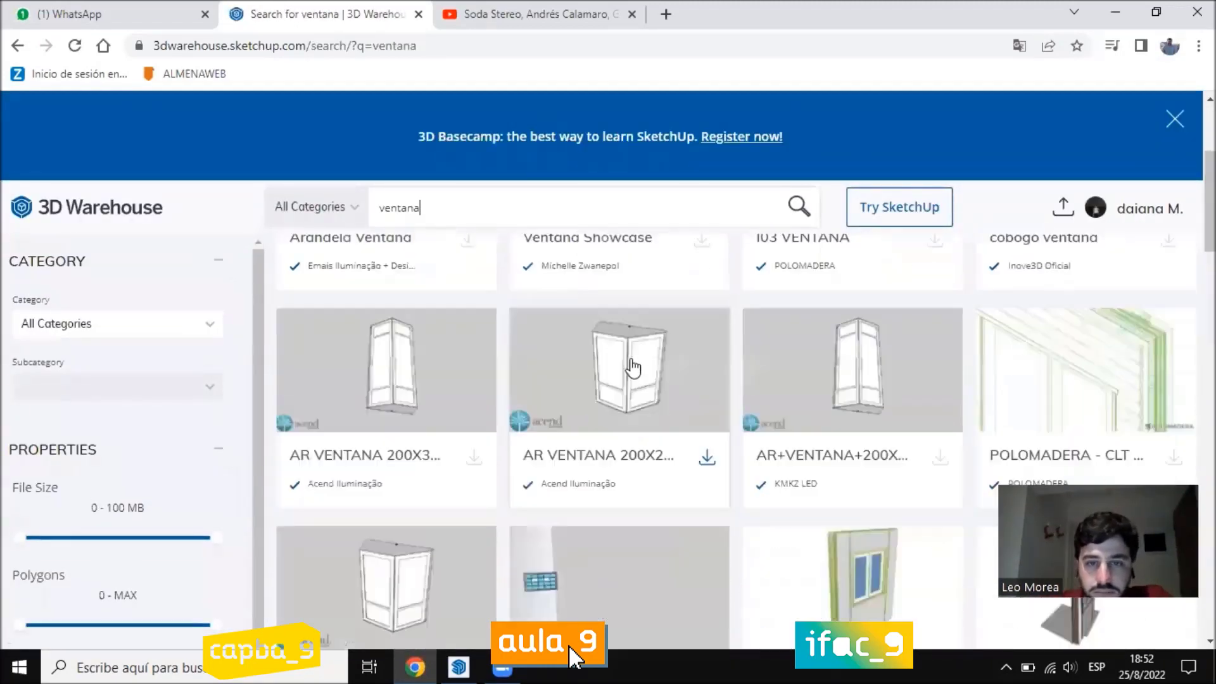
{"action": "scroll", "coordinate": [633, 367], "scroll_direction": "up", "scroll_amount": 5}
{"action": "left_click", "coordinate": [440, 302]}
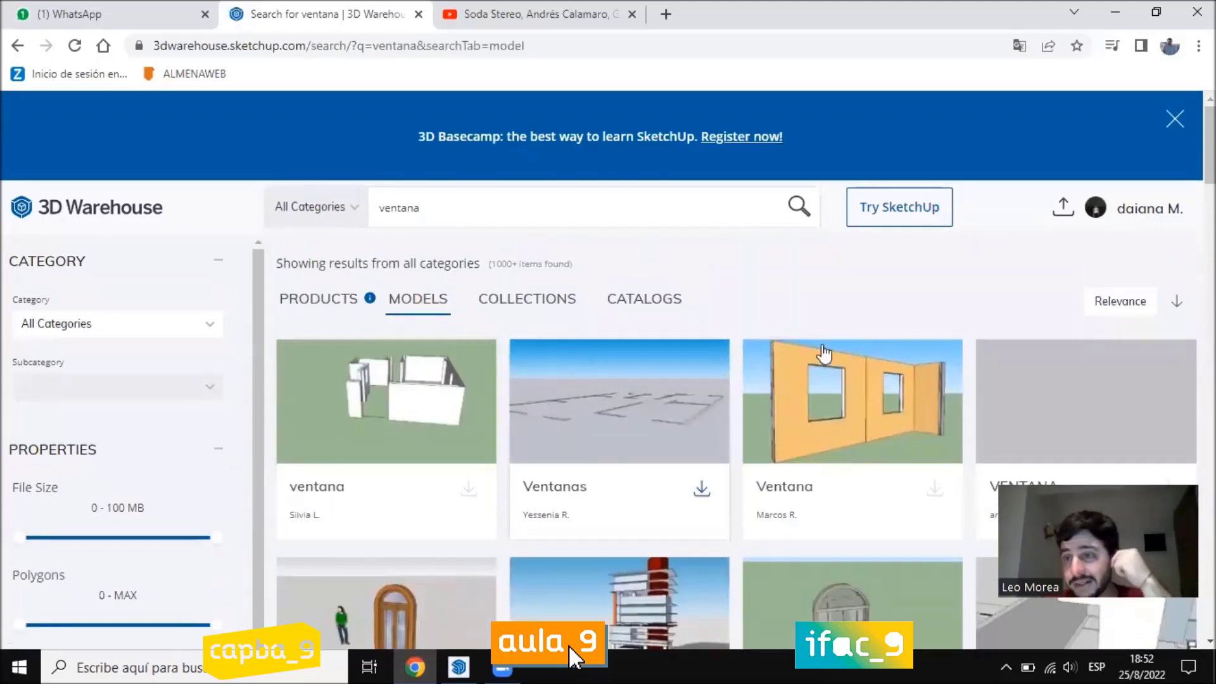
{"action": "left_click", "coordinate": [1161, 315]}
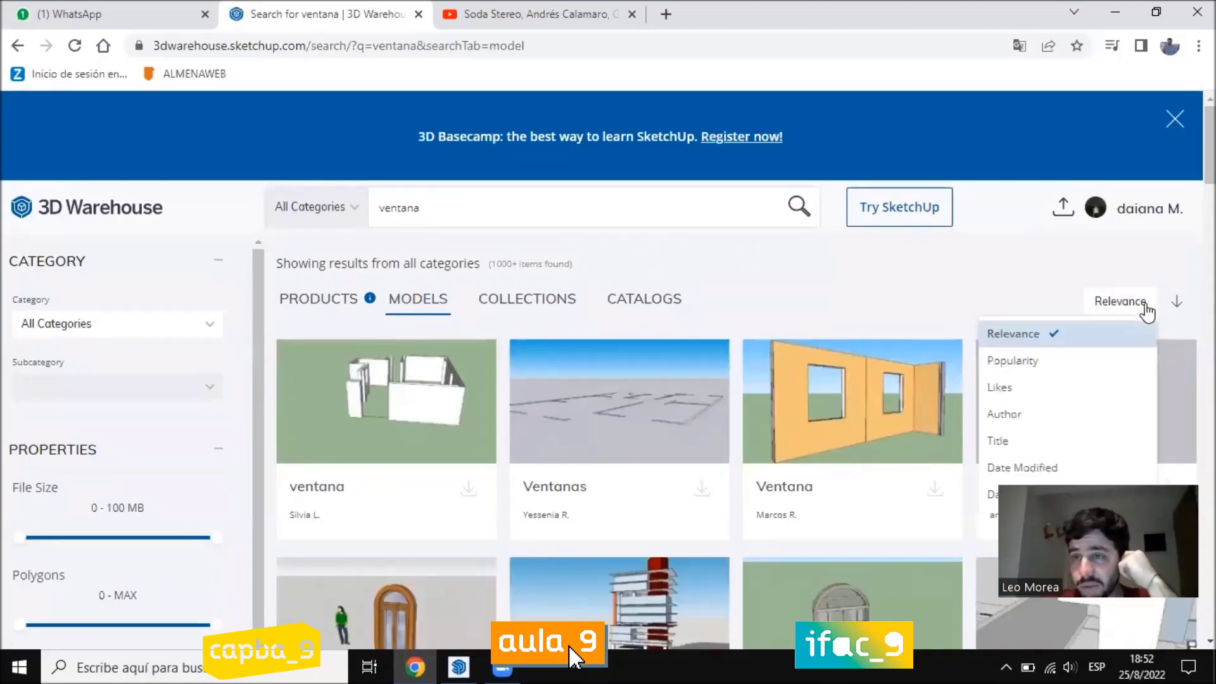
{"action": "left_click", "coordinate": [1013, 360]}
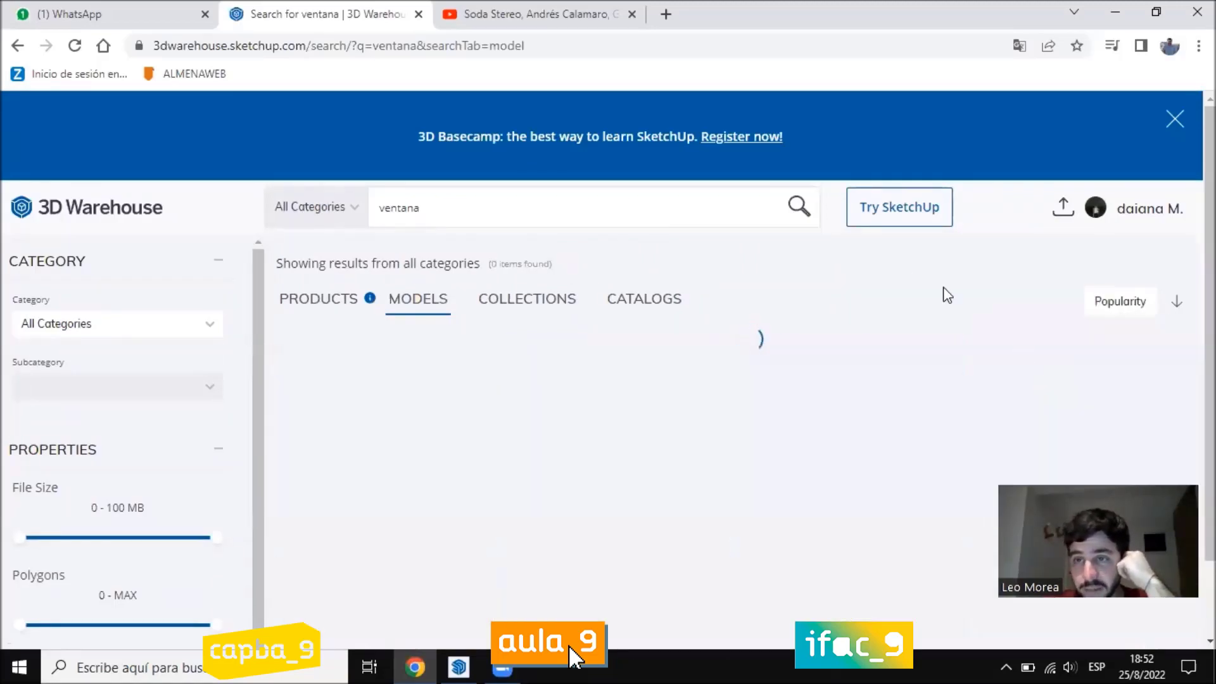
Download the white two-pane sliding window model named ventana as a SketchUp 2019 Model
{"action": "scroll", "coordinate": [573, 347], "scroll_direction": "down", "scroll_amount": 2}
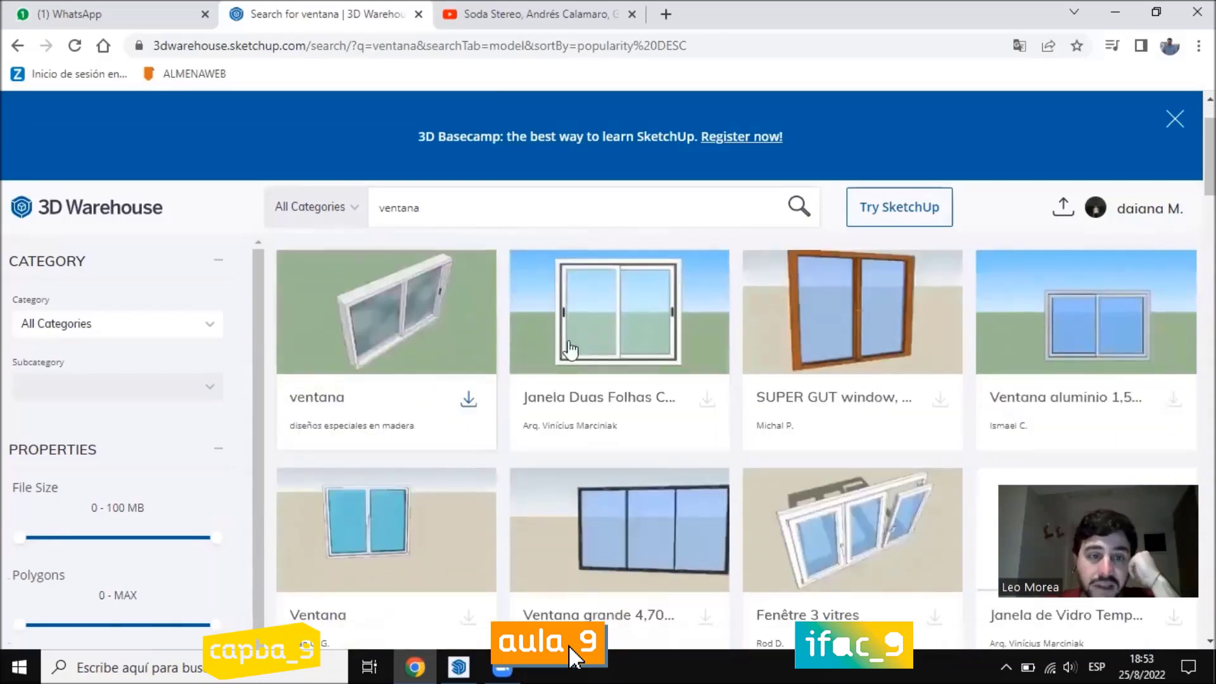
{"action": "left_click", "coordinate": [469, 405]}
{"action": "scroll", "coordinate": [472, 437], "scroll_direction": "down", "scroll_amount": 2}
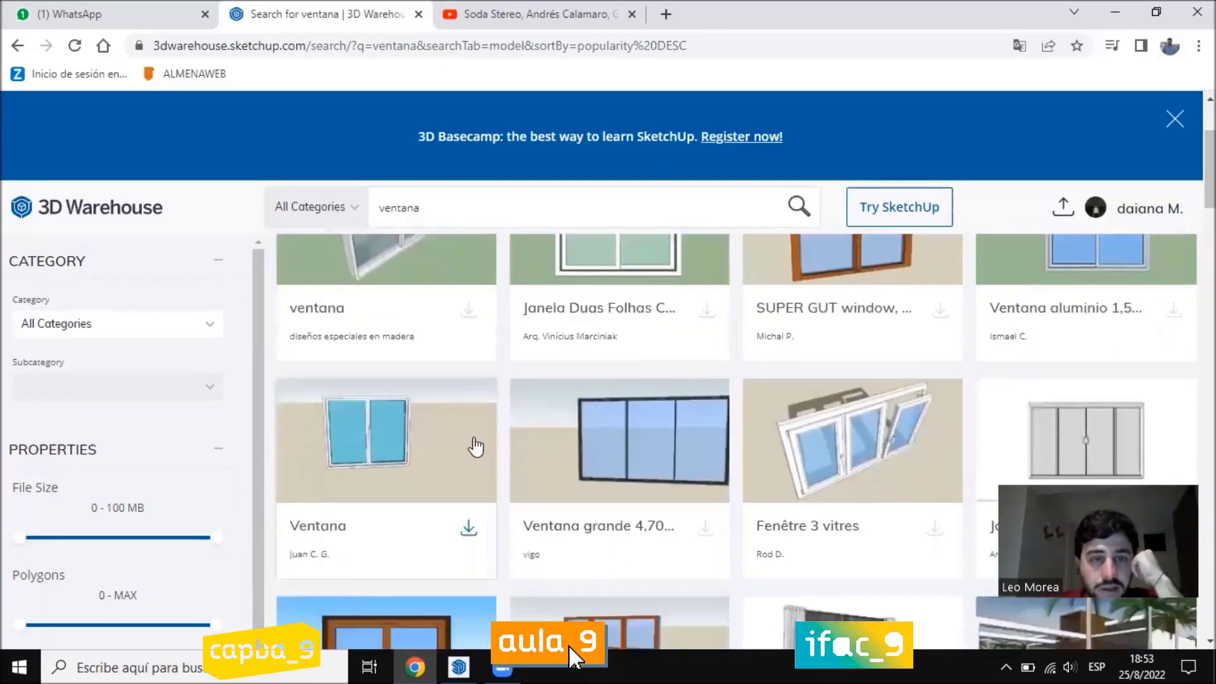
{"action": "left_click", "coordinate": [469, 310]}
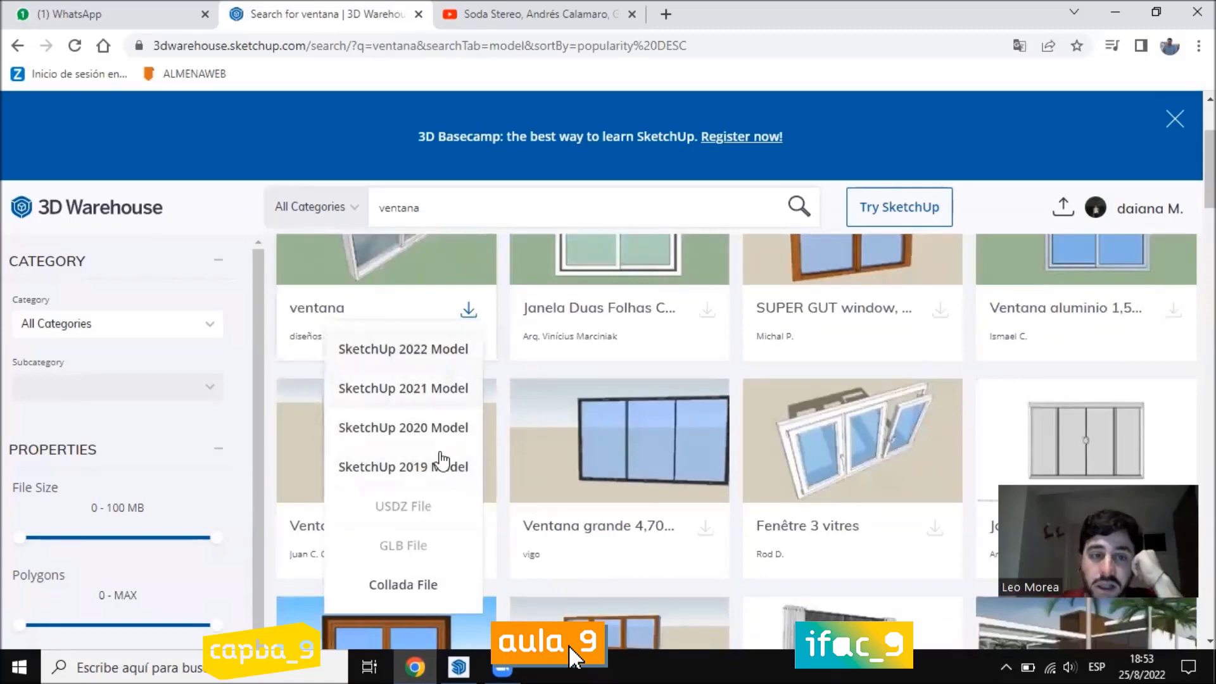
{"action": "left_click", "coordinate": [430, 469]}
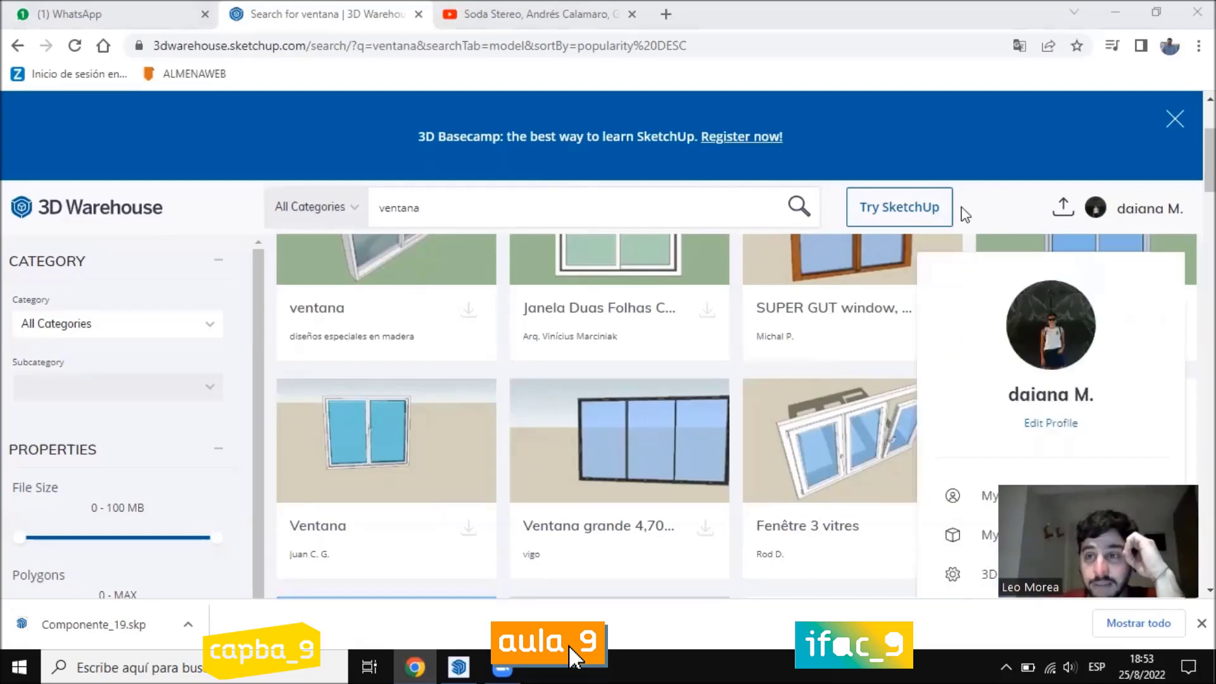
Open the downloaded Componente_19.skp in SketchUp and accept the file version notice
{"action": "scroll", "coordinate": [673, 399], "scroll_direction": "down", "scroll_amount": 4}
{"action": "scroll", "coordinate": [637, 423], "scroll_direction": "up", "scroll_amount": 4}
{"action": "scroll", "coordinate": [636, 423], "scroll_direction": "up", "scroll_amount": 3}
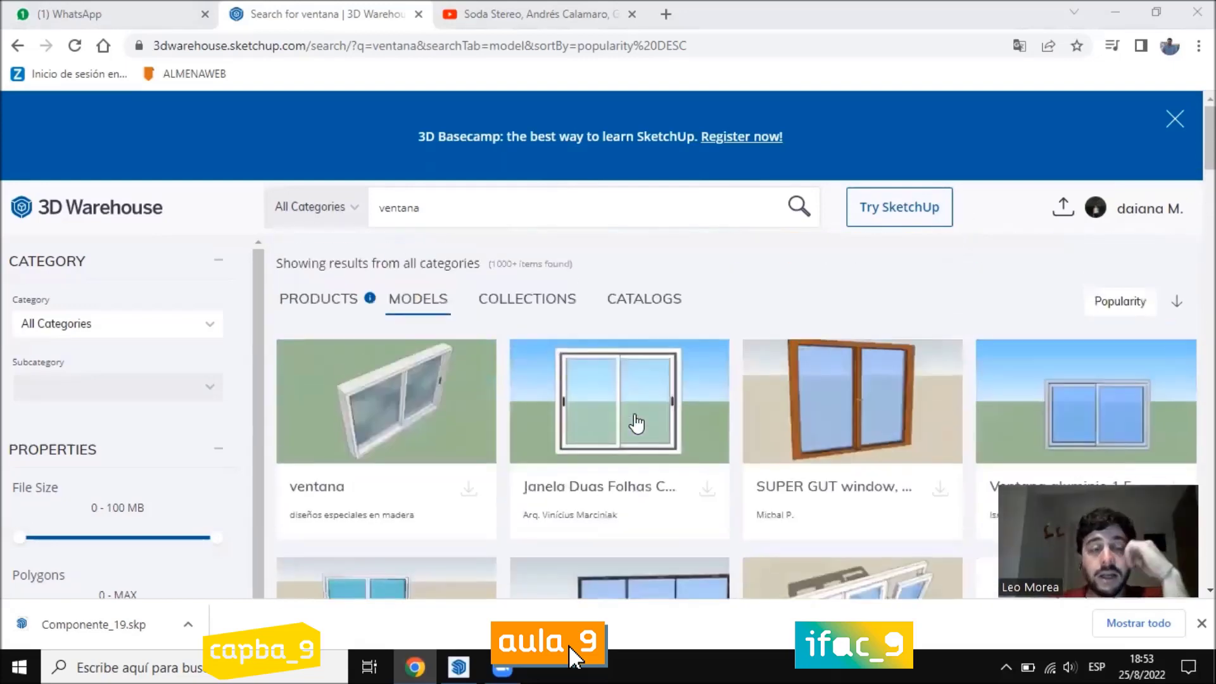
{"action": "scroll", "coordinate": [589, 439], "scroll_direction": "down", "scroll_amount": 2}
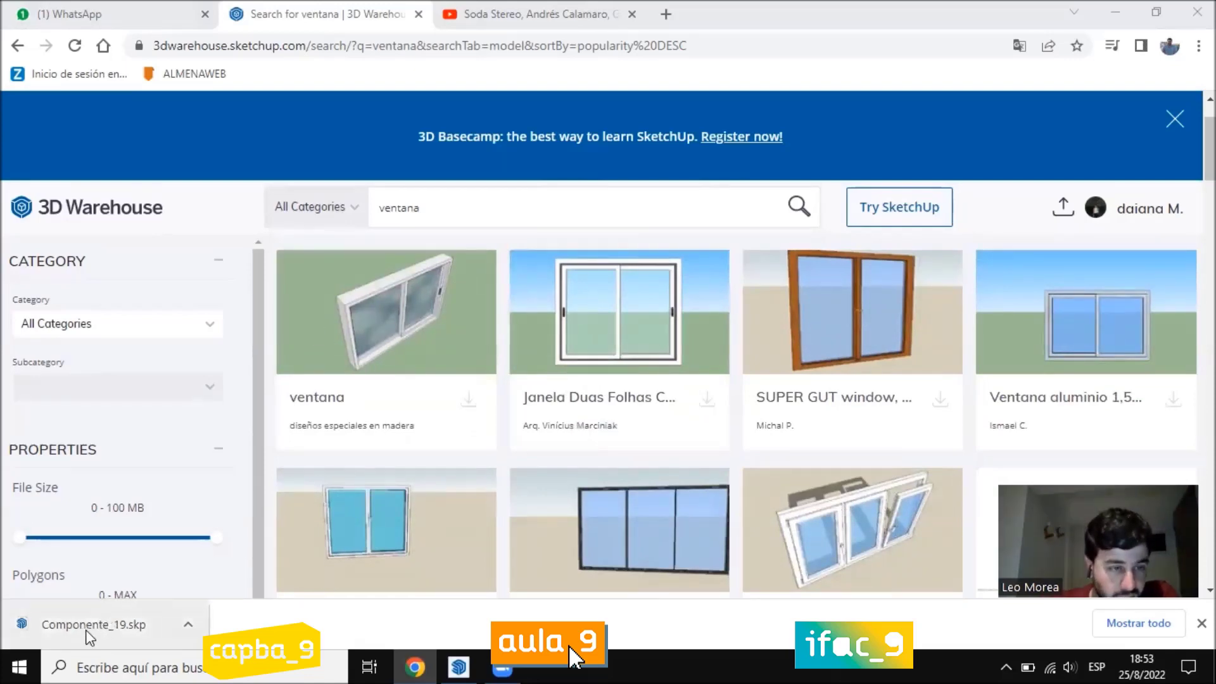
{"action": "left_click", "coordinate": [119, 637]}
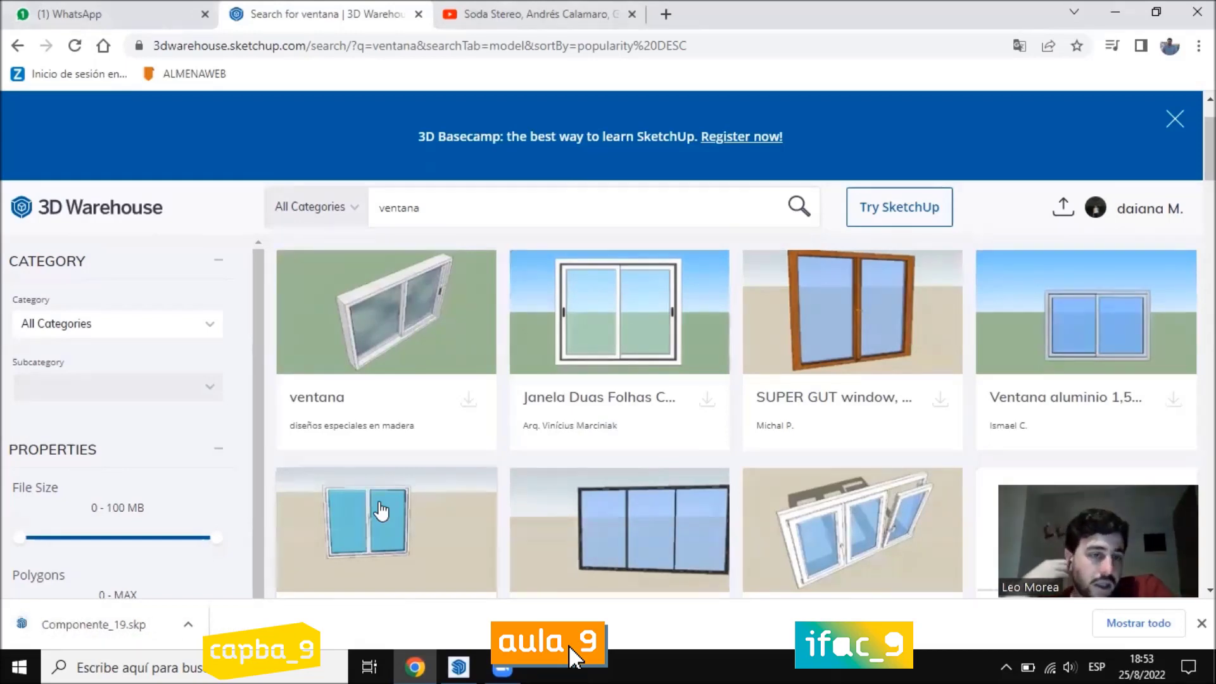
{"action": "left_click", "coordinate": [458, 666]}
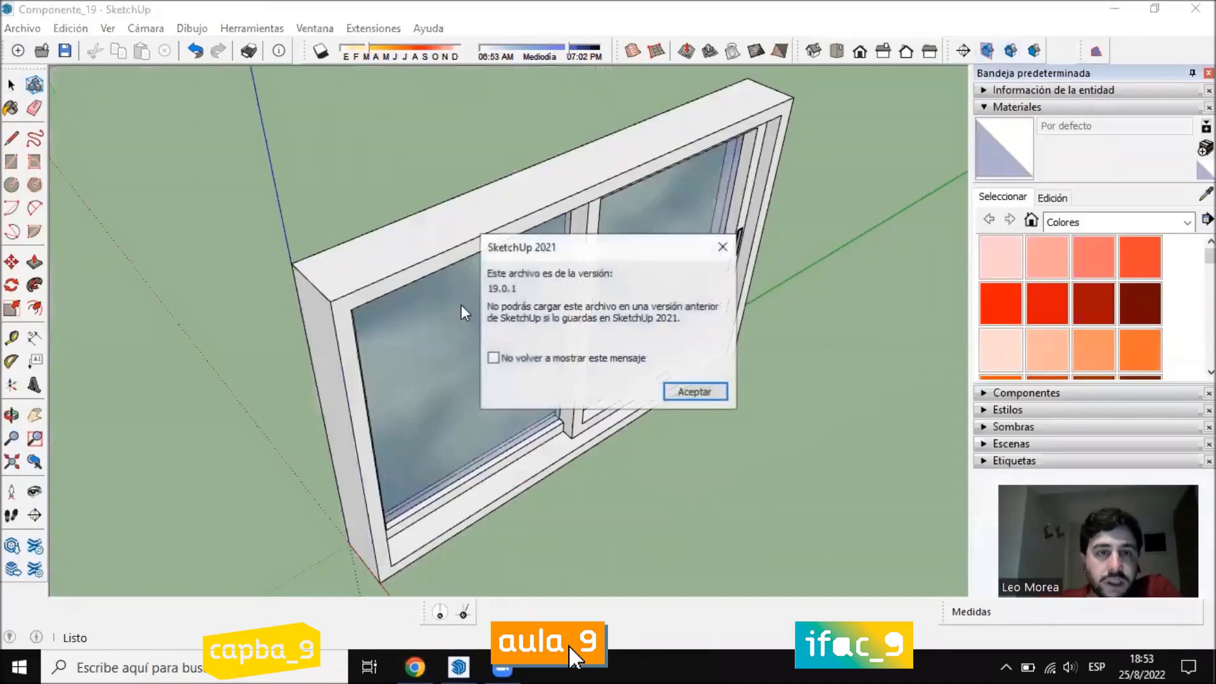
{"action": "left_click", "coordinate": [694, 392]}
Inspect the downloaded window and check its width and height with the Line tool, leaving no line drawn
{"action": "middle_click_drag", "start_coordinate": [603, 326], "coordinate": [621, 202]}
{"action": "middle_click_drag", "start_coordinate": [393, 326], "coordinate": [226, 380]}
{"action": "middle_click_drag", "start_coordinate": [792, 380], "coordinate": [412, 532]}
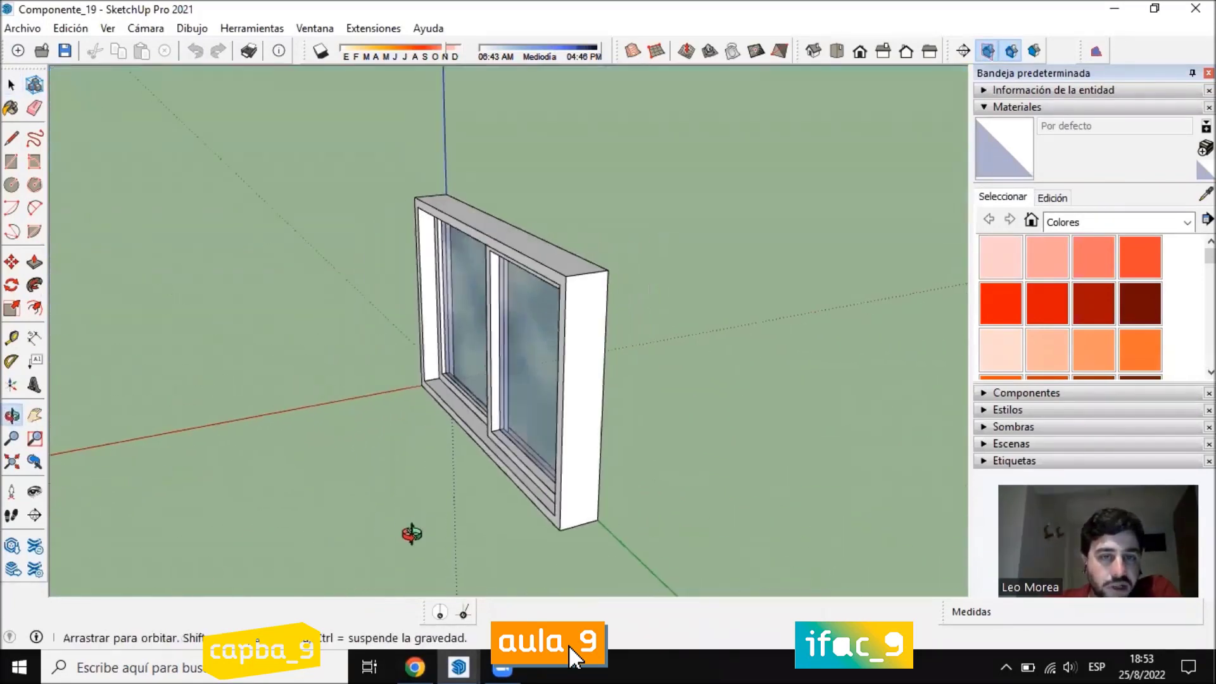
{"action": "scroll", "coordinate": [500, 254], "scroll_direction": "up", "scroll_amount": 3}
{"action": "middle_click_drag", "start_coordinate": [384, 128], "coordinate": [612, 293]}
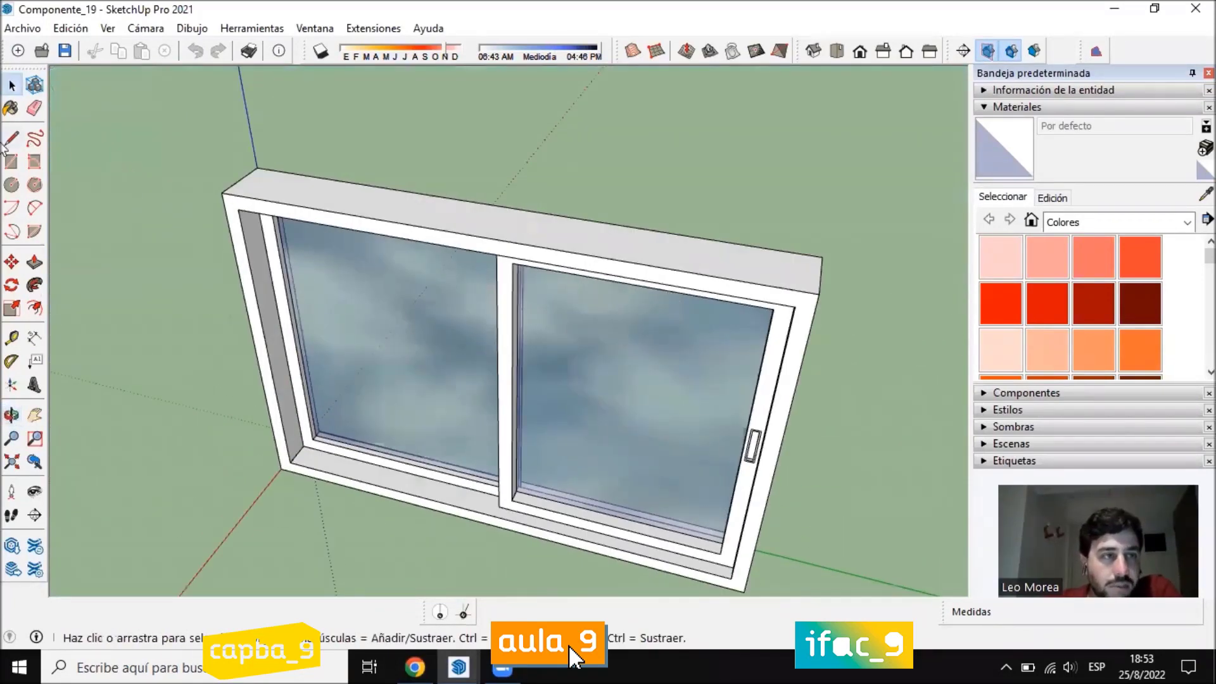
{"action": "key", "text": "l"}
{"action": "left_click", "coordinate": [222, 193]}
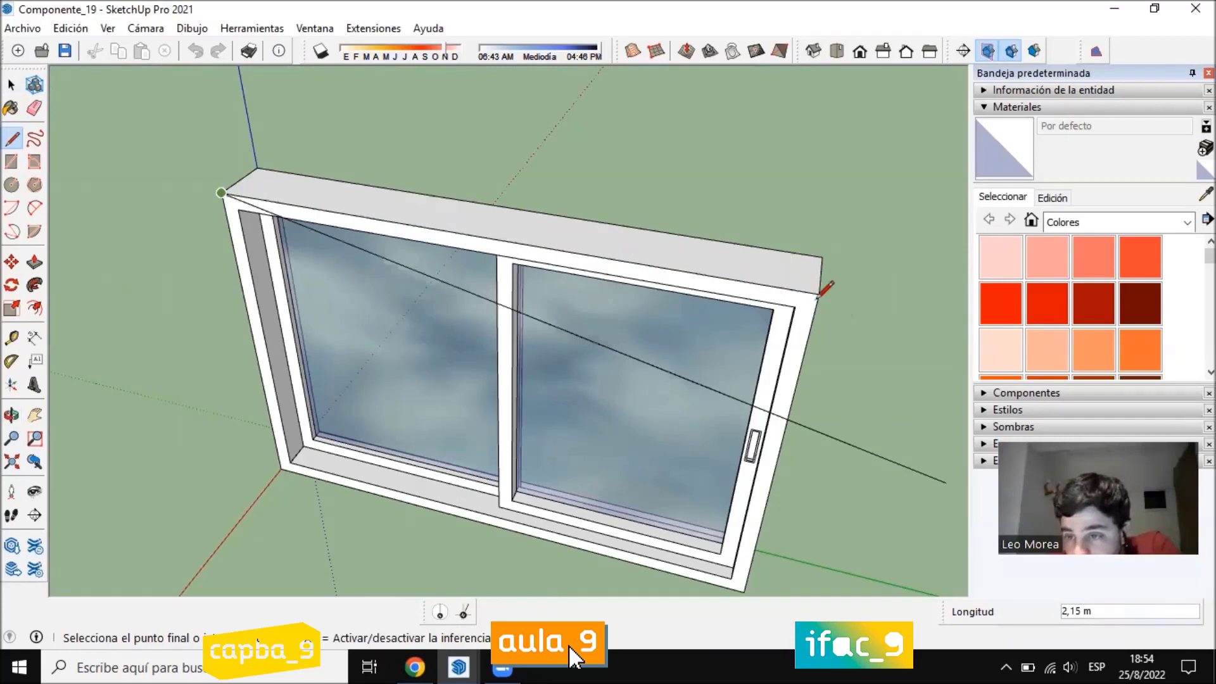
{"action": "scroll", "coordinate": [820, 285], "scroll_direction": "down", "scroll_amount": 1}
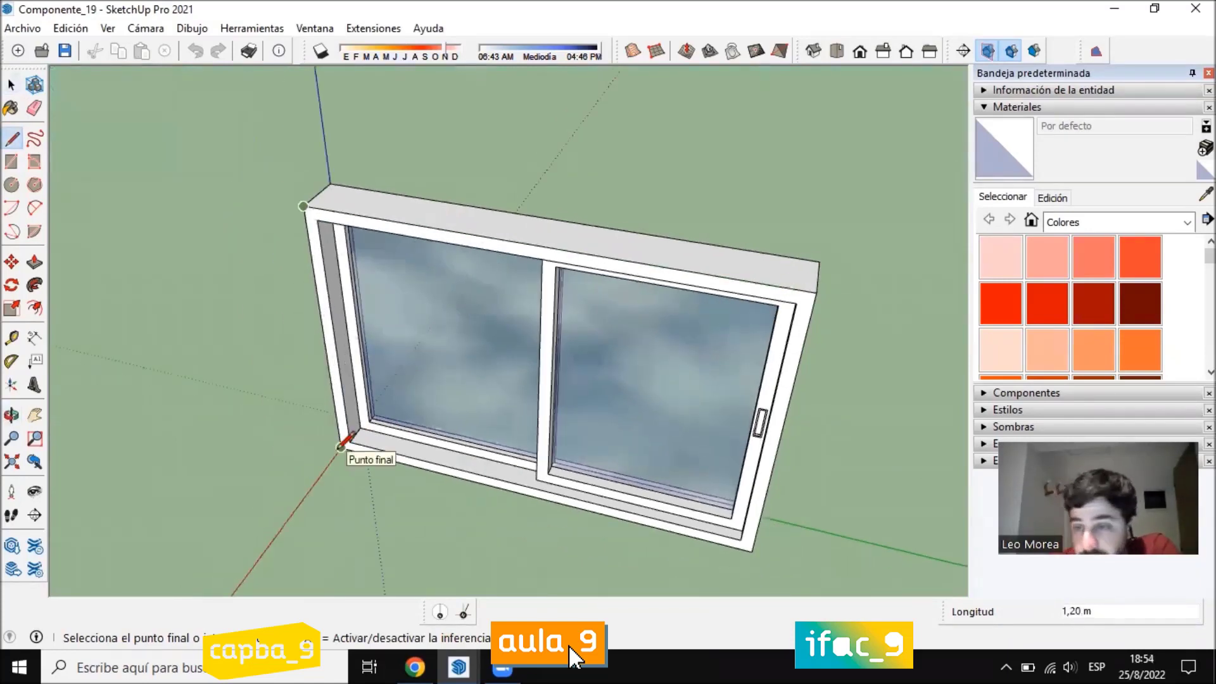
{"action": "key", "text": "space"}
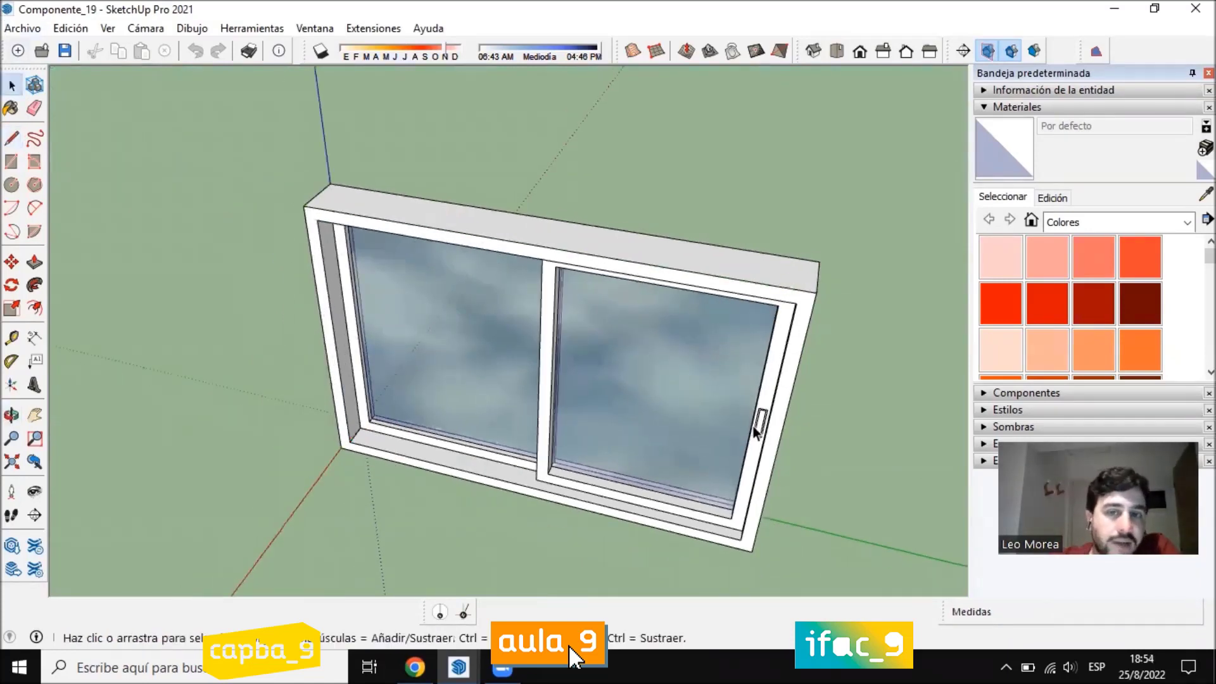
Examine the window's recessed handle up close and view the frame and both glass panes from several sides
{"action": "key", "text": "o"}
{"action": "left_click_drag", "start_coordinate": [627, 464], "coordinate": [463, 383]}
{"action": "scroll", "coordinate": [633, 371], "scroll_direction": "up", "scroll_amount": 8}
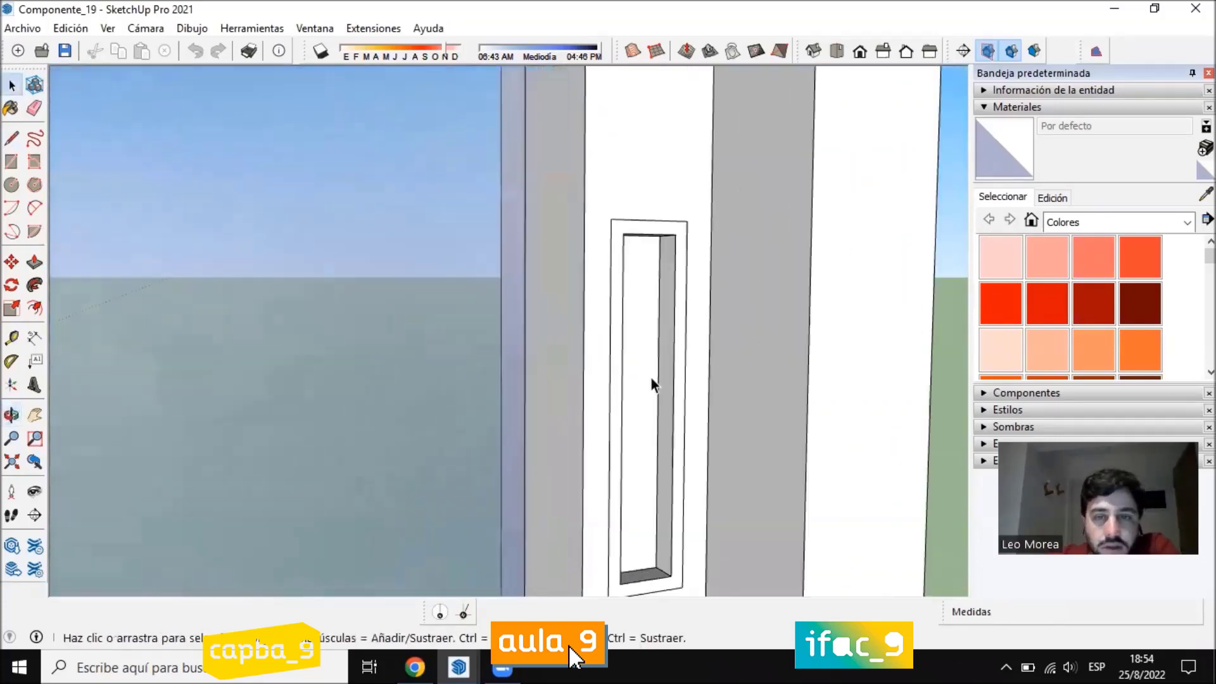
{"action": "middle_click_drag", "start_coordinate": [511, 347], "coordinate": [716, 366]}
{"action": "scroll", "coordinate": [662, 263], "scroll_direction": "down", "scroll_amount": 3}
{"action": "scroll", "coordinate": [680, 350], "scroll_direction": "up", "scroll_amount": 4}
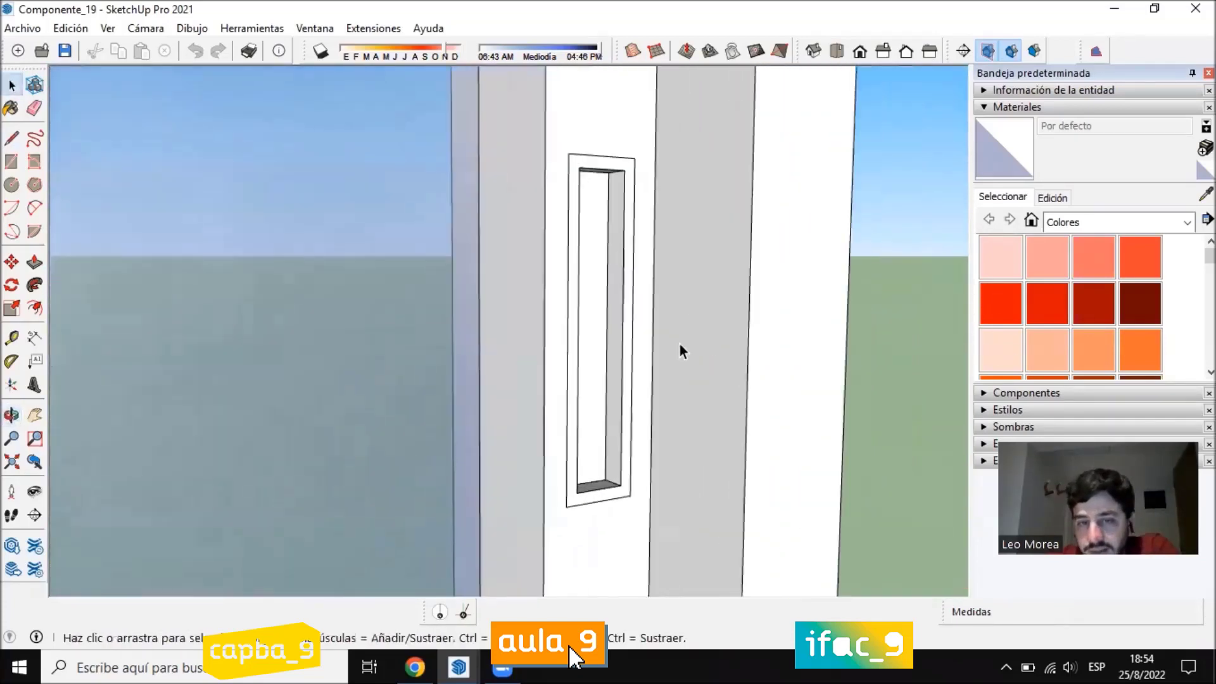
{"action": "middle_click_drag", "start_coordinate": [525, 170], "coordinate": [293, 237]}
{"action": "scroll", "coordinate": [294, 237], "scroll_direction": "down", "scroll_amount": 5}
{"action": "scroll", "coordinate": [595, 462], "scroll_direction": "up", "scroll_amount": 4}
{"action": "middle_click_drag", "start_coordinate": [595, 462], "coordinate": [396, 446]}
{"action": "scroll", "coordinate": [395, 452], "scroll_direction": "down", "scroll_amount": 7}
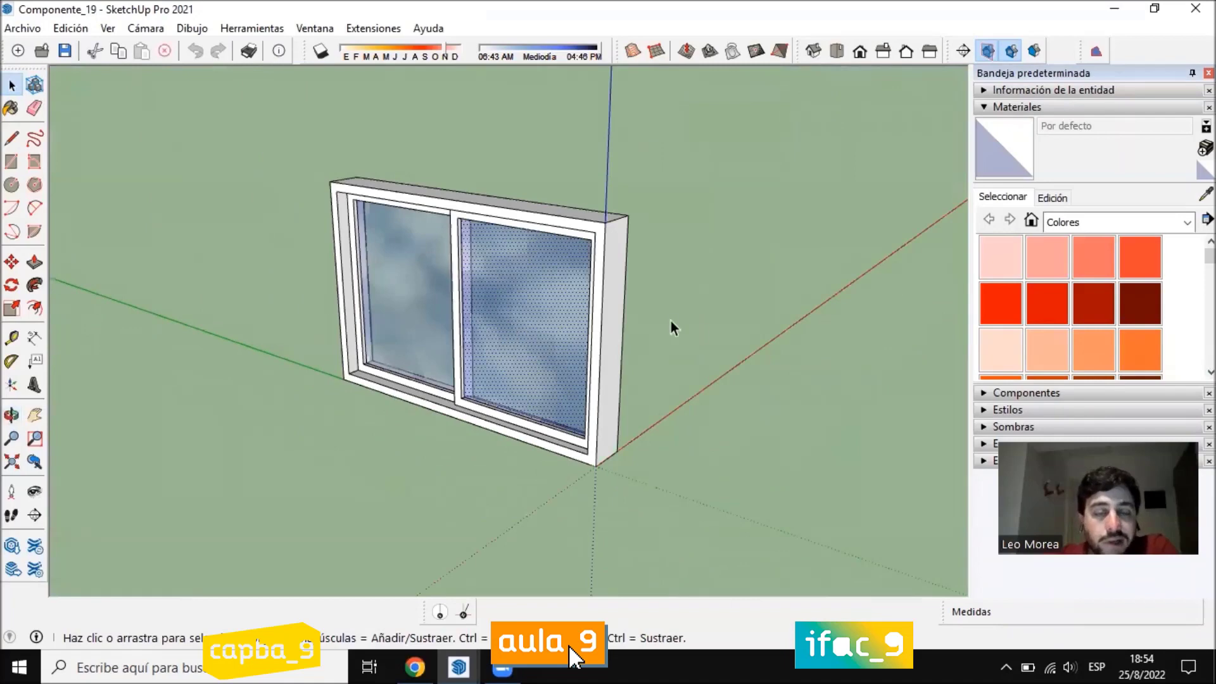
{"action": "middle_click_drag", "start_coordinate": [670, 320], "coordinate": [375, 336]}
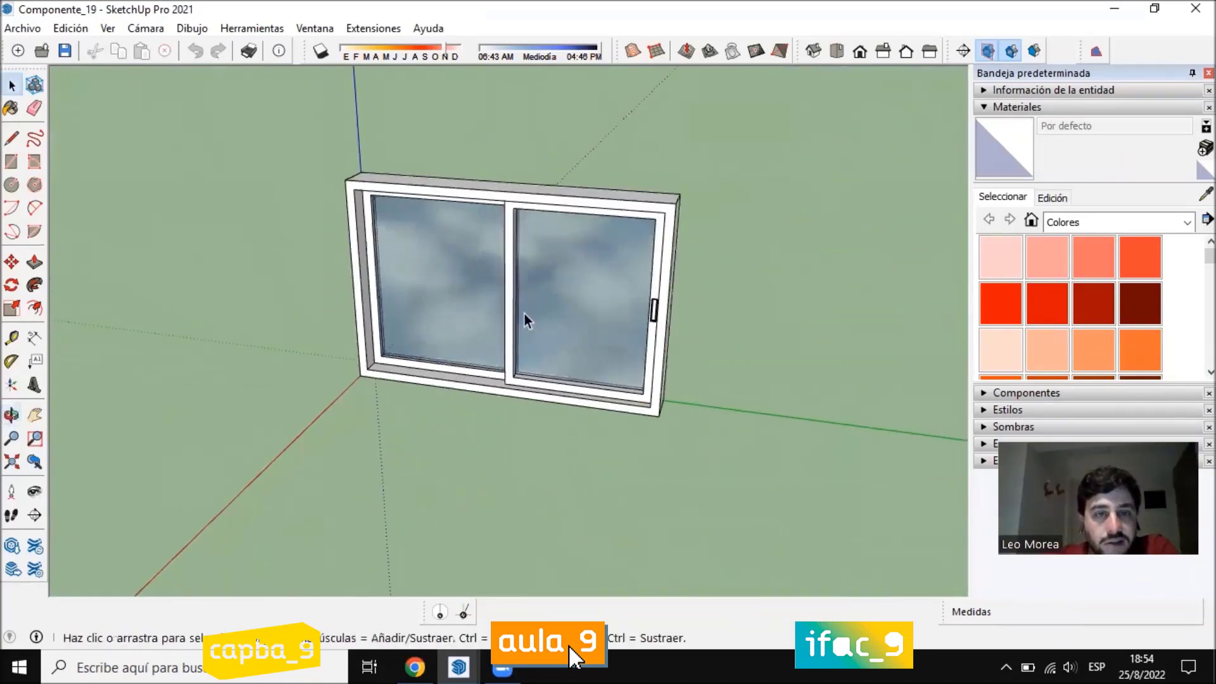
{"action": "scroll", "coordinate": [512, 400], "scroll_direction": "down", "scroll_amount": 3}
{"action": "scroll", "coordinate": [557, 288], "scroll_direction": "up", "scroll_amount": 2}
{"action": "middle_click_drag", "start_coordinate": [618, 297], "coordinate": [387, 313]}
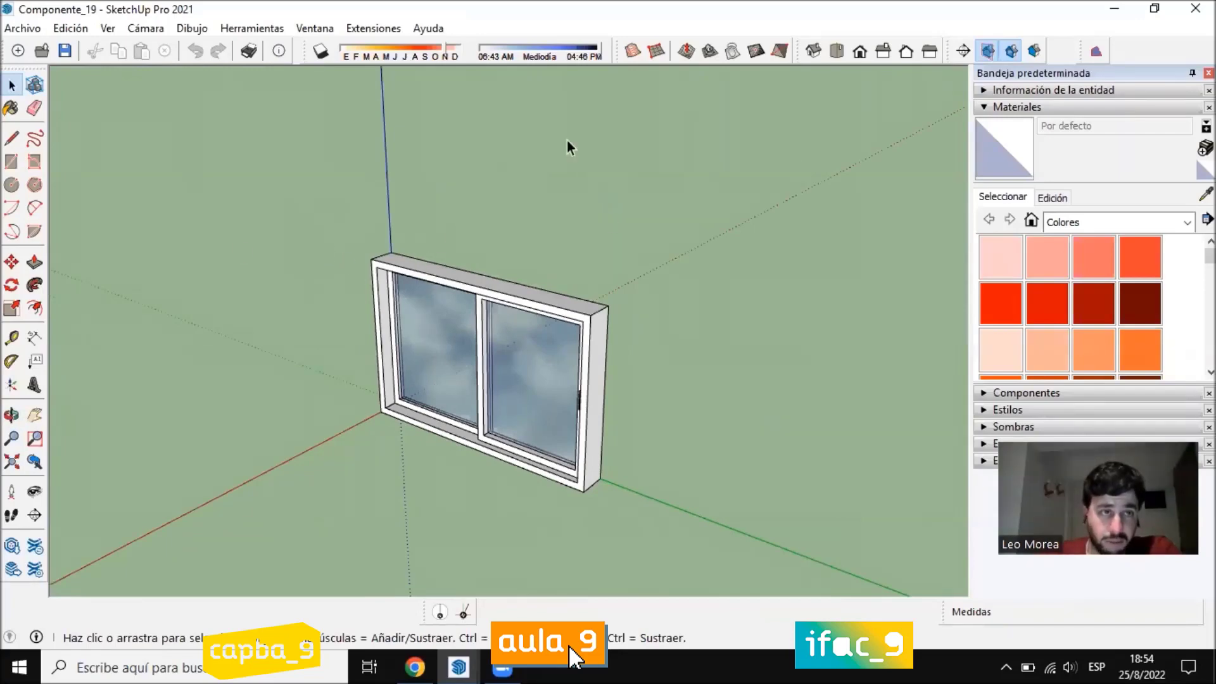
Select the entire downloaded window and copy it to the clipboard
{"action": "left_click_drag", "start_coordinate": [392, 222], "coordinate": [694, 546]}
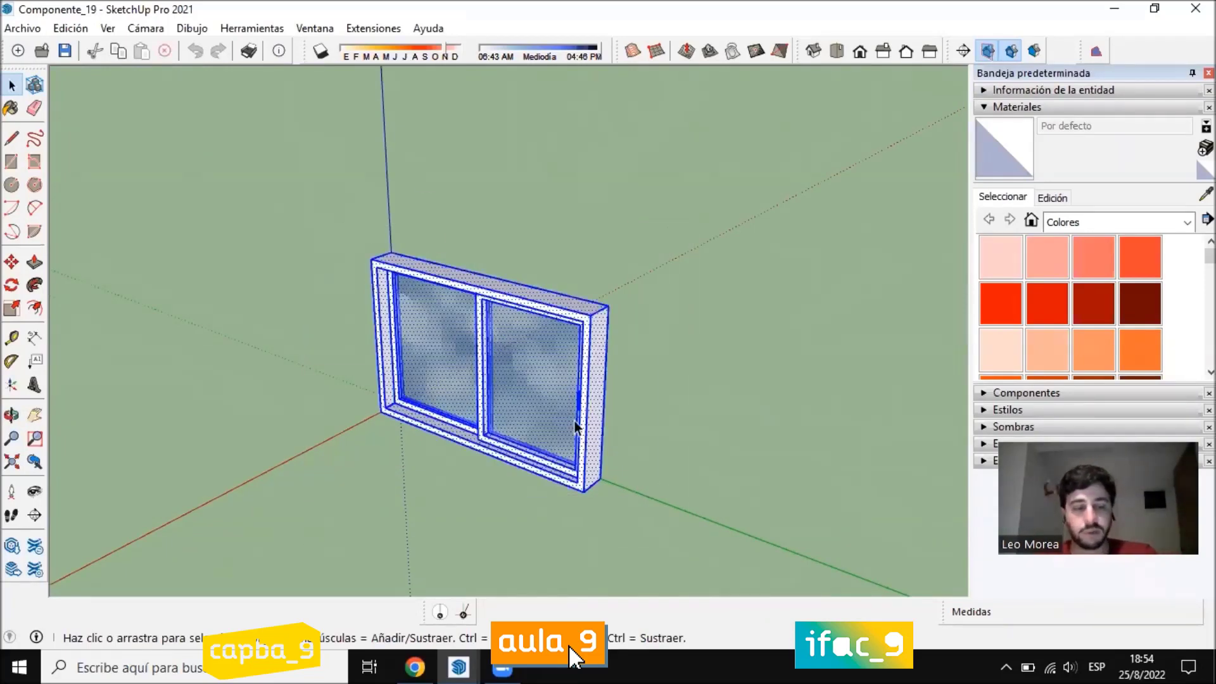
{"action": "left_click", "coordinate": [70, 28]}
{"action": "left_click", "coordinate": [121, 114]}
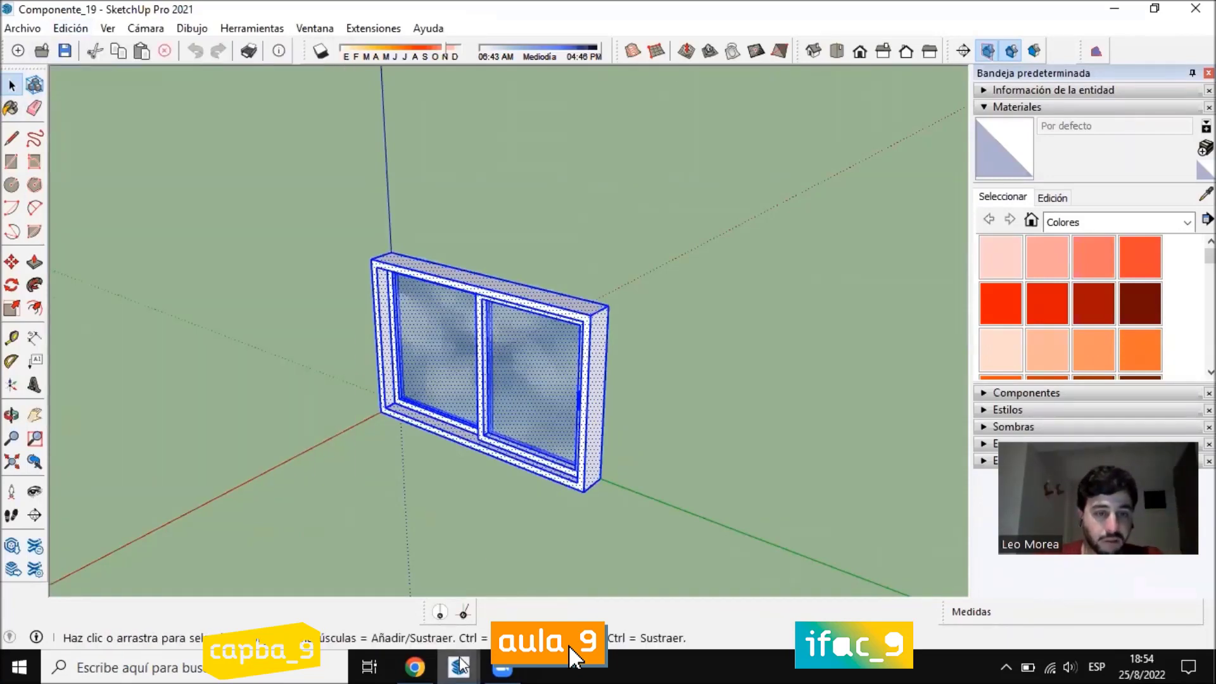
Switch to the clase 2 model and paste the copied window on the open ground beside the house
{"action": "mouse_move", "coordinate": [458, 666]}
{"action": "left_click", "coordinate": [378, 609]}
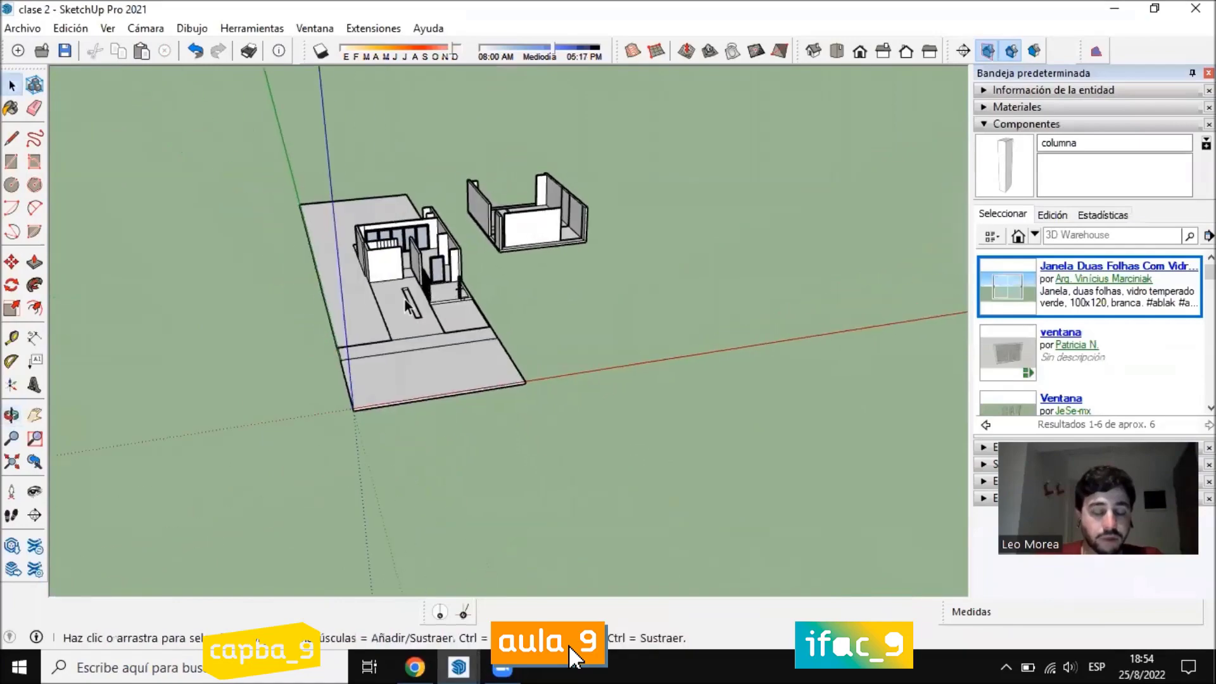
{"action": "key", "text": "ctrl+v"}
{"action": "scroll", "coordinate": [418, 245], "scroll_direction": "up", "scroll_amount": 3}
{"action": "scroll", "coordinate": [418, 246], "scroll_direction": "up", "scroll_amount": 1}
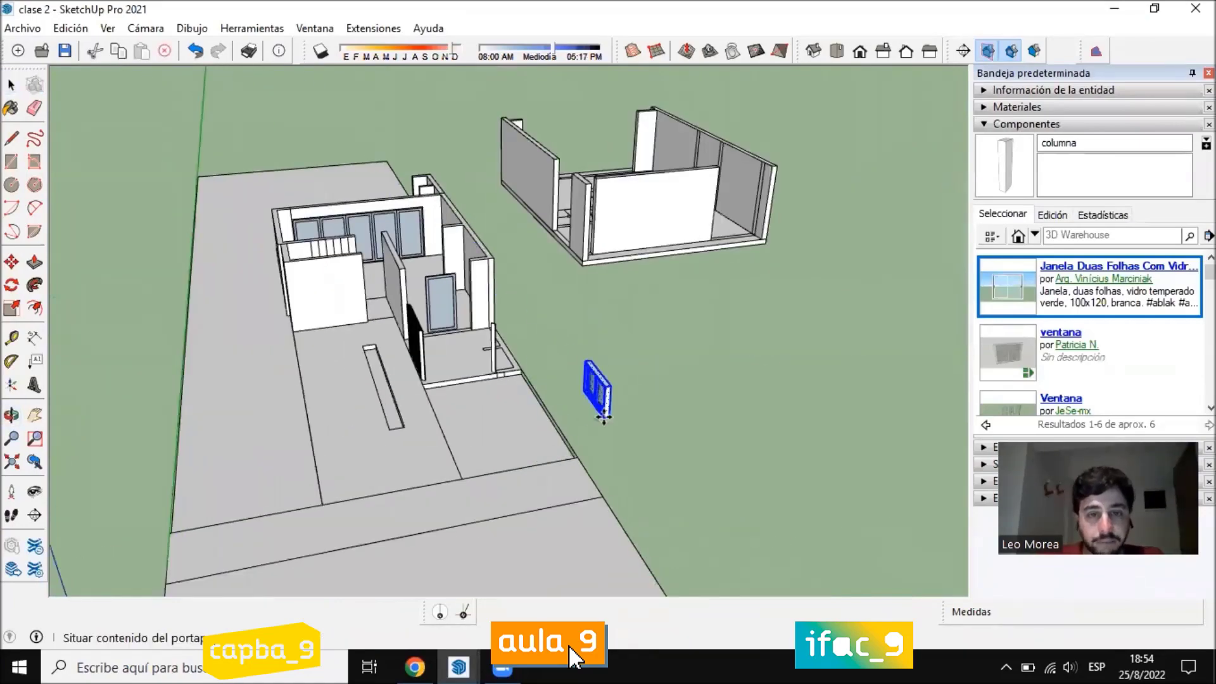
{"action": "left_click", "coordinate": [602, 414]}
{"action": "middle_click_drag", "start_coordinate": [605, 416], "coordinate": [304, 374]}
{"action": "scroll", "coordinate": [481, 406], "scroll_direction": "up", "scroll_amount": 3}
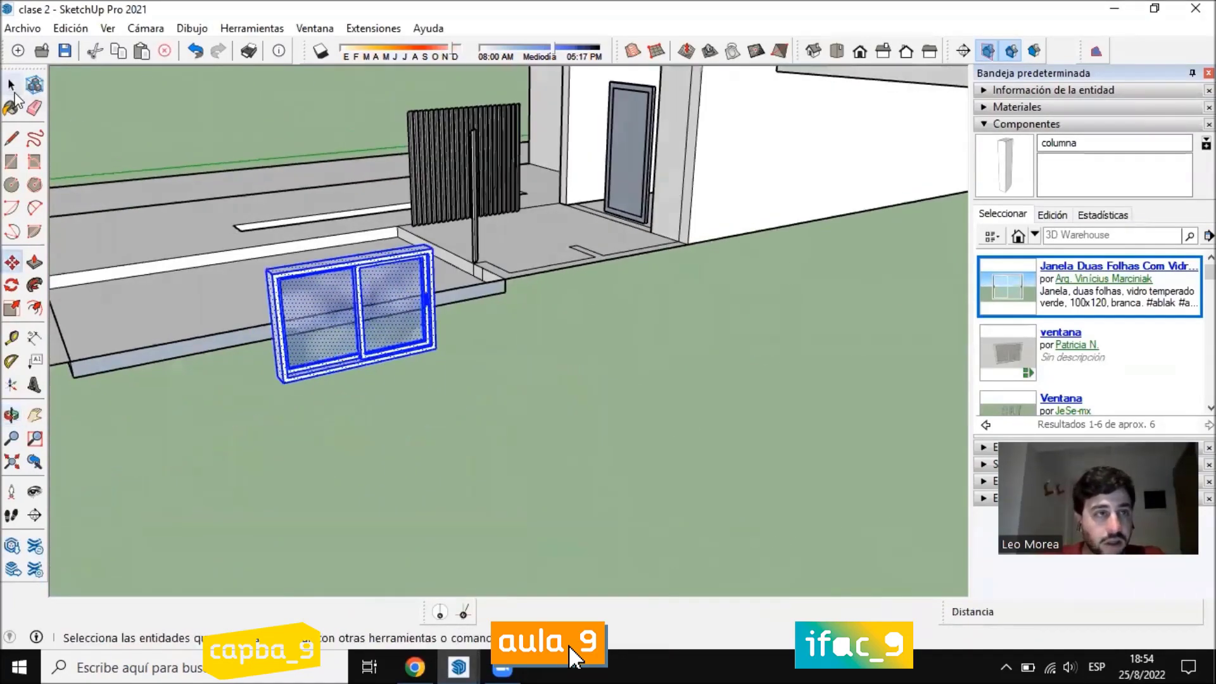
{"action": "left_click", "coordinate": [11, 85]}
{"action": "left_click", "coordinate": [494, 507]}
Delete the pasted window from beside the house
{"action": "scroll", "coordinate": [373, 367], "scroll_direction": "up", "scroll_amount": 2}
{"action": "middle_click_drag", "start_coordinate": [334, 334], "coordinate": [432, 145]}
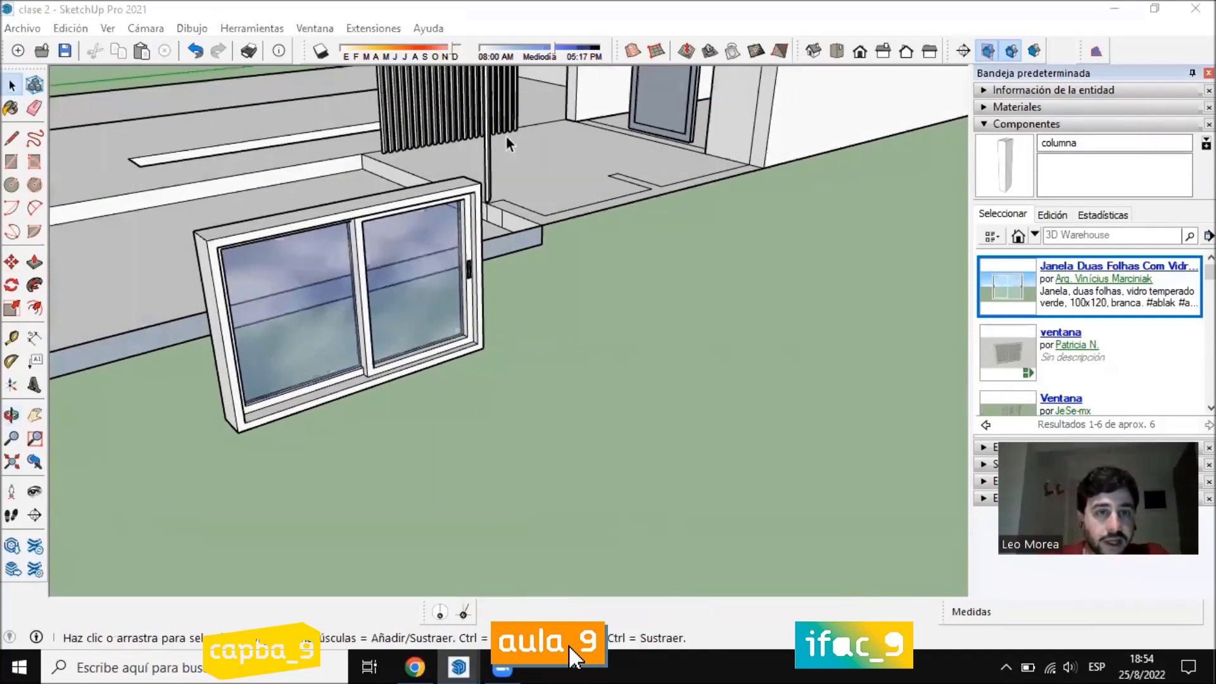
{"action": "middle_click_drag", "start_coordinate": [537, 413], "coordinate": [535, 360]}
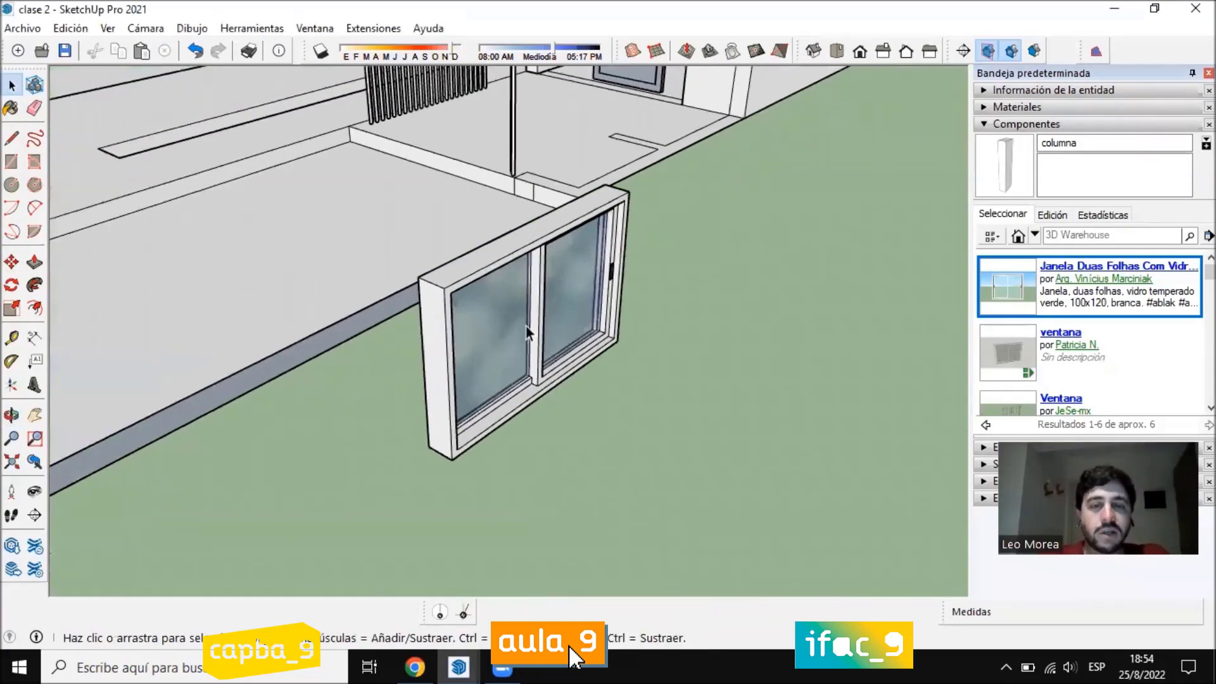
{"action": "scroll", "coordinate": [533, 415], "scroll_direction": "down", "scroll_amount": 5}
{"action": "middle_click_drag", "start_coordinate": [544, 438], "coordinate": [641, 320]}
{"action": "scroll", "coordinate": [747, 346], "scroll_direction": "up", "scroll_amount": 4}
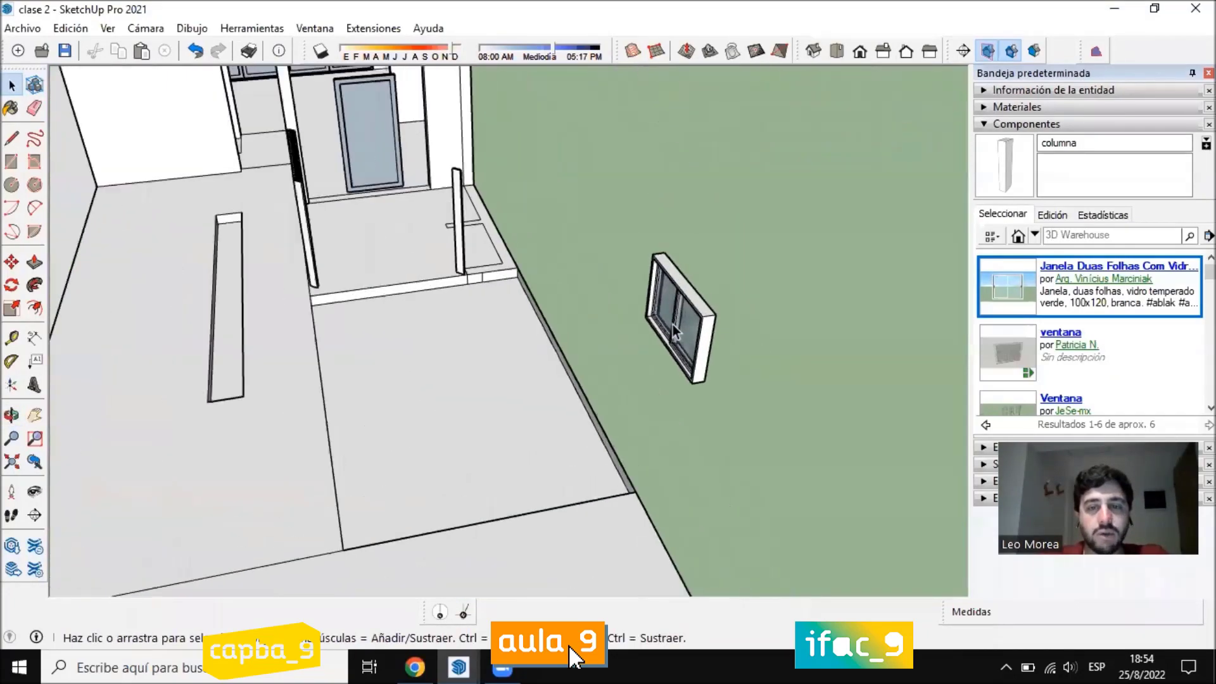
{"action": "left_click", "coordinate": [712, 355]}
{"action": "key", "text": "Delete"}
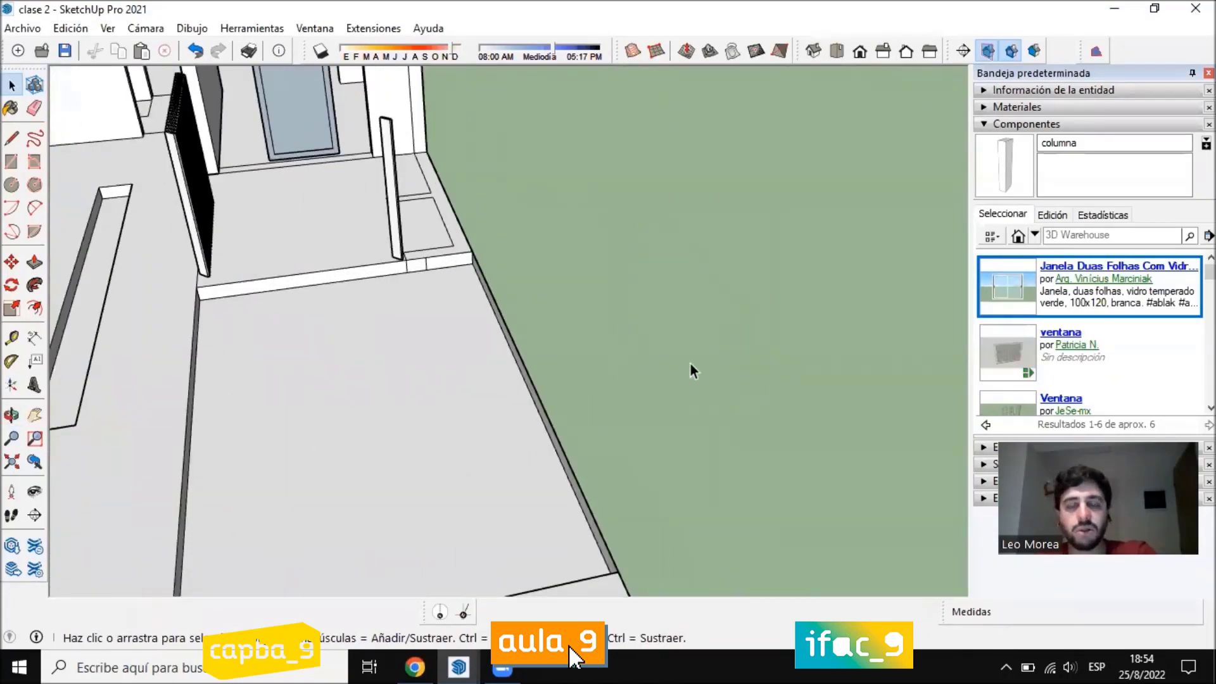
{"action": "scroll", "coordinate": [646, 395], "scroll_direction": "down", "scroll_amount": 5}
{"action": "middle_click_drag", "start_coordinate": [561, 463], "coordinate": [729, 309]}
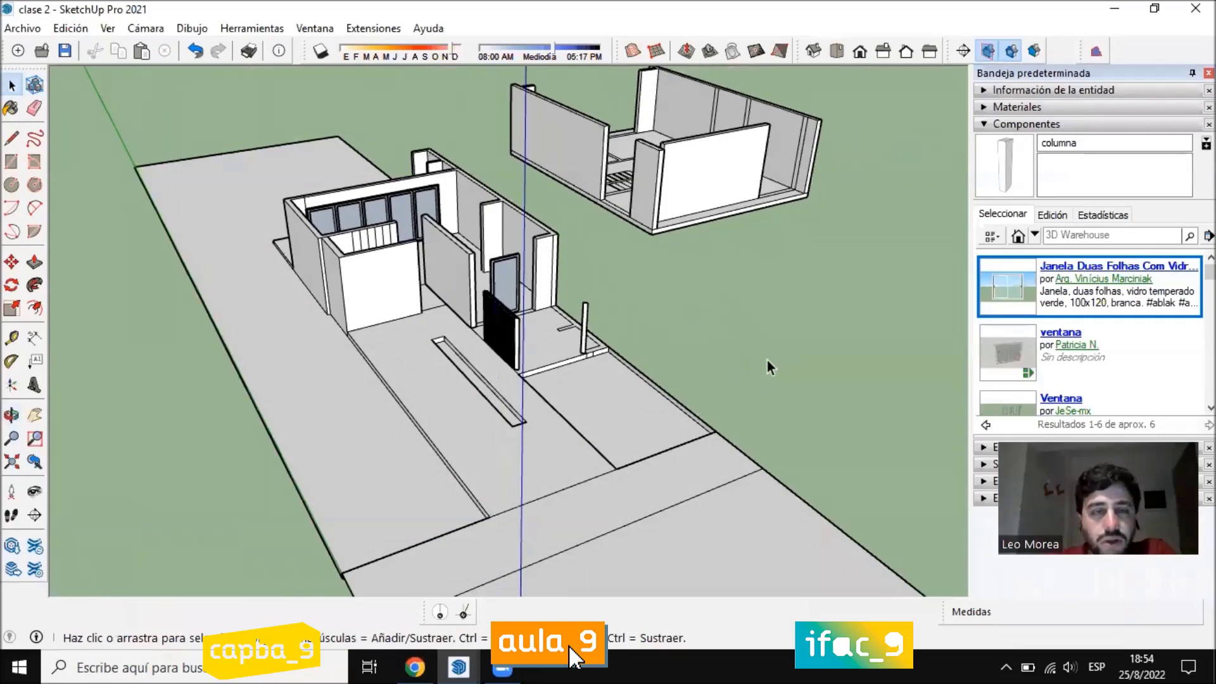
Switch to the browser and search 3D Warehouse for "silla eames"
{"action": "left_click", "coordinate": [415, 666]}
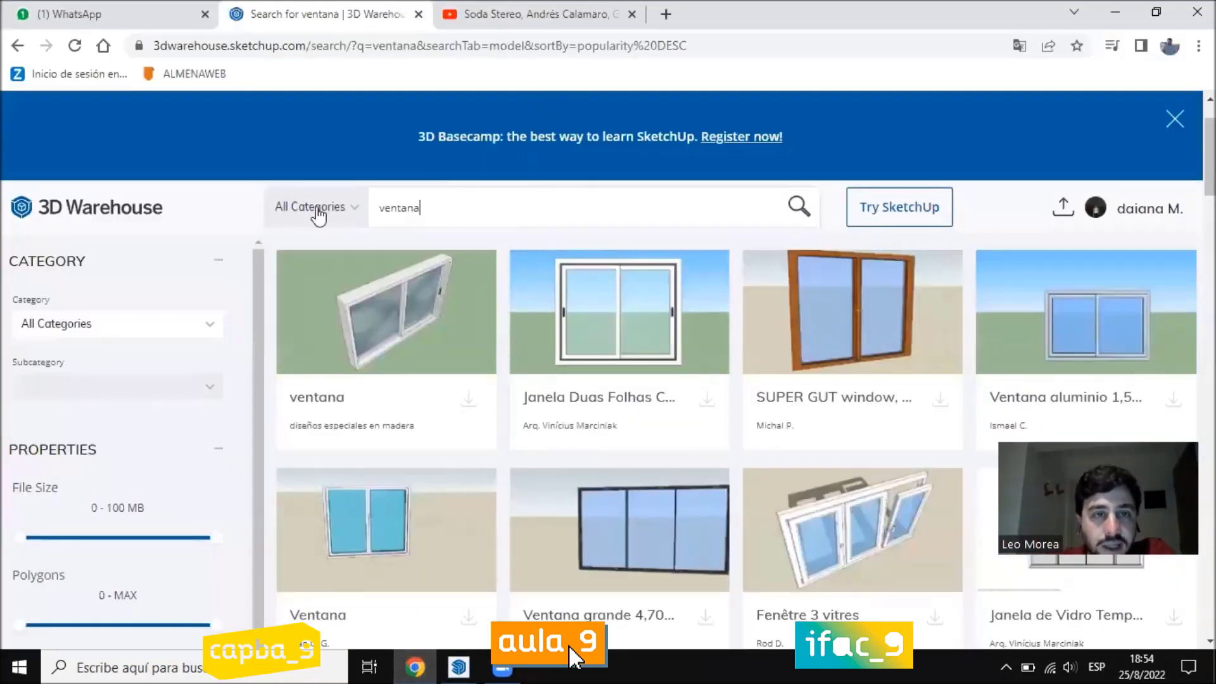
{"action": "key", "text": "ctrl+a"}
{"action": "type", "text": "s"}
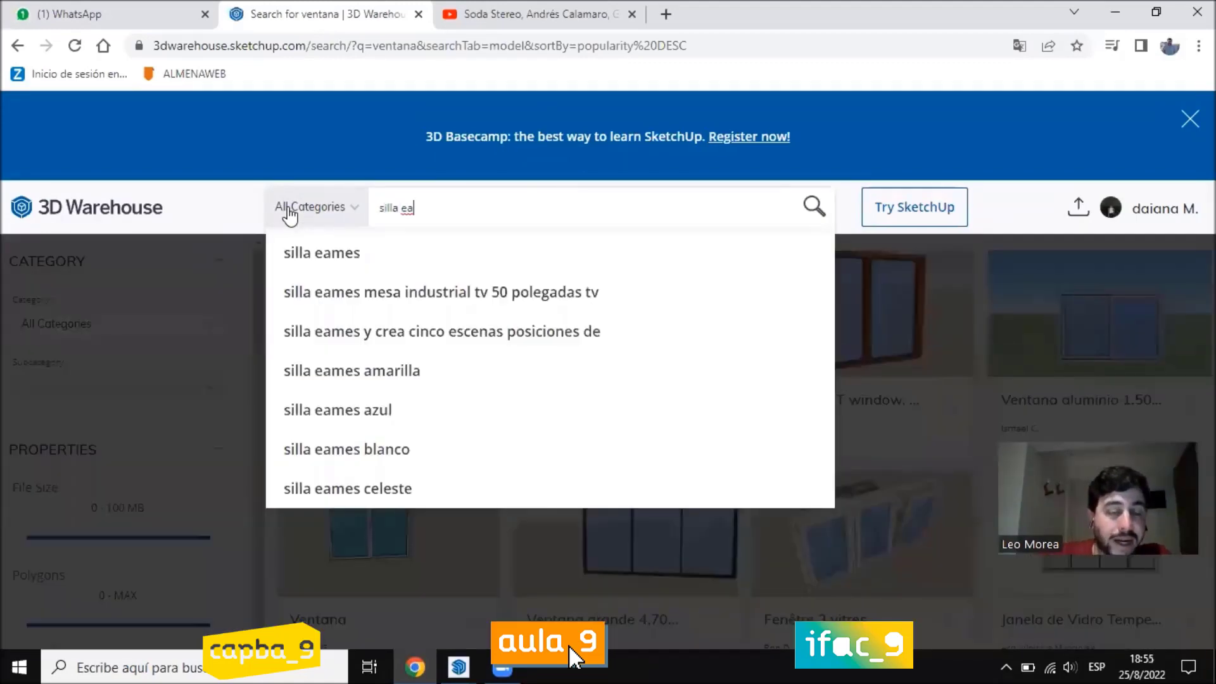
{"action": "left_click", "coordinate": [320, 256]}
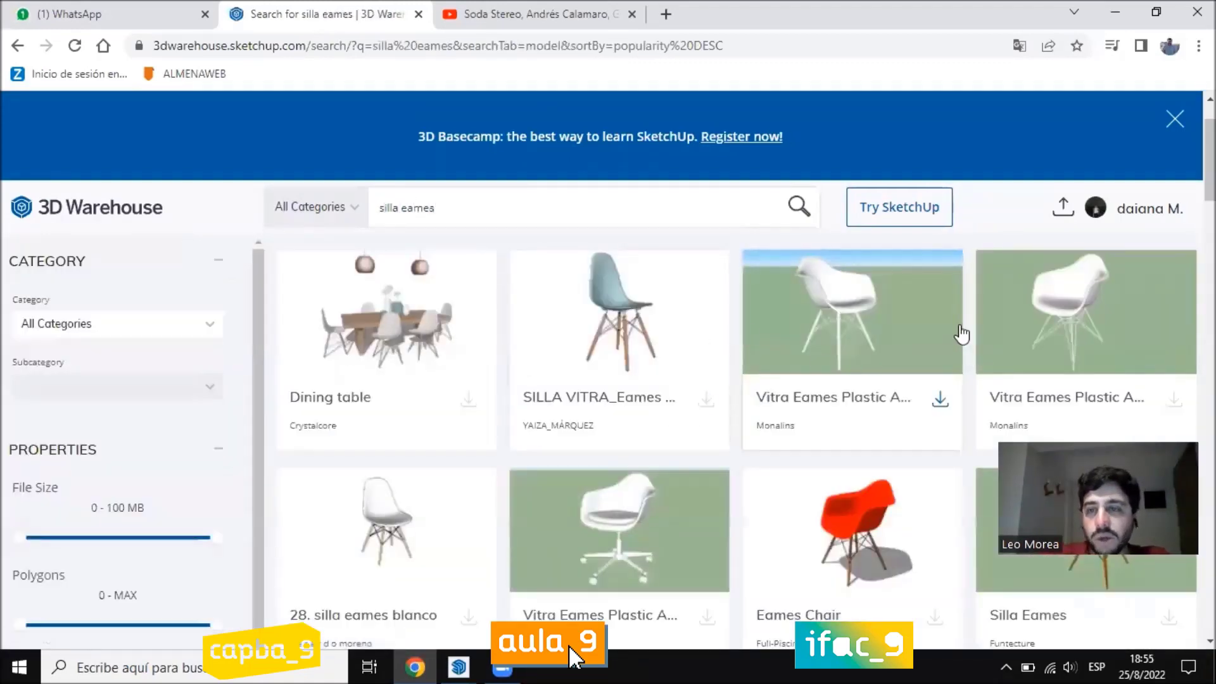
Download the "28. silla eames blanco" chair as a SketchUp 2019 model
{"action": "scroll", "coordinate": [768, 397], "scroll_direction": "down", "scroll_amount": 1}
{"action": "scroll", "coordinate": [768, 397], "scroll_direction": "up", "scroll_amount": 1}
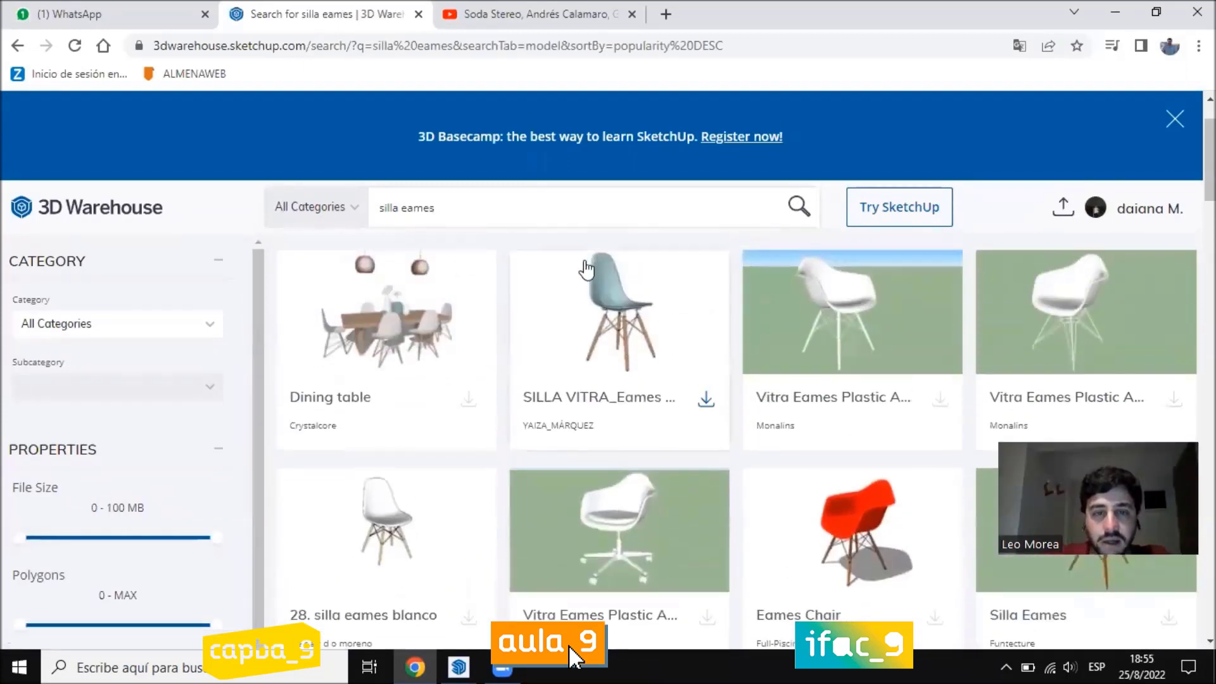
{"action": "left_click", "coordinate": [384, 546]}
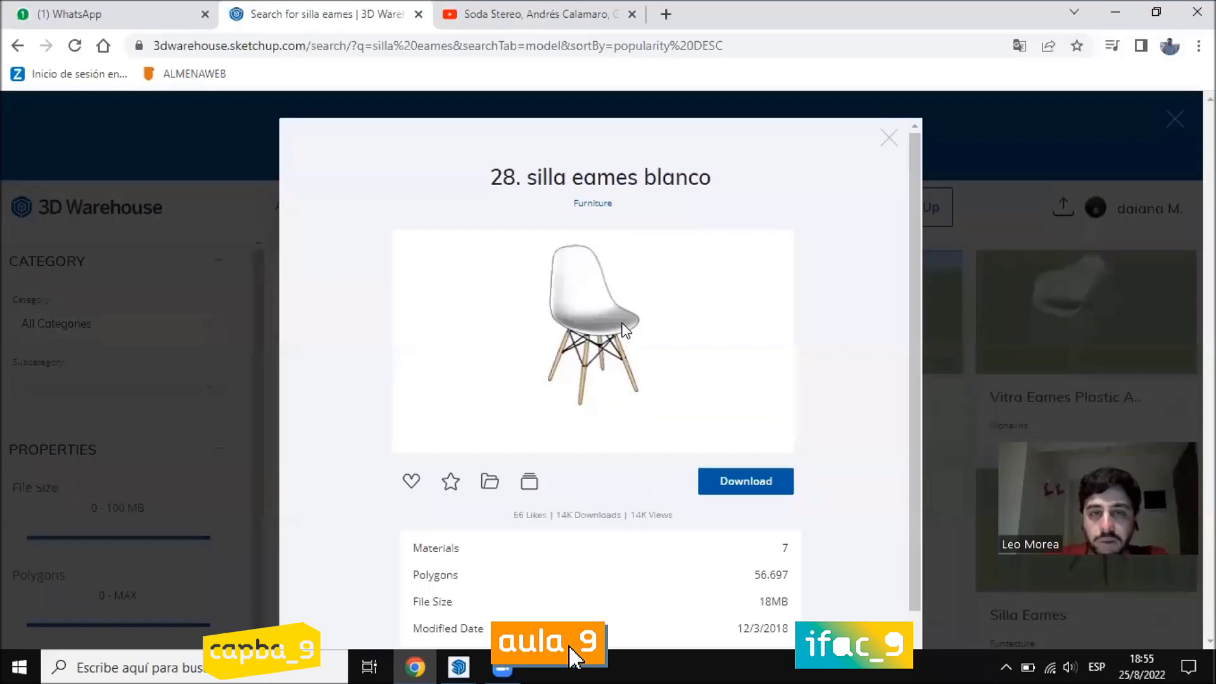
{"action": "scroll", "coordinate": [885, 377], "scroll_direction": "down", "scroll_amount": 1}
{"action": "left_click", "coordinate": [758, 427]}
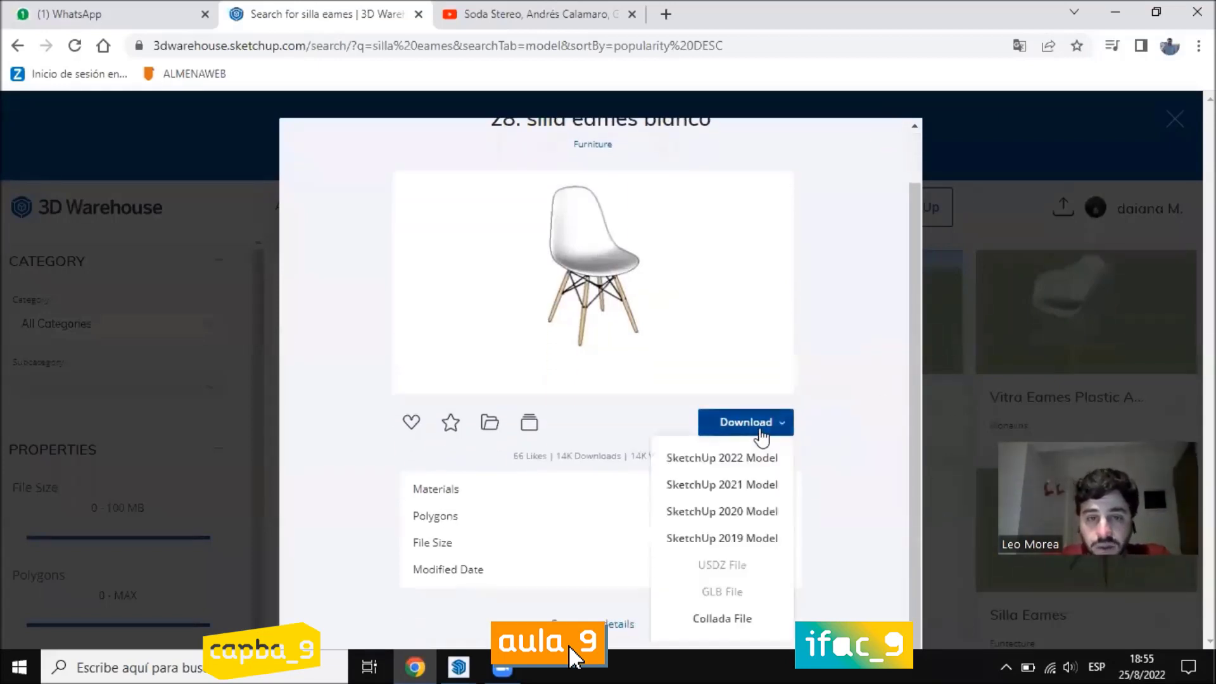
{"action": "left_click", "coordinate": [750, 547]}
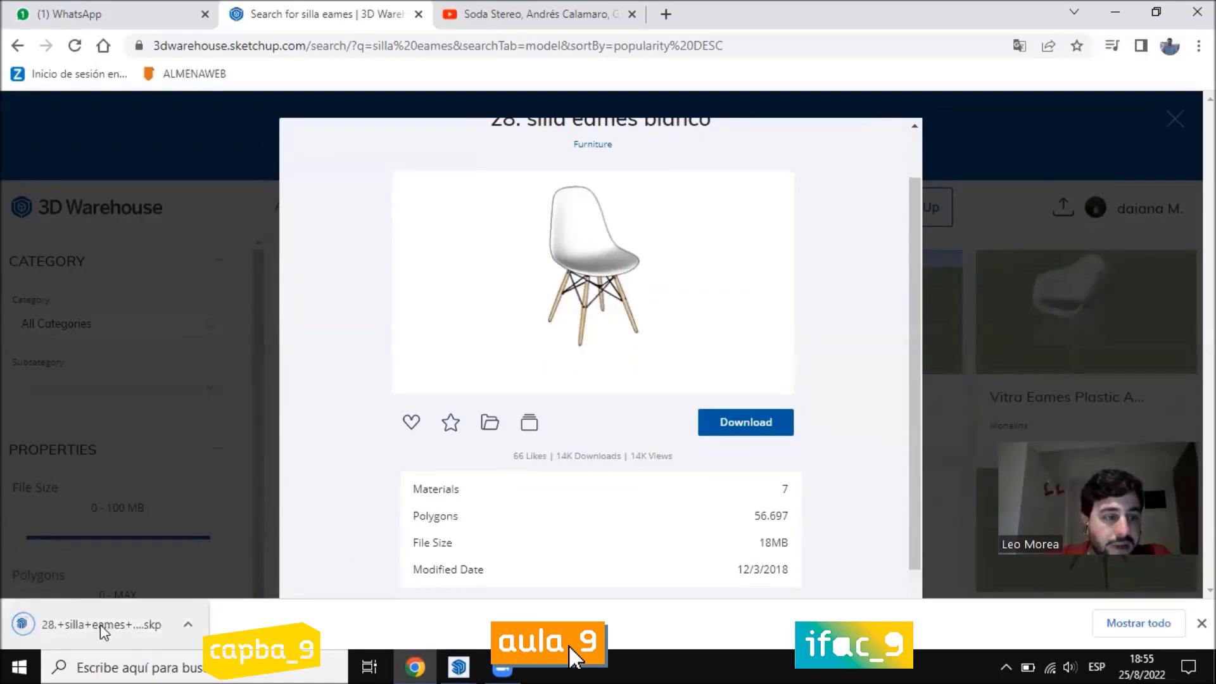
Open the downloaded silla eames blanco file in SketchUp and dismiss the file version notice
{"action": "left_click", "coordinate": [101, 626]}
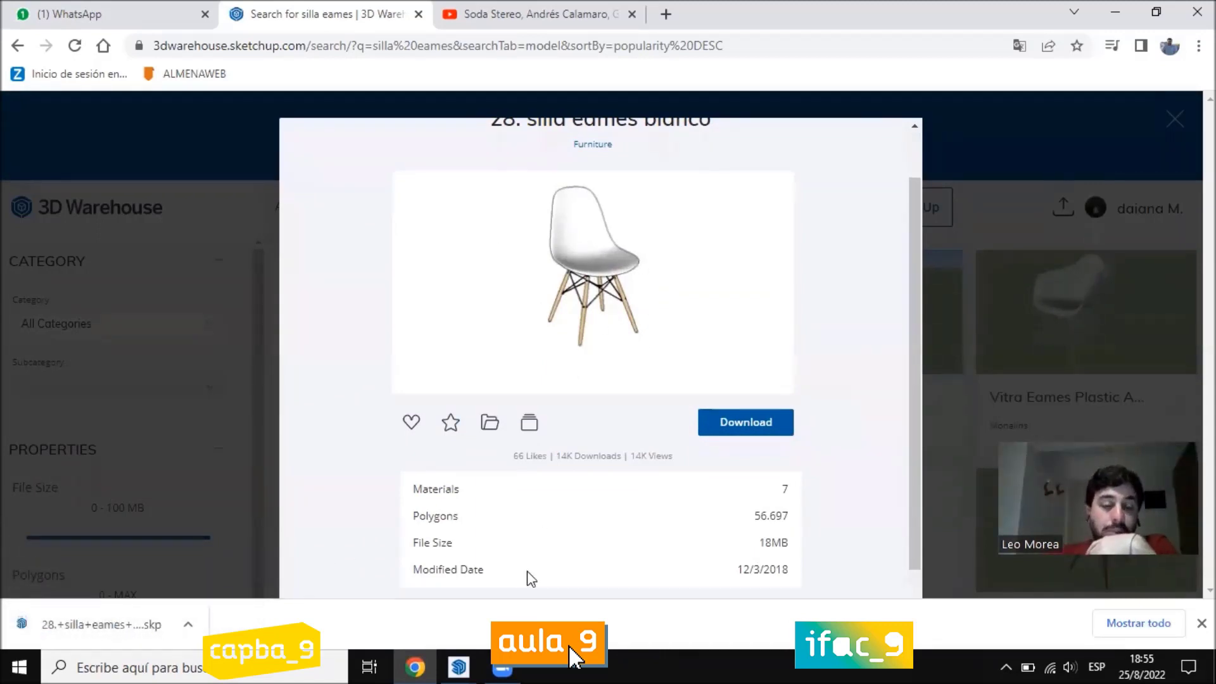
{"action": "left_click", "coordinate": [470, 666]}
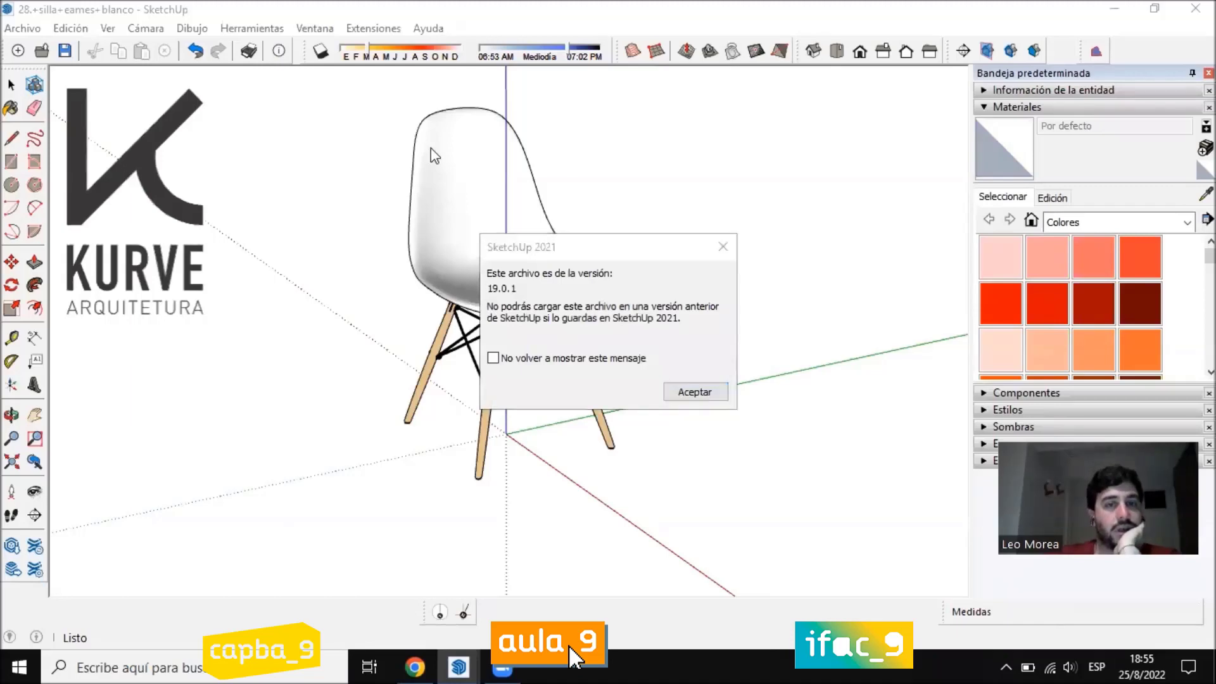
{"action": "left_click", "coordinate": [725, 254]}
Copy the chair into the clase 2 model and place it on the floor of the room with the row of windows
{"action": "left_click", "coordinate": [557, 317]}
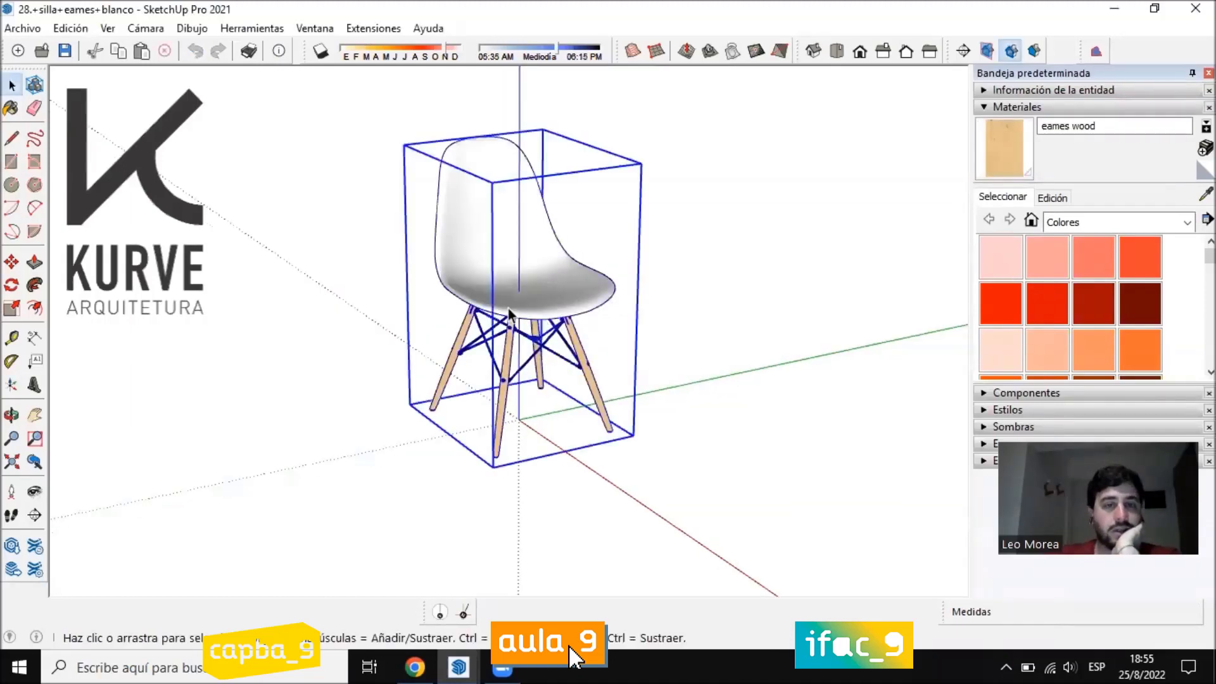
{"action": "middle_click_drag", "start_coordinate": [558, 316], "coordinate": [554, 352]}
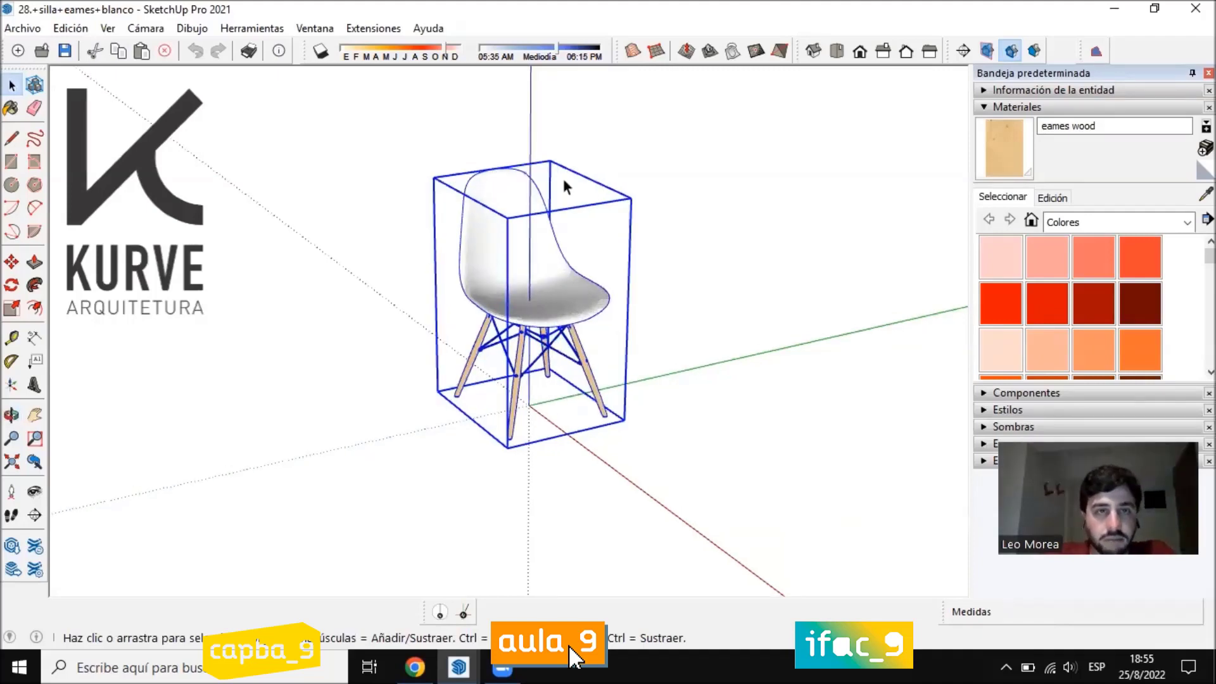
{"action": "mouse_move", "coordinate": [458, 666]}
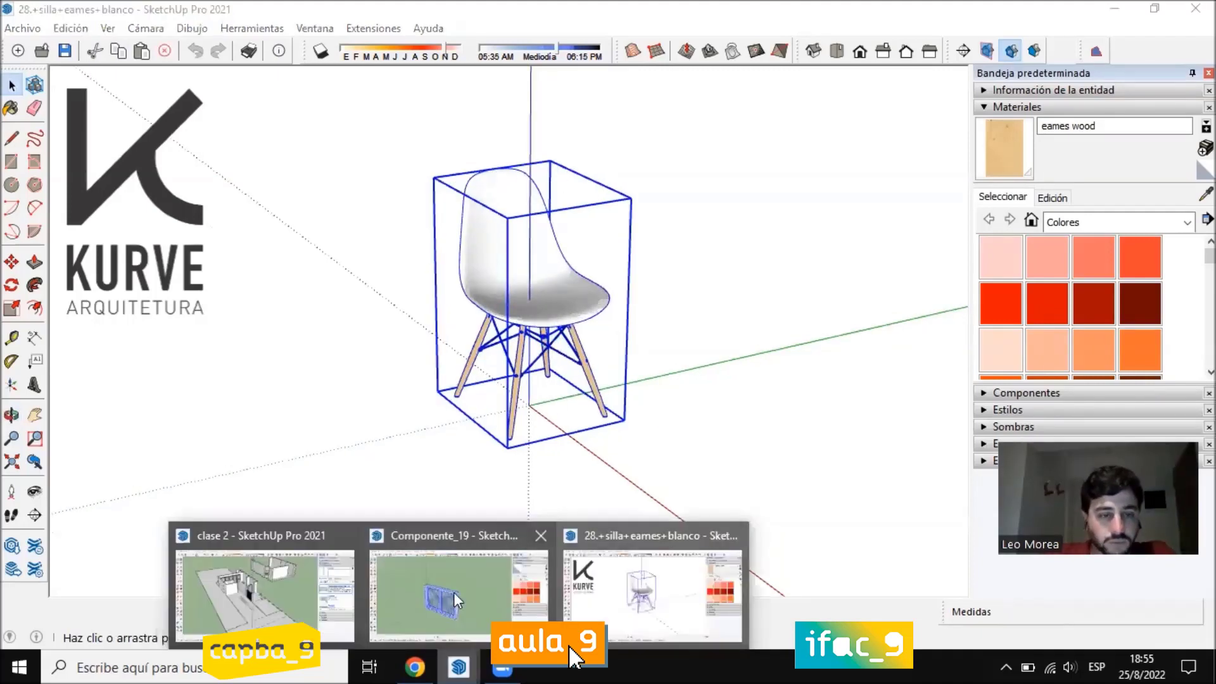
{"action": "left_click", "coordinate": [286, 595]}
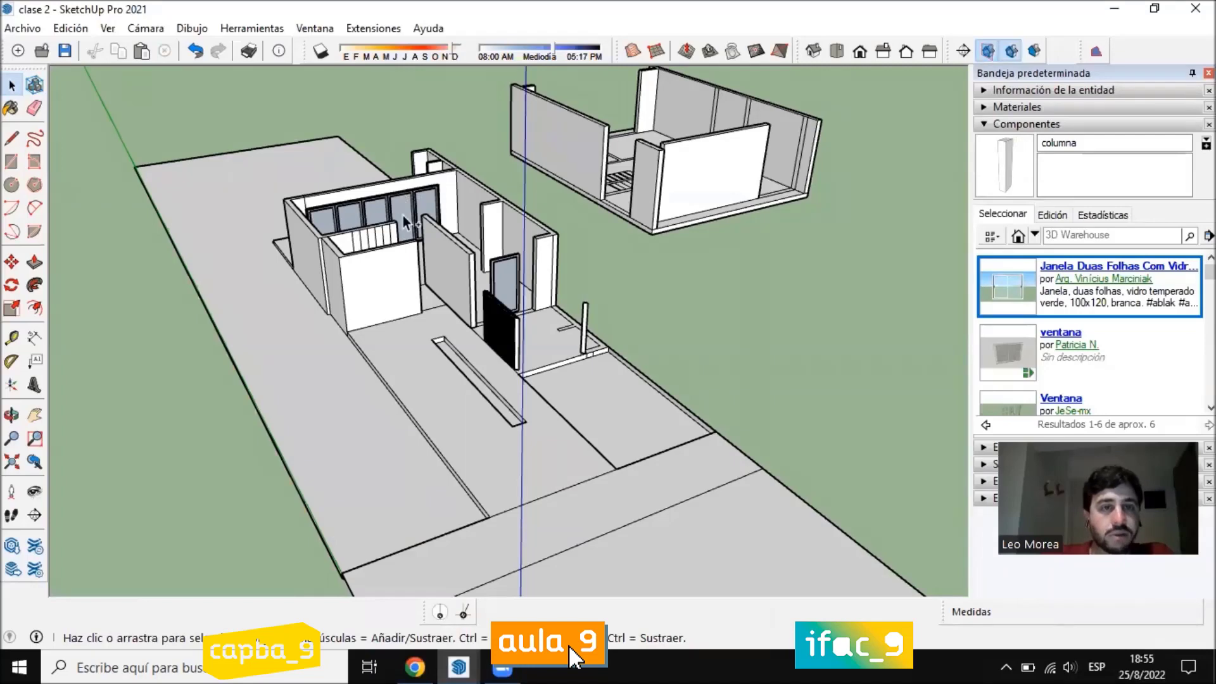
{"action": "key", "text": "ctrl+v"}
{"action": "scroll", "coordinate": [410, 252], "scroll_direction": "up", "scroll_amount": 1}
{"action": "middle_click_drag", "start_coordinate": [405, 194], "coordinate": [406, 220]}
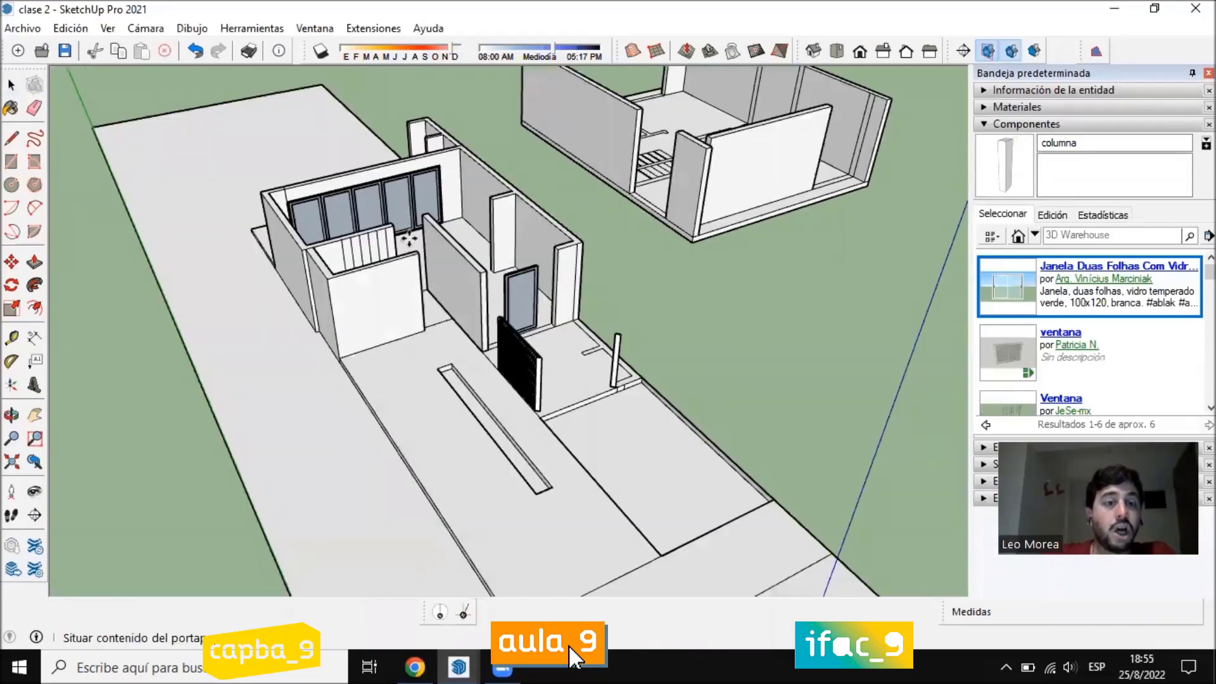
{"action": "scroll", "coordinate": [407, 235], "scroll_direction": "up", "scroll_amount": 5}
{"action": "left_click", "coordinate": [401, 225]}
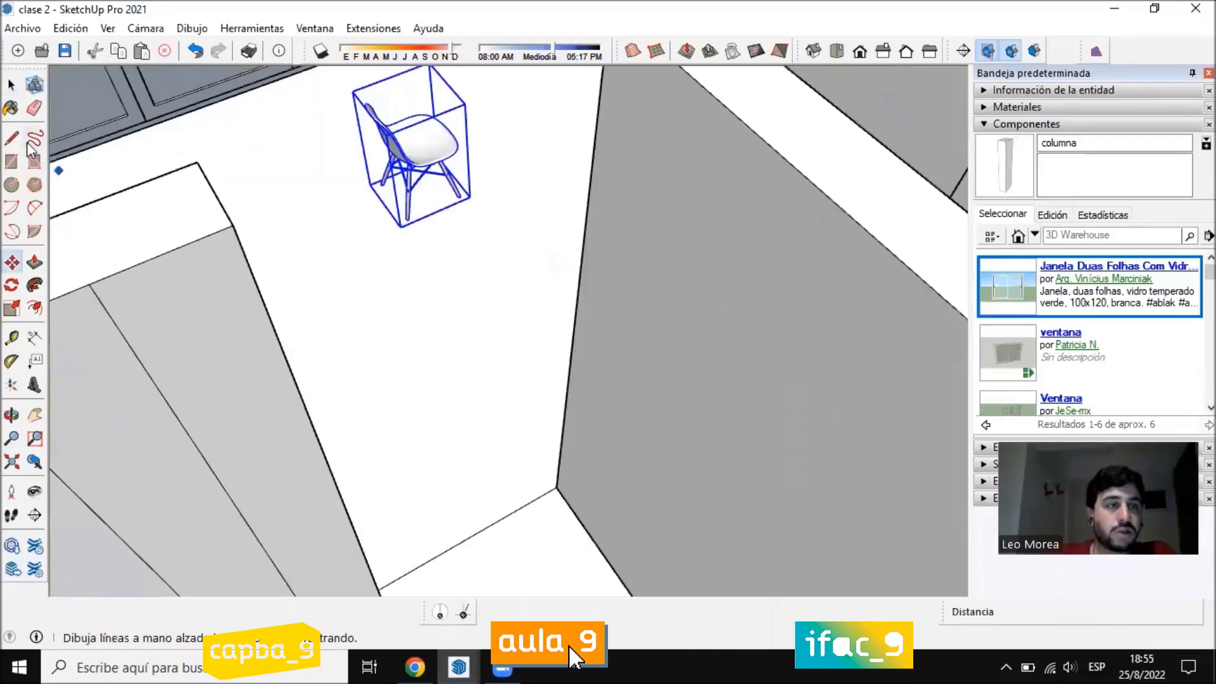
{"action": "left_click", "coordinate": [11, 84]}
Examine the placed chair and its position in the room from several sides and distances
{"action": "scroll", "coordinate": [576, 348], "scroll_direction": "down", "scroll_amount": 6}
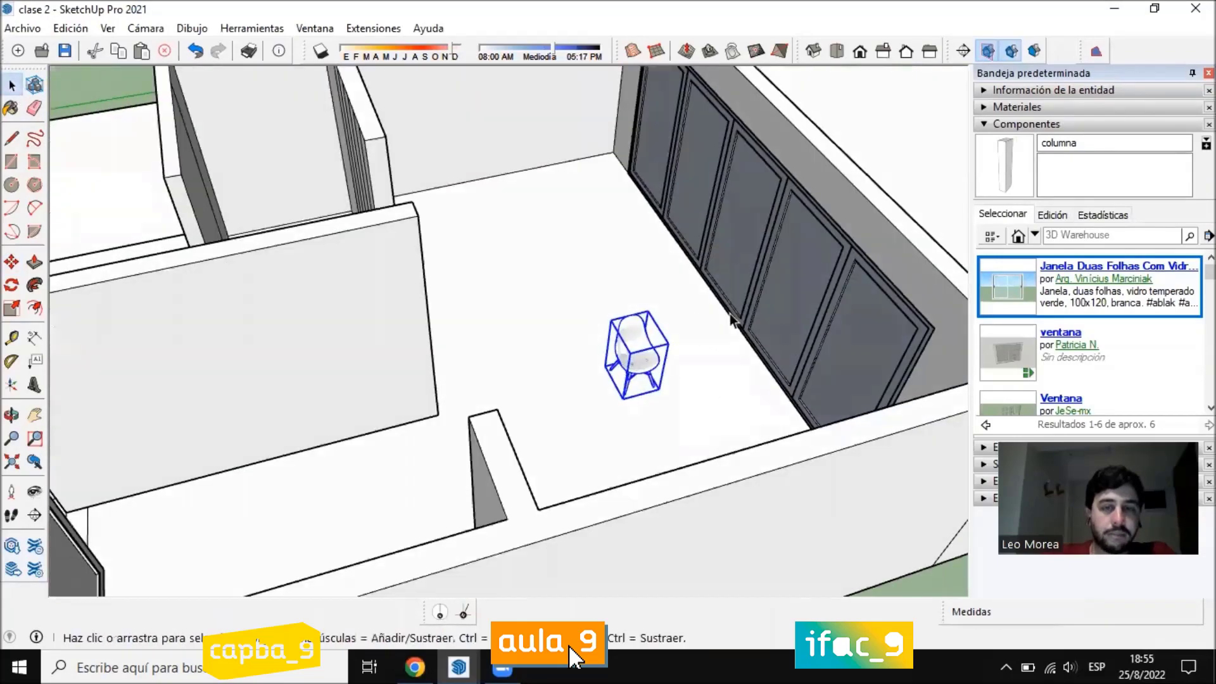
{"action": "scroll", "coordinate": [730, 318], "scroll_direction": "up", "scroll_amount": 4}
{"action": "scroll", "coordinate": [690, 364], "scroll_direction": "down", "scroll_amount": 3}
{"action": "middle_click_drag", "start_coordinate": [690, 364], "coordinate": [579, 281]}
{"action": "middle_click_drag", "start_coordinate": [527, 347], "coordinate": [481, 437]}
{"action": "scroll", "coordinate": [358, 412], "scroll_direction": "up", "scroll_amount": 5}
{"action": "middle_click_drag", "start_coordinate": [395, 399], "coordinate": [774, 380]}
{"action": "scroll", "coordinate": [763, 329], "scroll_direction": "up", "scroll_amount": 3}
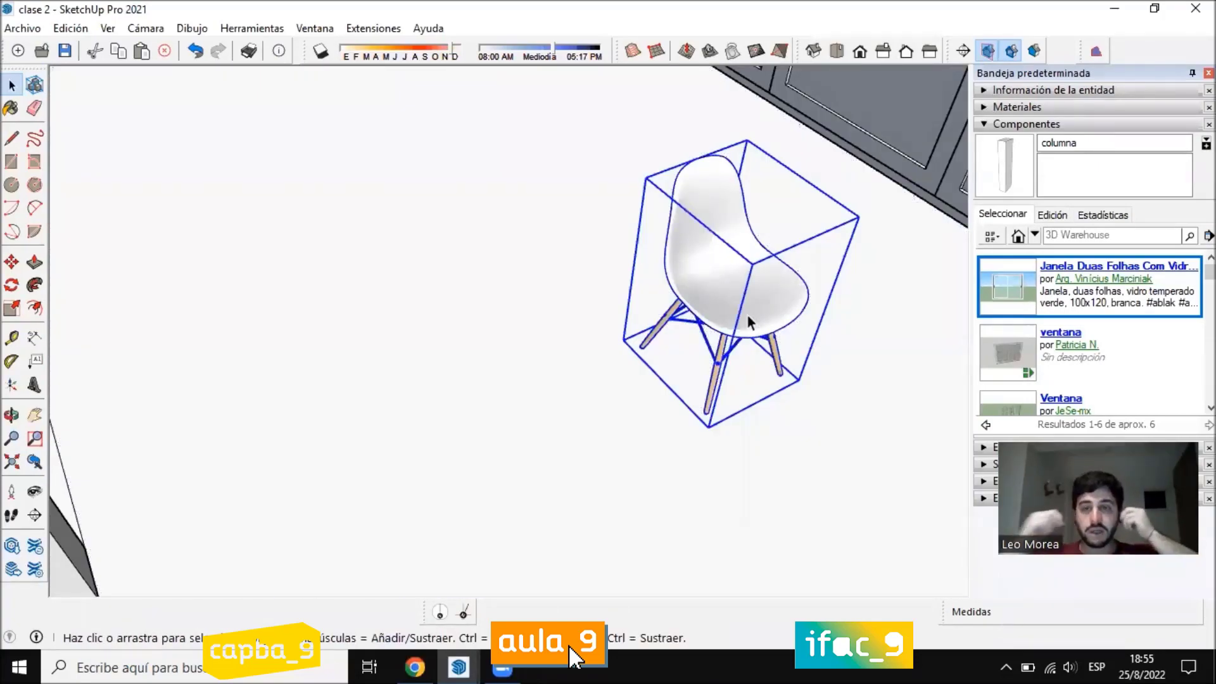
{"action": "scroll", "coordinate": [543, 340], "scroll_direction": "down", "scroll_amount": 1}
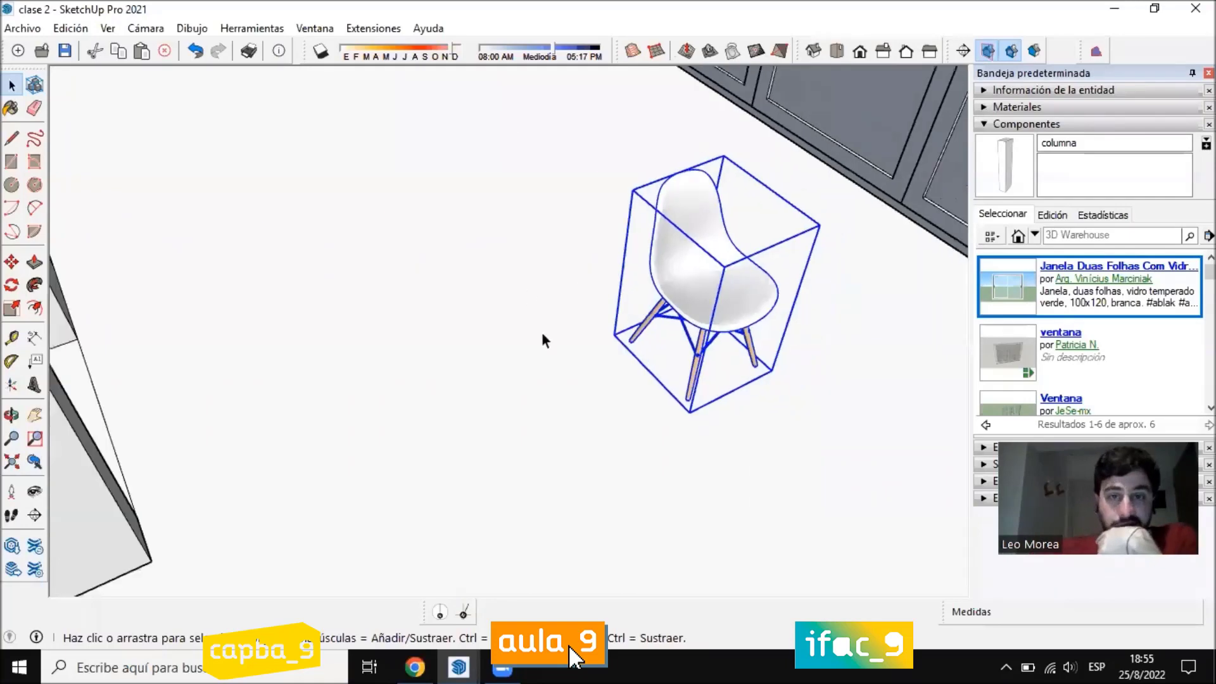
{"action": "scroll", "coordinate": [542, 340], "scroll_direction": "down", "scroll_amount": 2}
{"action": "scroll", "coordinate": [655, 302], "scroll_direction": "up", "scroll_amount": 3}
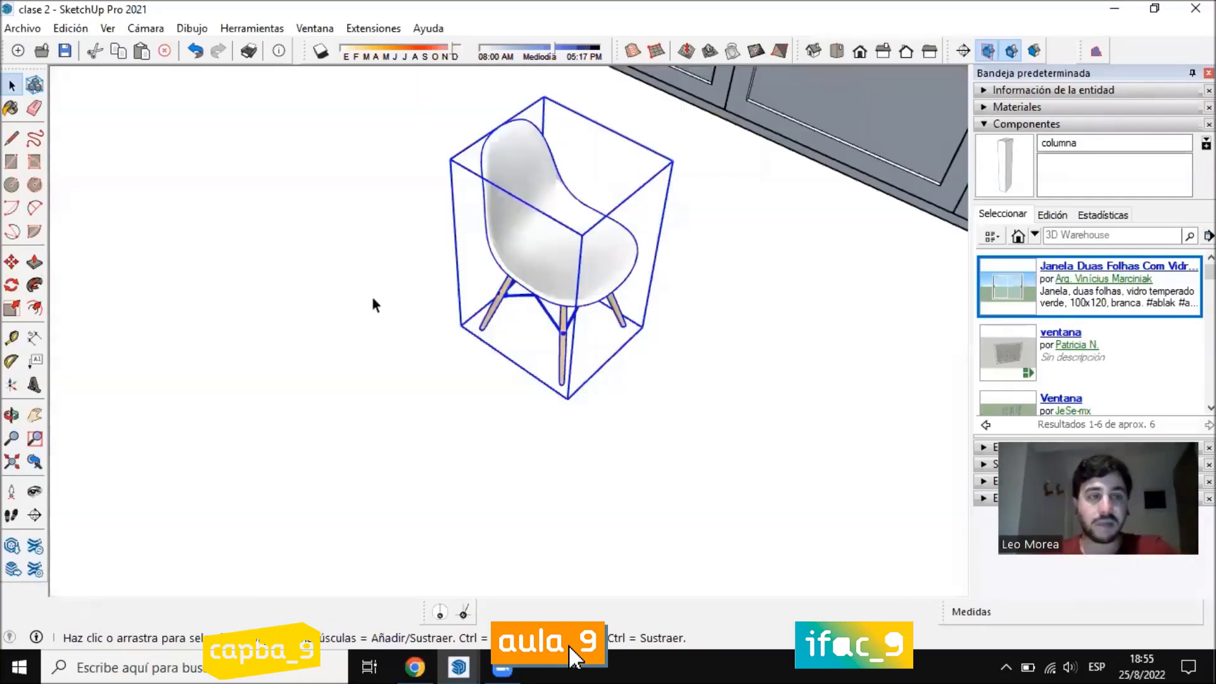
Copy the chair twice with Move to form a row of three, spaced about 0.53 m and 0.57 m apart
{"action": "left_click", "coordinate": [11, 262]}
{"action": "left_click", "coordinate": [11, 262]}
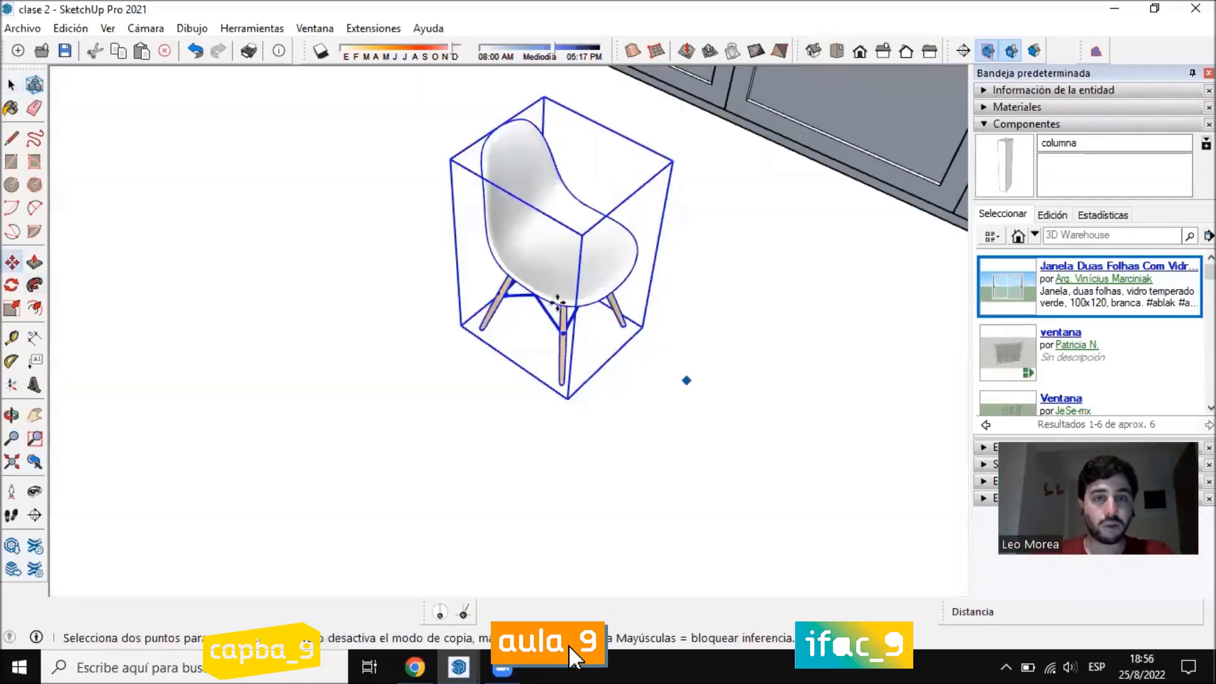
{"action": "key", "text": "ctrl"}
{"action": "left_click", "coordinate": [646, 375]}
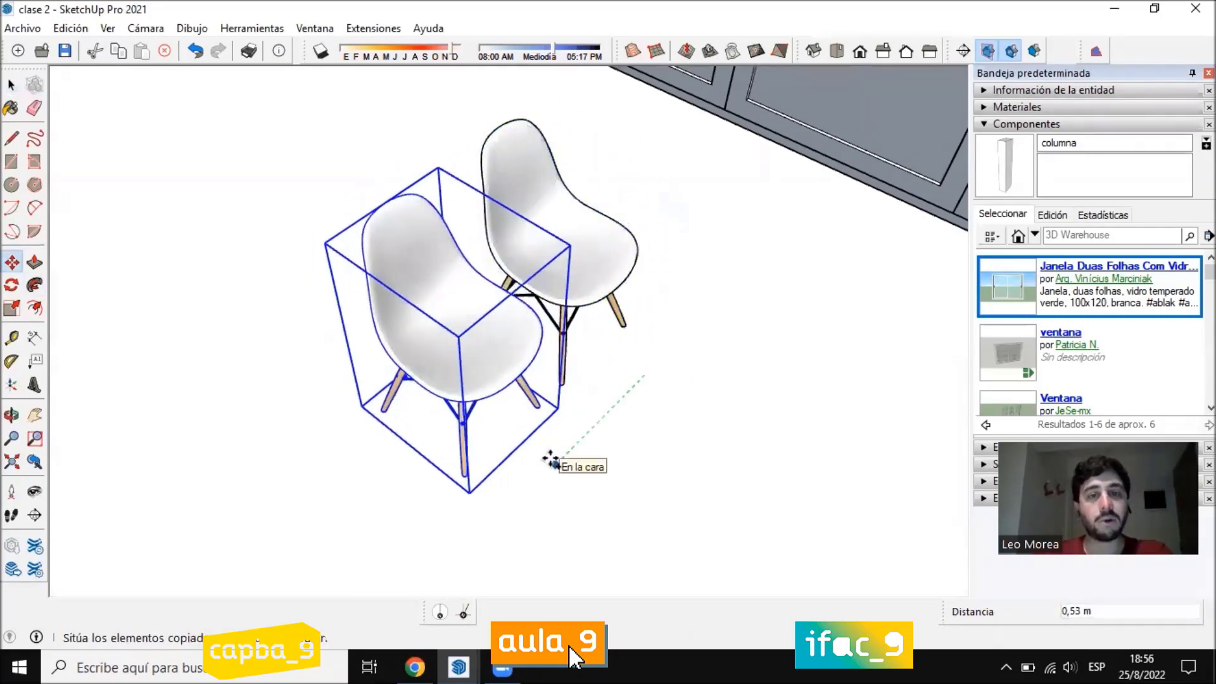
{"action": "scroll", "coordinate": [551, 459], "scroll_direction": "down", "scroll_amount": 2}
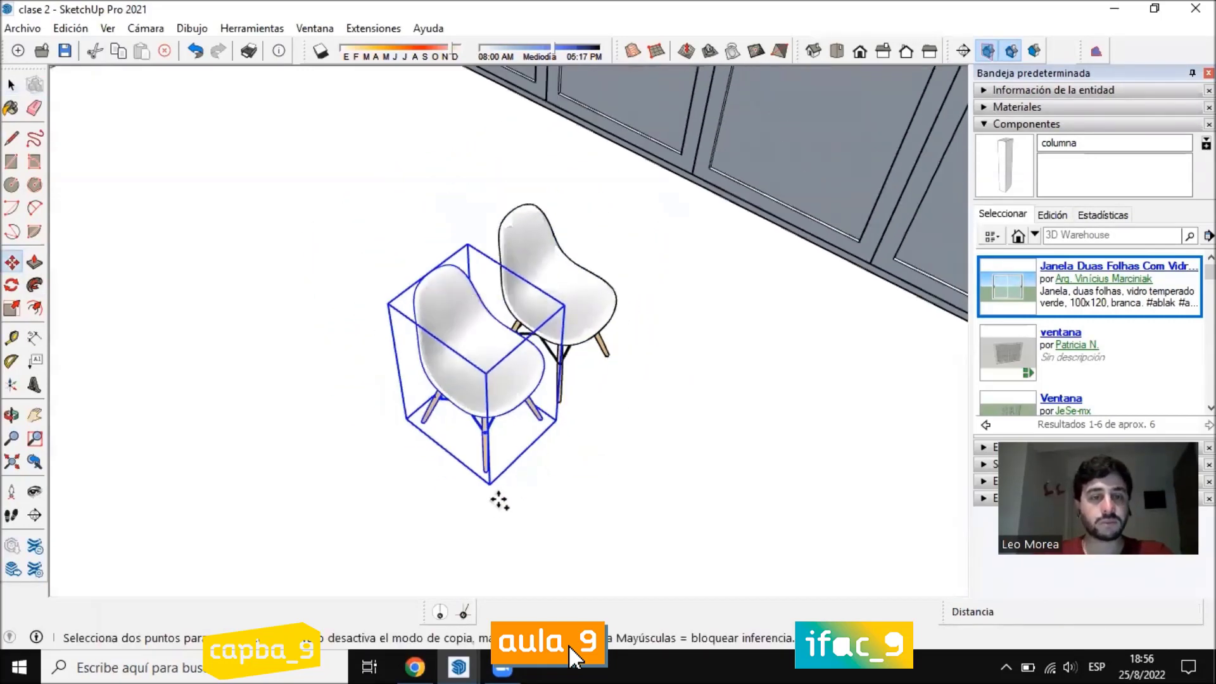
{"action": "left_click", "coordinate": [467, 532]}
{"action": "key", "text": "space"}
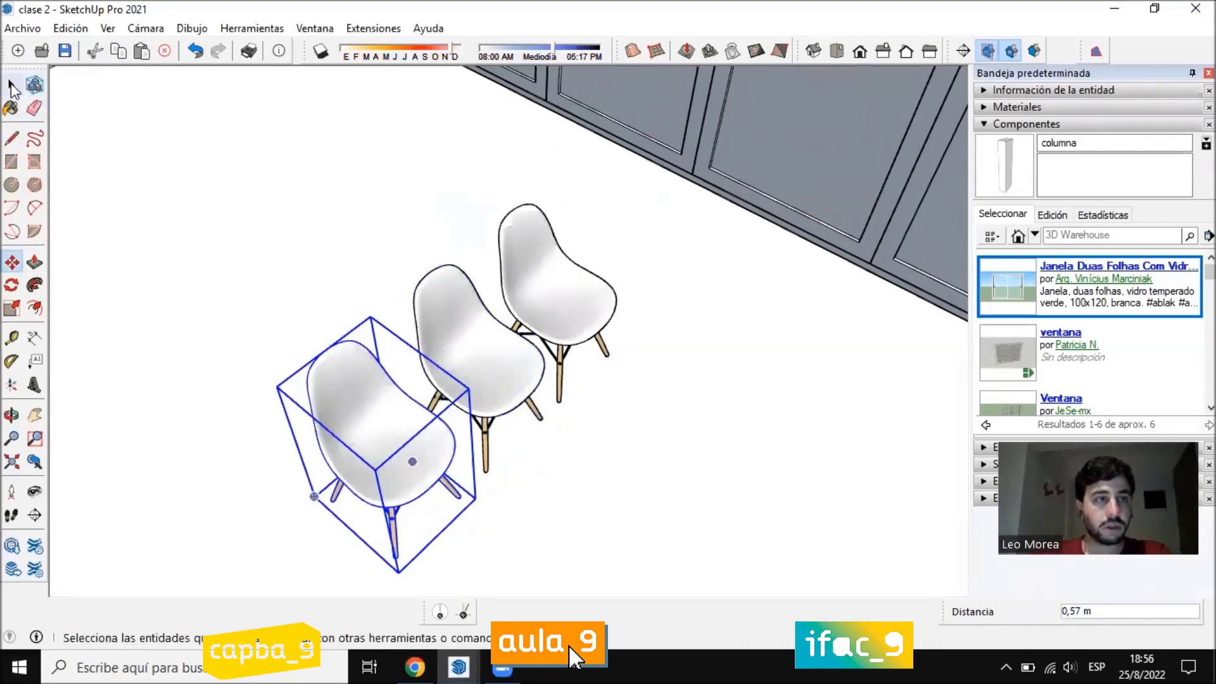
Select all three chairs and make a copy of the row rotated 180° about a point beside it on the floor
{"action": "middle_click_drag", "start_coordinate": [407, 466], "coordinate": [545, 298]}
{"action": "left_click", "coordinate": [503, 254]}
{"action": "left_click", "coordinate": [503, 323], "text": "shift"}
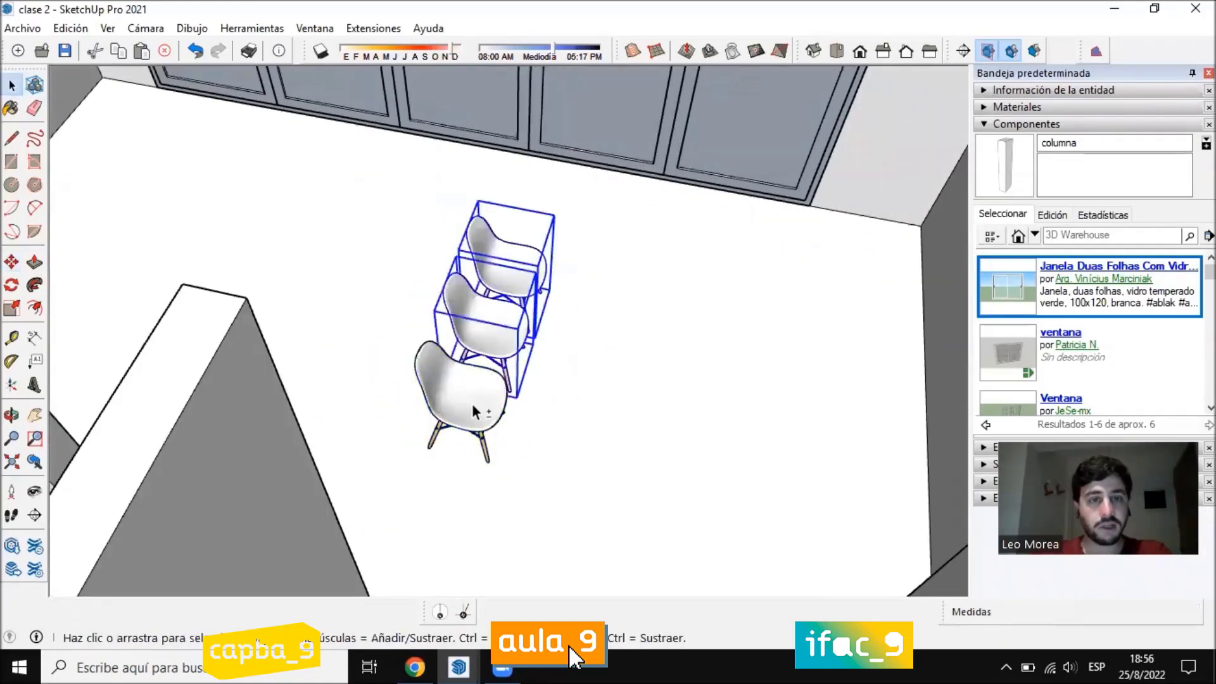
{"action": "left_click", "coordinate": [473, 404], "text": "shift"}
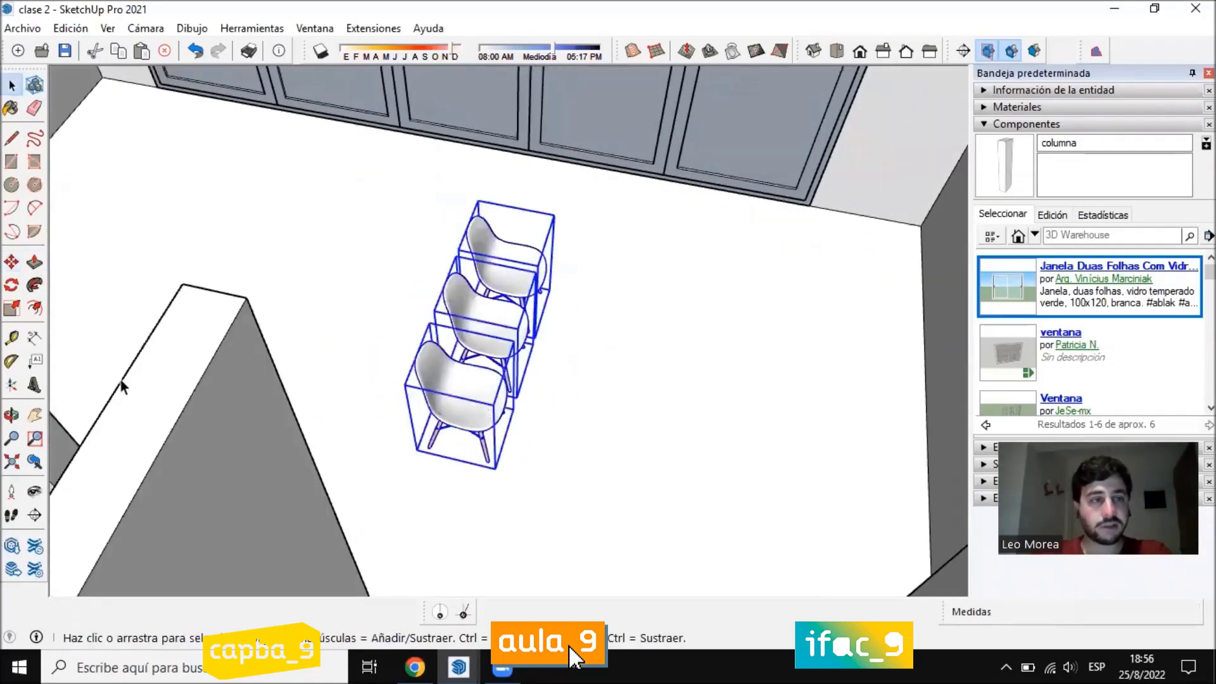
{"action": "left_click", "coordinate": [11, 285]}
{"action": "left_click", "coordinate": [589, 373]}
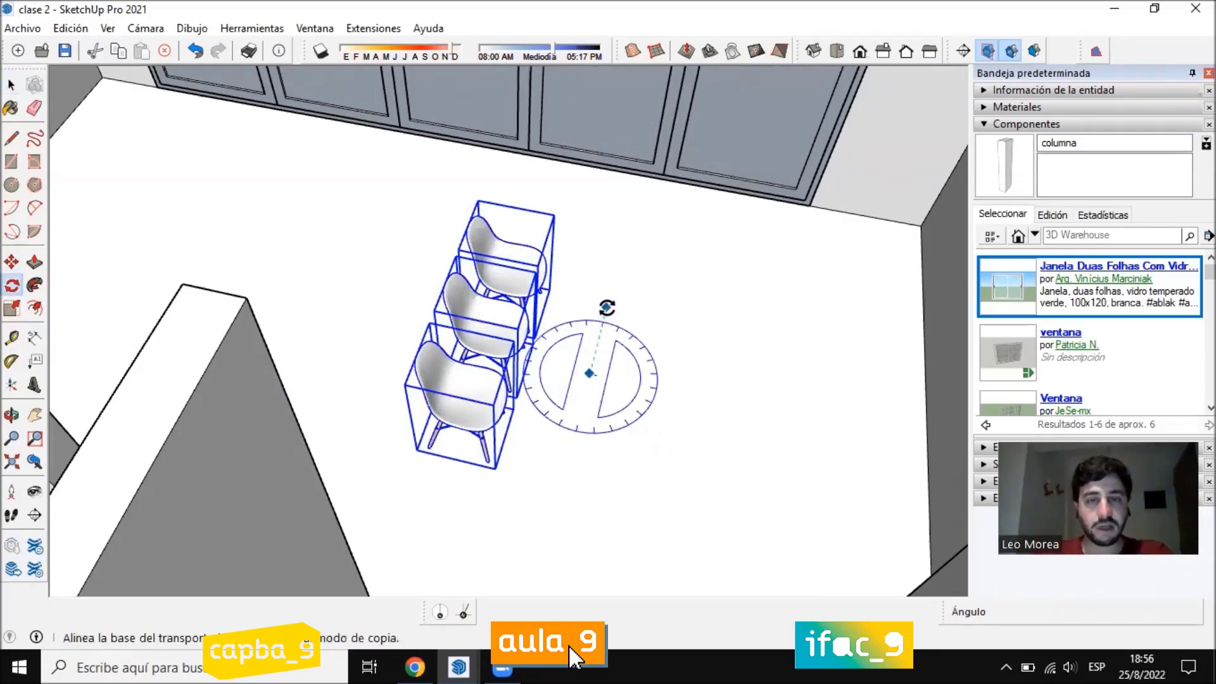
{"action": "left_click", "coordinate": [606, 307]}
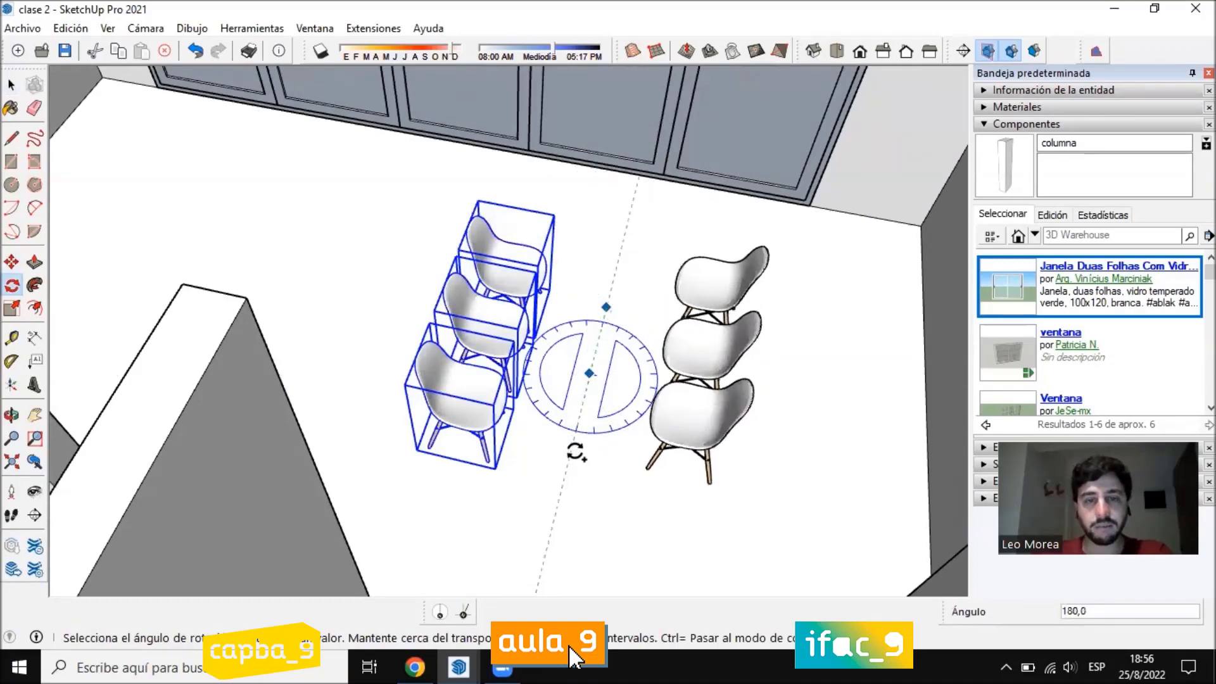
{"action": "left_click", "coordinate": [578, 449]}
Shift the selected row of three chairs about 0.21 m across the floor with Move
{"action": "mouse_move", "coordinate": [613, 303]}
{"action": "middle_mouse_down"}
{"action": "mouse_move", "coordinate": [605, 448]}
{"action": "mouse_move", "coordinate": [646, 350]}
{"action": "mouse_move", "coordinate": [621, 305]}
{"action": "middle_mouse_up"}
{"action": "key", "text": "m"}
{"action": "scroll", "coordinate": [611, 300], "scroll_direction": "up", "scroll_amount": 3}
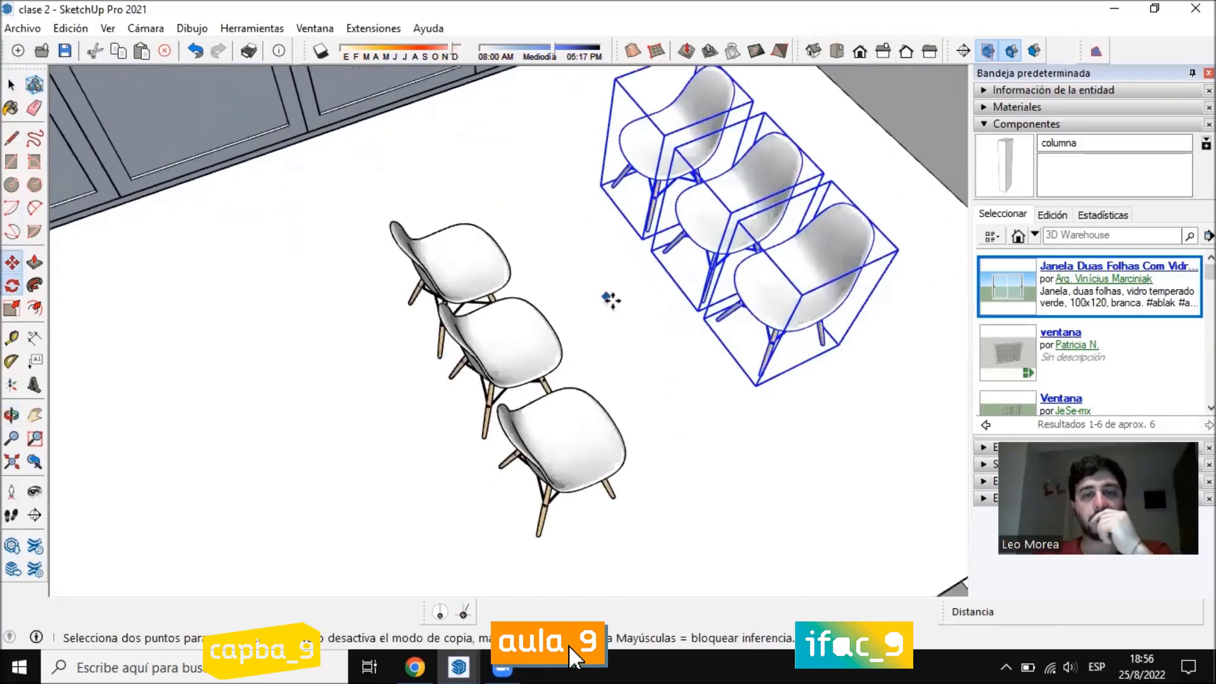
{"action": "left_click", "coordinate": [606, 296]}
{"action": "left_click", "coordinate": [627, 323]}
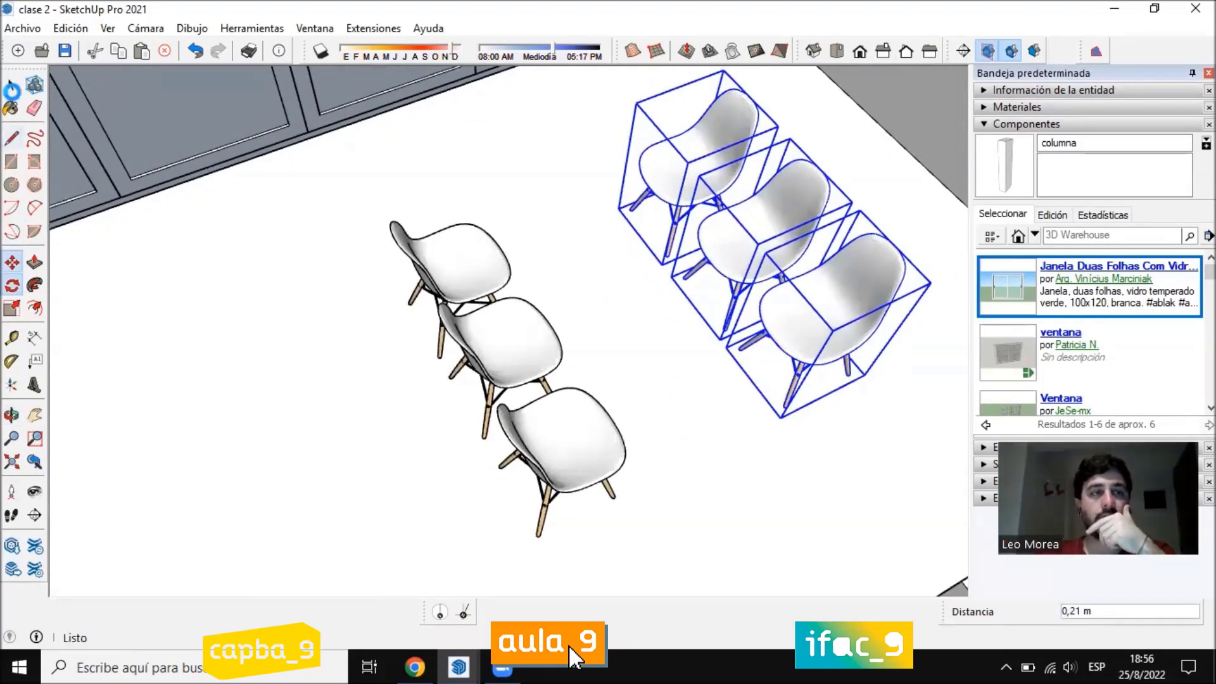
{"action": "left_click", "coordinate": [11, 88]}
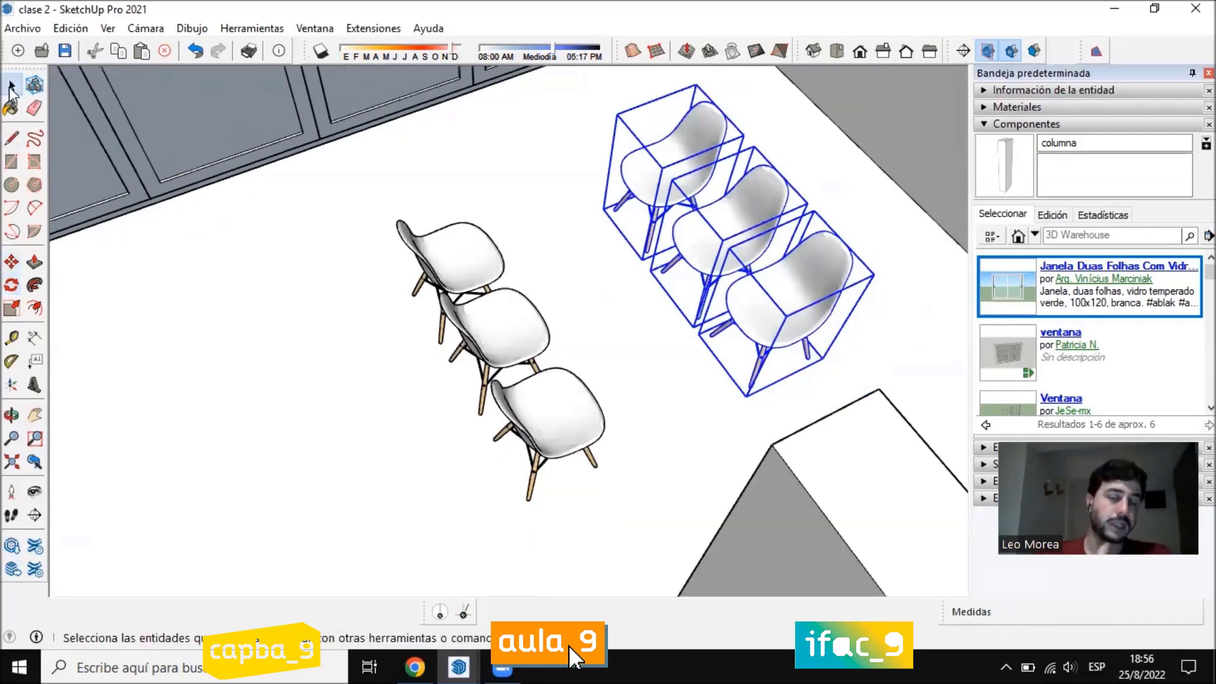
Switch to 3D Warehouse in Chrome to close the silla eames blanco details, and return to SketchUp
{"action": "left_click", "coordinate": [416, 664]}
{"action": "scroll", "coordinate": [716, 250], "scroll_direction": "up", "scroll_amount": 1}
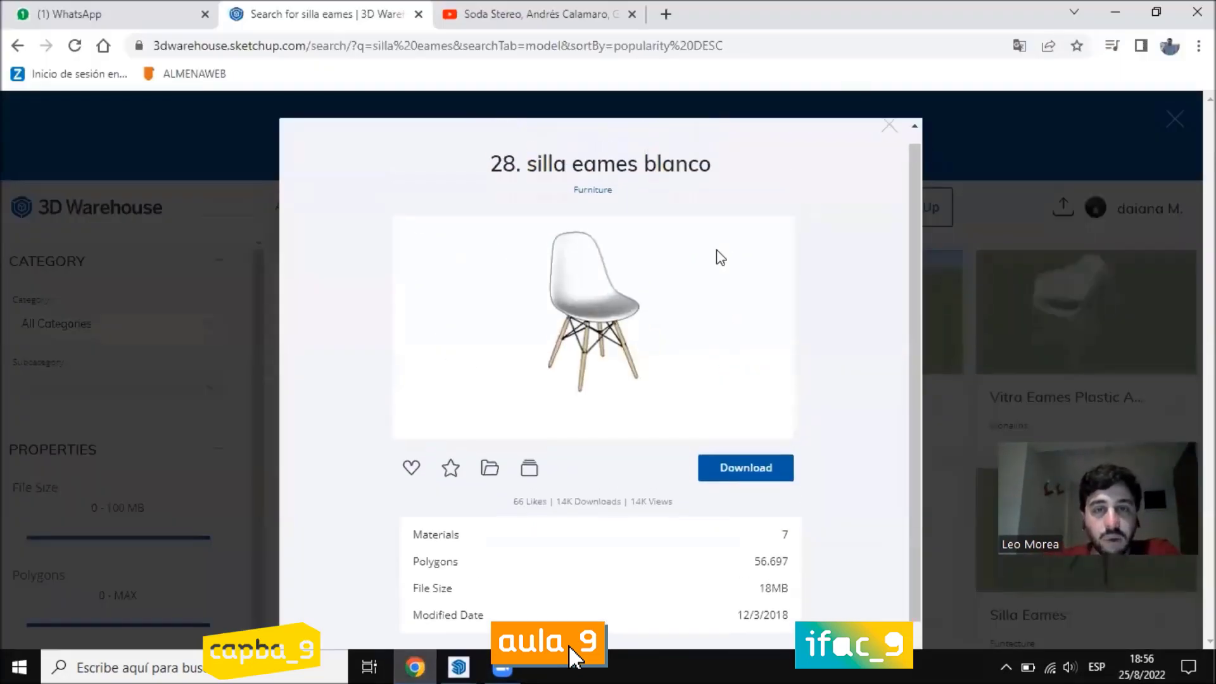
{"action": "left_click", "coordinate": [889, 125]}
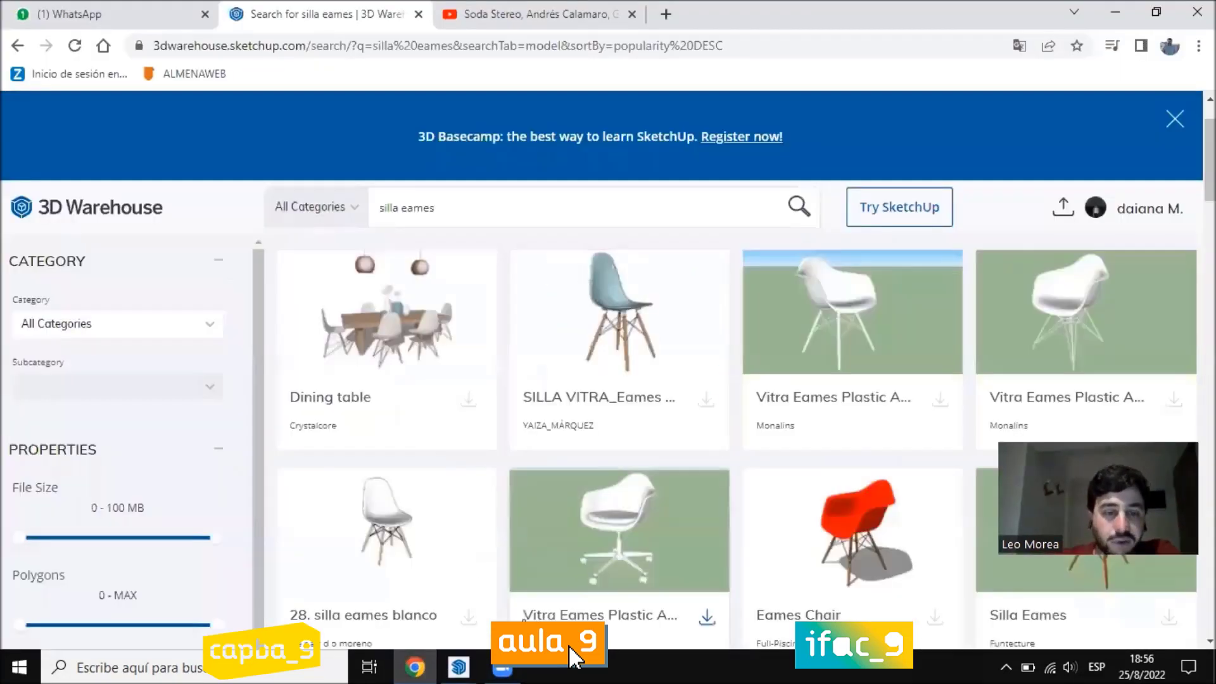
{"action": "key", "text": "alt+Tab"}
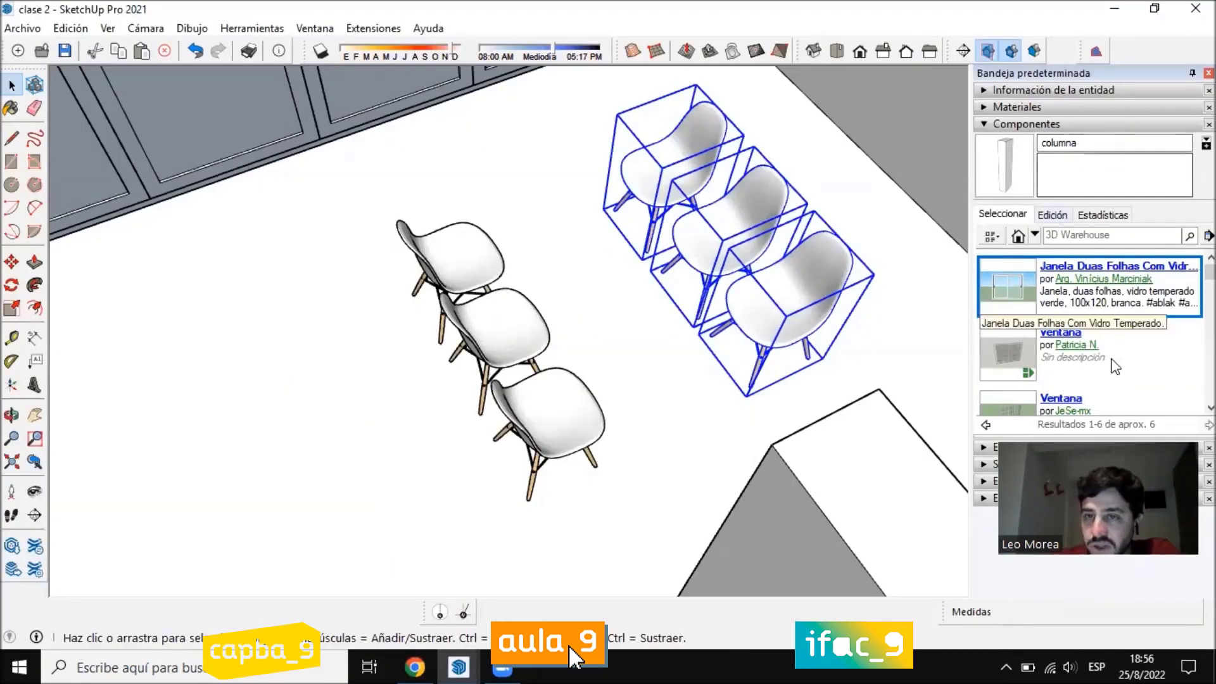
Examine the two facing rows of chairs and the surrounding room from several angles and distances
{"action": "scroll", "coordinate": [728, 380], "scroll_direction": "down", "scroll_amount": 3}
{"action": "mouse_move", "coordinate": [728, 390]}
{"action": "middle_mouse_down"}
{"action": "mouse_move", "coordinate": [644, 281]}
{"action": "mouse_move", "coordinate": [695, 290]}
{"action": "mouse_move", "coordinate": [680, 250]}
{"action": "middle_mouse_up"}
{"action": "scroll", "coordinate": [478, 174], "scroll_direction": "up", "scroll_amount": 3}
{"action": "scroll", "coordinate": [530, 300], "scroll_direction": "down", "scroll_amount": 2}
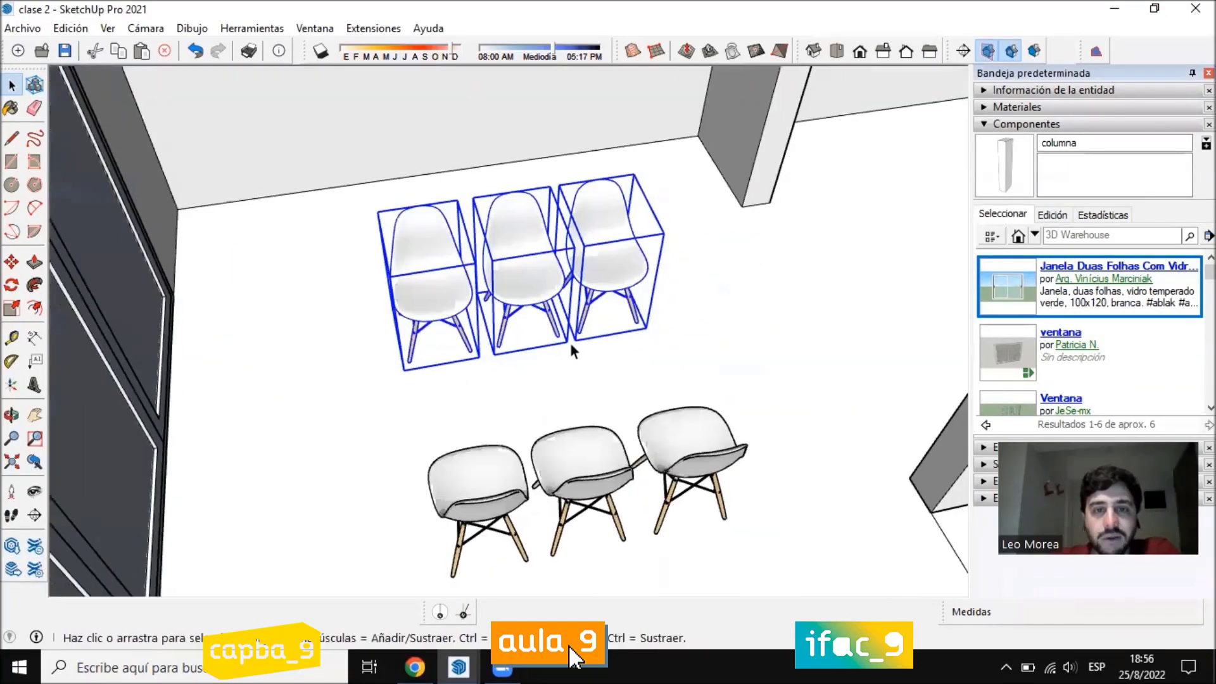
{"action": "mouse_move", "coordinate": [564, 378]}
{"action": "middle_mouse_down"}
{"action": "mouse_move", "coordinate": [543, 326]}
{"action": "mouse_move", "coordinate": [576, 385]}
{"action": "mouse_move", "coordinate": [578, 244]}
{"action": "mouse_move", "coordinate": [594, 339]}
{"action": "middle_mouse_up"}
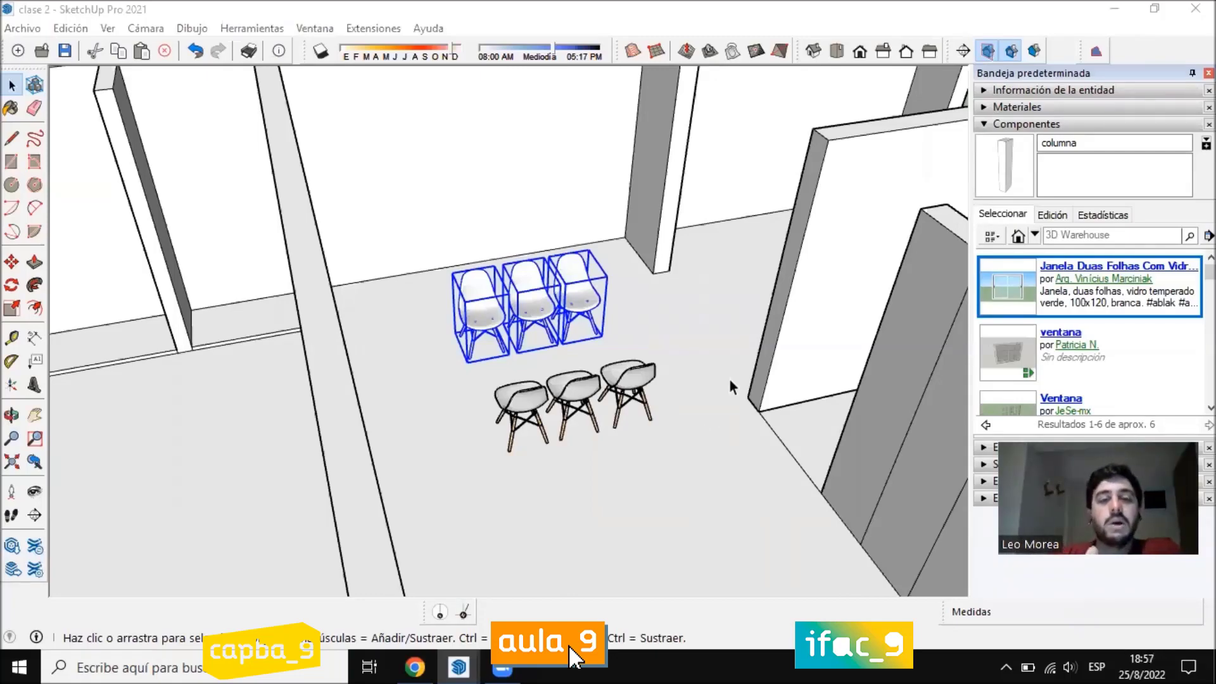
{"action": "scroll", "coordinate": [553, 214], "scroll_direction": "down", "scroll_amount": 3}
{"action": "middle_click_drag", "start_coordinate": [553, 215], "coordinate": [671, 211]}
{"action": "middle_click_drag", "start_coordinate": [561, 353], "coordinate": [586, 268]}
{"action": "scroll", "coordinate": [586, 268], "scroll_direction": "up", "scroll_amount": 6}
{"action": "scroll", "coordinate": [574, 307], "scroll_direction": "up", "scroll_amount": 3}
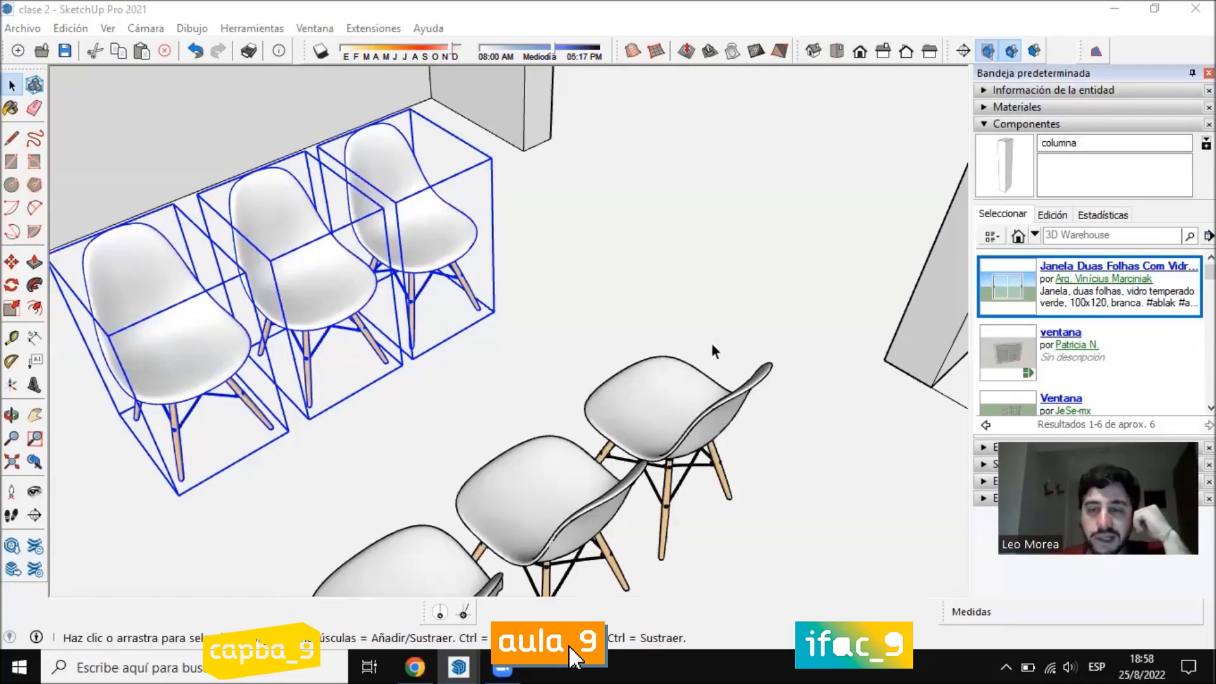
{"action": "scroll", "coordinate": [712, 345], "scroll_direction": "down", "scroll_amount": 5}
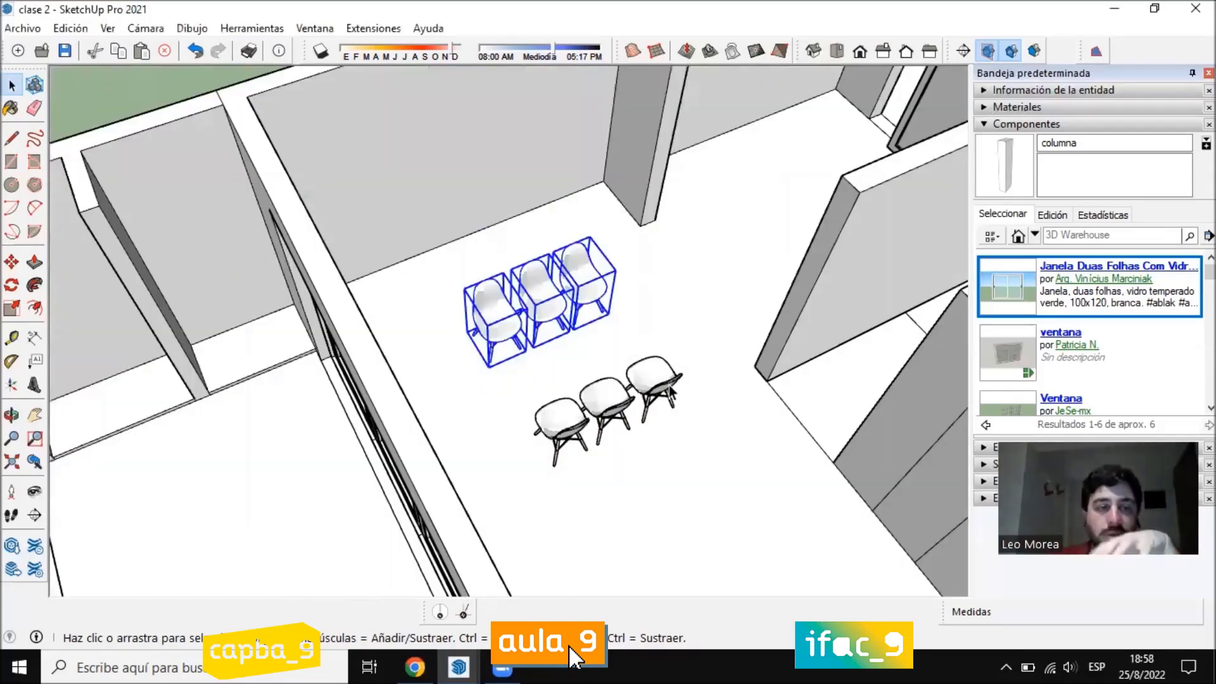
{"action": "middle_click_drag", "start_coordinate": [546, 256], "coordinate": [507, 412]}
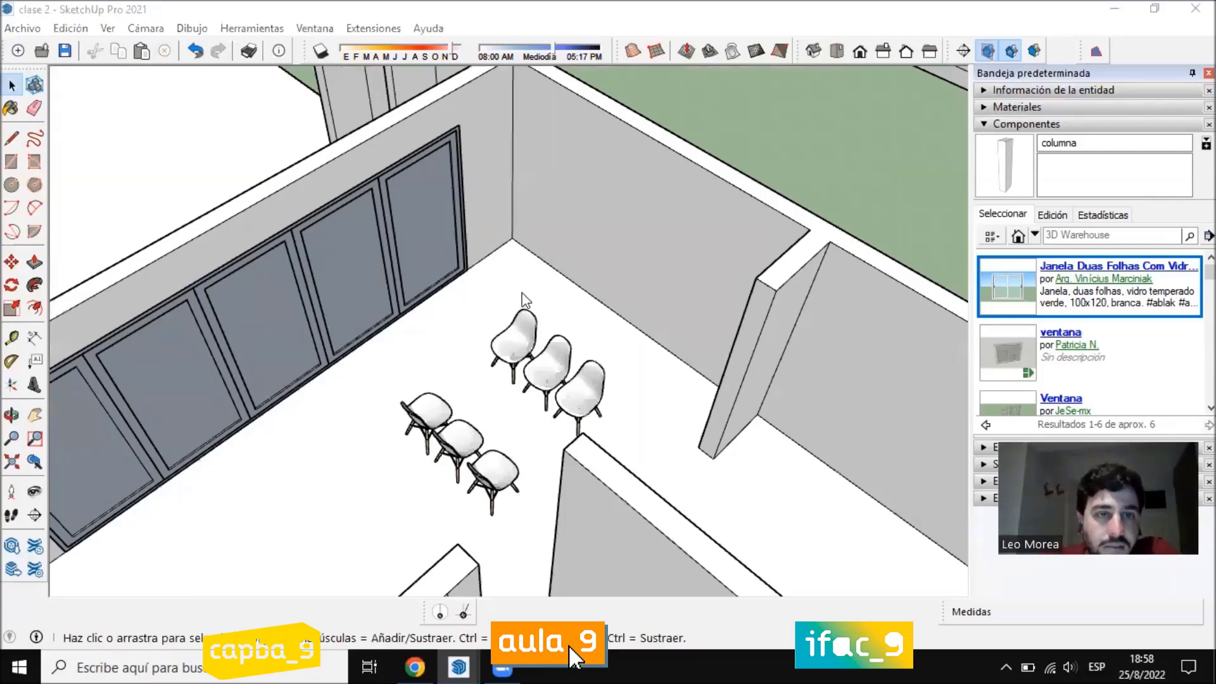
{"action": "middle_click_drag", "start_coordinate": [602, 355], "coordinate": [604, 318]}
{"action": "scroll", "coordinate": [604, 318], "scroll_direction": "down", "scroll_amount": 4}
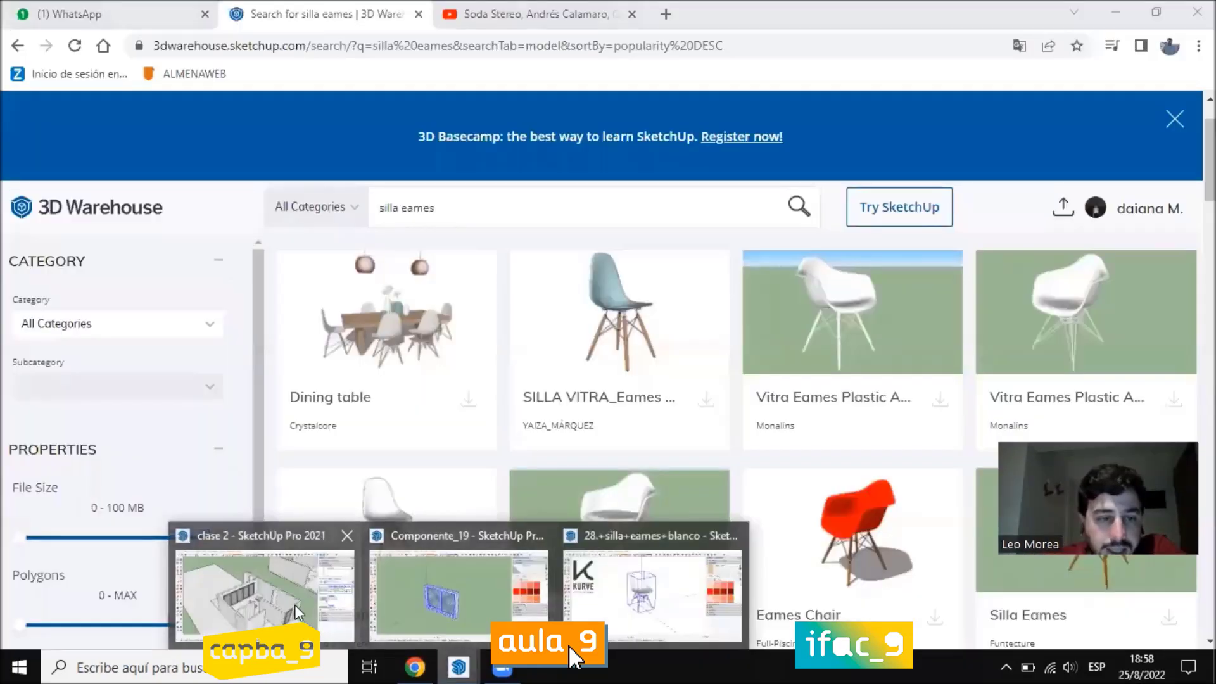
Return to the clase 2 model and delete the three chairs in the row closest to the room's back corner
{"action": "left_click", "coordinate": [265, 592]}
{"action": "scroll", "coordinate": [564, 333], "scroll_direction": "down", "scroll_amount": 2}
{"action": "mouse_move", "coordinate": [570, 319]}
{"action": "middle_mouse_down"}
{"action": "mouse_move", "coordinate": [571, 350]}
{"action": "mouse_move", "coordinate": [626, 374]}
{"action": "mouse_move", "coordinate": [659, 412]}
{"action": "mouse_move", "coordinate": [556, 325]}
{"action": "mouse_move", "coordinate": [531, 322]}
{"action": "middle_mouse_up"}
{"action": "scroll", "coordinate": [571, 350], "scroll_direction": "up", "scroll_amount": 4}
{"action": "scroll", "coordinate": [624, 352], "scroll_direction": "up", "scroll_amount": 2}
{"action": "left_click", "coordinate": [599, 317]}
{"action": "key", "text": "Delete"}
{"action": "left_click", "coordinate": [537, 280]}
{"action": "key", "text": "Delete"}
{"action": "left_click", "coordinate": [494, 266]}
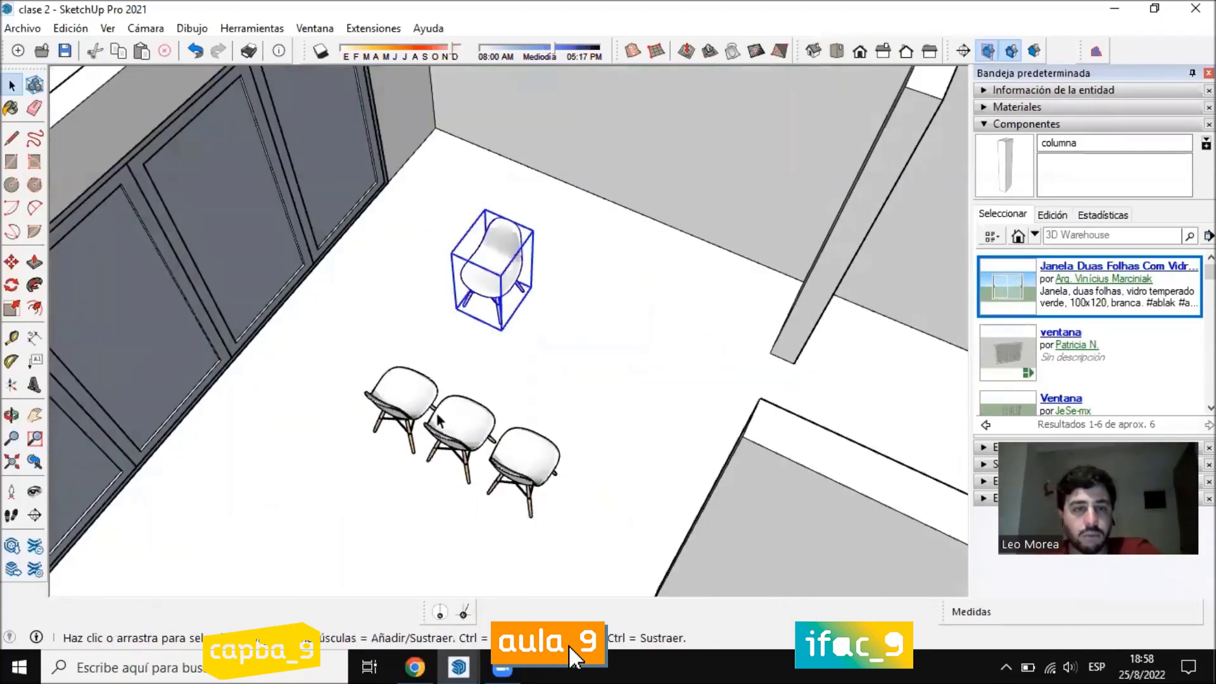
{"action": "key", "text": "Delete"}
Delete the three chairs of the remaining row so the room's floor is empty
{"action": "left_click", "coordinate": [405, 396]}
{"action": "key", "text": "Delete"}
{"action": "left_click", "coordinate": [462, 421]}
{"action": "key", "text": "Delete"}
{"action": "left_click", "coordinate": [535, 468]}
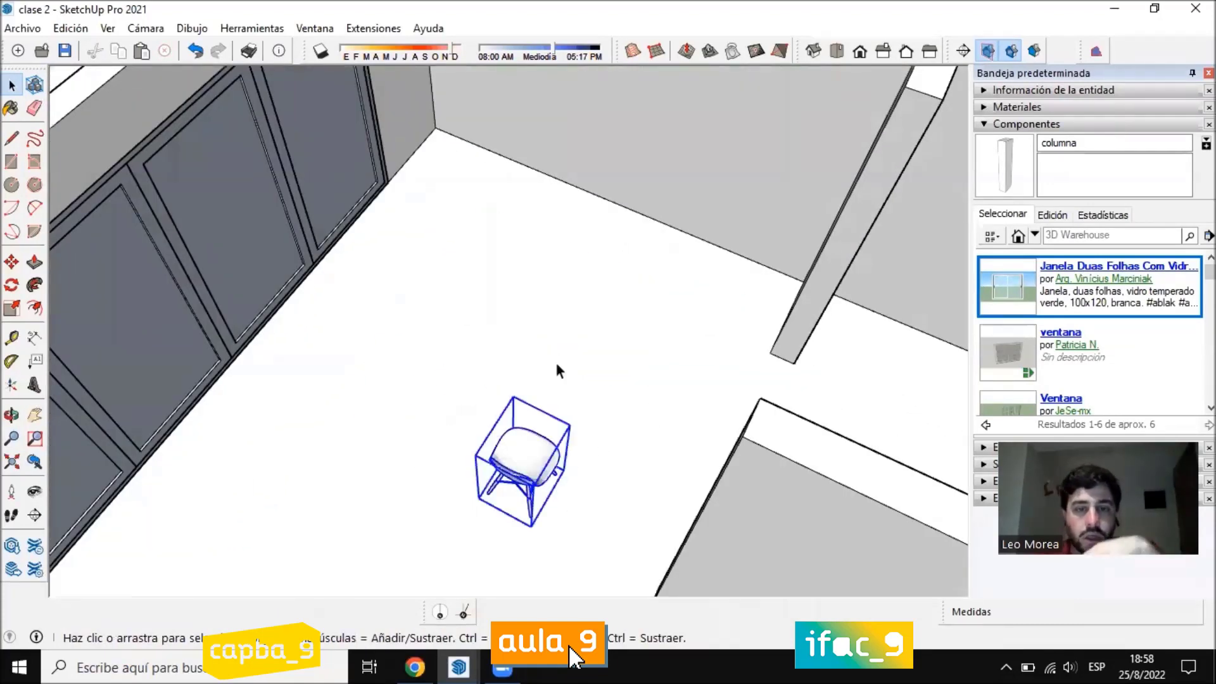
{"action": "key", "text": "Delete"}
Examine the house's five-panel window wall from outside, both close up and in the context of the whole house
{"action": "scroll", "coordinate": [513, 461], "scroll_direction": "down", "scroll_amount": 6}
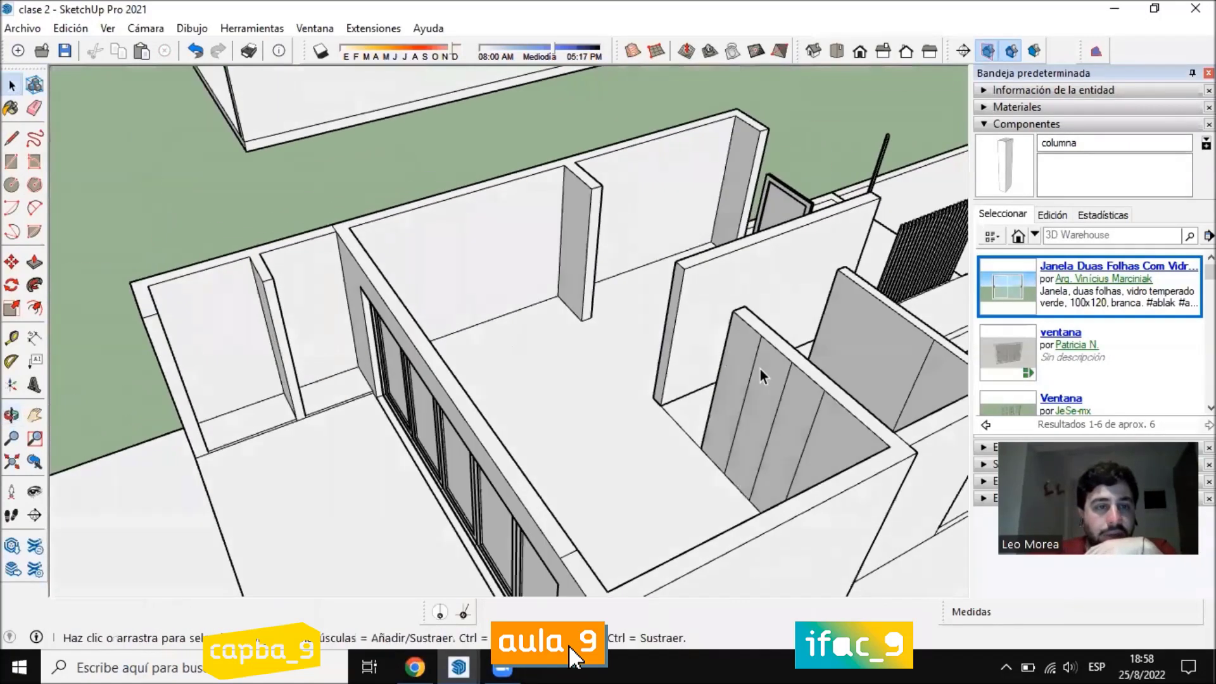
{"action": "middle_click_drag", "start_coordinate": [762, 372], "coordinate": [622, 323]}
{"action": "scroll", "coordinate": [701, 332], "scroll_direction": "up", "scroll_amount": 3}
{"action": "scroll", "coordinate": [622, 323], "scroll_direction": "up", "scroll_amount": 2}
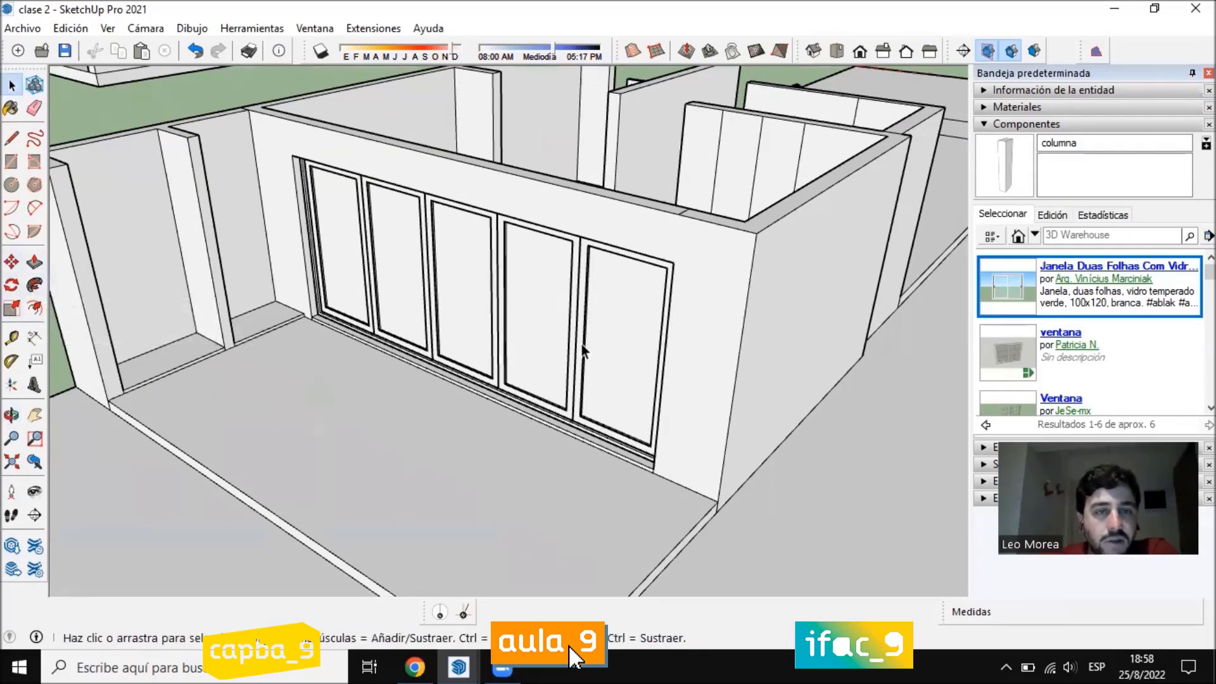
{"action": "middle_click_drag", "start_coordinate": [627, 359], "coordinate": [570, 331]}
{"action": "scroll", "coordinate": [786, 315], "scroll_direction": "up", "scroll_amount": 5}
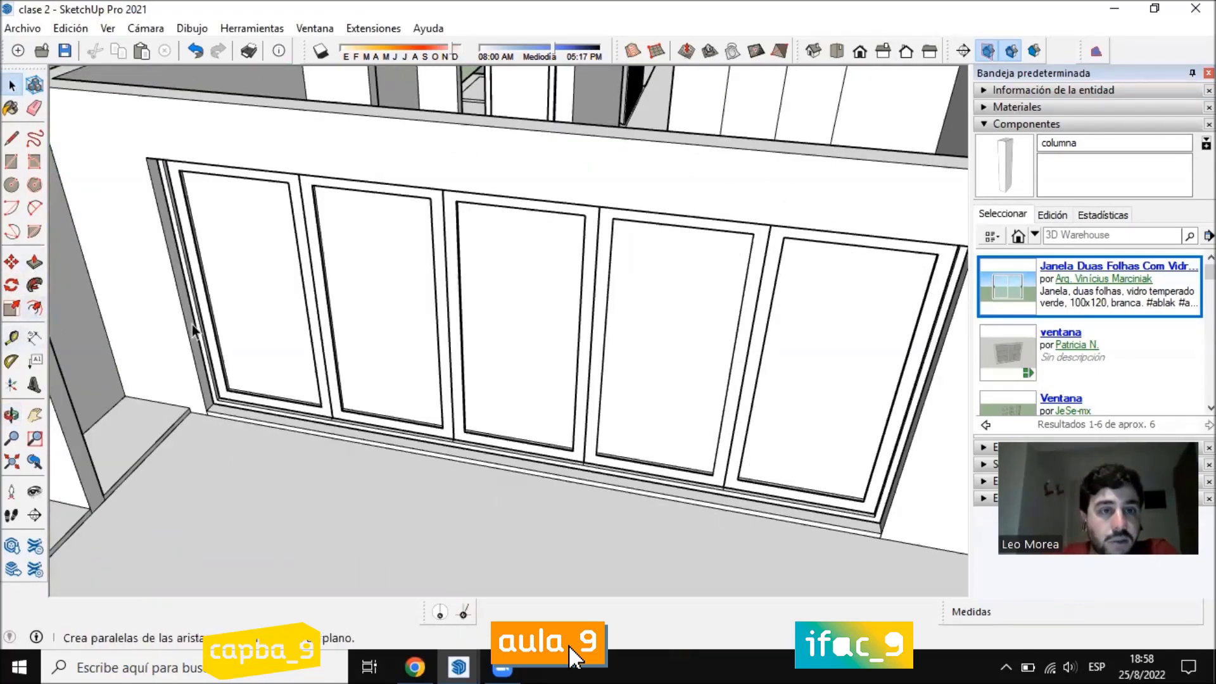
{"action": "middle_click_drag", "start_coordinate": [622, 386], "coordinate": [622, 343]}
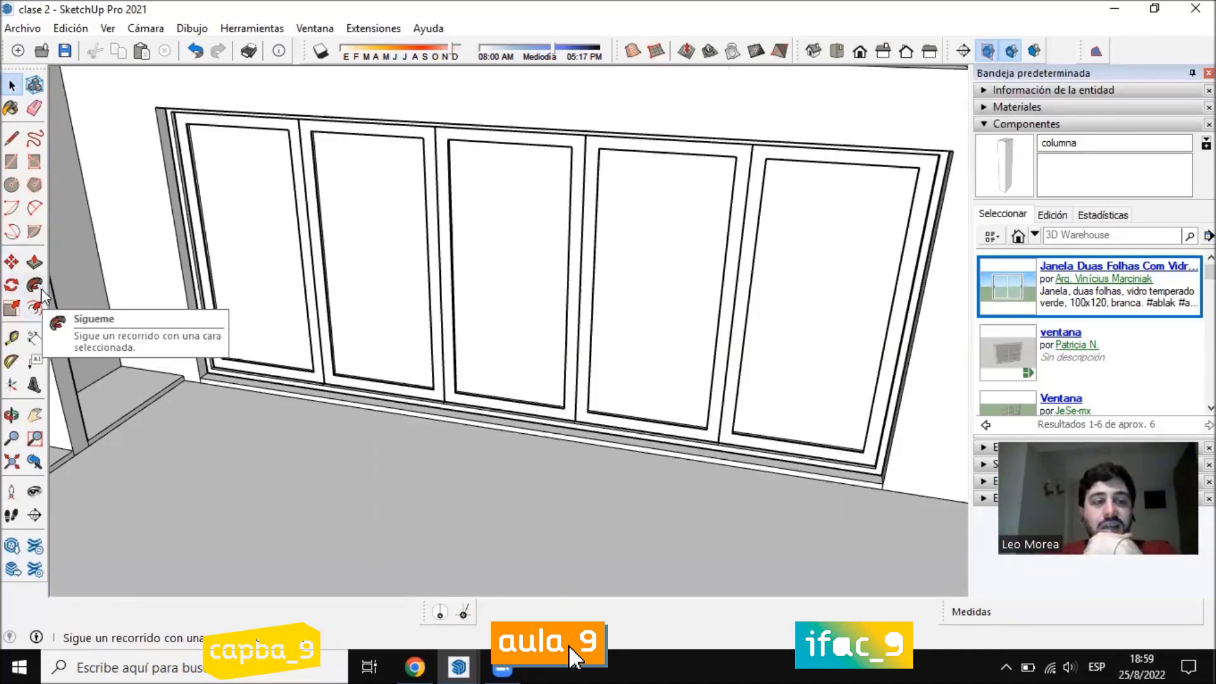
{"action": "scroll", "coordinate": [419, 367], "scroll_direction": "down", "scroll_amount": 5}
{"action": "middle_click_drag", "start_coordinate": [616, 329], "coordinate": [365, 345]}
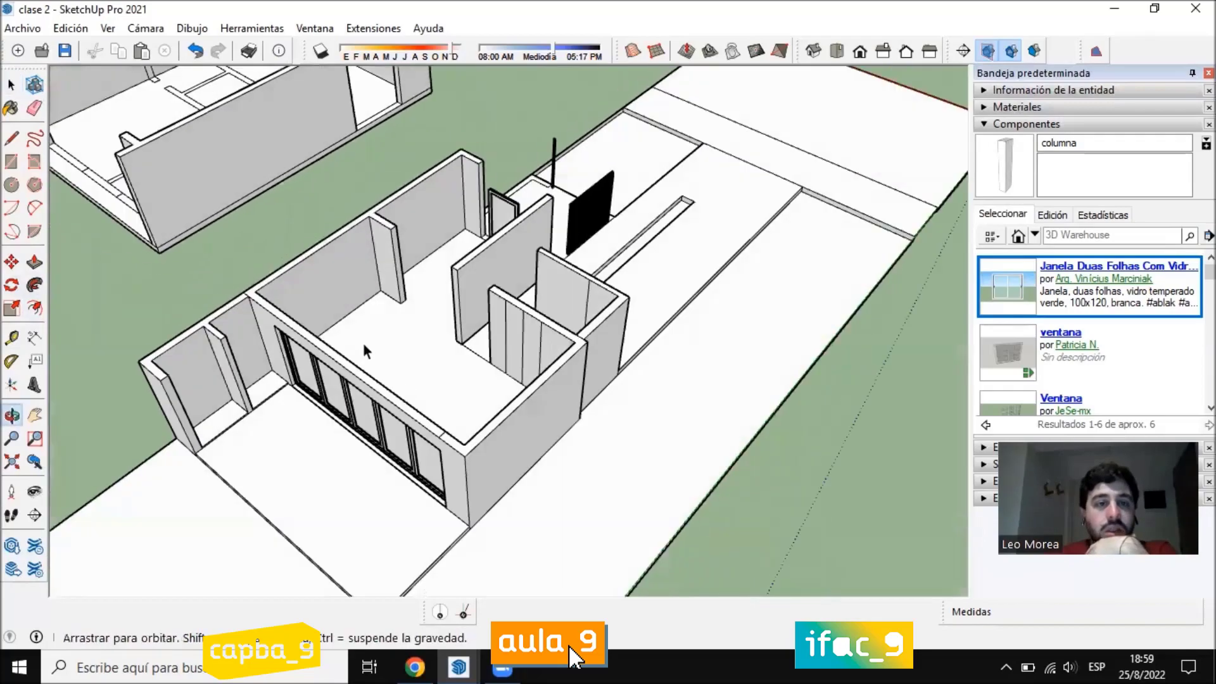
{"action": "scroll", "coordinate": [365, 345], "scroll_direction": "up", "scroll_amount": 4}
{"action": "middle_click_drag", "start_coordinate": [567, 363], "coordinate": [710, 193]}
{"action": "scroll", "coordinate": [332, 261], "scroll_direction": "up", "scroll_amount": 4}
{"action": "scroll", "coordinate": [287, 276], "scroll_direction": "down", "scroll_amount": 4}
{"action": "scroll", "coordinate": [709, 193], "scroll_direction": "down", "scroll_amount": 3}
{"action": "scroll", "coordinate": [644, 341], "scroll_direction": "up", "scroll_amount": 4}
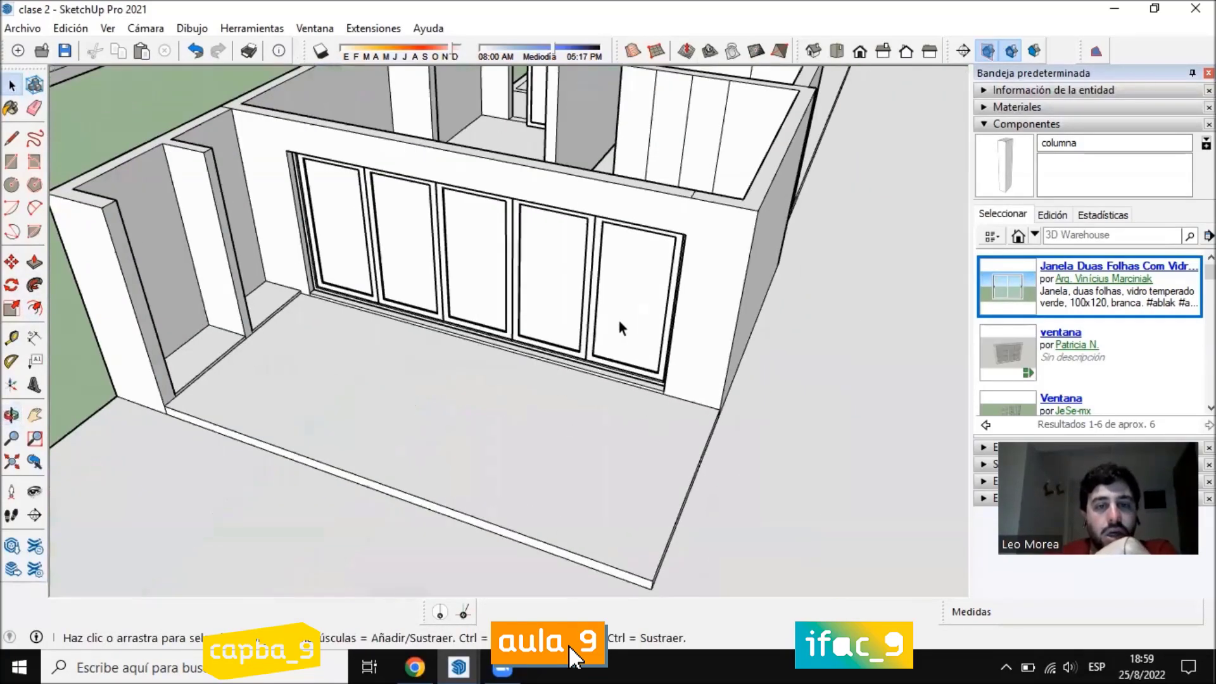
Select the five-panel window and measure its opening's width between the lower corners with the Line tool, leaving no line drawn
{"action": "left_click", "coordinate": [618, 319]}
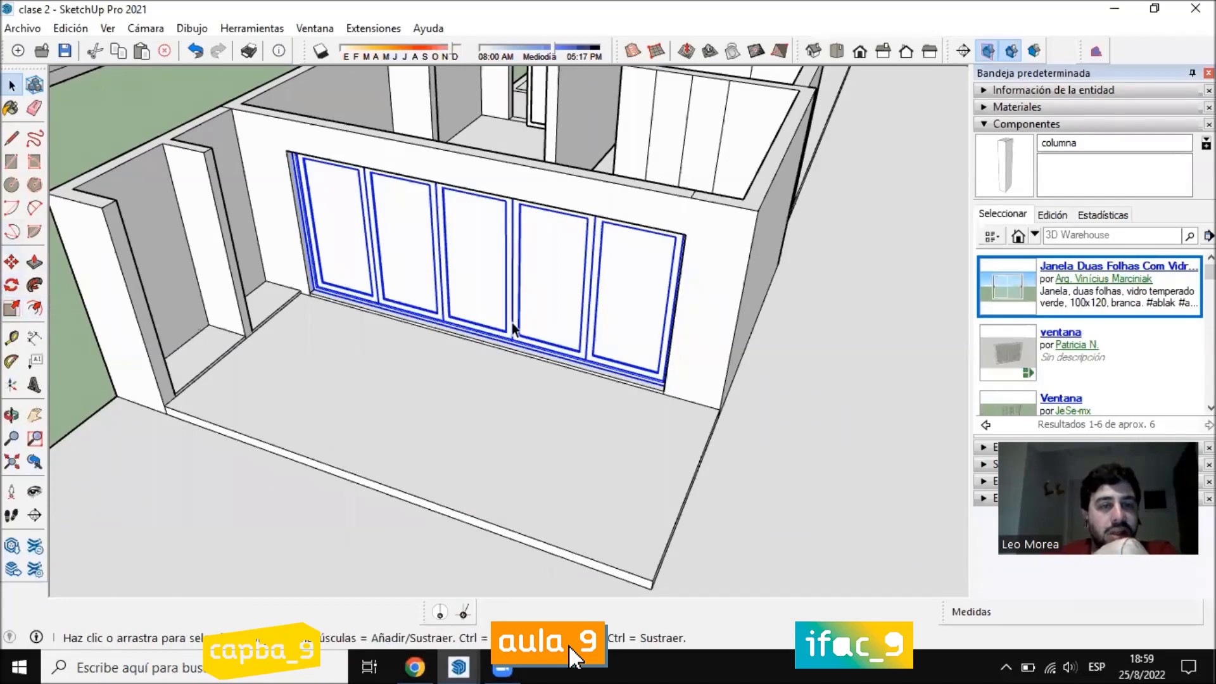
{"action": "middle_click_drag", "start_coordinate": [516, 330], "coordinate": [646, 233]}
{"action": "scroll", "coordinate": [651, 230], "scroll_direction": "up", "scroll_amount": 2}
{"action": "scroll", "coordinate": [651, 230], "scroll_direction": "down", "scroll_amount": 2}
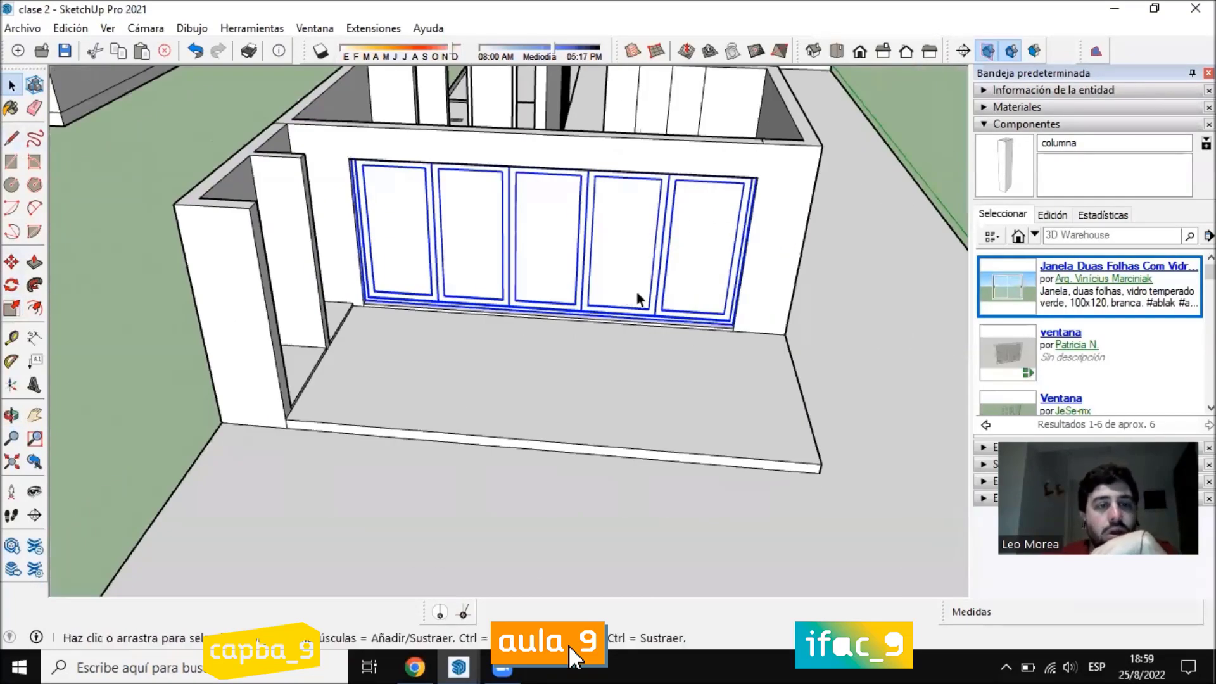
{"action": "scroll", "coordinate": [640, 298], "scroll_direction": "up", "scroll_amount": 4}
{"action": "left_click", "coordinate": [11, 138]}
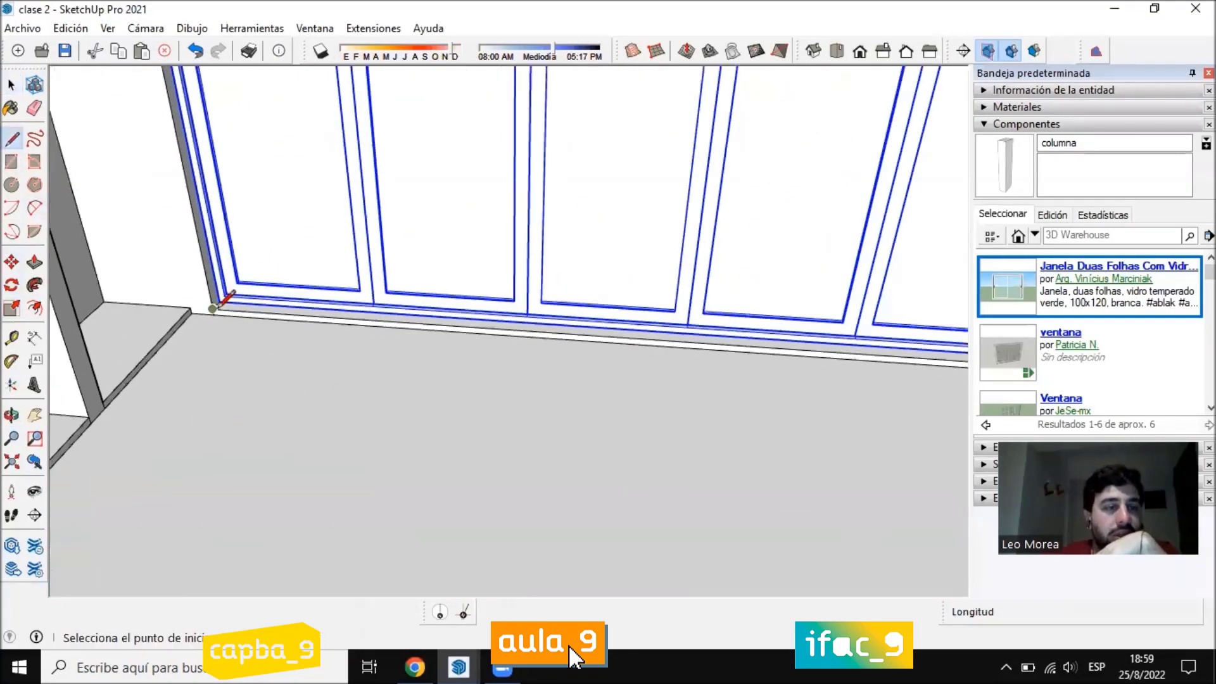
{"action": "left_click", "coordinate": [216, 309]}
{"action": "scroll", "coordinate": [520, 323], "scroll_direction": "down", "scroll_amount": 3}
{"action": "scroll", "coordinate": [520, 325], "scroll_direction": "up", "scroll_amount": 2}
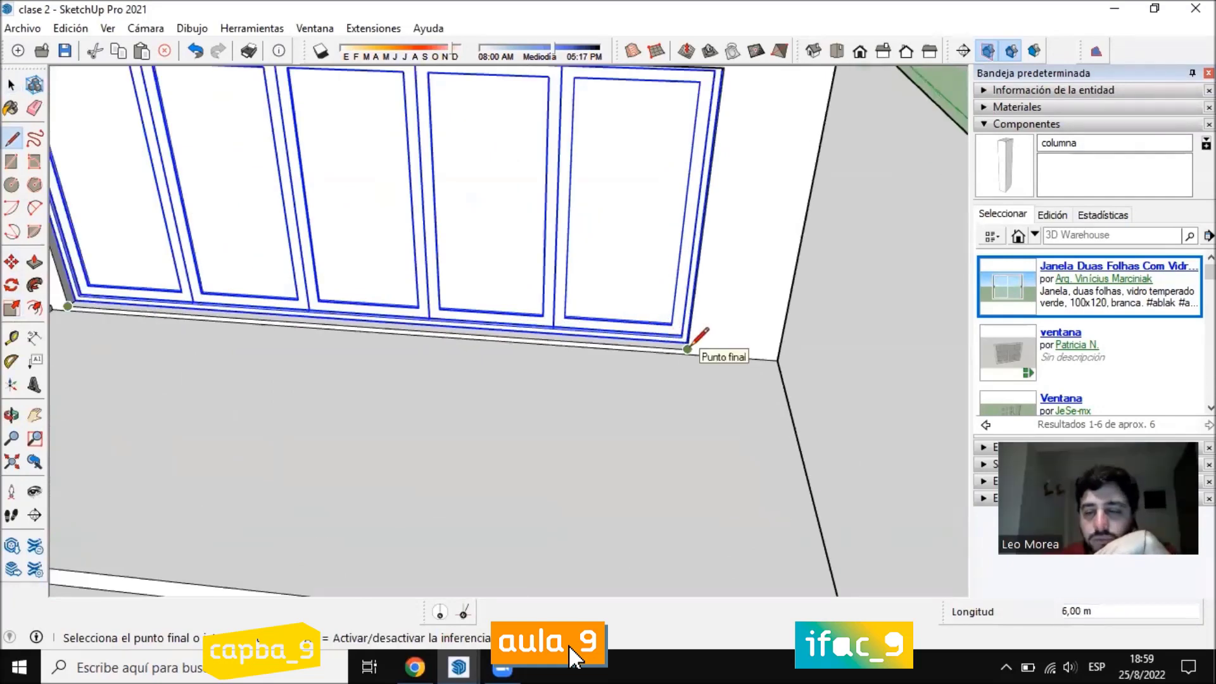
{"action": "scroll", "coordinate": [688, 348], "scroll_direction": "down", "scroll_amount": 2}
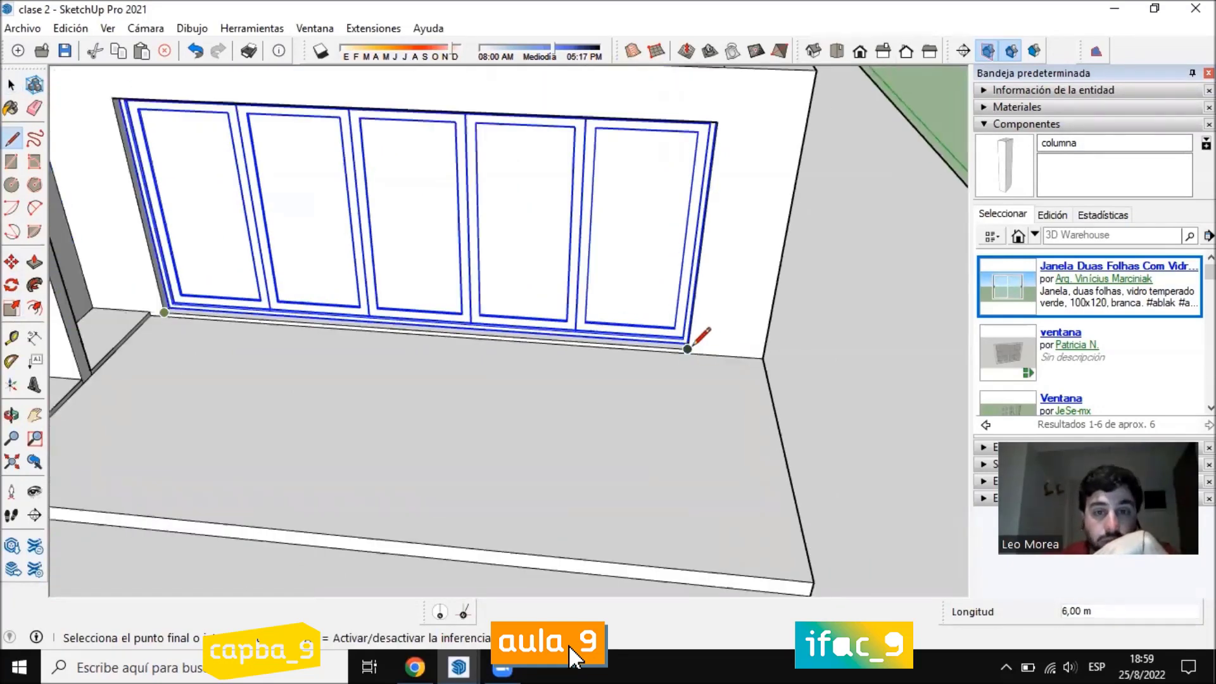
{"action": "key", "text": "Escape"}
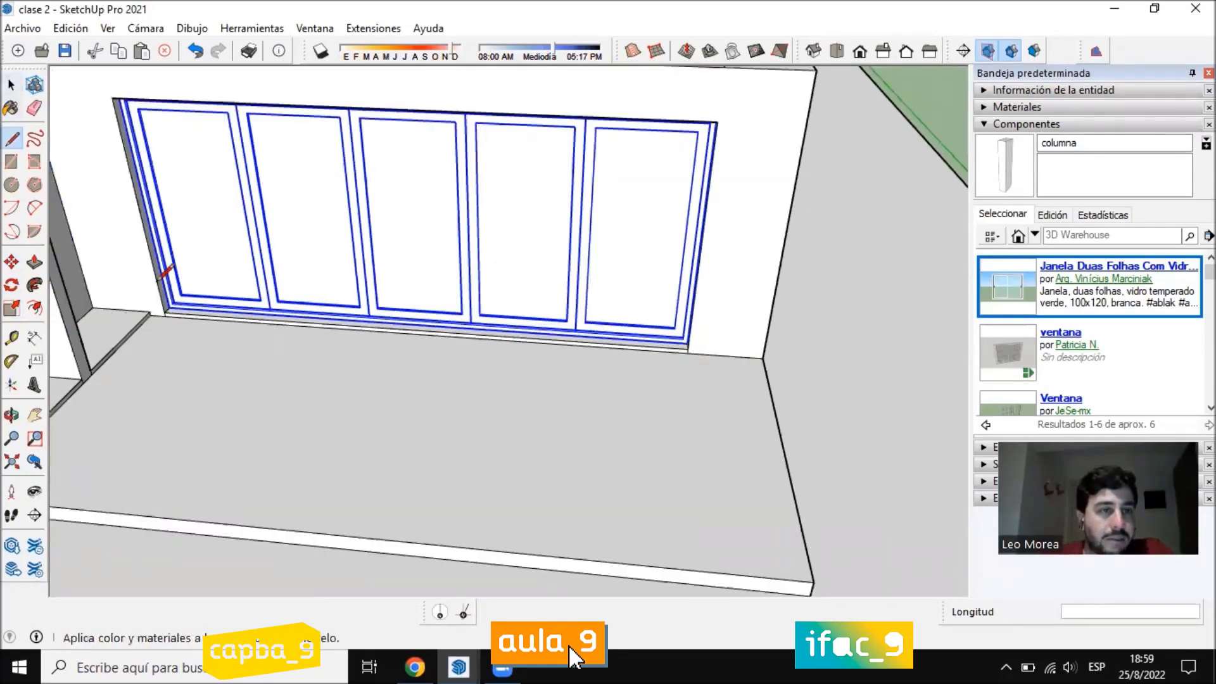
Narrow the window's wall opening by pulling its side jamb face inward over the end panel with Push/Pull
{"action": "scroll", "coordinate": [299, 331], "scroll_direction": "down", "scroll_amount": 1}
{"action": "middle_click_drag", "start_coordinate": [298, 330], "coordinate": [430, 349]}
{"action": "key", "text": "p"}
{"action": "scroll", "coordinate": [714, 217], "scroll_direction": "up", "scroll_amount": 3}
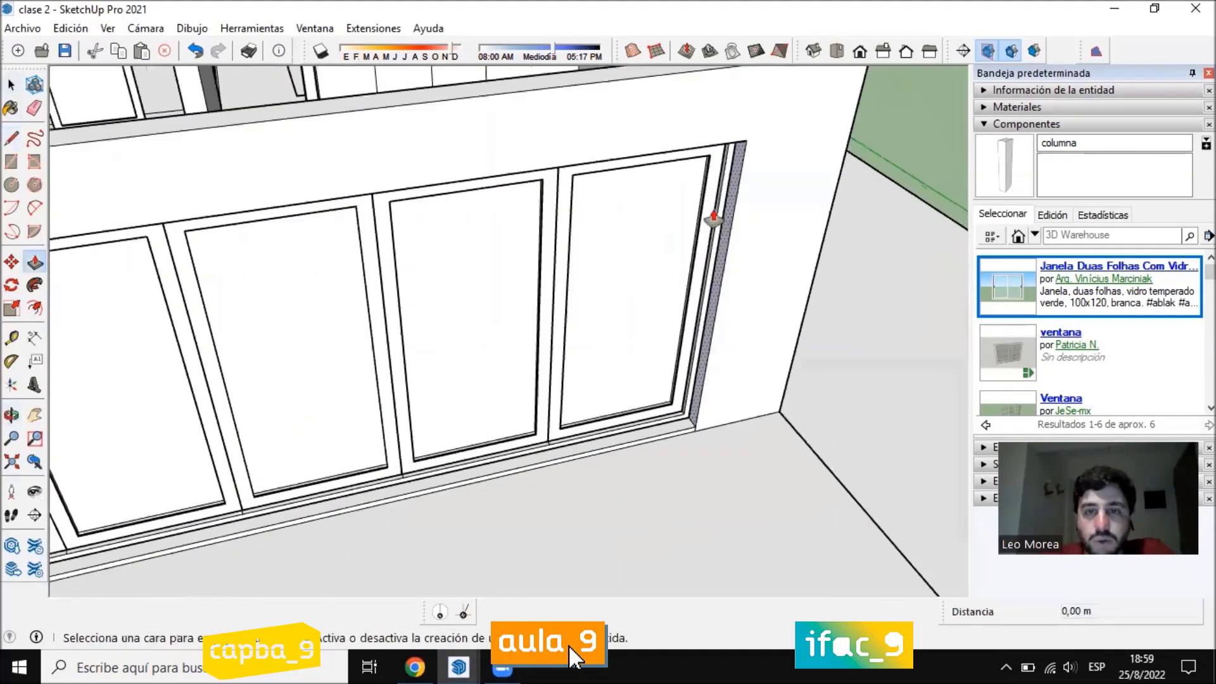
{"action": "left_click", "coordinate": [724, 216]}
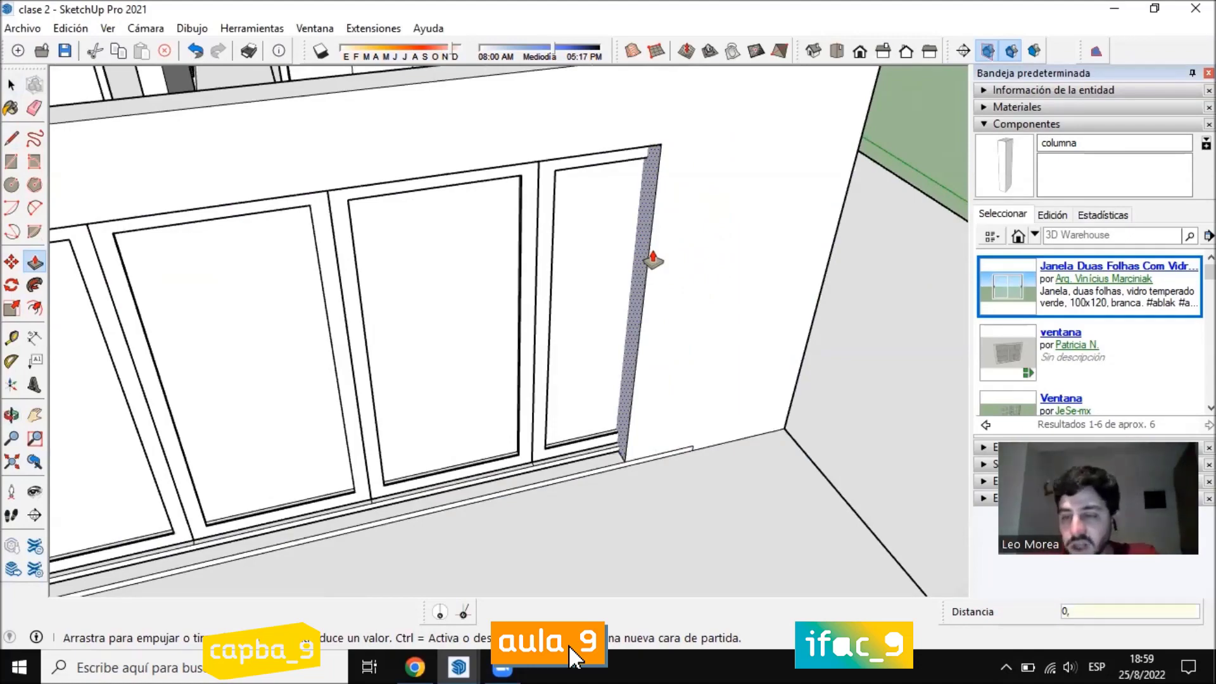
{"action": "key", "text": "Return"}
Delete the leftover dividing edge on the inner wall between the window opening's upper corner and the wall top
{"action": "middle_click_drag", "start_coordinate": [652, 258], "coordinate": [618, 154]}
{"action": "scroll", "coordinate": [554, 385], "scroll_direction": "down", "scroll_amount": 2}
{"action": "scroll", "coordinate": [619, 154], "scroll_direction": "up", "scroll_amount": 2}
{"action": "key", "text": "space"}
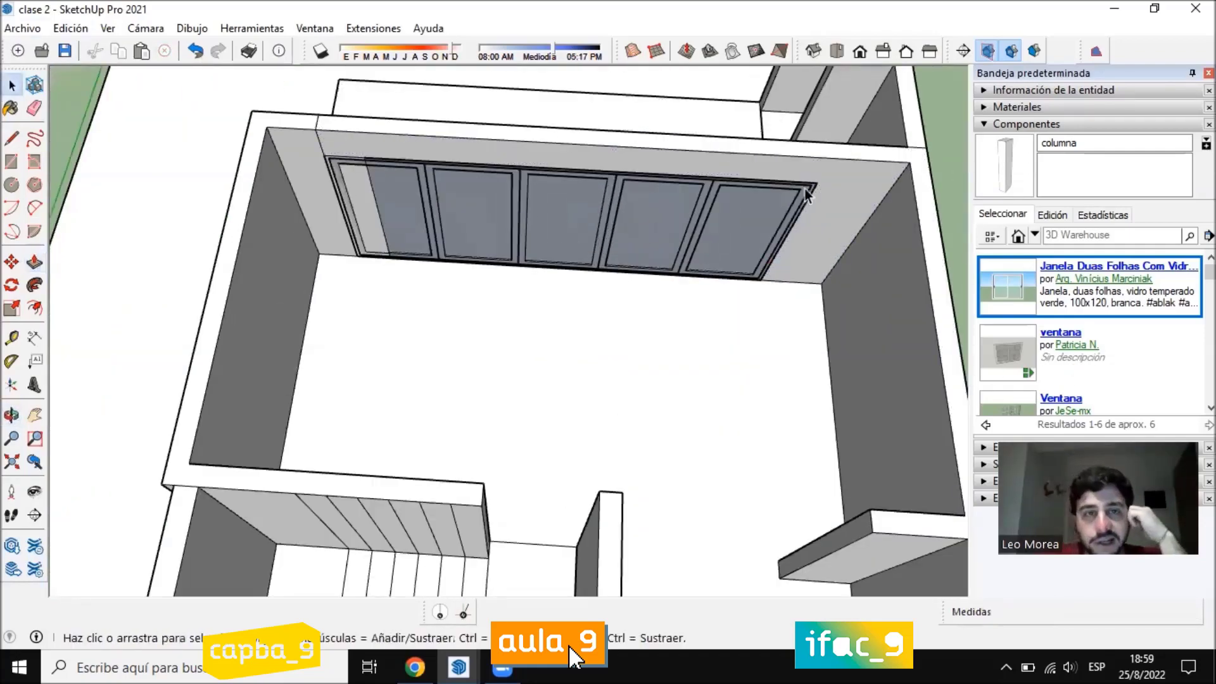
{"action": "scroll", "coordinate": [308, 142], "scroll_direction": "up", "scroll_amount": 2}
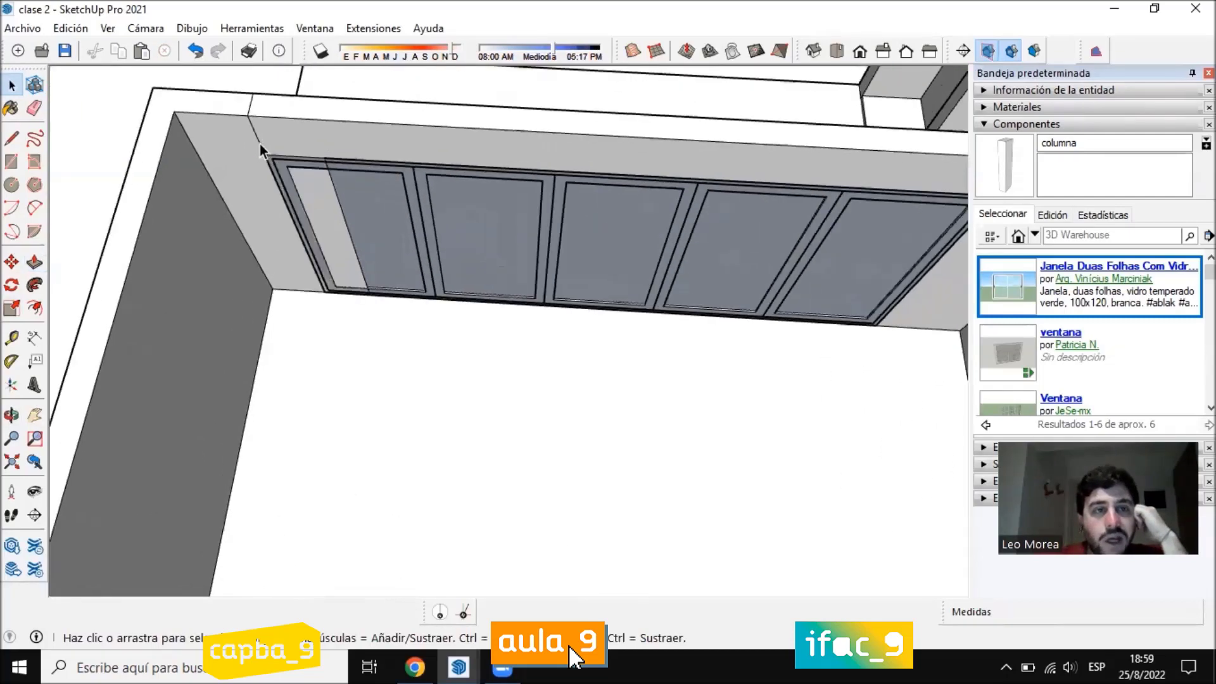
{"action": "key", "text": "Delete"}
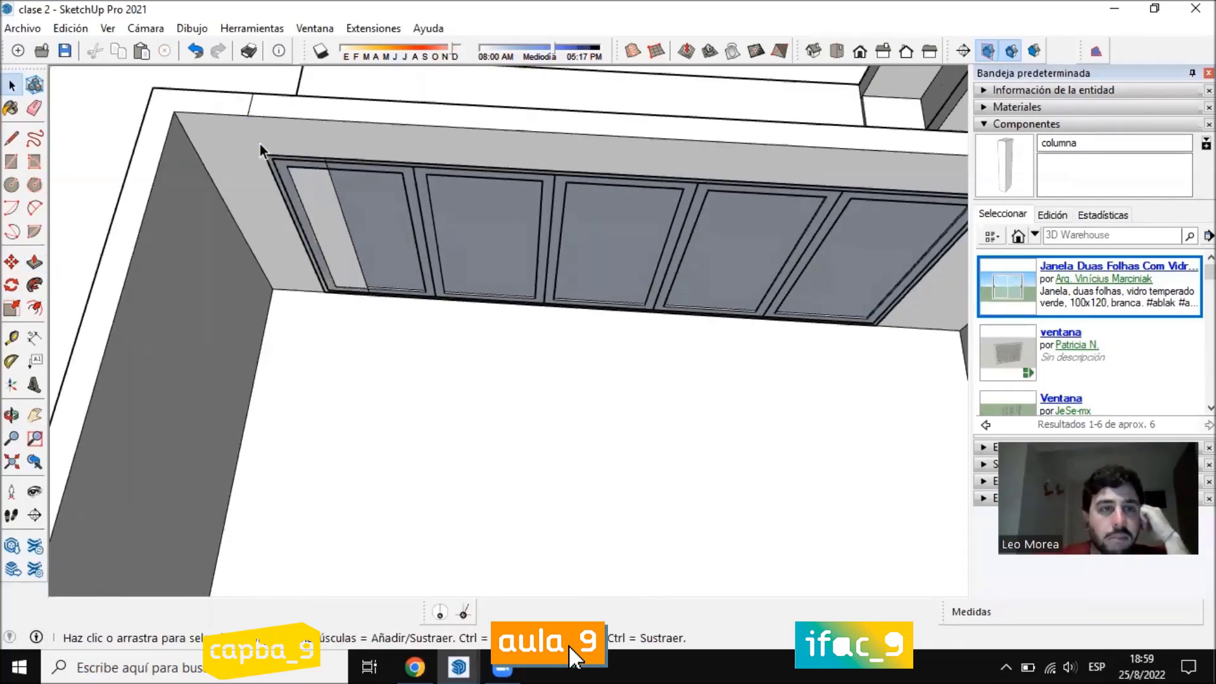
Delete the leftover dividing edge across the wall's top face above the five-panel window's narrowed end
{"action": "left_click", "coordinate": [250, 109]}
{"action": "scroll", "coordinate": [435, 249], "scroll_direction": "down", "scroll_amount": 4}
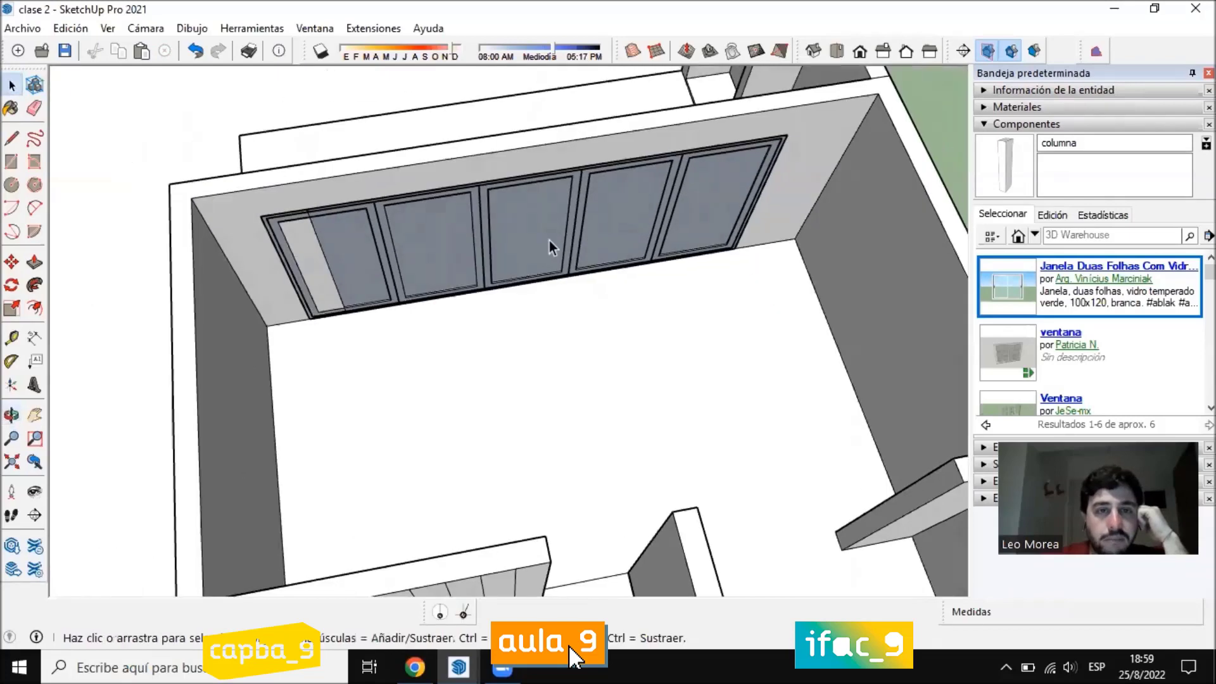
Select the five-panel window and compare its width with the narrowed wall opening from outside and inside the house
{"action": "left_click", "coordinate": [549, 247]}
{"action": "middle_click_drag", "start_coordinate": [549, 247], "coordinate": [662, 292]}
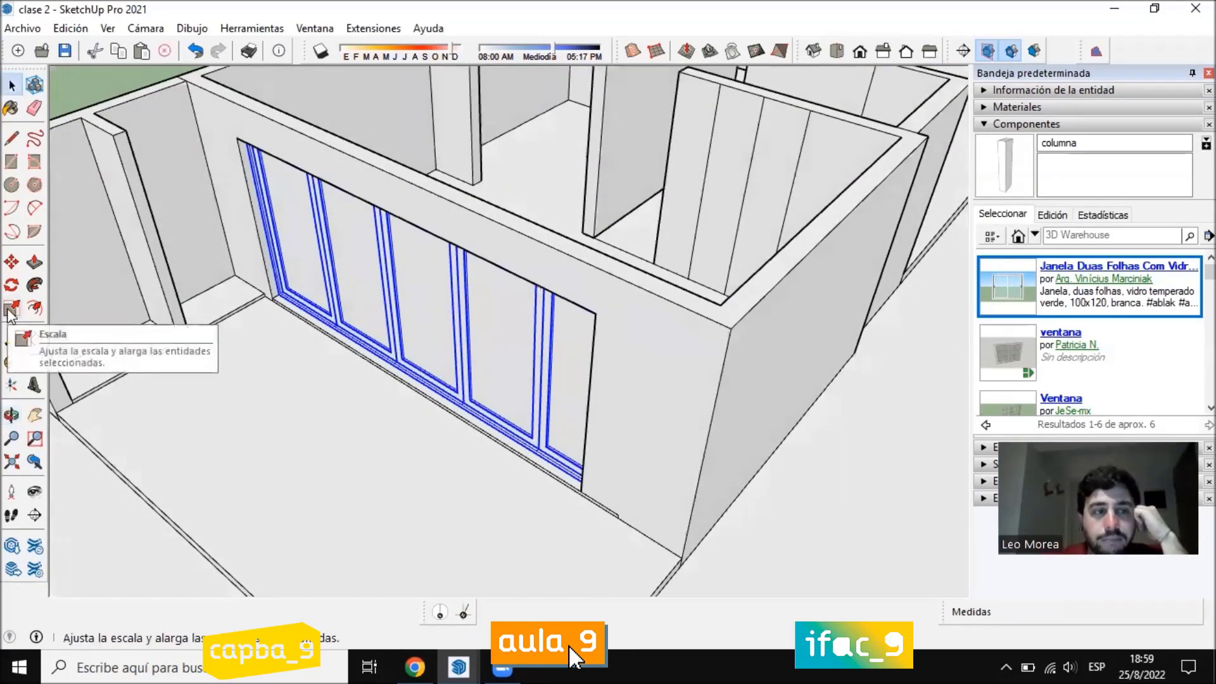
{"action": "middle_click_drag", "start_coordinate": [651, 340], "coordinate": [534, 275]}
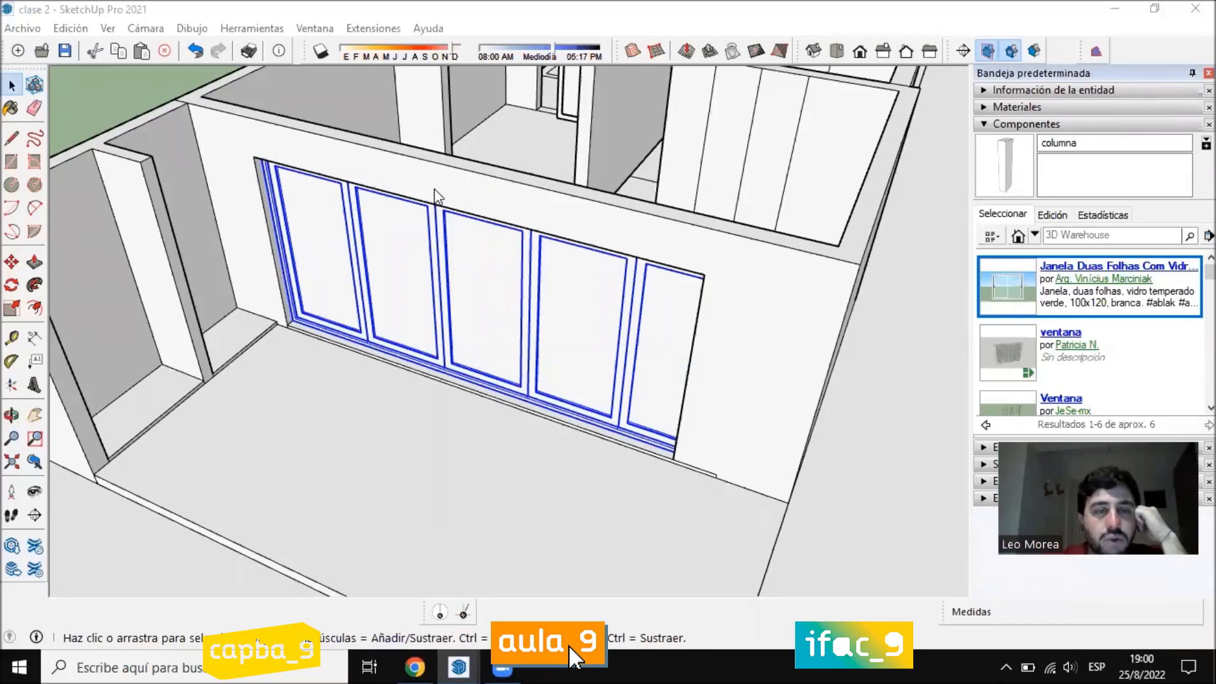
{"action": "middle_click_drag", "start_coordinate": [477, 297], "coordinate": [519, 133]}
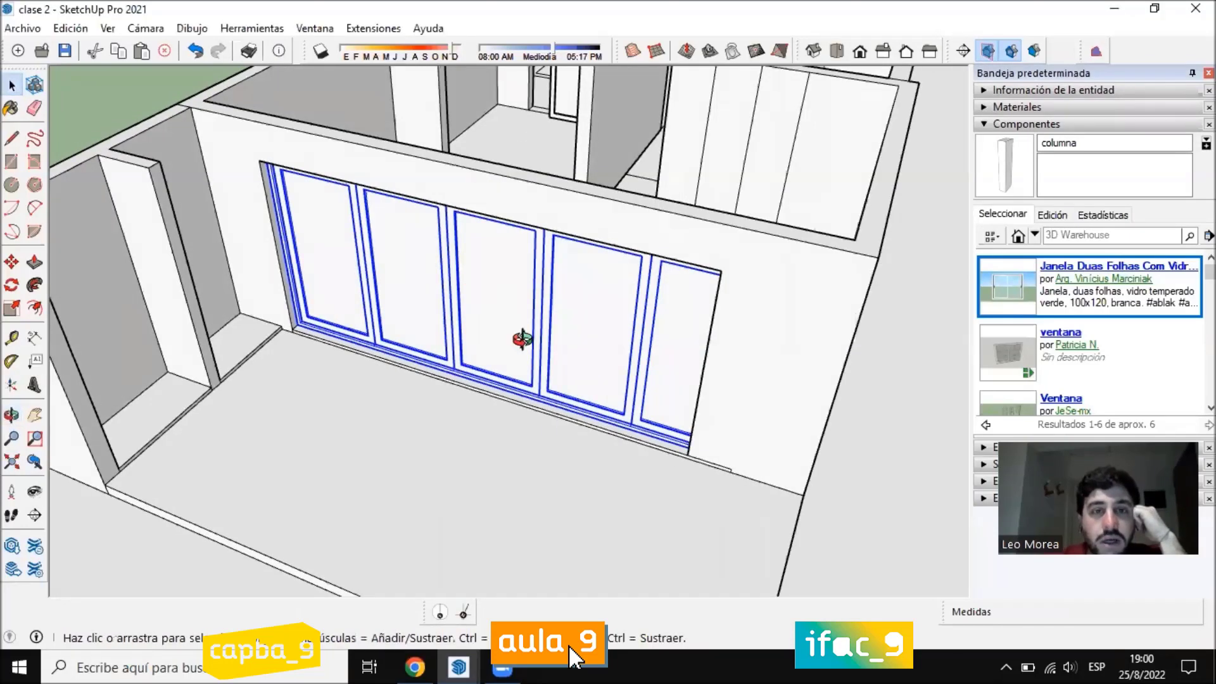
{"action": "middle_click_drag", "start_coordinate": [522, 339], "coordinate": [426, 299]}
{"action": "scroll", "coordinate": [571, 169], "scroll_direction": "up", "scroll_amount": 2}
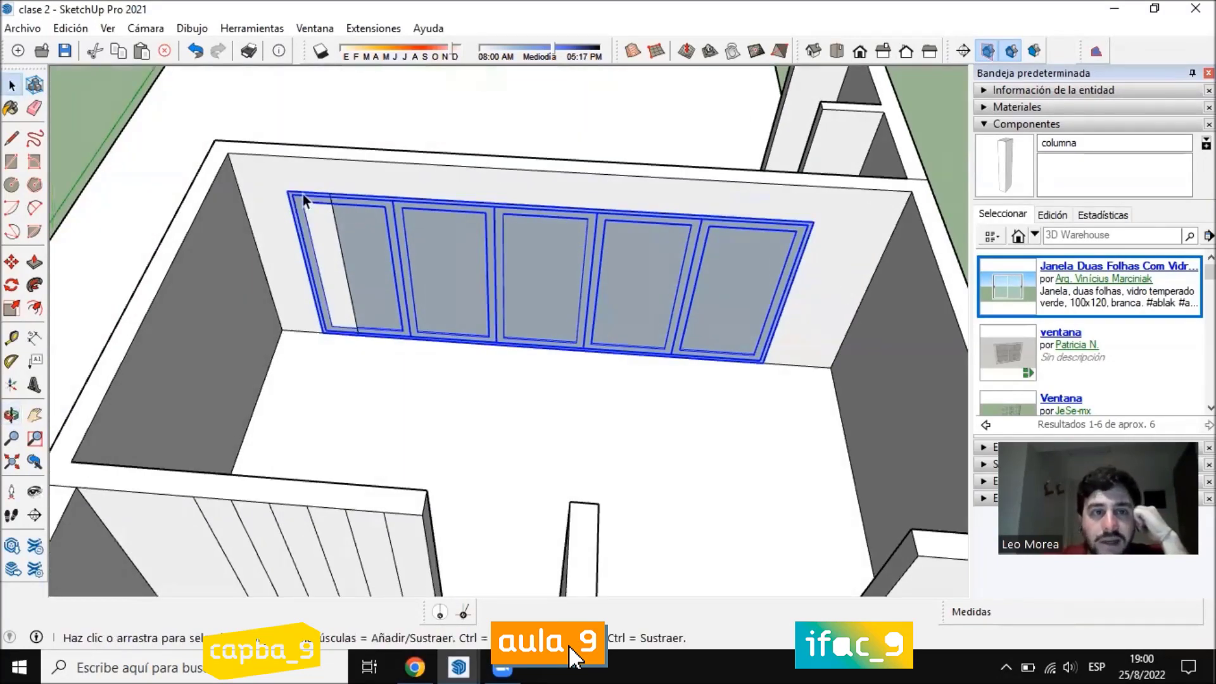
{"action": "scroll", "coordinate": [303, 193], "scroll_direction": "up", "scroll_amount": 3}
{"action": "scroll", "coordinate": [450, 195], "scroll_direction": "down", "scroll_amount": 3}
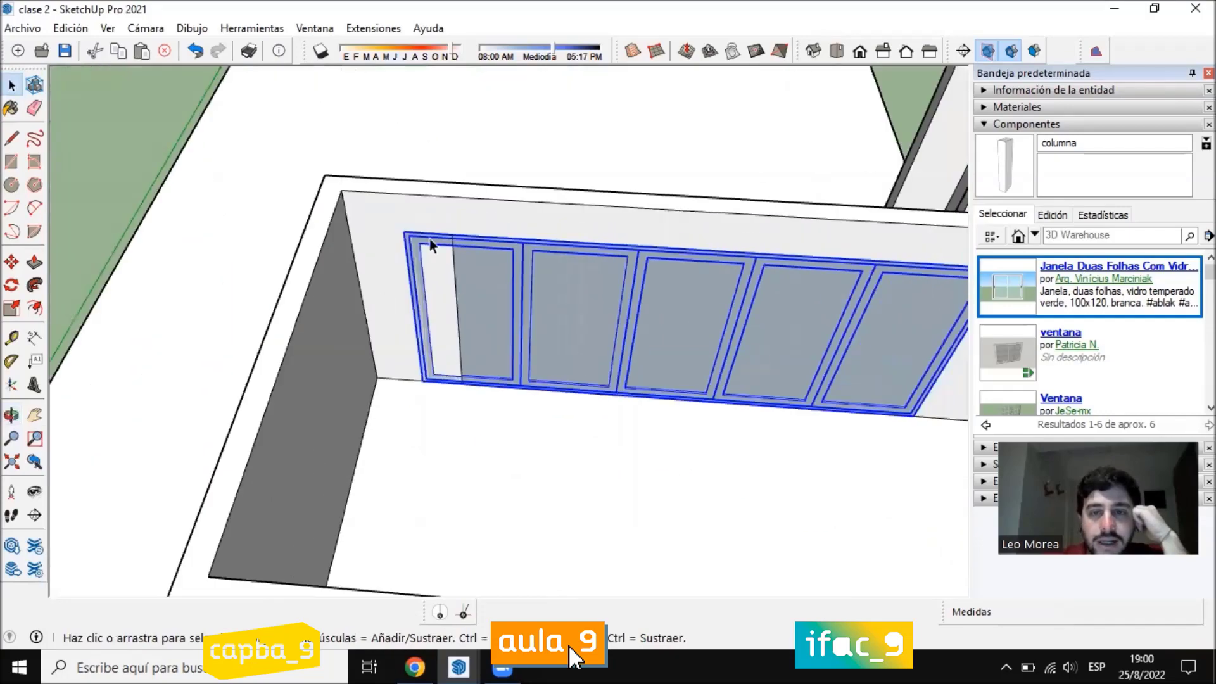
{"action": "scroll", "coordinate": [579, 307], "scroll_direction": "down", "scroll_amount": 2}
{"action": "mouse_move", "coordinate": [579, 306]}
{"action": "middle_mouse_down"}
{"action": "mouse_move", "coordinate": [538, 250]}
{"action": "mouse_move", "coordinate": [318, 193]}
{"action": "middle_mouse_up"}
{"action": "scroll", "coordinate": [709, 342], "scroll_direction": "up", "scroll_amount": 2}
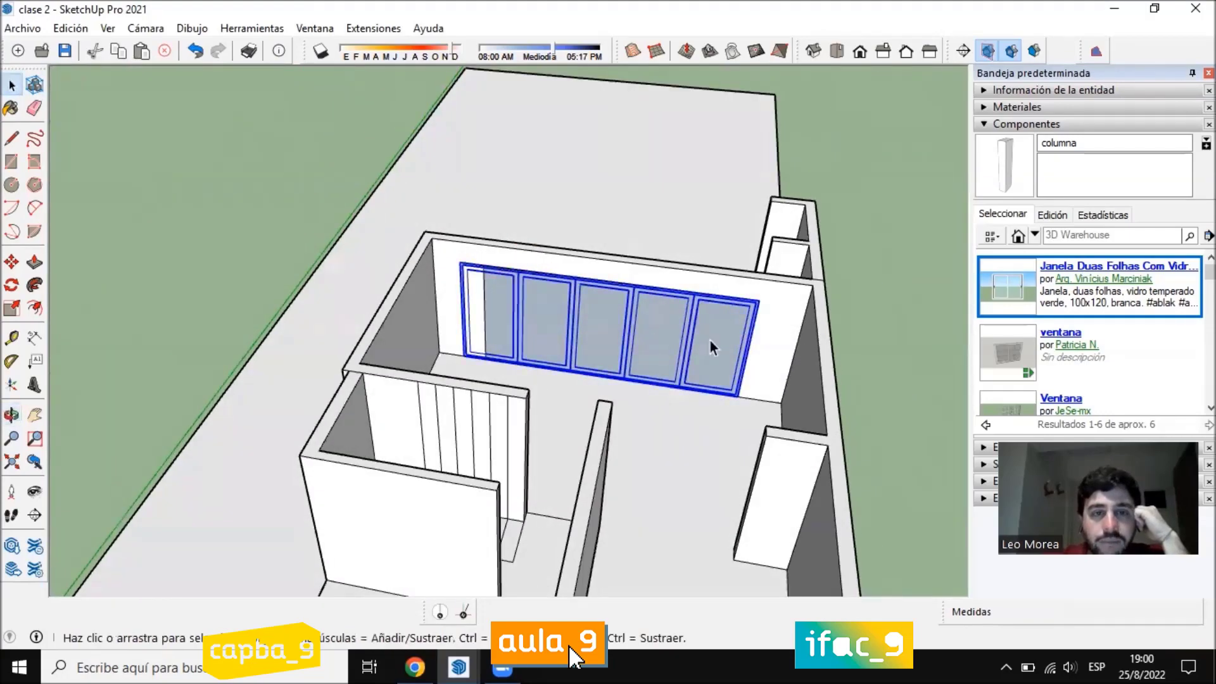
{"action": "middle_click_drag", "start_coordinate": [709, 340], "coordinate": [652, 321]}
{"action": "scroll", "coordinate": [652, 320], "scroll_direction": "up", "scroll_amount": 2}
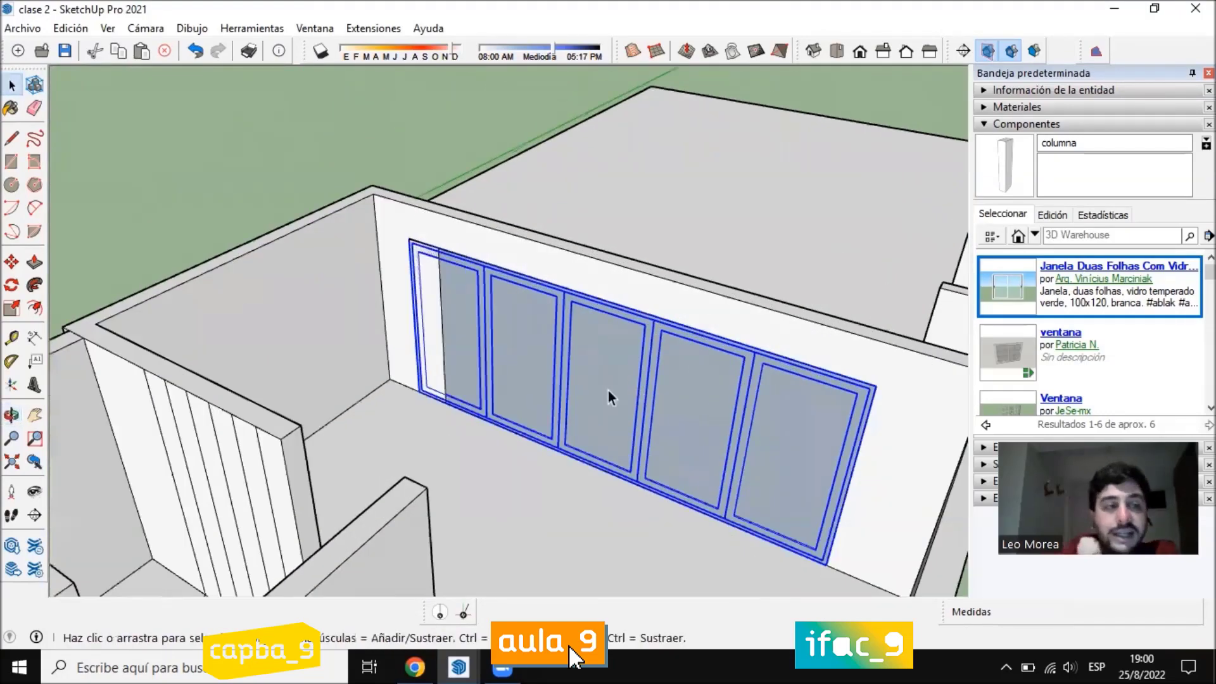
Try scaling the five-panel window along the red axis from its covered end to the opening's upper corner, and undo the scaling
{"action": "left_click", "coordinate": [11, 308]}
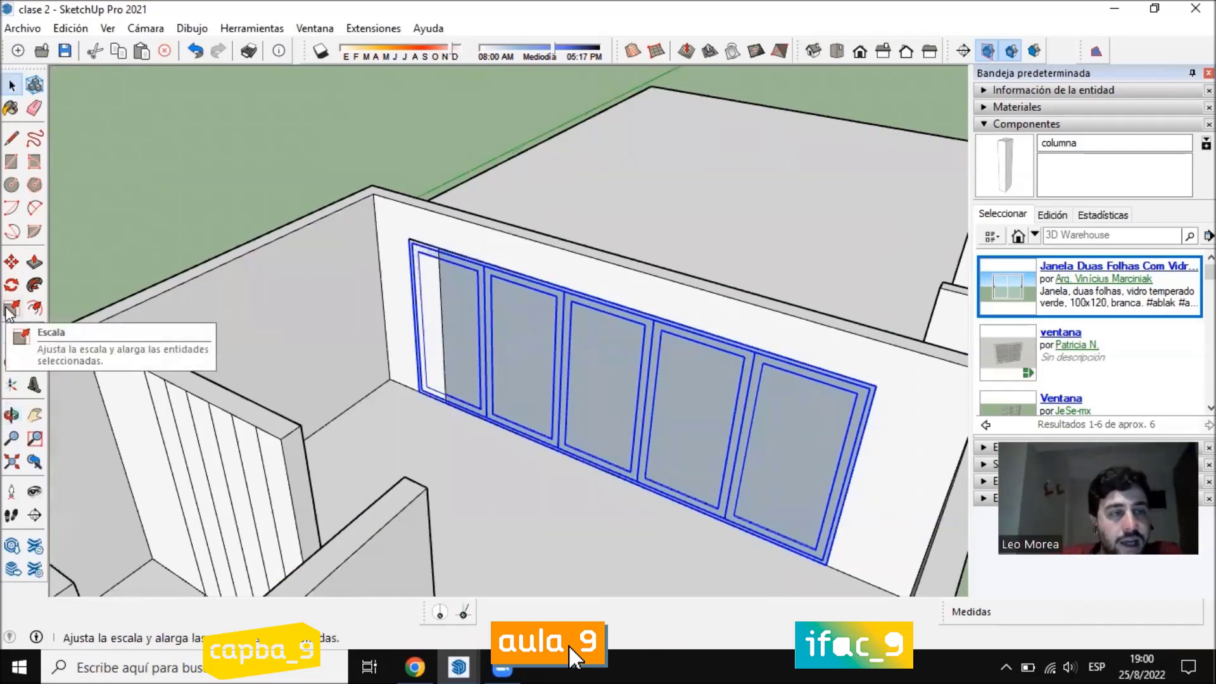
{"action": "middle_click_drag", "start_coordinate": [573, 412], "coordinate": [882, 429]}
{"action": "scroll", "coordinate": [521, 274], "scroll_direction": "up", "scroll_amount": 5}
{"action": "scroll", "coordinate": [250, 323], "scroll_direction": "up", "scroll_amount": 5}
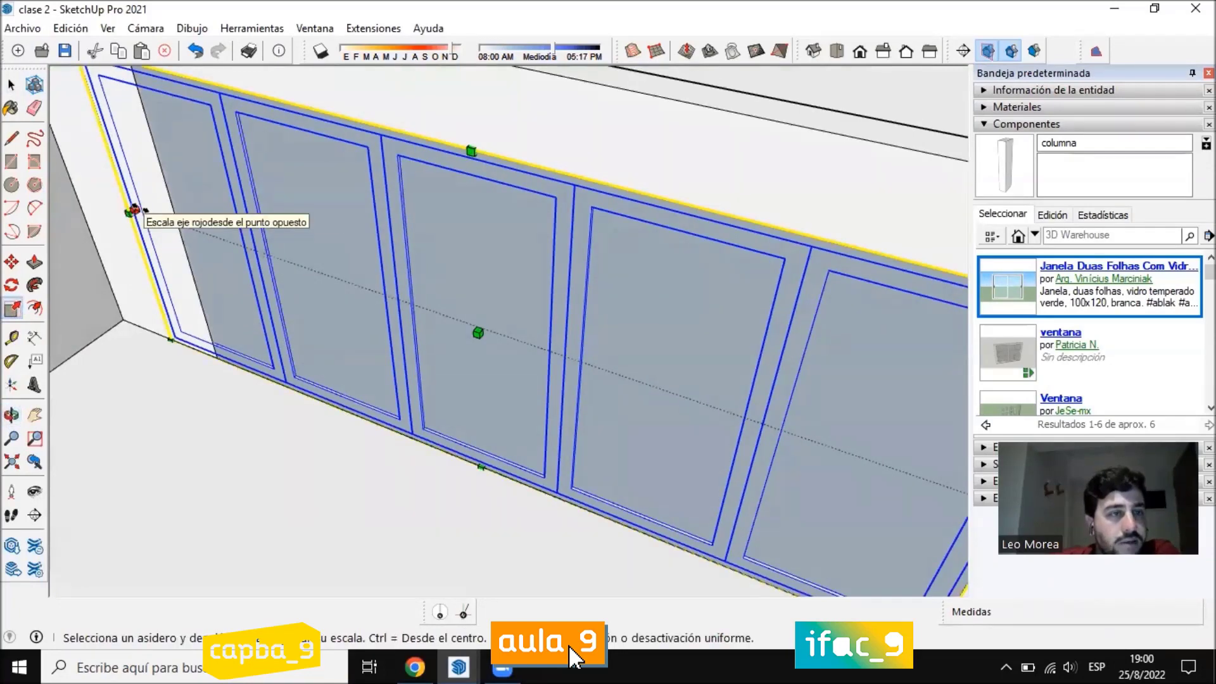
{"action": "scroll", "coordinate": [134, 209], "scroll_direction": "down", "scroll_amount": 3}
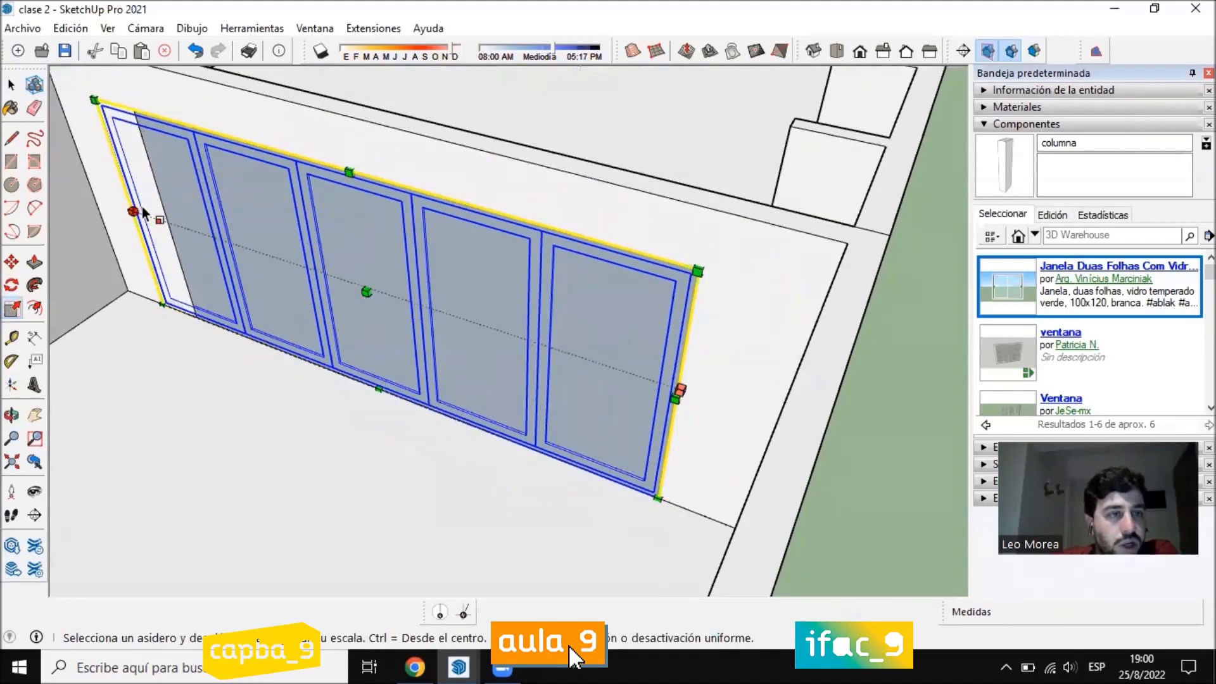
{"action": "left_click_drag", "start_coordinate": [136, 208], "coordinate": [169, 211]}
{"action": "middle_click_drag", "start_coordinate": [168, 212], "coordinate": [428, 260]}
{"action": "scroll", "coordinate": [429, 261], "scroll_direction": "down", "scroll_amount": 3}
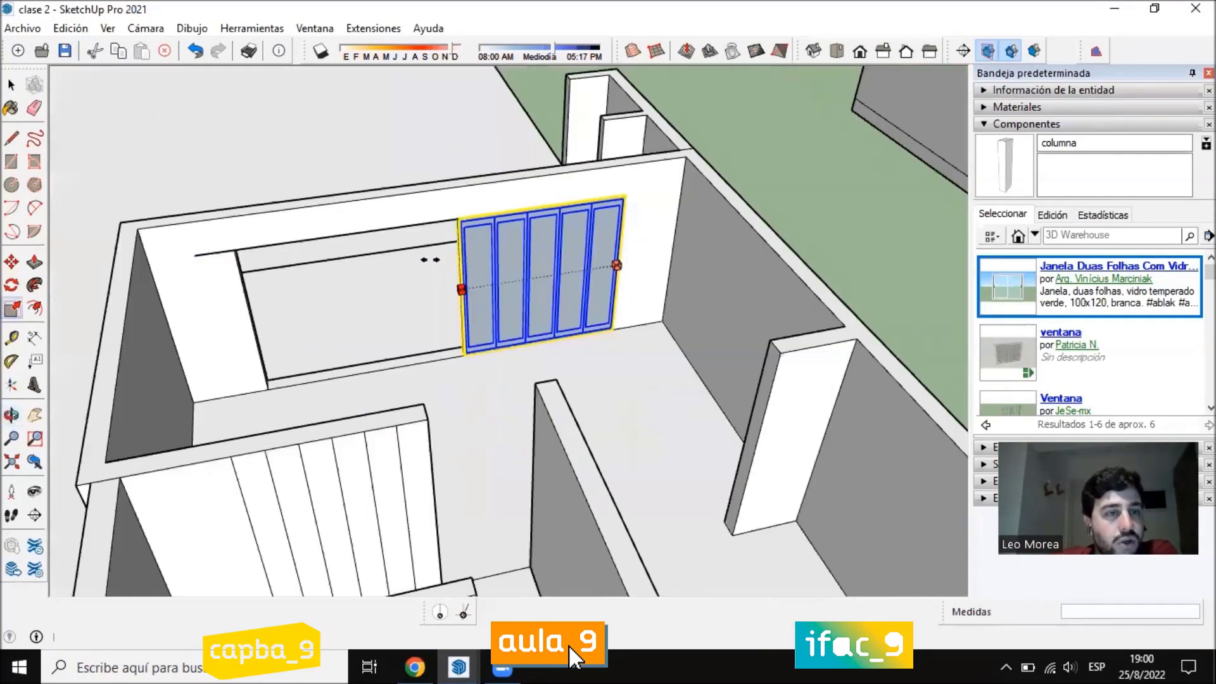
{"action": "scroll", "coordinate": [293, 244], "scroll_direction": "up", "scroll_amount": 4}
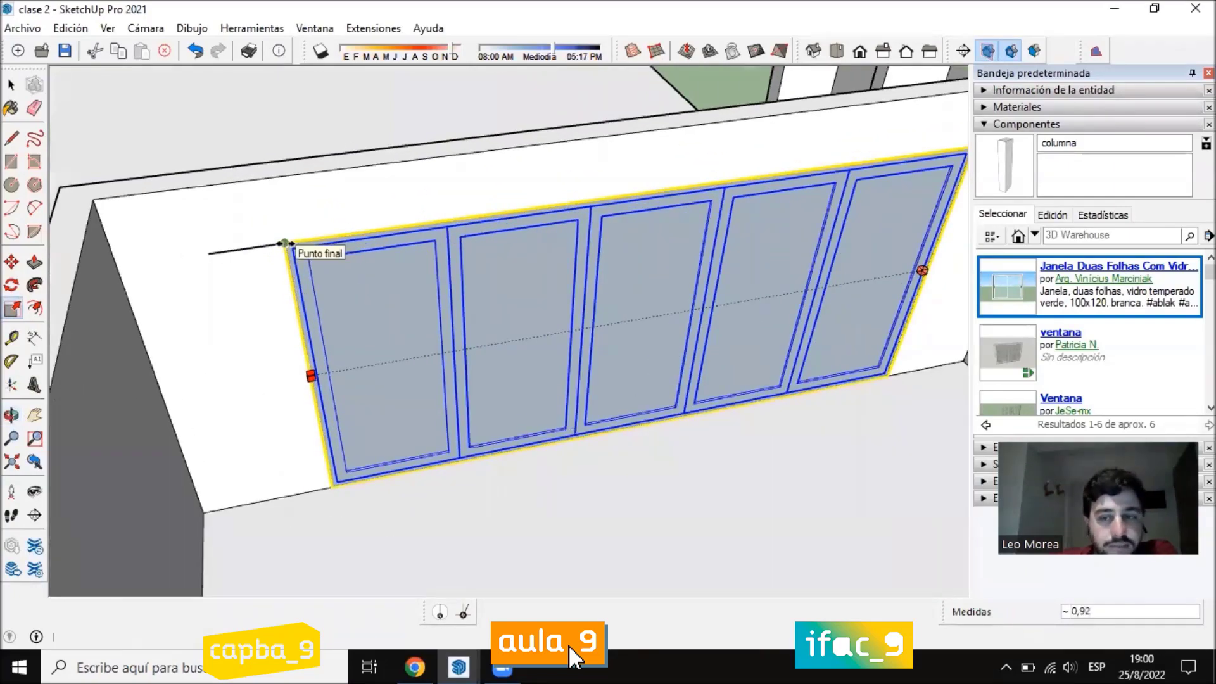
{"action": "left_click_drag", "start_coordinate": [290, 243], "coordinate": [290, 243]}
{"action": "middle_click_drag", "start_coordinate": [339, 293], "coordinate": [809, 341]}
{"action": "middle_click_drag", "start_coordinate": [573, 250], "coordinate": [570, 212]}
{"action": "scroll", "coordinate": [563, 218], "scroll_direction": "down", "scroll_amount": 5}
{"action": "scroll", "coordinate": [548, 235], "scroll_direction": "up", "scroll_amount": 5}
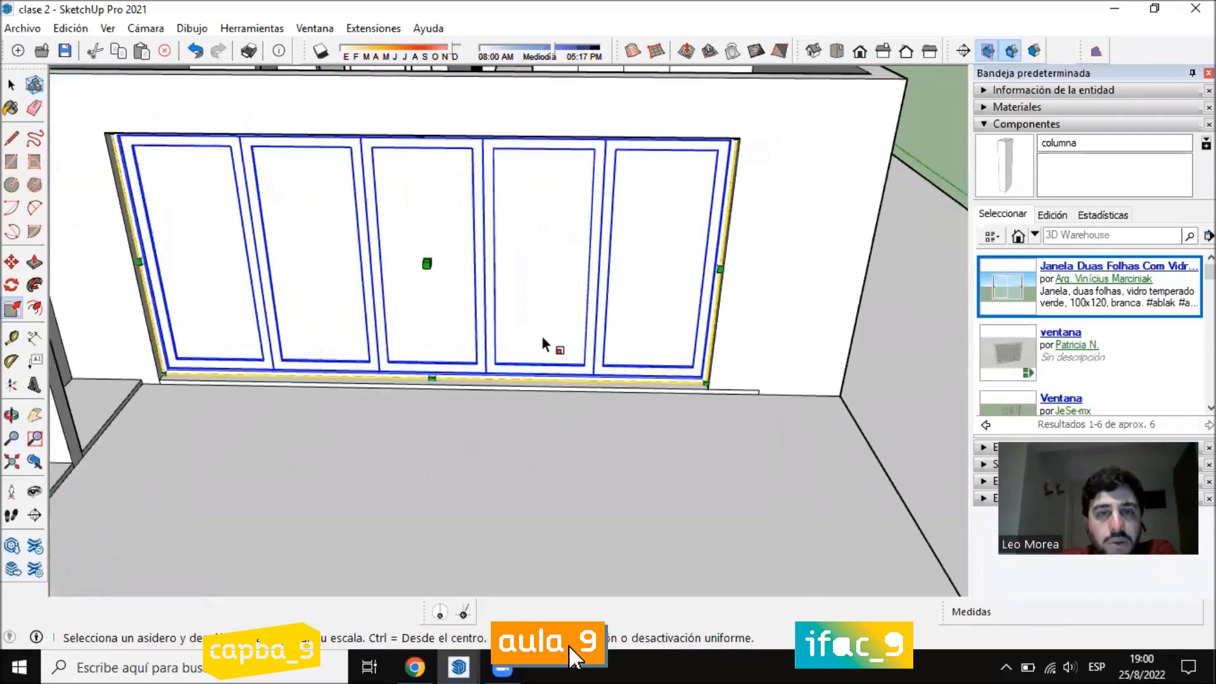
{"action": "scroll", "coordinate": [543, 342], "scroll_direction": "down", "scroll_amount": 2}
{"action": "middle_click_drag", "start_coordinate": [510, 426], "coordinate": [514, 345]}
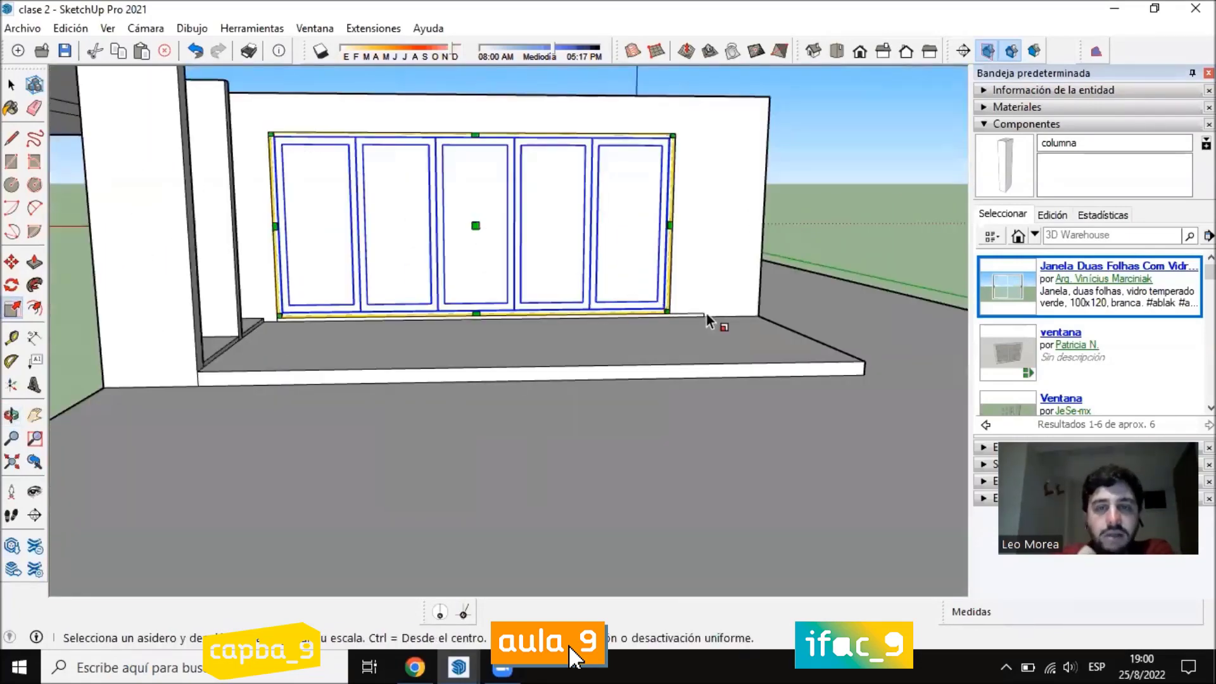
{"action": "key", "text": "ctrl+z"}
Scale the five-panel window along the red axis by about 0.92, snapping its covered end to the narrowed opening's upper corner
{"action": "middle_click_drag", "start_coordinate": [702, 235], "coordinate": [751, 299]}
{"action": "scroll", "coordinate": [747, 299], "scroll_direction": "up", "scroll_amount": 2}
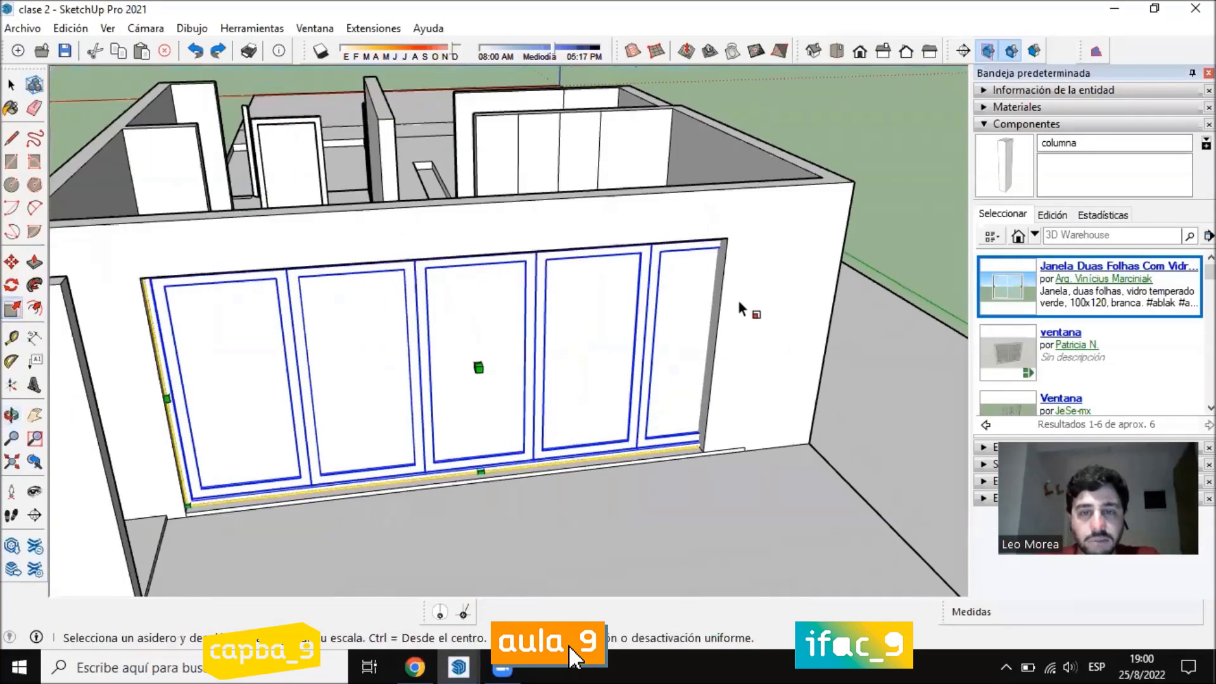
{"action": "middle_click_drag", "start_coordinate": [437, 304], "coordinate": [216, 507]}
{"action": "middle_click_drag", "start_coordinate": [602, 511], "coordinate": [443, 456]}
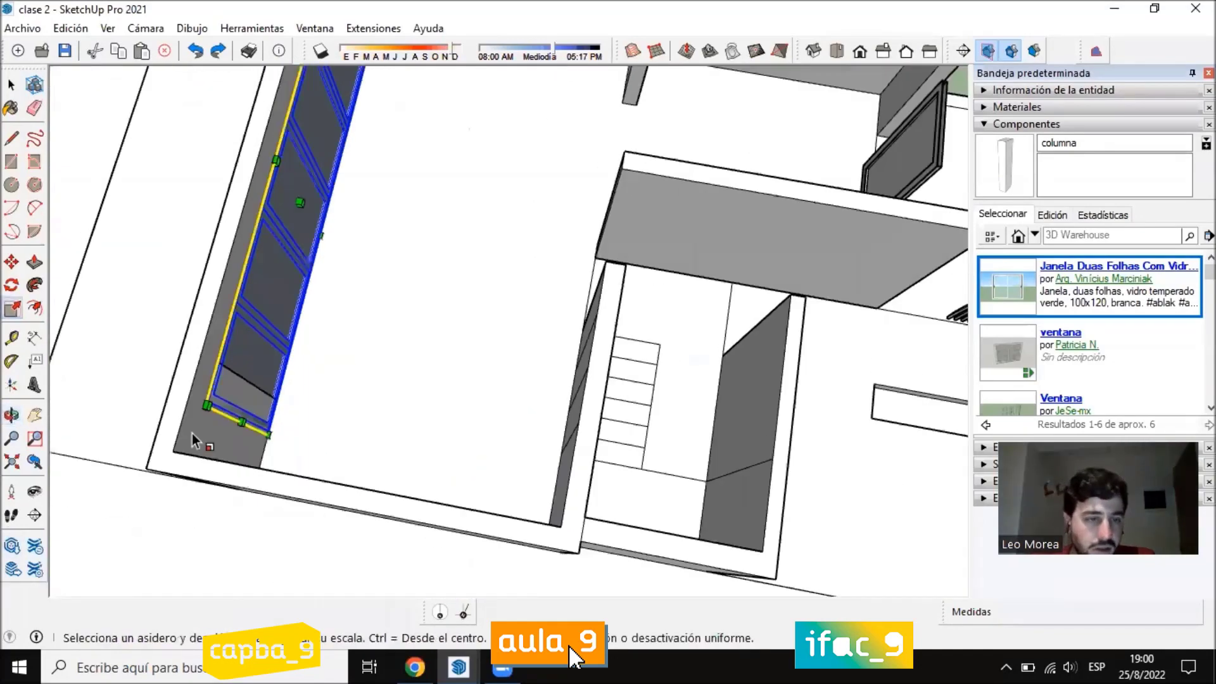
{"action": "scroll", "coordinate": [190, 430], "scroll_direction": "up", "scroll_amount": 2}
{"action": "left_click", "coordinate": [247, 419]}
{"action": "middle_click_drag", "start_coordinate": [247, 419], "coordinate": [880, 162]}
{"action": "scroll", "coordinate": [712, 170], "scroll_direction": "down", "scroll_amount": 3}
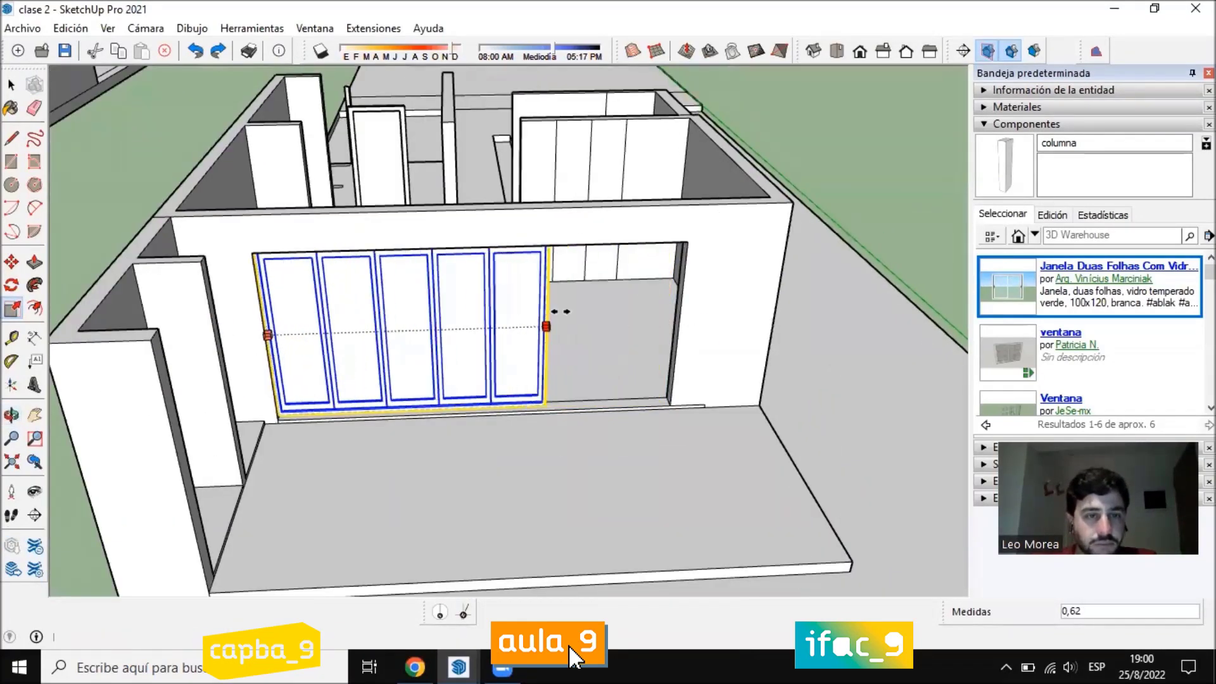
{"action": "middle_click_drag", "start_coordinate": [659, 259], "coordinate": [672, 159]}
{"action": "scroll", "coordinate": [703, 155], "scroll_direction": "up", "scroll_amount": 2}
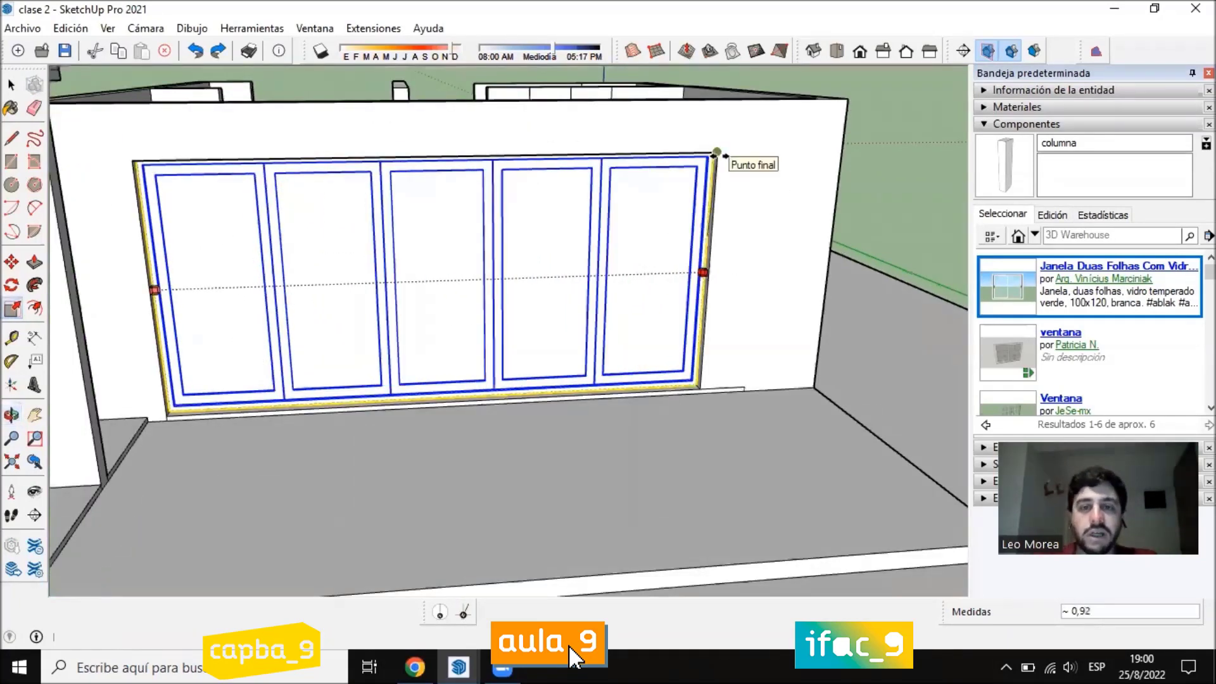
{"action": "left_click", "coordinate": [716, 153]}
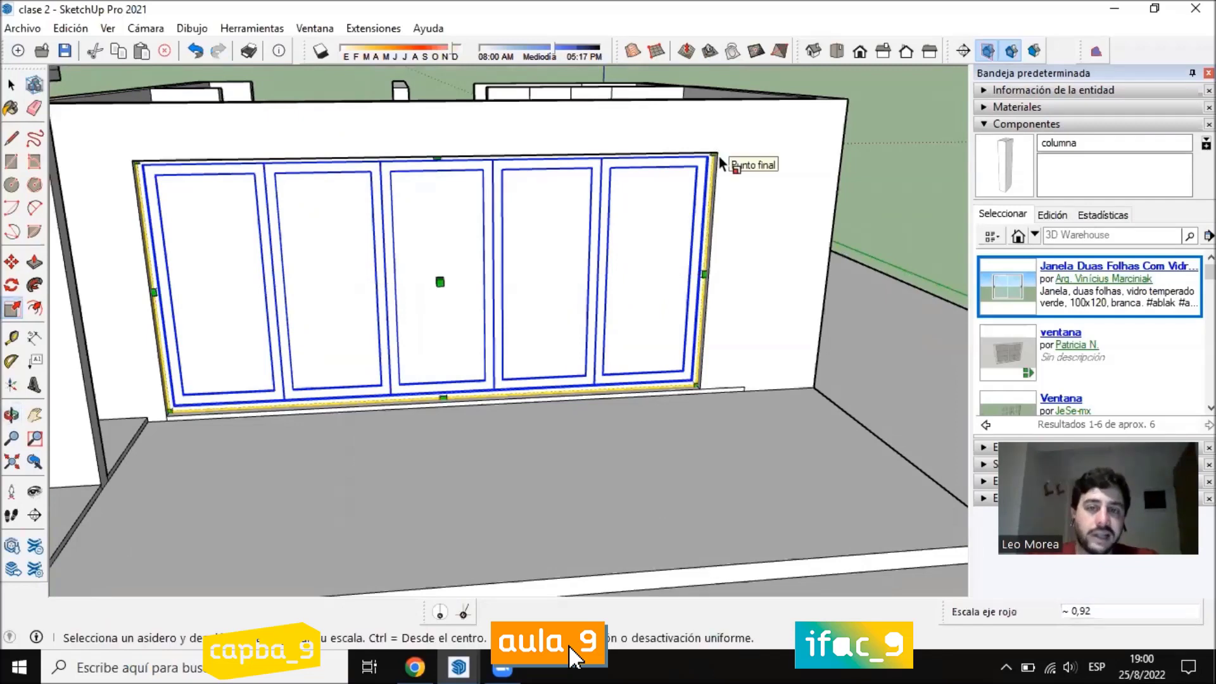
{"action": "key", "text": "space"}
Measure the end panel's frame width from the glass's upper corner to the frame's outer edge with the Line tool, leaving no line drawn
{"action": "middle_click_drag", "start_coordinate": [718, 155], "coordinate": [350, 261]}
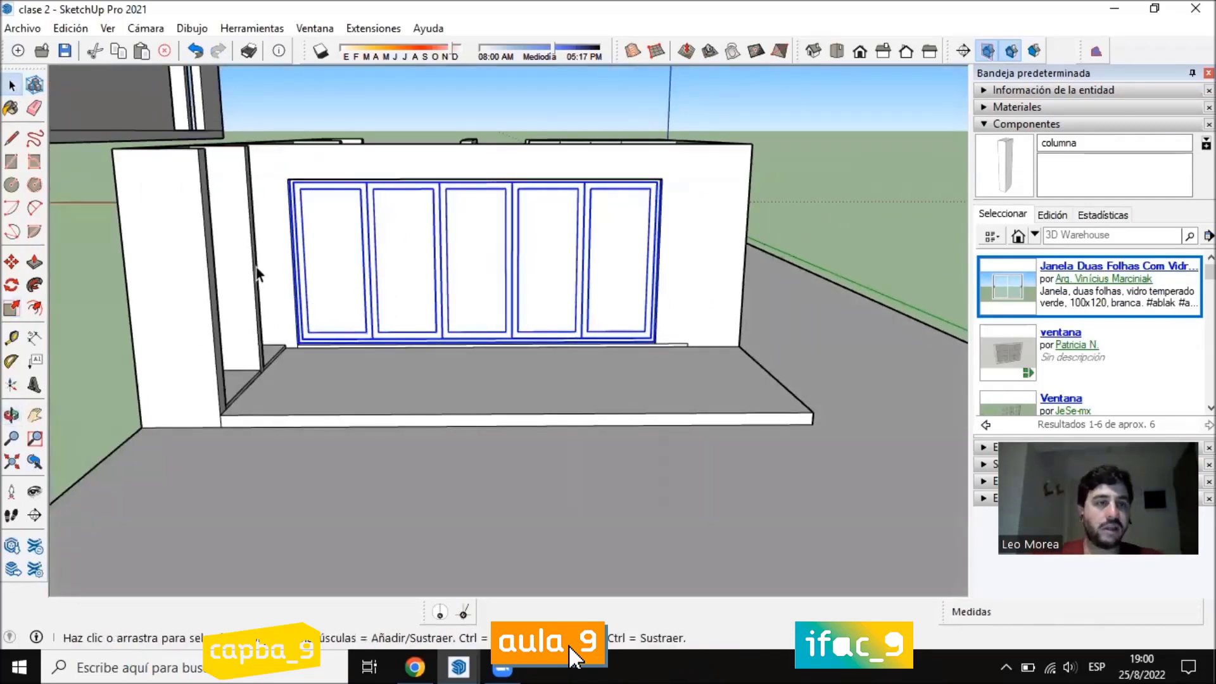
{"action": "left_click", "coordinate": [12, 138]}
{"action": "scroll", "coordinate": [252, 180], "scroll_direction": "up", "scroll_amount": 5}
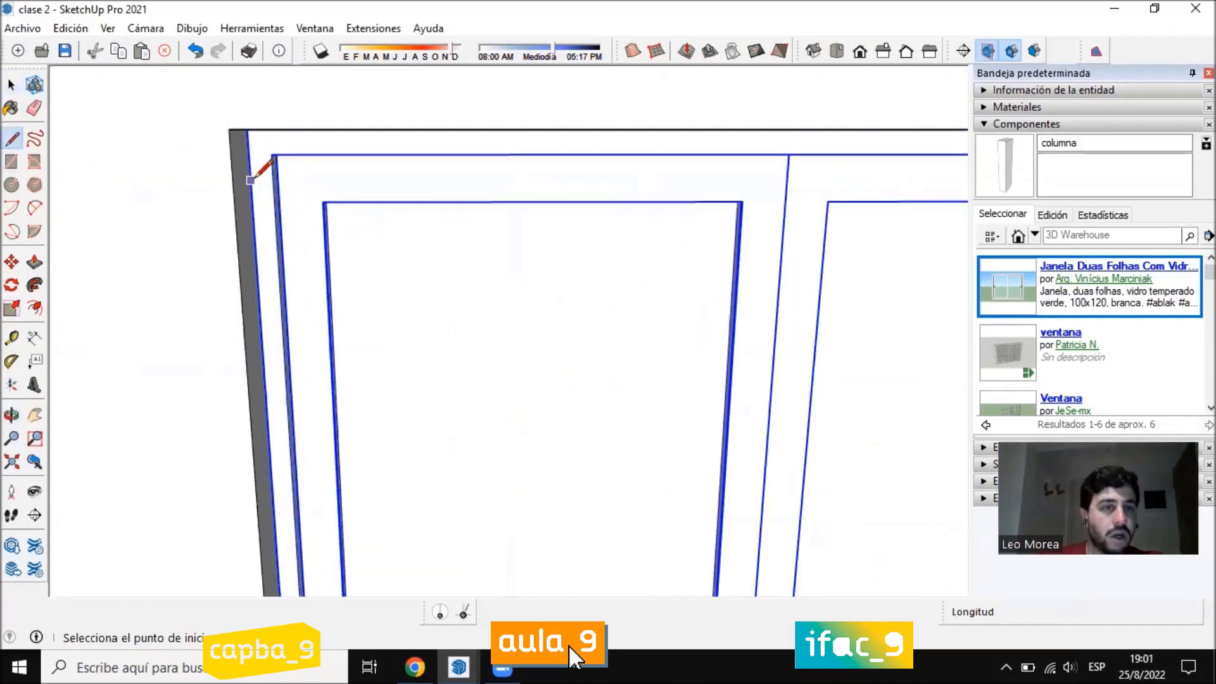
{"action": "scroll", "coordinate": [306, 165], "scroll_direction": "down", "scroll_amount": 5}
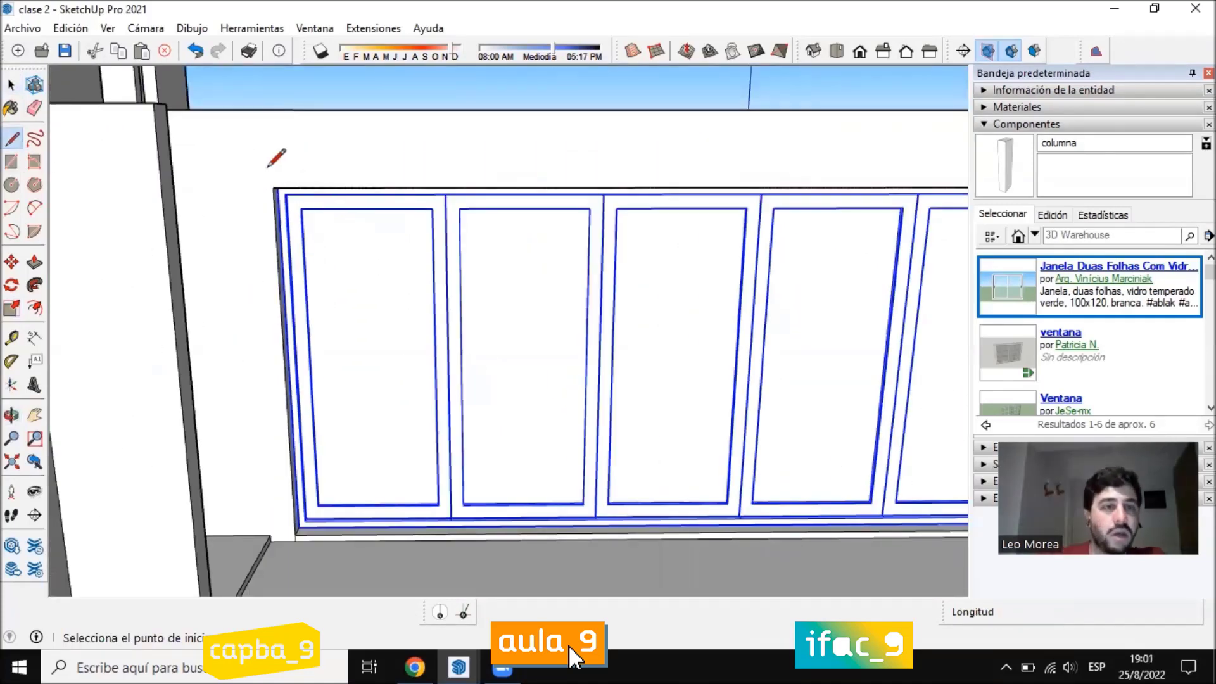
{"action": "scroll", "coordinate": [228, 245], "scroll_direction": "up", "scroll_amount": 5}
{"action": "scroll", "coordinate": [295, 111], "scroll_direction": "up", "scroll_amount": 3}
{"action": "mouse_move", "coordinate": [355, 190]}
{"action": "middle_mouse_down"}
{"action": "mouse_move", "coordinate": [363, 157]}
{"action": "mouse_move", "coordinate": [163, 217]}
{"action": "mouse_move", "coordinate": [163, 193]}
{"action": "middle_mouse_up"}
{"action": "scroll", "coordinate": [405, 323], "scroll_direction": "up", "scroll_amount": 1}
{"action": "middle_click_drag", "start_coordinate": [443, 337], "coordinate": [385, 363]}
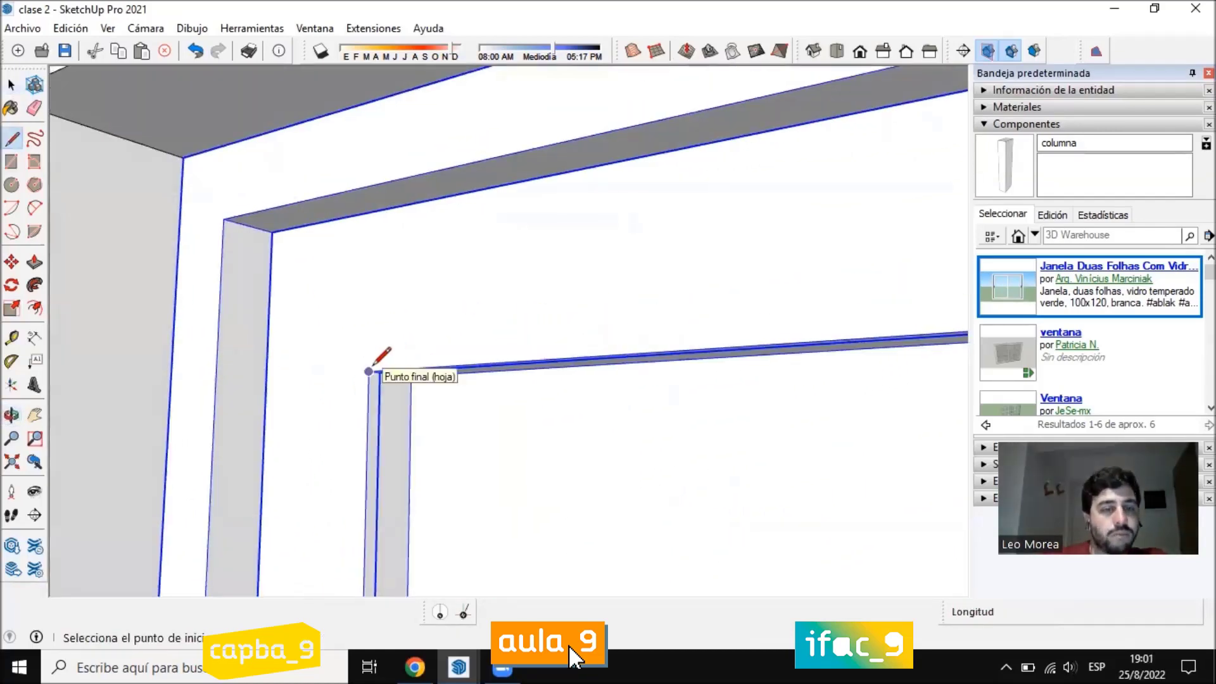
{"action": "left_click", "coordinate": [428, 199]}
{"action": "mouse_move", "coordinate": [428, 199]}
{"action": "middle_mouse_down"}
{"action": "mouse_move", "coordinate": [372, 431]}
{"action": "mouse_move", "coordinate": [407, 291]}
{"action": "middle_mouse_up"}
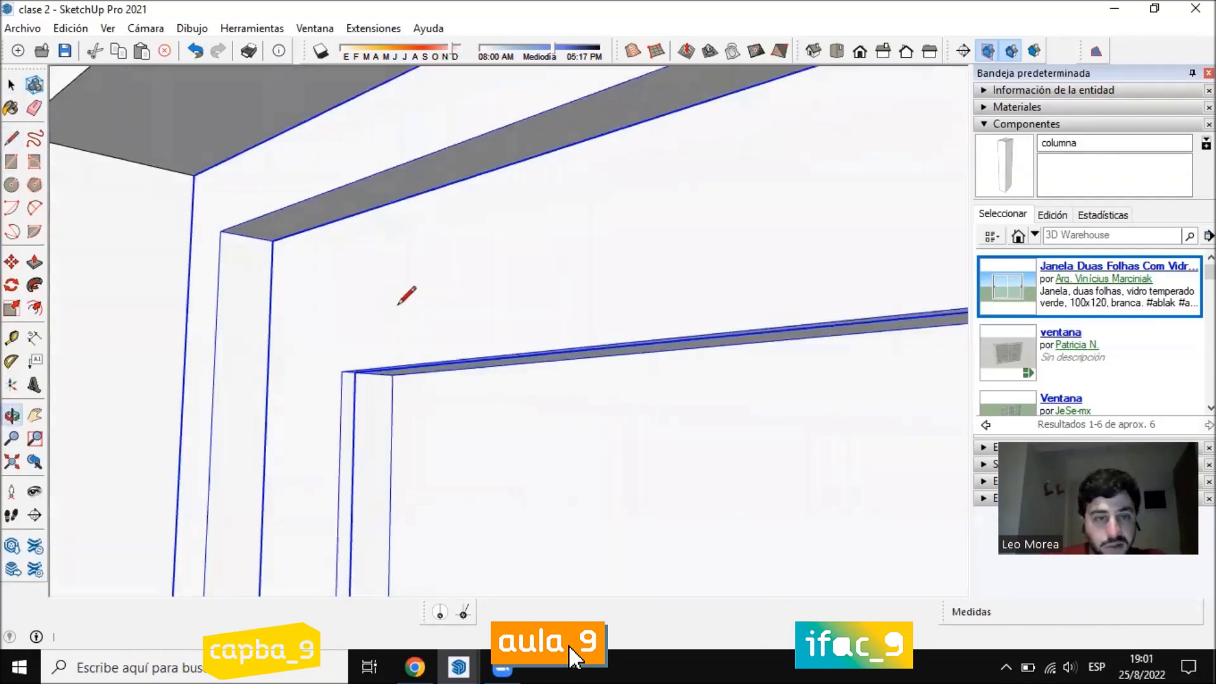
{"action": "mouse_move", "coordinate": [382, 369]}
{"action": "middle_mouse_down"}
{"action": "mouse_move", "coordinate": [348, 380]}
{"action": "mouse_move", "coordinate": [367, 358]}
{"action": "middle_mouse_up"}
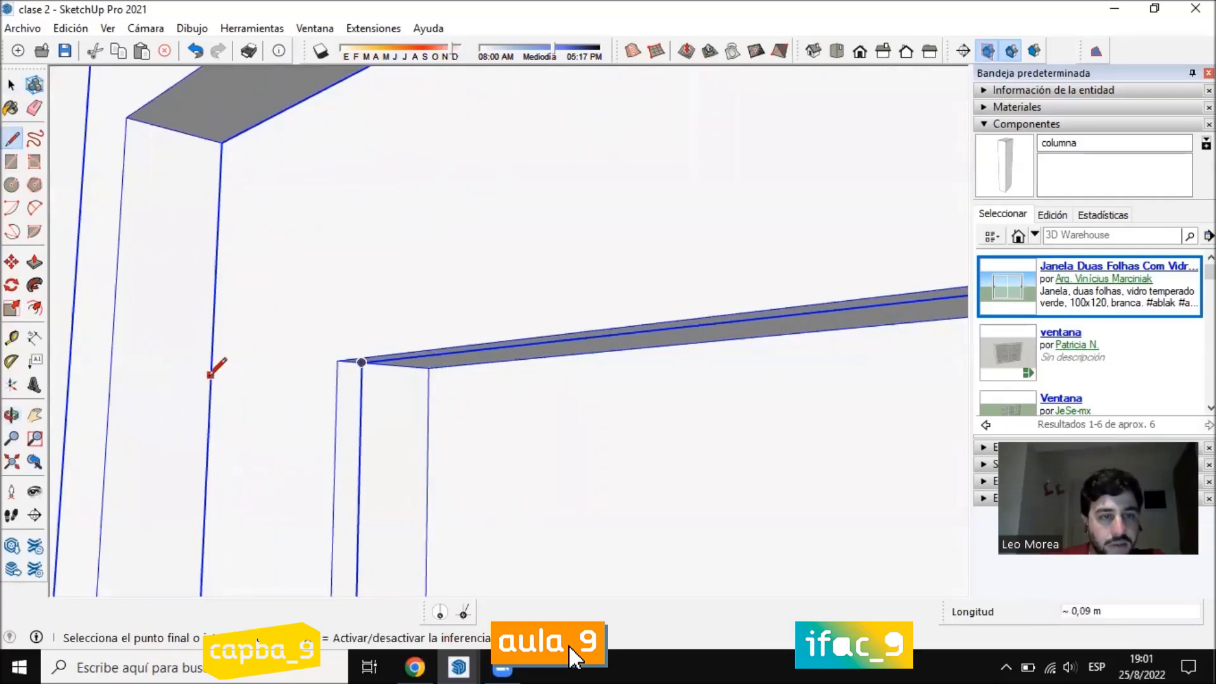
{"action": "mouse_move", "coordinate": [212, 367]}
{"action": "middle_mouse_down"}
{"action": "mouse_move", "coordinate": [282, 450]}
{"action": "mouse_move", "coordinate": [271, 423]}
{"action": "middle_mouse_up"}
{"action": "key", "text": "Escape"}
Remeasure the end panel's frame width with the Line tool from the glass recess's outermost upper corner, leaving no line drawn
{"action": "left_click", "coordinate": [448, 468]}
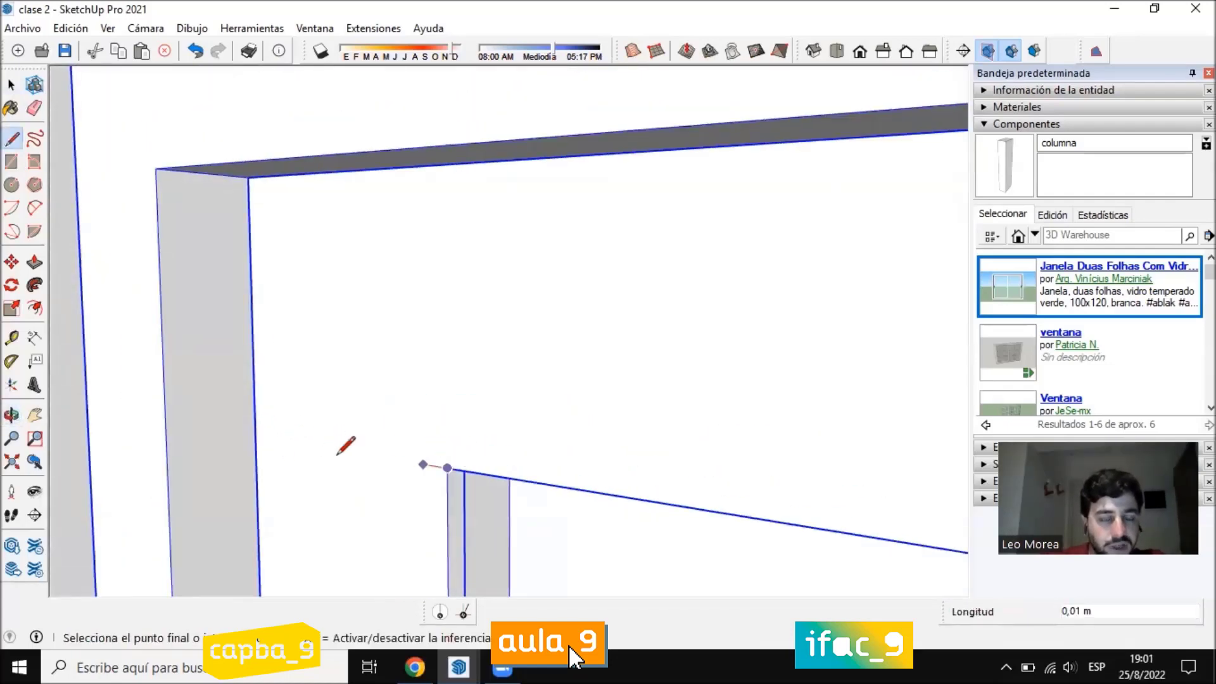
{"action": "key", "text": "shift"}
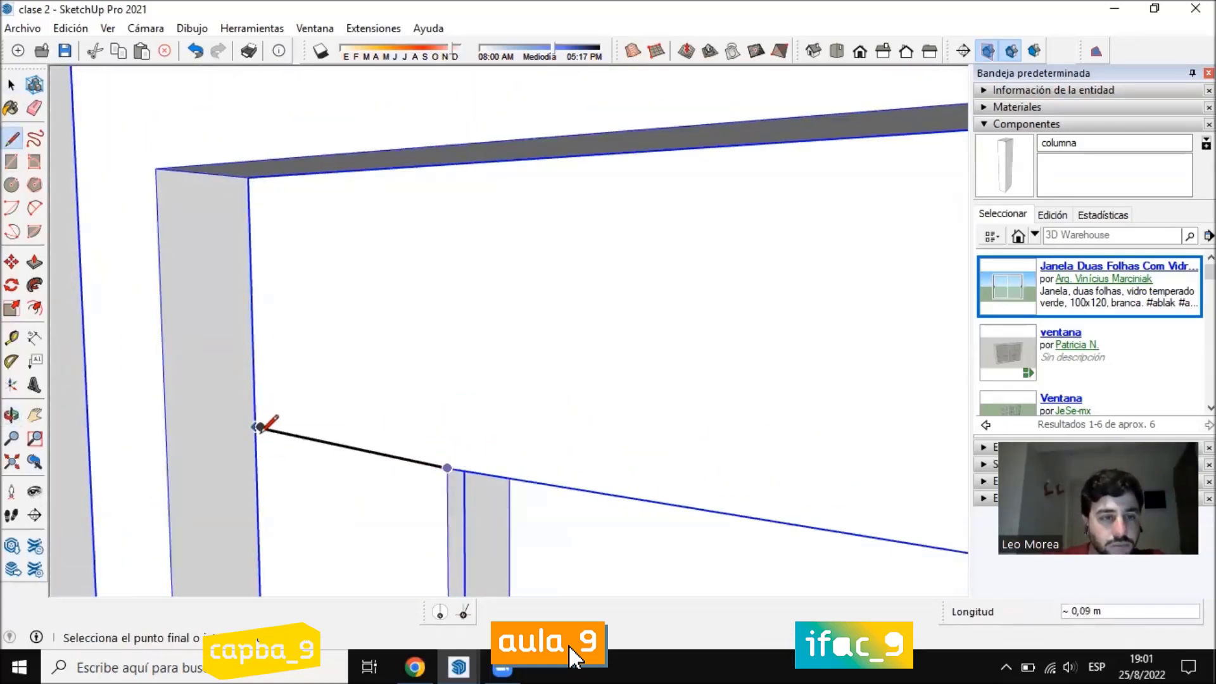
{"action": "key", "text": "shift"}
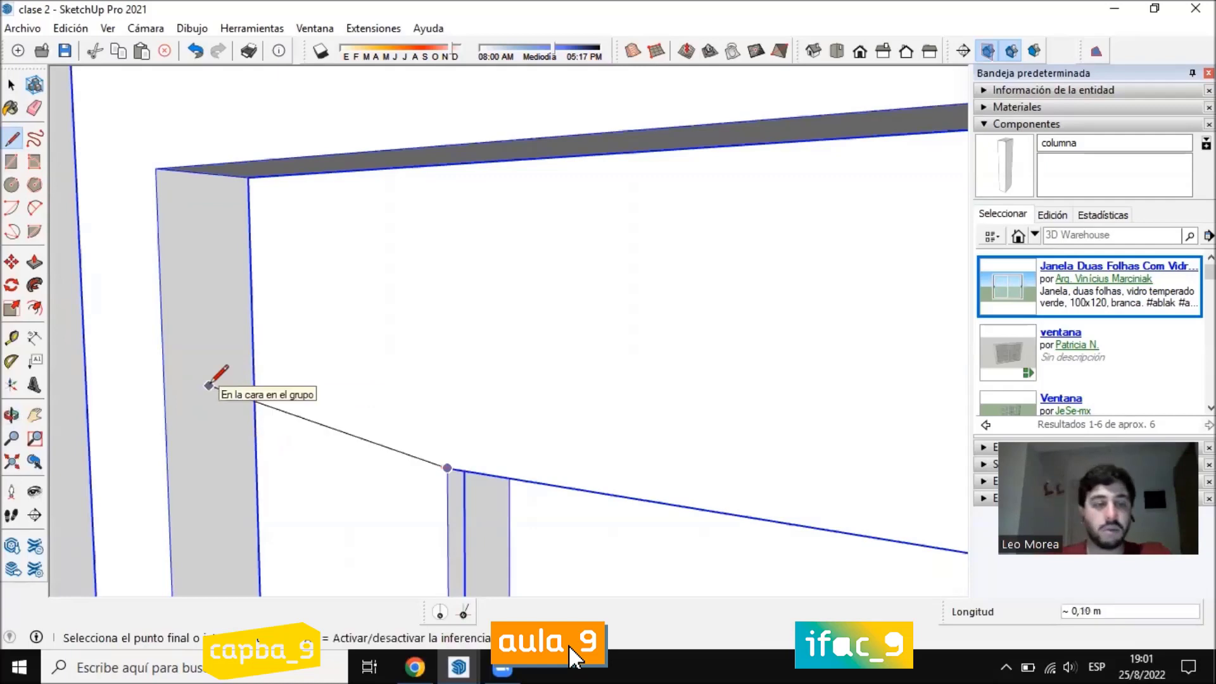
{"action": "key", "text": "Escape"}
{"action": "key", "text": "space"}
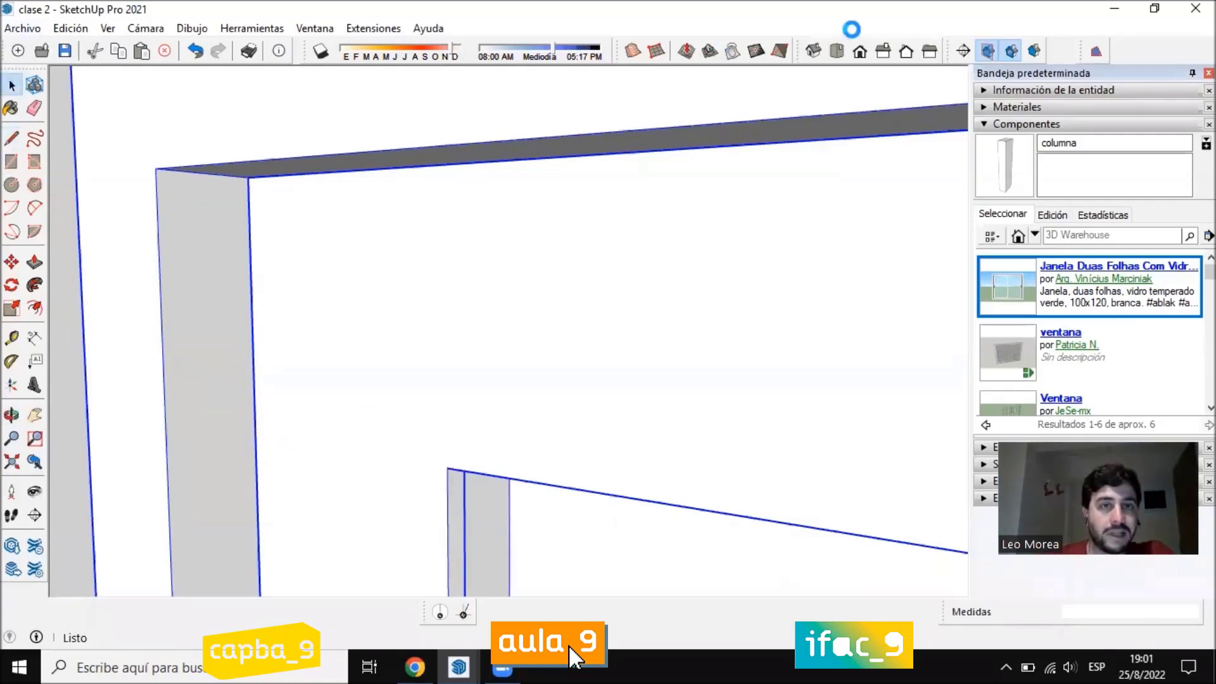
Deselect the five-panel window and examine how it fits its wall opening from outside the house
{"action": "scroll", "coordinate": [380, 380], "scroll_direction": "down", "scroll_amount": 10}
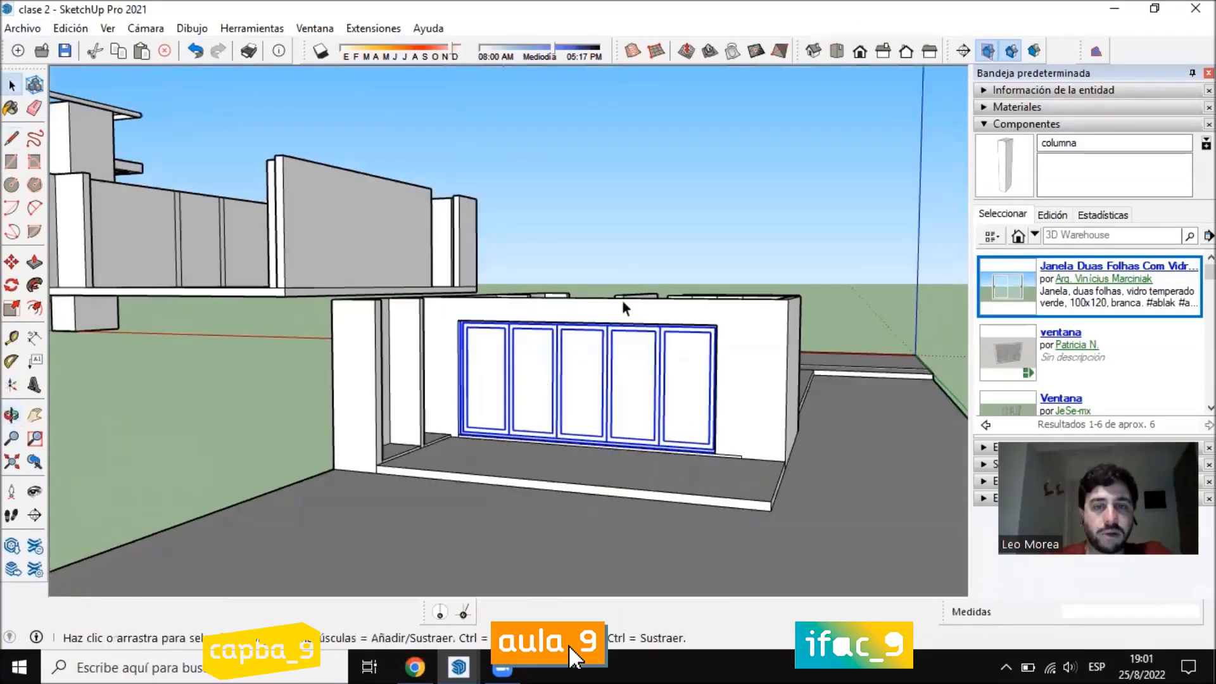
{"action": "left_click", "coordinate": [623, 293]}
{"action": "scroll", "coordinate": [706, 394], "scroll_direction": "up", "scroll_amount": 2}
{"action": "middle_click_drag", "start_coordinate": [591, 456], "coordinate": [717, 431]}
{"action": "scroll", "coordinate": [660, 439], "scroll_direction": "up", "scroll_amount": 1}
{"action": "scroll", "coordinate": [717, 430], "scroll_direction": "up", "scroll_amount": 1}
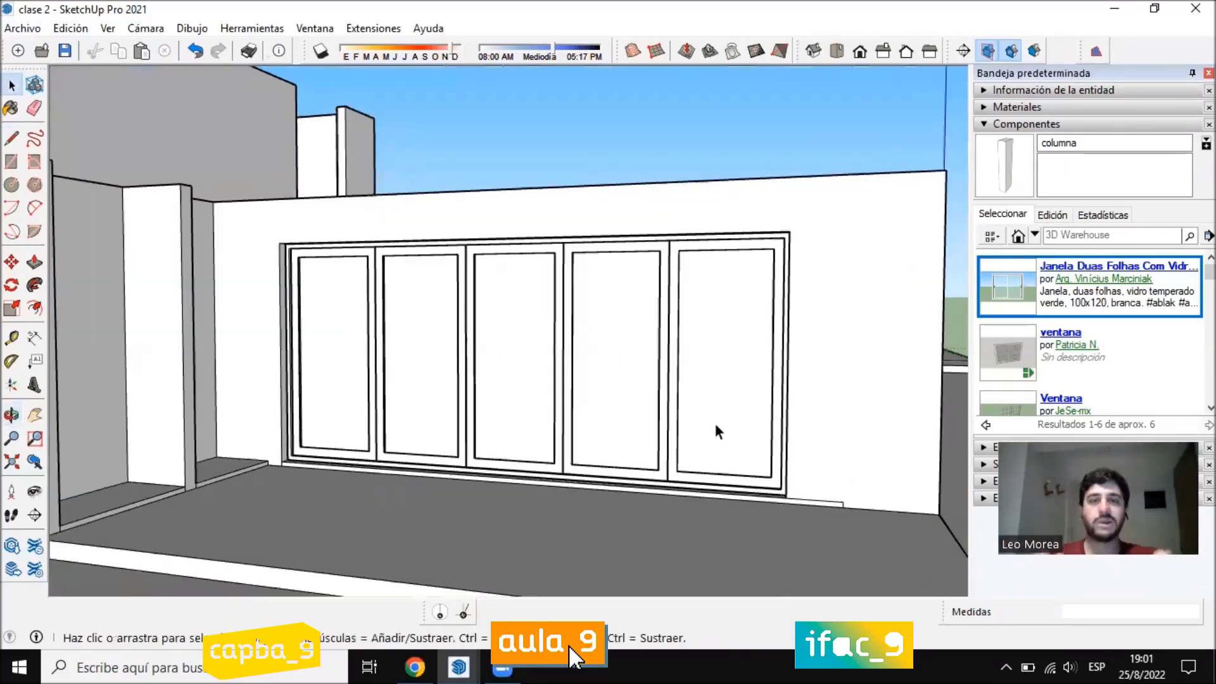
{"action": "left_click", "coordinate": [677, 129]}
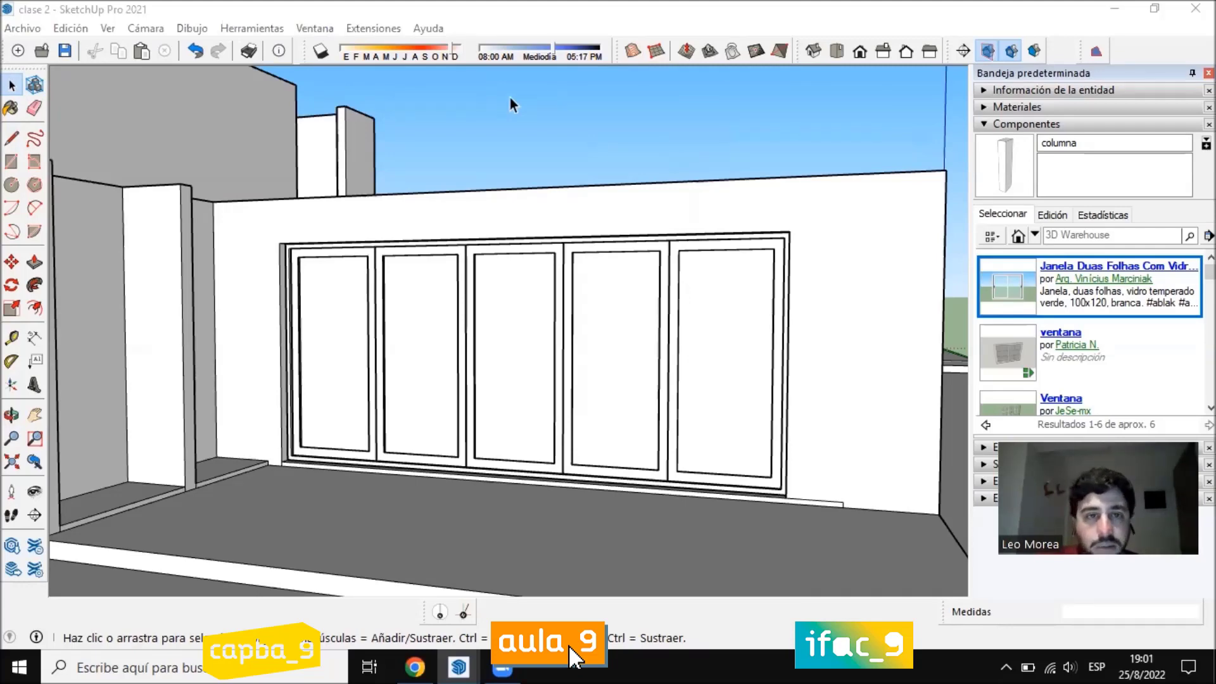
{"action": "mouse_move", "coordinate": [511, 97]}
{"action": "middle_mouse_down"}
{"action": "mouse_move", "coordinate": [607, 307]}
{"action": "mouse_move", "coordinate": [415, 342]}
{"action": "mouse_move", "coordinate": [359, 200]}
{"action": "middle_mouse_up"}
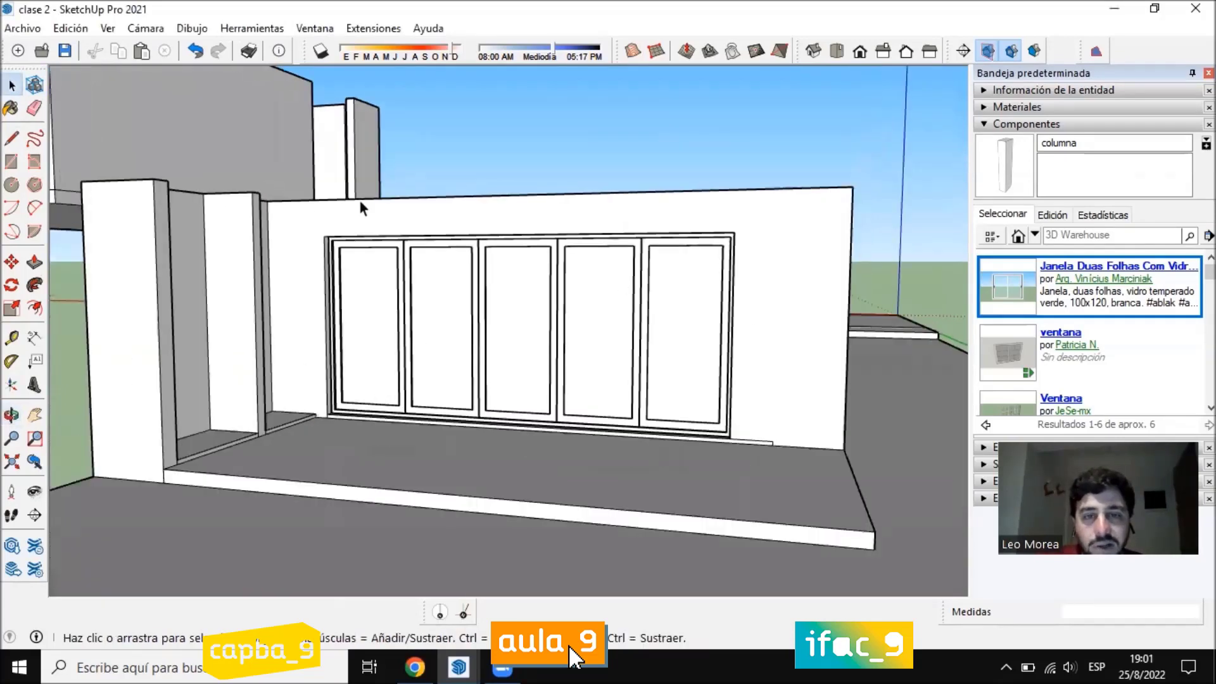
{"action": "scroll", "coordinate": [665, 248], "scroll_direction": "up", "scroll_amount": 6}
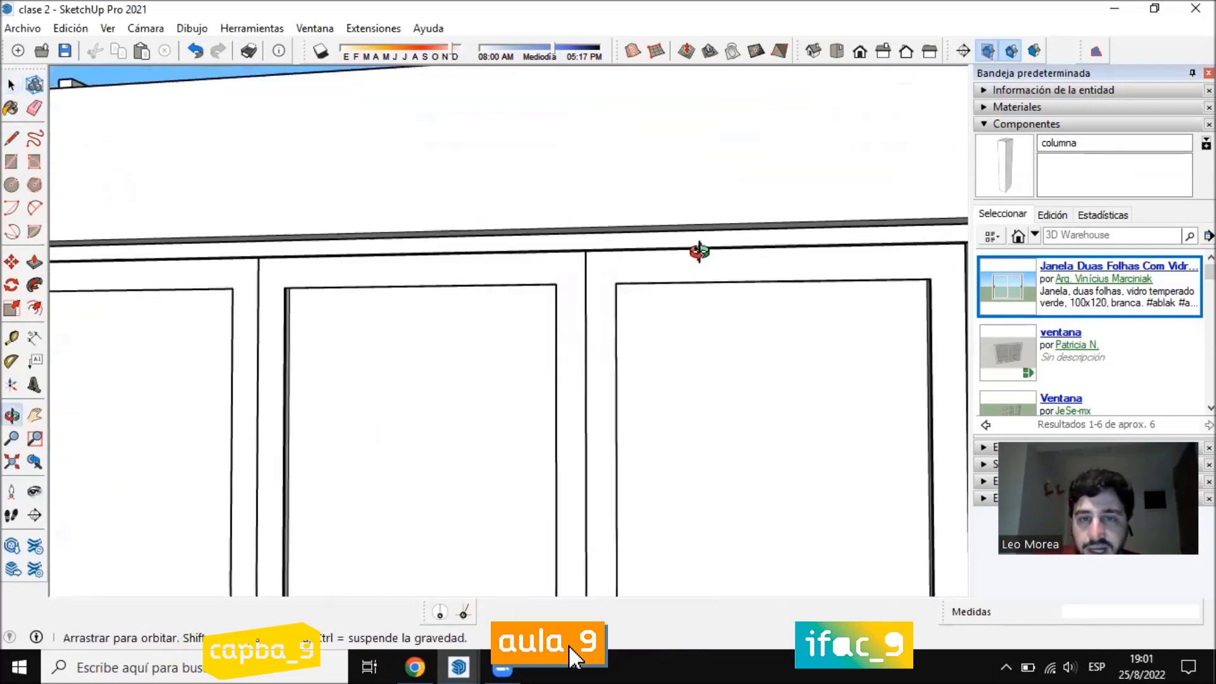
Inspect the five-panel window's frame edges and corners up close and its placement from above the walls
{"action": "scroll", "coordinate": [609, 291], "scroll_direction": "up", "scroll_amount": 3}
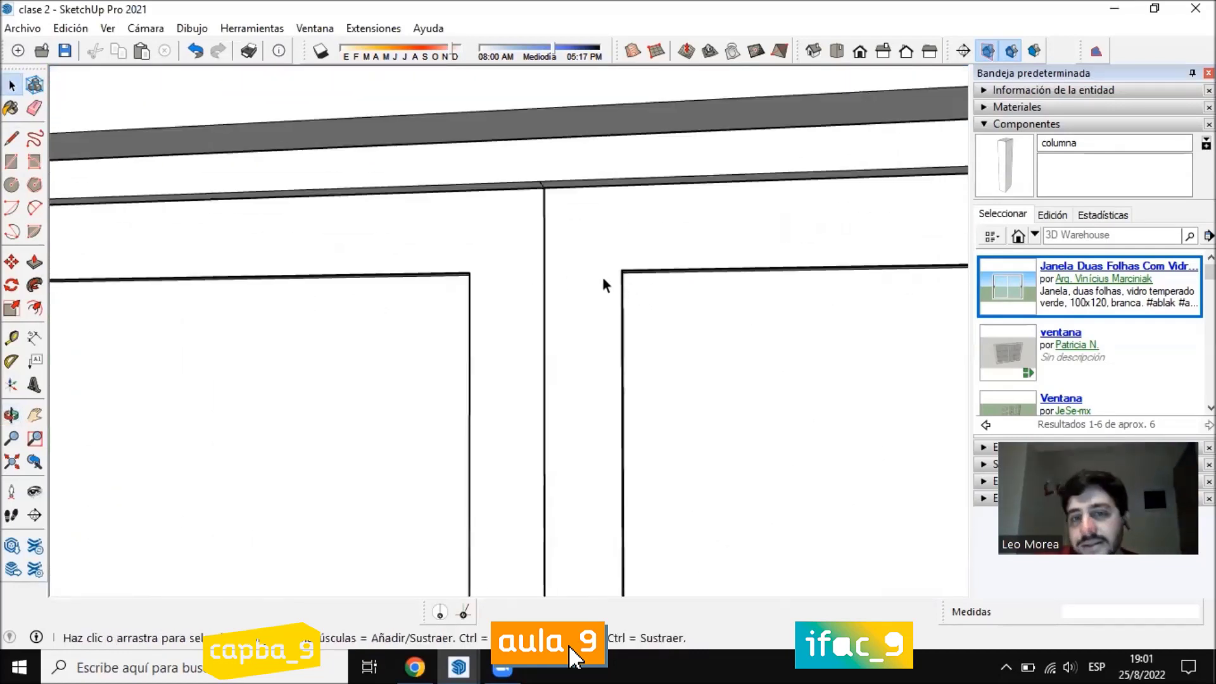
{"action": "scroll", "coordinate": [509, 273], "scroll_direction": "down", "scroll_amount": 8}
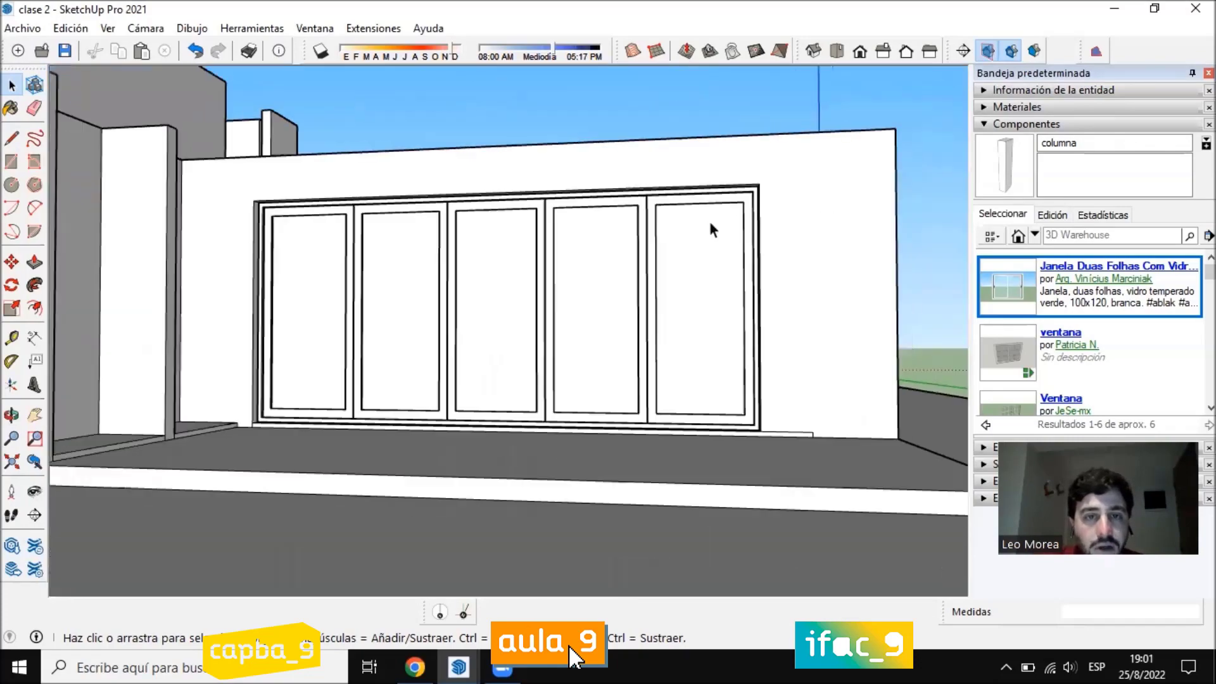
{"action": "middle_click_drag", "start_coordinate": [711, 222], "coordinate": [285, 398]}
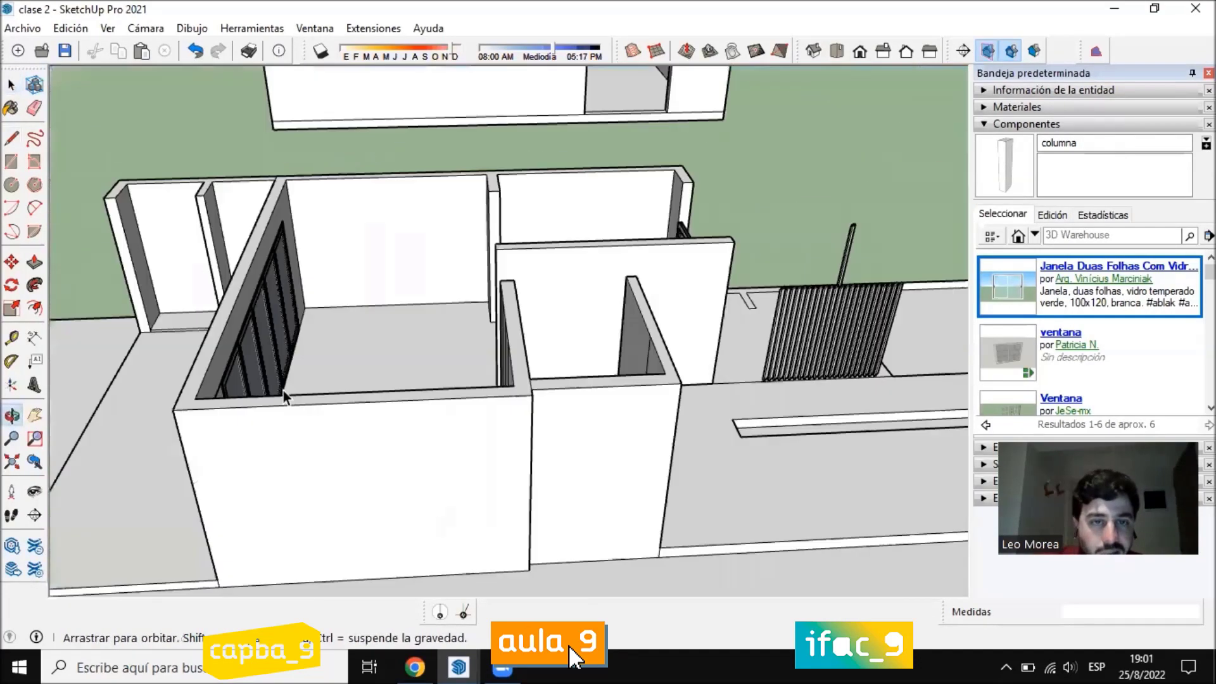
{"action": "middle_click_drag", "start_coordinate": [532, 348], "coordinate": [464, 377]}
{"action": "scroll", "coordinate": [124, 288], "scroll_direction": "up", "scroll_amount": 3}
{"action": "middle_click_drag", "start_coordinate": [125, 288], "coordinate": [714, 190]}
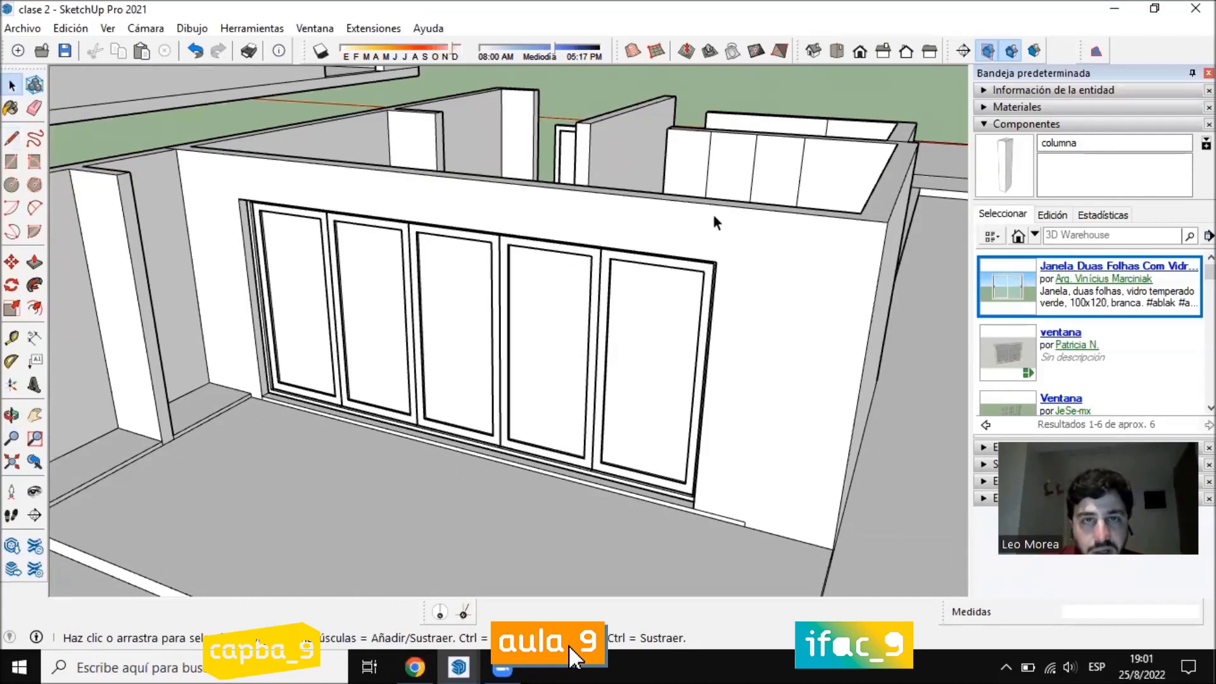
{"action": "middle_click_drag", "start_coordinate": [623, 479], "coordinate": [701, 349]}
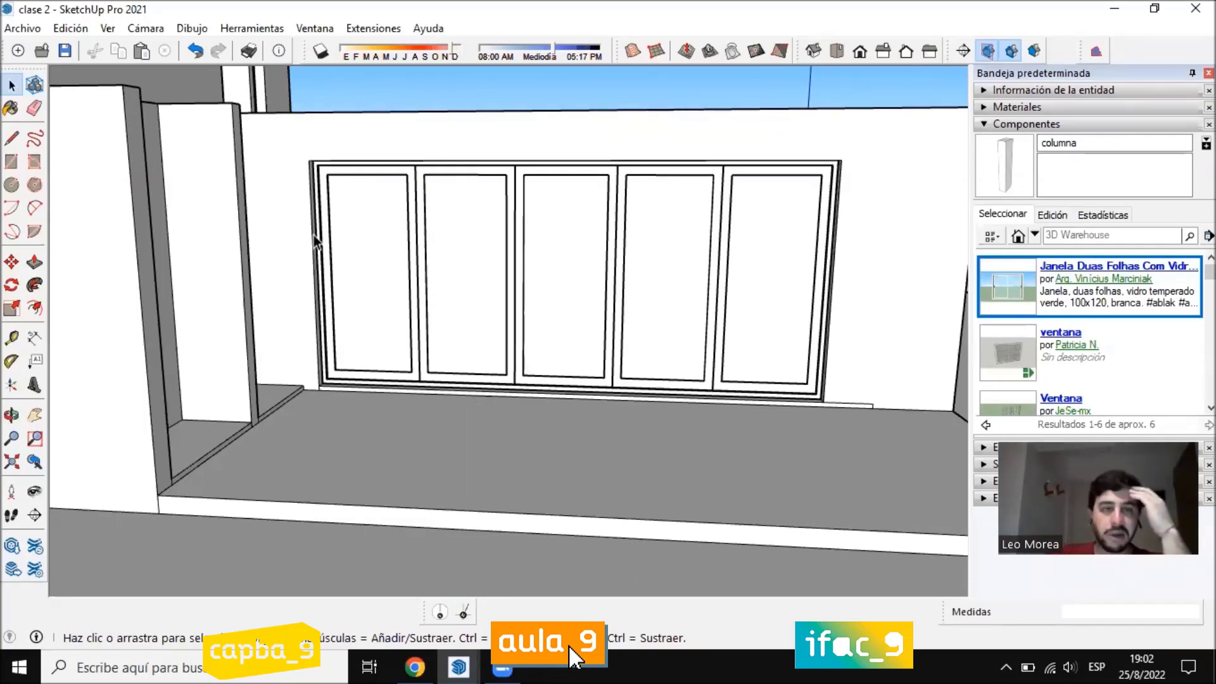
{"action": "scroll", "coordinate": [325, 222], "scroll_direction": "down", "scroll_amount": 6}
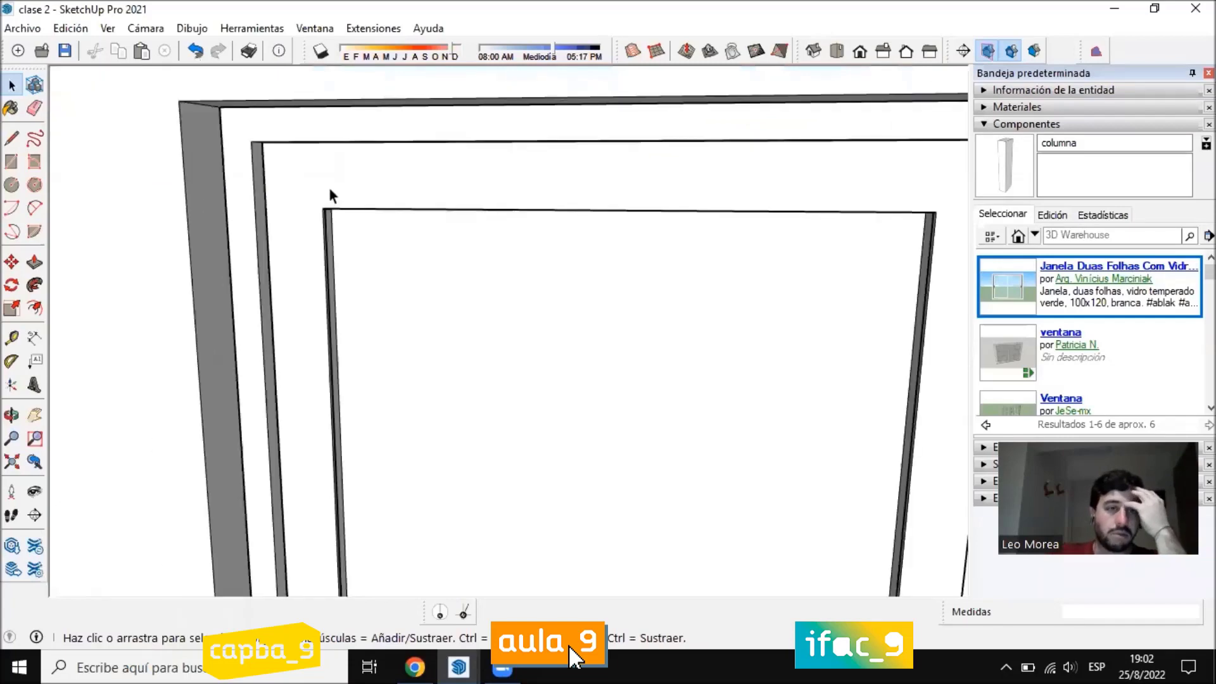
{"action": "scroll", "coordinate": [245, 182], "scroll_direction": "down", "scroll_amount": 5}
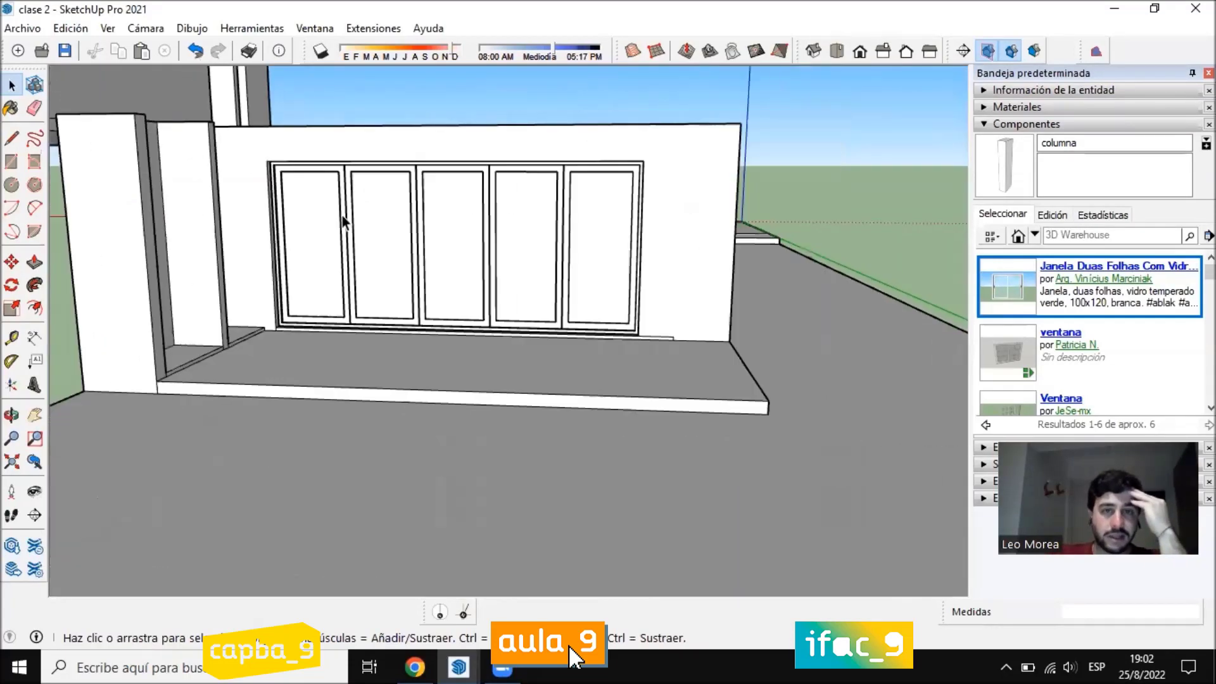
Scale the five-panel window along its width down to roughly half of the wall opening, and deselect it
{"action": "middle_click_drag", "start_coordinate": [244, 181], "coordinate": [490, 324]}
{"action": "left_click", "coordinate": [490, 325]}
{"action": "left_click", "coordinate": [13, 309]}
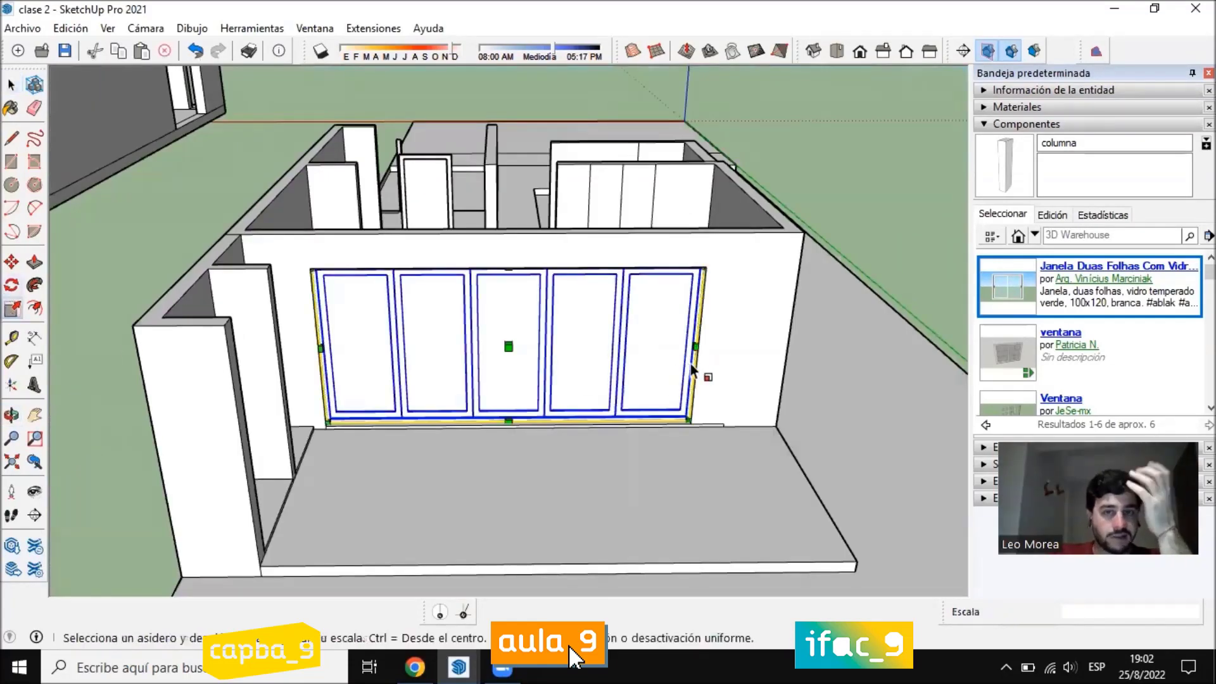
{"action": "scroll", "coordinate": [672, 336], "scroll_direction": "up", "scroll_amount": 3}
{"action": "left_click_drag", "start_coordinate": [704, 347], "coordinate": [406, 333]}
{"action": "key", "text": "space"}
{"action": "scroll", "coordinate": [557, 347], "scroll_direction": "down", "scroll_amount": 2}
{"action": "middle_click_drag", "start_coordinate": [557, 348], "coordinate": [570, 190]}
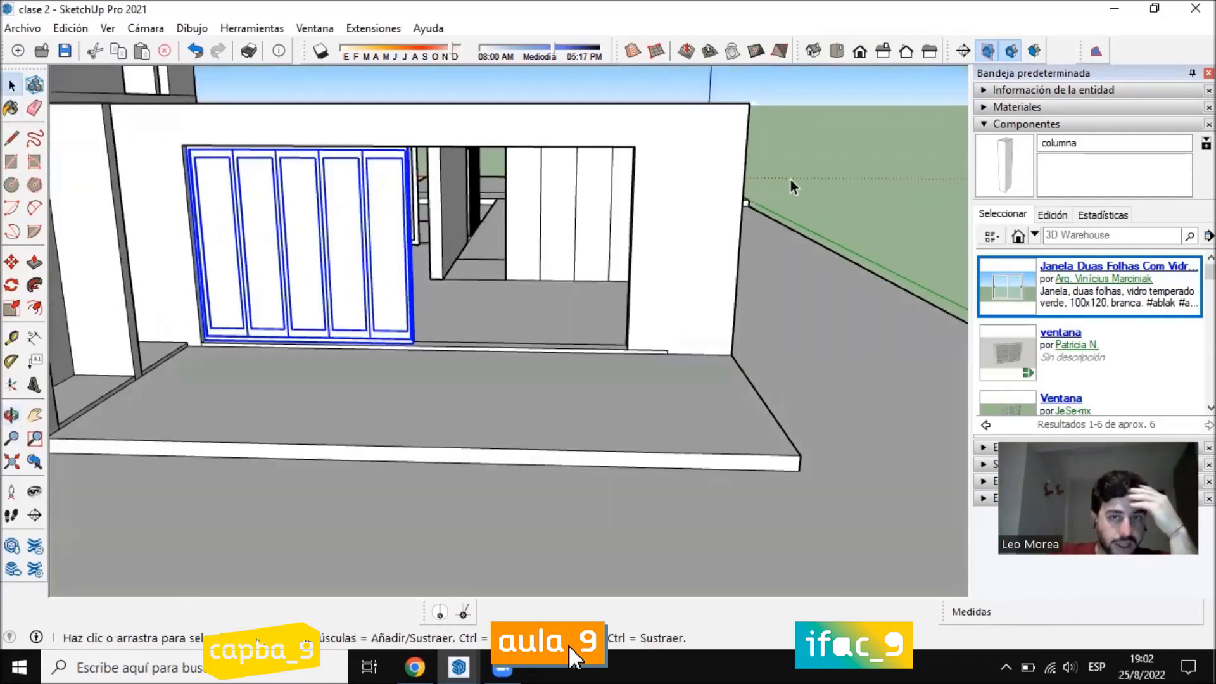
{"action": "left_click", "coordinate": [790, 180]}
Examine the compressed panels' frames along the sill up close, and undo the window's last scaling
{"action": "scroll", "coordinate": [274, 275], "scroll_direction": "up", "scroll_amount": 6}
{"action": "middle_click_drag", "start_coordinate": [665, 405], "coordinate": [481, 442]}
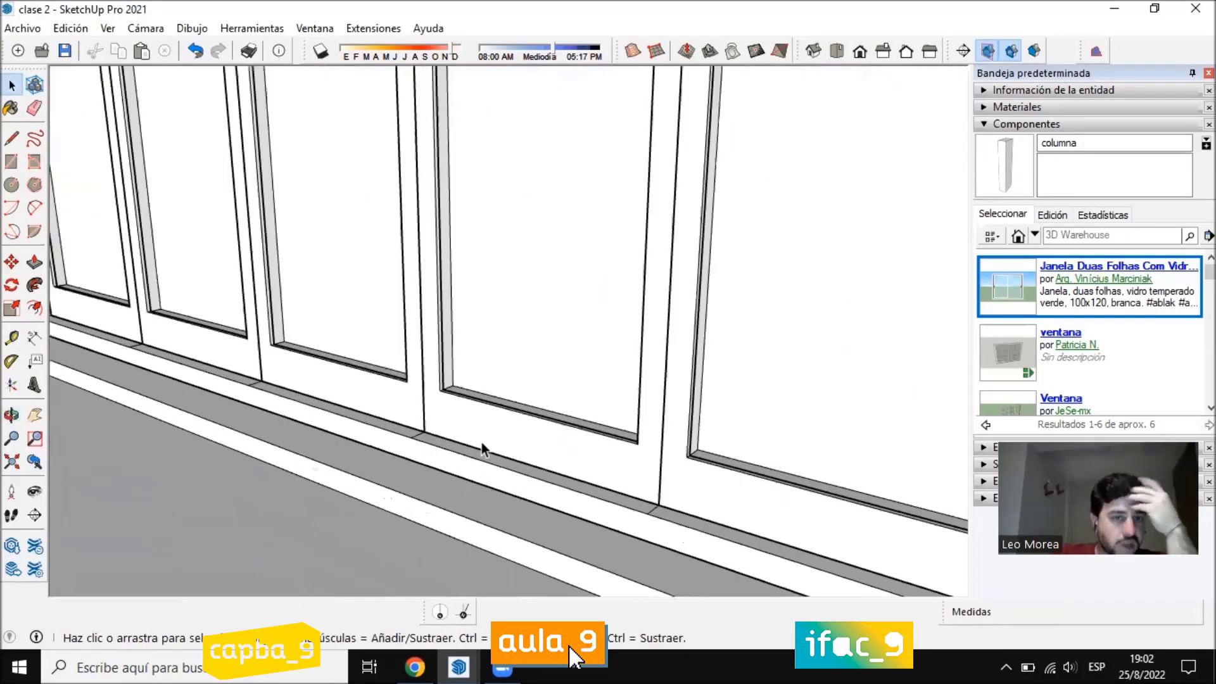
{"action": "scroll", "coordinate": [448, 421], "scroll_direction": "up", "scroll_amount": 5}
{"action": "scroll", "coordinate": [461, 355], "scroll_direction": "down", "scroll_amount": 3}
{"action": "scroll", "coordinate": [557, 342], "scroll_direction": "down", "scroll_amount": 3}
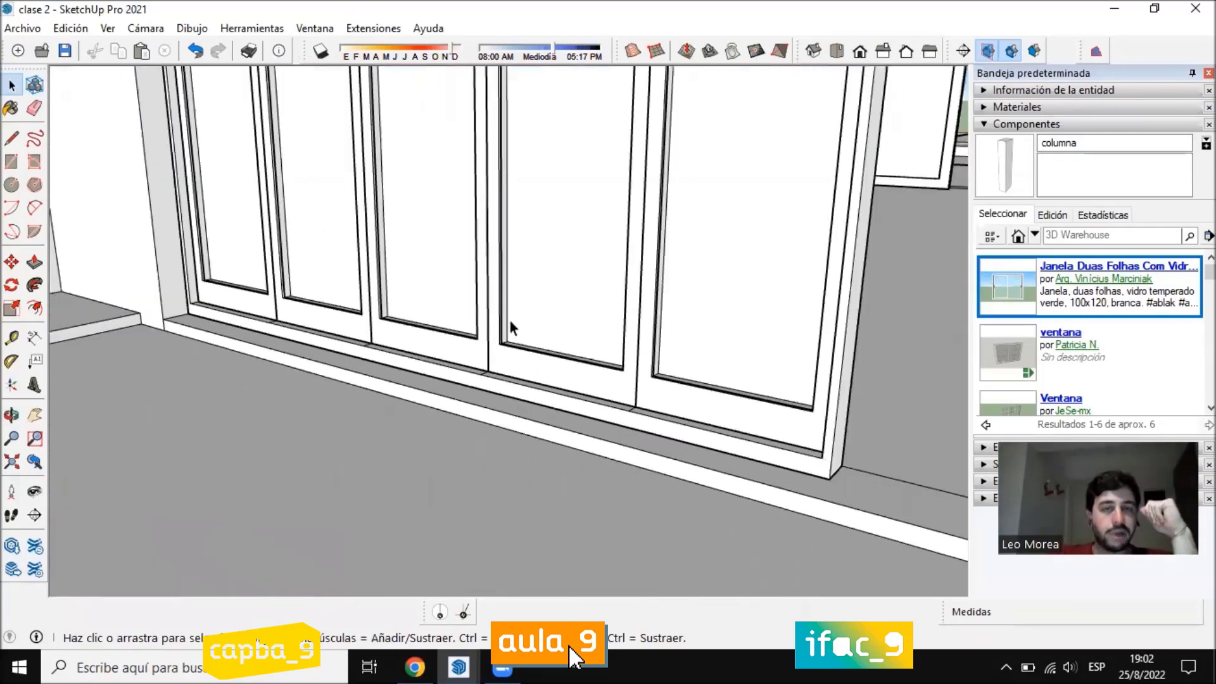
{"action": "middle_click_drag", "start_coordinate": [509, 319], "coordinate": [608, 426]}
{"action": "scroll", "coordinate": [389, 374], "scroll_direction": "down", "scroll_amount": 3}
{"action": "scroll", "coordinate": [418, 366], "scroll_direction": "up", "scroll_amount": 1}
{"action": "key", "text": "ctrl+z"}
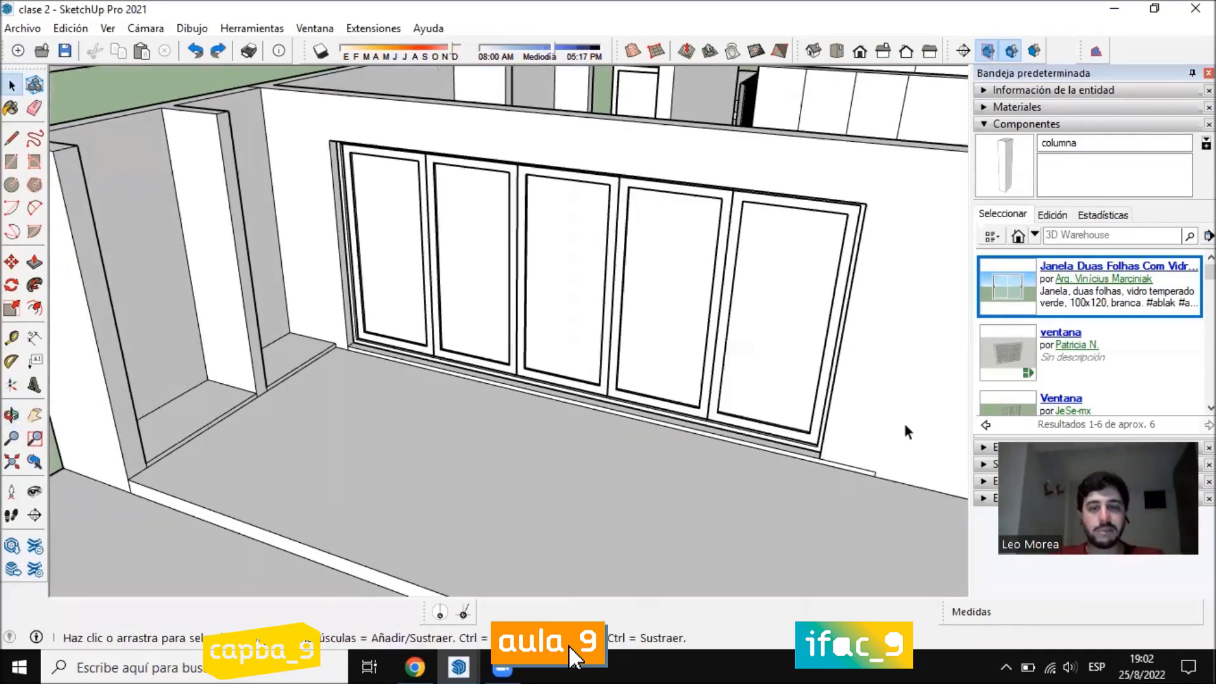
Delete the five-panel window from its wall opening, and undo the deletion
{"action": "middle_click_drag", "start_coordinate": [664, 368], "coordinate": [555, 303]}
{"action": "scroll", "coordinate": [606, 298], "scroll_direction": "down", "scroll_amount": 3}
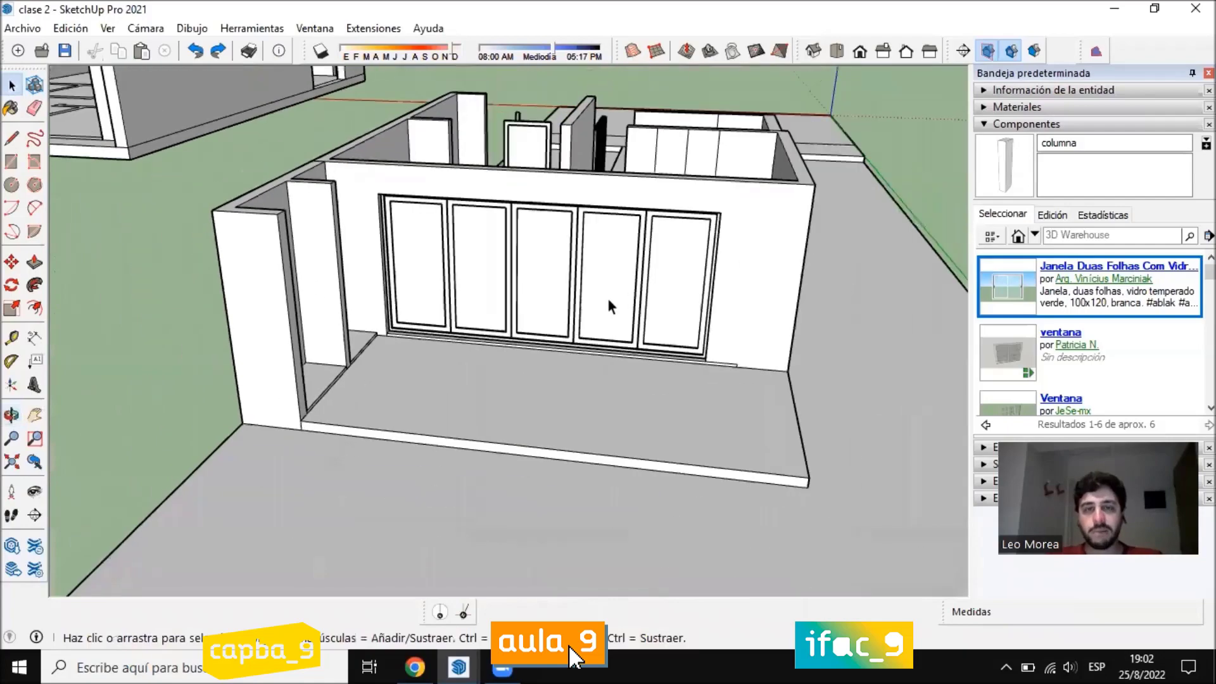
{"action": "scroll", "coordinate": [594, 293], "scroll_direction": "up", "scroll_amount": 4}
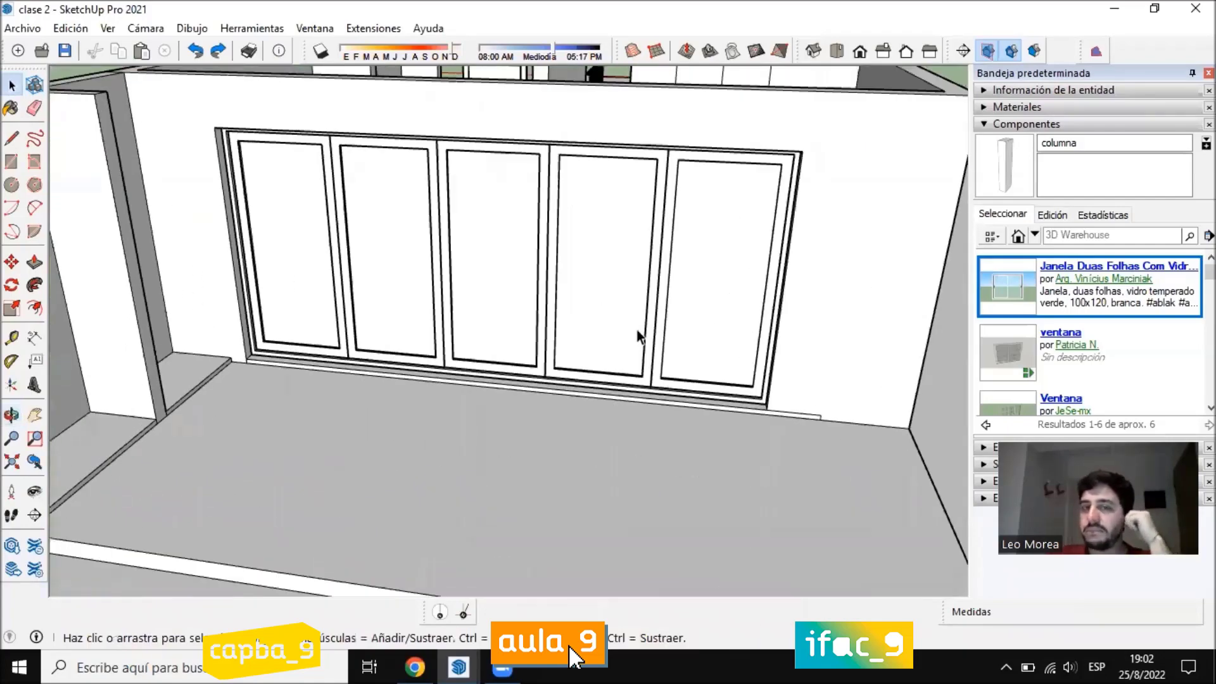
{"action": "middle_click_drag", "start_coordinate": [638, 282], "coordinate": [651, 204]}
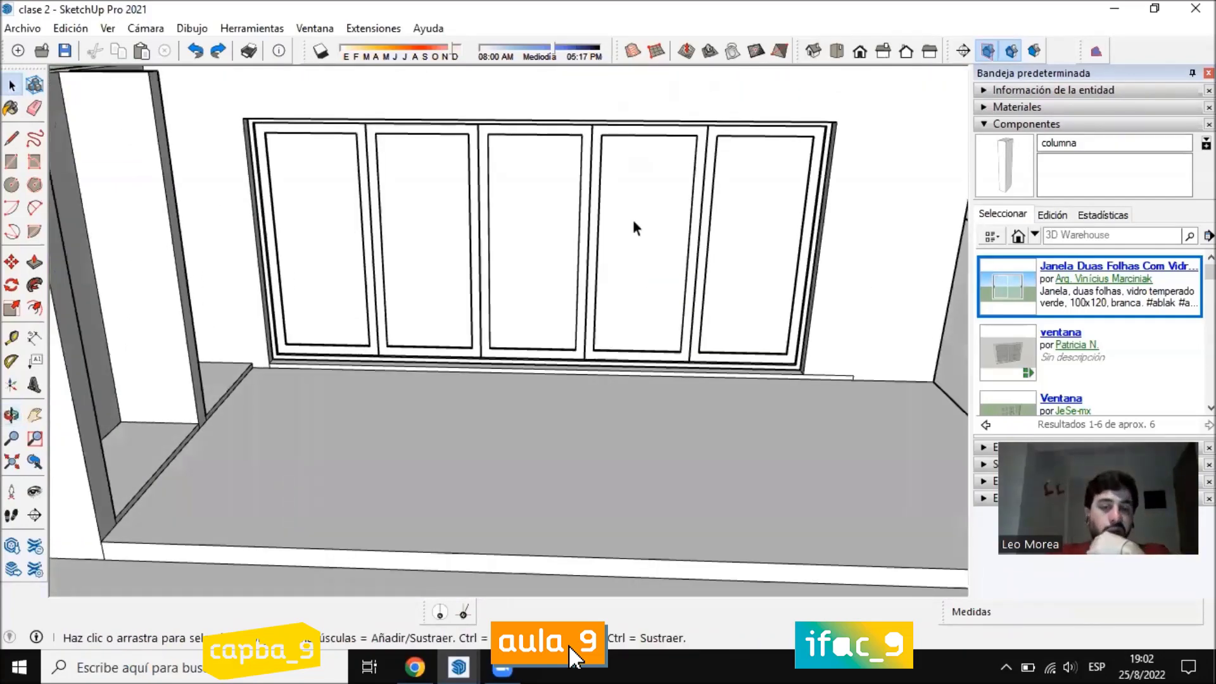
{"action": "middle_click_drag", "start_coordinate": [561, 281], "coordinate": [610, 203]}
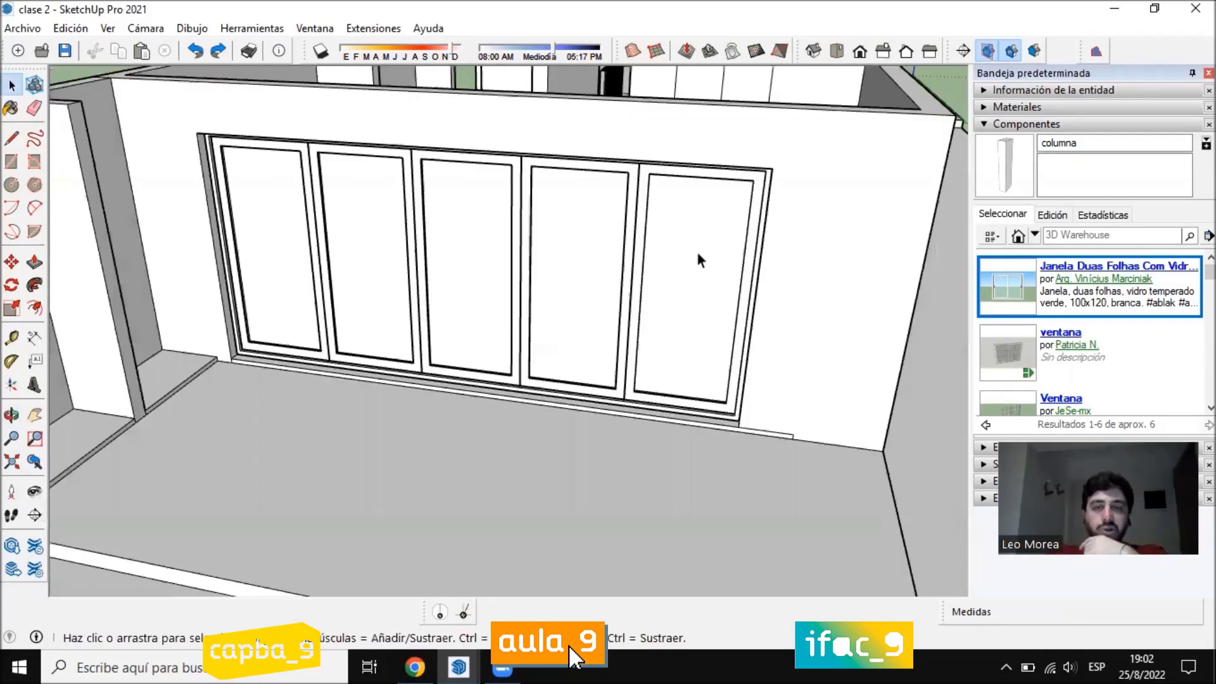
{"action": "middle_click_drag", "start_coordinate": [700, 258], "coordinate": [628, 281]}
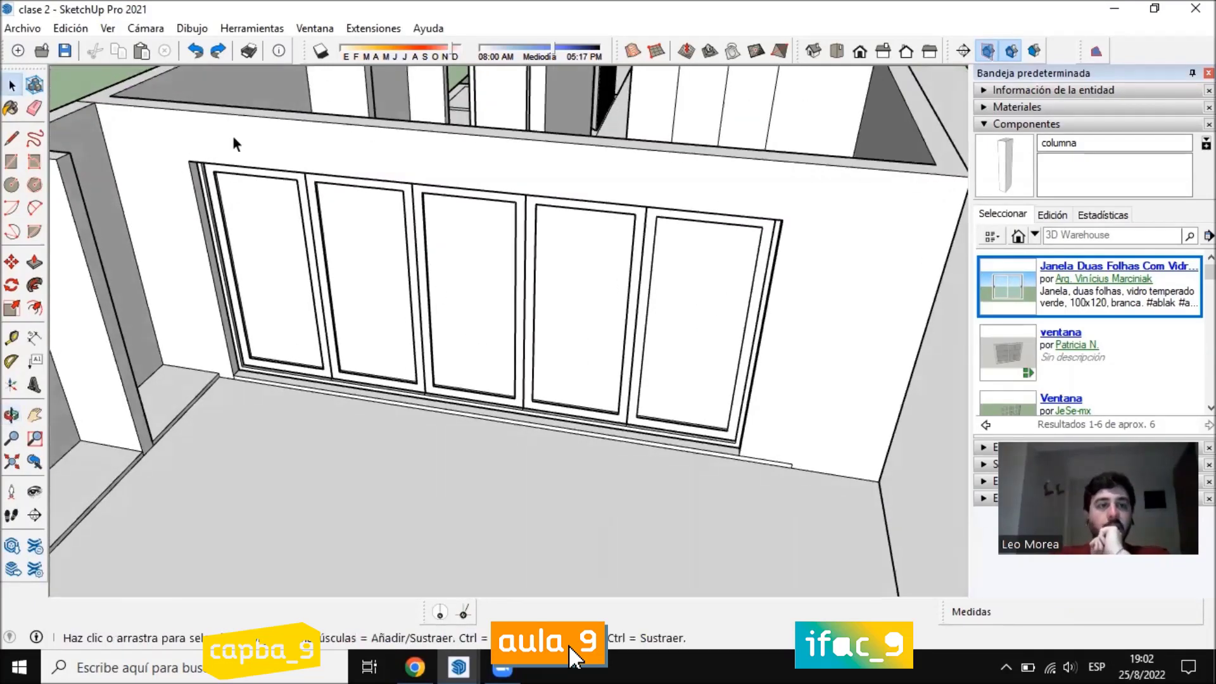
{"action": "left_click", "coordinate": [682, 358]}
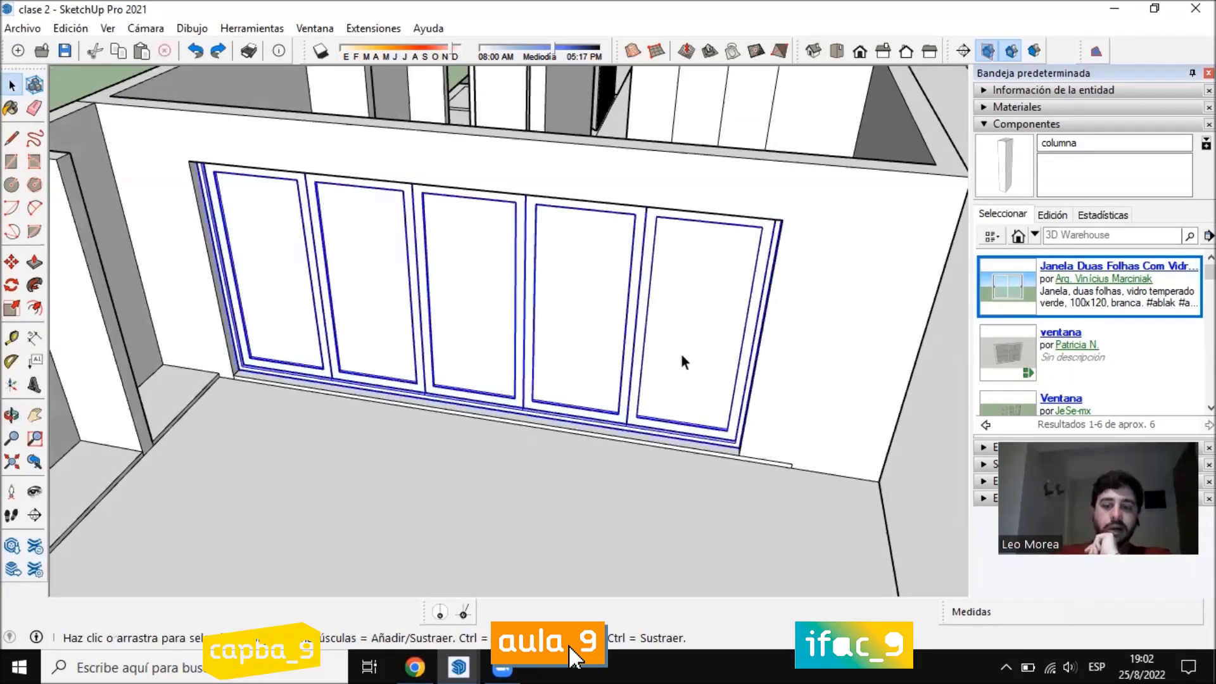
{"action": "key", "text": "Delete"}
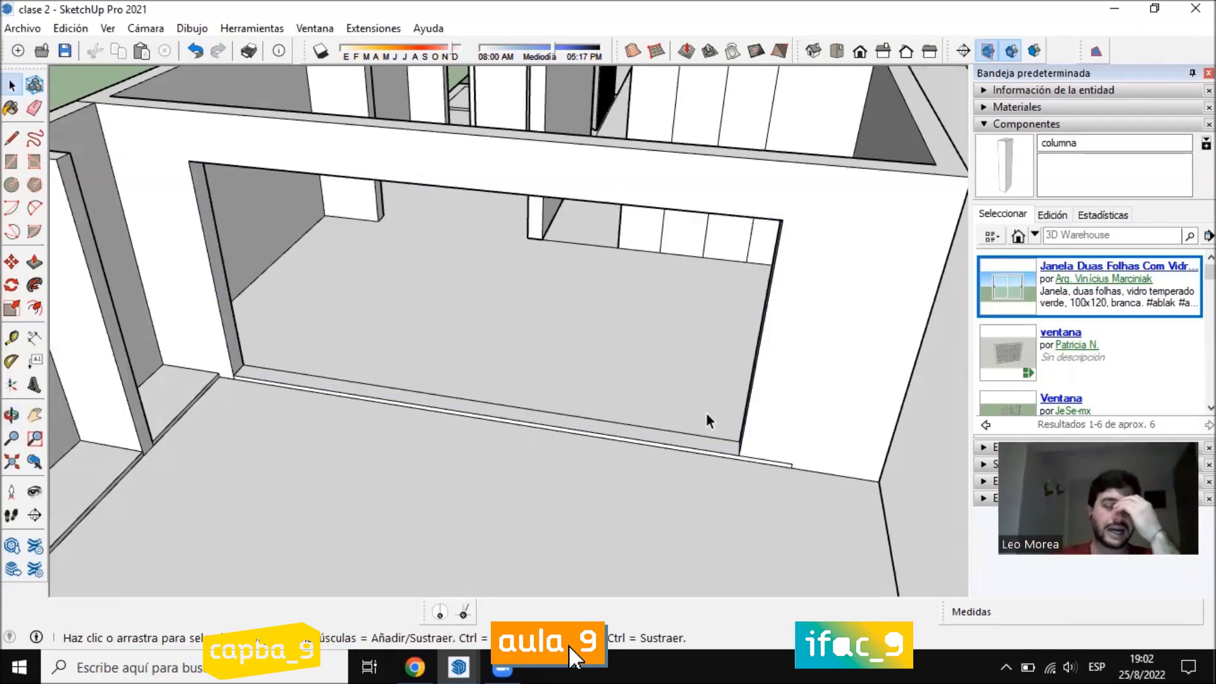
{"action": "key", "text": "ctrl+z"}
Examine the five-panel window from the terrace side and from inside the room, checking the orientation of its faces
{"action": "scroll", "coordinate": [443, 209], "scroll_direction": "down", "scroll_amount": 3}
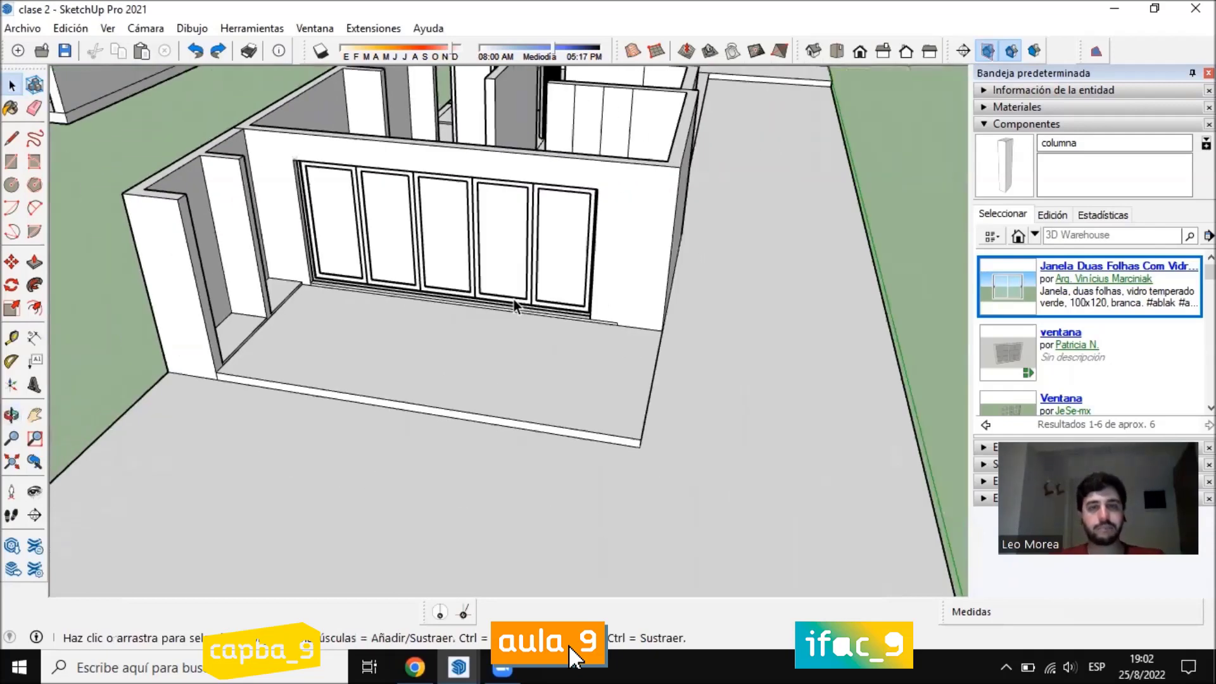
{"action": "middle_click_drag", "start_coordinate": [443, 203], "coordinate": [523, 189]}
{"action": "scroll", "coordinate": [523, 188], "scroll_direction": "up", "scroll_amount": 3}
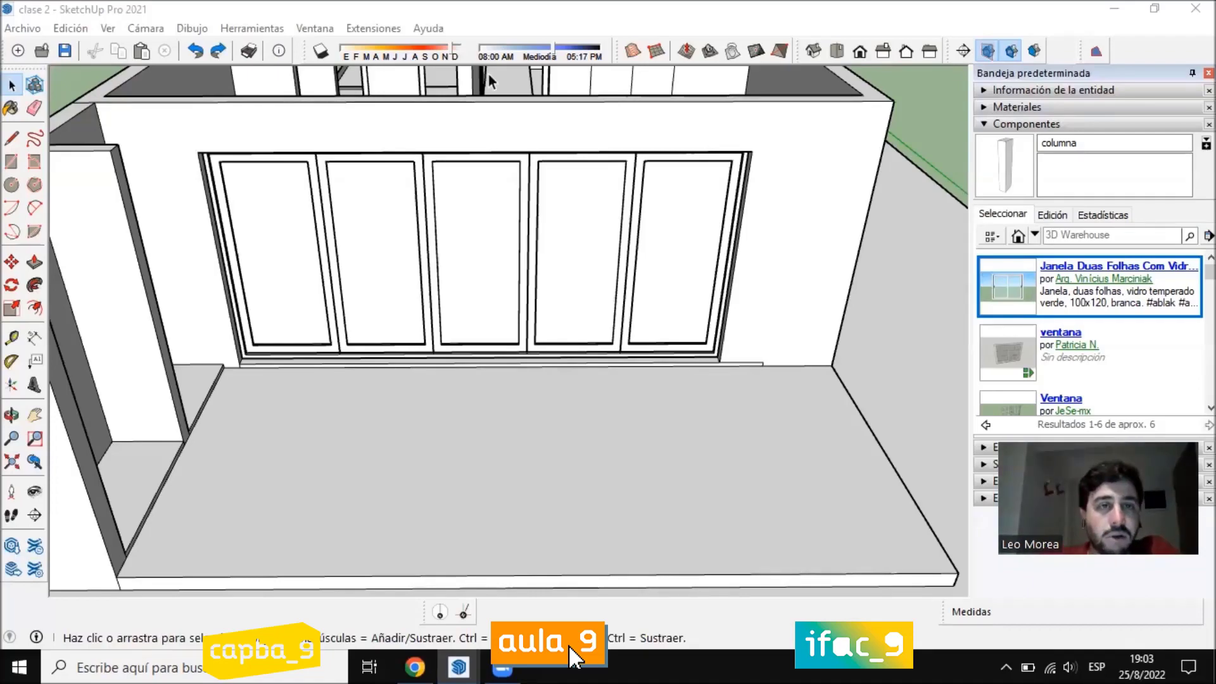
{"action": "middle_click_drag", "start_coordinate": [488, 73], "coordinate": [529, 367]}
{"action": "scroll", "coordinate": [529, 367], "scroll_direction": "up", "scroll_amount": 2}
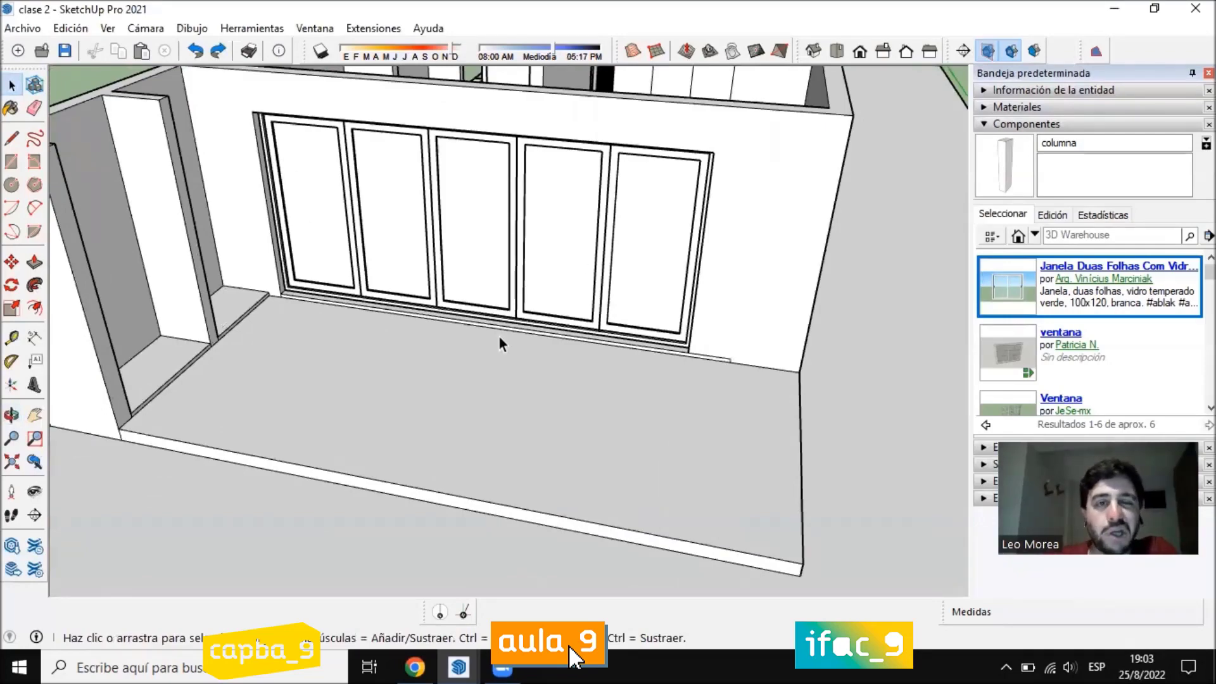
{"action": "middle_click_drag", "start_coordinate": [511, 234], "coordinate": [135, 276]}
{"action": "middle_click_drag", "start_coordinate": [240, 164], "coordinate": [444, 267]}
{"action": "scroll", "coordinate": [409, 319], "scroll_direction": "down", "scroll_amount": 2}
{"action": "scroll", "coordinate": [407, 231], "scroll_direction": "up", "scroll_amount": 2}
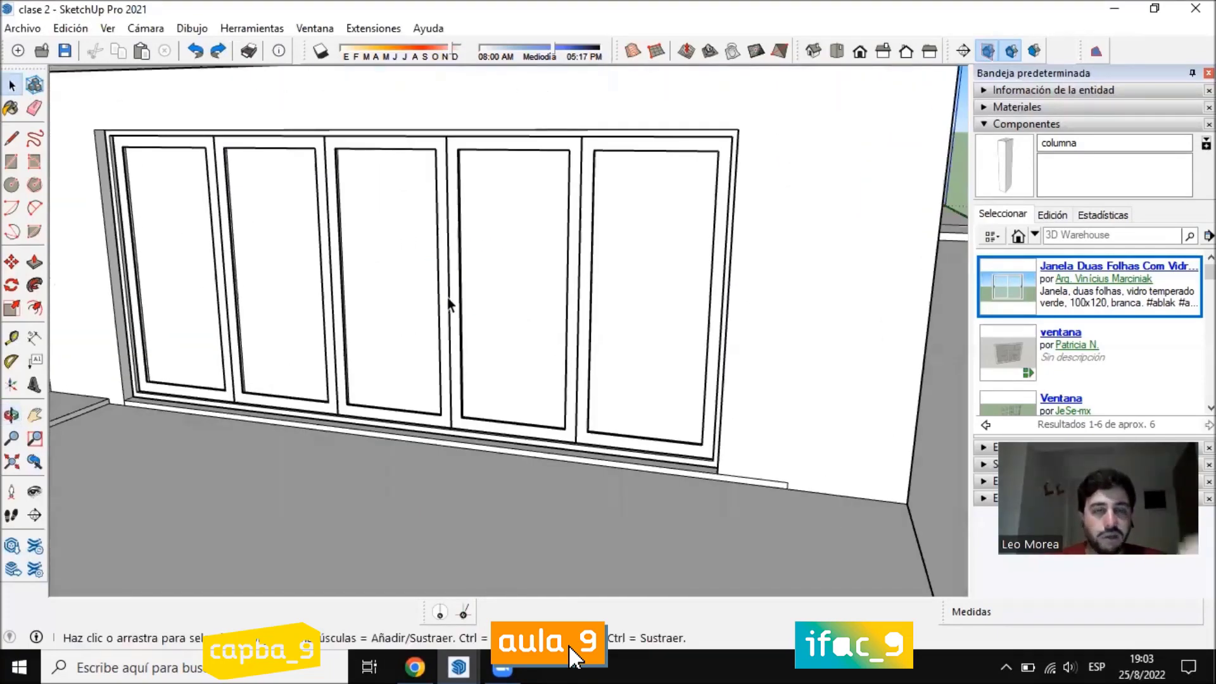
{"action": "middle_click_drag", "start_coordinate": [599, 265], "coordinate": [190, 617]}
{"action": "scroll", "coordinate": [551, 285], "scroll_direction": "down", "scroll_amount": 3}
{"action": "middle_click_drag", "start_coordinate": [551, 285], "coordinate": [354, 209]}
{"action": "scroll", "coordinate": [526, 206], "scroll_direction": "up", "scroll_amount": 2}
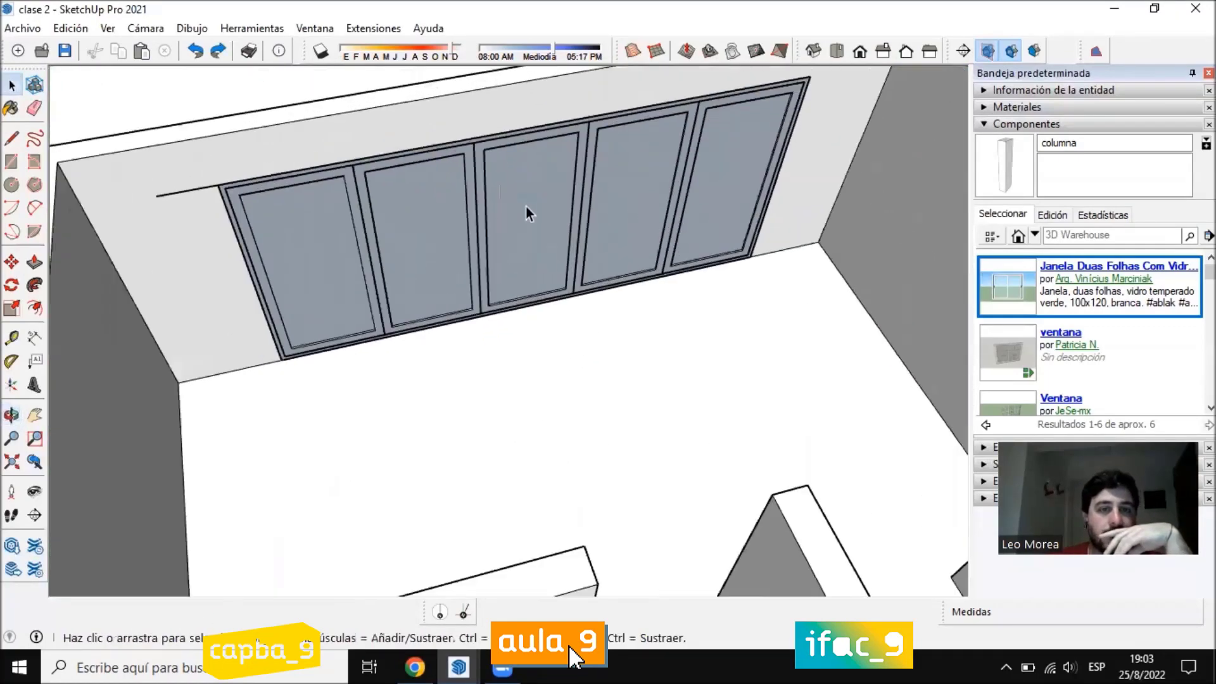
Open the five-panel window for editing from the room's interior side
{"action": "scroll", "coordinate": [526, 207], "scroll_direction": "up", "scroll_amount": 2}
{"action": "middle_click_drag", "start_coordinate": [526, 206], "coordinate": [505, 191]}
{"action": "scroll", "coordinate": [491, 179], "scroll_direction": "down", "scroll_amount": 2}
{"action": "scroll", "coordinate": [529, 142], "scroll_direction": "up", "scroll_amount": 2}
{"action": "scroll", "coordinate": [505, 191], "scroll_direction": "down", "scroll_amount": 2}
{"action": "scroll", "coordinate": [506, 191], "scroll_direction": "up", "scroll_amount": 2}
{"action": "left_click", "coordinate": [457, 260]}
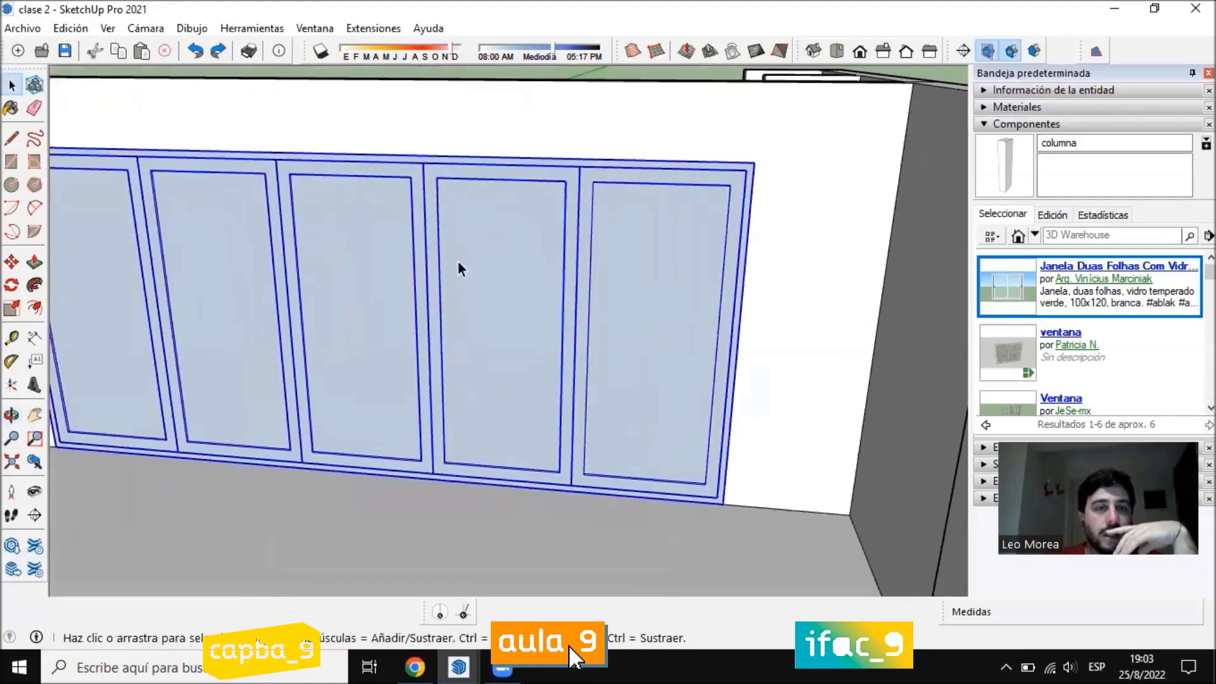
{"action": "double_click", "coordinate": [457, 265]}
{"action": "middle_click_drag", "start_coordinate": [457, 265], "coordinate": [465, 330]}
{"action": "scroll", "coordinate": [465, 330], "scroll_direction": "up", "scroll_amount": 2}
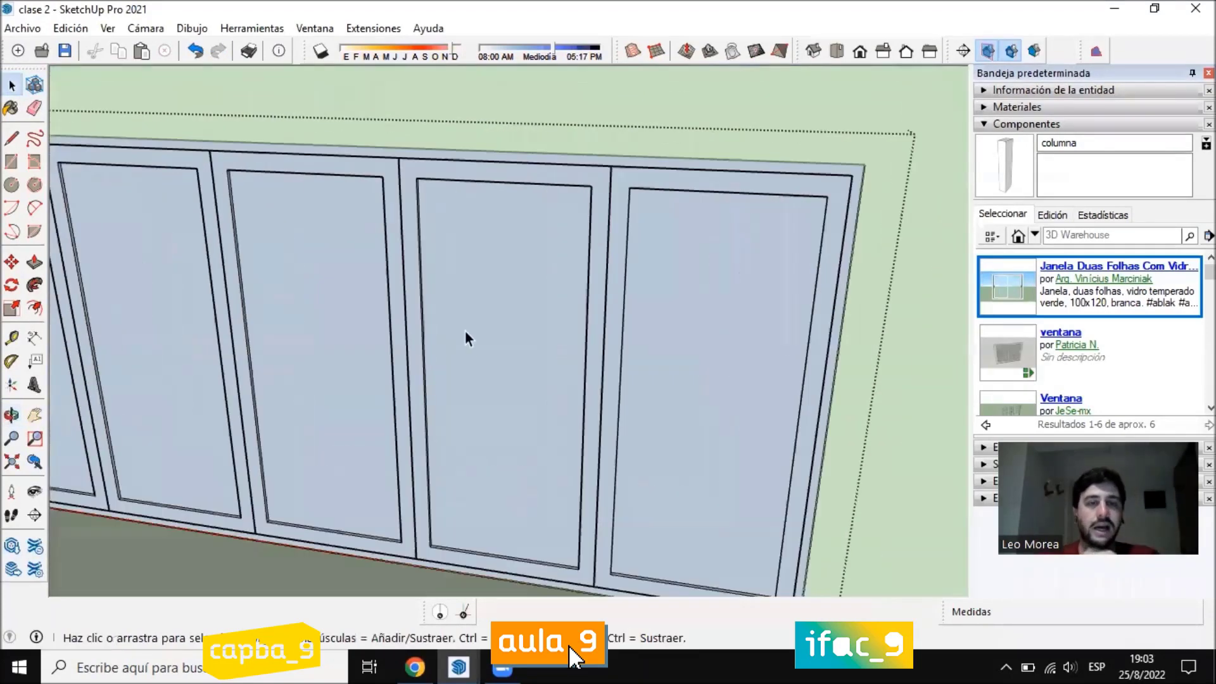
Open the end panel component and reverse the interior face of its frame, leaving the glass face as it is
{"action": "left_click", "coordinate": [516, 240]}
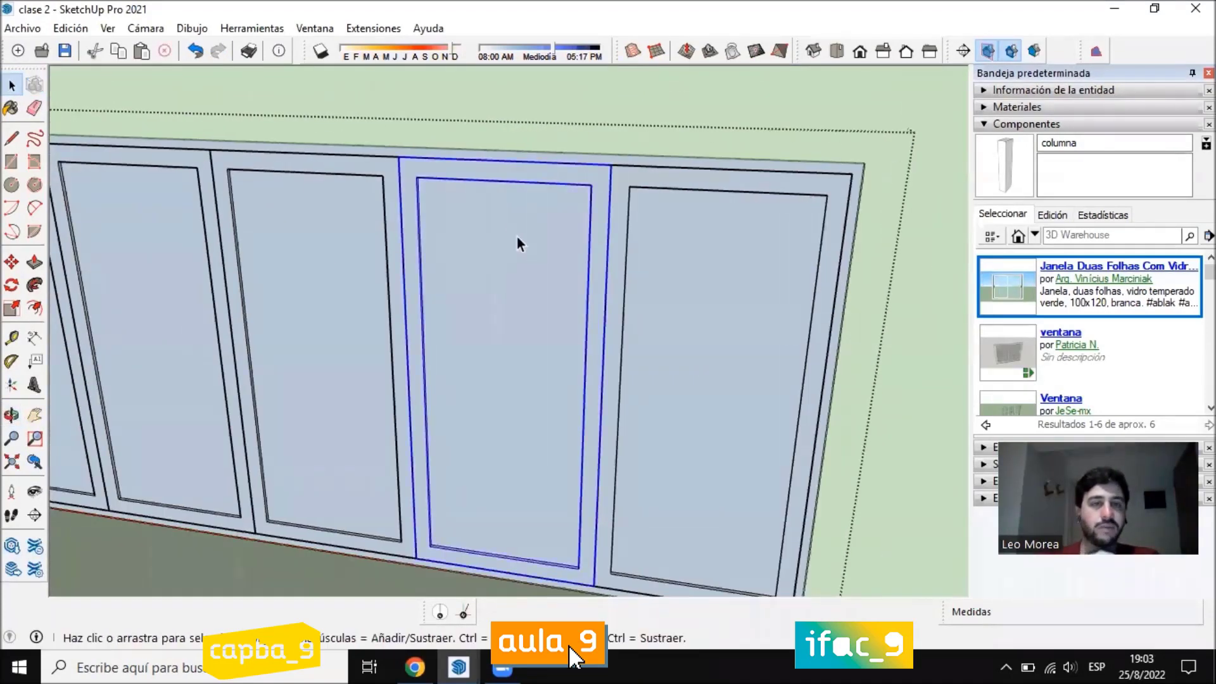
{"action": "double_click", "coordinate": [695, 243]}
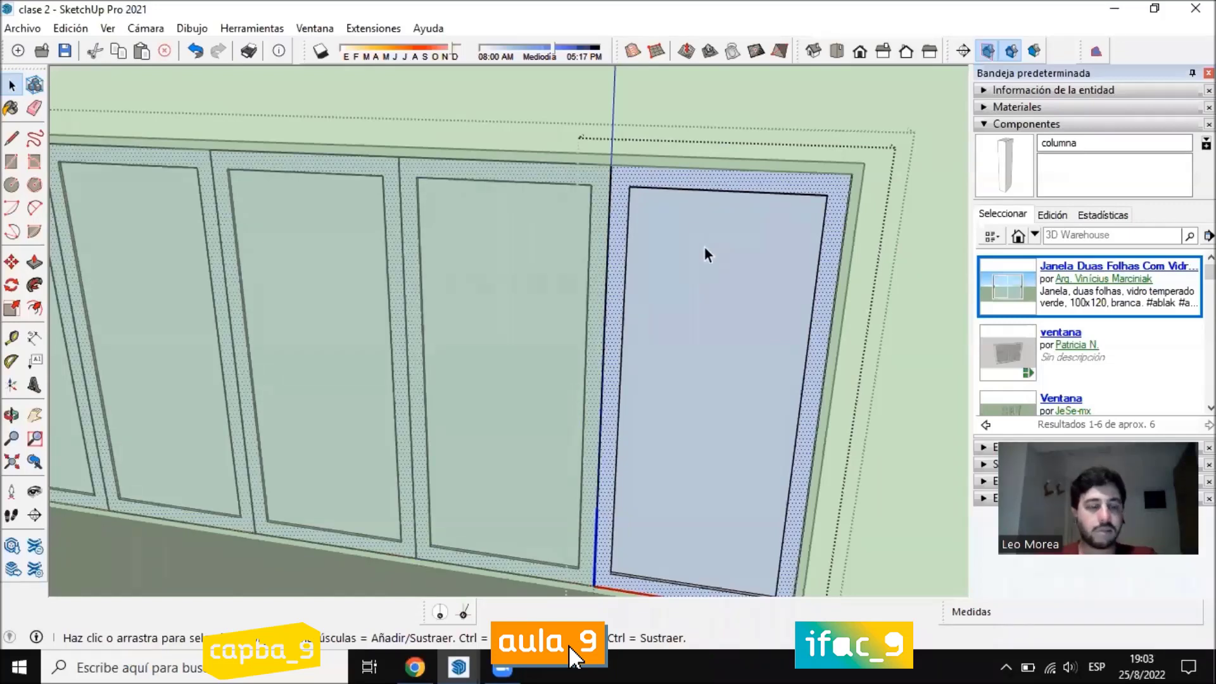
{"action": "left_click", "coordinate": [708, 415]}
{"action": "scroll", "coordinate": [709, 181], "scroll_direction": "up", "scroll_amount": 1}
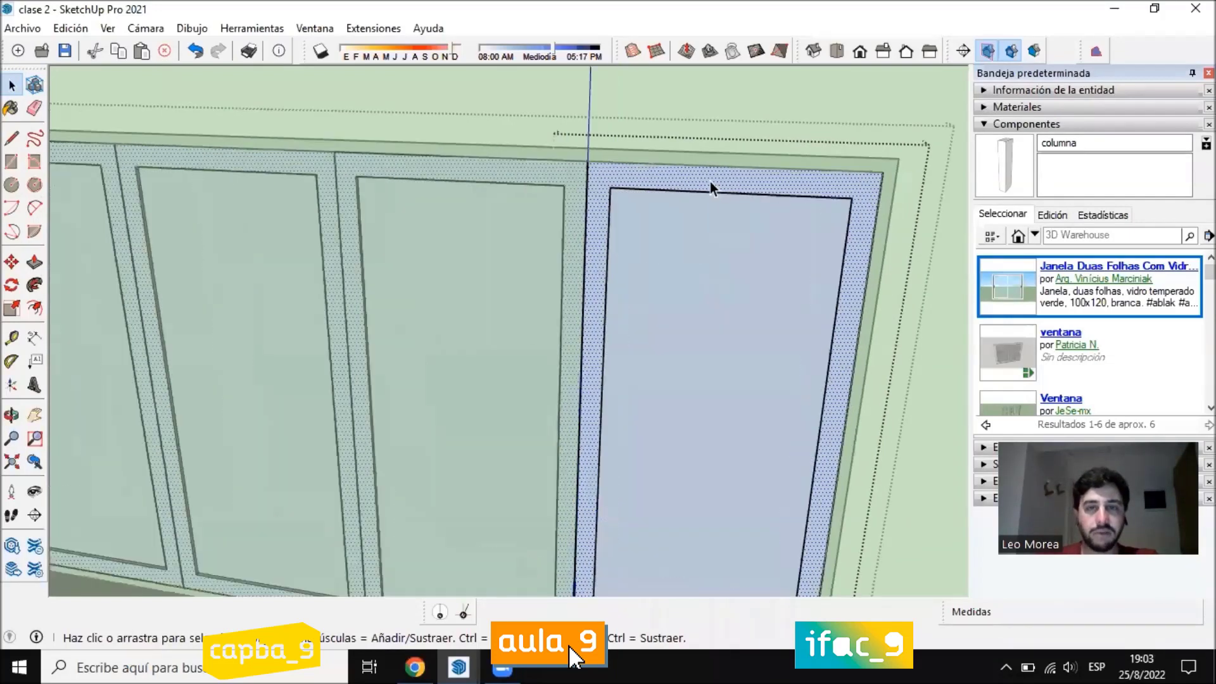
{"action": "right_click", "coordinate": [709, 181]}
{"action": "left_click", "coordinate": [799, 359]}
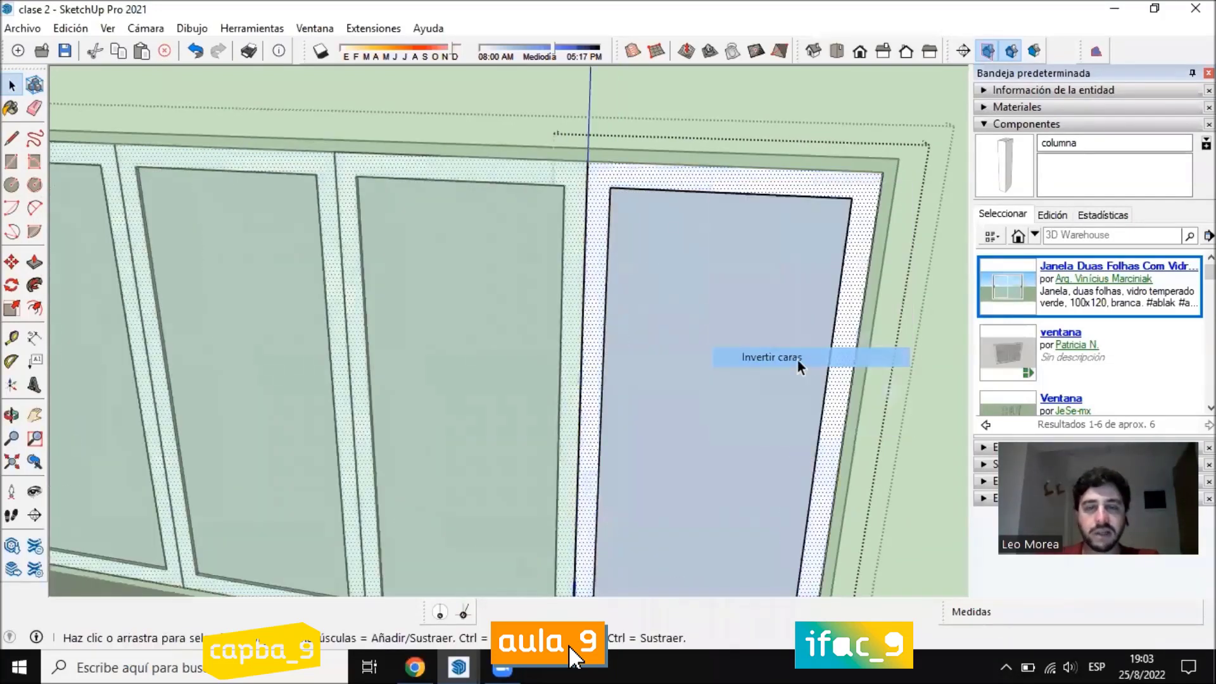
{"action": "mouse_move", "coordinate": [627, 355]}
{"action": "middle_mouse_down"}
{"action": "mouse_move", "coordinate": [608, 406]}
{"action": "mouse_move", "coordinate": [624, 339]}
{"action": "middle_mouse_up"}
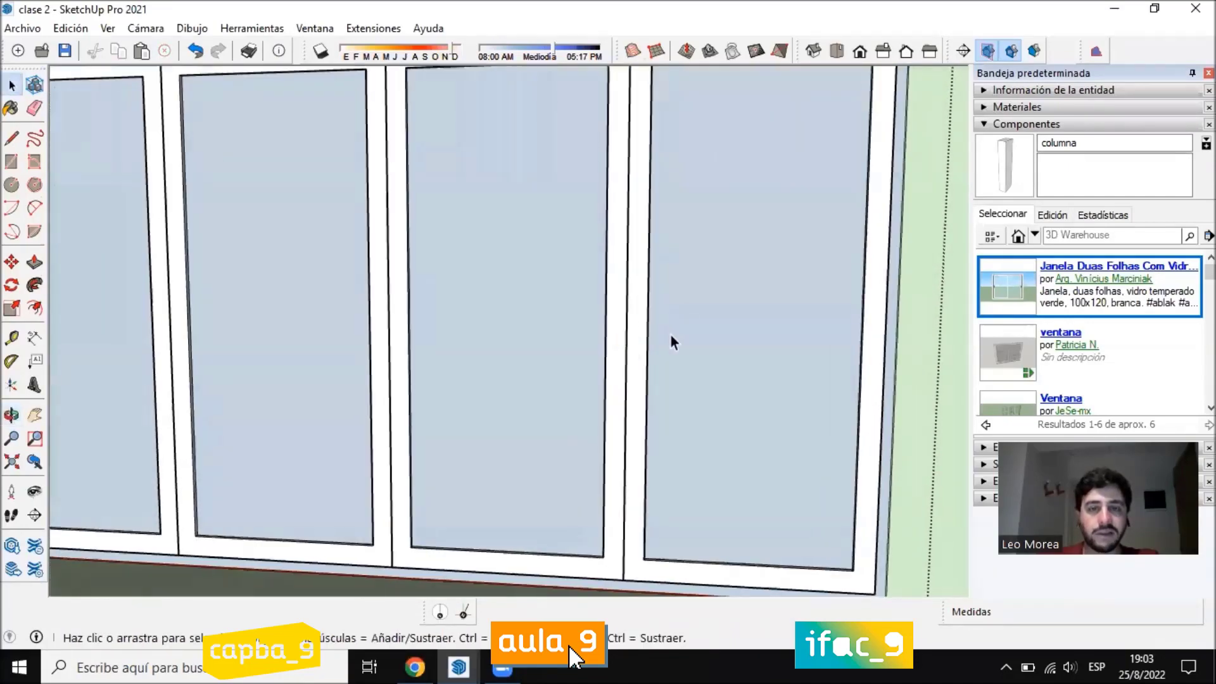
Reverse the interior face of the window's outer frame surrounding the panels, and close the window's editing
{"action": "middle_click_drag", "start_coordinate": [624, 283], "coordinate": [335, 236]}
{"action": "scroll", "coordinate": [485, 183], "scroll_direction": "up", "scroll_amount": 10}
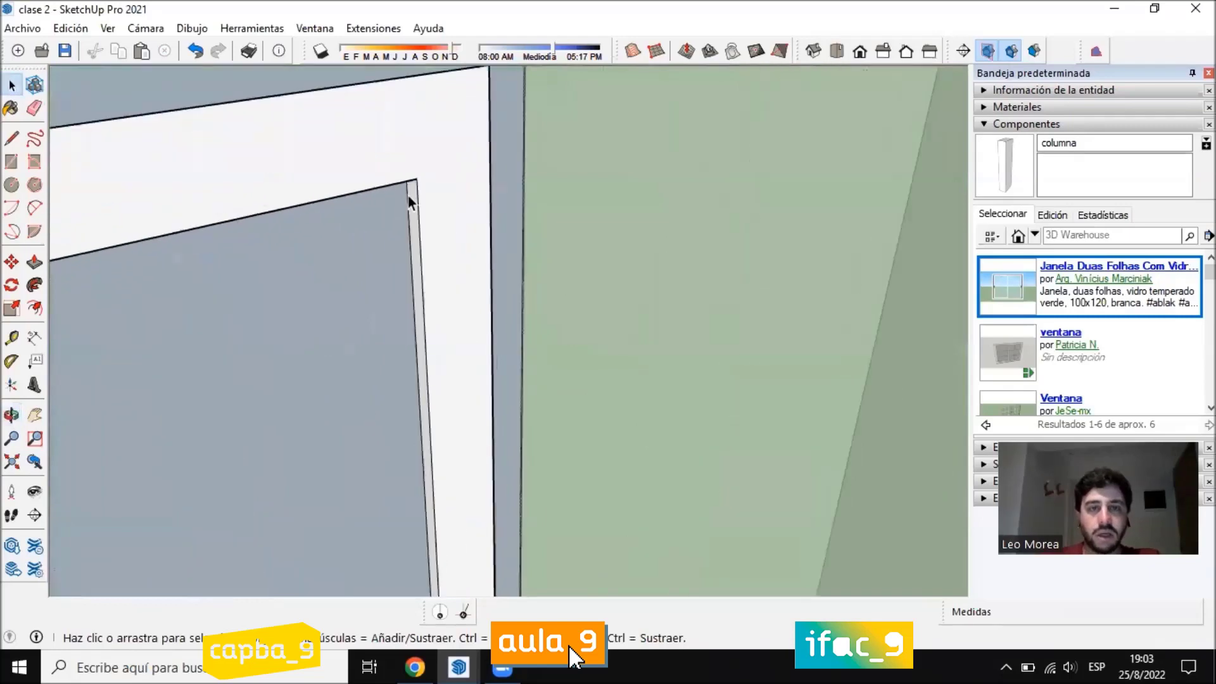
{"action": "middle_click_drag", "start_coordinate": [408, 196], "coordinate": [587, 290]}
{"action": "scroll", "coordinate": [563, 310], "scroll_direction": "down", "scroll_amount": 4}
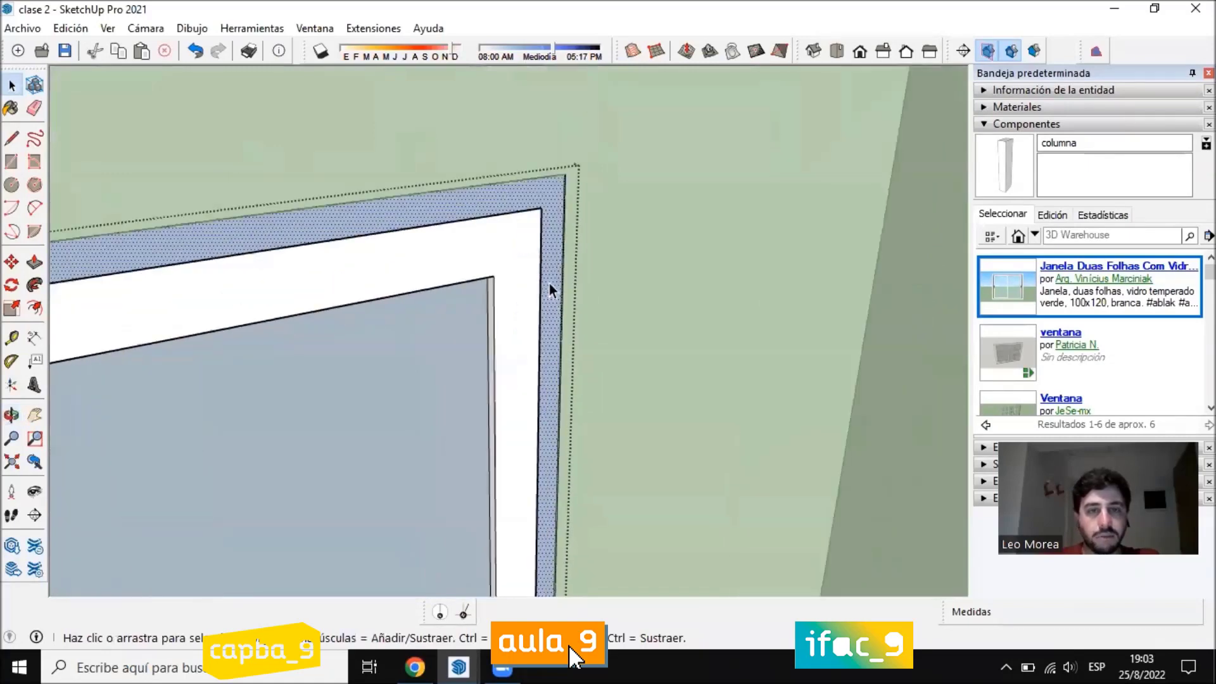
{"action": "right_click", "coordinate": [550, 283]}
{"action": "left_click", "coordinate": [628, 455]}
{"action": "scroll", "coordinate": [655, 252], "scroll_direction": "down", "scroll_amount": 4}
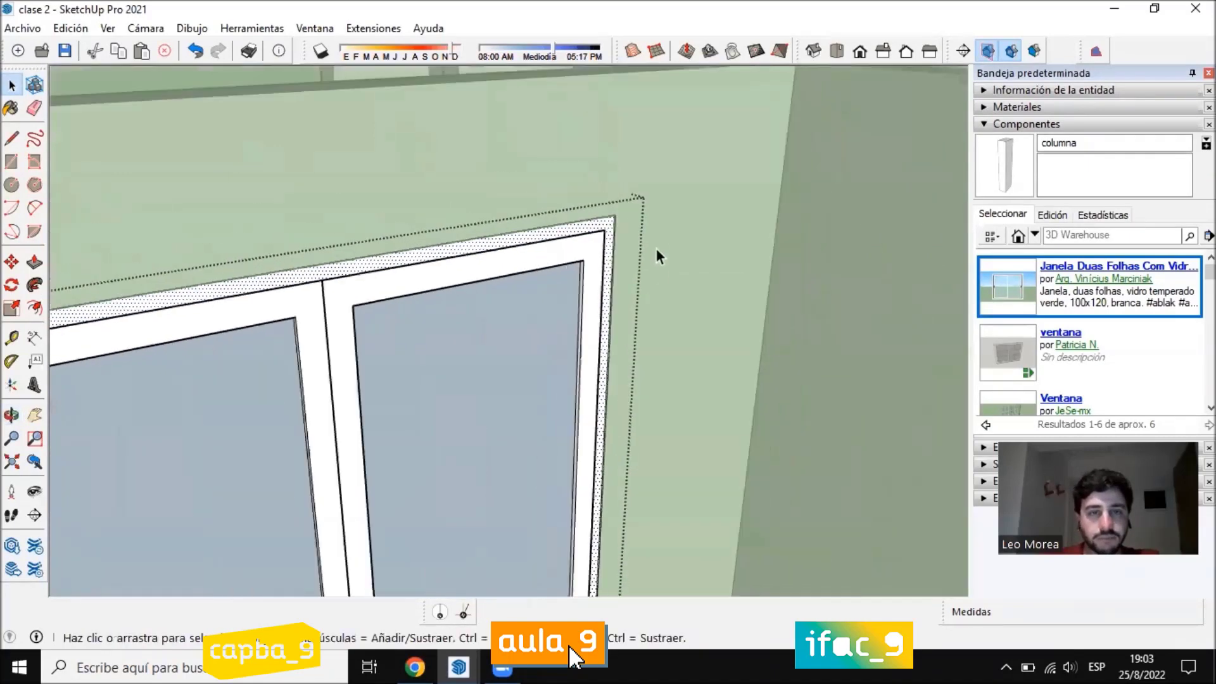
{"action": "left_click", "coordinate": [656, 253]}
{"action": "middle_click_drag", "start_coordinate": [657, 254], "coordinate": [423, 328]}
{"action": "scroll", "coordinate": [406, 285], "scroll_direction": "up", "scroll_amount": 5}
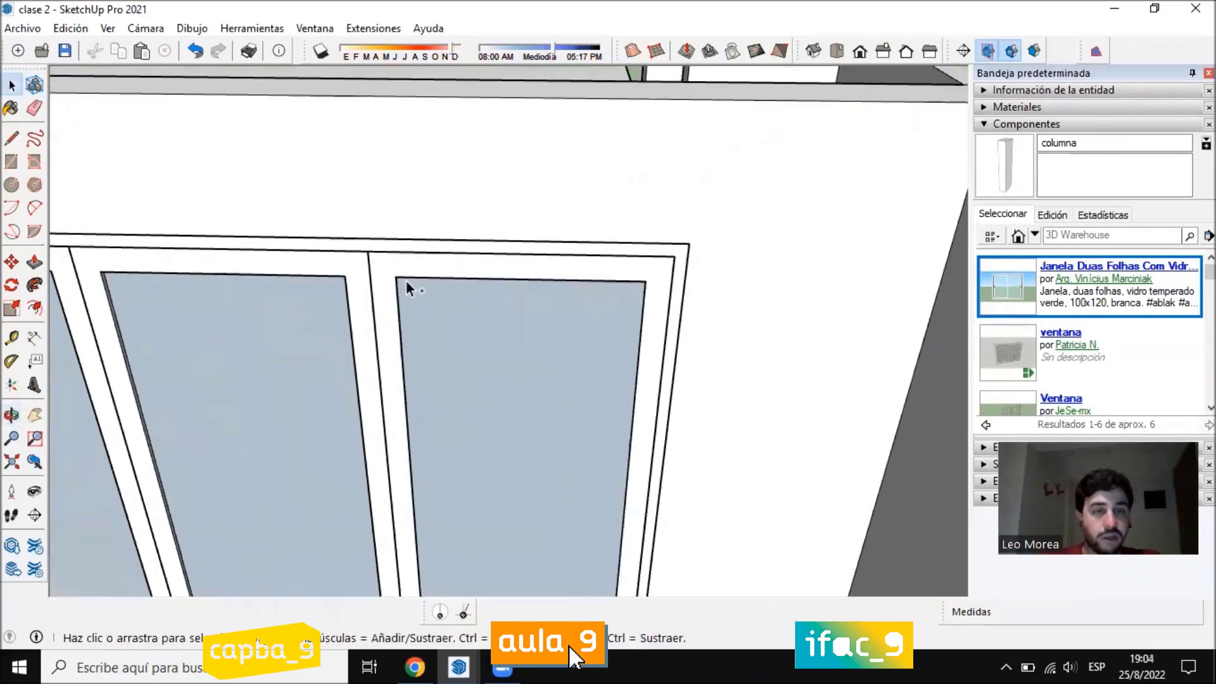
Undo the last face reversals on the five-panel window and reverse the interior face of the end panel's frame again
{"action": "double_click", "coordinate": [406, 282]}
{"action": "double_click", "coordinate": [405, 280]}
{"action": "scroll", "coordinate": [405, 280], "scroll_direction": "down", "scroll_amount": 2}
{"action": "middle_click_drag", "start_coordinate": [405, 280], "coordinate": [352, 236]}
{"action": "scroll", "coordinate": [474, 333], "scroll_direction": "down", "scroll_amount": 2}
{"action": "key", "text": "ctrl+z"}
{"action": "scroll", "coordinate": [408, 293], "scroll_direction": "up", "scroll_amount": 3}
{"action": "left_click", "coordinate": [396, 276]}
{"action": "scroll", "coordinate": [396, 279], "scroll_direction": "down", "scroll_amount": 1}
{"action": "scroll", "coordinate": [353, 236], "scroll_direction": "up", "scroll_amount": 2}
{"action": "right_click", "coordinate": [557, 233]}
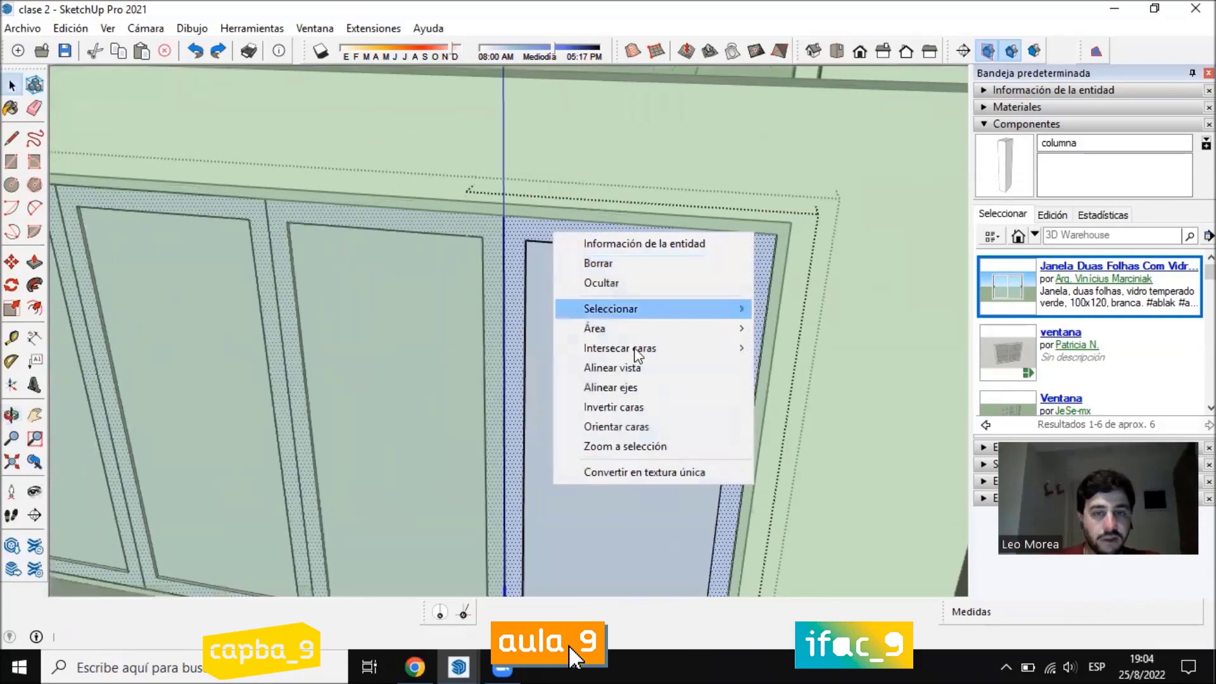
{"action": "left_click", "coordinate": [638, 406]}
{"action": "scroll", "coordinate": [289, 281], "scroll_direction": "down", "scroll_amount": 2}
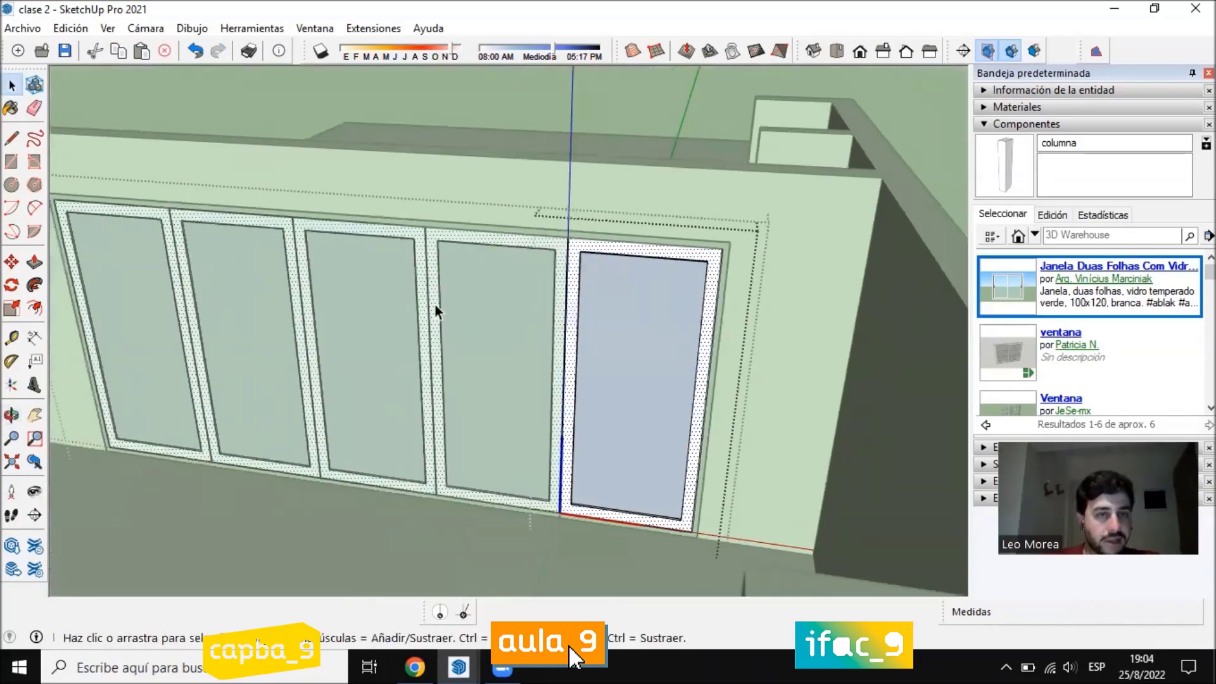
Reverse the interior face of the window's outer frame surrounding the panels, and leave the window's editing
{"action": "left_click", "coordinate": [586, 176]}
{"action": "middle_click_drag", "start_coordinate": [545, 355], "coordinate": [756, 298]}
{"action": "scroll", "coordinate": [762, 153], "scroll_direction": "up", "scroll_amount": 4}
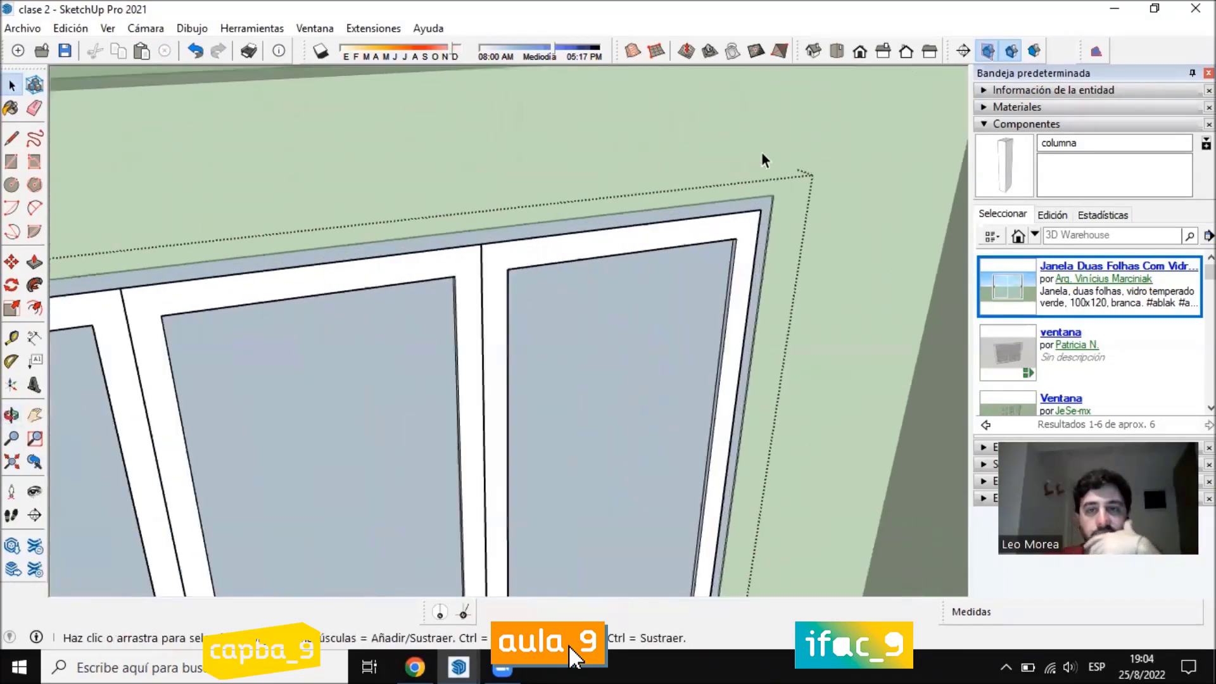
{"action": "scroll", "coordinate": [765, 233], "scroll_direction": "up", "scroll_amount": 2}
{"action": "right_click", "coordinate": [765, 233]}
{"action": "left_click", "coordinate": [823, 408]}
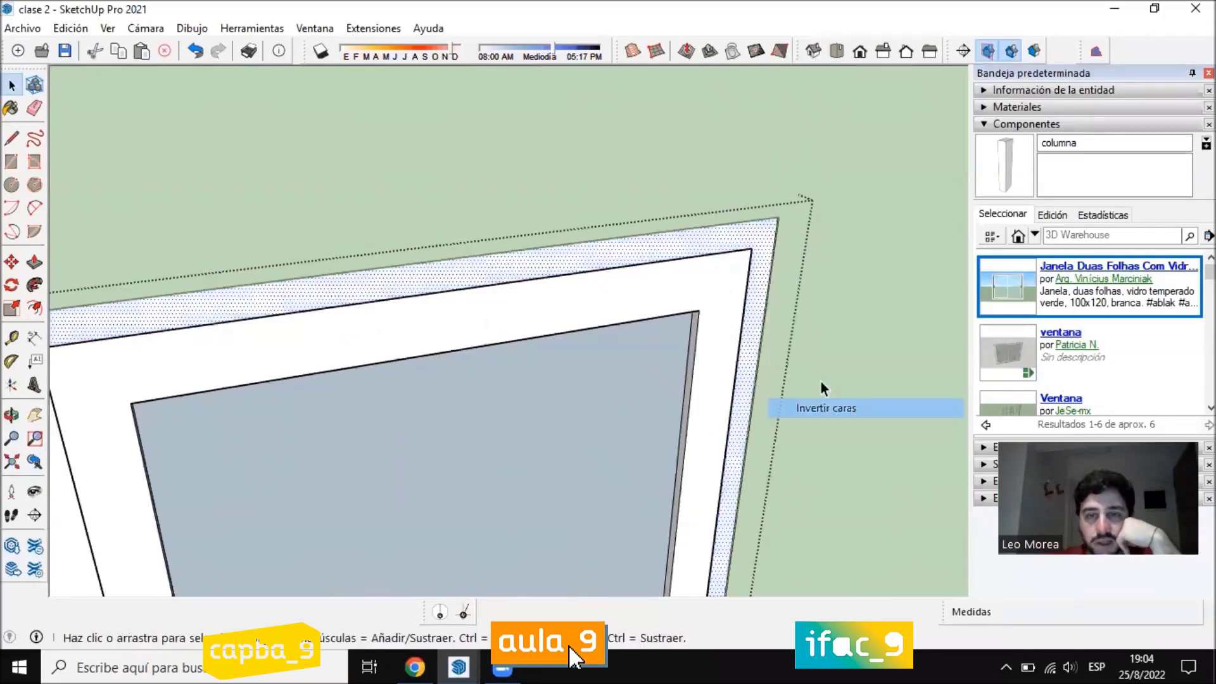
{"action": "scroll", "coordinate": [766, 249], "scroll_direction": "down", "scroll_amount": 2}
{"action": "left_click", "coordinate": [742, 173]}
Examine the five-panel window's frames and panels up close and from around the room, checking the orientation of their faces
{"action": "scroll", "coordinate": [722, 187], "scroll_direction": "down", "scroll_amount": 4}
{"action": "middle_click_drag", "start_coordinate": [700, 271], "coordinate": [687, 221]}
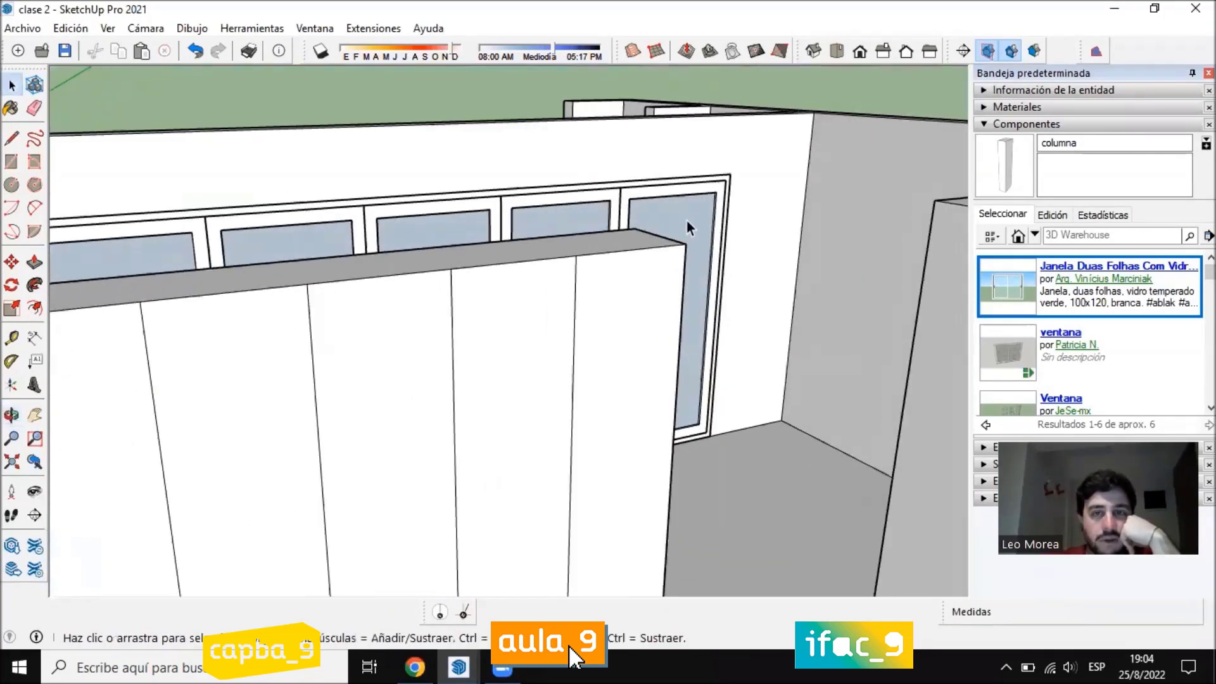
{"action": "left_click", "coordinate": [687, 221]}
{"action": "scroll", "coordinate": [799, 219], "scroll_direction": "up", "scroll_amount": 2}
{"action": "scroll", "coordinate": [658, 249], "scroll_direction": "up", "scroll_amount": 4}
{"action": "middle_click_drag", "start_coordinate": [509, 311], "coordinate": [743, 388]}
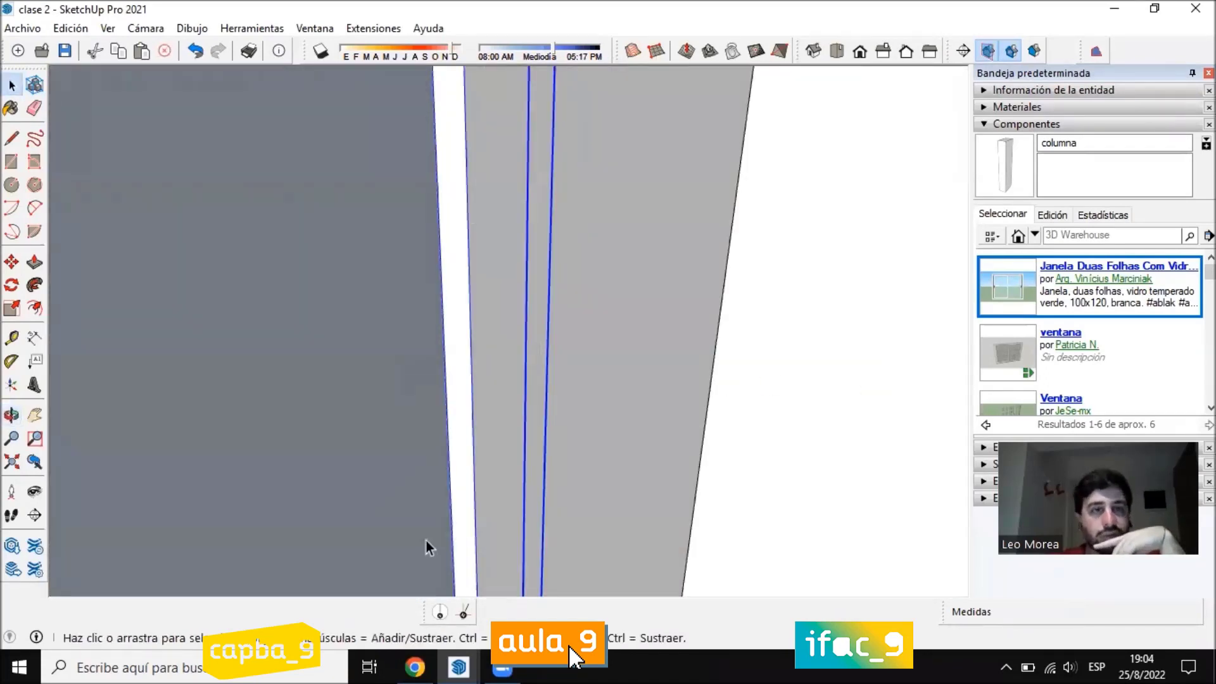
{"action": "middle_click_drag", "start_coordinate": [323, 252], "coordinate": [438, 294]}
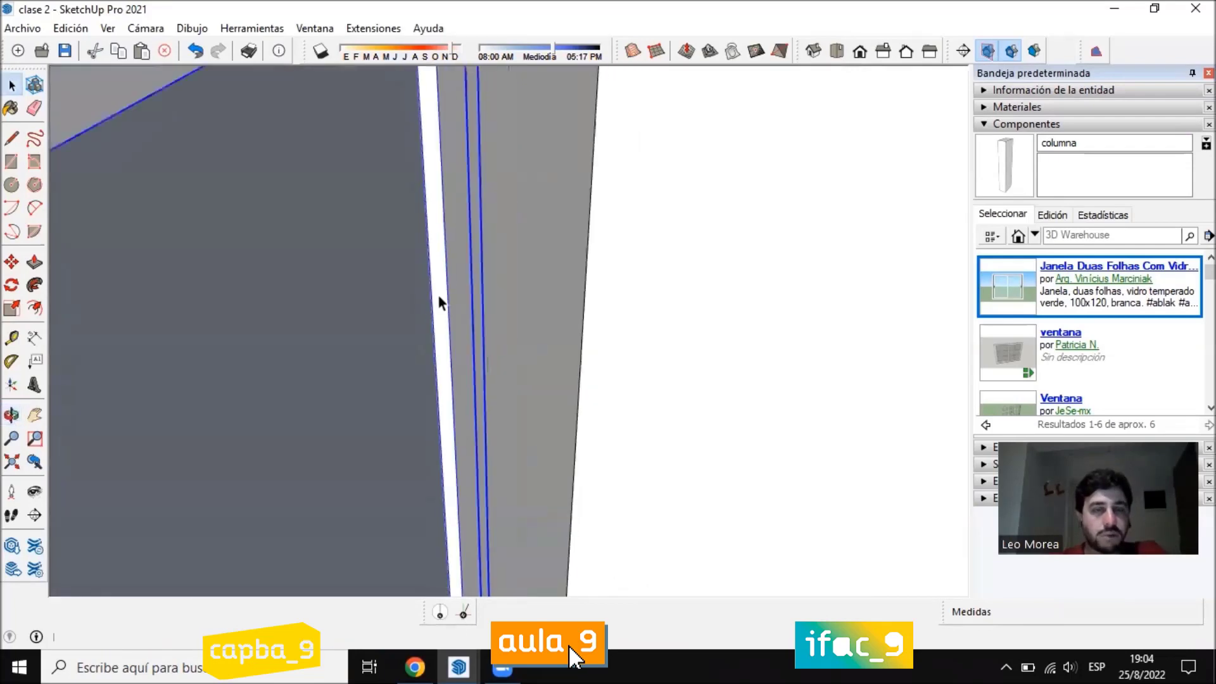
{"action": "scroll", "coordinate": [438, 295], "scroll_direction": "down", "scroll_amount": 5}
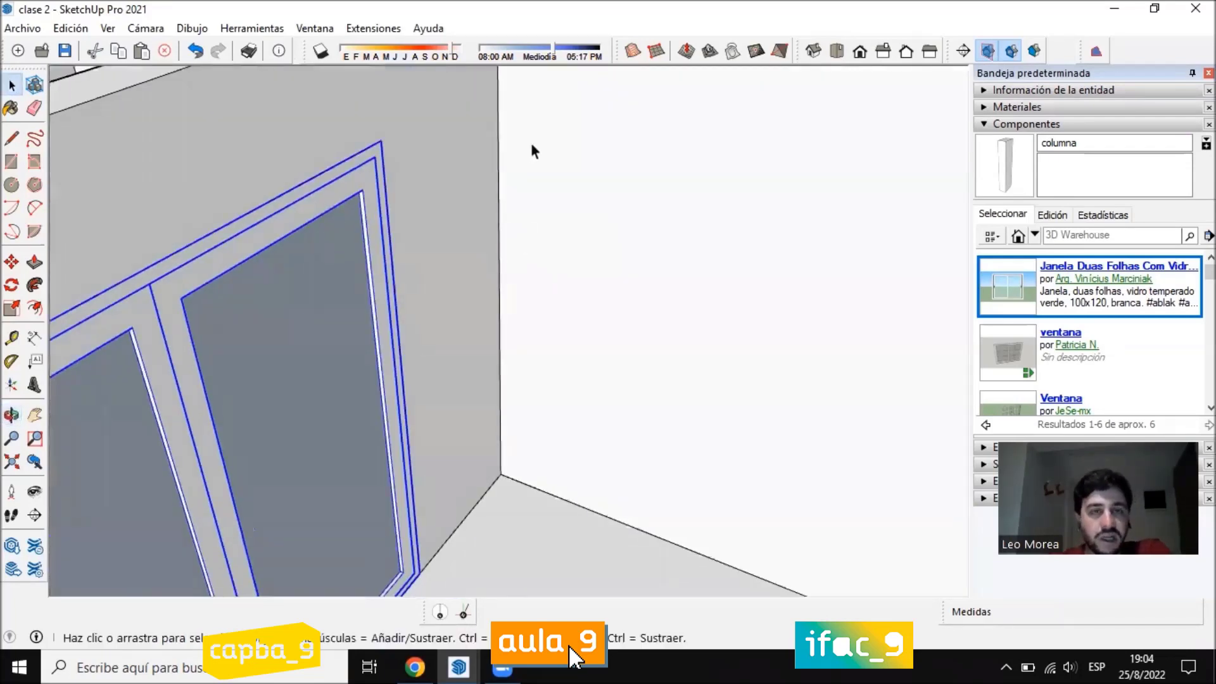
{"action": "scroll", "coordinate": [532, 149], "scroll_direction": "down", "scroll_amount": 5}
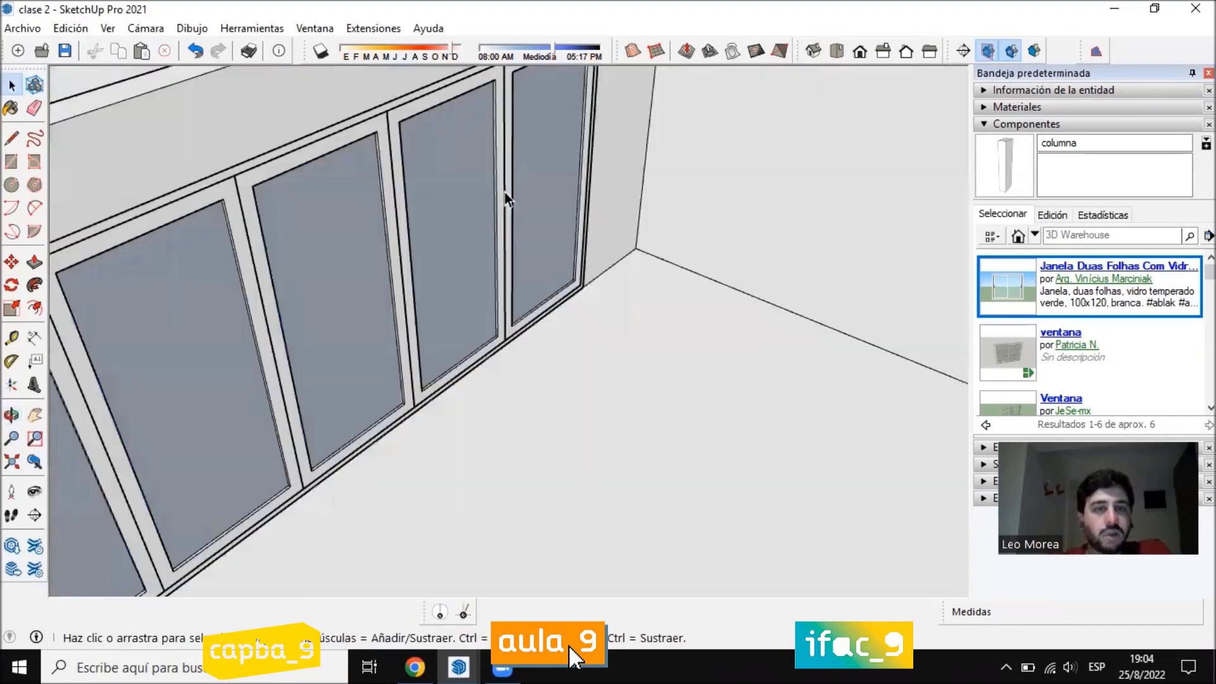
{"action": "middle_click_drag", "start_coordinate": [504, 192], "coordinate": [555, 312]}
{"action": "scroll", "coordinate": [524, 233], "scroll_direction": "down", "scroll_amount": 2}
{"action": "middle_click_drag", "start_coordinate": [524, 233], "coordinate": [575, 204]}
{"action": "middle_click_drag", "start_coordinate": [563, 415], "coordinate": [344, 331]}
{"action": "scroll", "coordinate": [249, 296], "scroll_direction": "up", "scroll_amount": 1}
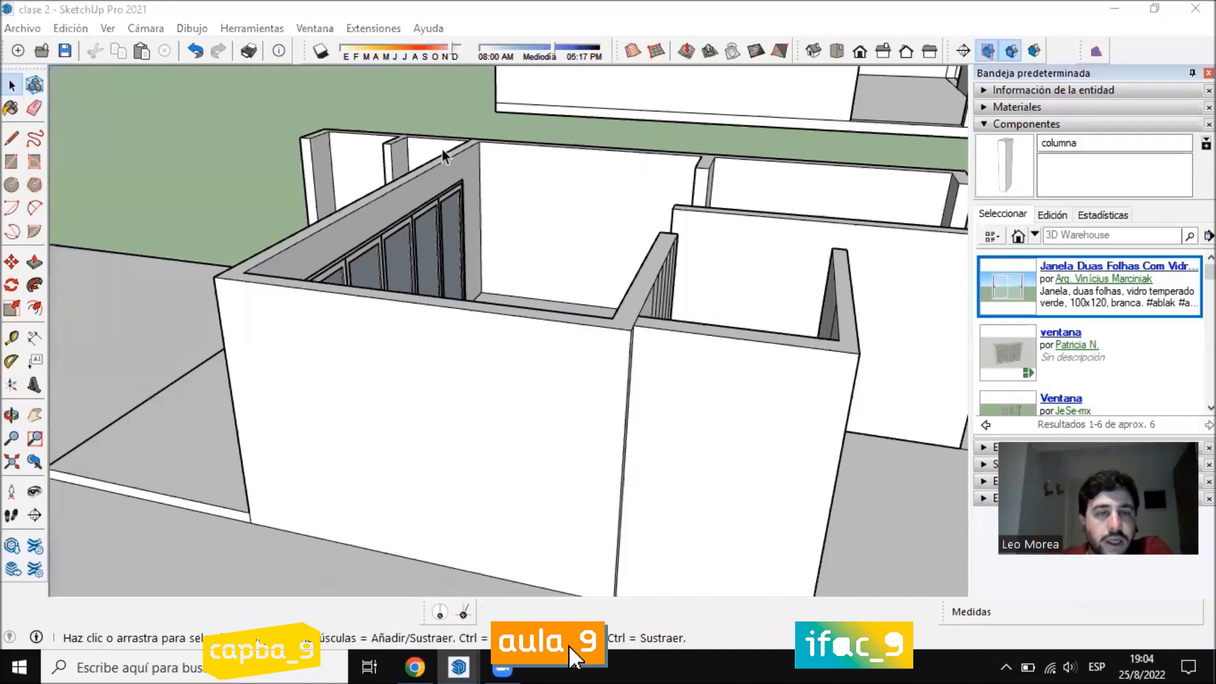
Sketch a square about 10.91 m per side on the open ground beside the house plot, and undo it
{"action": "scroll", "coordinate": [542, 236], "scroll_direction": "down", "scroll_amount": 6}
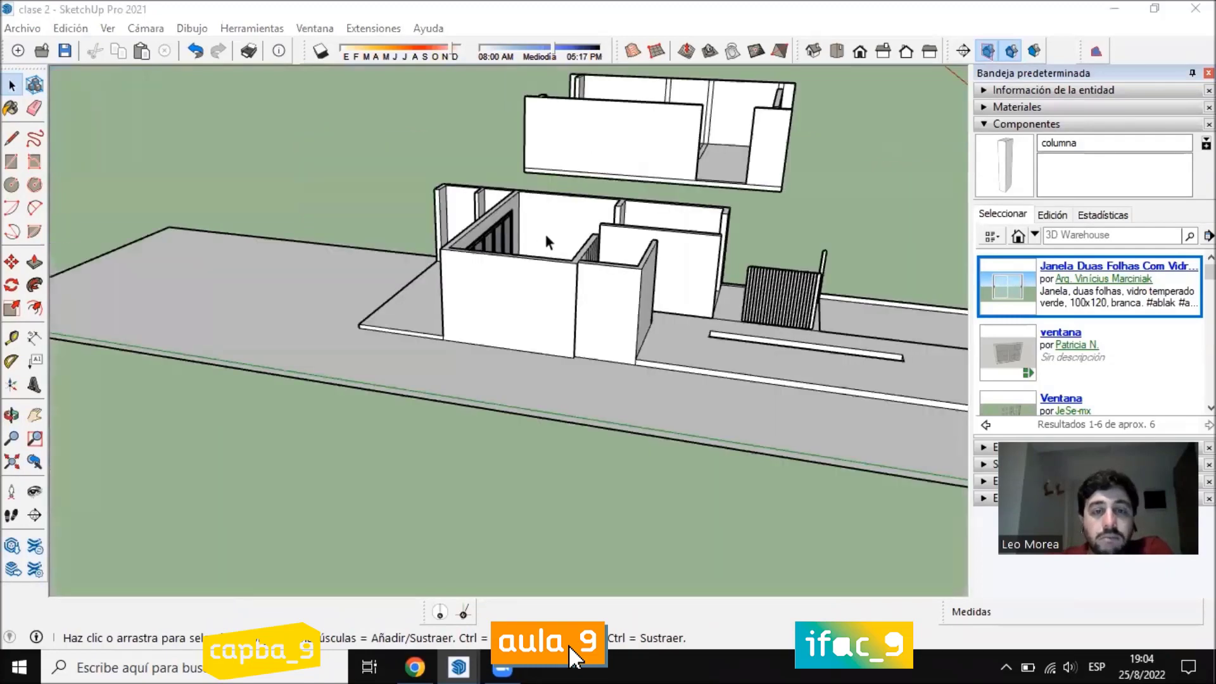
{"action": "middle_click_drag", "start_coordinate": [545, 238], "coordinate": [215, 312]}
{"action": "scroll", "coordinate": [594, 362], "scroll_direction": "down", "scroll_amount": 3}
{"action": "scroll", "coordinate": [825, 405], "scroll_direction": "down", "scroll_amount": 3}
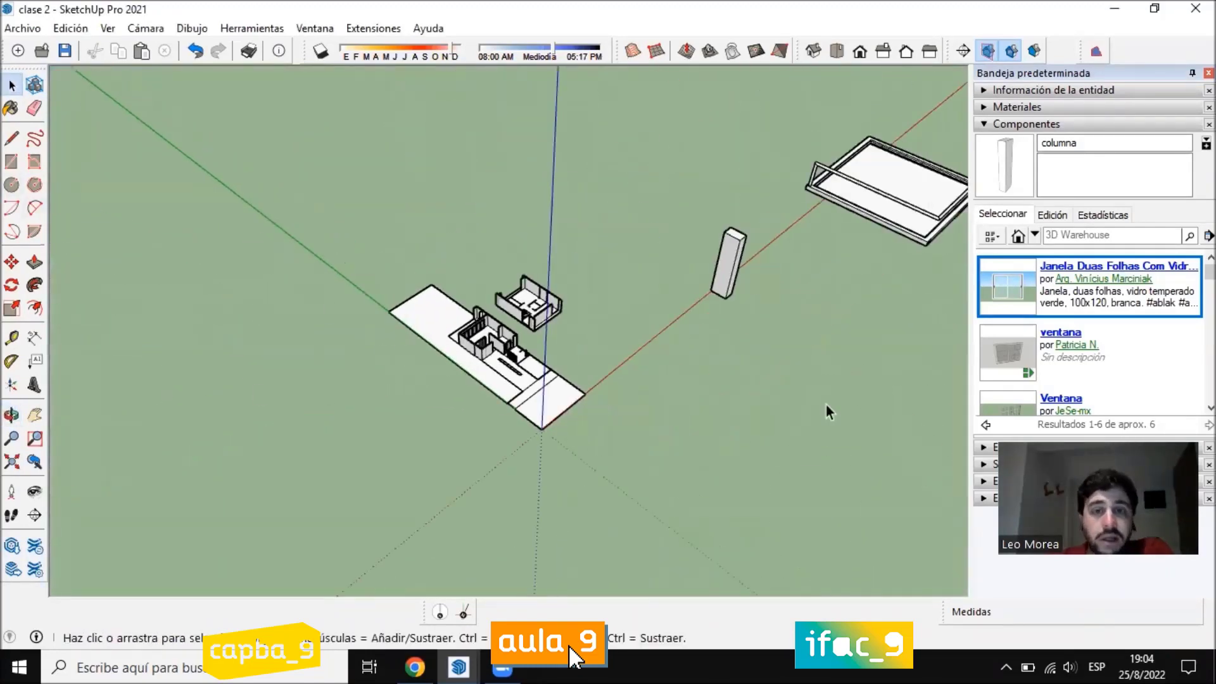
{"action": "middle_click_drag", "start_coordinate": [826, 405], "coordinate": [746, 380]}
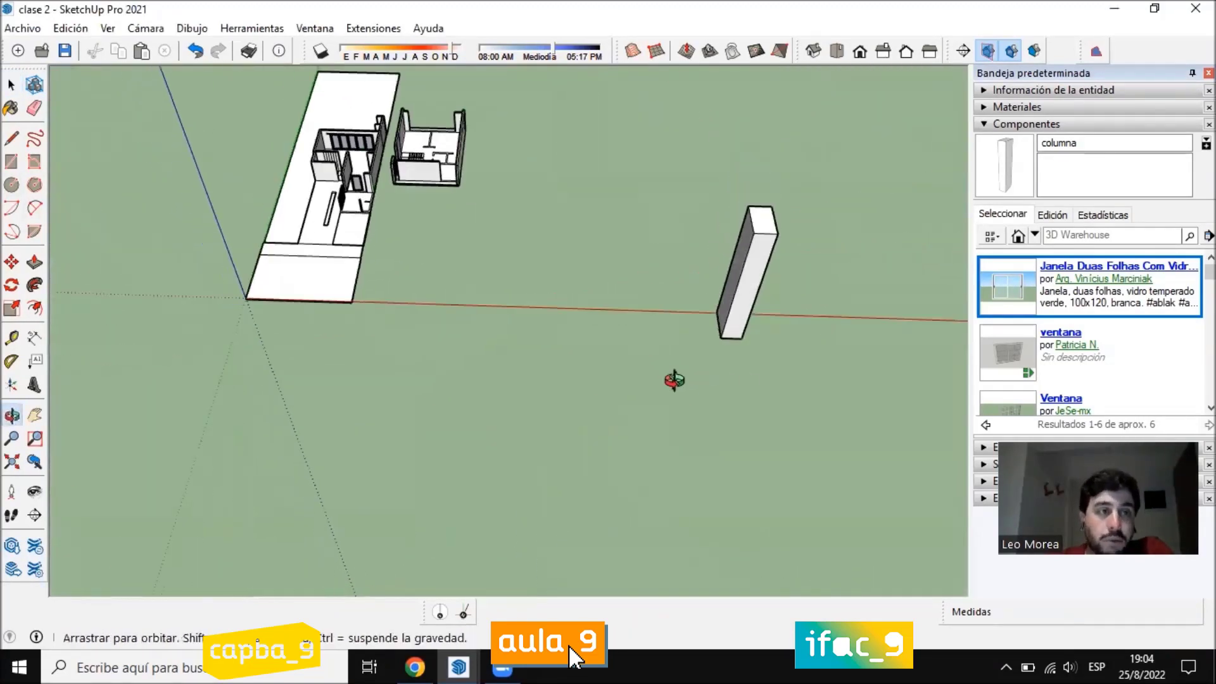
{"action": "left_click", "coordinate": [11, 161]}
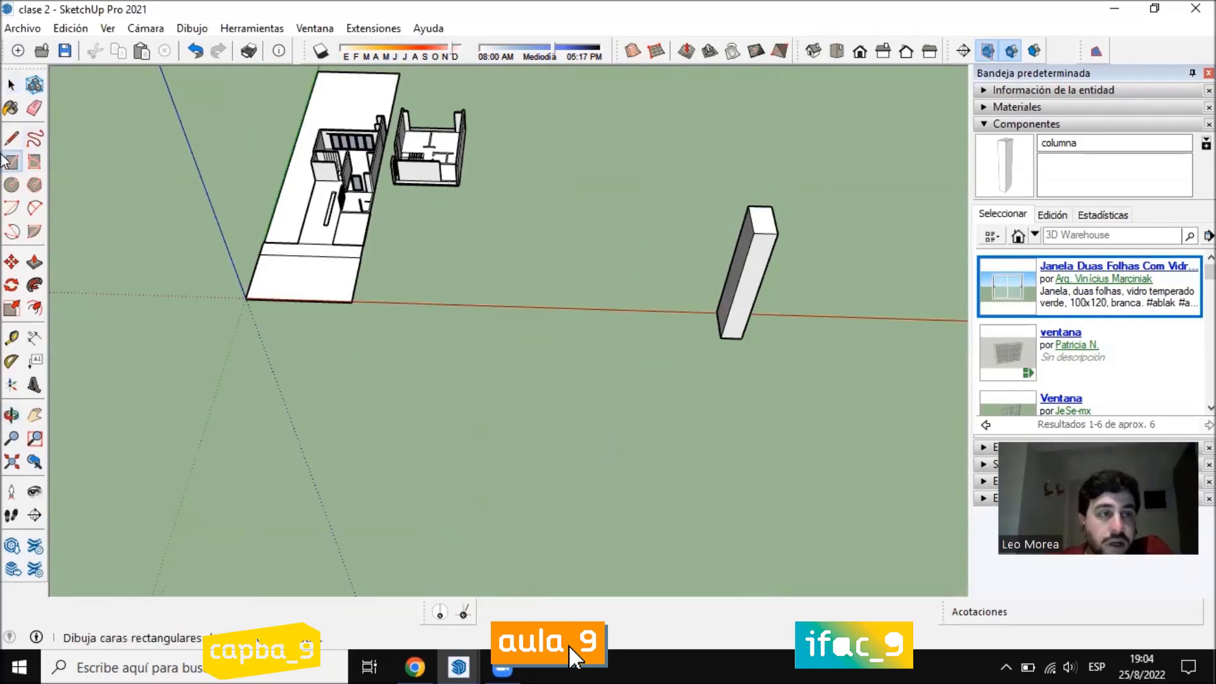
{"action": "scroll", "coordinate": [551, 361], "scroll_direction": "up", "scroll_amount": 2}
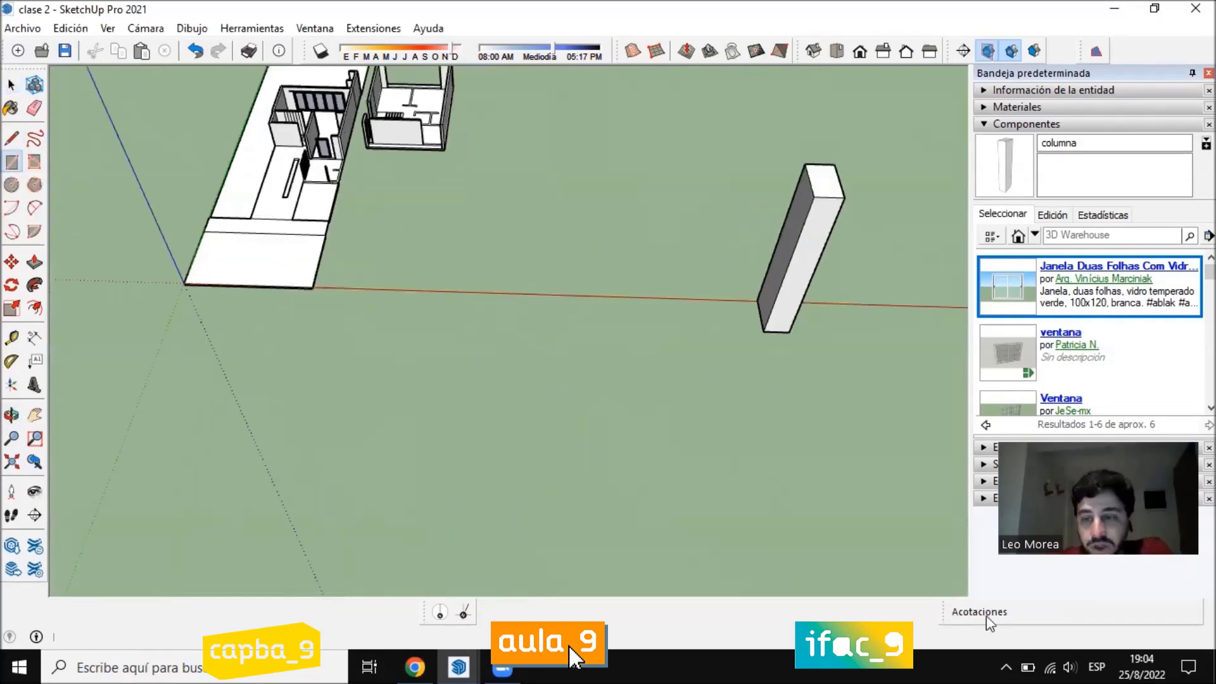
{"action": "left_click", "coordinate": [436, 510]}
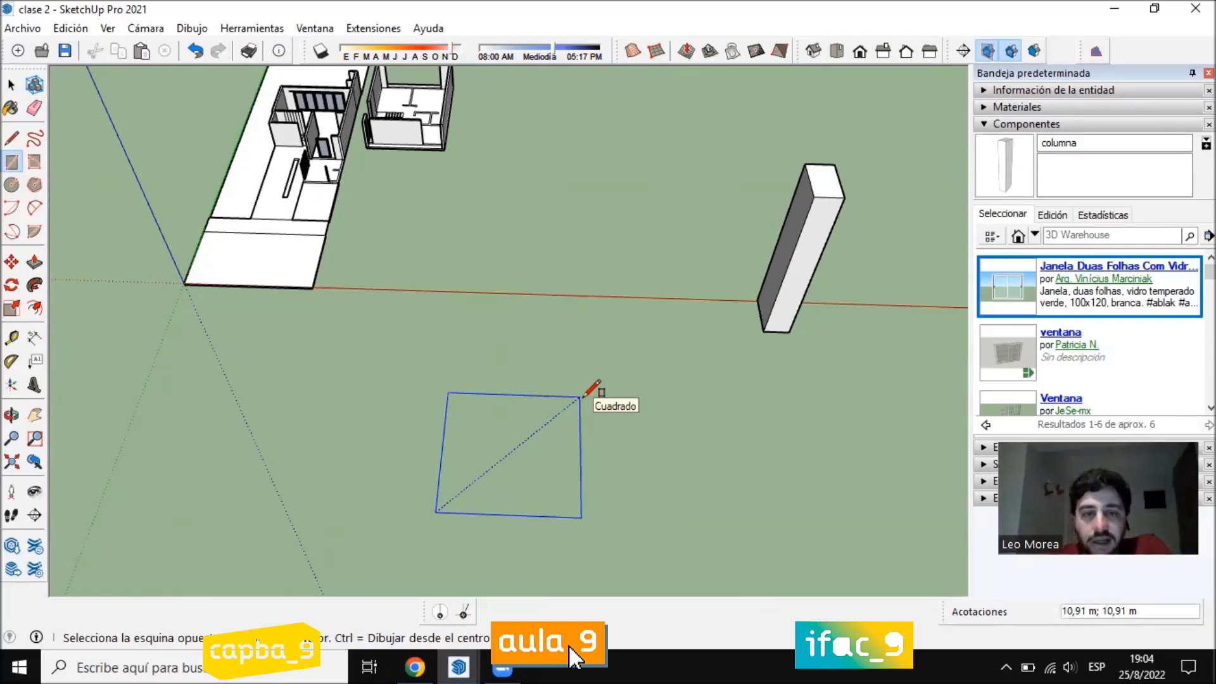
{"action": "left_click", "coordinate": [580, 397]}
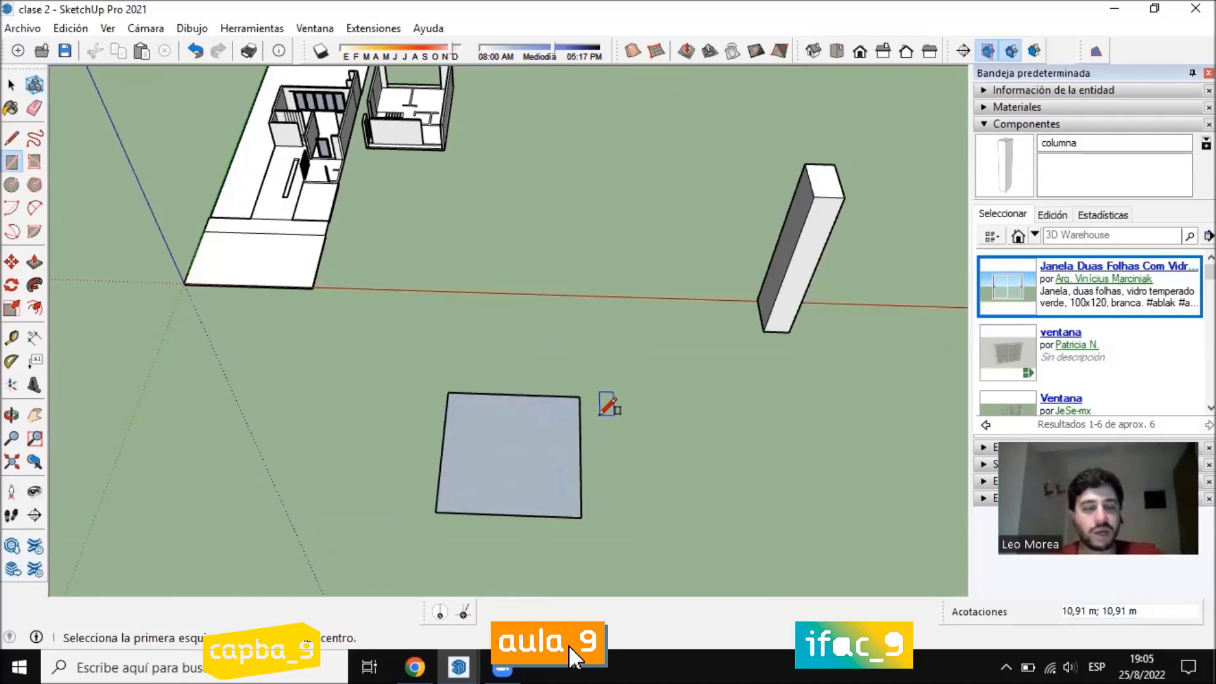
{"action": "key", "text": "ctrl+z"}
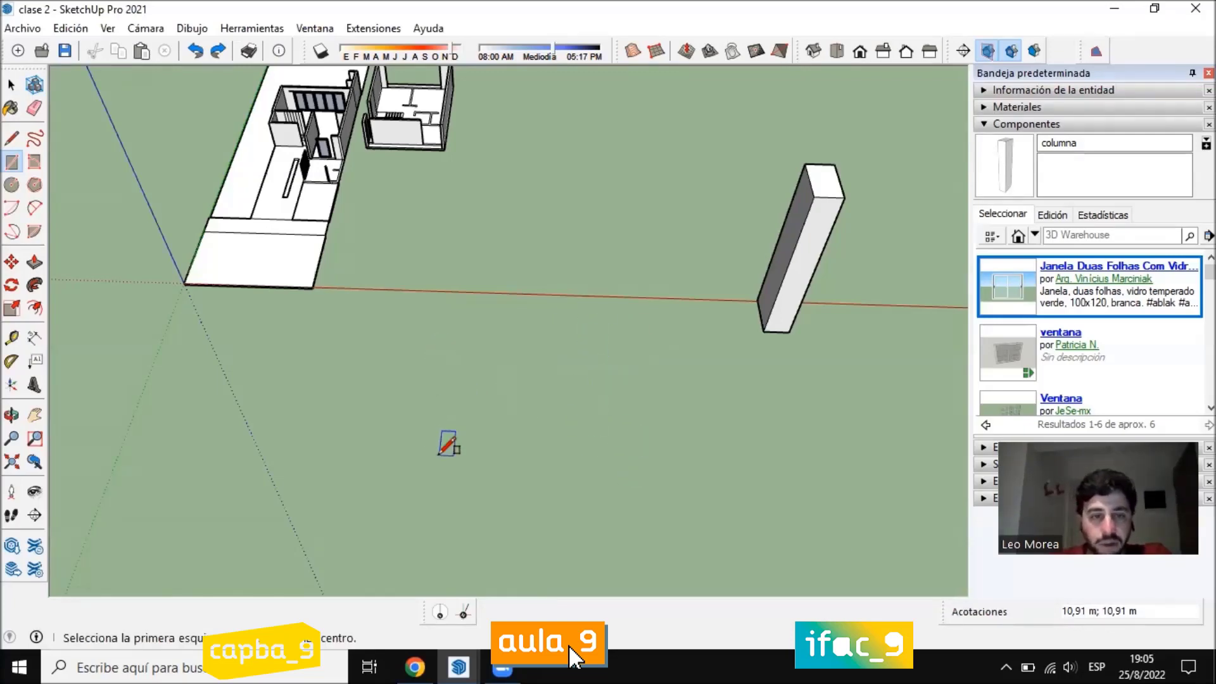
Draw a rectangle with the dimensions 10;10 on the open ground beside the house plot, and undo it
{"action": "left_click", "coordinate": [454, 433]}
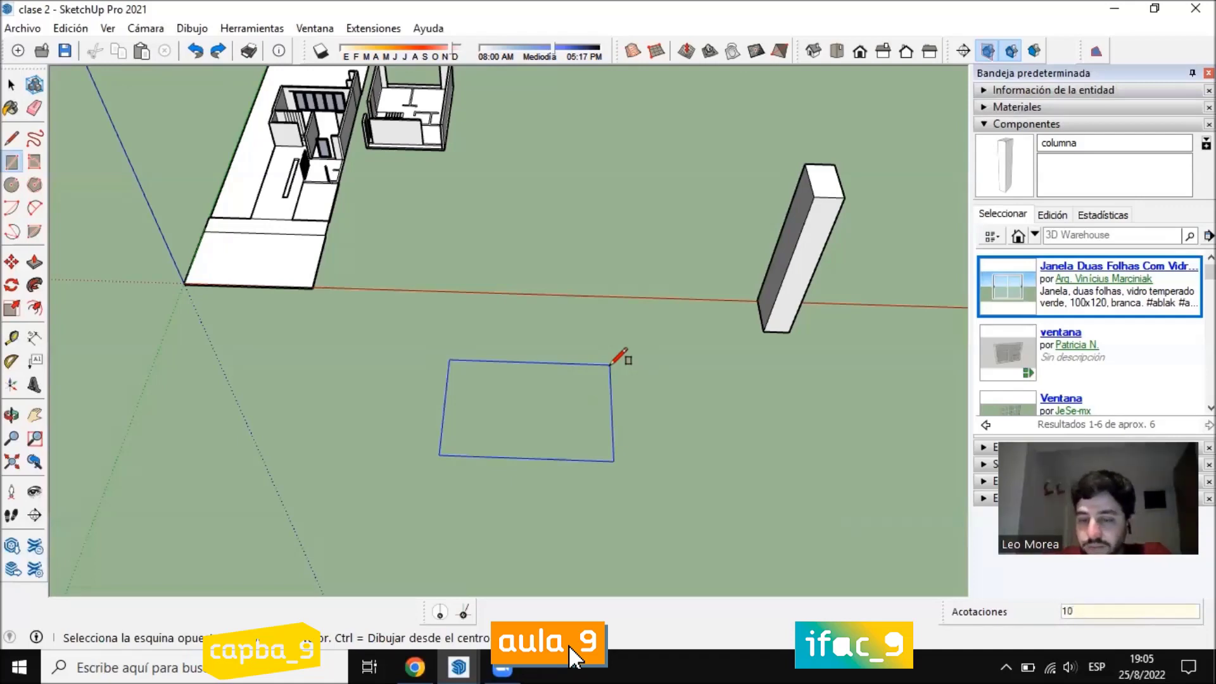
{"action": "type", "text": ";10"}
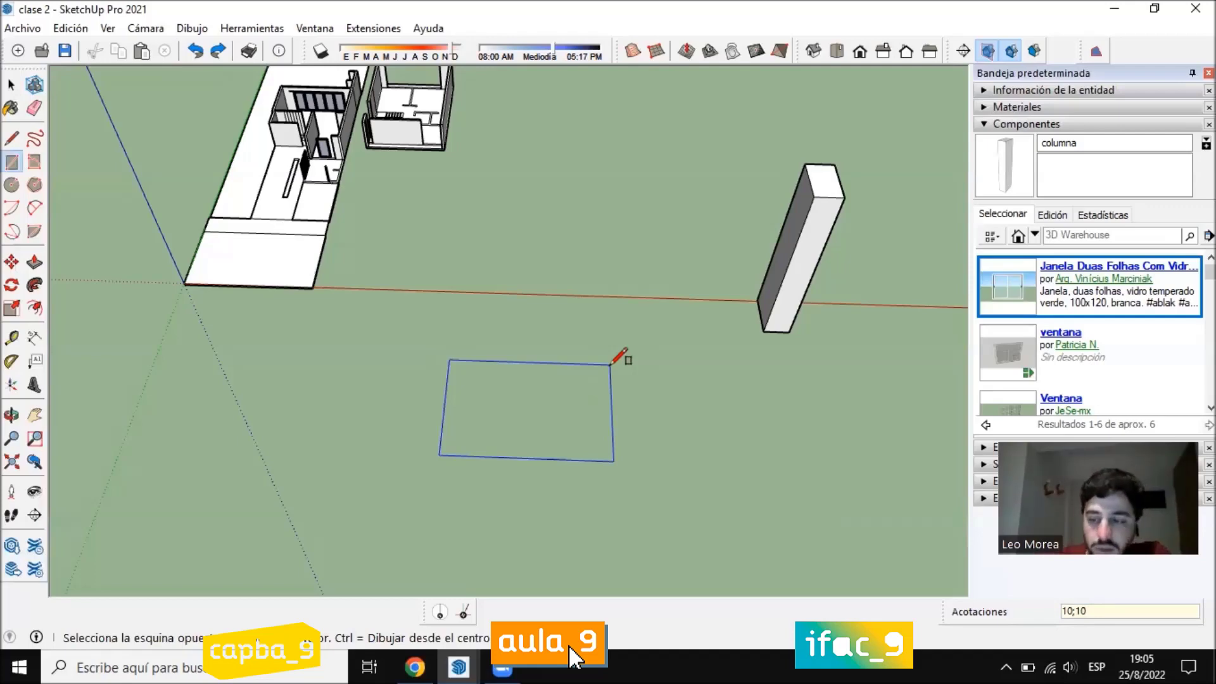
{"action": "key", "text": "Return"}
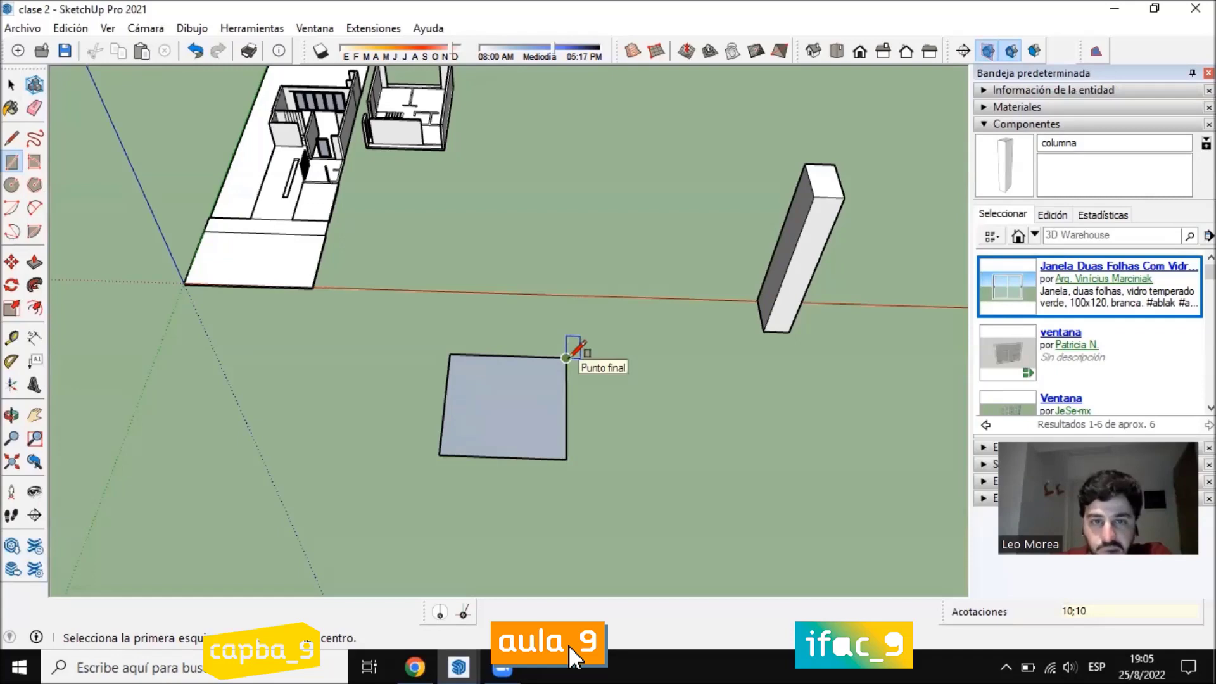
{"action": "left_click", "coordinate": [11, 84]}
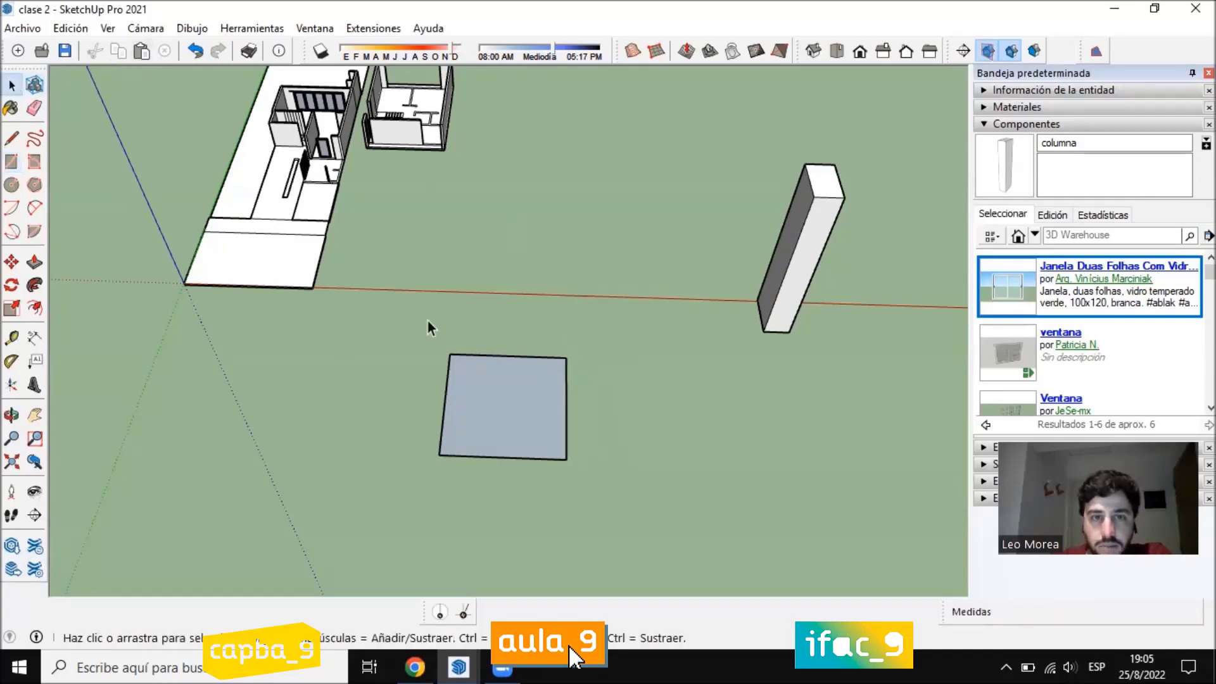
{"action": "left_click_drag", "start_coordinate": [427, 320], "coordinate": [674, 489]}
{"action": "left_click", "coordinate": [674, 489]}
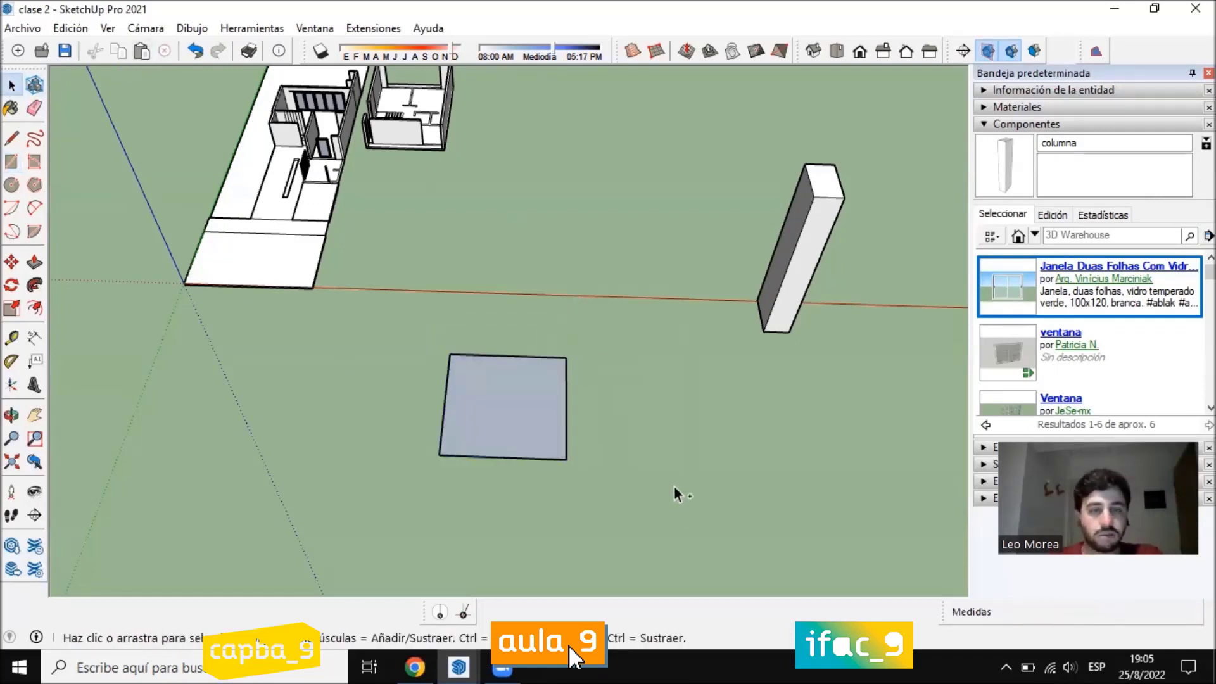
{"action": "key", "text": "ctrl+z"}
Draw a rectangle on the open ground beside the house plot, entering 10,5 as its dimensions
{"action": "left_click", "coordinate": [11, 161]}
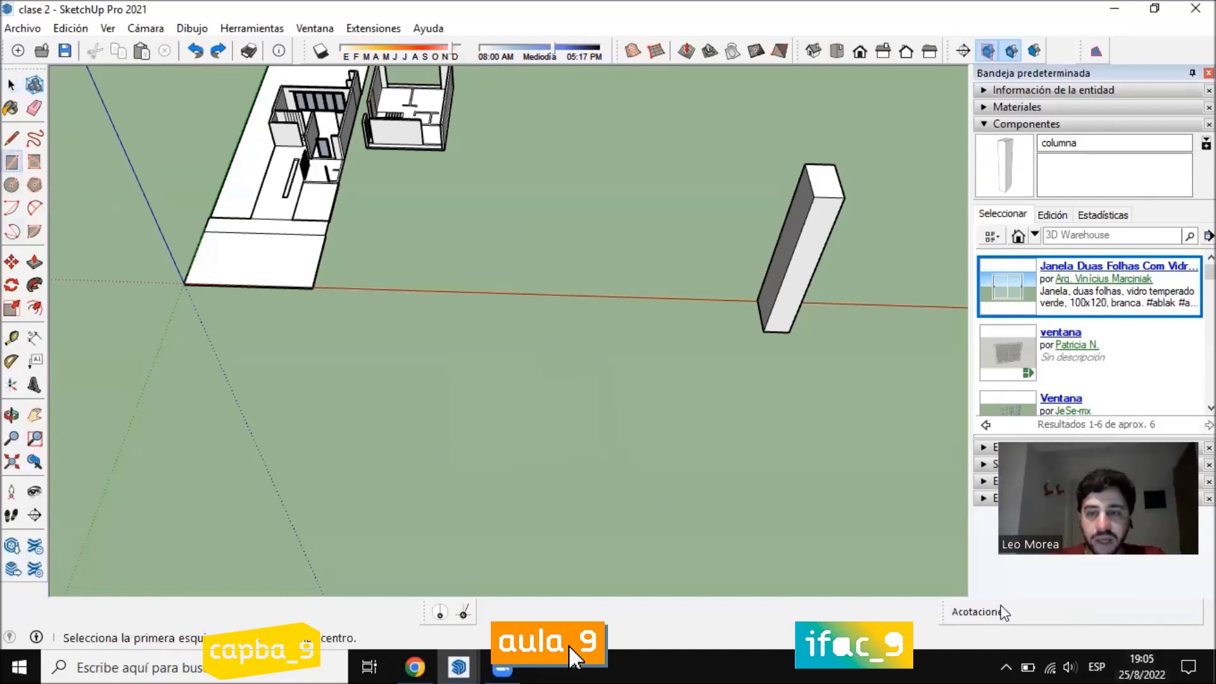
{"action": "left_click", "coordinate": [449, 451]}
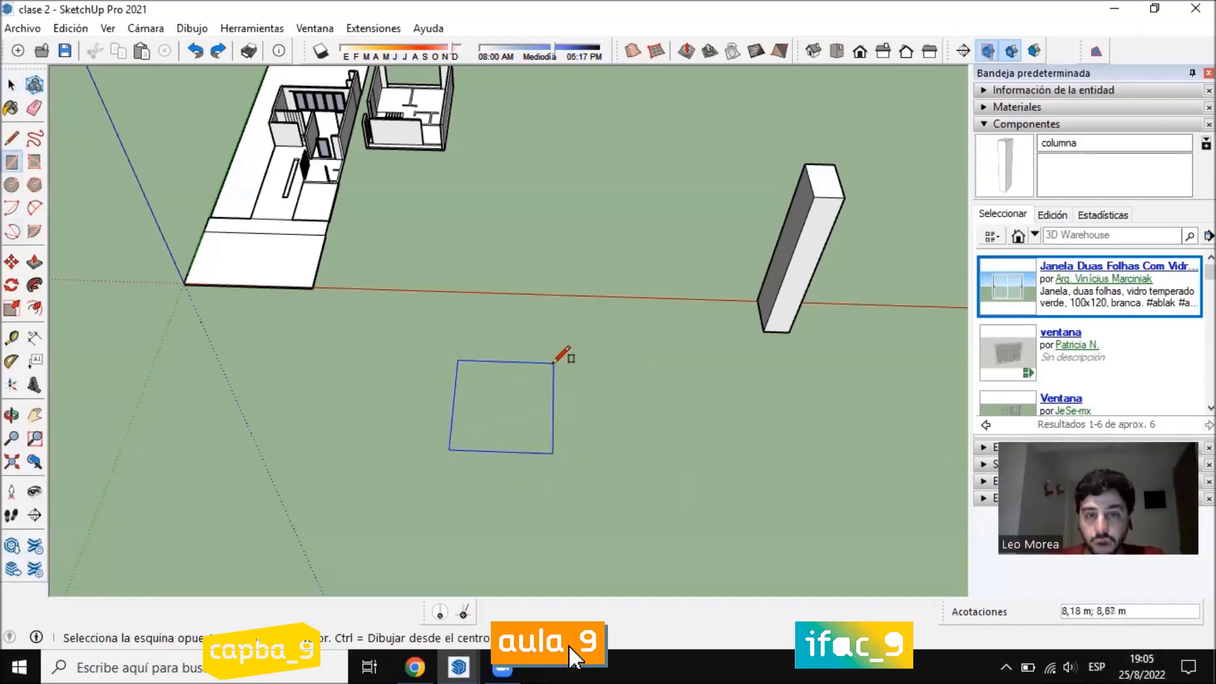
{"action": "type", "text": "1"}
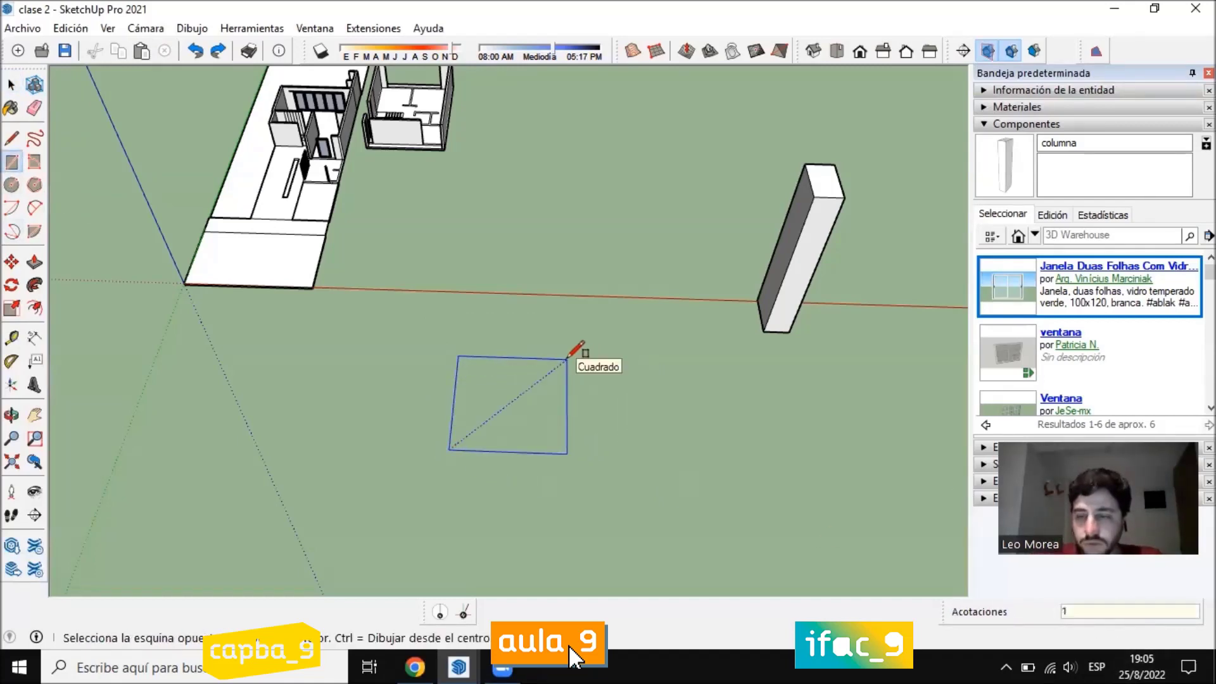
{"action": "type", "text": "0"}
{"action": "key", "text": "BackSpace"}
{"action": "key", "text": "BackSpace"}
{"action": "type", "text": "5,"}
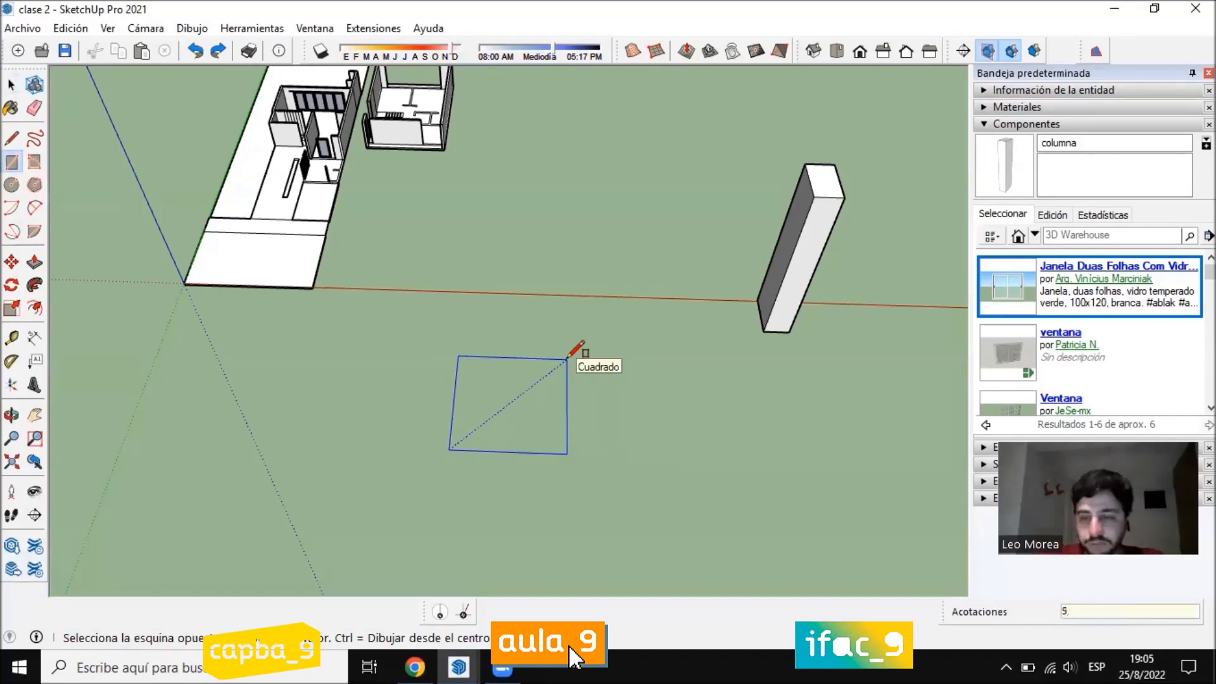
{"action": "key", "text": "BackSpace"}
{"action": "key", "text": "BackSpace"}
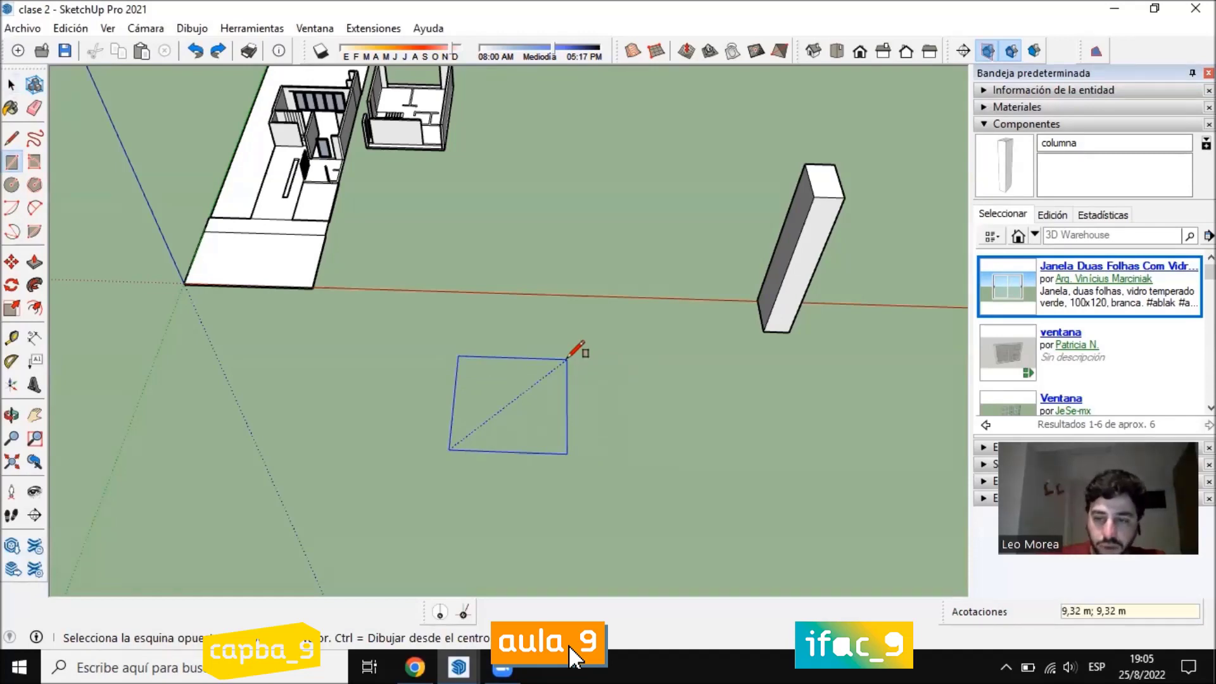
{"action": "scroll", "coordinate": [557, 364], "scroll_direction": "up", "scroll_amount": 1}
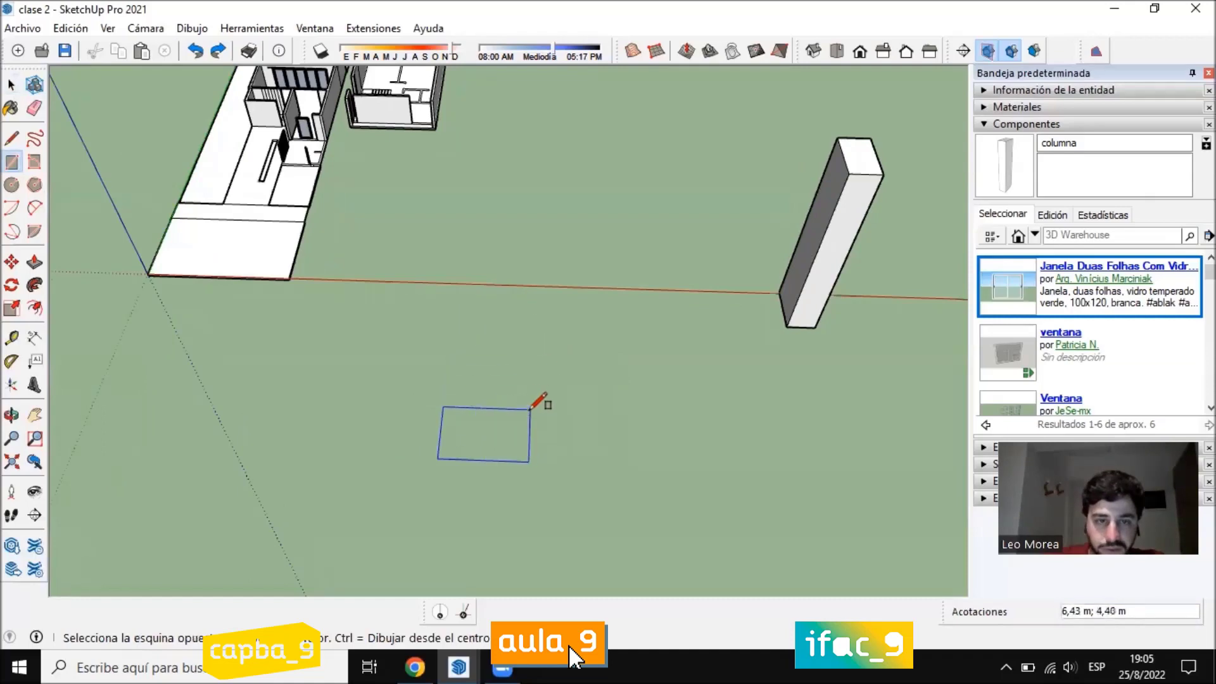
{"action": "type", "text": "10"}
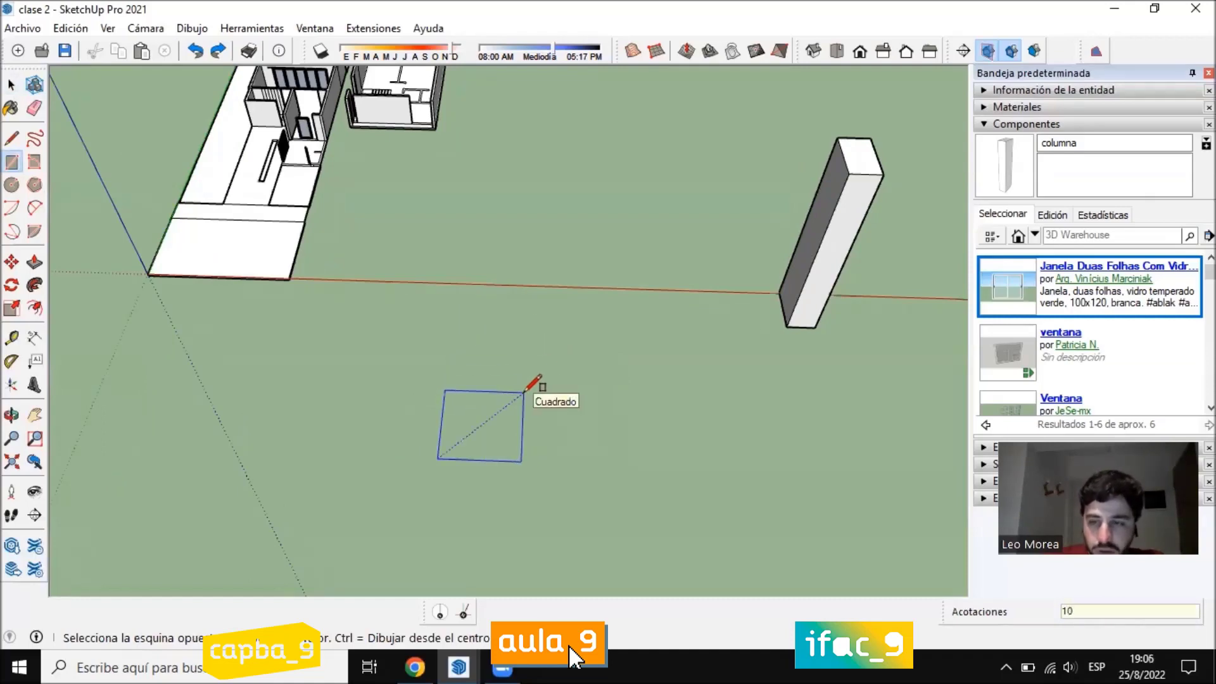
{"action": "key", "text": "BackSpace"}
{"action": "key", "text": "BackSpace"}
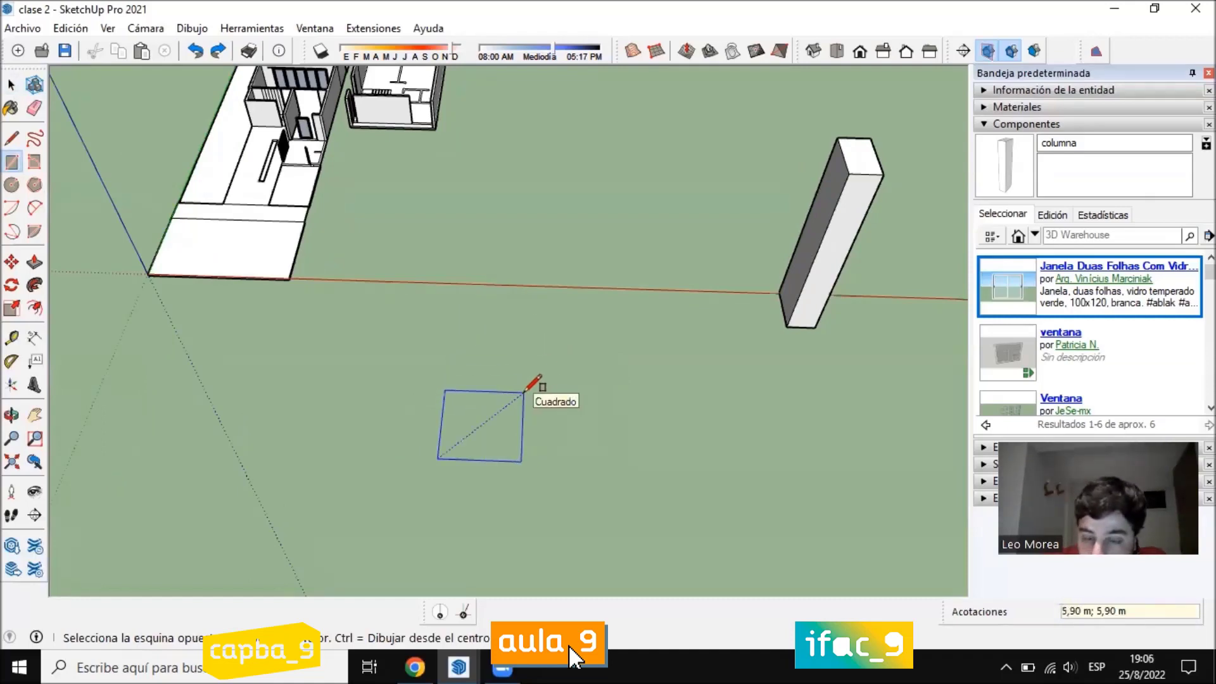
{"action": "type", "text": "10"}
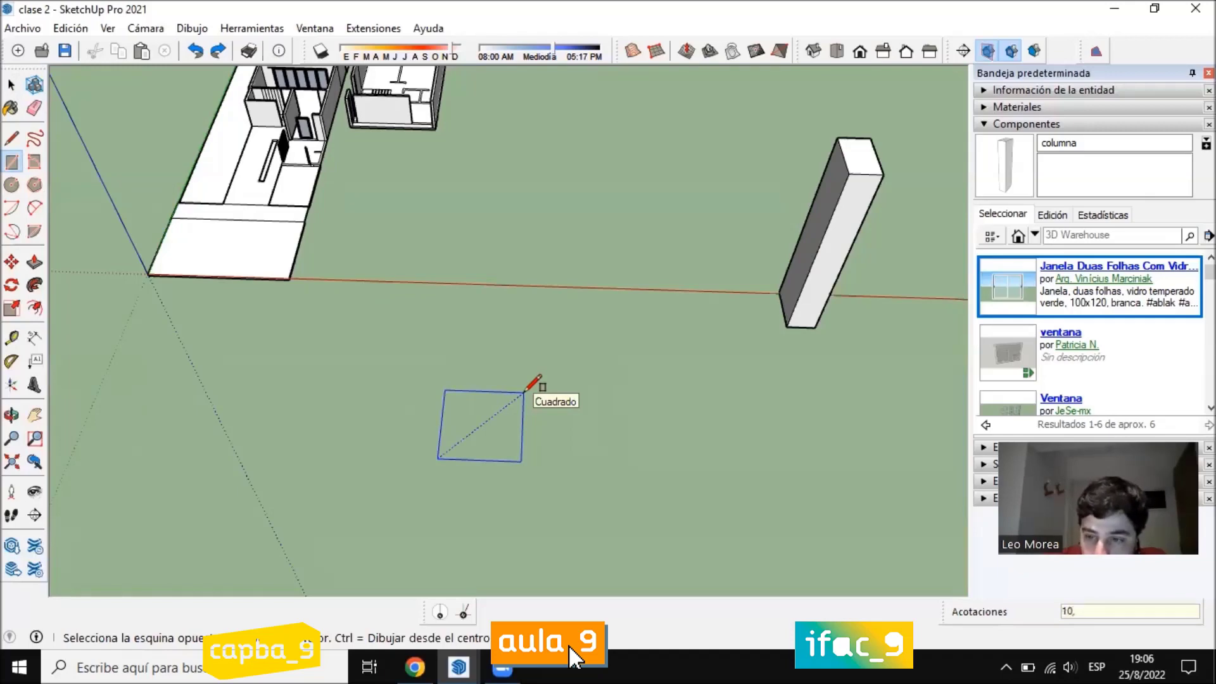
{"action": "type", "text": ",5"}
{"action": "key", "text": "Return"}
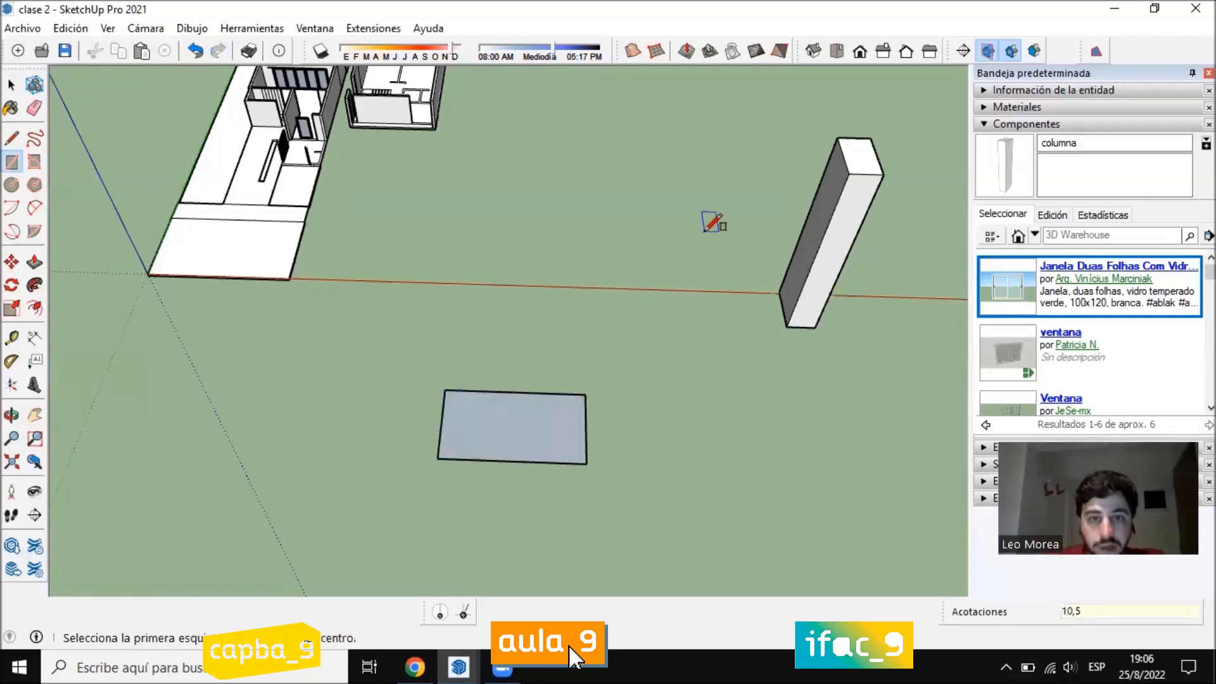
Select the whole flat rectangle on the ground in front of the house plan, including its edges
{"action": "middle_click_drag", "start_coordinate": [710, 223], "coordinate": [408, 542]}
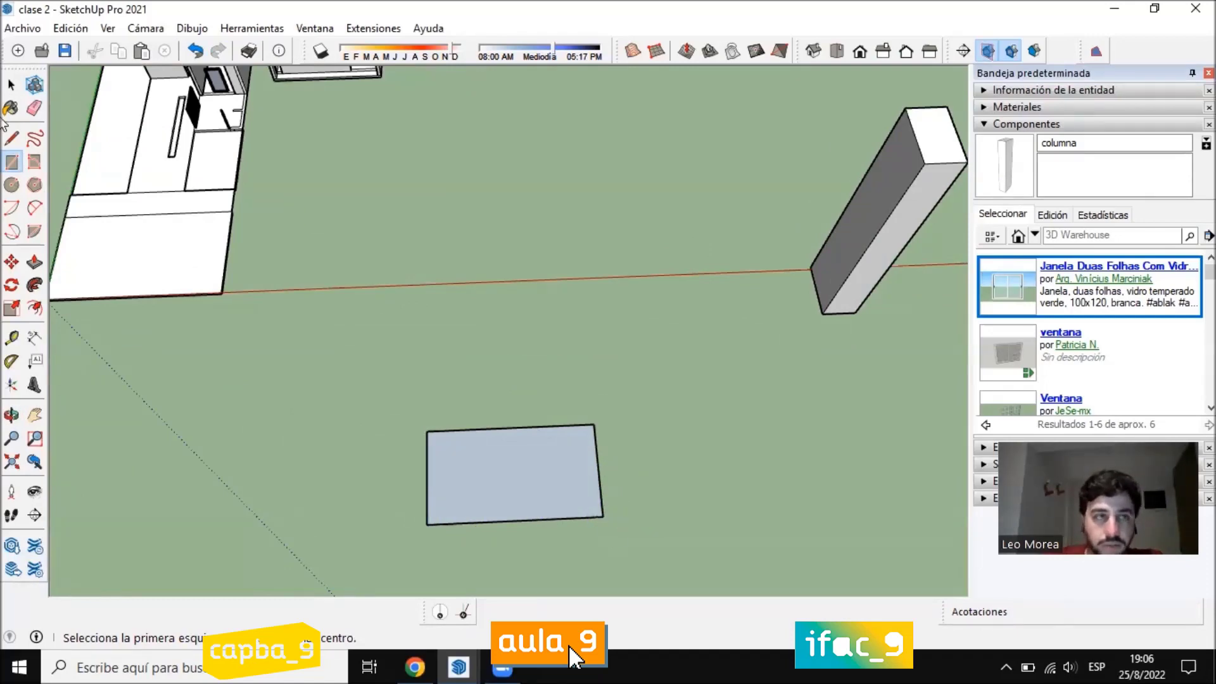
{"action": "left_click", "coordinate": [9, 88]}
{"action": "scroll", "coordinate": [398, 399], "scroll_direction": "down", "scroll_amount": 2}
{"action": "left_click_drag", "start_coordinate": [396, 395], "coordinate": [636, 509]}
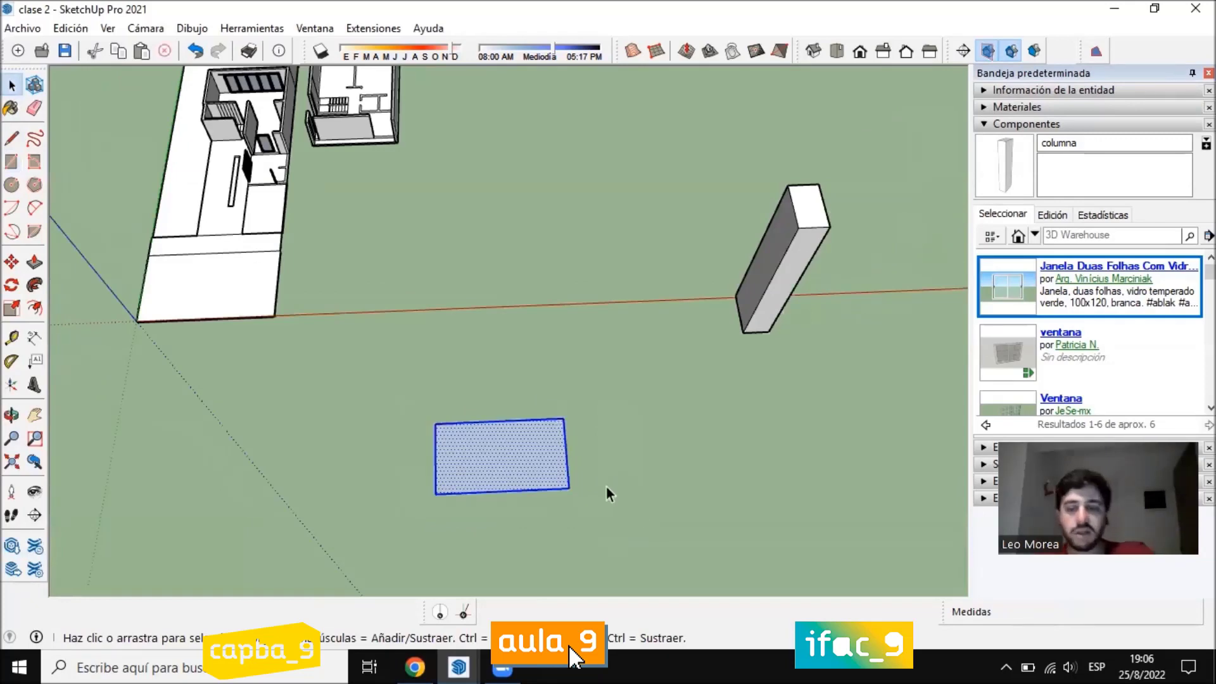
Draw a rotated rectangle about 7.71 m by 17.61 m on the ground beside the selected rectangle
{"action": "left_click", "coordinate": [36, 162]}
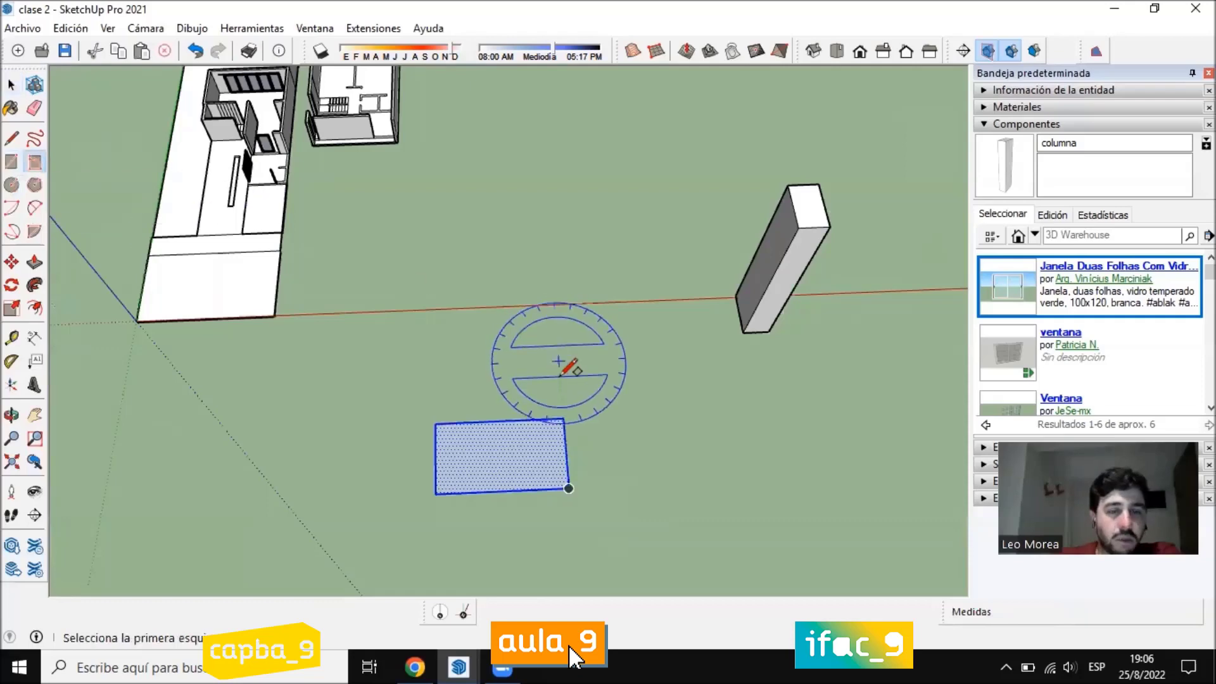
{"action": "left_click", "coordinate": [624, 432]}
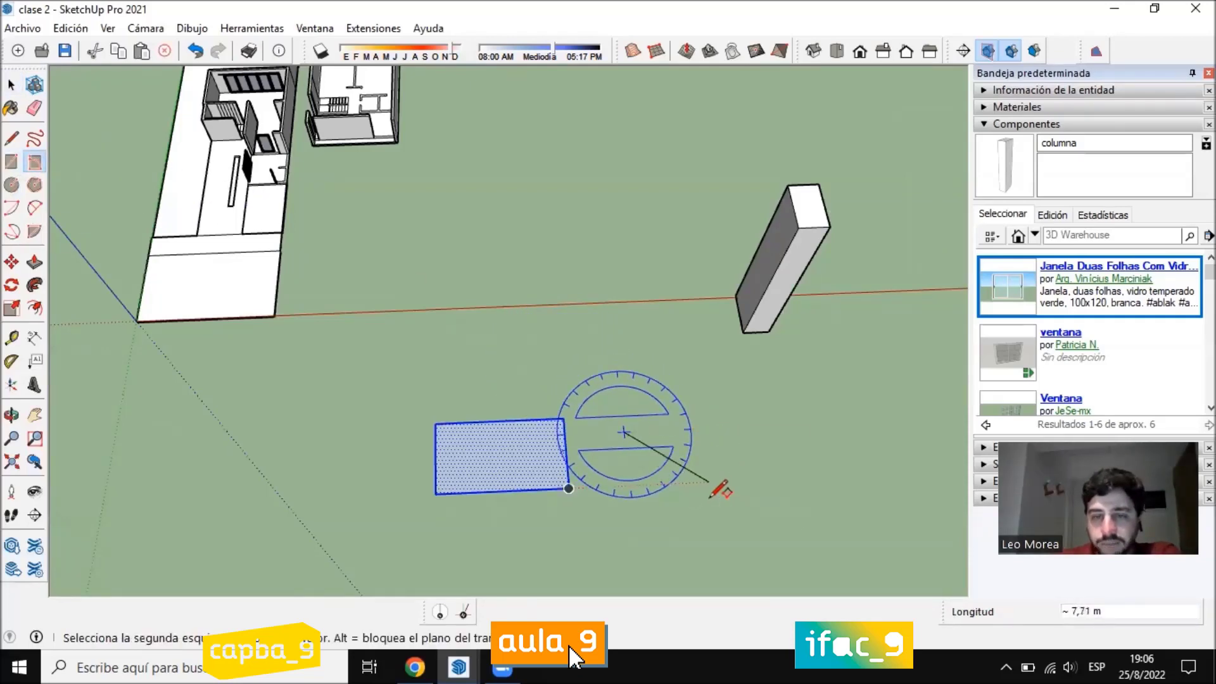
{"action": "left_click", "coordinate": [709, 482]}
{"action": "left_click", "coordinate": [772, 383]}
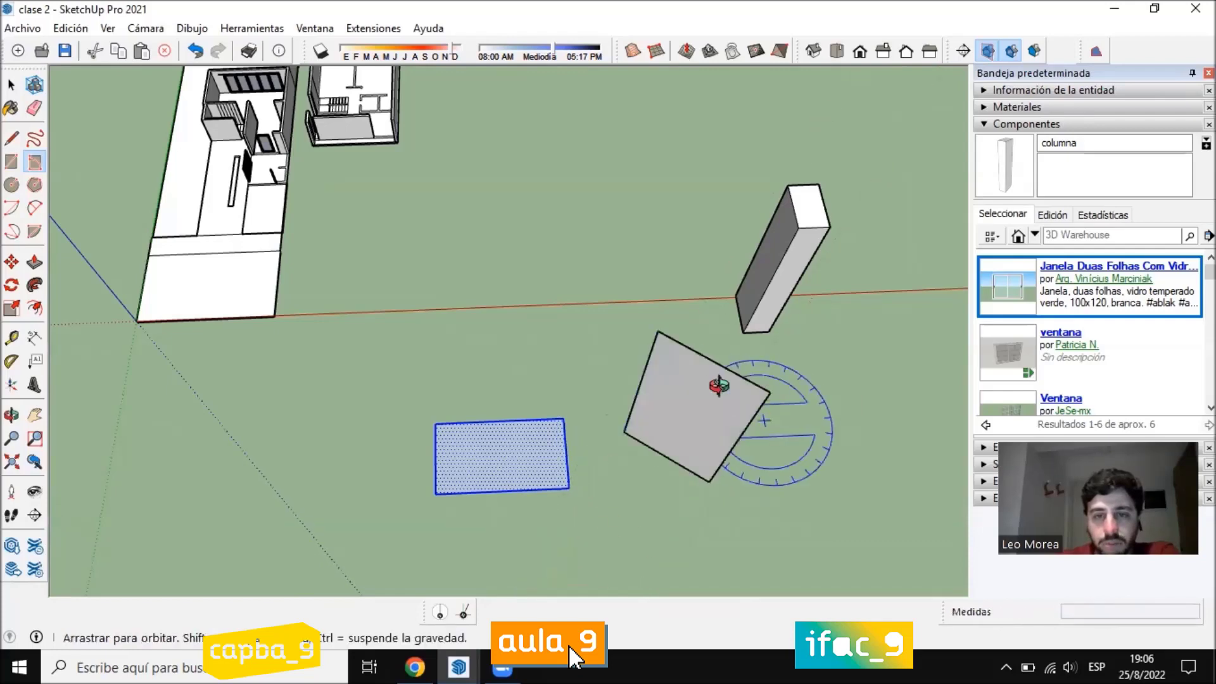
Undo the rotated rectangle and the earlier flat rectangle on the ground
{"action": "middle_click_drag", "start_coordinate": [711, 385], "coordinate": [619, 283]}
{"action": "key", "text": "ctrl+z"}
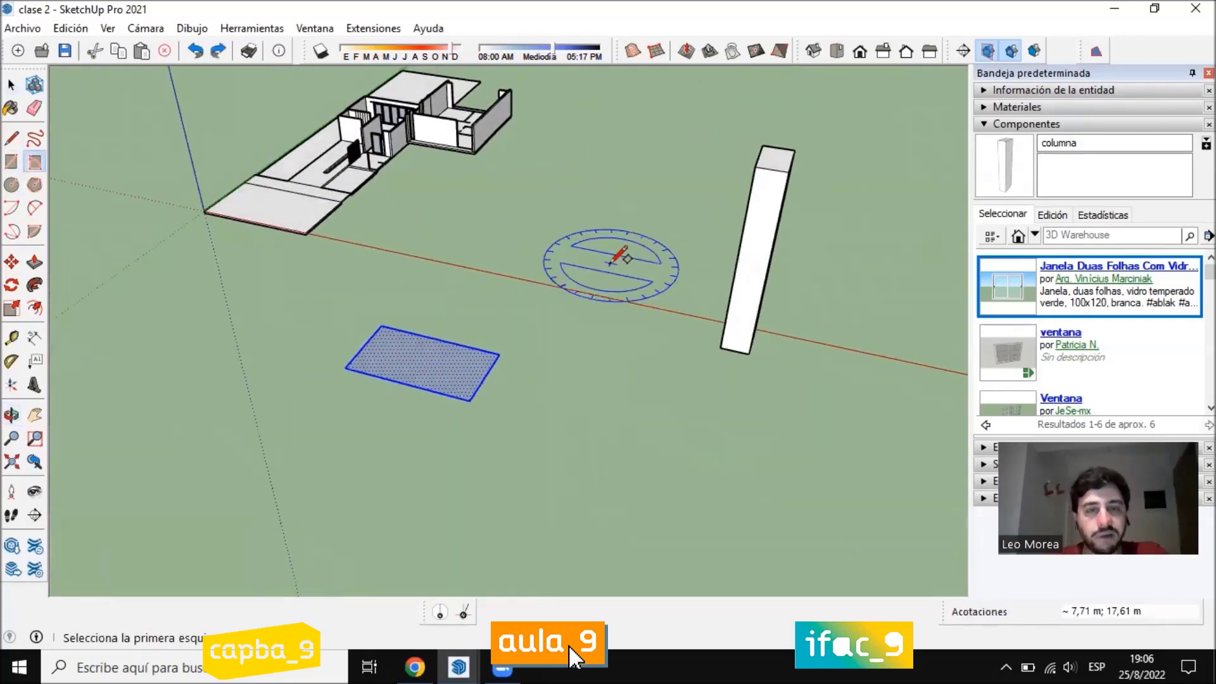
{"action": "key", "text": "ctrl+z"}
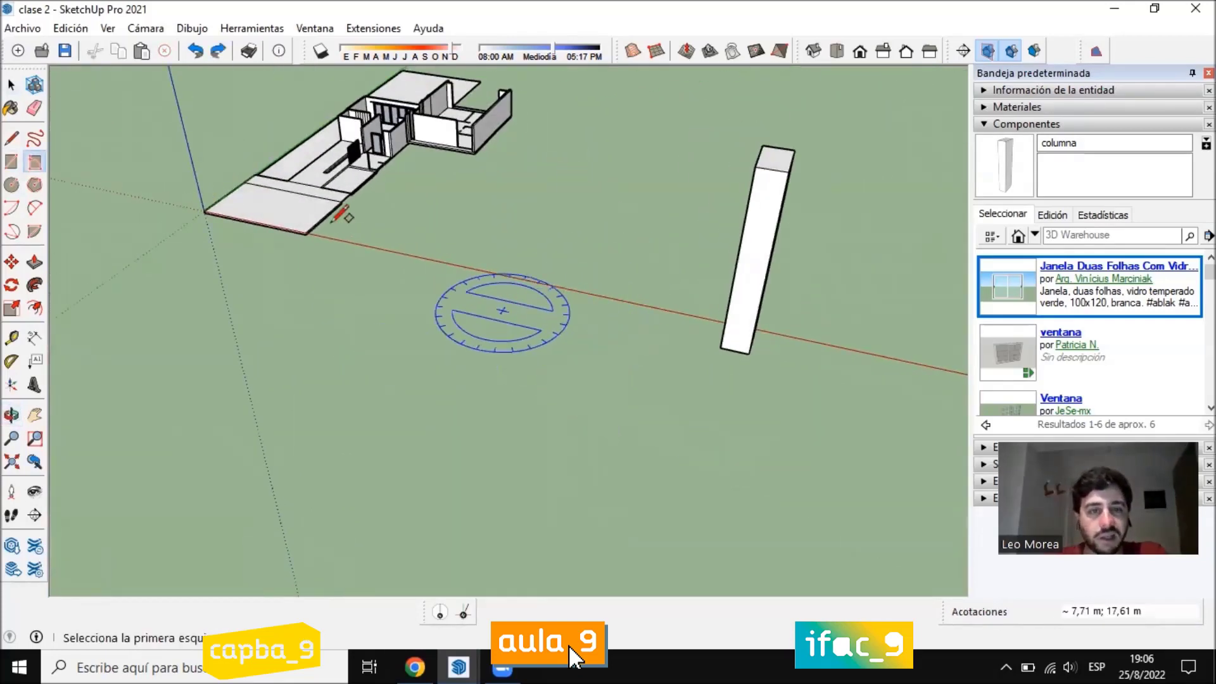
Draw a circle with 3 sides on the open ground in front of the red axis to produce a triangle
{"action": "left_click", "coordinate": [11, 162]}
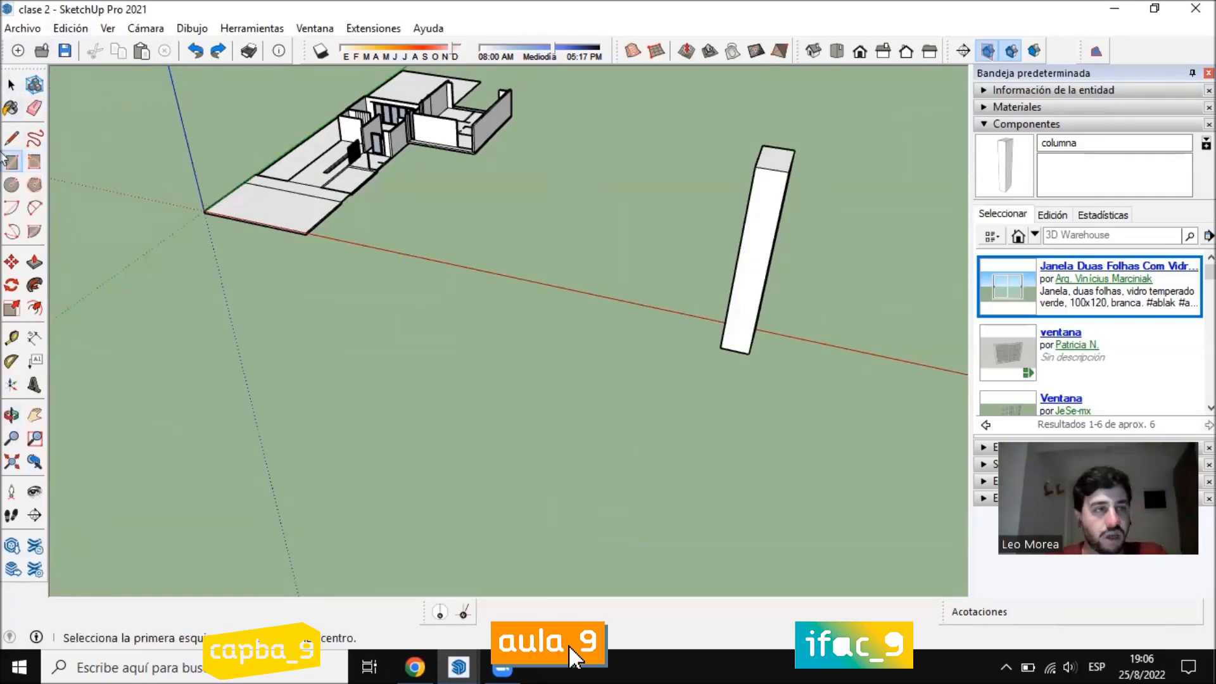
{"action": "left_click", "coordinate": [11, 184]}
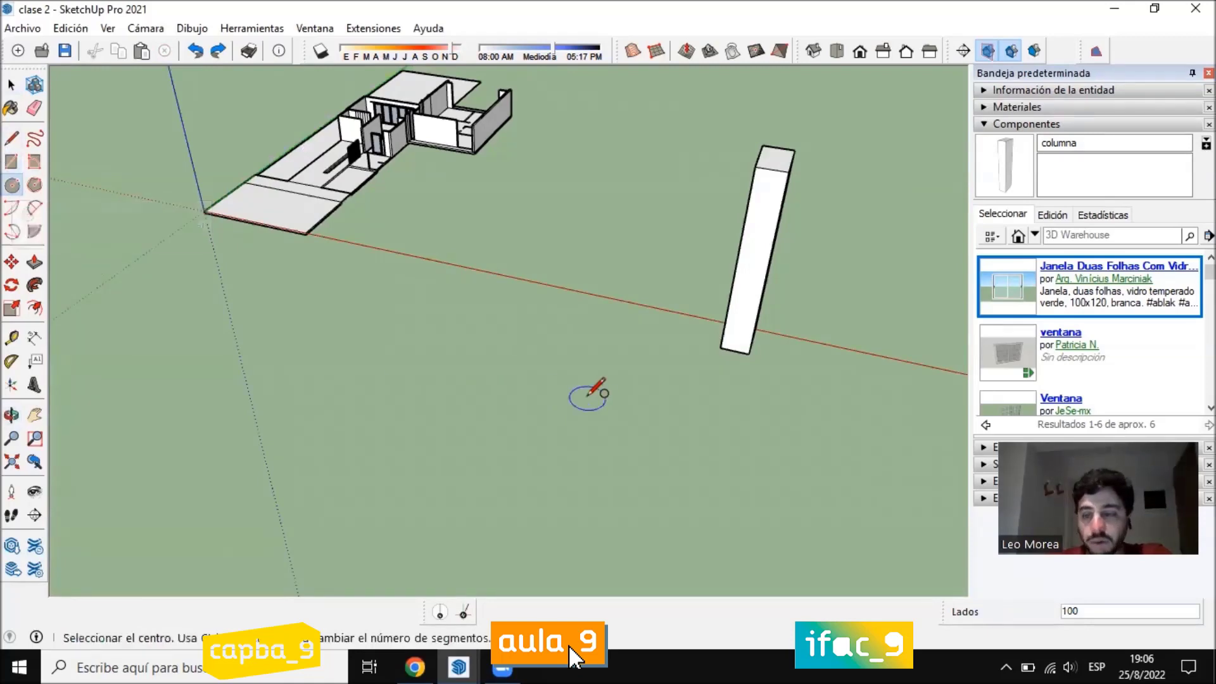
{"action": "type", "text": "3"}
{"action": "key", "text": "Return"}
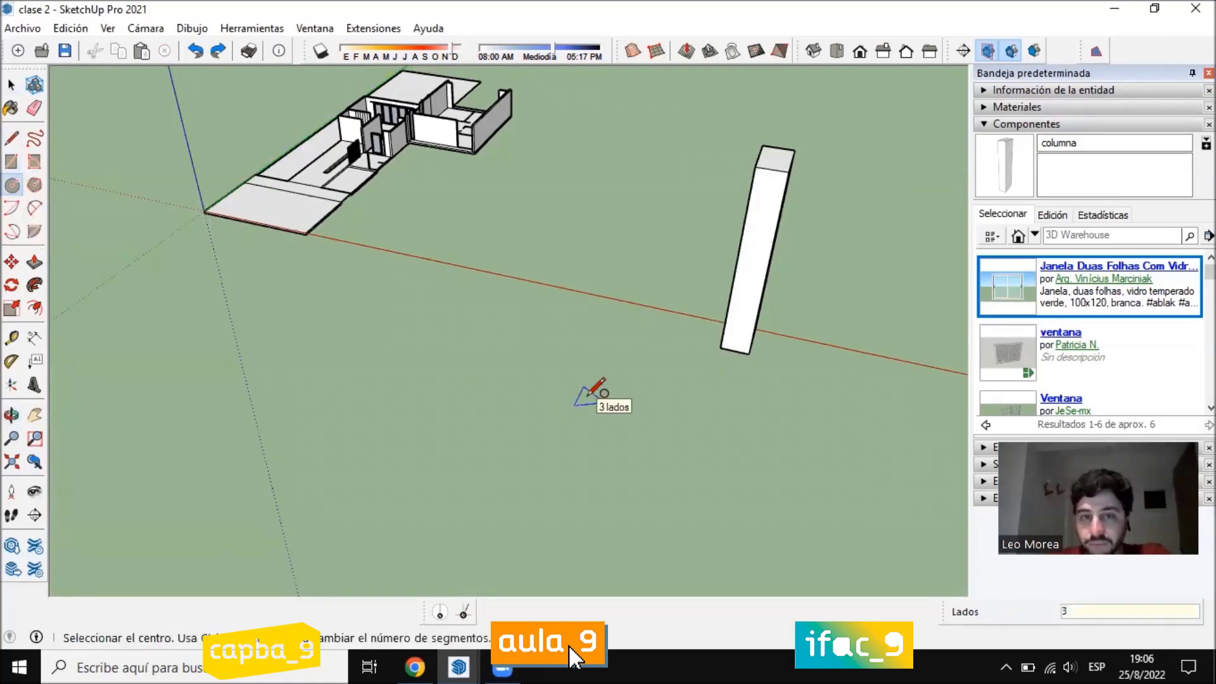
{"action": "left_click", "coordinate": [516, 385]}
{"action": "left_click", "coordinate": [543, 344]}
{"action": "middle_click_drag", "start_coordinate": [543, 344], "coordinate": [531, 546]}
{"action": "scroll", "coordinate": [523, 285], "scroll_direction": "down", "scroll_amount": 1}
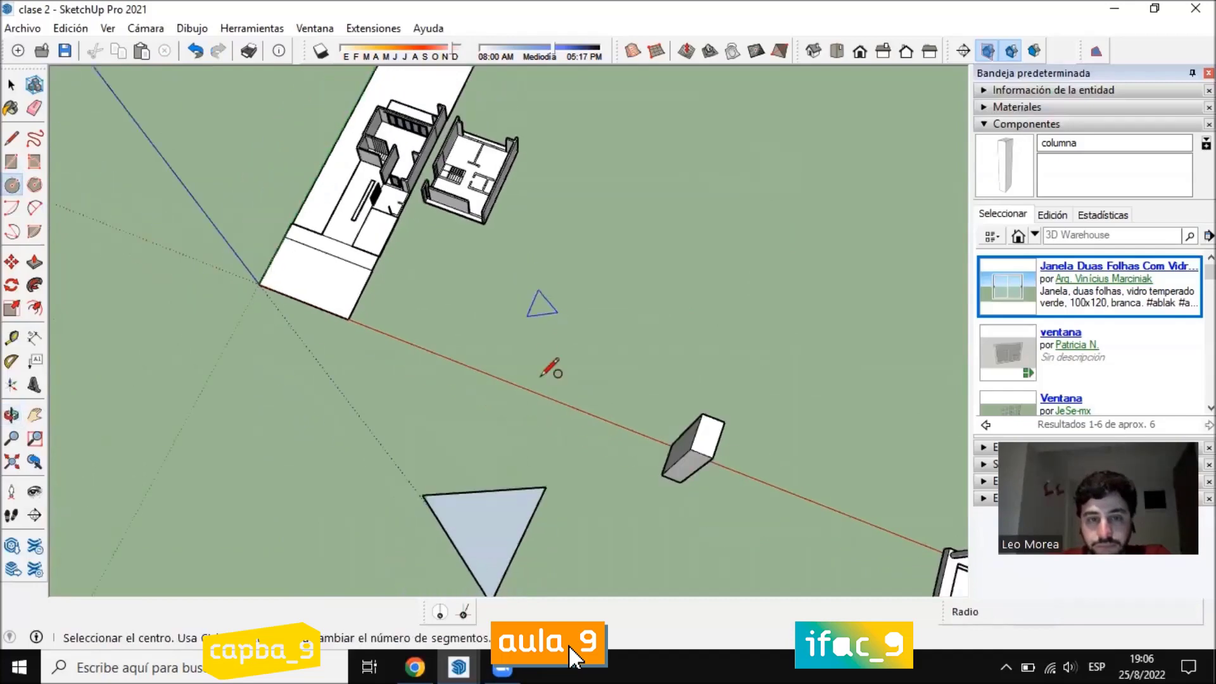
Undo the triangular 3-sided circle
{"action": "scroll", "coordinate": [514, 491], "scroll_direction": "up", "scroll_amount": 2}
{"action": "key", "text": "ctrl+z"}
{"action": "scroll", "coordinate": [469, 300], "scroll_direction": "down", "scroll_amount": 1}
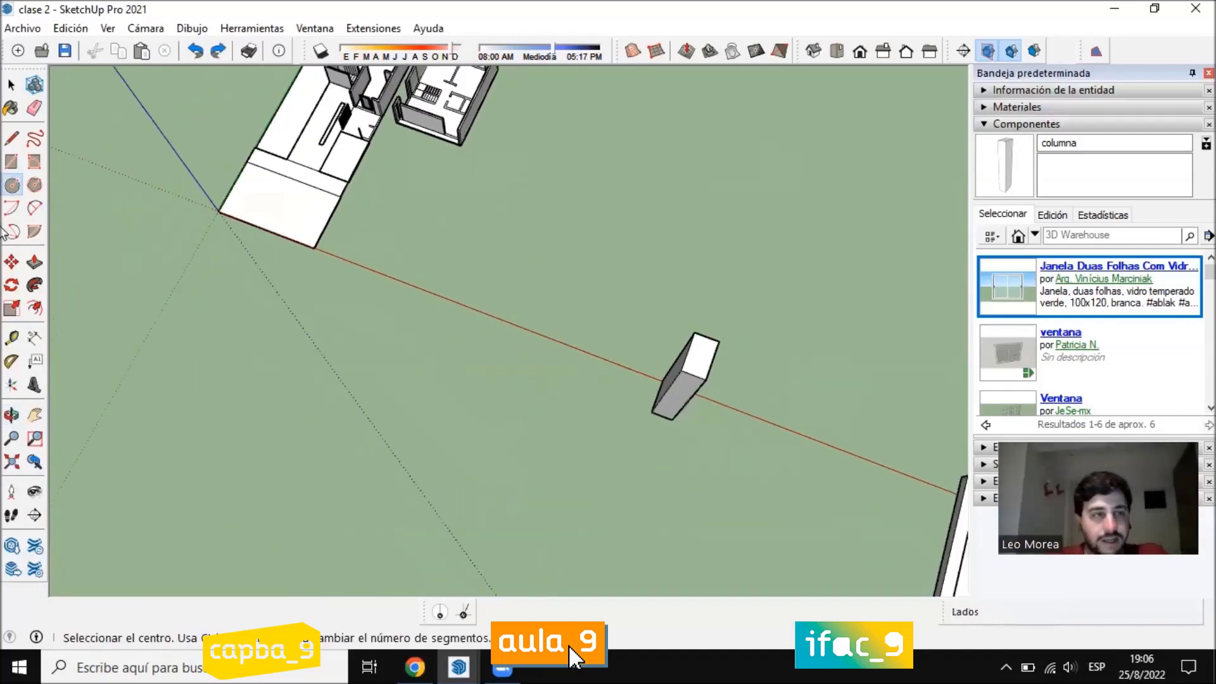
Draw a circle with 6 sides on the ground near the origin and set its radius to 12 m
{"action": "left_click", "coordinate": [14, 186]}
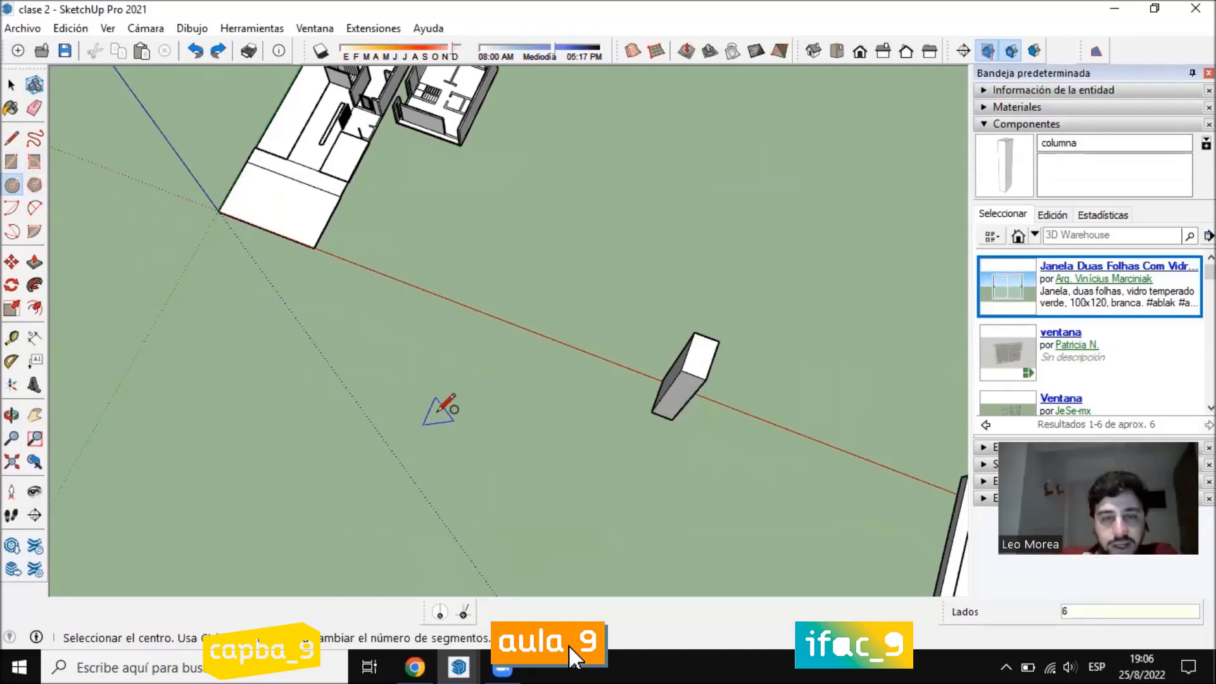
{"action": "type", "text": "6"}
{"action": "key", "text": "Return"}
{"action": "scroll", "coordinate": [418, 443], "scroll_direction": "up", "scroll_amount": 1}
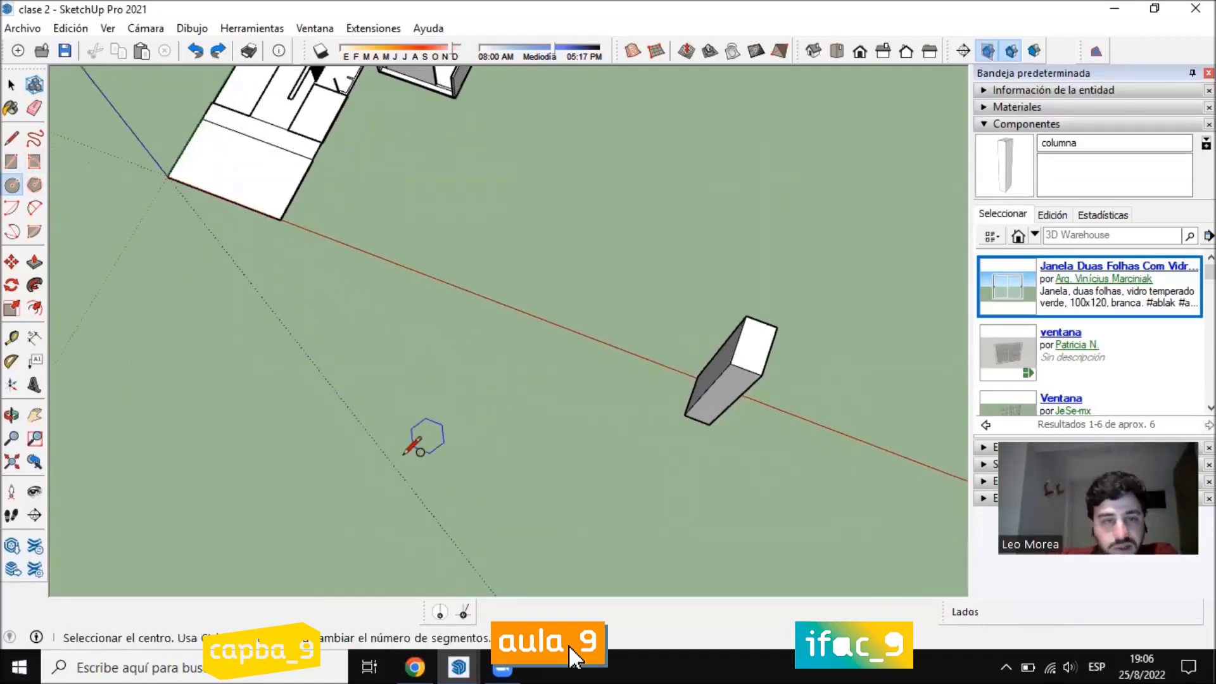
{"action": "left_click", "coordinate": [399, 458]}
{"action": "left_click", "coordinate": [493, 386]}
{"action": "scroll", "coordinate": [447, 301], "scroll_direction": "down", "scroll_amount": 2}
{"action": "scroll", "coordinate": [462, 380], "scroll_direction": "up", "scroll_amount": 2}
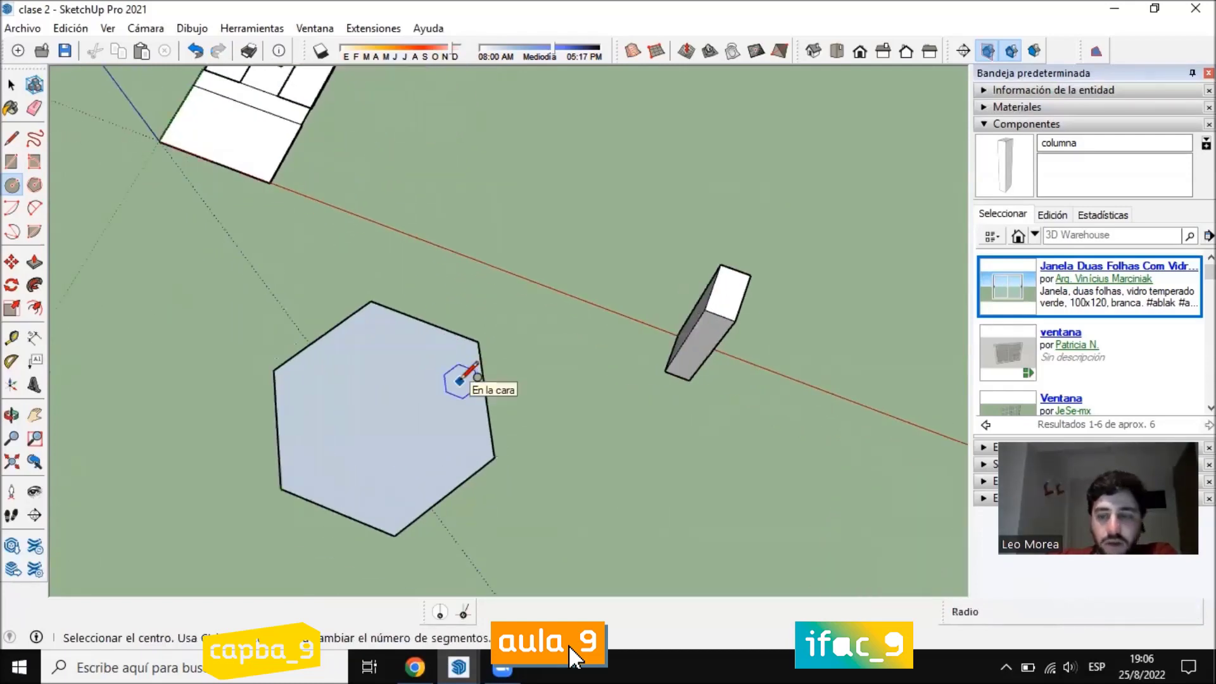
{"action": "type", "text": "12"}
{"action": "key", "text": "Return"}
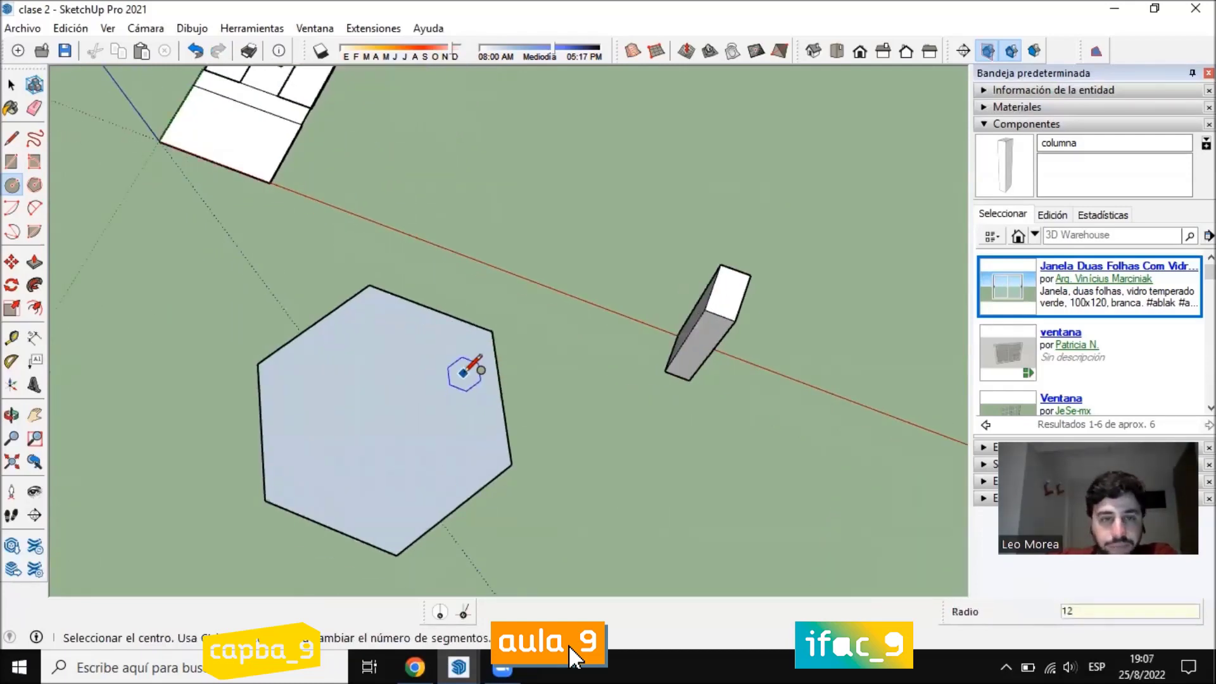
Draw a 12-sided circle with a radius of about 12.47 m on the ground next to the hexagon
{"action": "scroll", "coordinate": [695, 493], "scroll_direction": "down", "scroll_amount": 2}
{"action": "type", "text": "12"}
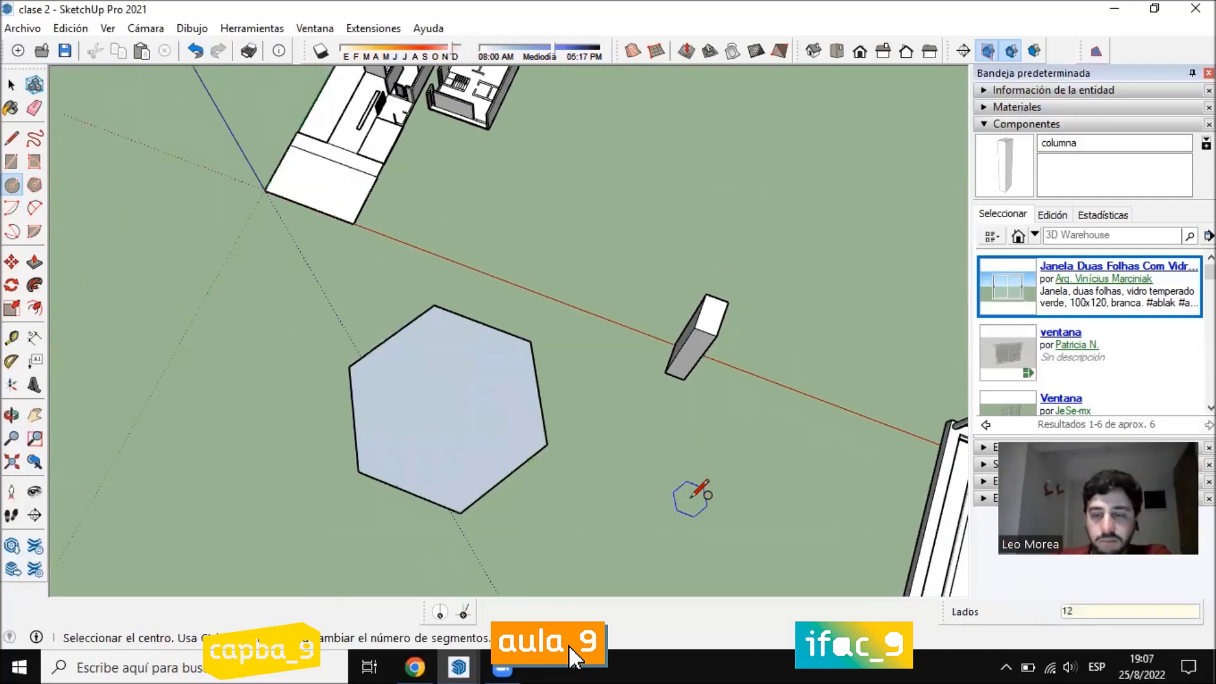
{"action": "left_click", "coordinate": [668, 563]}
{"action": "left_click", "coordinate": [747, 476]}
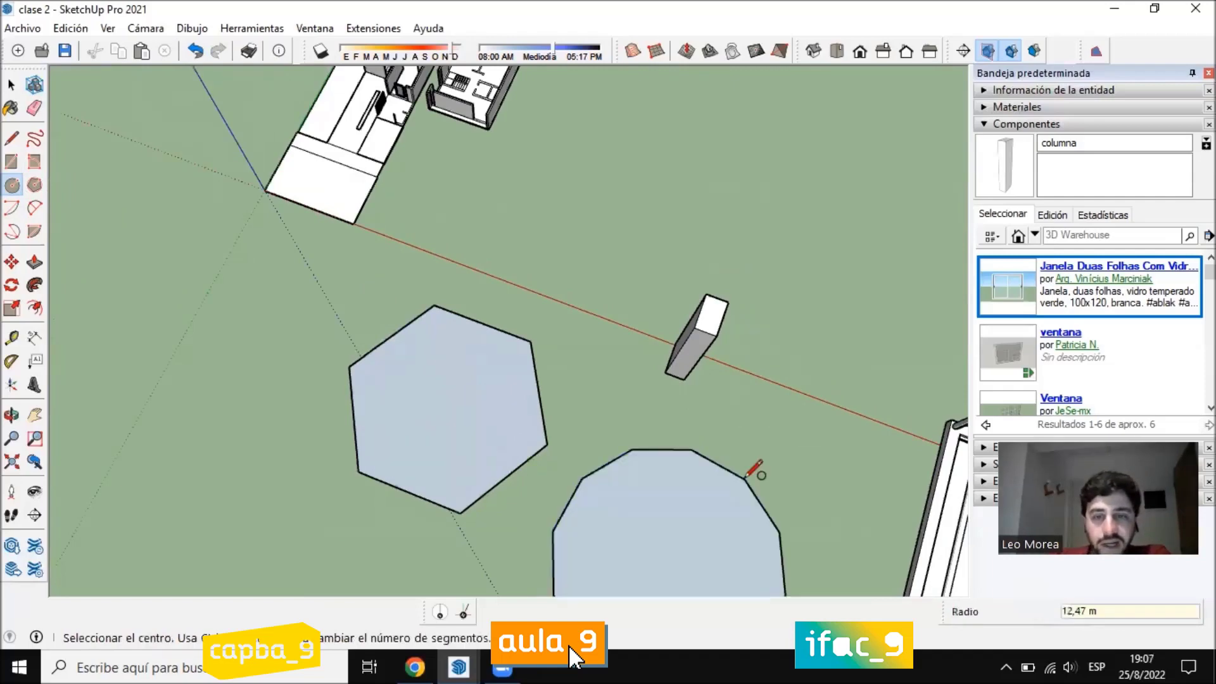
{"action": "scroll", "coordinate": [747, 476], "scroll_direction": "down", "scroll_amount": 1}
{"action": "middle_click_drag", "start_coordinate": [774, 543], "coordinate": [714, 473], "text": "shift"}
{"action": "scroll", "coordinate": [722, 475], "scroll_direction": "up", "scroll_amount": 1}
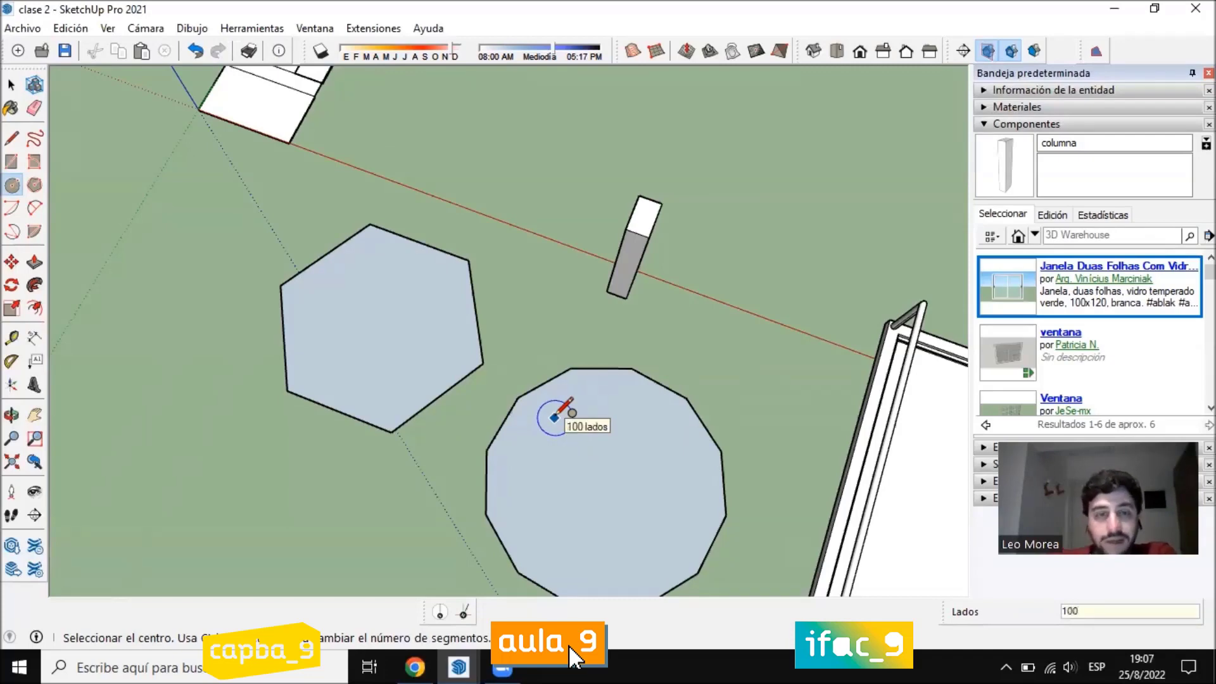
Draw a 100-sided circle on the other side of the hexagon and set its radius to 24 m
{"action": "scroll", "coordinate": [337, 314], "scroll_direction": "down", "scroll_amount": 3}
{"action": "middle_click_drag", "start_coordinate": [337, 314], "coordinate": [386, 431]}
{"action": "scroll", "coordinate": [385, 431], "scroll_direction": "up", "scroll_amount": 5}
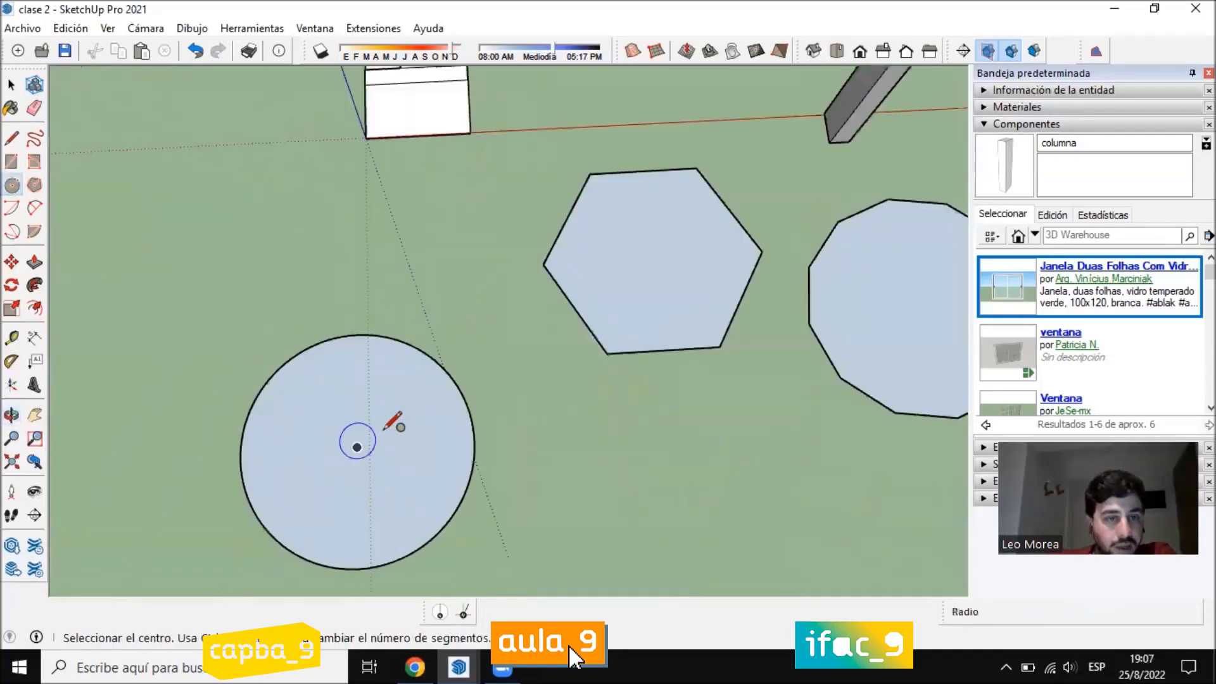
{"action": "scroll", "coordinate": [358, 282], "scroll_direction": "down", "scroll_amount": 2}
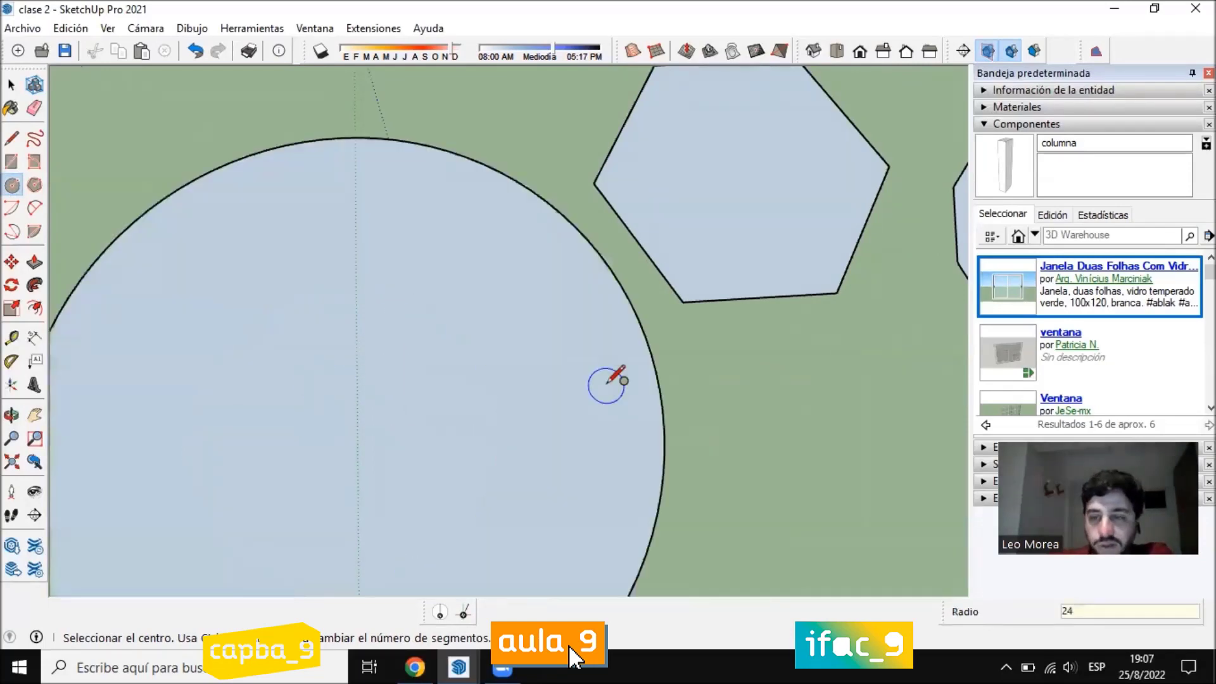
Undo the large 100-sided circle
{"action": "scroll", "coordinate": [603, 381], "scroll_direction": "up", "scroll_amount": 3}
{"action": "key", "text": "ctrl+z"}
{"action": "scroll", "coordinate": [678, 347], "scroll_direction": "down", "scroll_amount": 2}
Draw a circle with 24 sides on the empty ground beside the hexagon
{"action": "type", "text": "2"}
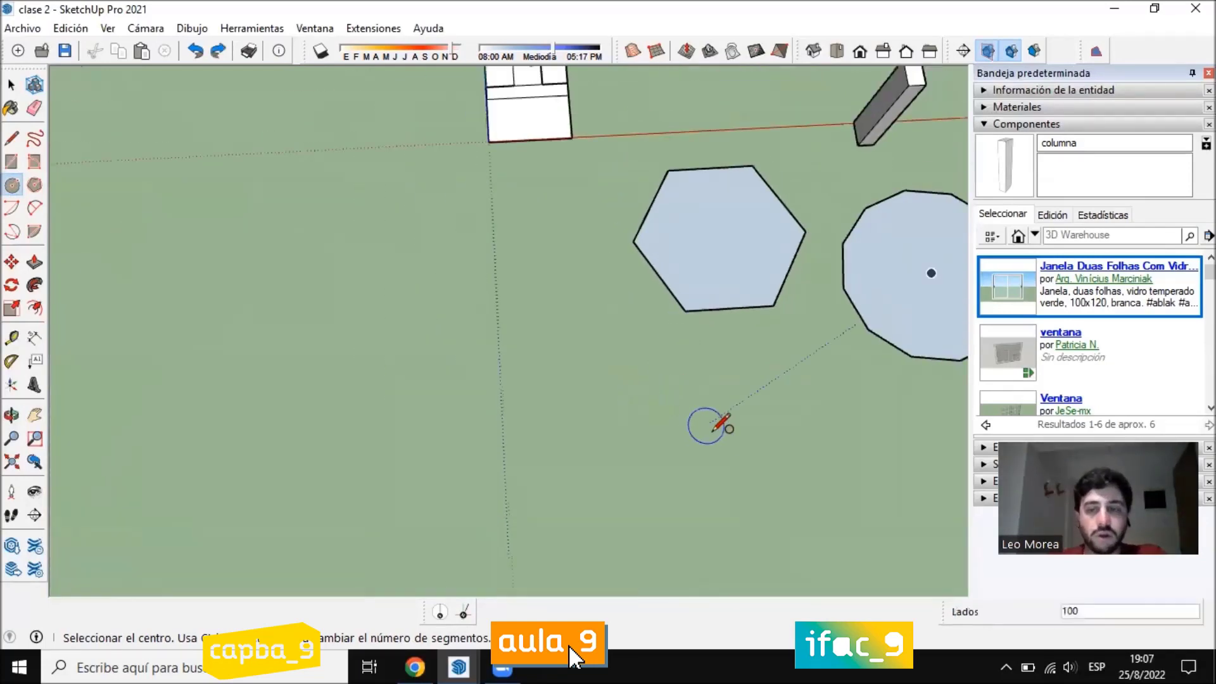
{"action": "type", "text": "4"}
{"action": "left_click", "coordinate": [481, 437]}
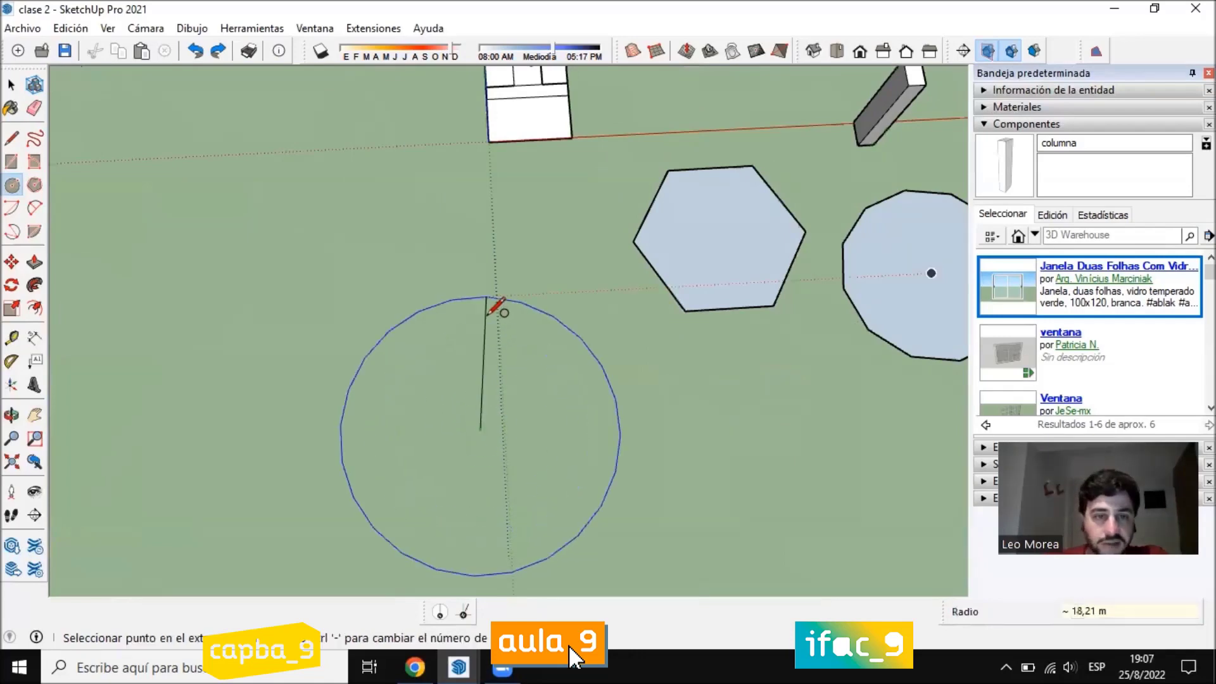
{"action": "left_click", "coordinate": [496, 297]}
{"action": "key", "text": "space"}
{"action": "scroll", "coordinate": [446, 310], "scroll_direction": "up", "scroll_amount": 2}
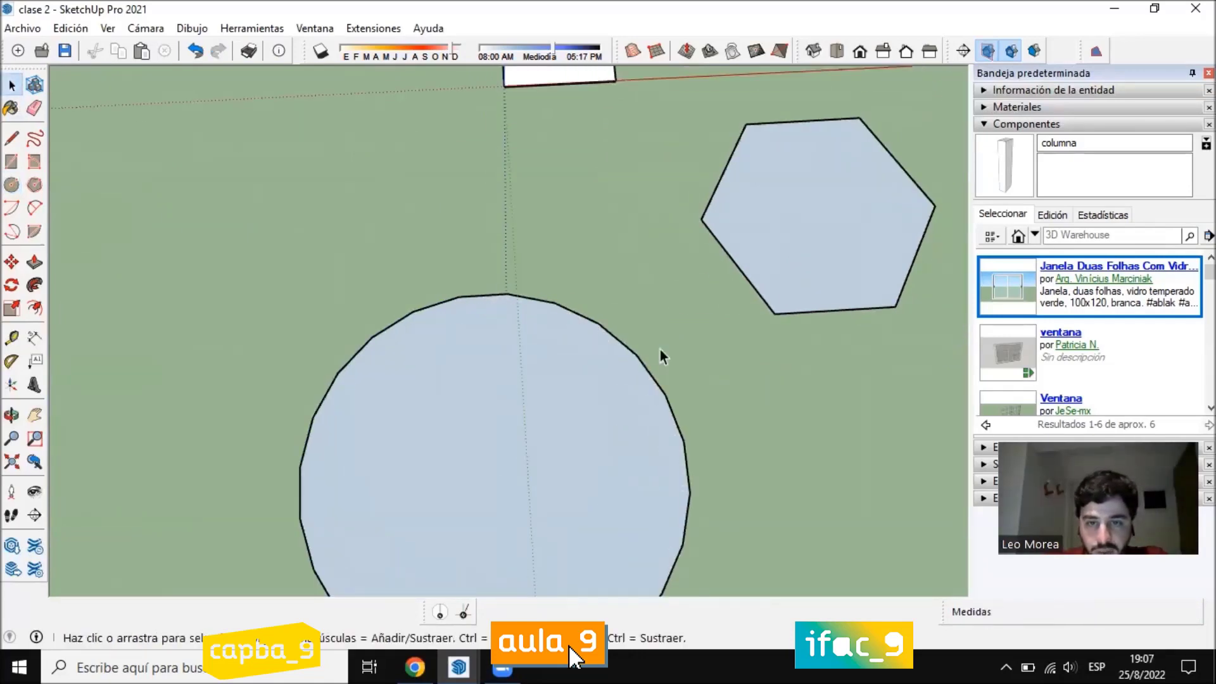
Draw a 100-sided circle with a radius of about 13.21 m inside the 24-sided circle, from the same centre
{"action": "scroll", "coordinate": [665, 548], "scroll_direction": "down", "scroll_amount": 2}
{"action": "type", "text": "rc"}
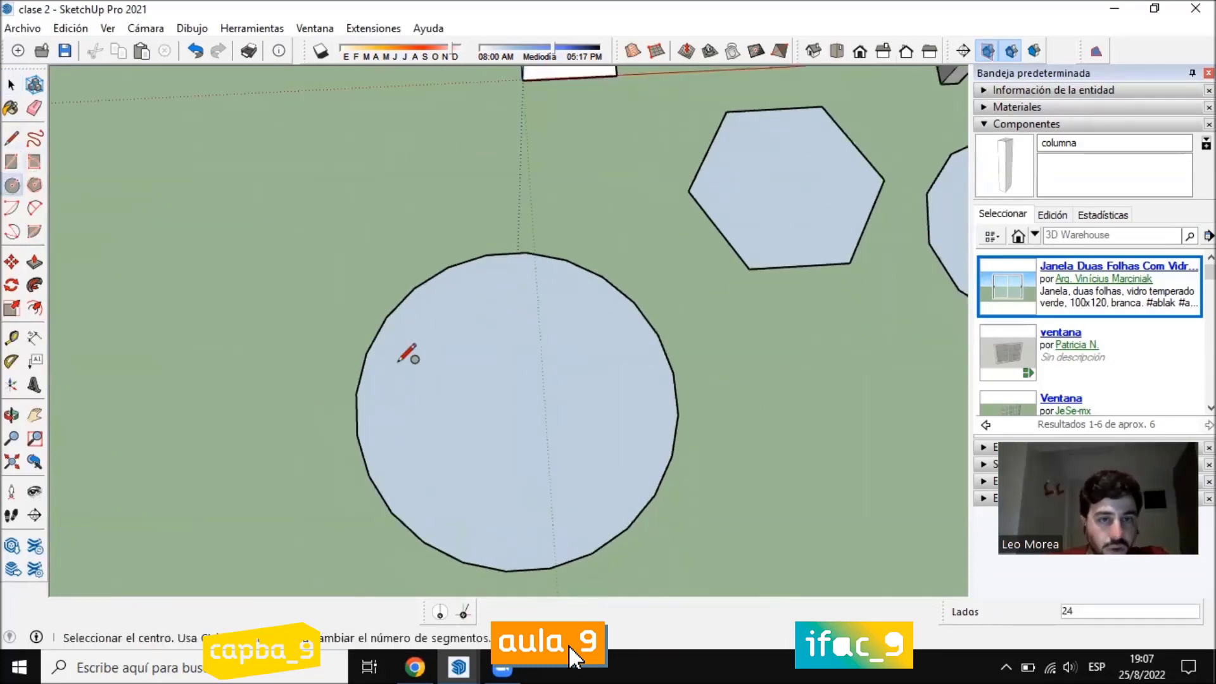
{"action": "type", "text": "100"}
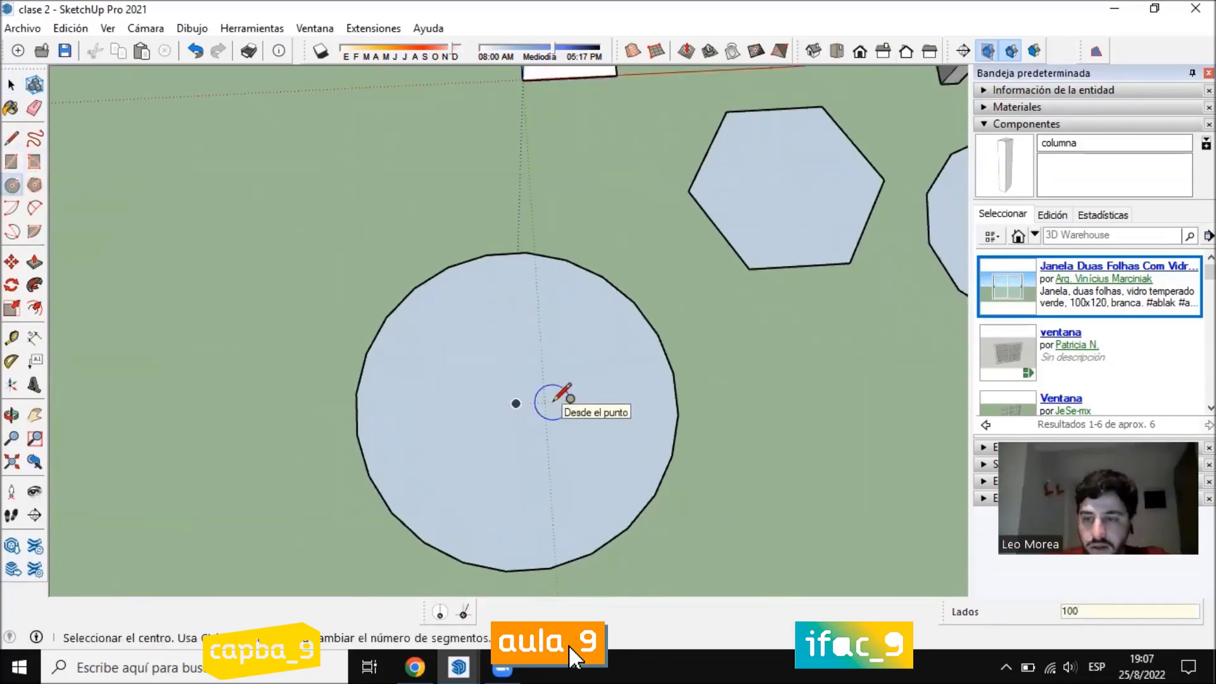
{"action": "left_click", "coordinate": [516, 404]}
{"action": "left_click", "coordinate": [542, 299]}
Examine the smoothness of the inner 100-sided circle up close and compare it with the outer 24-sided outline
{"action": "left_click", "coordinate": [12, 85]}
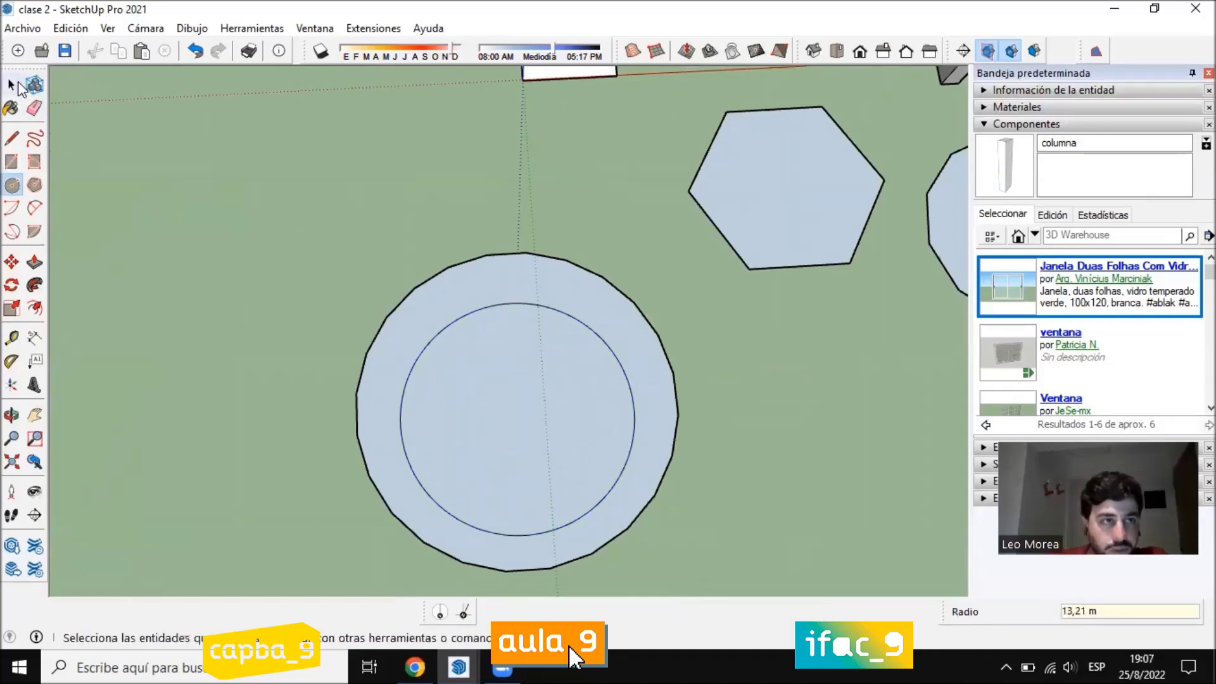
{"action": "scroll", "coordinate": [386, 415], "scroll_direction": "up", "scroll_amount": 2}
{"action": "scroll", "coordinate": [430, 418], "scroll_direction": "up", "scroll_amount": 4}
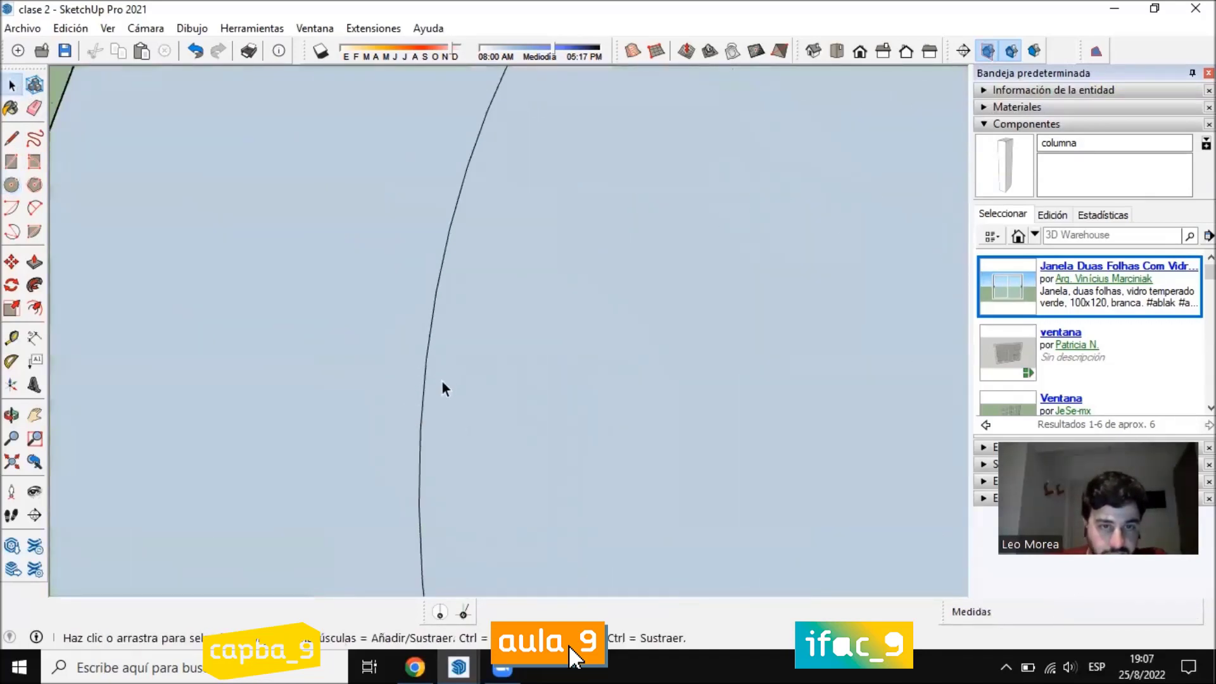
{"action": "scroll", "coordinate": [442, 354], "scroll_direction": "up", "scroll_amount": 2}
{"action": "scroll", "coordinate": [401, 288], "scroll_direction": "down", "scroll_amount": 5}
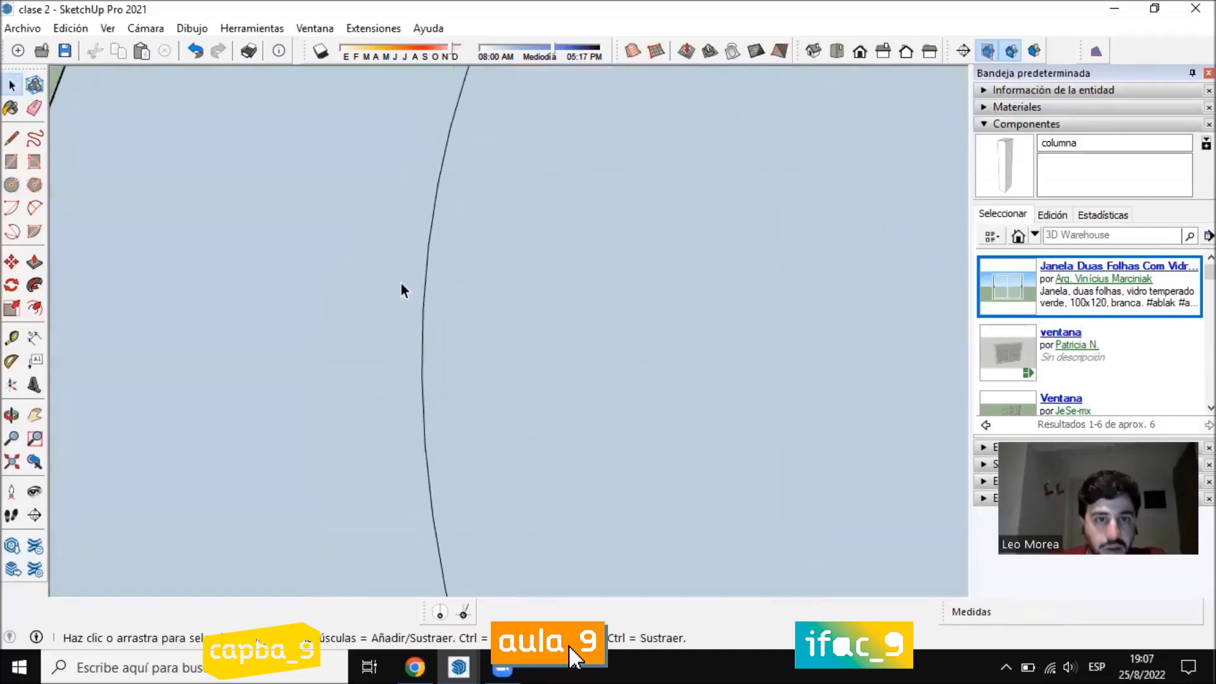
{"action": "scroll", "coordinate": [367, 281], "scroll_direction": "down", "scroll_amount": 2}
{"action": "scroll", "coordinate": [553, 302], "scroll_direction": "up", "scroll_amount": 1}
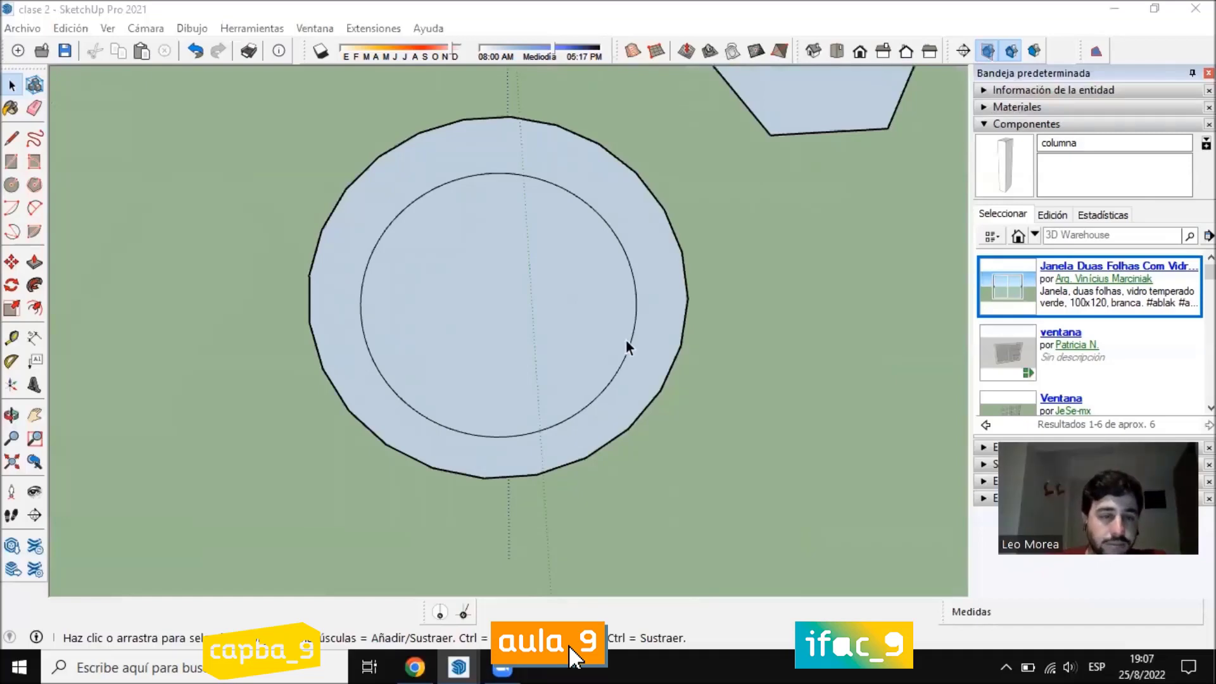
{"action": "scroll", "coordinate": [526, 267], "scroll_direction": "up", "scroll_amount": 2}
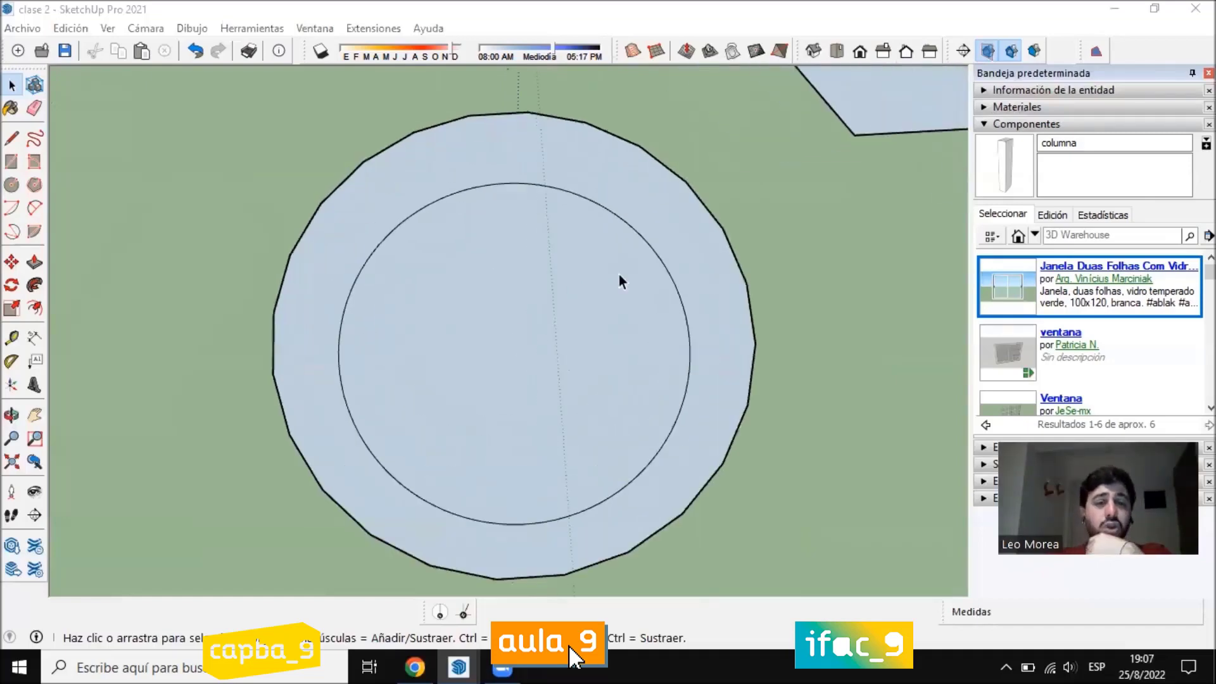
Delete the inner 100-sided circle from the face of the 24-sided circle
{"action": "left_click", "coordinate": [608, 210]}
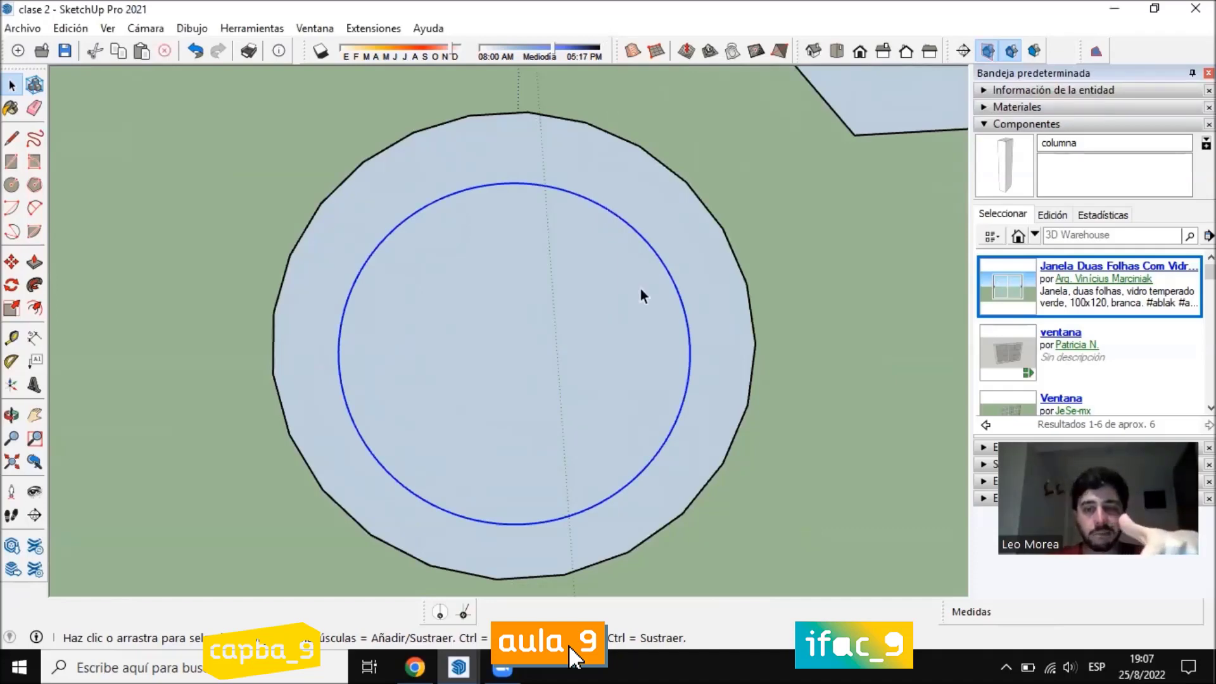
{"action": "scroll", "coordinate": [640, 336], "scroll_direction": "down", "scroll_amount": 2}
{"action": "scroll", "coordinate": [637, 274], "scroll_direction": "up", "scroll_amount": 2}
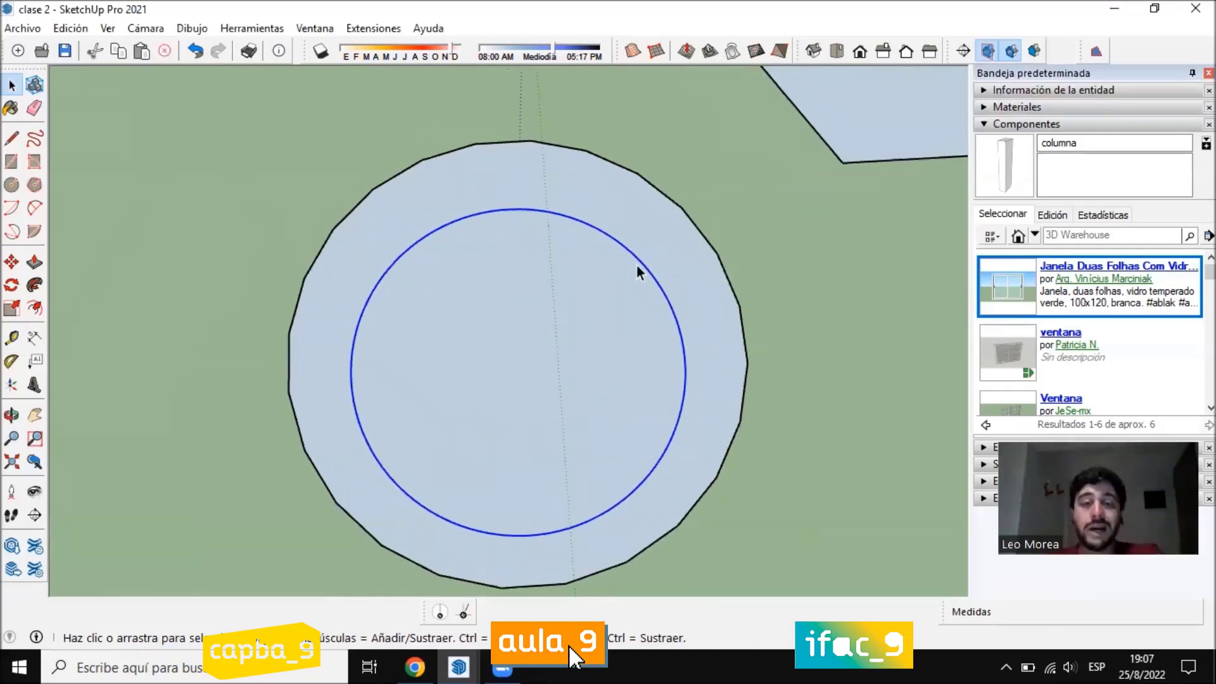
{"action": "key", "text": "Delete"}
Delete the 24-sided circle, including its face and edges
{"action": "scroll", "coordinate": [570, 317], "scroll_direction": "down", "scroll_amount": 2}
{"action": "double_click", "coordinate": [468, 348]}
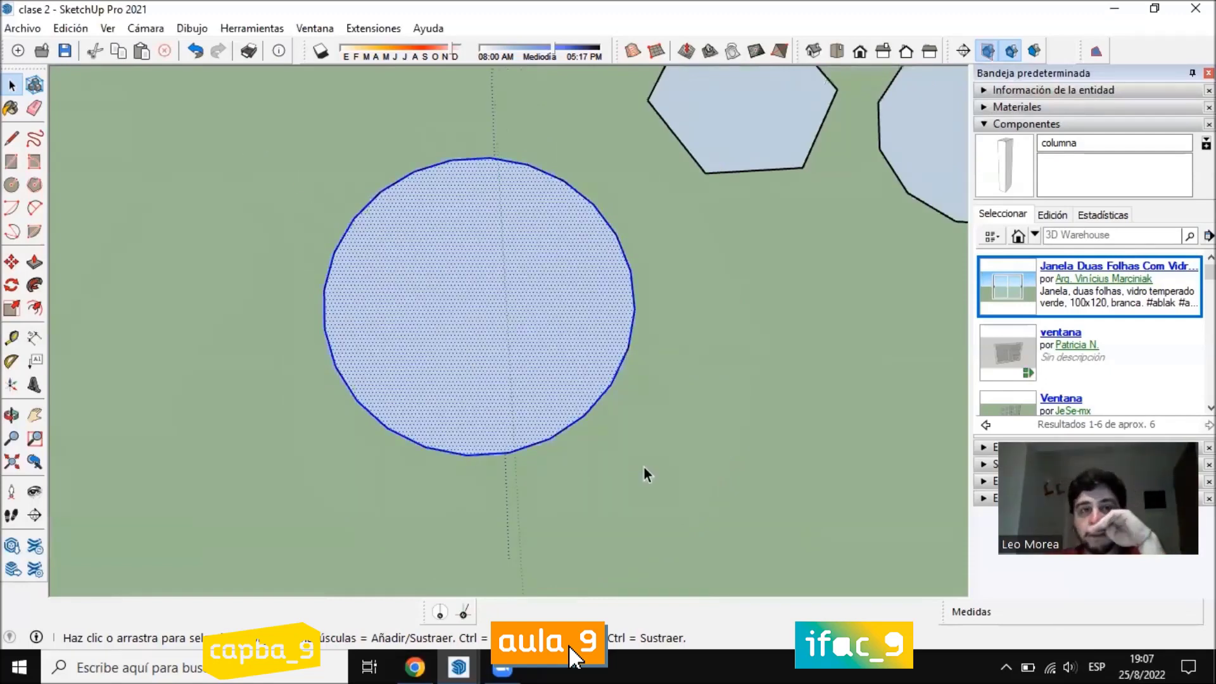
{"action": "key", "text": "Delete"}
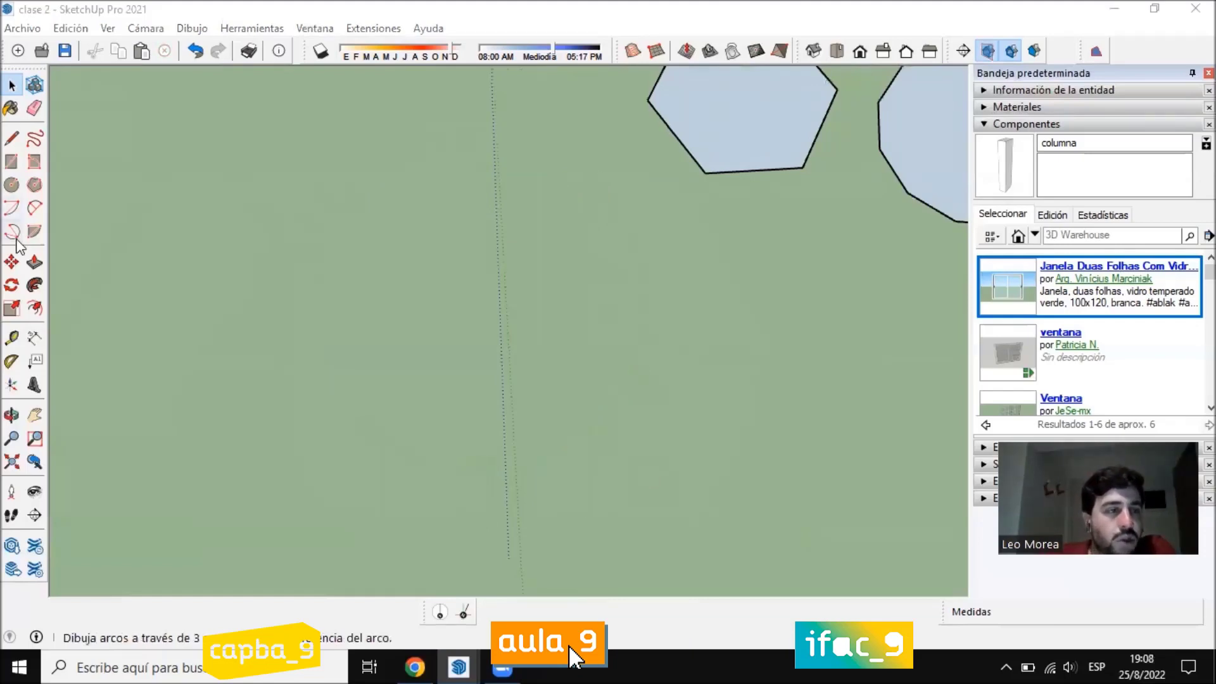
Raise the Circle tool's side count to 135 and reduce it by one to 134
{"action": "left_click", "coordinate": [12, 185]}
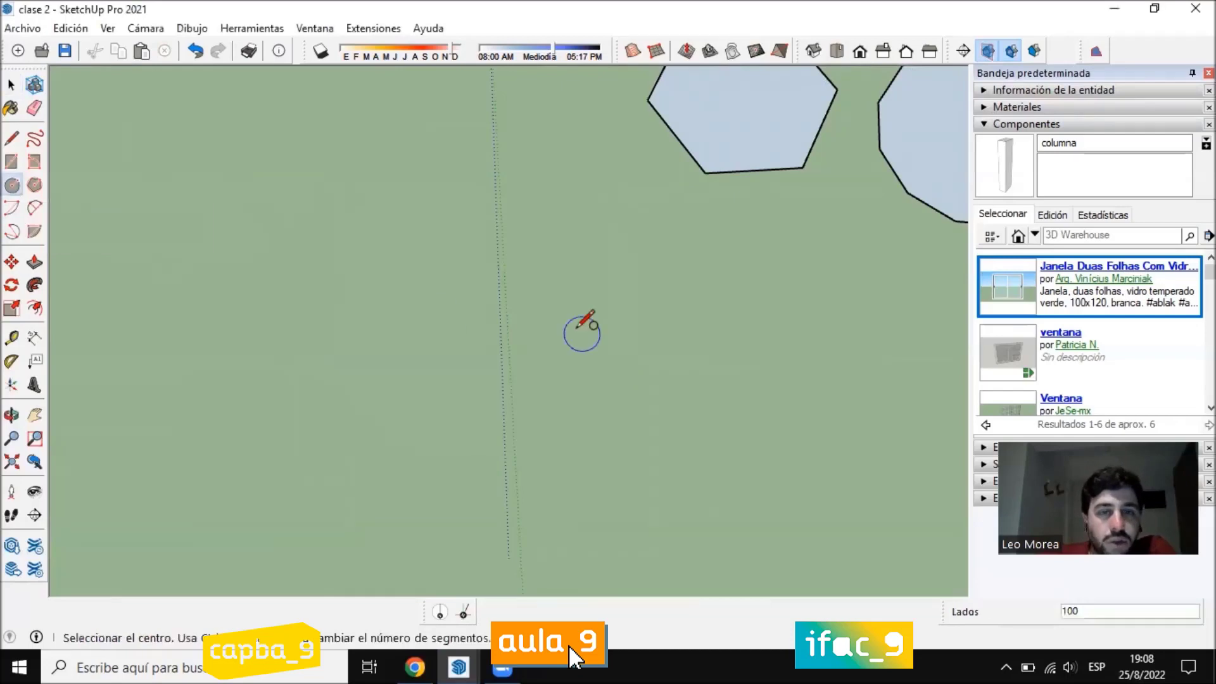
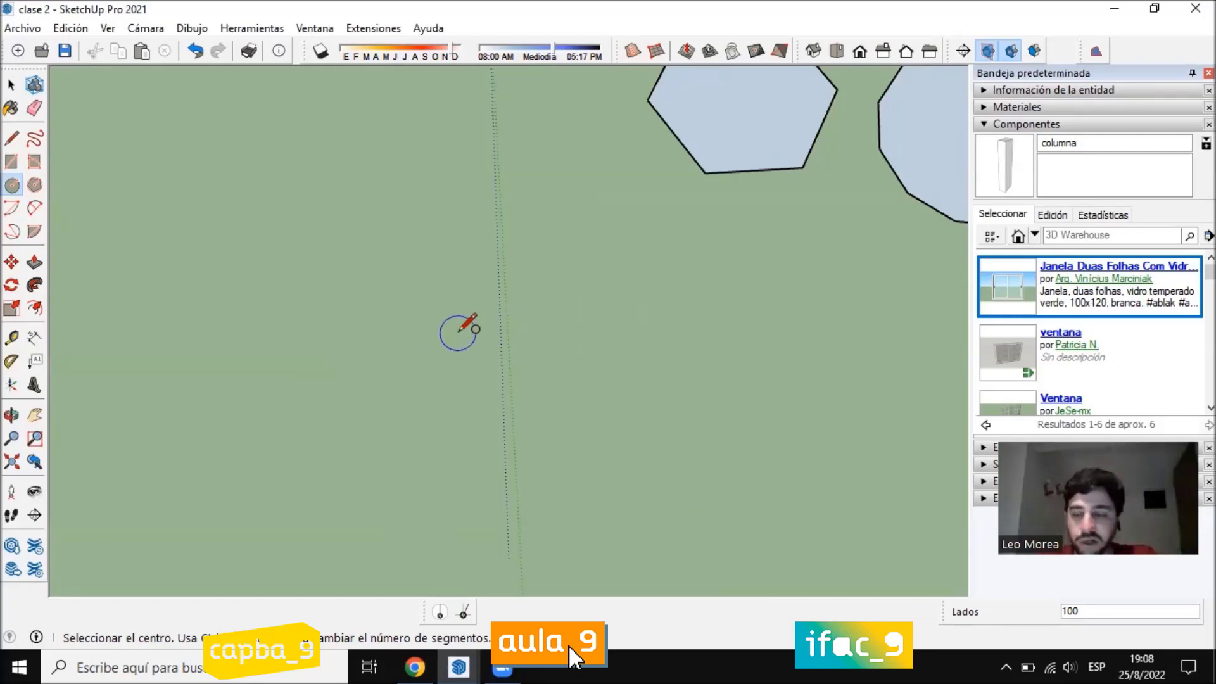
{"action": "key", "text": "ctrl+plus"}
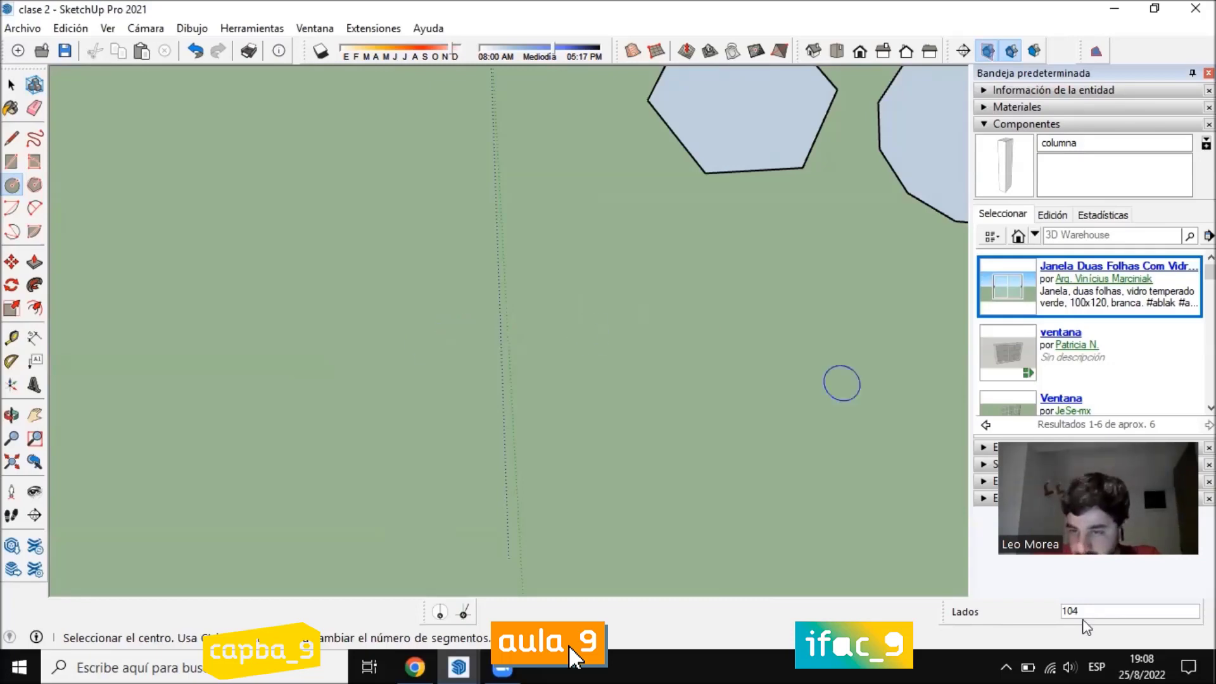
{"action": "key", "text": "ctrl+plus"}
{"action": "key", "text": "ctrl+plus"}
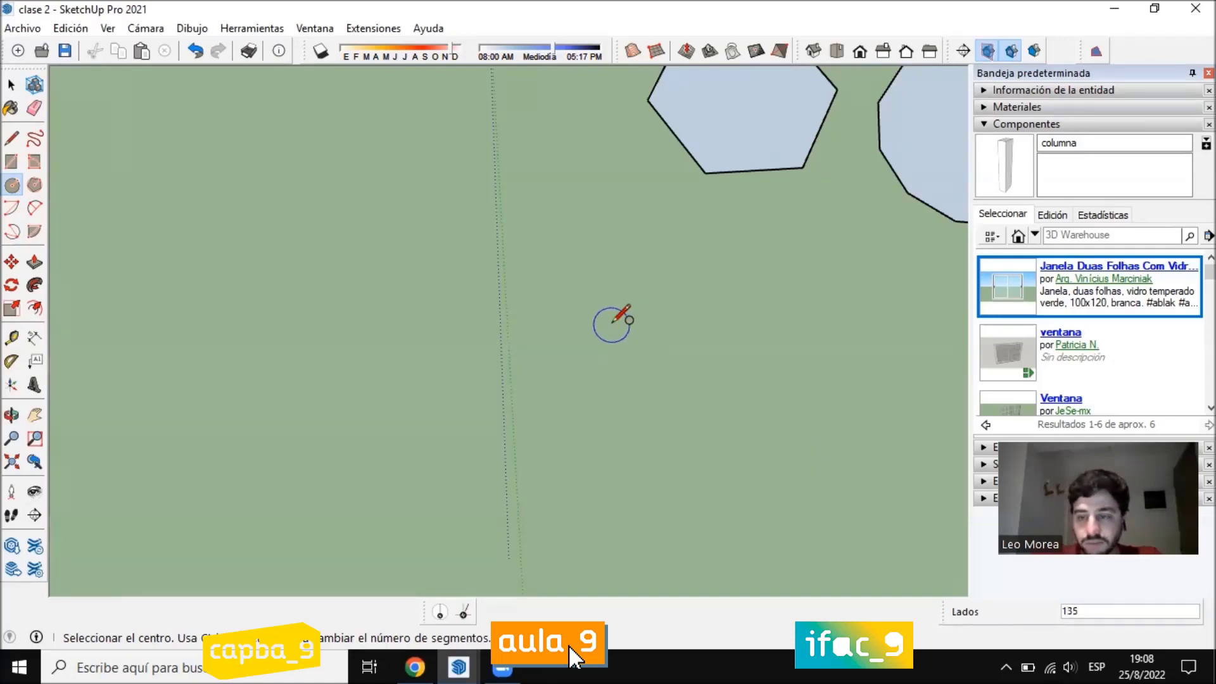
{"action": "key", "text": "ctrl+minus"}
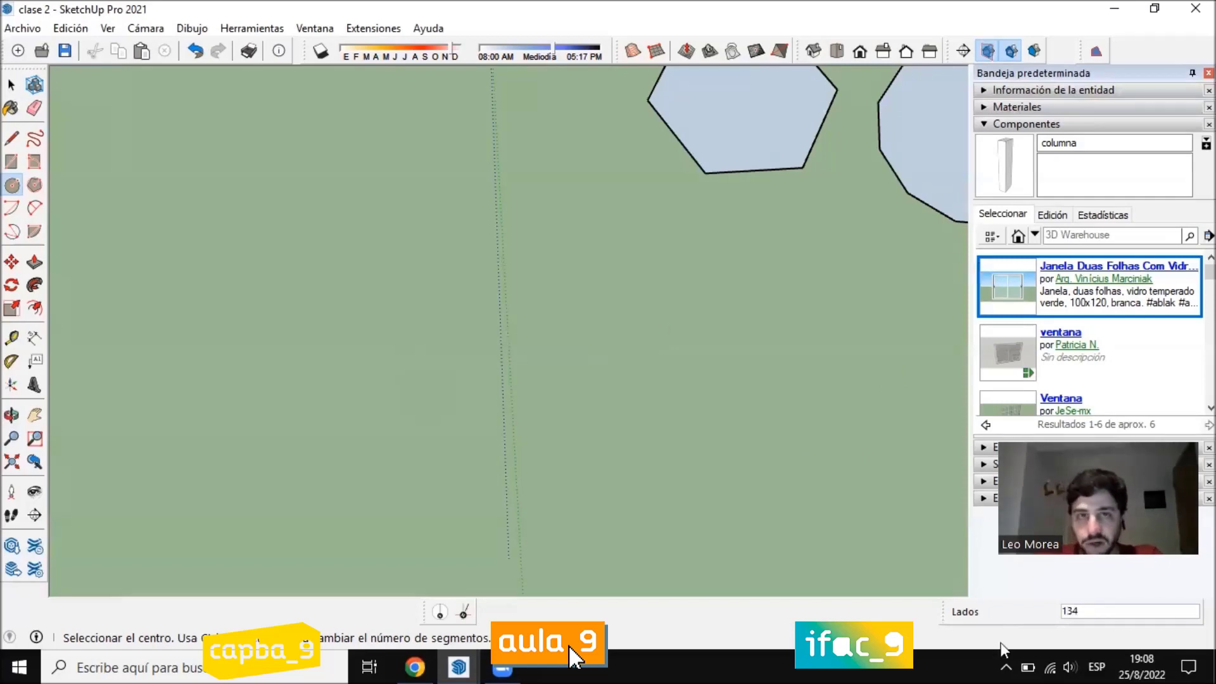
Draw a test circle on the open ground with the adjusted side count and undo it
{"action": "left_click", "coordinate": [591, 388]}
{"action": "left_click", "coordinate": [636, 284]}
{"action": "key", "text": "ctrl+z"}
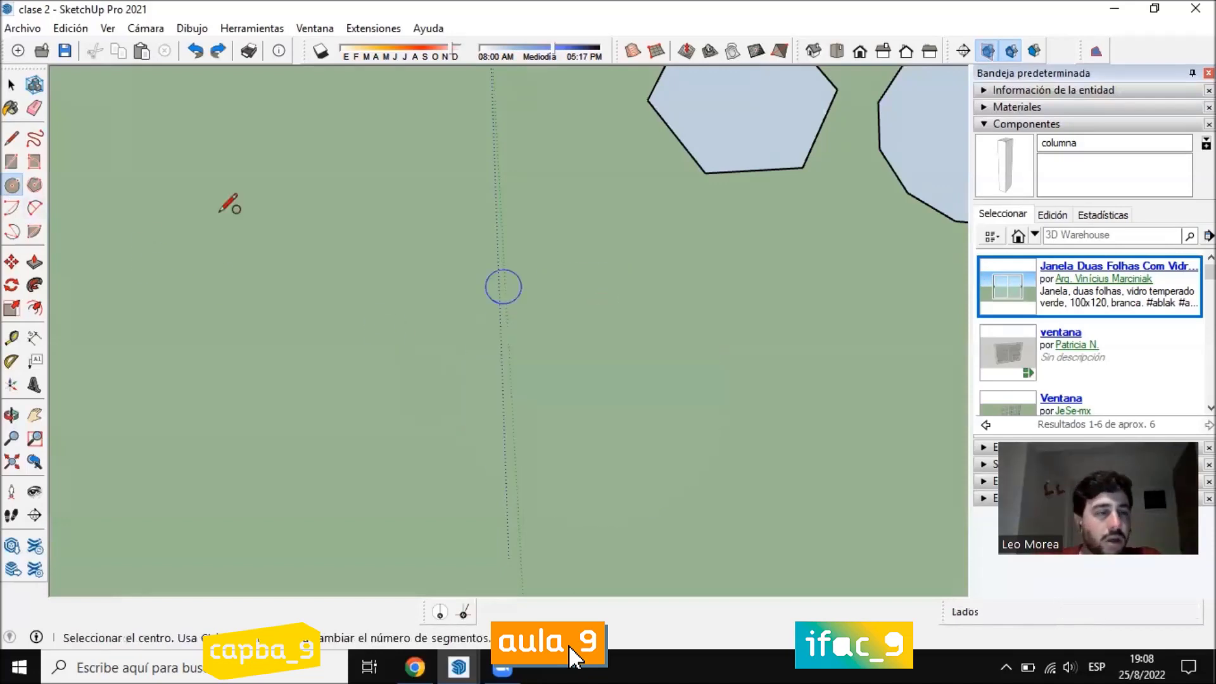
Try a six-sided polygon with a radius of about 16 m, switching it from inscribed to circumscribed before cancelling
{"action": "left_click", "coordinate": [34, 184]}
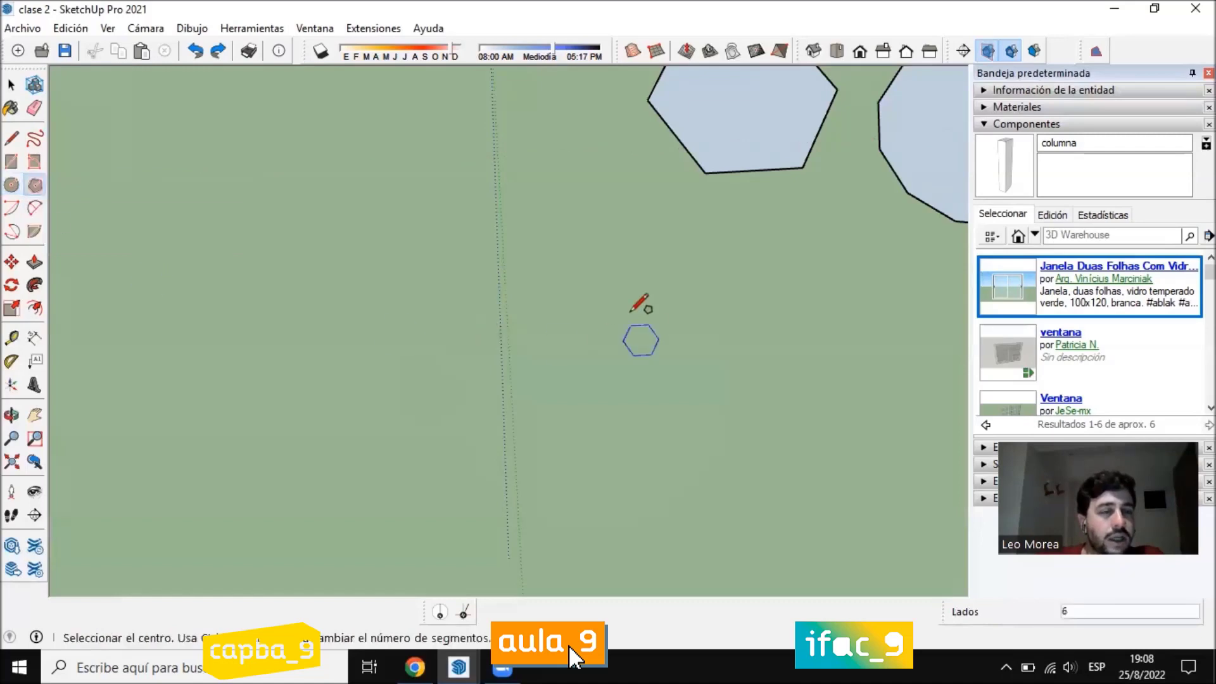
{"action": "left_click", "coordinate": [585, 357]}
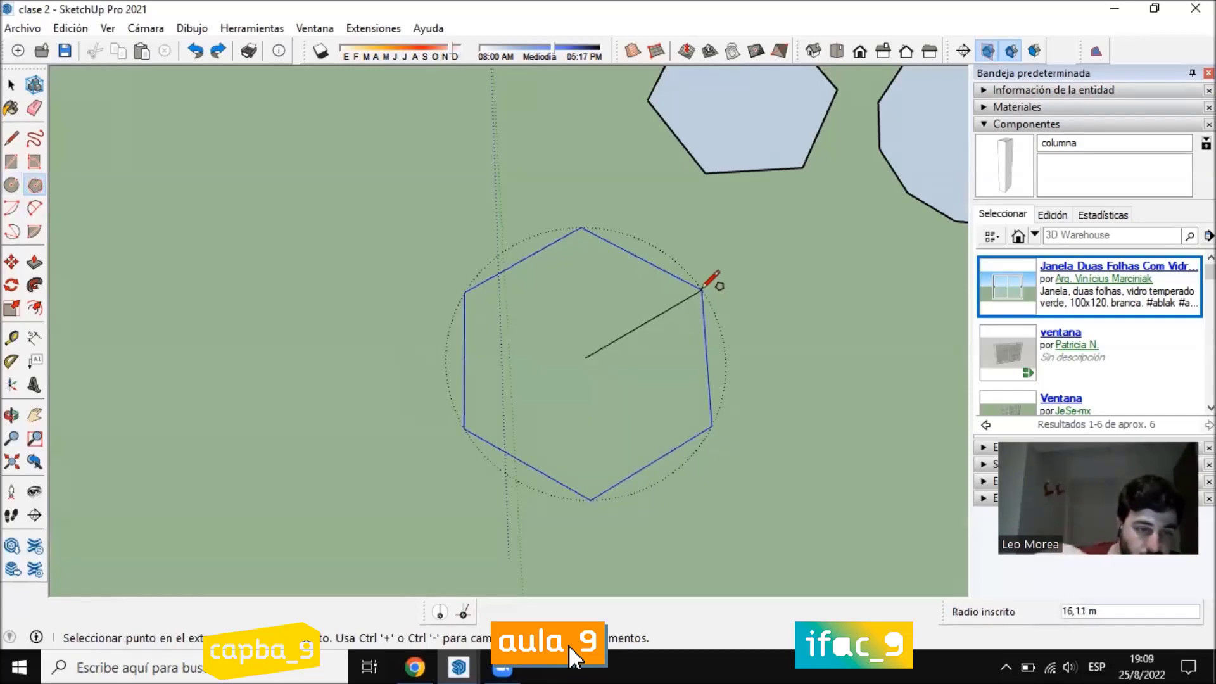
{"action": "key", "text": "ctrl"}
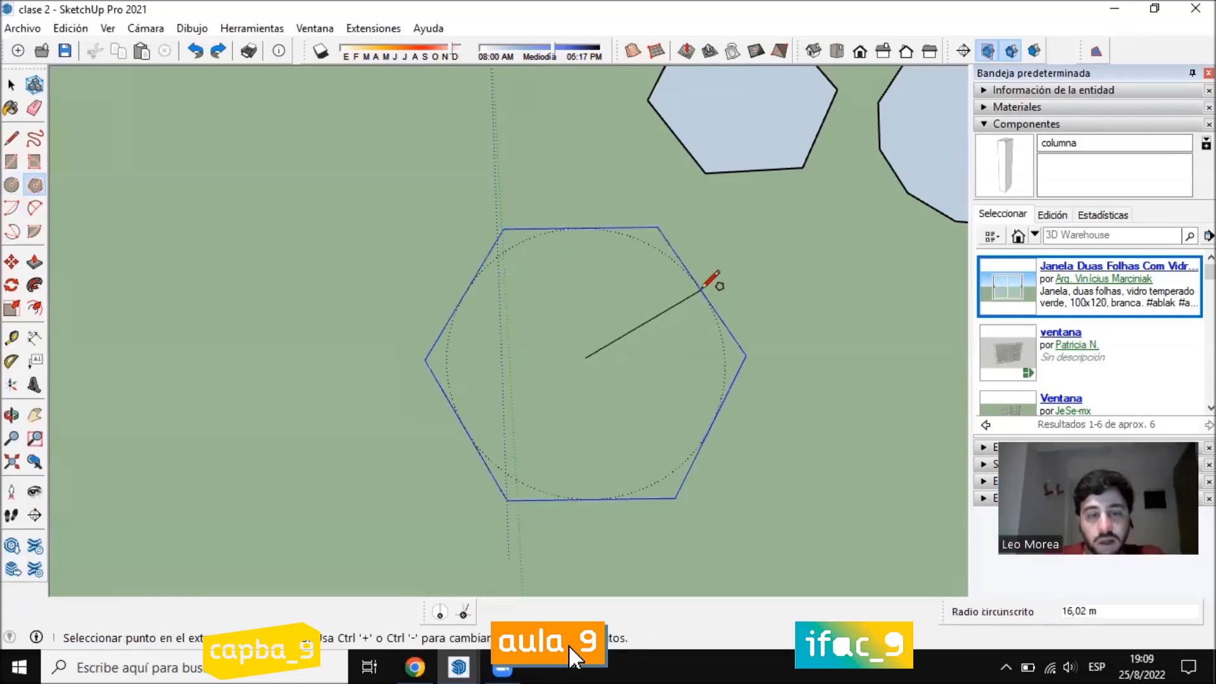
{"action": "key", "text": "ctrl"}
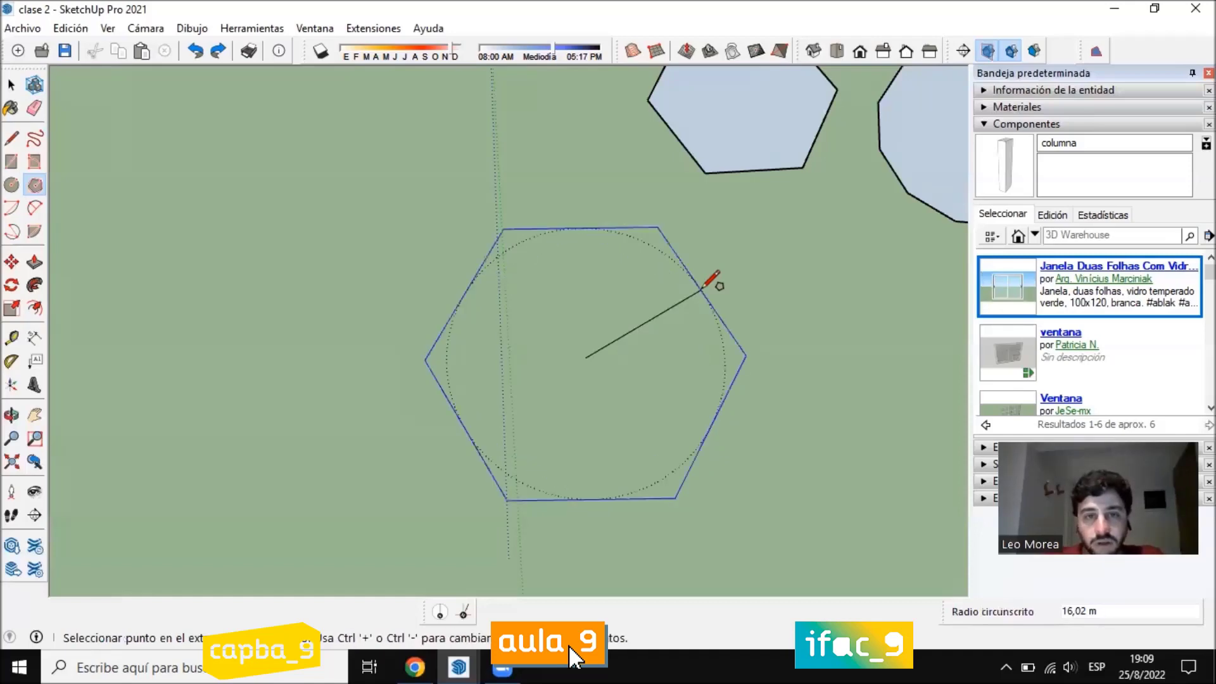
{"action": "key", "text": "Escape"}
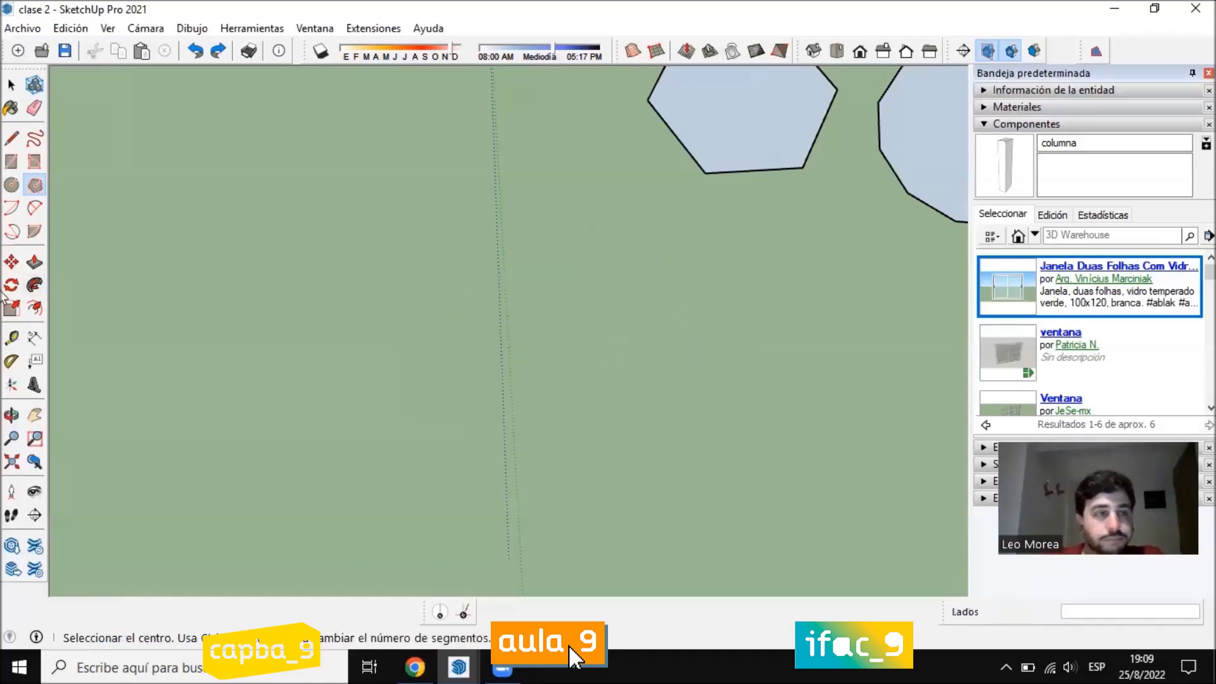
{"action": "left_click", "coordinate": [35, 208]}
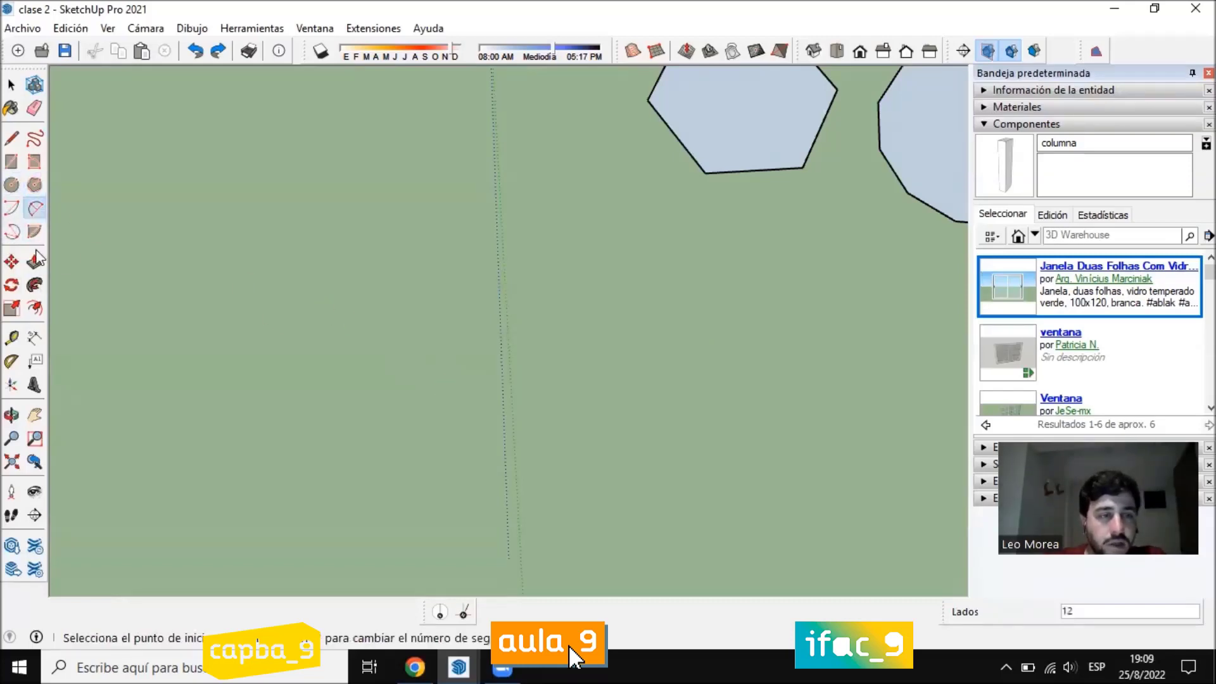
{"action": "left_click", "coordinate": [334, 375]}
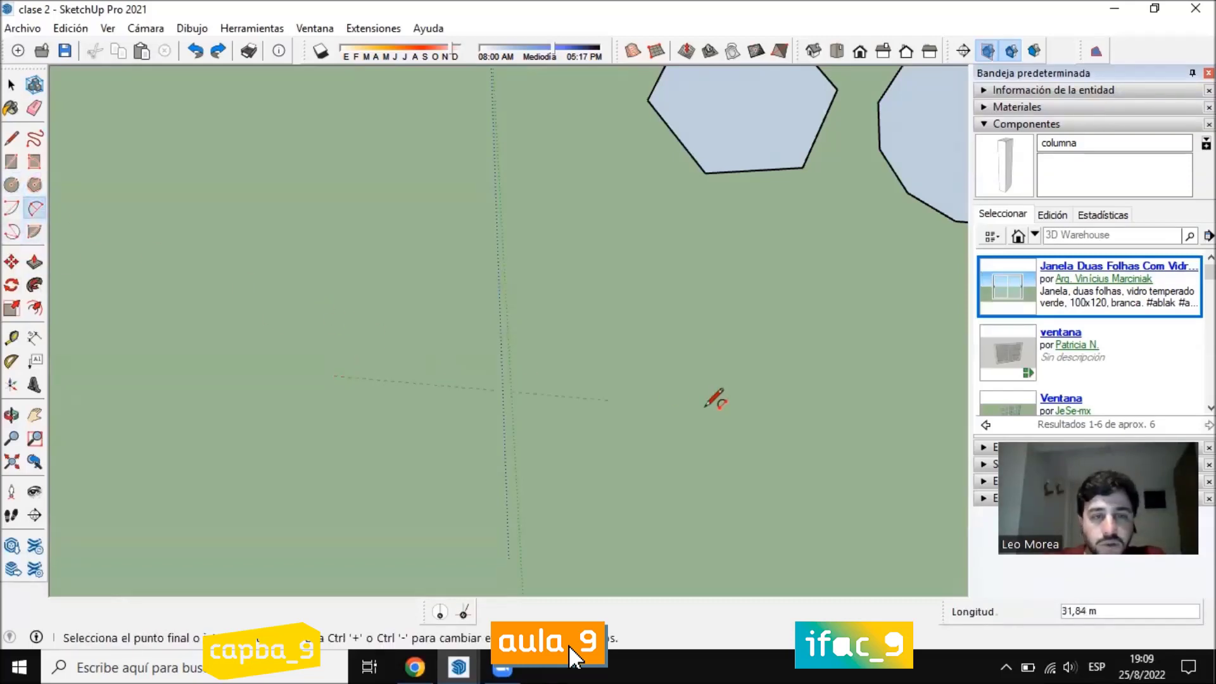
{"action": "left_click", "coordinate": [754, 353]}
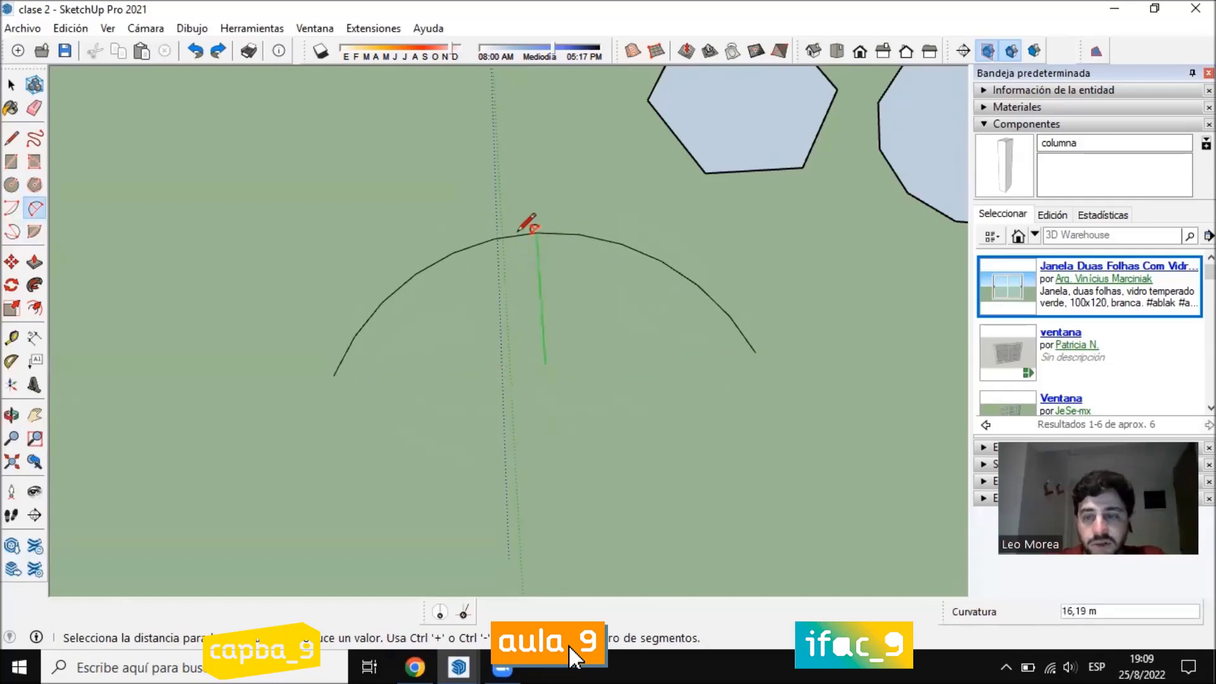
{"action": "key", "text": "Escape"}
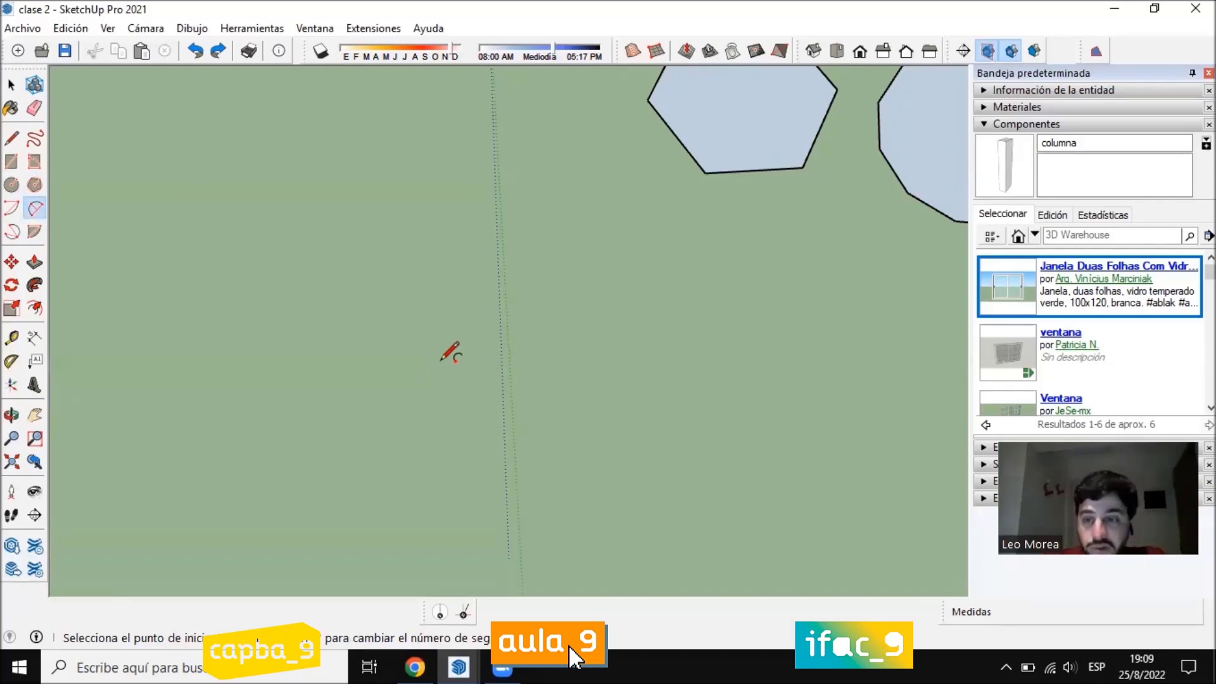
Draw a 12-segment two-point arc with a bulge of about 16.06 m on the ground and undo it
{"action": "left_click", "coordinate": [383, 365]}
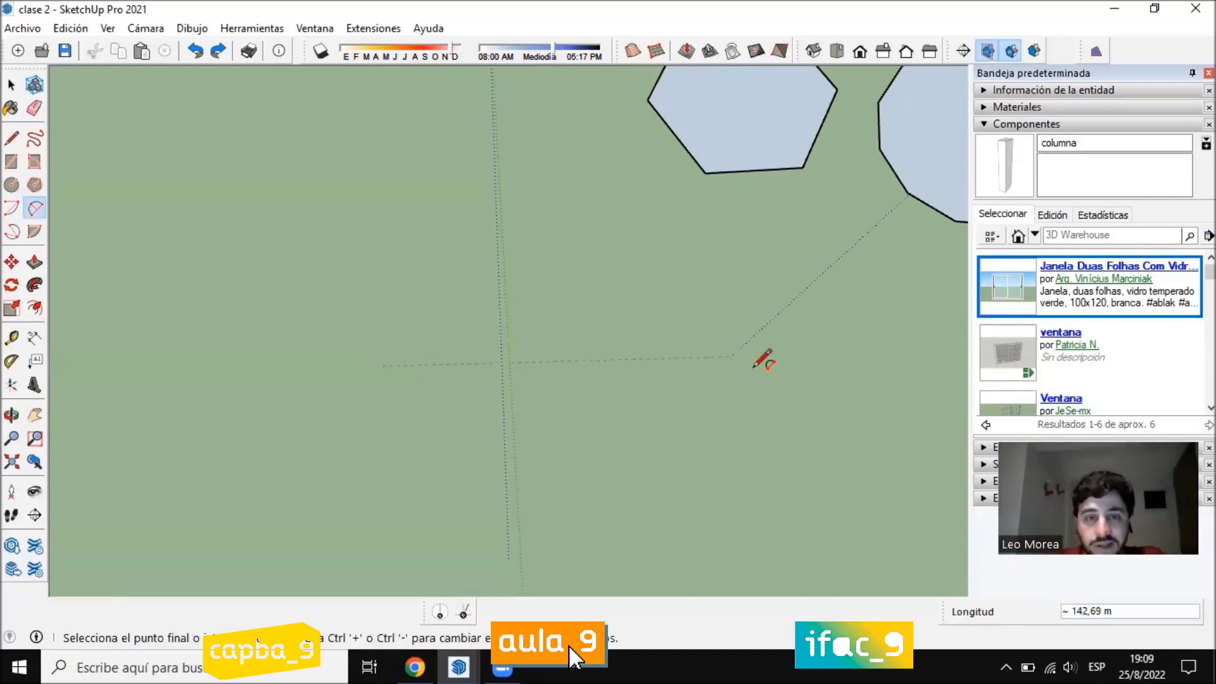
{"action": "left_click", "coordinate": [780, 344]}
{"action": "left_click", "coordinate": [574, 225]}
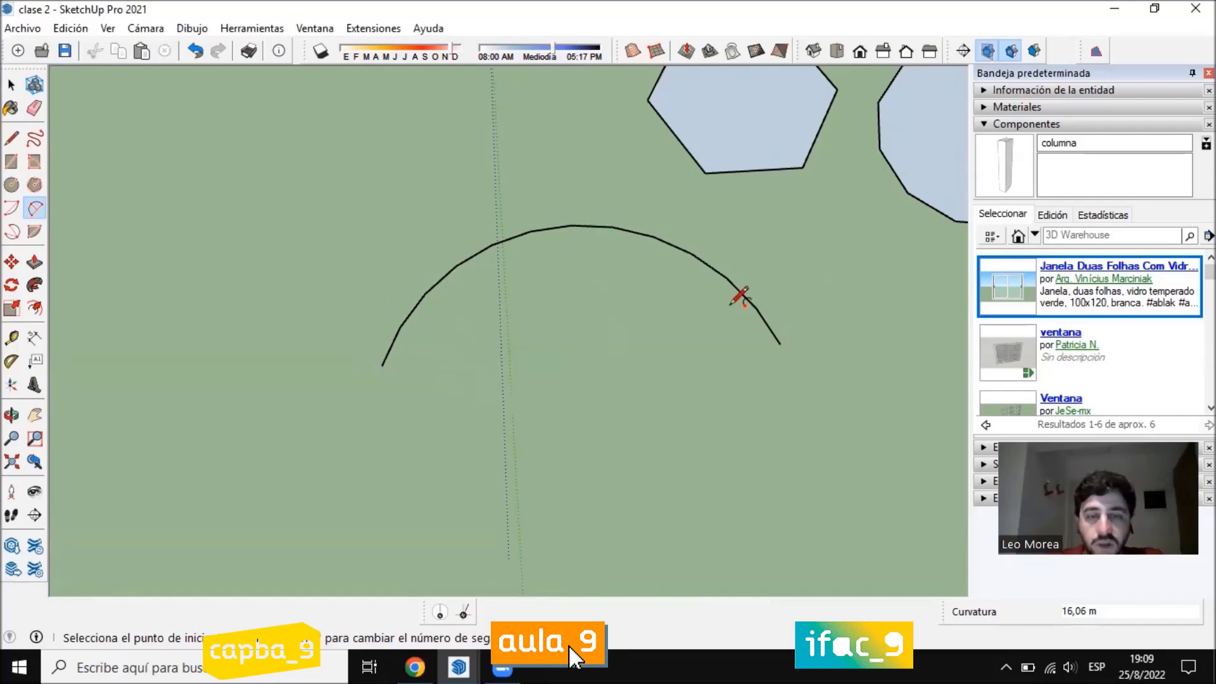
{"action": "key", "text": "ctrl+z"}
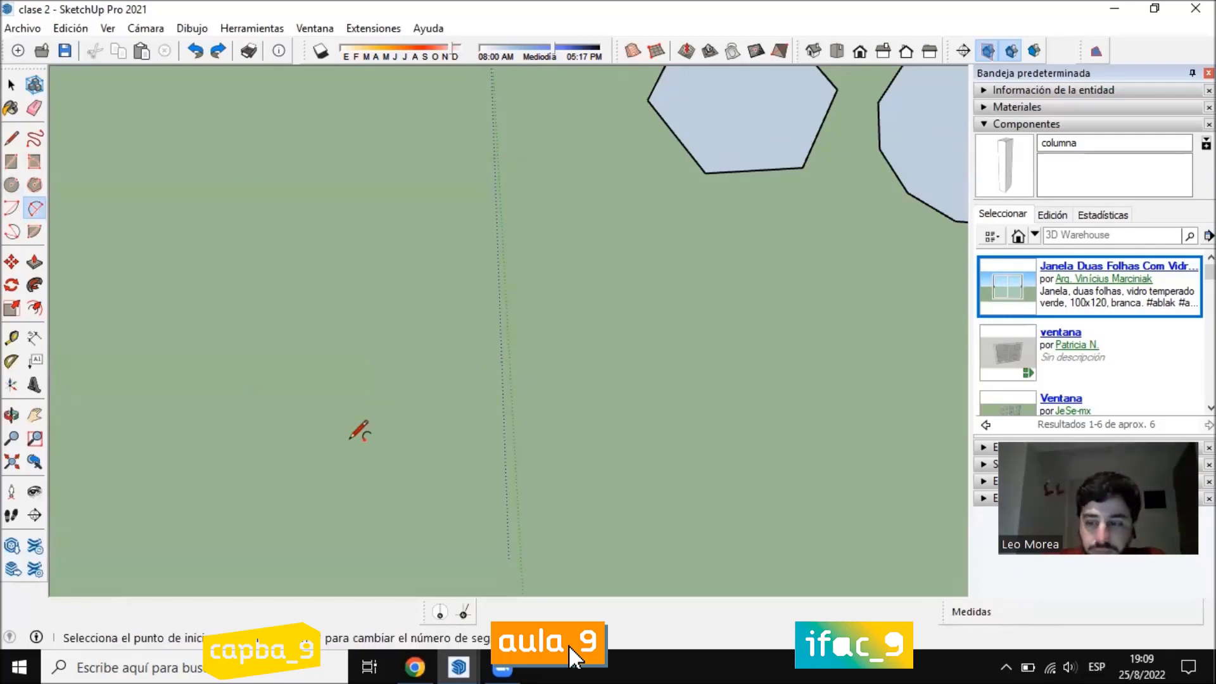
Draw a smoother two-point arc with more segments and a bulge of about 13.02 m on the open ground
{"action": "left_click", "coordinate": [344, 411]}
{"action": "left_click", "coordinate": [705, 390]}
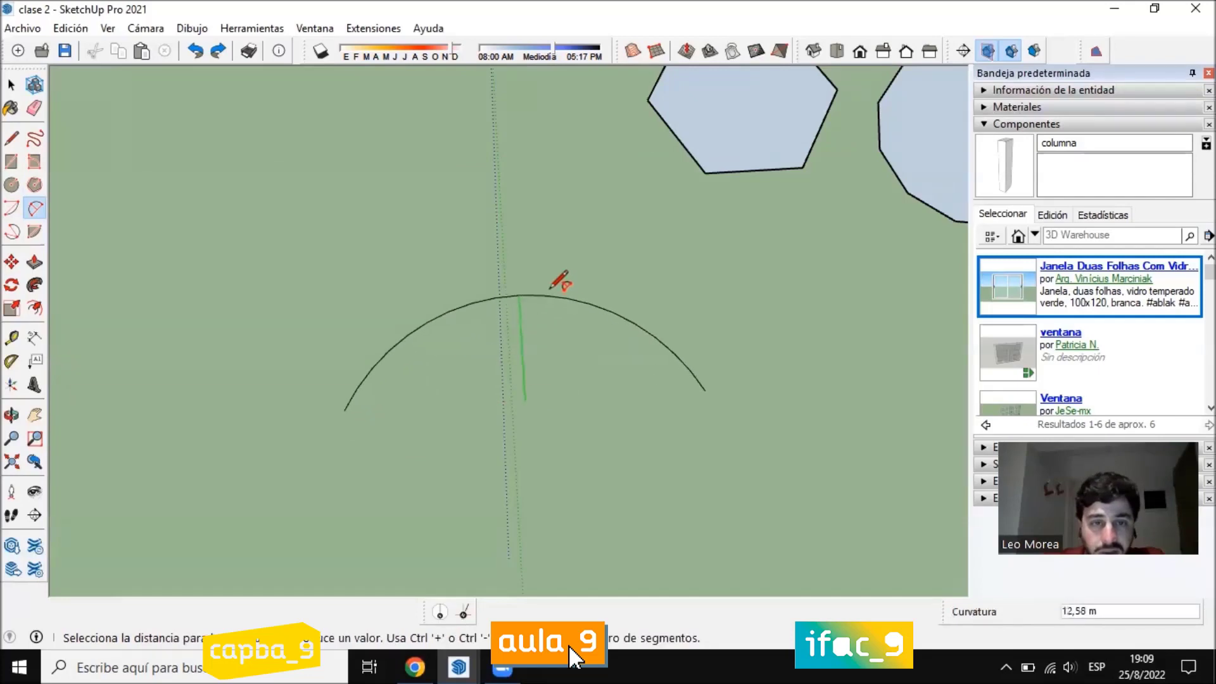
{"action": "left_click", "coordinate": [525, 292]}
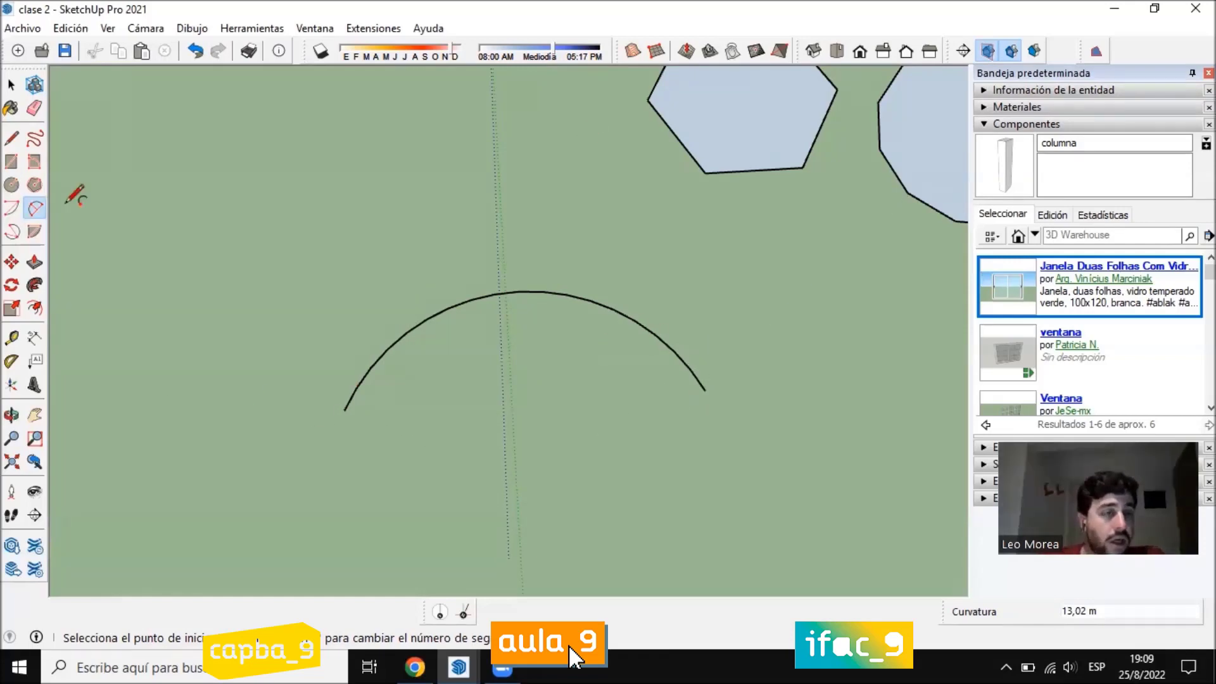
Try two arcs from a centre point below the existing arc, sweeping about 105 and 150 degrees, and cancel both
{"action": "left_click", "coordinate": [11, 208]}
{"action": "left_click", "coordinate": [512, 461]}
{"action": "left_click", "coordinate": [673, 451]}
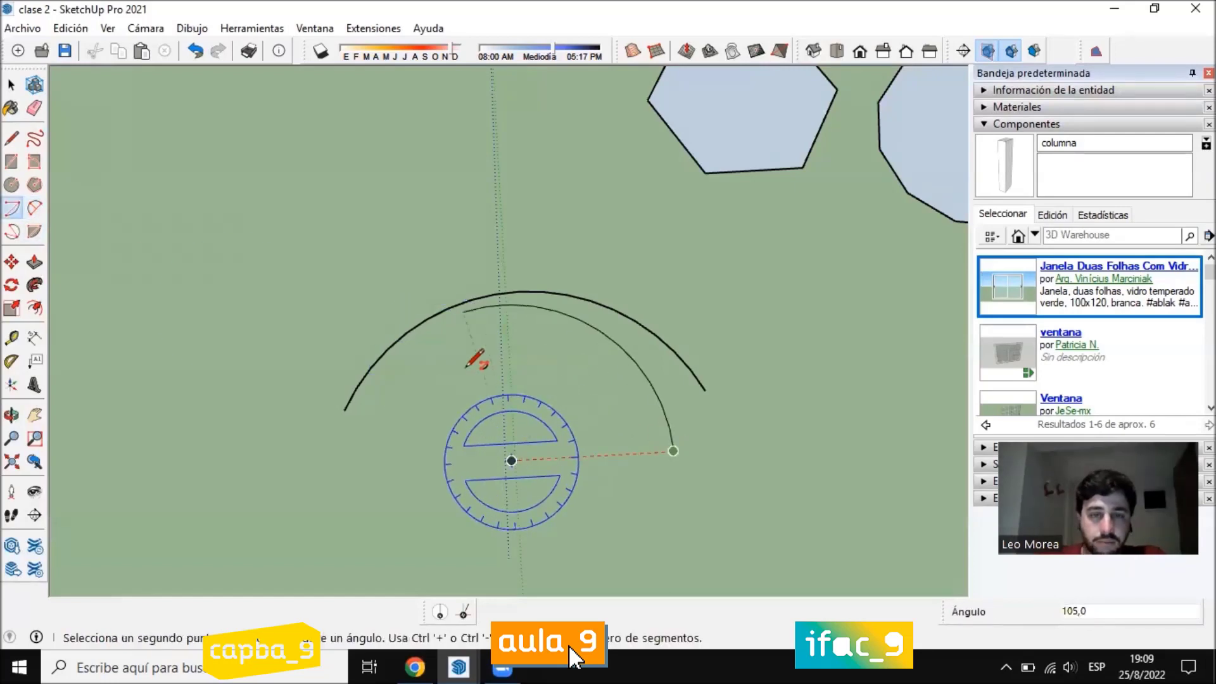
{"action": "key", "text": "Escape"}
{"action": "left_click", "coordinate": [515, 462]}
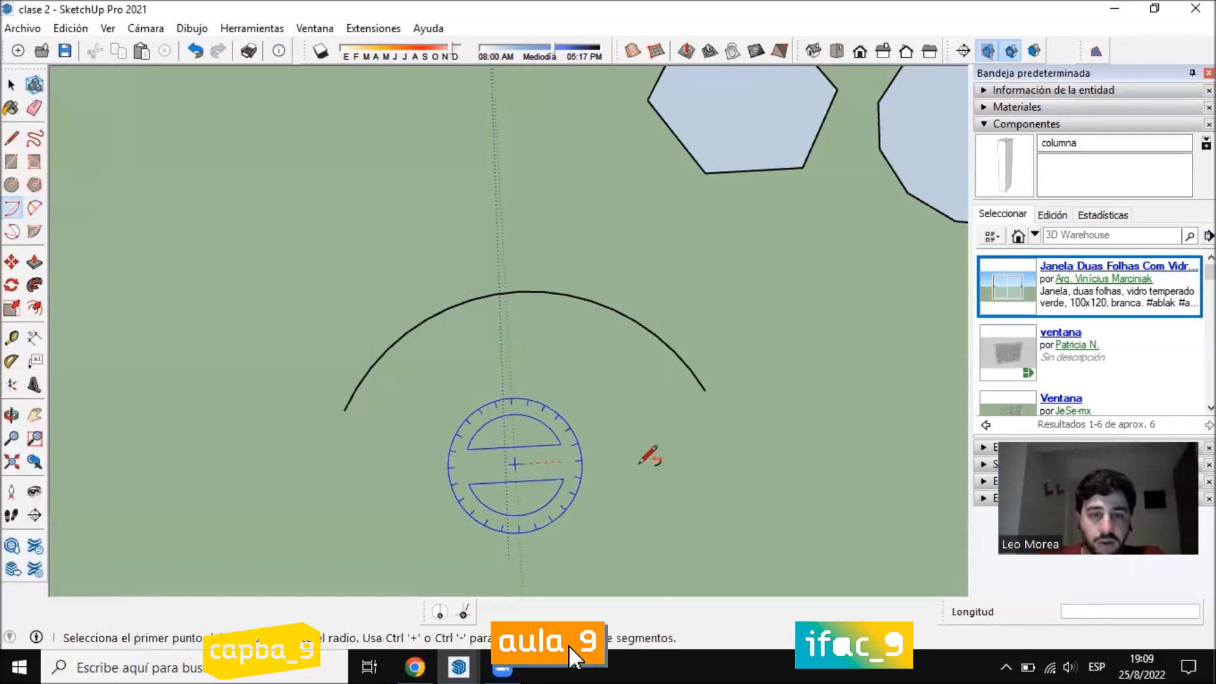
{"action": "left_click", "coordinate": [692, 453]}
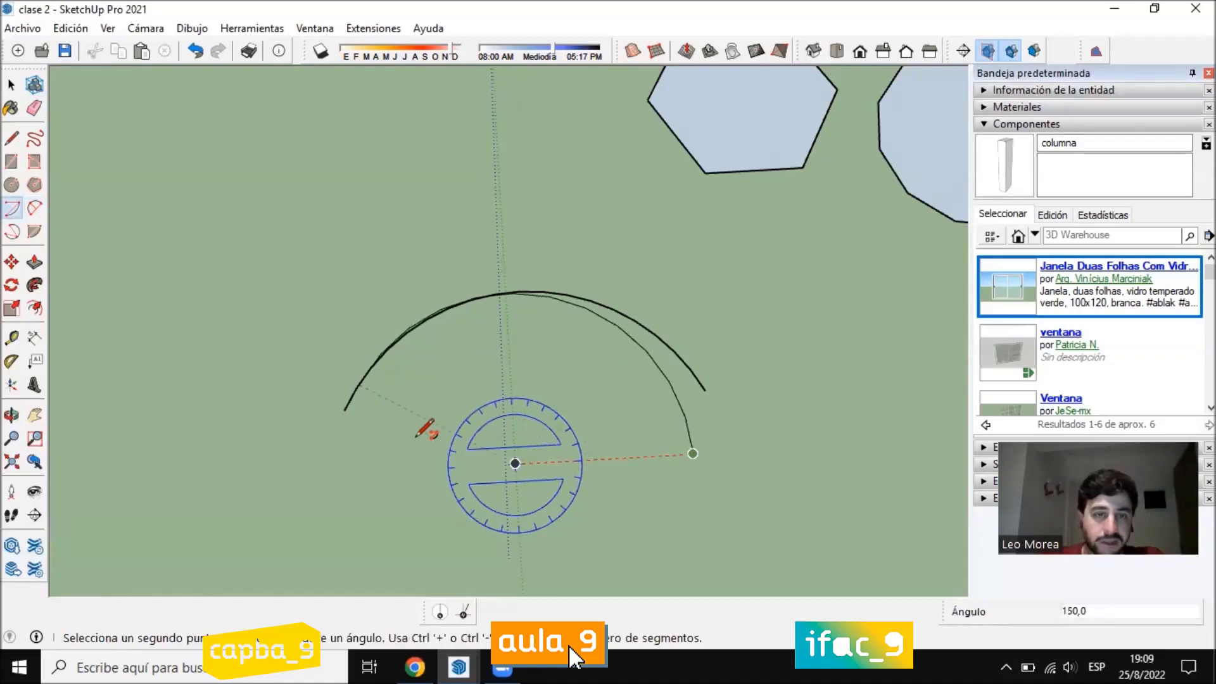
{"action": "key", "text": "Escape"}
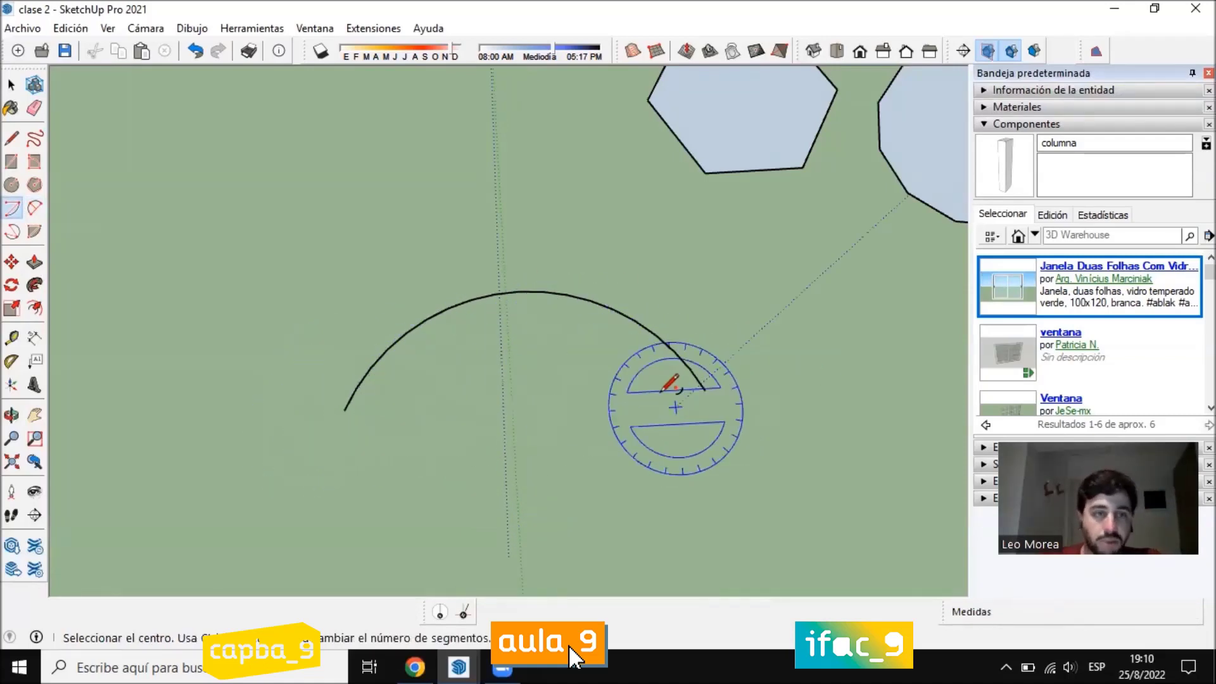
Draw a three-point arc sweeping about 278.9 degrees beside the existing arc and undo it
{"action": "left_click", "coordinate": [14, 235]}
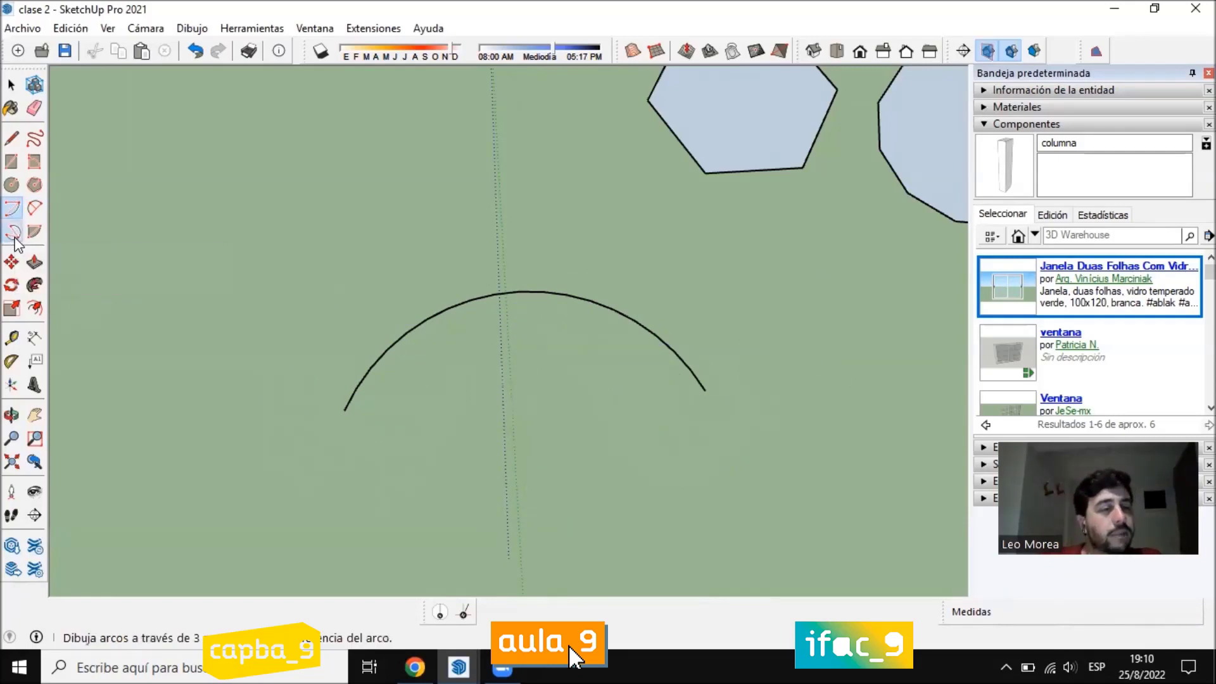
{"action": "left_click", "coordinate": [260, 268]}
{"action": "left_click", "coordinate": [475, 257]}
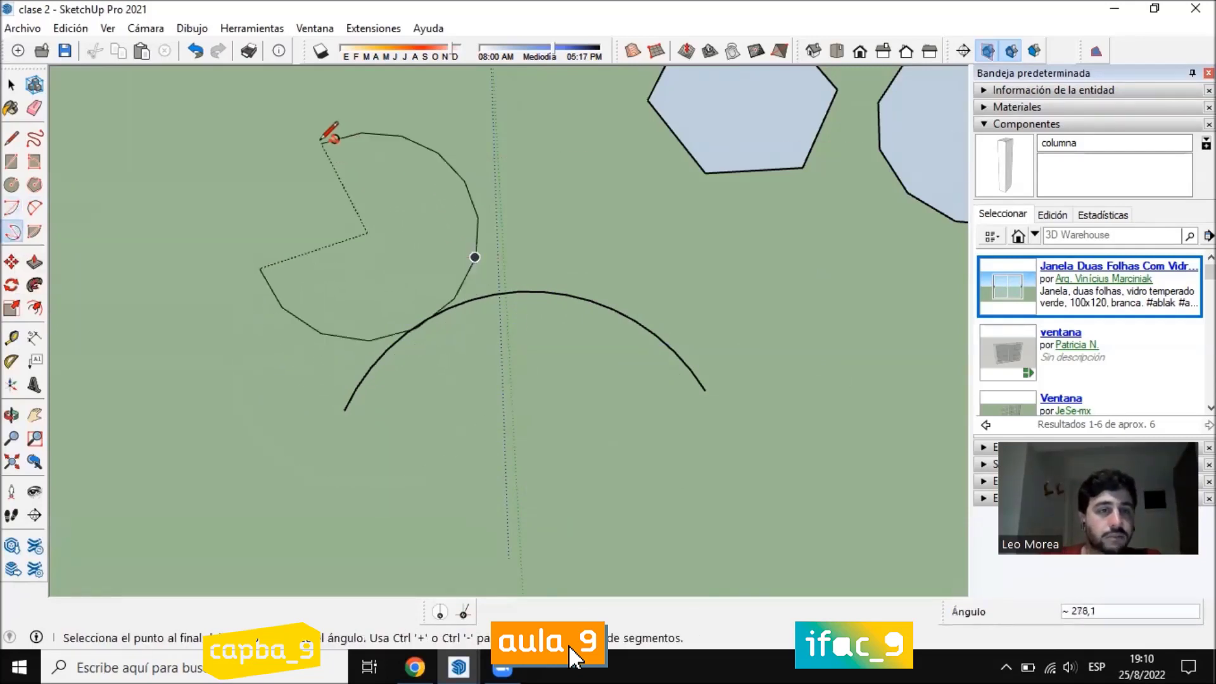
{"action": "left_click", "coordinate": [320, 138]}
{"action": "key", "text": "ctrl+z"}
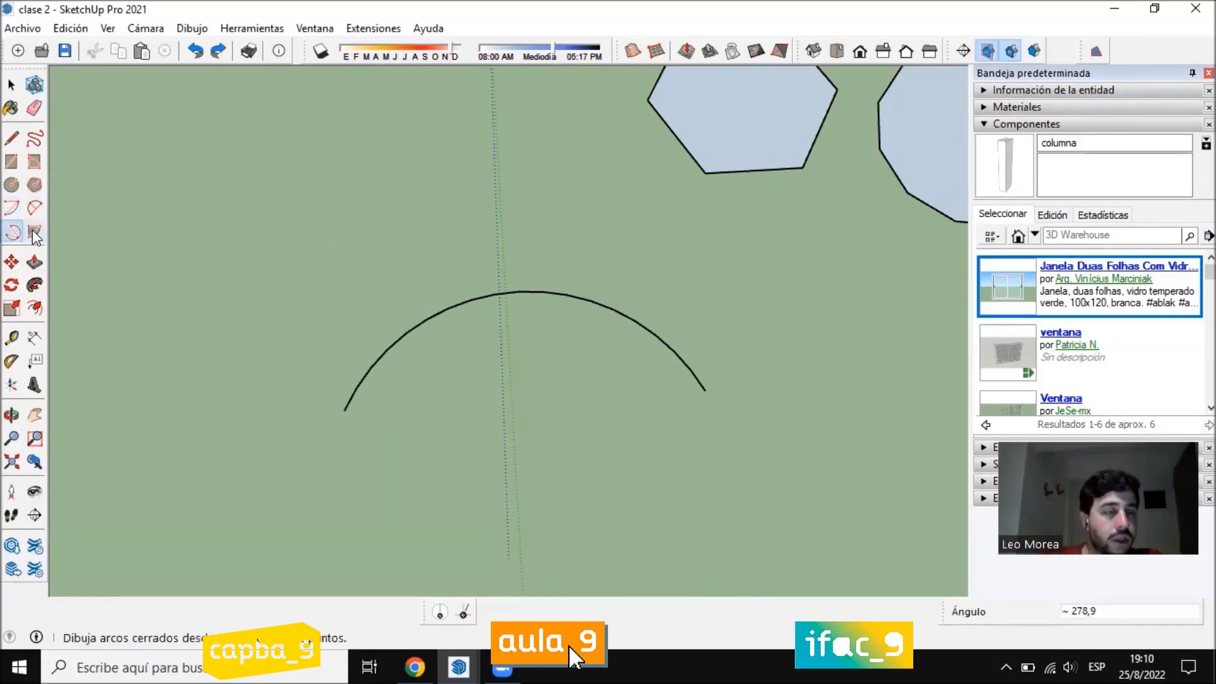
Draw a closed quarter-circle pie sector with a radius of about 17 m beside the existing arc
{"action": "left_click", "coordinate": [35, 233]}
{"action": "left_click", "coordinate": [283, 279]}
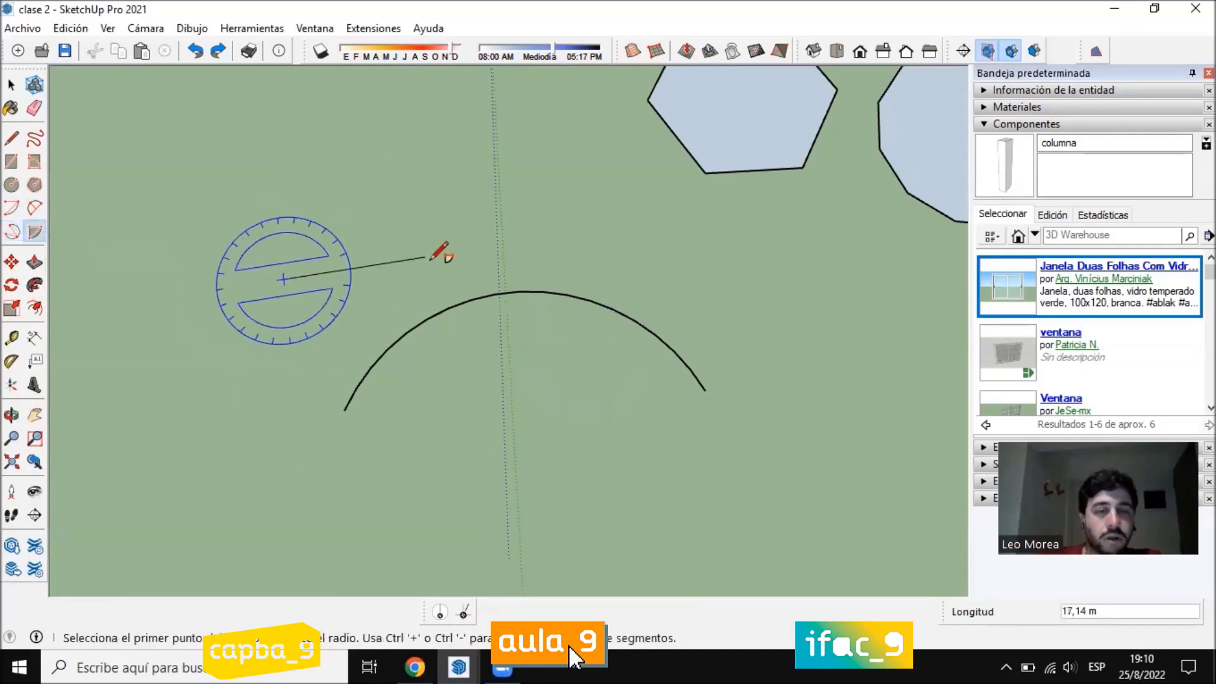
{"action": "left_click", "coordinate": [431, 272]}
{"action": "left_click", "coordinate": [284, 147]}
{"action": "key", "text": "space"}
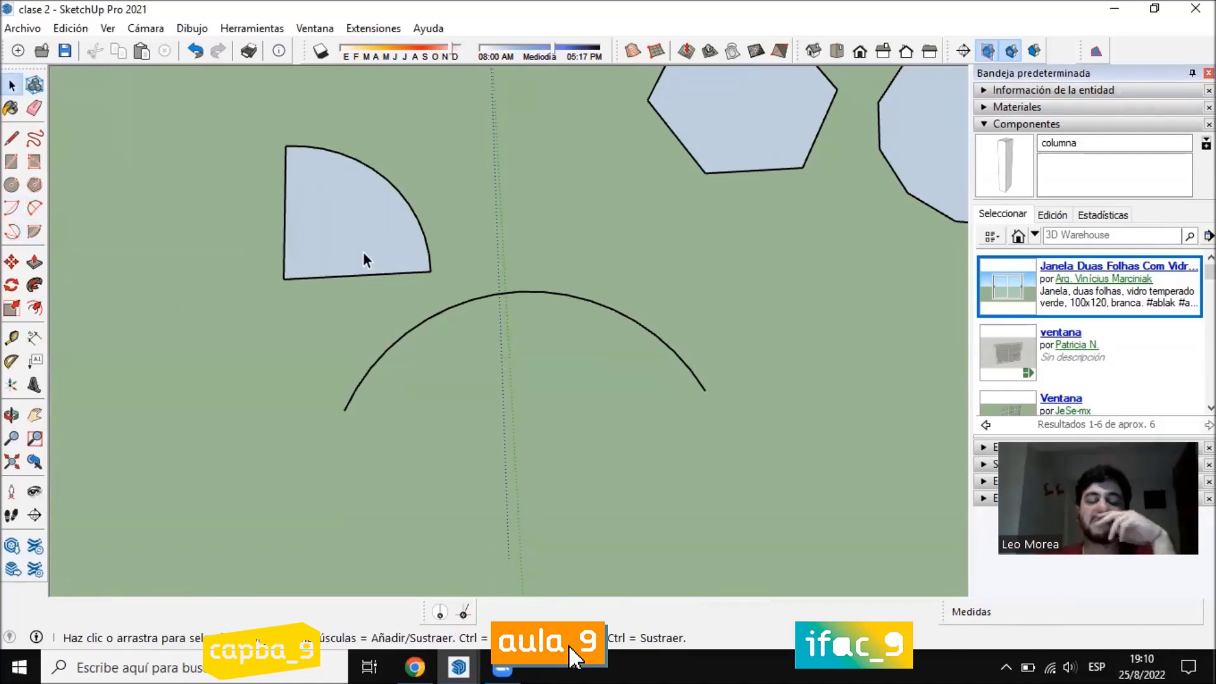
Delete the quarter-circle pie sector together with the arc next to it
{"action": "scroll", "coordinate": [363, 252], "scroll_direction": "down", "scroll_amount": 6}
{"action": "left_click_drag", "start_coordinate": [572, 462], "coordinate": [586, 470]}
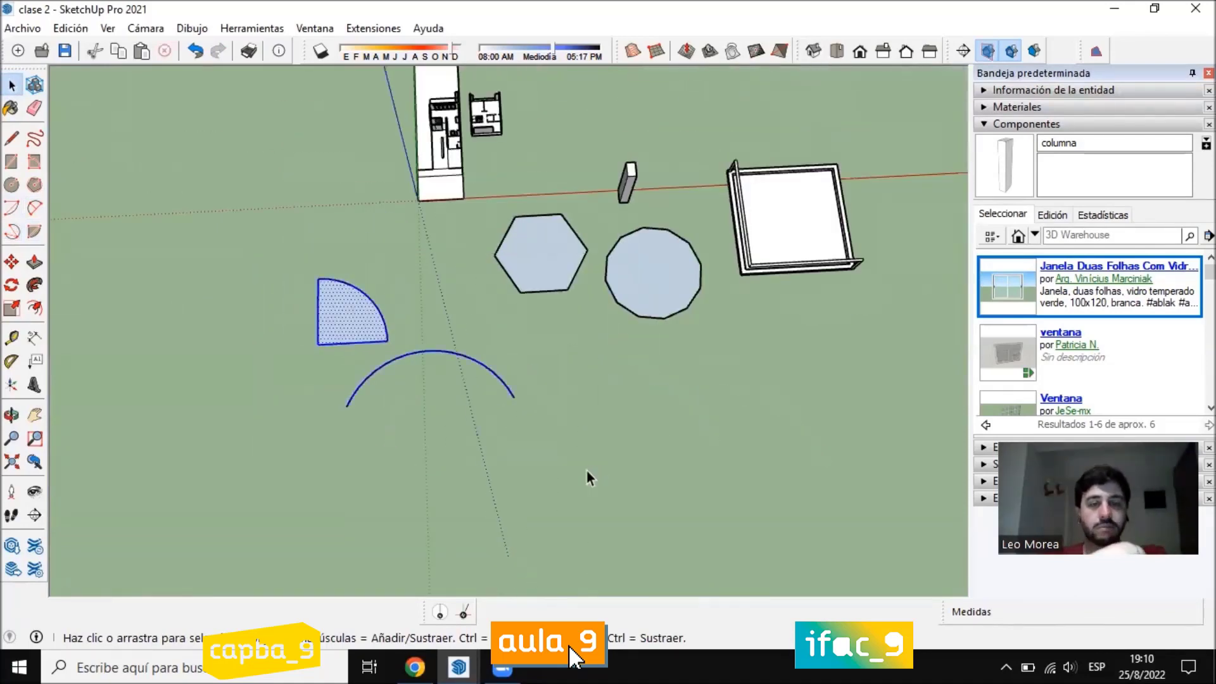
{"action": "key", "text": "Delete"}
Delete the hexagon and the 12-sided shape beside it from the ground near the column
{"action": "scroll", "coordinate": [494, 236], "scroll_direction": "up", "scroll_amount": 1}
{"action": "left_click_drag", "start_coordinate": [463, 209], "coordinate": [622, 315]}
{"action": "key", "text": "Delete"}
{"action": "left_click_drag", "start_coordinate": [593, 222], "coordinate": [754, 335]}
{"action": "key", "text": "Delete"}
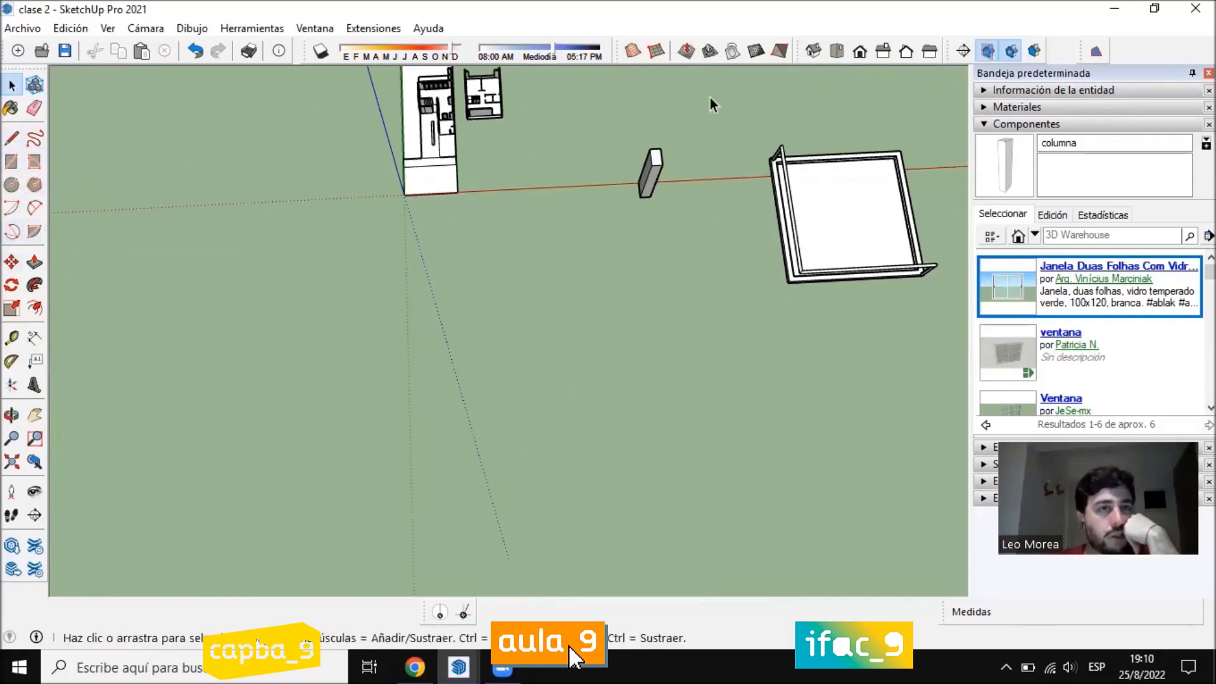
{"action": "left_click", "coordinate": [12, 162]}
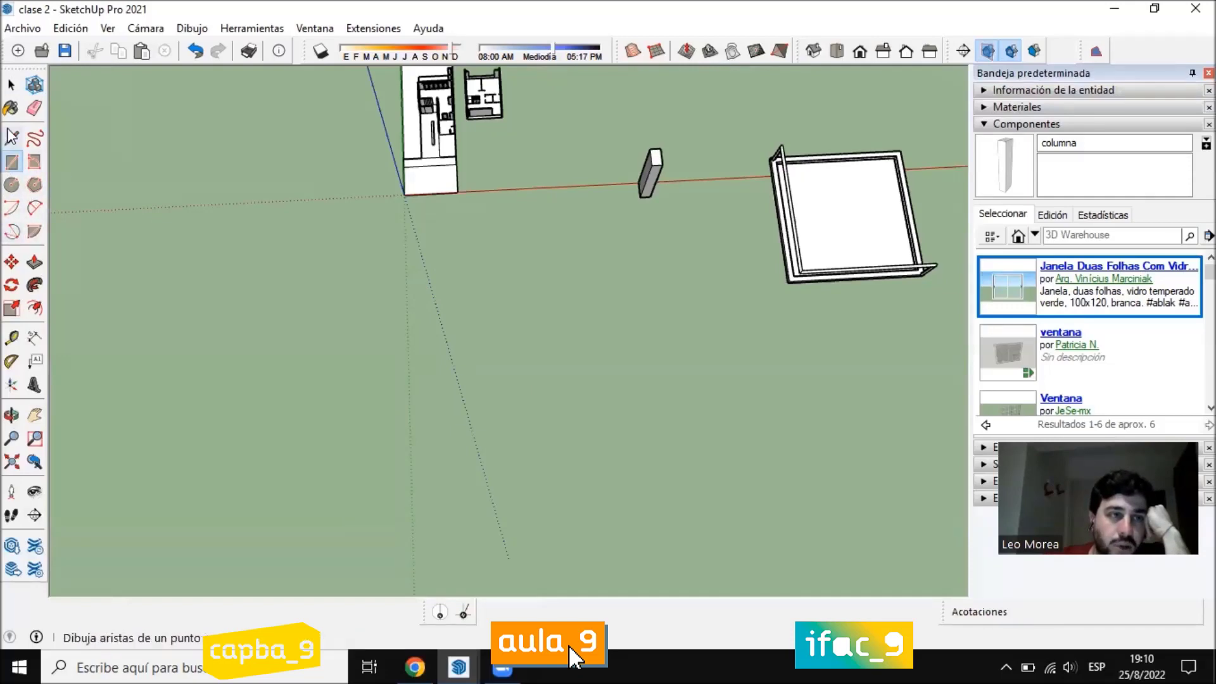
{"action": "left_click", "coordinate": [12, 84]}
{"action": "scroll", "coordinate": [588, 342], "scroll_direction": "down", "scroll_amount": 3}
{"action": "scroll", "coordinate": [613, 208], "scroll_direction": "up", "scroll_amount": 2}
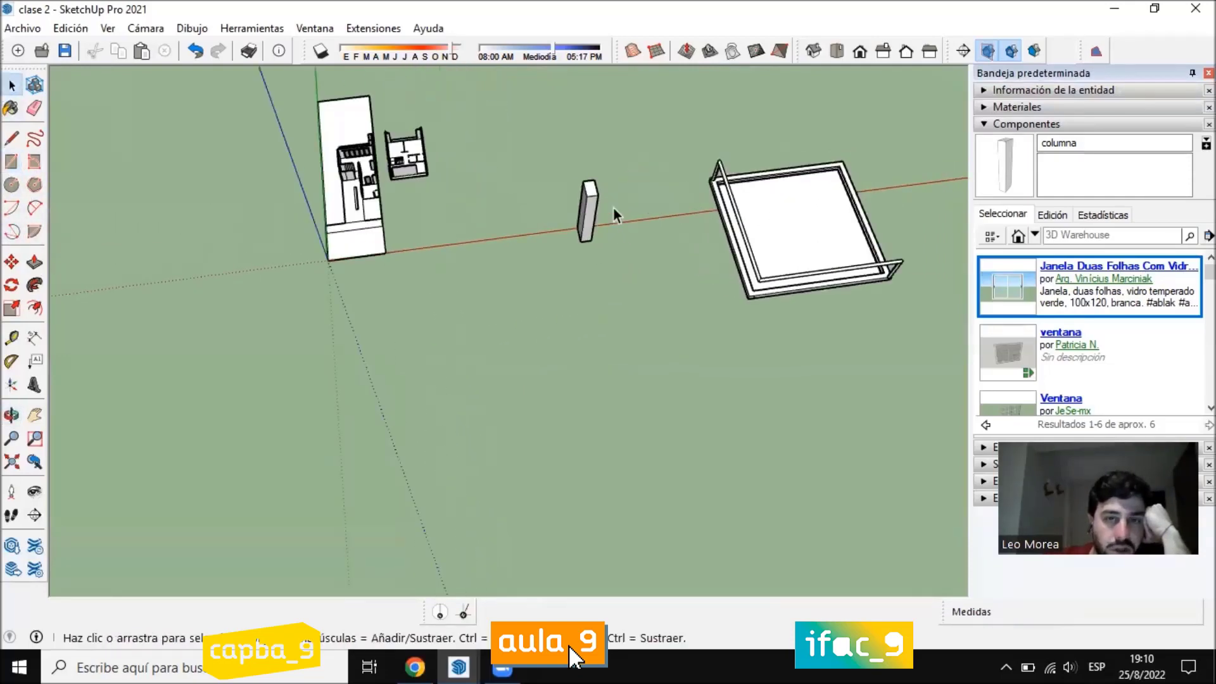
{"action": "middle_click_drag", "start_coordinate": [613, 207], "coordinate": [729, 218]}
{"action": "scroll", "coordinate": [473, 146], "scroll_direction": "up", "scroll_amount": 3}
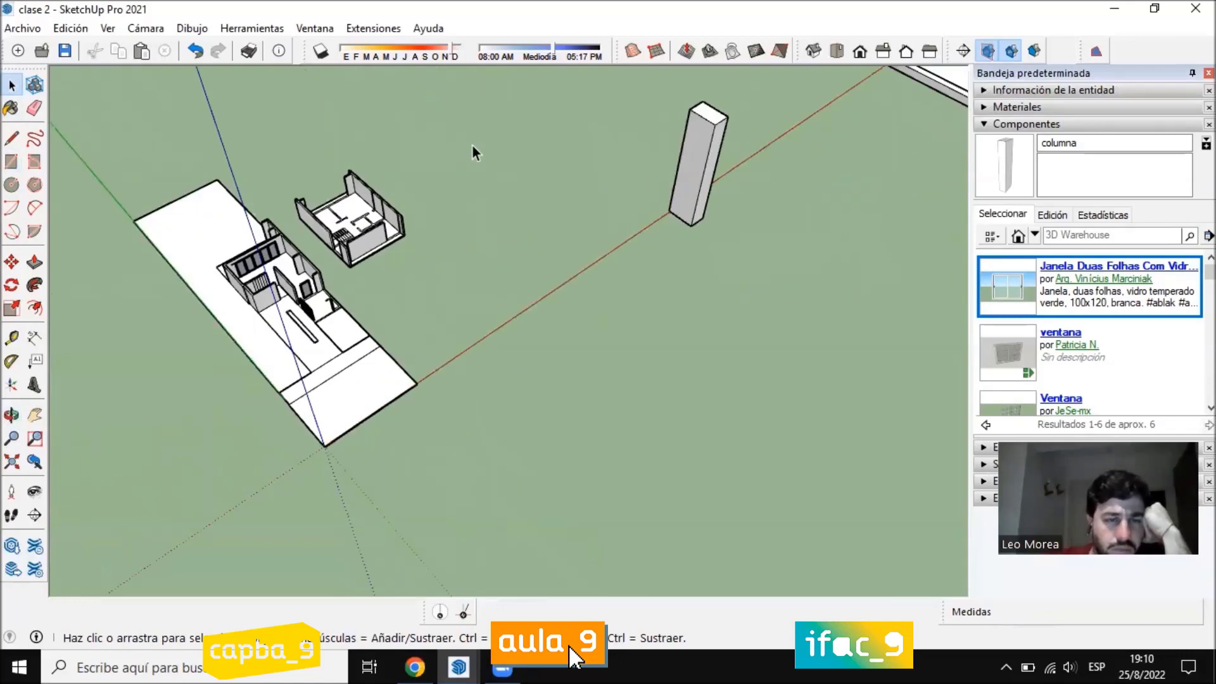
{"action": "middle_click_drag", "start_coordinate": [472, 146], "coordinate": [538, 276]}
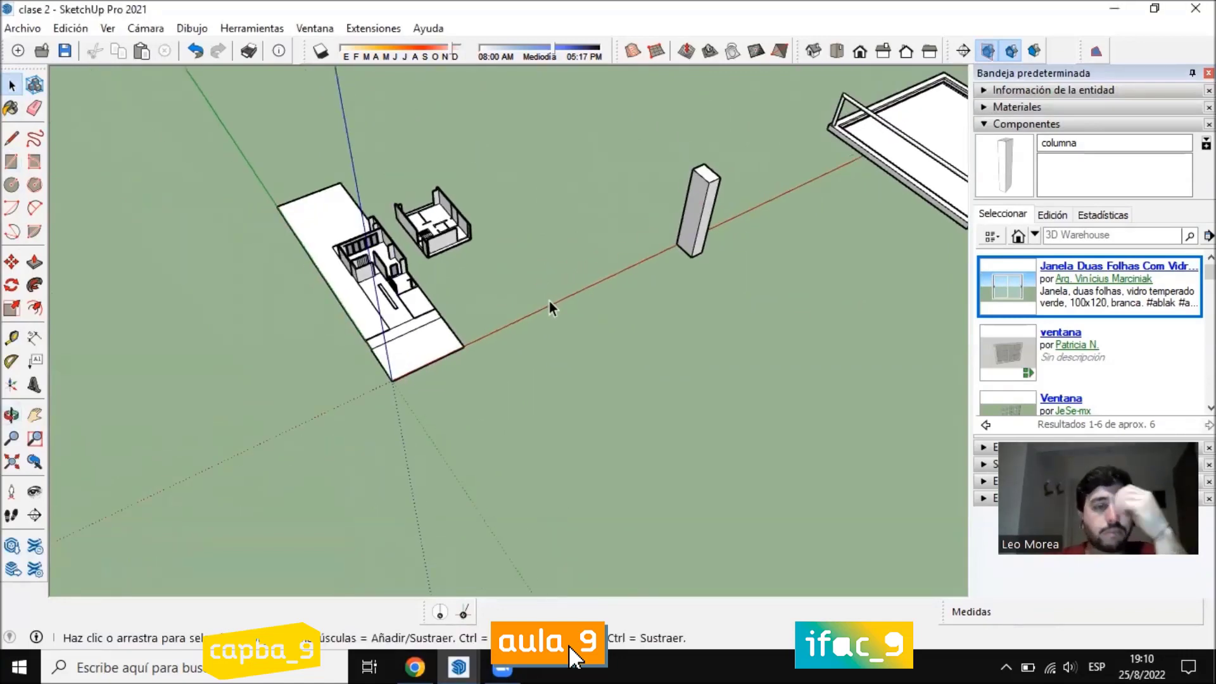
Examine the house's ground floor, its rear windows and the separate upper floor from several angles
{"action": "middle_click_drag", "start_coordinate": [655, 352], "coordinate": [625, 362]}
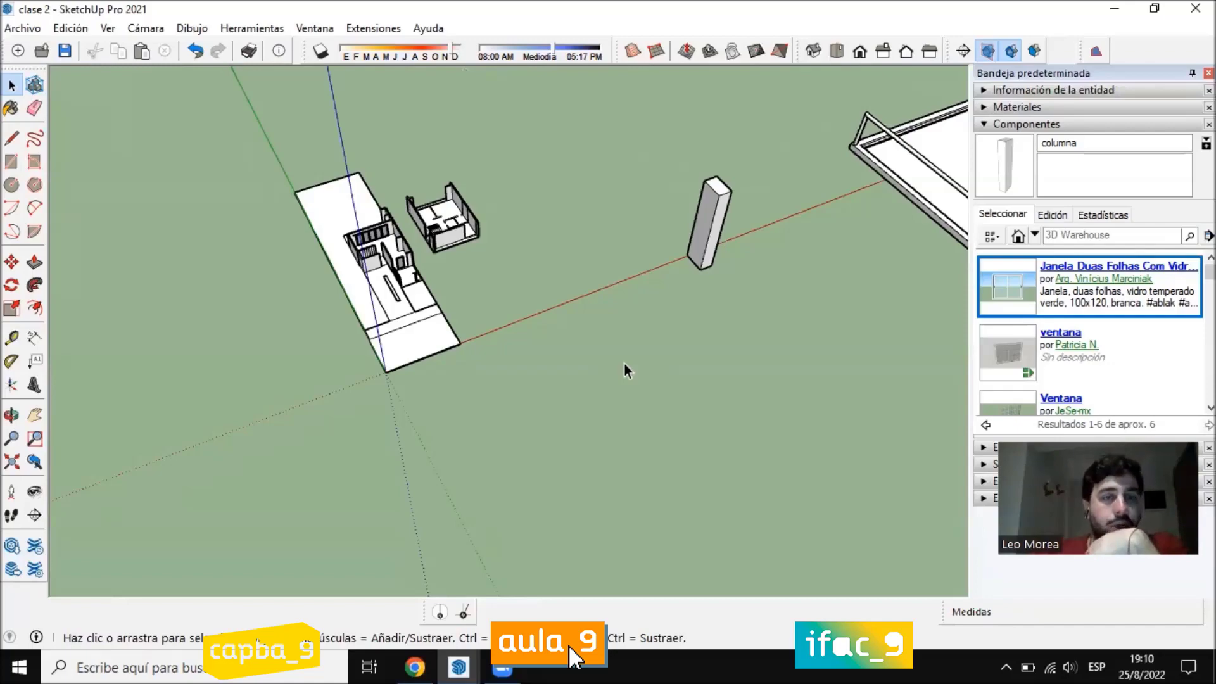
{"action": "scroll", "coordinate": [356, 286], "scroll_direction": "up", "scroll_amount": 6}
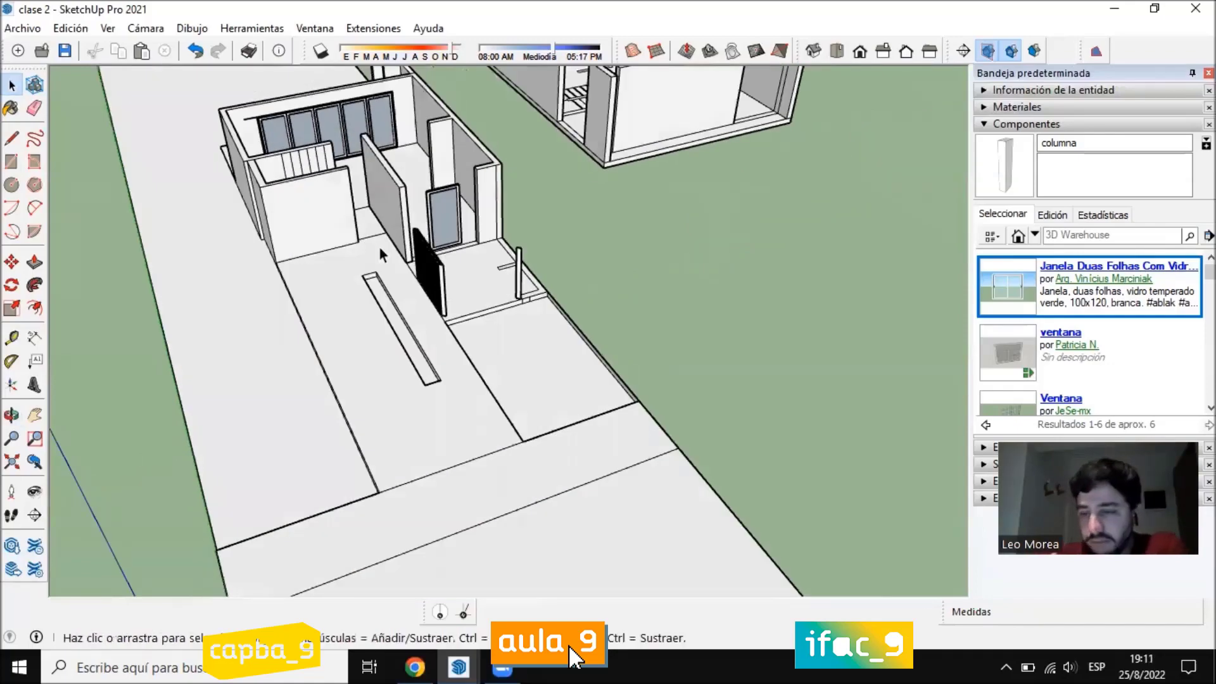
{"action": "scroll", "coordinate": [380, 254], "scroll_direction": "down", "scroll_amount": 5}
{"action": "scroll", "coordinate": [417, 222], "scroll_direction": "up", "scroll_amount": 4}
{"action": "scroll", "coordinate": [423, 211], "scroll_direction": "down", "scroll_amount": 4}
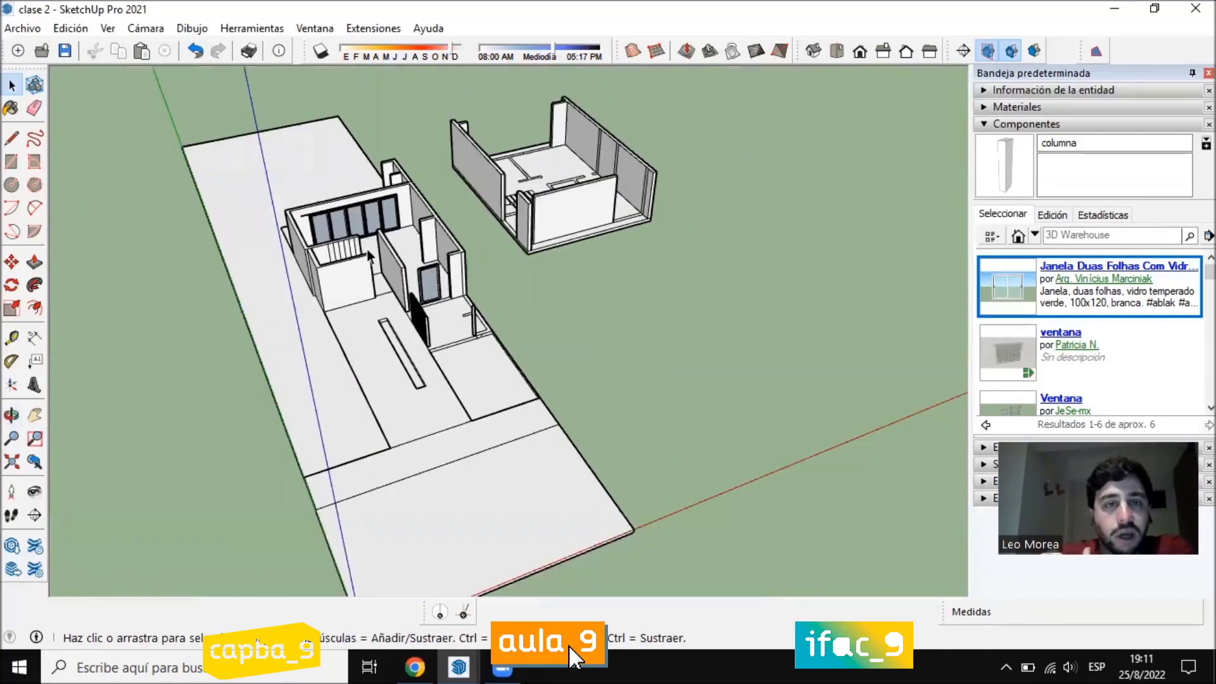
{"action": "scroll", "coordinate": [350, 257], "scroll_direction": "up", "scroll_amount": 5}
{"action": "middle_click_drag", "start_coordinate": [329, 285], "coordinate": [356, 314]}
{"action": "scroll", "coordinate": [288, 196], "scroll_direction": "down", "scroll_amount": 3}
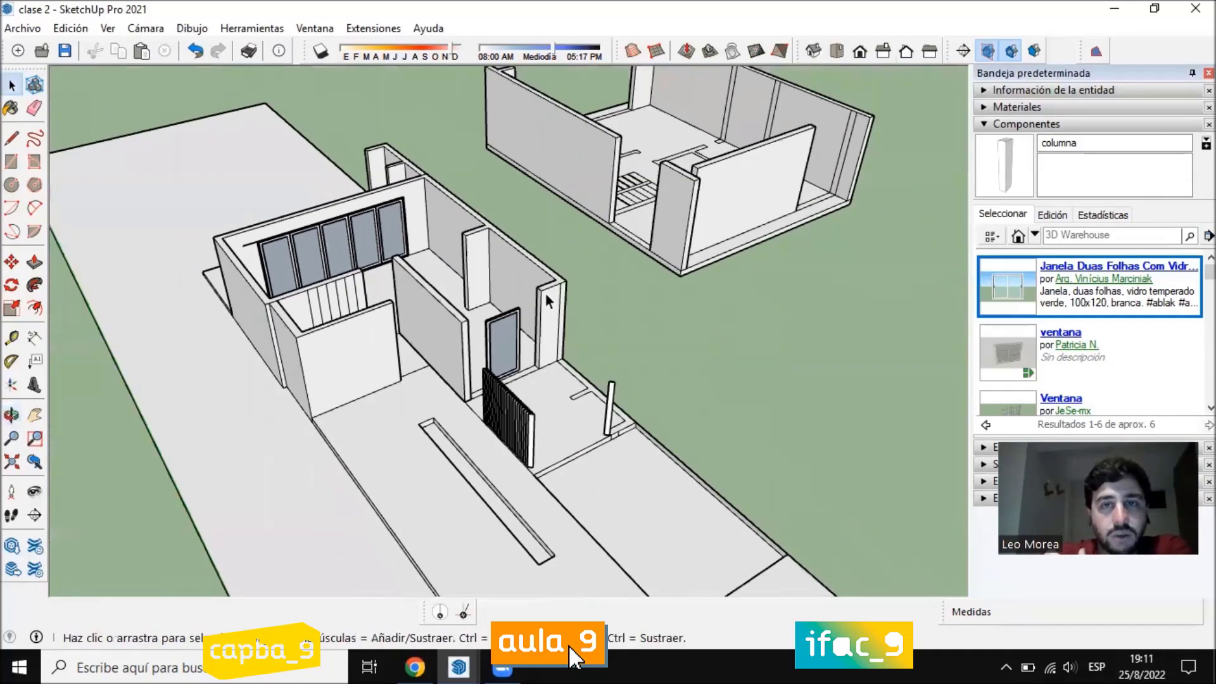
{"action": "middle_click_drag", "start_coordinate": [494, 408], "coordinate": [332, 455]}
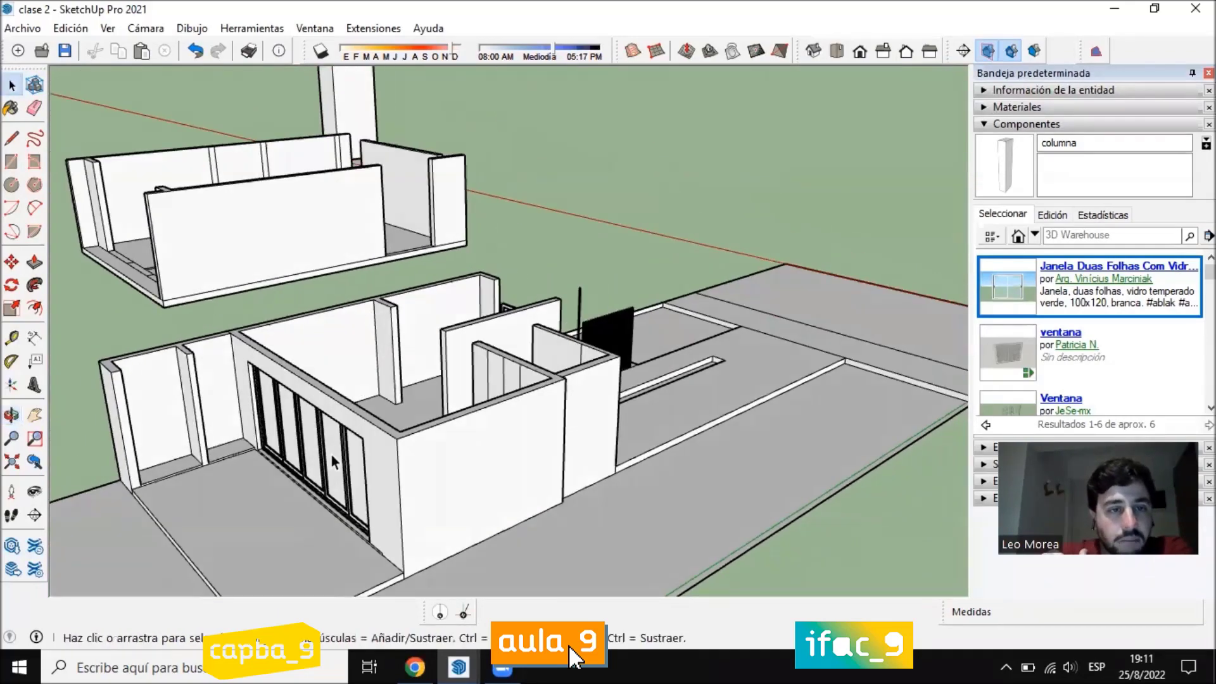
{"action": "scroll", "coordinate": [332, 455], "scroll_direction": "up", "scroll_amount": 5}
{"action": "scroll", "coordinate": [478, 489], "scroll_direction": "down", "scroll_amount": 2}
{"action": "scroll", "coordinate": [518, 315], "scroll_direction": "down", "scroll_amount": 7}
Move the upper floor group onto the ground floor, setting its lower corner on the top corner of the ground-floor walls
{"action": "middle_click_drag", "start_coordinate": [518, 314], "coordinate": [492, 139]}
{"action": "scroll", "coordinate": [335, 254], "scroll_direction": "up", "scroll_amount": 3}
{"action": "left_click", "coordinate": [493, 136]}
{"action": "scroll", "coordinate": [494, 136], "scroll_direction": "down", "scroll_amount": 3}
{"action": "scroll", "coordinate": [488, 158], "scroll_direction": "up", "scroll_amount": 2}
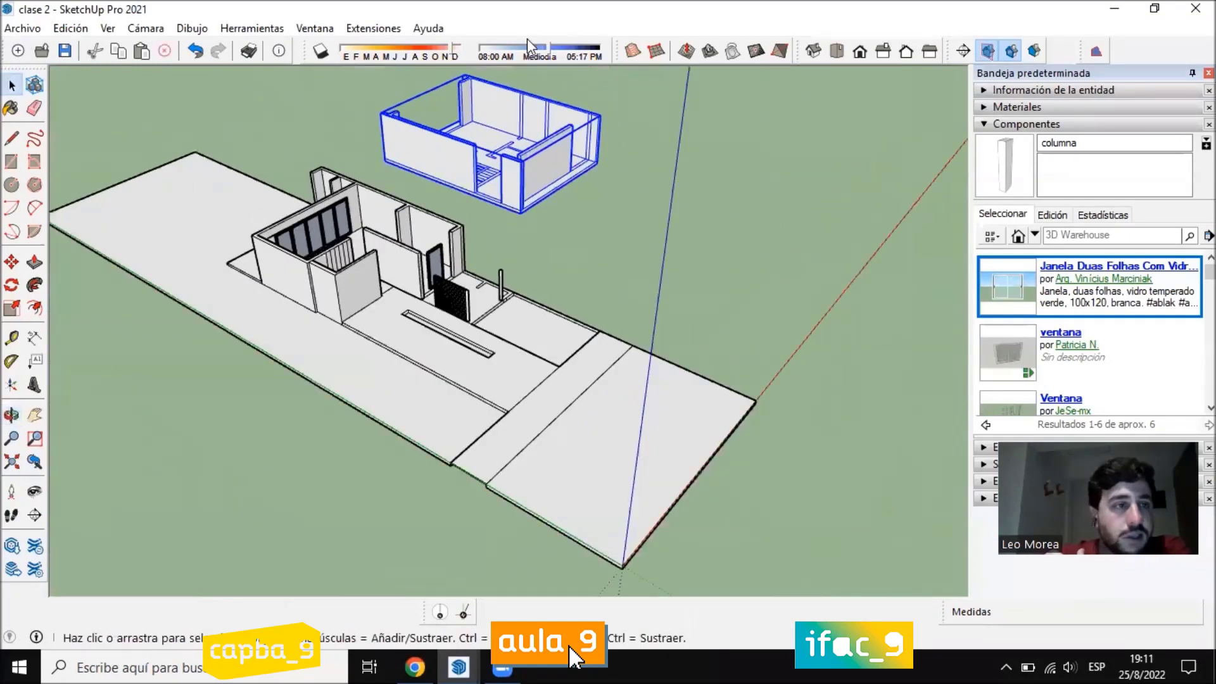
{"action": "key", "text": "m"}
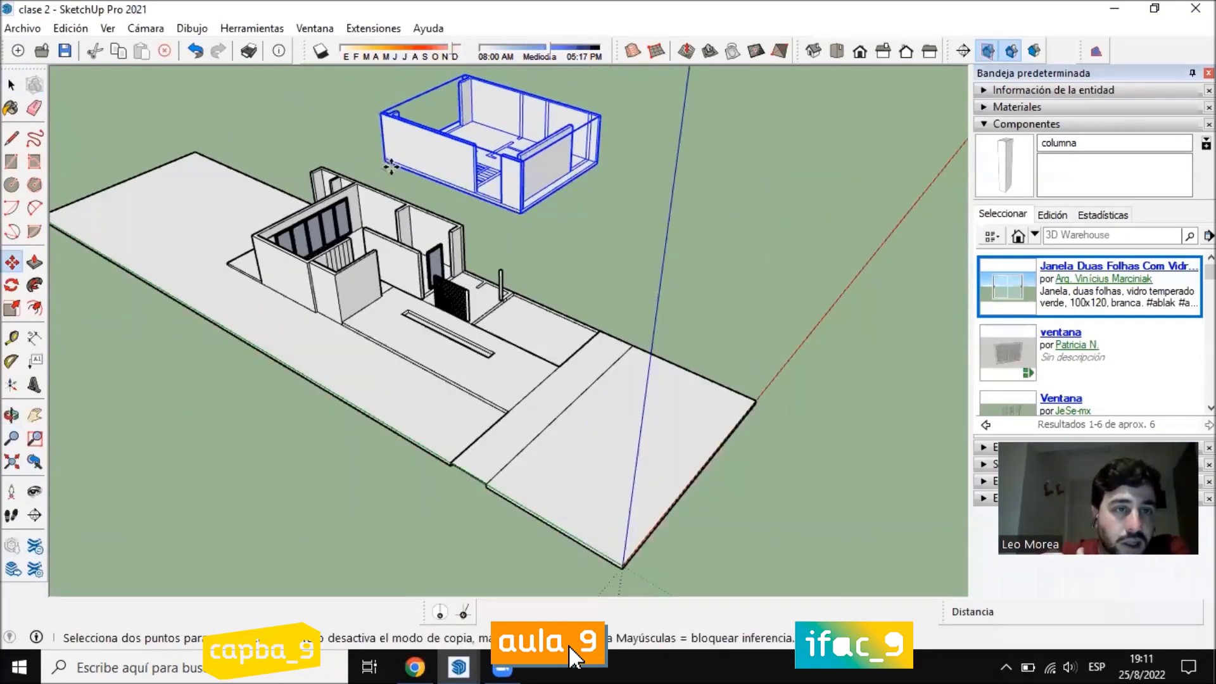
{"action": "left_click", "coordinate": [383, 158]}
{"action": "left_click", "coordinate": [250, 235]}
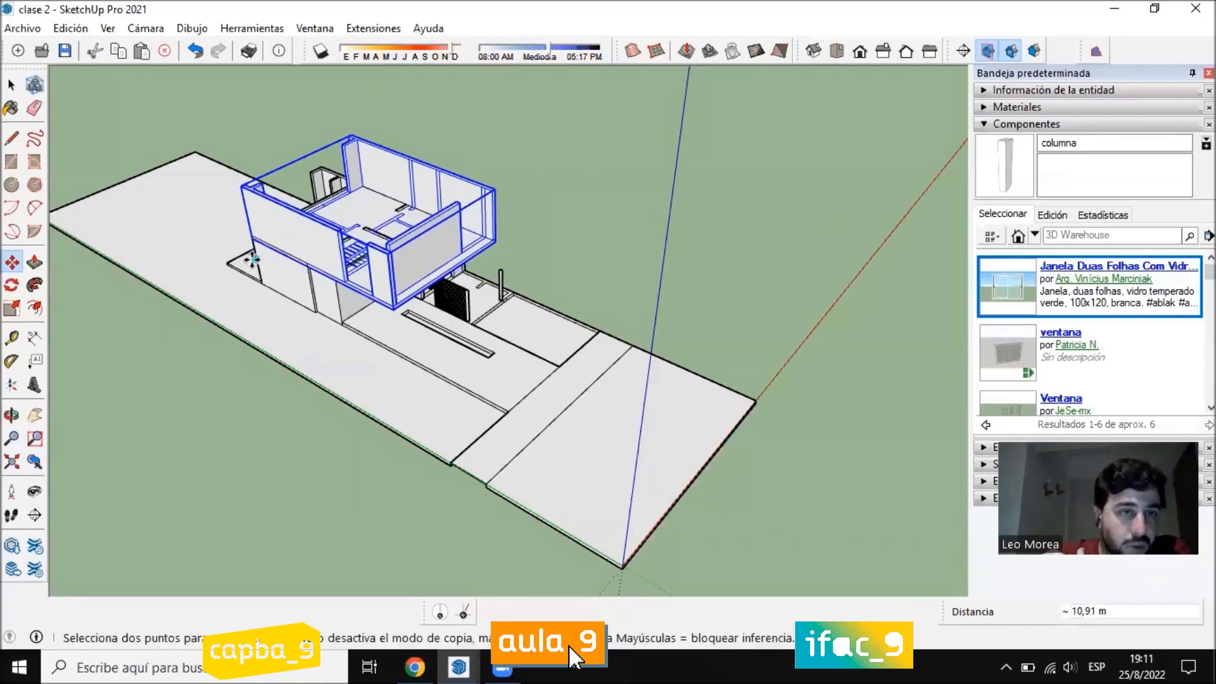
{"action": "middle_click_drag", "start_coordinate": [251, 235], "coordinate": [351, 232]}
{"action": "scroll", "coordinate": [193, 412], "scroll_direction": "up", "scroll_amount": 4}
{"action": "middle_click_drag", "start_coordinate": [264, 345], "coordinate": [347, 319]}
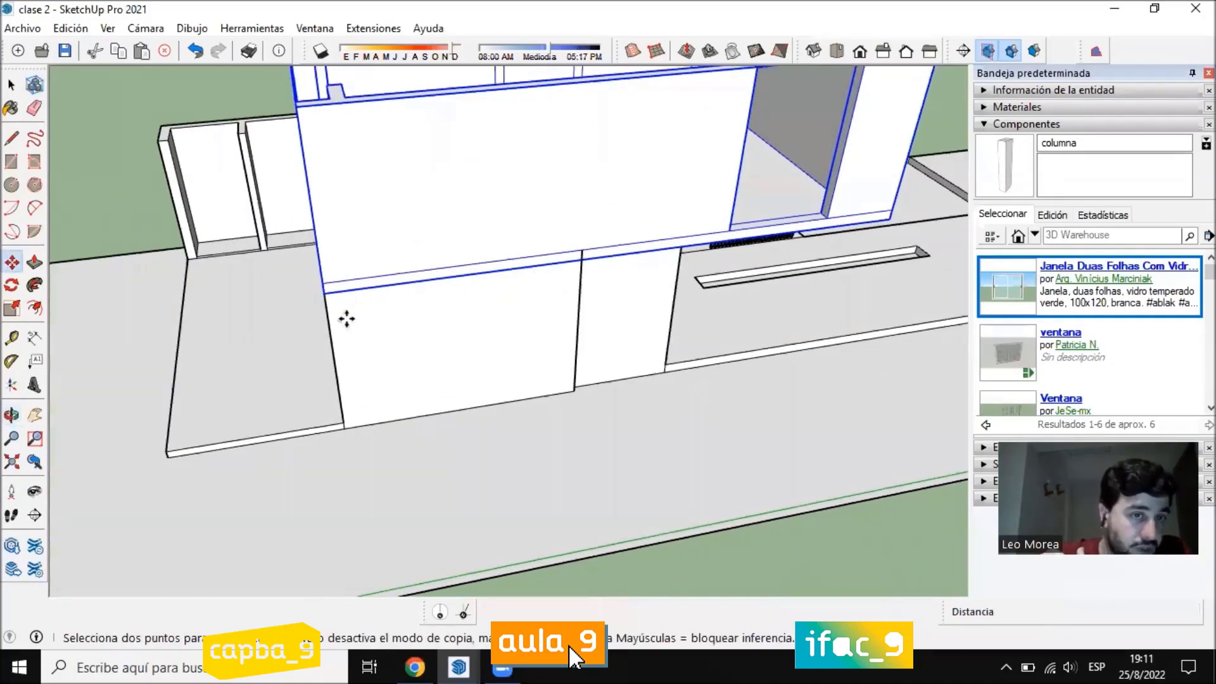
{"action": "scroll", "coordinate": [320, 296], "scroll_direction": "up", "scroll_amount": 1}
{"action": "left_click", "coordinate": [323, 294]}
{"action": "left_click", "coordinate": [12, 85]}
{"action": "scroll", "coordinate": [632, 347], "scroll_direction": "down", "scroll_amount": 4}
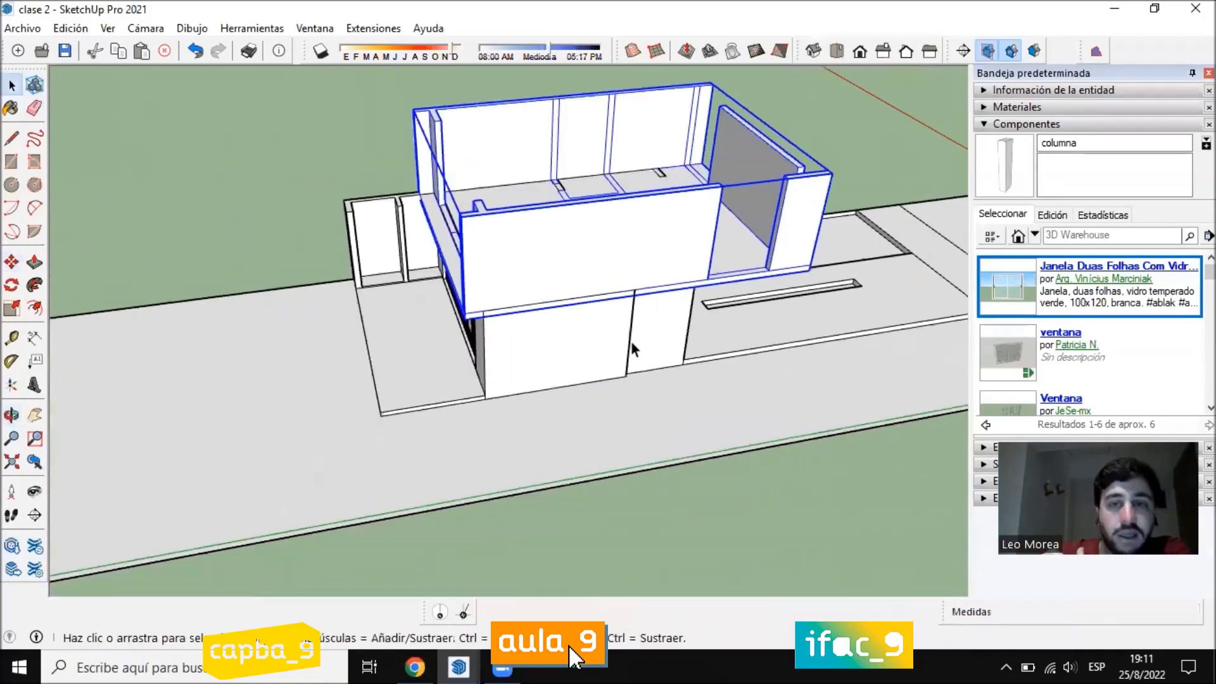
Inspect how the upper floor sits on the ground floor, including its open top and stair opening
{"action": "middle_click_drag", "start_coordinate": [633, 348], "coordinate": [493, 393]}
{"action": "left_click", "coordinate": [758, 252]}
{"action": "middle_click_drag", "start_coordinate": [758, 252], "coordinate": [393, 228]}
{"action": "scroll", "coordinate": [629, 242], "scroll_direction": "up", "scroll_amount": 3}
{"action": "scroll", "coordinate": [629, 242], "scroll_direction": "down", "scroll_amount": 2}
{"action": "middle_click_drag", "start_coordinate": [507, 182], "coordinate": [556, 207]}
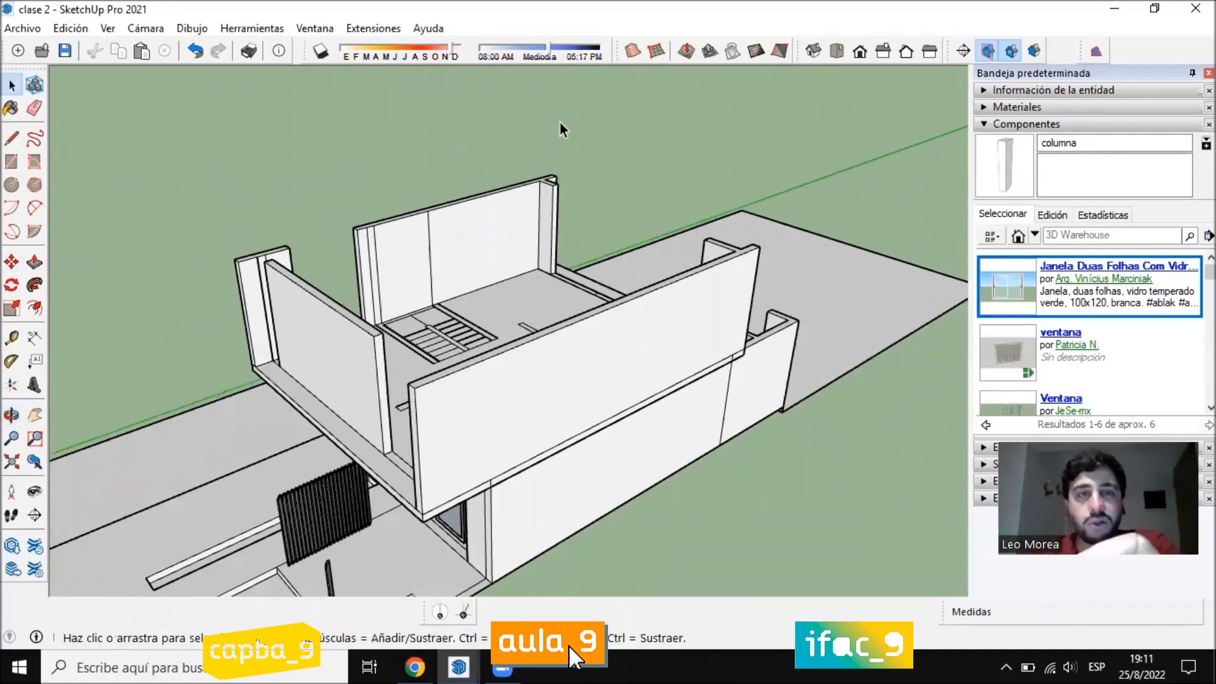
{"action": "middle_click_drag", "start_coordinate": [502, 267], "coordinate": [510, 437]}
{"action": "scroll", "coordinate": [472, 343], "scroll_direction": "up", "scroll_amount": 3}
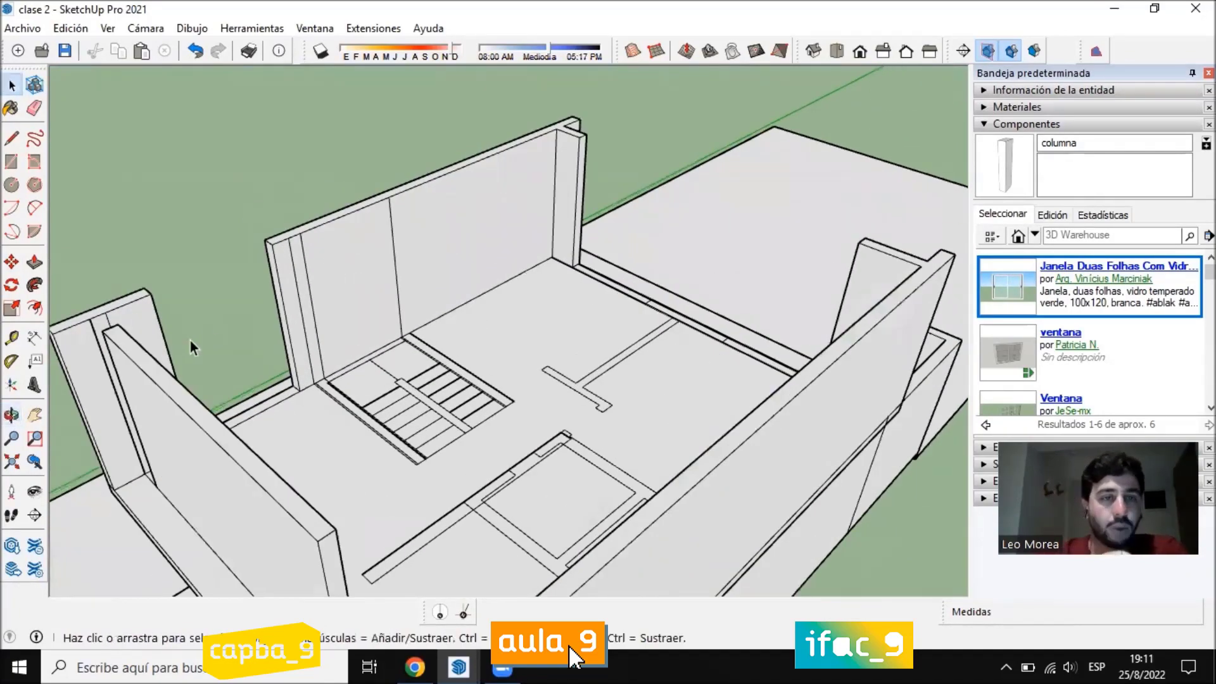
{"action": "scroll", "coordinate": [502, 257], "scroll_direction": "down", "scroll_amount": 2}
{"action": "middle_click_drag", "start_coordinate": [503, 256], "coordinate": [497, 260]}
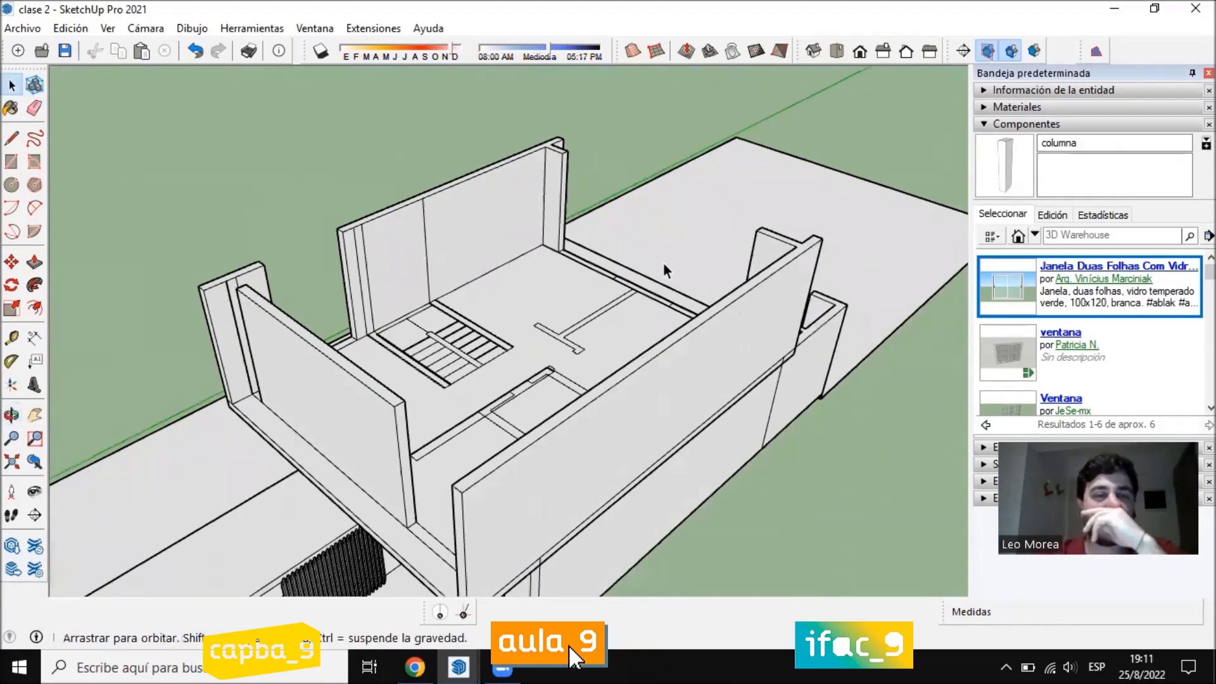
{"action": "middle_click_drag", "start_coordinate": [663, 262], "coordinate": [411, 233]}
{"action": "scroll", "coordinate": [411, 234], "scroll_direction": "up", "scroll_amount": 2}
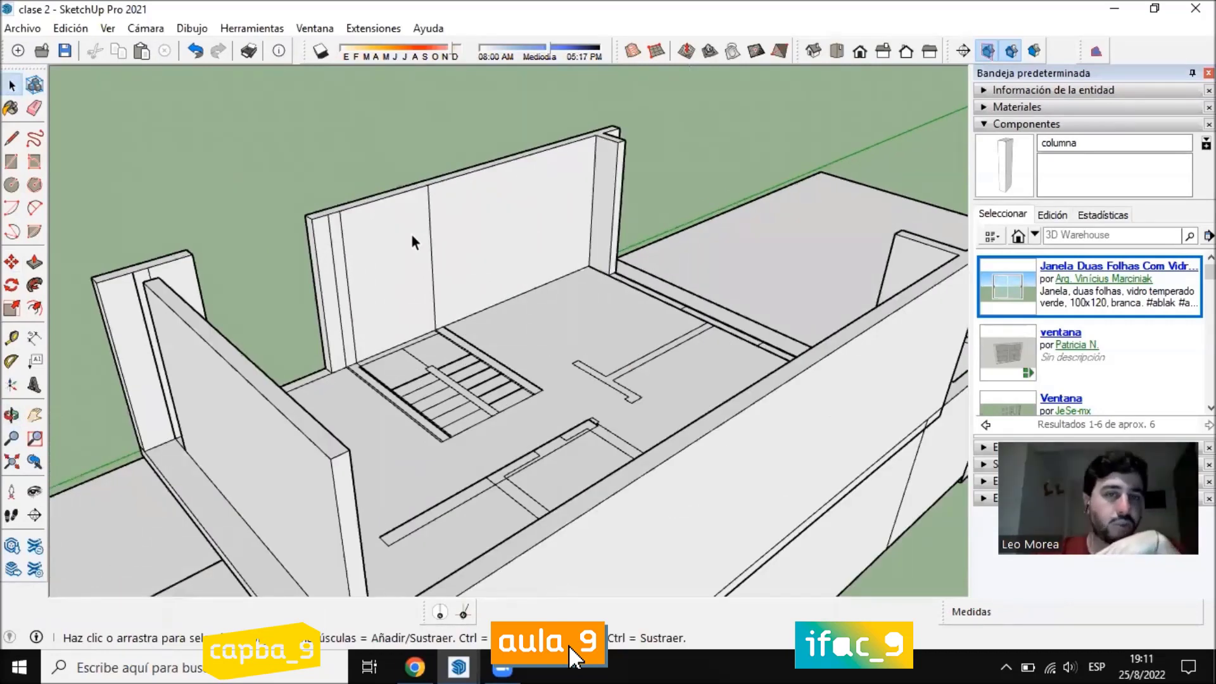
Draw a roof rectangle of about 7.91 by 10.71 m across the top of the upper floor's walls, from corner to opposite corner
{"action": "left_click", "coordinate": [322, 252]}
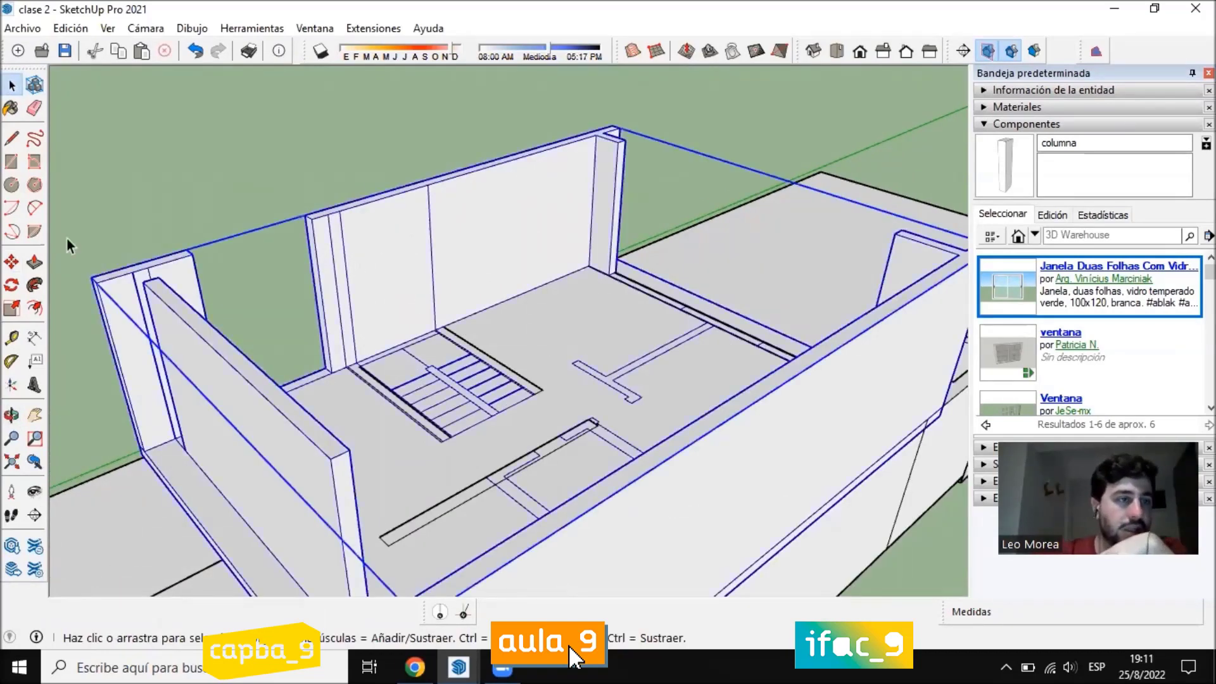
{"action": "left_click", "coordinate": [11, 161]}
{"action": "scroll", "coordinate": [160, 276], "scroll_direction": "up", "scroll_amount": 1}
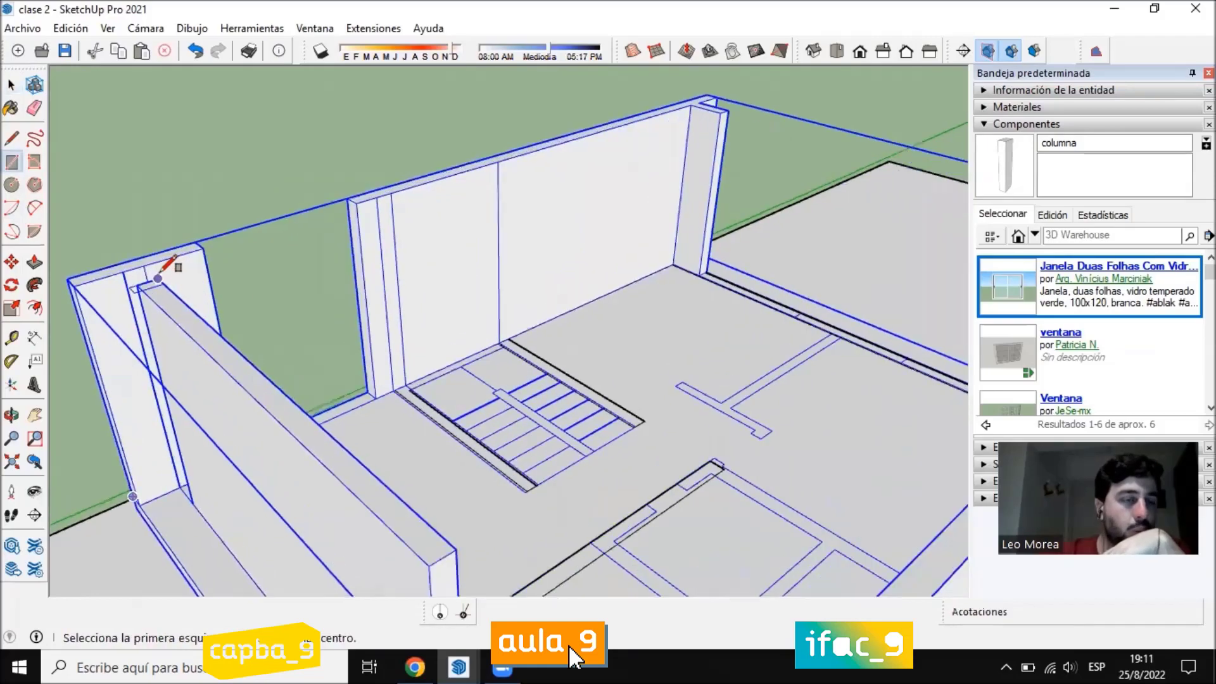
{"action": "left_click", "coordinate": [67, 278]}
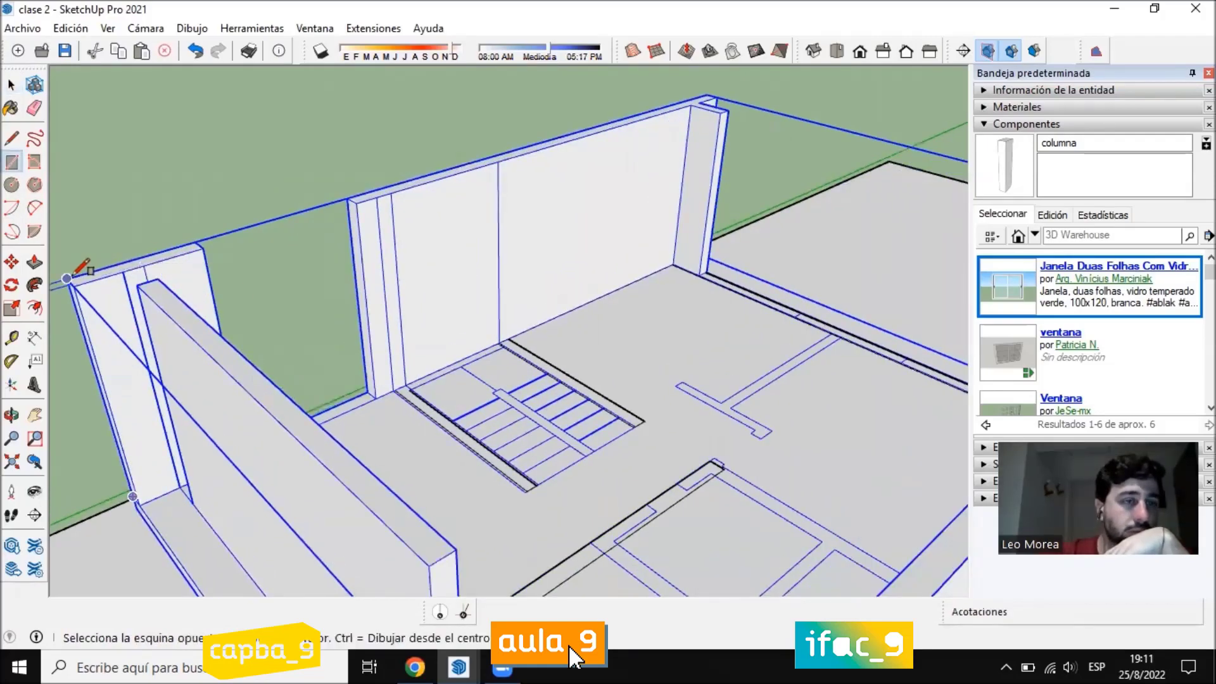
{"action": "scroll", "coordinate": [68, 279], "scroll_direction": "down", "scroll_amount": 3}
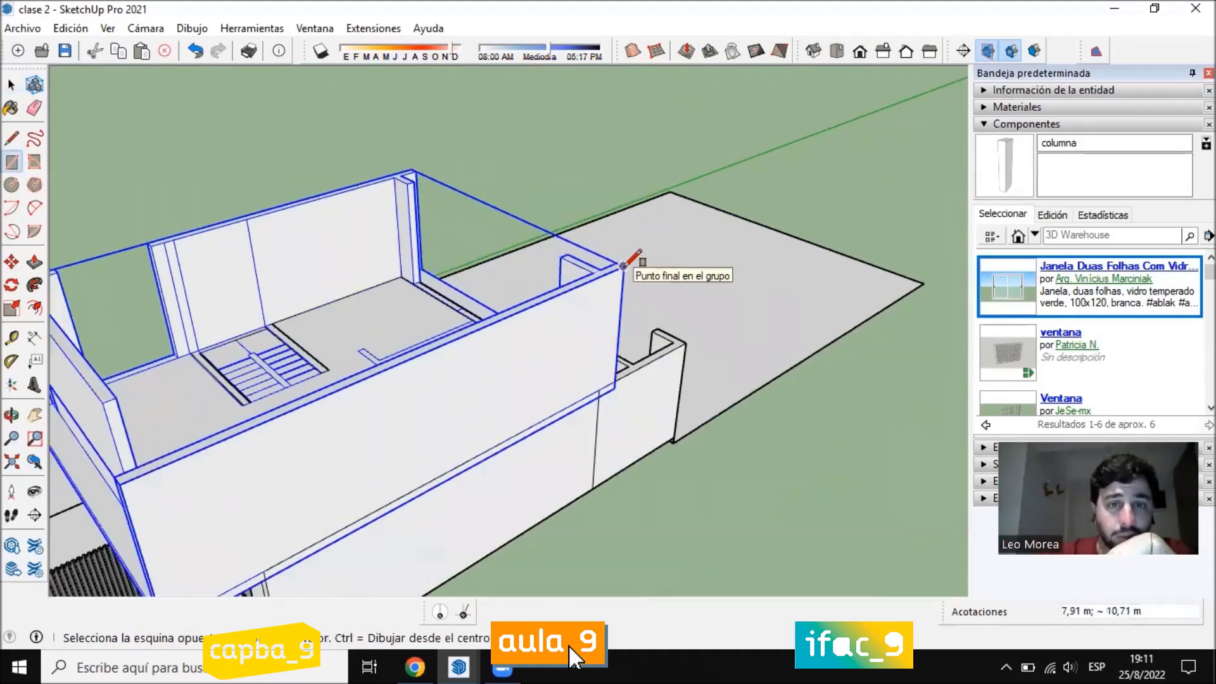
{"action": "left_click", "coordinate": [622, 266]}
{"action": "scroll", "coordinate": [477, 274], "scroll_direction": "down", "scroll_amount": 3}
{"action": "middle_click_drag", "start_coordinate": [477, 274], "coordinate": [481, 329]}
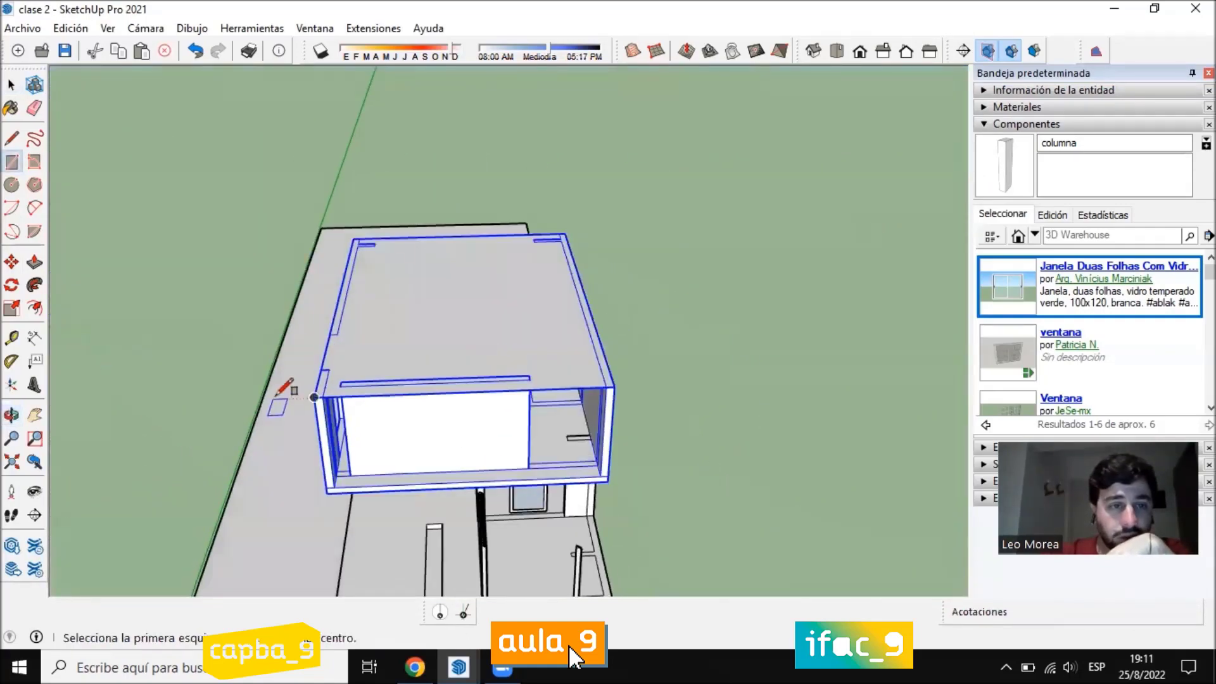
Push/pull the roof face up 0.20 m to form a slab
{"action": "key", "text": "p"}
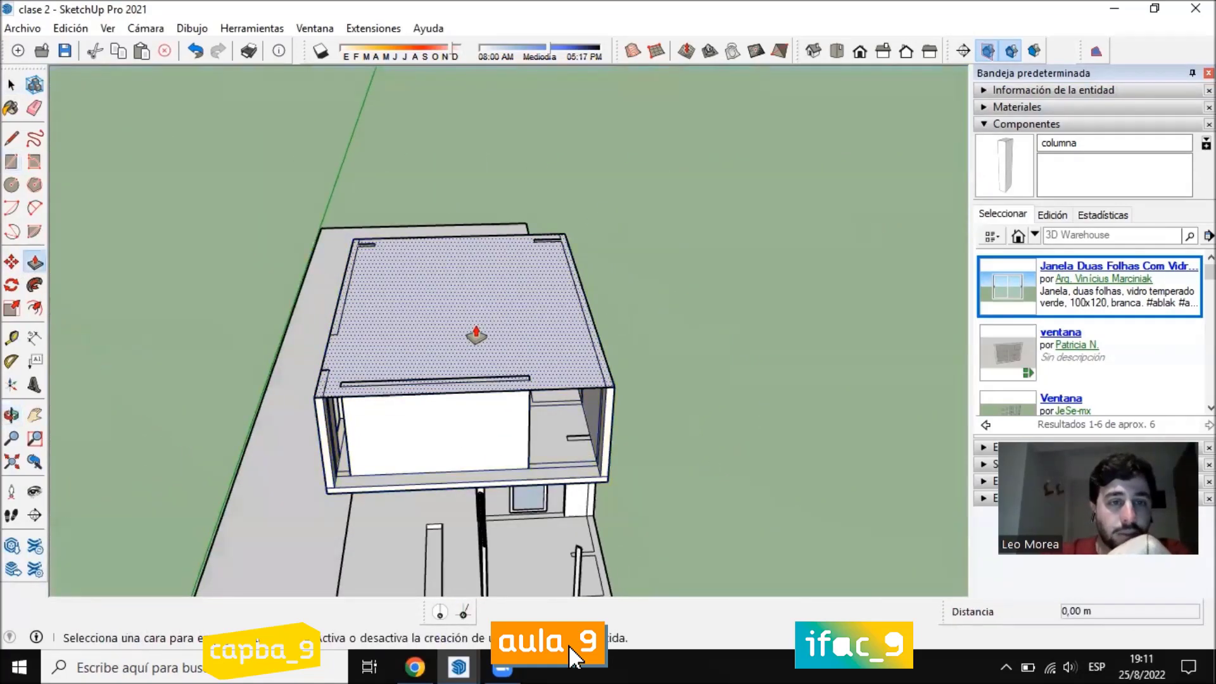
{"action": "left_click", "coordinate": [476, 334]}
{"action": "type", "text": "0,20"}
{"action": "key", "text": "Return"}
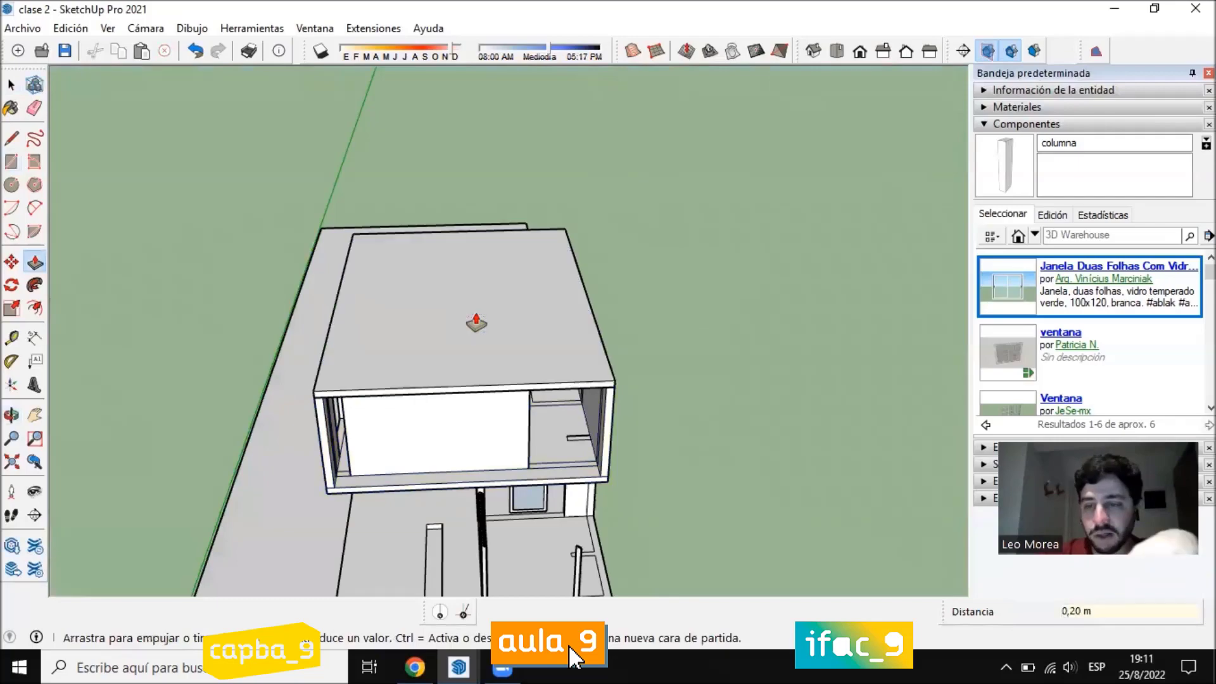
Offset the roof slab's top outline inward by 0.2 m
{"action": "middle_click_drag", "start_coordinate": [476, 323], "coordinate": [282, 369]}
{"action": "scroll", "coordinate": [501, 348], "scroll_direction": "up", "scroll_amount": 3}
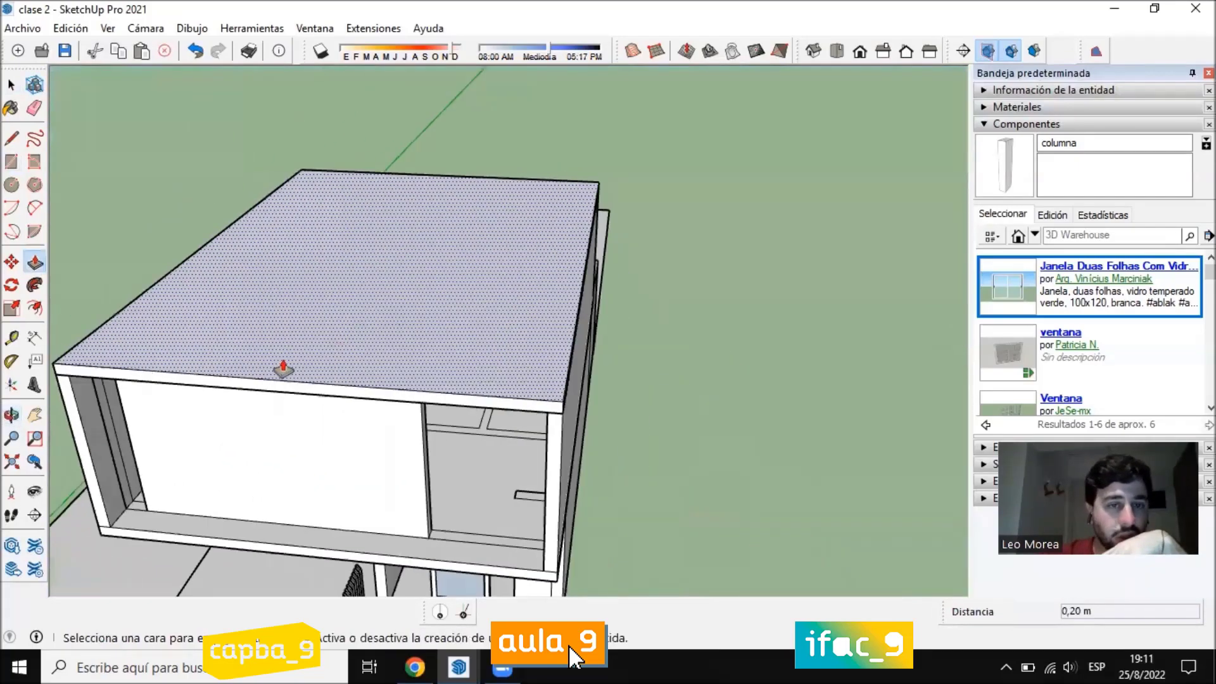
{"action": "left_click", "coordinate": [35, 308]}
{"action": "left_click", "coordinate": [450, 187]}
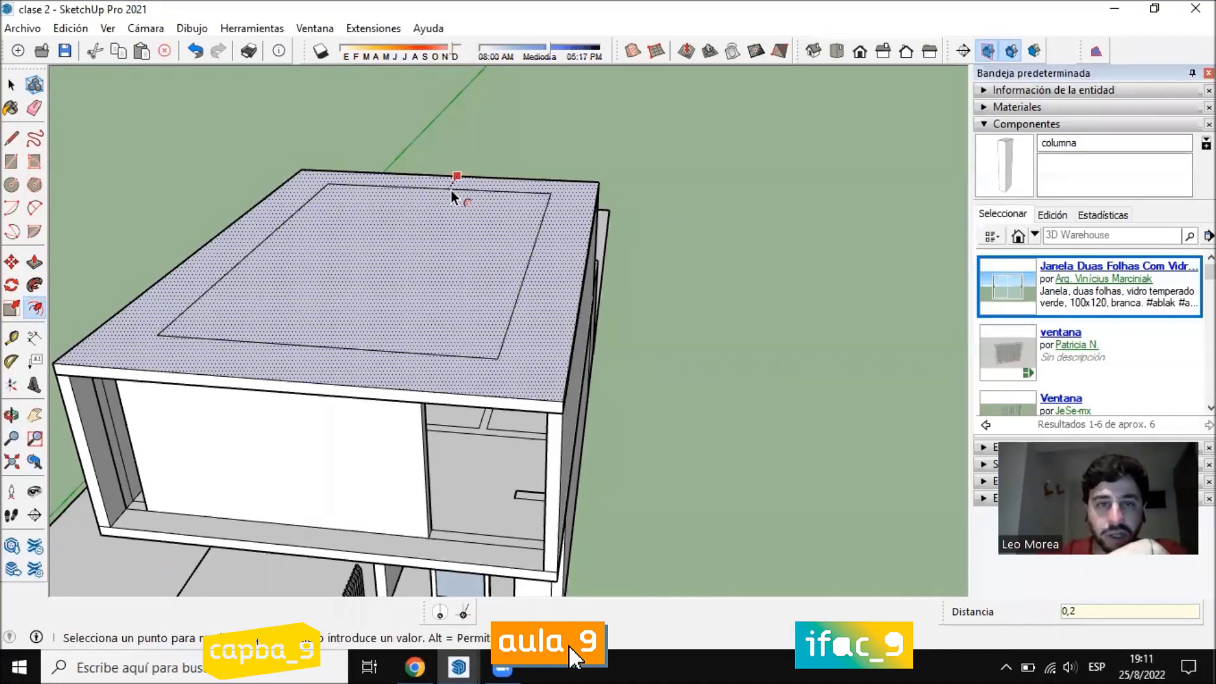
{"action": "key", "text": "Return"}
Push/pull the perimeter ring on the roof slab up 0.2 m as a parapet
{"action": "left_click", "coordinate": [41, 259]}
{"action": "scroll", "coordinate": [443, 385], "scroll_direction": "up", "scroll_amount": 1}
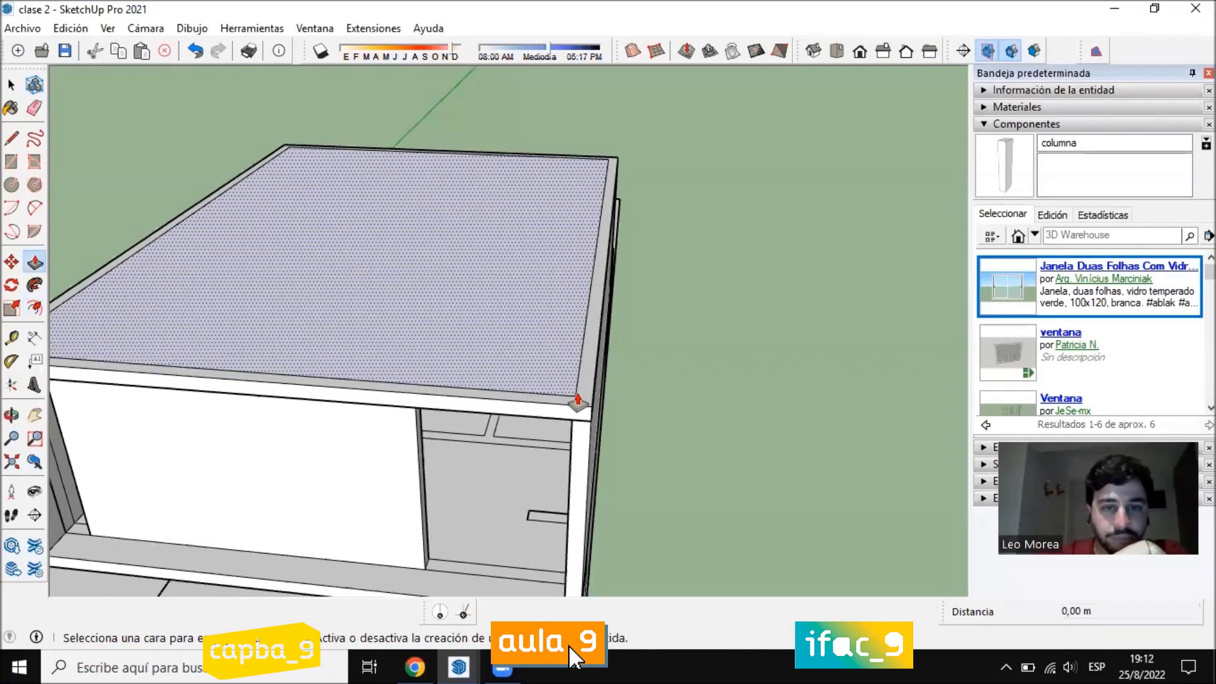
{"action": "left_click", "coordinate": [580, 400]}
{"action": "type", "text": "0"}
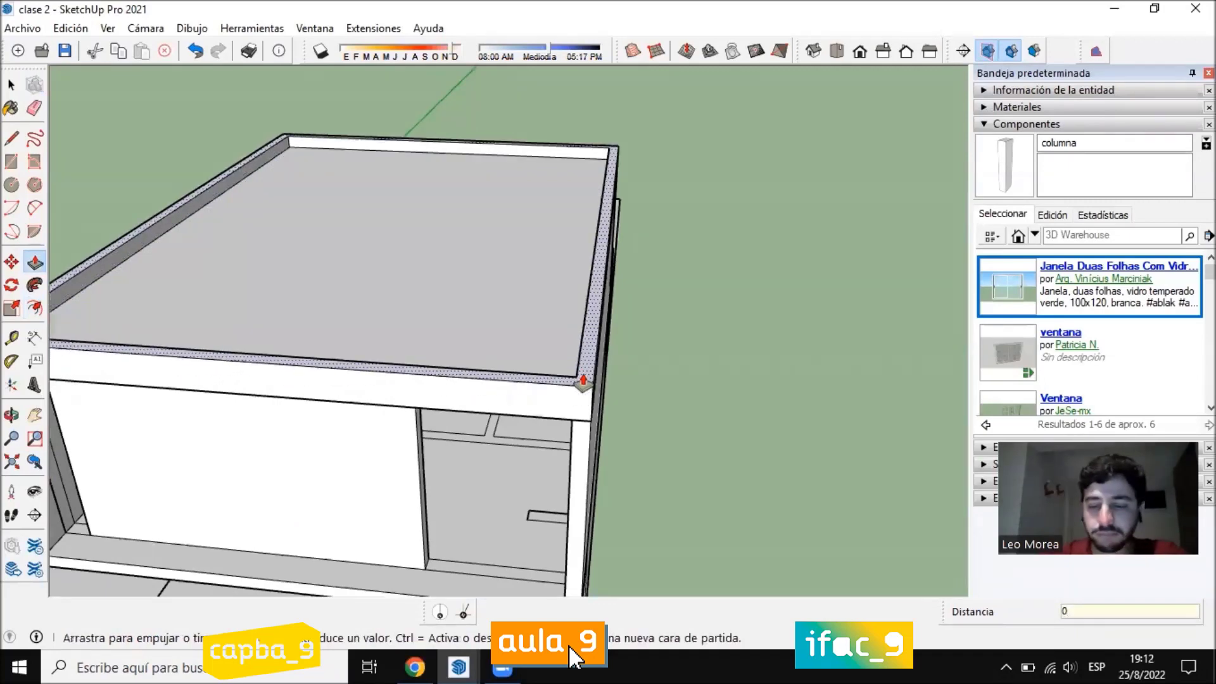
{"action": "type", "text": ",2"}
{"action": "key", "text": "Return"}
{"action": "left_click", "coordinate": [11, 85]}
{"action": "scroll", "coordinate": [443, 259], "scroll_direction": "down", "scroll_amount": 1}
{"action": "middle_click_drag", "start_coordinate": [443, 260], "coordinate": [378, 188]}
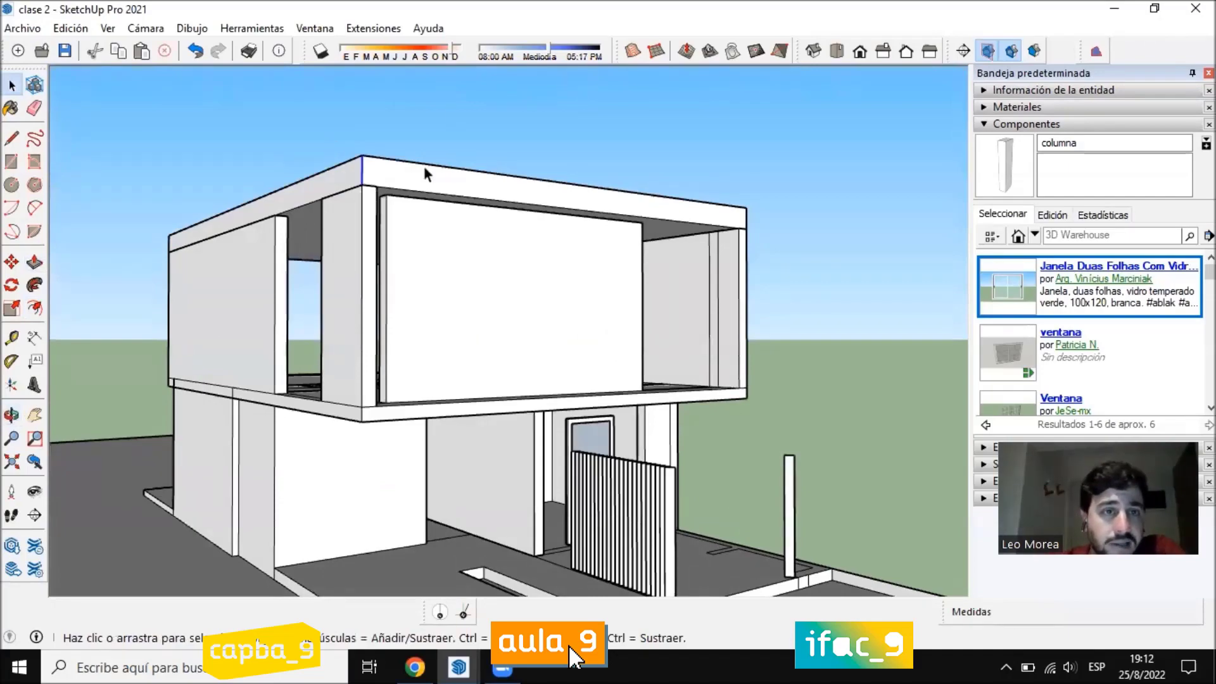
{"action": "middle_click_drag", "start_coordinate": [577, 245], "coordinate": [777, 346]}
Undo the parapet, the outline offset and the roof slab's thickness, back to the flat roof face
{"action": "key", "text": "ctrl+z"}
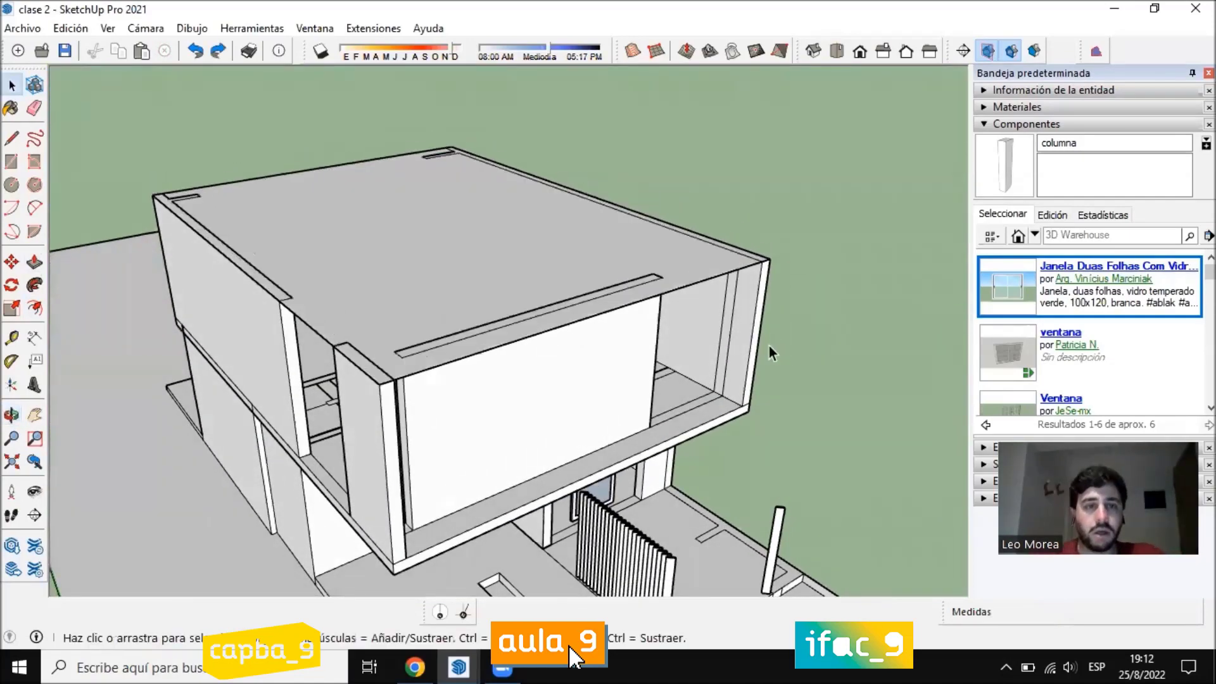
{"action": "scroll", "coordinate": [611, 302], "scroll_direction": "down", "scroll_amount": 3}
{"action": "middle_click_drag", "start_coordinate": [612, 301], "coordinate": [570, 276]}
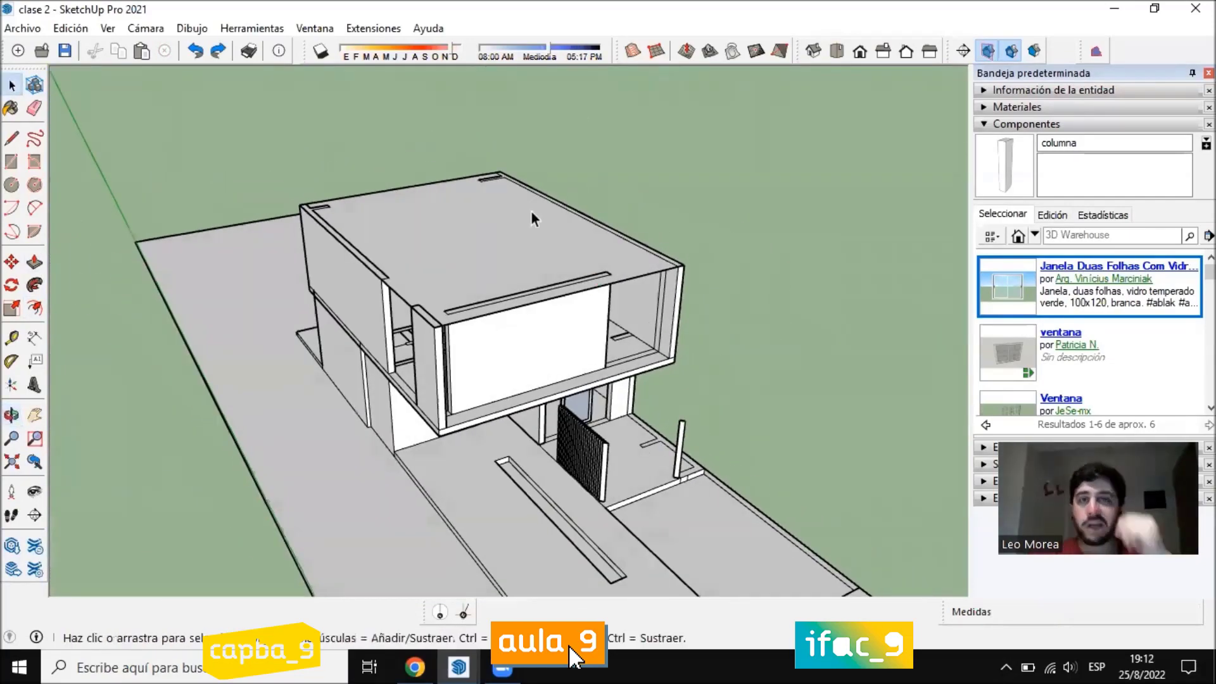
{"action": "scroll", "coordinate": [469, 332], "scroll_direction": "up", "scroll_amount": 3}
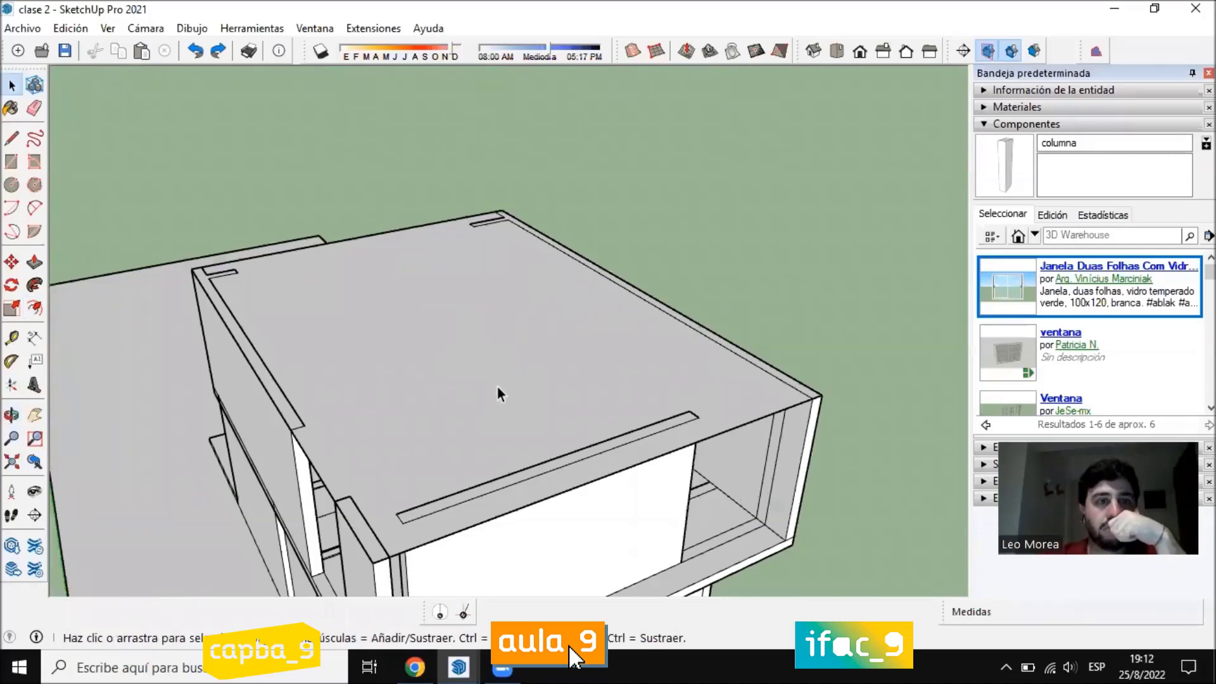
{"action": "middle_click_drag", "start_coordinate": [497, 385], "coordinate": [459, 410]}
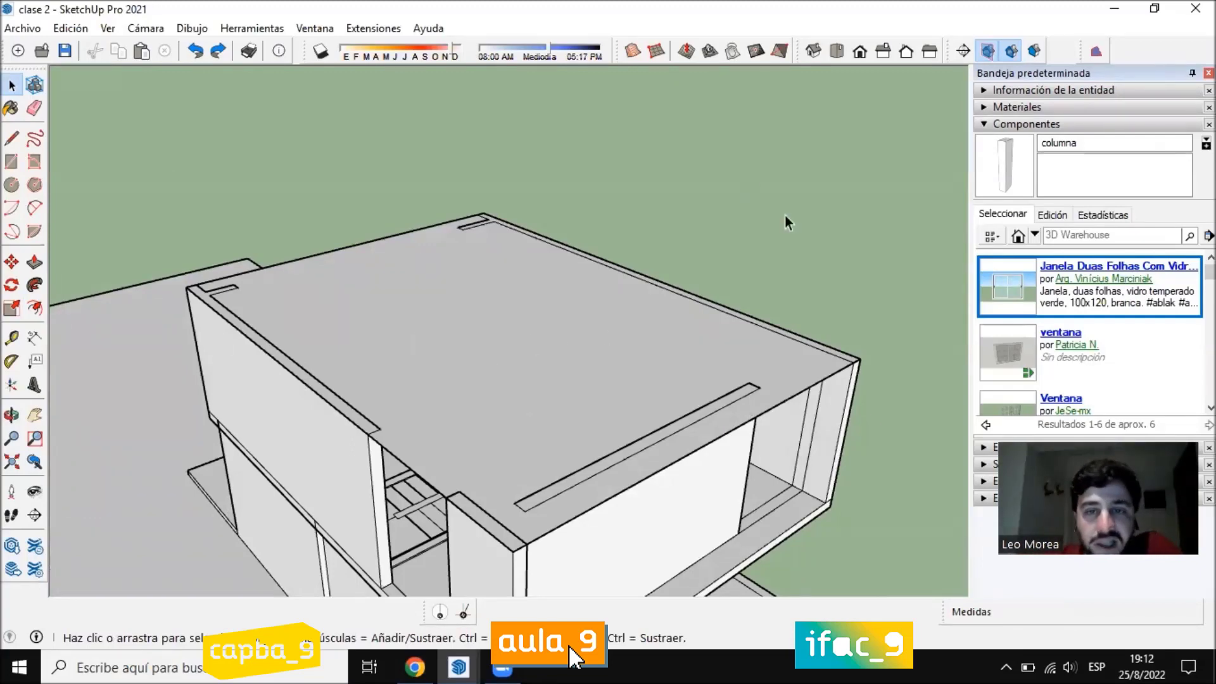
Select the flat roof face with its boundary edges and make it a group
{"action": "left_click", "coordinate": [553, 369]}
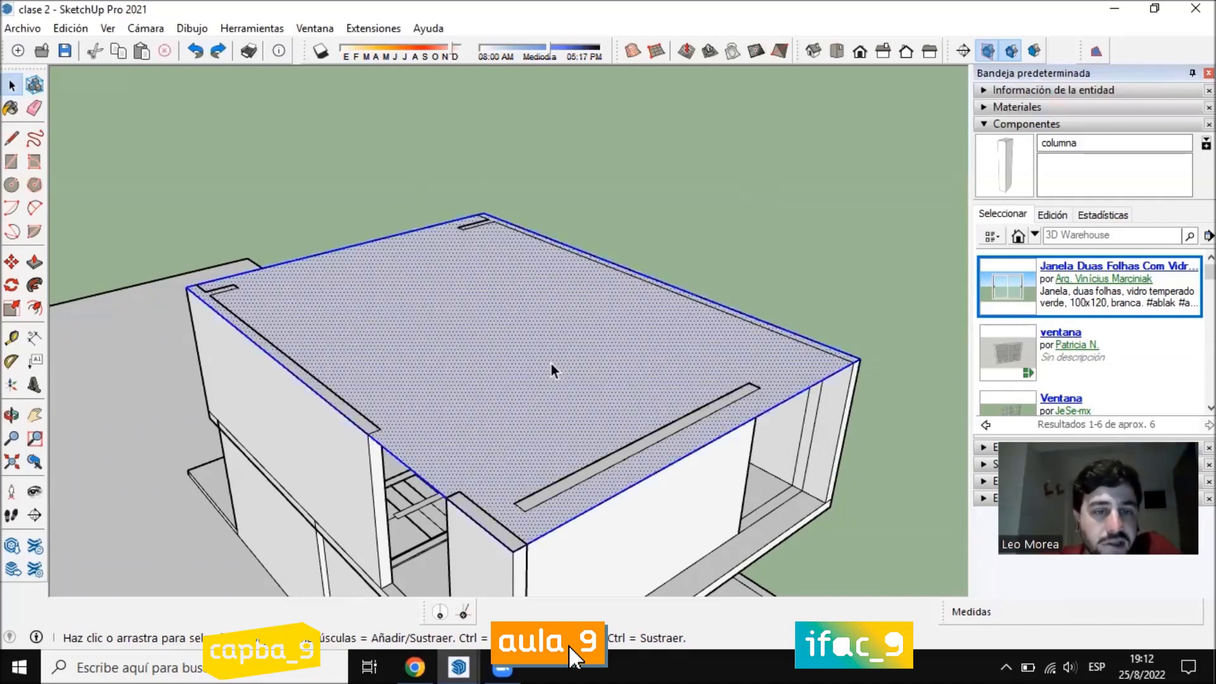
{"action": "scroll", "coordinate": [618, 163], "scroll_direction": "down", "scroll_amount": 3}
{"action": "scroll", "coordinate": [505, 266], "scroll_direction": "up", "scroll_amount": 5}
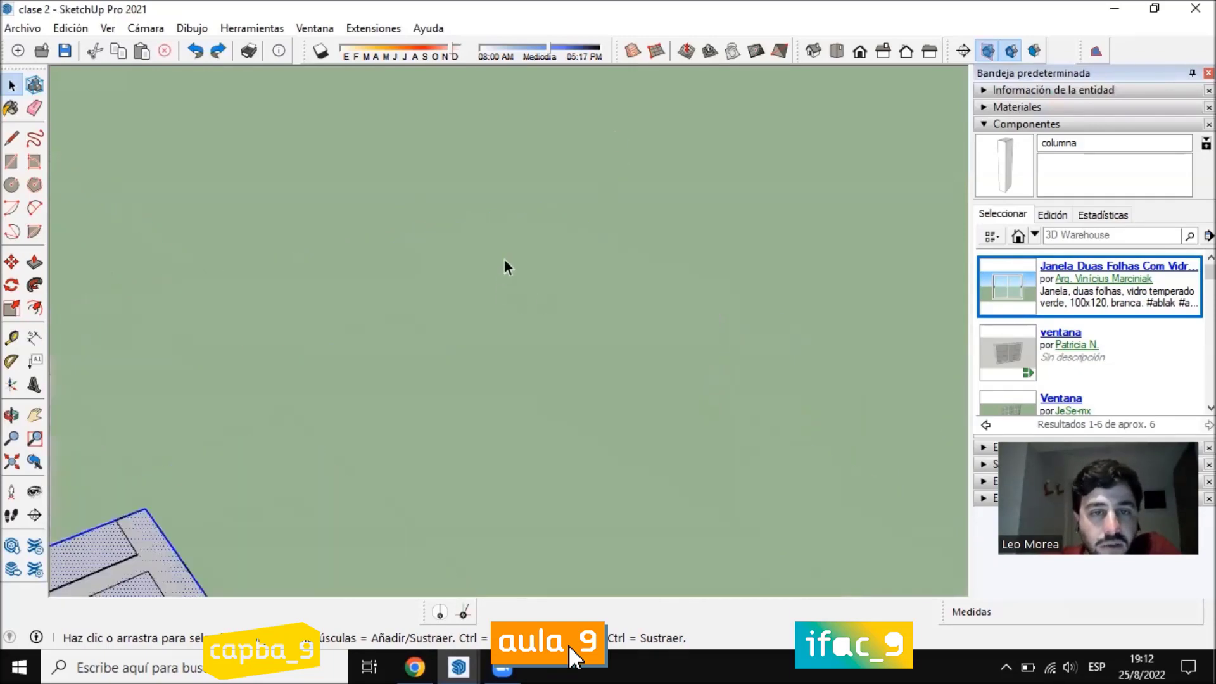
{"action": "scroll", "coordinate": [505, 266], "scroll_direction": "down", "scroll_amount": 4}
{"action": "scroll", "coordinate": [570, 415], "scroll_direction": "up", "scroll_amount": 2}
{"action": "middle_click_drag", "start_coordinate": [568, 414], "coordinate": [458, 289]}
{"action": "right_click", "coordinate": [468, 290]}
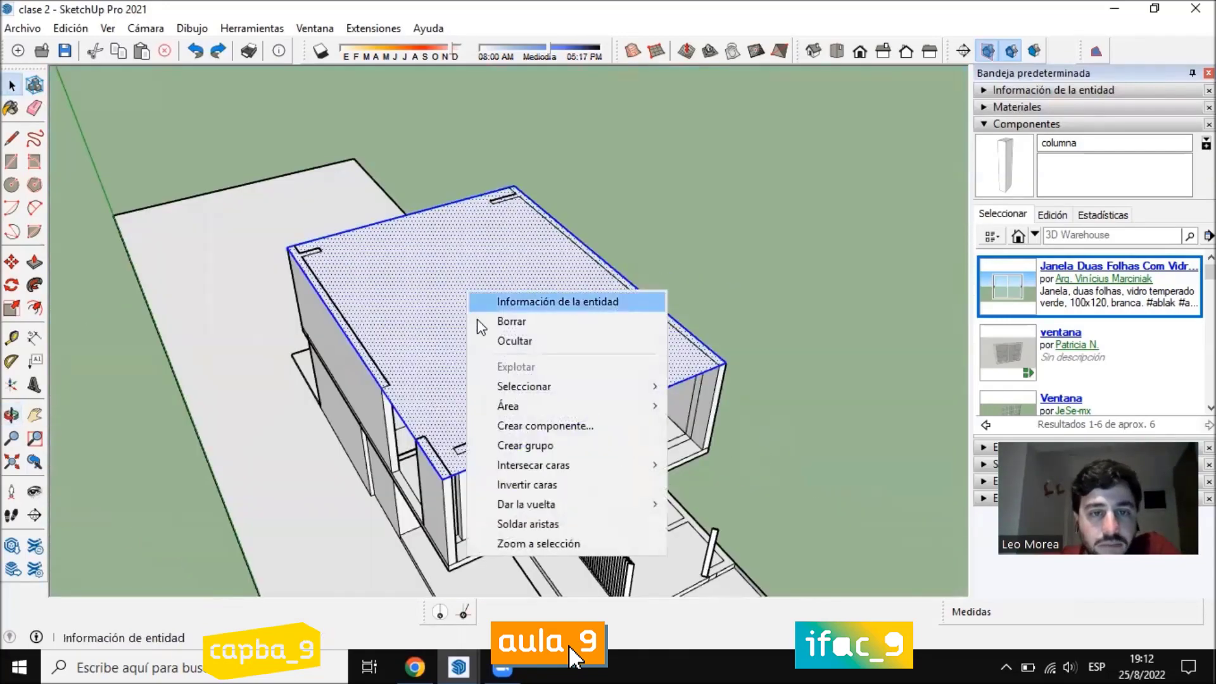
{"action": "left_click", "coordinate": [527, 443]}
Open the roof group for editing and offset the roof face's outline inward by 0.2 m
{"action": "middle_click_drag", "start_coordinate": [527, 443], "coordinate": [475, 481]}
{"action": "double_click", "coordinate": [441, 361]}
{"action": "middle_click_drag", "start_coordinate": [442, 380], "coordinate": [531, 241]}
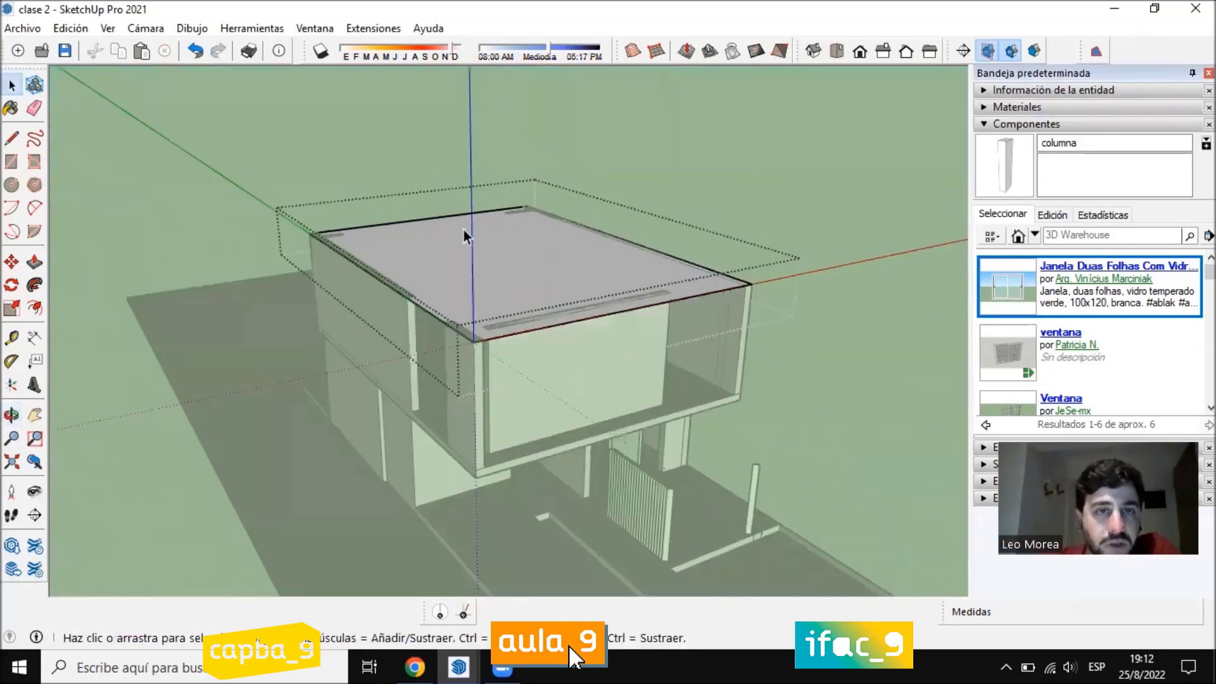
{"action": "left_click", "coordinate": [36, 314]}
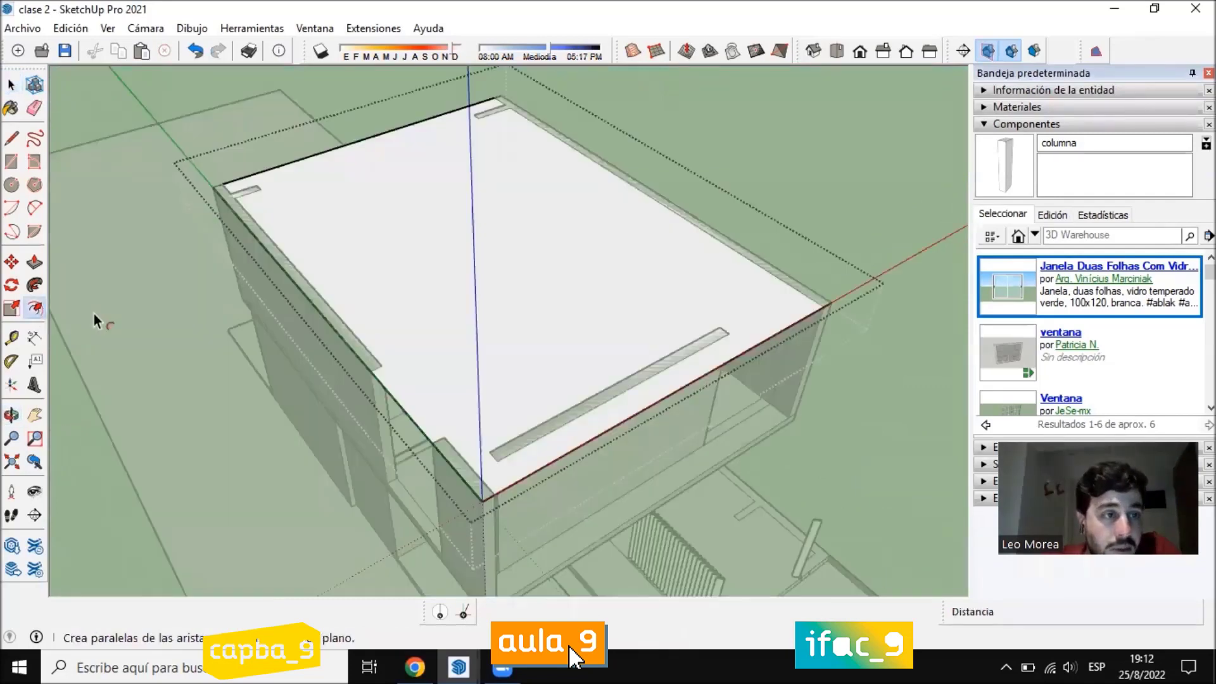
{"action": "left_click", "coordinate": [393, 140]}
{"action": "type", "text": "0,2"}
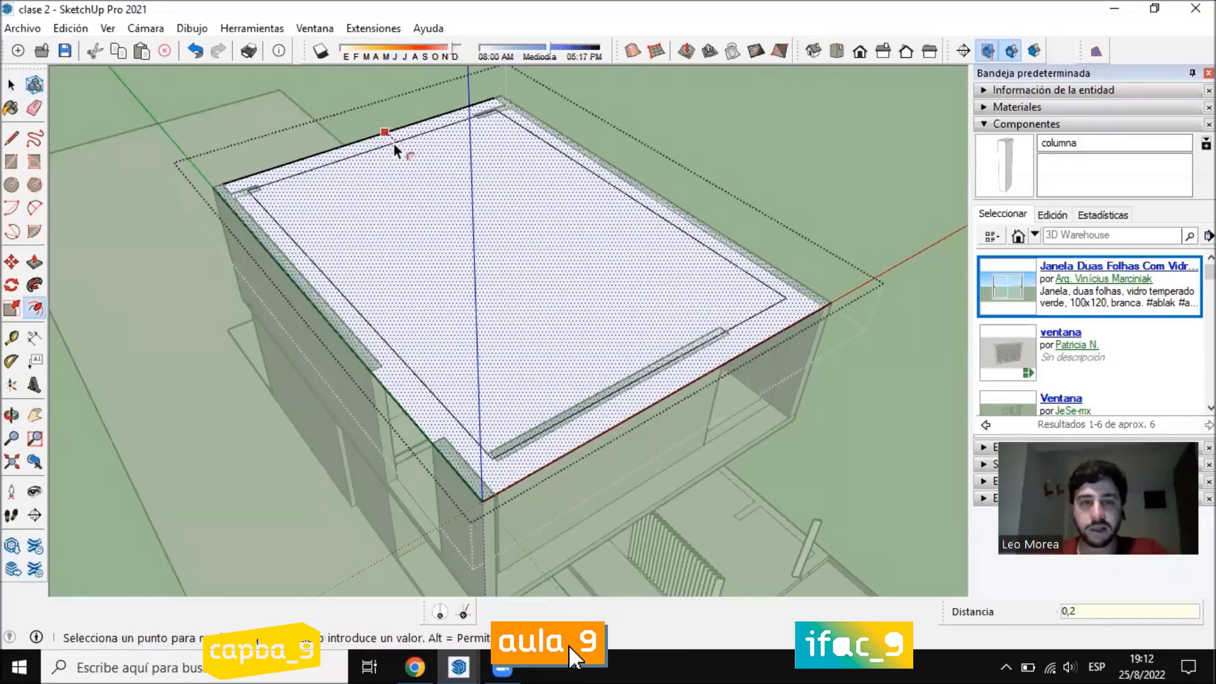
{"action": "key", "text": "Return"}
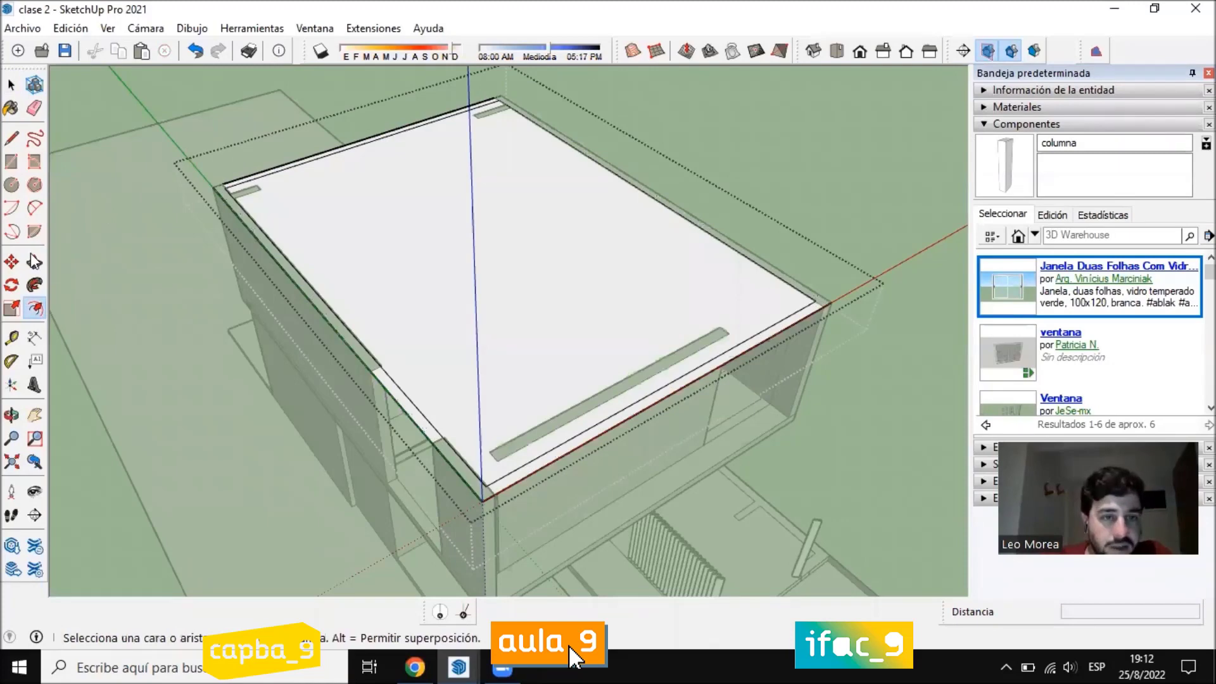
Push/pull the perimeter ring of the roof face up 1 m as a parapet
{"action": "left_click", "coordinate": [30, 255]}
{"action": "left_click", "coordinate": [396, 420]}
{"action": "middle_click_drag", "start_coordinate": [398, 421], "coordinate": [388, 336]}
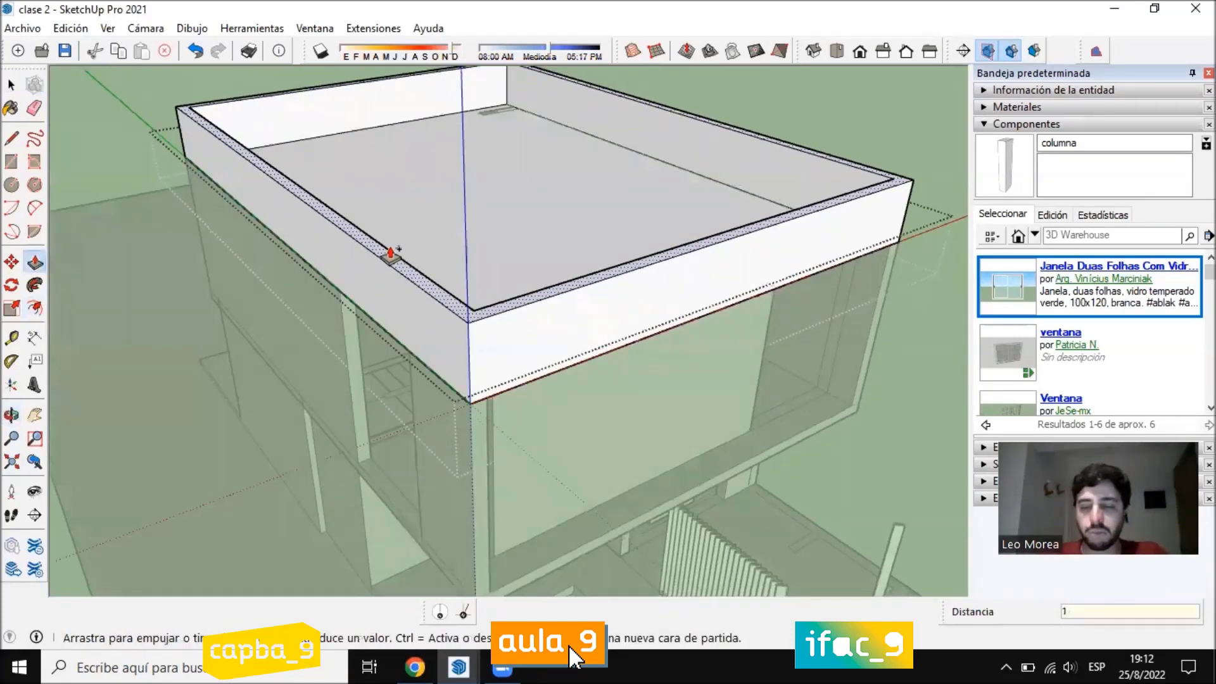
{"action": "type", "text": "1"}
{"action": "key", "text": "Return"}
{"action": "middle_click_drag", "start_coordinate": [570, 334], "coordinate": [728, 333]}
{"action": "left_click", "coordinate": [12, 85]}
{"action": "middle_click_drag", "start_coordinate": [497, 272], "coordinate": [576, 327]}
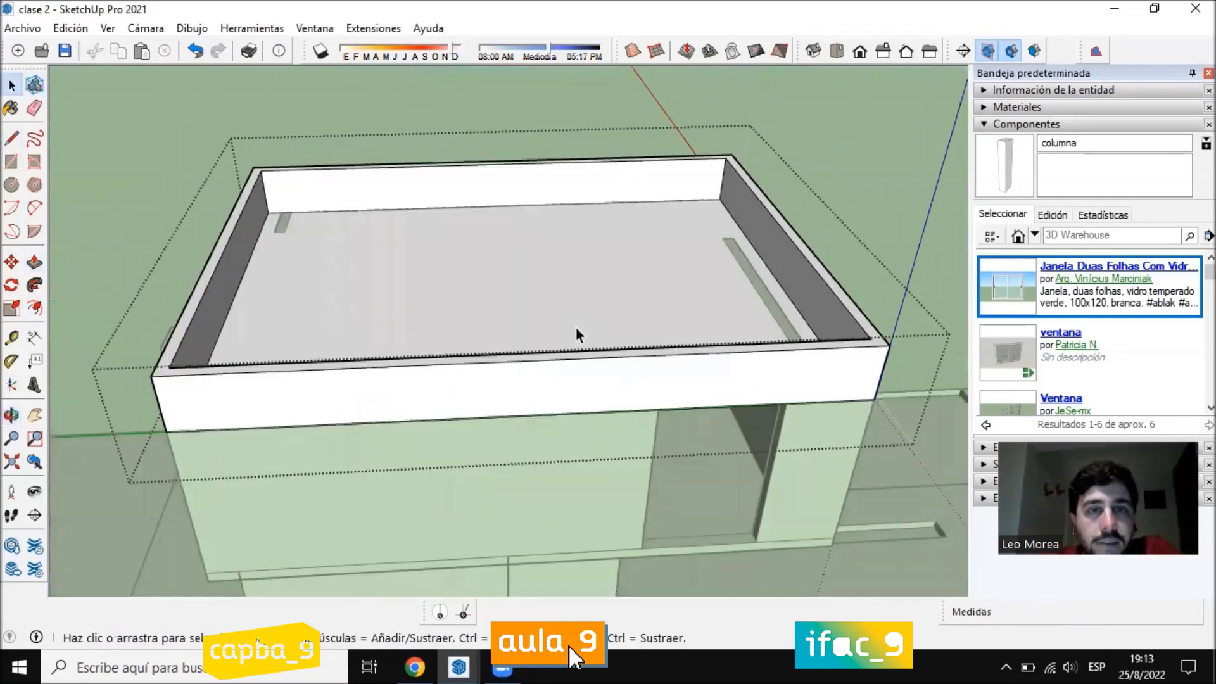
Draw a 0.15 m line down the parapet's inner vertical corner edge, starting at its top end
{"action": "middle_click_drag", "start_coordinate": [279, 207], "coordinate": [416, 187]}
{"action": "scroll", "coordinate": [324, 190], "scroll_direction": "up", "scroll_amount": 5}
{"action": "left_click", "coordinate": [12, 139]}
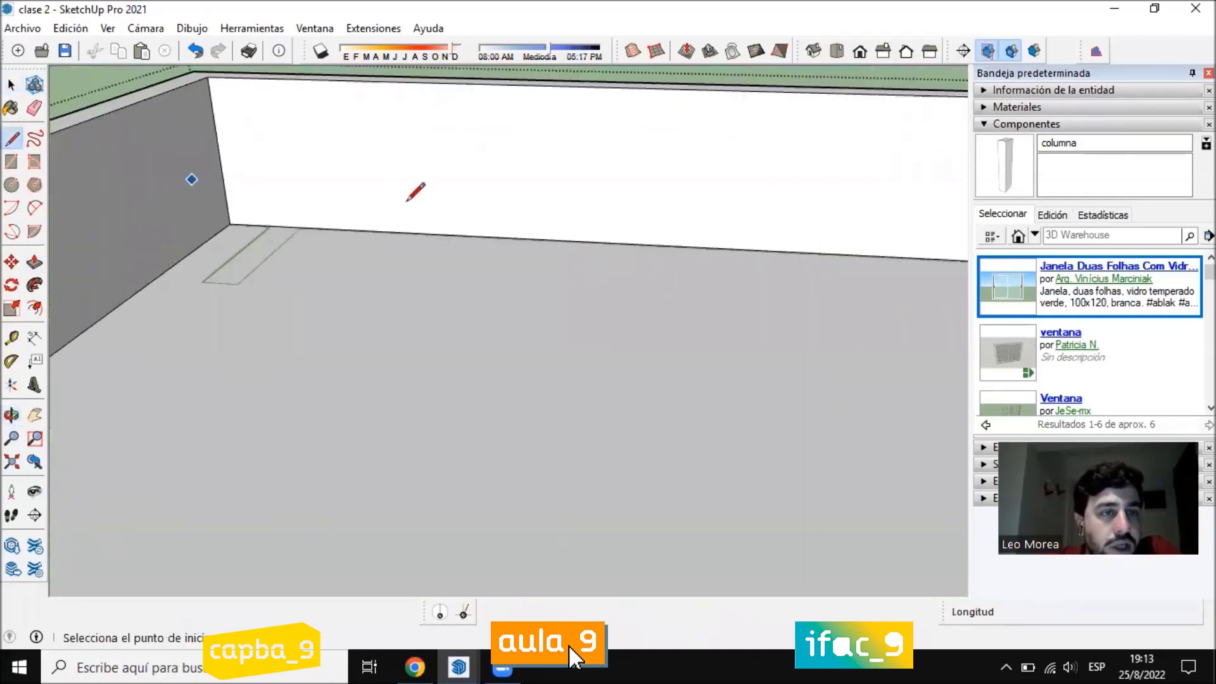
{"action": "scroll", "coordinate": [404, 203], "scroll_direction": "down", "scroll_amount": 5}
{"action": "scroll", "coordinate": [633, 168], "scroll_direction": "up", "scroll_amount": 6}
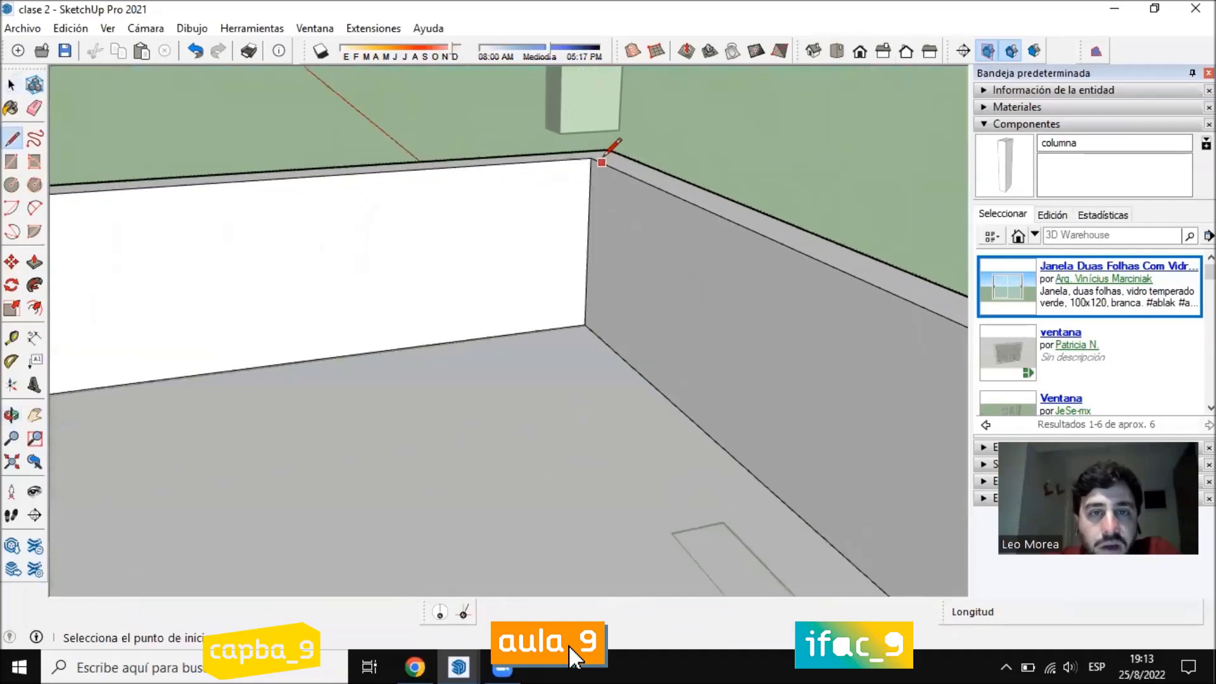
{"action": "left_click", "coordinate": [584, 158]}
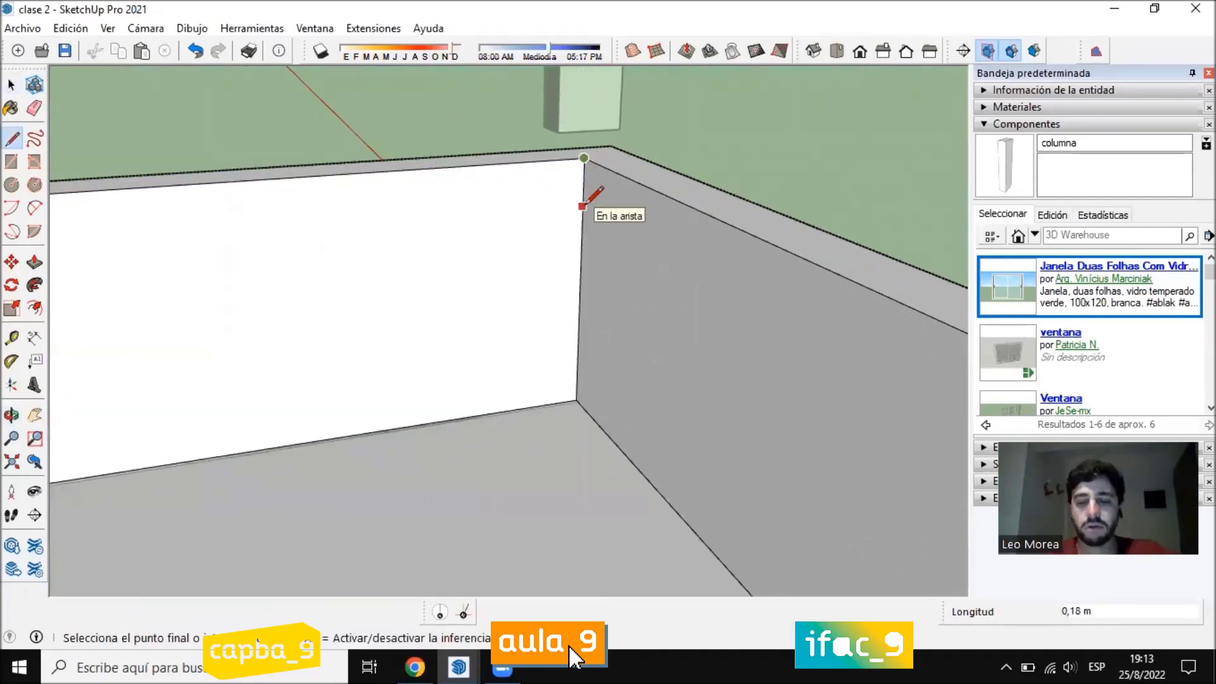
{"action": "type", "text": "0,"}
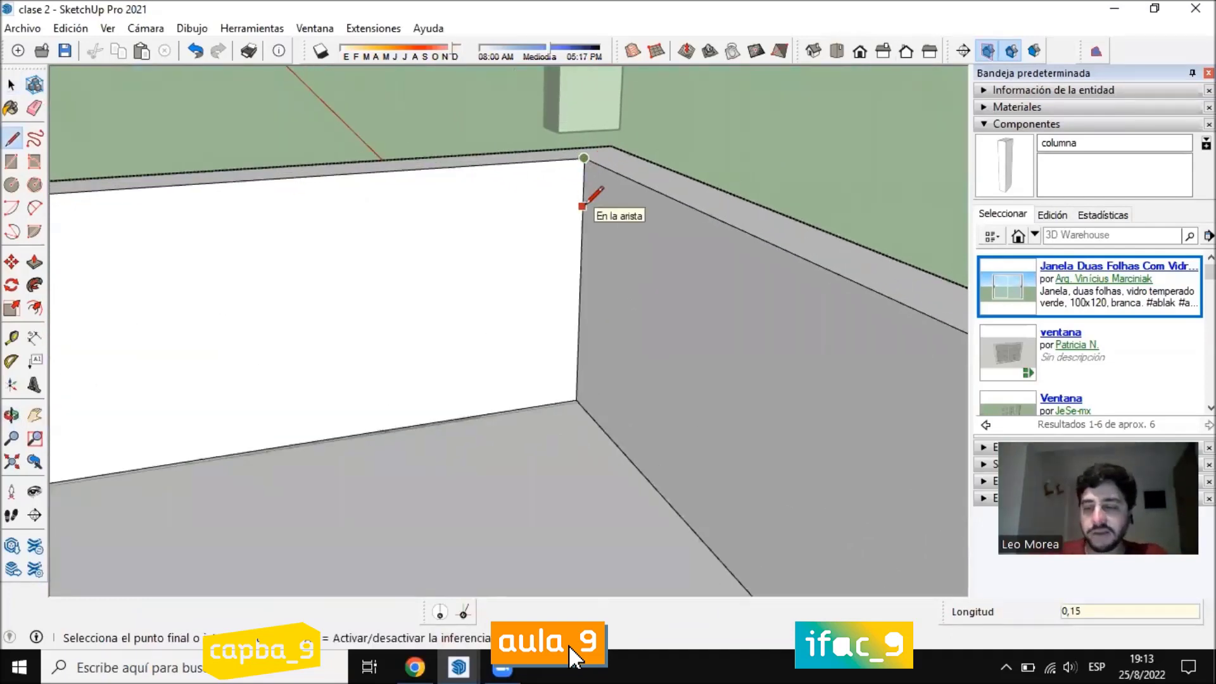
{"action": "type", "text": "15"}
{"action": "key", "text": "Return"}
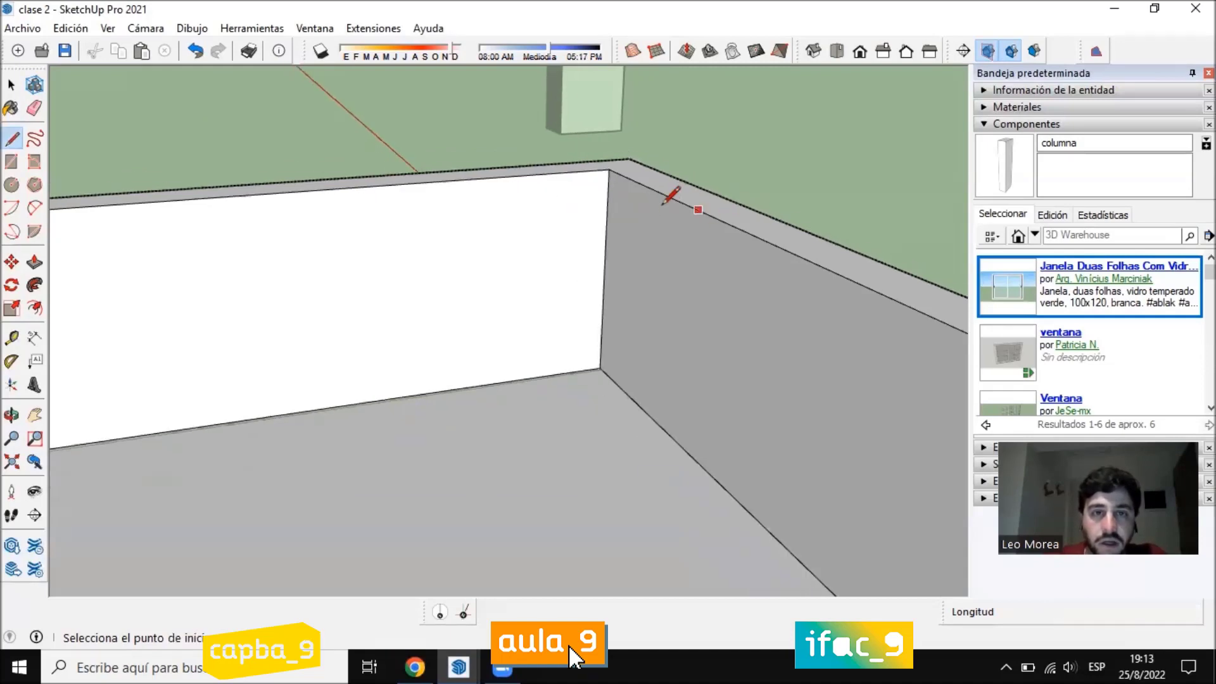
Draw a diagonal line along the parapet's long inner face, from the 0.15 m mark to the opposite bottom corner
{"action": "scroll", "coordinate": [673, 207], "scroll_direction": "down", "scroll_amount": 3}
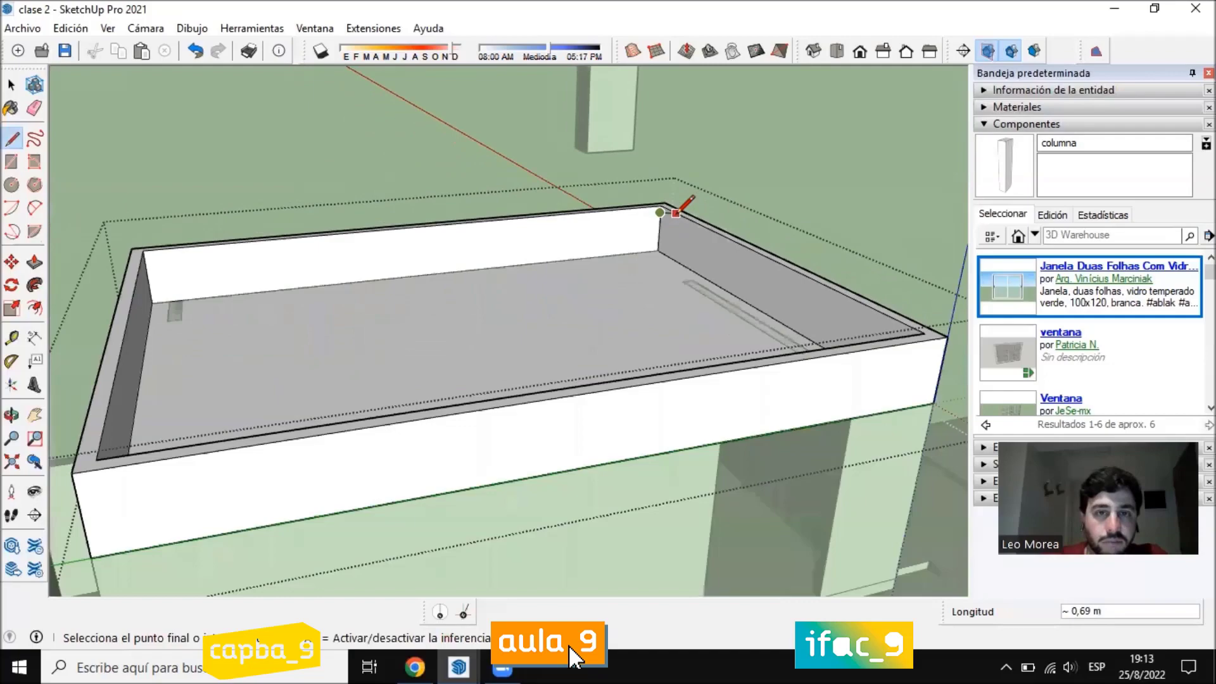
{"action": "scroll", "coordinate": [675, 212], "scroll_direction": "down", "scroll_amount": 3}
{"action": "middle_click_drag", "start_coordinate": [676, 213], "coordinate": [469, 258]}
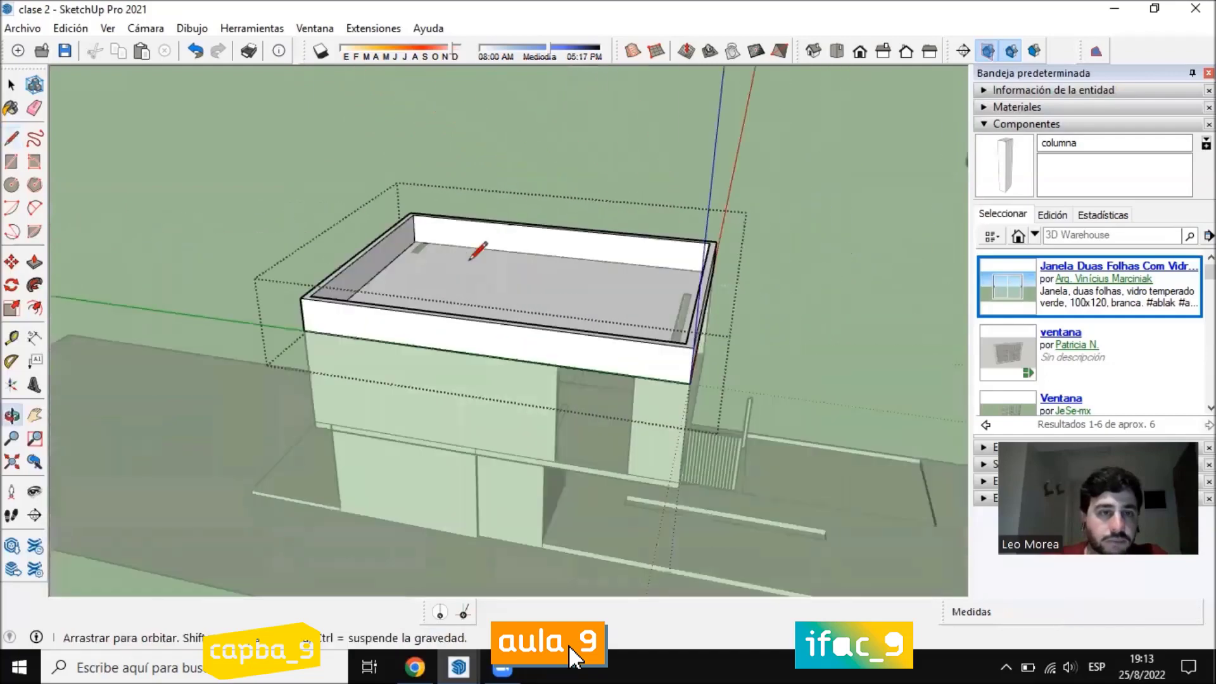
{"action": "scroll", "coordinate": [406, 233], "scroll_direction": "up", "scroll_amount": 7}
{"action": "left_click", "coordinate": [332, 264]}
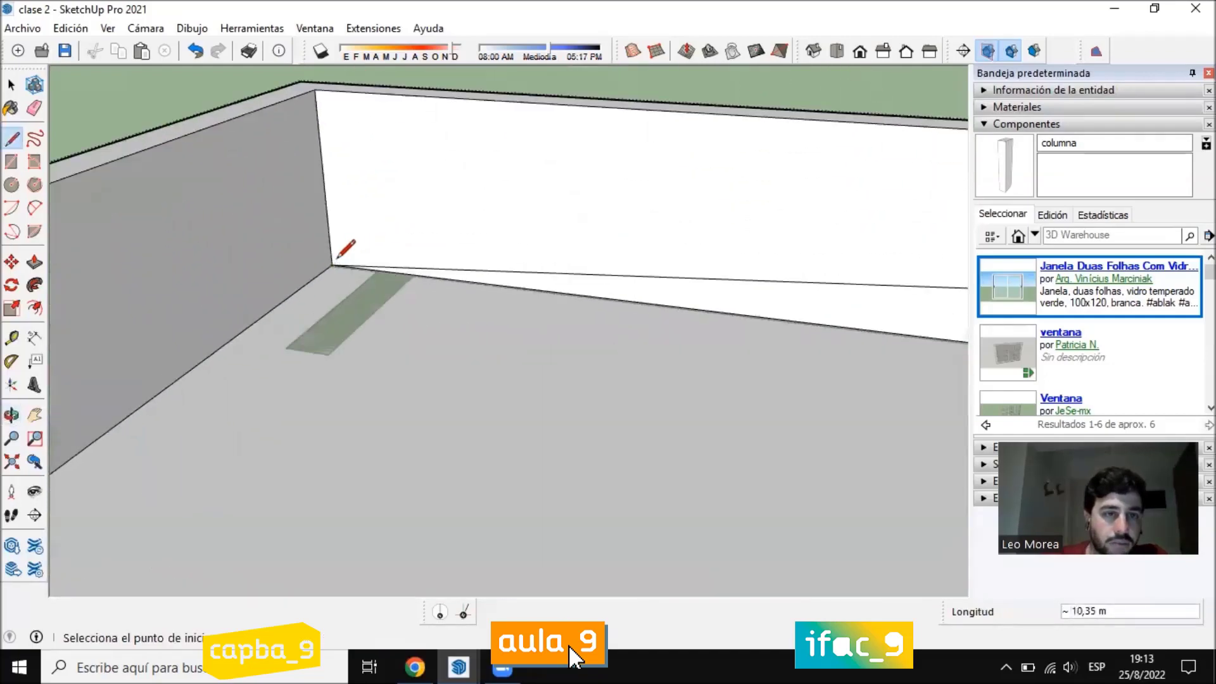
{"action": "scroll", "coordinate": [348, 202], "scroll_direction": "down", "scroll_amount": 5}
{"action": "middle_click_drag", "start_coordinate": [369, 207], "coordinate": [659, 184]}
{"action": "scroll", "coordinate": [659, 184], "scroll_direction": "up", "scroll_amount": 2}
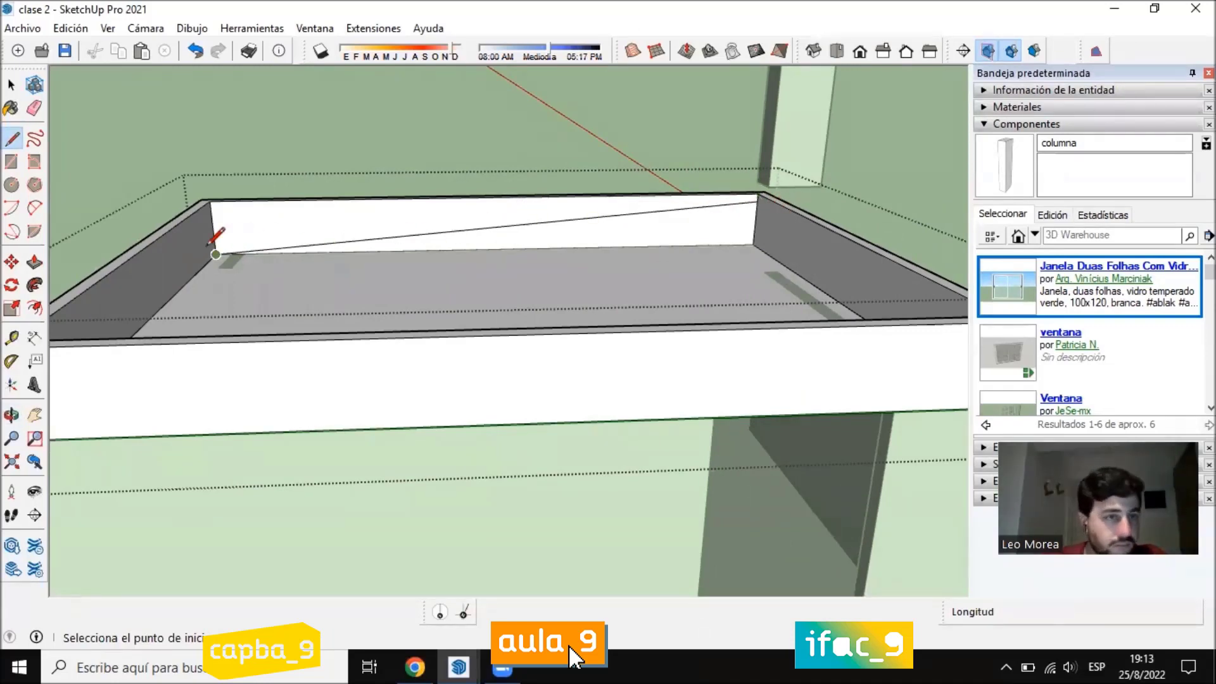
{"action": "middle_click_drag", "start_coordinate": [755, 214], "coordinate": [605, 253]}
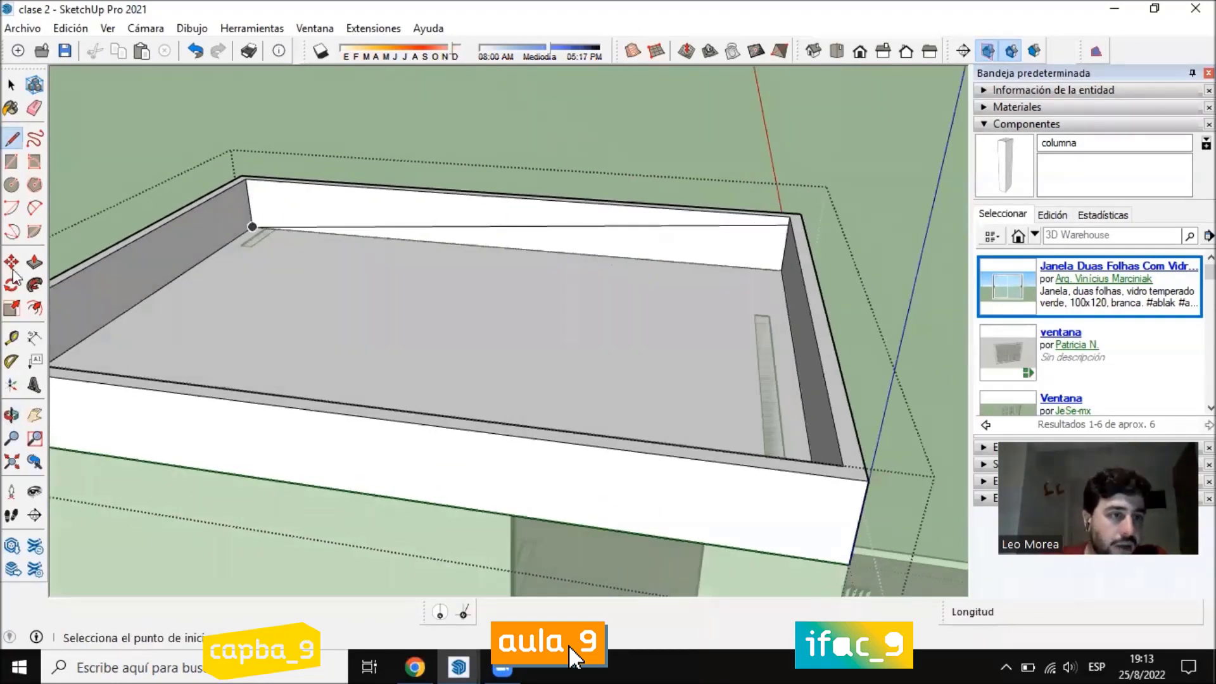
Push/pull the triangular face under the diagonal across the roof to the opposite parapet, forming a sloped roof
{"action": "left_click", "coordinate": [35, 262]}
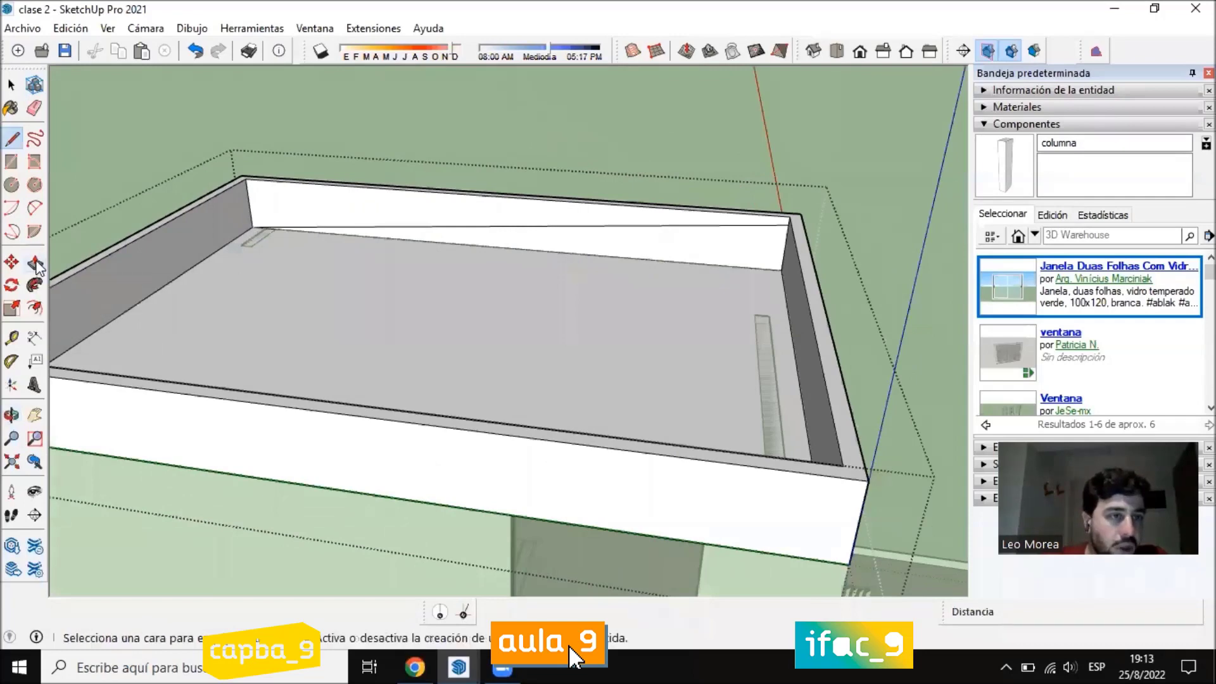
{"action": "left_click", "coordinate": [763, 265]}
{"action": "middle_click_drag", "start_coordinate": [828, 302], "coordinate": [259, 215]}
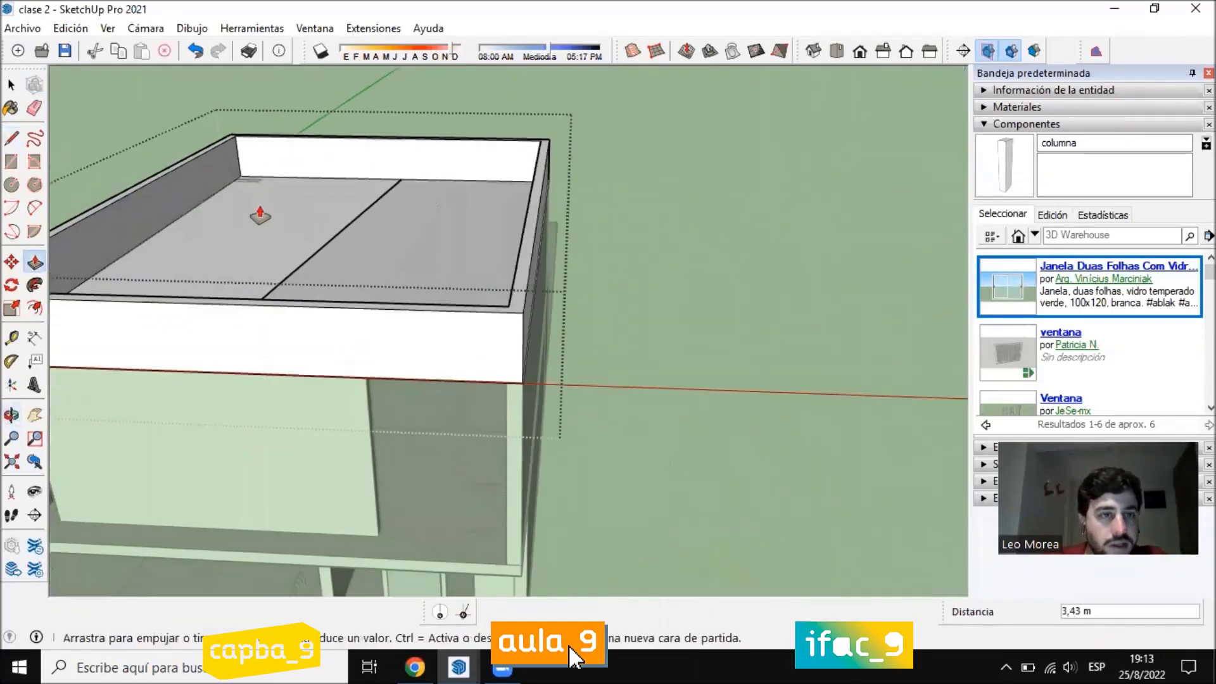
{"action": "scroll", "coordinate": [237, 156], "scroll_direction": "up", "scroll_amount": 1}
{"action": "scroll", "coordinate": [562, 197], "scroll_direction": "down", "scroll_amount": 2}
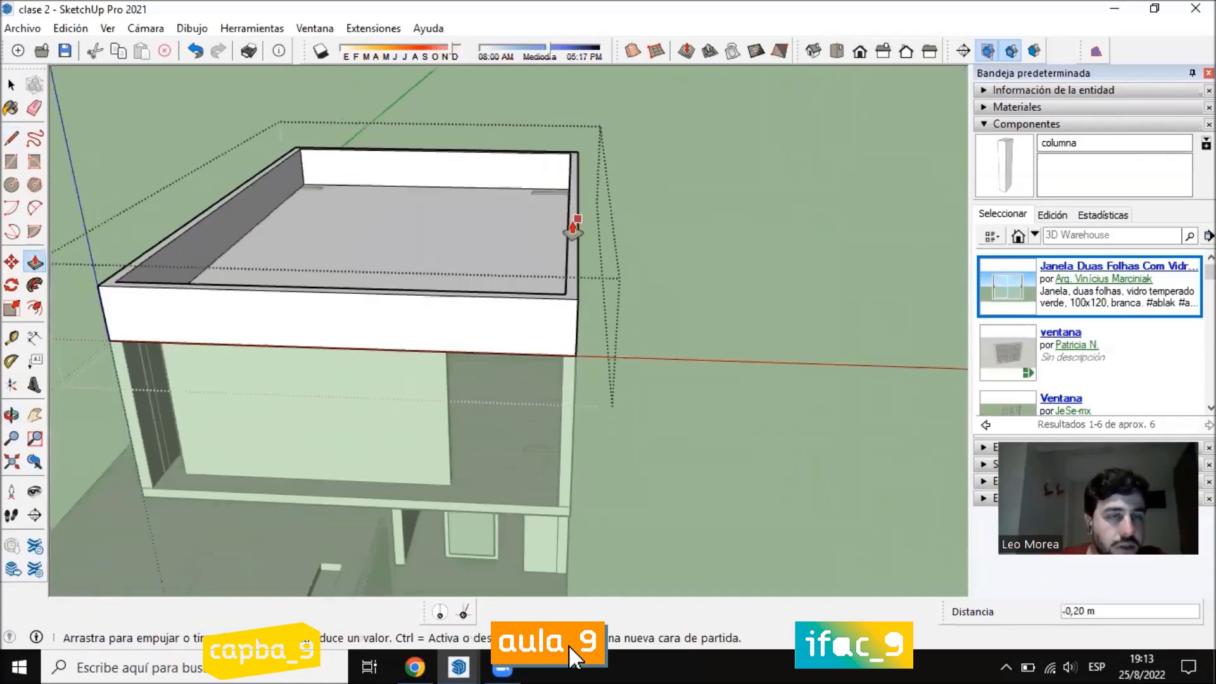
{"action": "scroll", "coordinate": [373, 193], "scroll_direction": "up", "scroll_amount": 2}
{"action": "left_click", "coordinate": [284, 152]}
{"action": "key", "text": "space"}
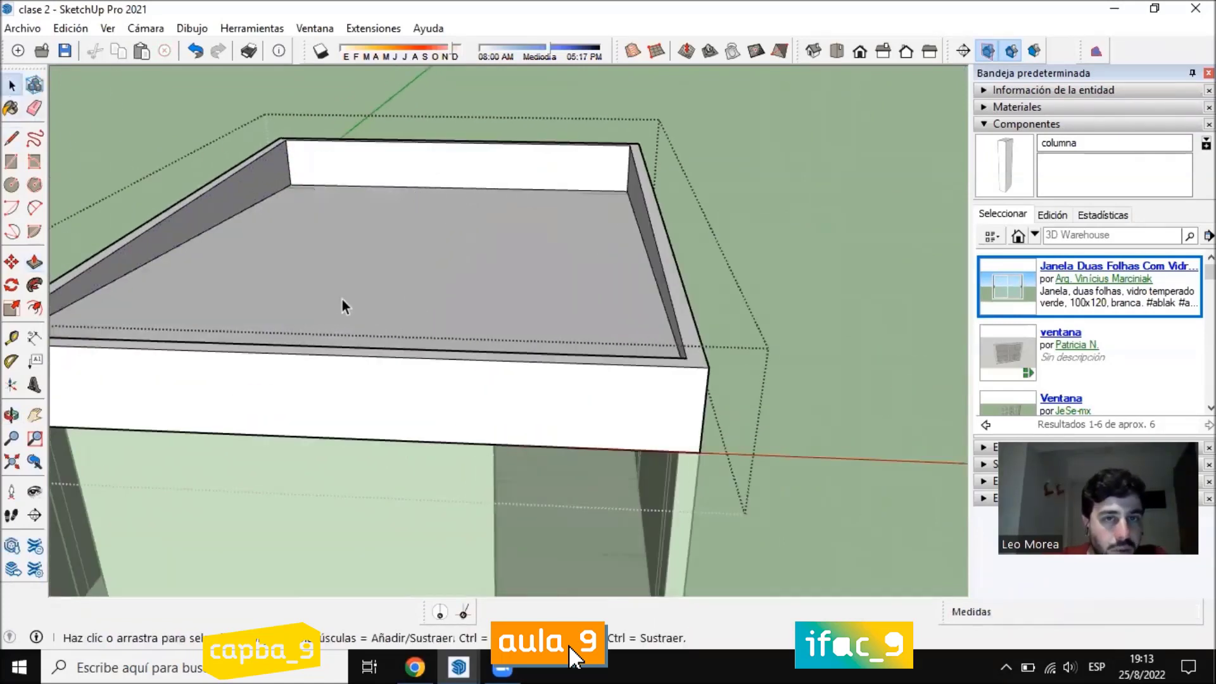
Examine the sloped roof within the parapet, close the group and view the whole house from several angles
{"action": "middle_click_drag", "start_coordinate": [342, 304], "coordinate": [818, 240]}
{"action": "scroll", "coordinate": [819, 239], "scroll_direction": "up", "scroll_amount": 1}
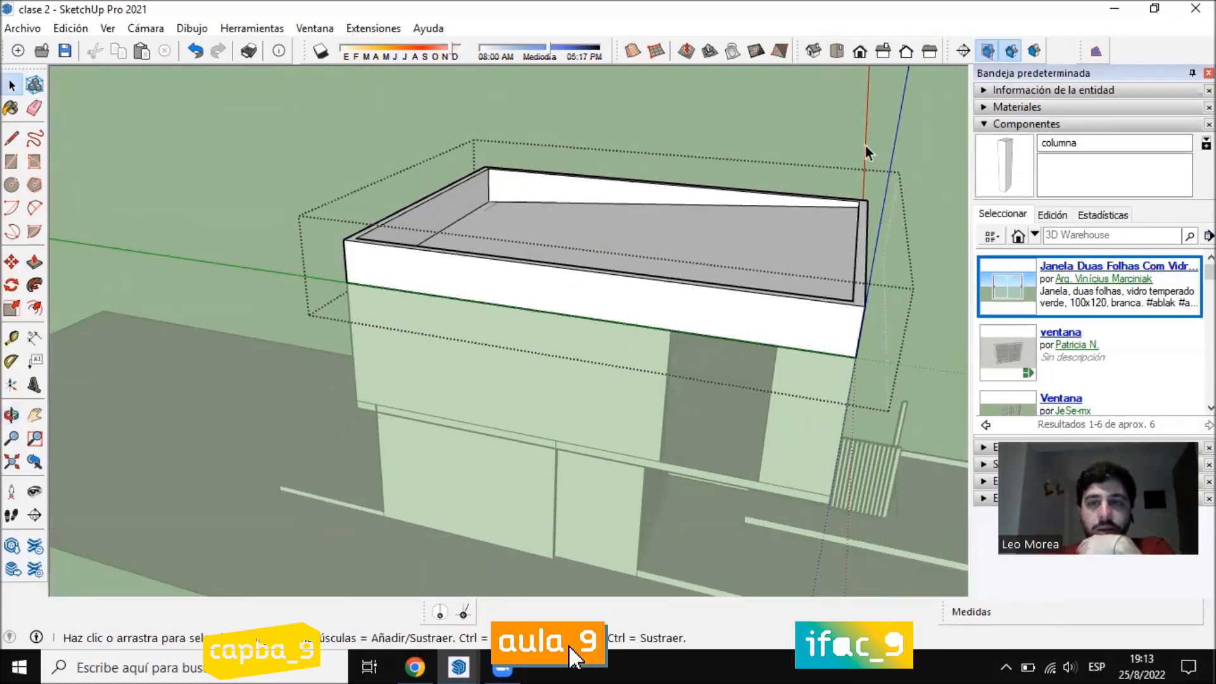
{"action": "scroll", "coordinate": [865, 146], "scroll_direction": "up", "scroll_amount": 4}
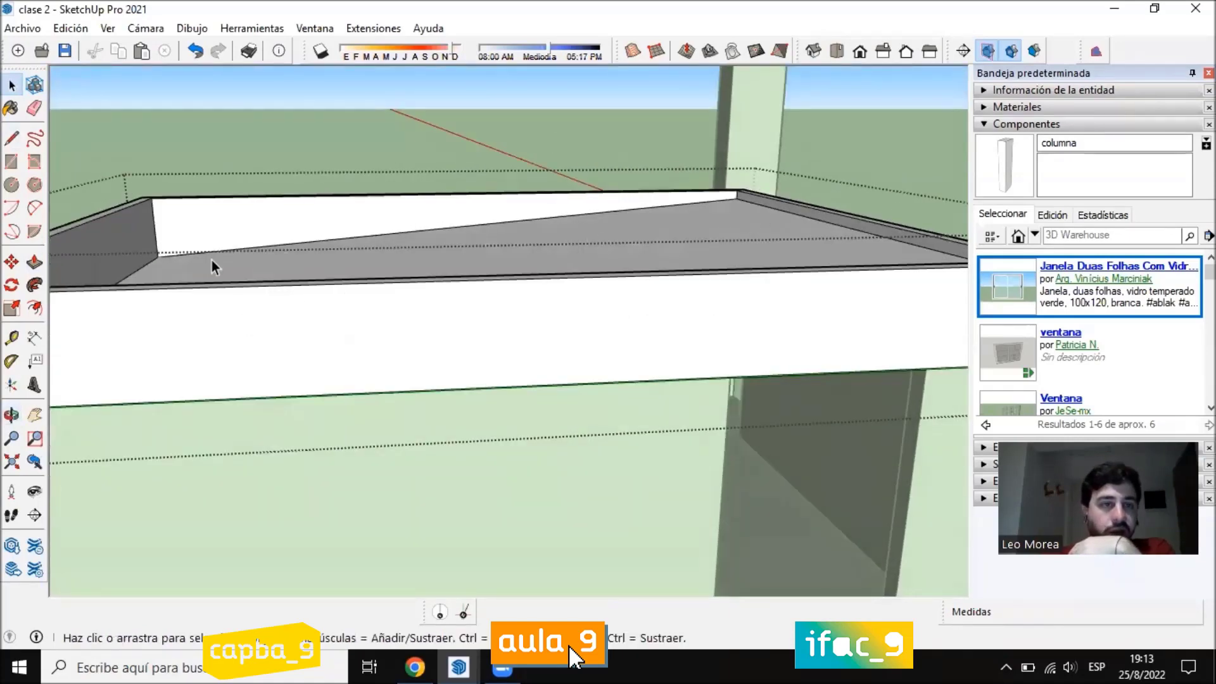
{"action": "middle_click_drag", "start_coordinate": [610, 210], "coordinate": [812, 296]}
{"action": "middle_click_drag", "start_coordinate": [383, 244], "coordinate": [366, 291]}
{"action": "scroll", "coordinate": [537, 238], "scroll_direction": "down", "scroll_amount": 5}
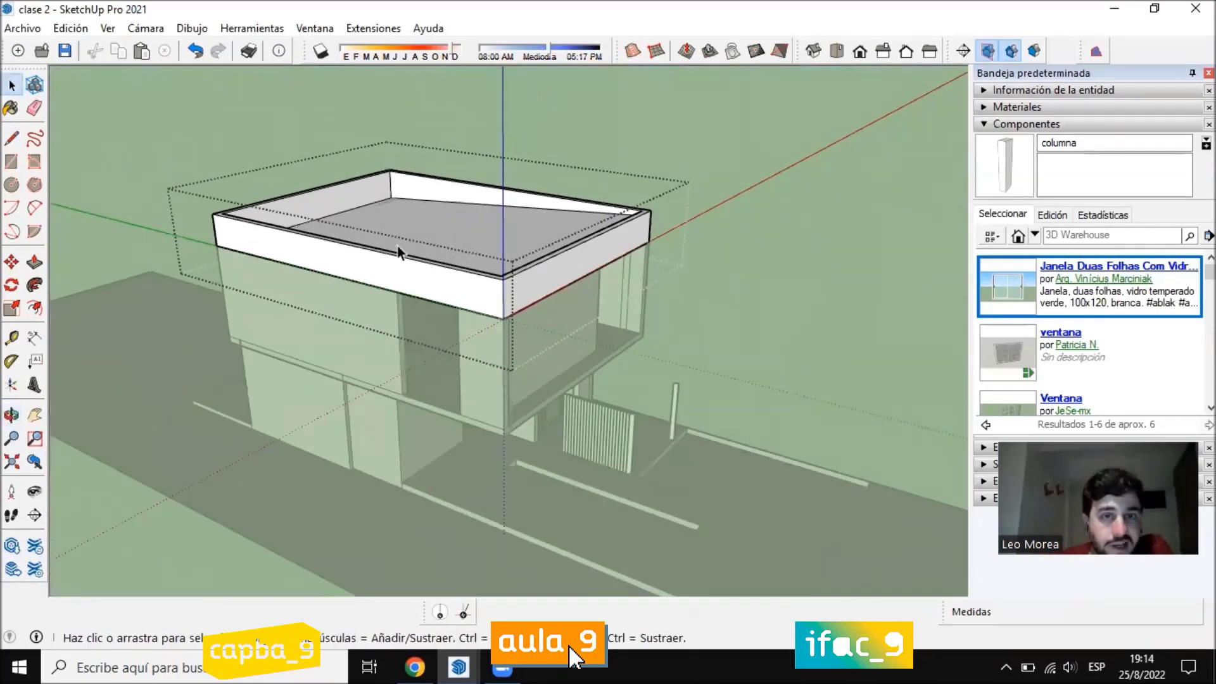
{"action": "left_click", "coordinate": [642, 287]}
{"action": "scroll", "coordinate": [642, 287], "scroll_direction": "down", "scroll_amount": 5}
{"action": "middle_click_drag", "start_coordinate": [642, 287], "coordinate": [564, 323]}
{"action": "scroll", "coordinate": [571, 231], "scroll_direction": "up", "scroll_amount": 5}
{"action": "scroll", "coordinate": [571, 231], "scroll_direction": "down", "scroll_amount": 3}
{"action": "middle_click_drag", "start_coordinate": [571, 231], "coordinate": [516, 254]}
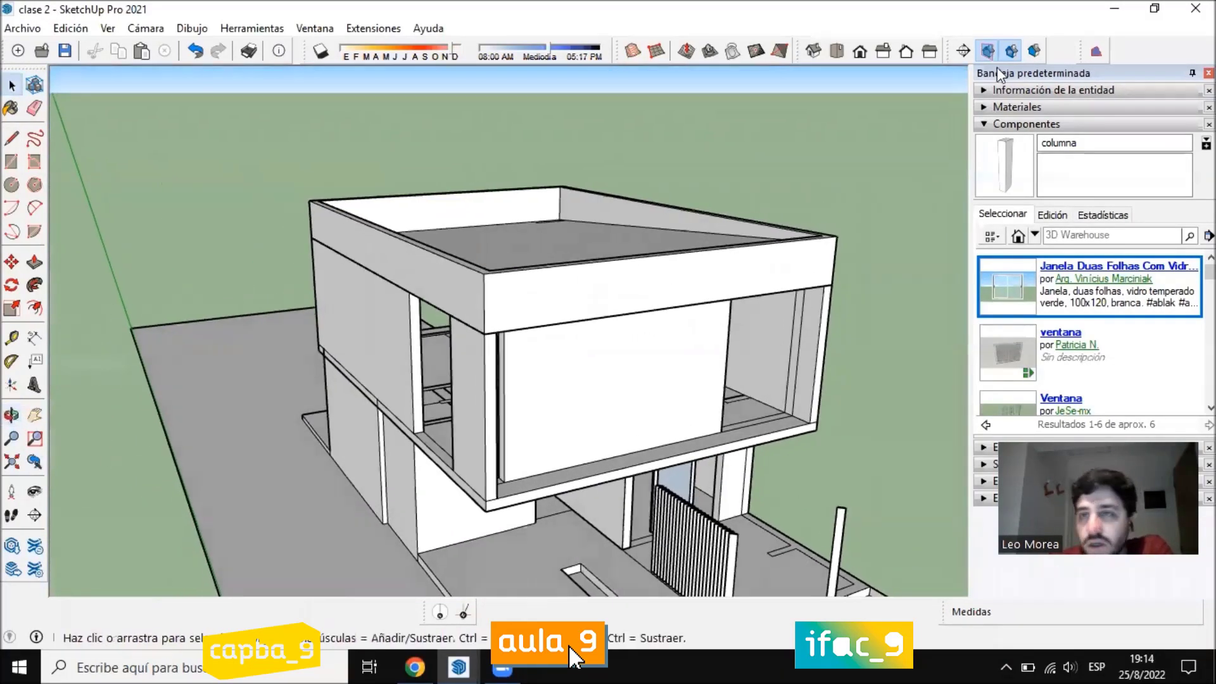
Paint the sloped roof face inside its group with Metal corrugado brillante from the Metal collection, and leave the group
{"action": "left_click", "coordinate": [1022, 124]}
{"action": "left_click", "coordinate": [1008, 107]}
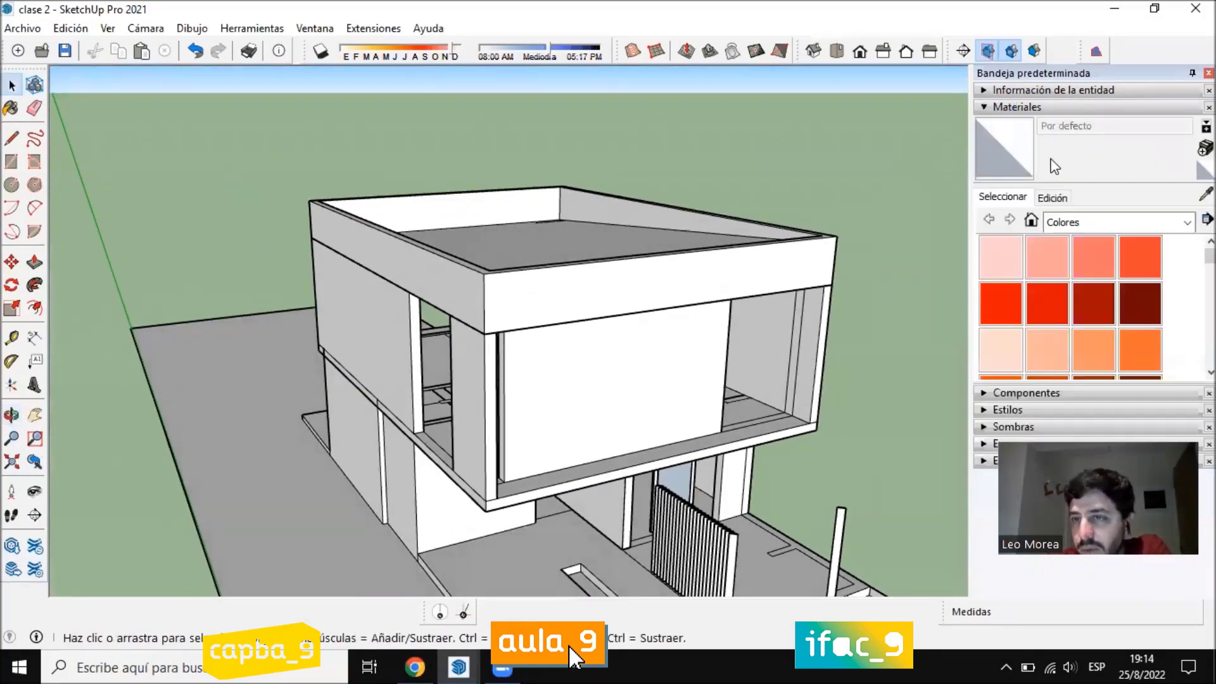
{"action": "left_click", "coordinate": [1111, 223]}
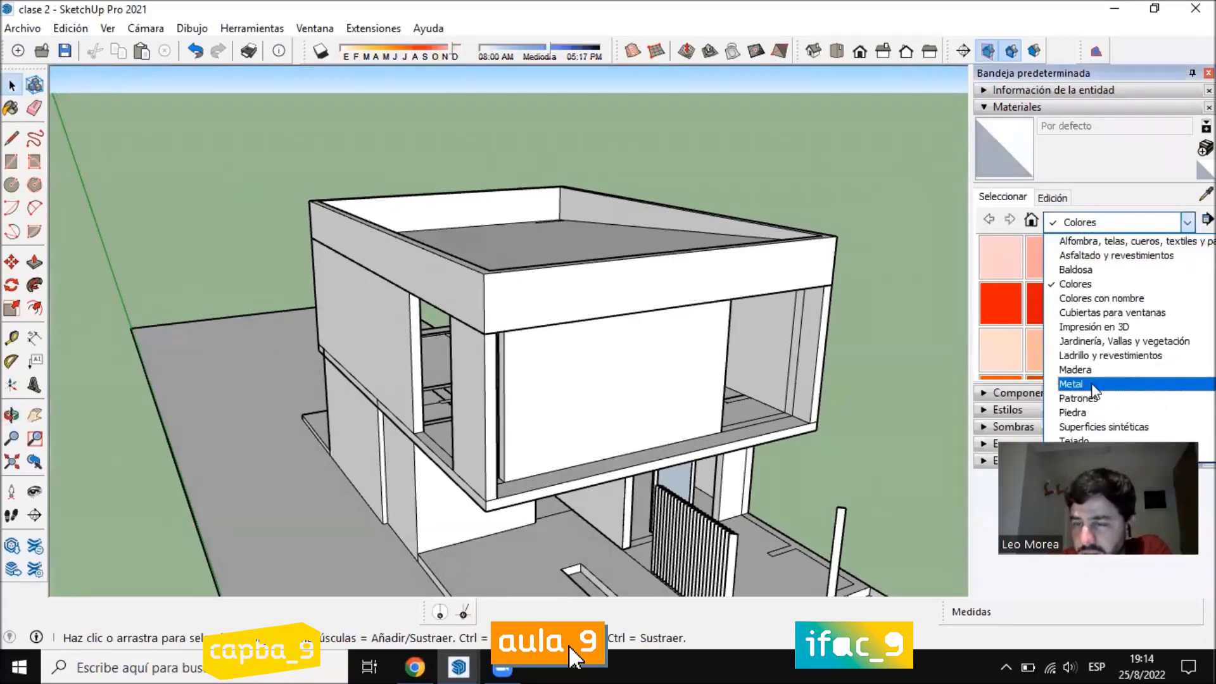
{"action": "left_click", "coordinate": [1076, 383]}
{"action": "left_click", "coordinate": [1099, 275]}
{"action": "scroll", "coordinate": [630, 282], "scroll_direction": "up", "scroll_amount": 4}
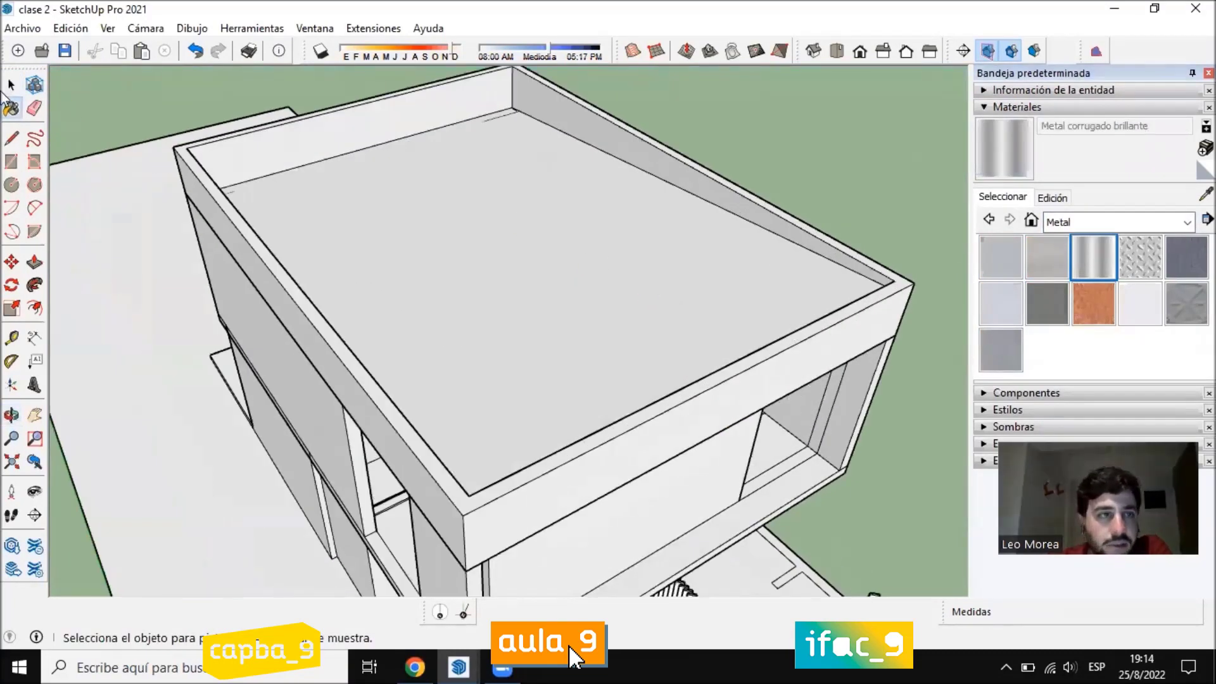
{"action": "key", "text": "space"}
{"action": "double_click", "coordinate": [464, 255]}
{"action": "left_click", "coordinate": [993, 150]}
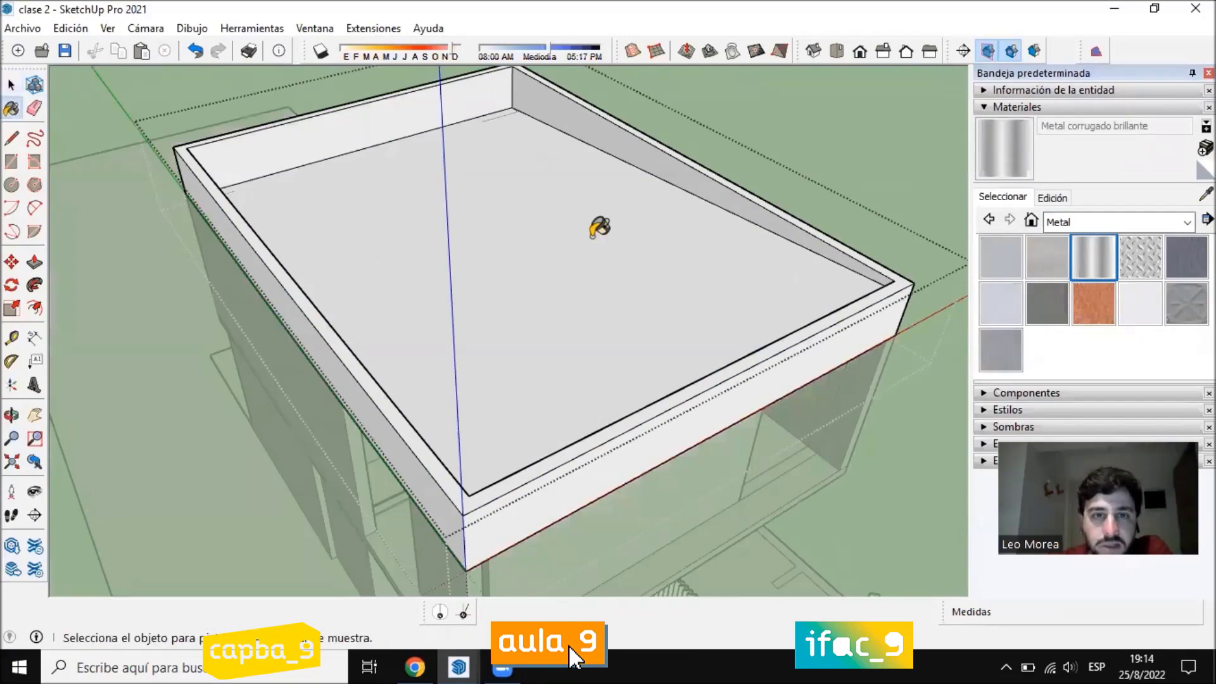
{"action": "left_click", "coordinate": [591, 231]}
{"action": "key", "text": "space"}
{"action": "left_click", "coordinate": [778, 133]}
Examine the corrugated metal texture on the sloped roof up close and from around the house
{"action": "middle_click_drag", "start_coordinate": [778, 133], "coordinate": [736, 100]}
{"action": "scroll", "coordinate": [736, 100], "scroll_direction": "down", "scroll_amount": 3}
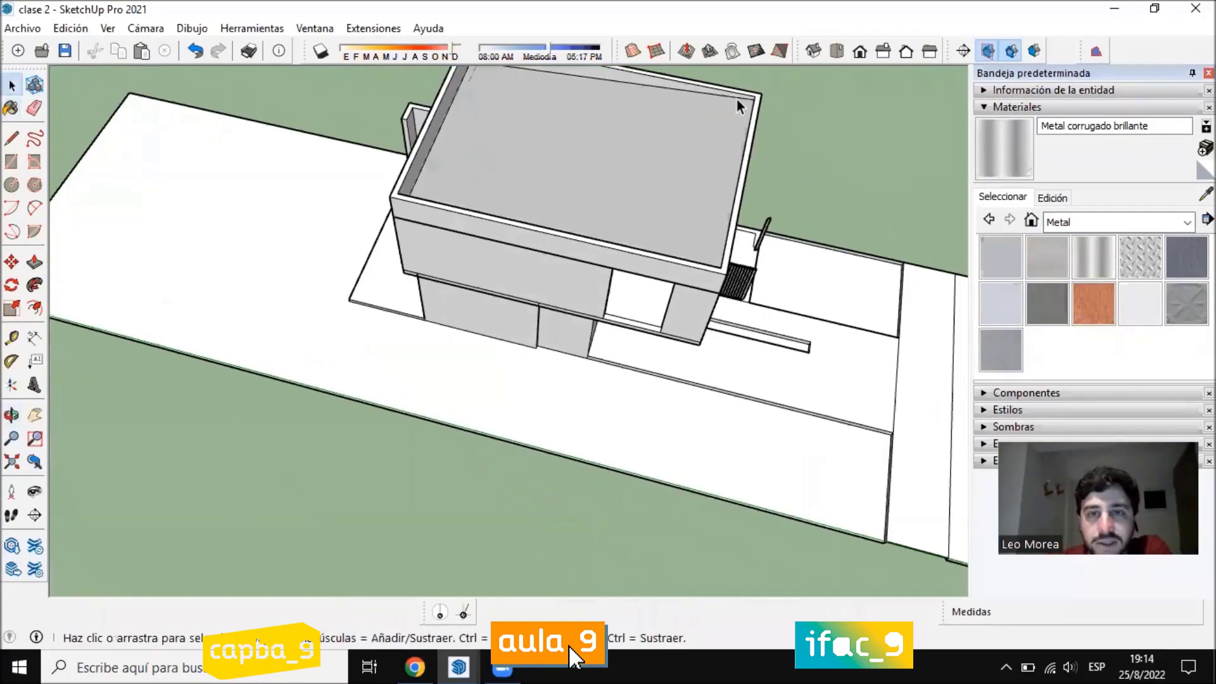
{"action": "scroll", "coordinate": [642, 157], "scroll_direction": "up", "scroll_amount": 7}
{"action": "middle_click_drag", "start_coordinate": [642, 157], "coordinate": [963, 66]}
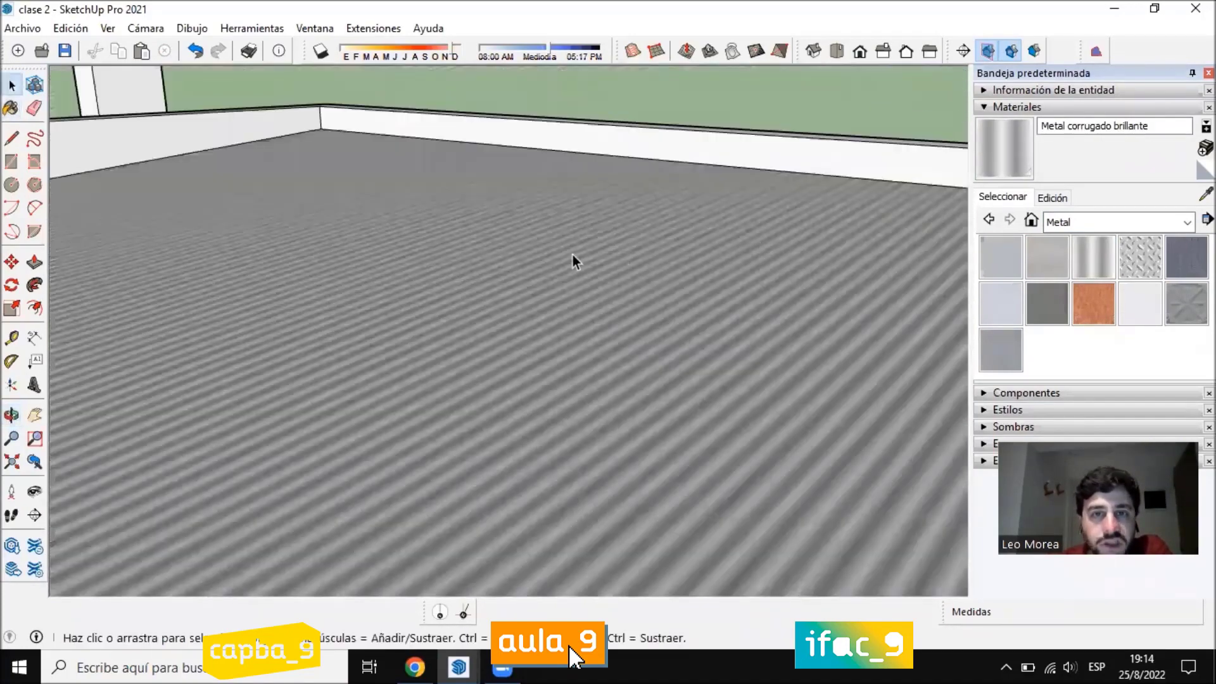
{"action": "middle_click_drag", "start_coordinate": [572, 254], "coordinate": [708, 322]}
{"action": "scroll", "coordinate": [587, 150], "scroll_direction": "down", "scroll_amount": 6}
{"action": "middle_click_drag", "start_coordinate": [587, 150], "coordinate": [388, 310]}
{"action": "scroll", "coordinate": [388, 310], "scroll_direction": "down", "scroll_amount": 5}
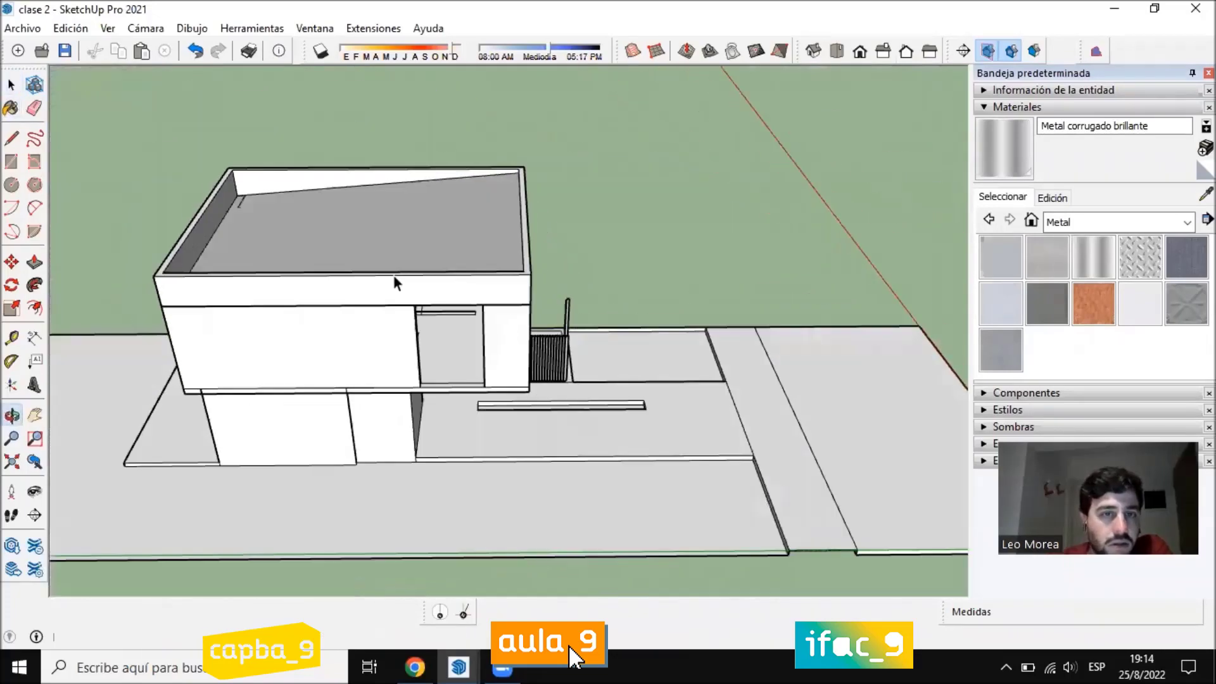
{"action": "scroll", "coordinate": [393, 275], "scroll_direction": "up", "scroll_amount": 8}
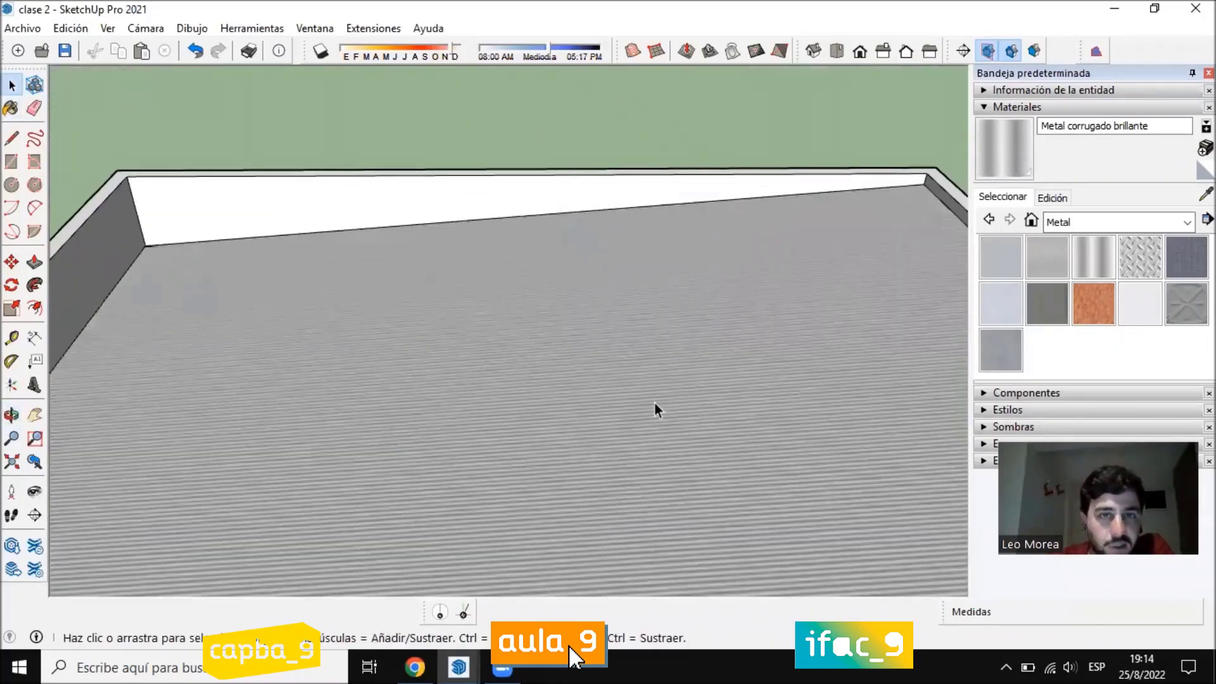
{"action": "middle_click_drag", "start_coordinate": [657, 289], "coordinate": [633, 260]}
{"action": "scroll", "coordinate": [686, 271], "scroll_direction": "down", "scroll_amount": 3}
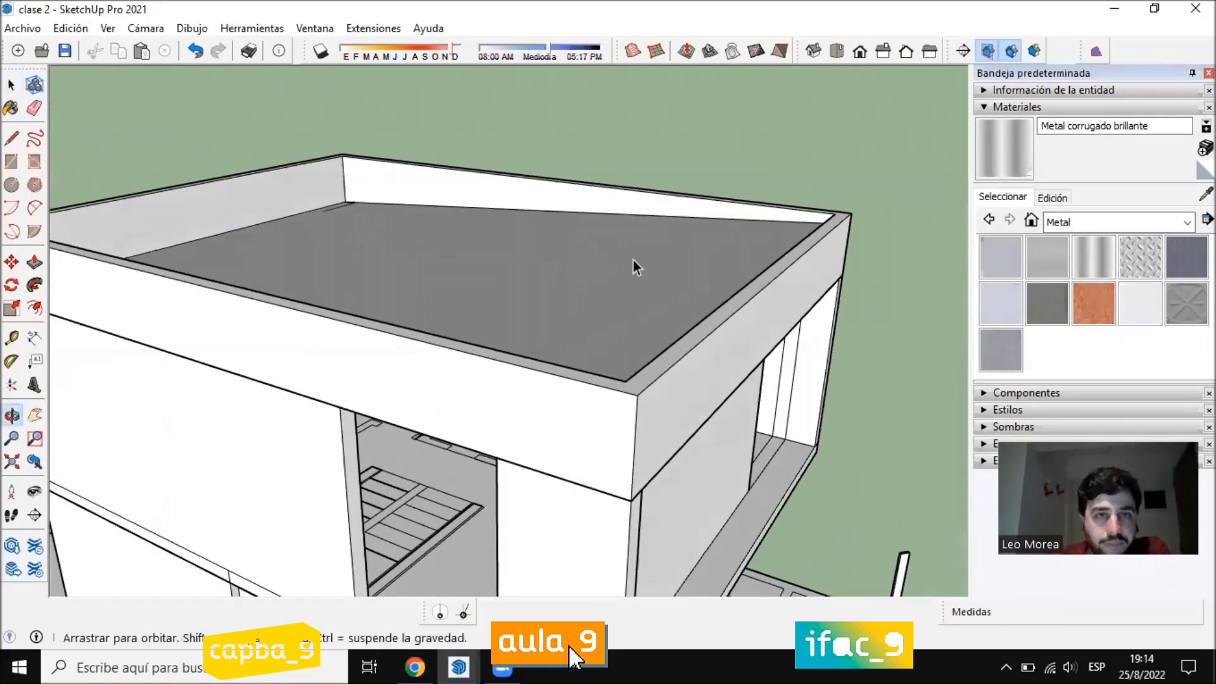
Reopen the roof group and undo the metal paint, the sloped volume and the diagonal line, back to the flat roof with parapet
{"action": "key", "text": "space"}
{"action": "double_click", "coordinate": [634, 260]}
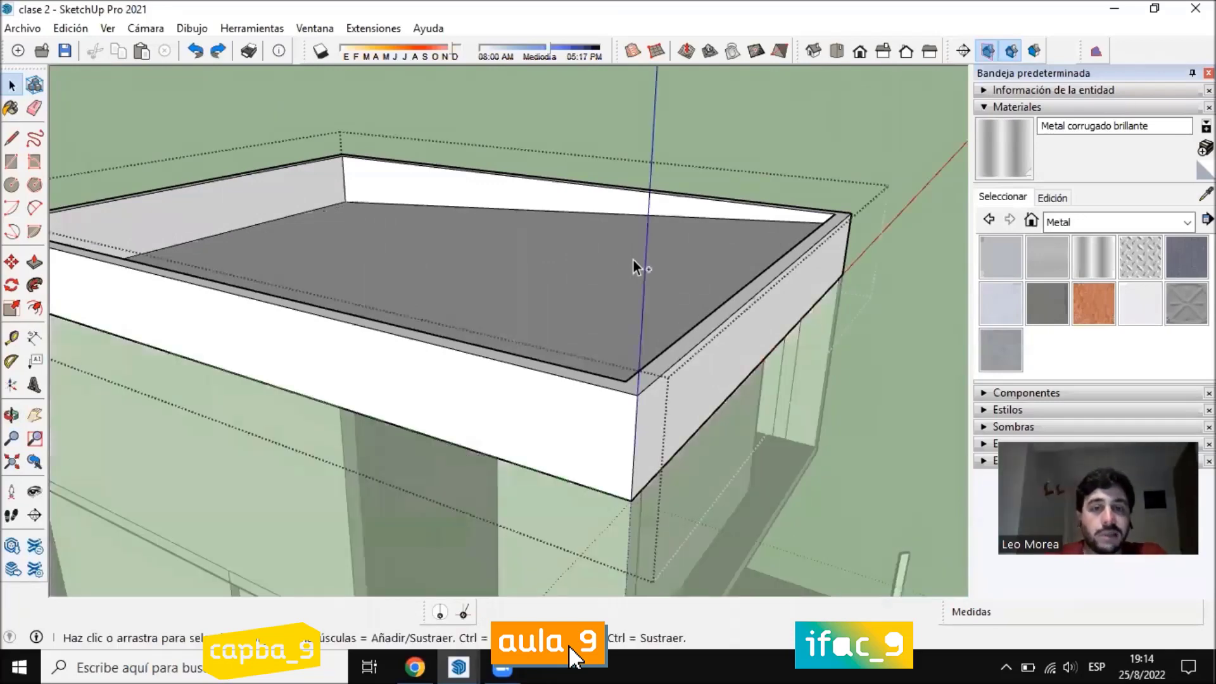
{"action": "key", "text": "ctrl+z"}
{"action": "key", "text": "ctrl+z"}
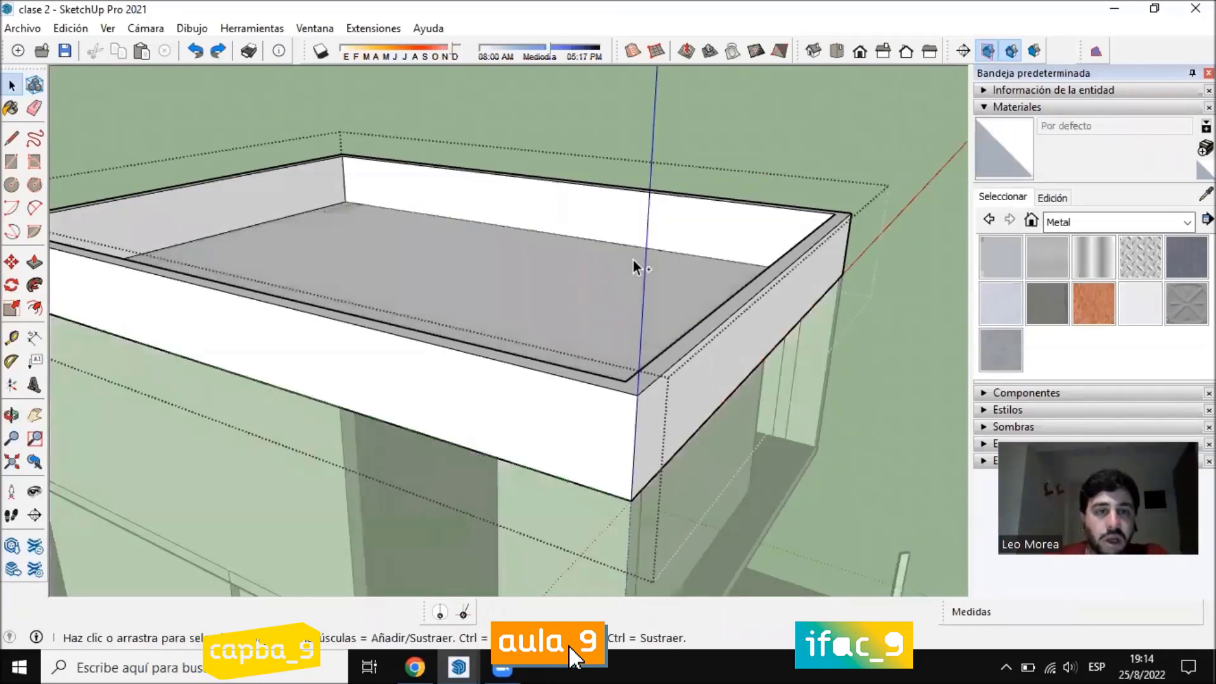
Redo the diagonal line on the parapet's inner face
{"action": "mouse_move", "coordinate": [633, 261]}
{"action": "middle_mouse_down"}
{"action": "mouse_move", "coordinate": [451, 239]}
{"action": "mouse_move", "coordinate": [618, 198]}
{"action": "middle_mouse_up"}
{"action": "left_click", "coordinate": [217, 56]}
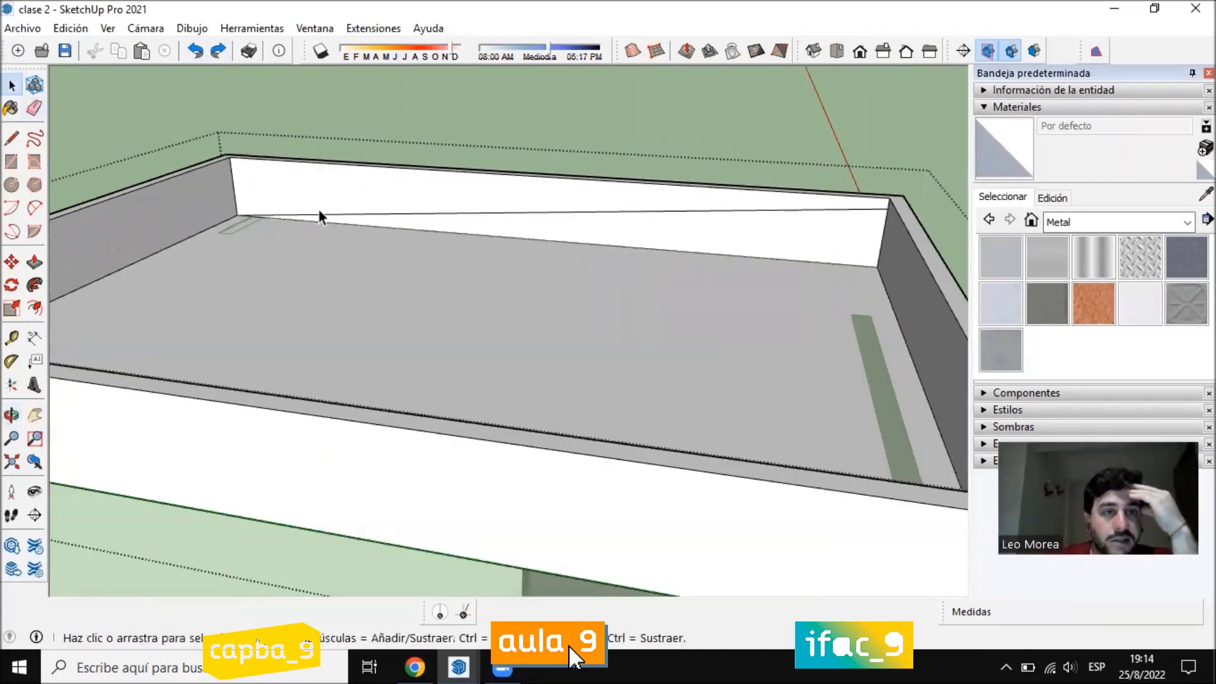
{"action": "middle_click_drag", "start_coordinate": [328, 214], "coordinate": [367, 222]}
{"action": "scroll", "coordinate": [231, 223], "scroll_direction": "up", "scroll_amount": 4}
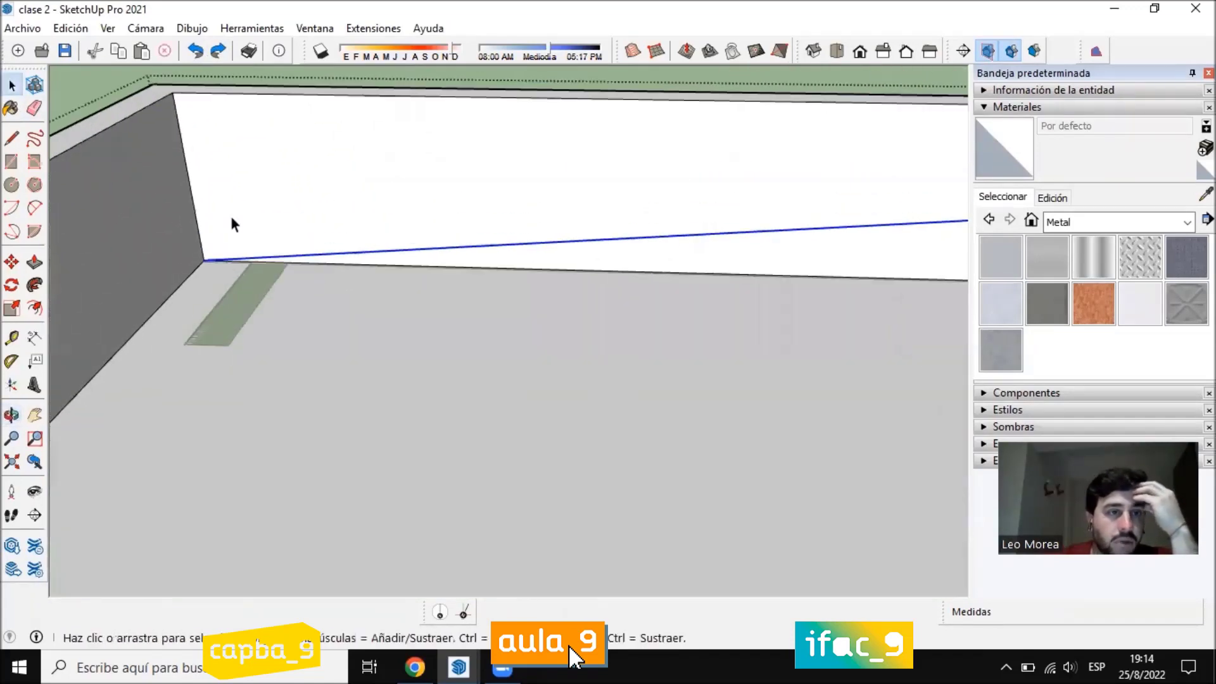
Draw a sloped line on the parapet's inner face from 0.15 m above the lower corner to the diagonal's upper end
{"action": "left_click", "coordinate": [12, 139]}
{"action": "left_click", "coordinate": [202, 260]}
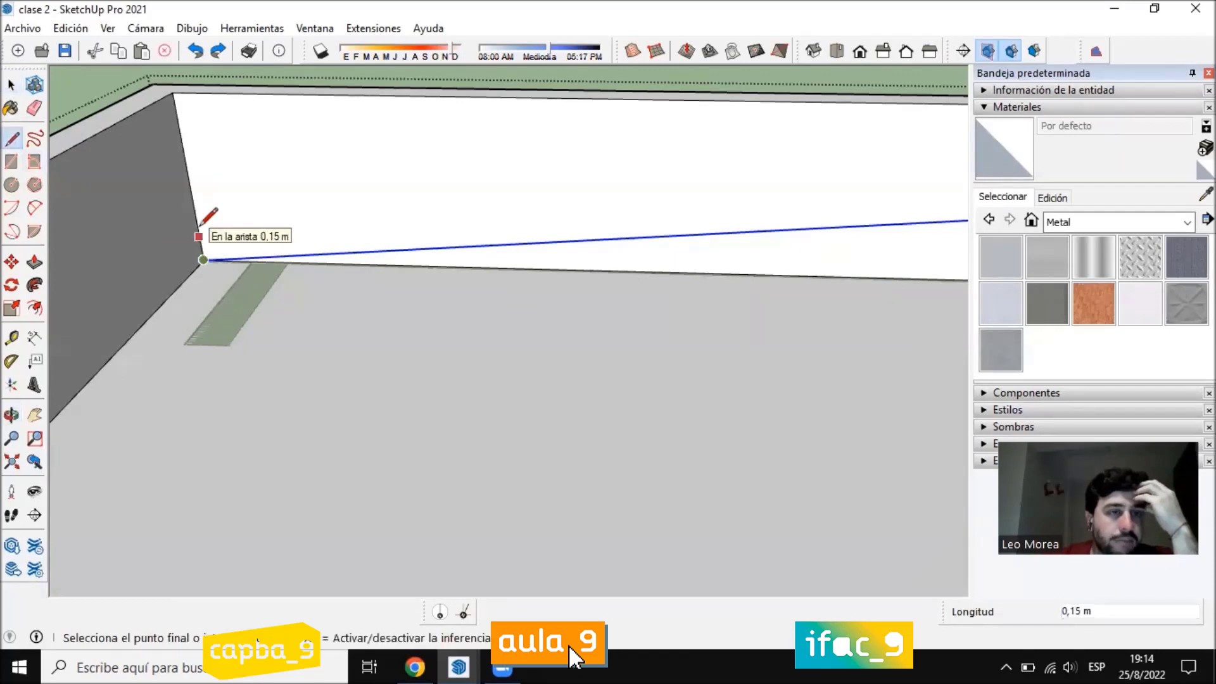
{"action": "type", "text": "0,15"}
{"action": "key", "text": "Return"}
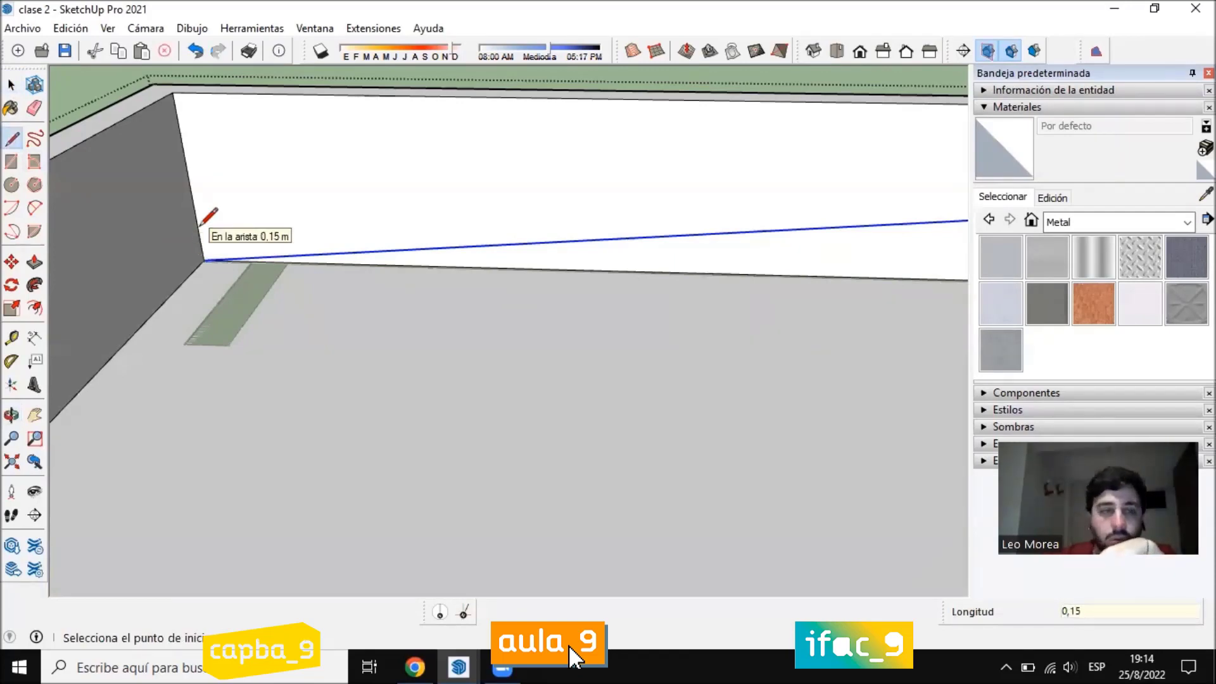
{"action": "left_click", "coordinate": [198, 235]}
{"action": "scroll", "coordinate": [190, 321], "scroll_direction": "down", "scroll_amount": 5}
{"action": "scroll", "coordinate": [833, 283], "scroll_direction": "up", "scroll_amount": 3}
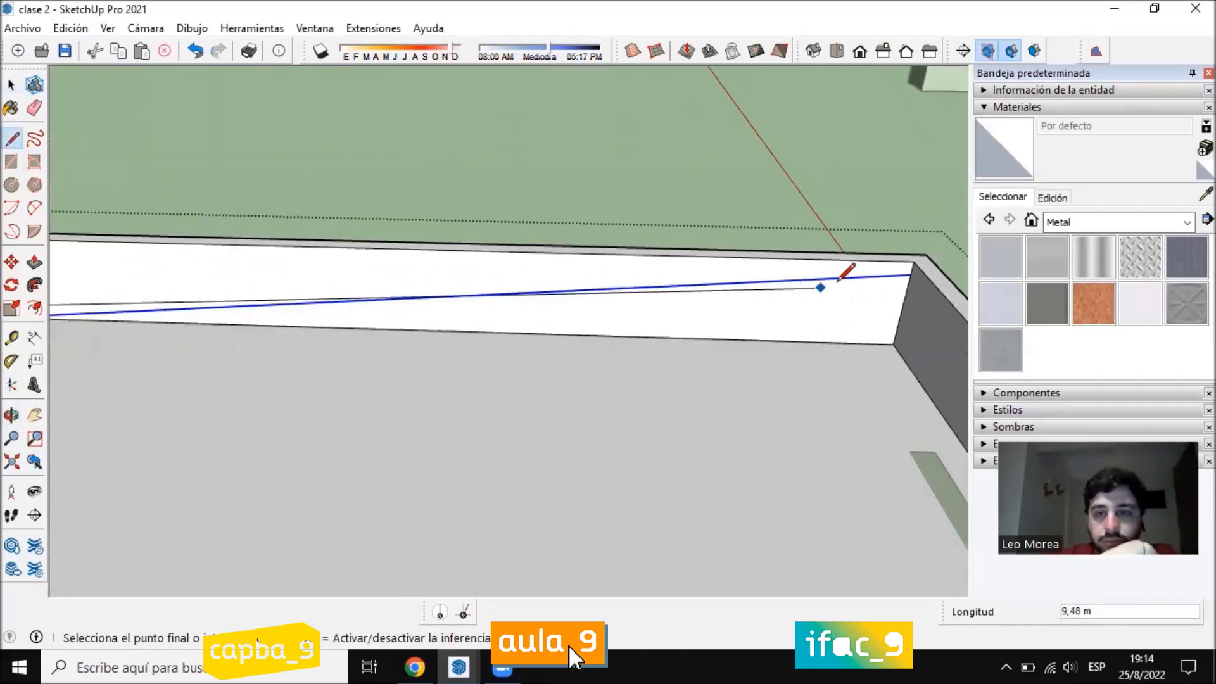
{"action": "left_click", "coordinate": [913, 261]}
{"action": "scroll", "coordinate": [914, 260], "scroll_direction": "down", "scroll_amount": 3}
{"action": "scroll", "coordinate": [426, 260], "scroll_direction": "up", "scroll_amount": 4}
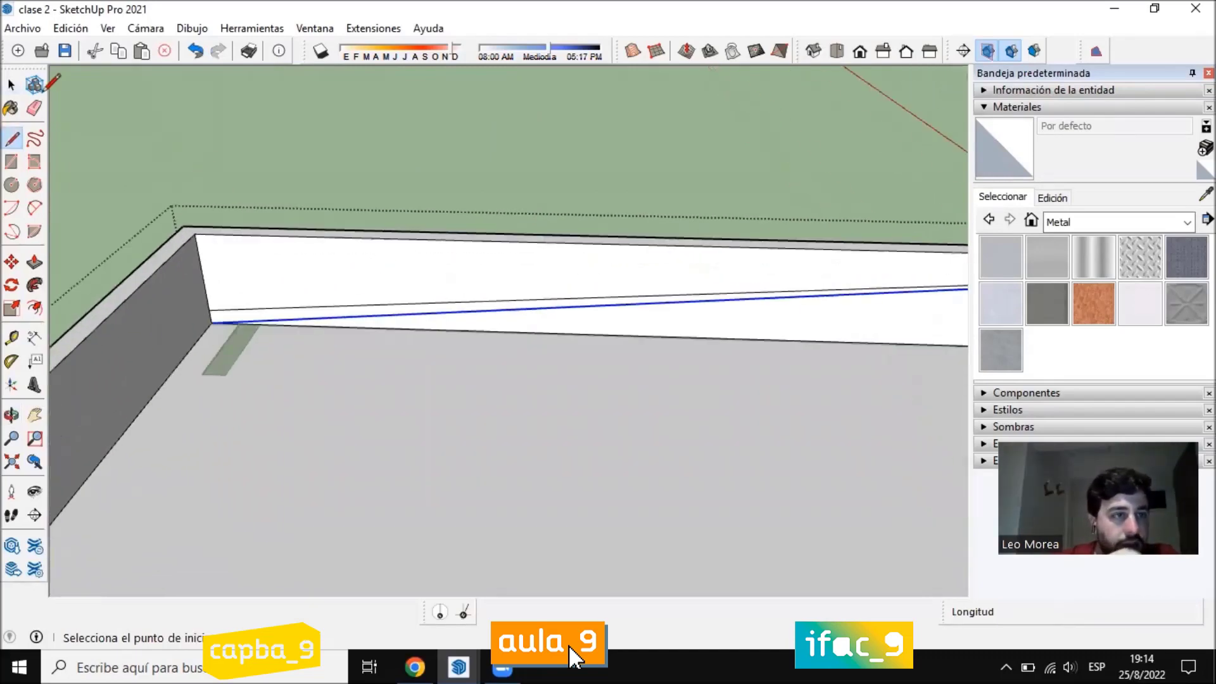
Erase the original diagonal line that starts at the floor corner, leaving only the raised sloped line
{"action": "left_click", "coordinate": [34, 107]}
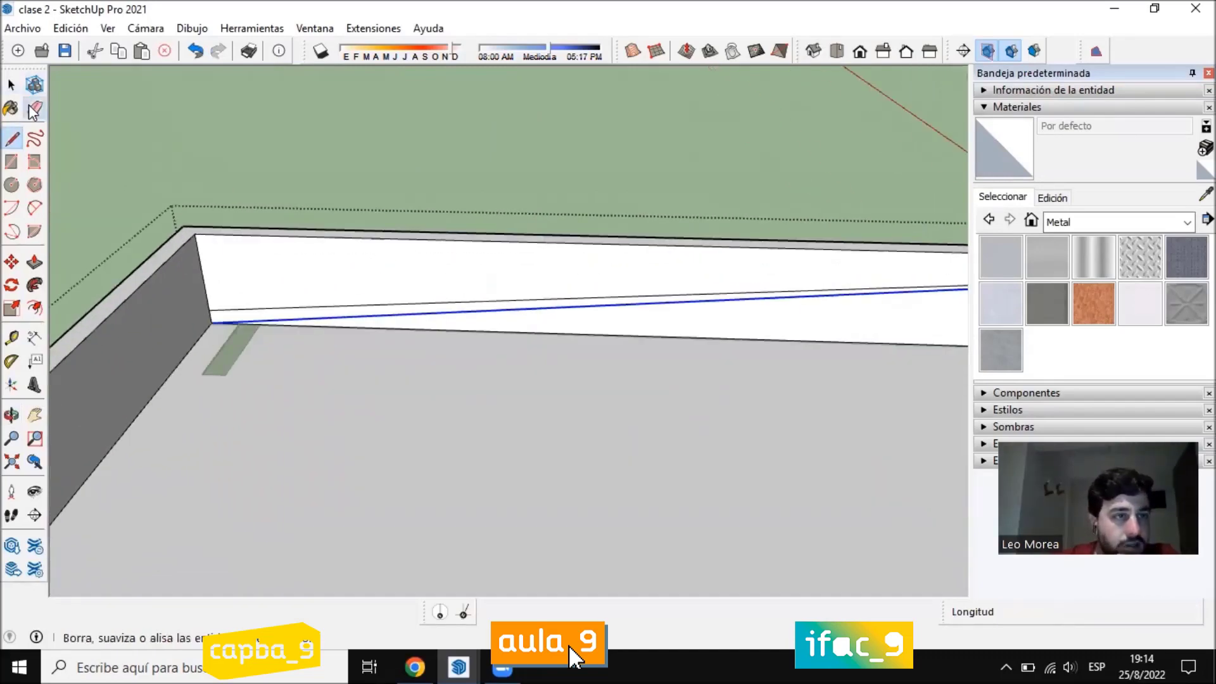
{"action": "left_click", "coordinate": [364, 312]}
{"action": "scroll", "coordinate": [355, 300], "scroll_direction": "down", "scroll_amount": 3}
{"action": "key", "text": "space"}
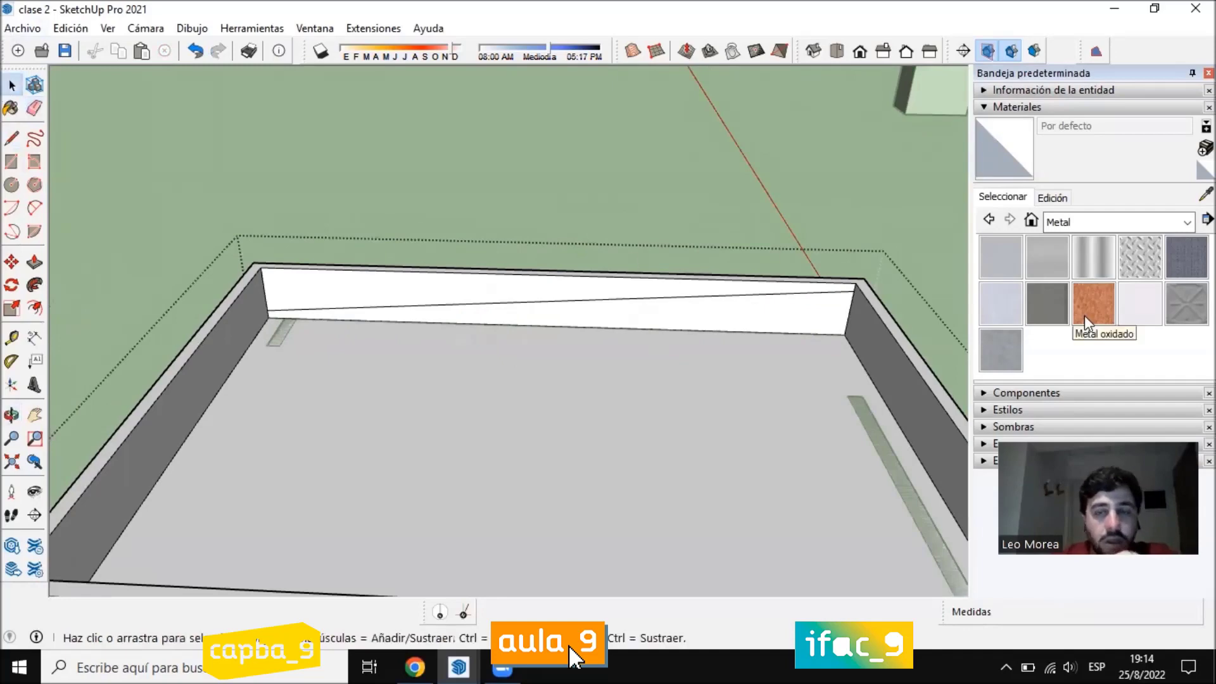
Copy the sloped line 0.1 m downward along the parapet's vertical corner edge
{"action": "scroll", "coordinate": [769, 293], "scroll_direction": "up", "scroll_amount": 5}
{"action": "left_click", "coordinate": [834, 294]}
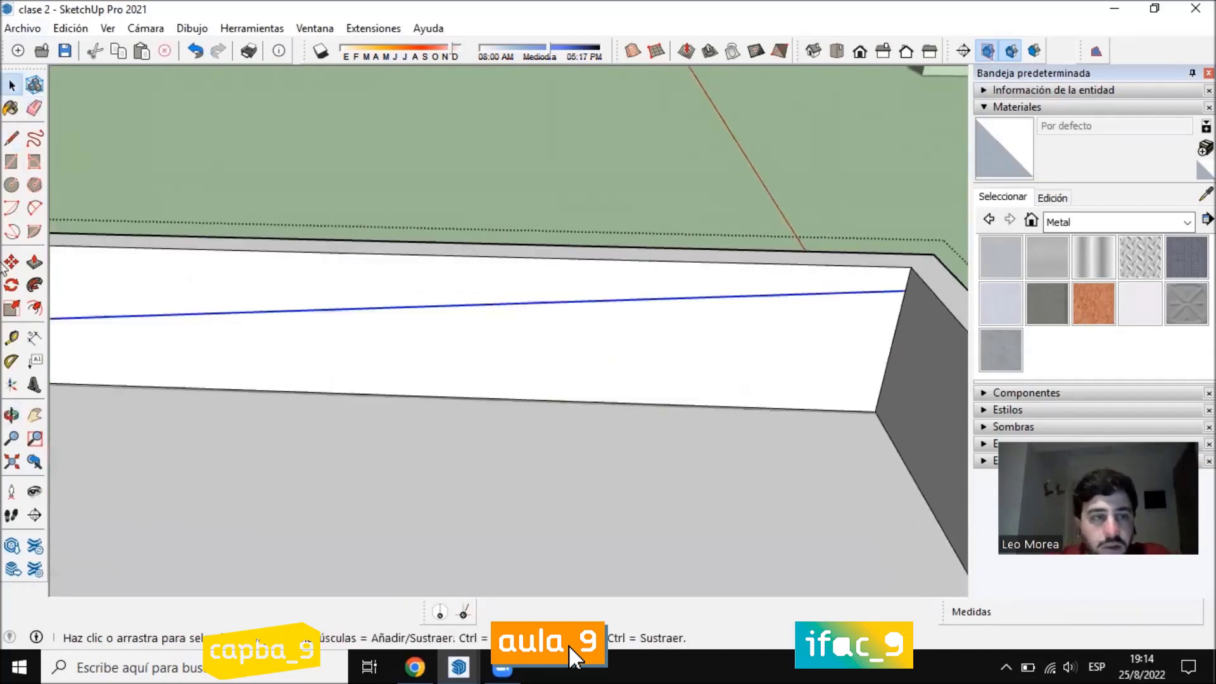
{"action": "left_click", "coordinate": [12, 261]}
{"action": "scroll", "coordinate": [875, 279], "scroll_direction": "up", "scroll_amount": 2}
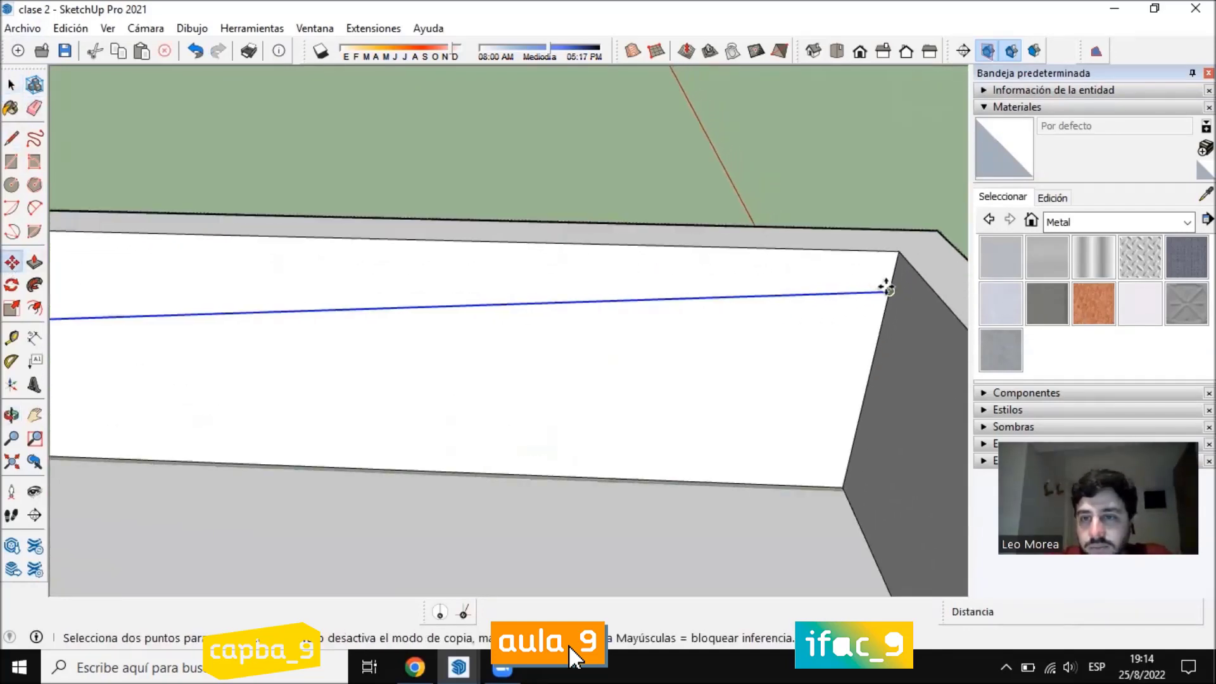
{"action": "left_click", "coordinate": [886, 288]}
{"action": "key", "text": "ctrl"}
{"action": "left_click", "coordinate": [11, 139]}
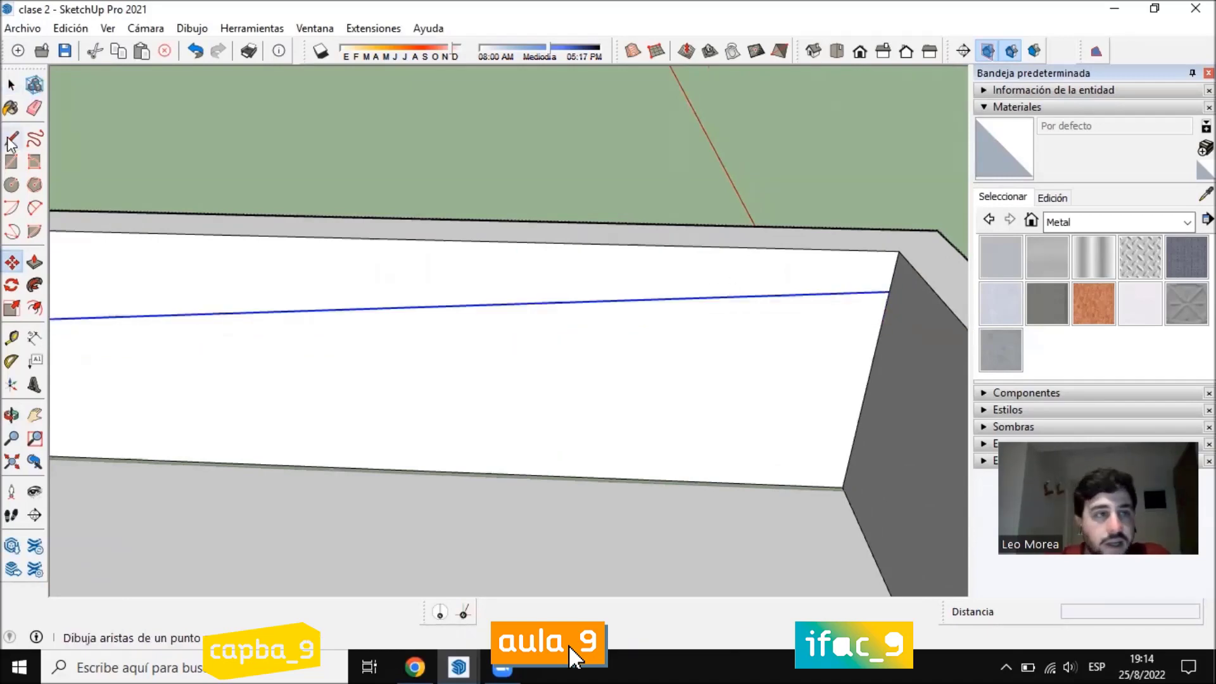
{"action": "key", "text": "m"}
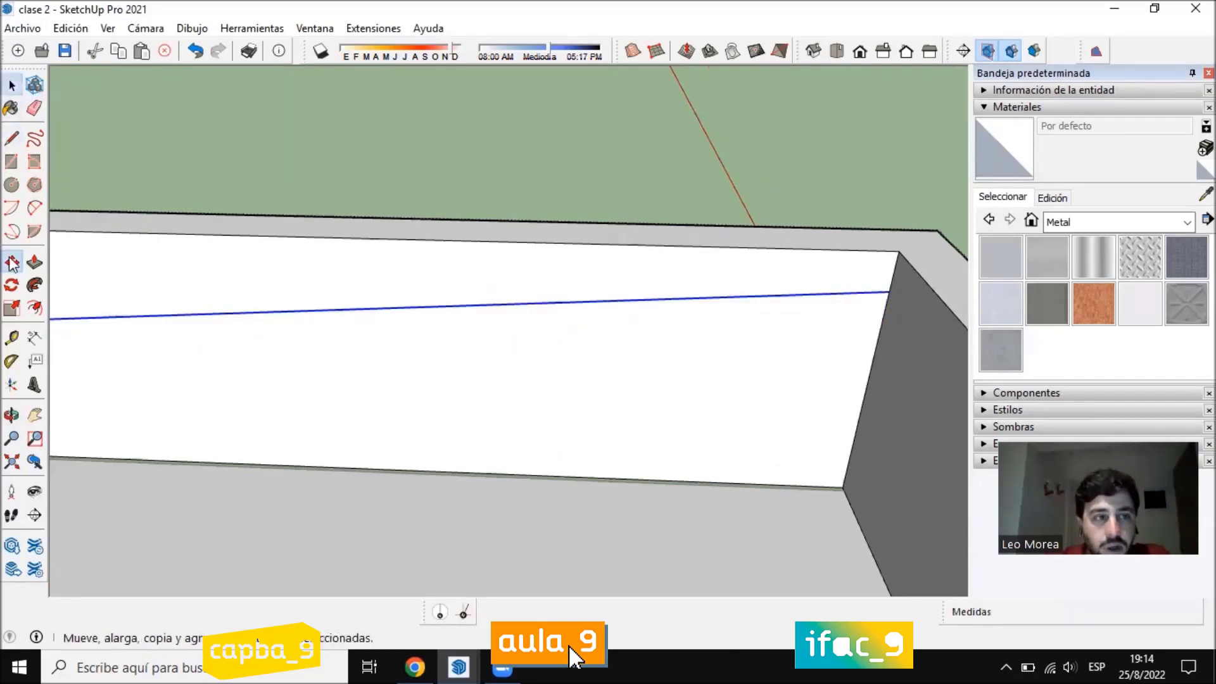
{"action": "left_click", "coordinate": [887, 292]}
{"action": "key", "text": "ctrl"}
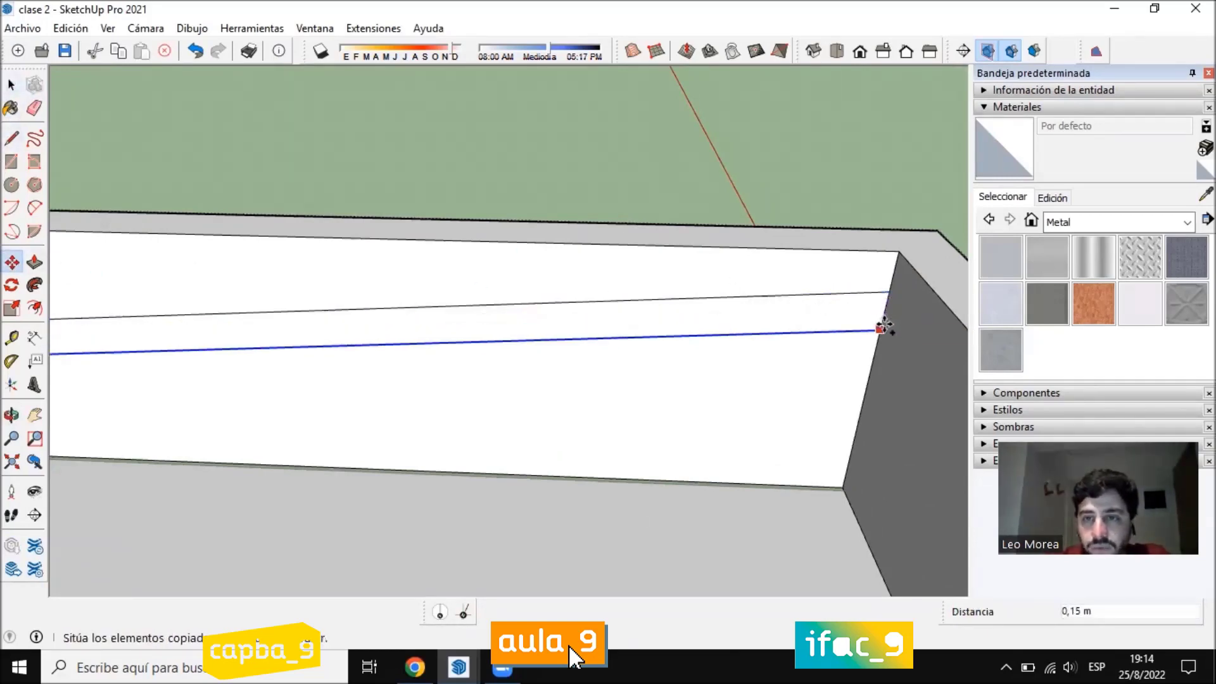
{"action": "type", "text": "0,1"}
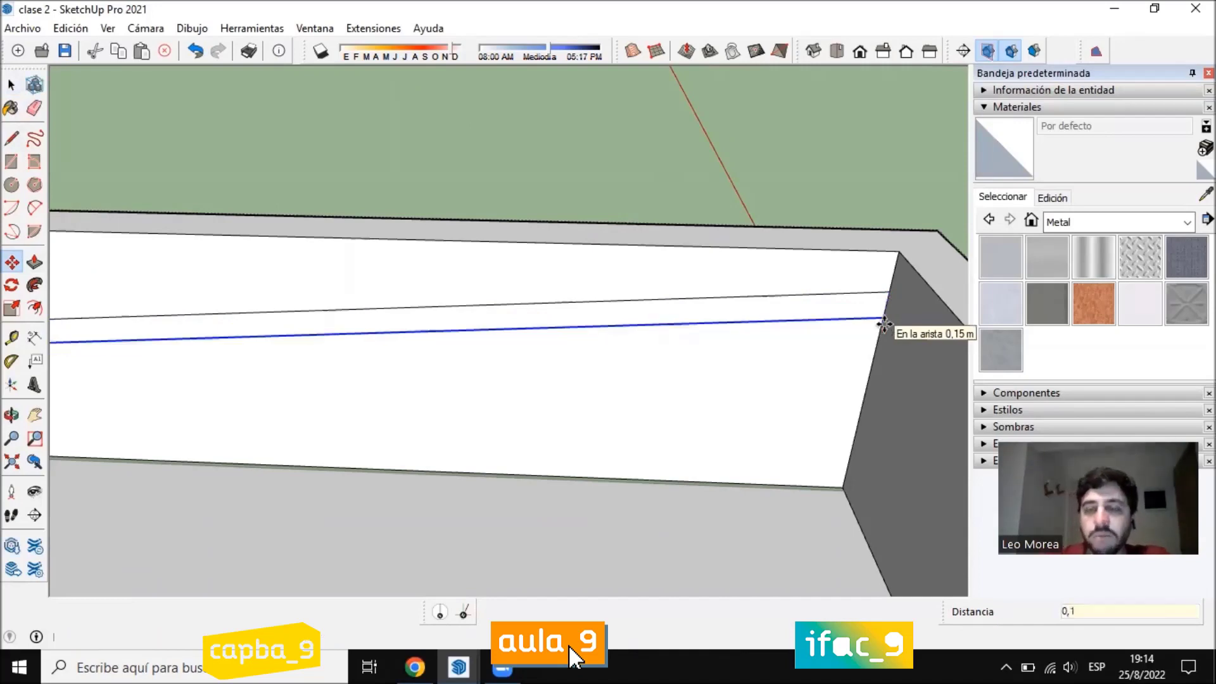
{"action": "key", "text": "Return"}
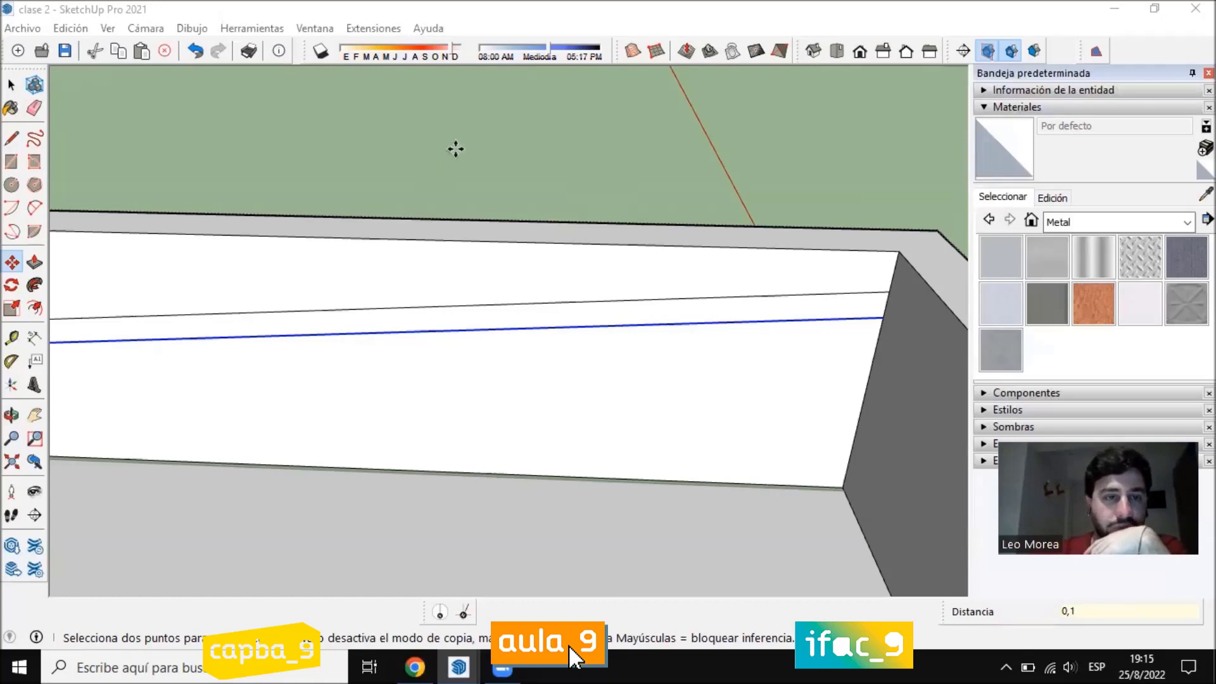
Make a group from the narrow strip between the two sloped lines, including its edges
{"action": "middle_click_drag", "start_coordinate": [637, 222], "coordinate": [668, 269]}
{"action": "key", "text": "space"}
{"action": "left_click", "coordinate": [667, 260]}
{"action": "left_click", "coordinate": [658, 224]}
{"action": "left_click", "coordinate": [659, 220]}
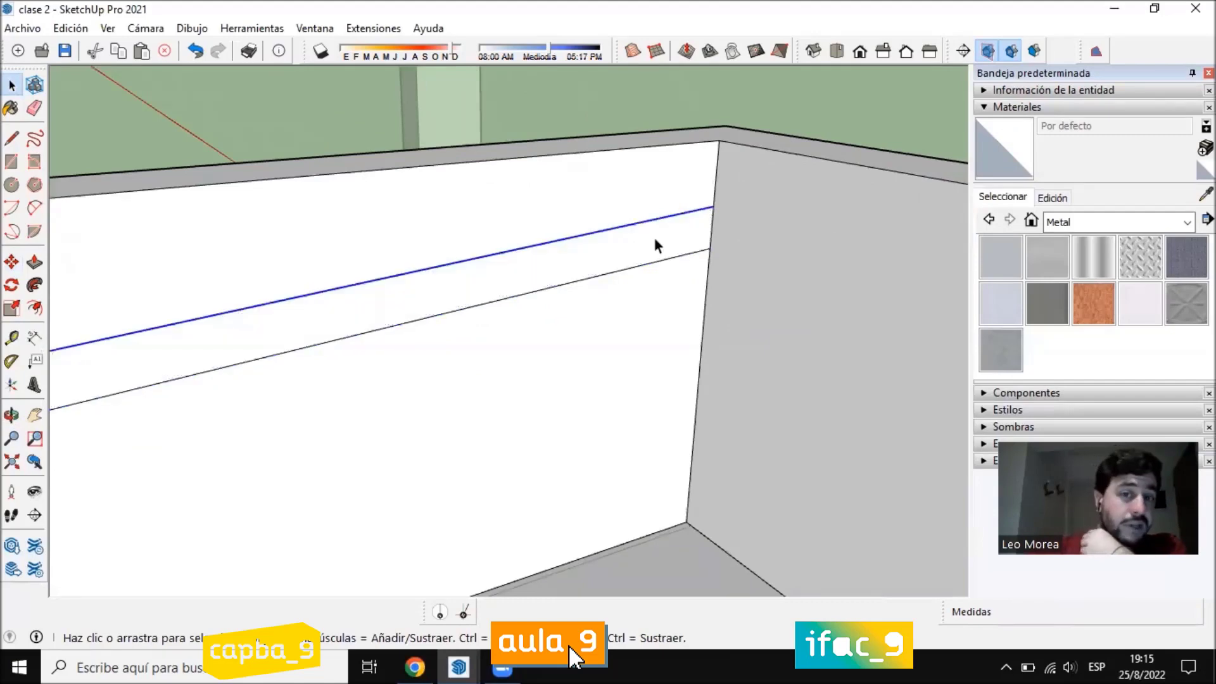
{"action": "left_click", "coordinate": [666, 220]}
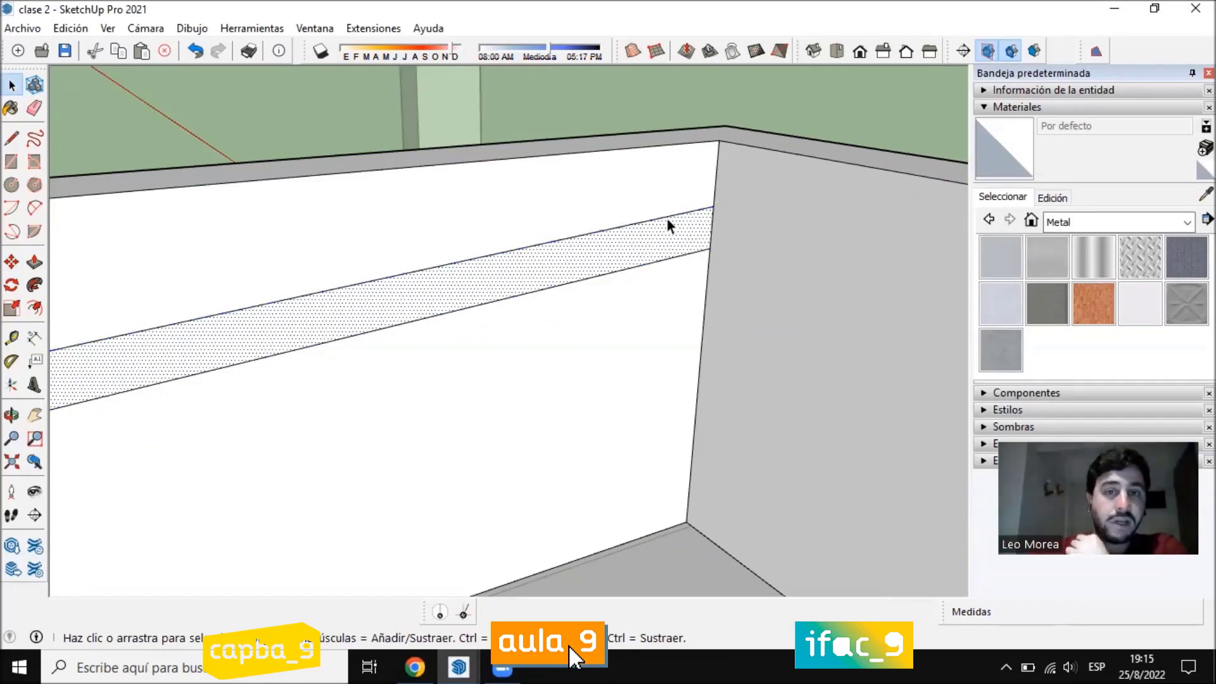
{"action": "double_click", "coordinate": [615, 252]}
{"action": "right_click", "coordinate": [617, 252]}
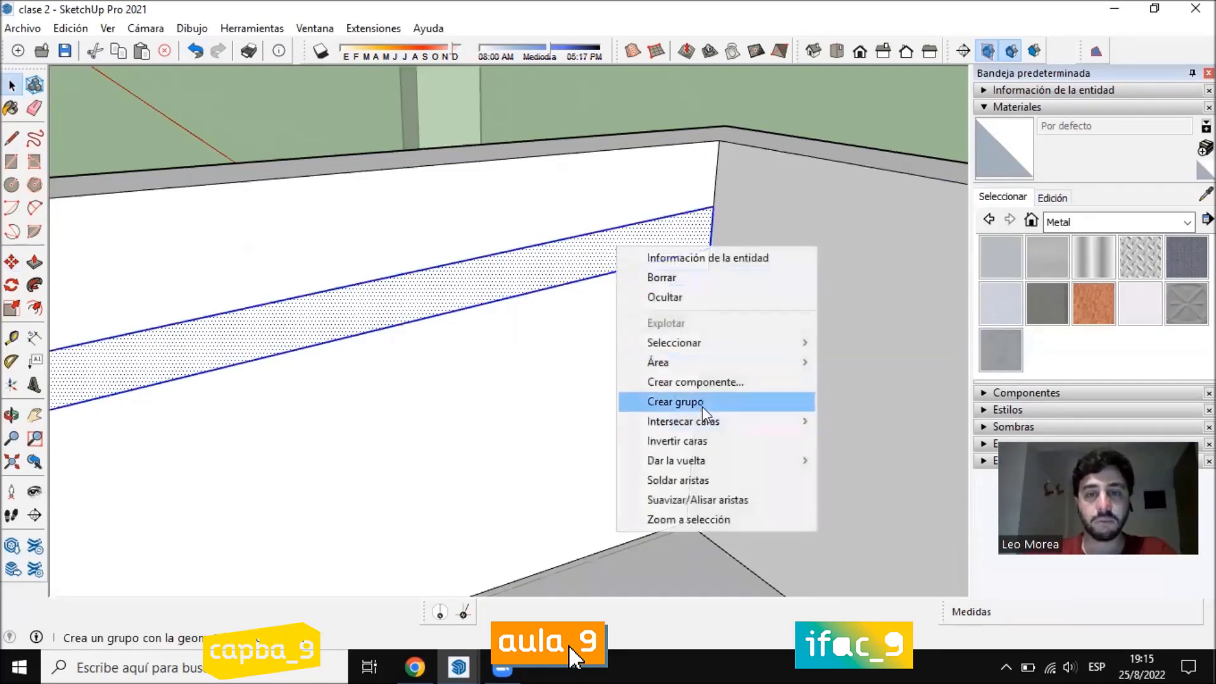
{"action": "left_click", "coordinate": [702, 409]}
Extrude the strip 0.05 m inside its group to form a beam, and leave the group
{"action": "double_click", "coordinate": [608, 266]}
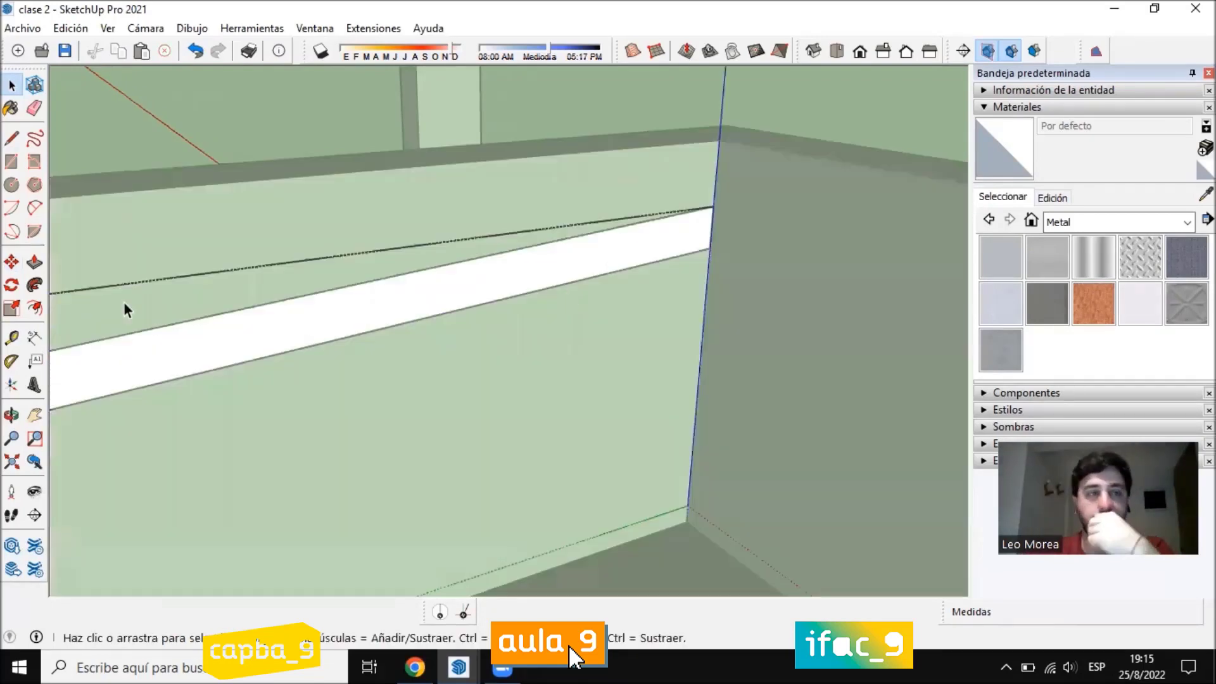
{"action": "left_click", "coordinate": [38, 262]}
{"action": "middle_click_drag", "start_coordinate": [514, 277], "coordinate": [521, 305]}
{"action": "left_click", "coordinate": [546, 297]}
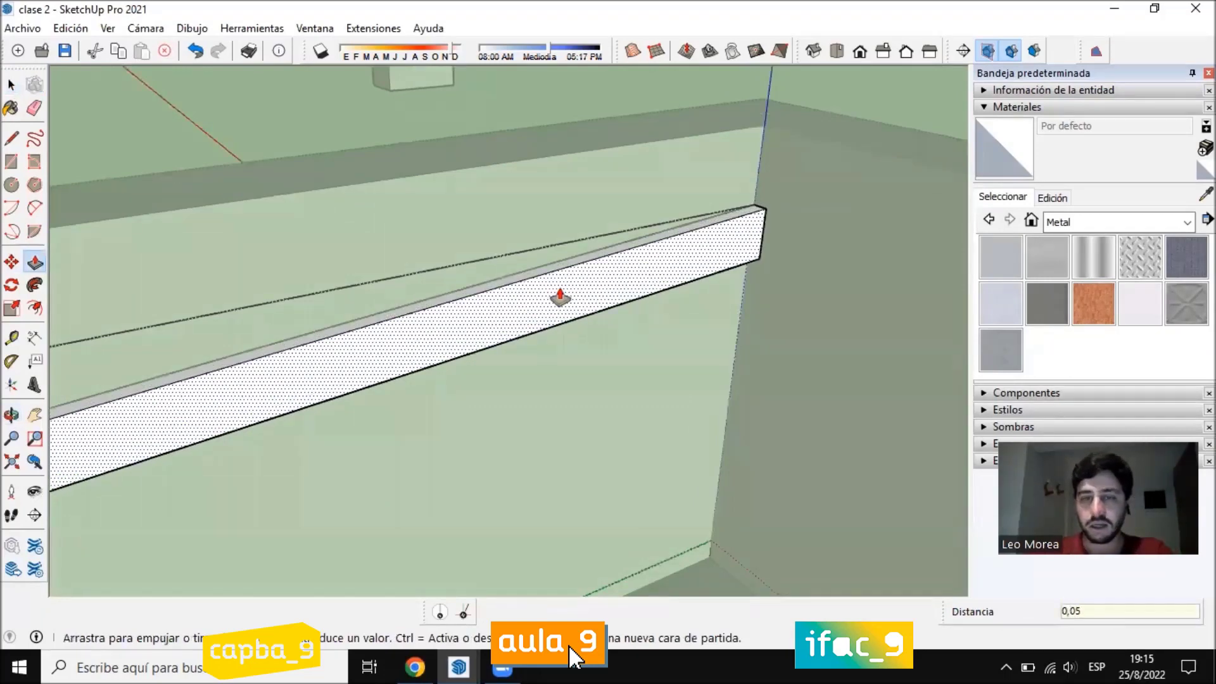
{"action": "key", "text": "Return"}
{"action": "left_click", "coordinate": [7, 82]}
{"action": "left_click", "coordinate": [760, 319]}
Try to copy the beam group from its upper inner corner to the opposite parapet wall, and undo the copy
{"action": "scroll", "coordinate": [633, 361], "scroll_direction": "up", "scroll_amount": 2}
{"action": "middle_click_drag", "start_coordinate": [645, 329], "coordinate": [762, 272]}
{"action": "scroll", "coordinate": [765, 291], "scroll_direction": "down", "scroll_amount": 2}
{"action": "scroll", "coordinate": [791, 211], "scroll_direction": "up", "scroll_amount": 2}
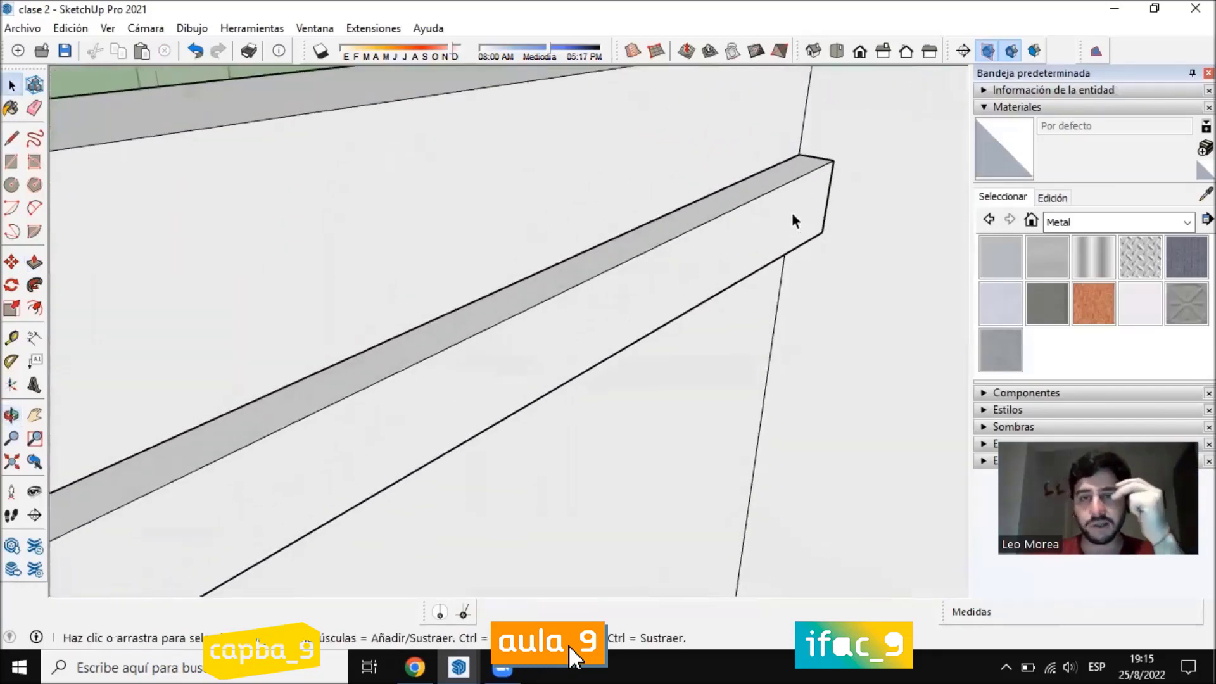
{"action": "left_click", "coordinate": [792, 211]}
{"action": "scroll", "coordinate": [708, 176], "scroll_direction": "down", "scroll_amount": 3}
{"action": "scroll", "coordinate": [716, 190], "scroll_direction": "down", "scroll_amount": 2}
{"action": "scroll", "coordinate": [551, 129], "scroll_direction": "down", "scroll_amount": 4}
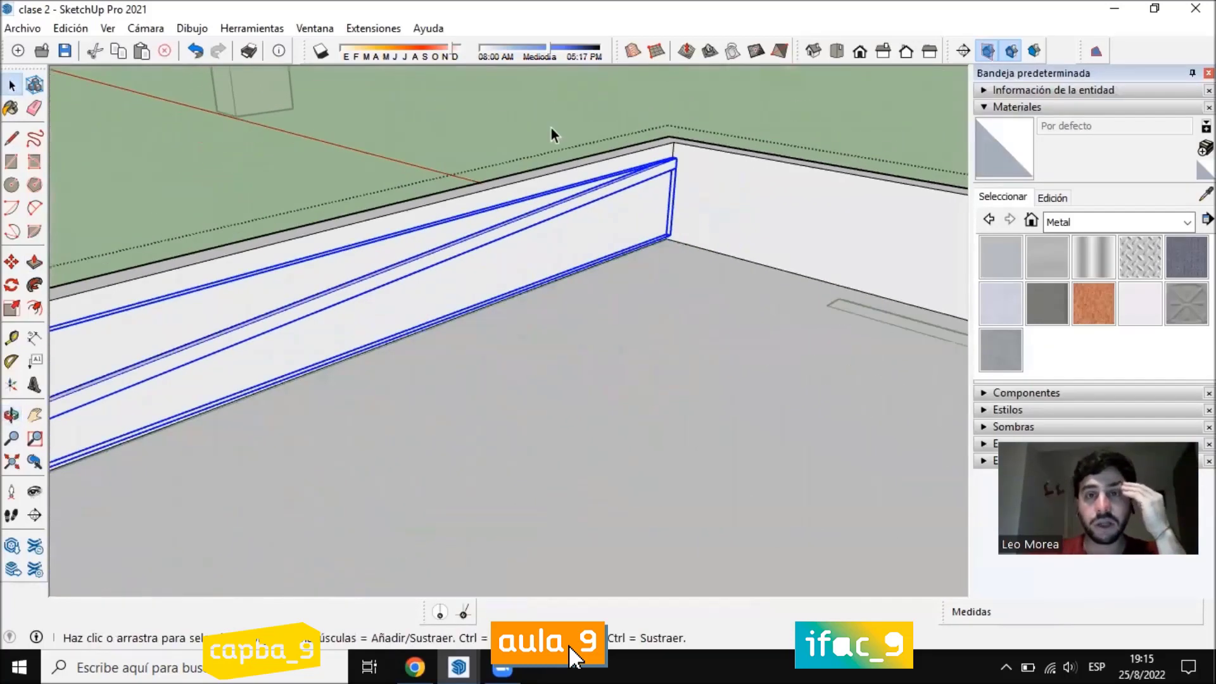
{"action": "middle_click_drag", "start_coordinate": [557, 161], "coordinate": [340, 285]}
{"action": "scroll", "coordinate": [291, 134], "scroll_direction": "up", "scroll_amount": 5}
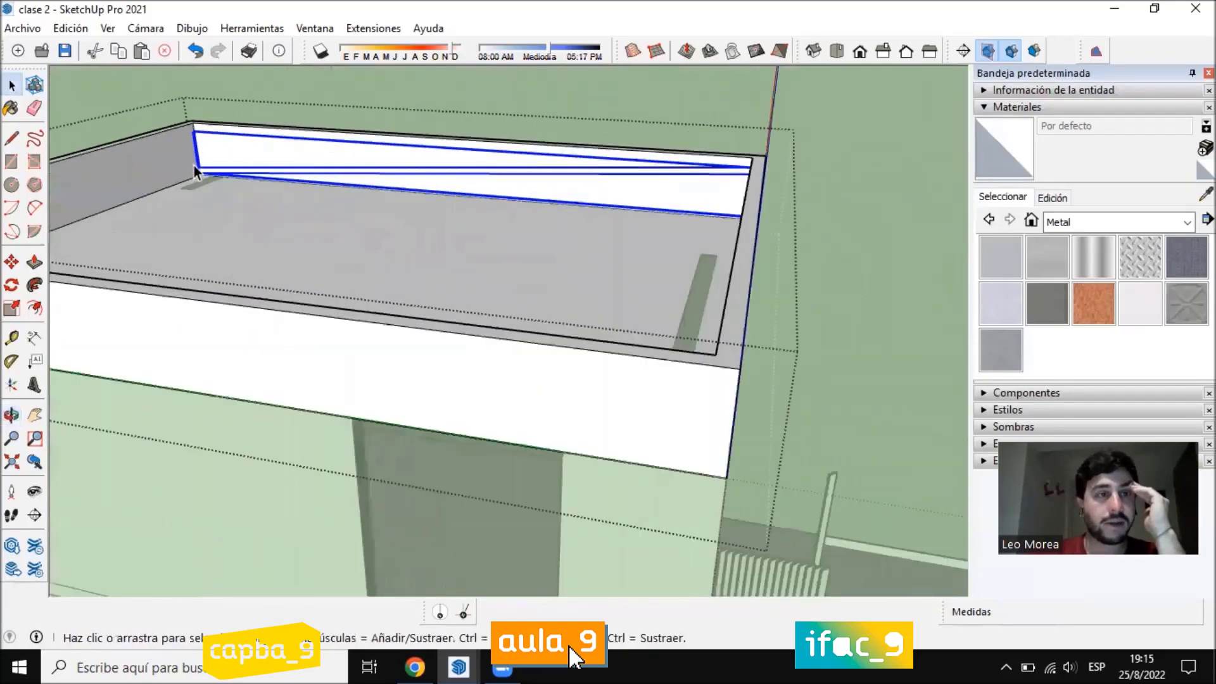
{"action": "scroll", "coordinate": [291, 132], "scroll_direction": "down", "scroll_amount": 5}
{"action": "middle_click_drag", "start_coordinate": [291, 131], "coordinate": [739, 212]}
{"action": "scroll", "coordinate": [699, 103], "scroll_direction": "up", "scroll_amount": 5}
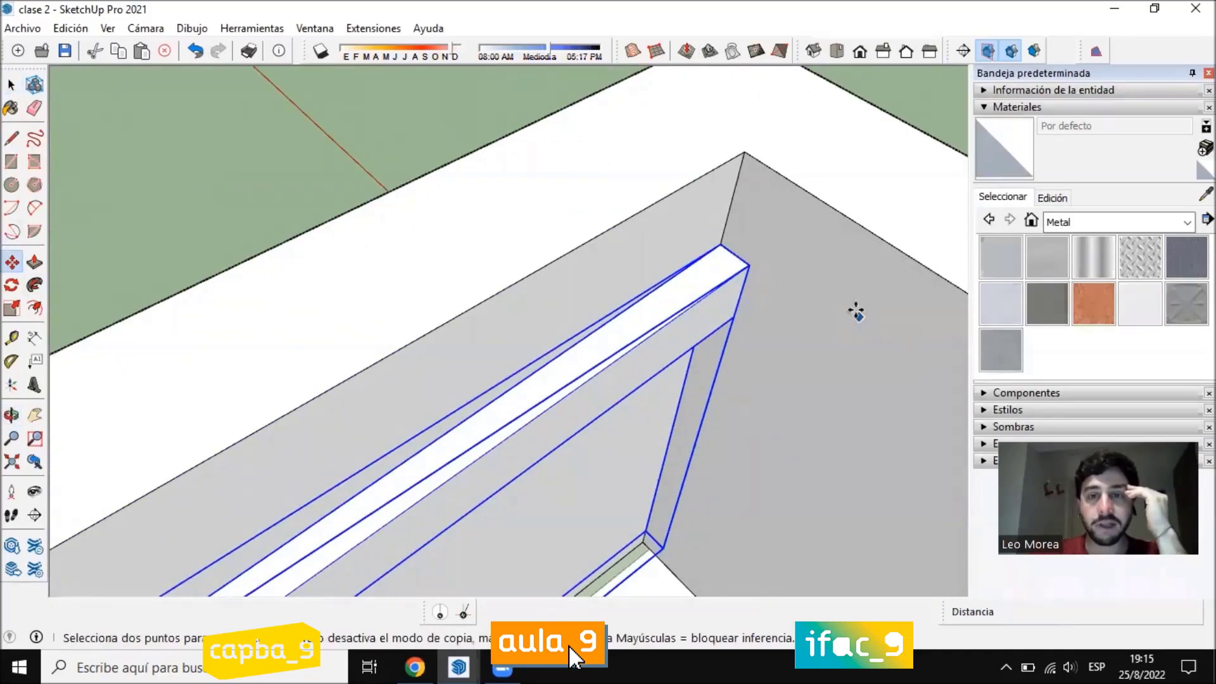
{"action": "left_click", "coordinate": [751, 267]}
{"action": "key", "text": "ctrl"}
{"action": "scroll", "coordinate": [624, 183], "scroll_direction": "down", "scroll_amount": 4}
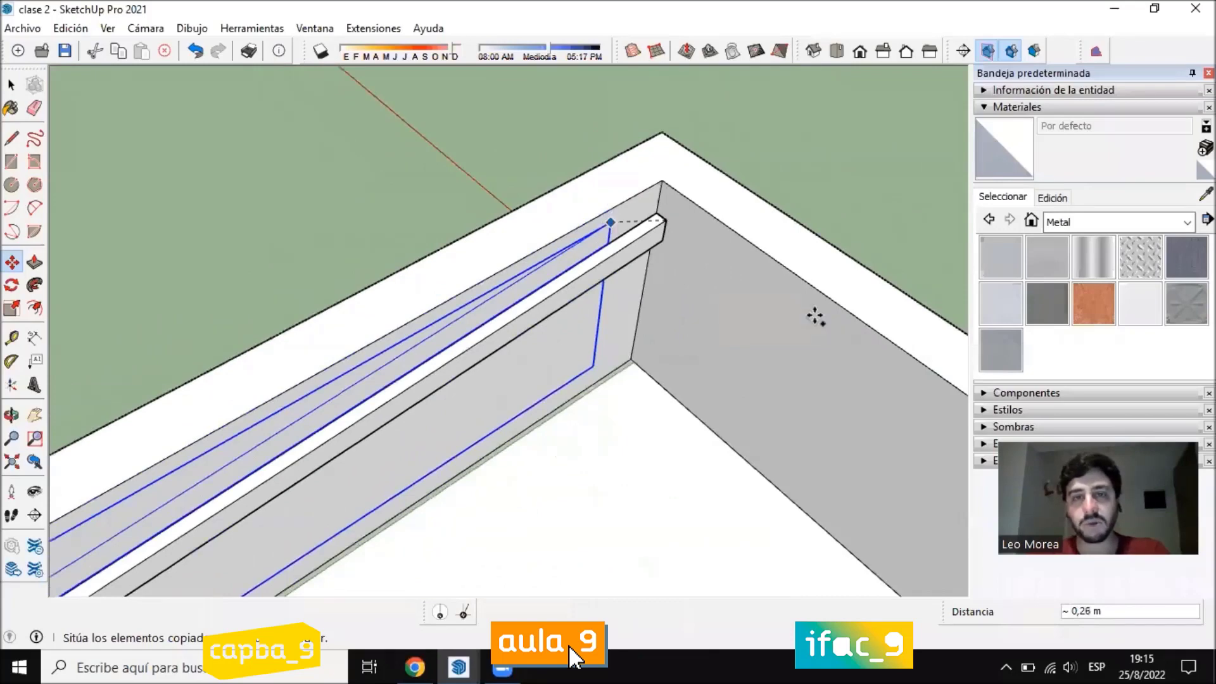
{"action": "scroll", "coordinate": [816, 316], "scroll_direction": "down", "scroll_amount": 4}
{"action": "scroll", "coordinate": [826, 110], "scroll_direction": "up", "scroll_amount": 4}
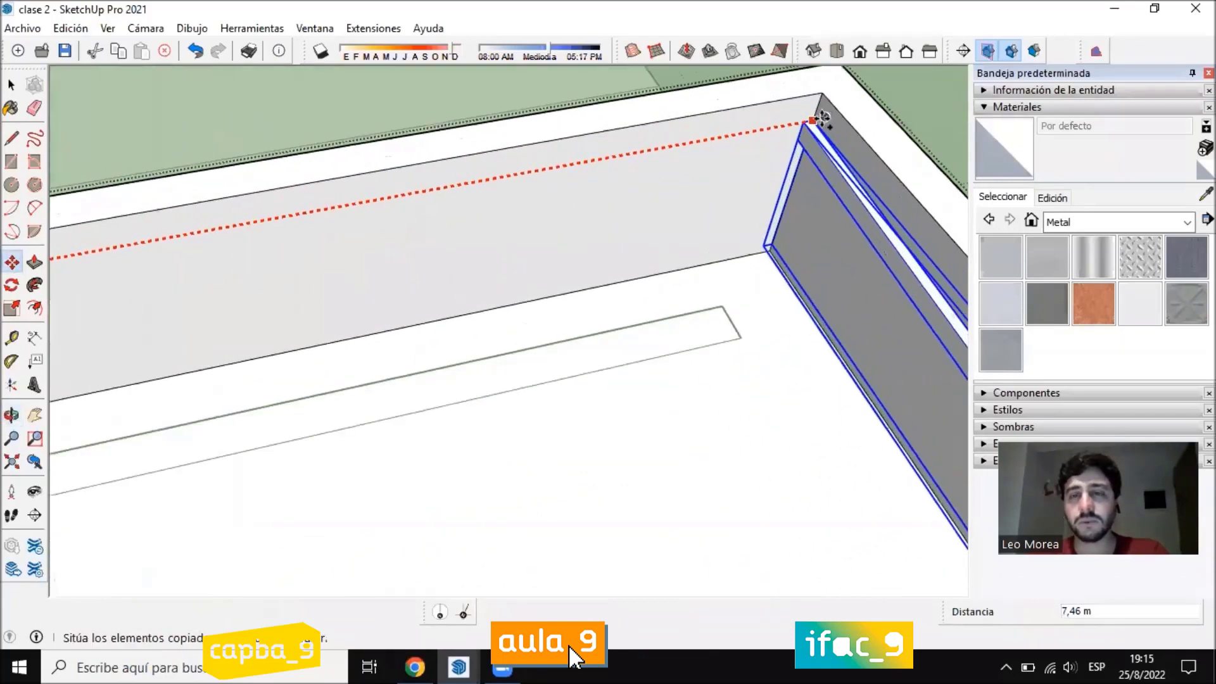
{"action": "scroll", "coordinate": [800, 123], "scroll_direction": "down", "scroll_amount": 4}
{"action": "middle_click_drag", "start_coordinate": [798, 124], "coordinate": [712, 95]}
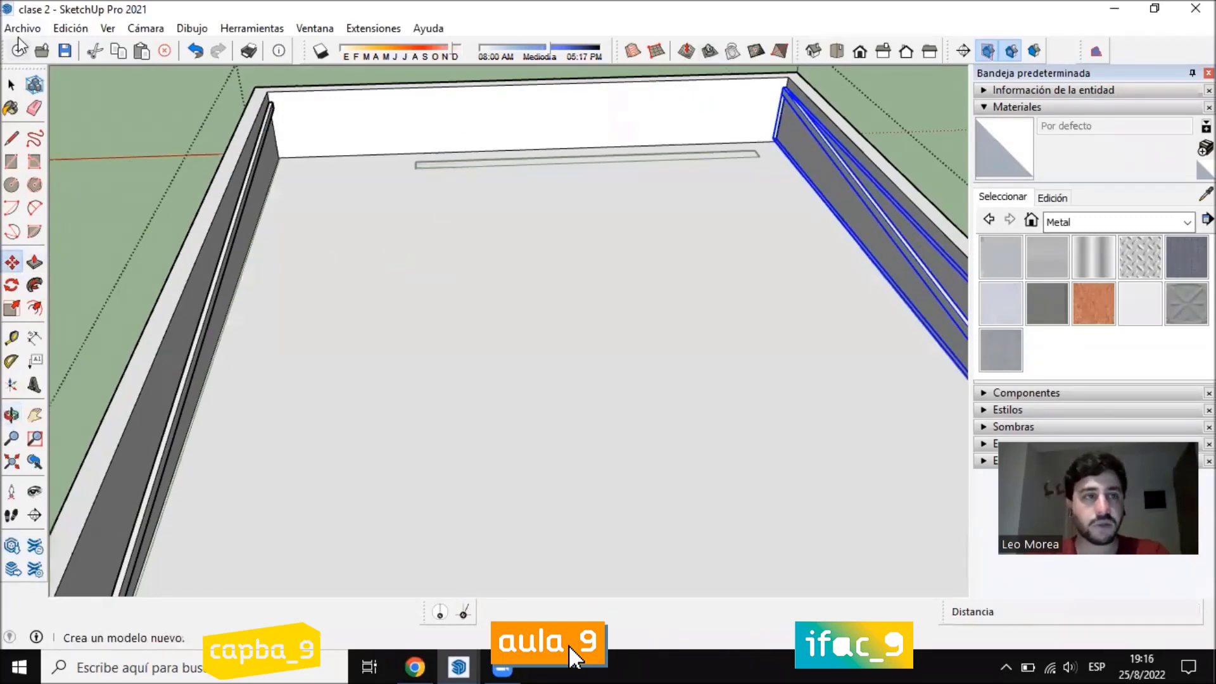
{"action": "key", "text": "ctrl+z"}
Copy the sloped beam group from its upper corner across the roof to the opposite parapet wall
{"action": "left_click", "coordinate": [12, 84]}
{"action": "scroll", "coordinate": [258, 86], "scroll_direction": "up", "scroll_amount": 5}
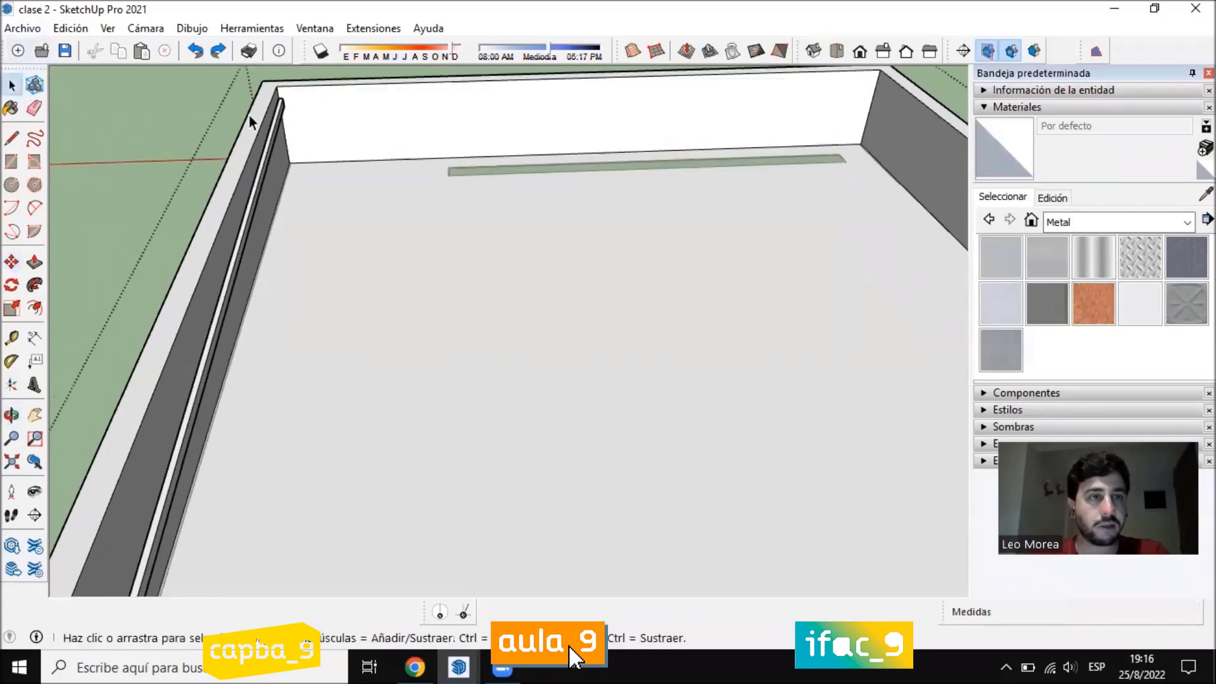
{"action": "scroll", "coordinate": [182, 142], "scroll_direction": "up", "scroll_amount": 1}
{"action": "left_click", "coordinate": [278, 118]}
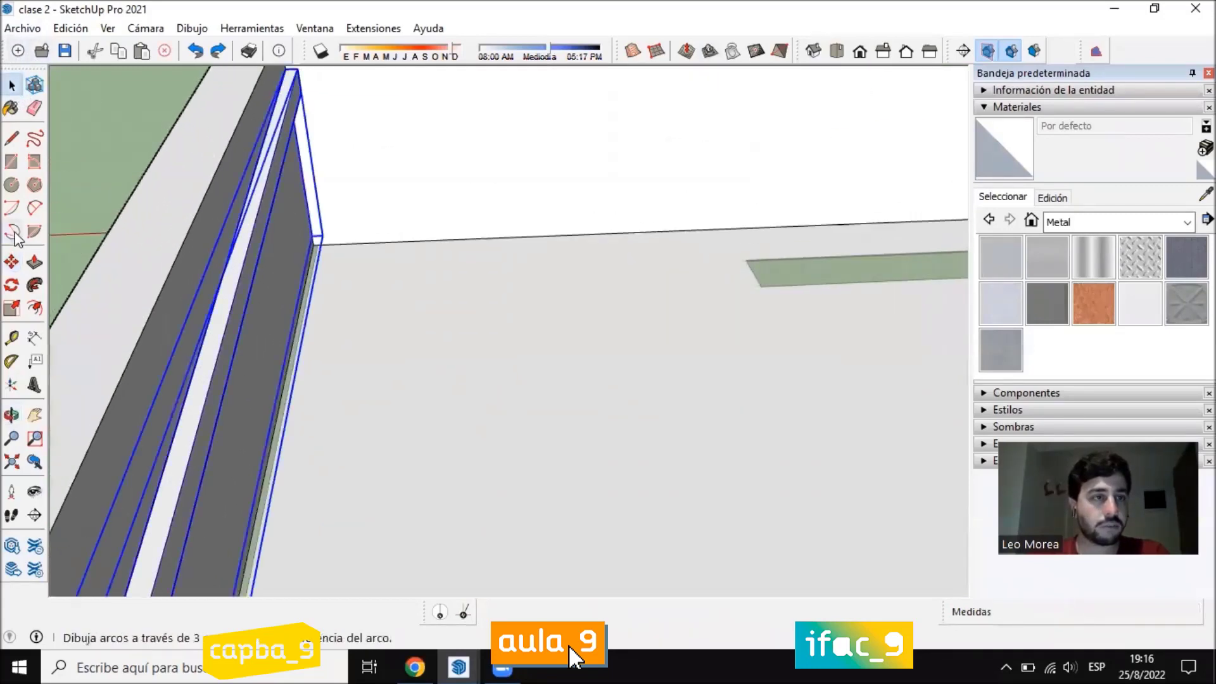
{"action": "left_click", "coordinate": [12, 262]}
{"action": "scroll", "coordinate": [252, 348], "scroll_direction": "down", "scroll_amount": 1}
{"action": "scroll", "coordinate": [285, 171], "scroll_direction": "up", "scroll_amount": 2}
{"action": "scroll", "coordinate": [285, 170], "scroll_direction": "up", "scroll_amount": 1}
{"action": "key", "text": "ctrl"}
{"action": "left_click", "coordinate": [276, 132]}
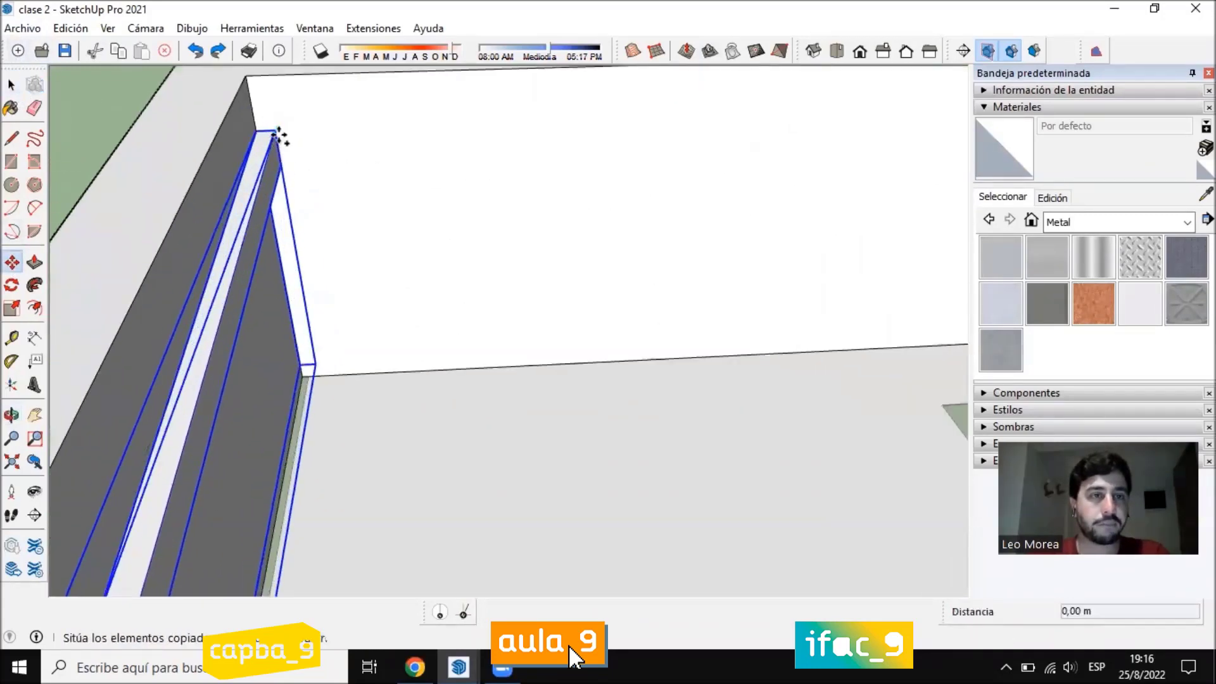
{"action": "scroll", "coordinate": [283, 135], "scroll_direction": "down", "scroll_amount": 1}
{"action": "middle_click_drag", "start_coordinate": [769, 120], "coordinate": [286, 123], "text": "shift"}
{"action": "scroll", "coordinate": [286, 124], "scroll_direction": "down", "scroll_amount": 2}
{"action": "middle_click_drag", "start_coordinate": [681, 122], "coordinate": [329, 165], "text": "shift"}
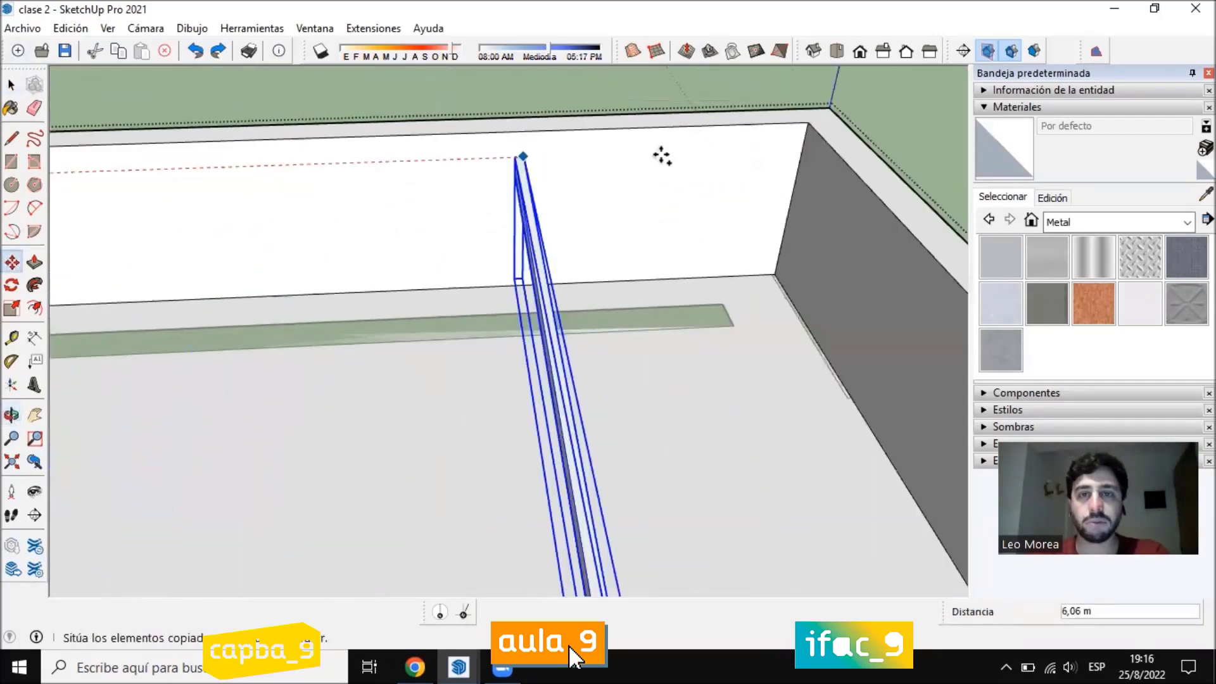
{"action": "left_click", "coordinate": [788, 138]}
{"action": "scroll", "coordinate": [719, 179], "scroll_direction": "down", "scroll_amount": 2}
{"action": "scroll", "coordinate": [386, 171], "scroll_direction": "down", "scroll_amount": 1}
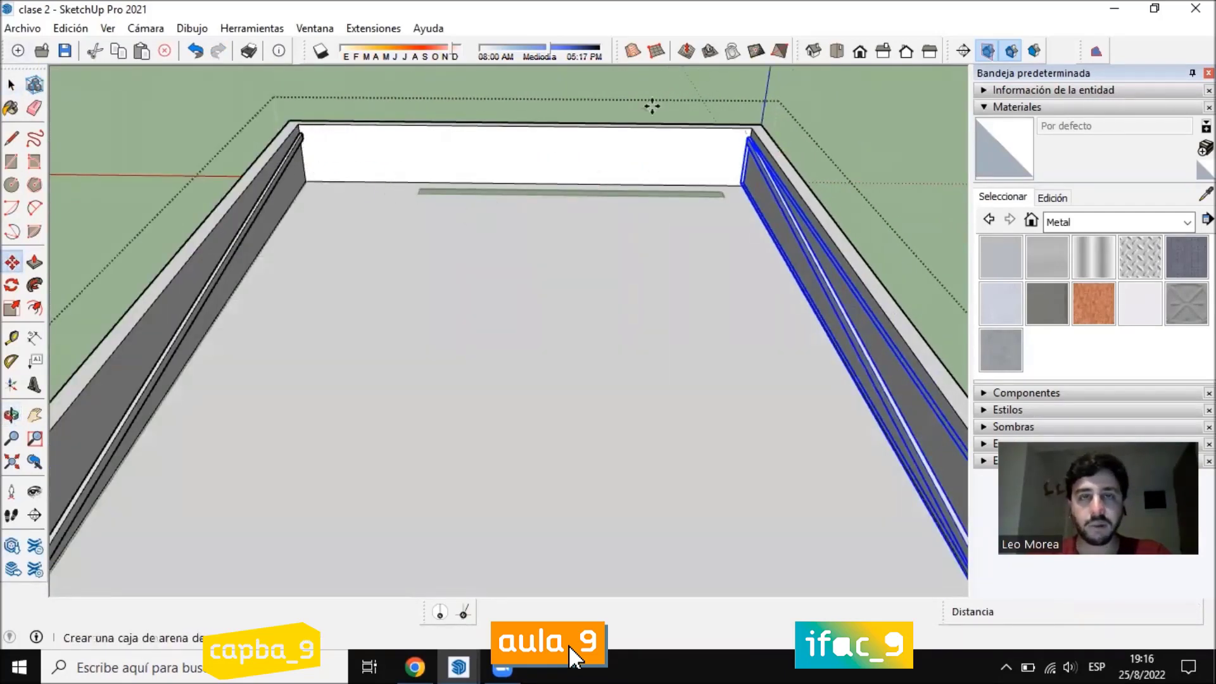
Divide the distance between the two end beams into 10 equal spacings filled with beam copies
{"action": "type", "text": "/1"}
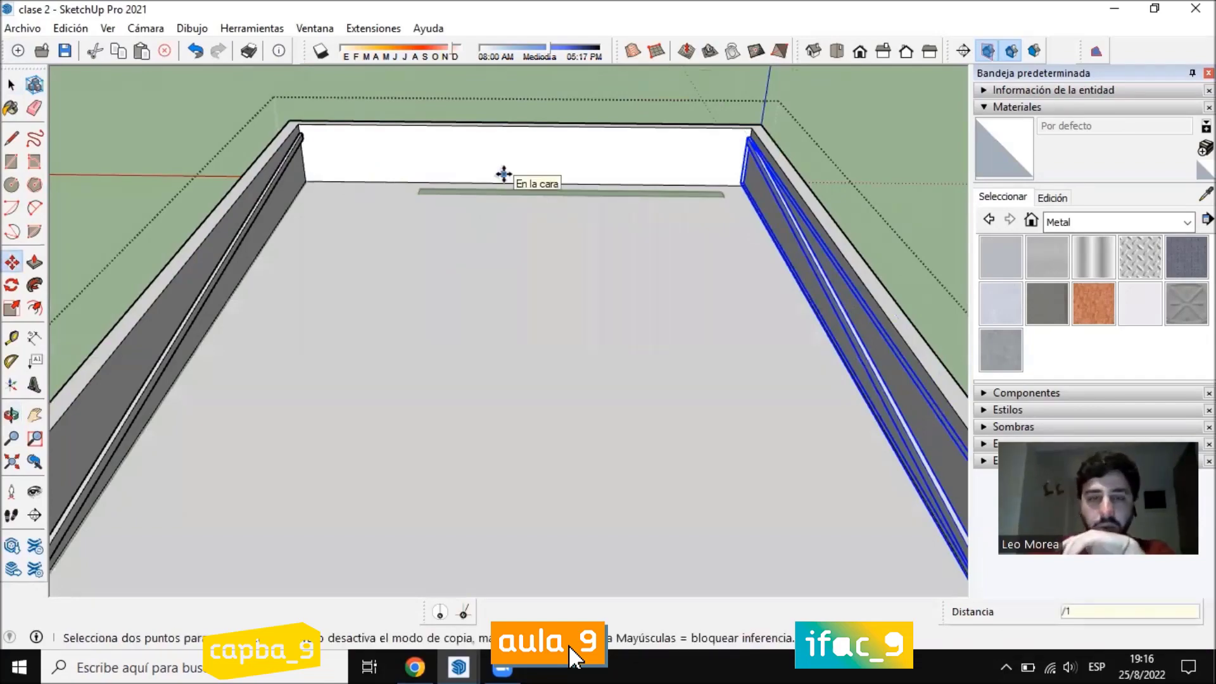
{"action": "type", "text": "0"}
{"action": "key", "text": "Return"}
{"action": "middle_click_drag", "start_coordinate": [536, 176], "coordinate": [612, 221]}
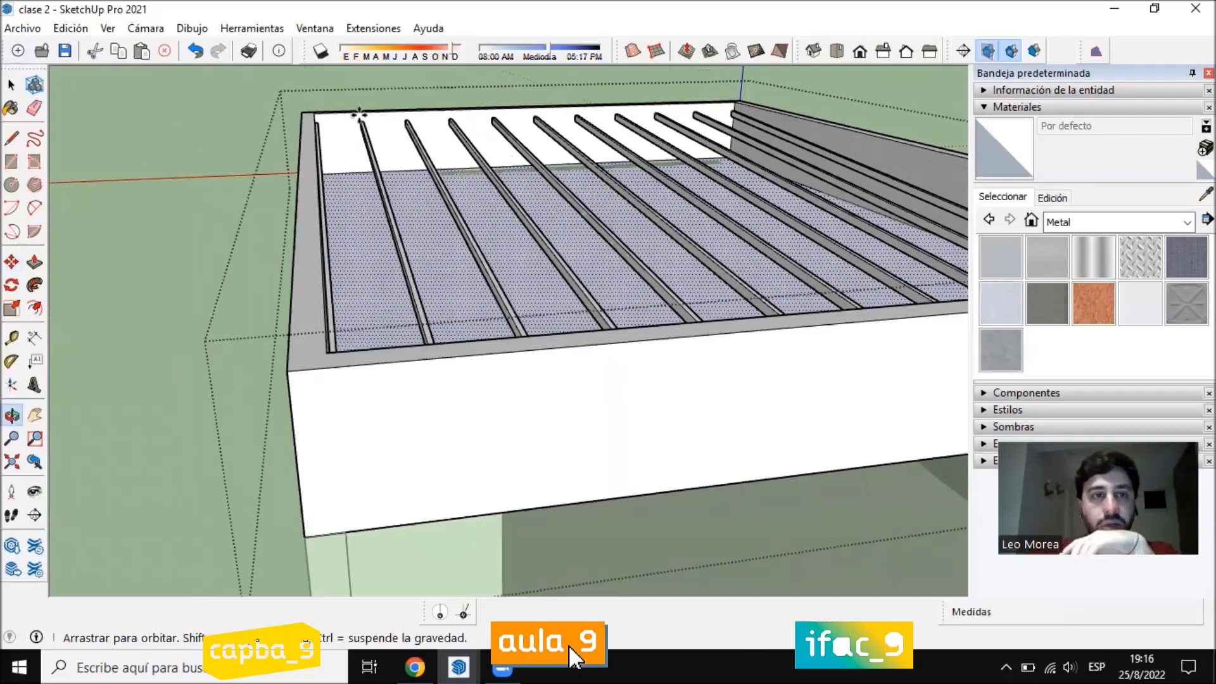
{"action": "left_click", "coordinate": [11, 140]}
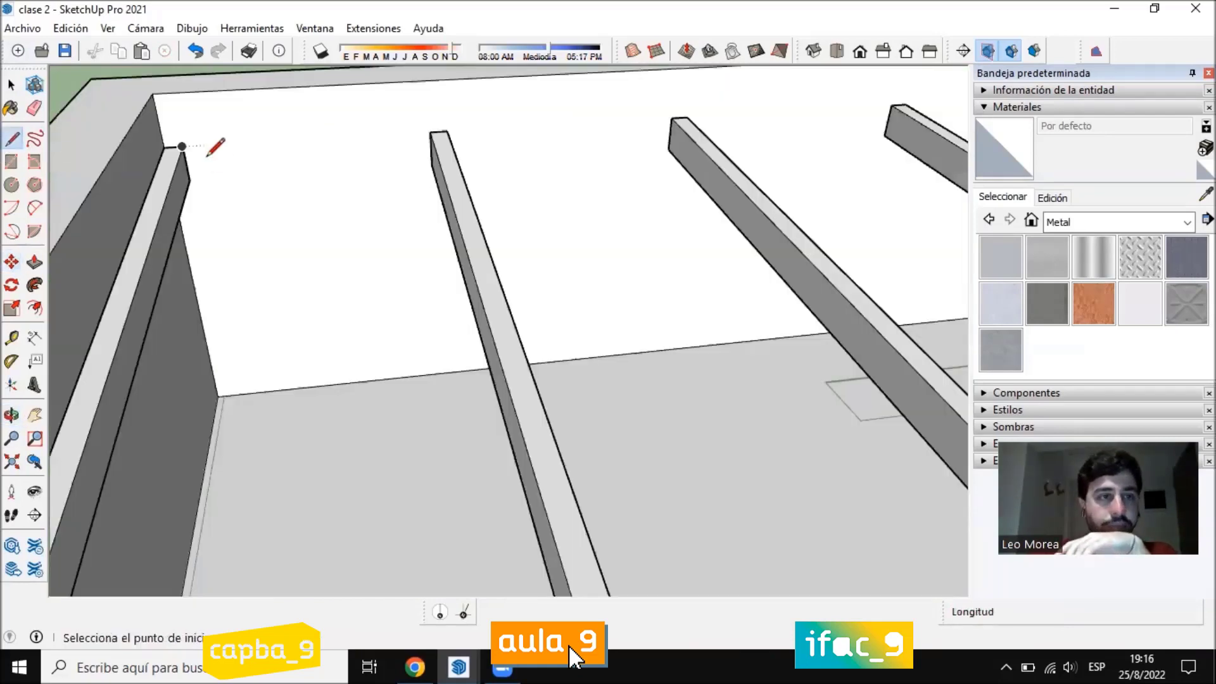
{"action": "left_click", "coordinate": [183, 147]}
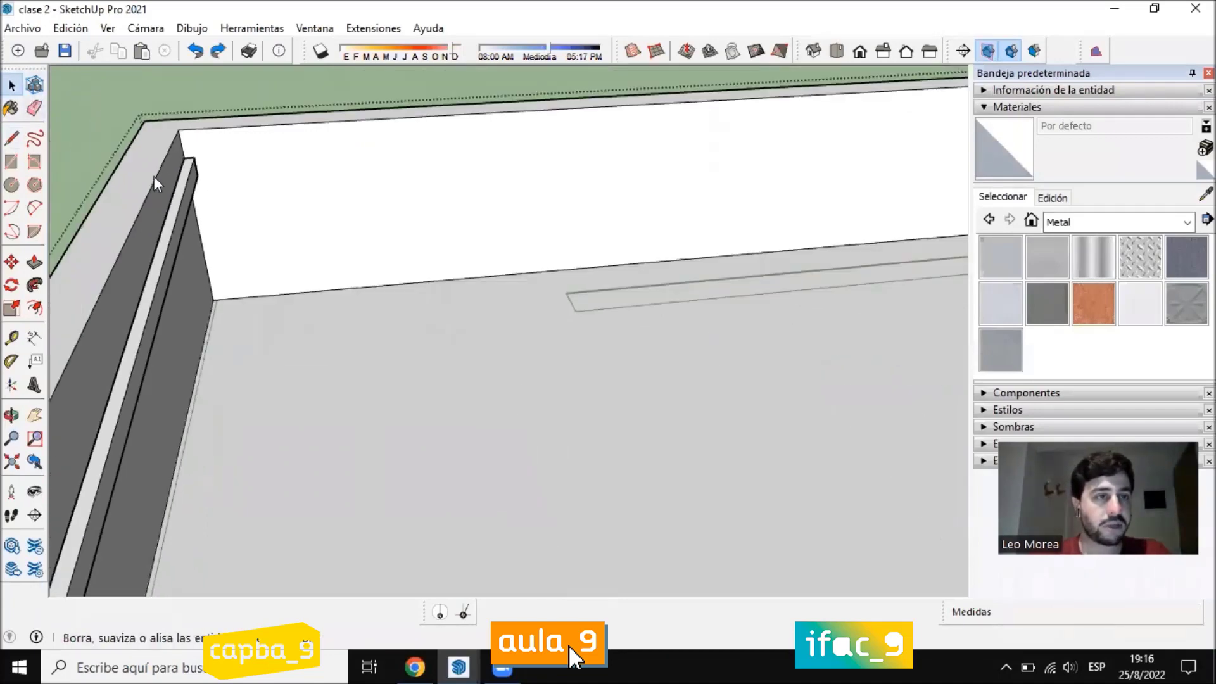
Copy the sloped beam group from its upper inner corner across the roof to the opposite parapet wall again
{"action": "left_click", "coordinate": [186, 172]}
{"action": "left_click", "coordinate": [13, 262]}
{"action": "scroll", "coordinate": [179, 155], "scroll_direction": "up", "scroll_amount": 2}
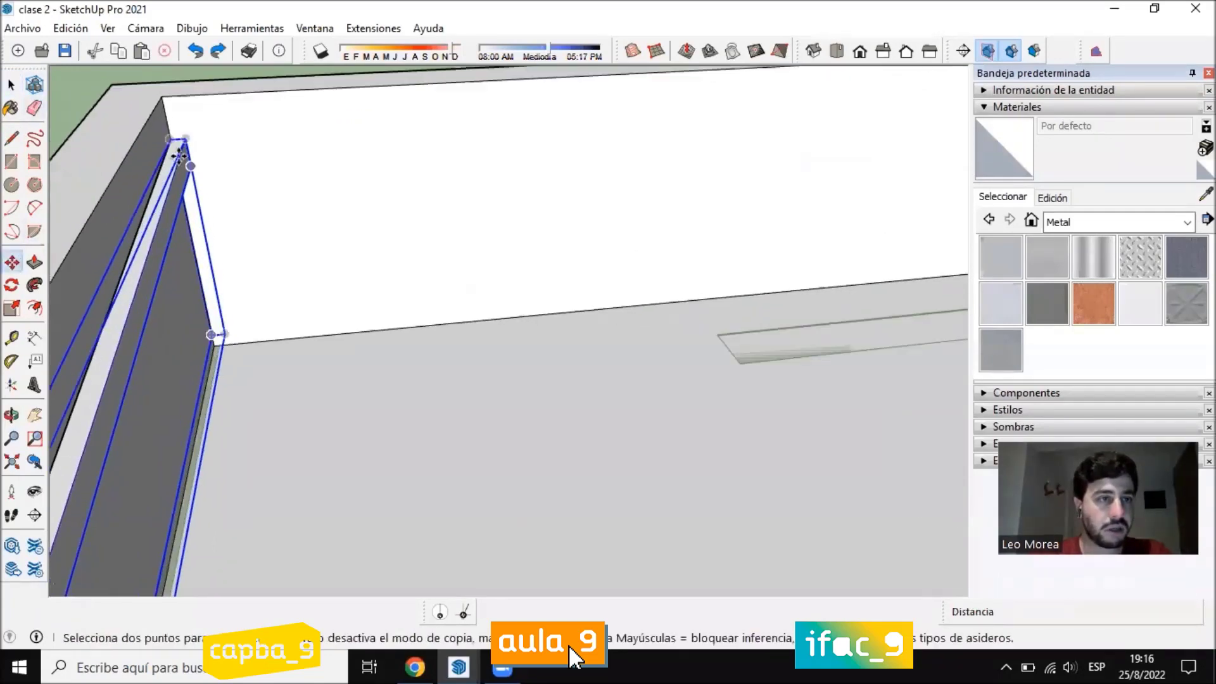
{"action": "left_click", "coordinate": [184, 139]}
{"action": "key", "text": "ctrl"}
{"action": "scroll", "coordinate": [164, 260], "scroll_direction": "down", "scroll_amount": 4}
{"action": "middle_click_drag", "start_coordinate": [758, 208], "coordinate": [64, 304], "text": "shift"}
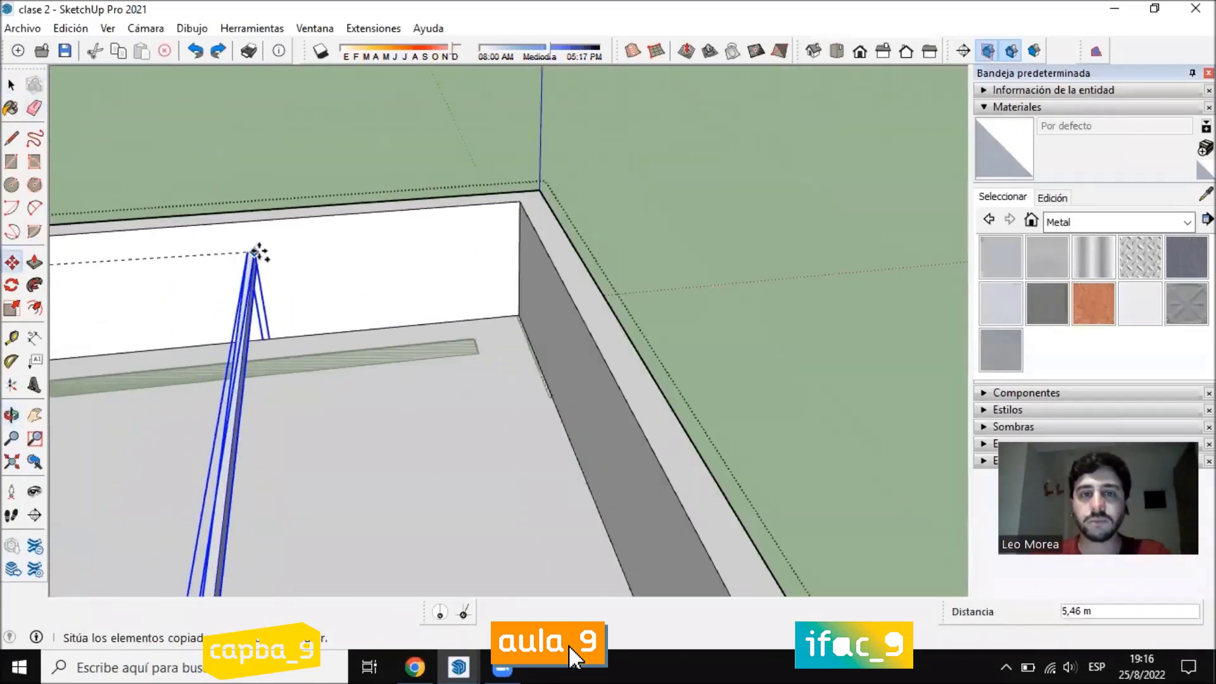
{"action": "scroll", "coordinate": [387, 255], "scroll_direction": "up", "scroll_amount": 1}
{"action": "left_click", "coordinate": [562, 218]}
Divide the distance between the two end beams into 12 equal spacings filled with beam copies
{"action": "middle_click_drag", "start_coordinate": [564, 222], "coordinate": [294, 234]}
{"action": "type", "text": "/12"}
{"action": "key", "text": "Return"}
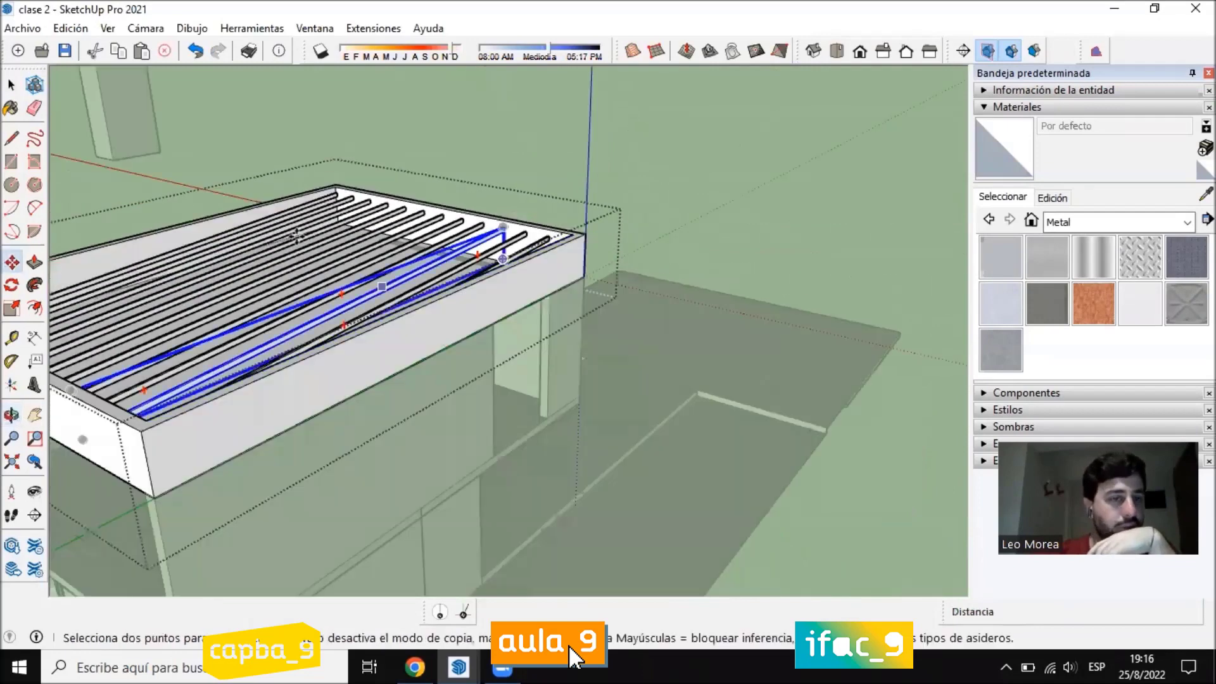
{"action": "scroll", "coordinate": [269, 180], "scroll_direction": "up", "scroll_amount": 3}
{"action": "left_click", "coordinate": [13, 88]}
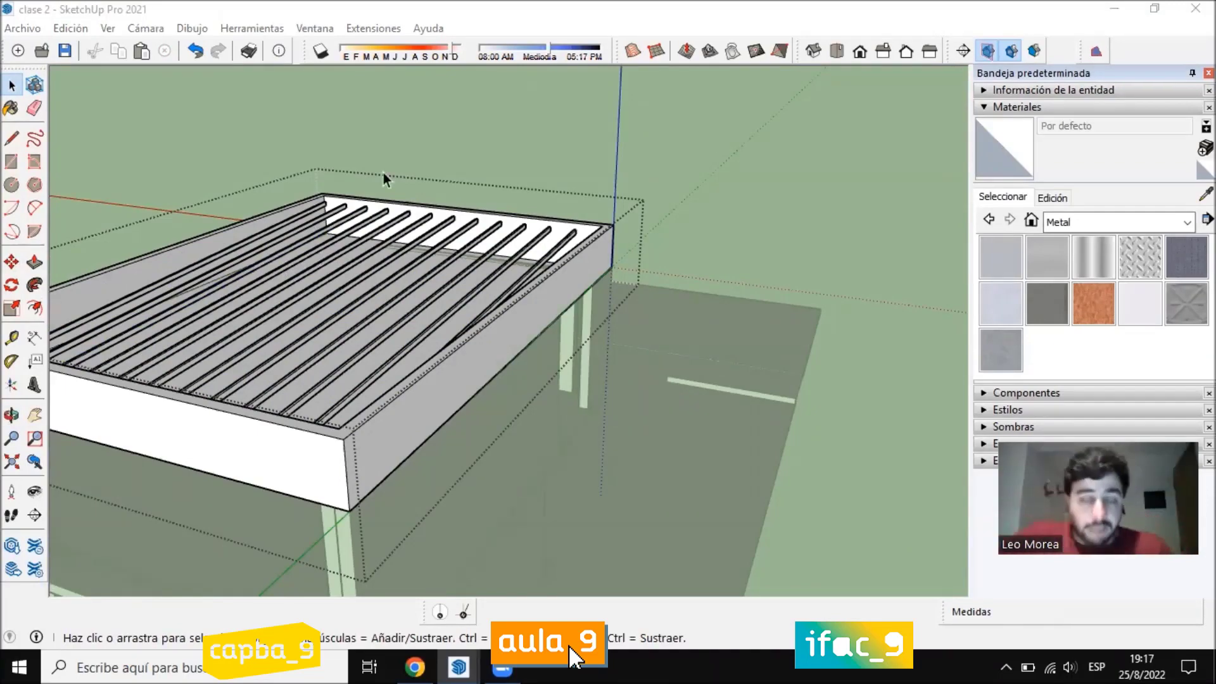
Examine the spacing and slope of the copied beams between the parapet walls
{"action": "scroll", "coordinate": [389, 257], "scroll_direction": "up", "scroll_amount": 3}
{"action": "mouse_move", "coordinate": [389, 256]}
{"action": "middle_mouse_down"}
{"action": "mouse_move", "coordinate": [416, 225]}
{"action": "mouse_move", "coordinate": [388, 246]}
{"action": "middle_mouse_up"}
{"action": "middle_click_drag", "start_coordinate": [303, 223], "coordinate": [611, 239]}
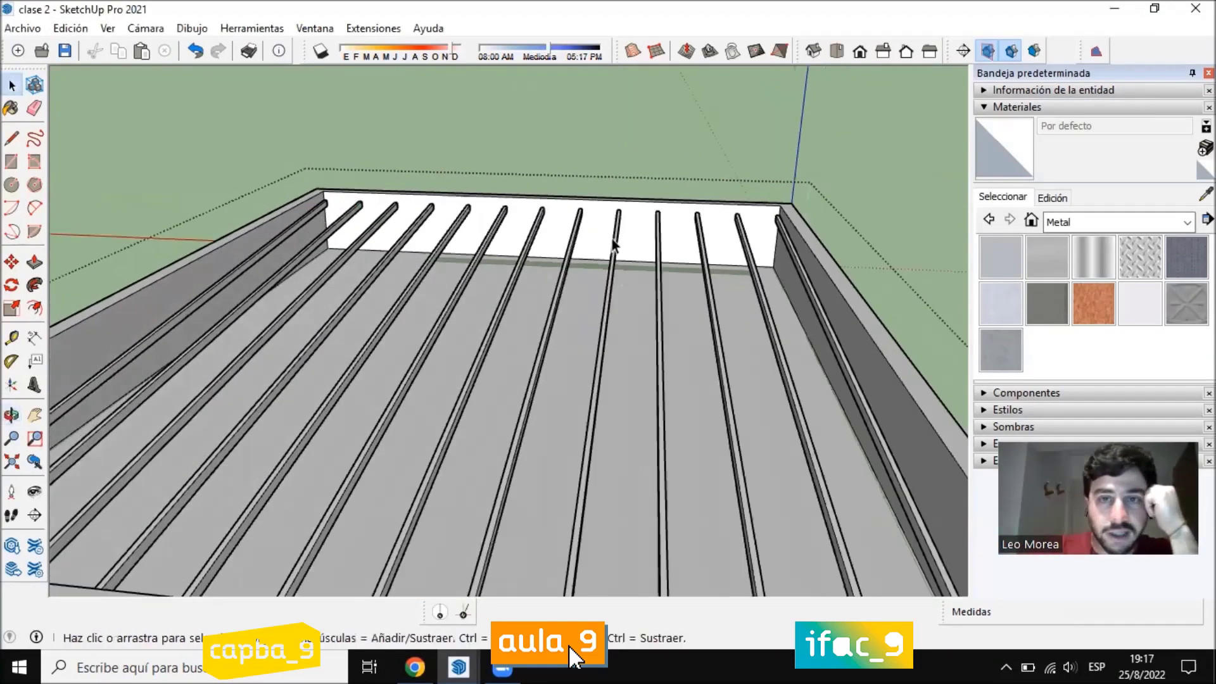
{"action": "scroll", "coordinate": [591, 331], "scroll_direction": "down", "scroll_amount": 5}
{"action": "middle_click_drag", "start_coordinate": [591, 331], "coordinate": [756, 301]}
{"action": "scroll", "coordinate": [756, 300], "scroll_direction": "down", "scroll_amount": 2}
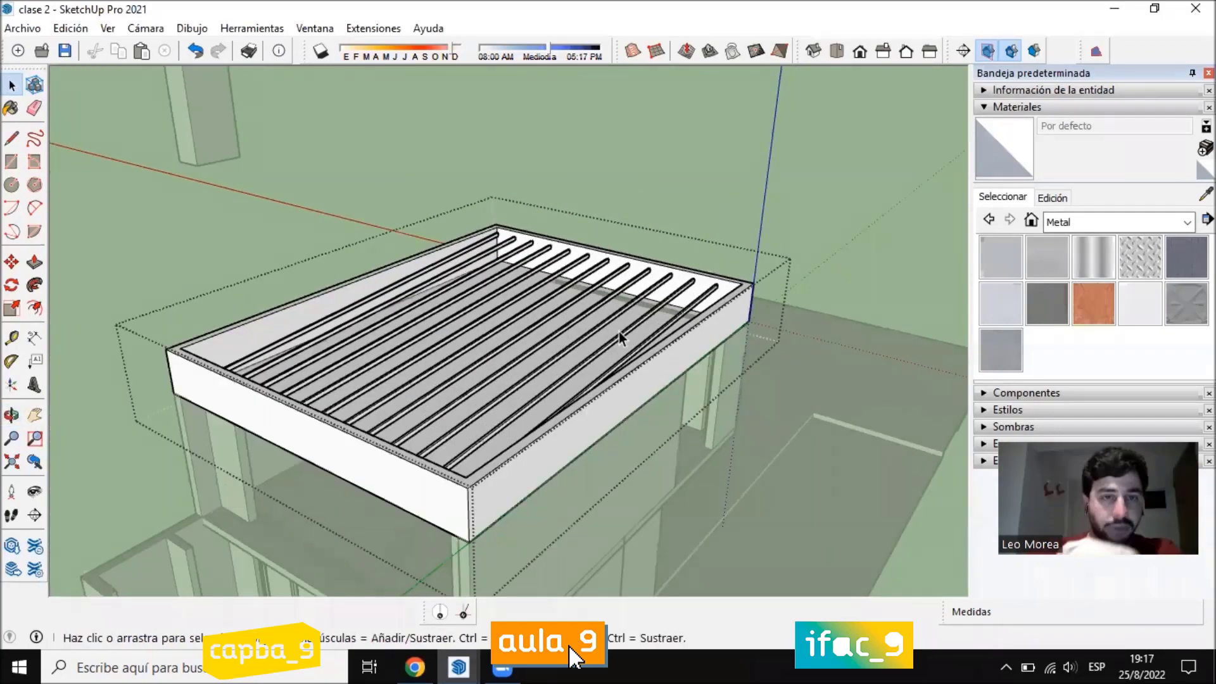
{"action": "middle_click_drag", "start_coordinate": [618, 332], "coordinate": [732, 307]}
{"action": "scroll", "coordinate": [543, 398], "scroll_direction": "up", "scroll_amount": 3}
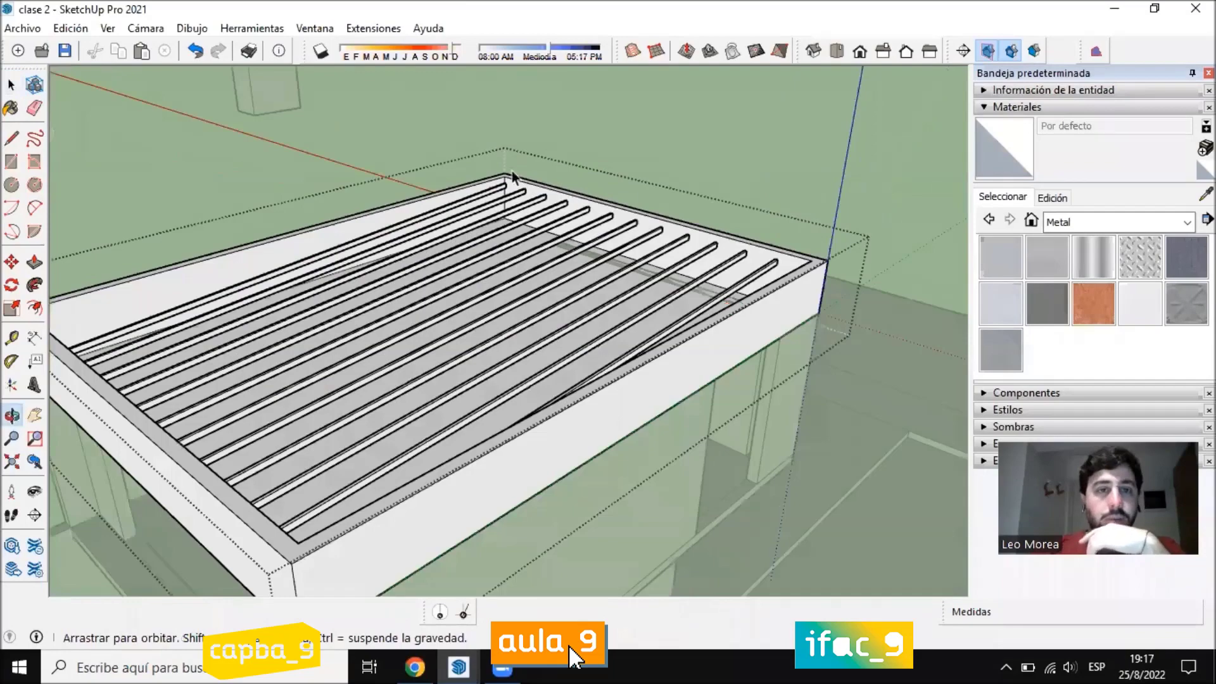
{"action": "scroll", "coordinate": [497, 185], "scroll_direction": "up", "scroll_amount": 4}
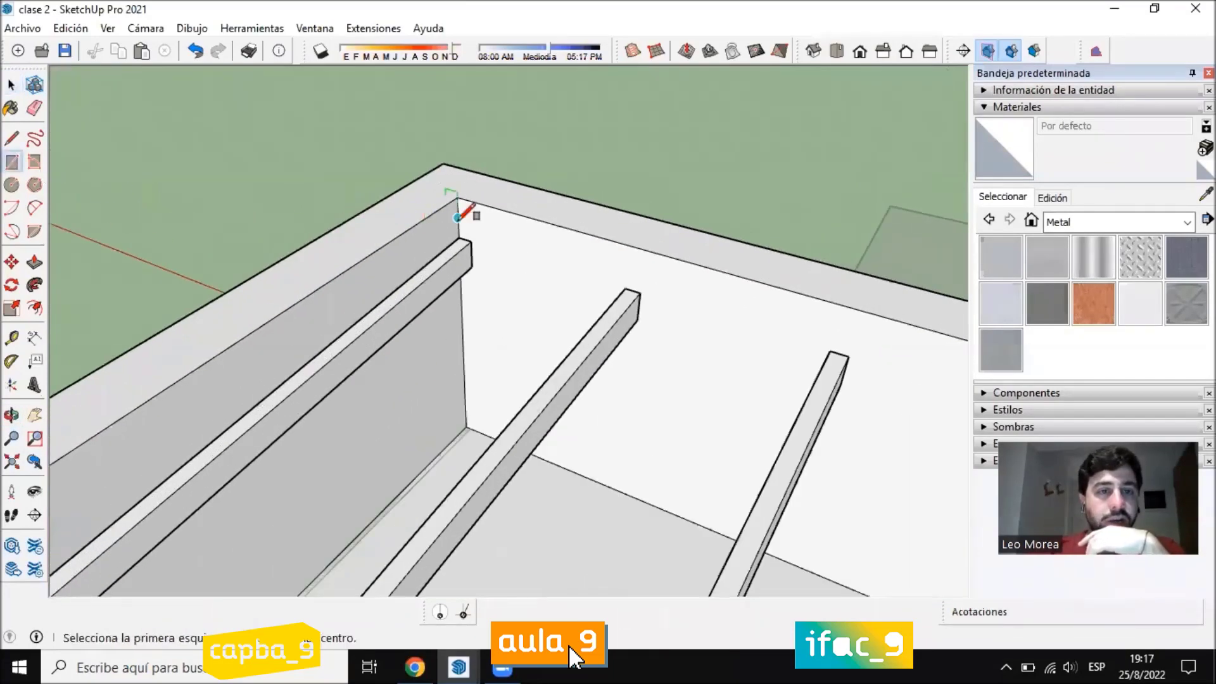
{"action": "scroll", "coordinate": [441, 141], "scroll_direction": "down", "scroll_amount": 10}
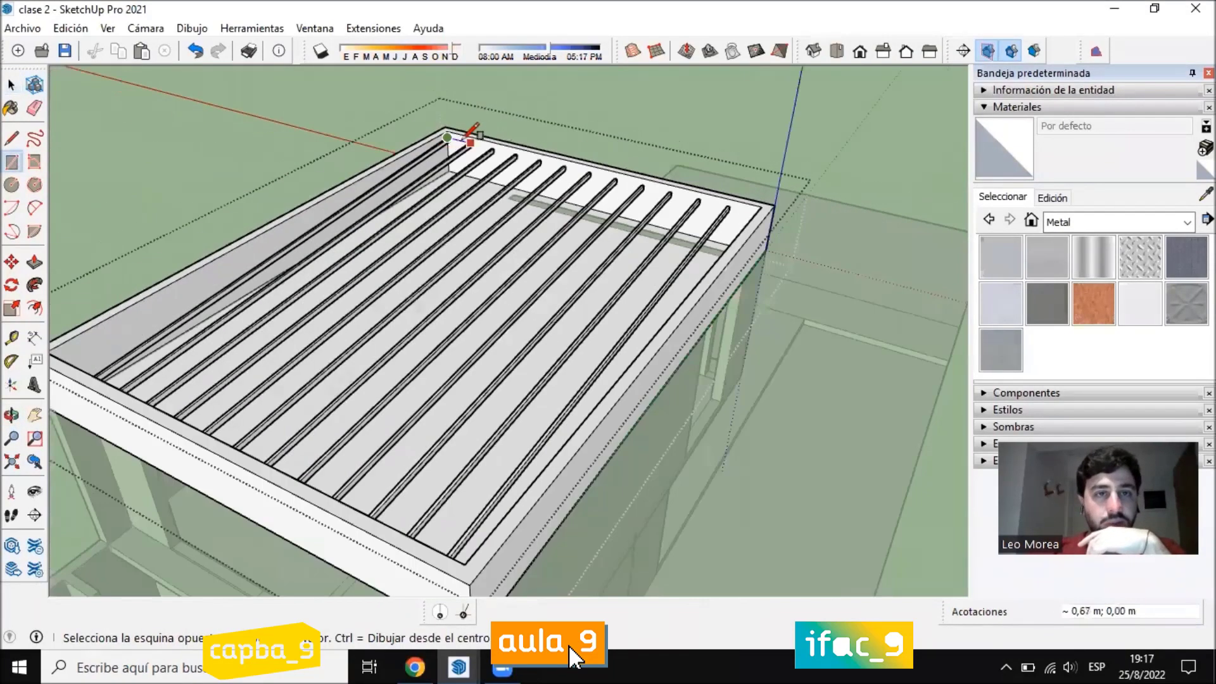
{"action": "middle_click_drag", "start_coordinate": [466, 136], "coordinate": [1140, 357]}
{"action": "scroll", "coordinate": [795, 174], "scroll_direction": "up", "scroll_amount": 6}
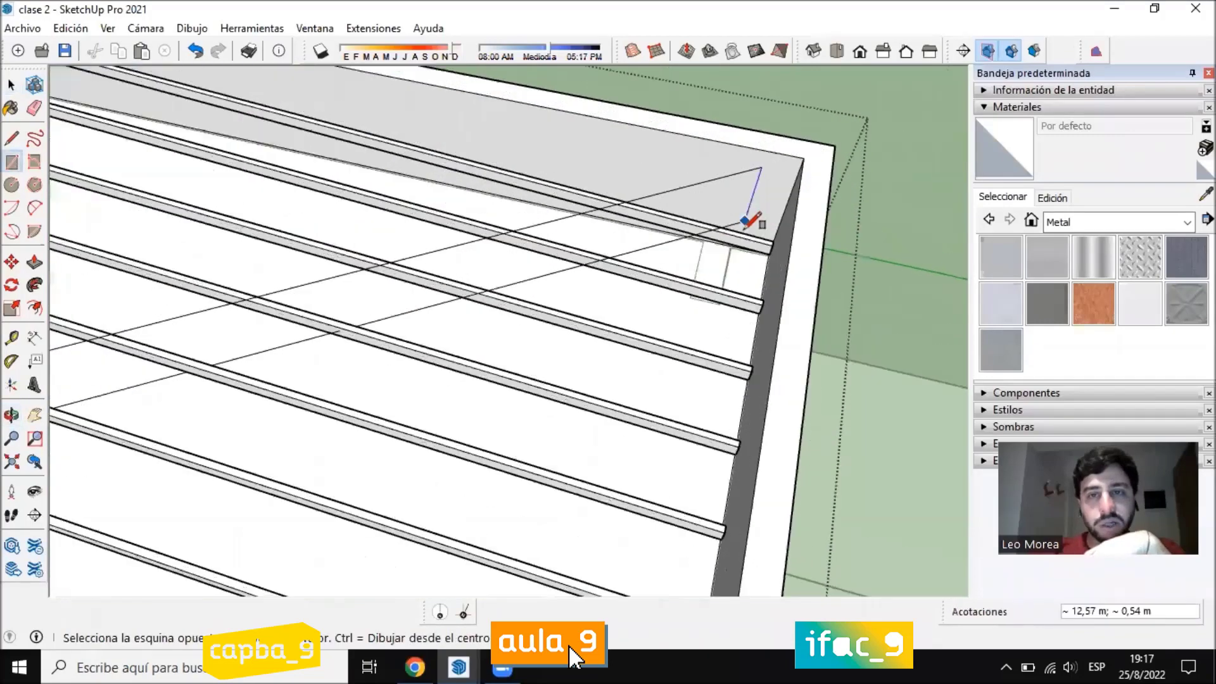
{"action": "middle_click_drag", "start_coordinate": [749, 217], "coordinate": [819, 190]}
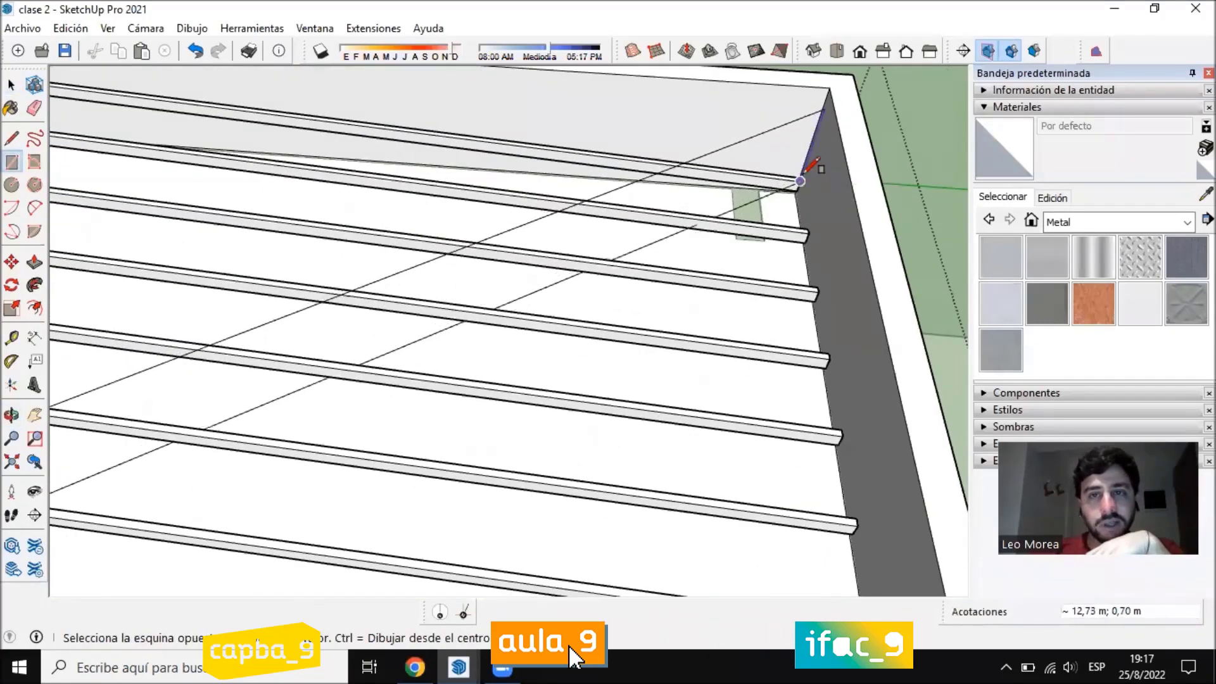
Draw a line across the beam tops along the parapet wall at the low end of the slope
{"action": "left_click", "coordinate": [13, 136]}
{"action": "scroll", "coordinate": [738, 168], "scroll_direction": "up", "scroll_amount": 5}
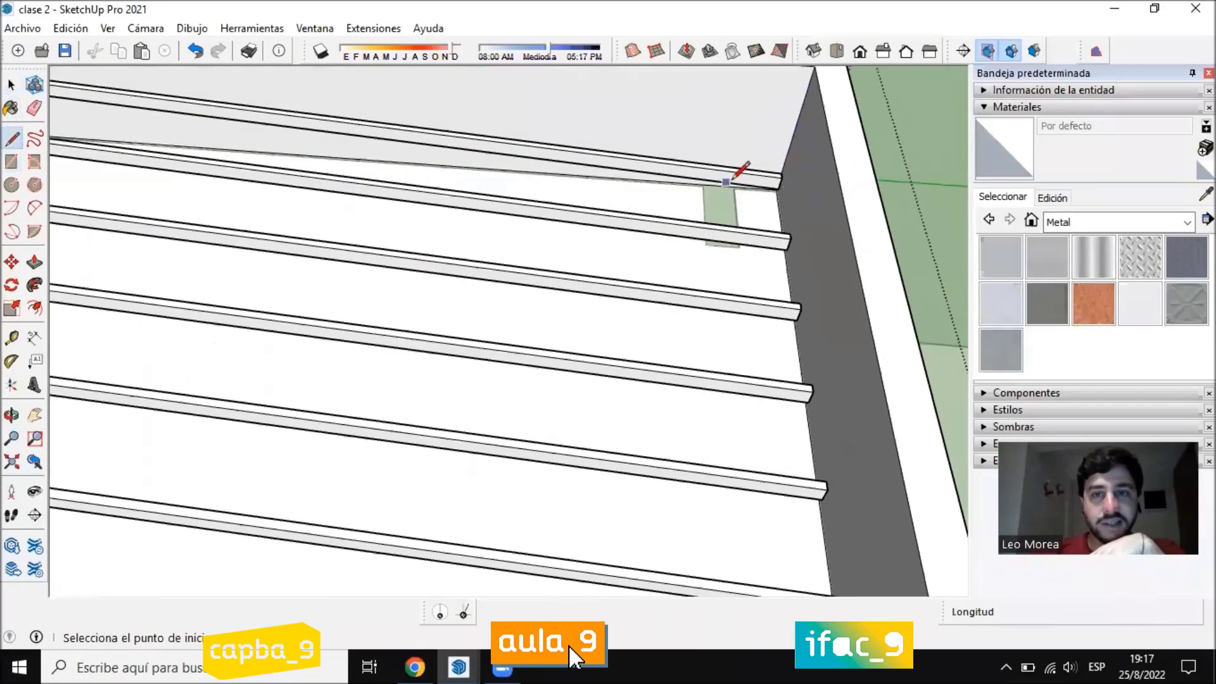
{"action": "scroll", "coordinate": [821, 157], "scroll_direction": "down", "scroll_amount": 10}
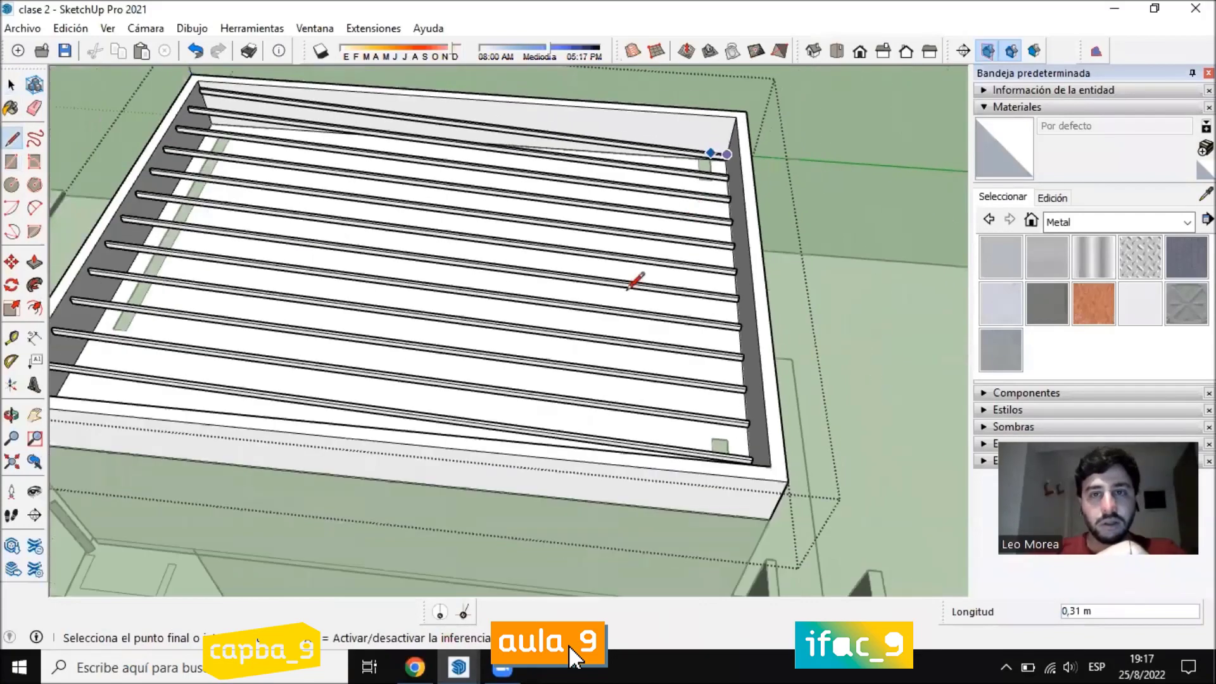
{"action": "middle_click_drag", "start_coordinate": [633, 277], "coordinate": [689, 164]}
{"action": "scroll", "coordinate": [589, 125], "scroll_direction": "up", "scroll_amount": 8}
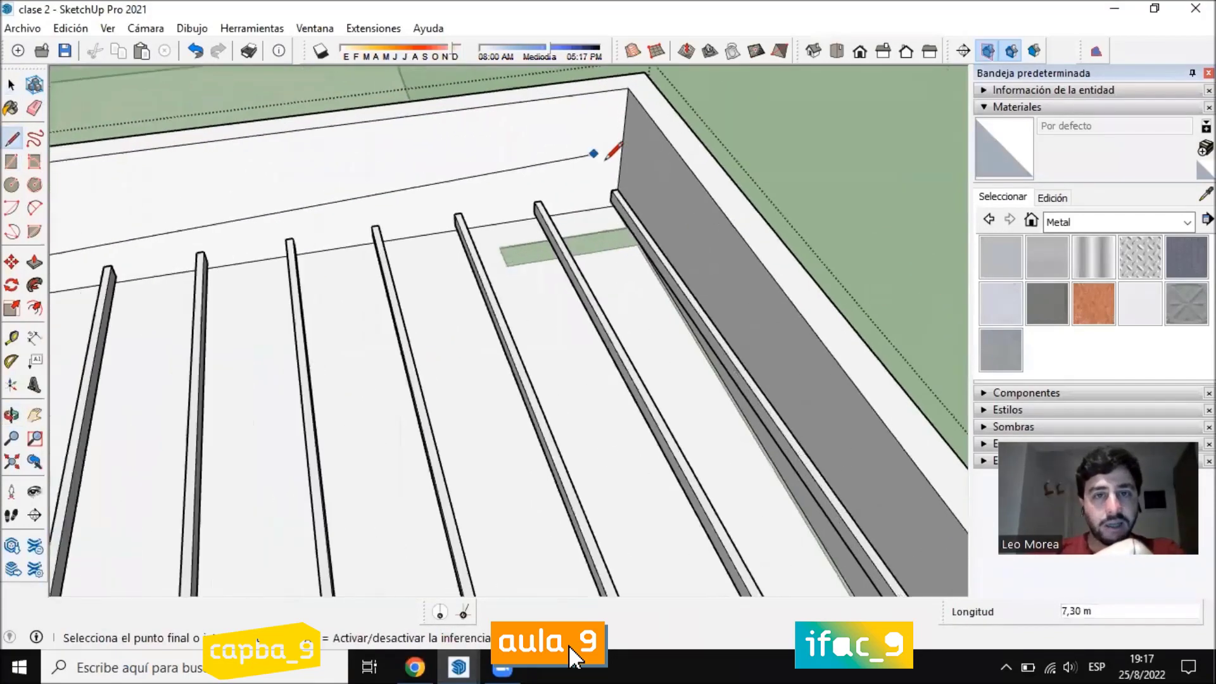
{"action": "scroll", "coordinate": [617, 190], "scroll_direction": "down", "scroll_amount": 8}
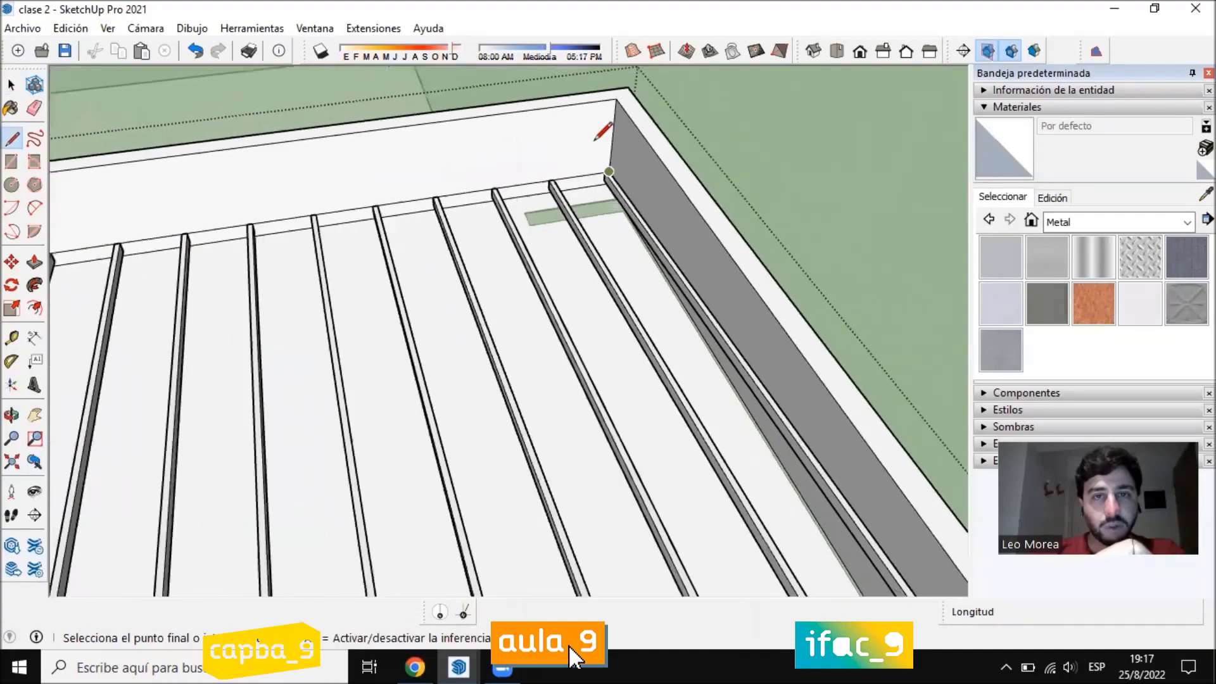
Continue the outline up along the side parapet and across the beam tops at the high end of the slope
{"action": "middle_click_drag", "start_coordinate": [602, 122], "coordinate": [800, 154]}
{"action": "scroll", "coordinate": [802, 153], "scroll_direction": "up", "scroll_amount": 8}
{"action": "scroll", "coordinate": [776, 153], "scroll_direction": "up", "scroll_amount": 3}
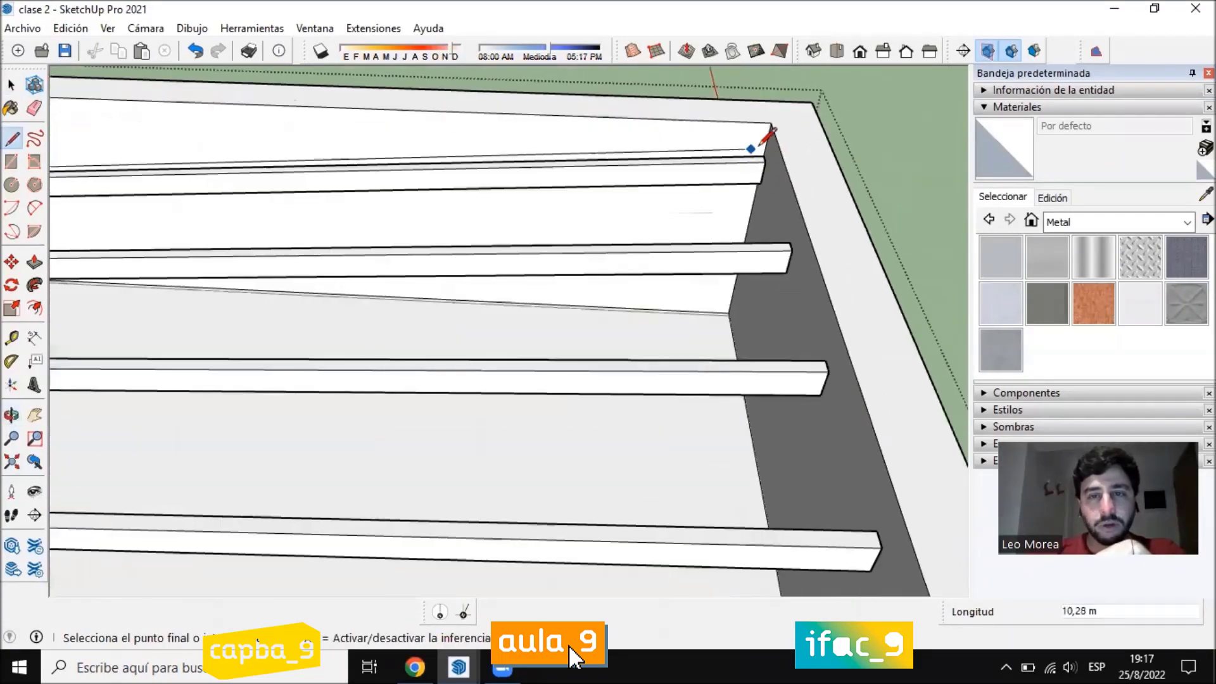
{"action": "scroll", "coordinate": [605, 101], "scroll_direction": "down", "scroll_amount": 8}
{"action": "middle_click_drag", "start_coordinate": [570, 155], "coordinate": [727, 135]}
{"action": "scroll", "coordinate": [757, 112], "scroll_direction": "up", "scroll_amount": 8}
{"action": "scroll", "coordinate": [758, 114], "scroll_direction": "up", "scroll_amount": 3}
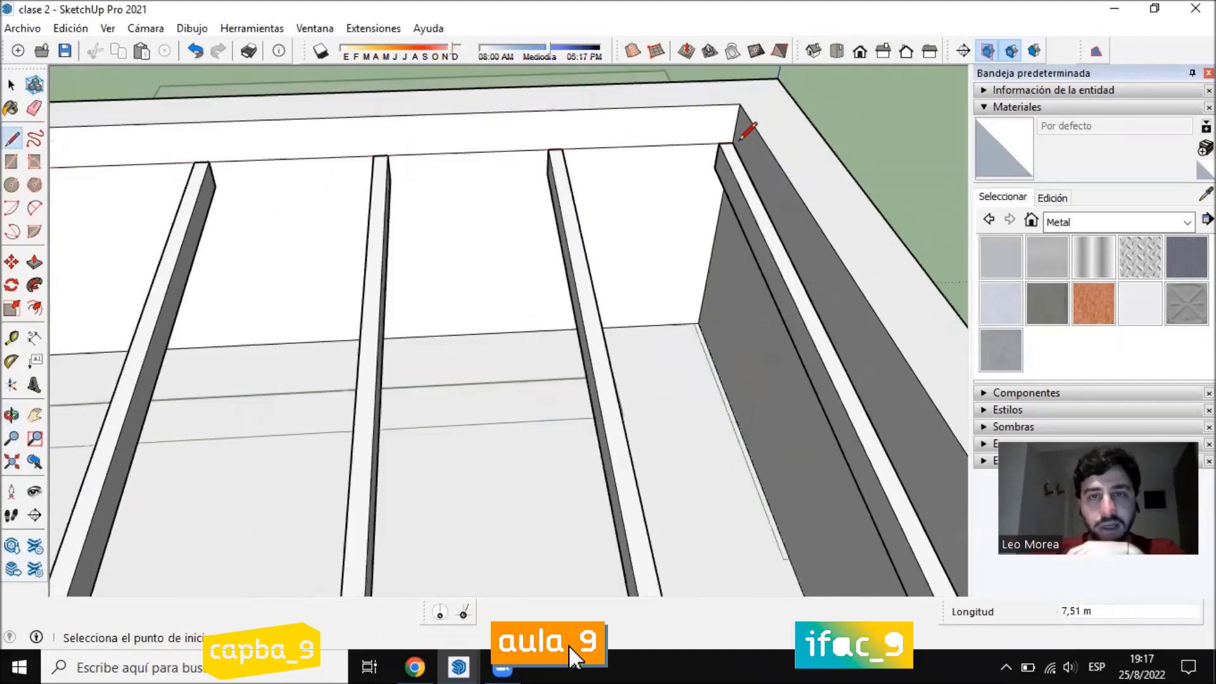
{"action": "left_click", "coordinate": [732, 143]}
Close the outline along the remaining side parapet to form a sloped covering face over the beams
{"action": "scroll", "coordinate": [659, 122], "scroll_direction": "down", "scroll_amount": 8}
{"action": "middle_click_drag", "start_coordinate": [651, 169], "coordinate": [1140, 254]}
{"action": "scroll", "coordinate": [906, 225], "scroll_direction": "up", "scroll_amount": 2}
{"action": "scroll", "coordinate": [907, 225], "scroll_direction": "up", "scroll_amount": 3}
{"action": "scroll", "coordinate": [570, 223], "scroll_direction": "down", "scroll_amount": 4}
{"action": "scroll", "coordinate": [784, 169], "scroll_direction": "up", "scroll_amount": 8}
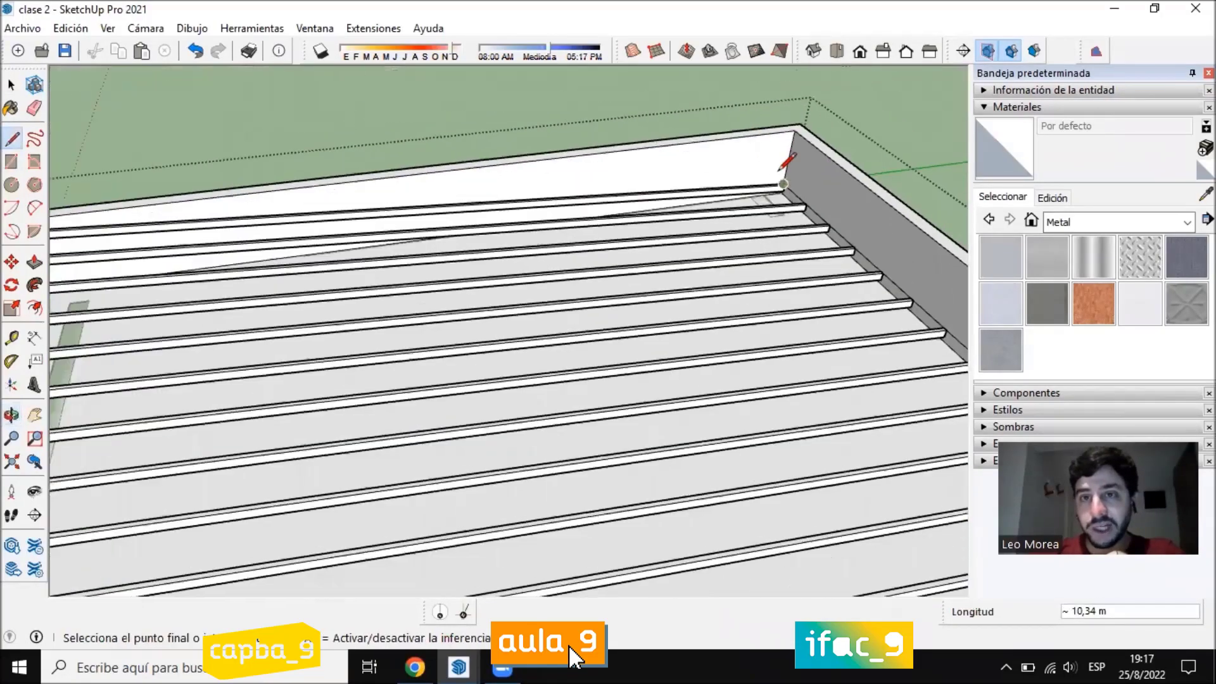
{"action": "left_click", "coordinate": [774, 199]}
{"action": "scroll", "coordinate": [714, 162], "scroll_direction": "down", "scroll_amount": 7}
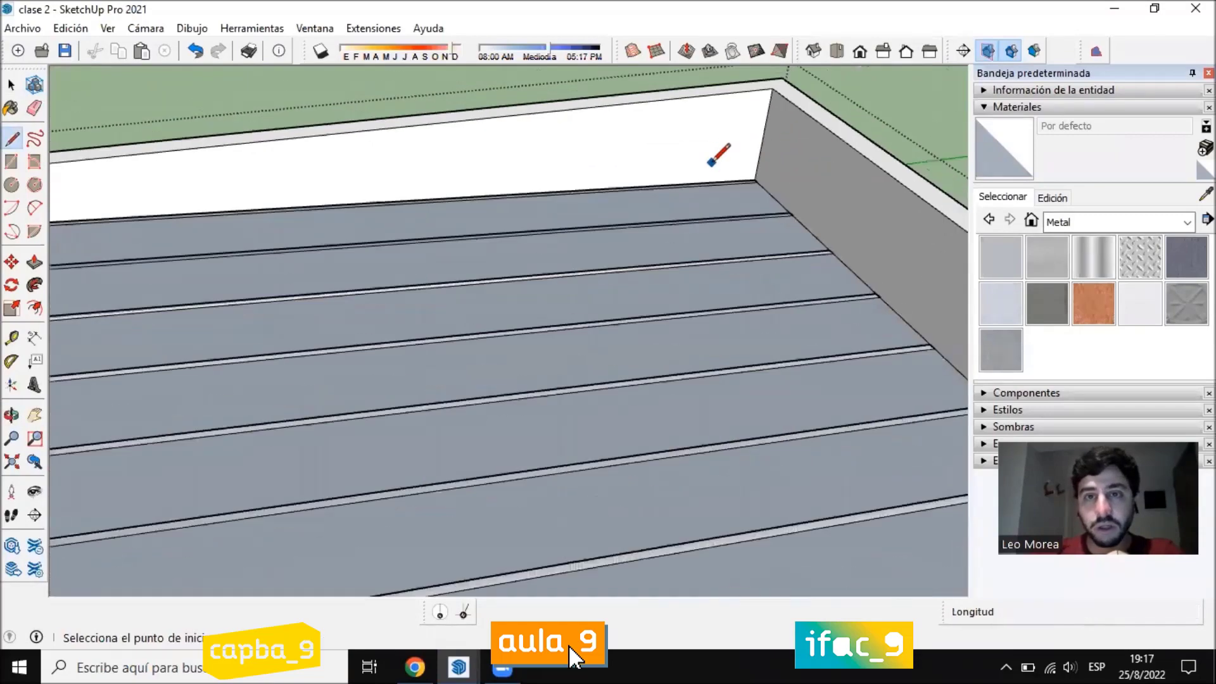
{"action": "middle_click_drag", "start_coordinate": [730, 266], "coordinate": [378, 151]}
{"action": "scroll", "coordinate": [378, 151], "scroll_direction": "down", "scroll_amount": 2}
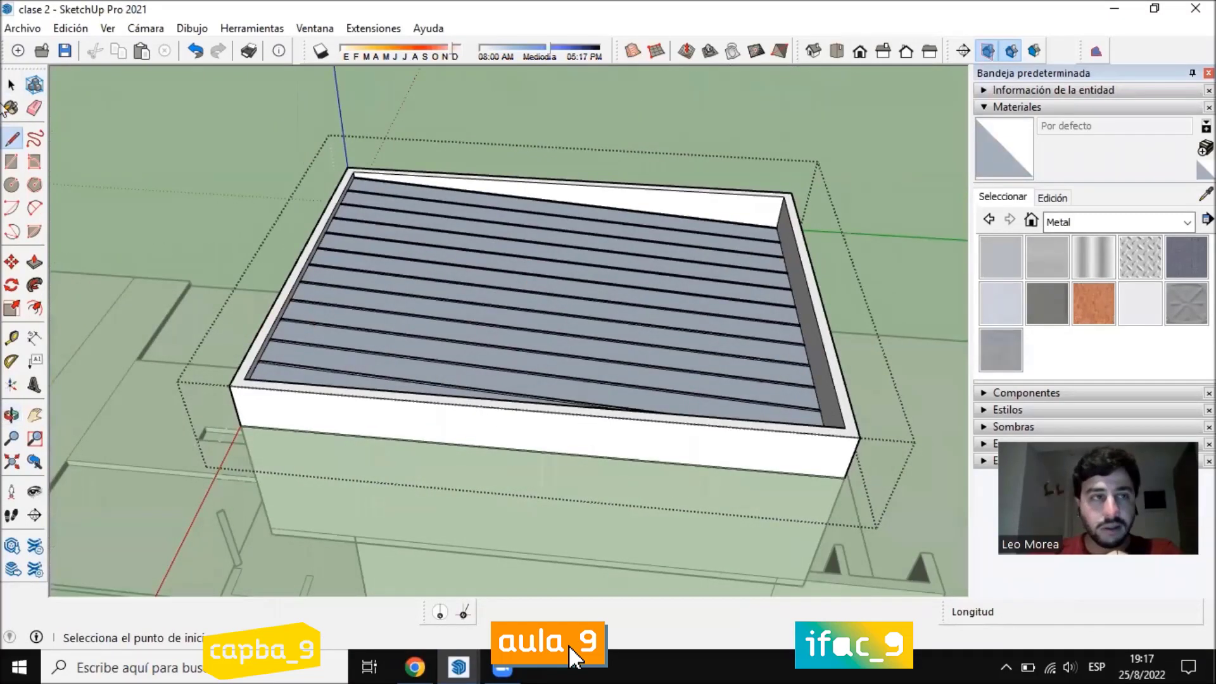
Select the sloped covering face and examine how it sits on the beams inside the parapet
{"action": "left_click", "coordinate": [11, 85]}
{"action": "middle_click_drag", "start_coordinate": [152, 273], "coordinate": [481, 238]}
{"action": "scroll", "coordinate": [459, 254], "scroll_direction": "up", "scroll_amount": 6}
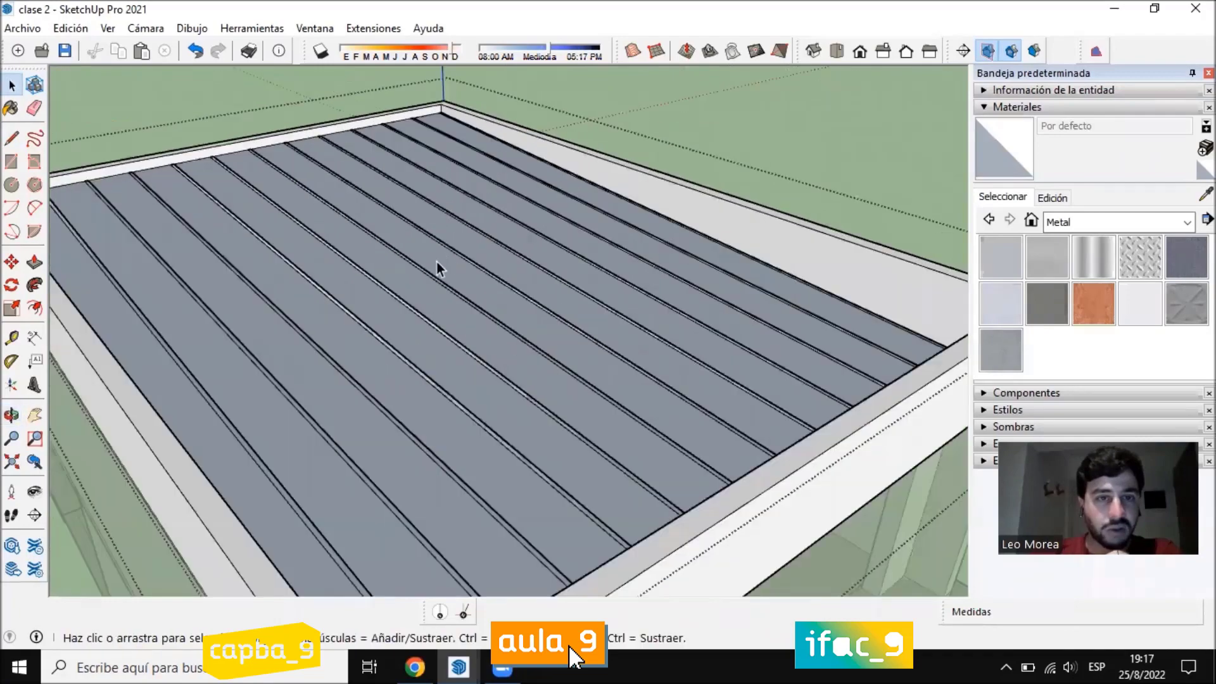
{"action": "middle_click_drag", "start_coordinate": [567, 335], "coordinate": [512, 329]}
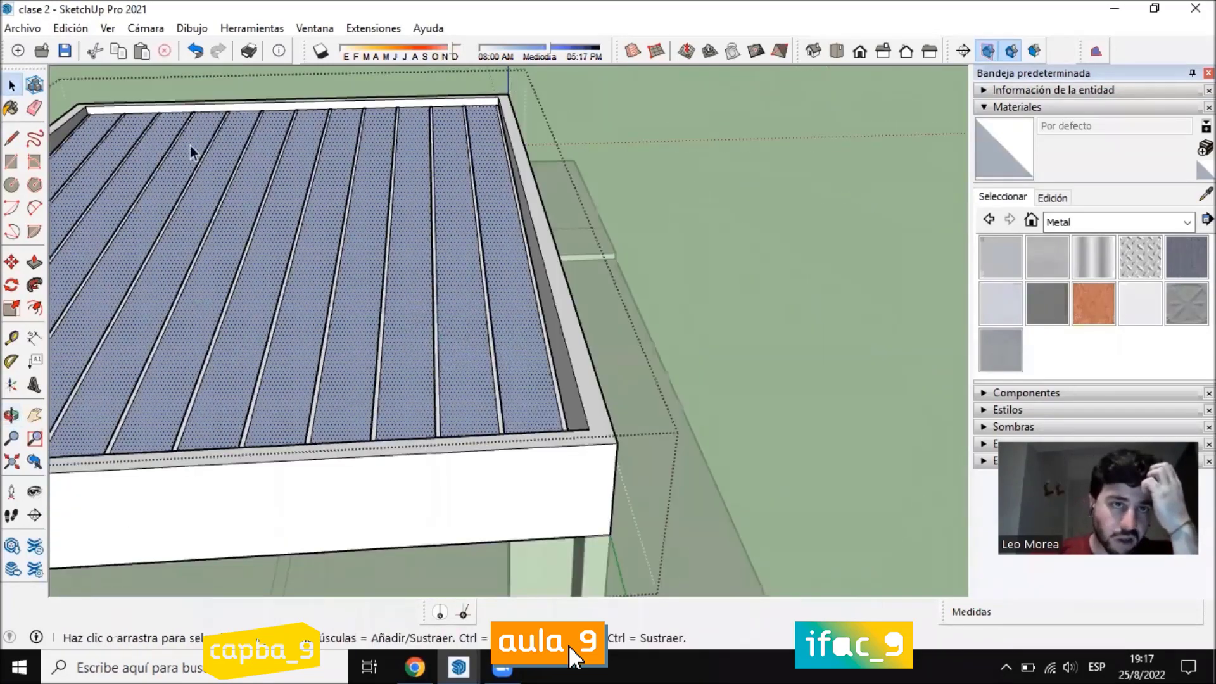
{"action": "scroll", "coordinate": [190, 145], "scroll_direction": "down", "scroll_amount": 2}
{"action": "middle_click_drag", "start_coordinate": [190, 145], "coordinate": [671, 277]}
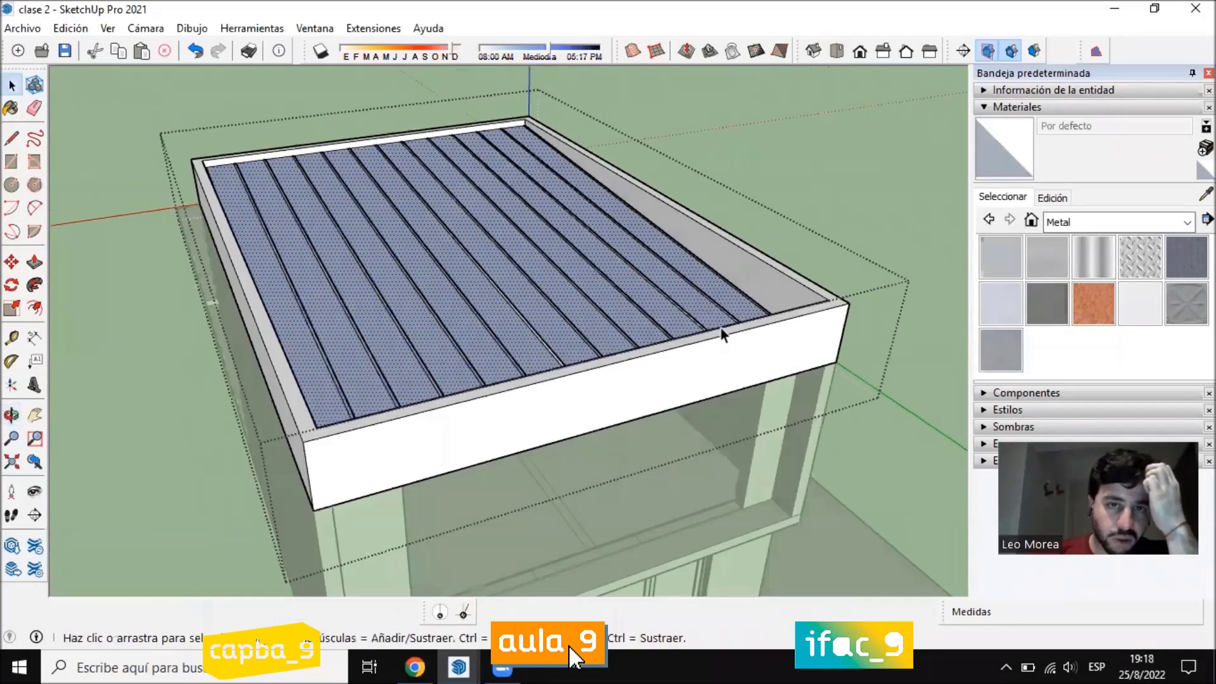
{"action": "middle_click_drag", "start_coordinate": [557, 204], "coordinate": [892, 220]}
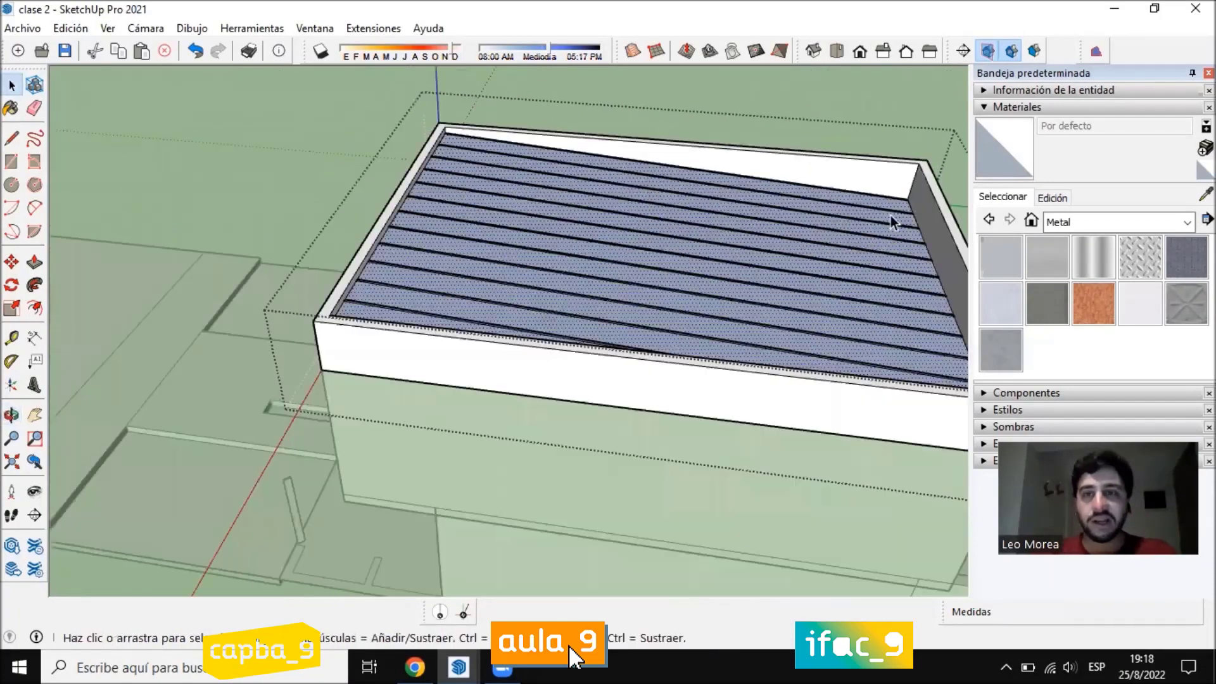
{"action": "scroll", "coordinate": [947, 128], "scroll_direction": "up", "scroll_amount": 1}
{"action": "scroll", "coordinate": [123, 211], "scroll_direction": "down", "scroll_amount": 1}
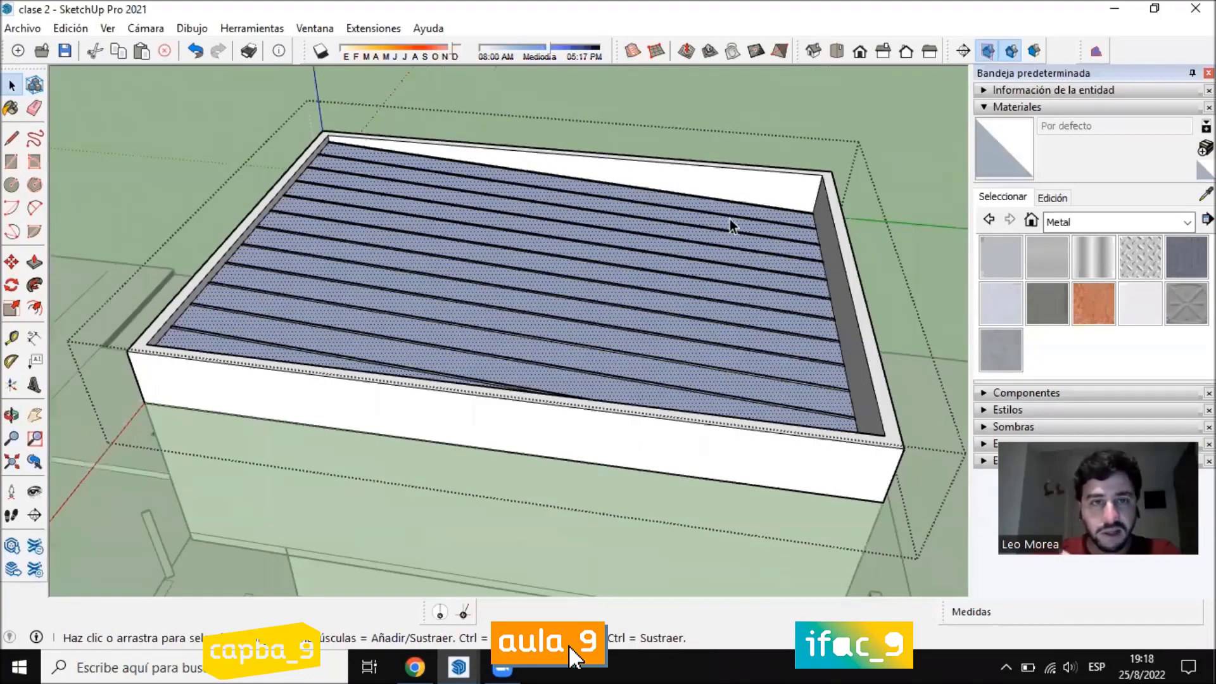
{"action": "scroll", "coordinate": [306, 248], "scroll_direction": "up", "scroll_amount": 2}
{"action": "middle_click_drag", "start_coordinate": [307, 248], "coordinate": [272, 228]}
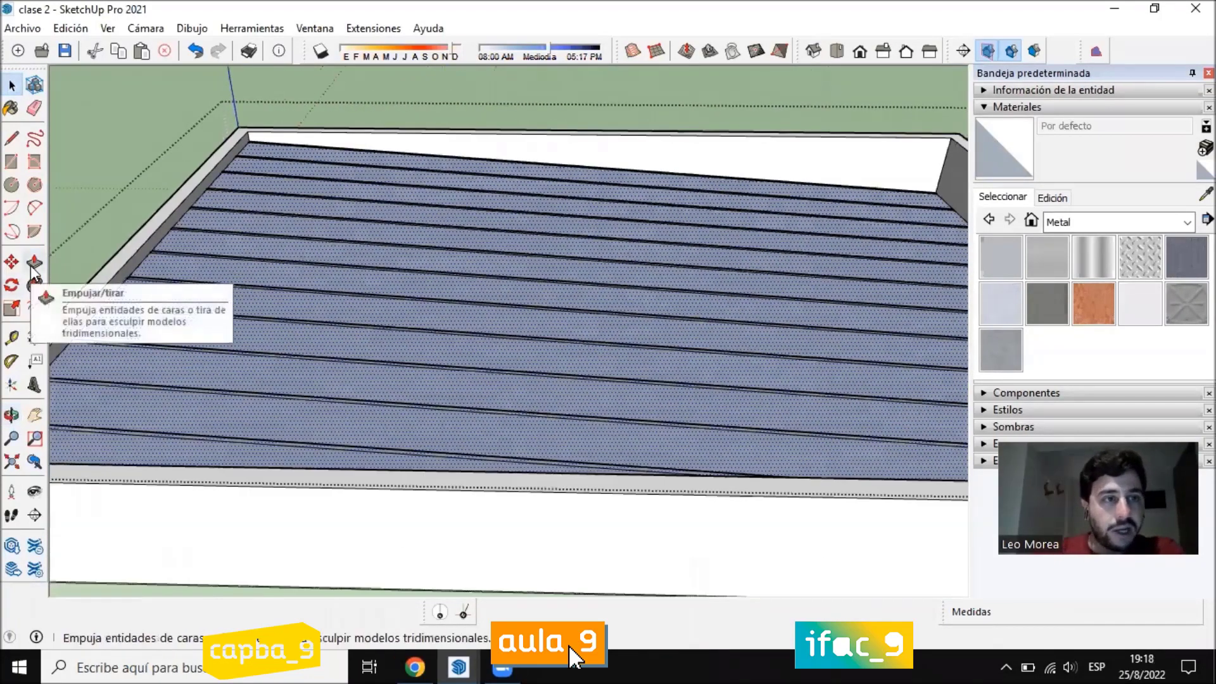
Extrude the sloped covering face 0.02 m upward with Push/Pull, creating a new face
{"action": "left_click", "coordinate": [34, 261]}
{"action": "scroll", "coordinate": [272, 114], "scroll_direction": "up", "scroll_amount": 4}
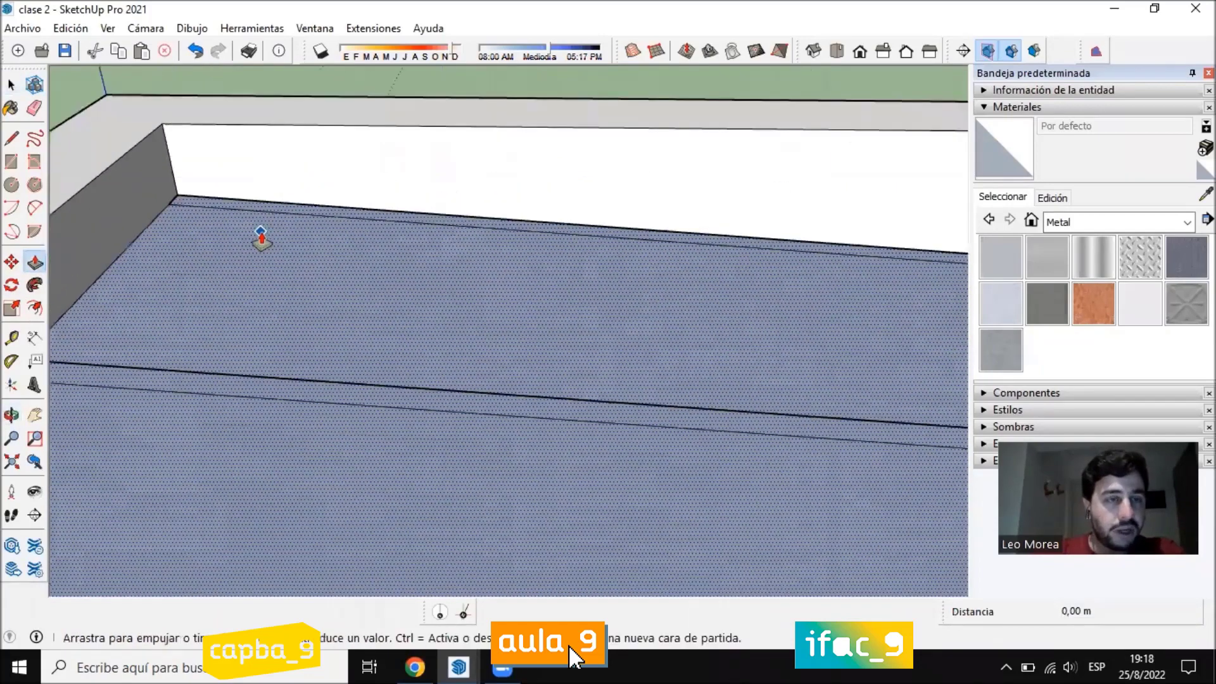
{"action": "key", "text": "Escape"}
{"action": "key", "text": "ctrl"}
{"action": "left_click", "coordinate": [260, 209]}
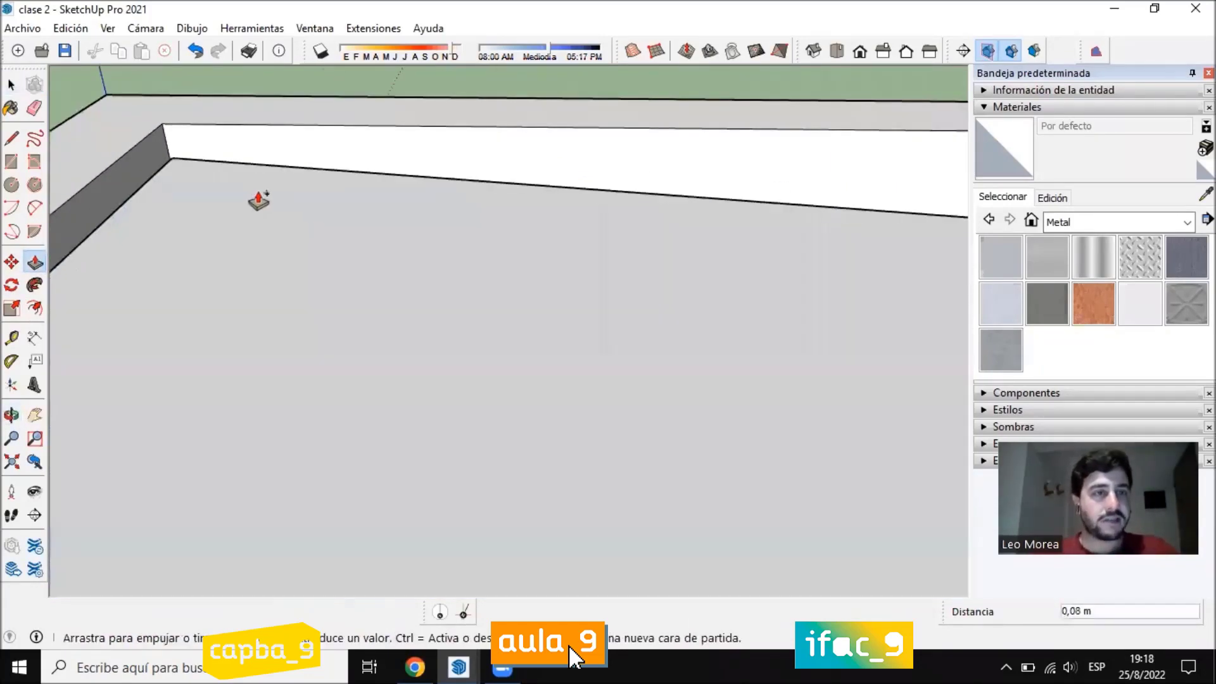
{"action": "scroll", "coordinate": [279, 204], "scroll_direction": "down", "scroll_amount": 2}
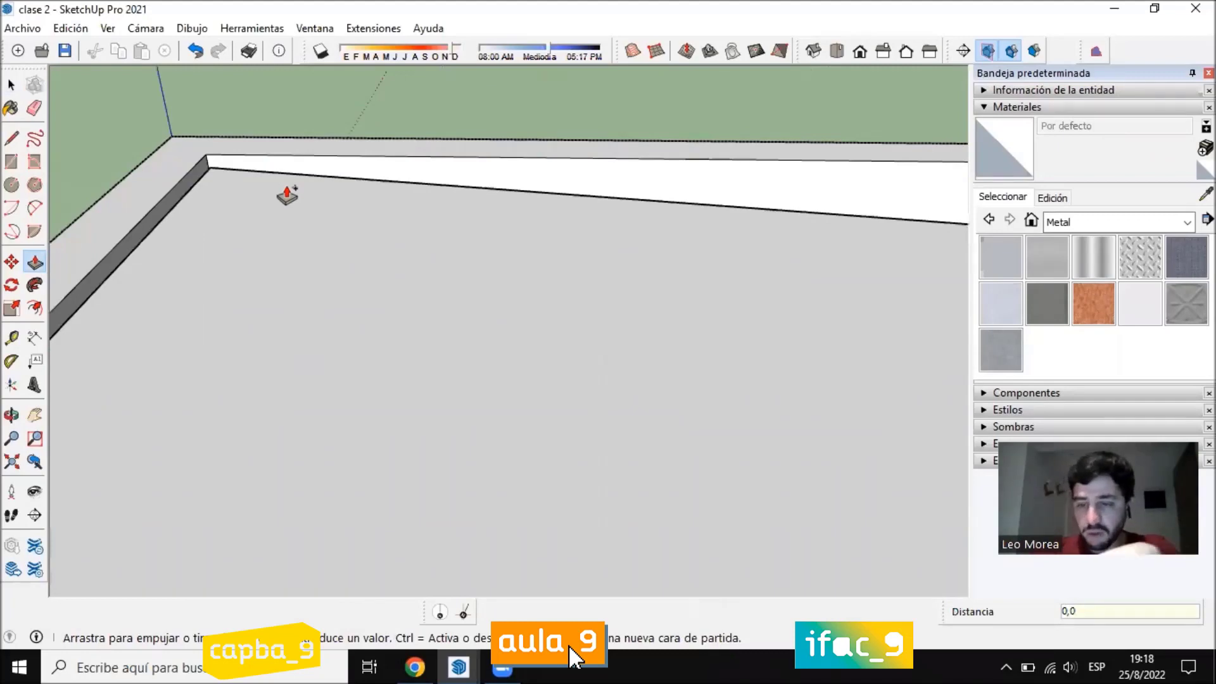
{"action": "key", "text": "Return"}
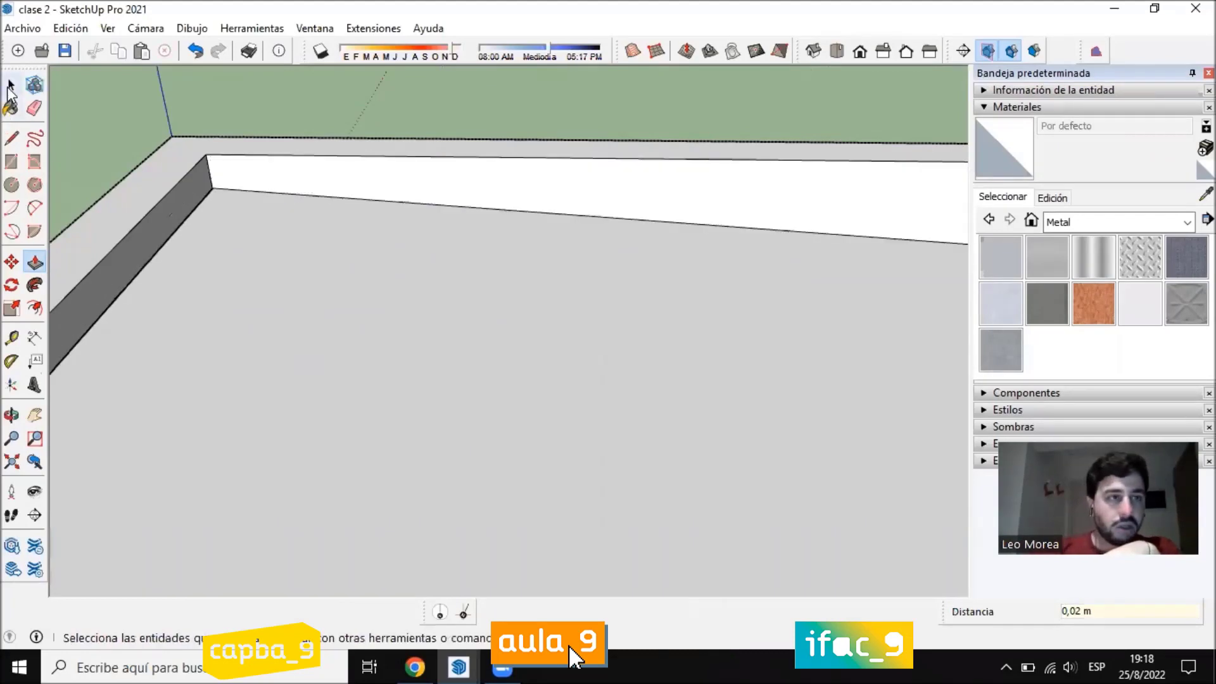
Inspect the covering and beams from below, and select the covering's top face
{"action": "left_click", "coordinate": [11, 85]}
{"action": "middle_click_drag", "start_coordinate": [420, 249], "coordinate": [540, 154]}
{"action": "middle_click_drag", "start_coordinate": [441, 200], "coordinate": [468, 203]}
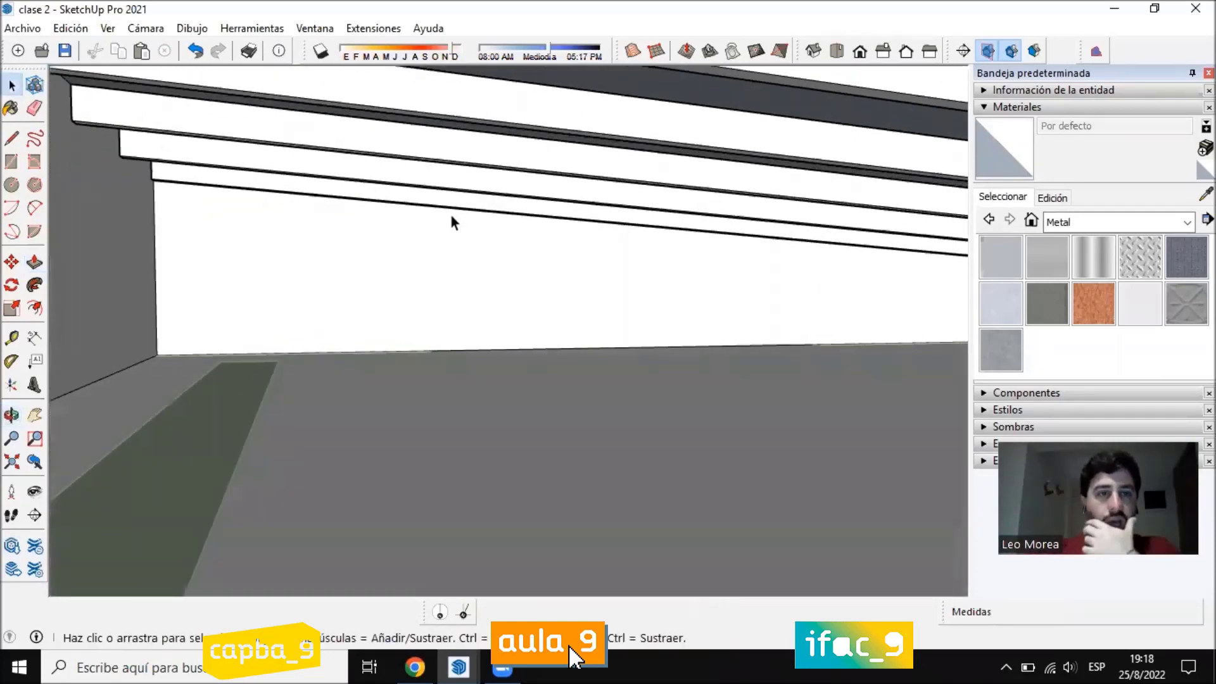
{"action": "middle_click_drag", "start_coordinate": [464, 93], "coordinate": [512, 292]}
{"action": "left_click", "coordinate": [511, 289]}
{"action": "scroll", "coordinate": [333, 166], "scroll_direction": "down", "scroll_amount": 8}
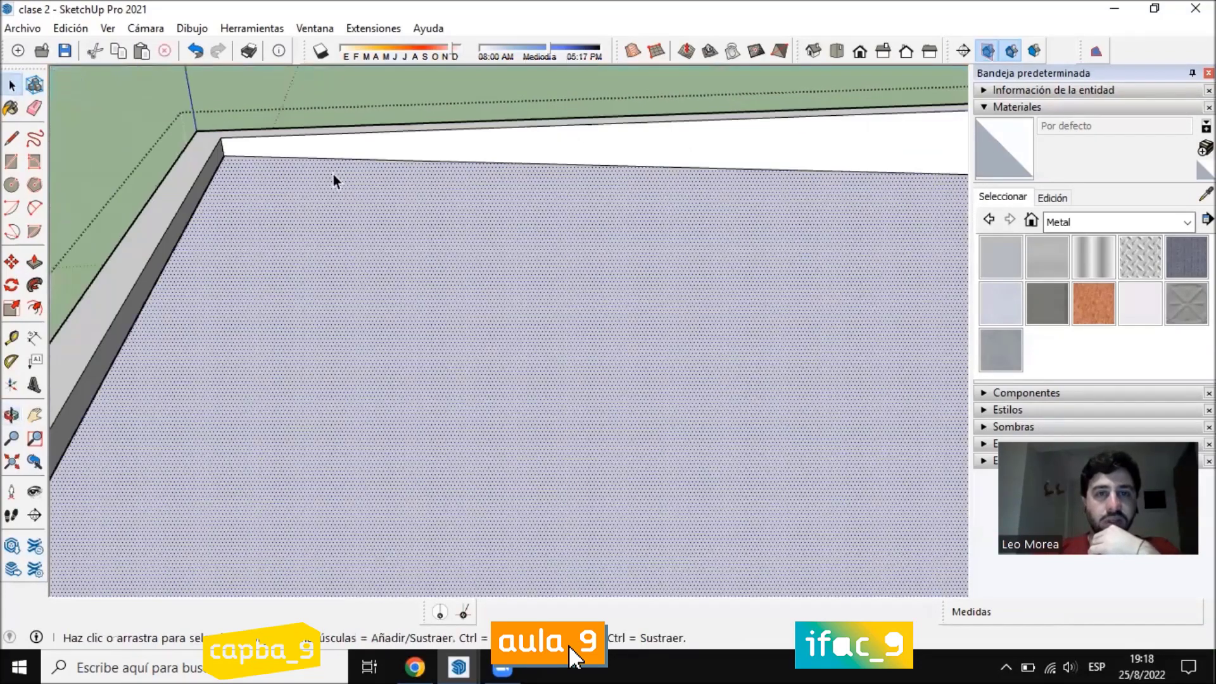
Search the component library for "chapa"
{"action": "scroll", "coordinate": [673, 188], "scroll_direction": "up", "scroll_amount": 5}
{"action": "middle_click_drag", "start_coordinate": [545, 239], "coordinate": [608, 301]}
{"action": "middle_click_drag", "start_coordinate": [681, 206], "coordinate": [857, 302]}
{"action": "left_click", "coordinate": [1041, 105]}
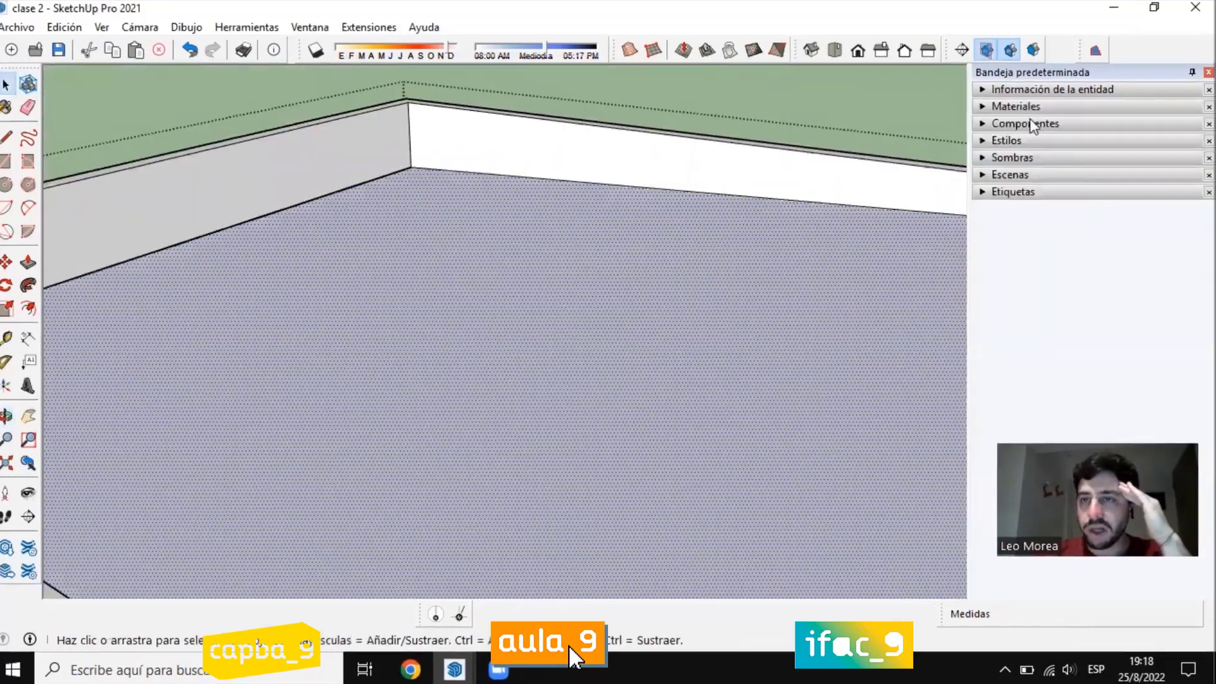
{"action": "left_click", "coordinate": [1032, 123]}
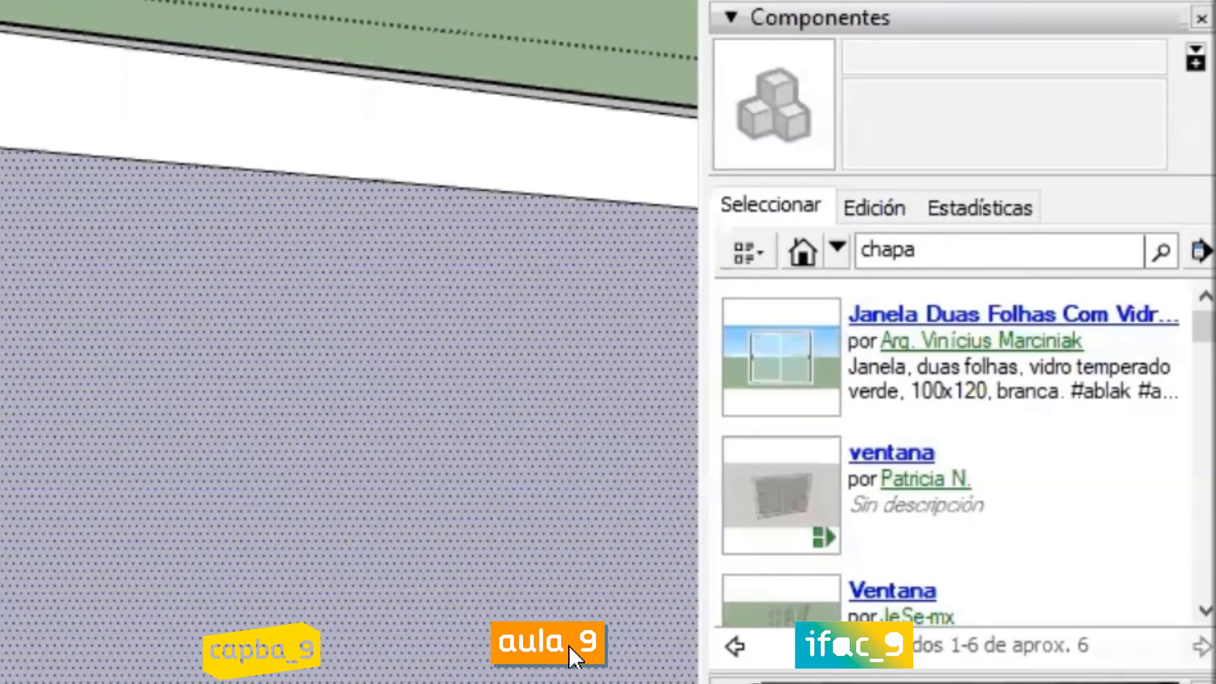
{"action": "key", "text": "Return"}
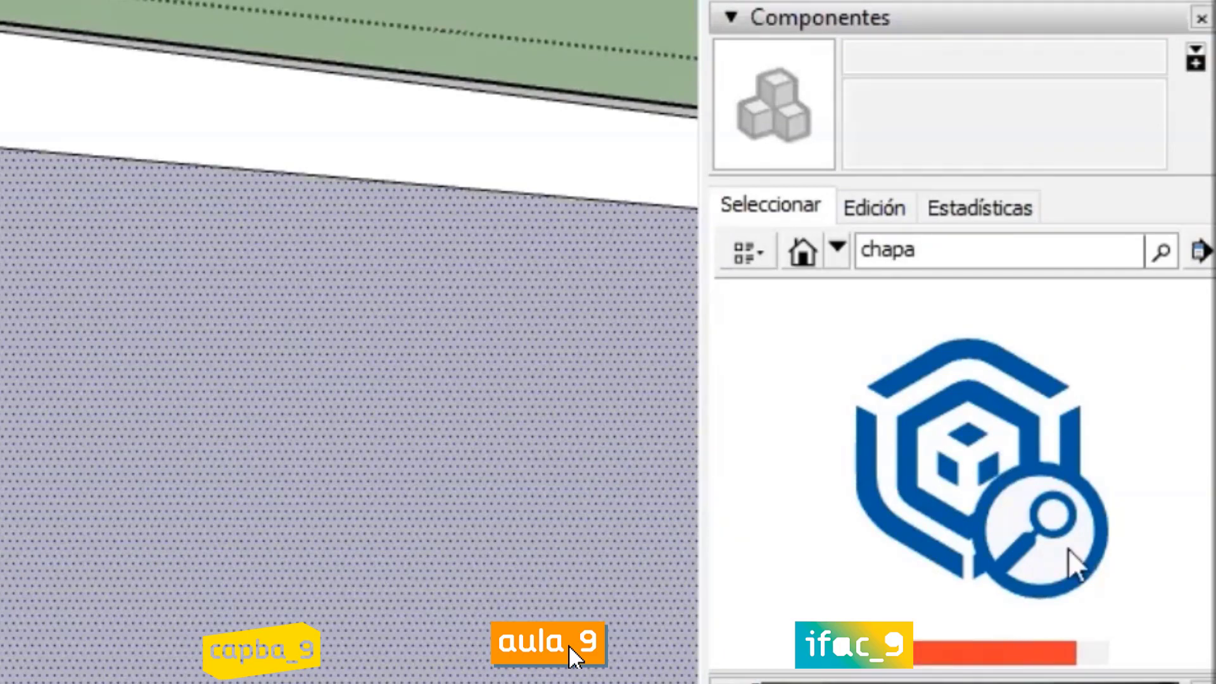
Browse the chapa results for a corrugated sheet, and open the CHAPA+SINUSOIDAL+ESTANDAR model, accepting the file version notice
{"action": "scroll", "coordinate": [1094, 486], "scroll_direction": "down", "scroll_amount": 3}
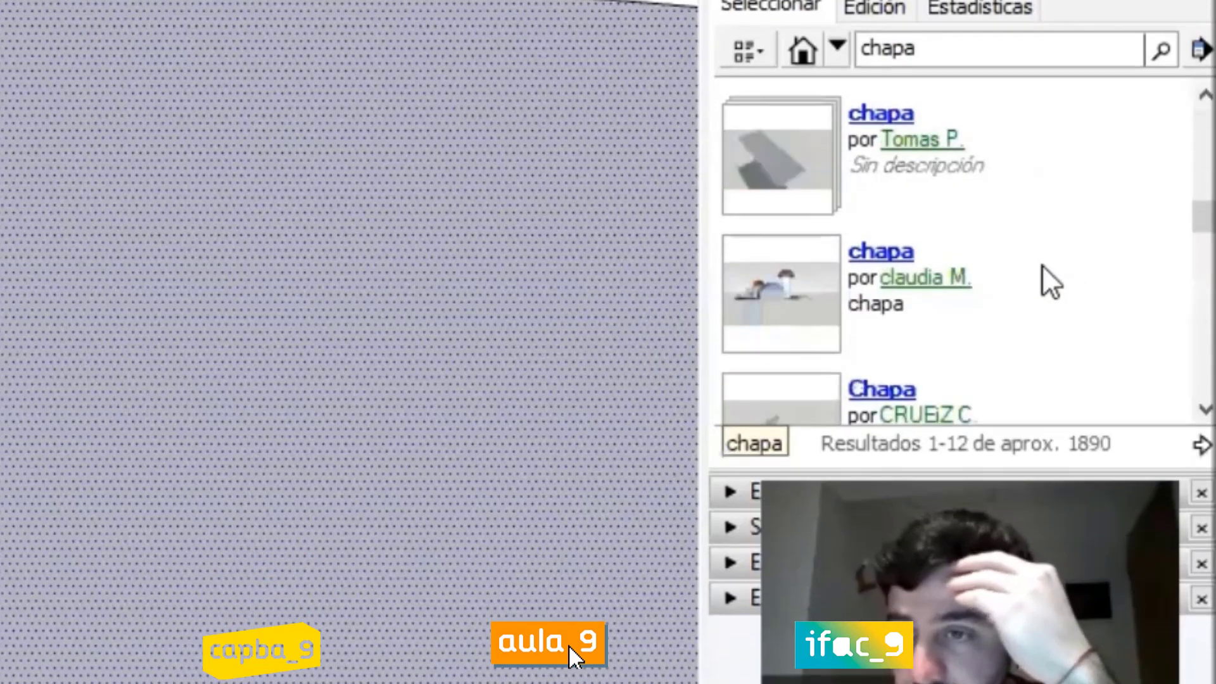
{"action": "scroll", "coordinate": [1044, 267], "scroll_direction": "down", "scroll_amount": 6}
{"action": "left_click", "coordinate": [780, 293]}
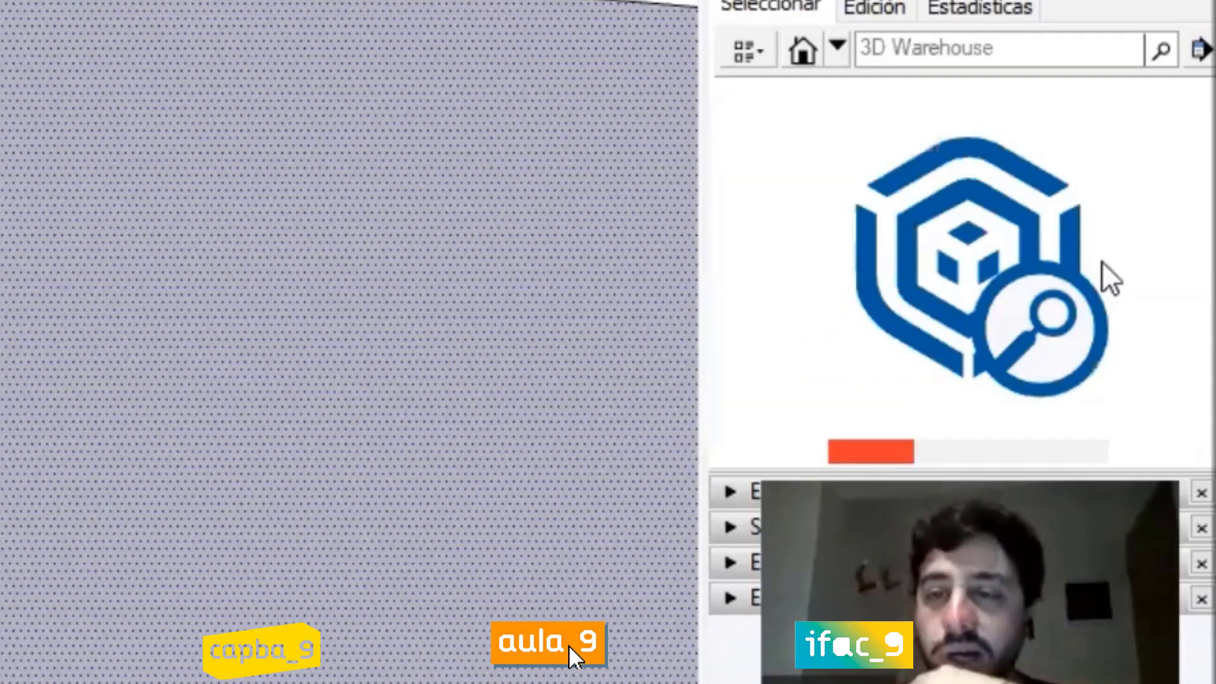
{"action": "left_click", "coordinate": [788, 162]}
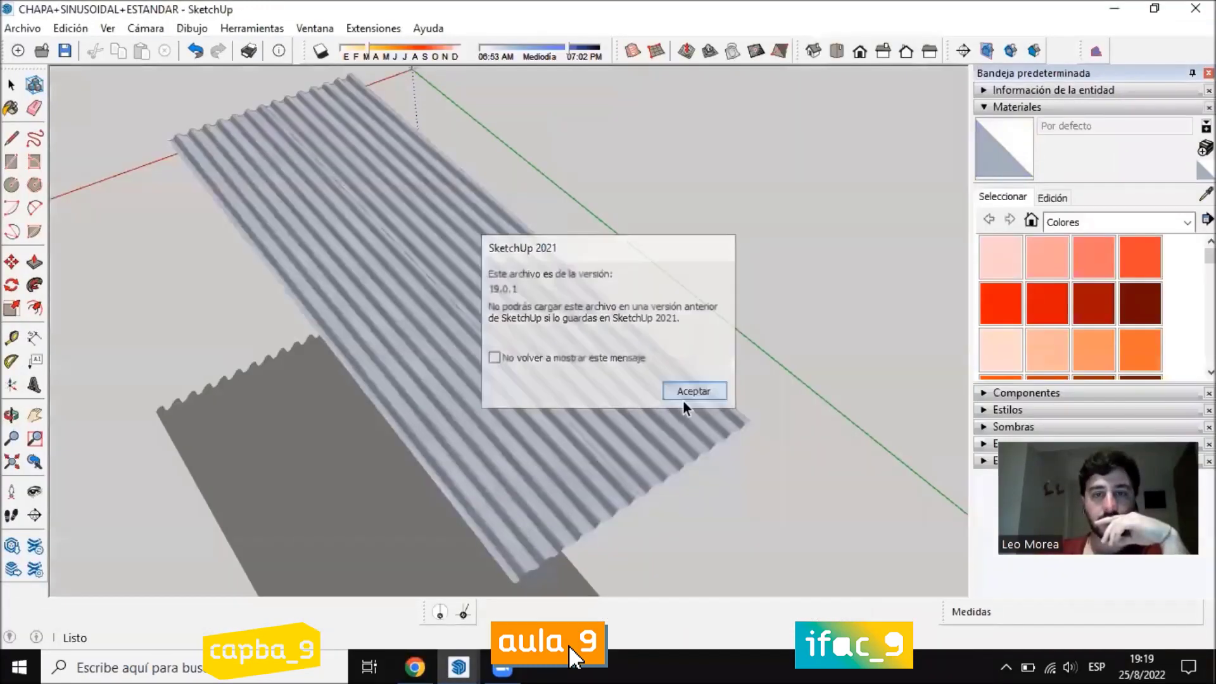
{"action": "left_click", "coordinate": [684, 399]}
Select and copy the corrugated metal sheet, and switch back to the clase 2 model
{"action": "scroll", "coordinate": [699, 381], "scroll_direction": "down", "scroll_amount": 1}
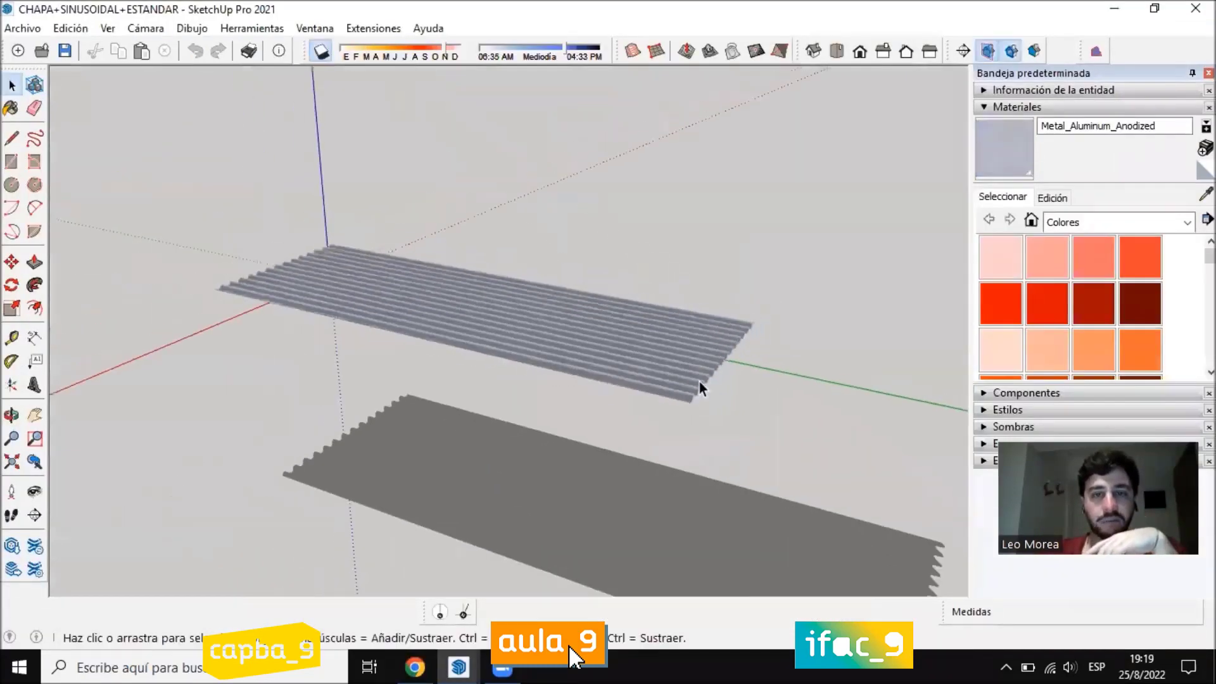
{"action": "scroll", "coordinate": [702, 382], "scroll_direction": "up", "scroll_amount": 2}
{"action": "middle_click_drag", "start_coordinate": [701, 382], "coordinate": [606, 347]}
{"action": "scroll", "coordinate": [603, 305], "scroll_direction": "down", "scroll_amount": 4}
{"action": "scroll", "coordinate": [605, 347], "scroll_direction": "up", "scroll_amount": 3}
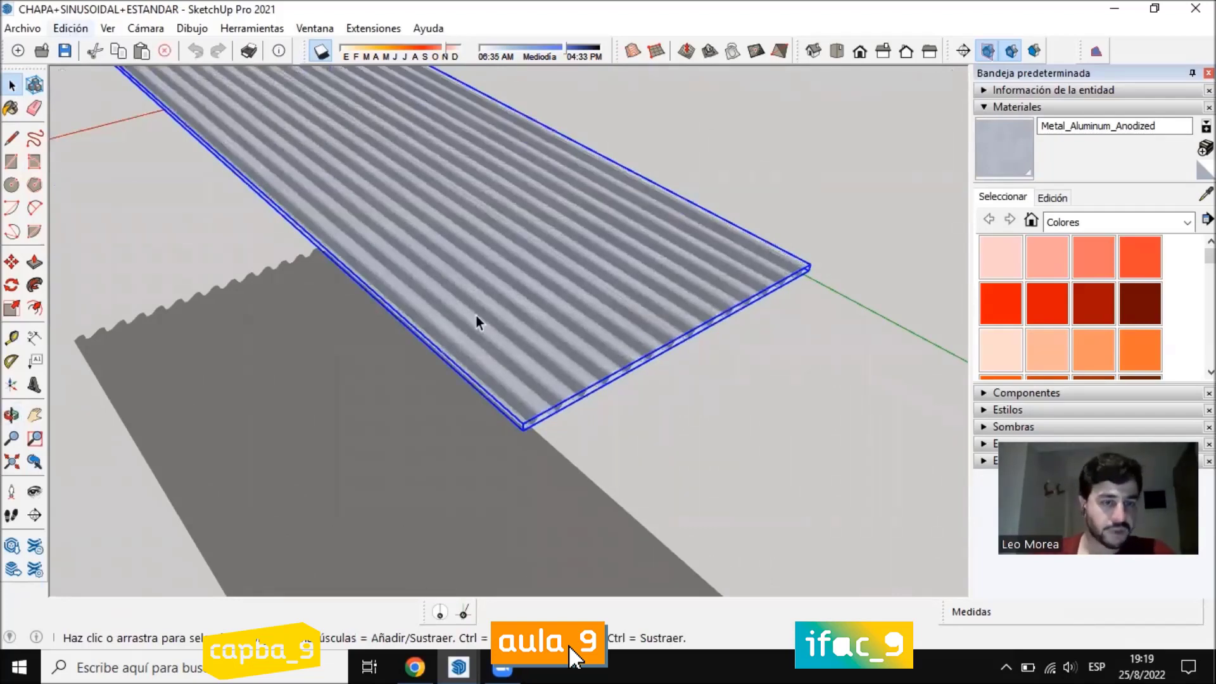
{"action": "left_click", "coordinate": [455, 666]}
{"action": "left_click", "coordinate": [163, 583]}
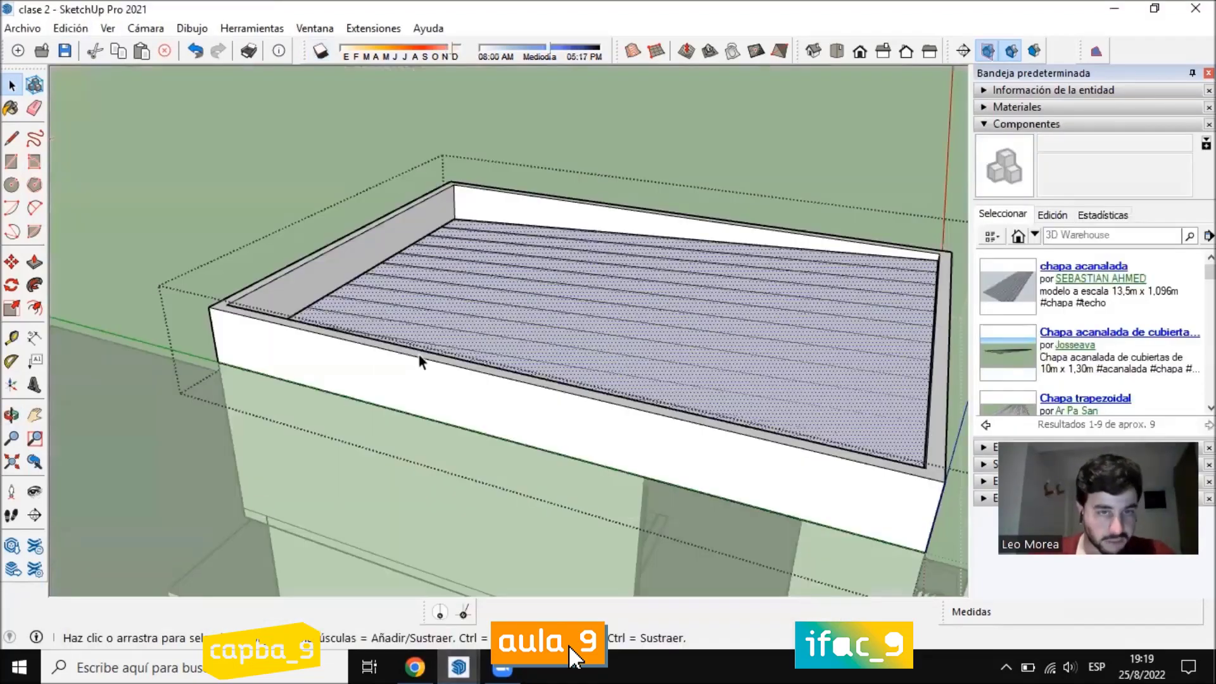
Paste the corrugated sheet onto the roof covering near the parapet's inner corner
{"action": "key", "text": "ctrl+v"}
{"action": "middle_click_drag", "start_coordinate": [795, 374], "coordinate": [99, 90]}
{"action": "scroll", "coordinate": [149, 81], "scroll_direction": "up", "scroll_amount": 3}
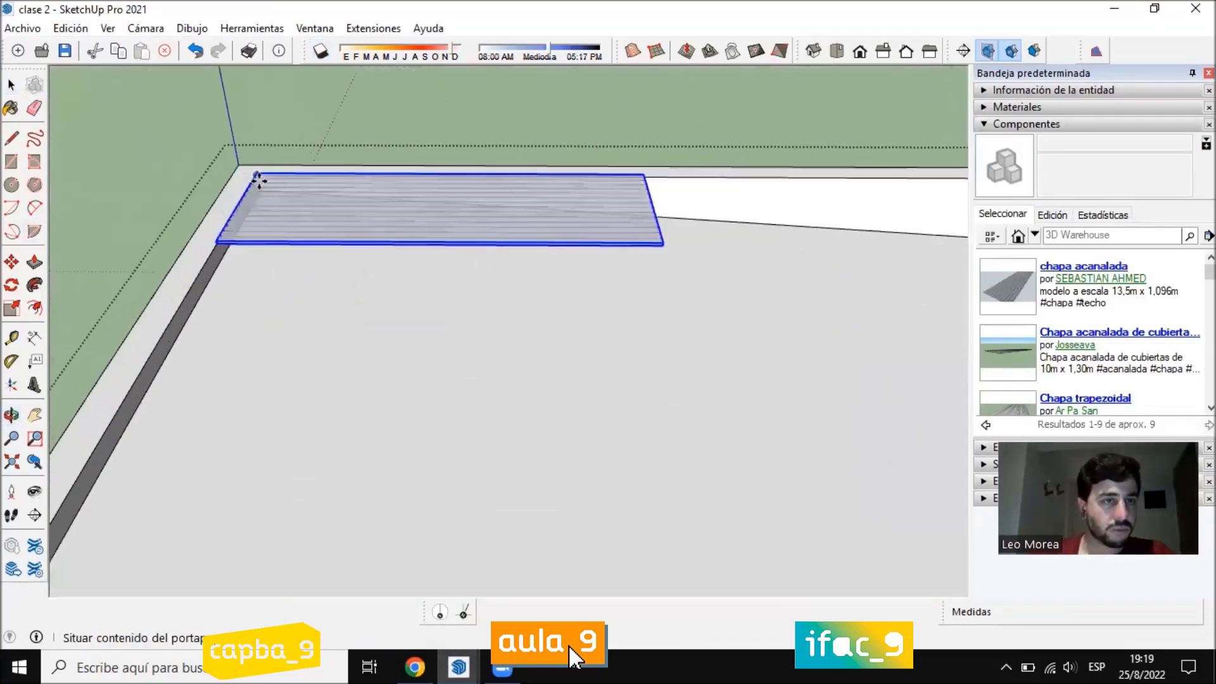
{"action": "left_click", "coordinate": [264, 209]}
Move the corrugated sheet by its lower corner so it fits into the parapet's inner corner on the covering
{"action": "key", "text": "m"}
{"action": "scroll", "coordinate": [258, 171], "scroll_direction": "up", "scroll_amount": 5}
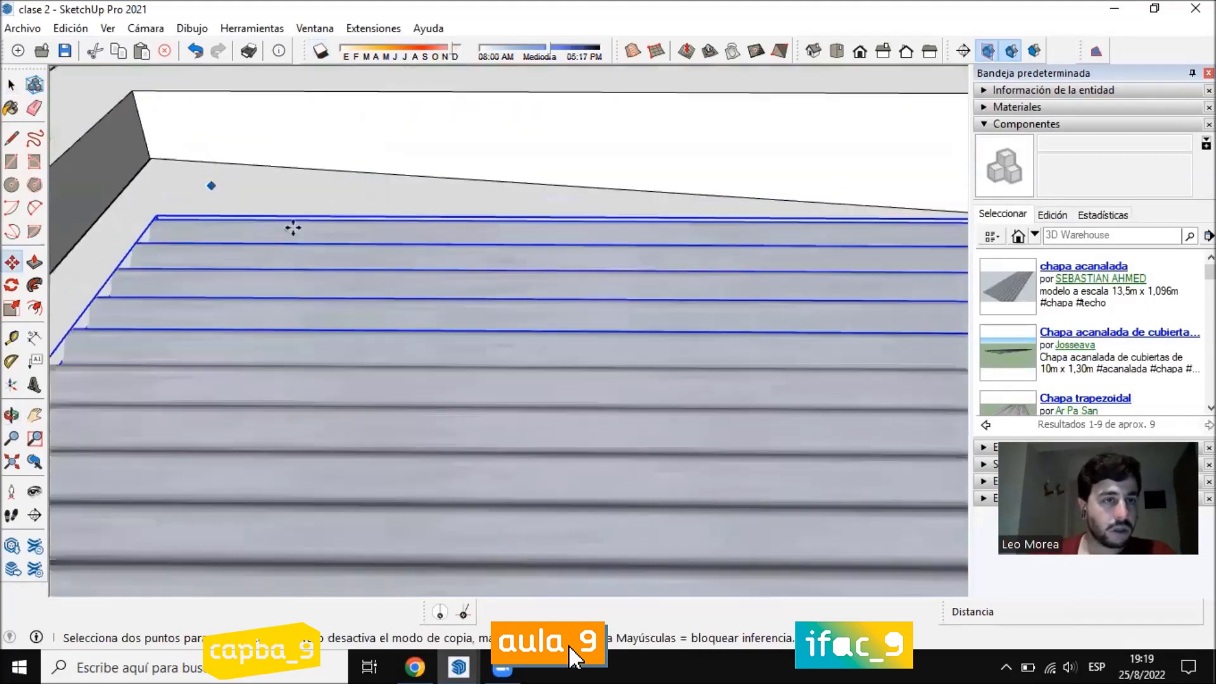
{"action": "scroll", "coordinate": [366, 218], "scroll_direction": "down", "scroll_amount": 2}
{"action": "middle_click_drag", "start_coordinate": [385, 274], "coordinate": [514, 295], "text": "shift"}
{"action": "scroll", "coordinate": [360, 261], "scroll_direction": "up", "scroll_amount": 1}
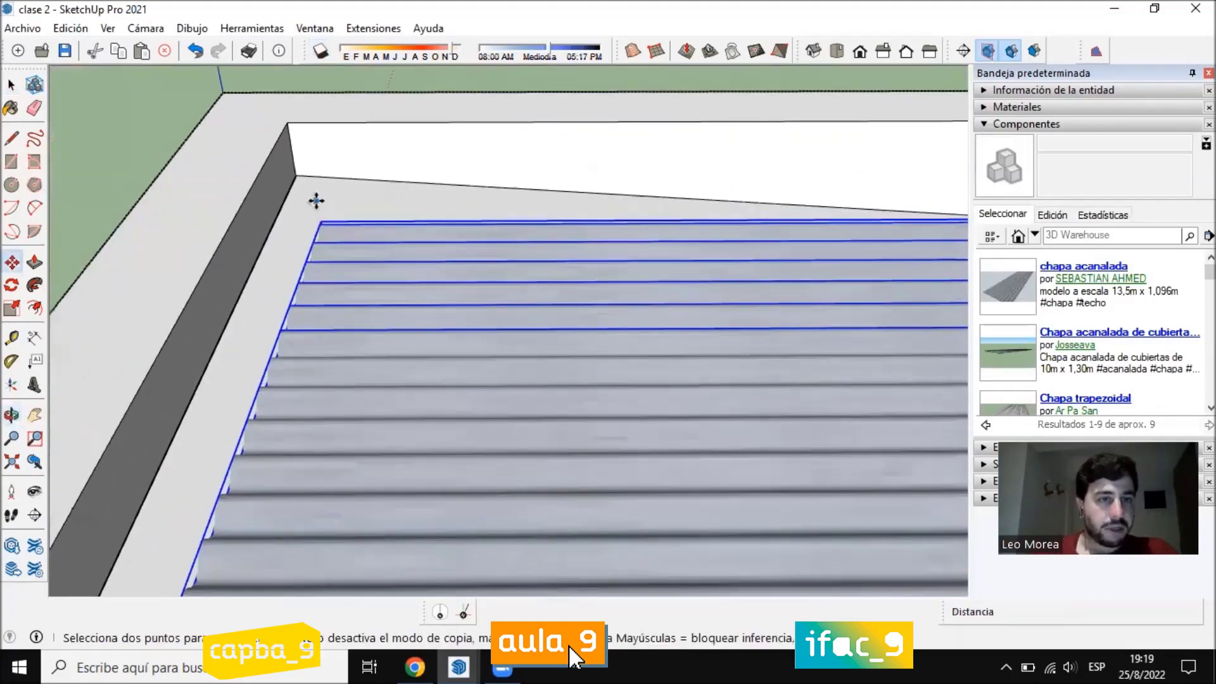
{"action": "middle_click_drag", "start_coordinate": [315, 200], "coordinate": [1006, 324]}
{"action": "scroll", "coordinate": [866, 166], "scroll_direction": "up", "scroll_amount": 2}
{"action": "scroll", "coordinate": [701, 220], "scroll_direction": "up", "scroll_amount": 7}
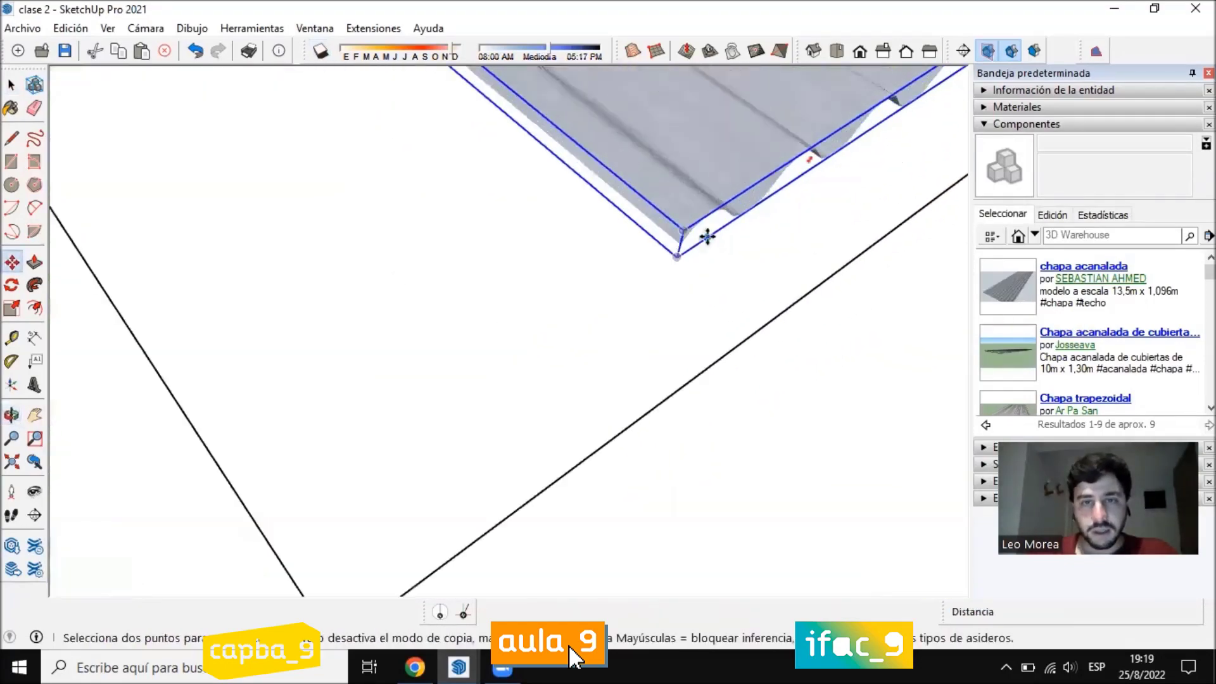
{"action": "left_click", "coordinate": [657, 270]}
{"action": "middle_click_drag", "start_coordinate": [629, 304], "coordinate": [228, 341]}
{"action": "left_click", "coordinate": [307, 101]}
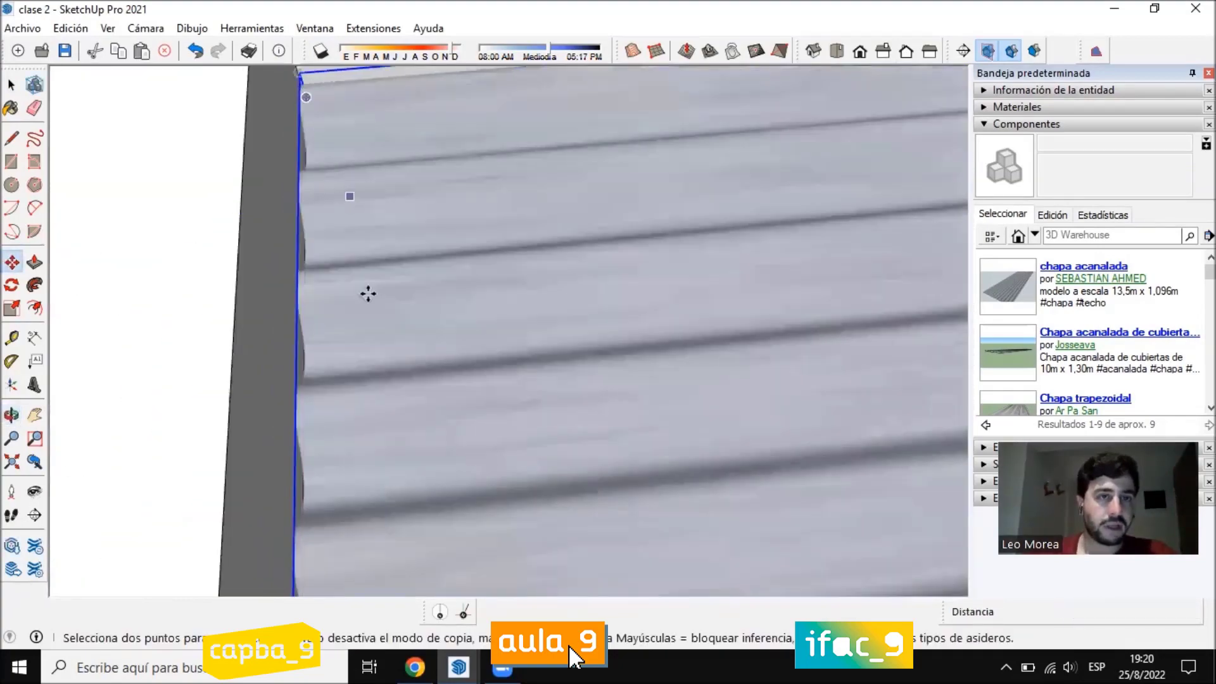
Try to rotate the corrugated sheet about 4.2° downward around its parapet corner to follow the roof slope
{"action": "middle_click_drag", "start_coordinate": [367, 291], "coordinate": [664, 230]}
{"action": "scroll", "coordinate": [326, 306], "scroll_direction": "down", "scroll_amount": 3}
{"action": "scroll", "coordinate": [486, 291], "scroll_direction": "down", "scroll_amount": 3}
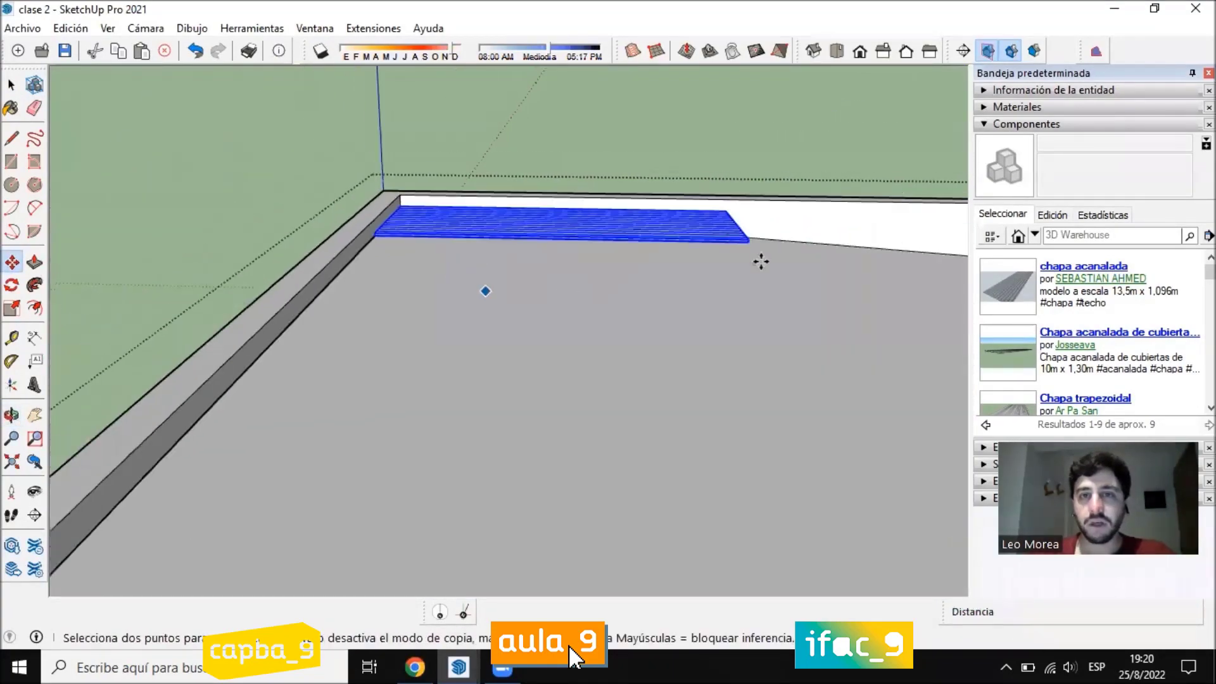
{"action": "scroll", "coordinate": [893, 195], "scroll_direction": "up", "scroll_amount": 2}
{"action": "middle_click_drag", "start_coordinate": [702, 268], "coordinate": [727, 206]}
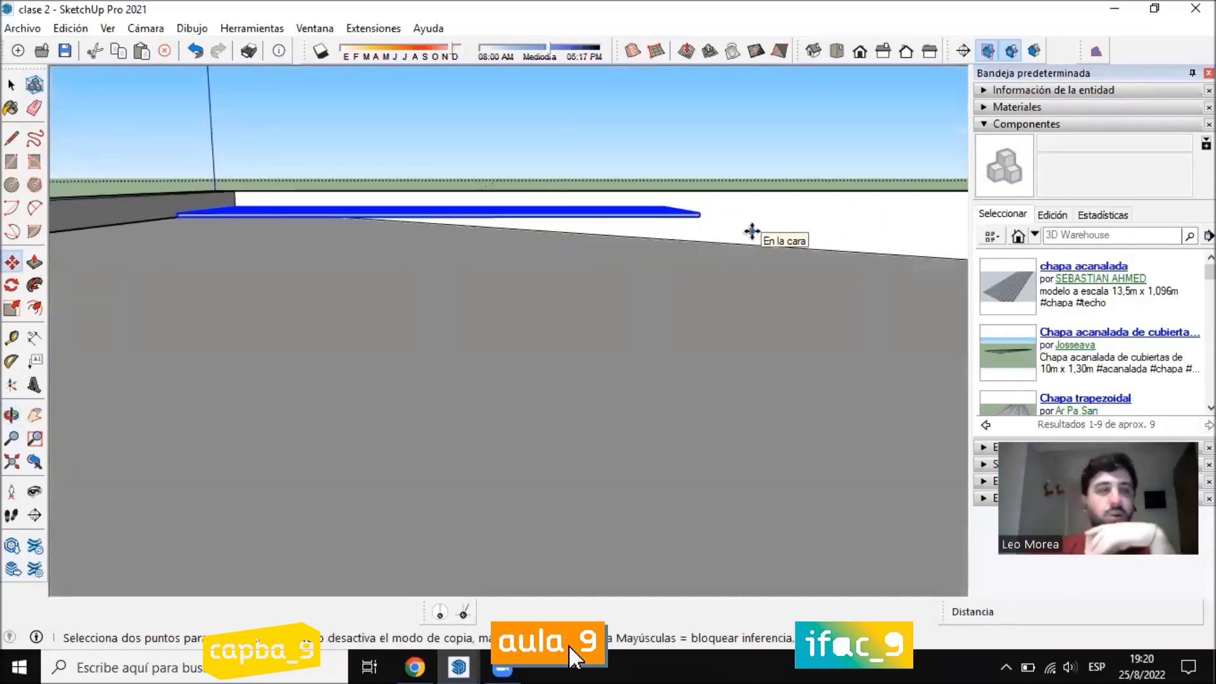
{"action": "left_click", "coordinate": [11, 284]}
{"action": "scroll", "coordinate": [250, 212], "scroll_direction": "up", "scroll_amount": 3}
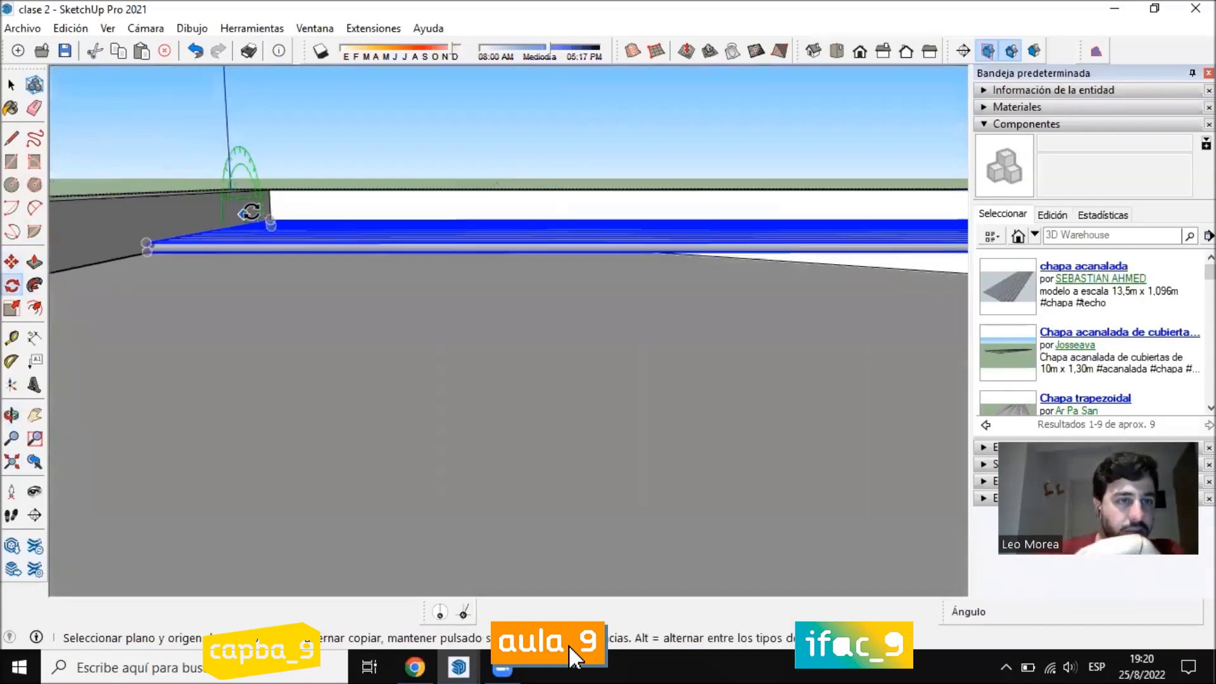
{"action": "scroll", "coordinate": [266, 214], "scroll_direction": "up", "scroll_amount": 3}
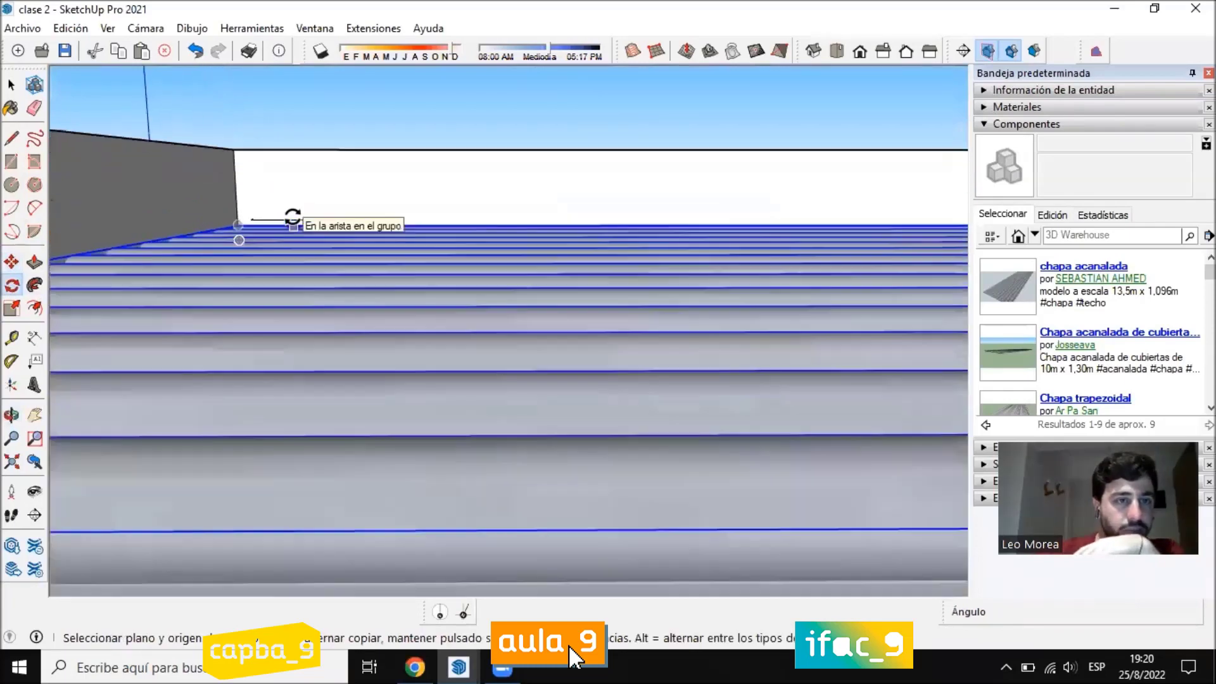
{"action": "left_click", "coordinate": [240, 203]}
{"action": "scroll", "coordinate": [240, 204], "scroll_direction": "down", "scroll_amount": 3}
{"action": "scroll", "coordinate": [400, 225], "scroll_direction": "down", "scroll_amount": 2}
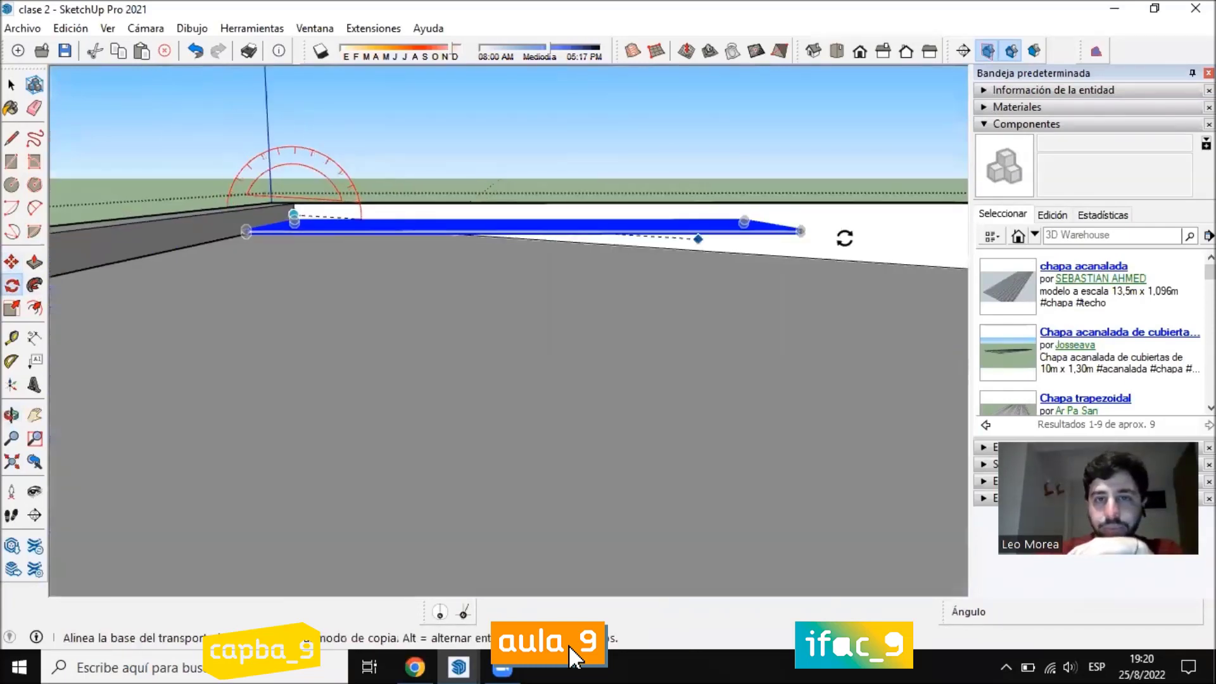
{"action": "scroll", "coordinate": [839, 229], "scroll_direction": "up", "scroll_amount": 2}
{"action": "left_click", "coordinate": [827, 204]}
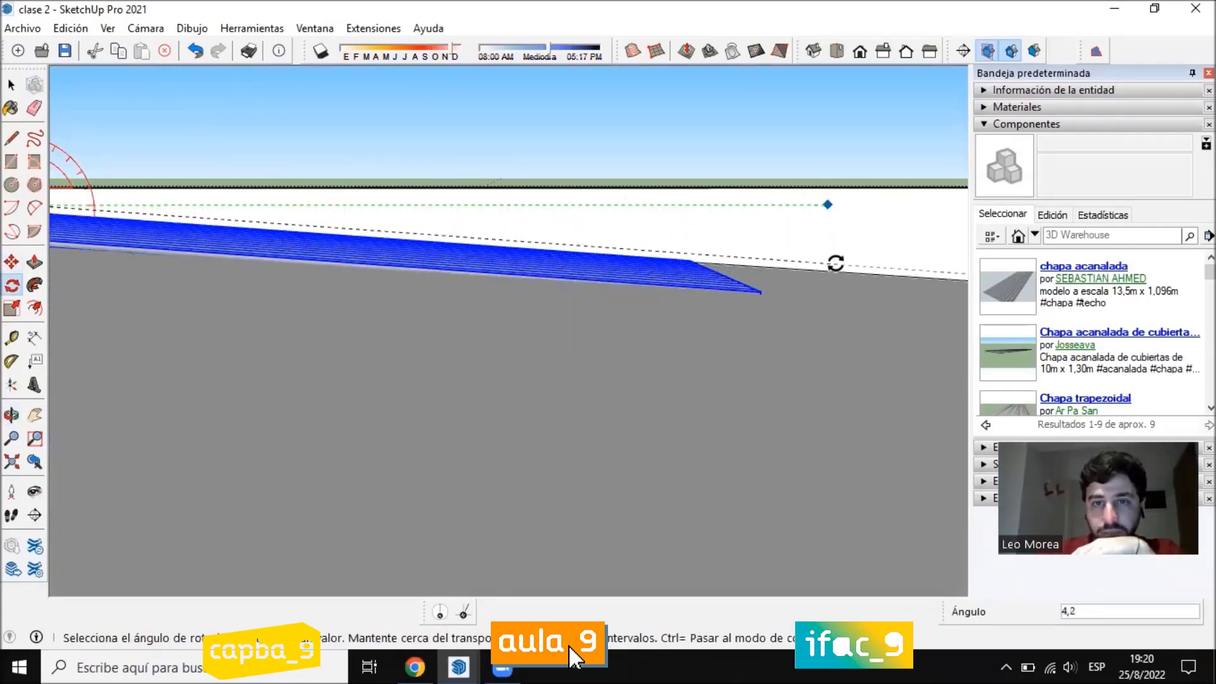
{"action": "left_click", "coordinate": [835, 262]}
Check how the rotated sheet sits on the sloped covering, and undo the rotation
{"action": "middle_click_drag", "start_coordinate": [786, 271], "coordinate": [585, 321]}
{"action": "scroll", "coordinate": [611, 311], "scroll_direction": "up", "scroll_amount": 3}
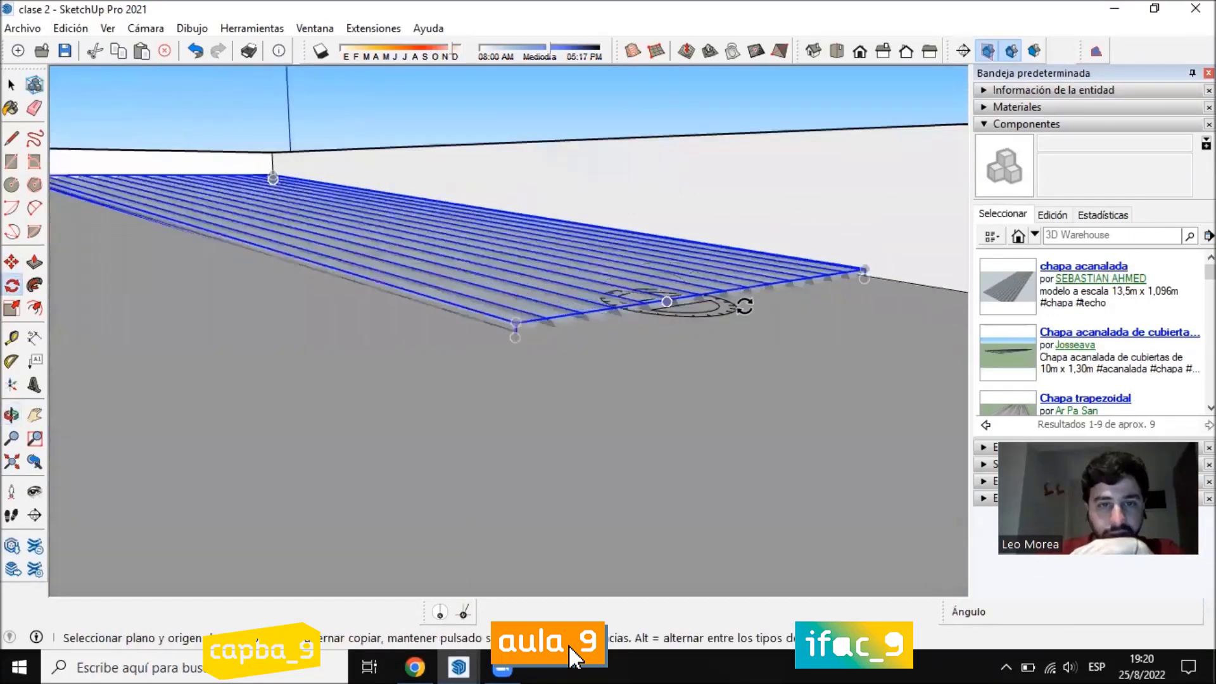
{"action": "middle_click_drag", "start_coordinate": [744, 306], "coordinate": [845, 423]}
{"action": "scroll", "coordinate": [762, 343], "scroll_direction": "down", "scroll_amount": 4}
{"action": "scroll", "coordinate": [89, 209], "scroll_direction": "up", "scroll_amount": 4}
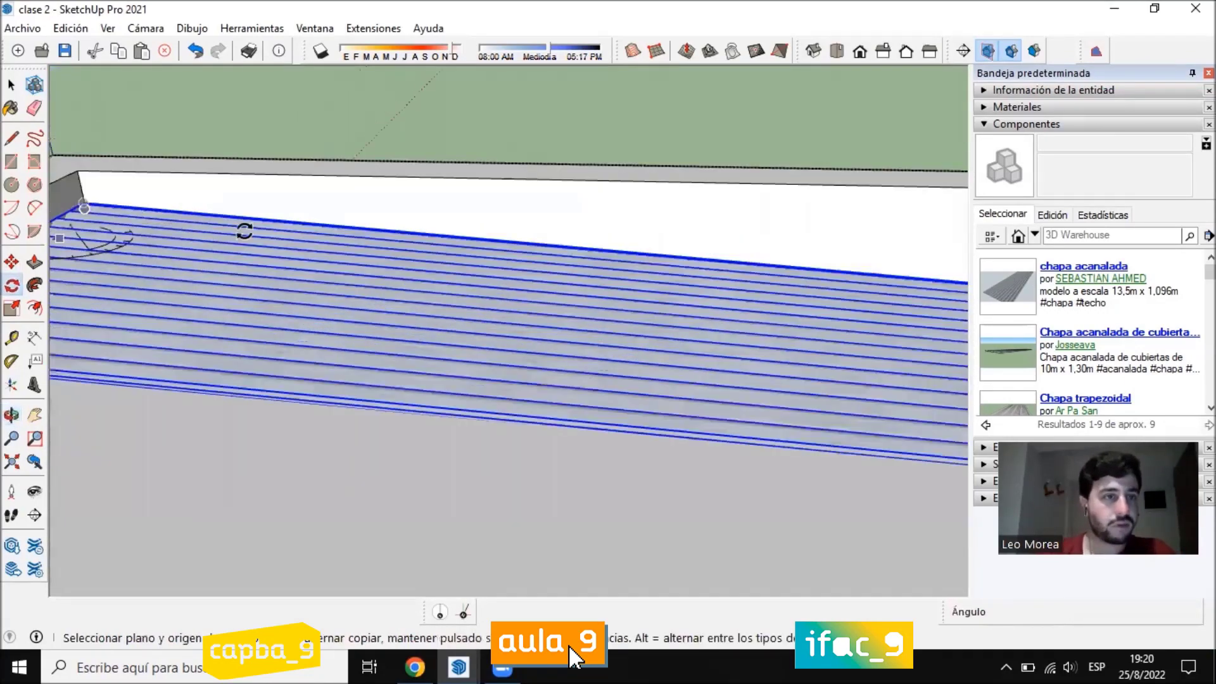
{"action": "key", "text": "ctrl+z"}
Rotate the corrugated sheet about 3.5° downward around its parapet corner to match the covering's slope
{"action": "middle_click_drag", "start_coordinate": [134, 231], "coordinate": [923, 147]}
{"action": "scroll", "coordinate": [849, 143], "scroll_direction": "up", "scroll_amount": 3}
{"action": "left_click", "coordinate": [788, 152]}
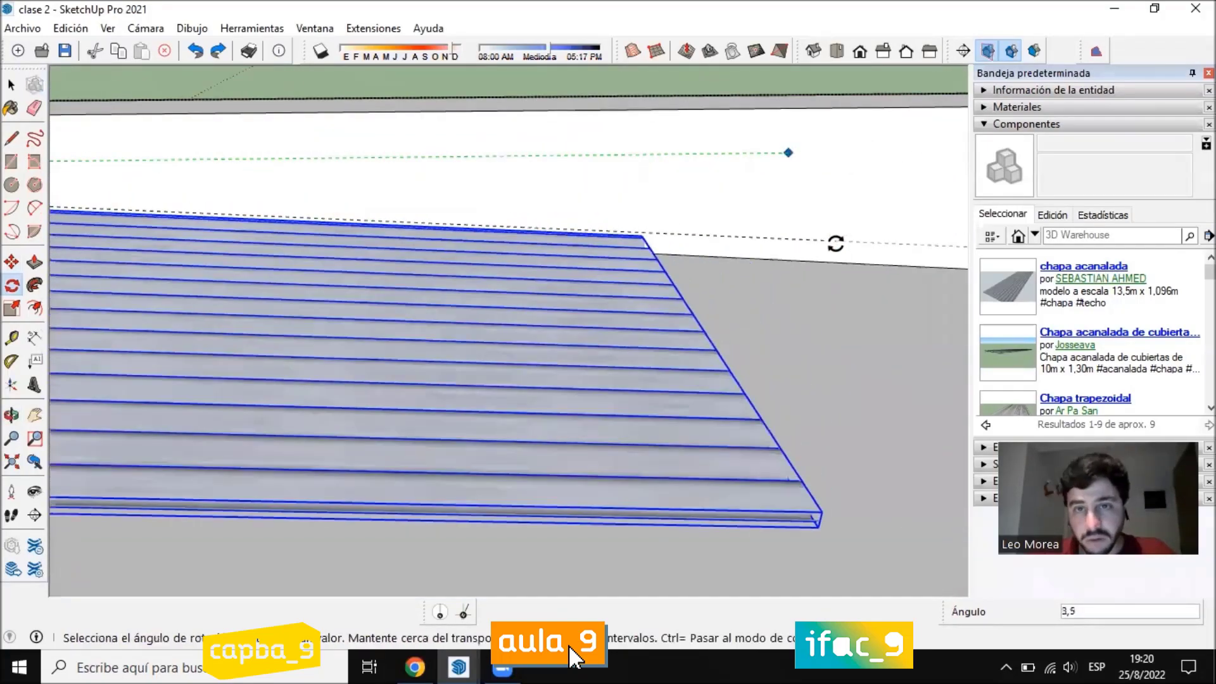
{"action": "left_click", "coordinate": [832, 247]}
Copy the sloped corrugated sheet about 1.07 m sideways with Move so it adjoins the original along the parapet
{"action": "scroll", "coordinate": [800, 207], "scroll_direction": "down", "scroll_amount": 4}
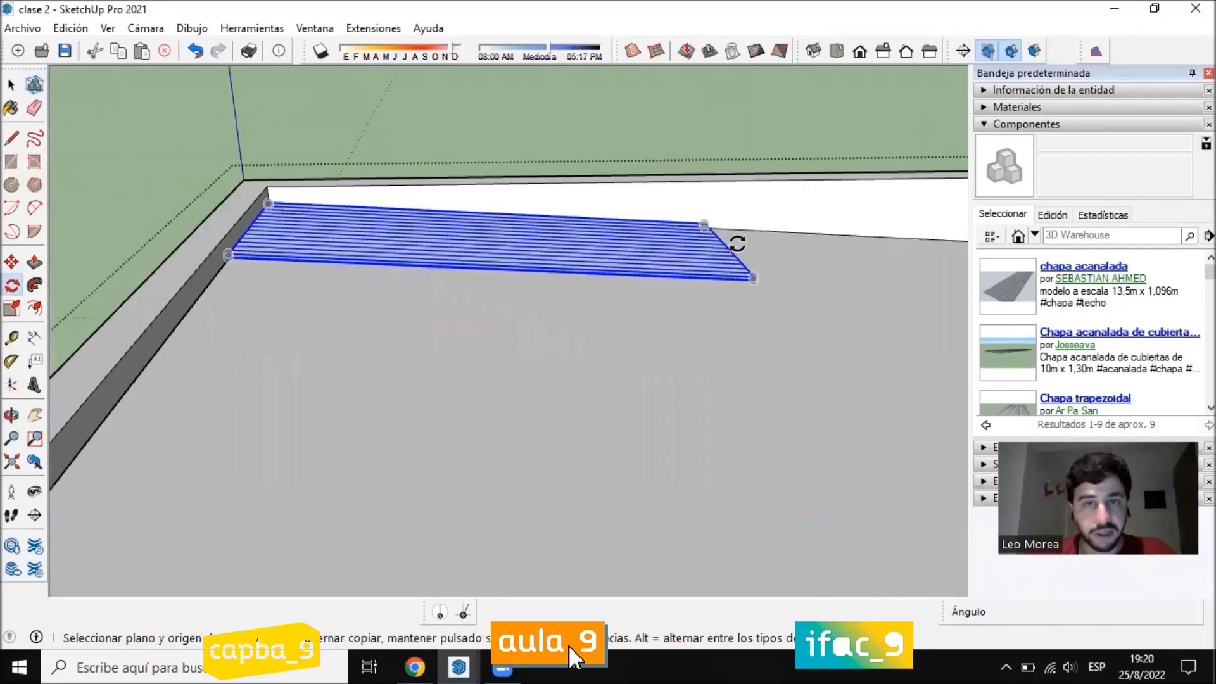
{"action": "middle_click_drag", "start_coordinate": [738, 244], "coordinate": [340, 260]}
{"action": "key", "text": "m"}
{"action": "scroll", "coordinate": [323, 153], "scroll_direction": "up", "scroll_amount": 5}
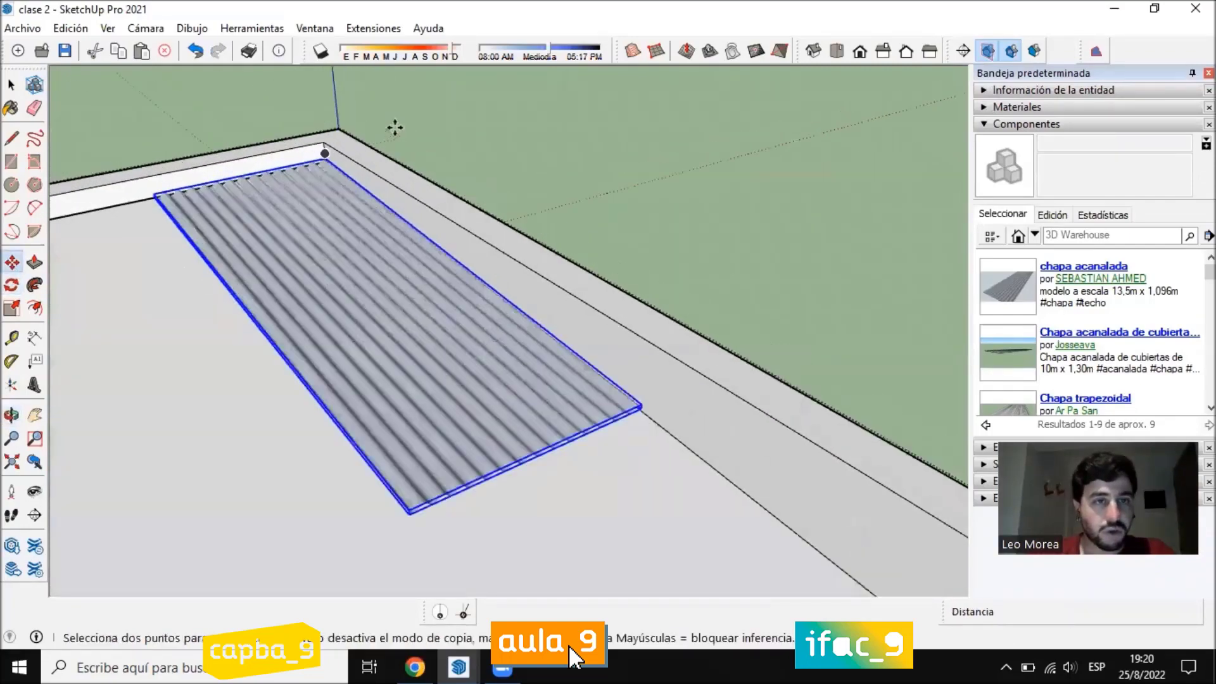
{"action": "left_click", "coordinate": [299, 180]}
{"action": "scroll", "coordinate": [315, 182], "scroll_direction": "down", "scroll_amount": 4}
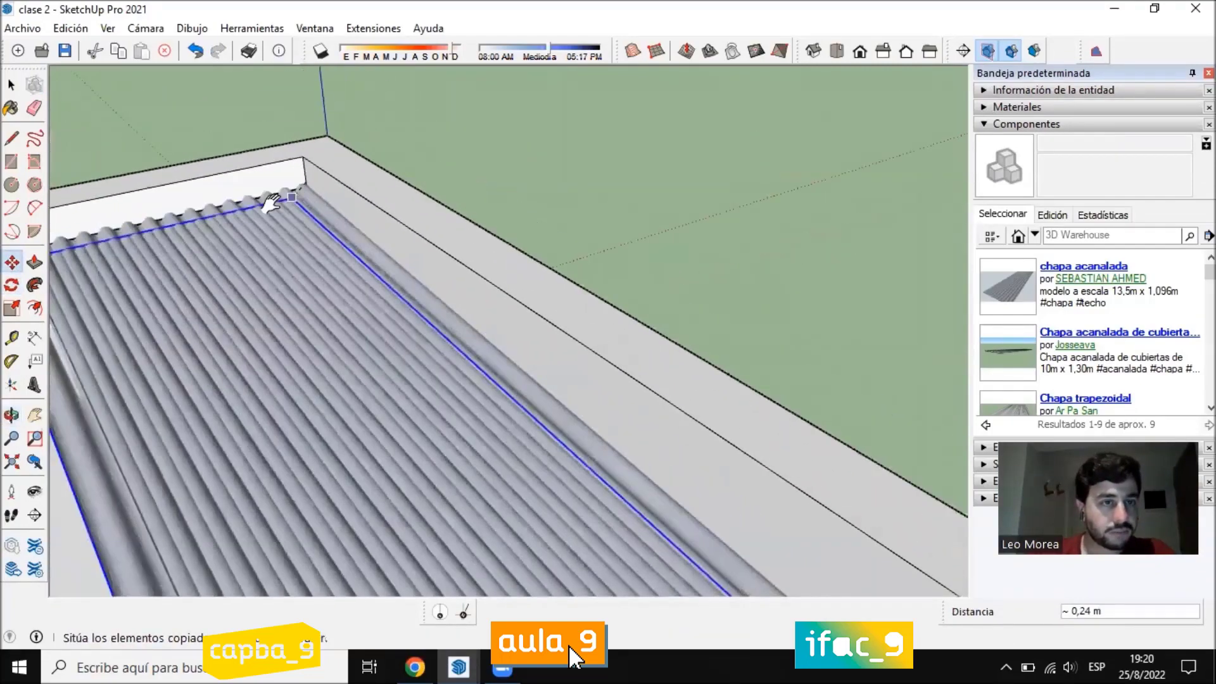
{"action": "left_click", "coordinate": [400, 188]}
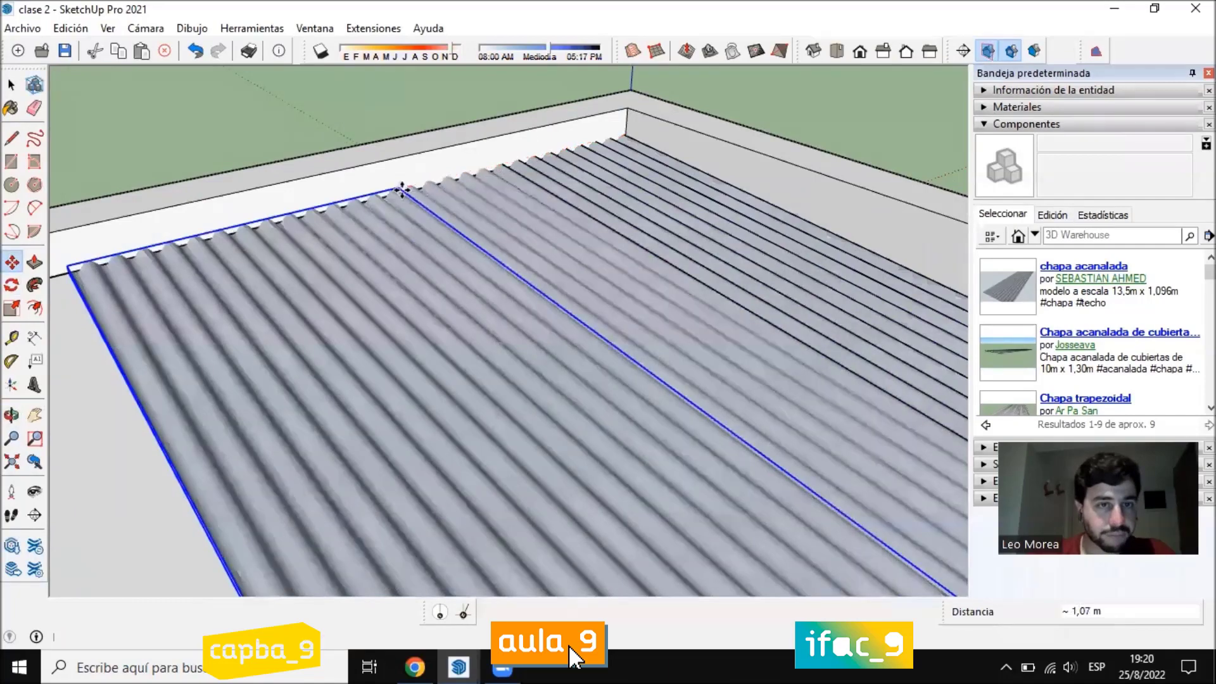
Multiply the sheet copy by six to span the roof between the two side parapets
{"action": "scroll", "coordinate": [481, 166], "scroll_direction": "down", "scroll_amount": 4}
{"action": "middle_click_drag", "start_coordinate": [530, 204], "coordinate": [716, 190]}
{"action": "scroll", "coordinate": [716, 192], "scroll_direction": "down", "scroll_amount": 3}
{"action": "scroll", "coordinate": [561, 279], "scroll_direction": "up", "scroll_amount": 3}
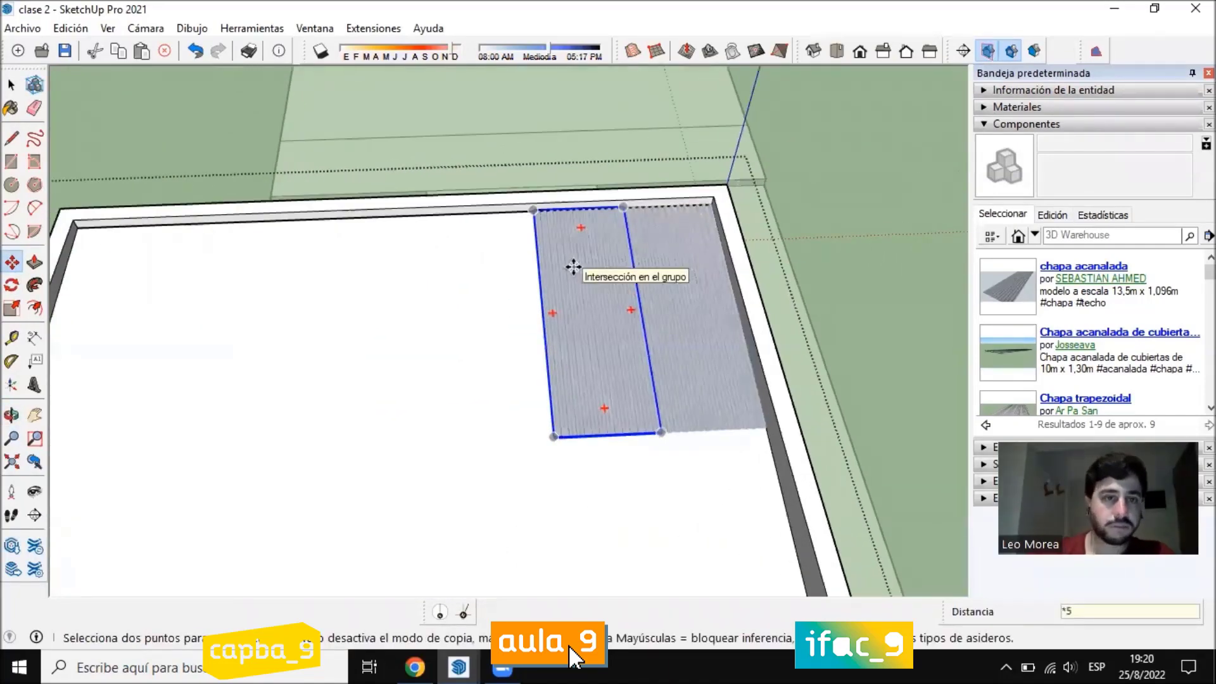
{"action": "key", "text": "Return"}
{"action": "key", "text": "Return"}
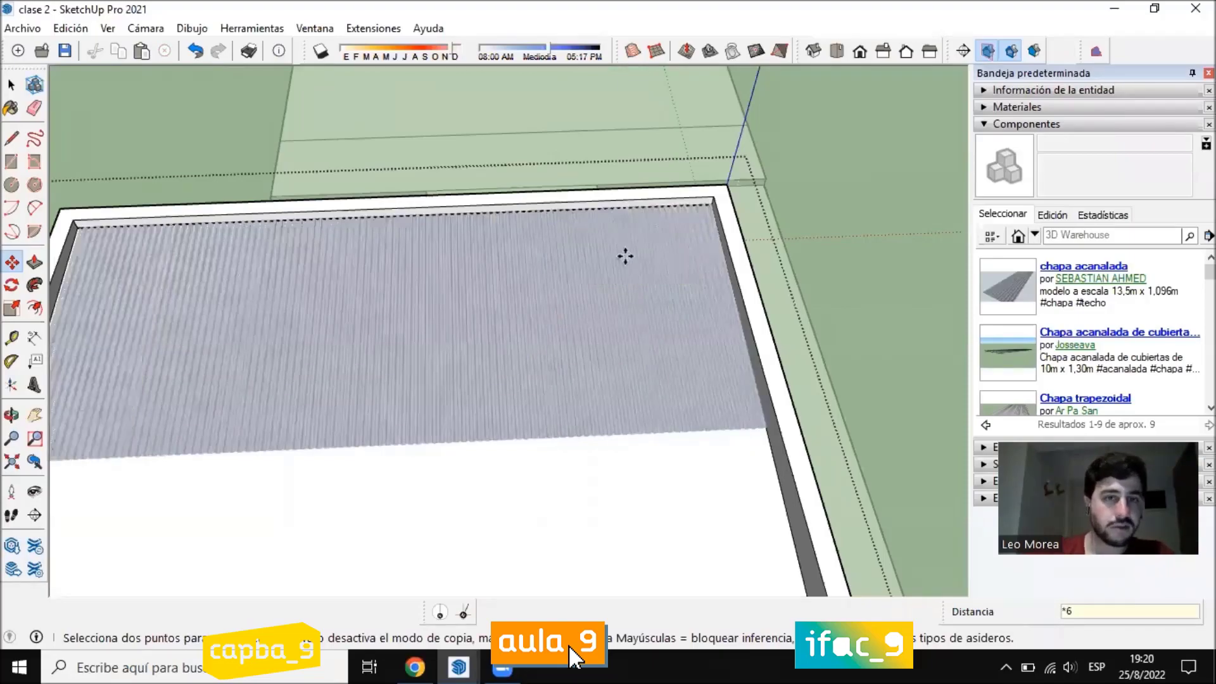
Select all seven corrugated sheets in the row across the roof
{"action": "scroll", "coordinate": [625, 256], "scroll_direction": "down", "scroll_amount": 3}
{"action": "middle_click_drag", "start_coordinate": [586, 291], "coordinate": [786, 201]}
{"action": "scroll", "coordinate": [787, 201], "scroll_direction": "up", "scroll_amount": 4}
{"action": "mouse_move", "coordinate": [741, 286]}
{"action": "middle_mouse_down"}
{"action": "mouse_move", "coordinate": [716, 273]}
{"action": "mouse_move", "coordinate": [844, 188]}
{"action": "mouse_move", "coordinate": [738, 279]}
{"action": "middle_mouse_up"}
{"action": "scroll", "coordinate": [738, 279], "scroll_direction": "down", "scroll_amount": 3}
{"action": "scroll", "coordinate": [561, 365], "scroll_direction": "down", "scroll_amount": 3}
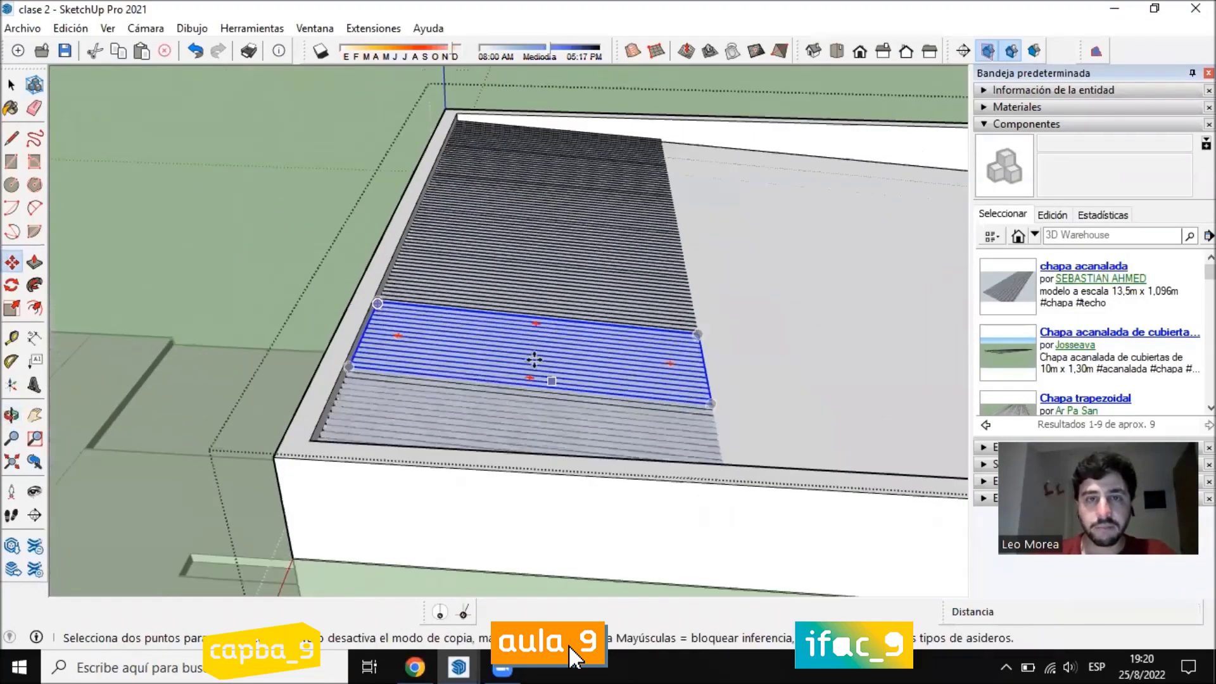
{"action": "left_click", "coordinate": [12, 84]}
{"action": "scroll", "coordinate": [468, 202], "scroll_direction": "down", "scroll_amount": 3}
{"action": "middle_click_drag", "start_coordinate": [552, 230], "coordinate": [547, 244]}
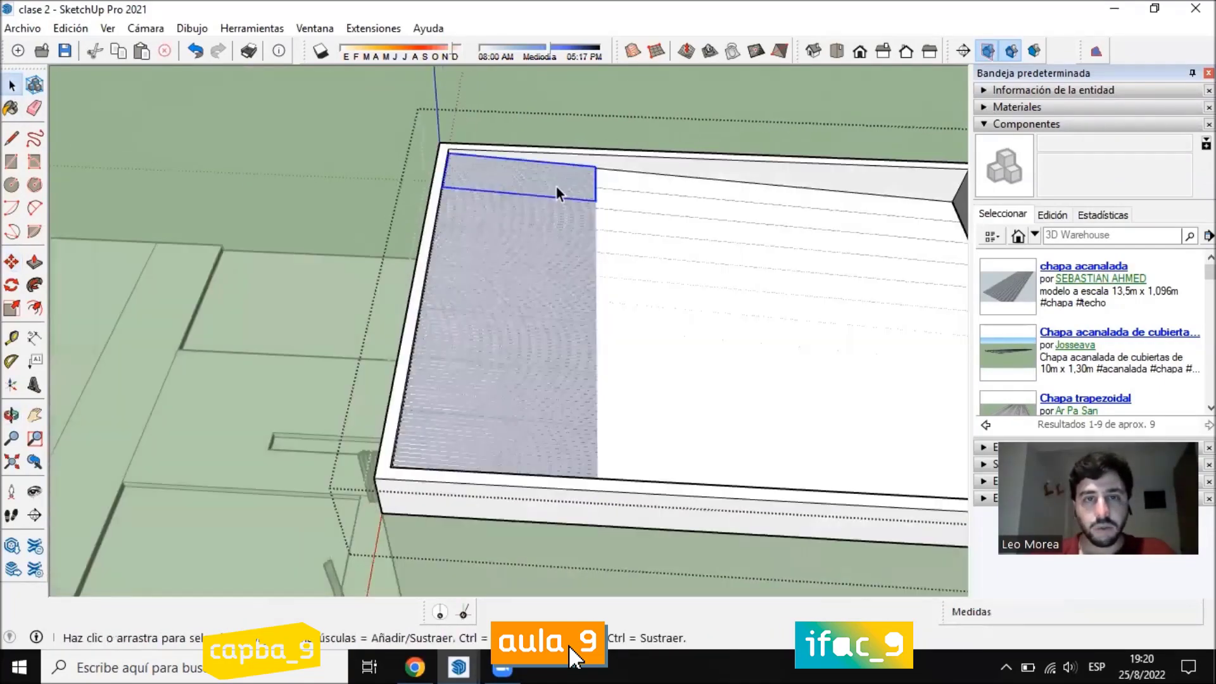
{"action": "left_click", "coordinate": [549, 397], "text": "shift"}
{"action": "left_click", "coordinate": [561, 464], "text": "shift"}
{"action": "scroll", "coordinate": [561, 463], "scroll_direction": "down", "scroll_amount": 3}
{"action": "middle_click_drag", "start_coordinate": [561, 463], "coordinate": [499, 393]}
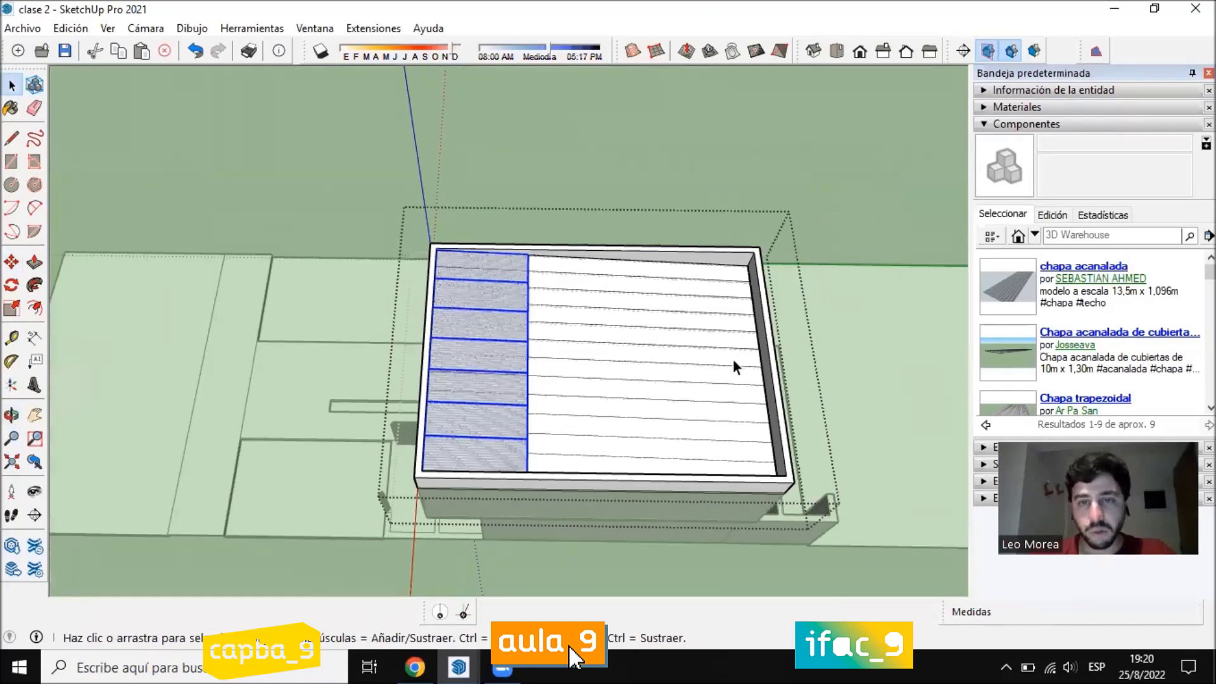
Scale the seven corrugated sheets lengthwise by about 3.3 so they reach the parapet at the far end of the roof
{"action": "left_click", "coordinate": [11, 308]}
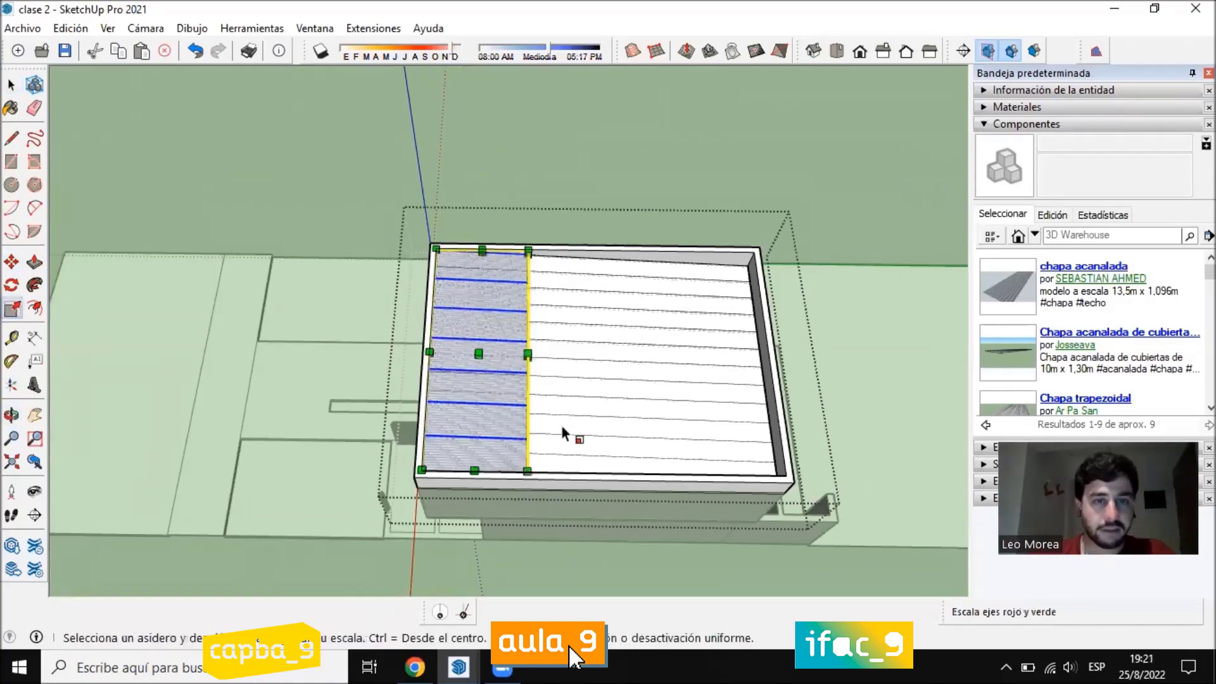
{"action": "middle_click_drag", "start_coordinate": [570, 429], "coordinate": [372, 261]}
{"action": "scroll", "coordinate": [503, 259], "scroll_direction": "up", "scroll_amount": 10}
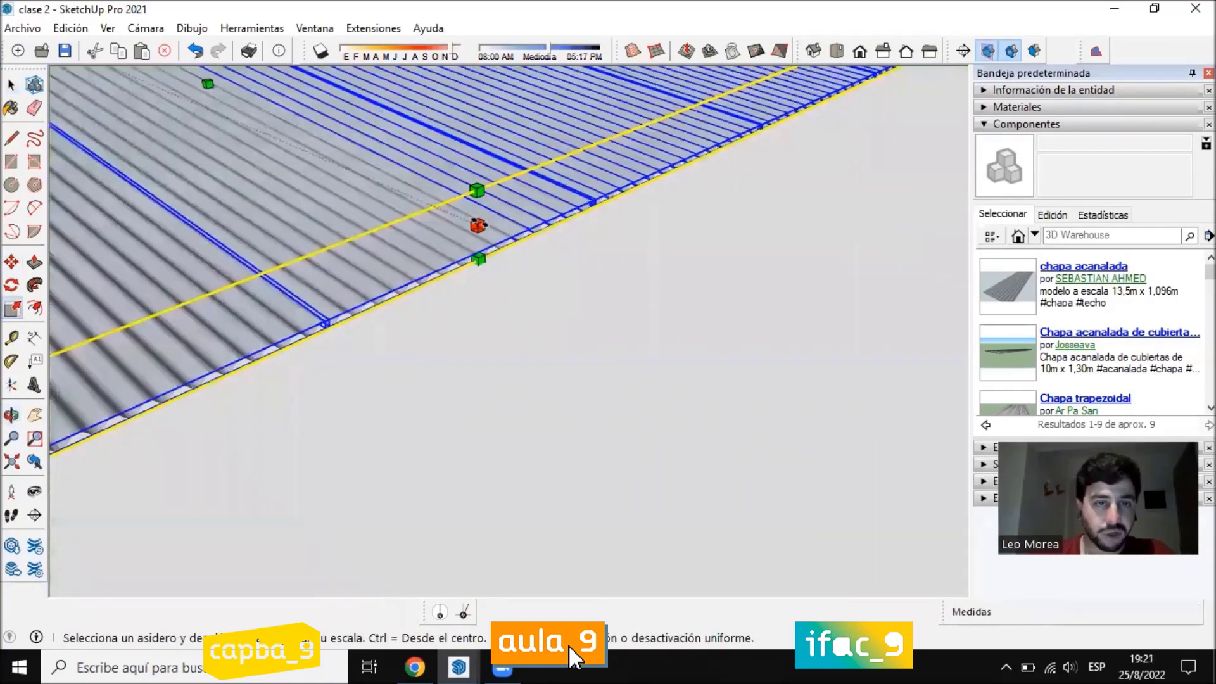
{"action": "scroll", "coordinate": [578, 291], "scroll_direction": "down", "scroll_amount": 10}
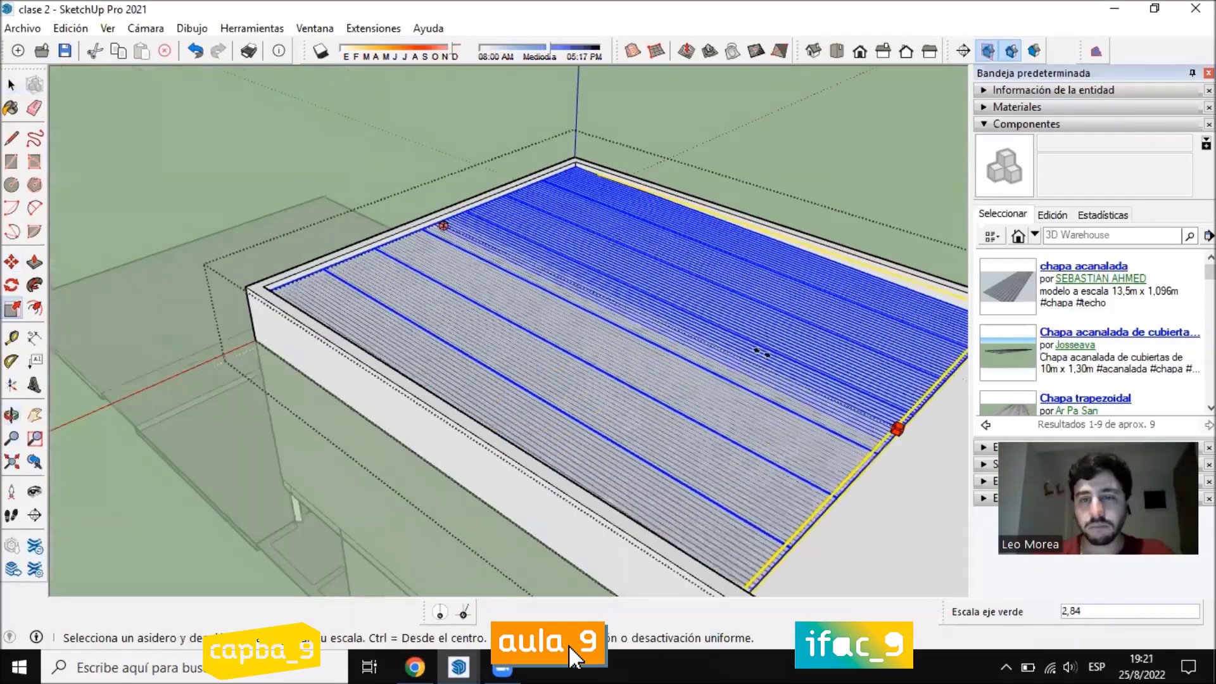
{"action": "middle_click_drag", "start_coordinate": [639, 316], "coordinate": [849, 226]}
{"action": "scroll", "coordinate": [749, 236], "scroll_direction": "up", "scroll_amount": 3}
{"action": "scroll", "coordinate": [740, 203], "scroll_direction": "up", "scroll_amount": 3}
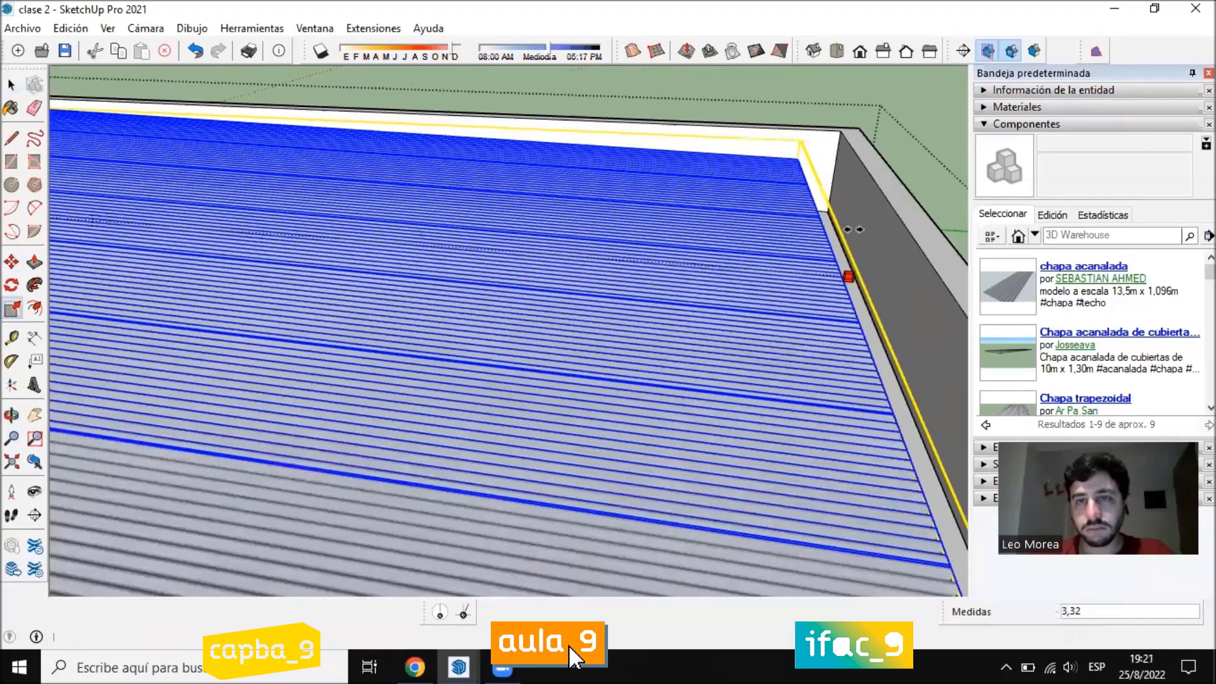
{"action": "left_click", "coordinate": [868, 229]}
{"action": "middle_click_drag", "start_coordinate": [863, 348], "coordinate": [811, 336]}
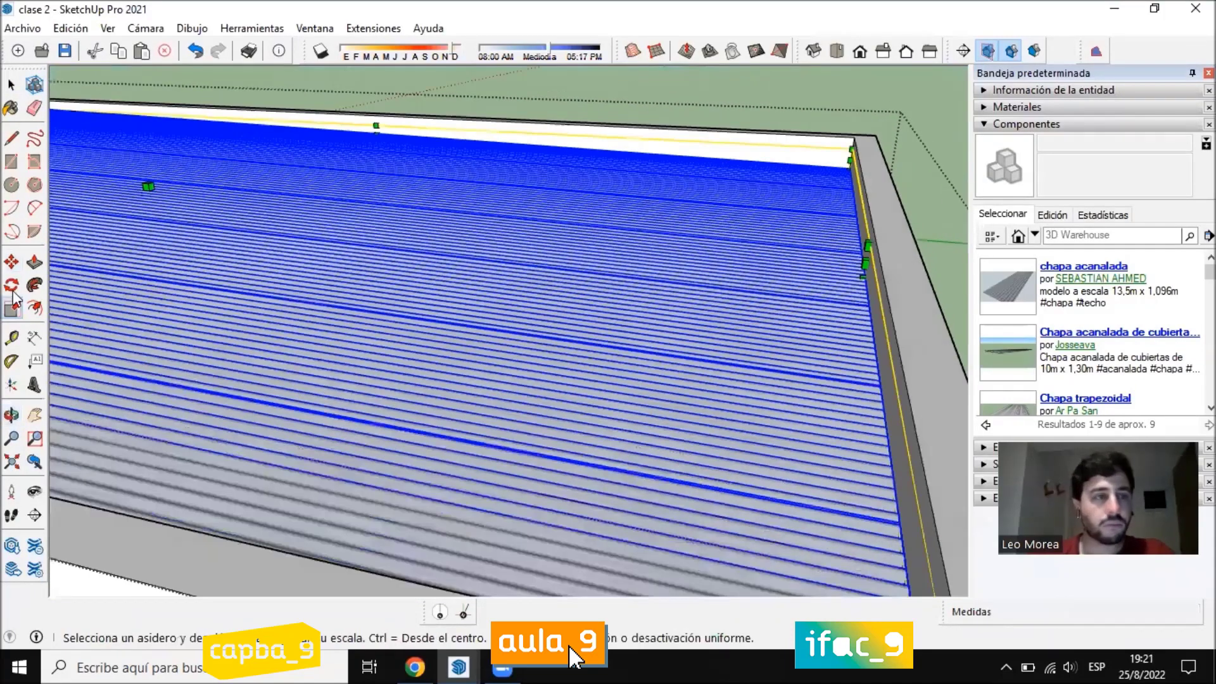
Rotate the lengthened sheets about 2.7° downward to follow the covering's slope, and leave the roof group
{"action": "left_click", "coordinate": [11, 284]}
{"action": "middle_click_drag", "start_coordinate": [582, 416], "coordinate": [738, 378]}
{"action": "scroll", "coordinate": [738, 377], "scroll_direction": "down", "scroll_amount": 3}
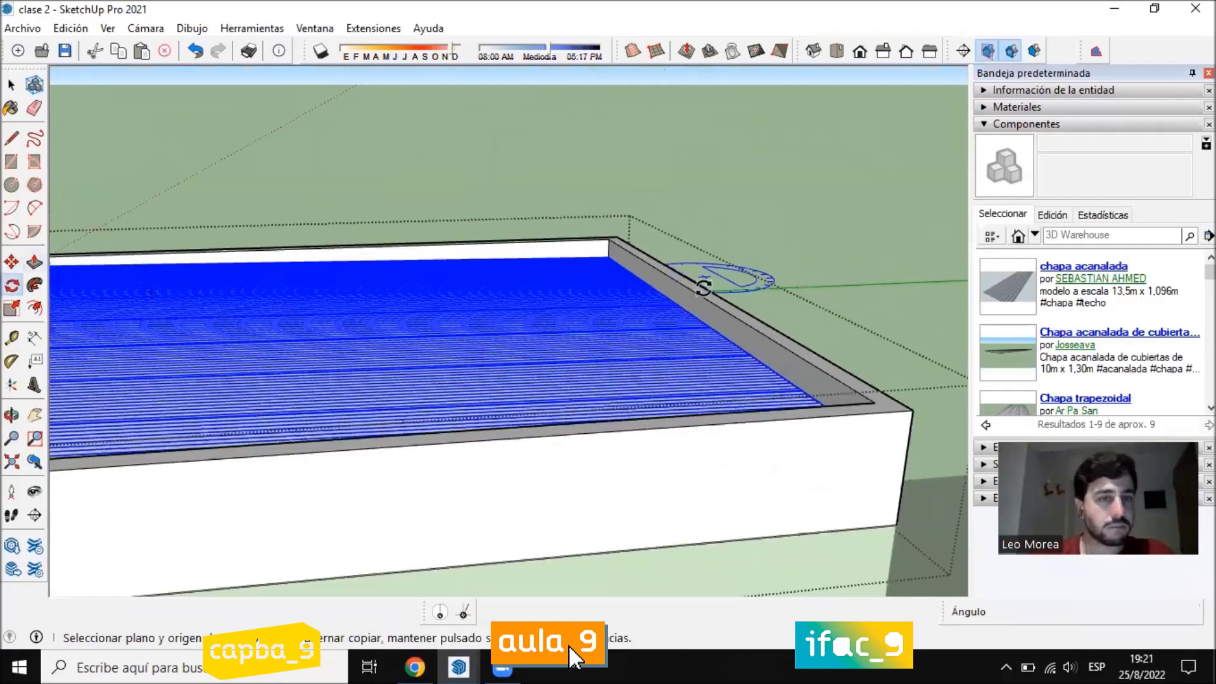
{"action": "scroll", "coordinate": [153, 245], "scroll_direction": "up", "scroll_amount": 5}
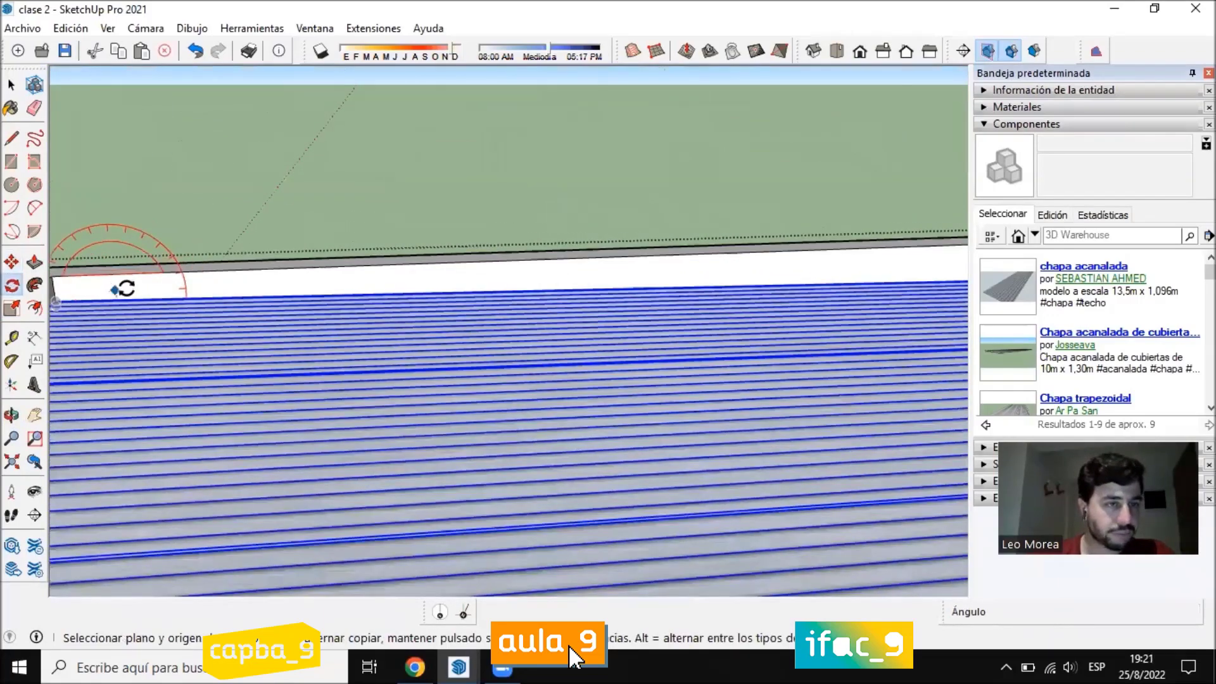
{"action": "middle_click_drag", "start_coordinate": [811, 252], "coordinate": [810, 214]}
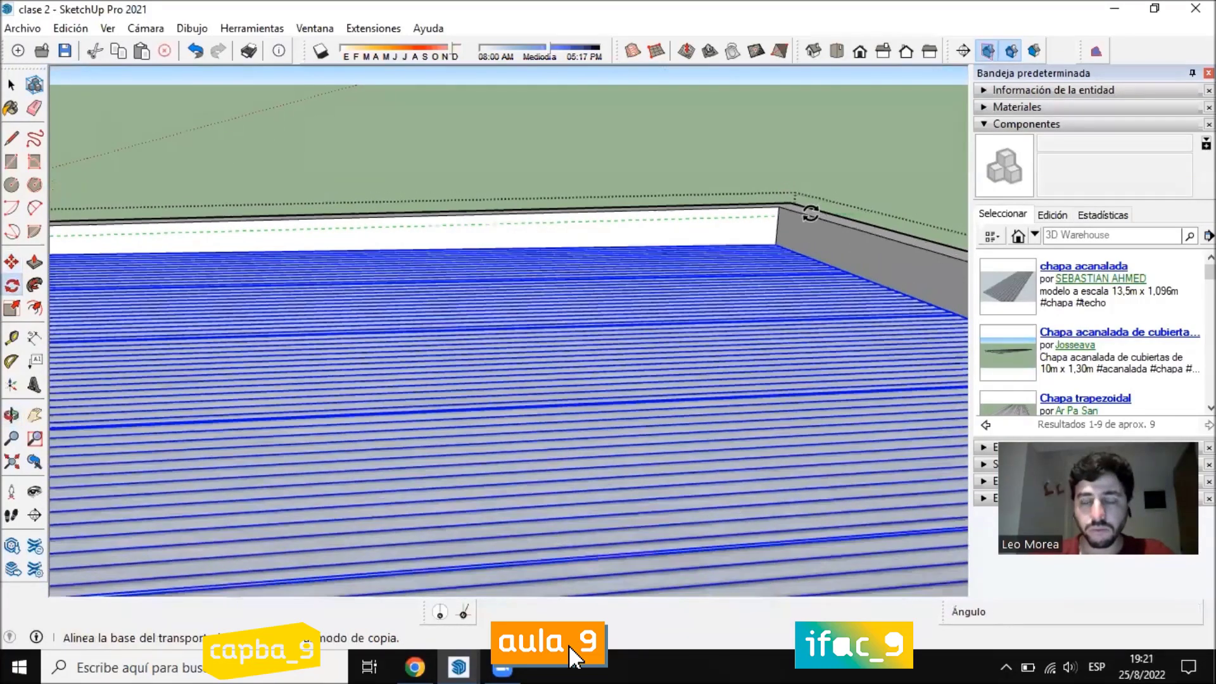
{"action": "scroll", "coordinate": [811, 213], "scroll_direction": "up", "scroll_amount": 2}
{"action": "left_click", "coordinate": [713, 231]}
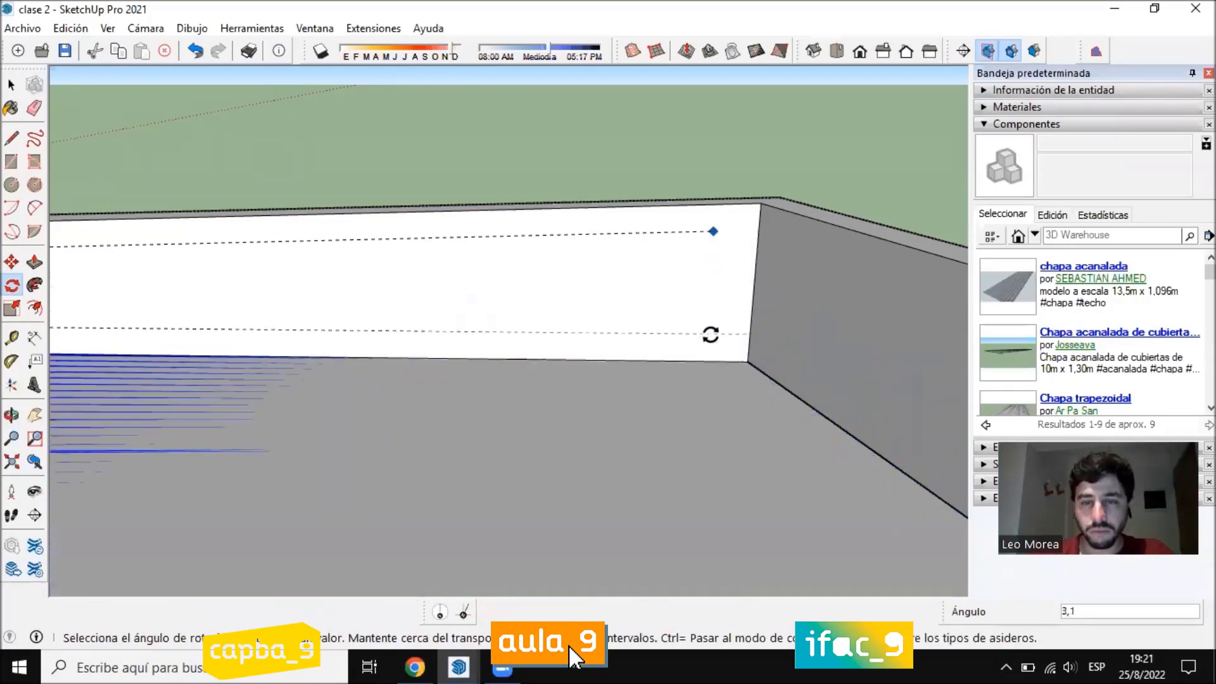
{"action": "left_click", "coordinate": [711, 321]}
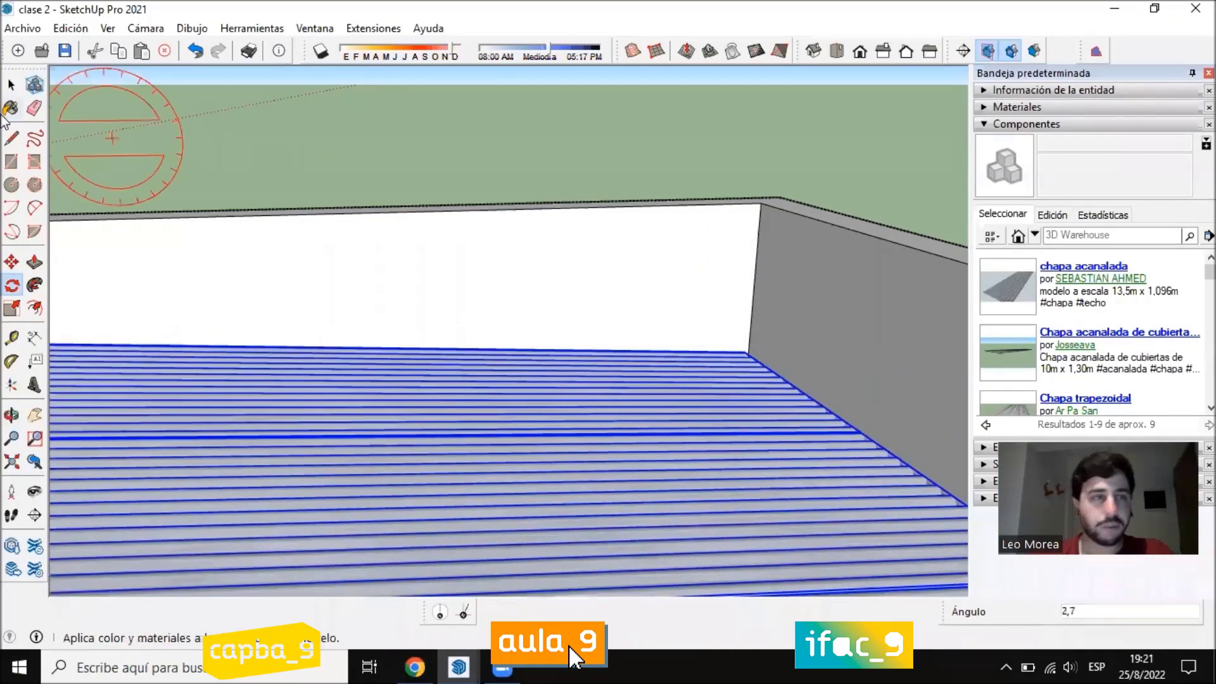
{"action": "left_click", "coordinate": [11, 85]}
{"action": "left_click", "coordinate": [510, 115]}
Examine how the corrugated sheets sit on the sloped covering and meet the surrounding parapets
{"action": "middle_click_drag", "start_coordinate": [511, 116], "coordinate": [671, 312]}
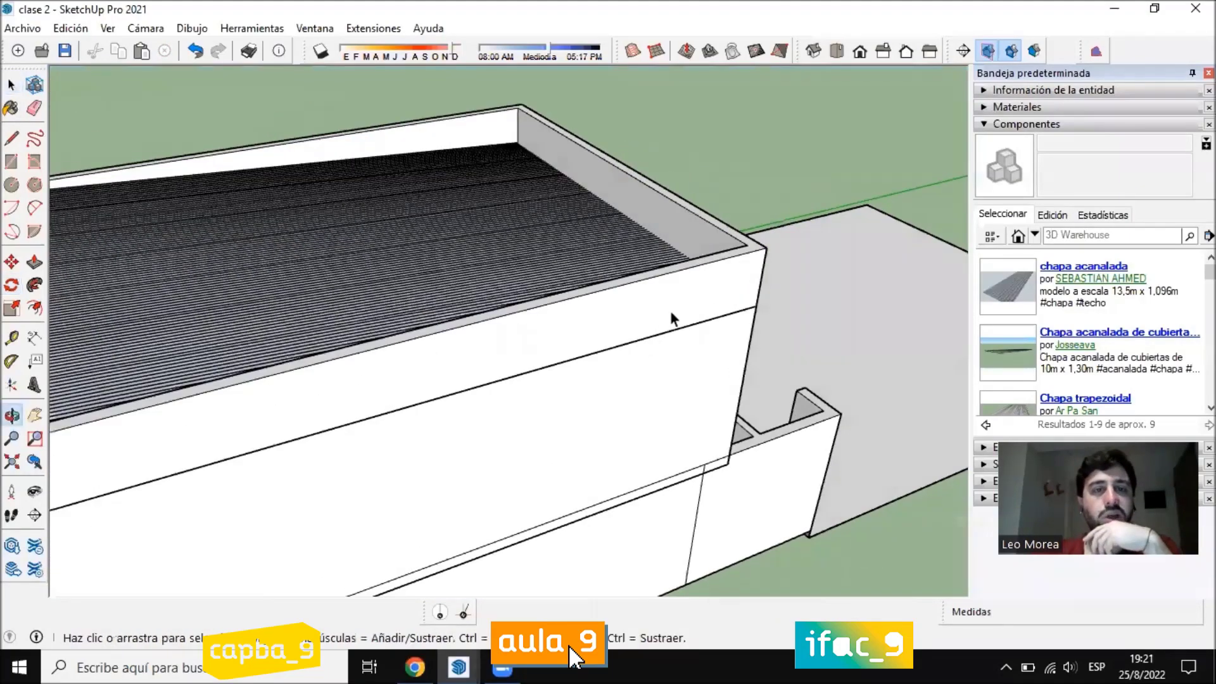
{"action": "scroll", "coordinate": [670, 312], "scroll_direction": "down", "scroll_amount": 2}
{"action": "scroll", "coordinate": [547, 291], "scroll_direction": "up", "scroll_amount": 5}
{"action": "middle_click_drag", "start_coordinate": [534, 291], "coordinate": [638, 90]}
{"action": "scroll", "coordinate": [682, 323], "scroll_direction": "down", "scroll_amount": 3}
{"action": "scroll", "coordinate": [826, 203], "scroll_direction": "up", "scroll_amount": 3}
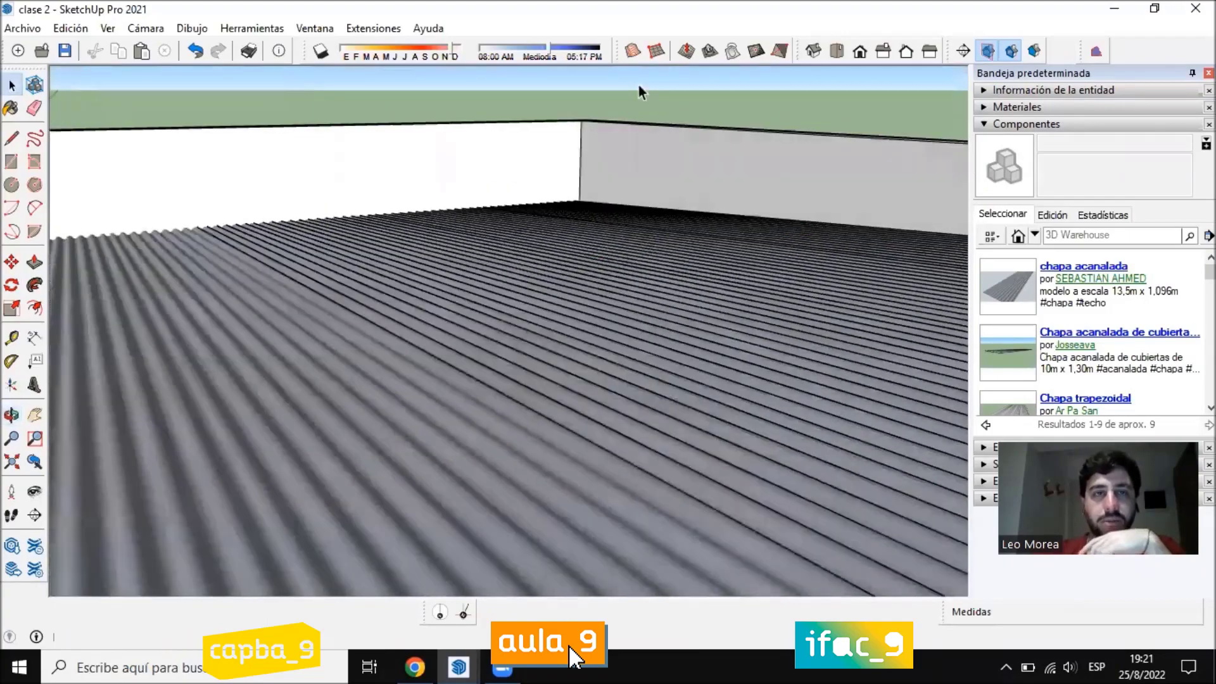
{"action": "scroll", "coordinate": [551, 331], "scroll_direction": "down", "scroll_amount": 3}
{"action": "middle_click_drag", "start_coordinate": [550, 331], "coordinate": [758, 356]}
{"action": "scroll", "coordinate": [650, 358], "scroll_direction": "up", "scroll_amount": 4}
{"action": "middle_click_drag", "start_coordinate": [651, 358], "coordinate": [781, 362]}
{"action": "scroll", "coordinate": [781, 362], "scroll_direction": "up", "scroll_amount": 1}
{"action": "middle_click_drag", "start_coordinate": [713, 337], "coordinate": [740, 293]}
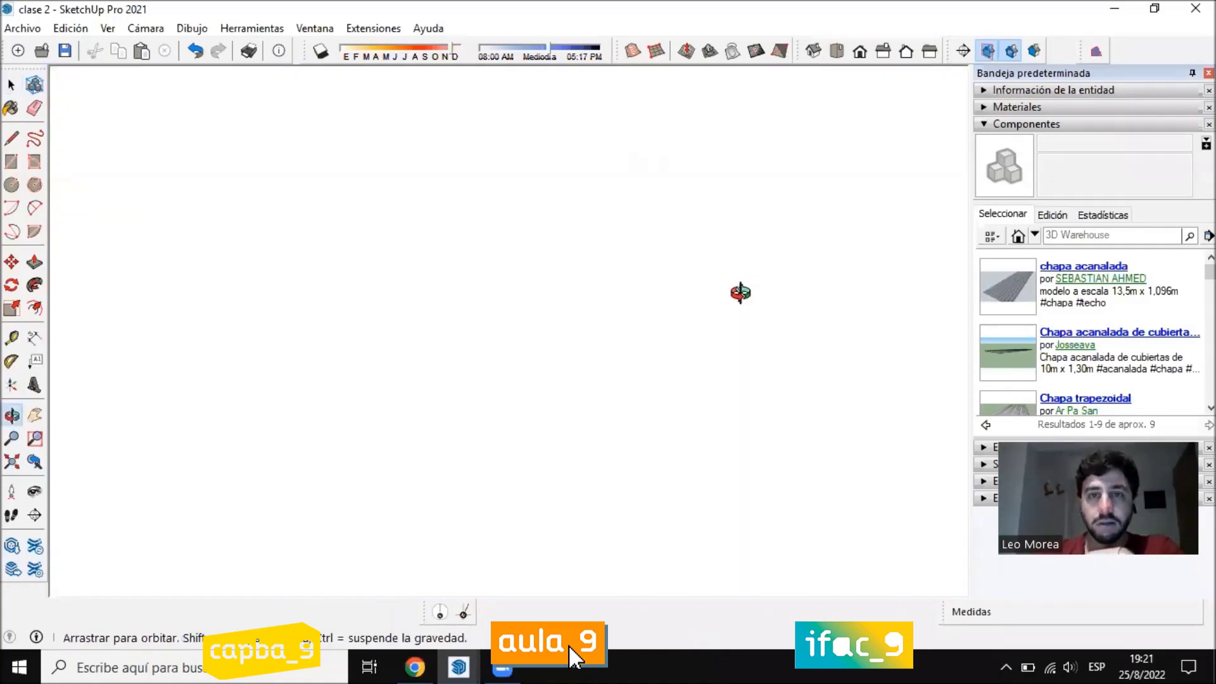
{"action": "middle_click_drag", "start_coordinate": [665, 151], "coordinate": [602, 385]}
{"action": "middle_click_drag", "start_coordinate": [529, 257], "coordinate": [571, 45]}
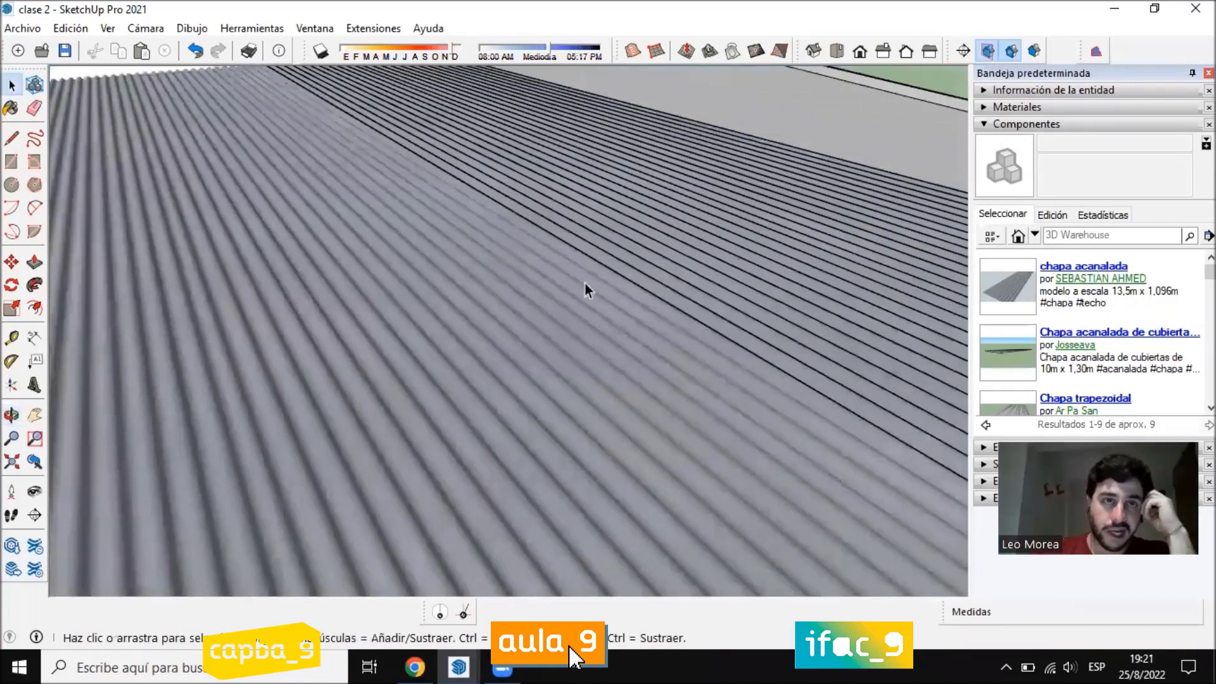
{"action": "scroll", "coordinate": [585, 283], "scroll_direction": "down", "scroll_amount": 6}
{"action": "middle_click_drag", "start_coordinate": [585, 283], "coordinate": [937, 342]}
{"action": "scroll", "coordinate": [776, 285], "scroll_direction": "up", "scroll_amount": 5}
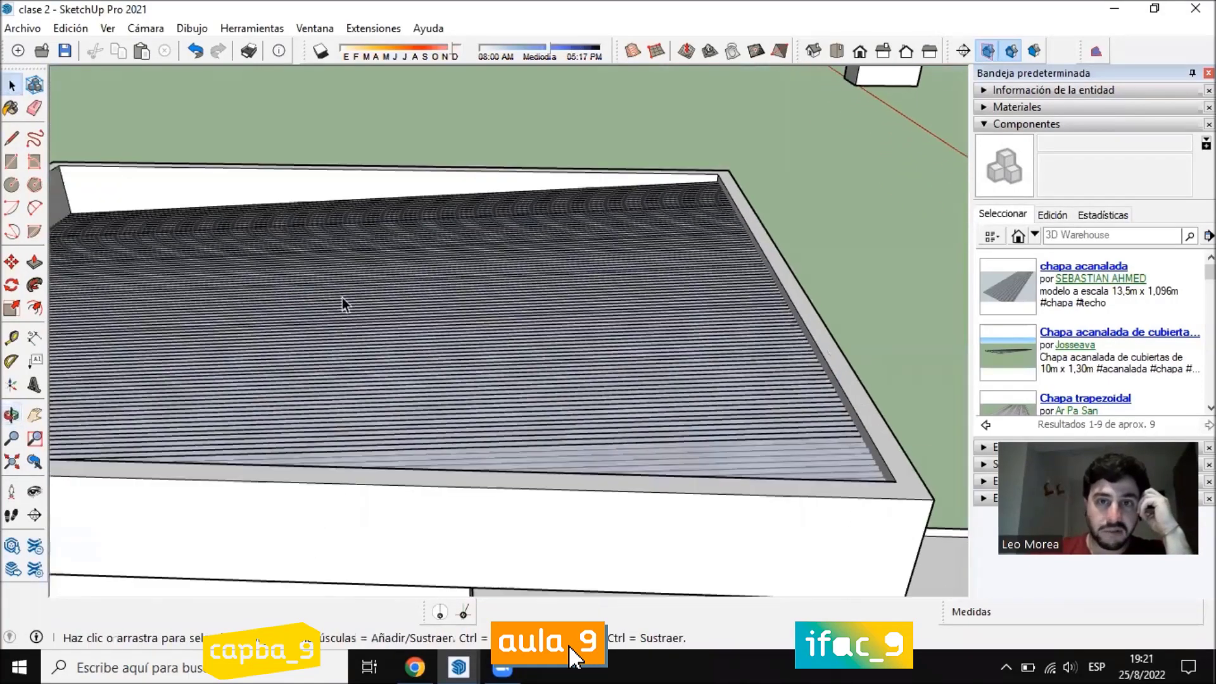
{"action": "middle_click_drag", "start_coordinate": [343, 298], "coordinate": [570, 355]}
{"action": "scroll", "coordinate": [697, 378], "scroll_direction": "down", "scroll_amount": 1}
{"action": "middle_click_drag", "start_coordinate": [773, 420], "coordinate": [568, 341]}
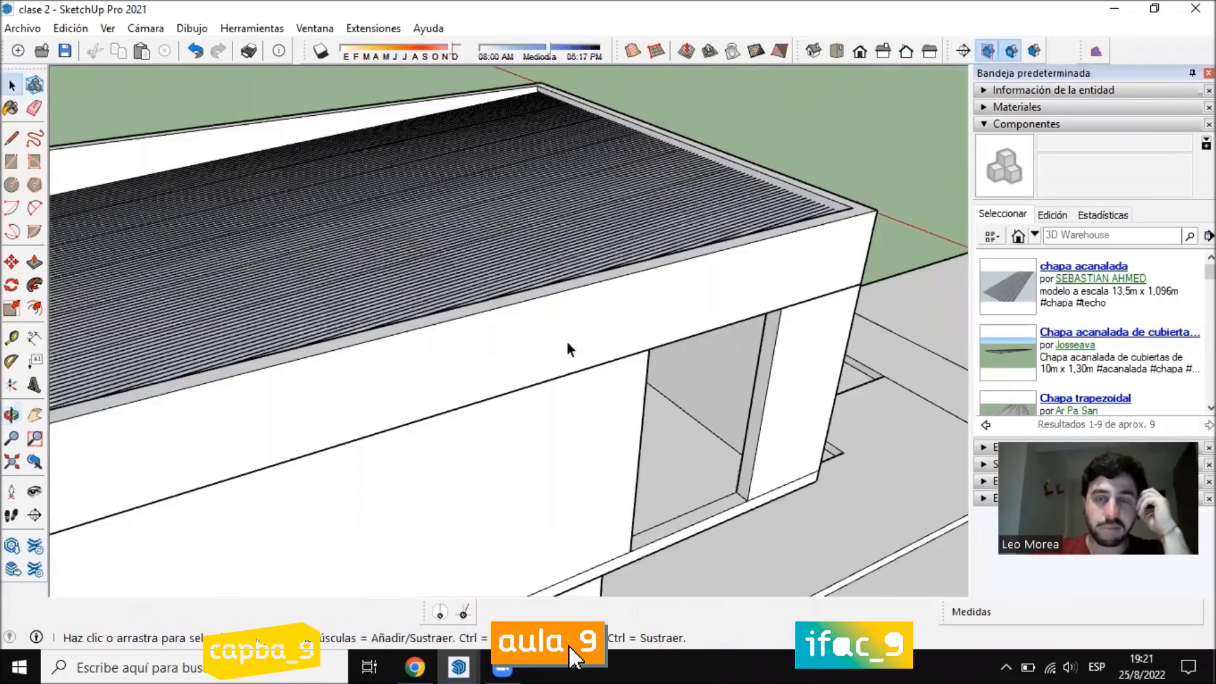
Review the whole house from all sides, checking the facades, the parapet and the clad roof
{"action": "middle_click_drag", "start_coordinate": [647, 339], "coordinate": [647, 338]}
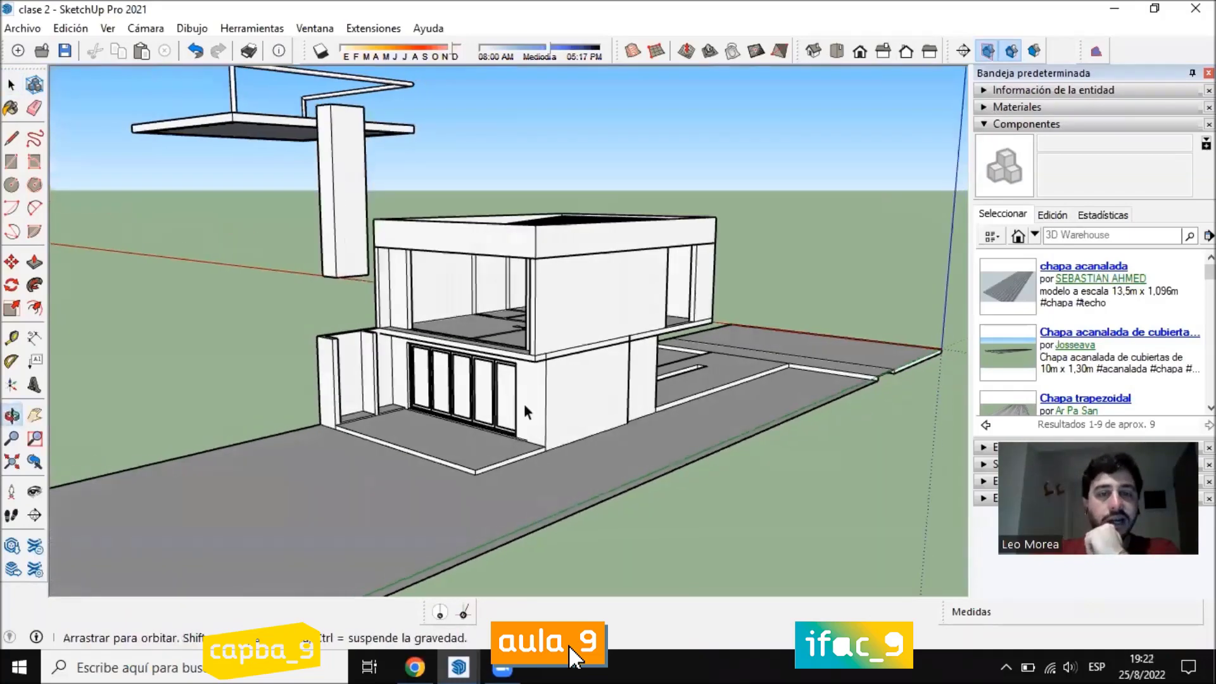
{"action": "scroll", "coordinate": [543, 300], "scroll_direction": "up", "scroll_amount": 3}
{"action": "middle_click_drag", "start_coordinate": [553, 299], "coordinate": [587, 425]}
{"action": "scroll", "coordinate": [442, 89], "scroll_direction": "up", "scroll_amount": 2}
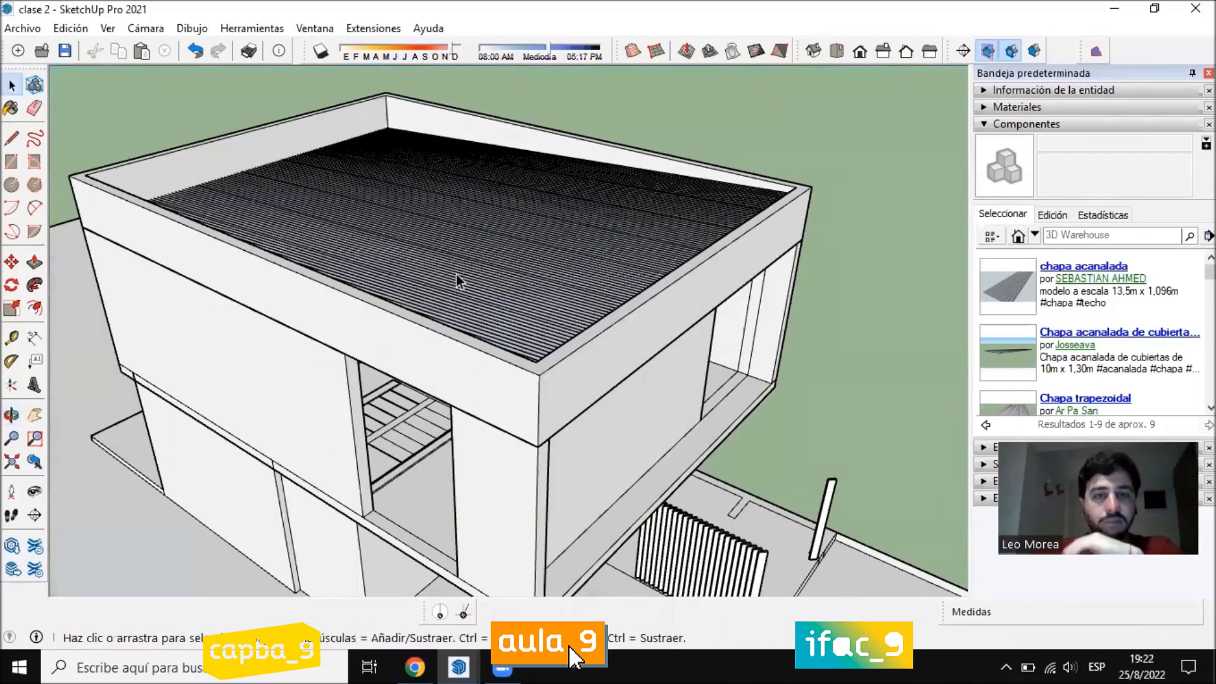
{"action": "scroll", "coordinate": [545, 355], "scroll_direction": "down", "scroll_amount": 4}
{"action": "middle_click_drag", "start_coordinate": [545, 355], "coordinate": [564, 219]}
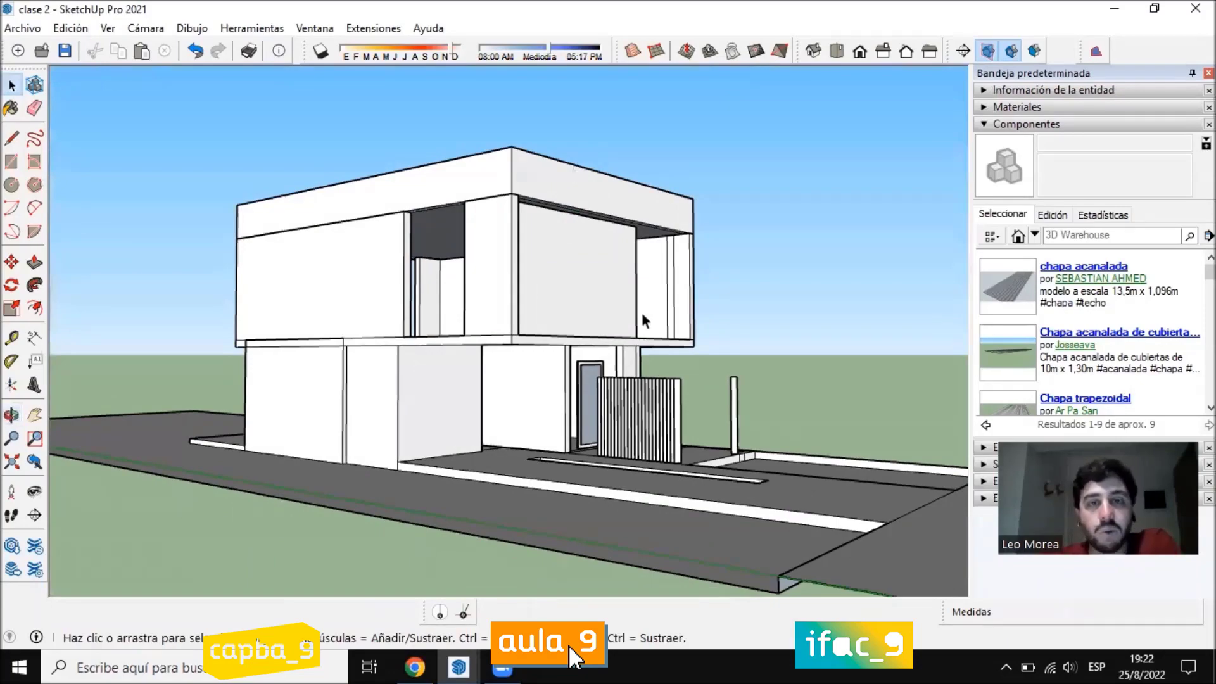
{"action": "middle_click_drag", "start_coordinate": [640, 310], "coordinate": [524, 367]}
{"action": "middle_click_drag", "start_coordinate": [722, 373], "coordinate": [473, 388]}
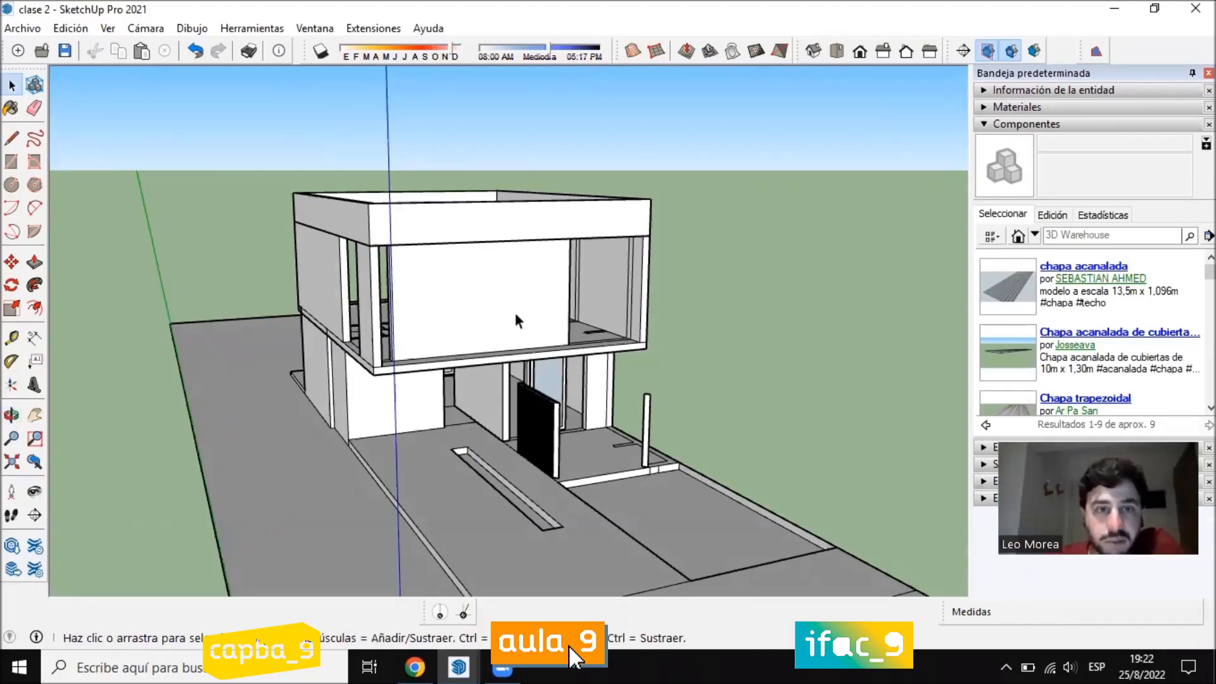
{"action": "key", "text": "q"}
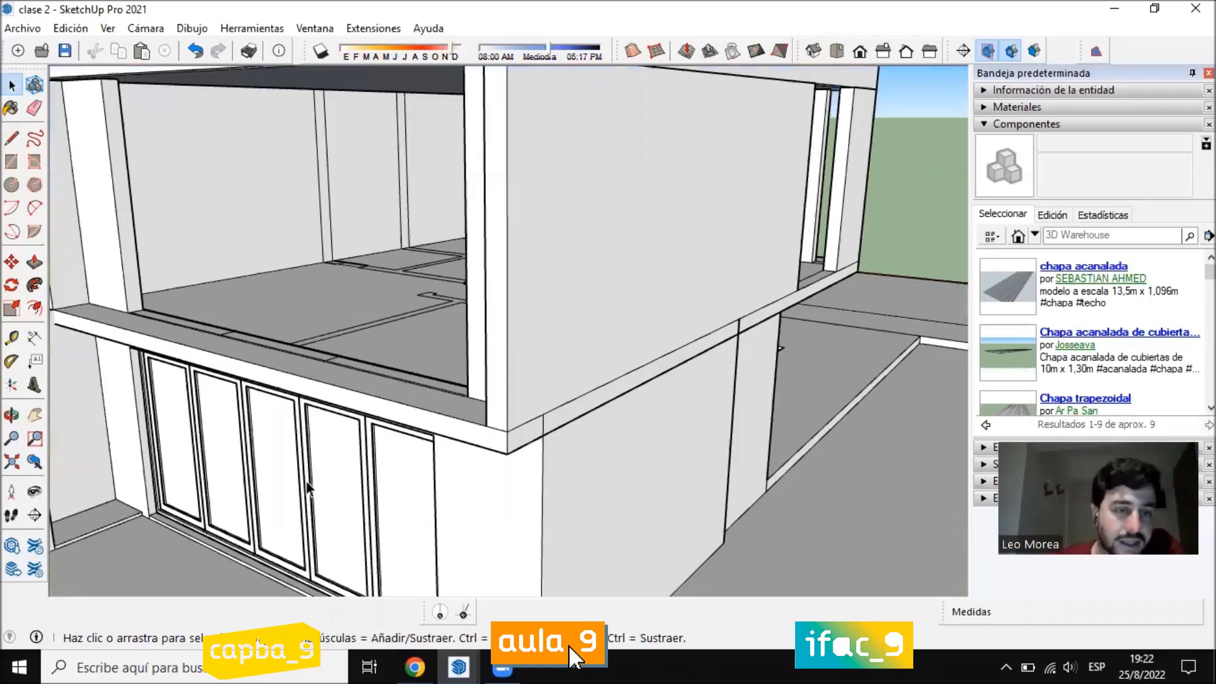
{"action": "scroll", "coordinate": [311, 484], "scroll_direction": "down", "scroll_amount": 2}
{"action": "middle_click_drag", "start_coordinate": [312, 482], "coordinate": [577, 370]}
{"action": "scroll", "coordinate": [669, 271], "scroll_direction": "up", "scroll_amount": 3}
{"action": "scroll", "coordinate": [557, 248], "scroll_direction": "down", "scroll_amount": 2}
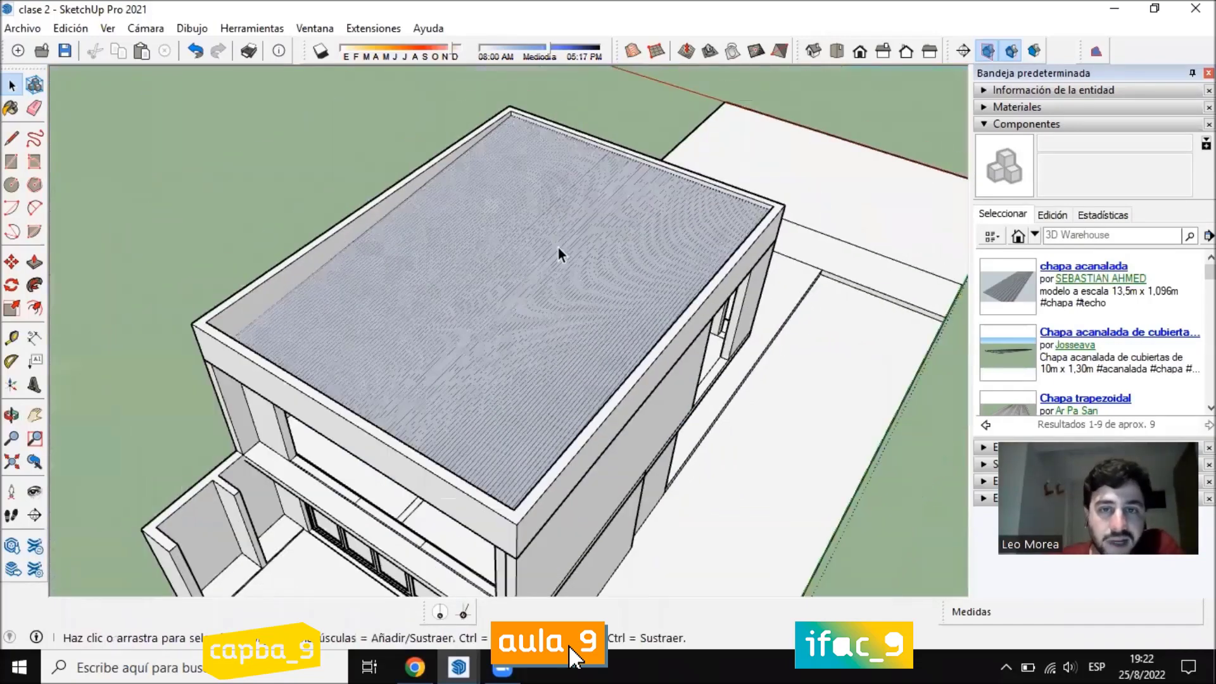
{"action": "scroll", "coordinate": [429, 291], "scroll_direction": "down", "scroll_amount": 3}
{"action": "middle_click_drag", "start_coordinate": [674, 323], "coordinate": [316, 288]}
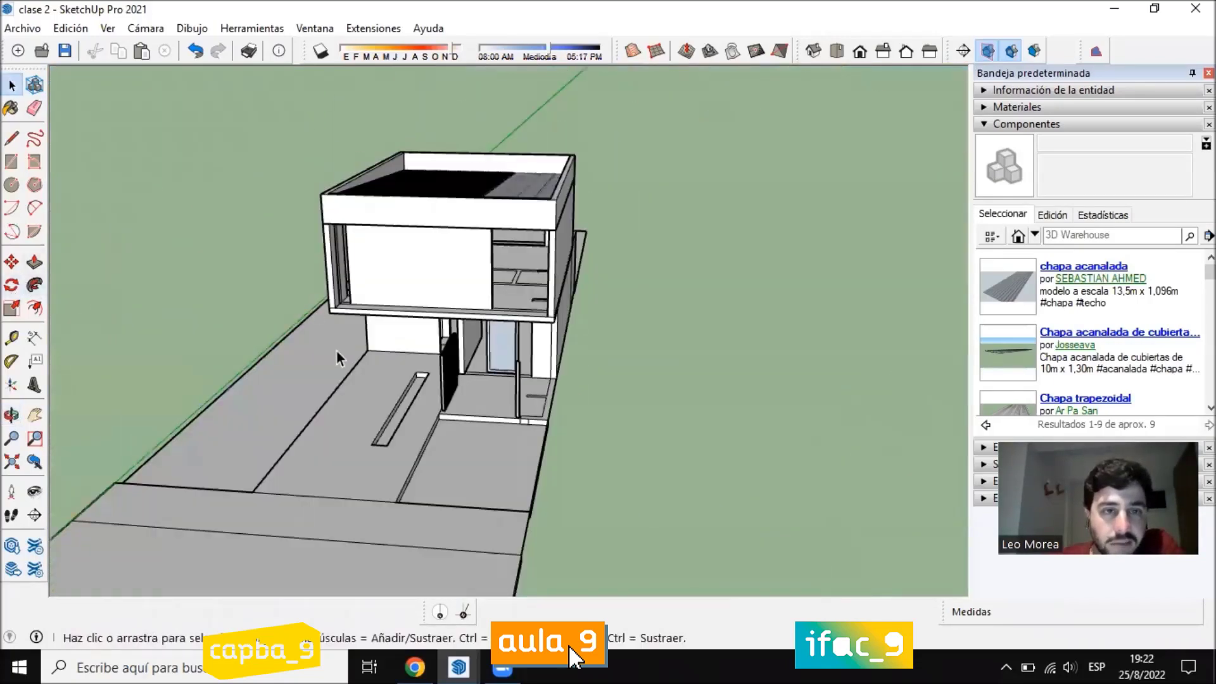
{"action": "middle_click_drag", "start_coordinate": [336, 351], "coordinate": [385, 315]}
{"action": "scroll", "coordinate": [392, 317], "scroll_direction": "up", "scroll_amount": 4}
{"action": "scroll", "coordinate": [481, 326], "scroll_direction": "down", "scroll_amount": 3}
{"action": "middle_click_drag", "start_coordinate": [481, 327], "coordinate": [530, 226]}
{"action": "scroll", "coordinate": [530, 225], "scroll_direction": "up", "scroll_amount": 2}
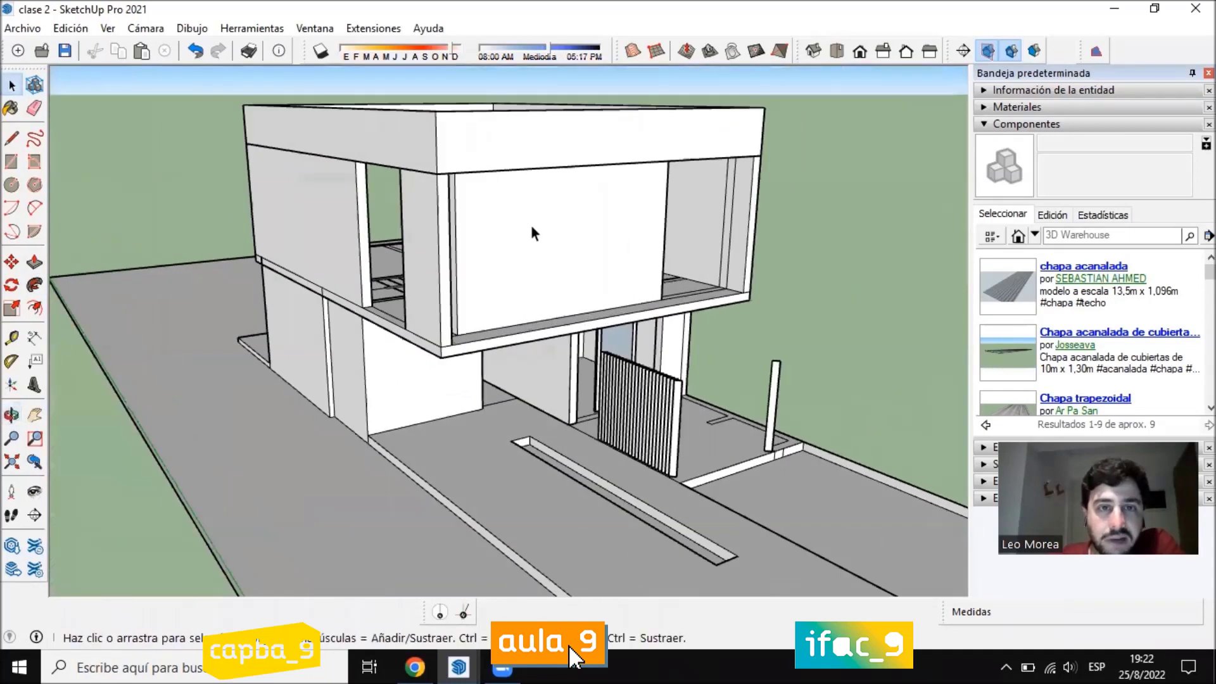
Collapse the Components section and select the roof group with its parapet and corrugated sheets
{"action": "left_click", "coordinate": [991, 122]}
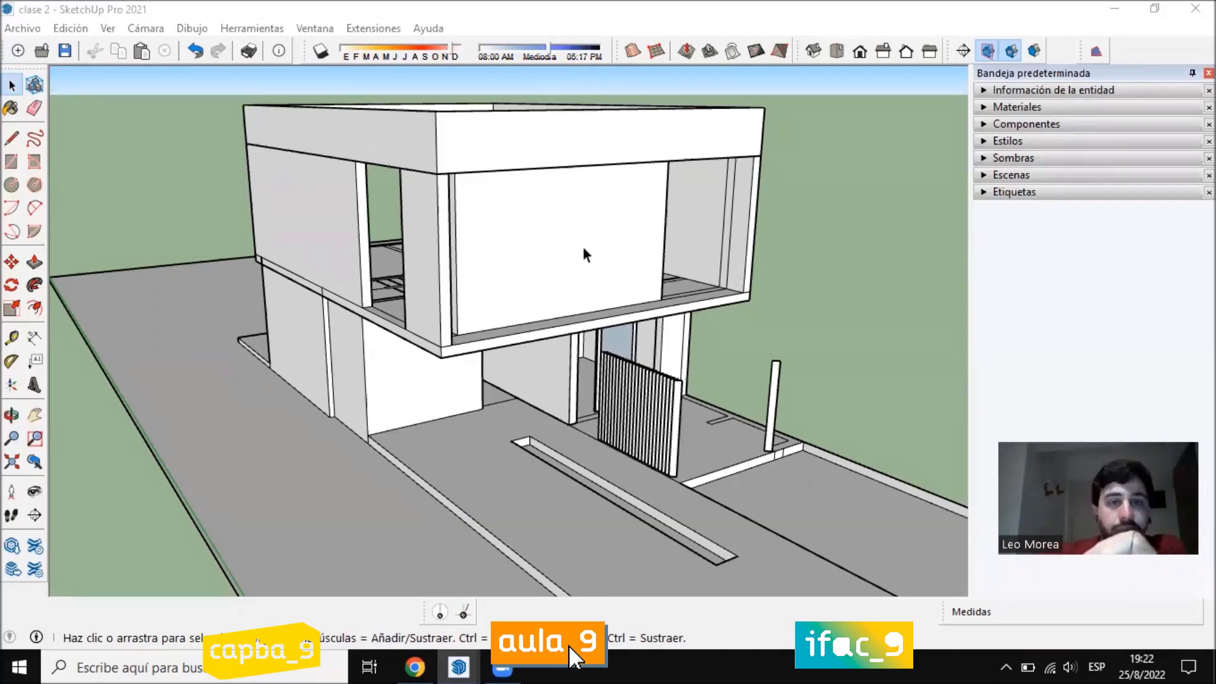
{"action": "middle_click_drag", "start_coordinate": [619, 315], "coordinate": [604, 431]}
{"action": "scroll", "coordinate": [581, 217], "scroll_direction": "up", "scroll_amount": 3}
{"action": "scroll", "coordinate": [483, 195], "scroll_direction": "up", "scroll_amount": 1}
{"action": "middle_click_drag", "start_coordinate": [483, 195], "coordinate": [574, 238]}
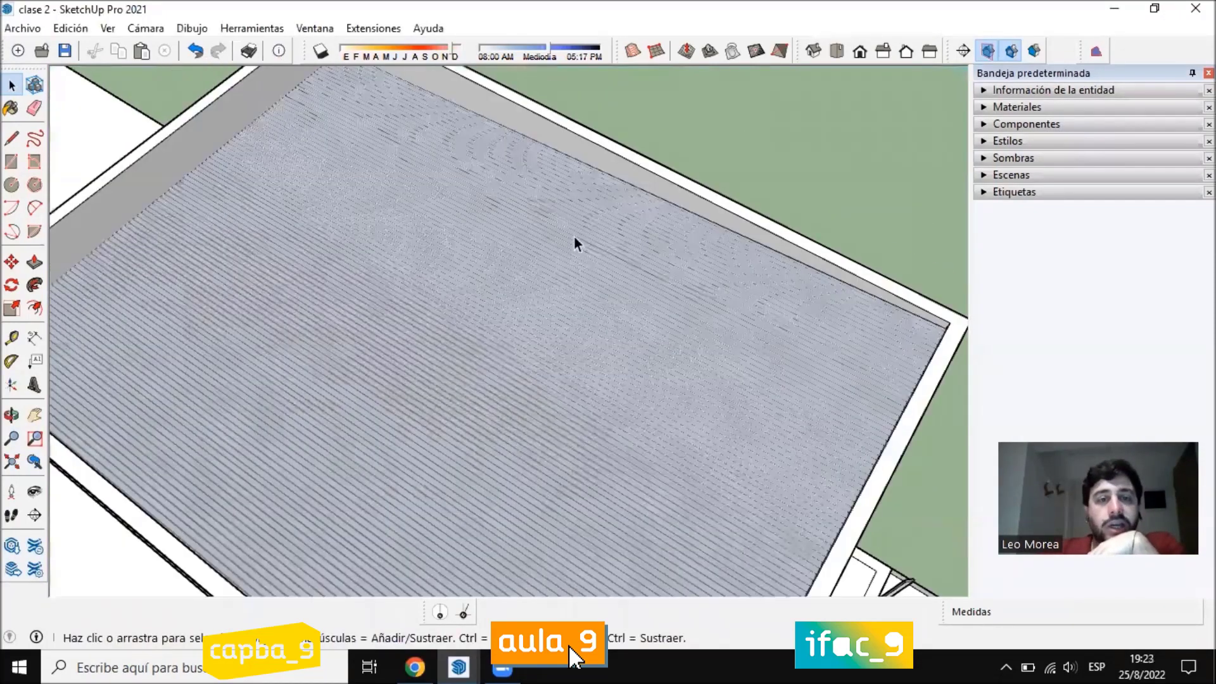
{"action": "scroll", "coordinate": [575, 239], "scroll_direction": "down", "scroll_amount": 5}
{"action": "middle_click_drag", "start_coordinate": [543, 293], "coordinate": [636, 210]}
{"action": "scroll", "coordinate": [623, 353], "scroll_direction": "up", "scroll_amount": 4}
{"action": "middle_click_drag", "start_coordinate": [623, 353], "coordinate": [602, 257]}
{"action": "scroll", "coordinate": [402, 306], "scroll_direction": "down", "scroll_amount": 3}
{"action": "scroll", "coordinate": [411, 342], "scroll_direction": "up", "scroll_amount": 2}
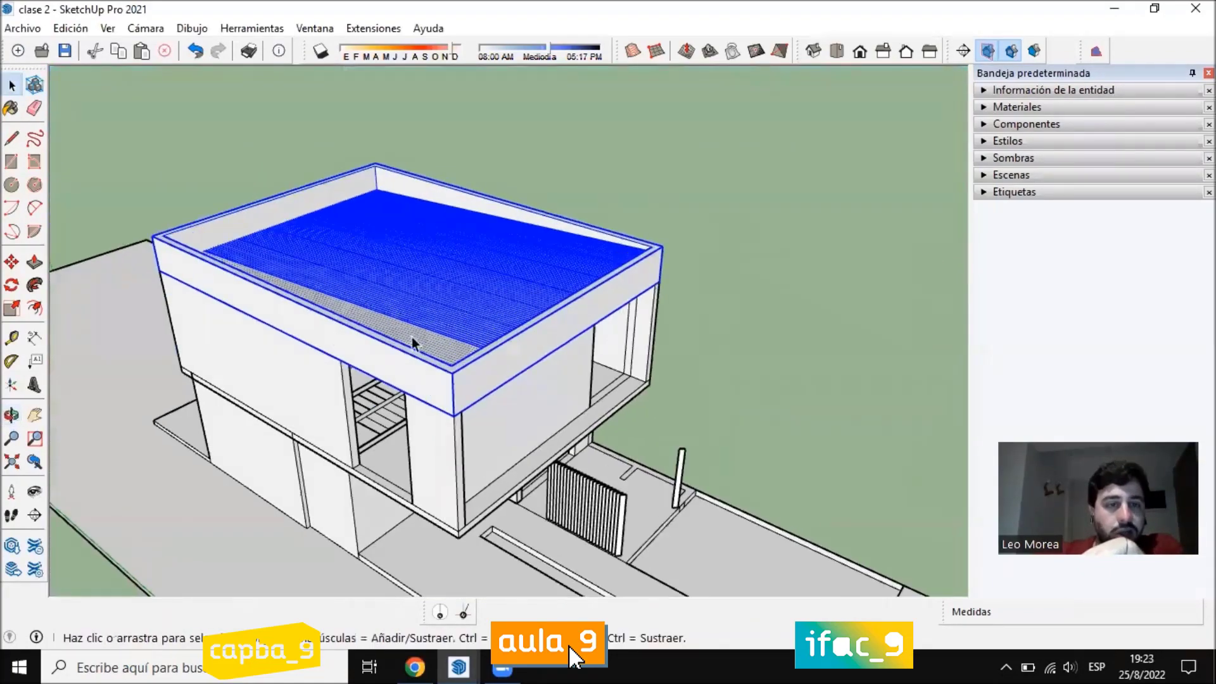
{"action": "scroll", "coordinate": [412, 337], "scroll_direction": "up", "scroll_amount": 2}
{"action": "scroll", "coordinate": [442, 203], "scroll_direction": "down", "scroll_amount": 1}
{"action": "scroll", "coordinate": [365, 289], "scroll_direction": "down", "scroll_amount": 1}
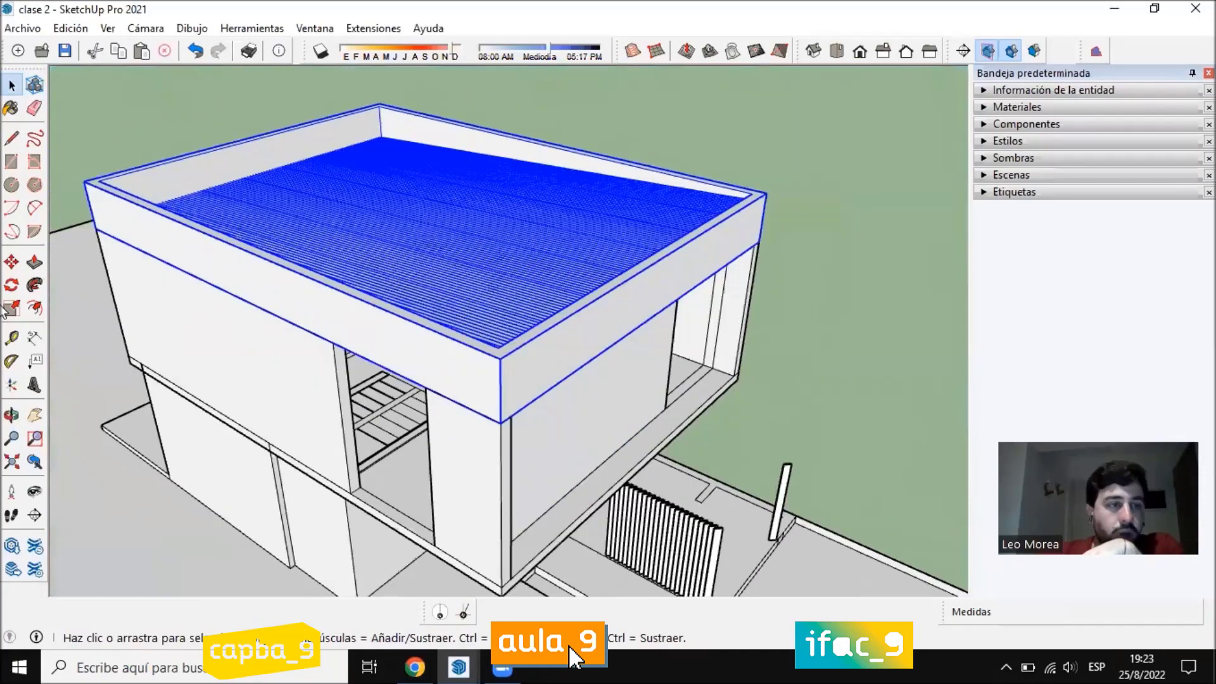
{"action": "left_click", "coordinate": [12, 261]}
{"action": "left_click", "coordinate": [523, 383]}
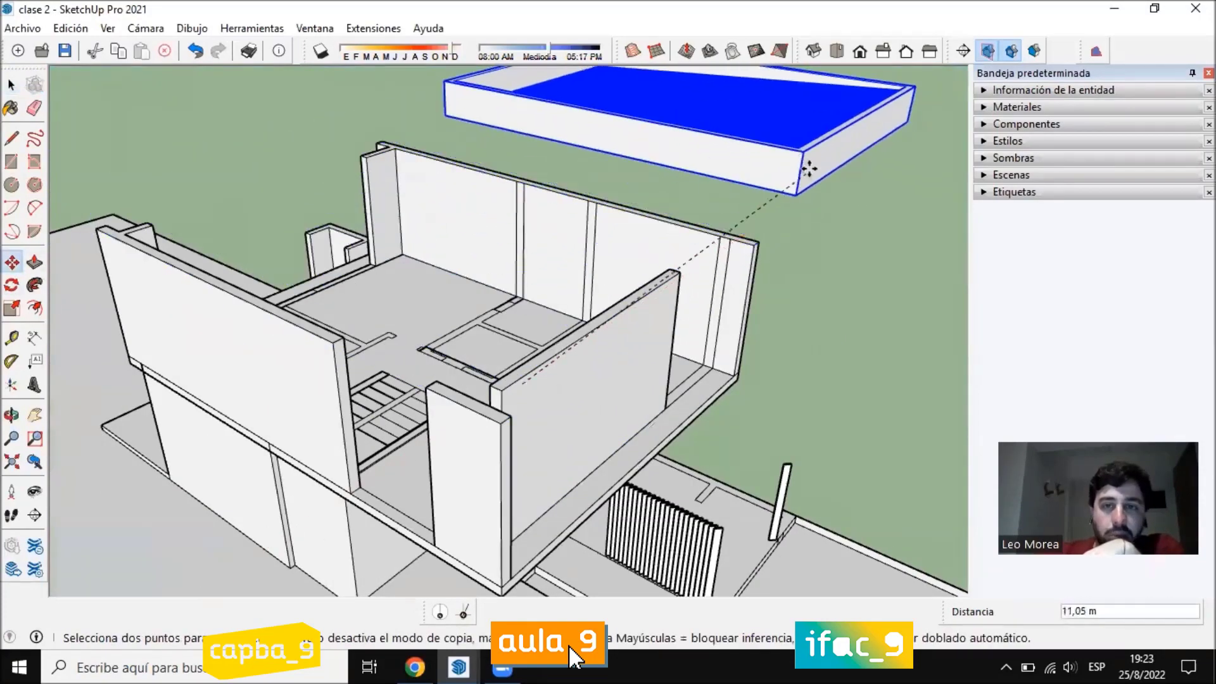
{"action": "key", "text": "Escape"}
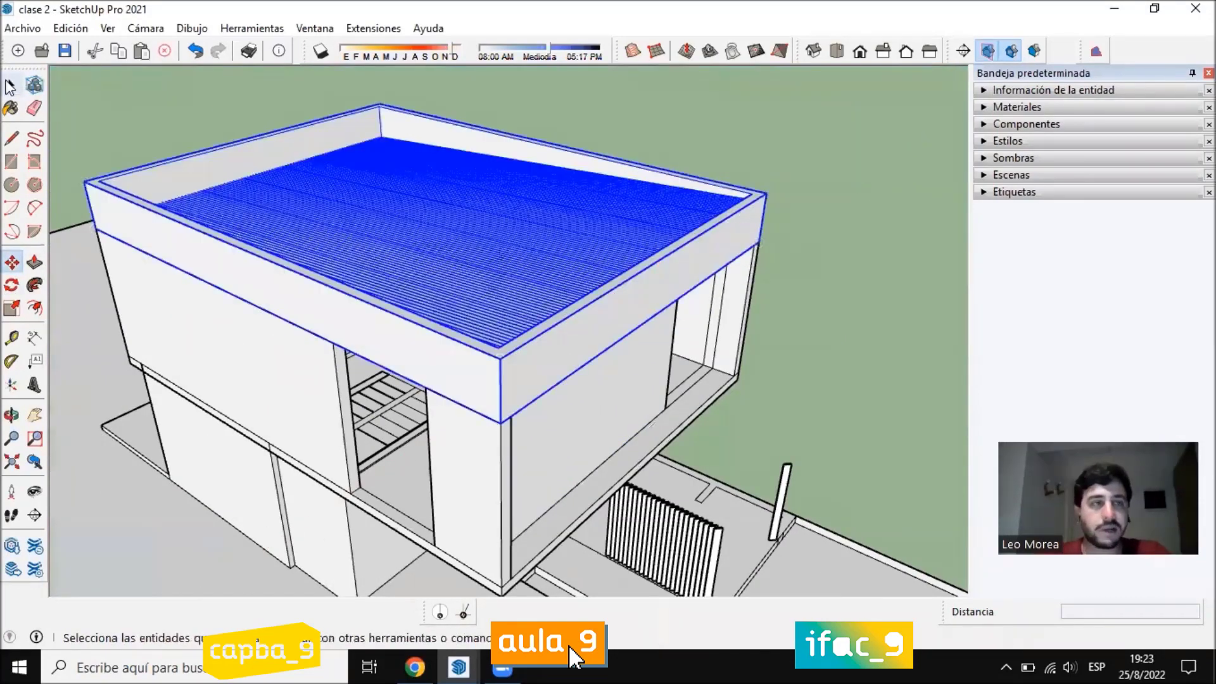
{"action": "left_click", "coordinate": [12, 85]}
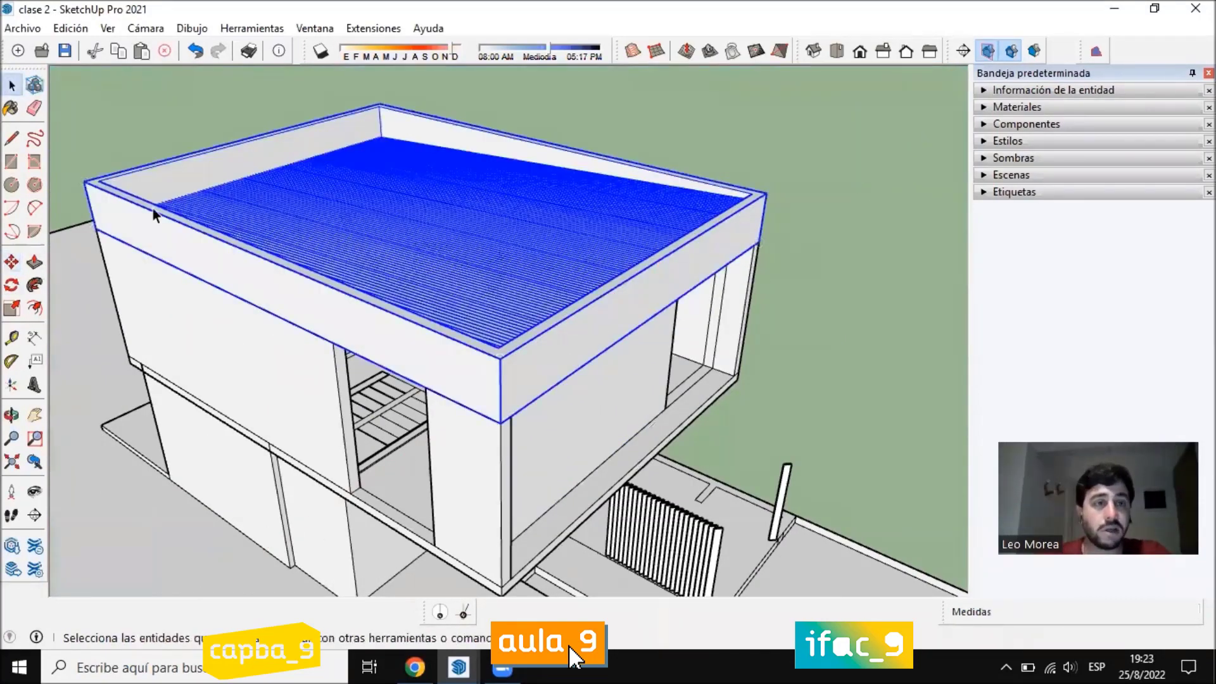
Hide the selected roof group to uncover the upper floor, and clear the selection
{"action": "right_click", "coordinate": [395, 229]}
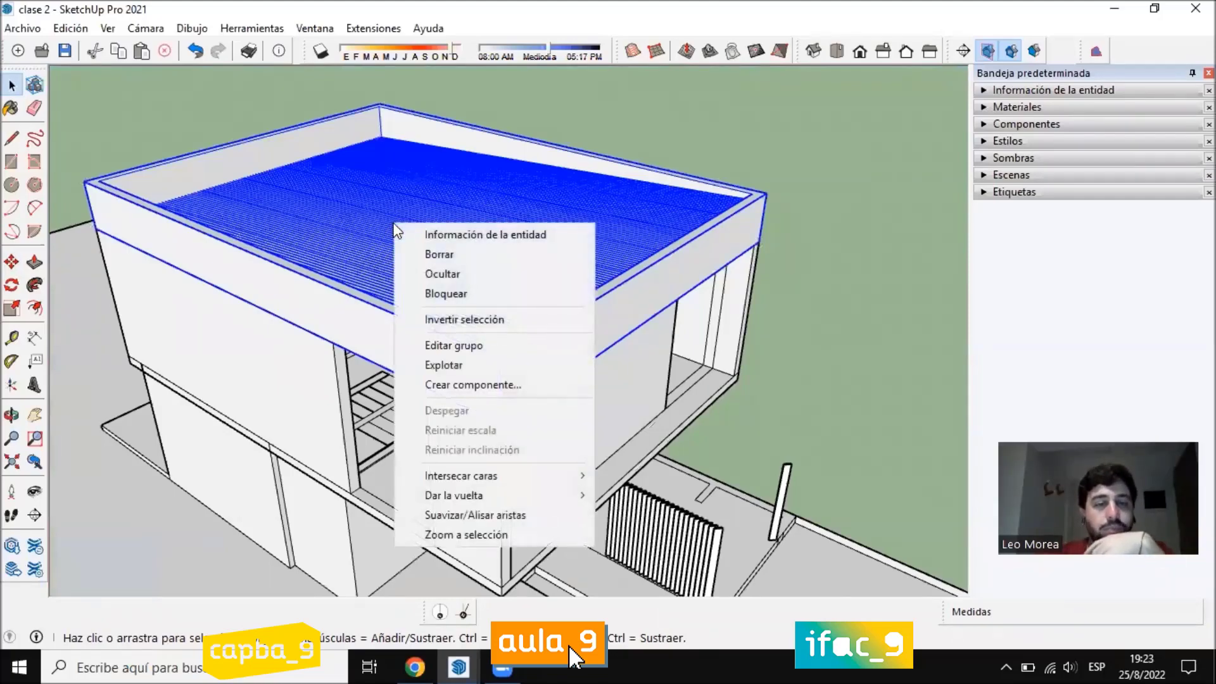
{"action": "left_click", "coordinate": [453, 273]}
{"action": "scroll", "coordinate": [467, 247], "scroll_direction": "down", "scroll_amount": 3}
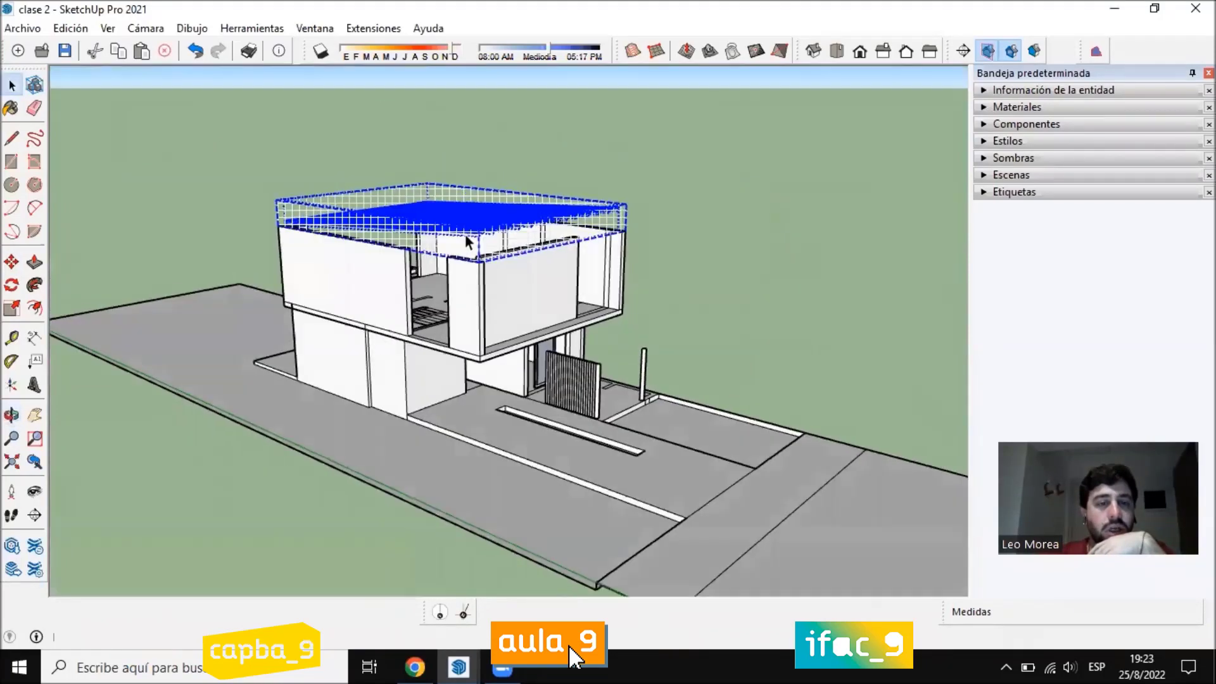
{"action": "scroll", "coordinate": [457, 234], "scroll_direction": "up", "scroll_amount": 4}
{"action": "middle_click_drag", "start_coordinate": [456, 244], "coordinate": [719, 158]}
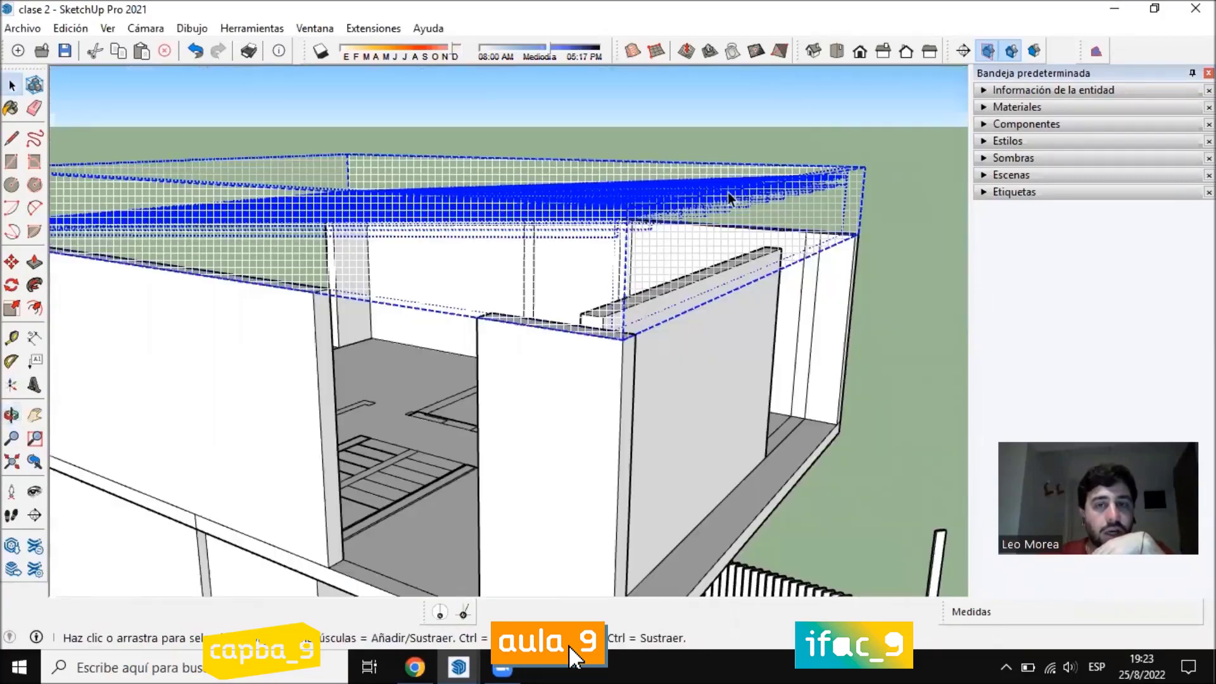
{"action": "left_click", "coordinate": [833, 156]}
{"action": "middle_click_drag", "start_coordinate": [811, 249], "coordinate": [398, 328]}
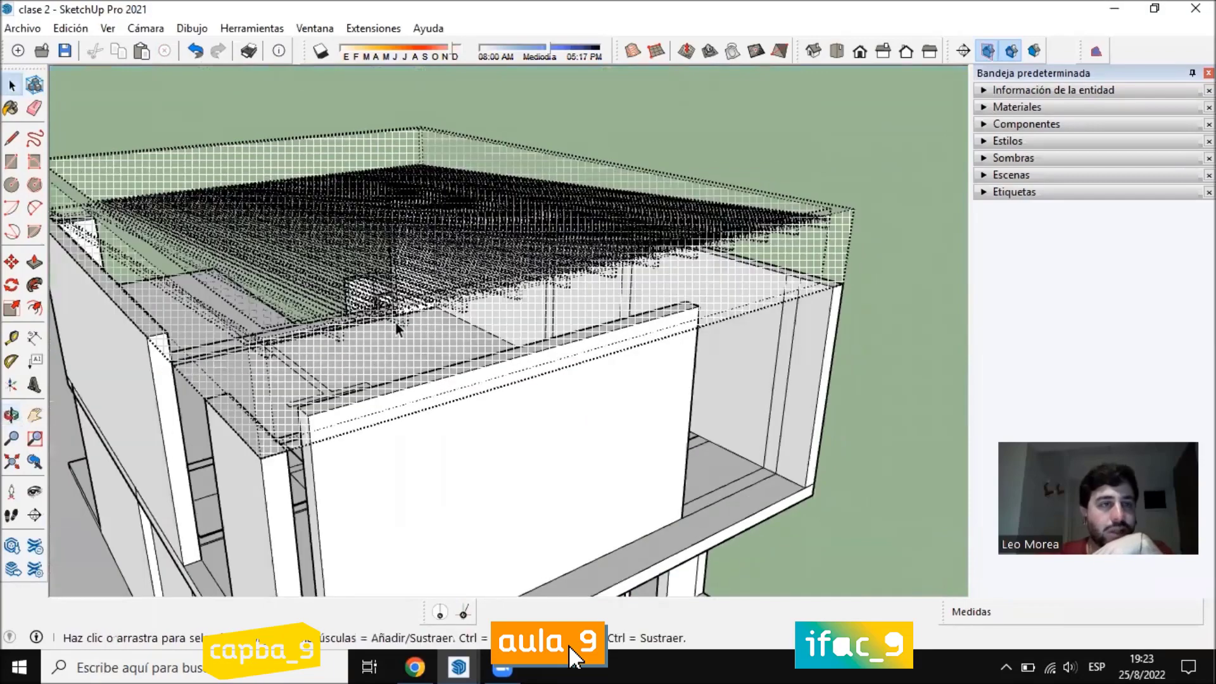
Turn off the display of hidden objects so the hidden roof disappears completely and the upper floor can be viewed
{"action": "left_click", "coordinate": [108, 28]}
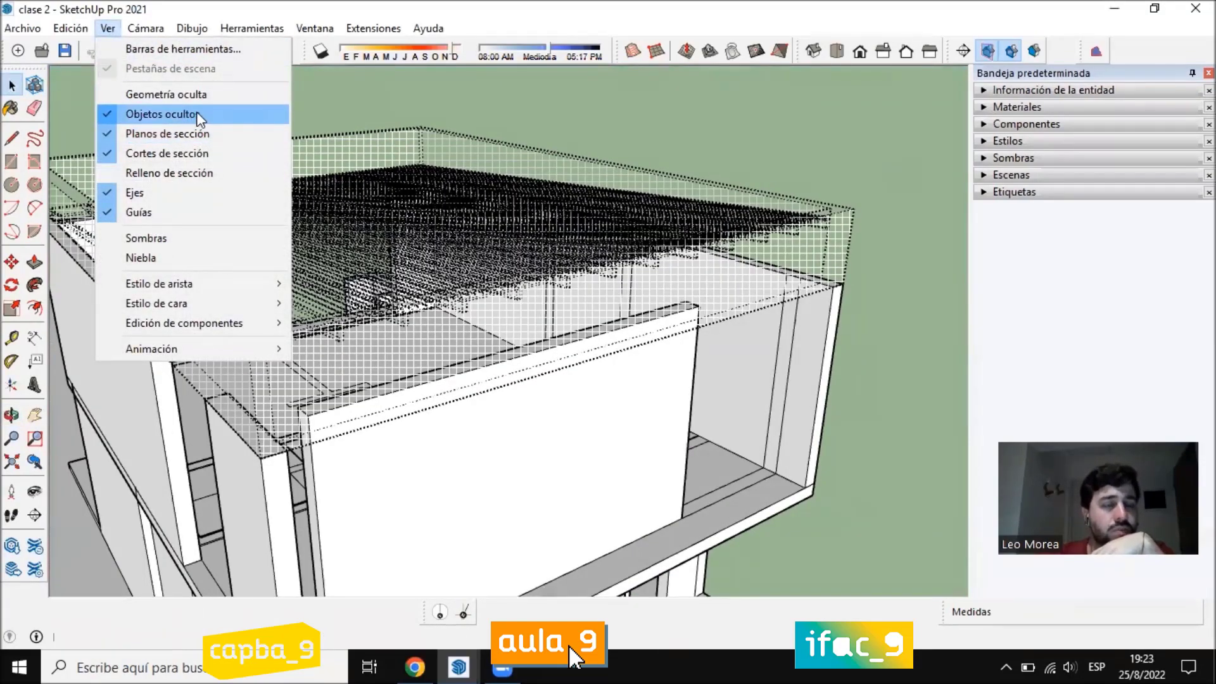
{"action": "left_click", "coordinate": [198, 118]}
{"action": "middle_click_drag", "start_coordinate": [374, 271], "coordinate": [388, 312]}
{"action": "scroll", "coordinate": [428, 127], "scroll_direction": "down", "scroll_amount": 5}
{"action": "scroll", "coordinate": [394, 229], "scroll_direction": "up", "scroll_amount": 5}
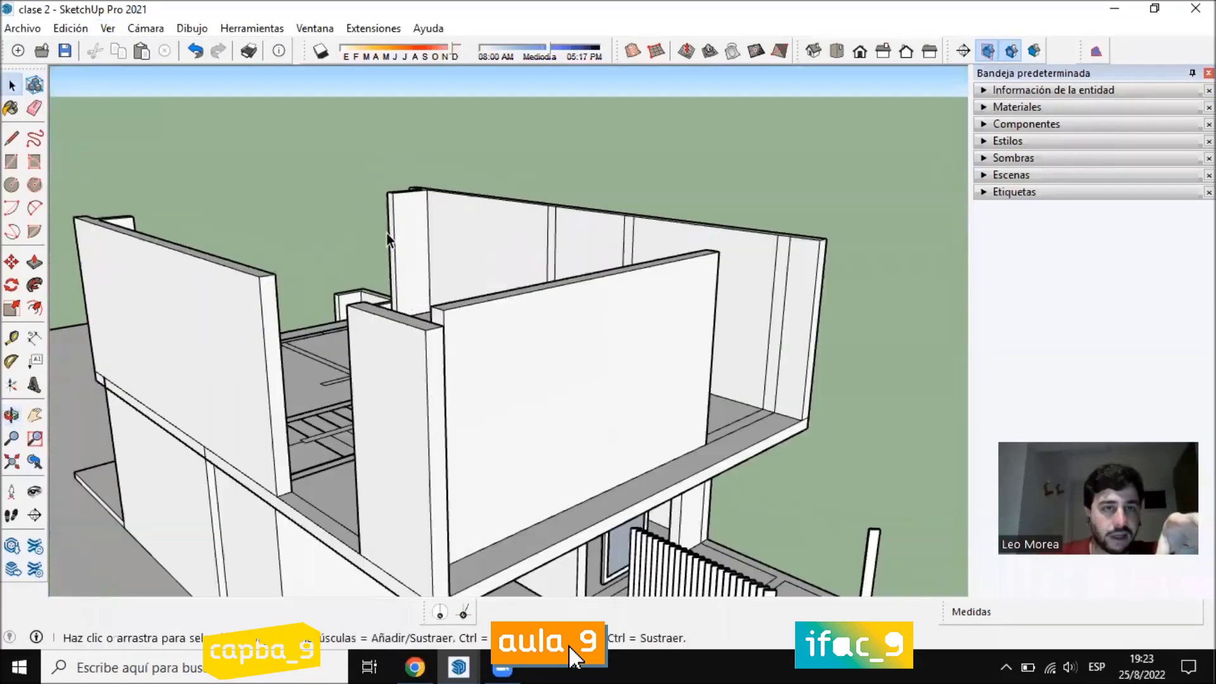
{"action": "scroll", "coordinate": [394, 229], "scroll_direction": "down", "scroll_amount": 3}
{"action": "middle_click_drag", "start_coordinate": [394, 230], "coordinate": [466, 266]}
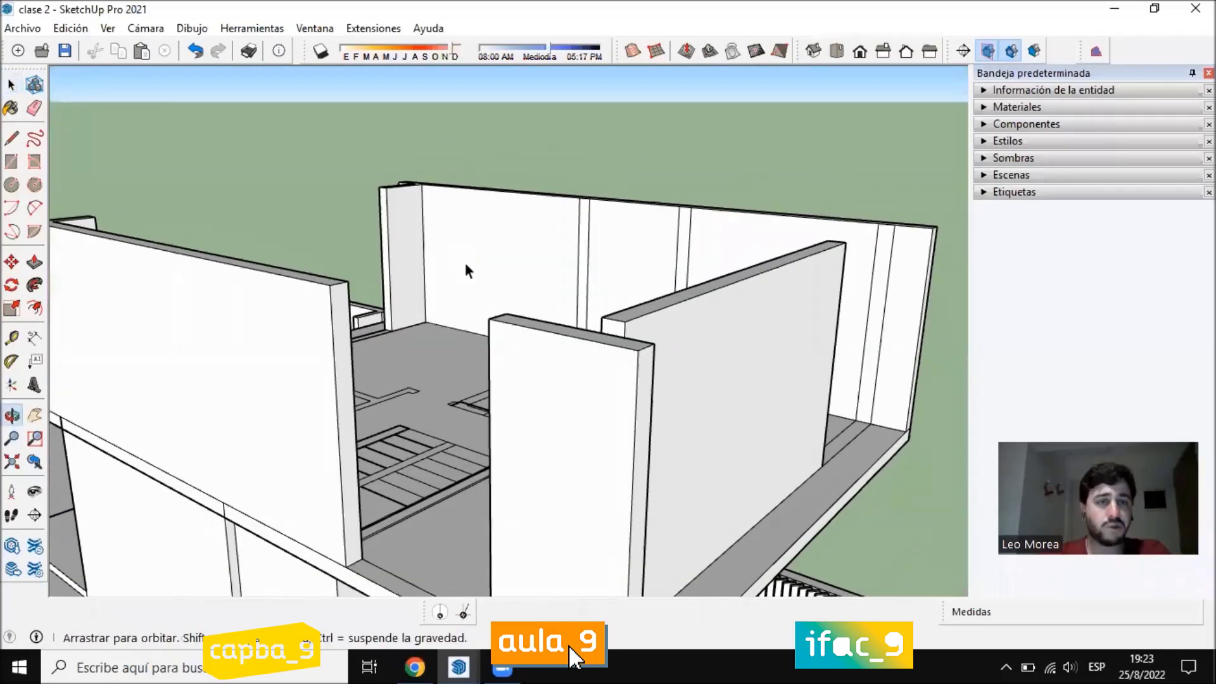
Turn on the display of hidden objects and unhide the roof group with its parapet and corrugated sheets
{"action": "left_click", "coordinate": [108, 29]}
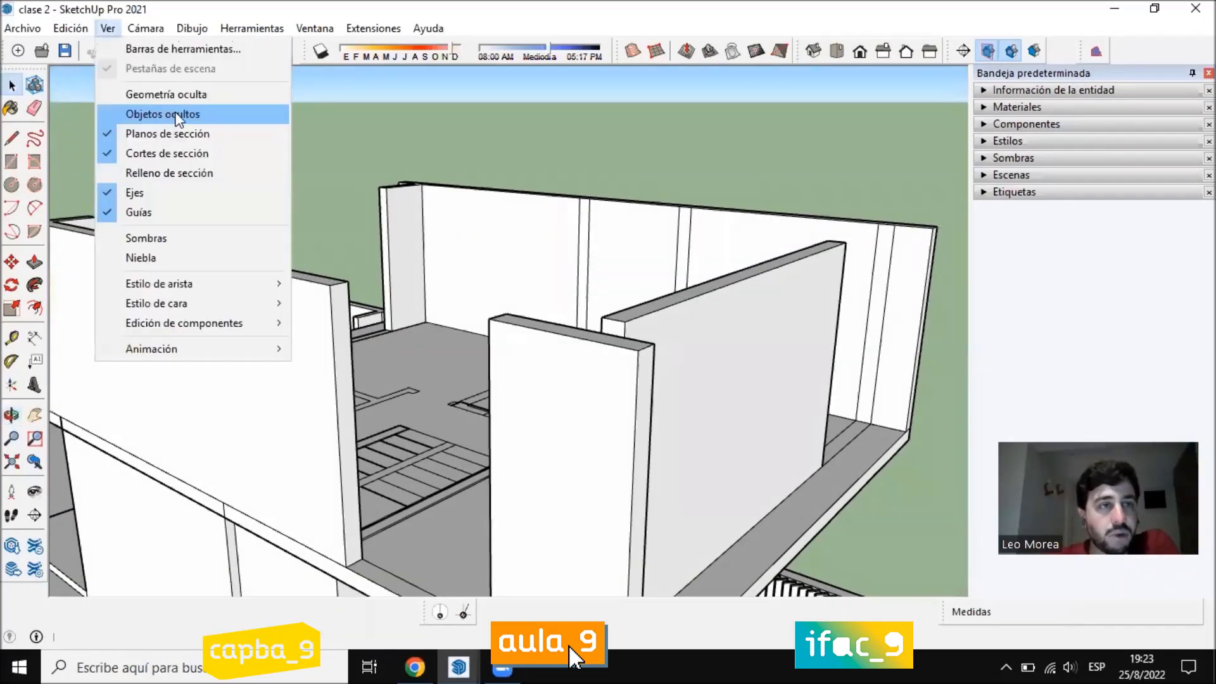
{"action": "left_click", "coordinate": [196, 115]}
{"action": "middle_click_drag", "start_coordinate": [556, 277], "coordinate": [578, 253]}
{"action": "middle_click_drag", "start_coordinate": [492, 224], "coordinate": [512, 274]}
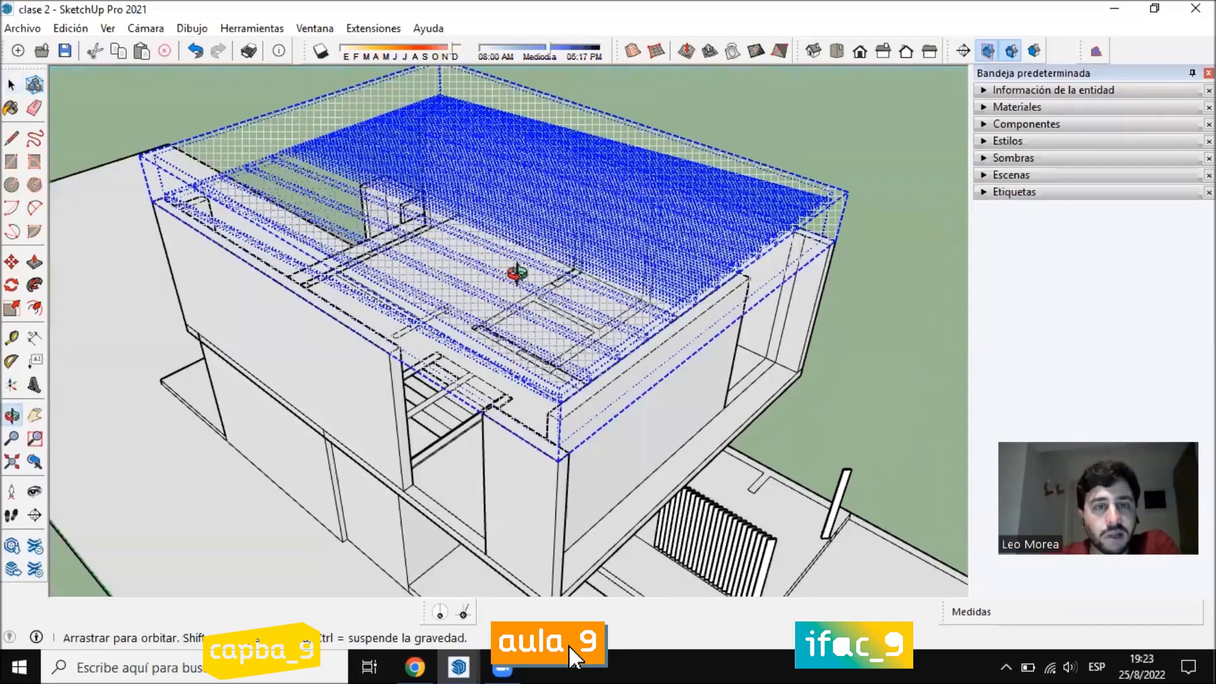
{"action": "right_click", "coordinate": [502, 232]}
{"action": "left_click", "coordinate": [551, 280]}
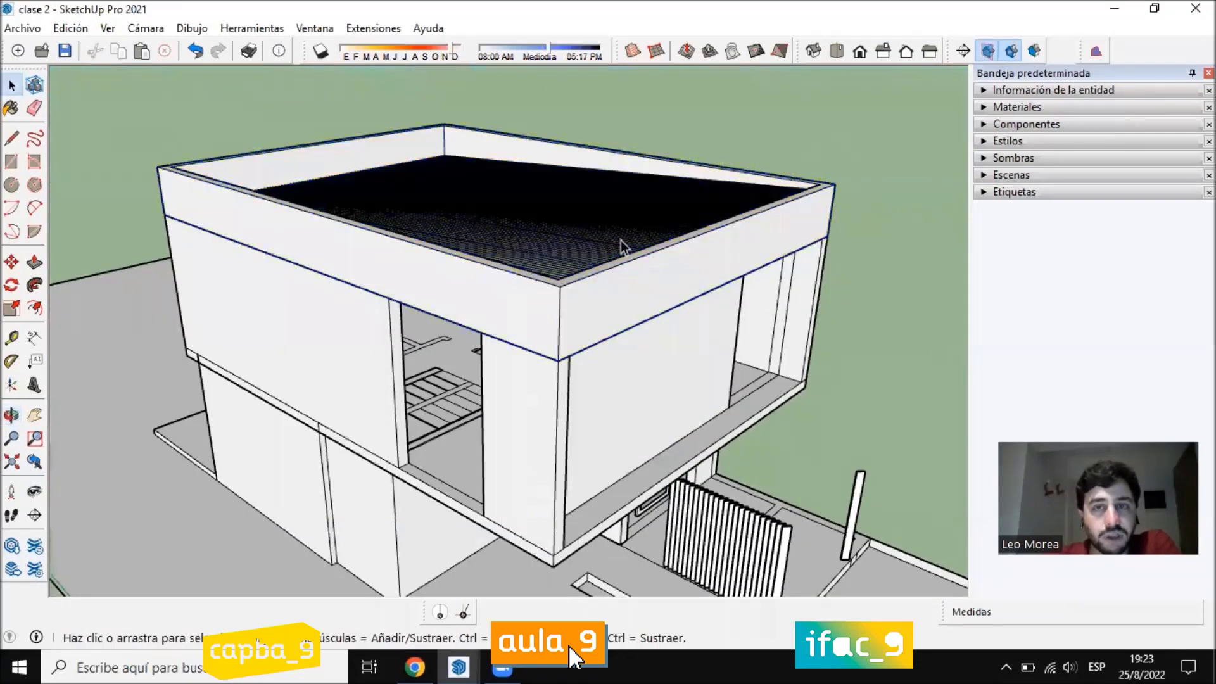
Expand the entity information for the roof group and toggle the group's visibility off and back on
{"action": "left_click", "coordinate": [984, 91]}
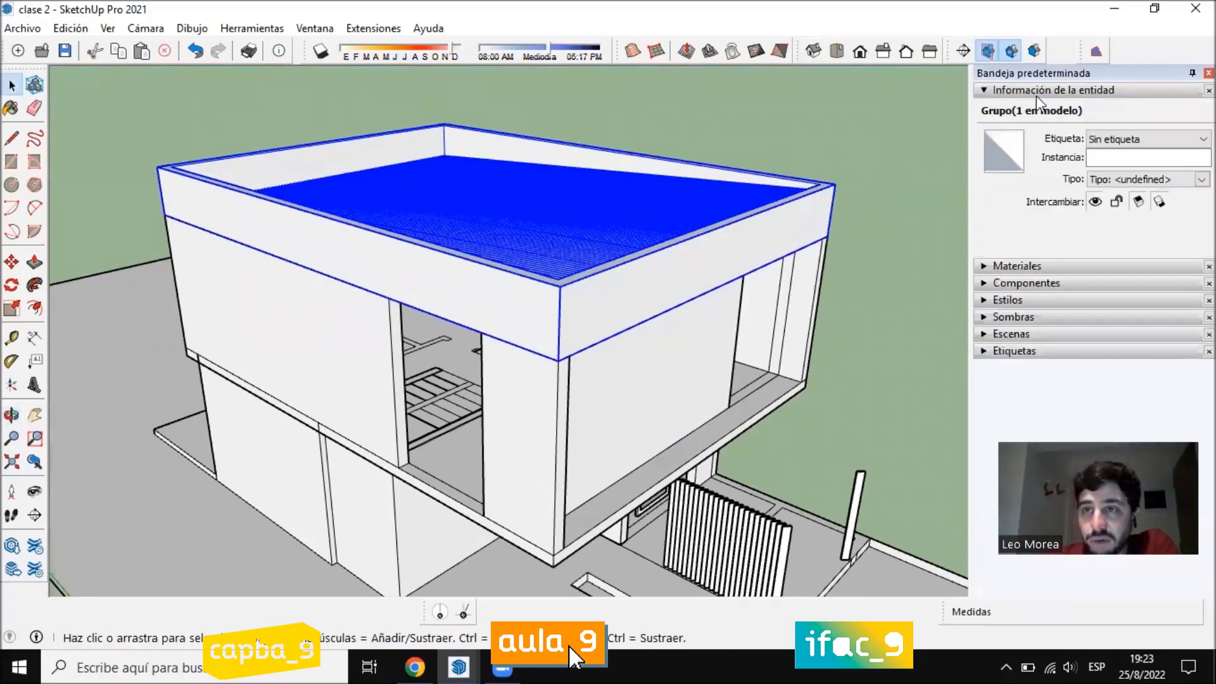
{"action": "scroll", "coordinate": [796, 289], "scroll_direction": "down", "scroll_amount": 2}
{"action": "left_click", "coordinate": [797, 288]}
{"action": "scroll", "coordinate": [677, 236], "scroll_direction": "up", "scroll_amount": 3}
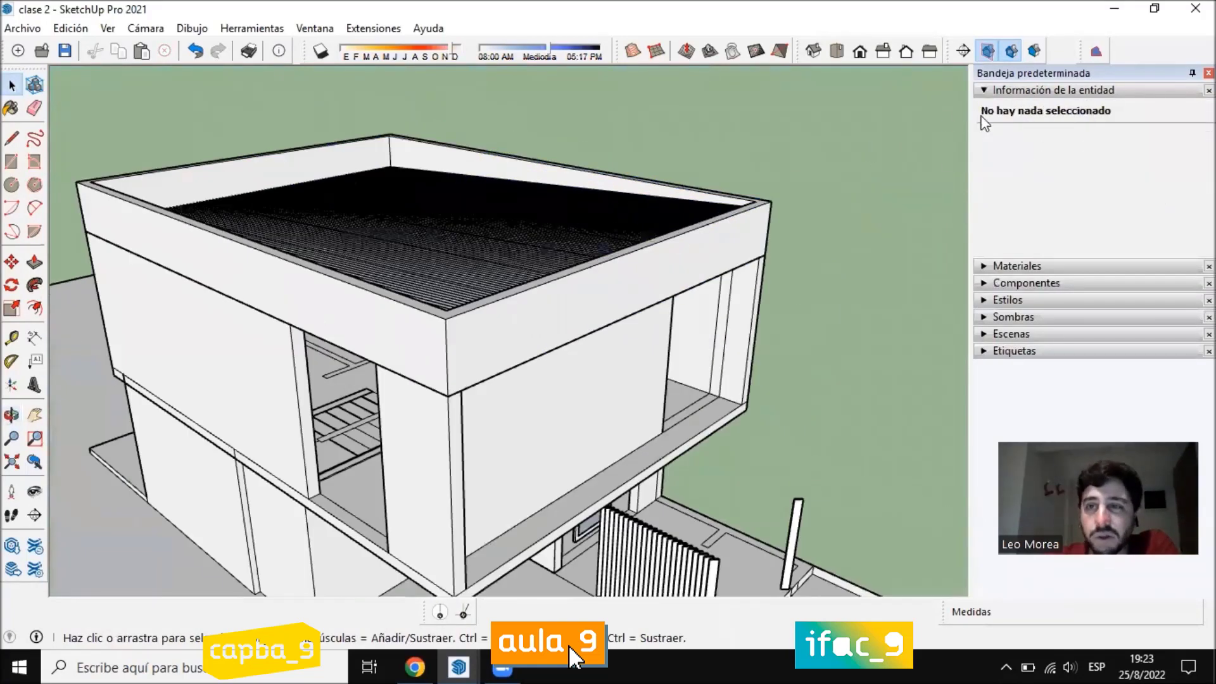
{"action": "left_click", "coordinate": [602, 241]}
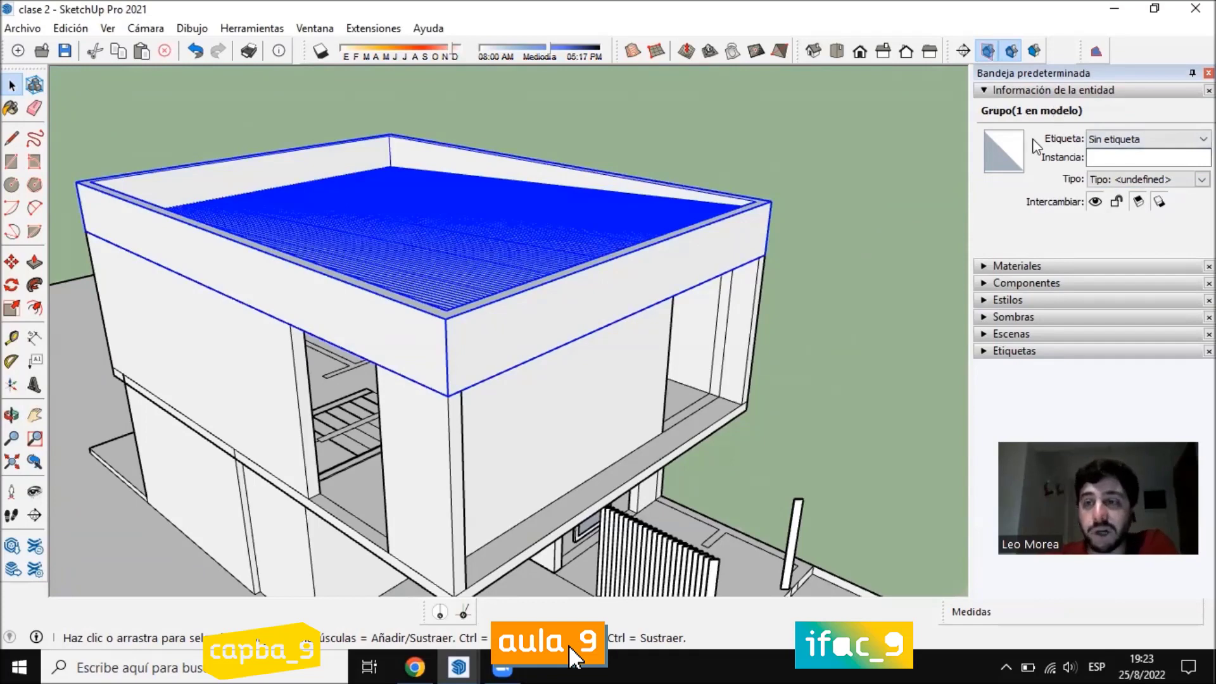
{"action": "left_click", "coordinate": [1095, 202]}
{"action": "left_click", "coordinate": [1095, 202]}
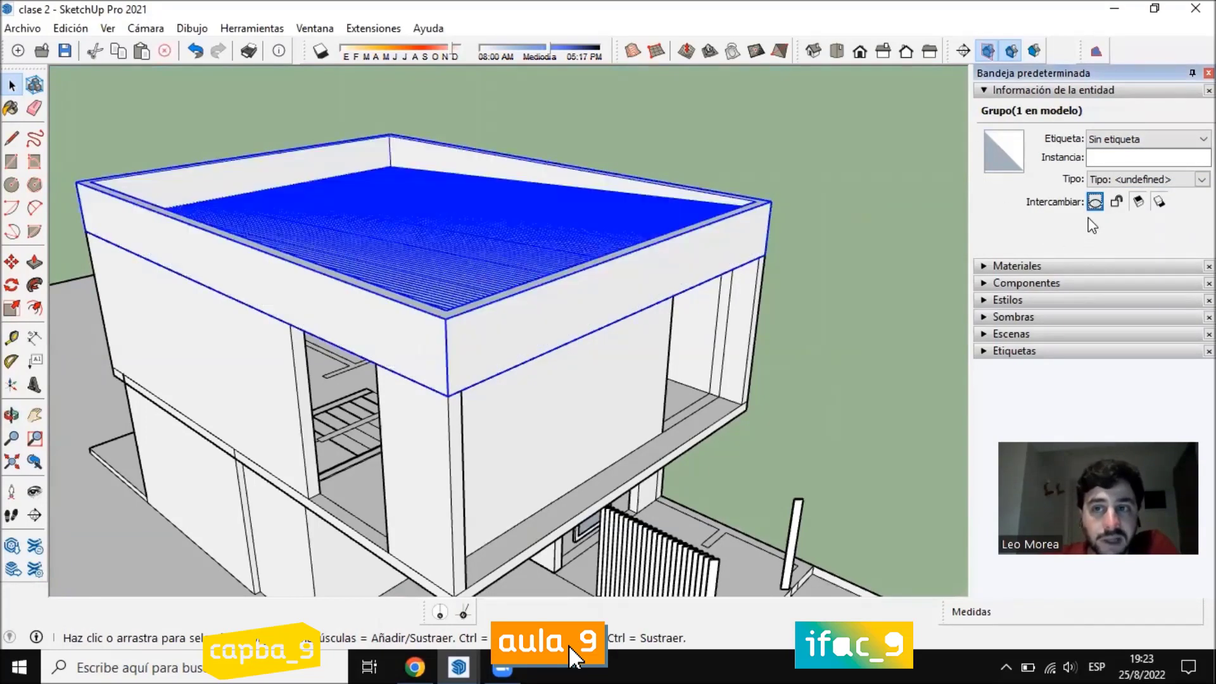
{"action": "left_click", "coordinate": [1095, 202]}
{"action": "left_click", "coordinate": [1095, 202]}
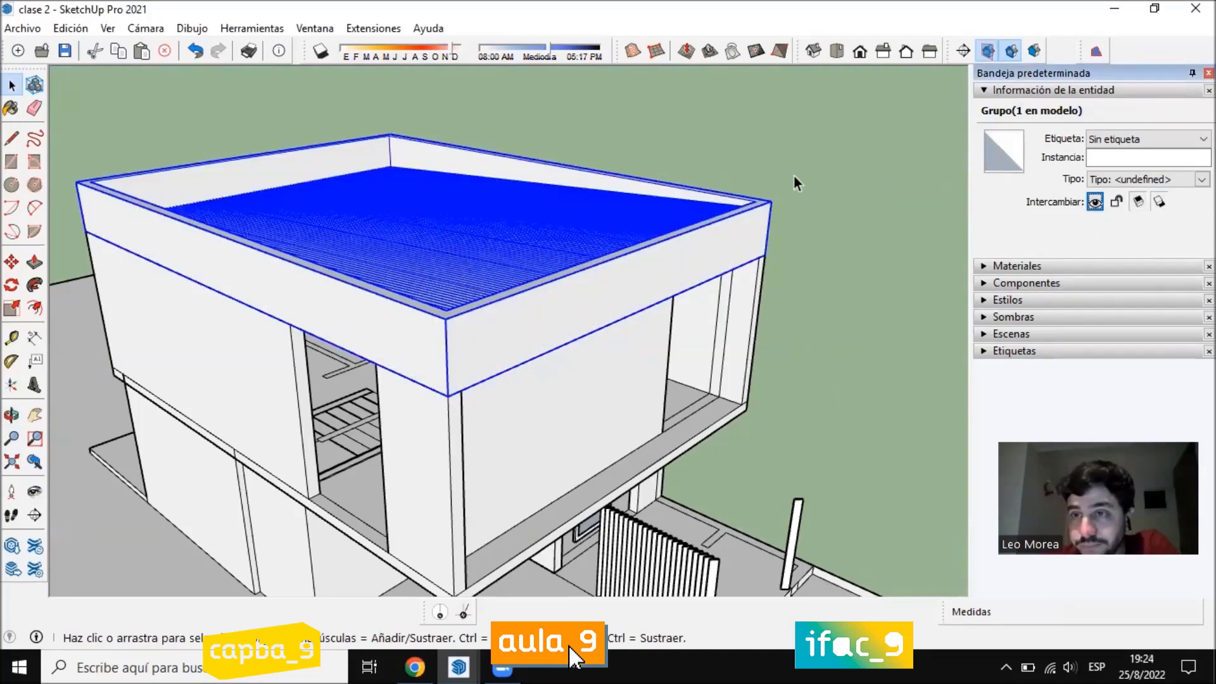
Hide the roof group through its entity information and turn off the display of hidden objects
{"action": "middle_click_drag", "start_coordinate": [442, 280], "coordinate": [497, 269]}
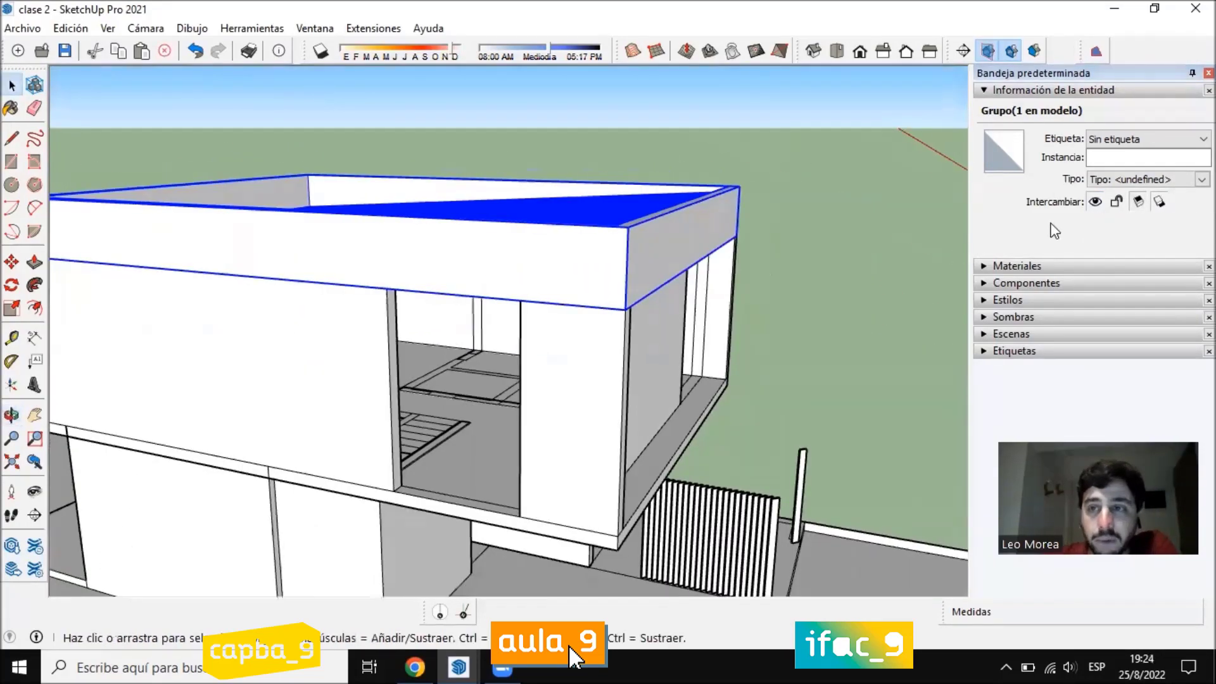
{"action": "left_click", "coordinate": [1095, 203]}
{"action": "middle_click_drag", "start_coordinate": [370, 272], "coordinate": [371, 63]}
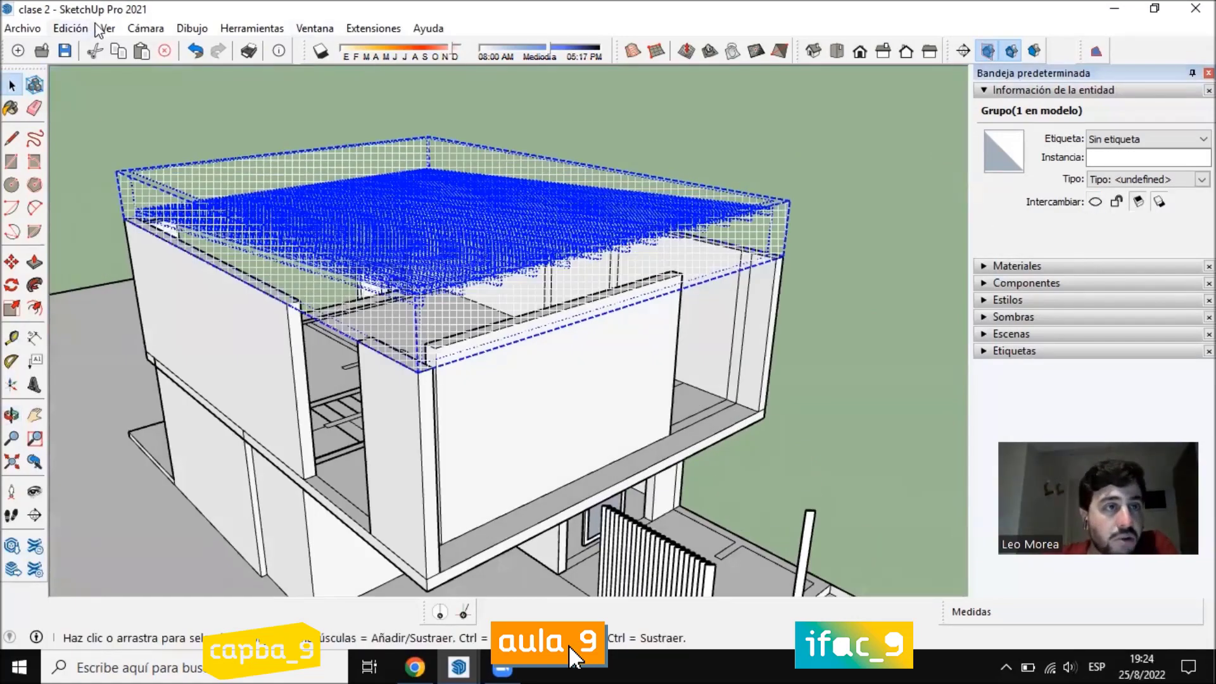
{"action": "left_click", "coordinate": [146, 27]}
{"action": "mouse_move", "coordinate": [108, 28]}
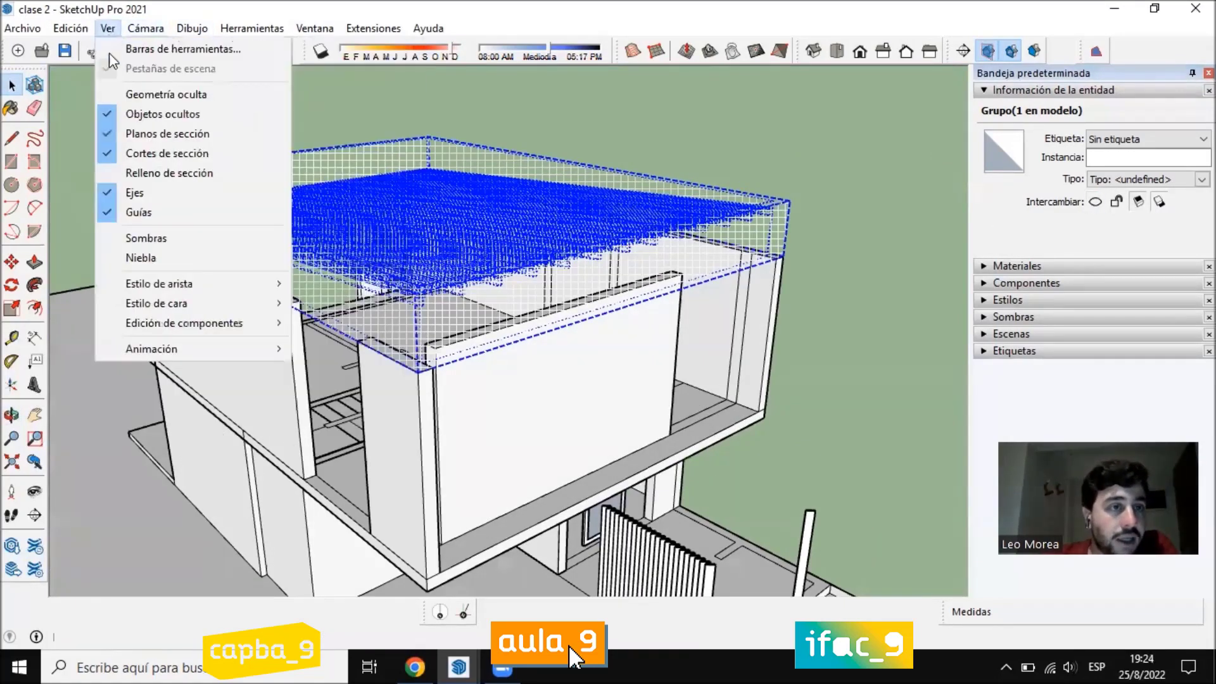
{"action": "left_click", "coordinate": [162, 114]}
{"action": "left_click", "coordinate": [823, 299]}
Examine the partition and staircase layout drawn on the upper floor slab between the walls
{"action": "middle_click_drag", "start_coordinate": [823, 299], "coordinate": [362, 174]}
{"action": "scroll", "coordinate": [434, 227], "scroll_direction": "up", "scroll_amount": 5}
{"action": "scroll", "coordinate": [434, 336], "scroll_direction": "down", "scroll_amount": 5}
{"action": "scroll", "coordinate": [501, 226], "scroll_direction": "up", "scroll_amount": 5}
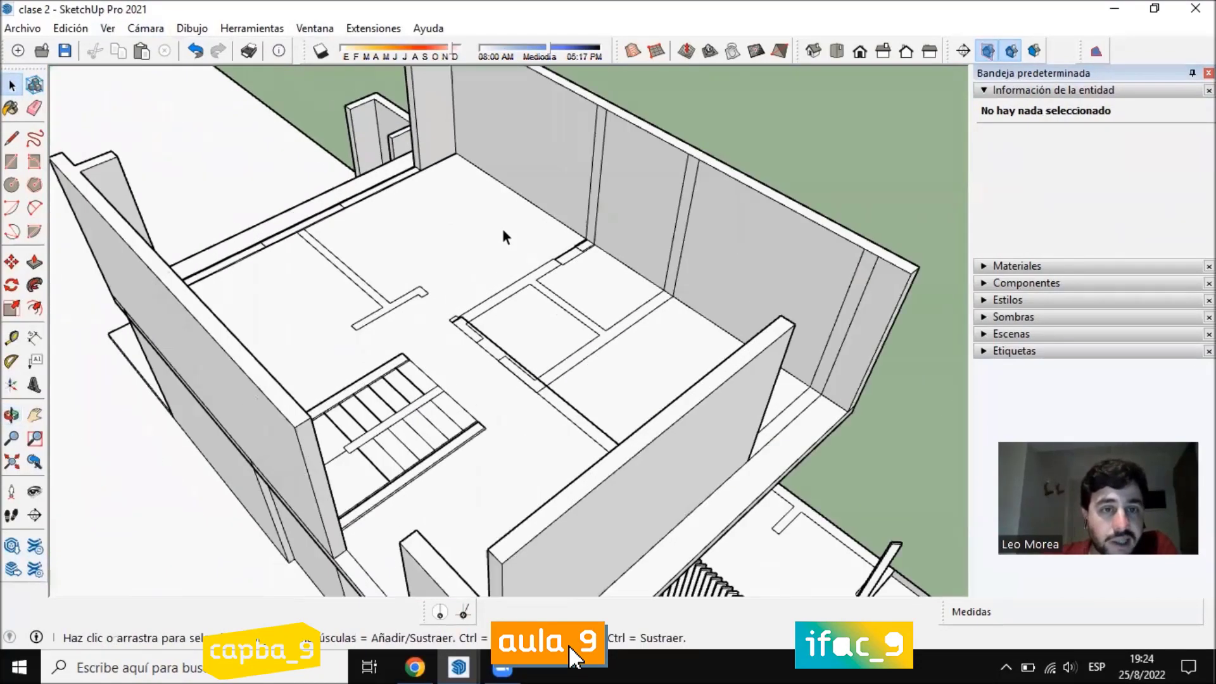
{"action": "middle_click_drag", "start_coordinate": [670, 292], "coordinate": [464, 90]}
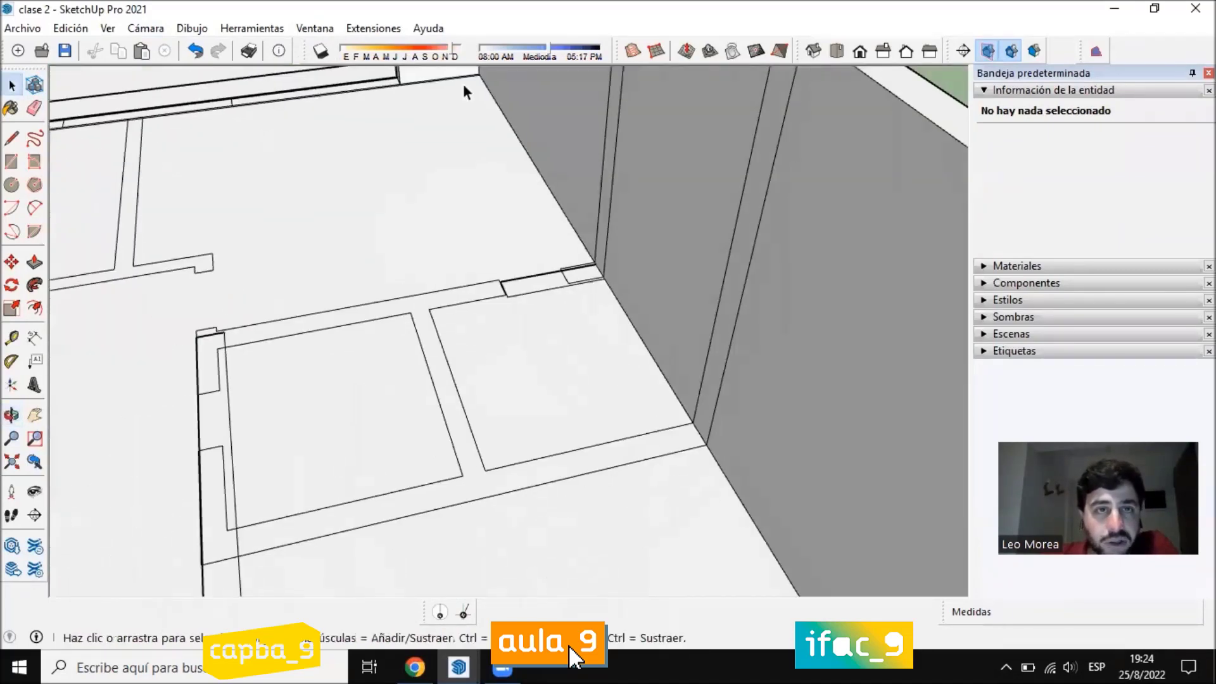
{"action": "scroll", "coordinate": [326, 355], "scroll_direction": "down", "scroll_amount": 5}
{"action": "middle_click_drag", "start_coordinate": [325, 355], "coordinate": [423, 202]}
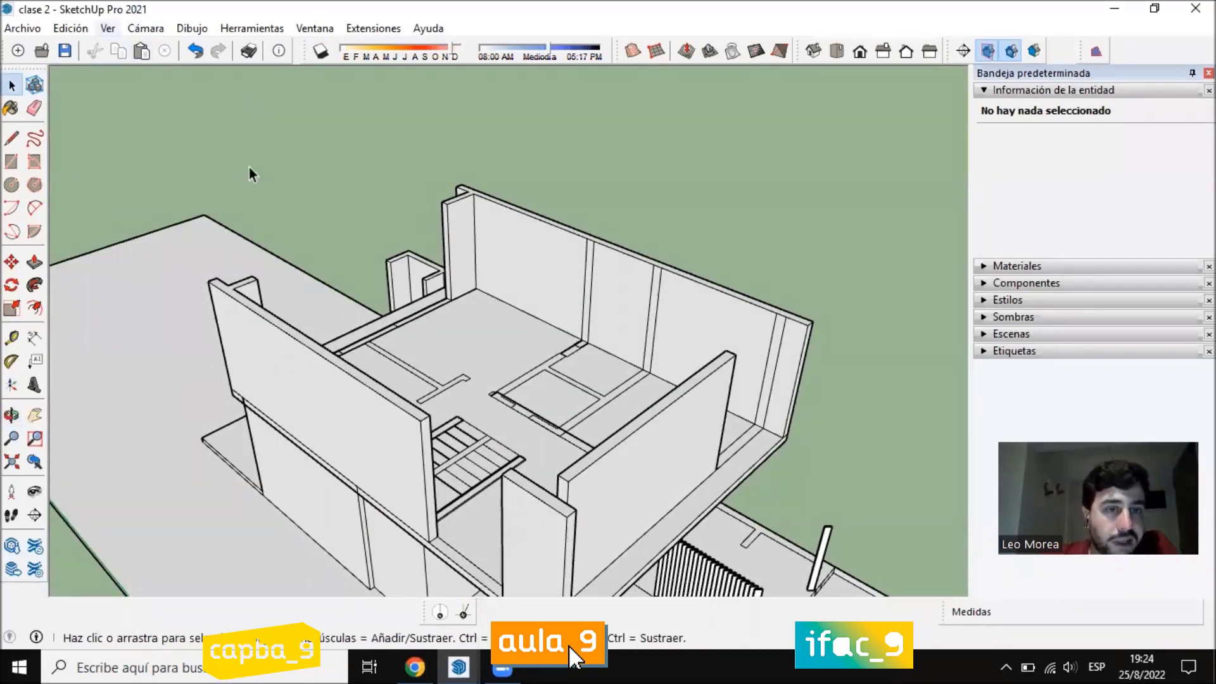
Show hidden objects again, make the roof group visible through its entity information, and clear the selection
{"action": "left_click", "coordinate": [1095, 202]}
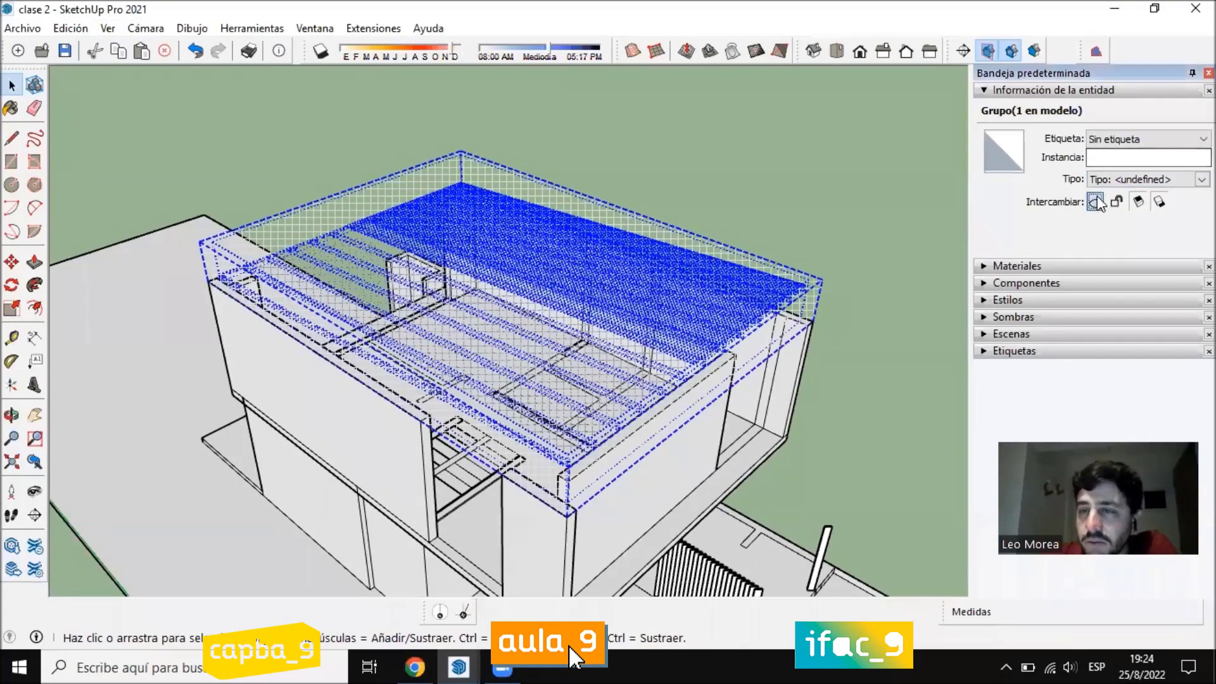
{"action": "left_click", "coordinate": [738, 183]}
{"action": "scroll", "coordinate": [738, 184], "scroll_direction": "down", "scroll_amount": 5}
{"action": "middle_click_drag", "start_coordinate": [703, 247], "coordinate": [684, 209]}
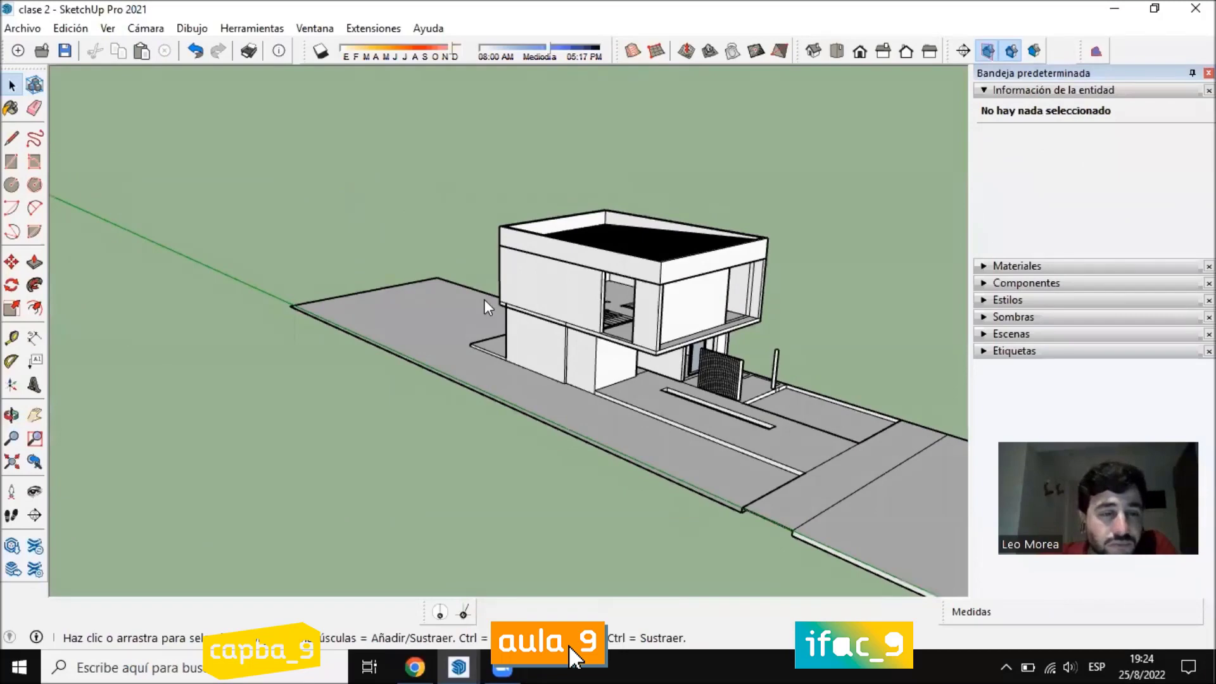
Offset the perimeter of the large face at the front of the lot inwards by 0.5 m
{"action": "scroll", "coordinate": [652, 392], "scroll_direction": "up", "scroll_amount": 2}
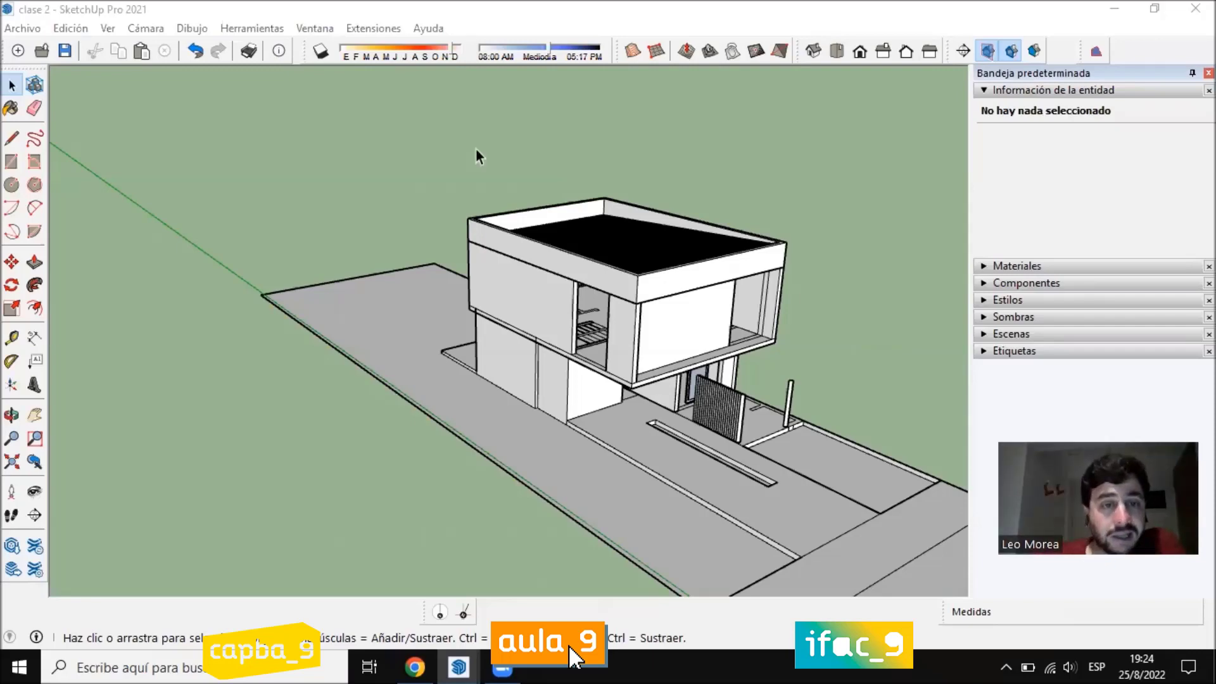
{"action": "scroll", "coordinate": [476, 148], "scroll_direction": "down", "scroll_amount": 3}
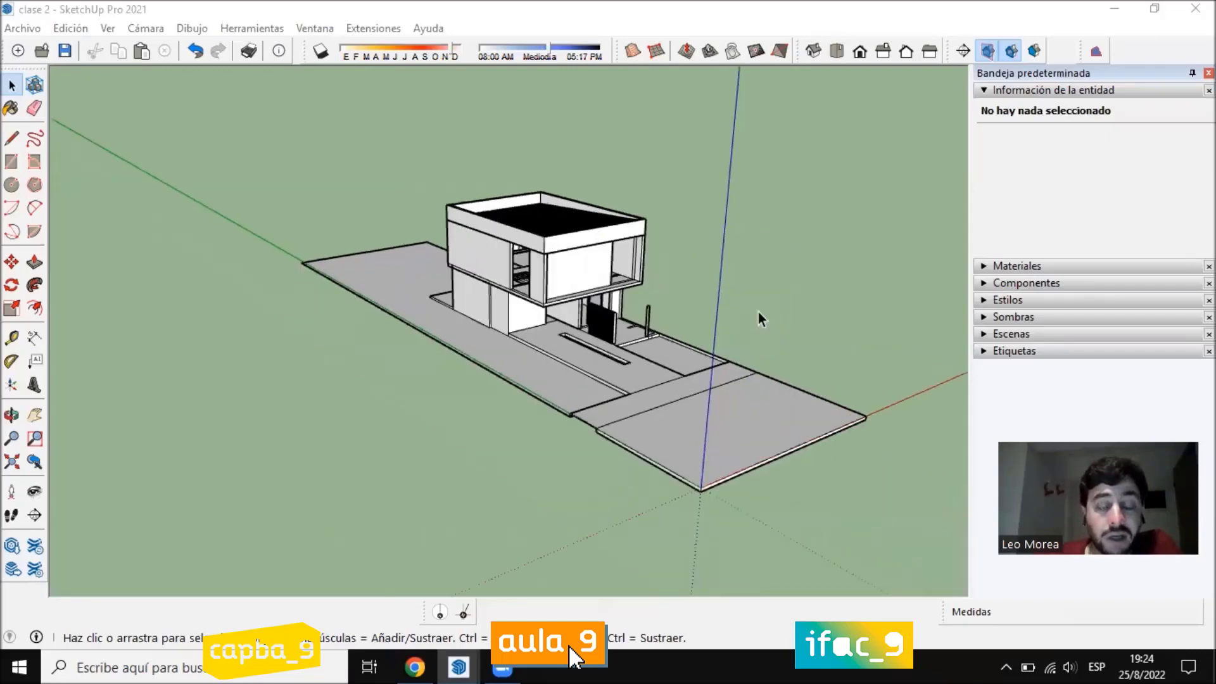
{"action": "scroll", "coordinate": [660, 261], "scroll_direction": "up", "scroll_amount": 2}
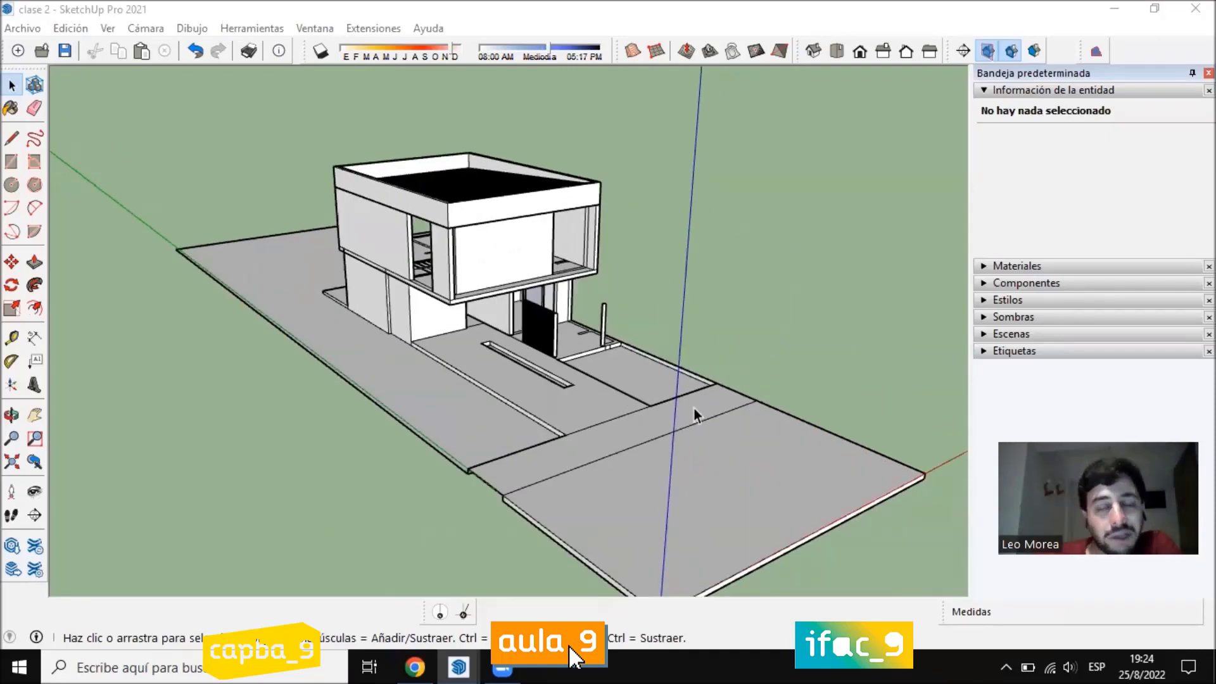
{"action": "middle_click_drag", "start_coordinate": [694, 415], "coordinate": [547, 265]}
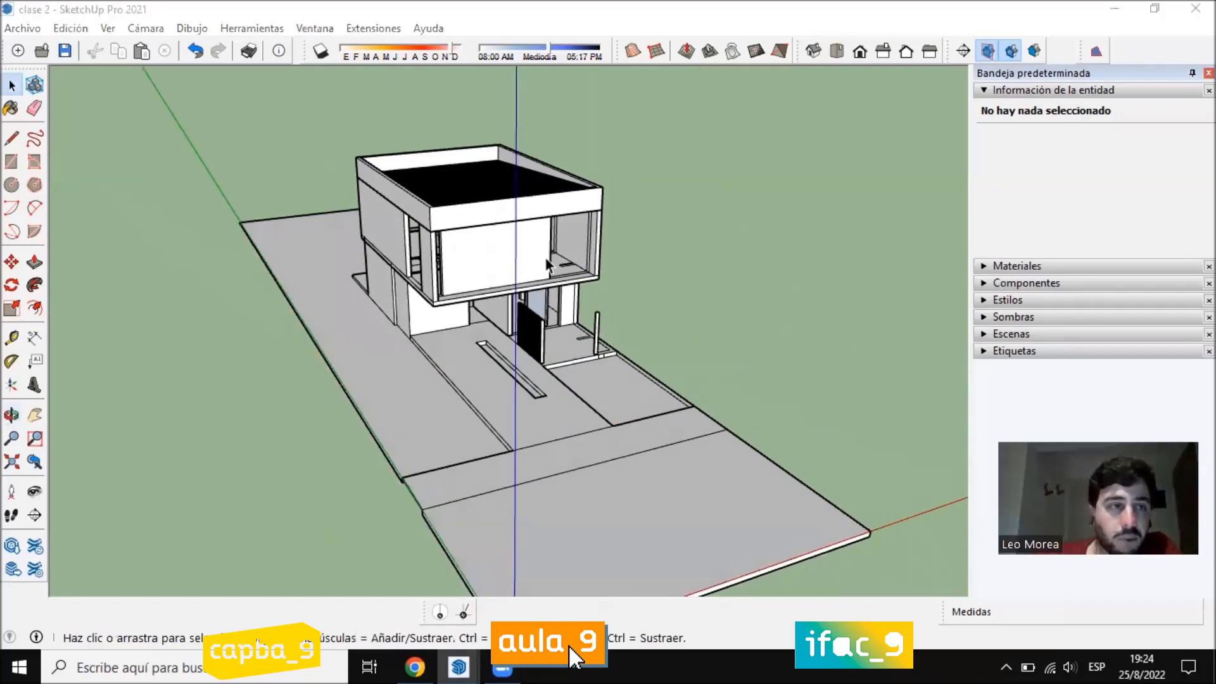
{"action": "left_click", "coordinate": [12, 138]}
{"action": "left_click", "coordinate": [35, 309]}
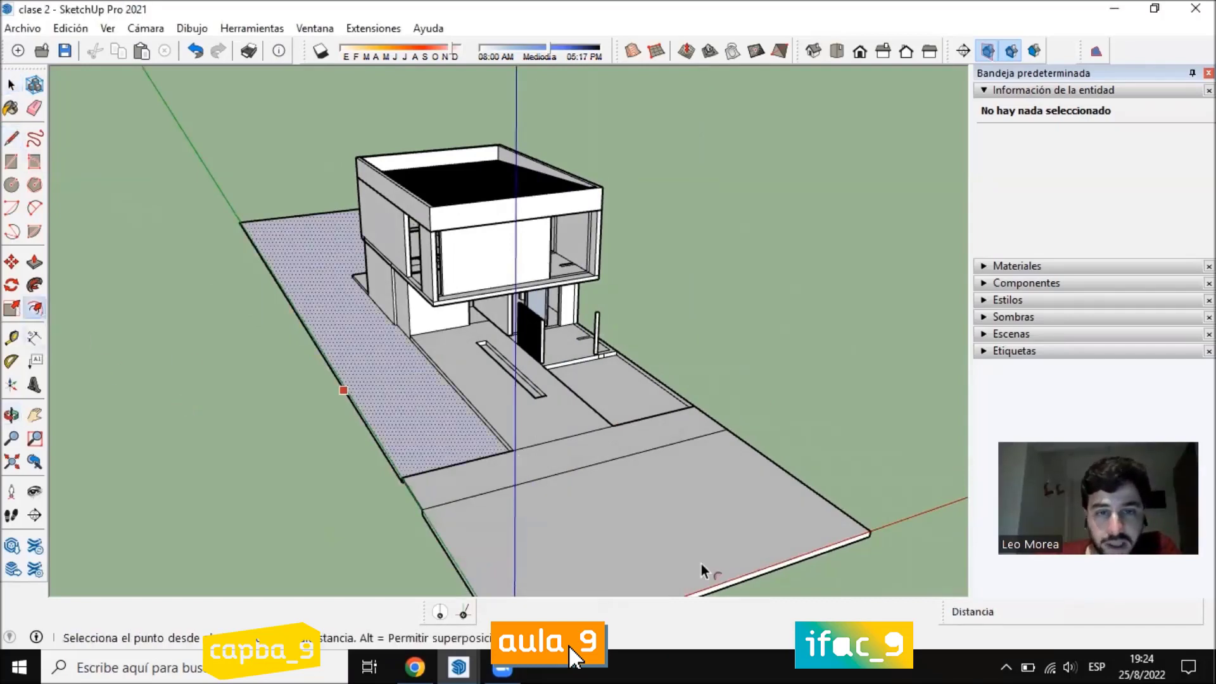
{"action": "scroll", "coordinate": [633, 454], "scroll_direction": "up", "scroll_amount": 3}
{"action": "left_click", "coordinate": [605, 418]}
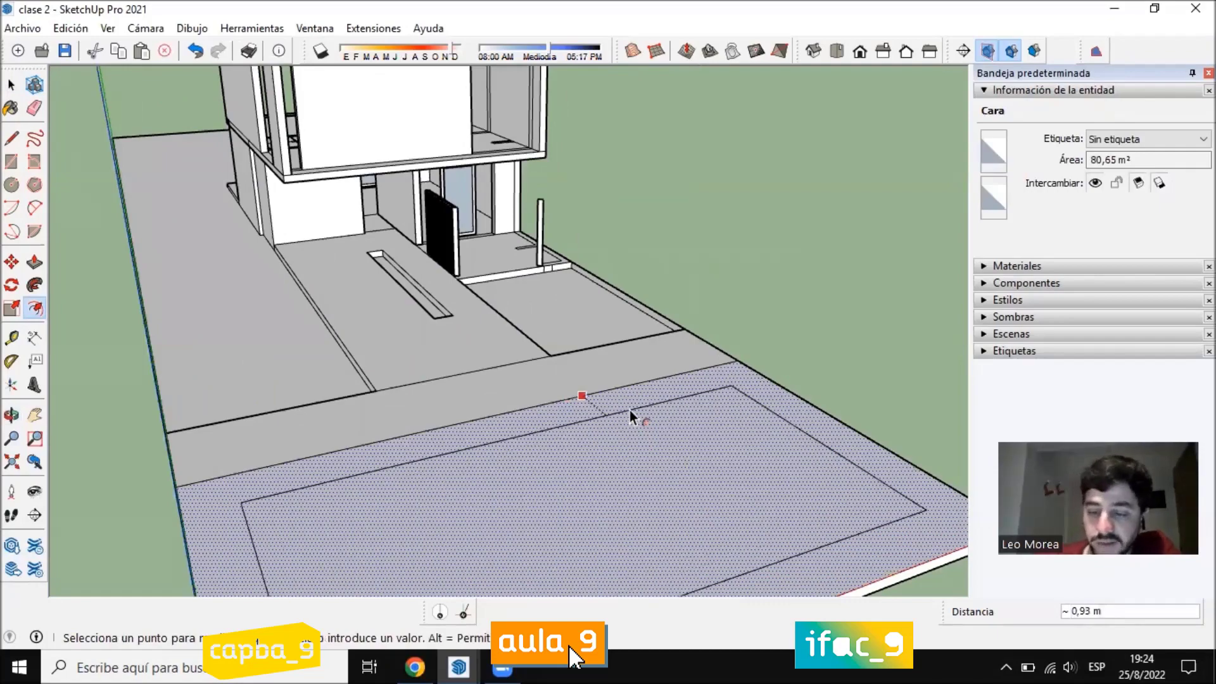
{"action": "key", "text": "Return"}
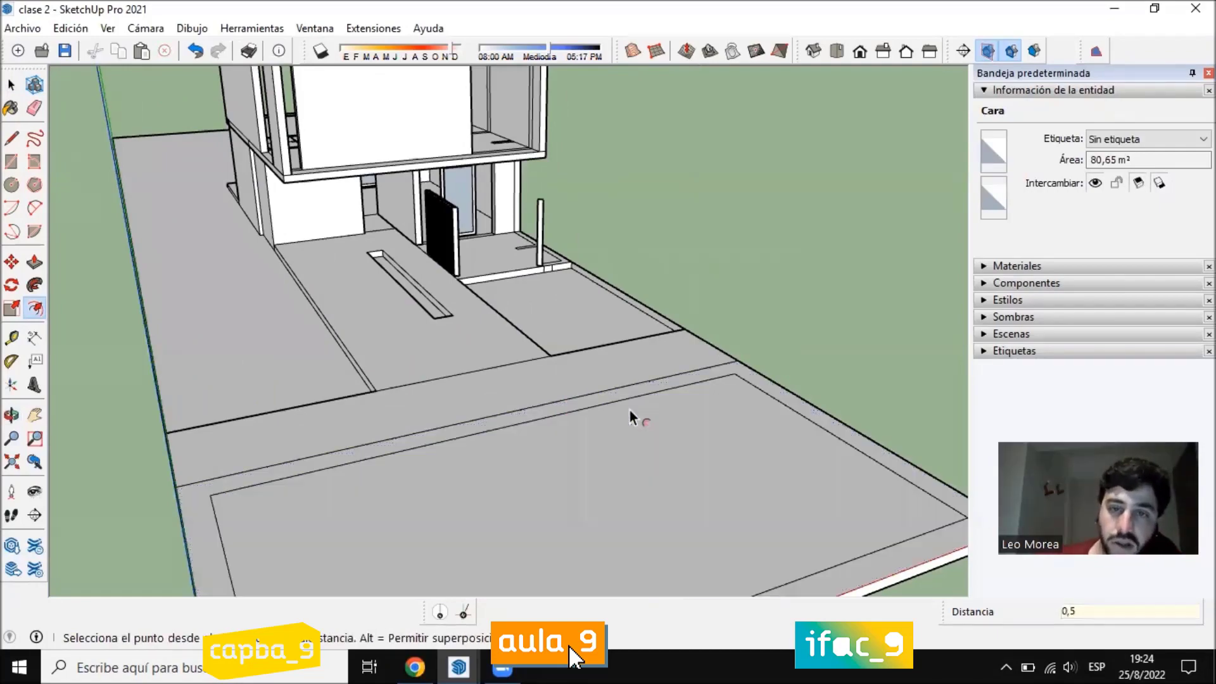
Undo the inward offset on the large front face of the lot
{"action": "scroll", "coordinate": [564, 194], "scroll_direction": "down", "scroll_amount": 3}
{"action": "middle_click_drag", "start_coordinate": [563, 193], "coordinate": [712, 400]}
{"action": "scroll", "coordinate": [713, 400], "scroll_direction": "up", "scroll_amount": 3}
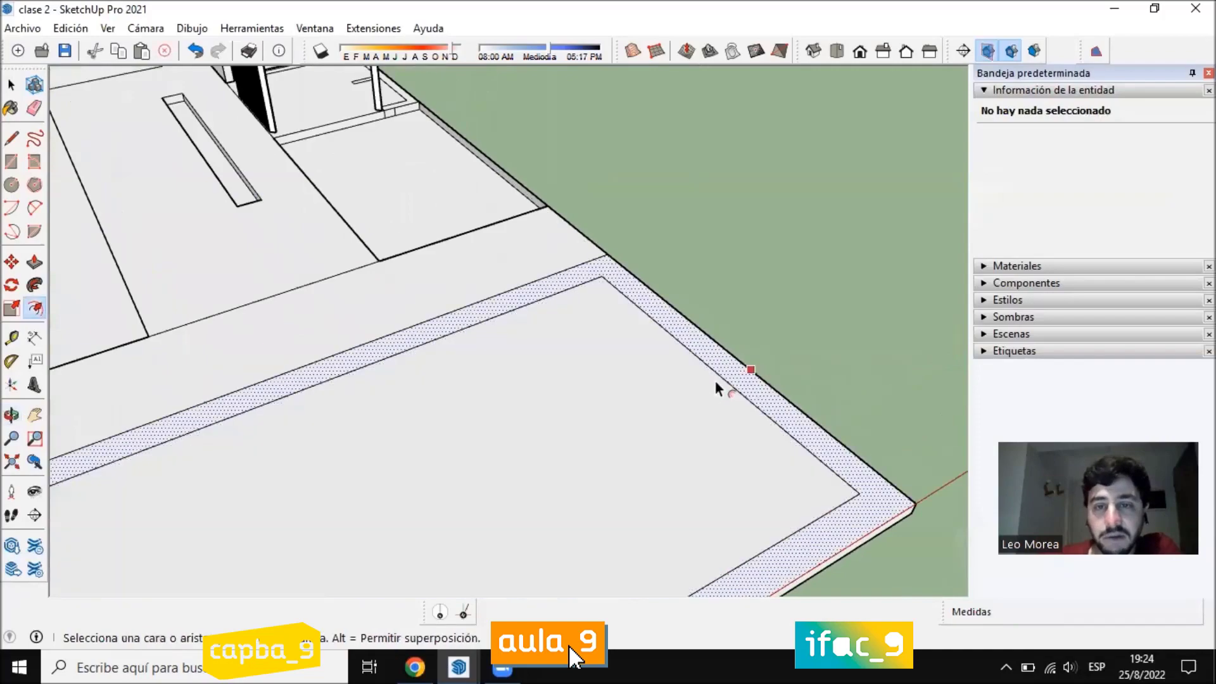
{"action": "scroll", "coordinate": [661, 394], "scroll_direction": "down", "scroll_amount": 2}
{"action": "middle_click_drag", "start_coordinate": [627, 399], "coordinate": [680, 374]}
{"action": "scroll", "coordinate": [763, 348], "scroll_direction": "up", "scroll_amount": 1}
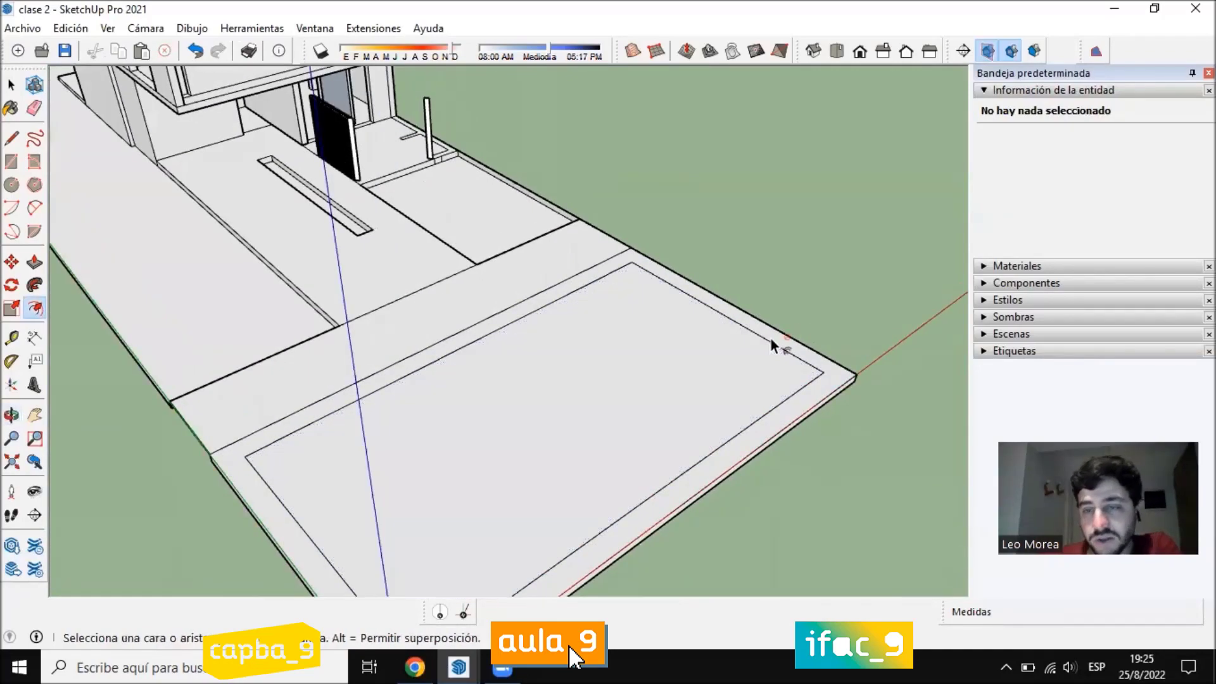
{"action": "left_click", "coordinate": [771, 341]}
{"action": "key", "text": "ctrl+z"}
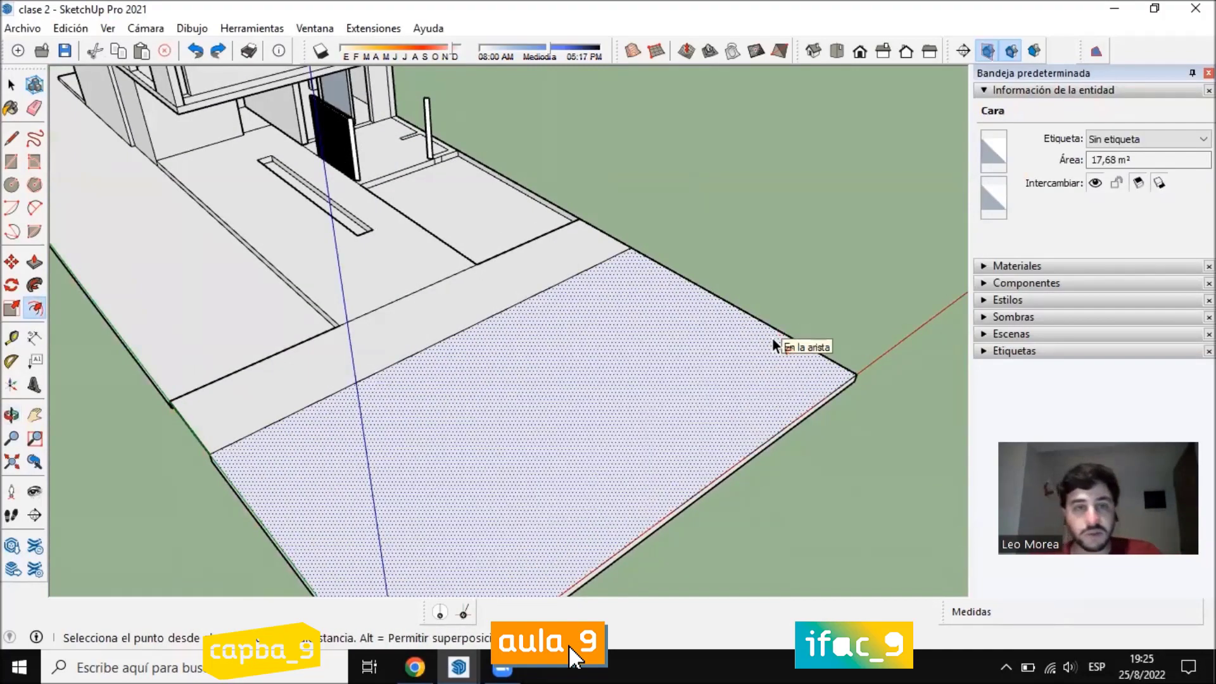
{"action": "left_click", "coordinate": [562, 469]}
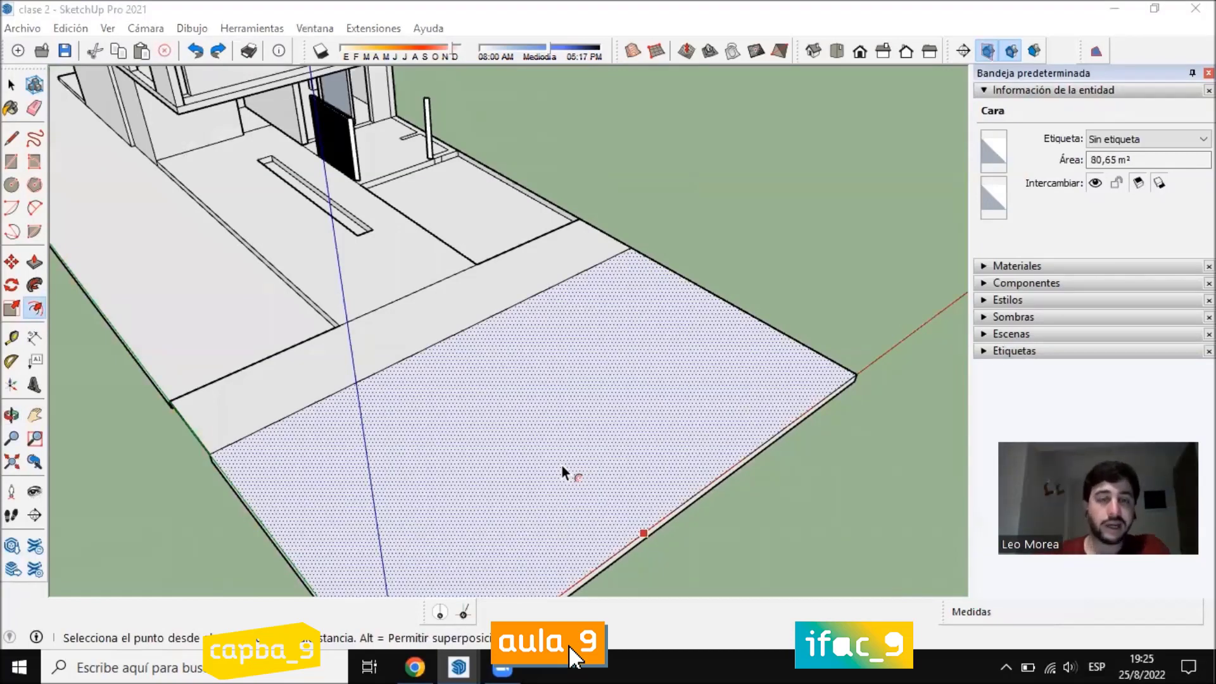
{"action": "key", "text": "Escape"}
{"action": "left_click", "coordinate": [572, 249]}
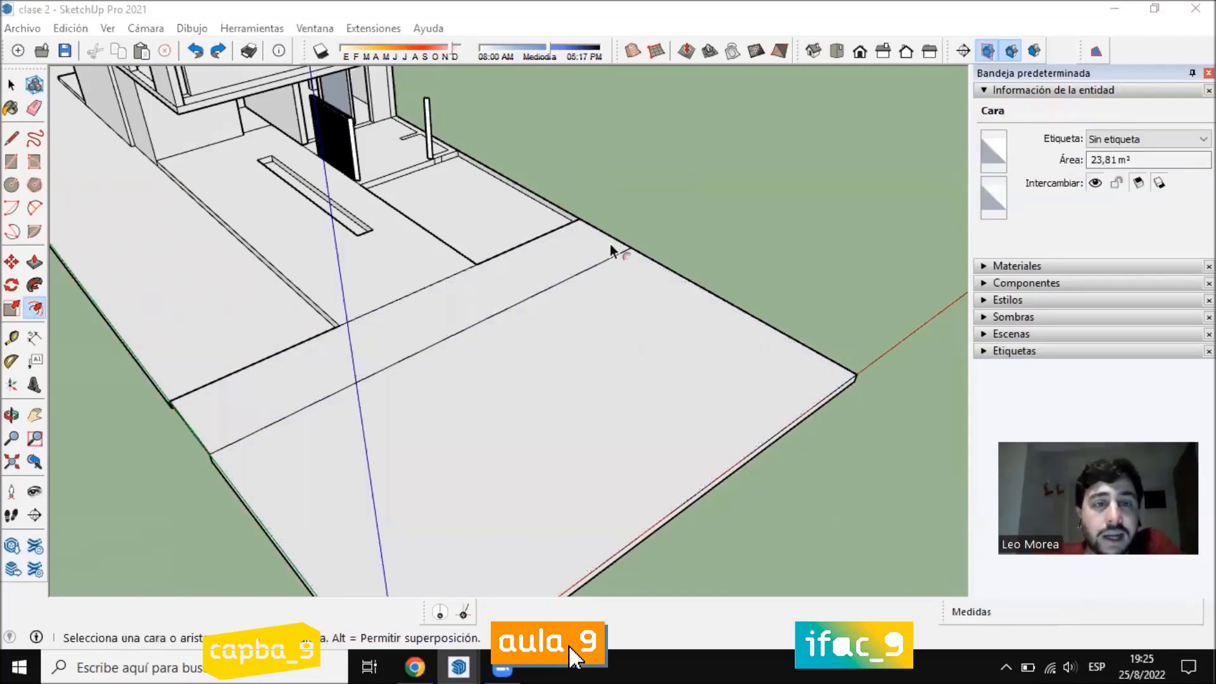
{"action": "left_click", "coordinate": [722, 374]}
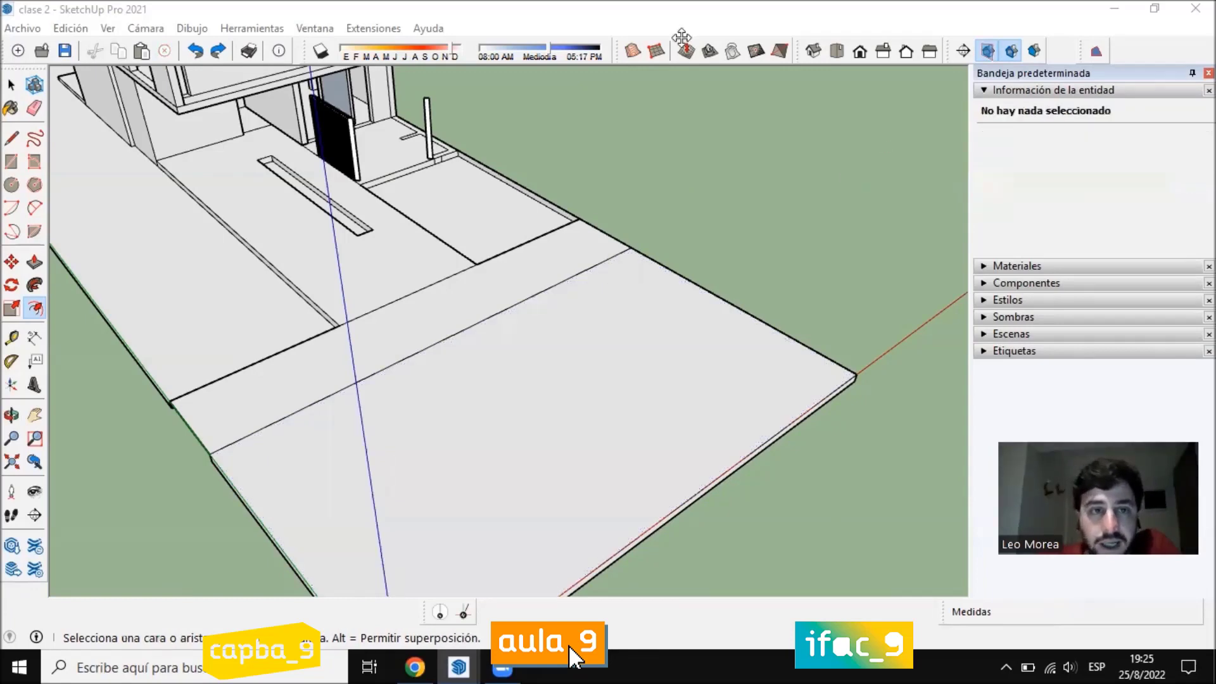
{"action": "scroll", "coordinate": [832, 340], "scroll_direction": "down", "scroll_amount": 1}
{"action": "key", "text": "space"}
{"action": "scroll", "coordinate": [746, 339], "scroll_direction": "down", "scroll_amount": 2}
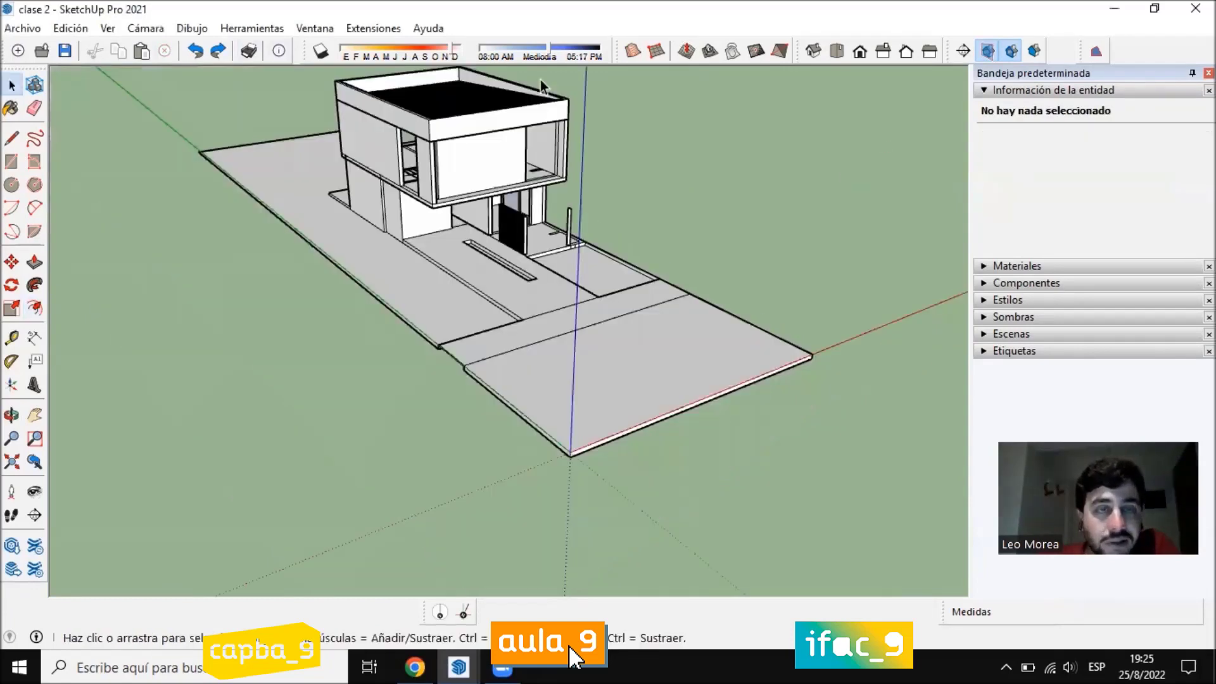
Collapse the entity information section and display the Etiquetas toolbar in the workspace
{"action": "left_click", "coordinate": [1016, 90]}
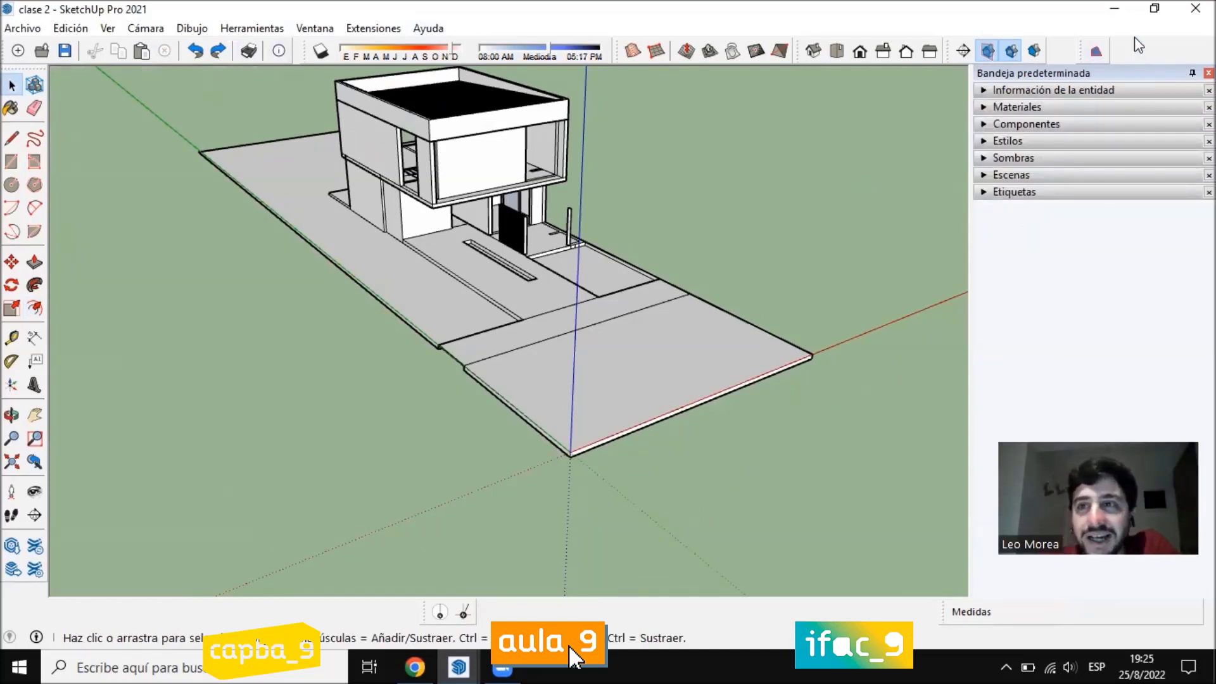
{"action": "right_click", "coordinate": [1142, 52]}
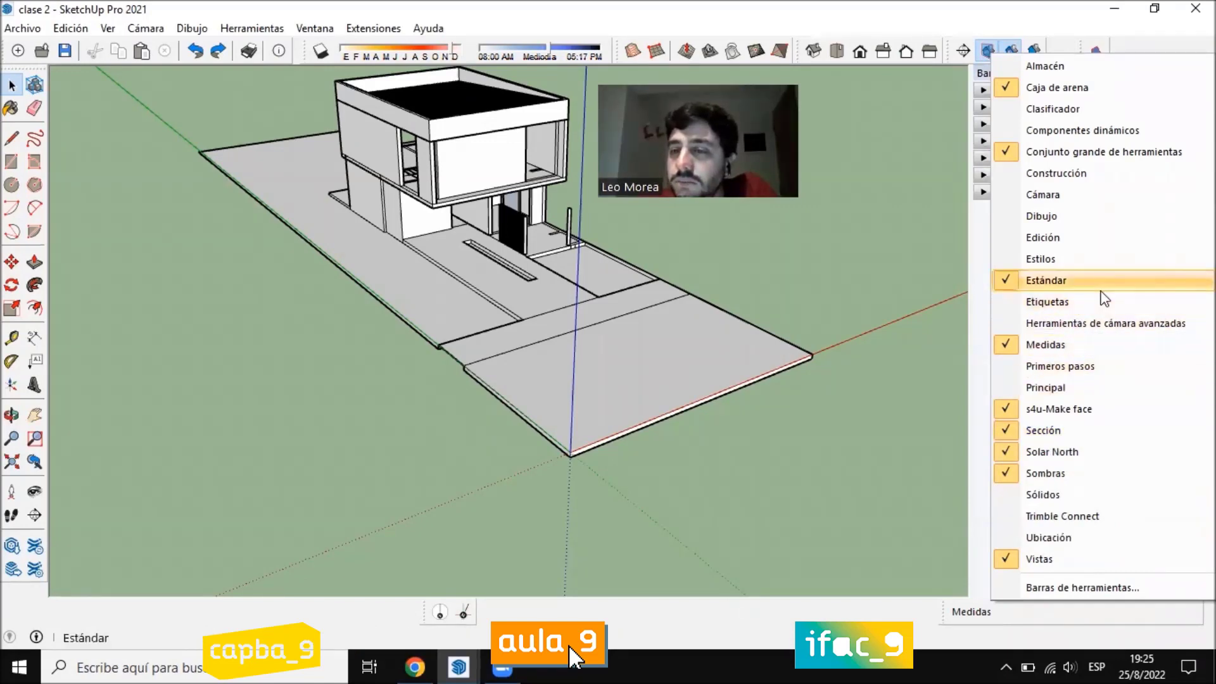
{"action": "left_click", "coordinate": [1075, 304]}
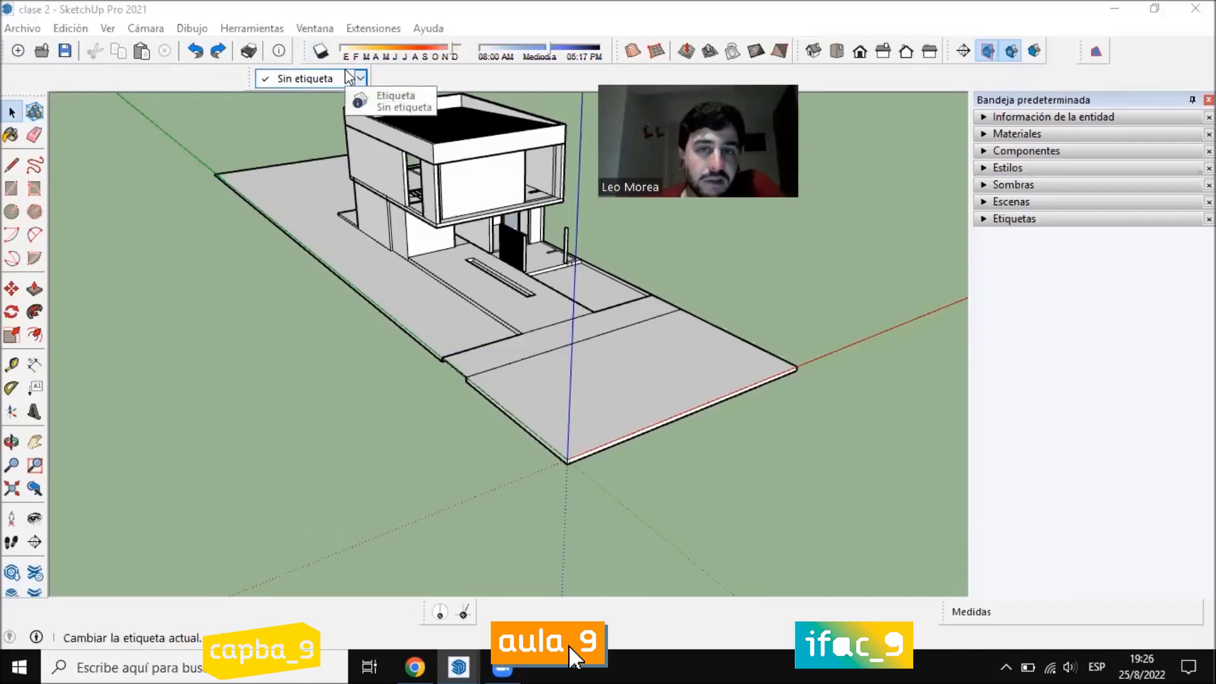
{"action": "right_click", "coordinate": [917, 76]}
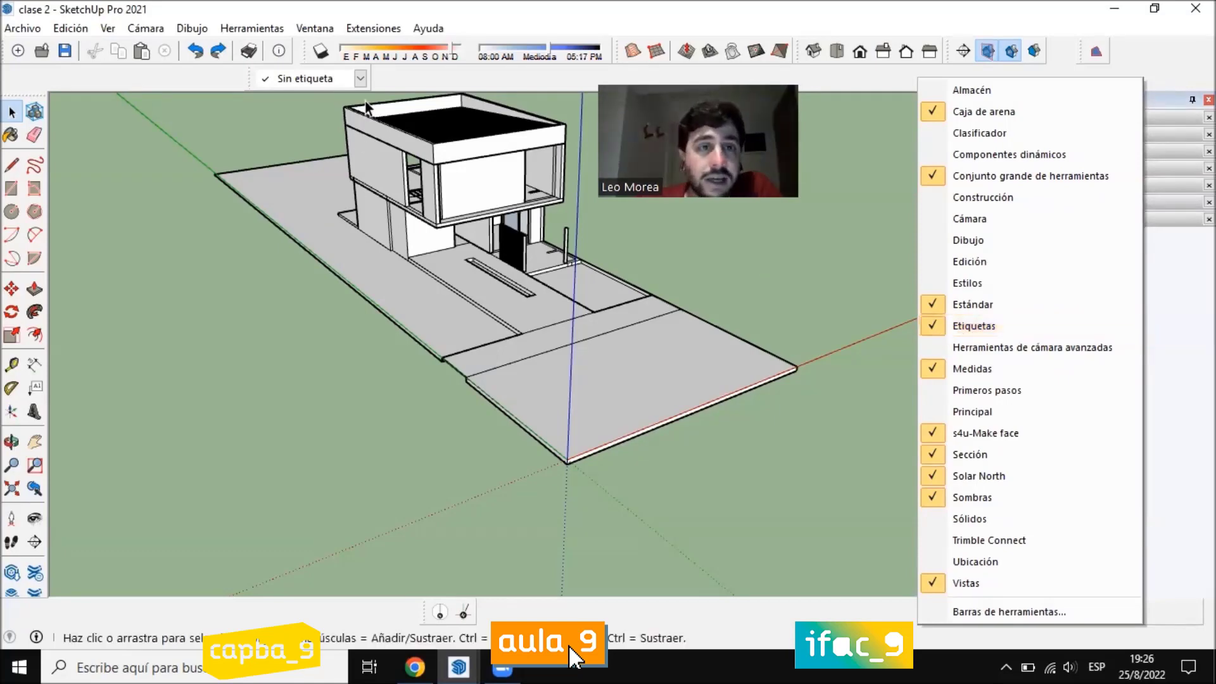
{"action": "left_click", "coordinate": [383, 77]}
{"action": "left_click", "coordinate": [360, 79]}
{"action": "left_click", "coordinate": [355, 81]}
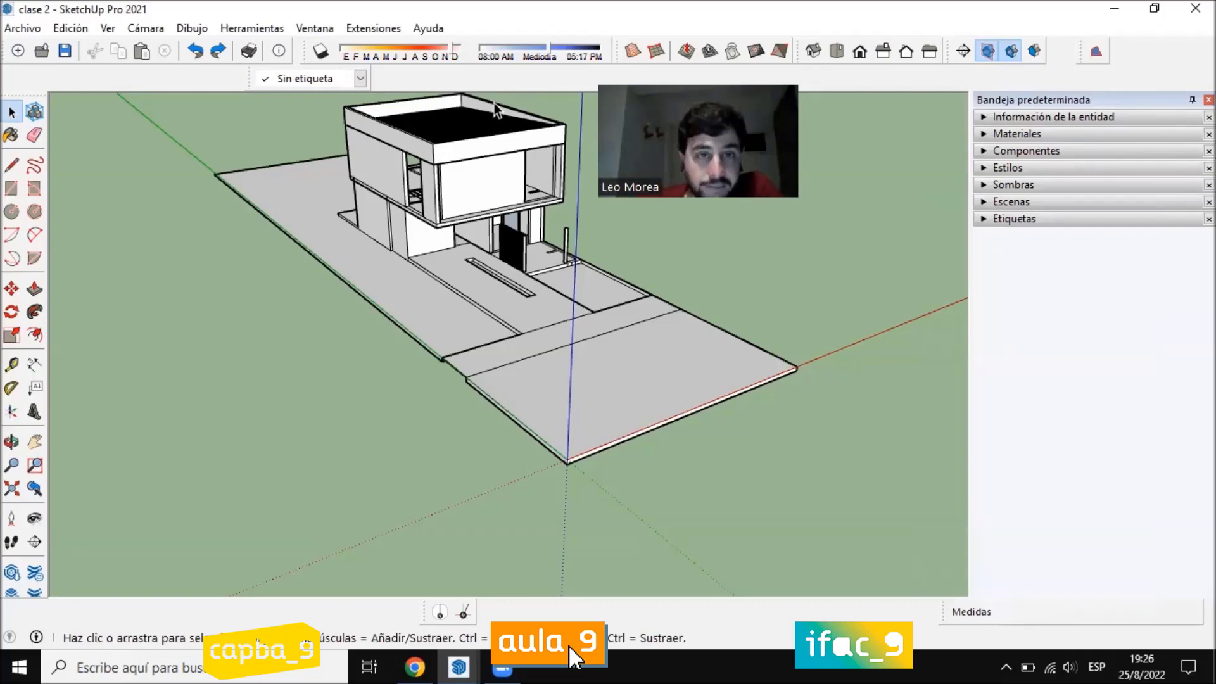
Select the roof group on top of the house and expand the tag list in the tray
{"action": "scroll", "coordinate": [494, 103], "scroll_direction": "up", "scroll_amount": 5}
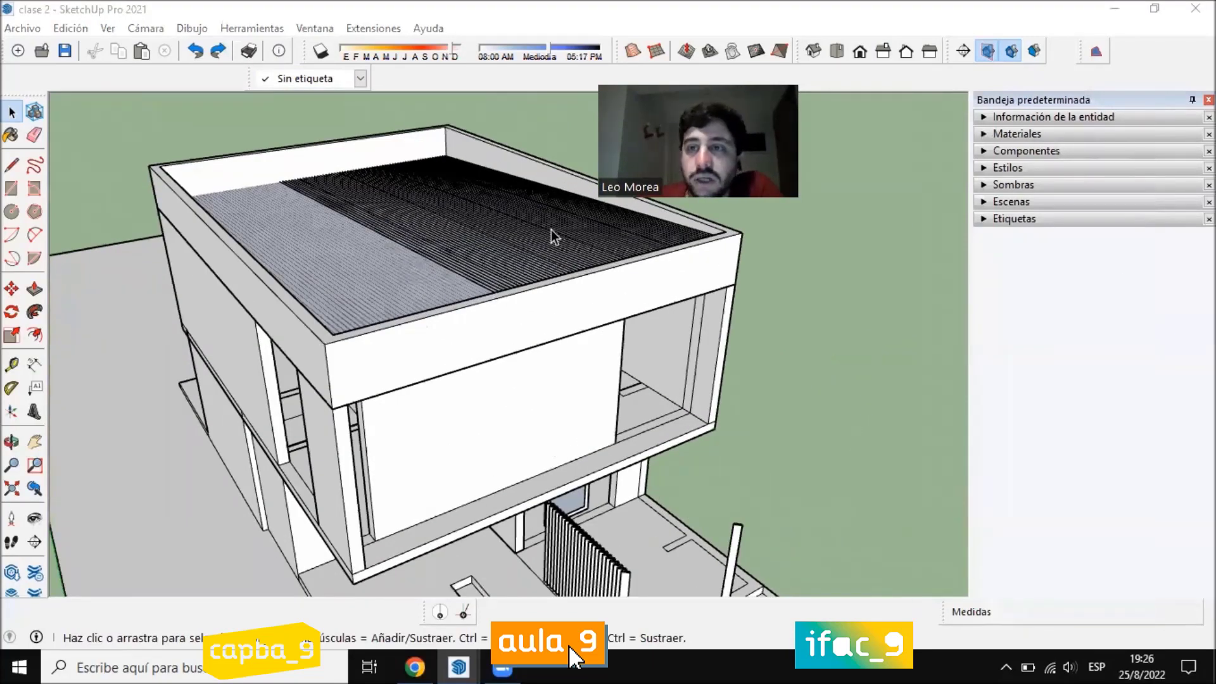
{"action": "scroll", "coordinate": [506, 317], "scroll_direction": "down", "scroll_amount": 3}
{"action": "left_click", "coordinate": [556, 257]}
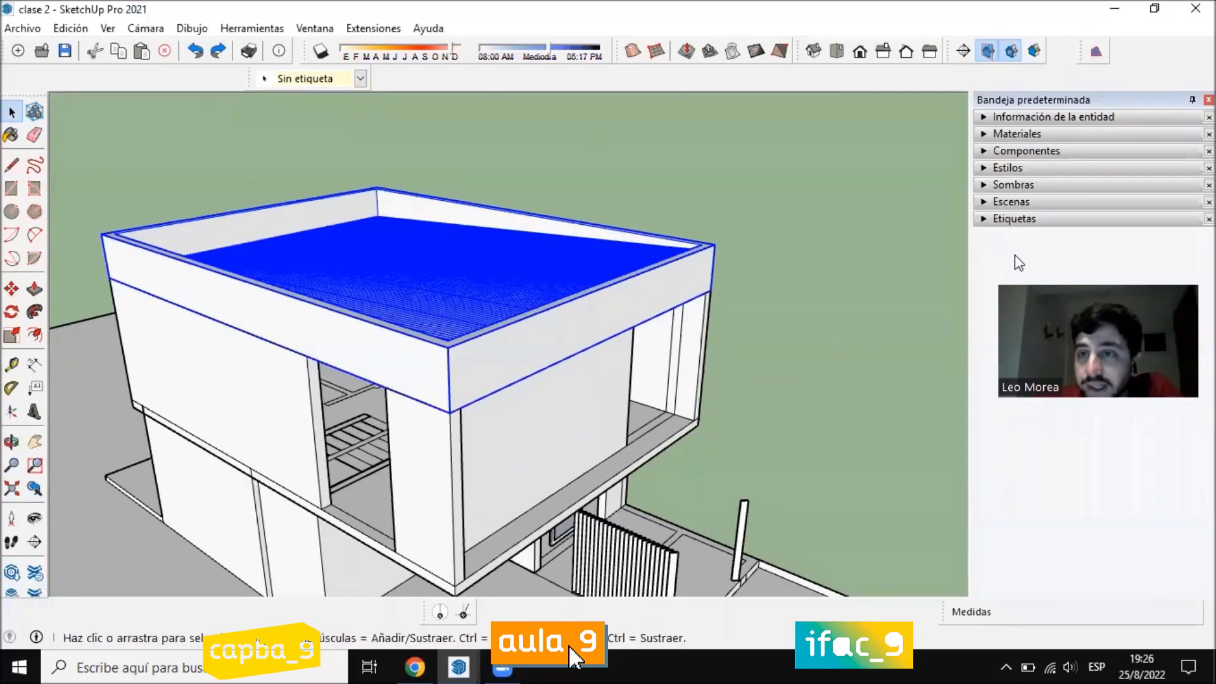
{"action": "left_click", "coordinate": [983, 219]}
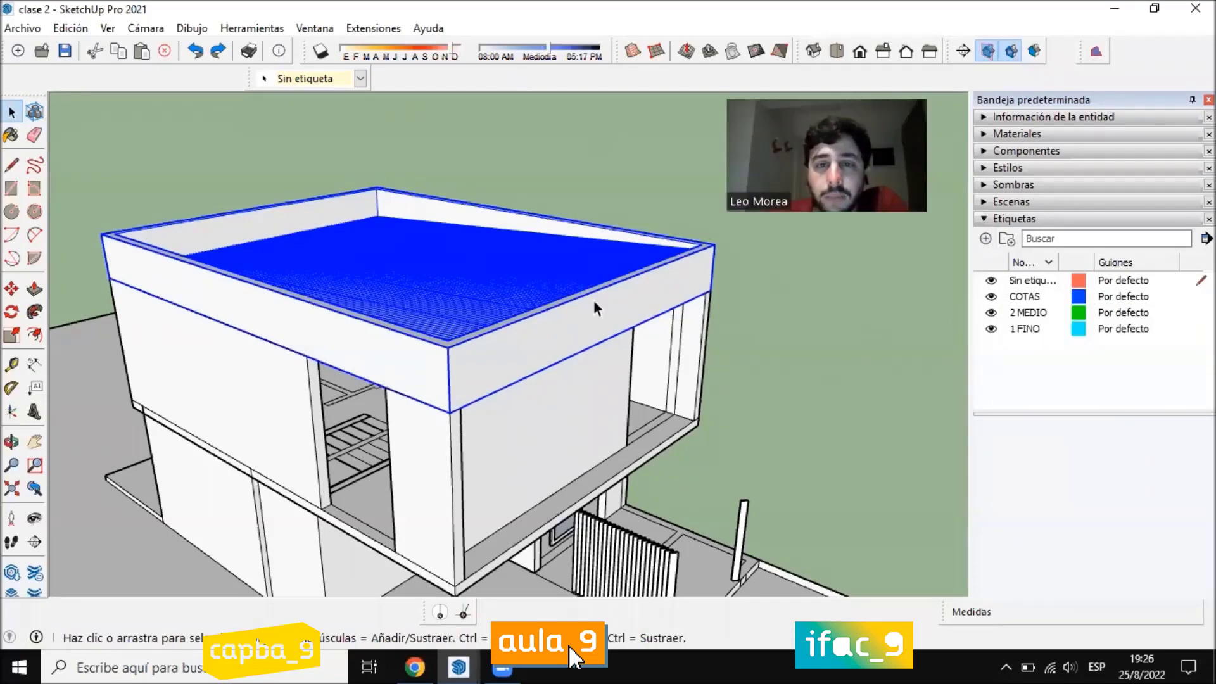
{"action": "left_click", "coordinate": [511, 348]}
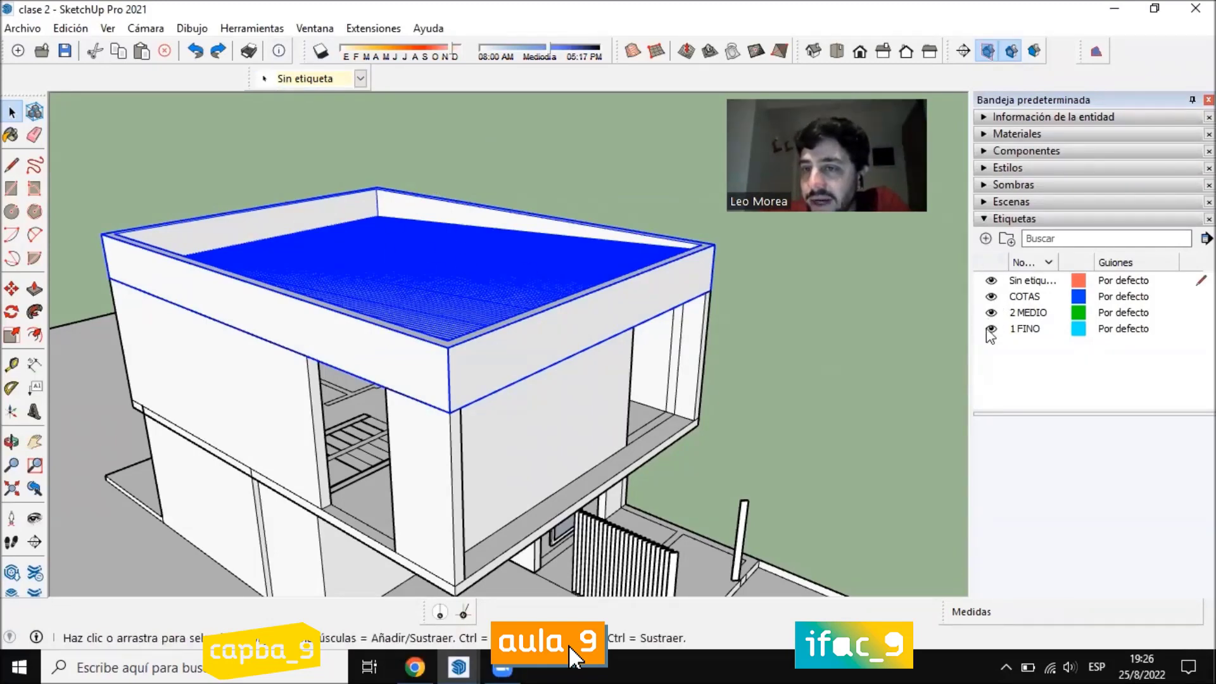
{"action": "left_click", "coordinate": [1032, 280]}
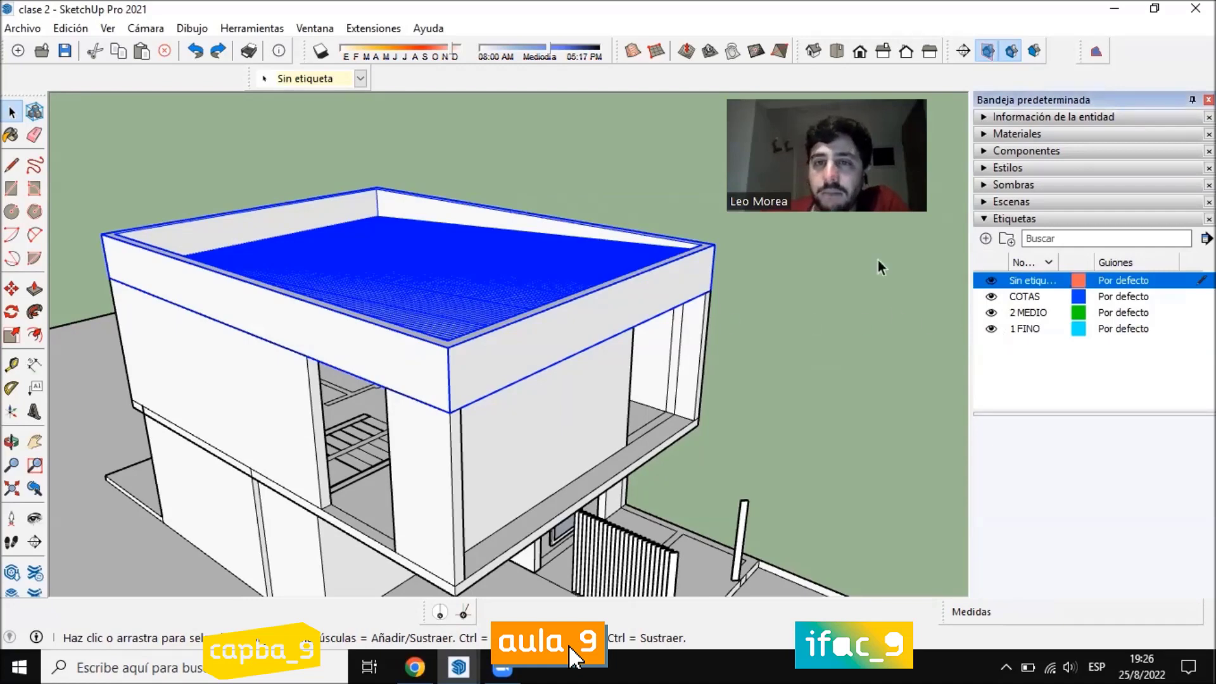
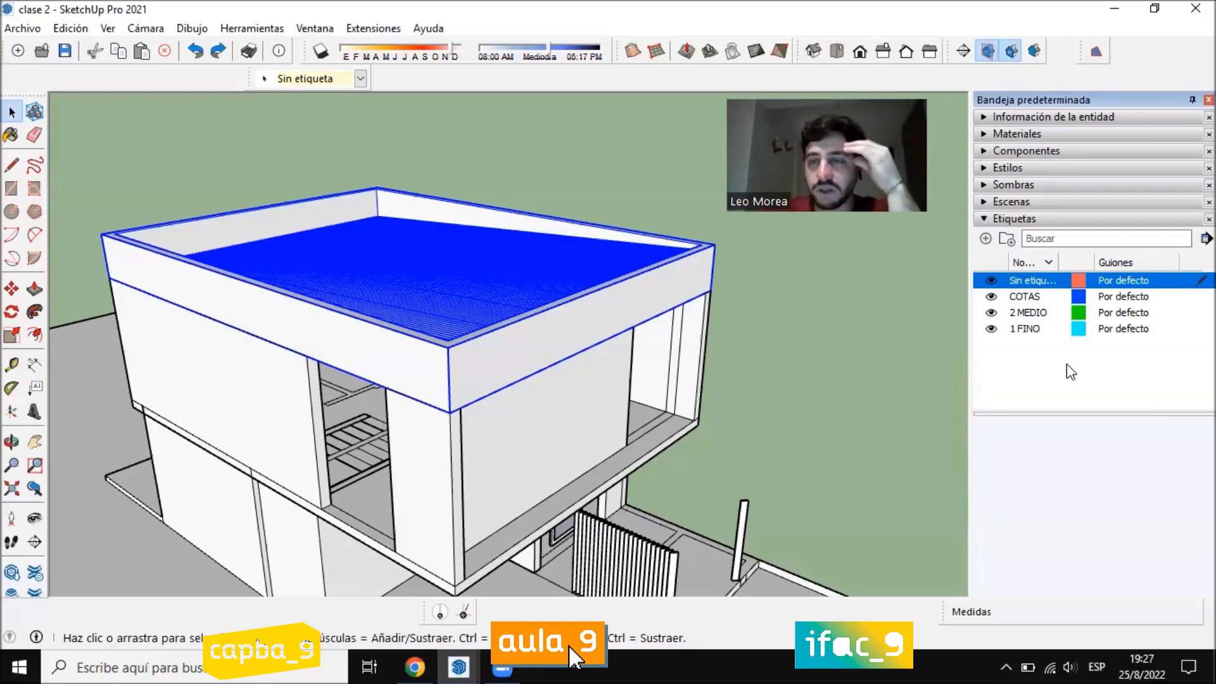
{"action": "left_click", "coordinate": [1145, 339]}
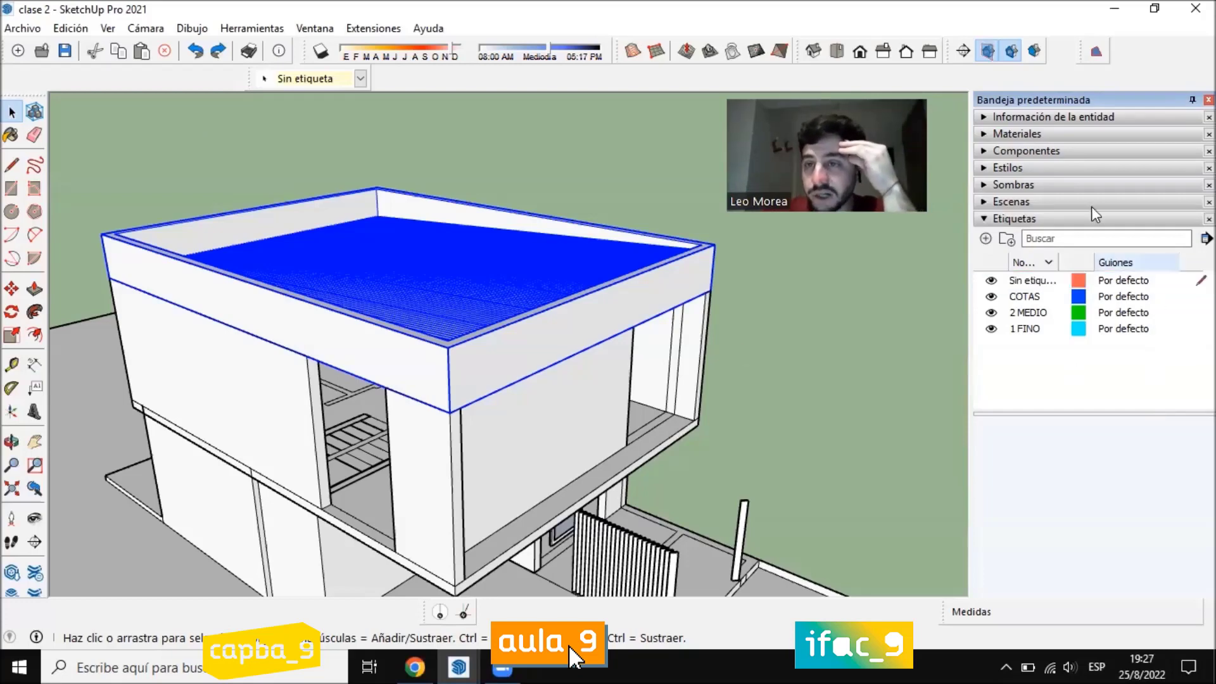
Create a new tag named Cubierta
{"action": "left_click", "coordinate": [985, 239]}
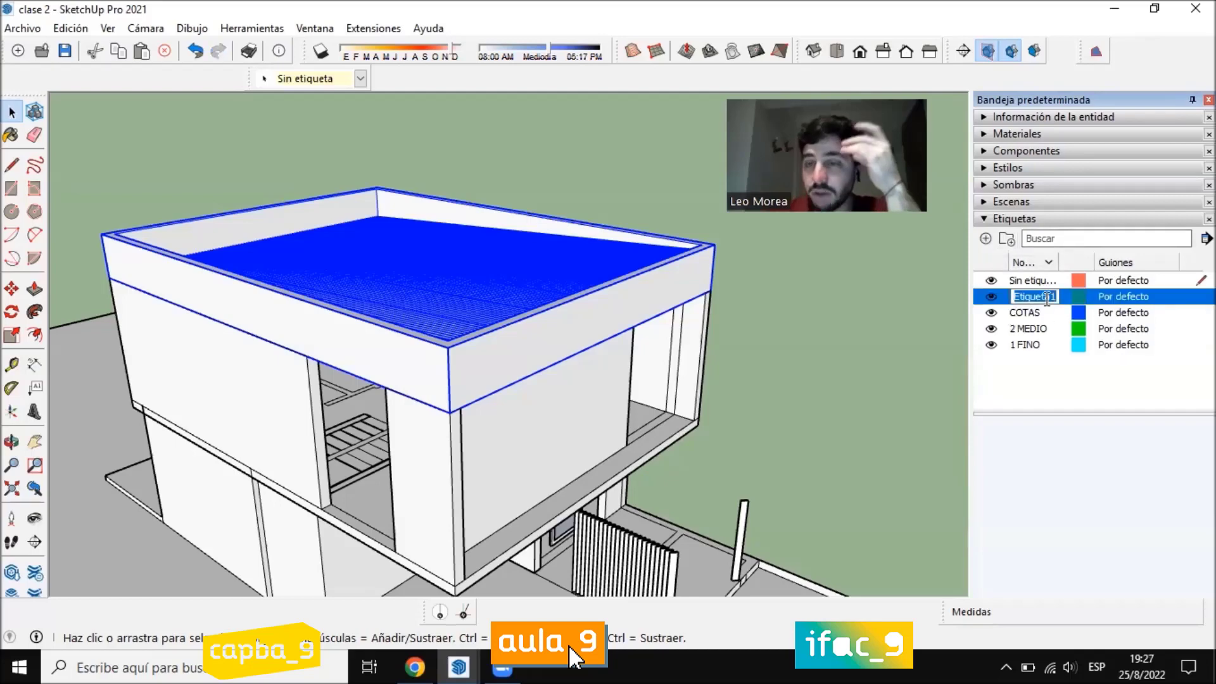
{"action": "type", "text": "Cubierta"}
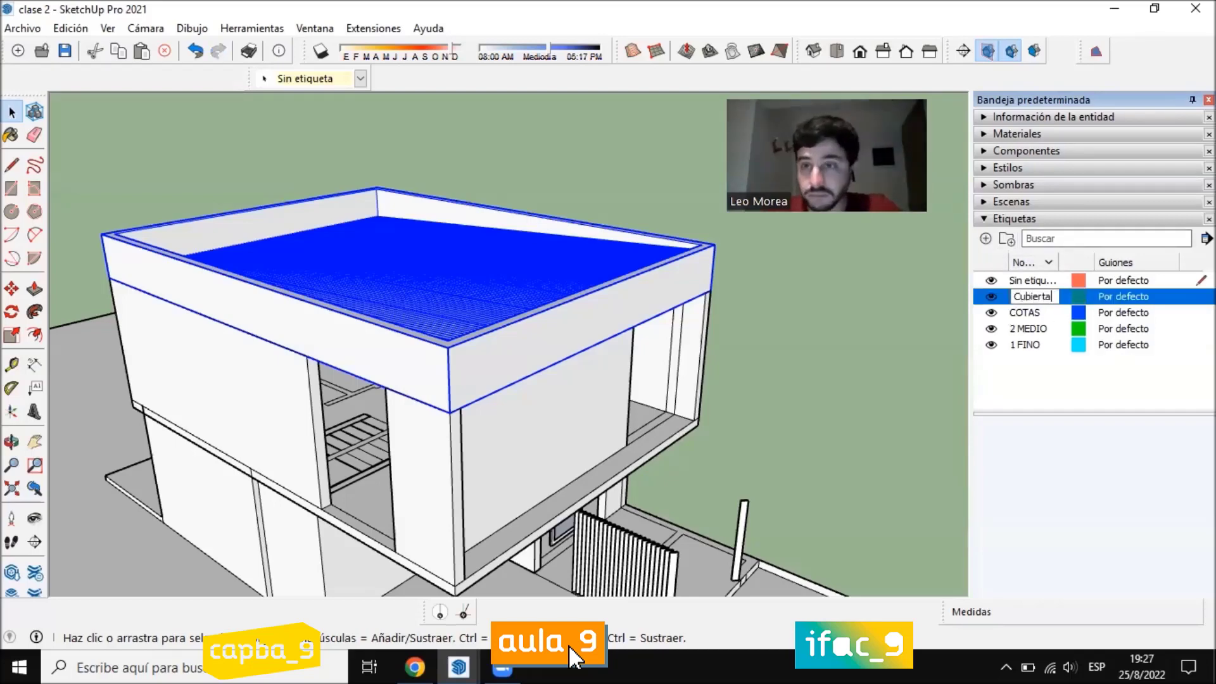
{"action": "key", "text": "Return"}
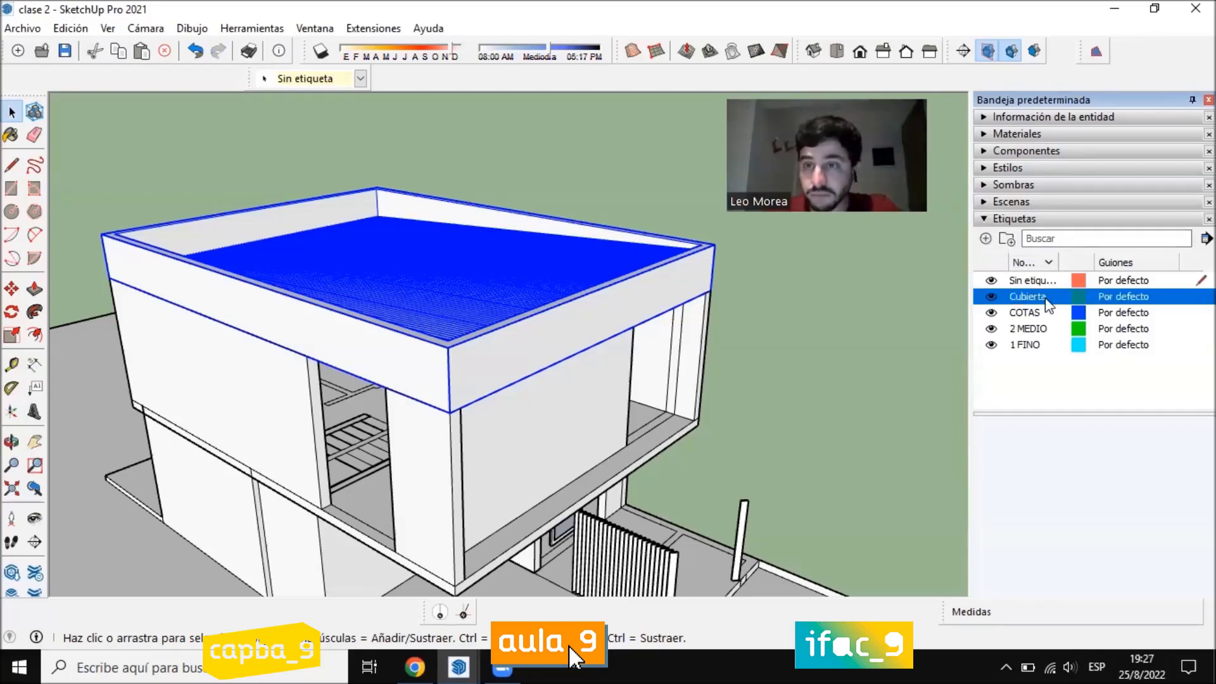
{"action": "left_click", "coordinate": [730, 315]}
{"action": "left_click", "coordinate": [570, 306]}
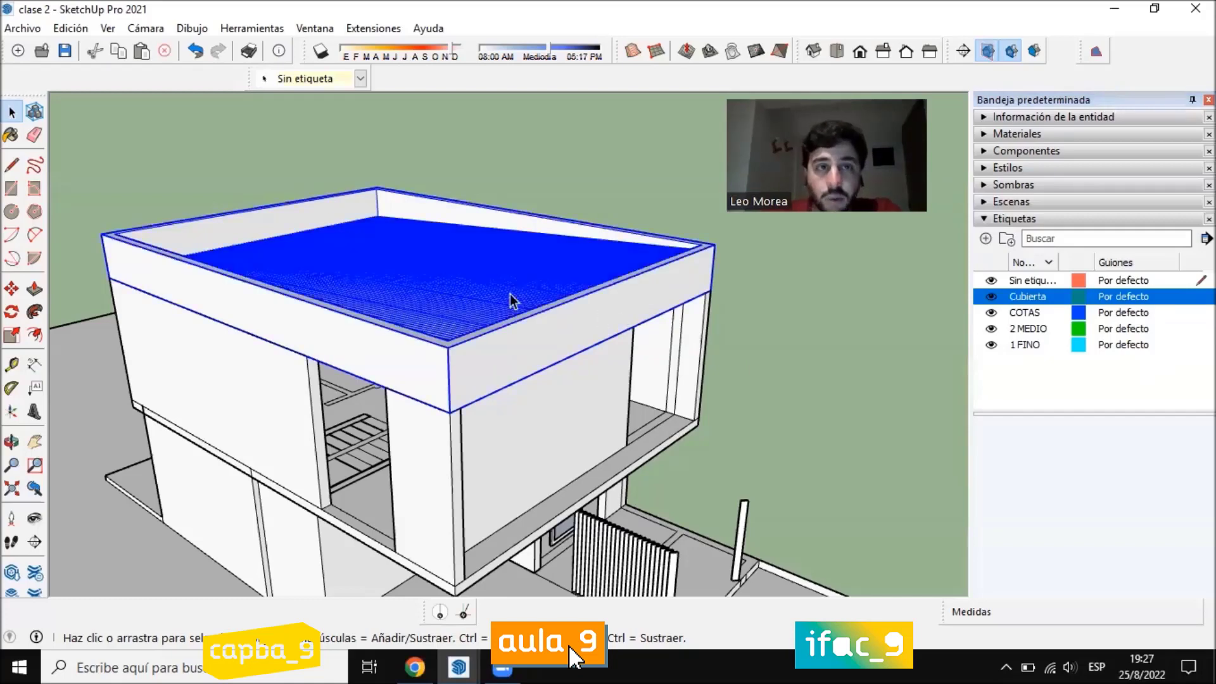
Assign the roof group to the Cubierta tag, check its assignment, and clear the selection
{"action": "left_click", "coordinate": [360, 78]}
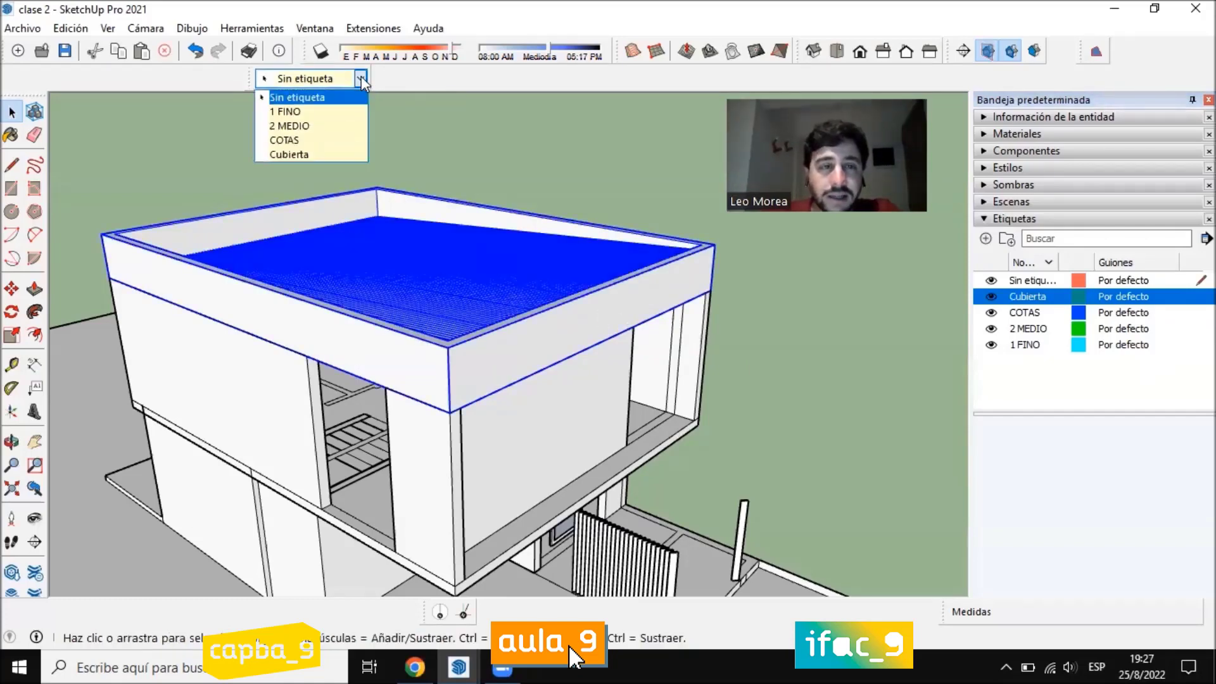
{"action": "left_click", "coordinate": [294, 154]}
{"action": "left_click", "coordinate": [752, 356]}
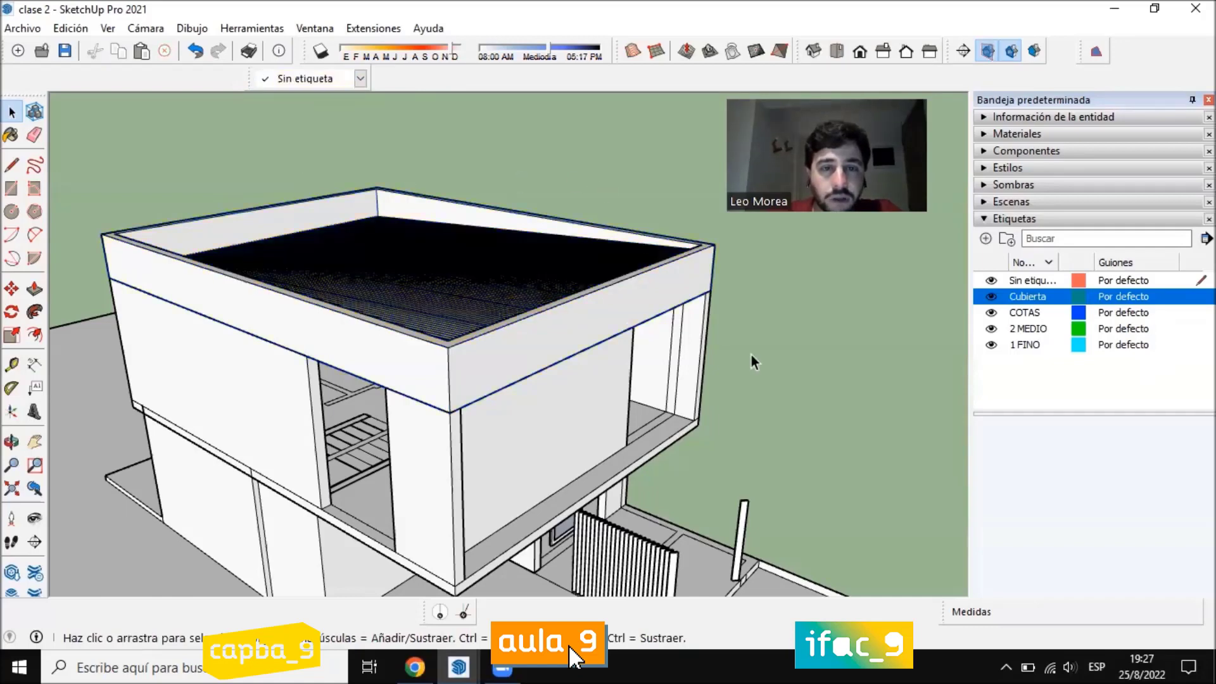
{"action": "left_click", "coordinate": [359, 249]}
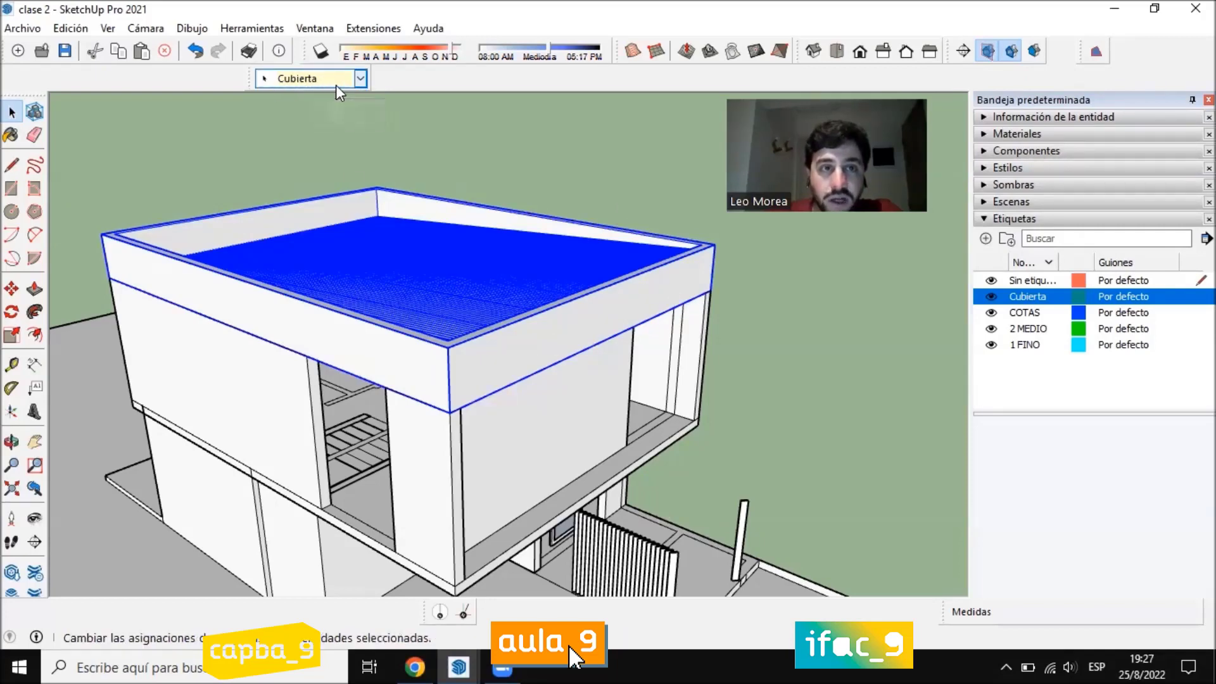
{"action": "left_click", "coordinate": [810, 356]}
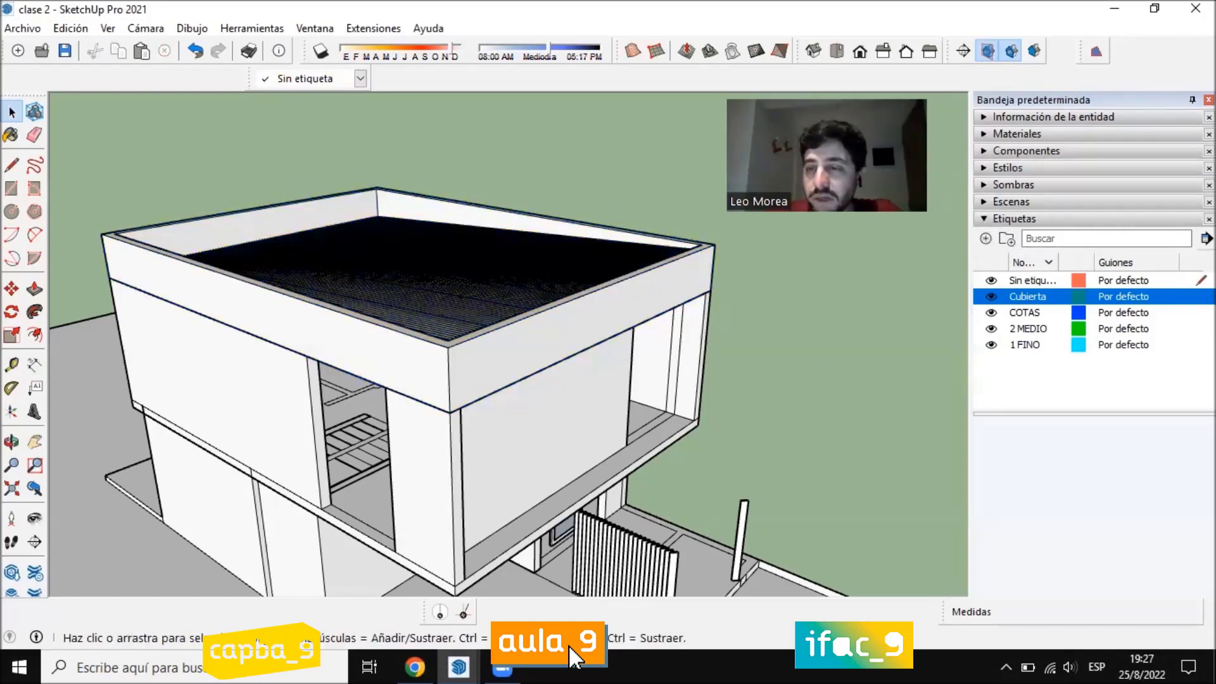
Switch the Cubierta tag's visibility off and on twice to test its control over the roof
{"action": "left_click", "coordinate": [991, 298]}
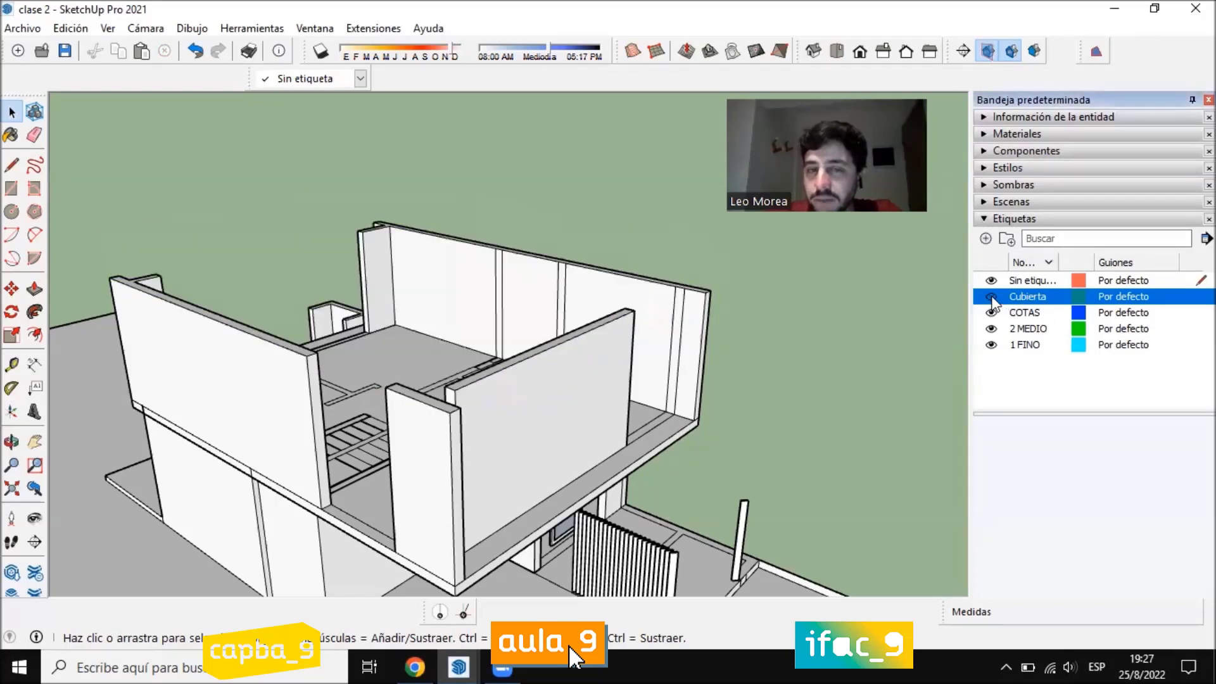
{"action": "left_click", "coordinate": [992, 297]}
{"action": "left_click", "coordinate": [991, 298]}
{"action": "left_click", "coordinate": [991, 298]}
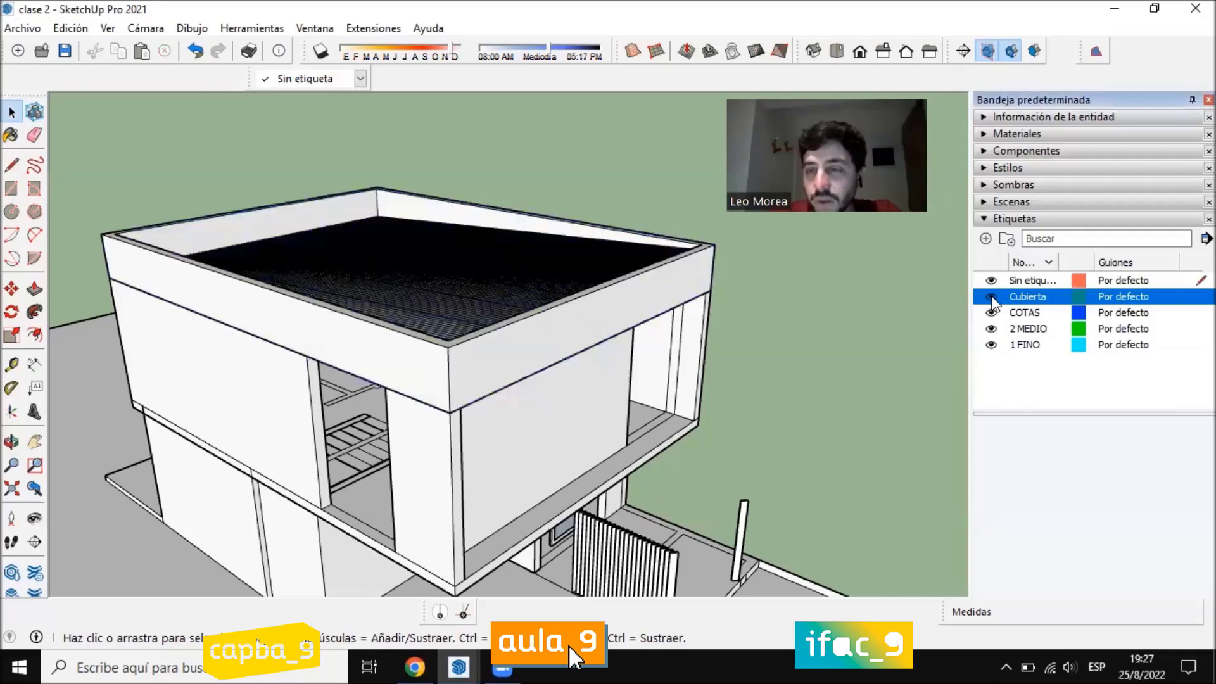
Try to hide the untagged geometry's default tag, and toggle the Cubierta tag off and on again
{"action": "left_click", "coordinate": [991, 279]}
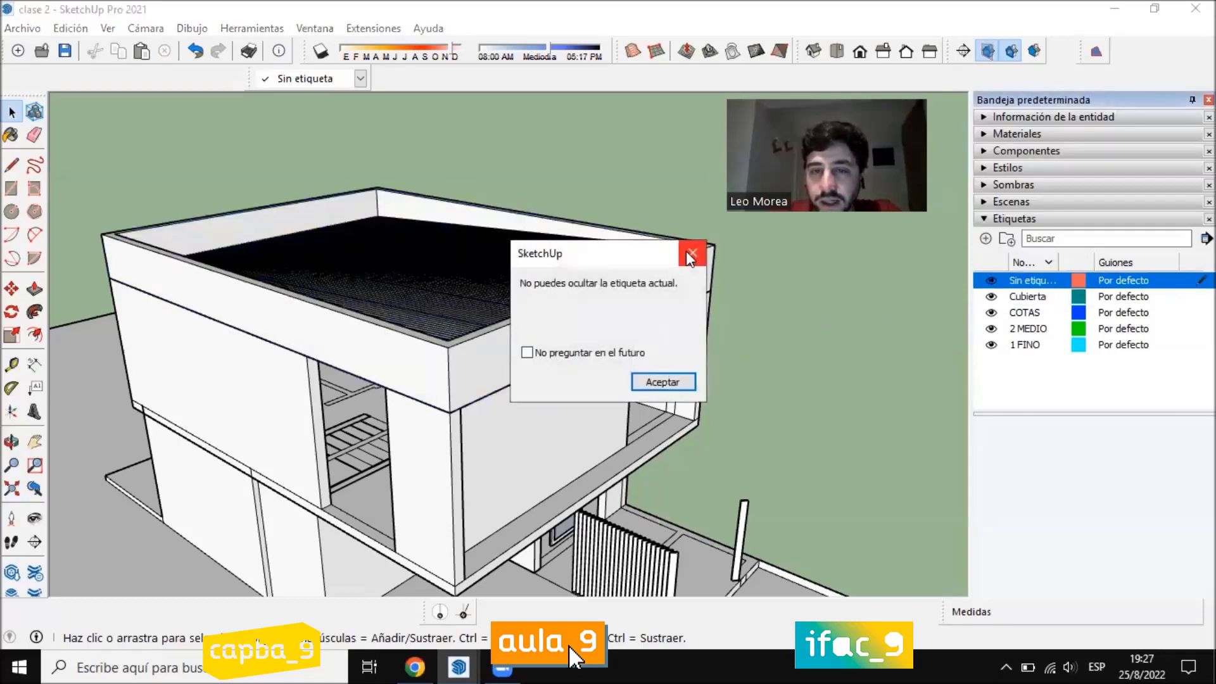
{"action": "left_click", "coordinate": [692, 254]}
{"action": "left_click", "coordinate": [991, 297]}
{"action": "left_click", "coordinate": [991, 297]}
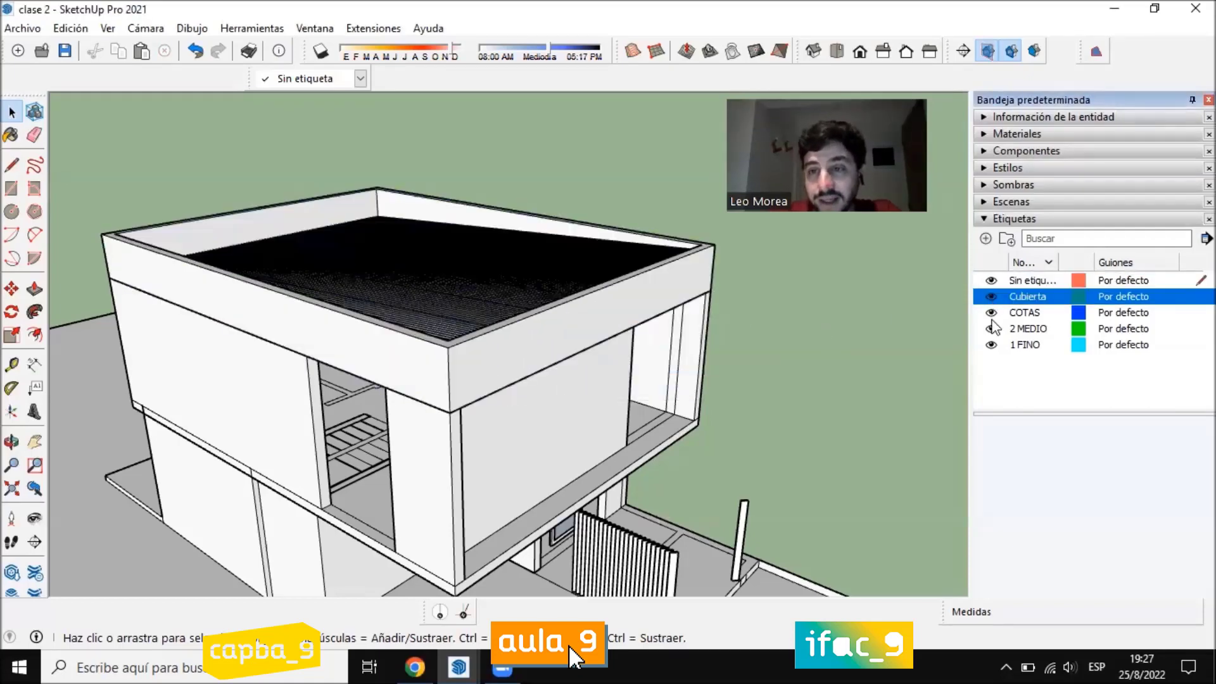
{"action": "left_click", "coordinate": [991, 297]}
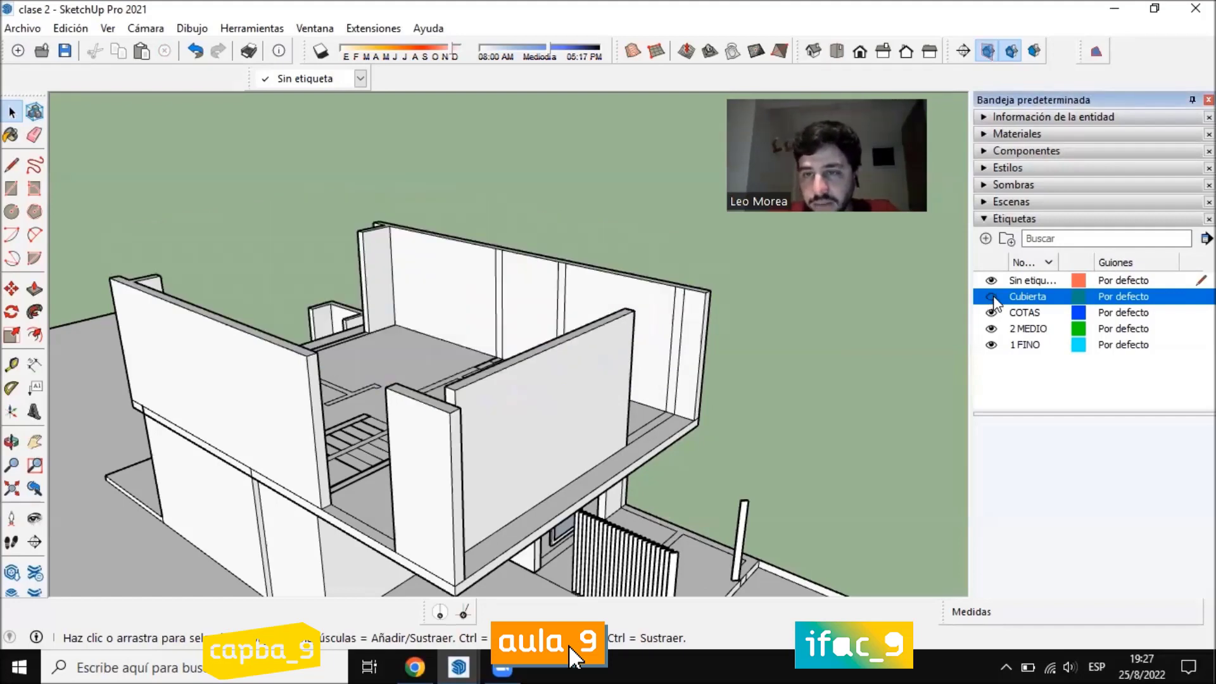
{"action": "left_click", "coordinate": [991, 297]}
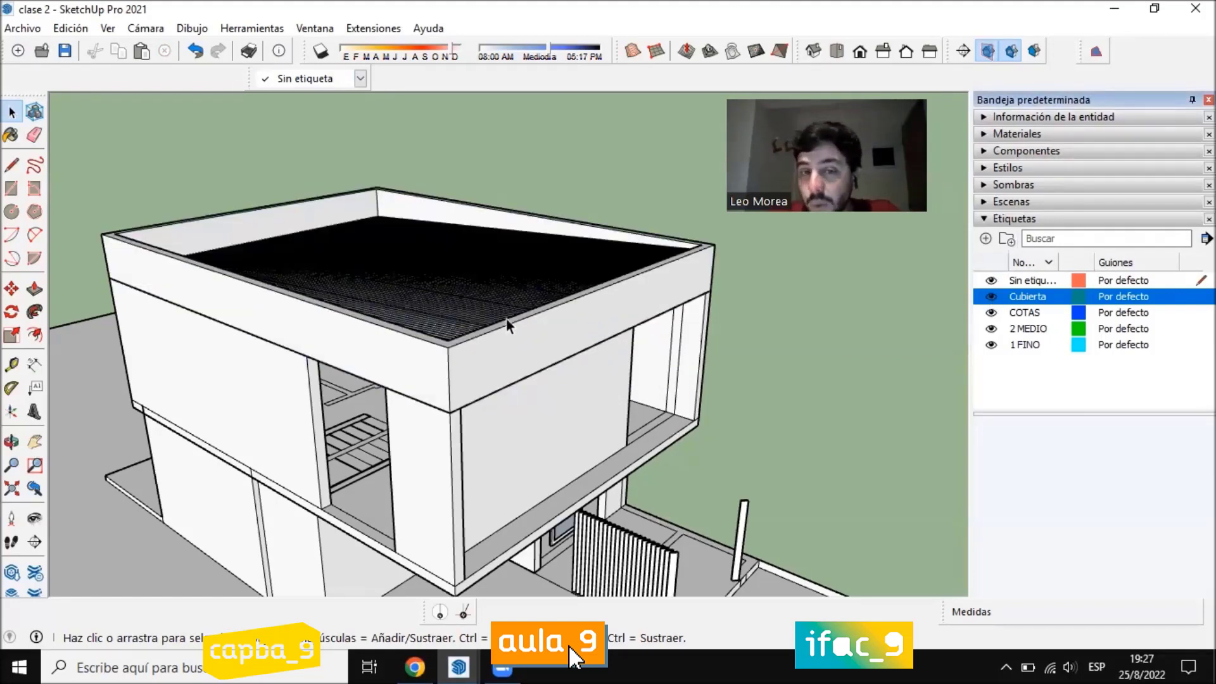
Select the upper-floor group below the roof and create a new tag named planta alta
{"action": "scroll", "coordinate": [507, 323], "scroll_direction": "down", "scroll_amount": 2}
{"action": "middle_click_drag", "start_coordinate": [728, 412], "coordinate": [690, 415]}
{"action": "scroll", "coordinate": [548, 339], "scroll_direction": "up", "scroll_amount": 2}
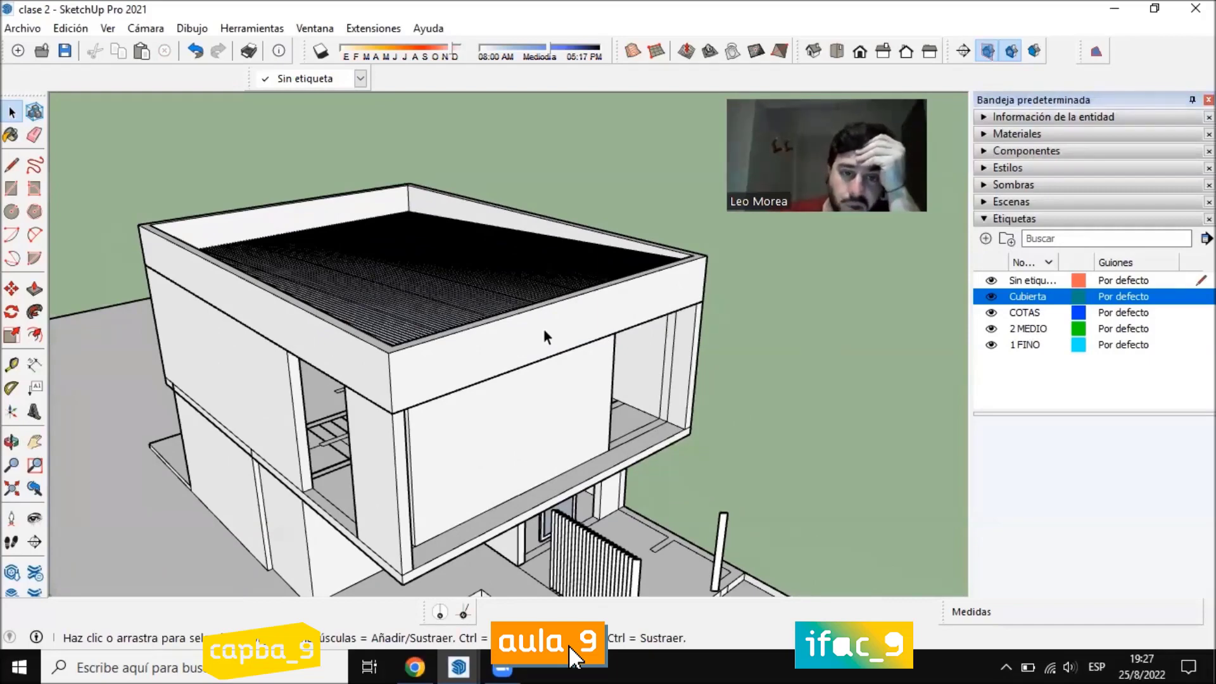
{"action": "scroll", "coordinate": [542, 326], "scroll_direction": "down", "scroll_amount": 3}
{"action": "left_click", "coordinate": [504, 356]}
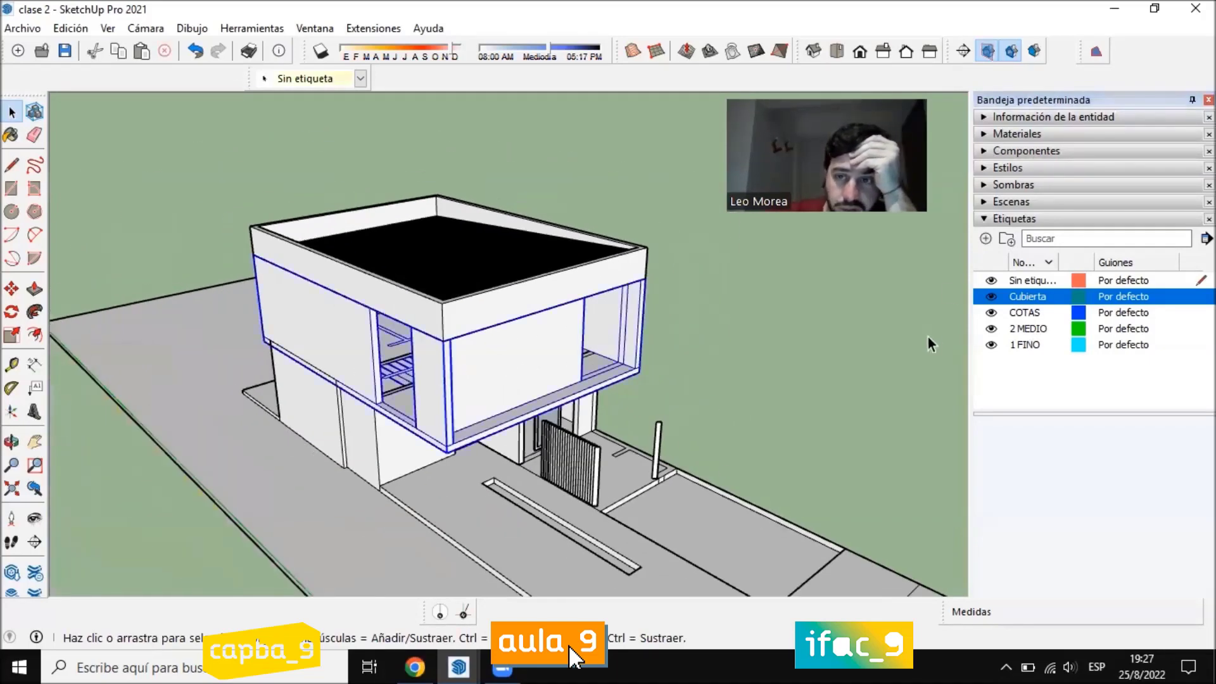
{"action": "left_click", "coordinate": [985, 238]}
{"action": "type", "text": "planta a"}
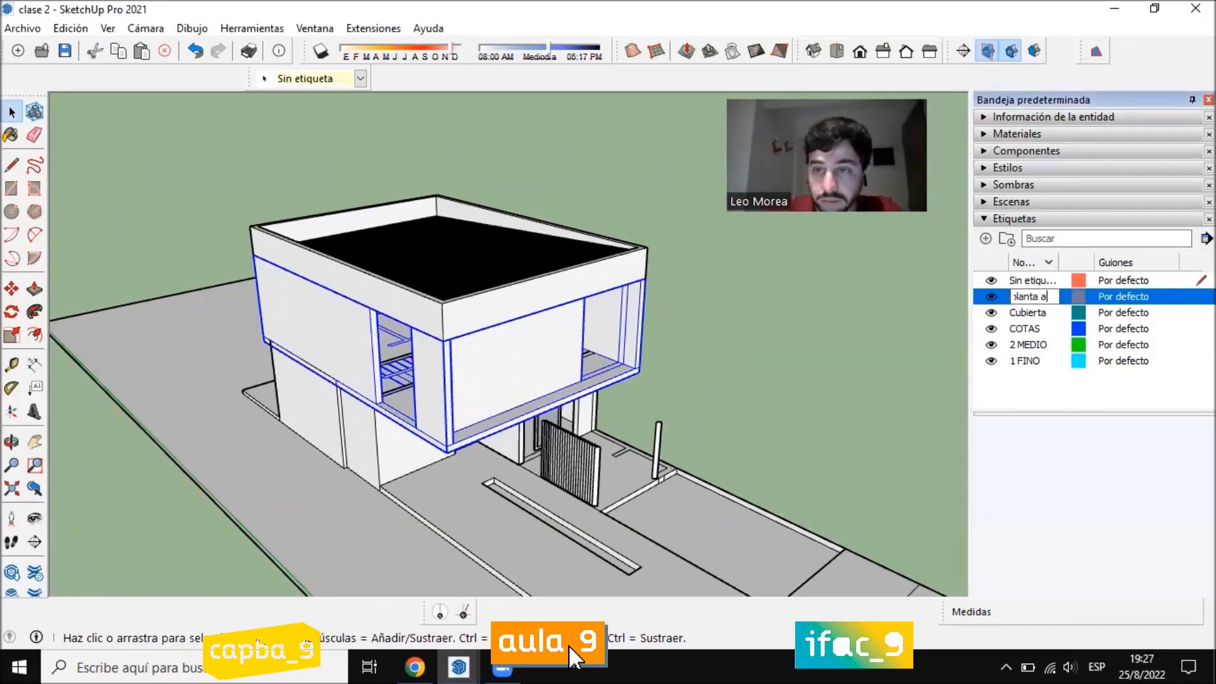
{"action": "type", "text": "lta"}
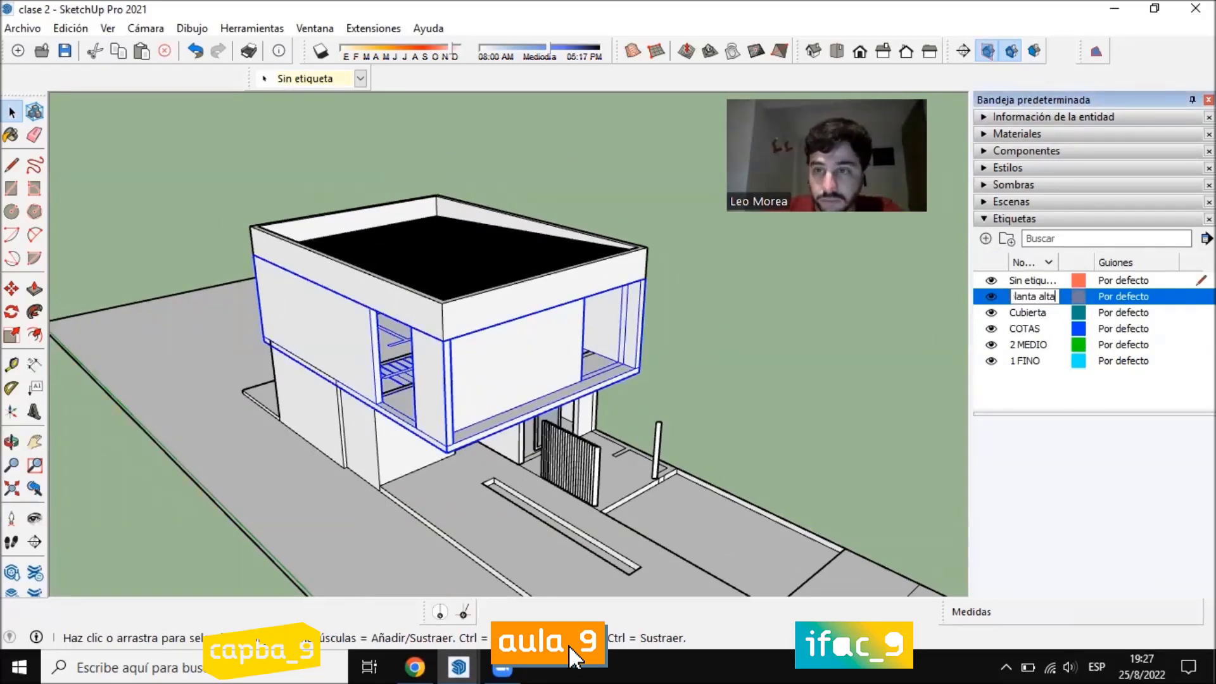
{"action": "key", "text": "Return"}
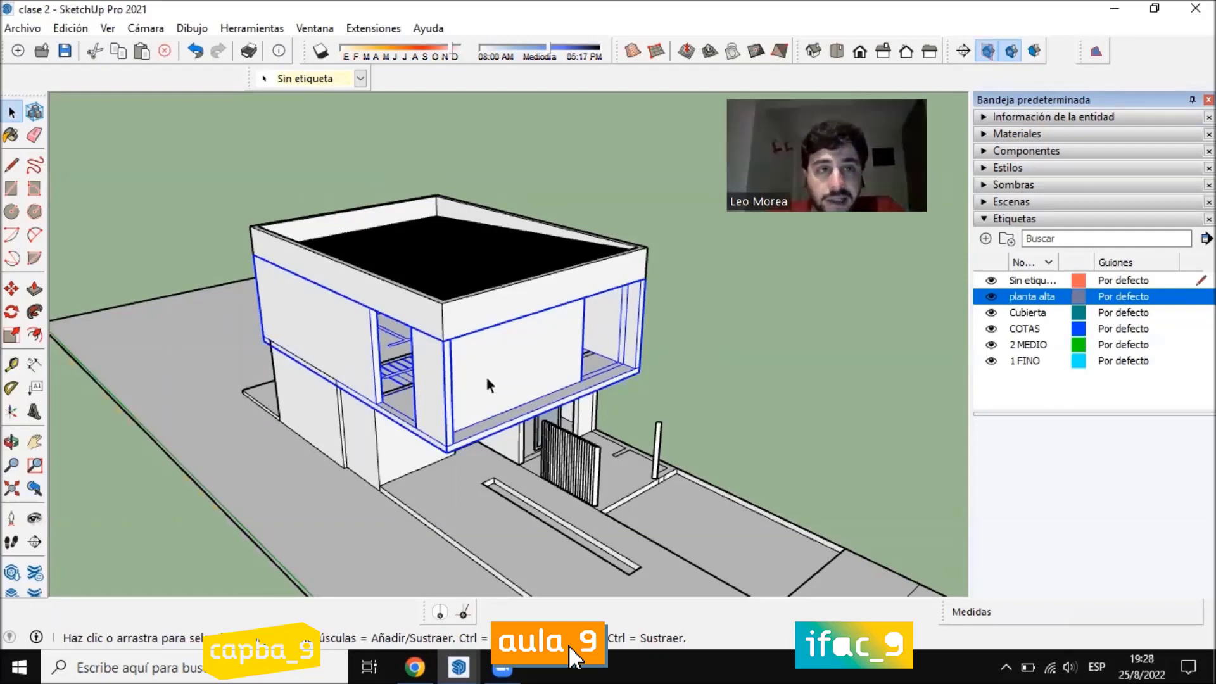
Assign the upper-floor group to the planta alta tag and clear the selection
{"action": "left_click", "coordinate": [361, 80]}
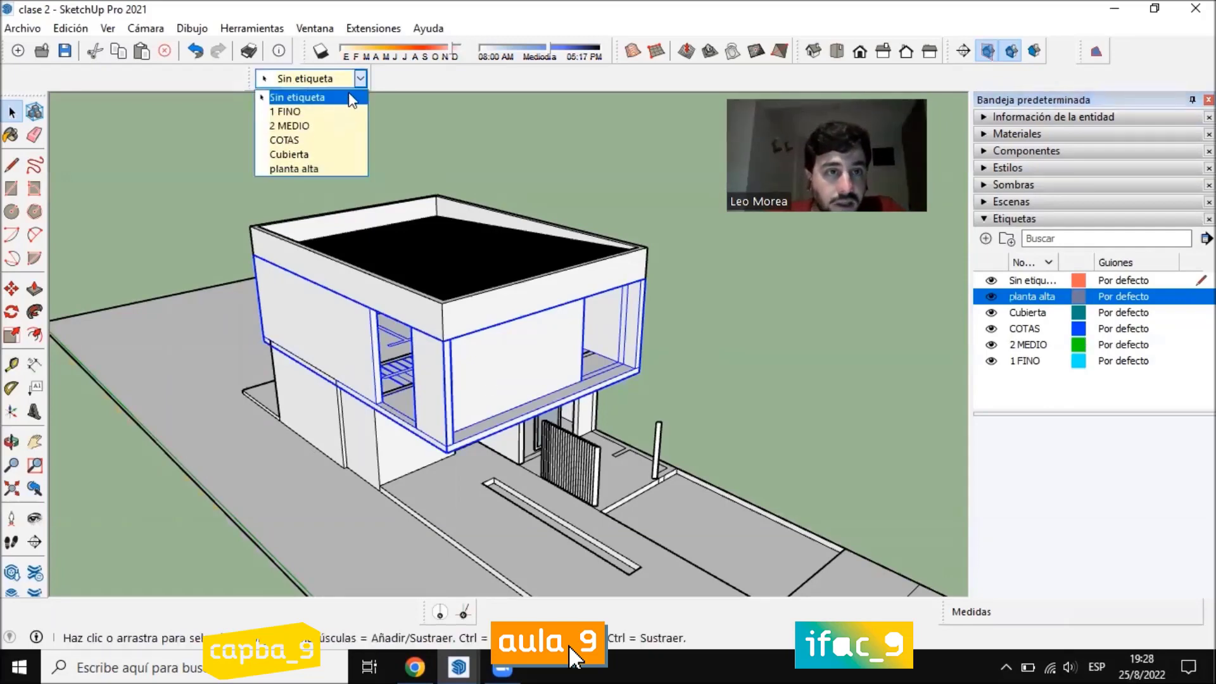
{"action": "left_click", "coordinate": [296, 168]}
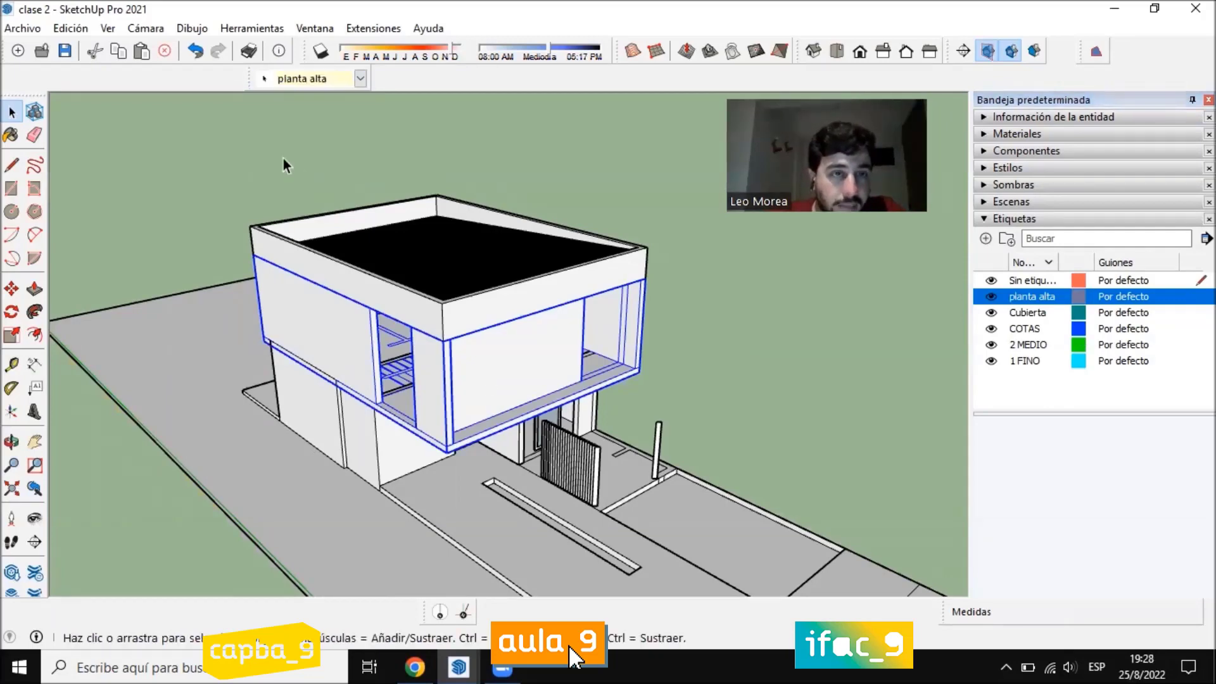
{"action": "left_click", "coordinate": [759, 339]}
Test the planta alta tag's visibility, and hide both the Cubierta and planta alta tags to expose the ground floor
{"action": "left_click", "coordinate": [992, 298]}
{"action": "left_click", "coordinate": [991, 298]}
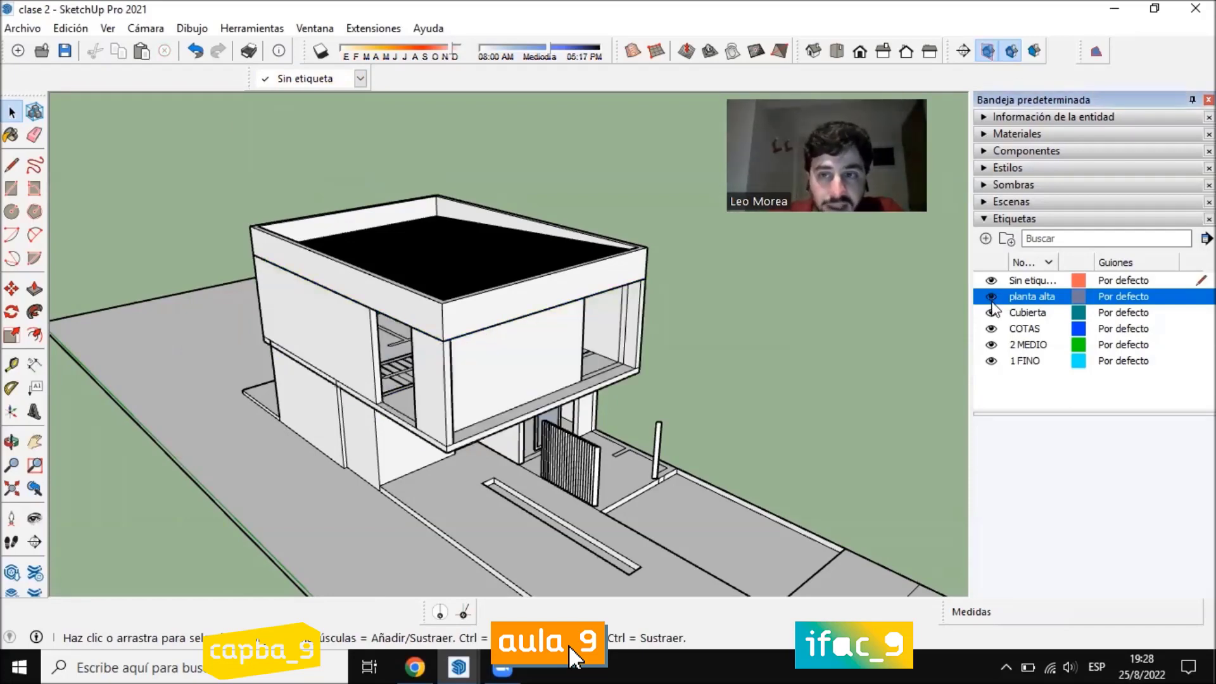
{"action": "left_click", "coordinate": [991, 312]}
{"action": "left_click", "coordinate": [991, 297]}
{"action": "middle_click_drag", "start_coordinate": [719, 322], "coordinate": [814, 374]}
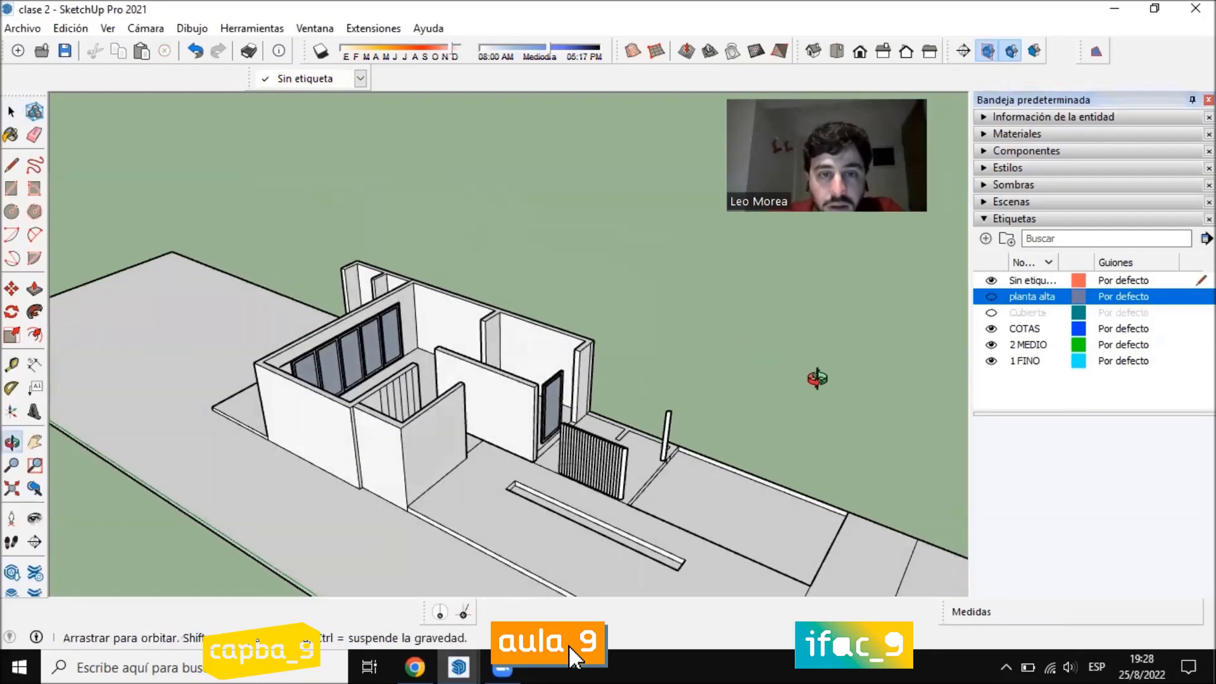
Select the ground-floor window group, create a new tag named aberturas and assign the group to it
{"action": "middle_click_drag", "start_coordinate": [536, 373], "coordinate": [904, 399]}
{"action": "middle_click_drag", "start_coordinate": [342, 480], "coordinate": [450, 399], "text": "shift"}
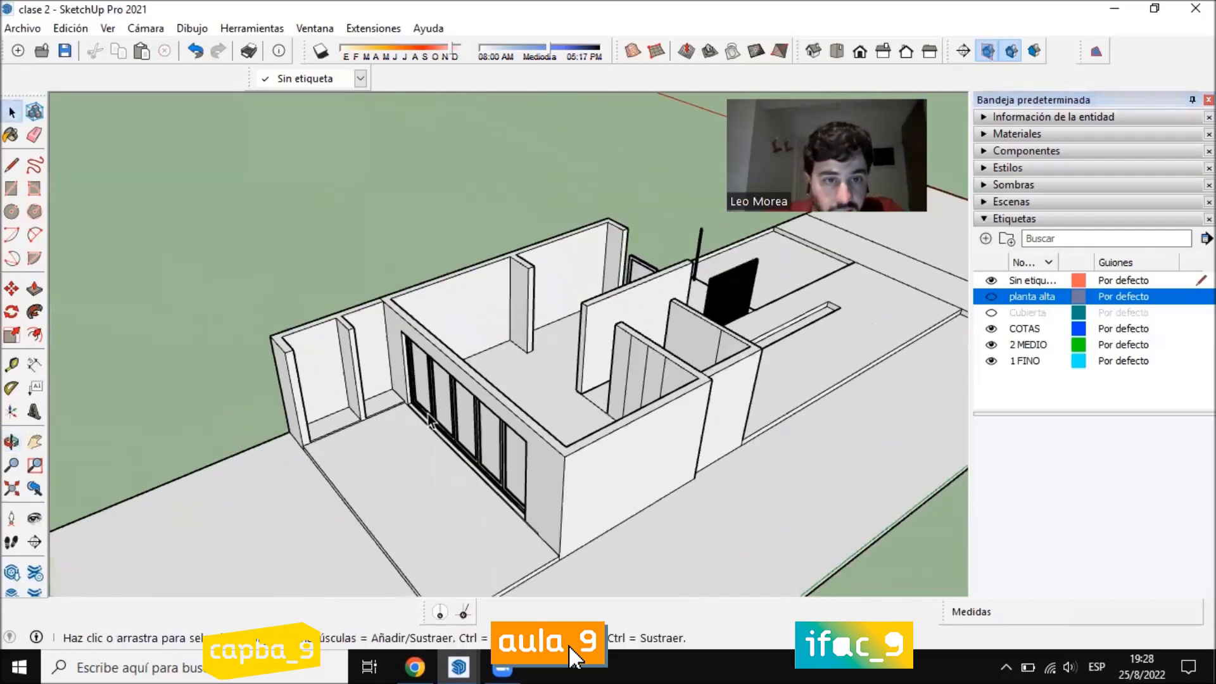
{"action": "scroll", "coordinate": [449, 399], "scroll_direction": "up", "scroll_amount": 3}
{"action": "left_click", "coordinate": [450, 399]}
{"action": "left_click", "coordinate": [985, 238]}
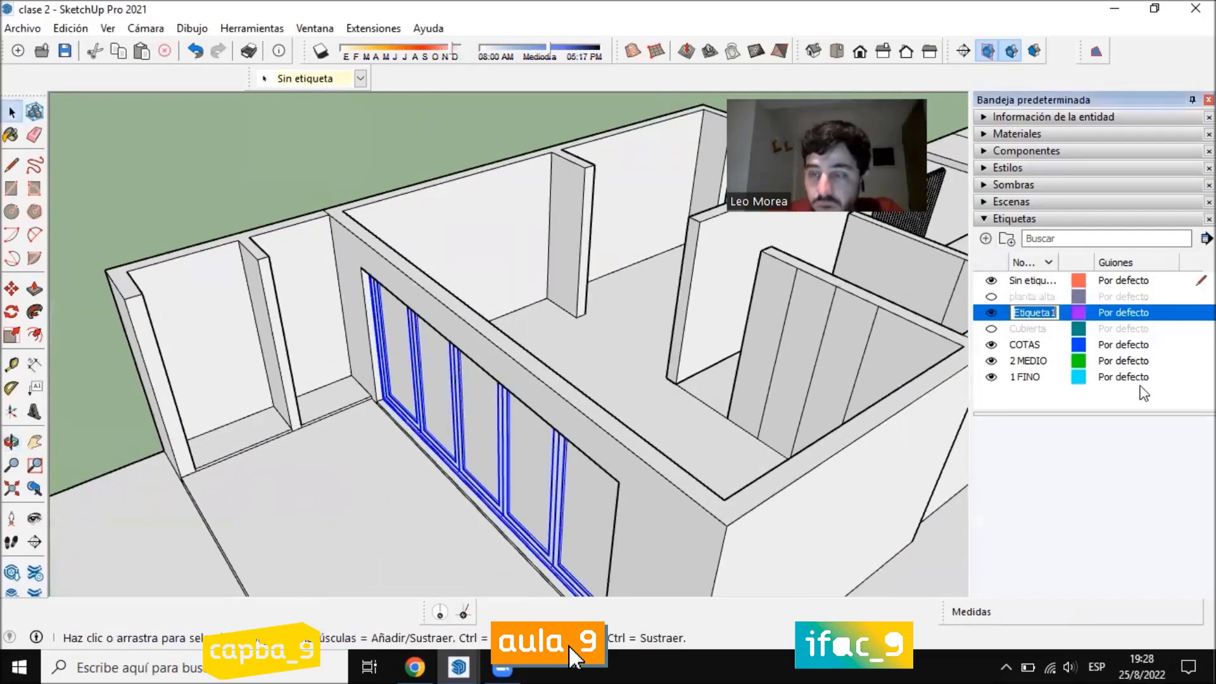
{"action": "type", "text": "aberturas"}
{"action": "key", "text": "Return"}
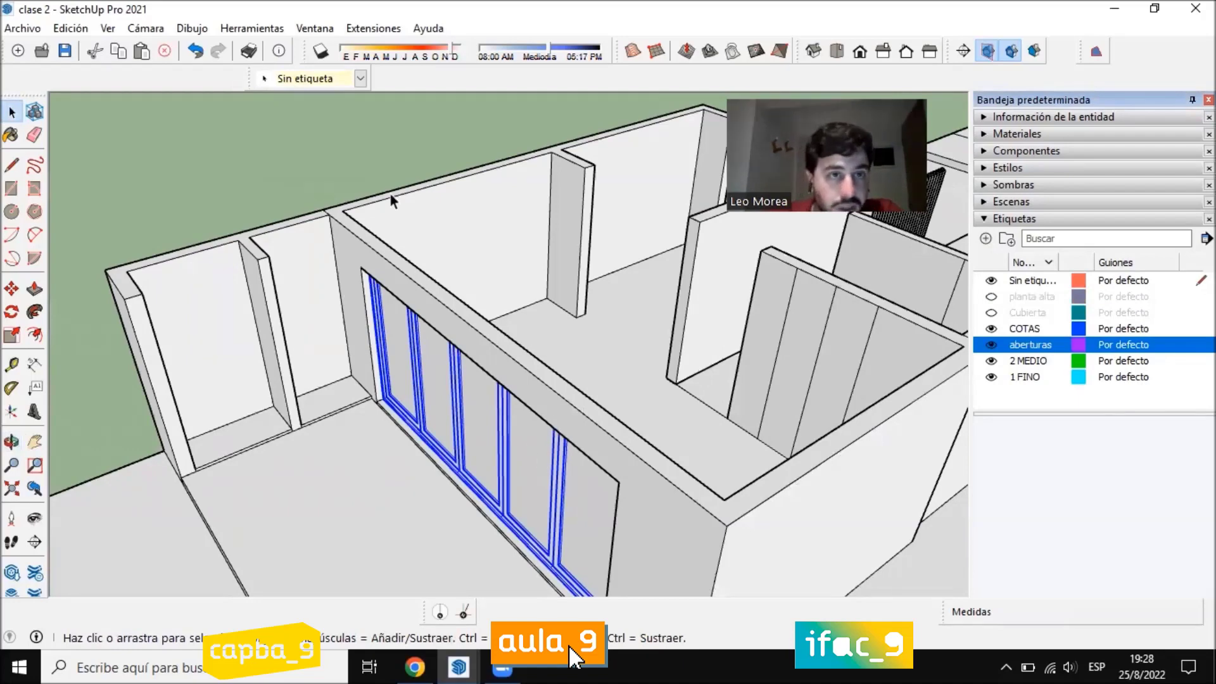
{"action": "left_click", "coordinate": [361, 78]}
{"action": "left_click", "coordinate": [298, 140]}
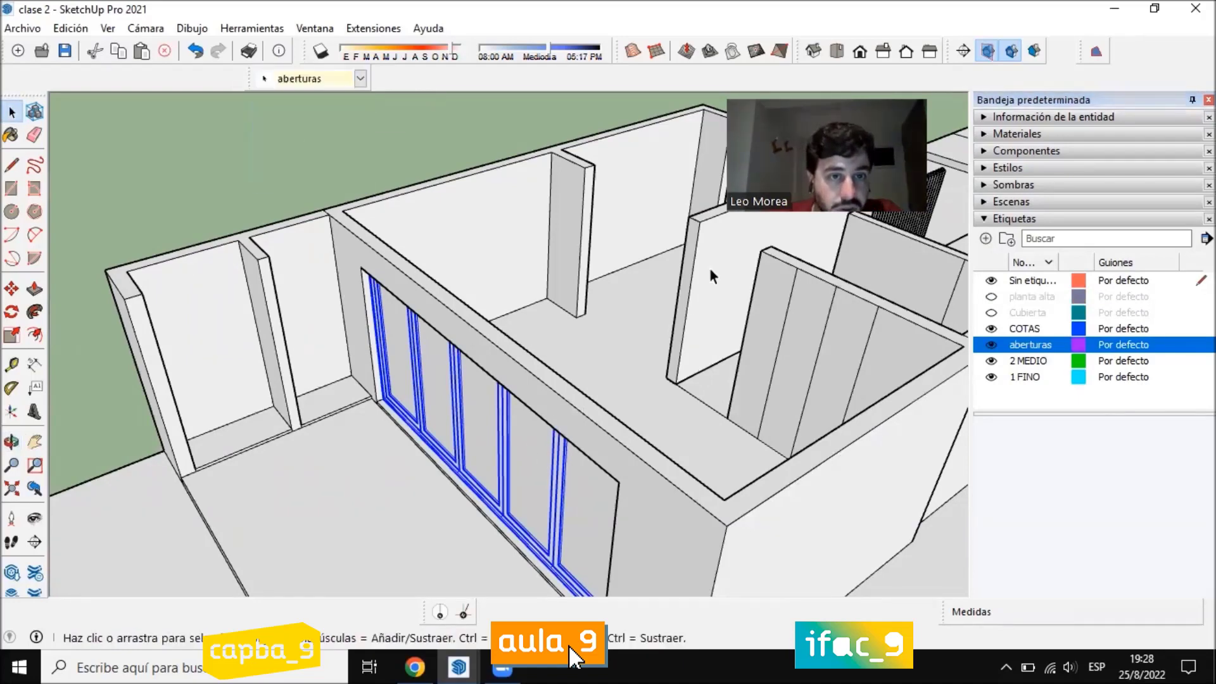
Hide the aberturas tag and inspect the ground-floor walls and openings without the tagged windows
{"action": "left_click", "coordinate": [992, 344]}
{"action": "middle_click_drag", "start_coordinate": [503, 205], "coordinate": [935, 362]}
{"action": "scroll", "coordinate": [697, 235], "scroll_direction": "up", "scroll_amount": 4}
{"action": "scroll", "coordinate": [467, 229], "scroll_direction": "down", "scroll_amount": 3}
{"action": "middle_click_drag", "start_coordinate": [380, 272], "coordinate": [333, 380]}
{"action": "scroll", "coordinate": [346, 253], "scroll_direction": "up", "scroll_amount": 4}
{"action": "scroll", "coordinate": [347, 253], "scroll_direction": "down", "scroll_amount": 4}
{"action": "middle_click_drag", "start_coordinate": [343, 255], "coordinate": [397, 326]}
{"action": "scroll", "coordinate": [518, 269], "scroll_direction": "up", "scroll_amount": 3}
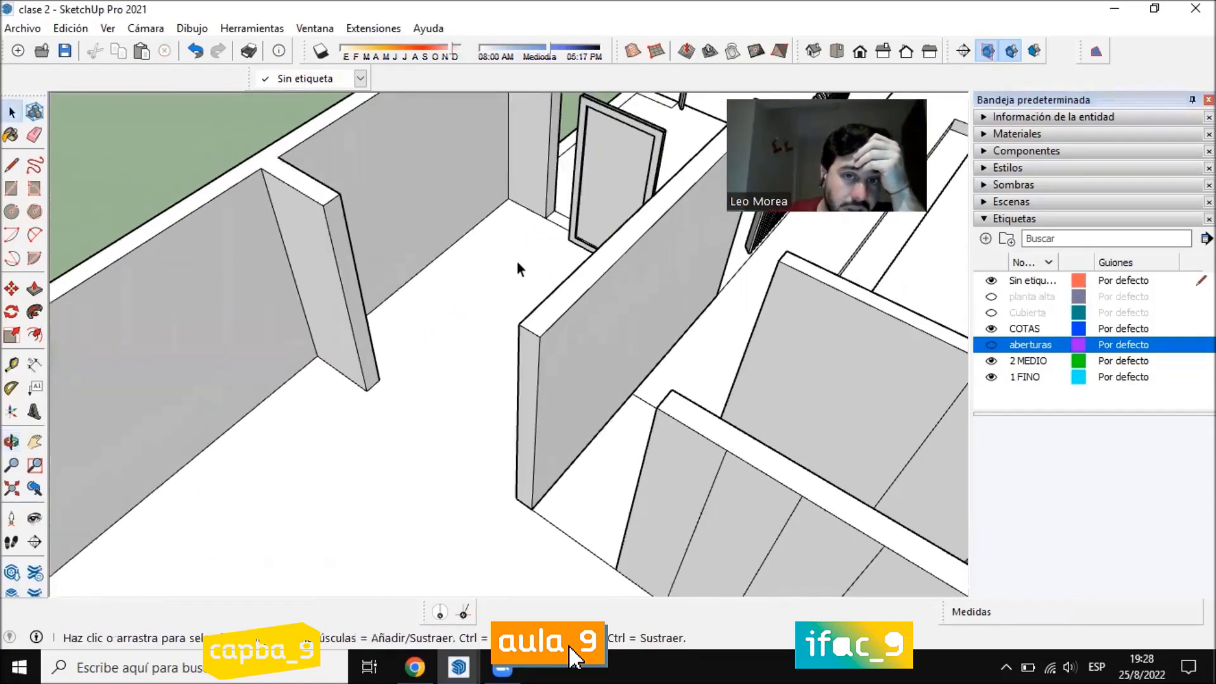
{"action": "scroll", "coordinate": [498, 339], "scroll_direction": "down", "scroll_amount": 3}
{"action": "middle_click_drag", "start_coordinate": [515, 426], "coordinate": [1019, 361]}
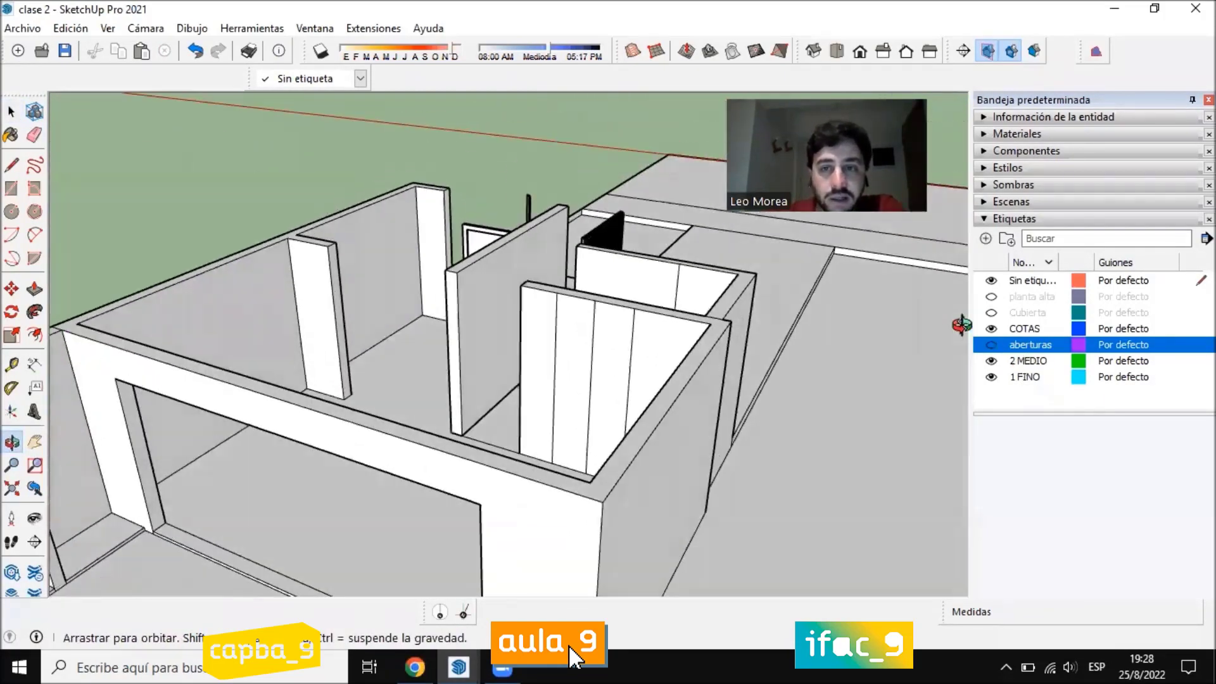
Turn the Cubierta, planta alta and aberturas tags back on and view the complete house from several sides
{"action": "left_click", "coordinate": [990, 312]}
{"action": "left_click", "coordinate": [991, 296]}
{"action": "left_click", "coordinate": [991, 344]}
{"action": "middle_click_drag", "start_coordinate": [792, 374], "coordinate": [468, 316]}
{"action": "scroll", "coordinate": [468, 316], "scroll_direction": "down", "scroll_amount": 4}
{"action": "scroll", "coordinate": [484, 272], "scroll_direction": "up", "scroll_amount": 6}
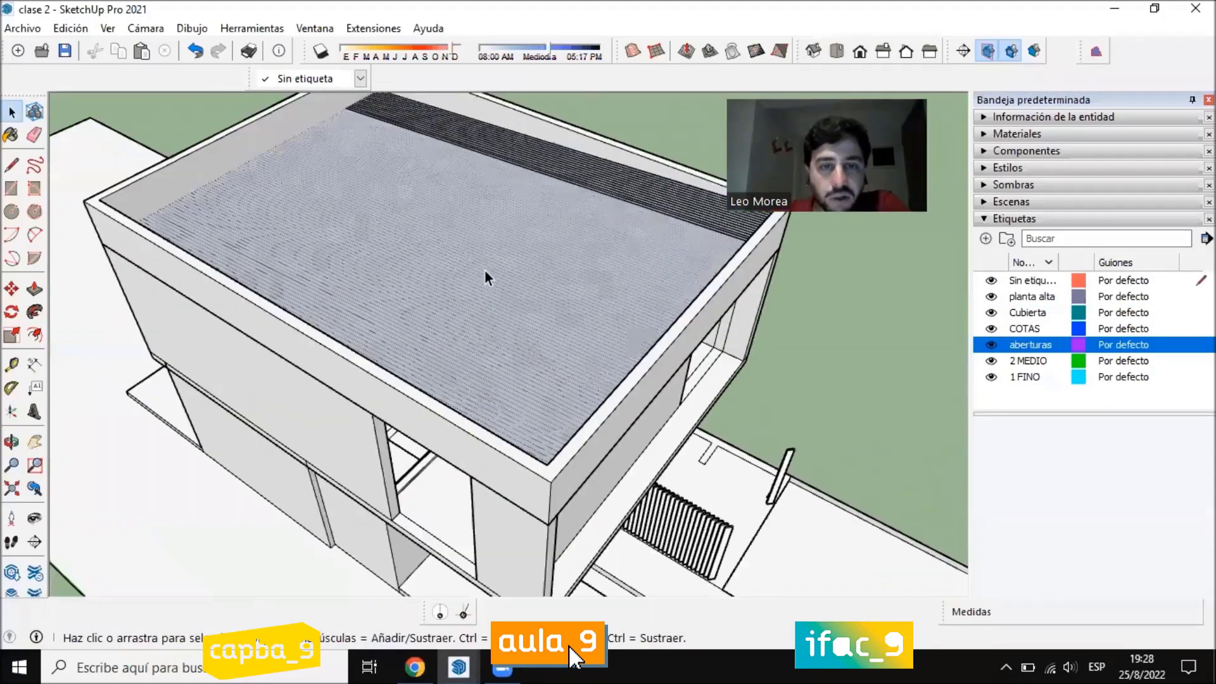
{"action": "middle_click_drag", "start_coordinate": [578, 366], "coordinate": [515, 252]}
{"action": "scroll", "coordinate": [515, 252], "scroll_direction": "down", "scroll_amount": 4}
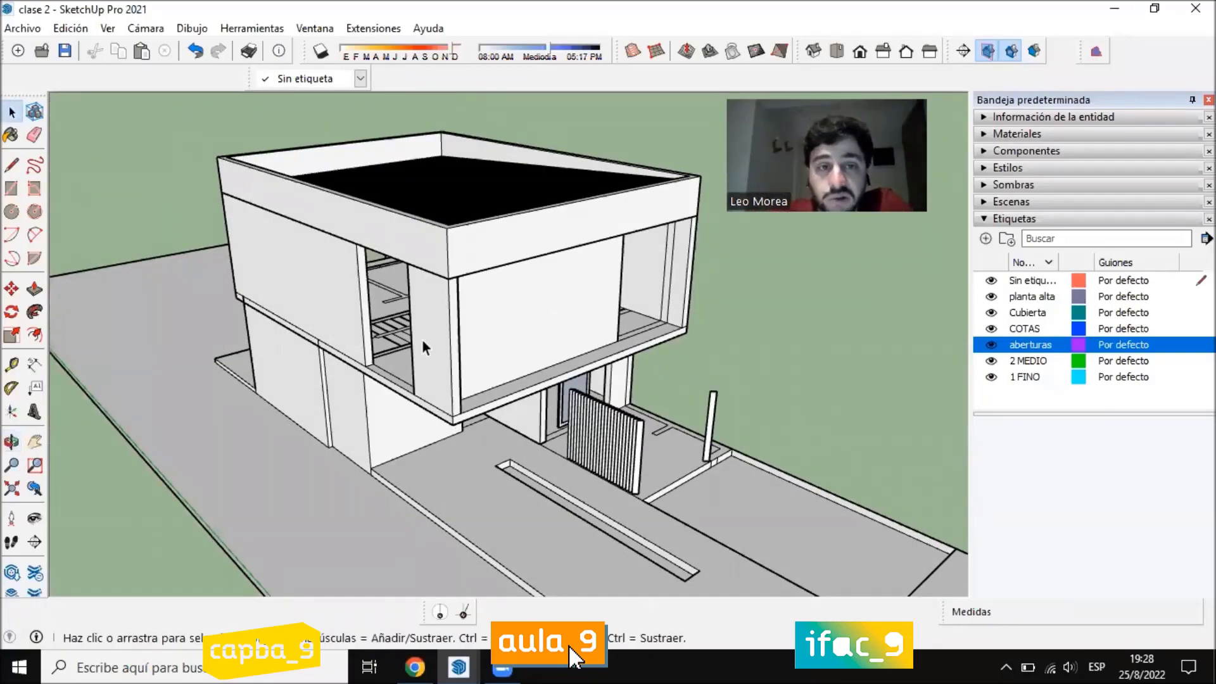
{"action": "middle_click_drag", "start_coordinate": [421, 339], "coordinate": [731, 411]}
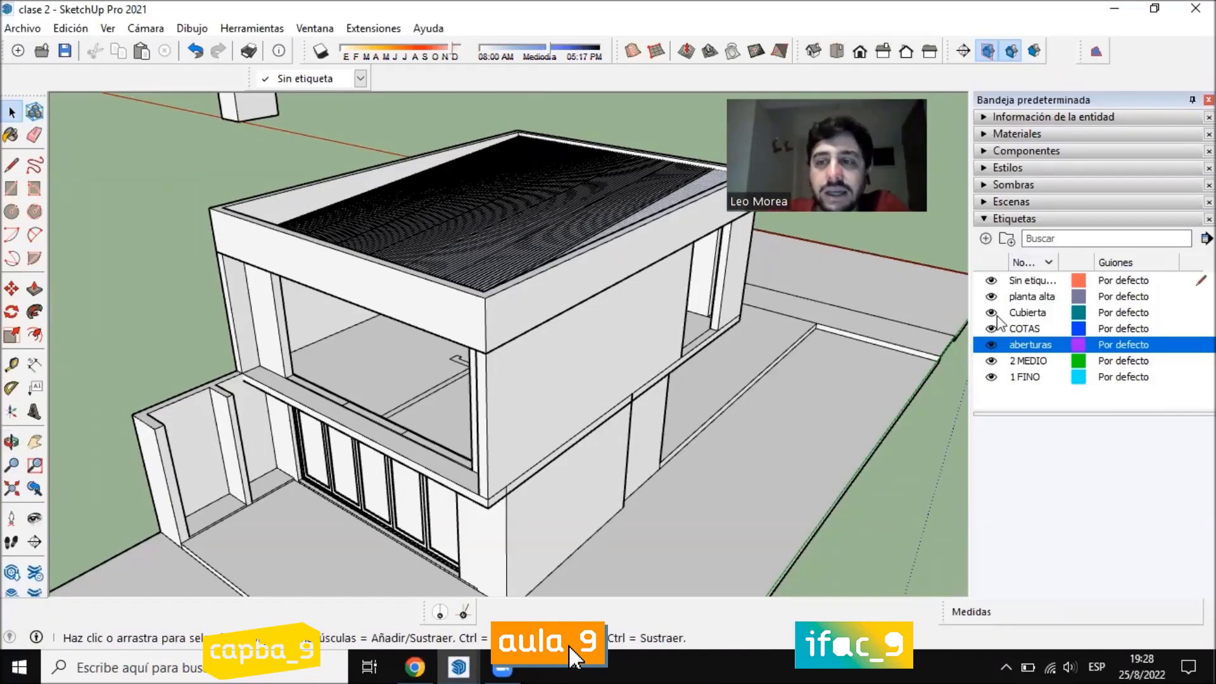
{"action": "middle_click_drag", "start_coordinate": [750, 399], "coordinate": [569, 214]}
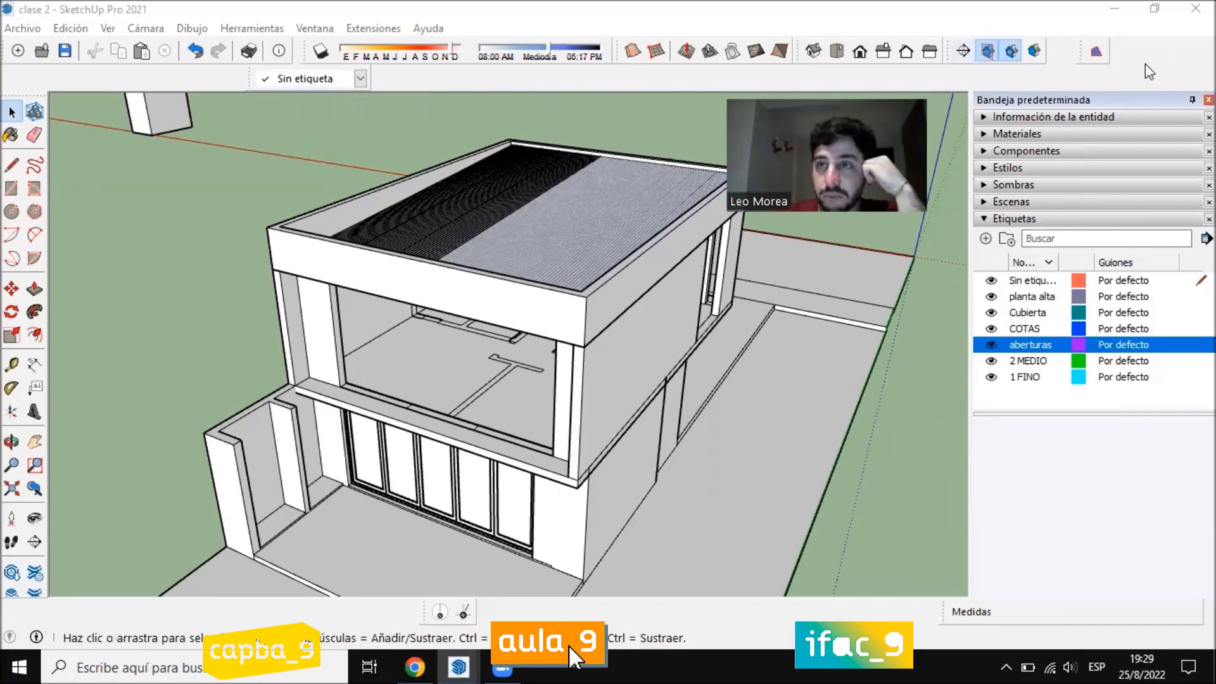
Review which toolbars are enabled in the list of available toolbars, and close it without changing anything
{"action": "right_click", "coordinate": [1136, 46]}
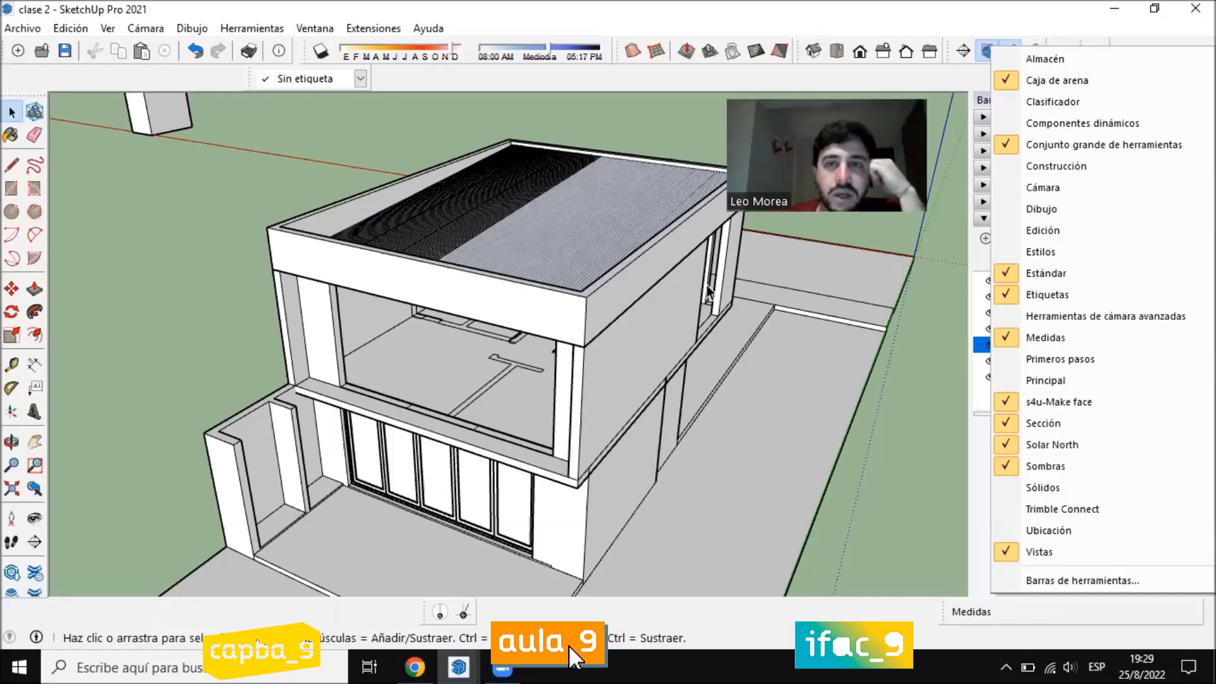
{"action": "left_click", "coordinate": [1064, 67]}
{"action": "right_click", "coordinate": [1051, 66]}
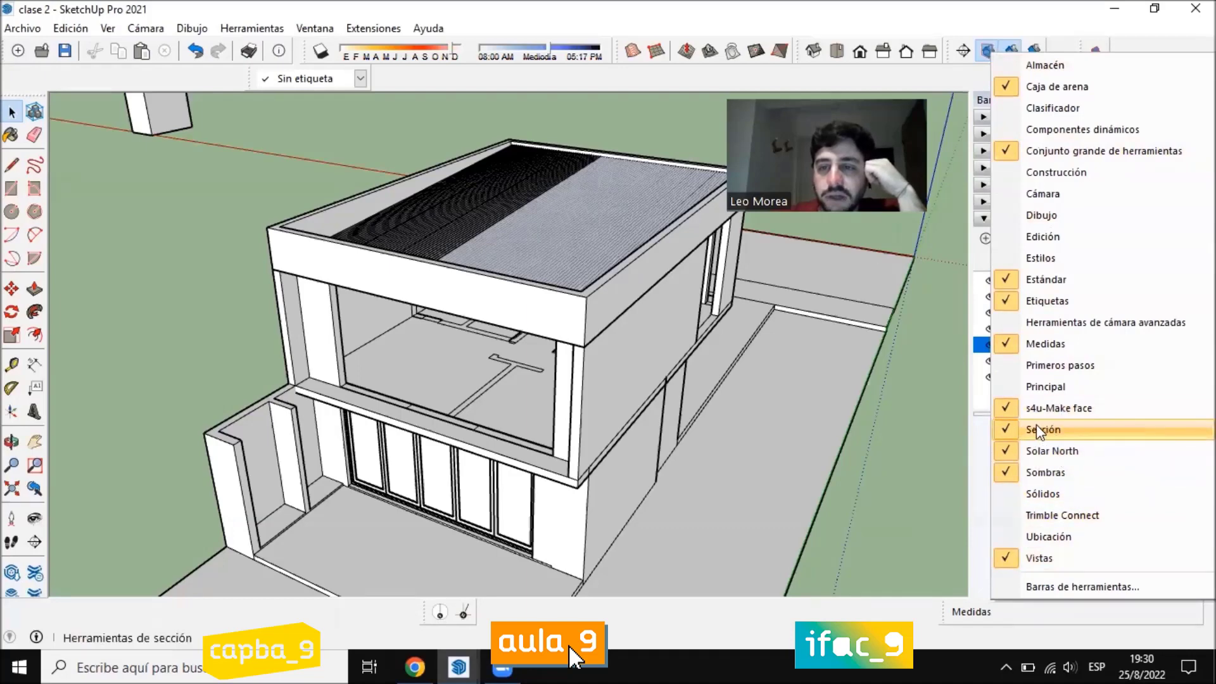
{"action": "left_click", "coordinate": [536, 78]}
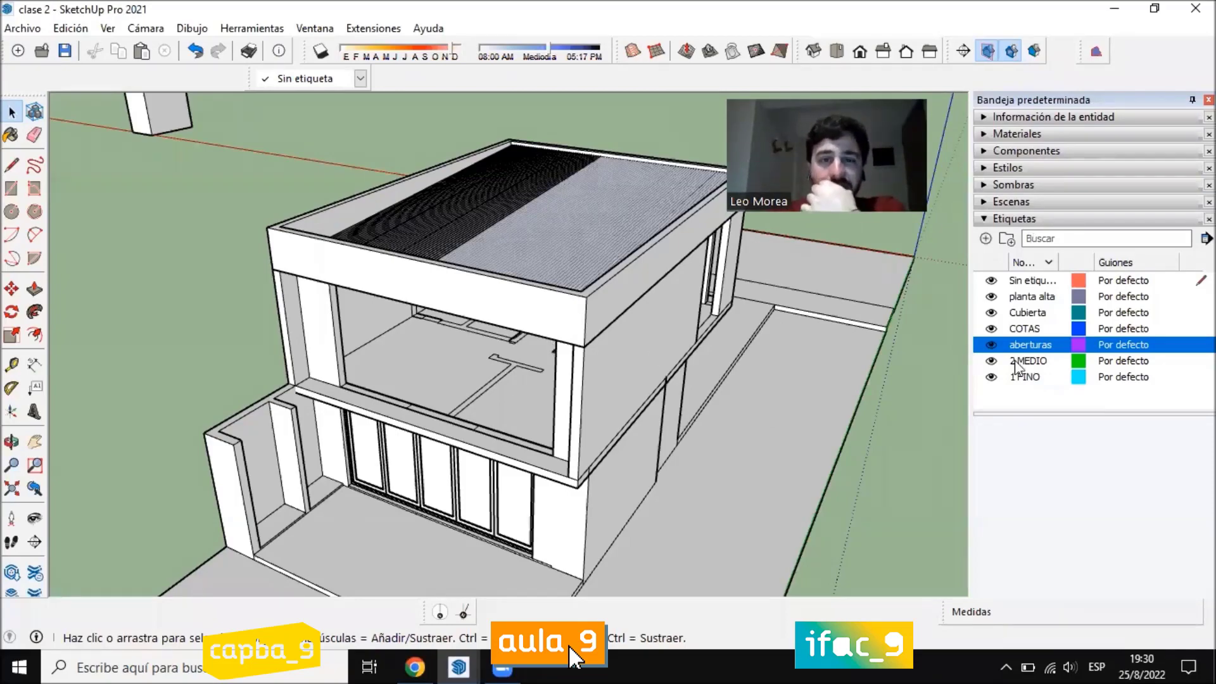
{"action": "middle_click_drag", "start_coordinate": [605, 303], "coordinate": [639, 412]}
{"action": "scroll", "coordinate": [747, 370], "scroll_direction": "down", "scroll_amount": 3}
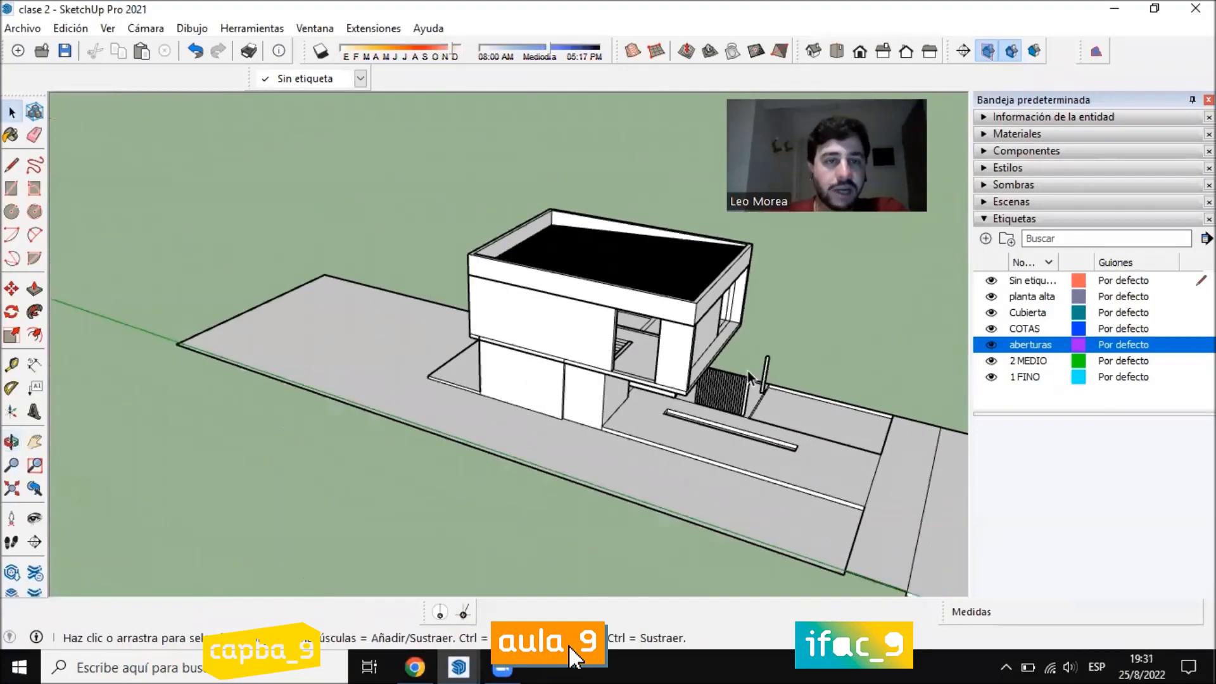
{"action": "scroll", "coordinate": [852, 380], "scroll_direction": "up", "scroll_amount": 5}
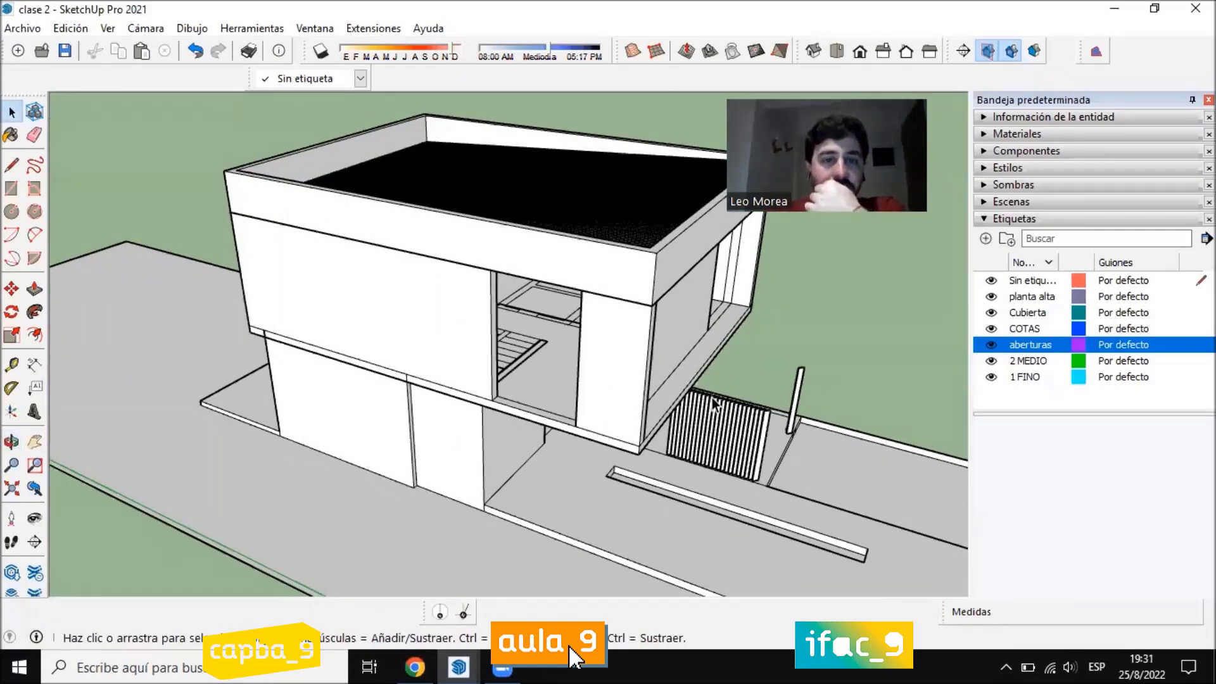
{"action": "scroll", "coordinate": [713, 375], "scroll_direction": "down", "scroll_amount": 3}
{"action": "scroll", "coordinate": [605, 336], "scroll_direction": "up", "scroll_amount": 5}
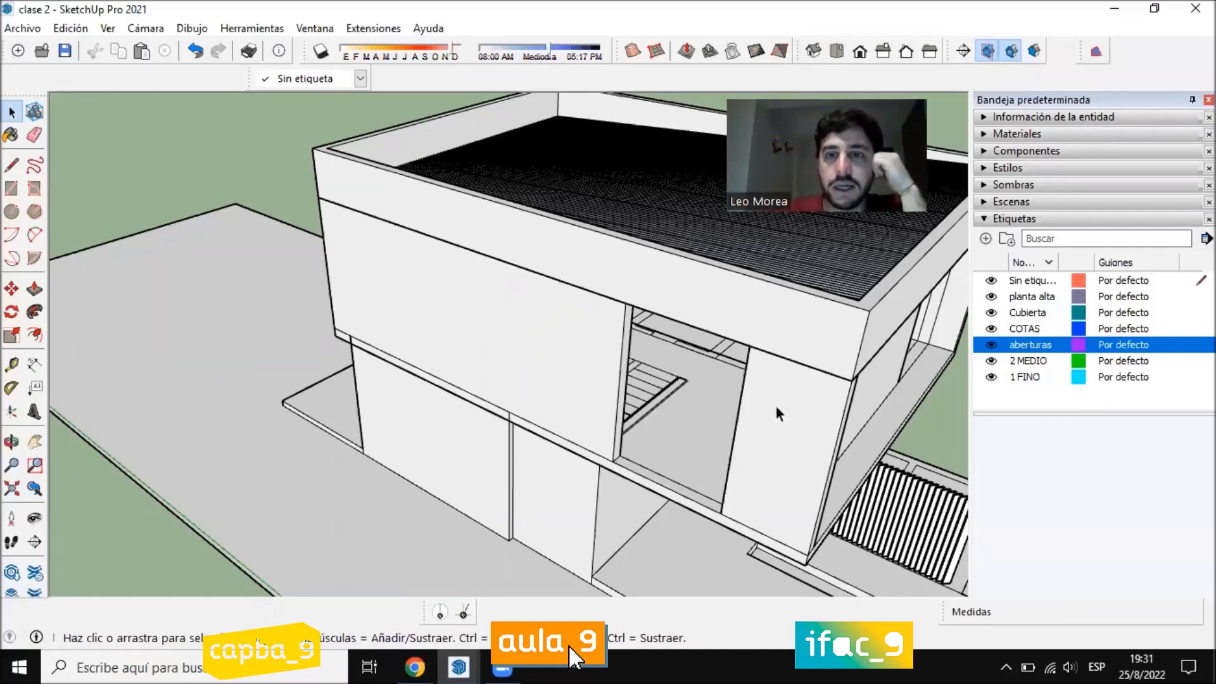
{"action": "left_click", "coordinate": [819, 342]}
{"action": "scroll", "coordinate": [819, 342], "scroll_direction": "down", "scroll_amount": 3}
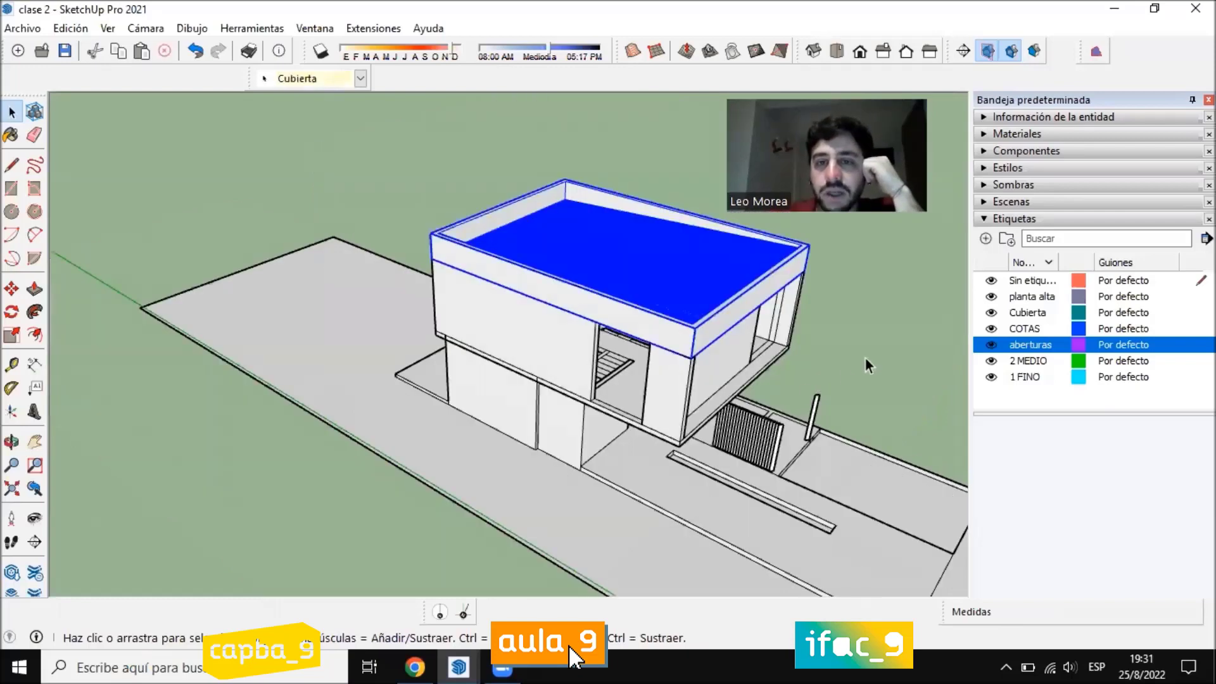
{"action": "left_click", "coordinate": [865, 361]}
{"action": "middle_click_drag", "start_coordinate": [865, 361], "coordinate": [692, 392]}
{"action": "scroll", "coordinate": [679, 373], "scroll_direction": "up", "scroll_amount": 2}
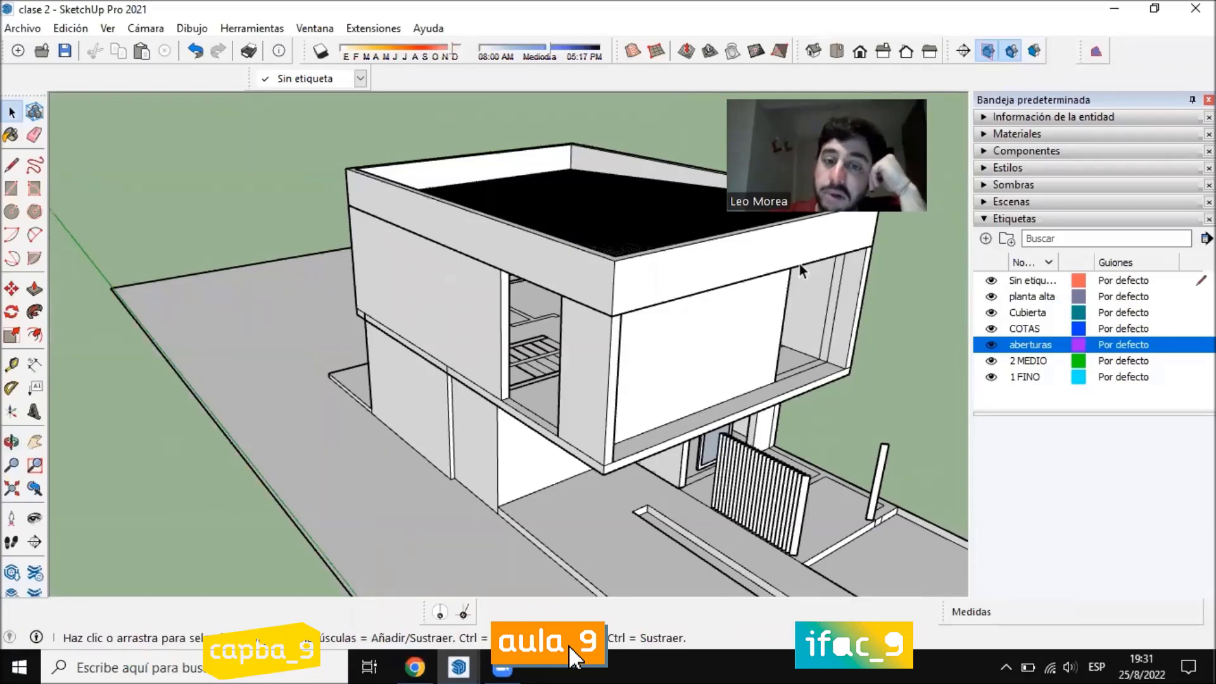
{"action": "scroll", "coordinate": [646, 296], "scroll_direction": "down", "scroll_amount": 3}
{"action": "scroll", "coordinate": [645, 296], "scroll_direction": "up", "scroll_amount": 3}
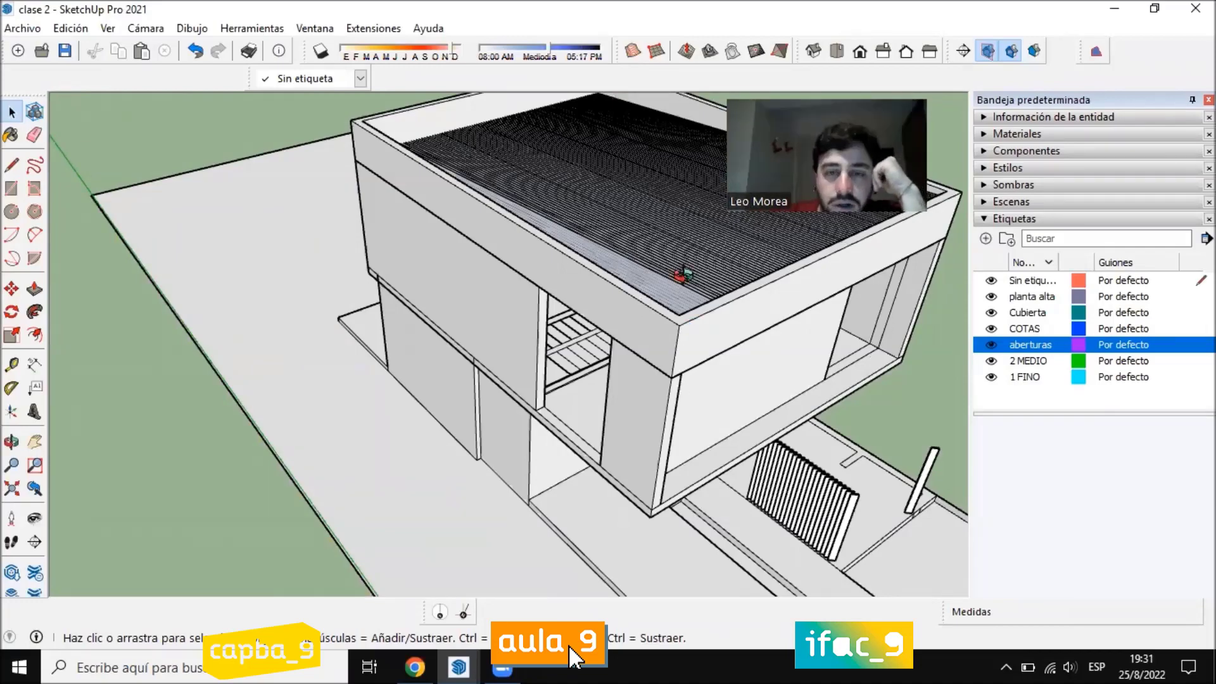
{"action": "middle_click_drag", "start_coordinate": [684, 272], "coordinate": [635, 309]}
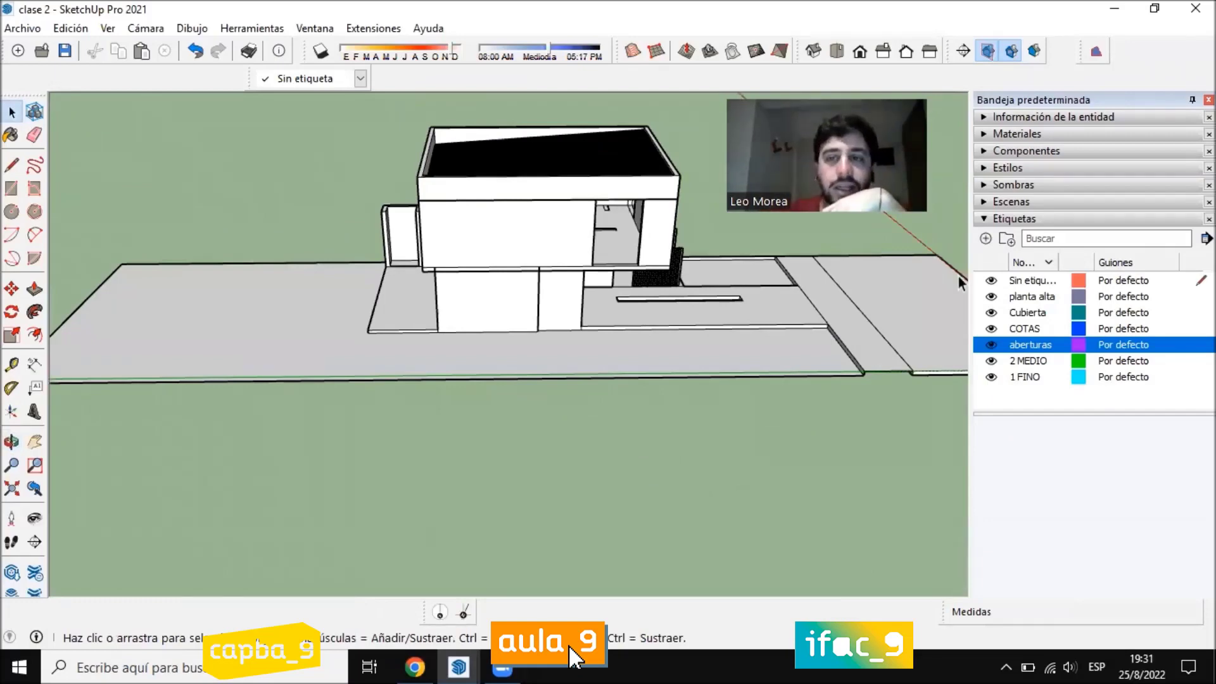
{"action": "mouse_move", "coordinate": [625, 393]}
{"action": "middle_mouse_down"}
{"action": "mouse_move", "coordinate": [634, 412]}
{"action": "mouse_move", "coordinate": [618, 405]}
{"action": "middle_mouse_up"}
{"action": "scroll", "coordinate": [609, 384], "scroll_direction": "up", "scroll_amount": 2}
{"action": "middle_click_drag", "start_coordinate": [822, 329], "coordinate": [742, 330]}
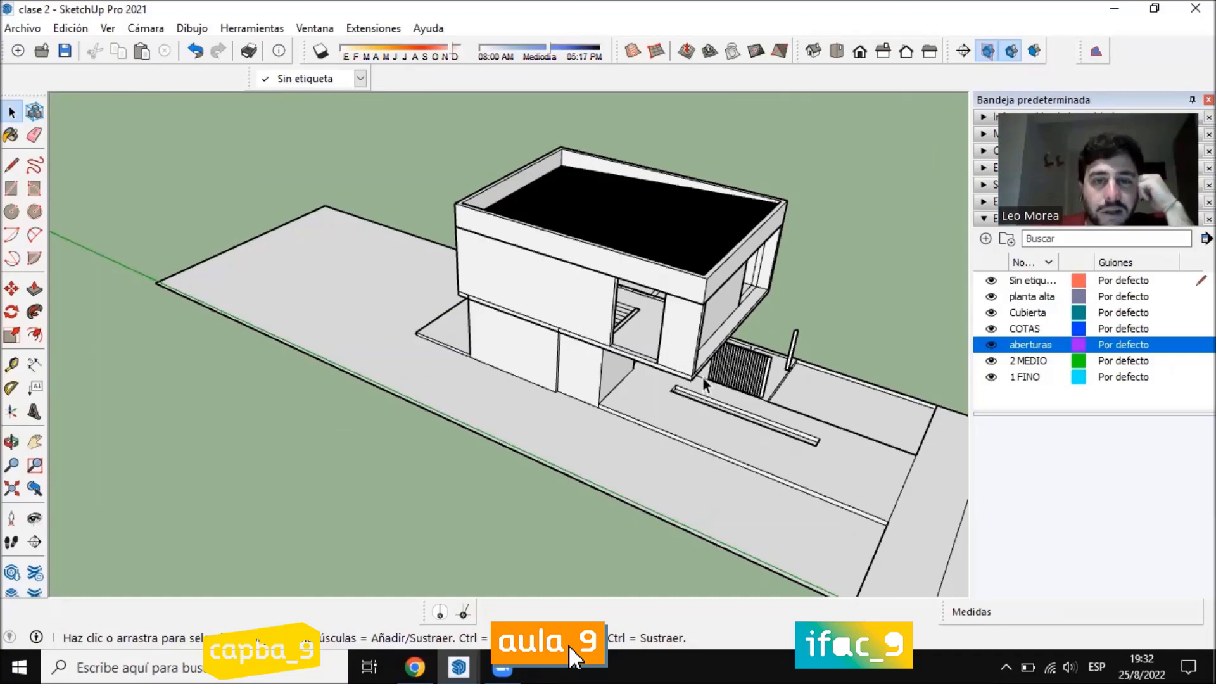
{"action": "scroll", "coordinate": [702, 377], "scroll_direction": "up", "scroll_amount": 6}
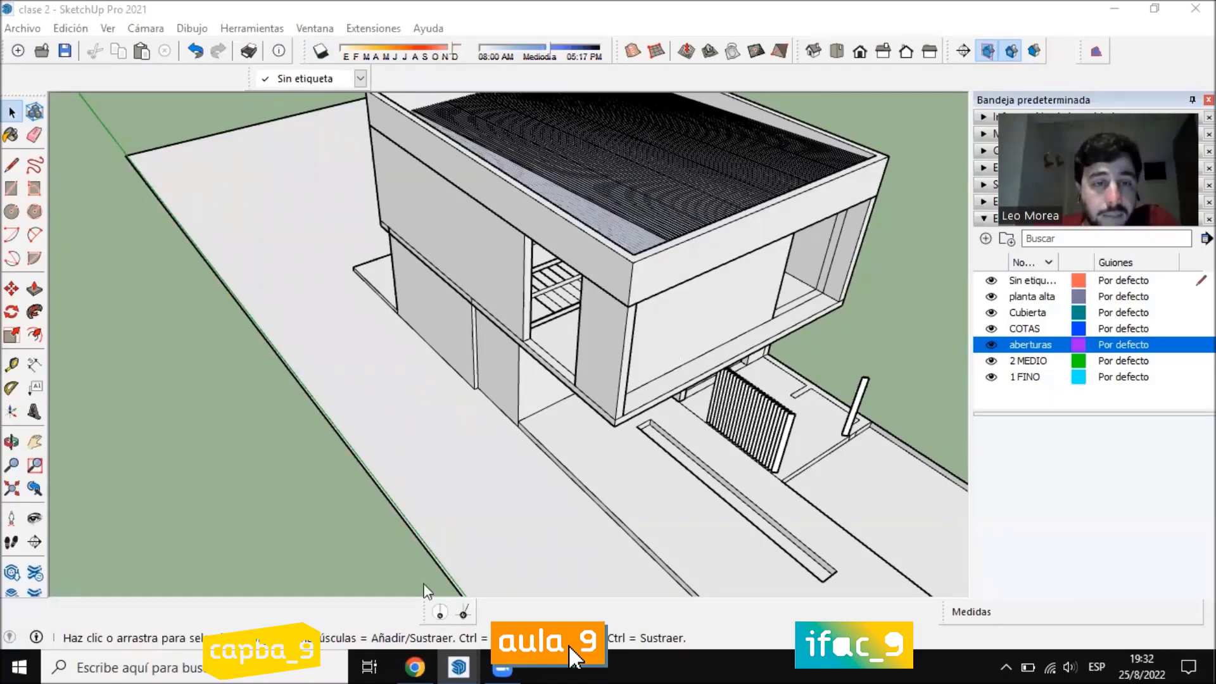
Switch to Chrome, search Google for aula 9 and open the Aula_9 website
{"action": "key", "text": "alt+Tab"}
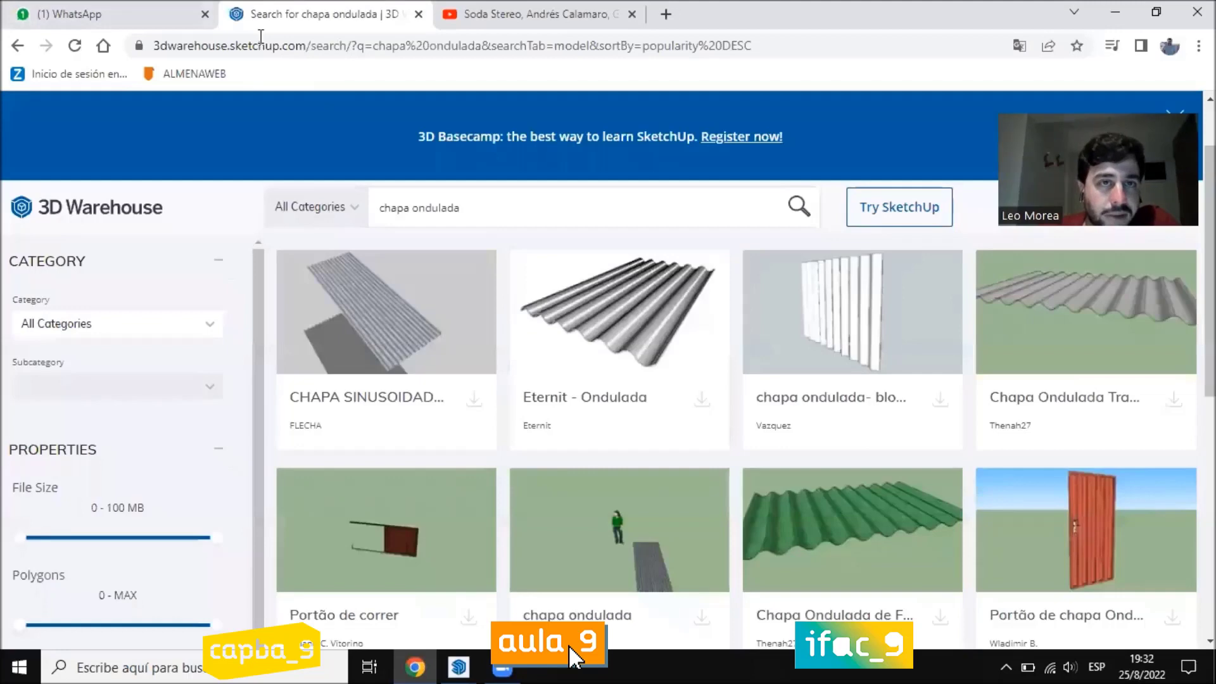
{"action": "left_click", "coordinate": [297, 45]}
{"action": "type", "text": "aula 9"}
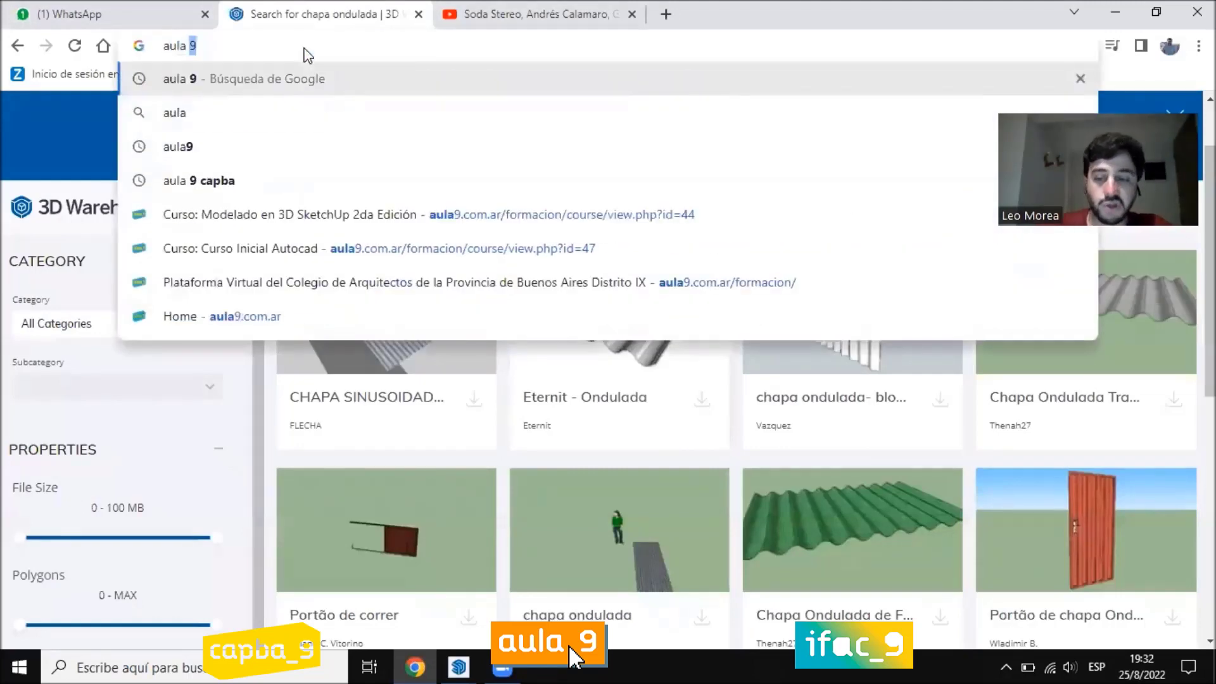
{"action": "key", "text": "Return"}
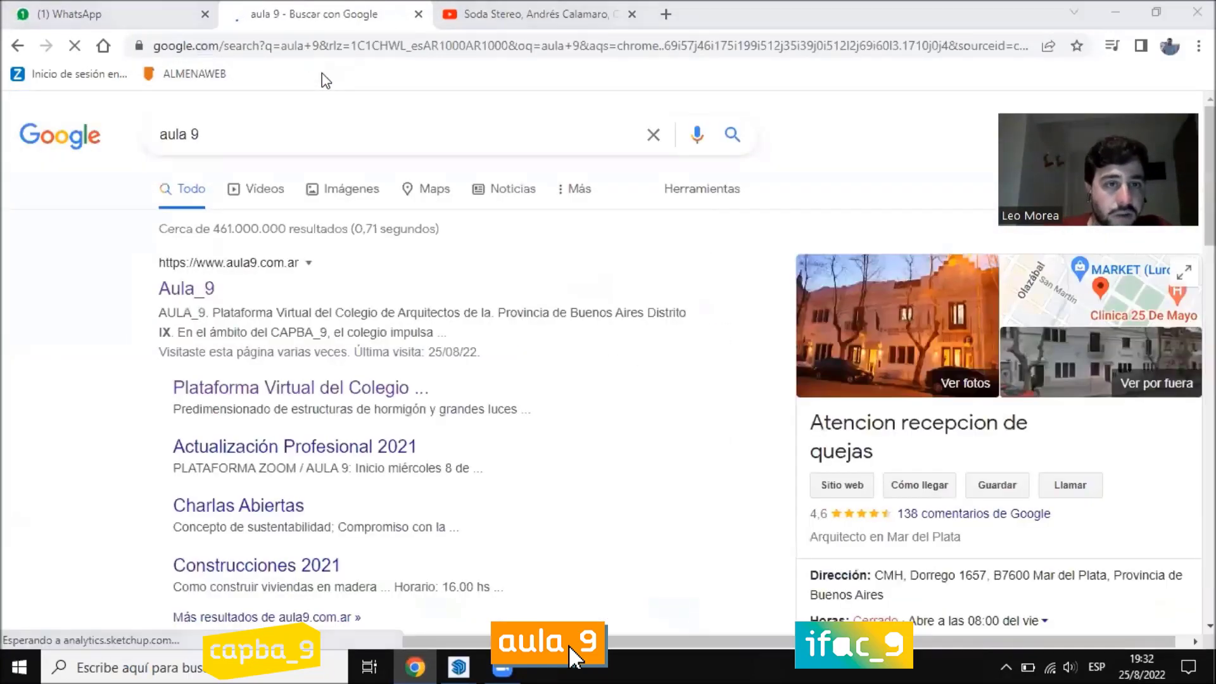
{"action": "left_click", "coordinate": [176, 284]}
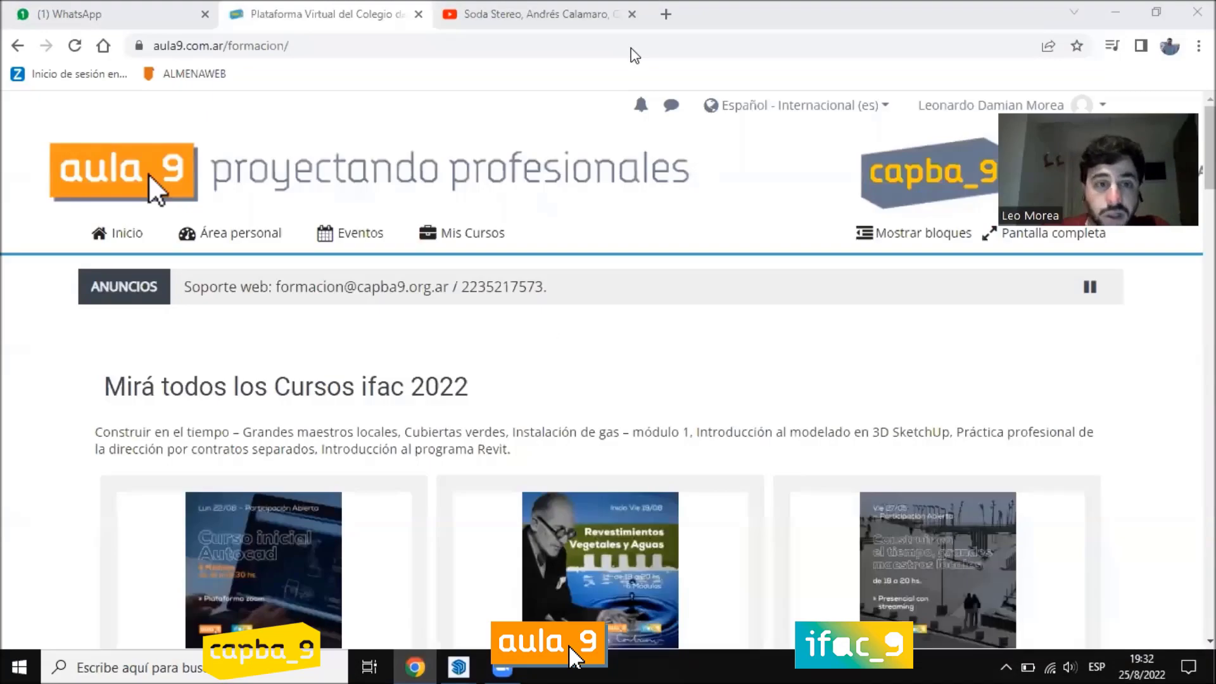
Open the course Modelado en 3D SketchUp 2da Edición and look through its description and modules
{"action": "scroll", "coordinate": [571, 399], "scroll_direction": "down", "scroll_amount": 12}
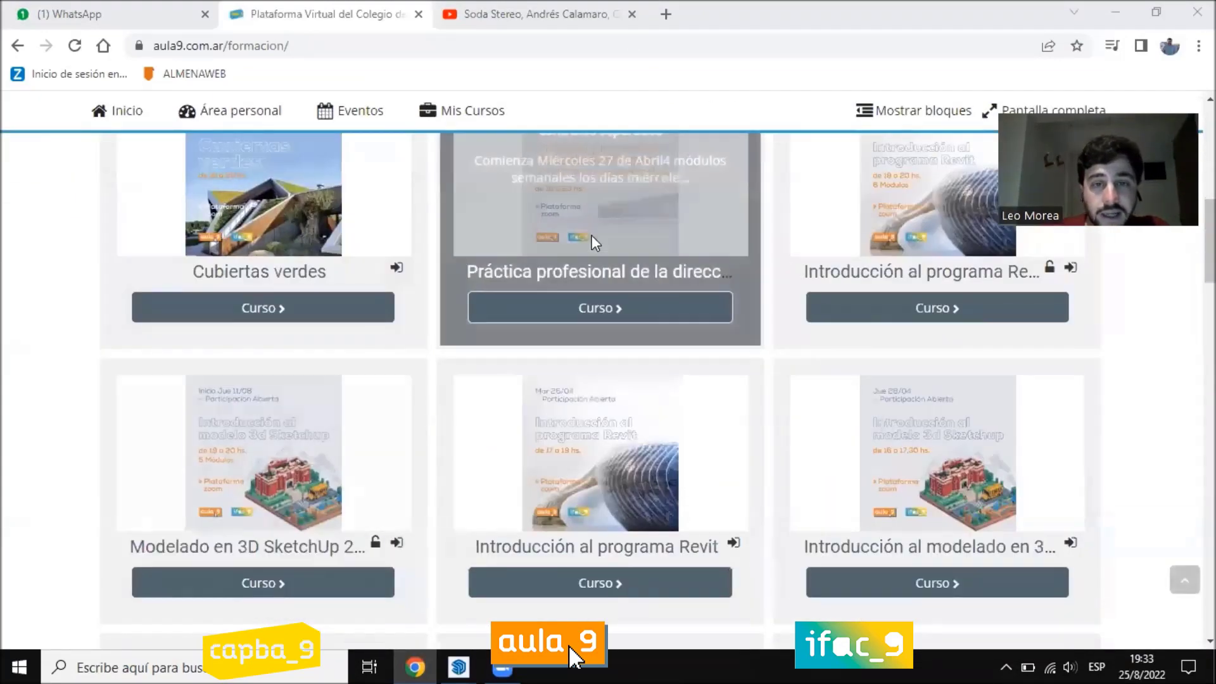
{"action": "left_click", "coordinate": [280, 580]}
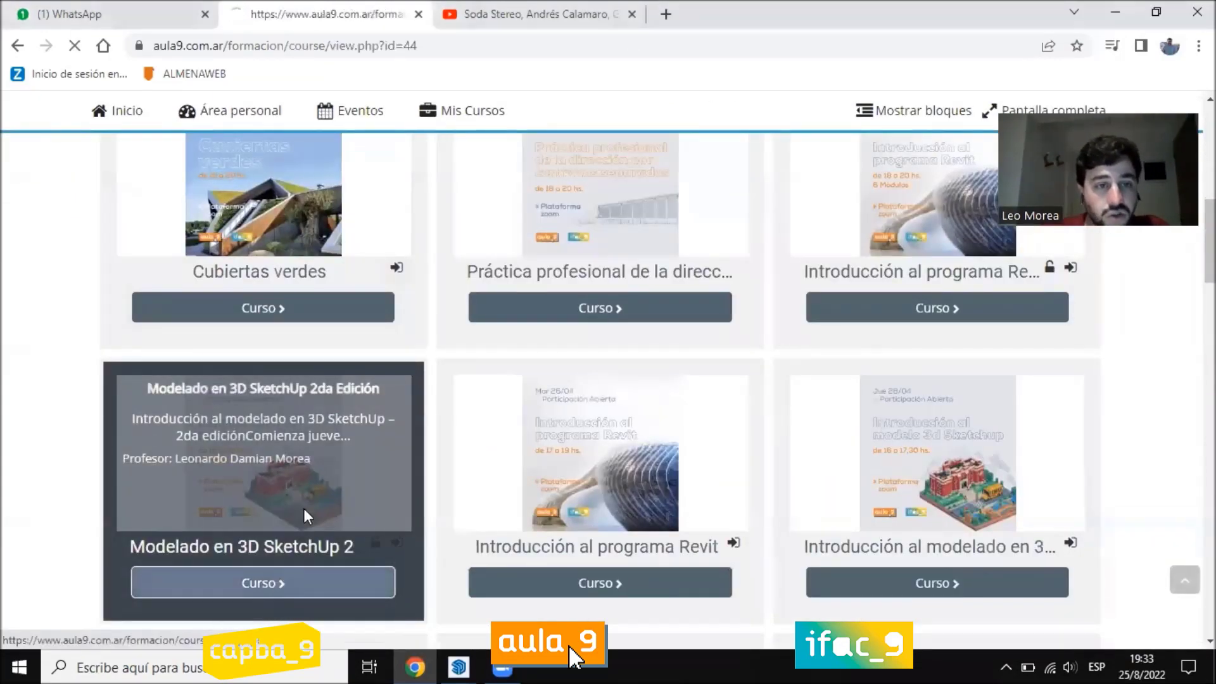
{"action": "scroll", "coordinate": [602, 377], "scroll_direction": "down", "scroll_amount": 5}
{"action": "scroll", "coordinate": [617, 379], "scroll_direction": "down", "scroll_amount": 10}
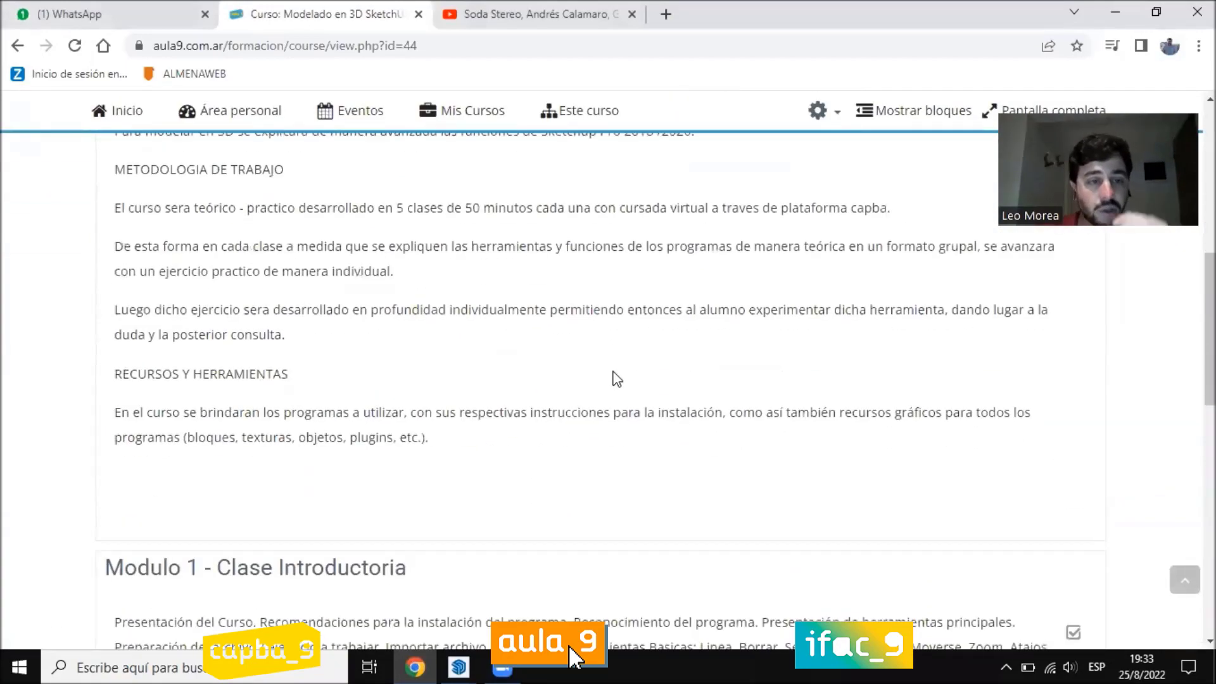
Go to the course's Sketchup 2021 Drive folder, open the PDF Instalacion Sketchup 2021 and highlight its installation steps
{"action": "scroll", "coordinate": [551, 442], "scroll_direction": "up", "scroll_amount": 3}
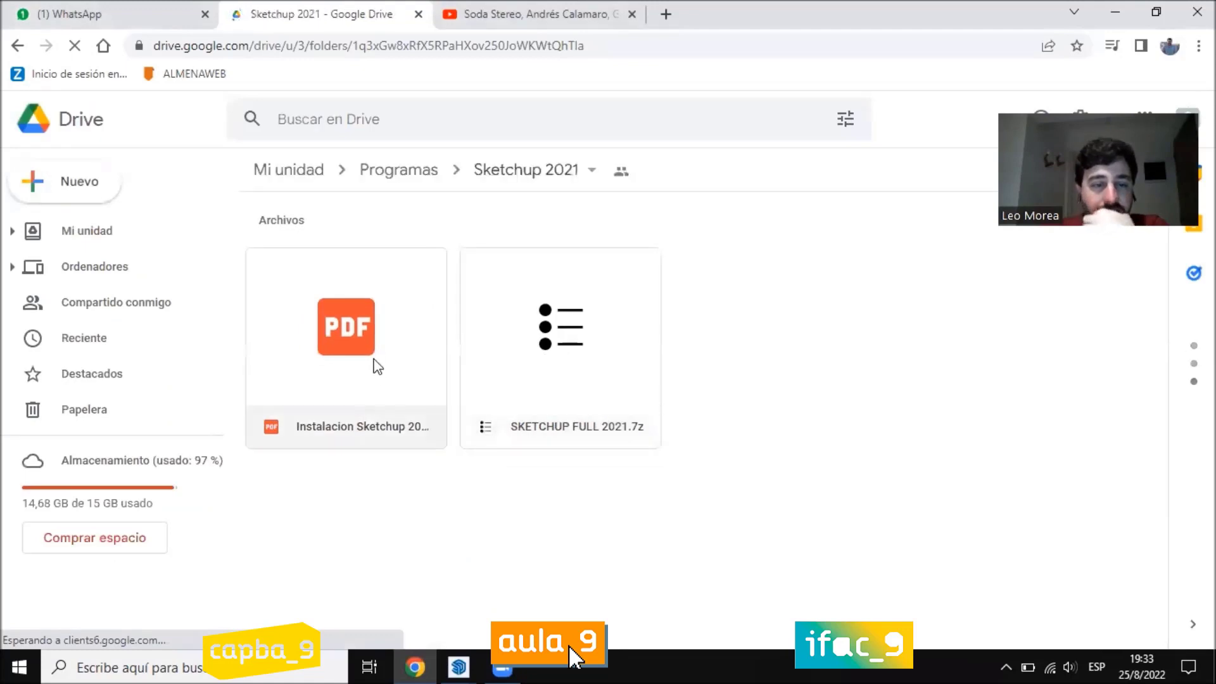
{"action": "double_click", "coordinate": [377, 367]}
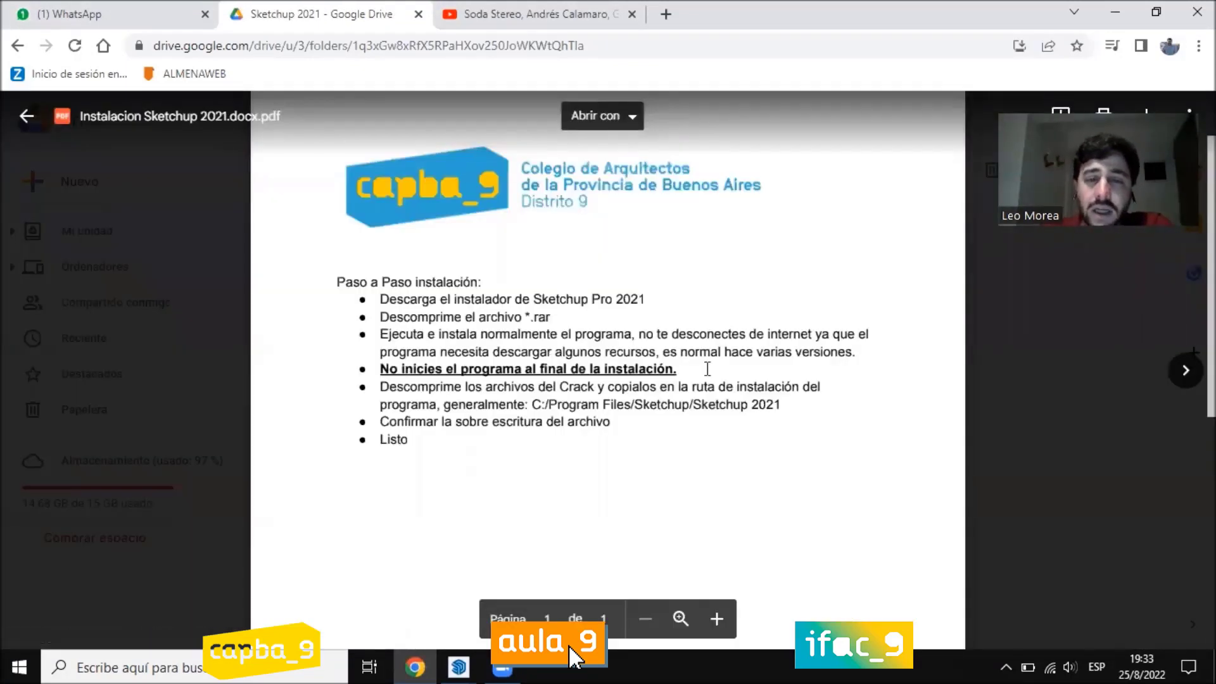
{"action": "mouse_move", "coordinate": [418, 295]}
{"action": "left_mouse_down"}
{"action": "mouse_move", "coordinate": [676, 370]}
{"action": "mouse_move", "coordinate": [686, 420]}
{"action": "left_mouse_up"}
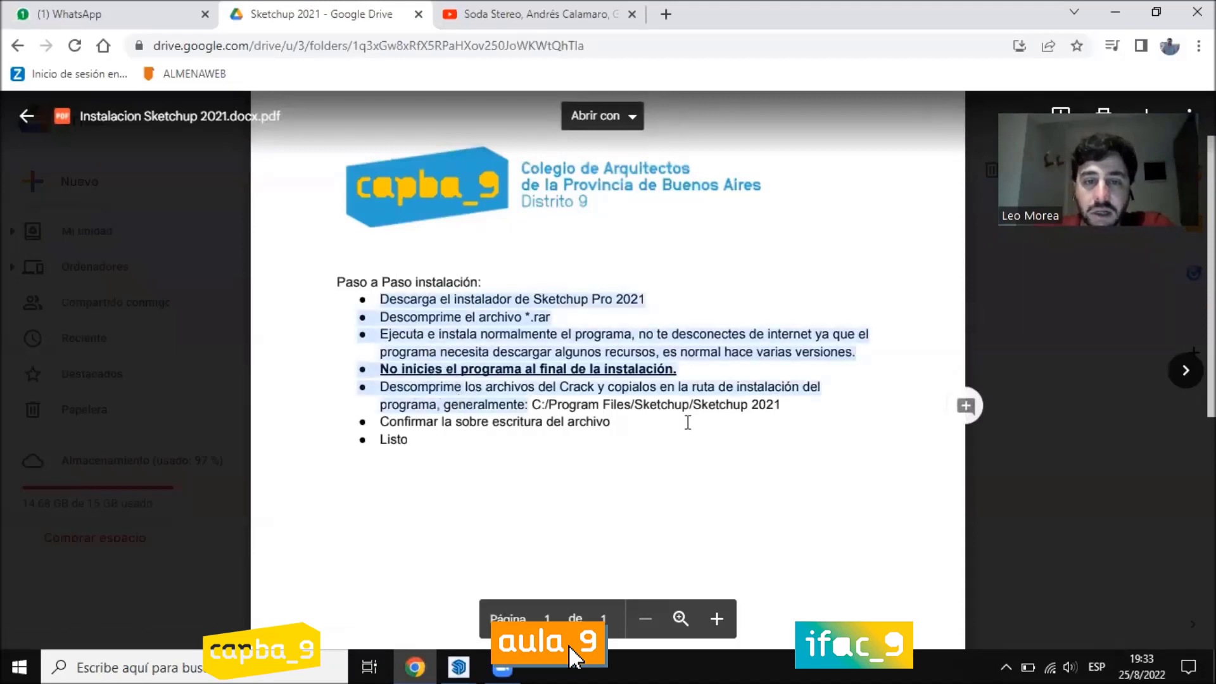